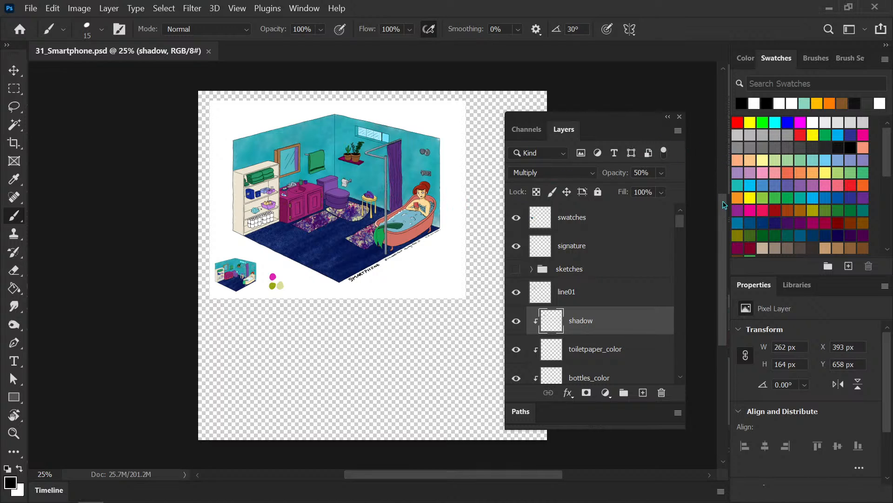
drag(725, 207, 721, 200)
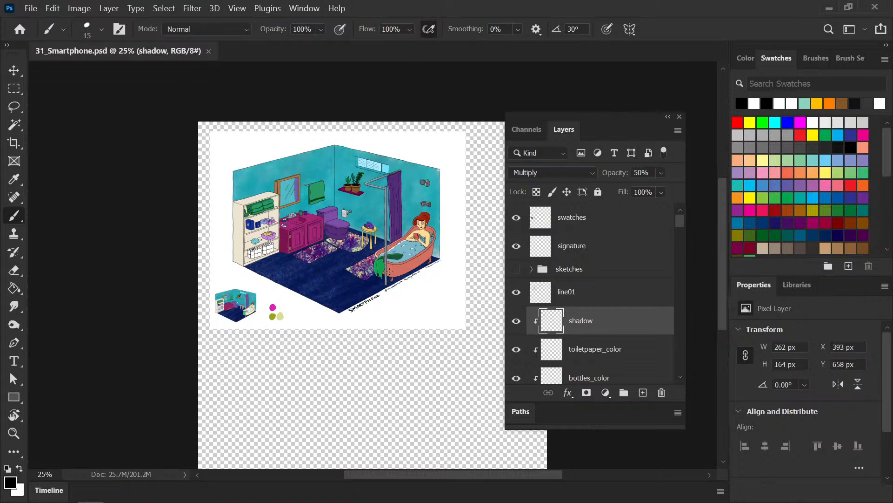
scroll(390, 271, up, 2)
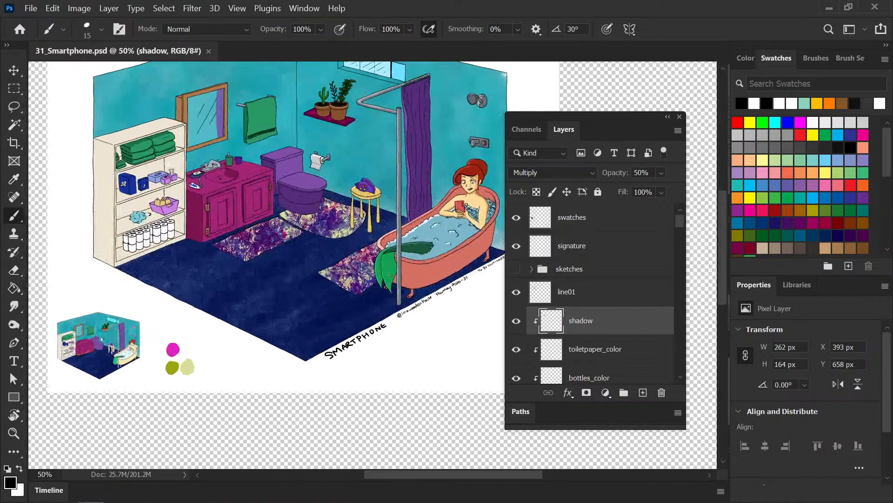
scroll(395, 251, right, 3)
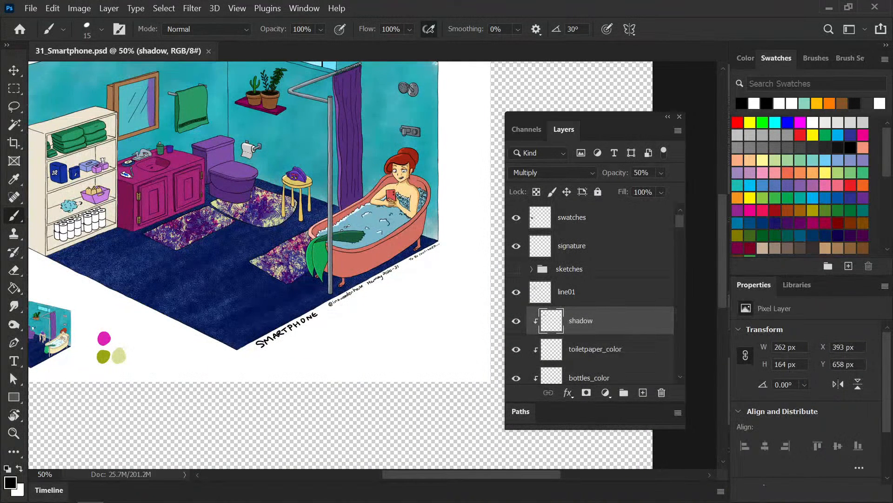
scroll(335, 232, up, 2)
scroll(335, 233, right, 1)
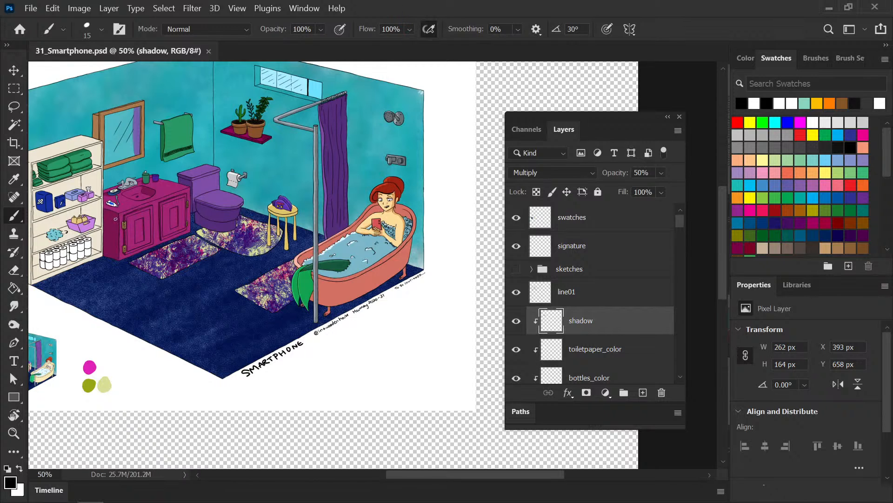
drag(152, 218, 196, 230)
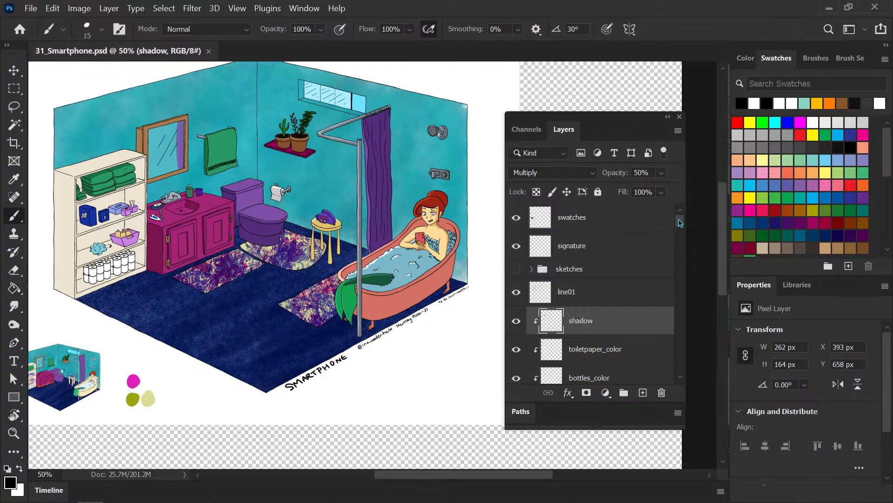
drag(680, 222, 679, 229)
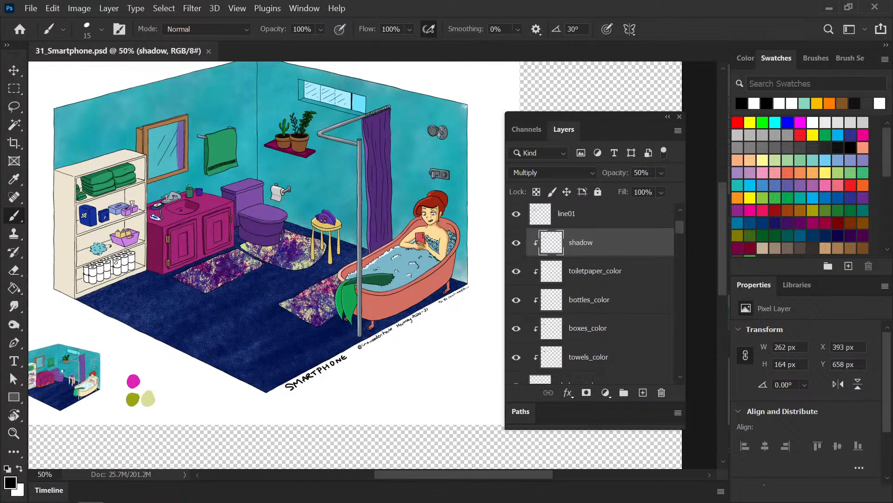
drag(86, 247, 140, 276)
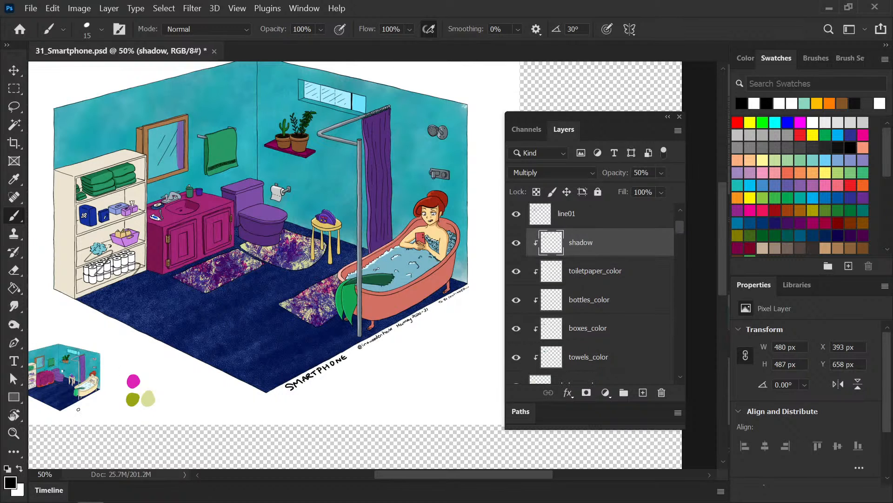
key(ctrl+z)
Step: Set the shadow layer clipped to the lower toiletpaper_color layer to Normal blending at 100% opacity
key(ctrl+plus)
mouse_move(183, 299)
mouse_down()
mouse_move(361, 285)
mouse_move(398, 263)
mouse_up()
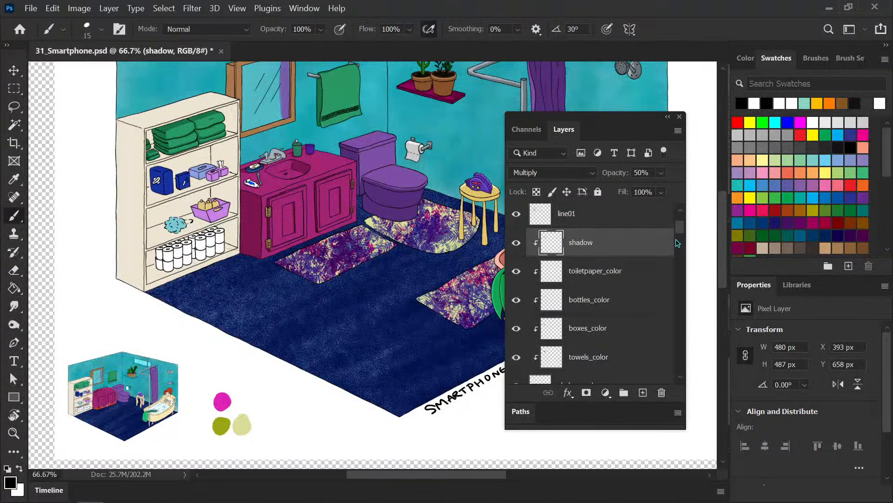
drag(677, 225, 674, 272)
click(746, 59)
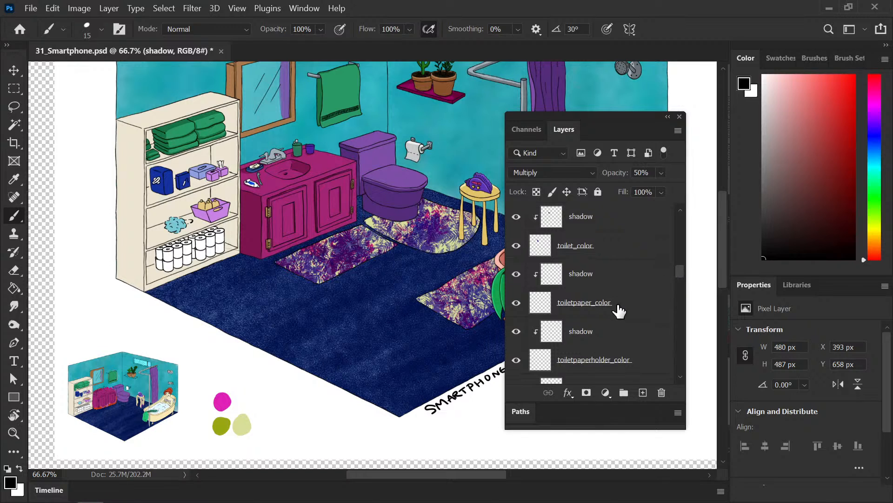
click(618, 309)
click(614, 280)
click(554, 173)
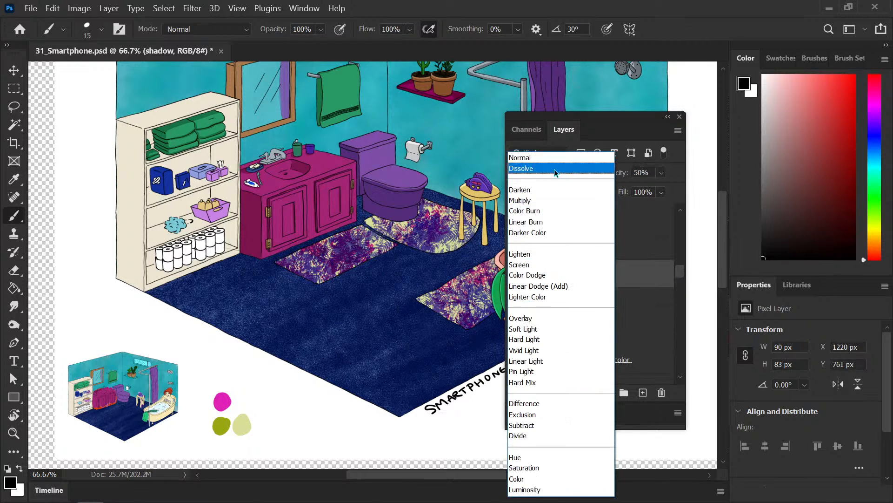
click(556, 156)
click(661, 173)
drag(642, 189, 700, 187)
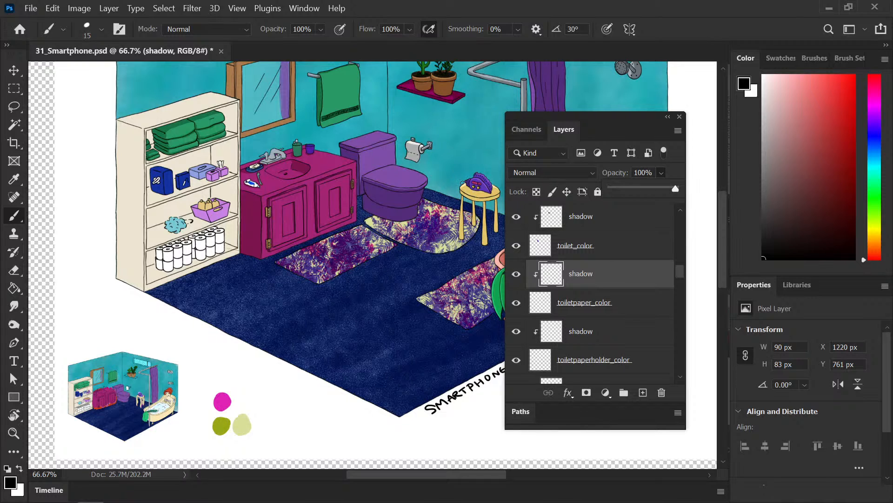
Step: Sample the grey shadow colour from the hanging toilet paper roll and undo the layer's blending and opacity changes
key(i)
click(409, 148)
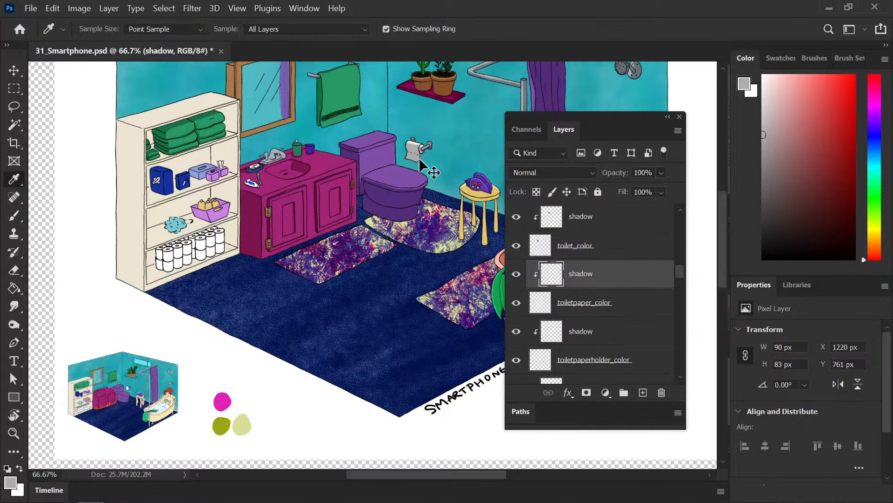
key(ctrl+z)
key(ctrl+z)
Step: Select the shadow layer directly below line01 and ready the brush at size 20
scroll(681, 233, up, 5)
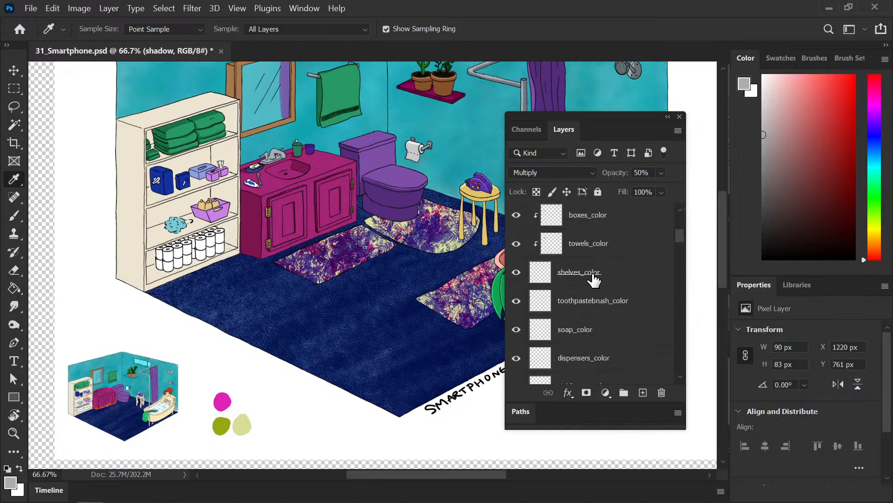
scroll(679, 230, up, 5)
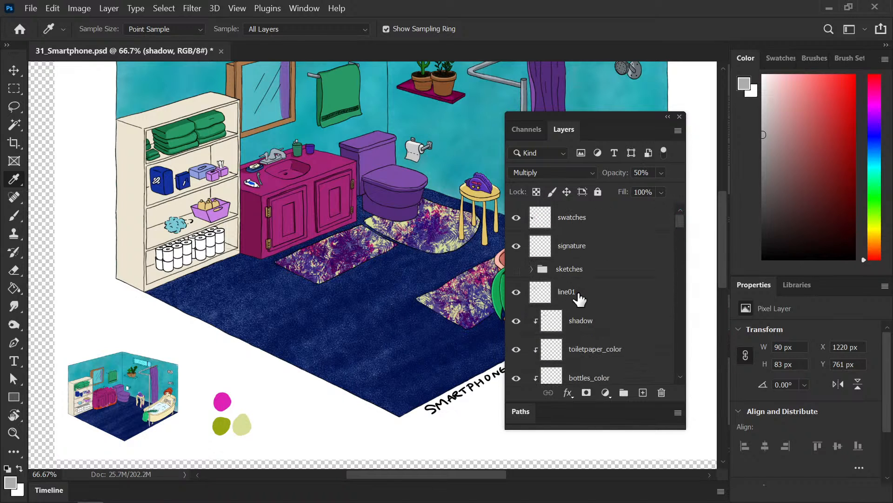
click(590, 311)
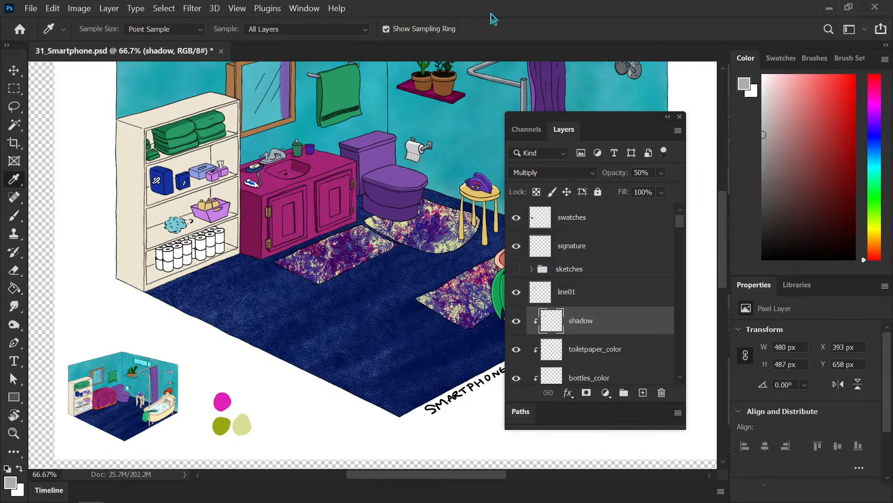
key(b)
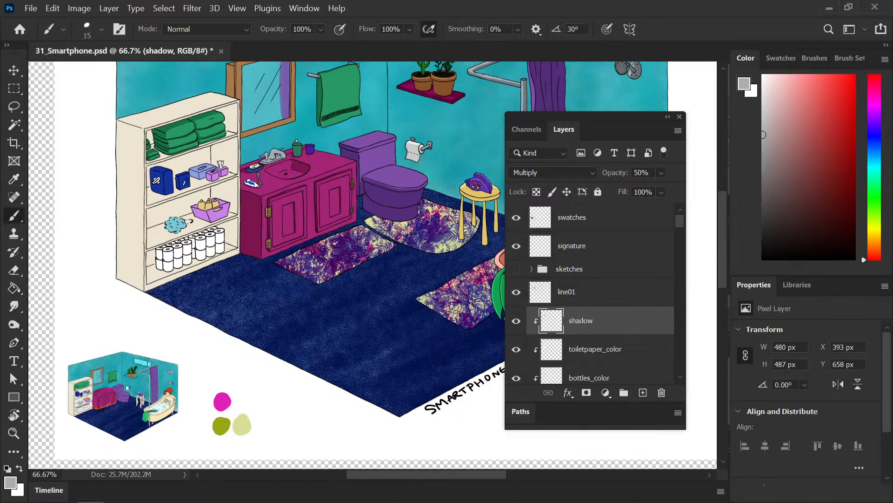
drag(267, 227, 348, 189)
key(ctrl+plus)
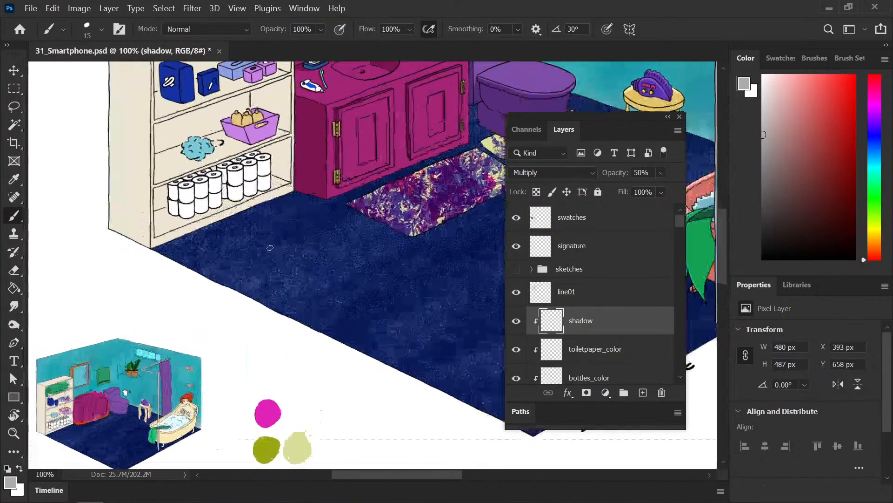
key(bracketright)
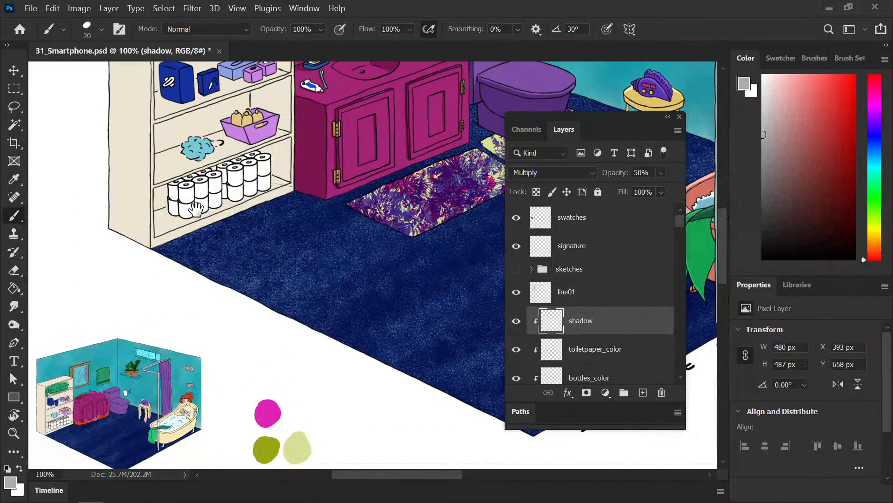
Step: Paint grey shadow over the leftmost rear toilet rolls on the bottom shelf and erase the spill below them
key(ctrl+plus)
drag(186, 202, 302, 272)
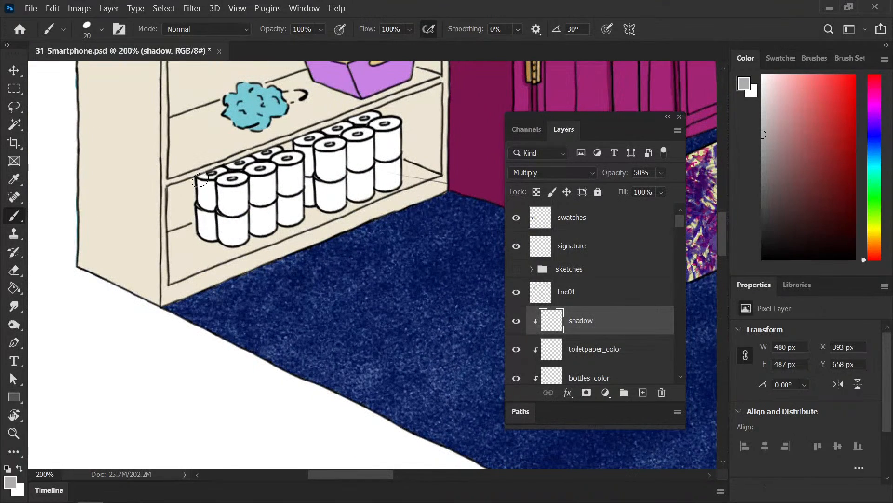
key(ctrl+minus)
key(ctrl+minus)
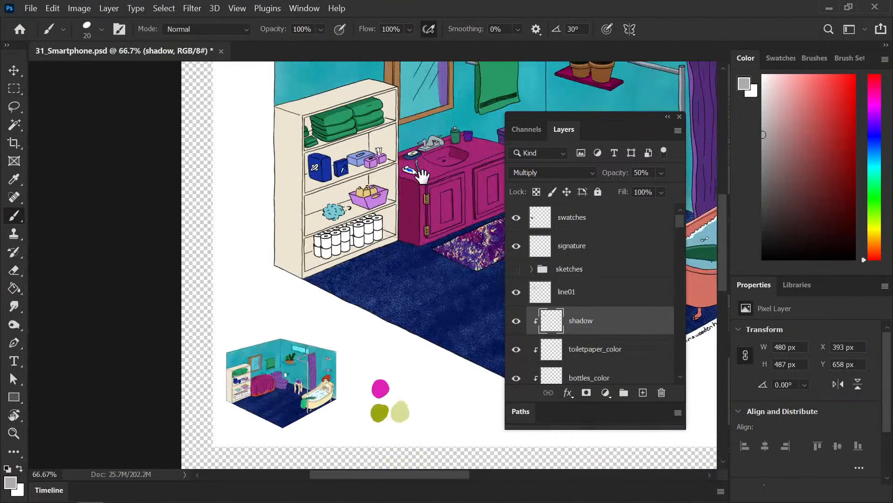
mouse_move(425, 161)
mouse_down()
mouse_move(130, 193)
mouse_move(170, 261)
mouse_up()
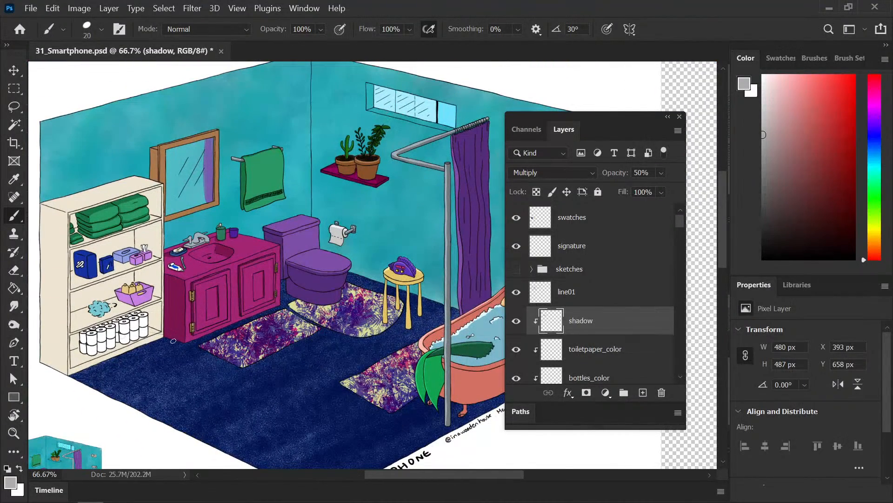
key(ctrl+plus)
mouse_move(116, 347)
mouse_down()
mouse_move(329, 278)
mouse_move(398, 228)
mouse_up()
key(ctrl+plus)
drag(122, 259, 251, 276)
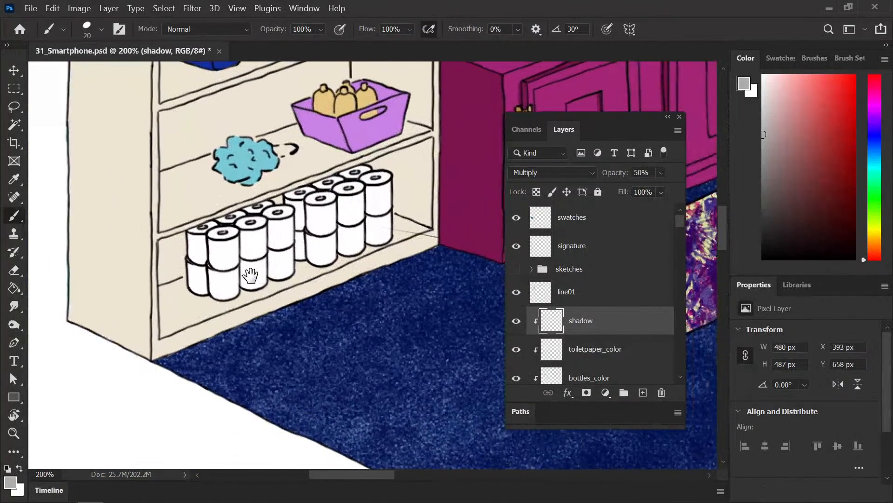
mouse_move(193, 284)
mouse_down()
mouse_move(197, 238)
mouse_move(203, 288)
mouse_move(206, 244)
mouse_move(206, 267)
mouse_up()
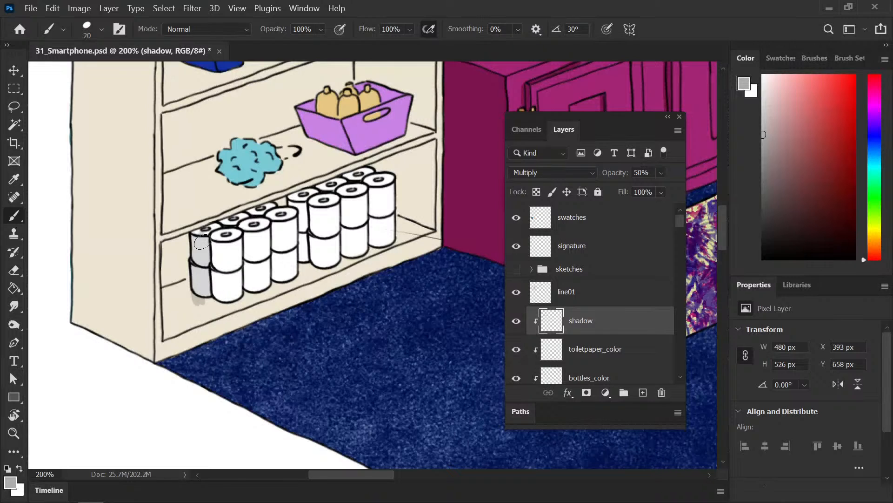
key(e)
drag(188, 299, 203, 312)
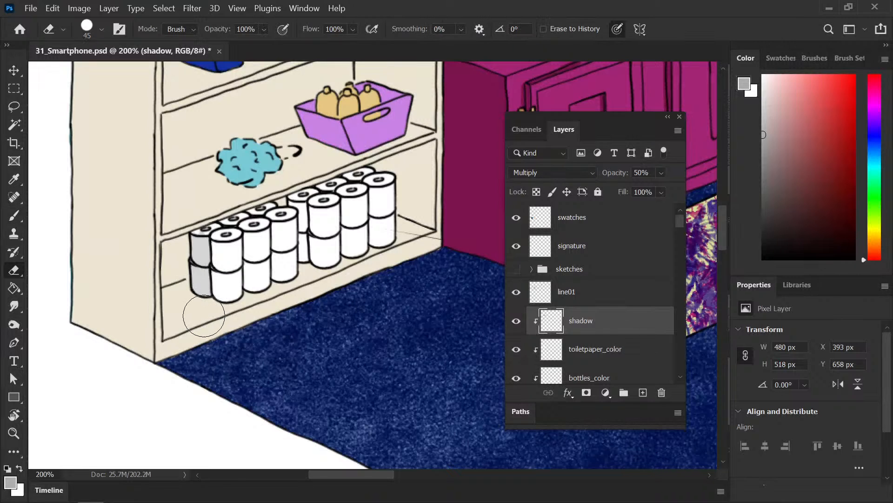
Step: Shade the left side of the first front stack of toilet rolls in grey with a size 15 brush
key(b)
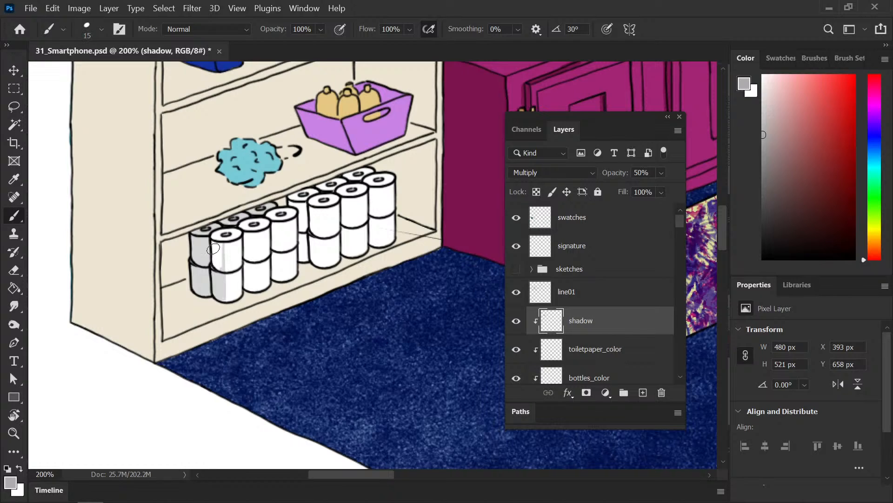
drag(215, 238, 218, 266)
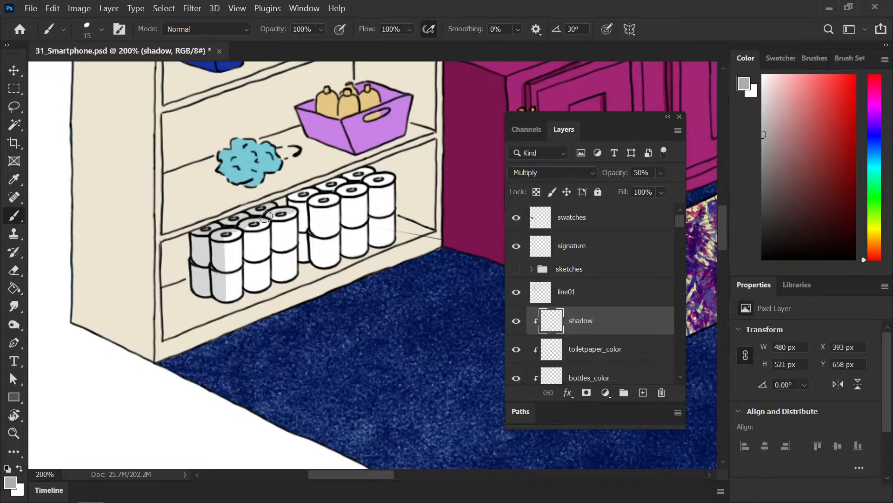
key(e)
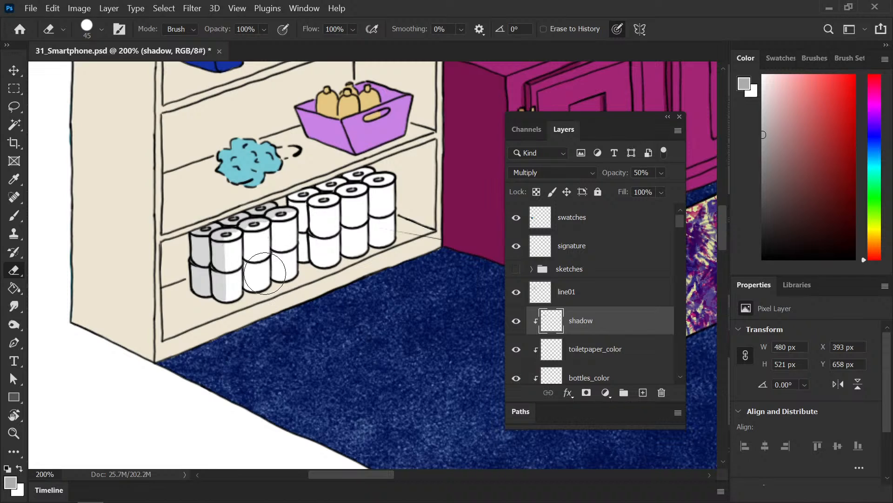
key(b)
drag(245, 233, 247, 282)
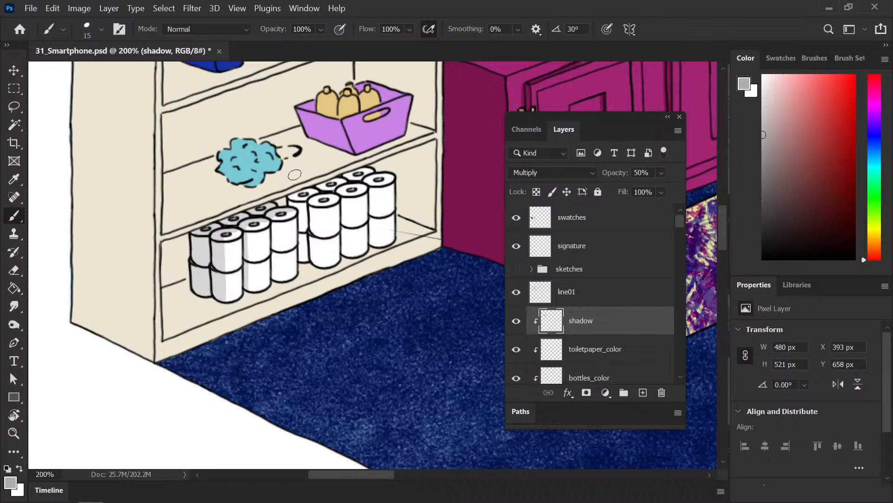
drag(273, 218, 275, 266)
Step: Paint grey shadow along the left sides of the second and third front stacks of toilet rolls
scroll(309, 221, down, 5)
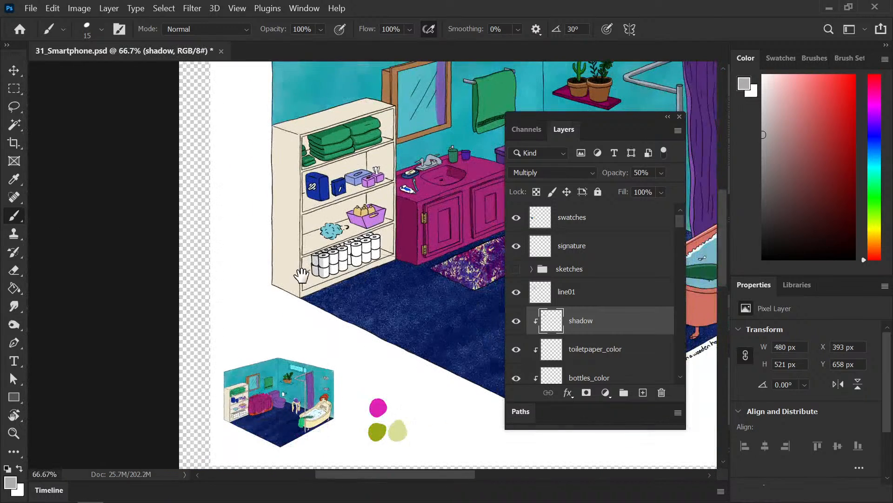
drag(299, 273, 159, 332)
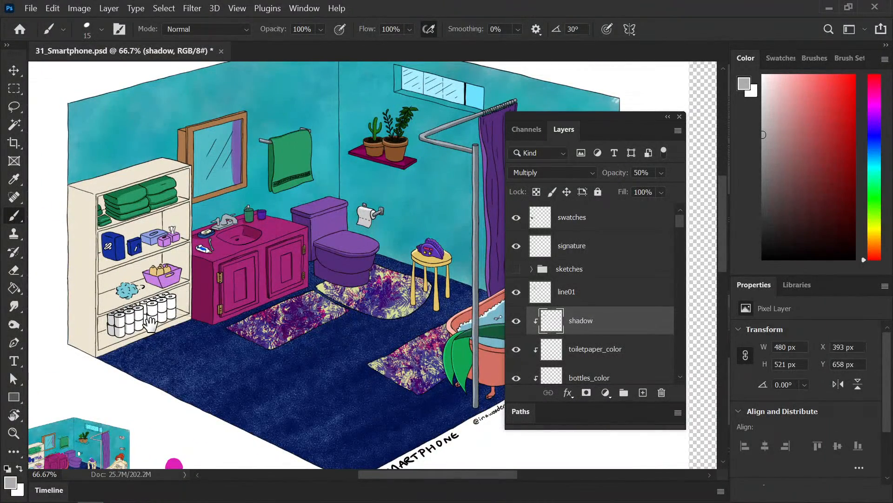
drag(150, 326, 223, 240)
scroll(203, 275, up, 1)
drag(203, 275, 323, 279)
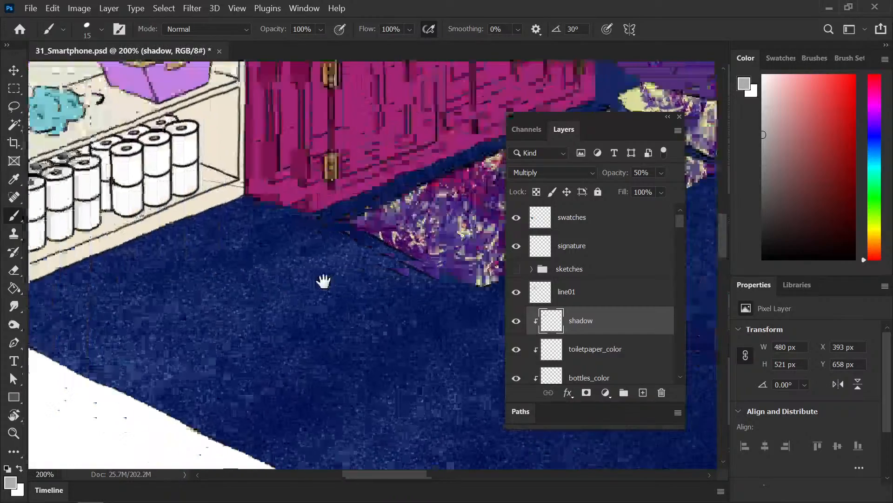
scroll(229, 293, up, 1)
drag(204, 230, 205, 283)
key(ctrl+z)
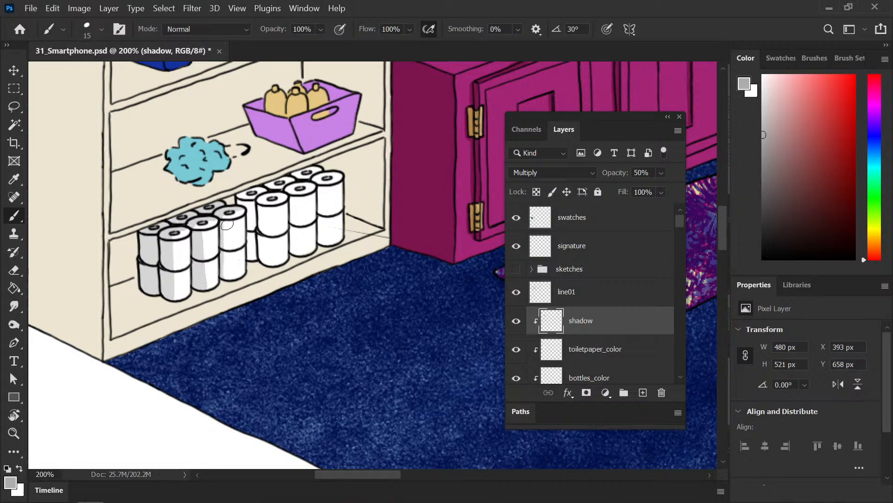
drag(227, 225, 226, 272)
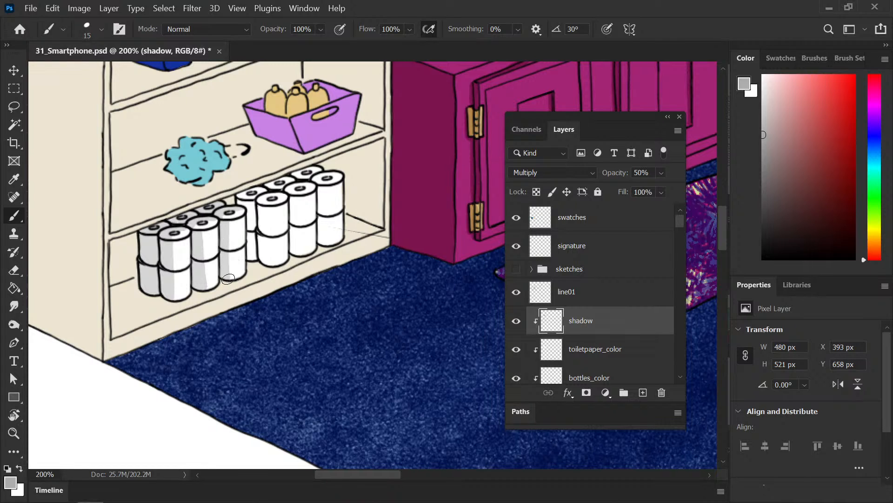
key(ctrl+minus)
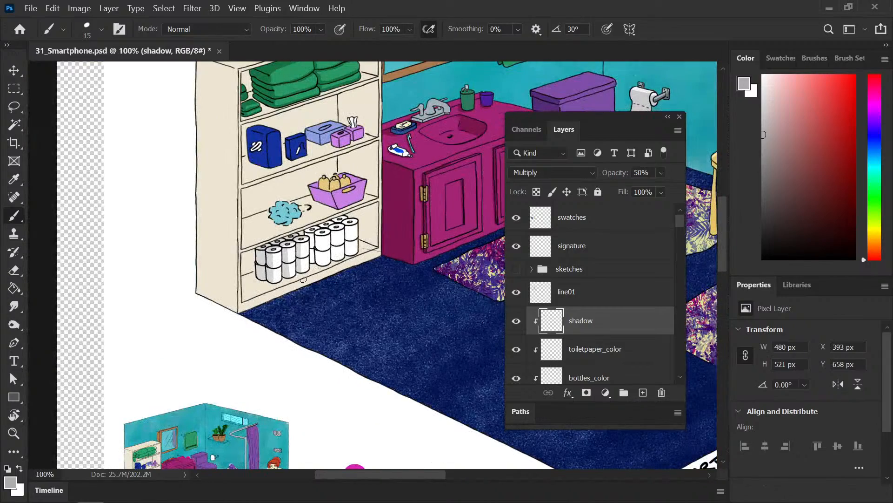
scroll(298, 263, right, 2)
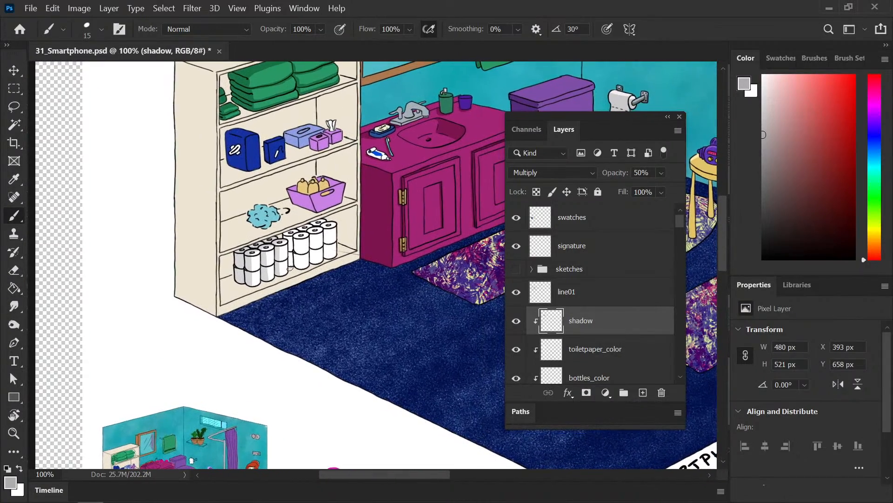
Step: Paint grey shadow along the left side of the fourth front stack and over the rear toilet rolls behind the right-hand group
key(ctrl+plus)
key(ctrl+plus)
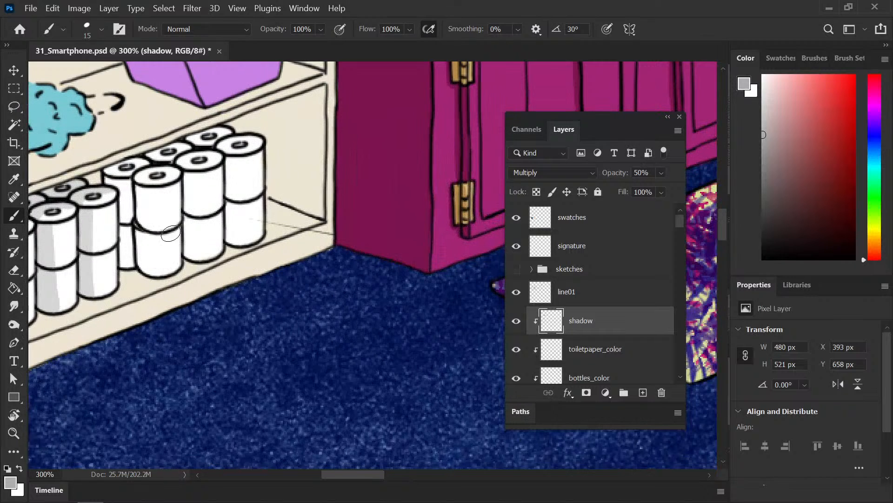
mouse_move(147, 245)
mouse_down()
mouse_move(235, 227)
mouse_move(239, 193)
mouse_move(237, 223)
mouse_up()
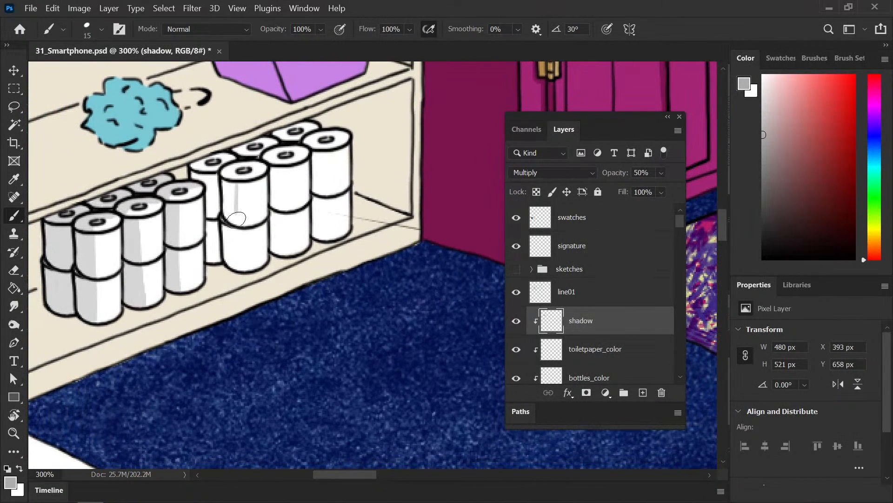
mouse_move(238, 187)
mouse_down()
mouse_move(241, 268)
mouse_move(225, 253)
mouse_move(226, 227)
mouse_move(234, 250)
mouse_up()
mouse_move(230, 208)
mouse_down()
mouse_move(209, 179)
mouse_move(197, 174)
mouse_move(215, 176)
mouse_move(210, 168)
mouse_move(195, 167)
mouse_move(243, 152)
mouse_move(237, 161)
mouse_move(253, 147)
mouse_move(233, 152)
mouse_move(311, 127)
mouse_move(289, 139)
mouse_up()
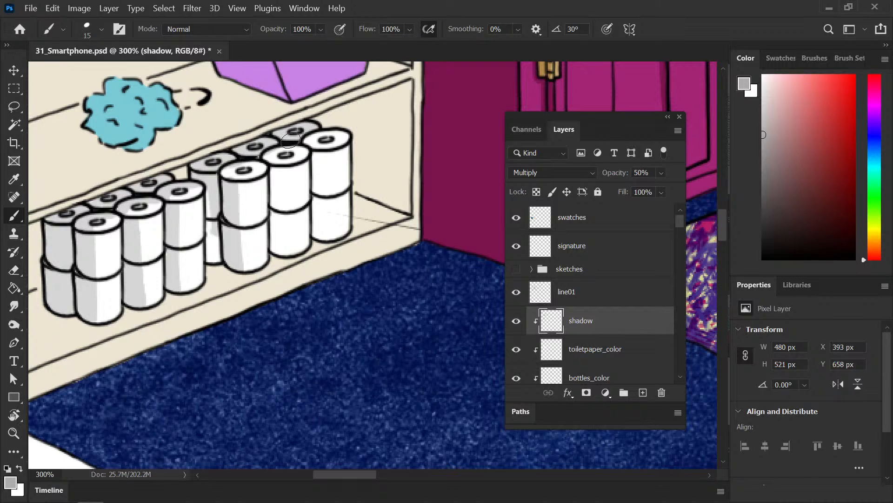
mouse_move(207, 198)
mouse_down()
mouse_move(210, 258)
mouse_move(214, 228)
mouse_move(220, 259)
mouse_move(209, 230)
mouse_up()
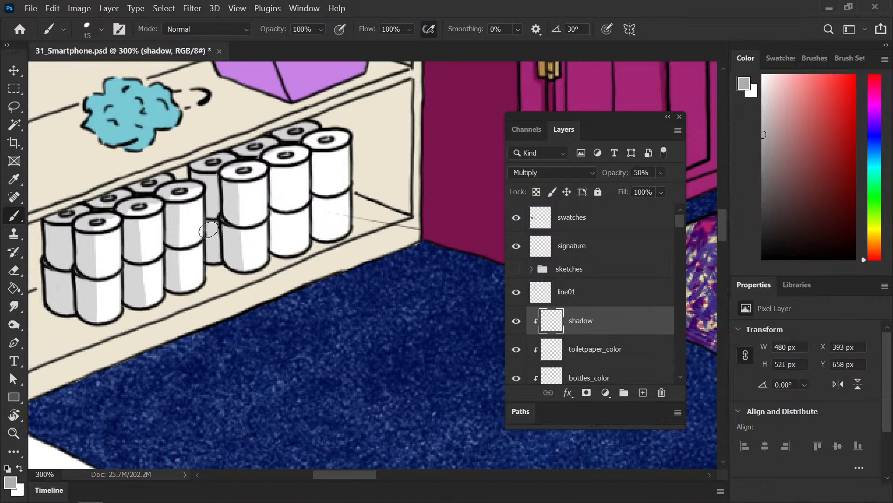
Step: Shade the left sides of the fifth and sixth front stacks of toilet rolls in grey
mouse_move(271, 170)
mouse_down()
mouse_move(274, 215)
mouse_move(278, 168)
mouse_move(279, 251)
mouse_move(272, 237)
mouse_move(272, 209)
mouse_move(282, 253)
mouse_move(277, 170)
mouse_move(277, 244)
mouse_up()
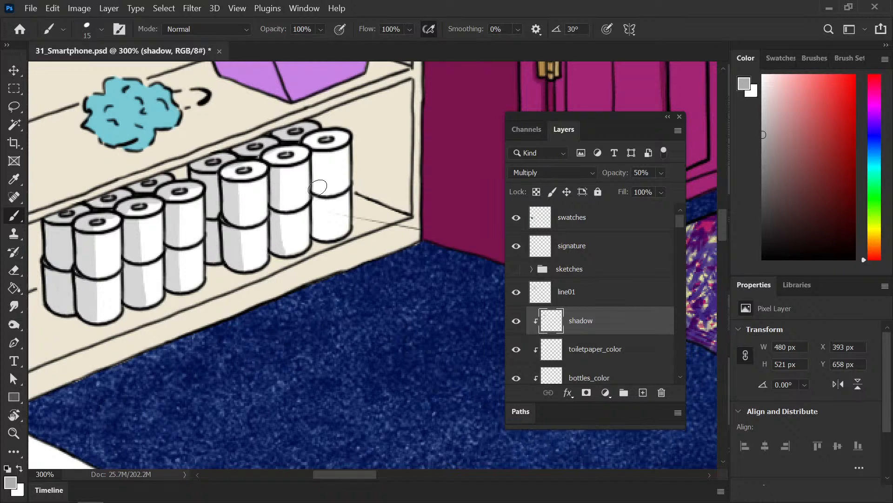
mouse_move(318, 186)
mouse_down()
mouse_move(315, 150)
mouse_move(320, 235)
mouse_move(312, 155)
mouse_move(321, 154)
mouse_move(318, 233)
mouse_up()
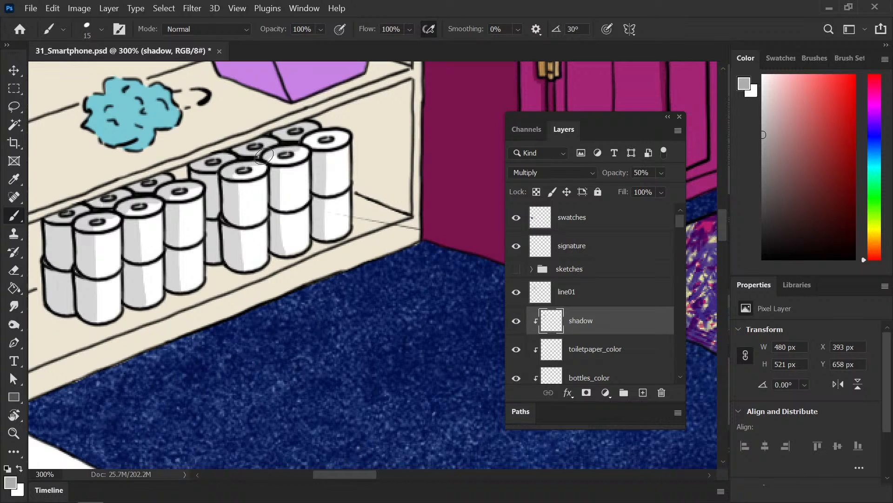
mouse_move(312, 139)
mouse_down()
mouse_move(344, 133)
mouse_move(306, 141)
mouse_up()
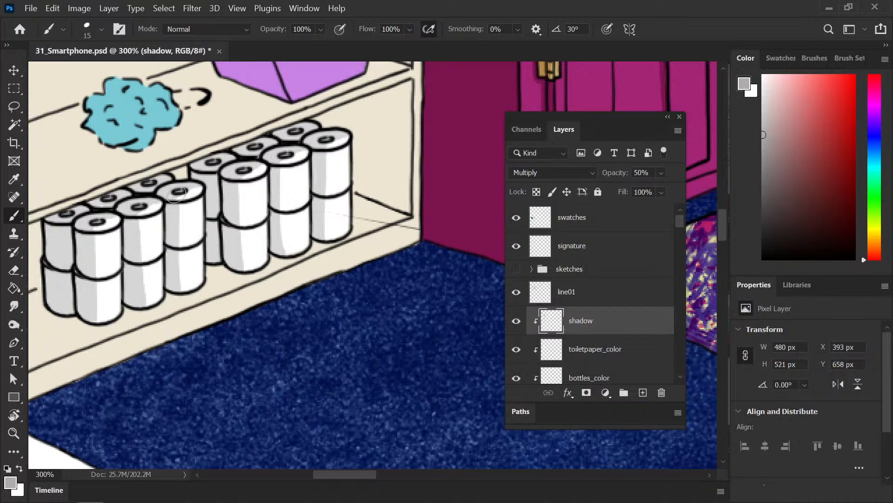
Step: Examine the toilet roll shading in the context of the whole bathroom illustration
scroll(169, 219, down, 6)
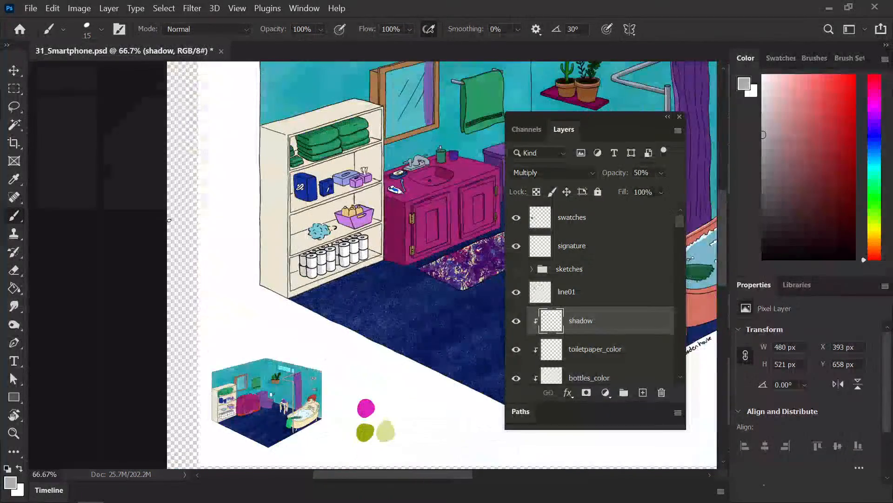
drag(386, 215, 293, 193)
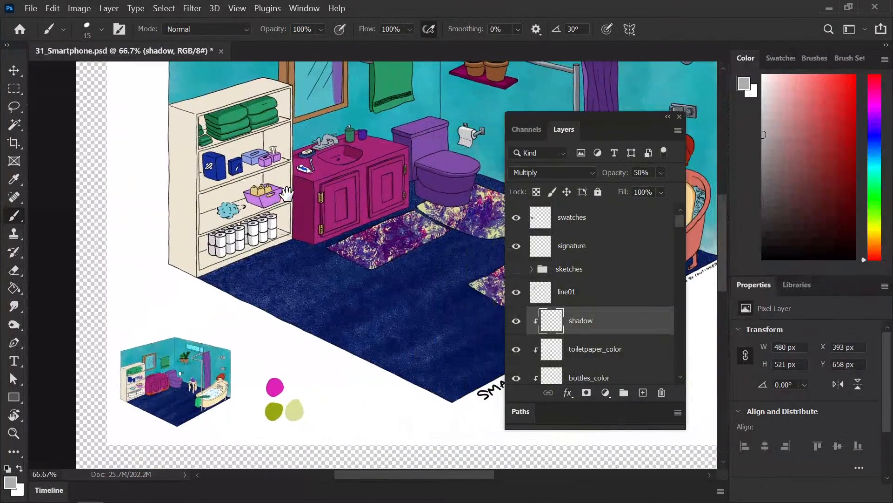
key(ctrl+minus)
drag(345, 236, 342, 197)
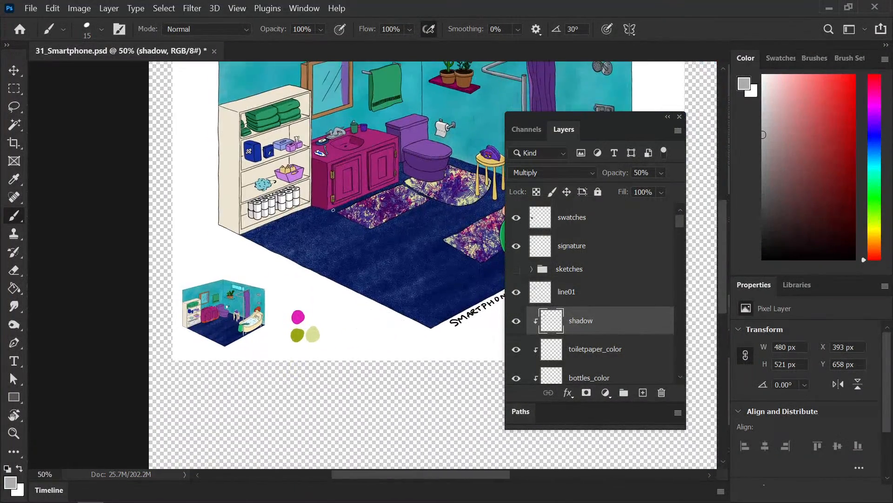
key(ctrl+plus)
key(ctrl+plus)
drag(301, 244, 381, 342)
key(ctrl+plus)
key(ctrl+plus)
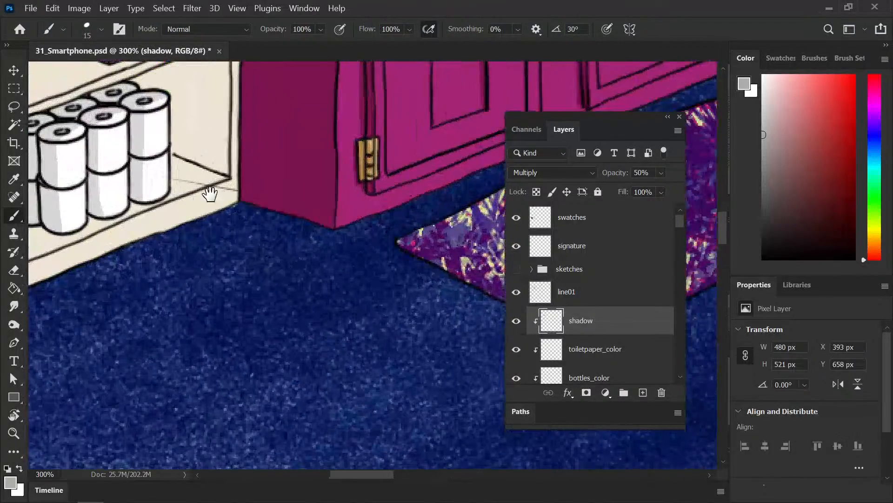
Step: Erase the stray thin line on the shelf floor beside the last toilet roll stack, leaving the Brush ready
drag(190, 214, 384, 257)
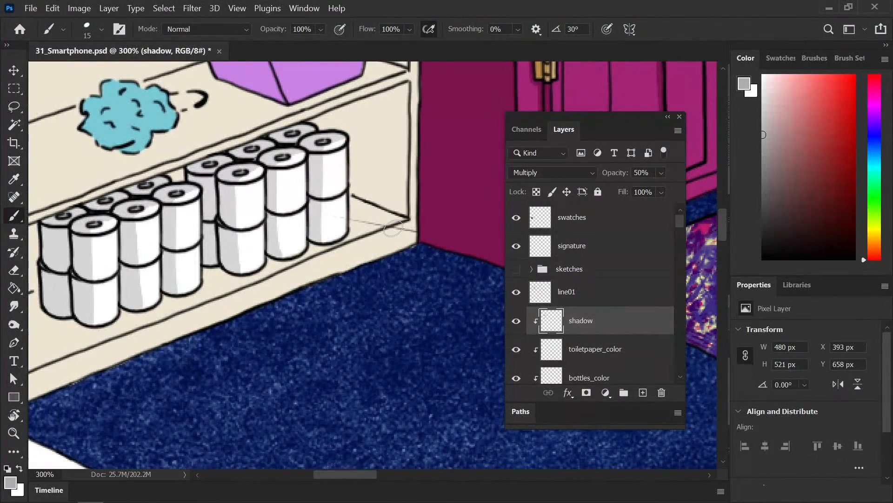
mouse_move(407, 227)
mouse_down()
mouse_move(386, 243)
mouse_move(310, 233)
mouse_move(361, 225)
mouse_move(401, 245)
mouse_up()
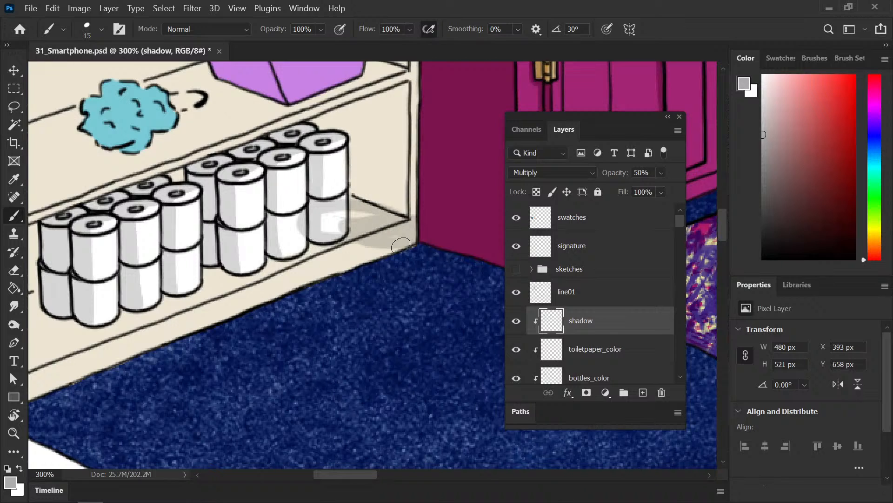
key(ctrl+z)
key(e)
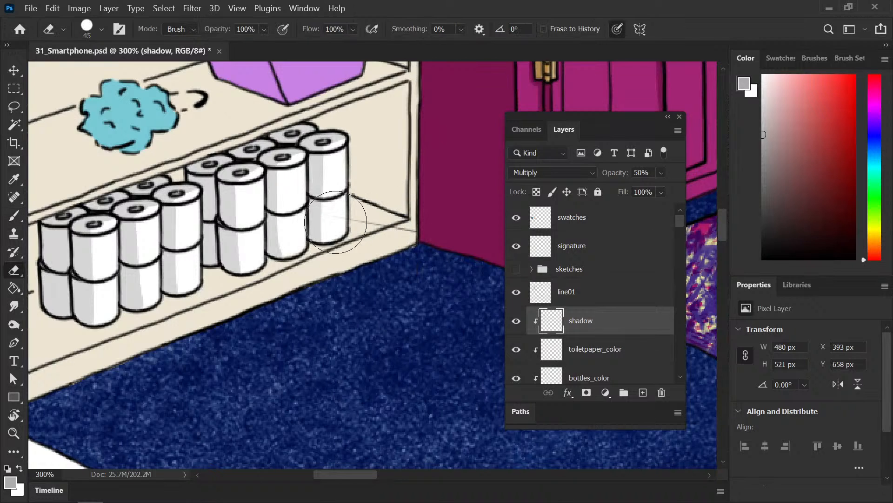
key(b)
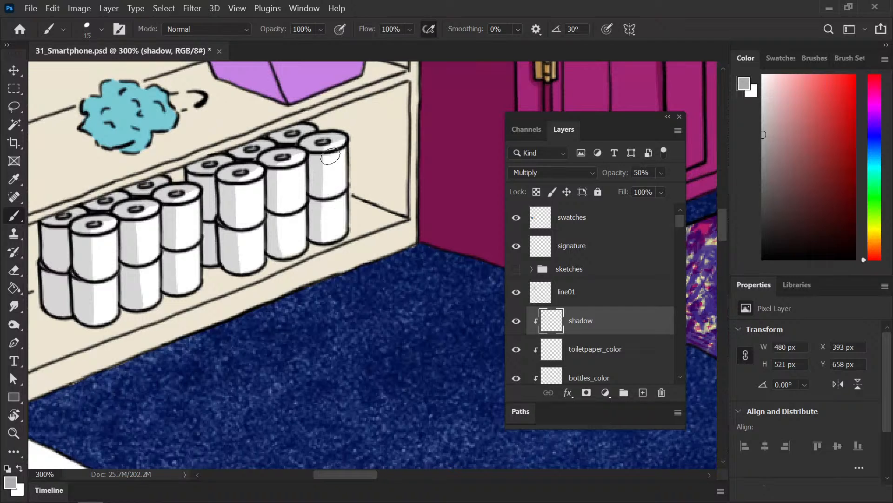
Step: Widen the grey shadows on the fifth and sixth front stacks of toilet rolls
mouse_move(330, 155)
mouse_down()
mouse_move(322, 238)
mouse_move(333, 234)
mouse_move(333, 151)
mouse_move(336, 236)
mouse_move(331, 201)
mouse_move(335, 228)
mouse_up()
mouse_move(327, 153)
mouse_down()
mouse_move(288, 200)
mouse_move(288, 186)
mouse_move(291, 249)
mouse_move(283, 257)
mouse_move(282, 180)
mouse_move(283, 212)
mouse_up()
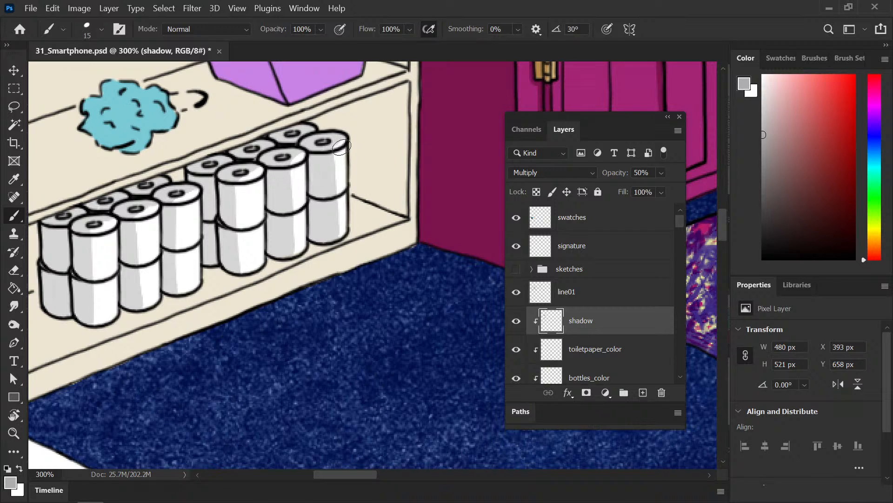
key(e)
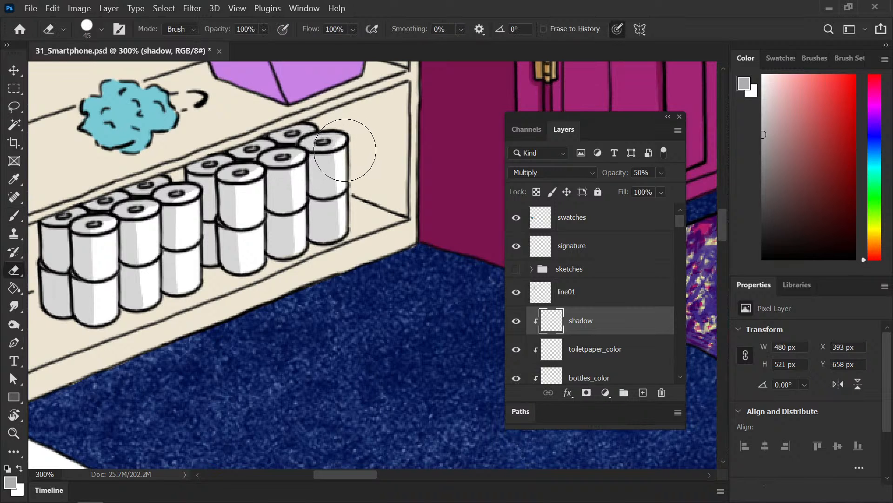
key(b)
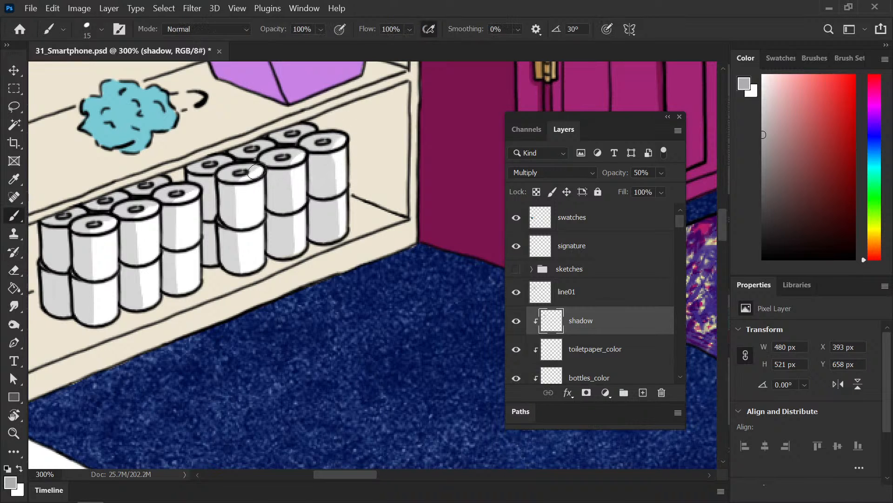
Step: Widen the grey shadow on the fourth front stack and touch up the shading on the left-hand group of rolls
drag(245, 185, 248, 254)
mouse_move(247, 211)
mouse_down()
mouse_move(249, 264)
mouse_move(239, 262)
mouse_move(241, 211)
mouse_move(235, 215)
mouse_up()
key(ctrl+minus)
key(ctrl+minus)
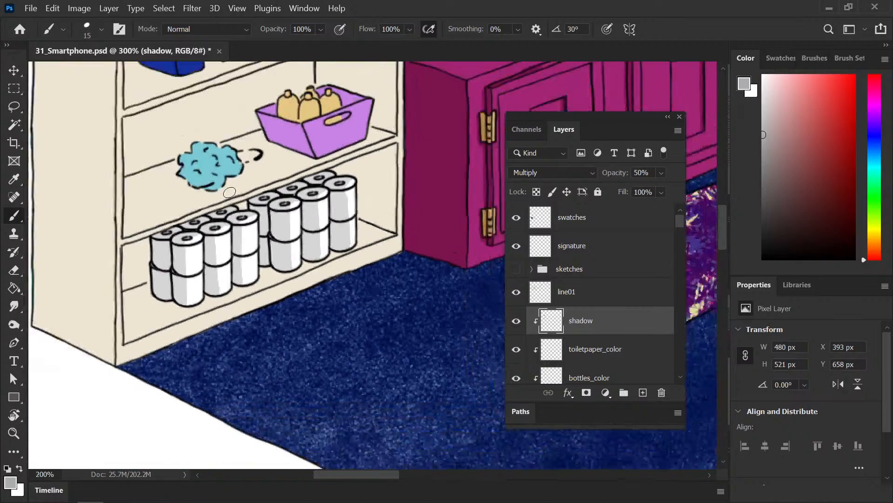
key(ctrl+plus)
key(ctrl+plus)
mouse_move(179, 198)
mouse_down()
mouse_move(182, 290)
mouse_move(179, 190)
mouse_move(184, 289)
mouse_move(132, 227)
mouse_move(155, 205)
mouse_move(141, 224)
mouse_move(144, 304)
mouse_move(145, 206)
mouse_up()
Step: Save the illustration and check it as a whole
scroll(200, 219, down, 4)
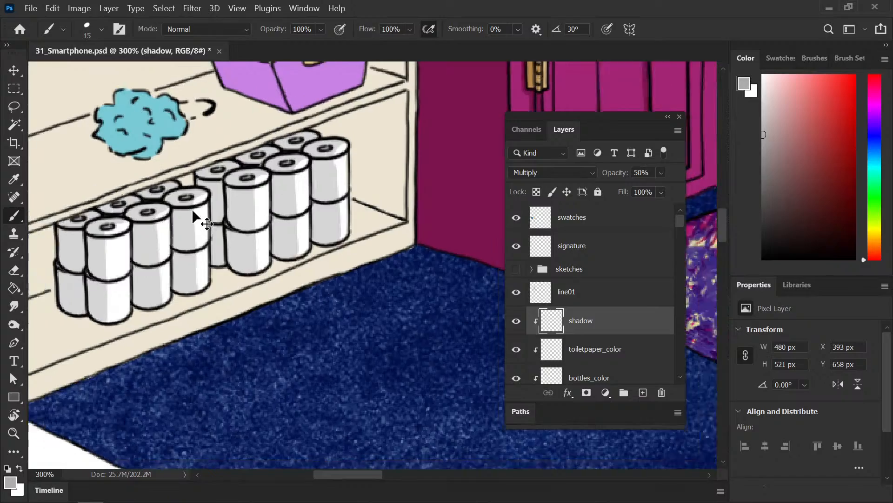
key(ctrl+s)
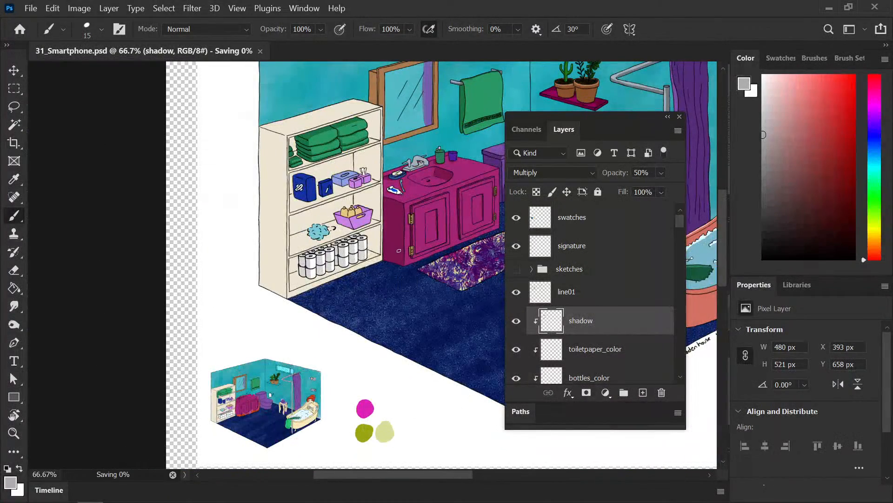
drag(401, 247, 207, 232)
key(ctrl+minus)
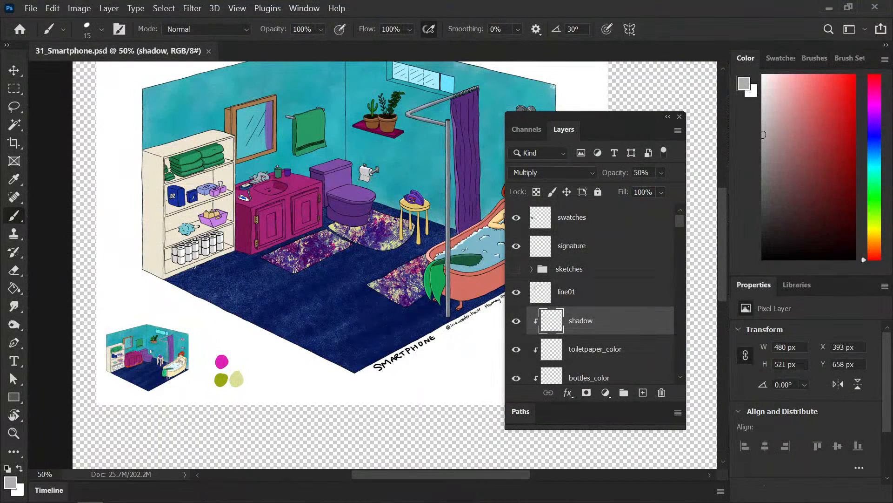
Step: Add a grey shadow stroke to the front toilet rolls at the left end of the bottom shelf
drag(210, 264, 313, 228)
key(ctrl+plus)
key(ctrl+plus)
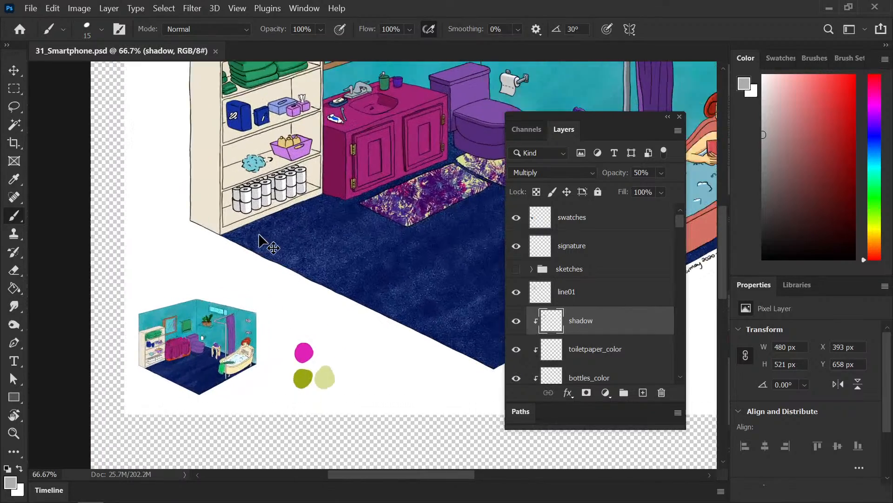
key(ctrl+plus)
drag(197, 163, 198, 181)
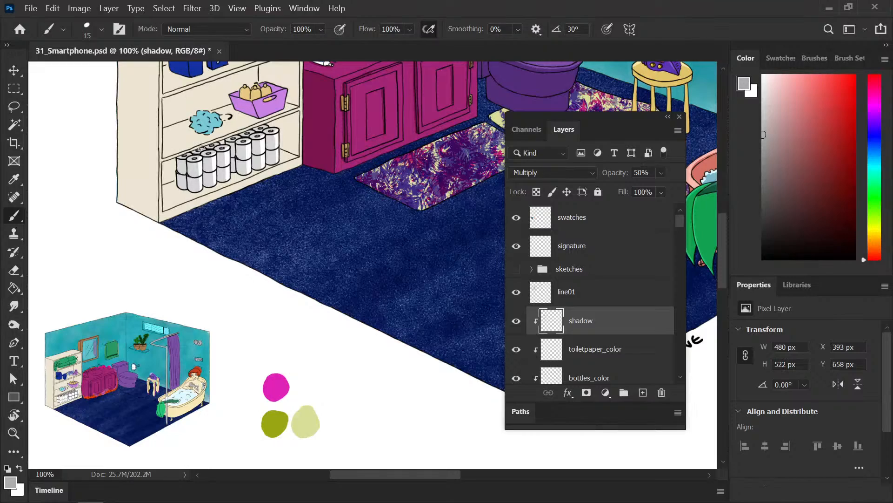
Step: Sample the teal of the bath sponge above the toilet rolls and darken it to a deep teal
key(ctrl+minus)
key(ctrl+minus)
drag(339, 233, 238, 238)
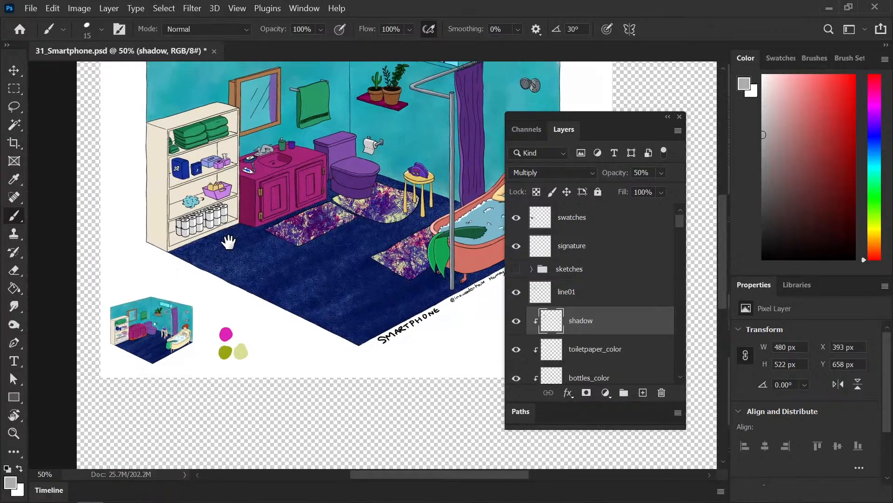
key(ctrl+plus)
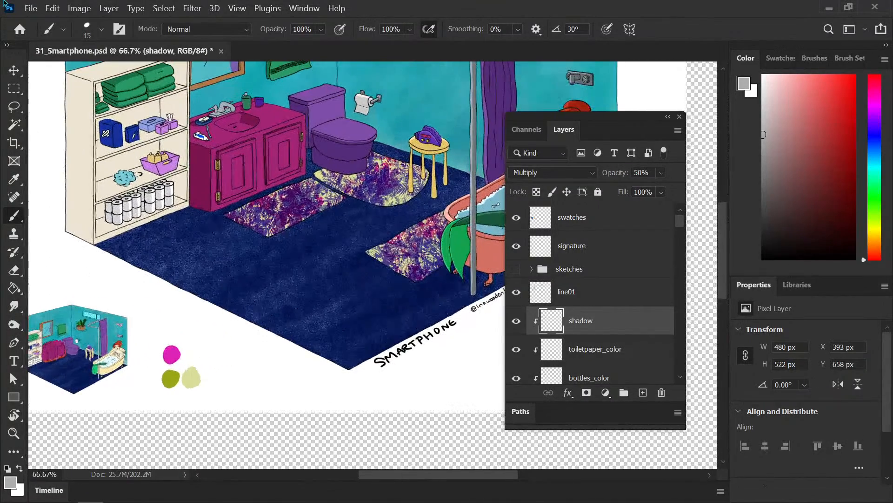
drag(173, 231, 314, 244)
key(ctrl+plus)
key(ctrl+plus)
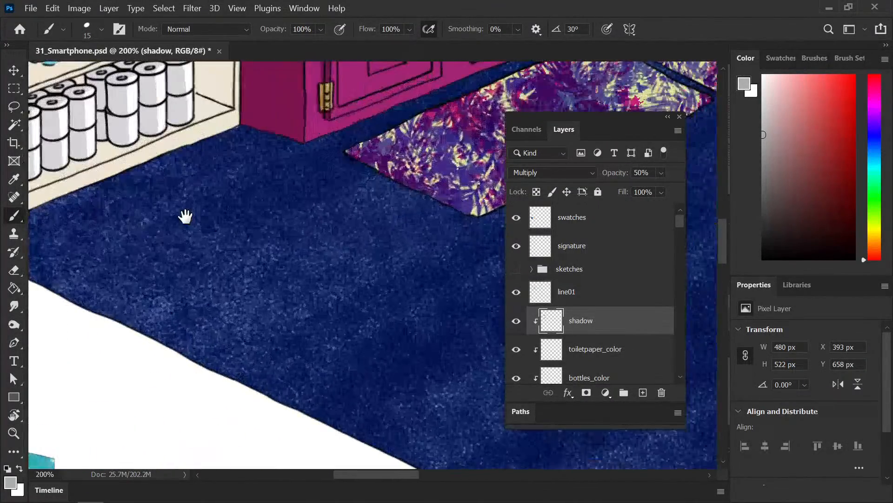
drag(186, 215, 215, 268)
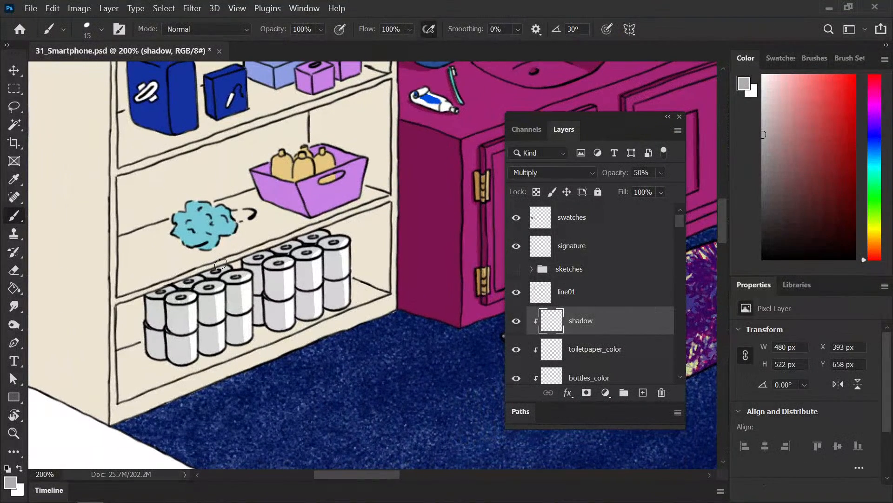
alt+click(211, 222)
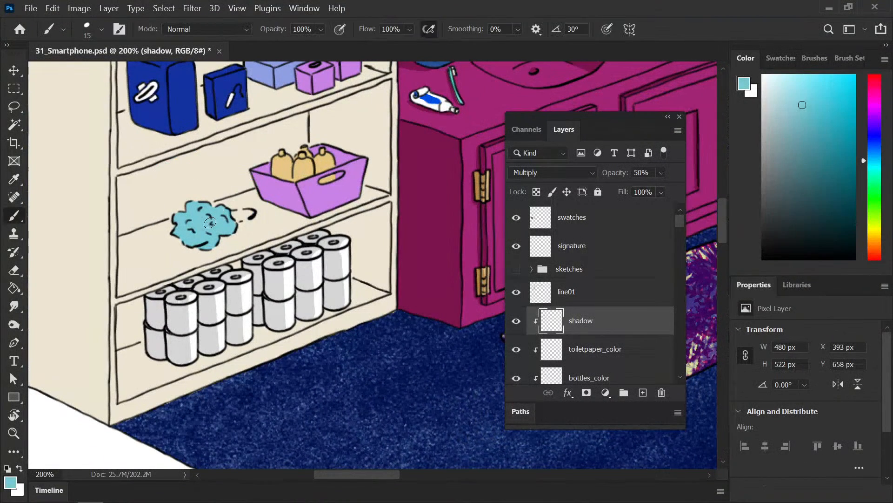
drag(808, 115, 839, 157)
Step: Paint dark teal shadow along the edges and inner folds of the bath sponge on the shadow layer
mouse_move(178, 228)
mouse_down()
mouse_move(182, 240)
mouse_move(208, 247)
mouse_up()
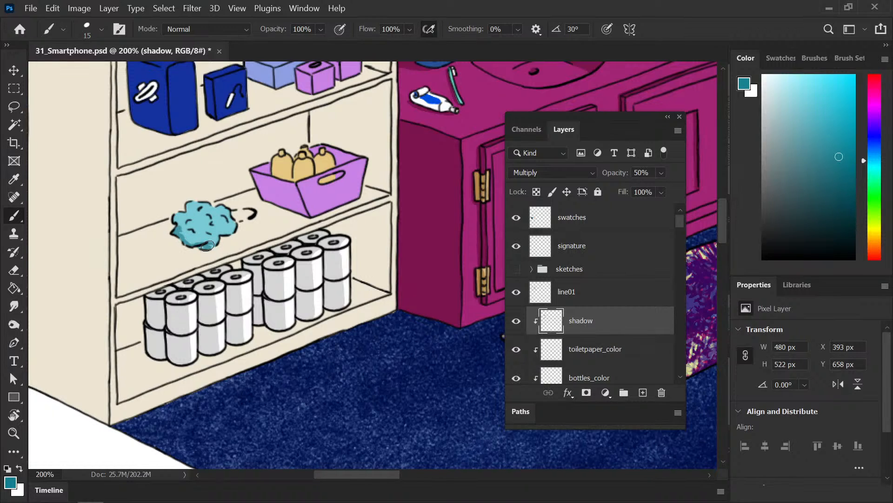
mouse_move(204, 211)
mouse_down()
mouse_move(193, 204)
mouse_move(179, 227)
mouse_move(217, 219)
mouse_move(211, 226)
mouse_move(206, 218)
mouse_move(207, 243)
mouse_move(186, 232)
mouse_move(201, 246)
mouse_move(184, 222)
mouse_move(182, 236)
mouse_move(199, 250)
mouse_move(205, 241)
mouse_move(187, 232)
mouse_move(209, 239)
mouse_move(226, 221)
mouse_up()
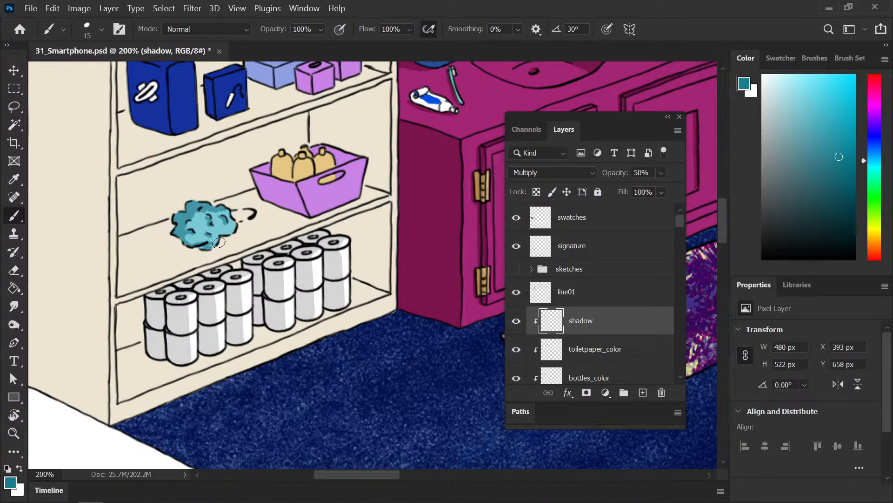
mouse_move(214, 246)
mouse_down()
mouse_move(218, 238)
mouse_move(211, 240)
mouse_up()
key(ctrl+minus)
key(ctrl+minus)
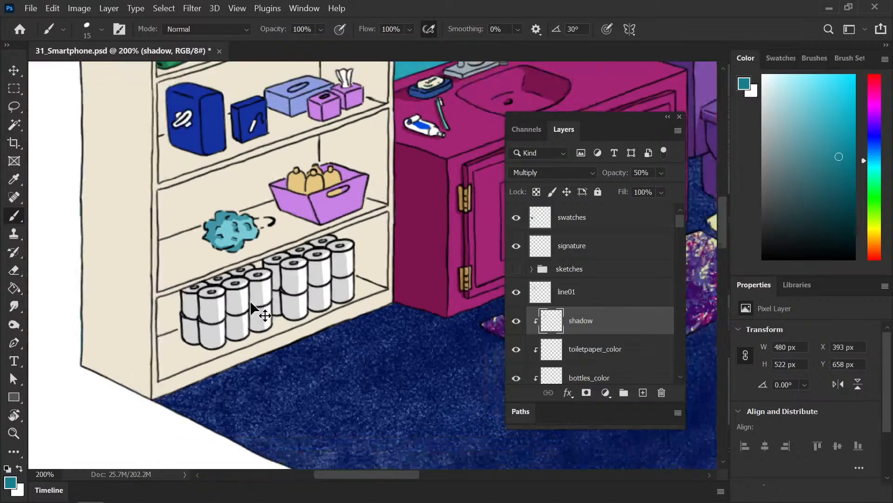
Step: Sample the purple of the basket holding the bottles and darken it, with the Brush ready for painting
key(ctrl+plus)
key(ctrl+plus)
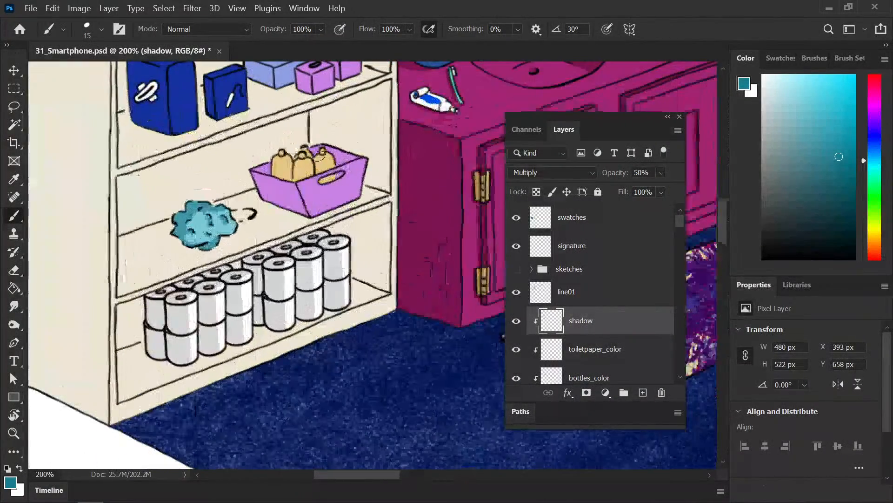
key(i)
click(321, 201)
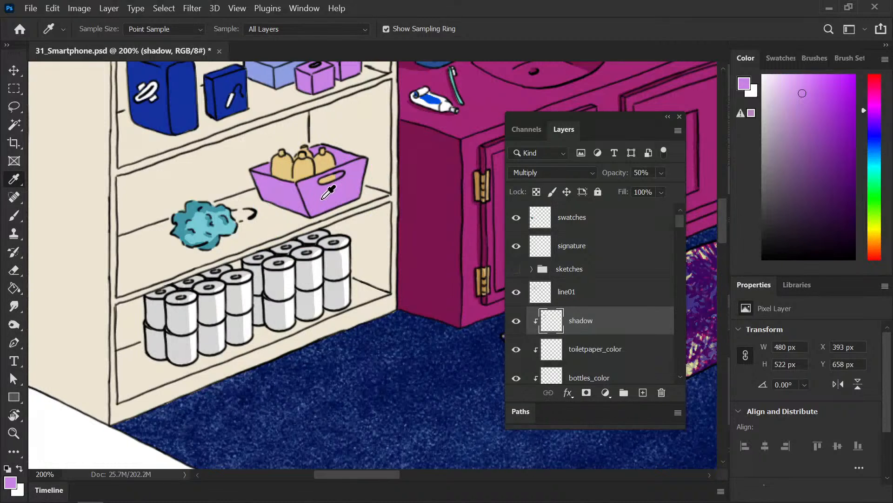
key(b)
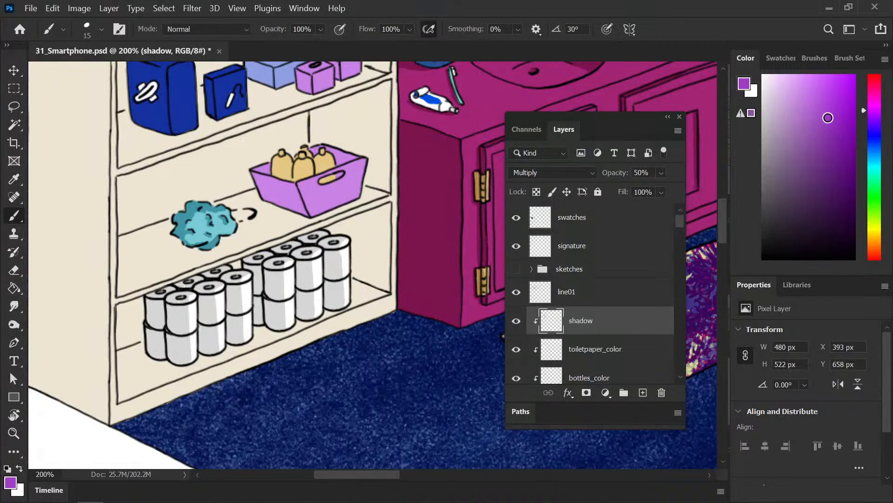
drag(831, 121, 836, 144)
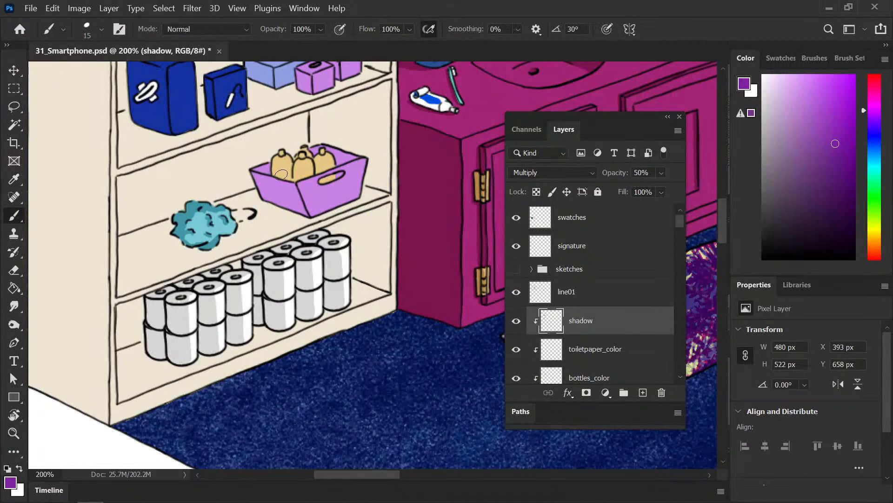
mouse_move(254, 173)
mouse_down()
mouse_move(261, 191)
mouse_move(258, 181)
mouse_move(288, 203)
mouse_up()
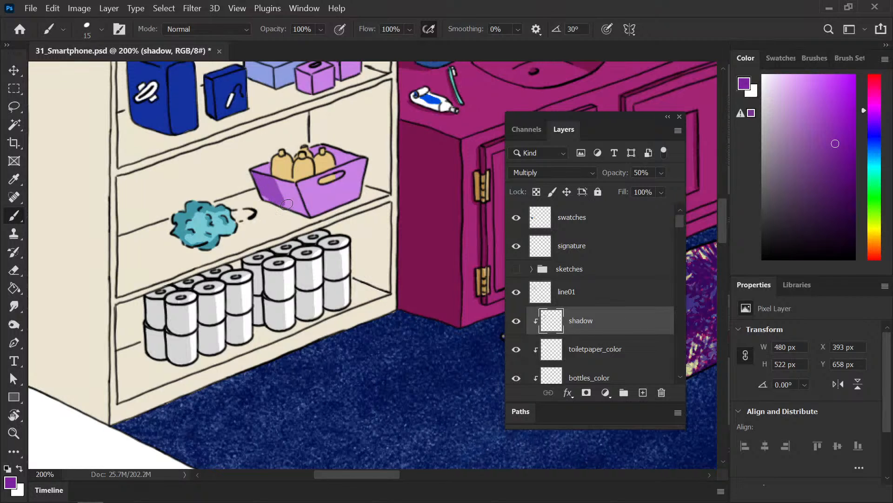
key(ctrl+z)
Step: Sample the basket's purple, pick a slightly deeper medium purple, and paint shadow over the basket's shorter front-left side
alt+click(287, 204)
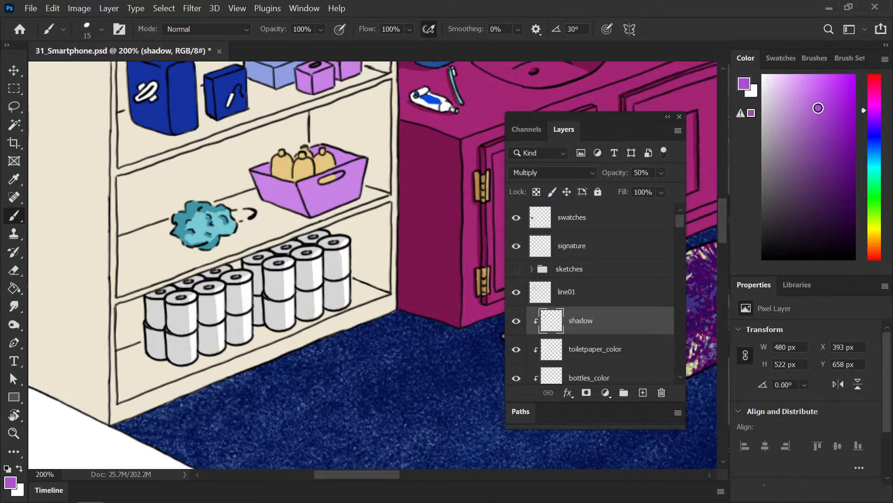
drag(268, 186, 291, 202)
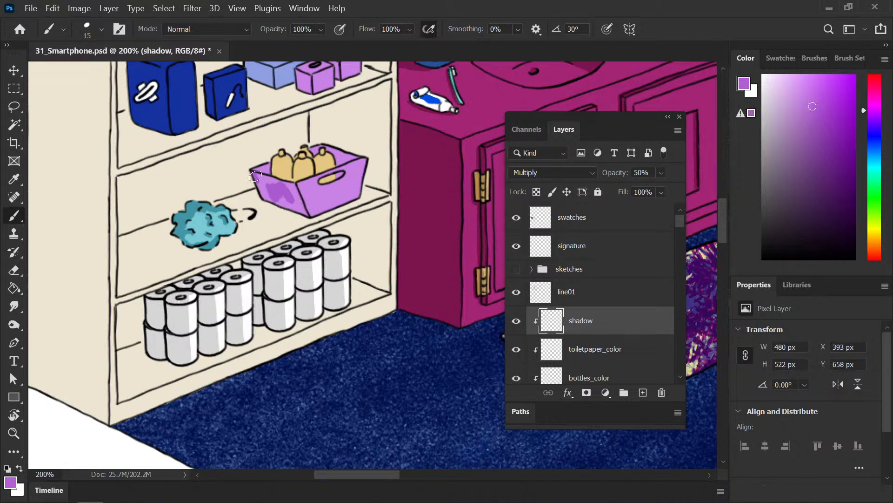
mouse_move(256, 176)
mouse_down()
mouse_move(269, 166)
mouse_move(263, 195)
mouse_move(291, 186)
mouse_move(302, 213)
mouse_move(273, 201)
mouse_move(294, 207)
mouse_move(276, 192)
mouse_up()
key(e)
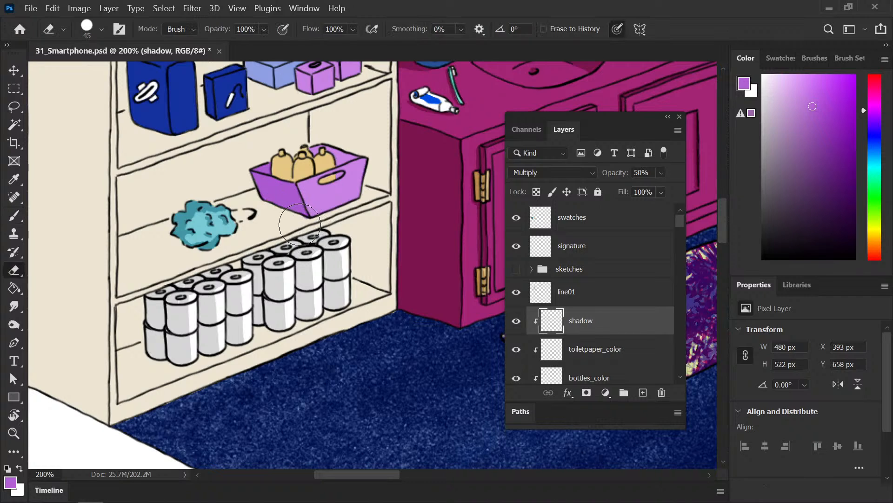
Step: Paint the same purple shadow on the basket's handle opening and along the caps and left sides of the bottles
key(b)
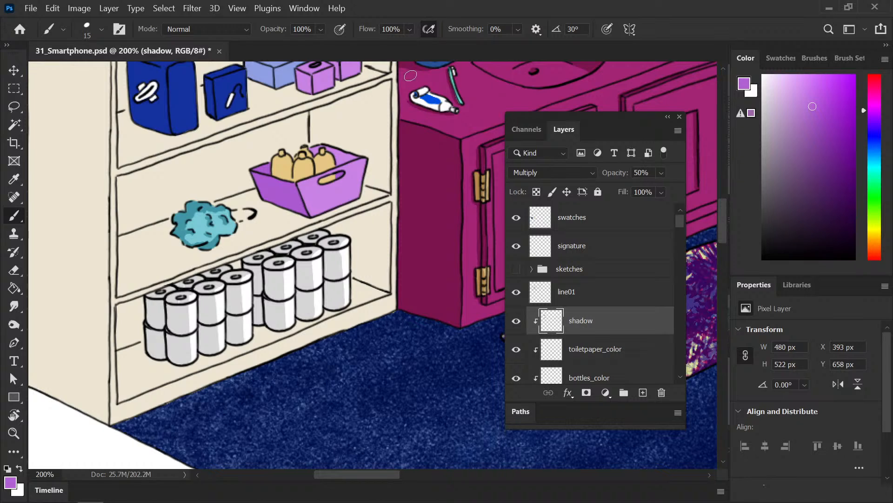
mouse_move(318, 148)
mouse_down()
mouse_move(350, 155)
mouse_move(339, 162)
mouse_move(352, 157)
mouse_move(334, 177)
mouse_up()
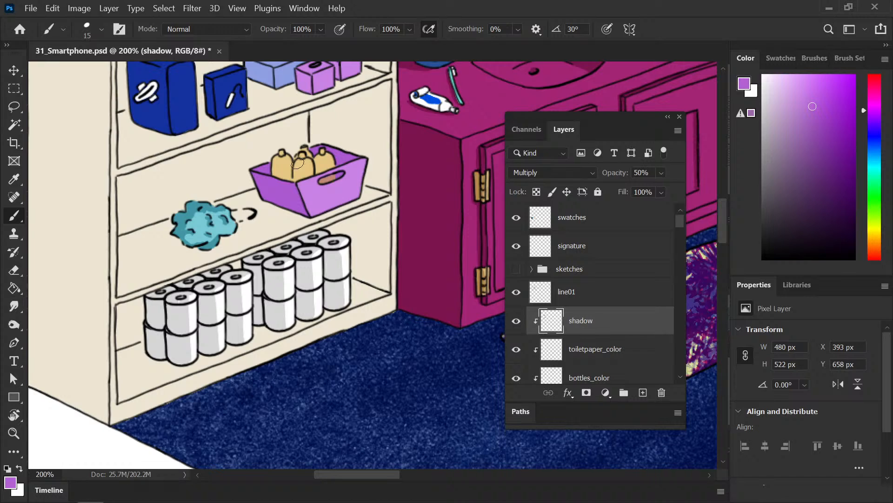
mouse_move(296, 167)
mouse_down()
mouse_move(319, 141)
mouse_move(295, 160)
mouse_move(303, 148)
mouse_move(321, 160)
mouse_move(321, 150)
mouse_move(320, 172)
mouse_move(323, 150)
mouse_move(321, 164)
mouse_move(321, 153)
mouse_move(305, 162)
mouse_move(282, 153)
mouse_move(278, 162)
mouse_move(280, 153)
mouse_move(275, 173)
mouse_move(282, 150)
mouse_move(310, 151)
mouse_move(279, 177)
mouse_move(299, 166)
mouse_up()
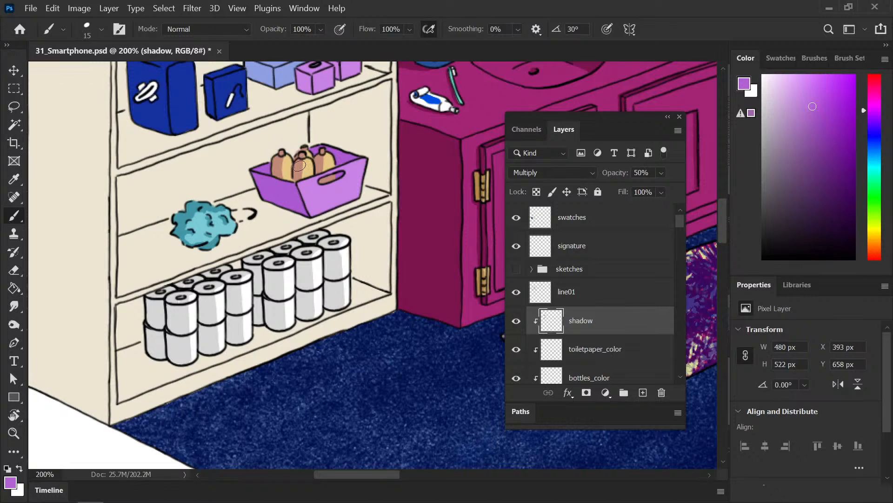
Step: Check the shading against the whole room illustration and save the document
key(ctrl+minus)
key(ctrl+minus)
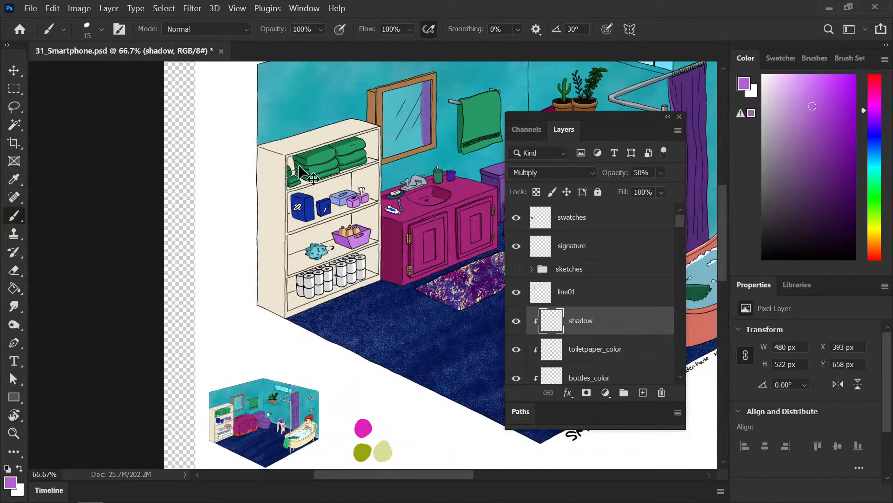
key(ctrl+s)
Step: Shade the two small purple tissue boxes on the shelf above the basket with the same purple, erasing any stray paint
key(ctrl+plus)
key(ctrl+plus)
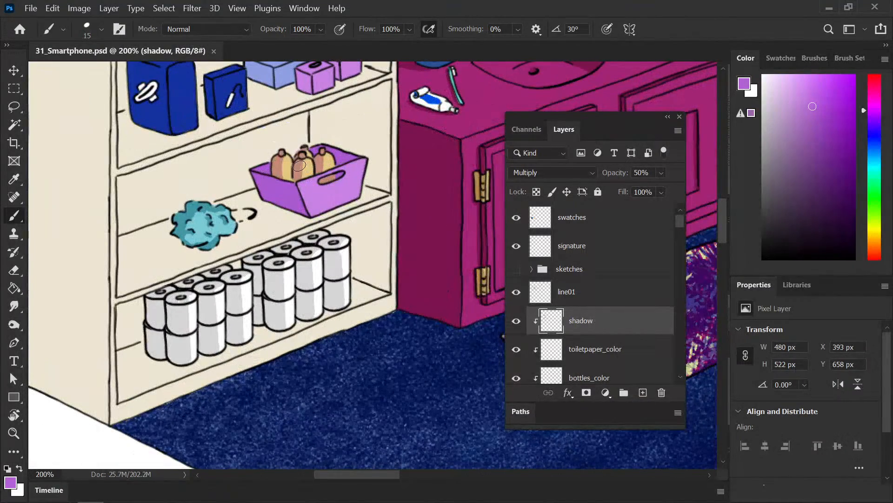
key(ctrl+plus)
key(ctrl+minus)
scroll(297, 167, up, 3)
scroll(264, 147, right, 3)
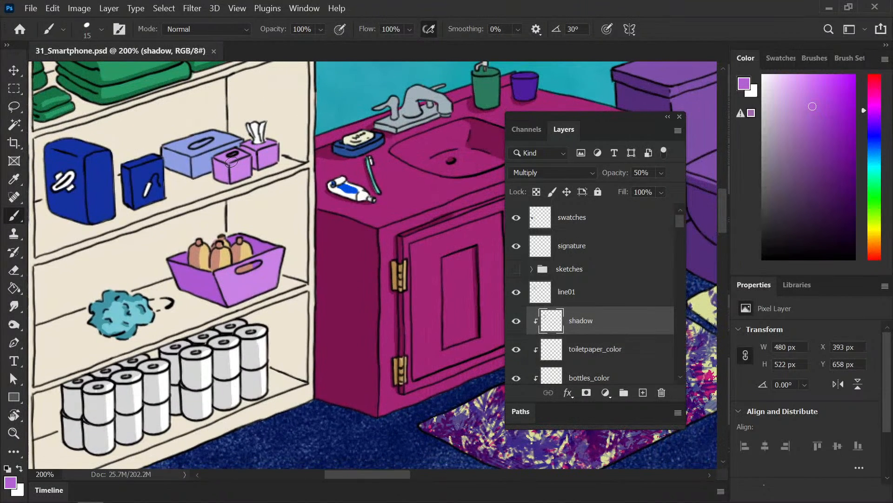
mouse_move(234, 154)
mouse_down()
mouse_move(219, 158)
mouse_move(249, 144)
mouse_up()
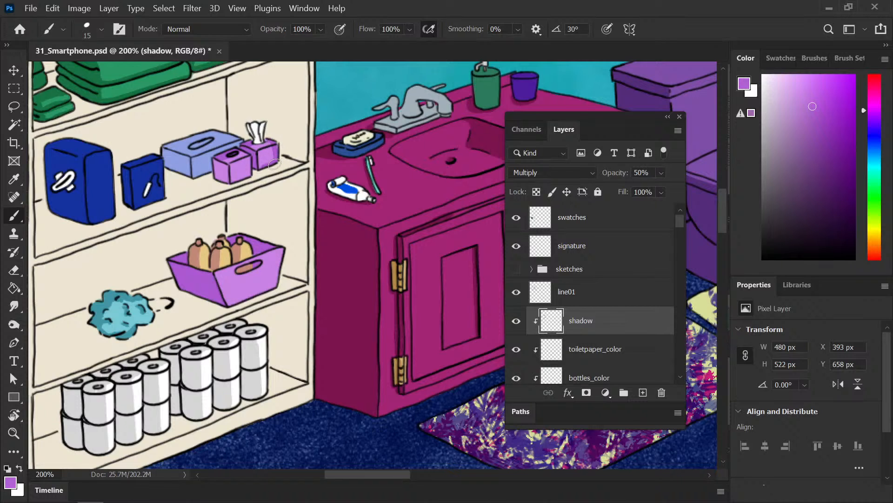
key(e)
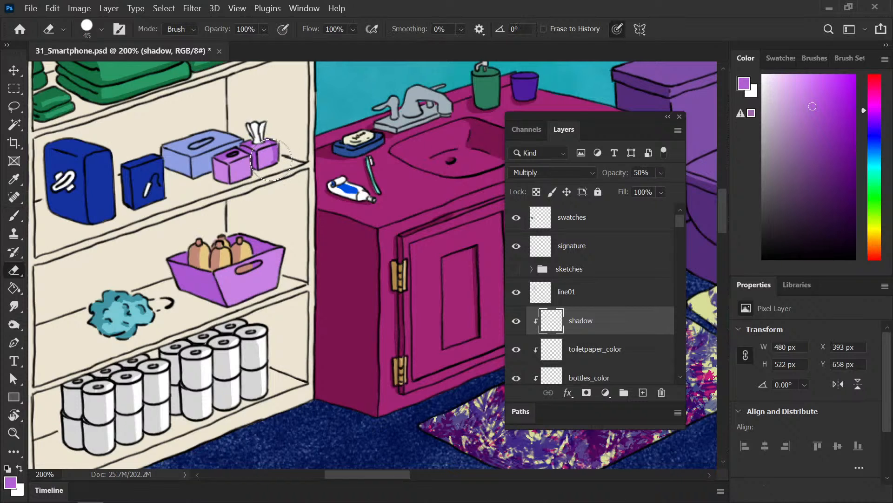
key(b)
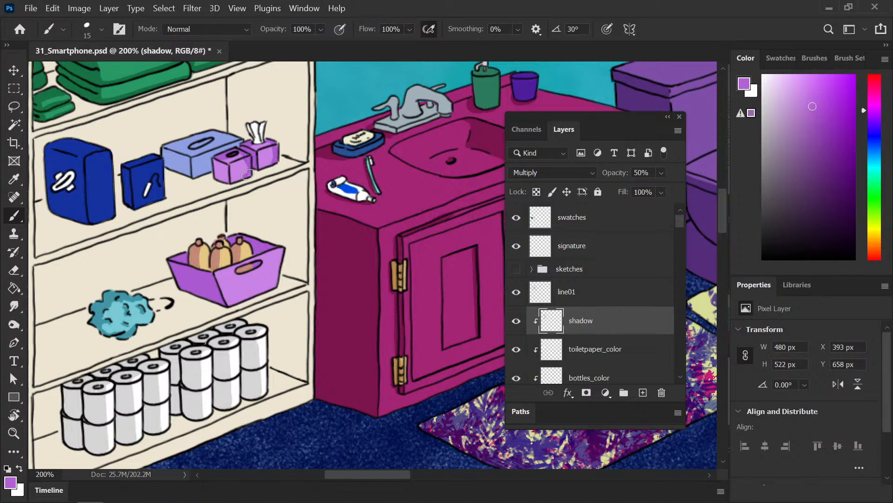
key(e)
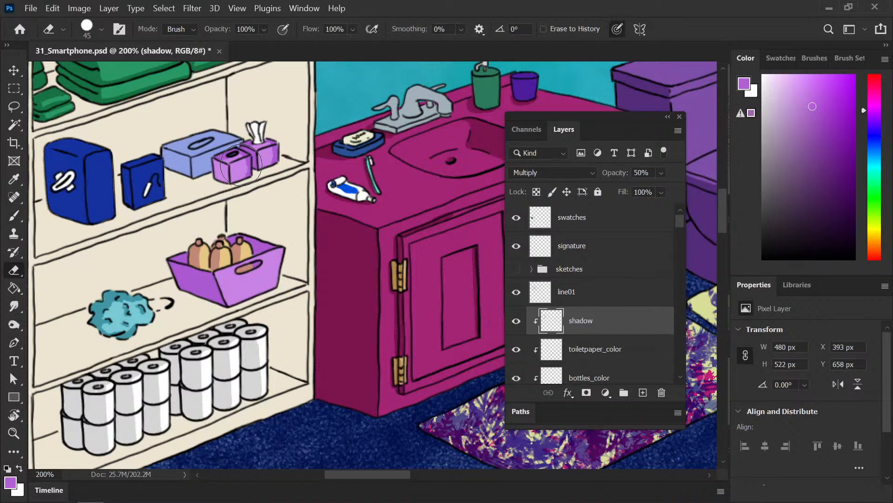
key(b)
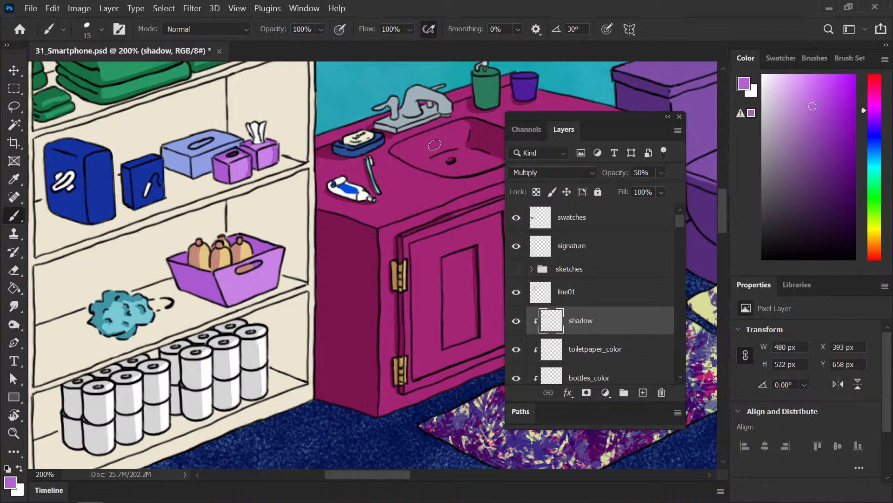
Step: Sample the light blue tissue box, change the color to a deeper blue, and paint shadow over the box's sides and top
alt+click(207, 158)
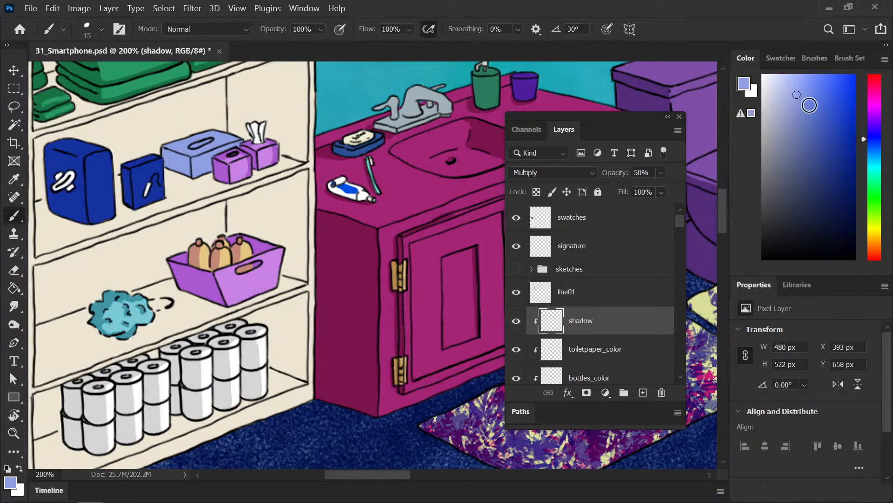
drag(809, 106, 826, 111)
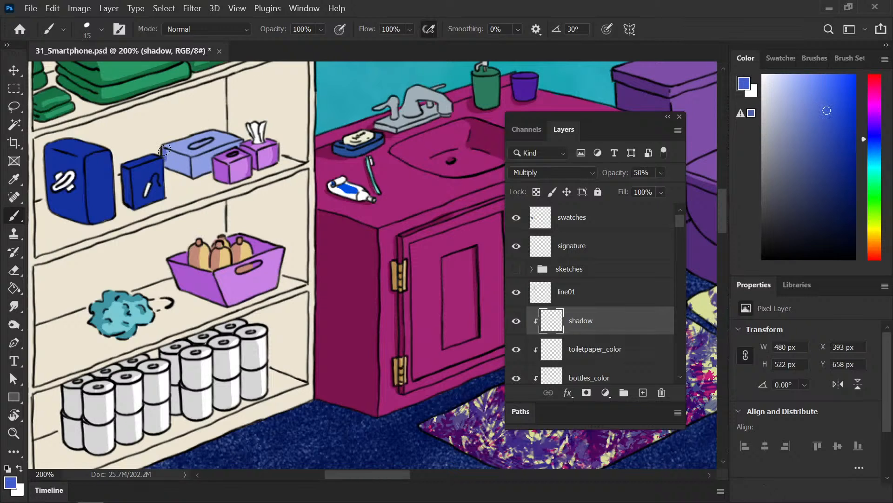
mouse_move(164, 150)
mouse_down()
mouse_move(170, 160)
mouse_move(188, 160)
mouse_move(182, 174)
mouse_move(170, 165)
mouse_move(185, 163)
mouse_up()
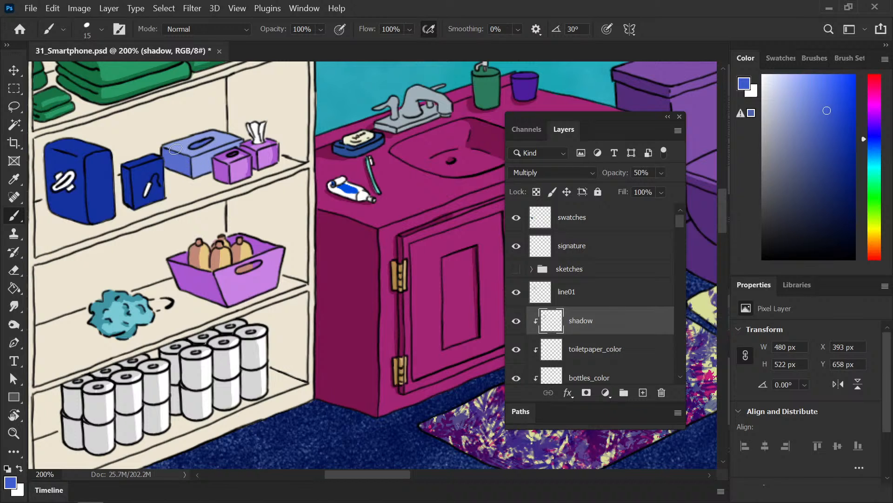
mouse_move(176, 149)
mouse_down()
mouse_move(211, 134)
mouse_move(185, 149)
mouse_move(239, 138)
mouse_move(168, 147)
mouse_move(221, 133)
mouse_up()
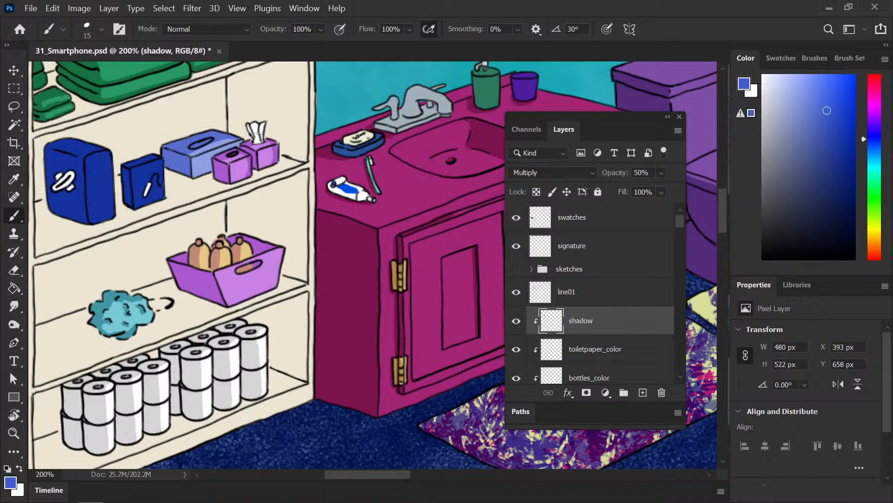
mouse_move(198, 168)
mouse_down()
mouse_move(239, 142)
mouse_move(194, 173)
mouse_move(208, 160)
mouse_move(206, 171)
mouse_move(197, 165)
mouse_move(215, 155)
mouse_move(196, 158)
mouse_move(229, 146)
mouse_move(190, 158)
mouse_up()
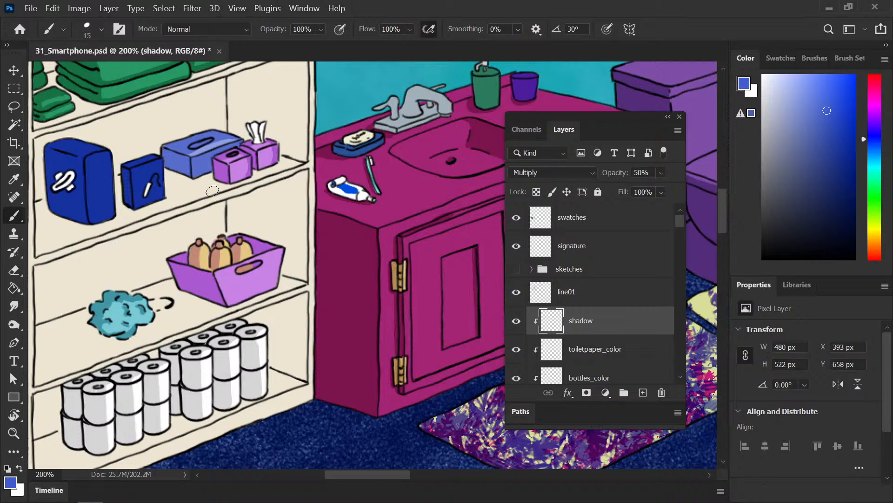
Step: Sample the dark blue of the packages, darken it to navy, shade both dark blue packages, and erase the overspill
mouse_move(206, 190)
mouse_down()
mouse_move(289, 195)
mouse_move(293, 209)
mouse_up()
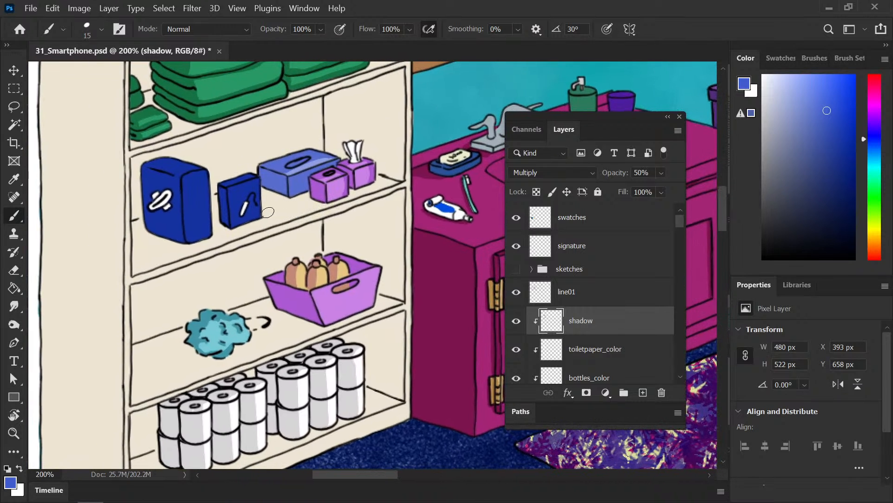
alt+click(240, 195)
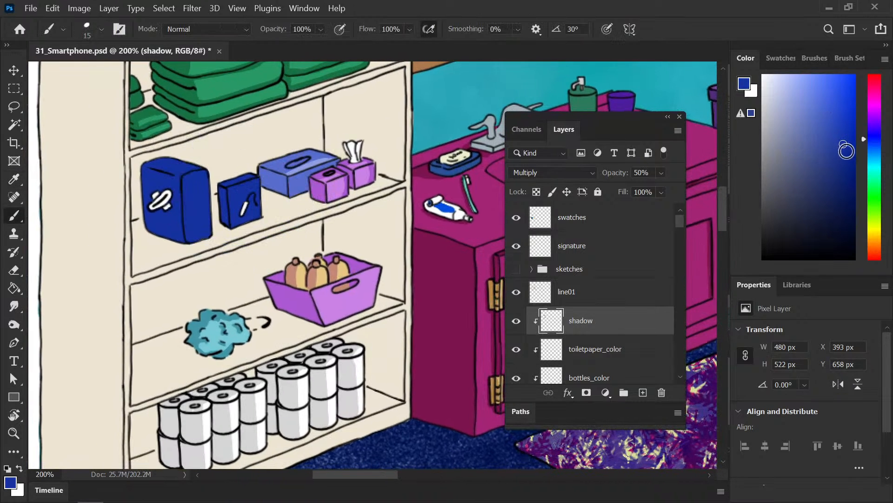
drag(850, 164, 854, 171)
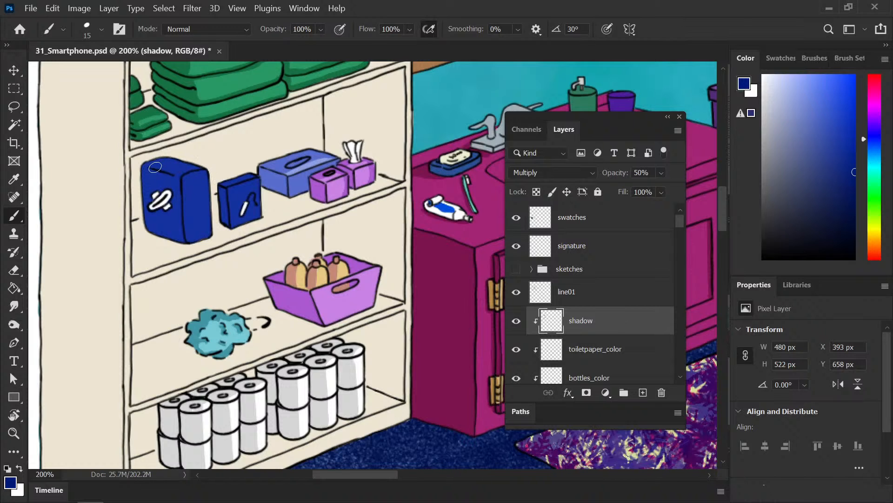
mouse_move(150, 179)
mouse_down()
mouse_move(178, 222)
mouse_move(178, 177)
mouse_move(179, 231)
mouse_move(177, 214)
mouse_move(167, 215)
mouse_move(182, 178)
mouse_move(147, 193)
mouse_move(150, 219)
mouse_move(160, 223)
mouse_move(167, 198)
mouse_move(174, 222)
mouse_move(178, 214)
mouse_move(146, 224)
mouse_move(147, 207)
mouse_move(181, 240)
mouse_up()
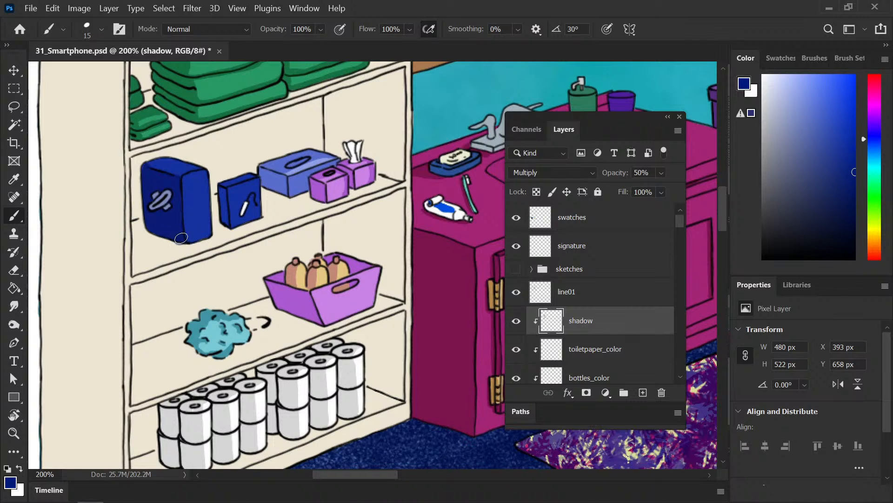
mouse_move(147, 167)
mouse_down()
mouse_move(172, 161)
mouse_move(161, 173)
mouse_move(189, 165)
mouse_move(155, 168)
mouse_move(204, 171)
mouse_up()
key(e)
key(b)
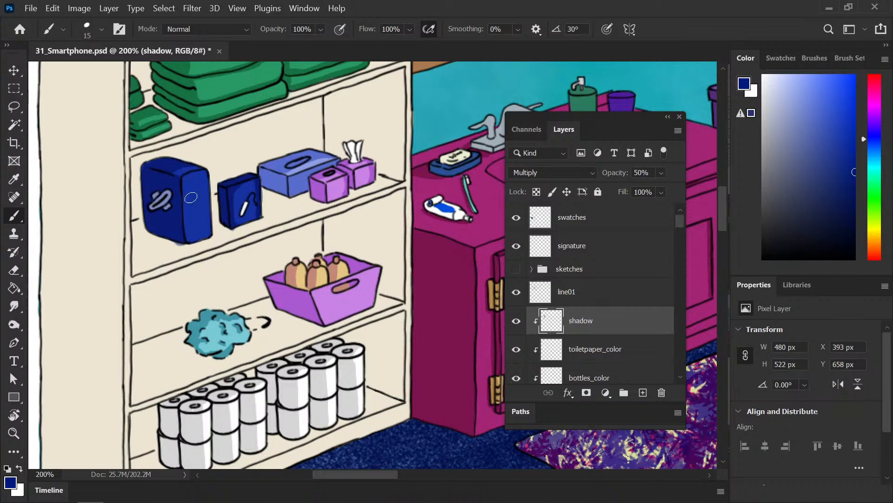
key(e)
drag(172, 253, 190, 263)
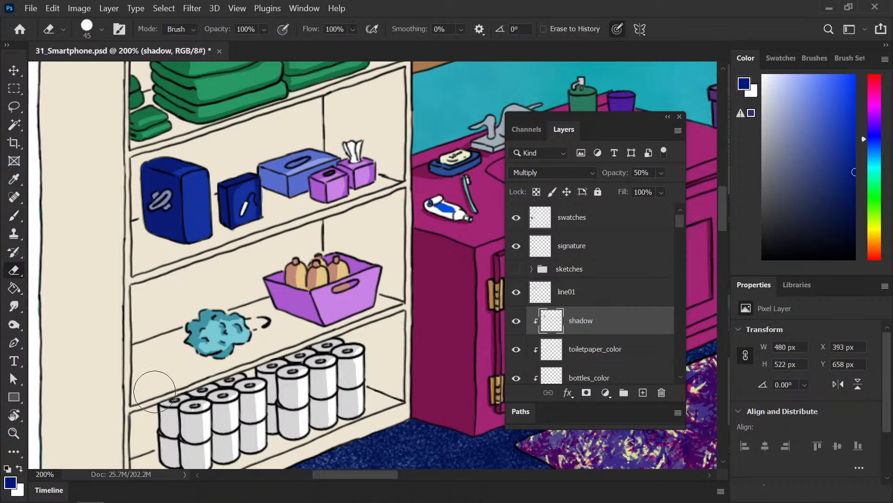
Step: Replace the navy shadow over the white emblem on the large blue package with gray shading
key(ctrl+minus)
key(ctrl+minus)
key(ctrl+minus)
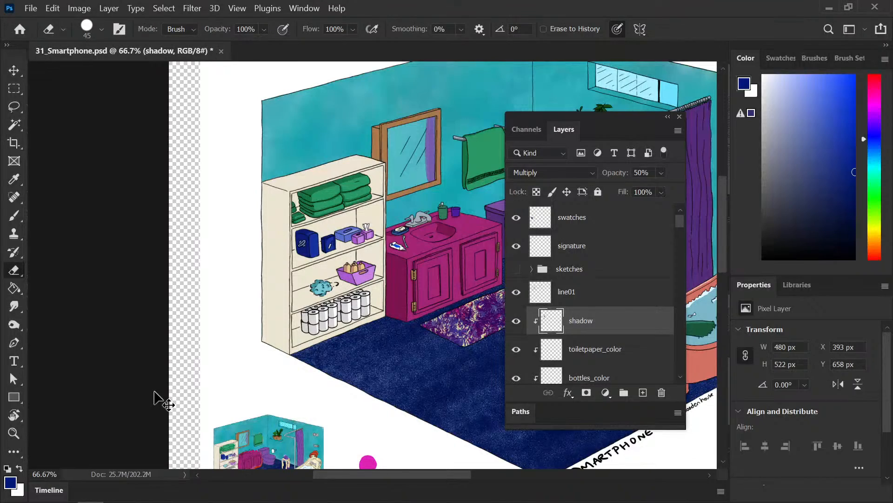
key(ctrl+plus)
key(ctrl+plus)
key(b)
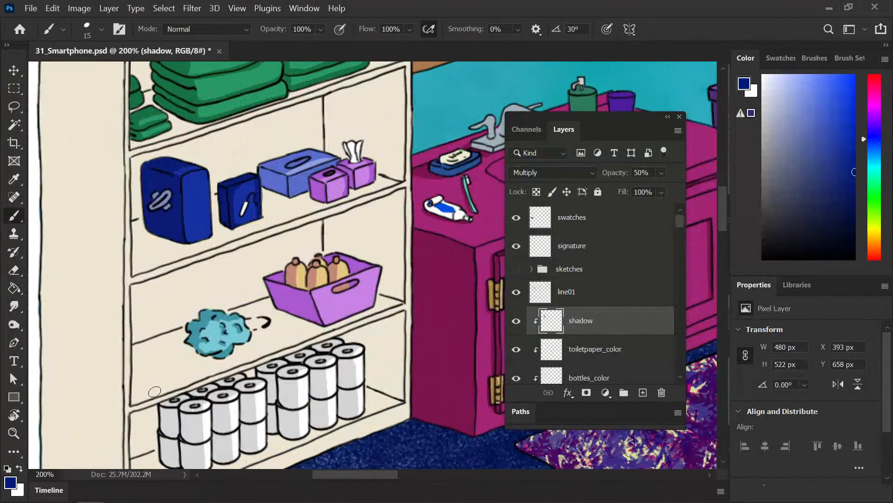
key(e)
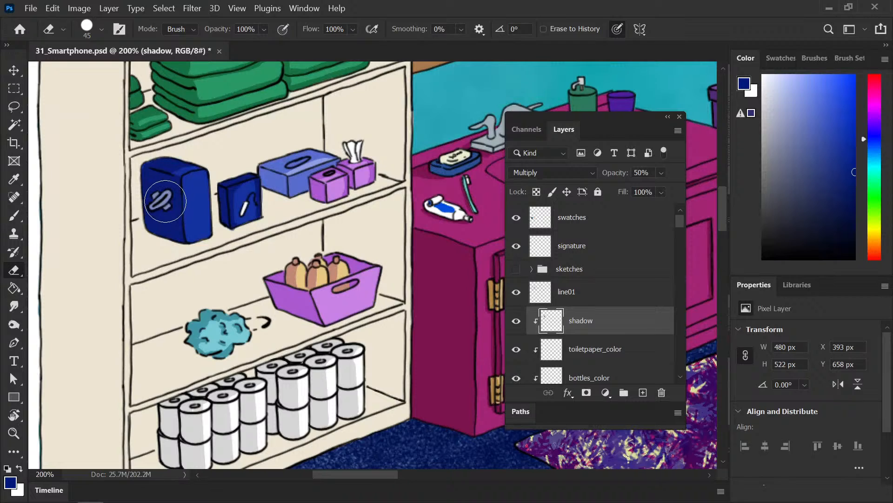
key(b)
drag(778, 129, 763, 128)
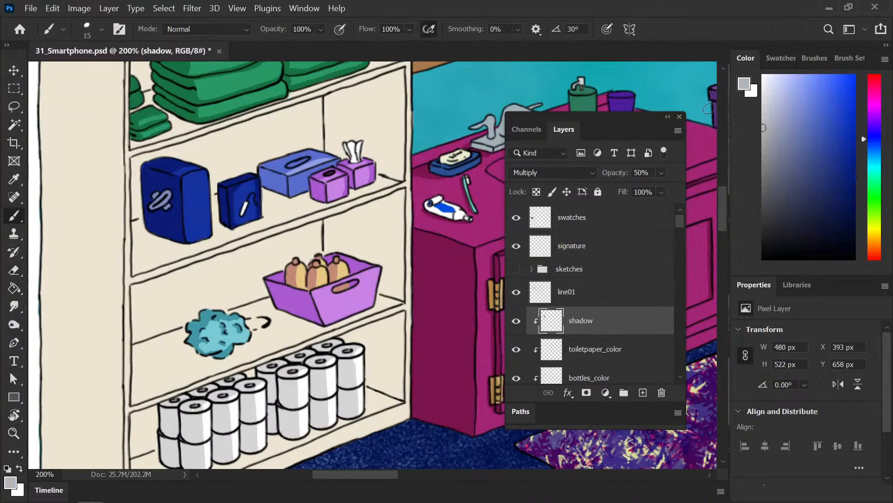
drag(165, 199, 166, 205)
drag(778, 142, 776, 151)
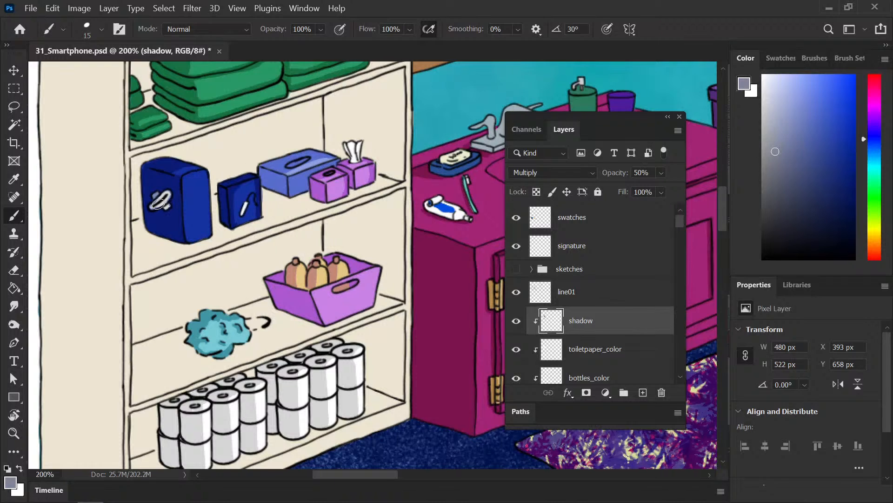
drag(160, 197, 161, 199)
Step: Pick the light gray from the recent swatches, touch up the large blue package's shading, and save the document
click(789, 61)
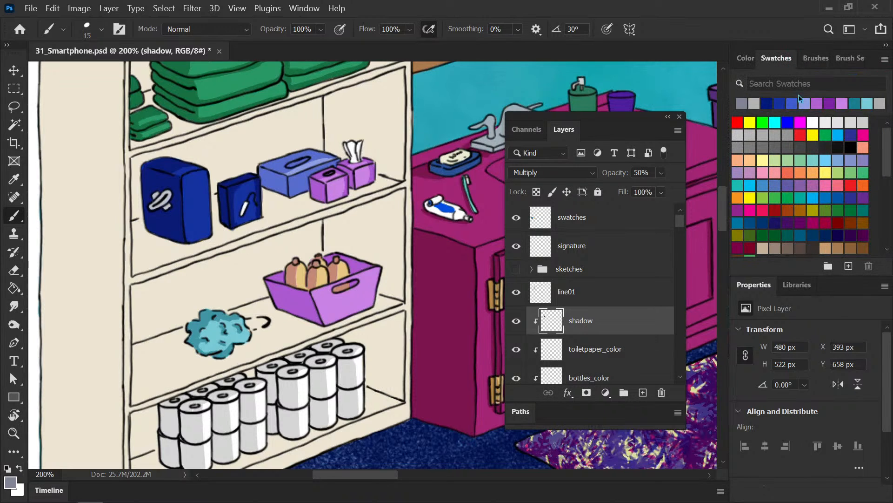
click(879, 104)
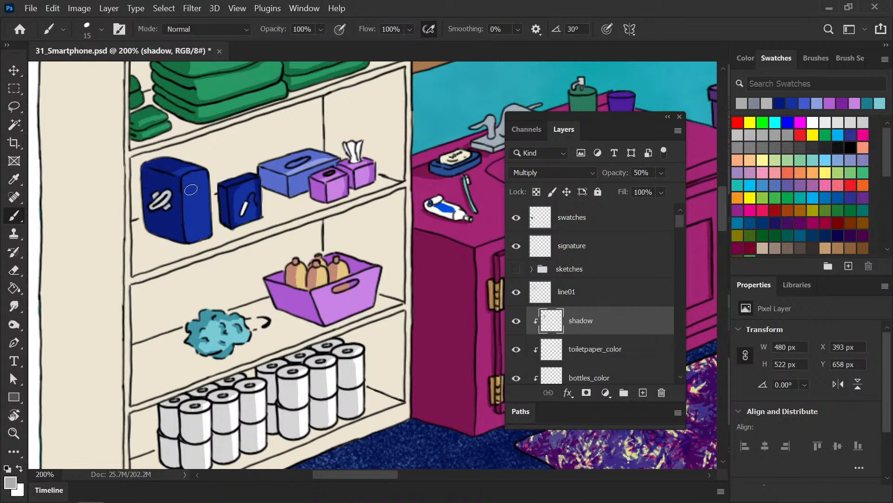
drag(179, 197, 161, 240)
key(ctrl+s)
key(ctrl+minus)
key(ctrl+minus)
key(ctrl+minus)
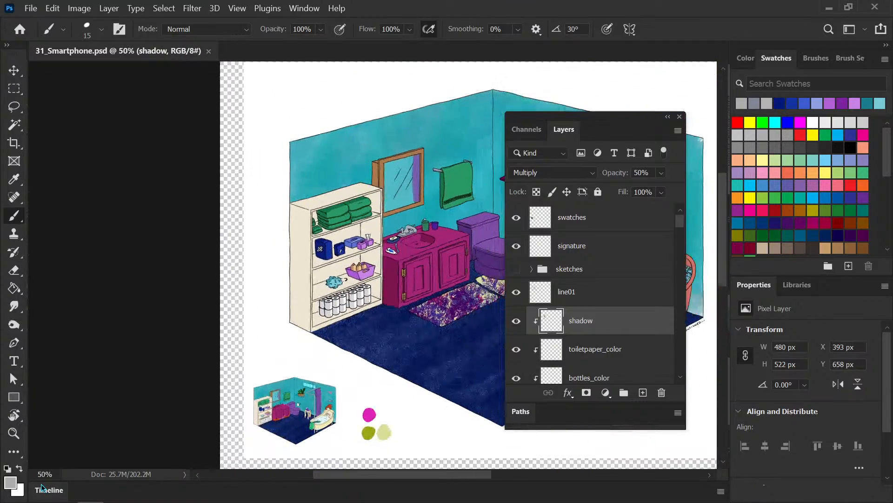
Step: Reduce the eraser to size 15 and erase excess shadow from the light blue tissue box on the shelf
key(ctrl+plus)
key(ctrl+plus)
key(ctrl+plus)
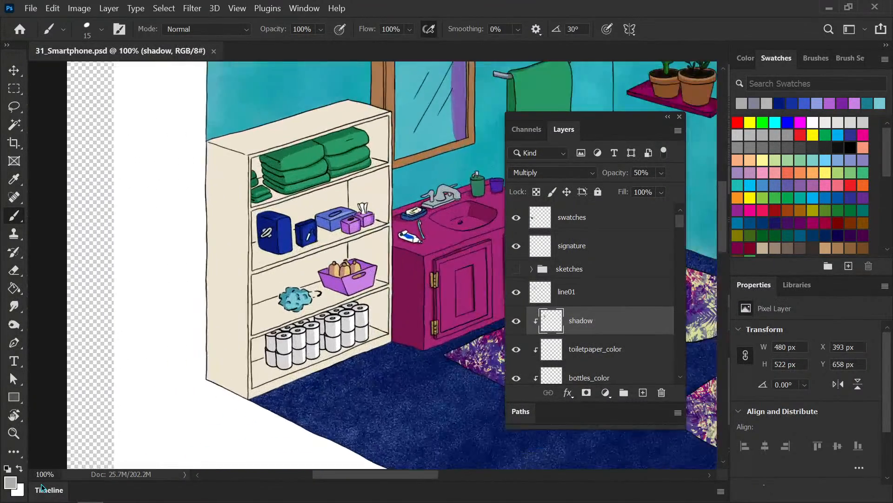
key(e)
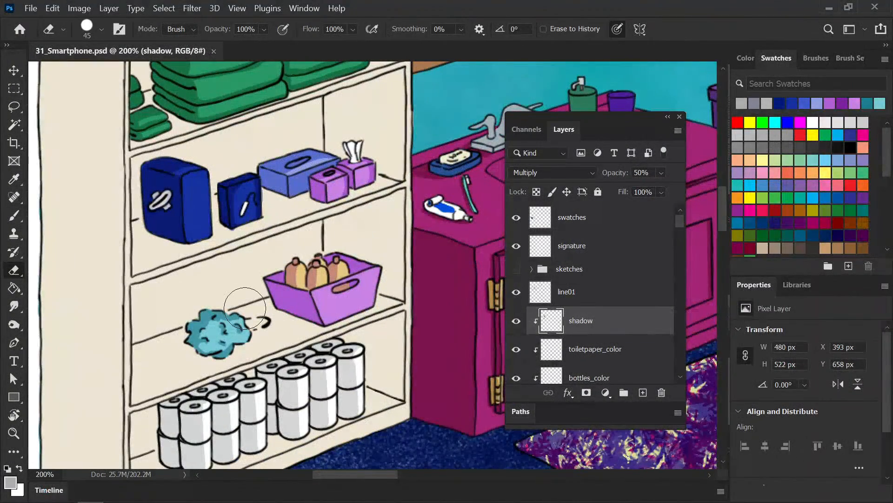
key(bracketleft)
key(bracketleft)
key(bracketleft)
mouse_move(299, 172)
mouse_down()
mouse_move(331, 162)
mouse_move(319, 167)
mouse_up()
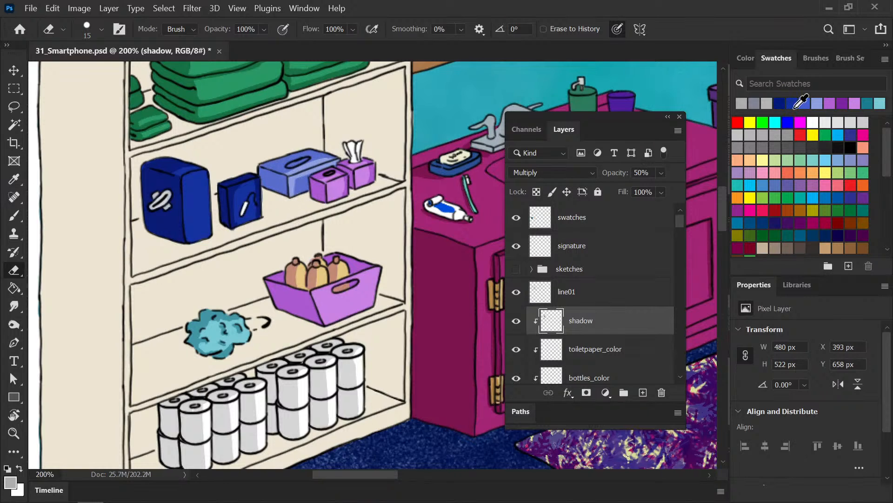
Step: Pick the medium blue from the recent swatches, touch up the light blue tissue box's shadow, erase the overspill, and save the document
click(817, 102)
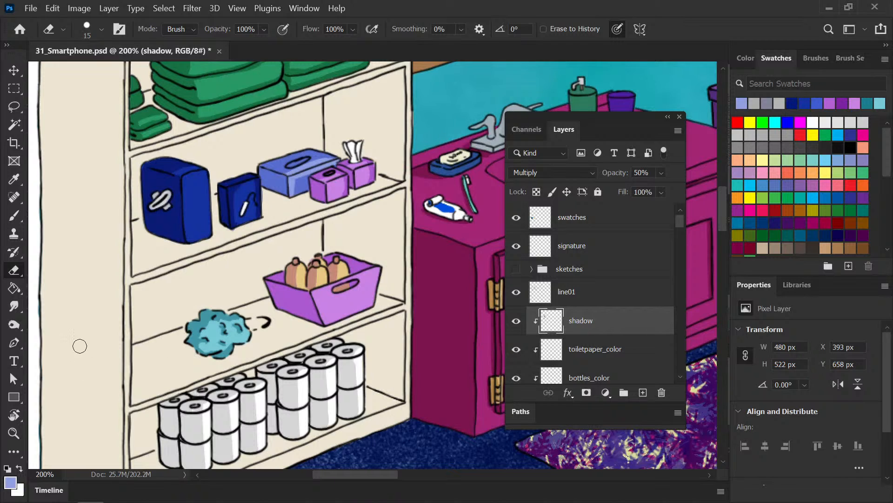
key(b)
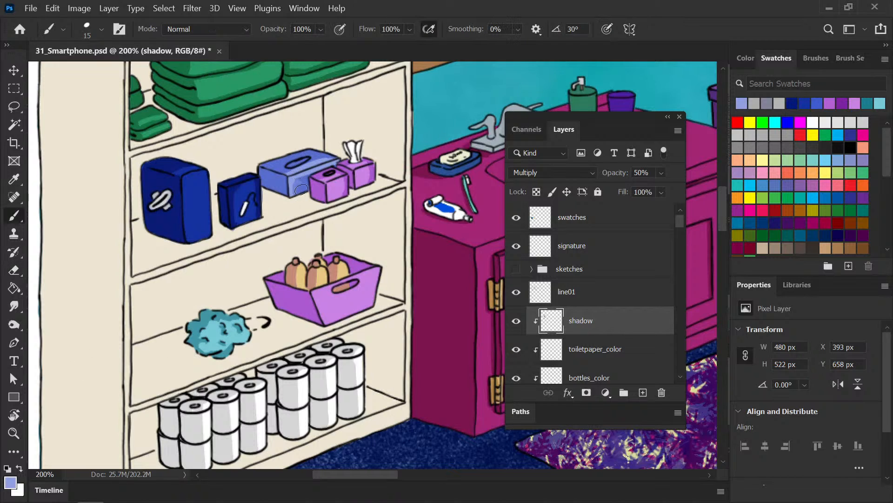
click(819, 102)
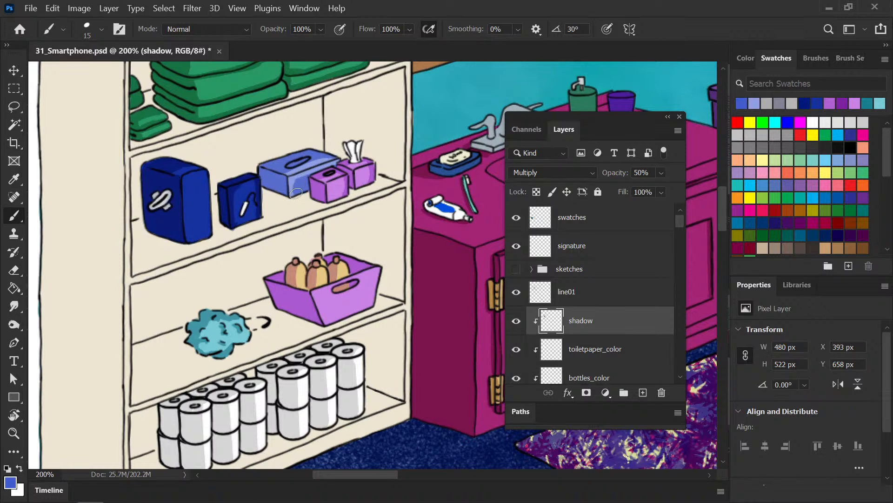
key(e)
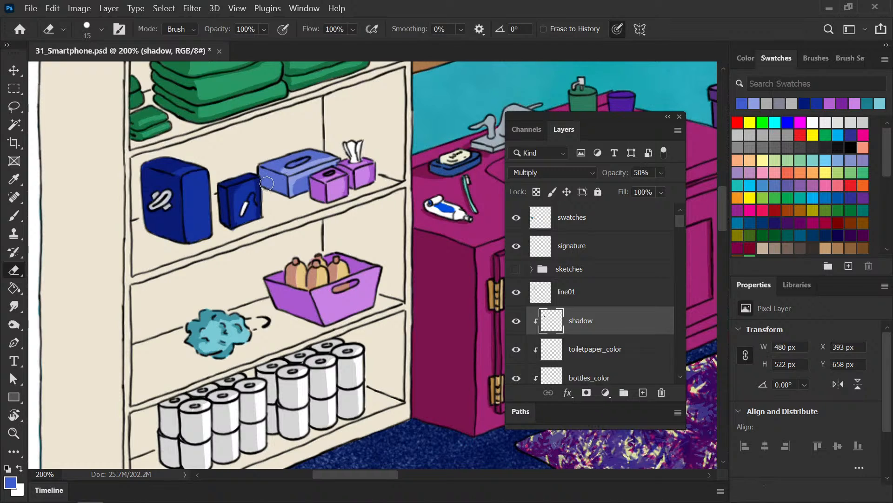
key(b)
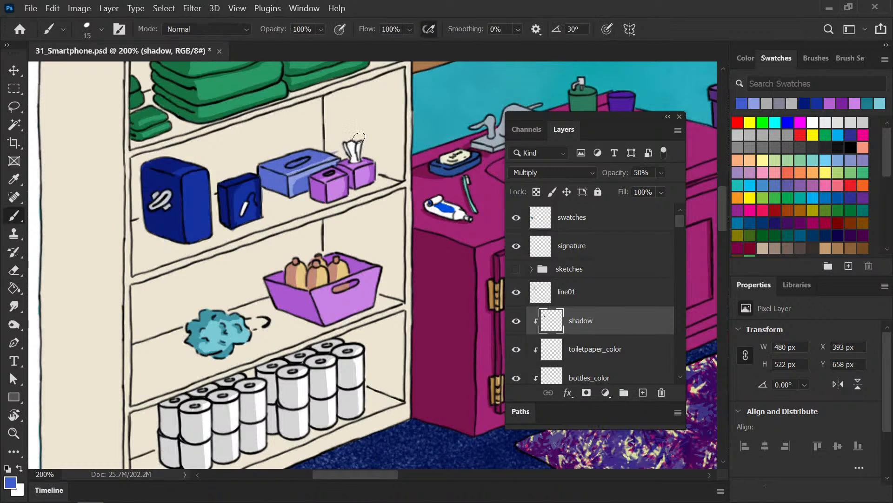
key(e)
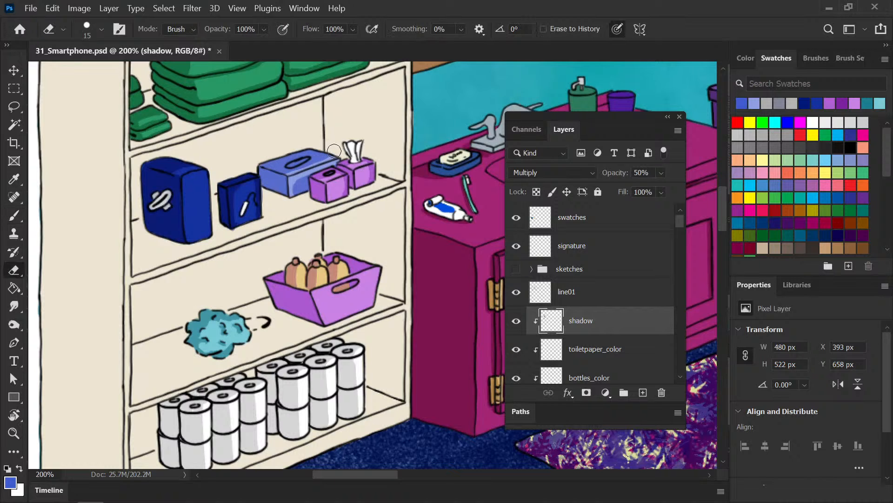
key(ctrl+s)
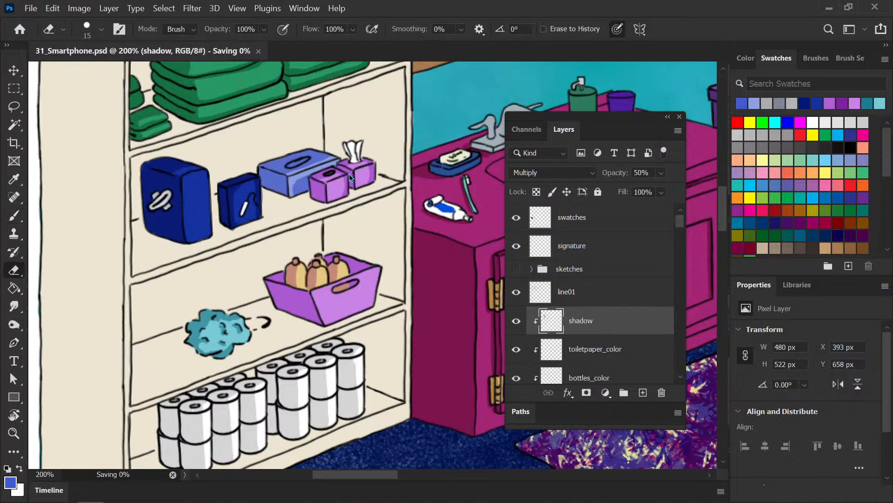
Step: Paint more medium blue shadow over the top and front faces of the light blue tissue box
key(ctrl+minus)
key(ctrl+minus)
key(ctrl+minus)
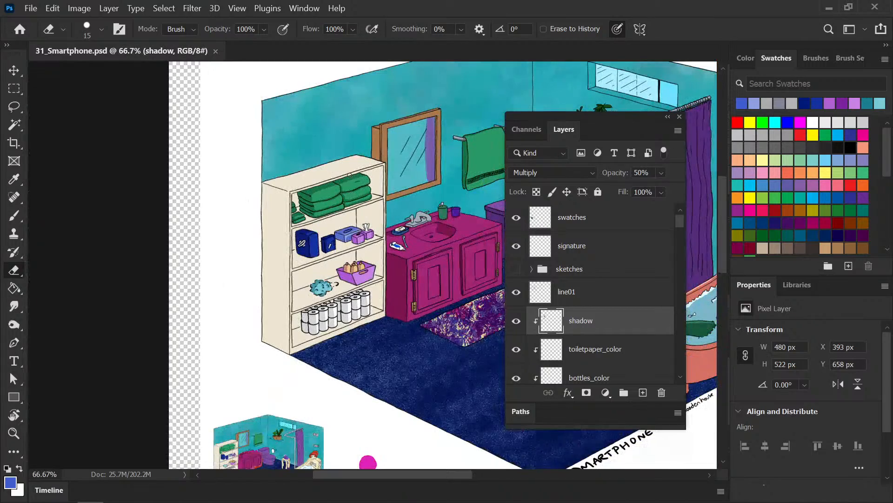
drag(385, 272, 186, 258)
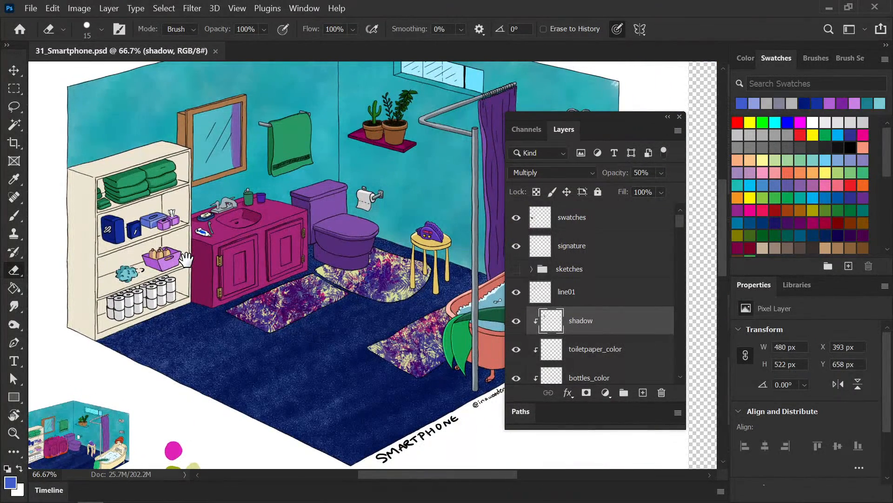
key(ctrl+plus)
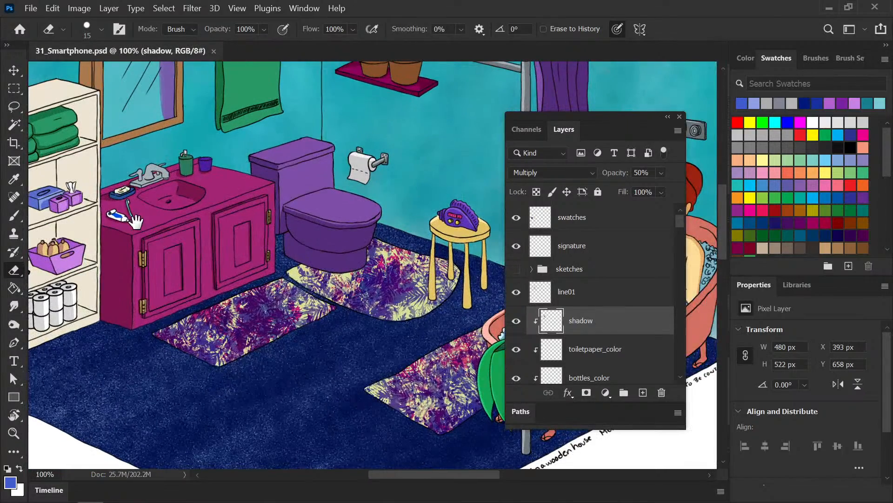
drag(135, 216, 298, 239)
key(ctrl+plus)
key(b)
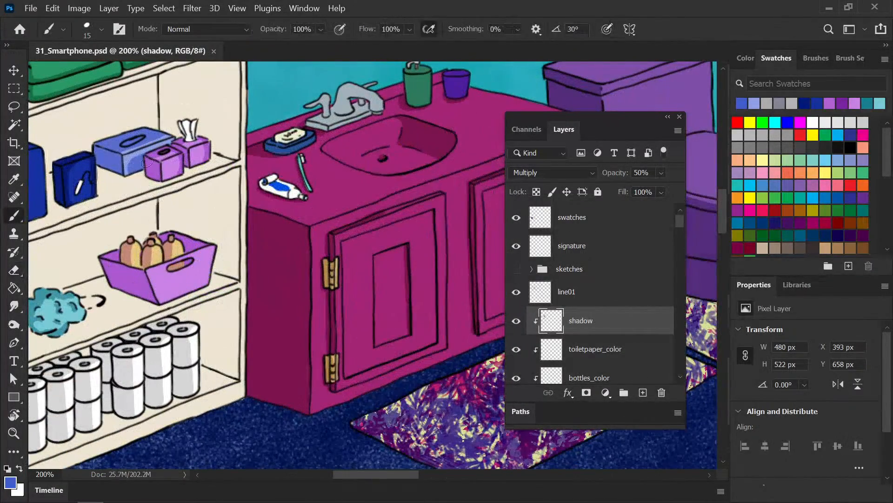
mouse_move(122, 148)
mouse_down()
mouse_move(128, 167)
mouse_move(155, 141)
mouse_move(169, 140)
mouse_up()
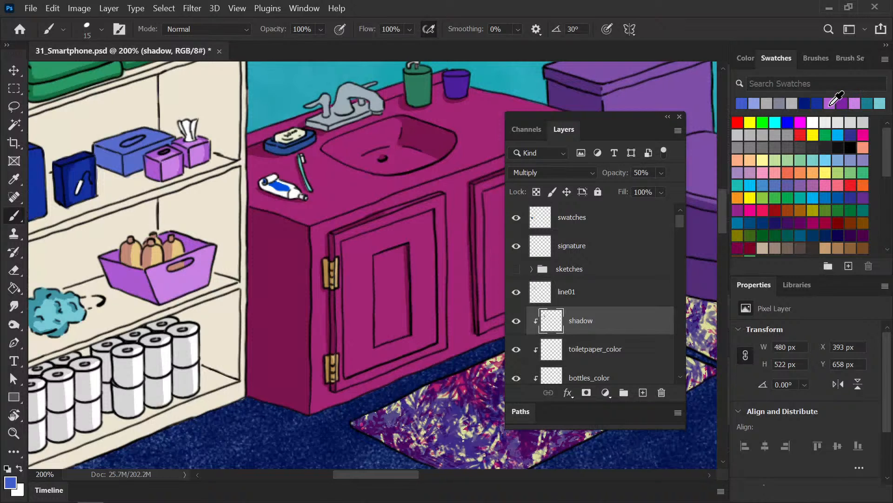
Step: Pick the medium purple from the recent swatches, touch up the small purple tissue box's shading, and save the document
click(854, 103)
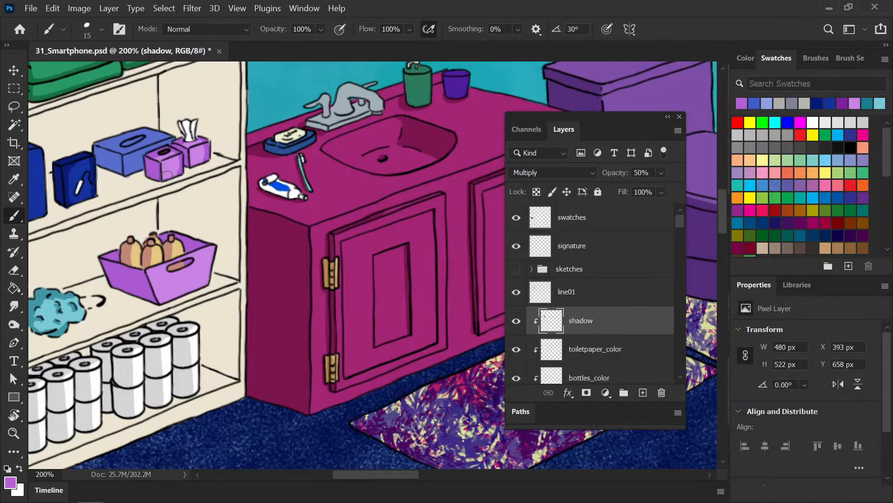
key(ctrl+minus)
key(ctrl+minus)
key(ctrl+s)
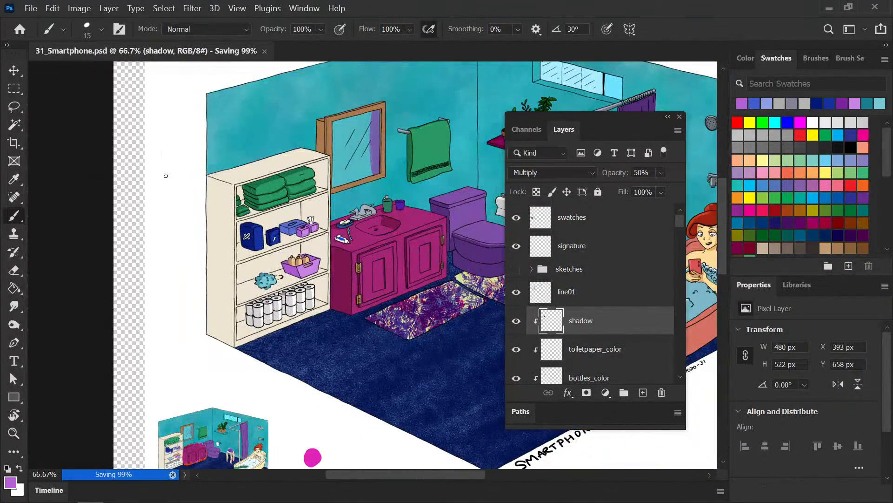
Step: Sample the cream color of the wooden shelf and darken it to a tan brush color for its shadows
key(ctrl+minus)
drag(366, 320, 185, 294)
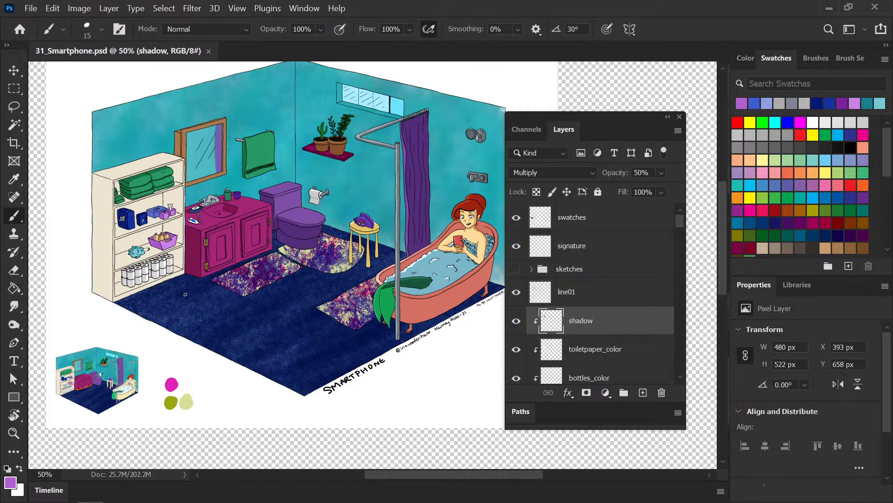
key(i)
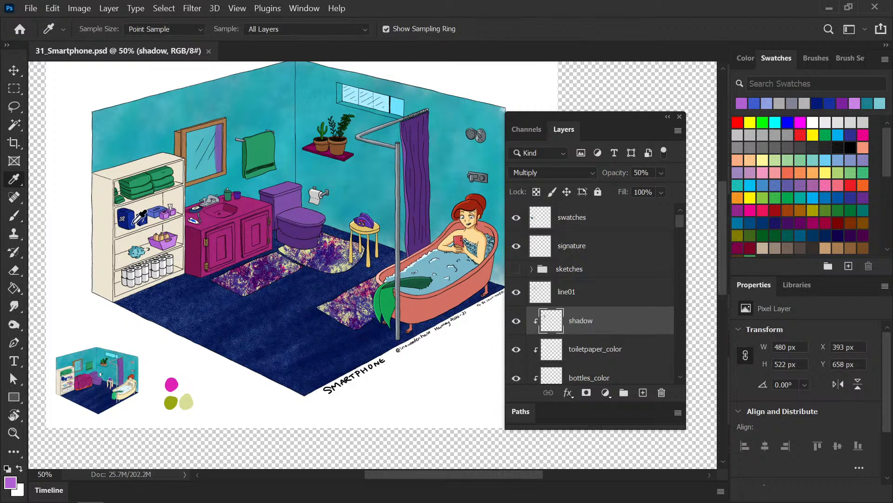
click(108, 221)
key(b)
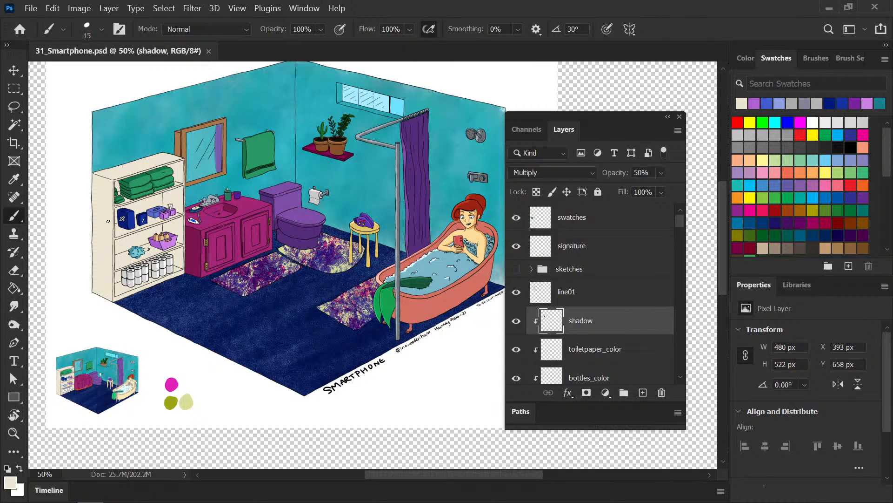
click(746, 57)
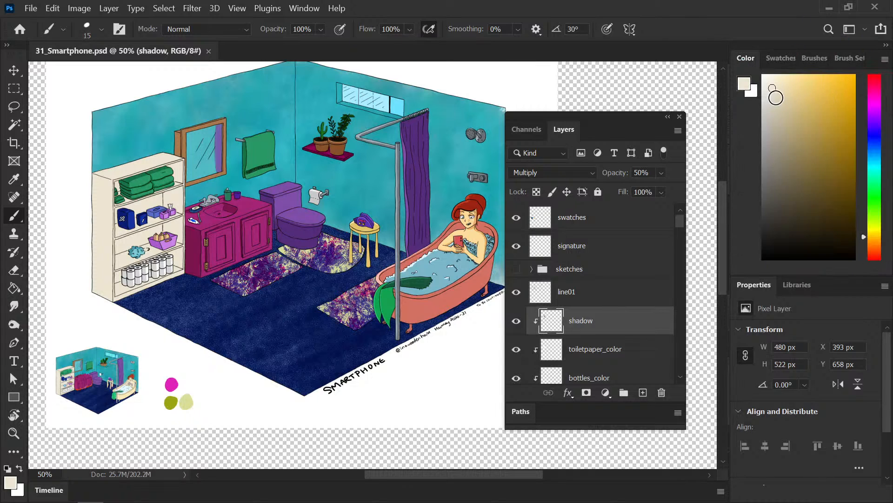
click(808, 130)
click(812, 120)
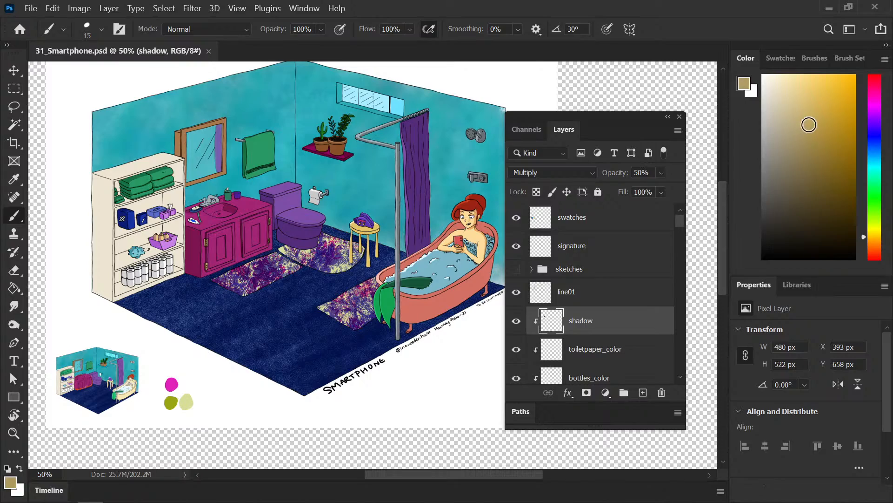
Step: Paint tan shadow inside the bottom shelf compartment, to the left of the toilet rolls, and clean its edges with the eraser
scroll(123, 251, up, 1)
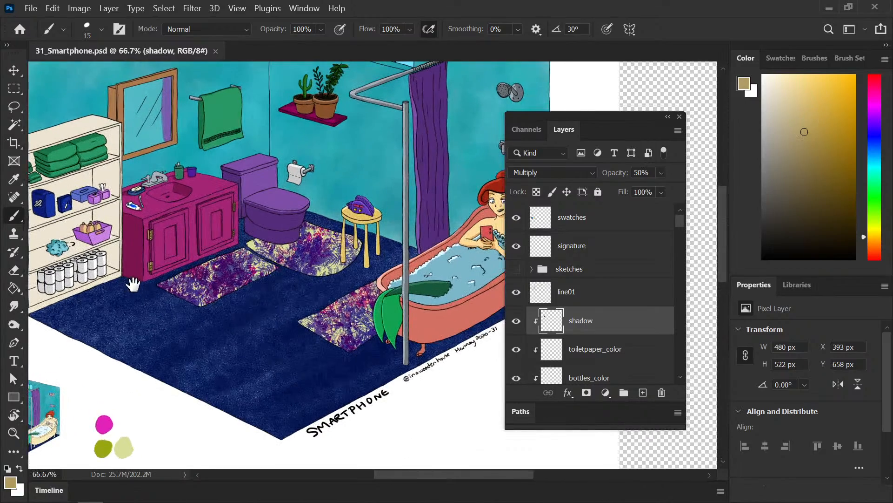
drag(123, 266, 317, 239)
scroll(317, 238, up, 1)
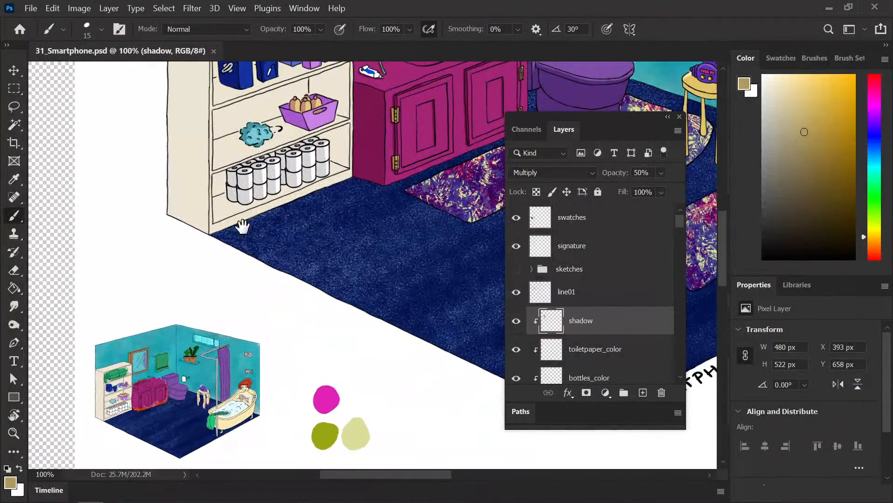
drag(247, 258, 237, 306)
key(ctrl+plus)
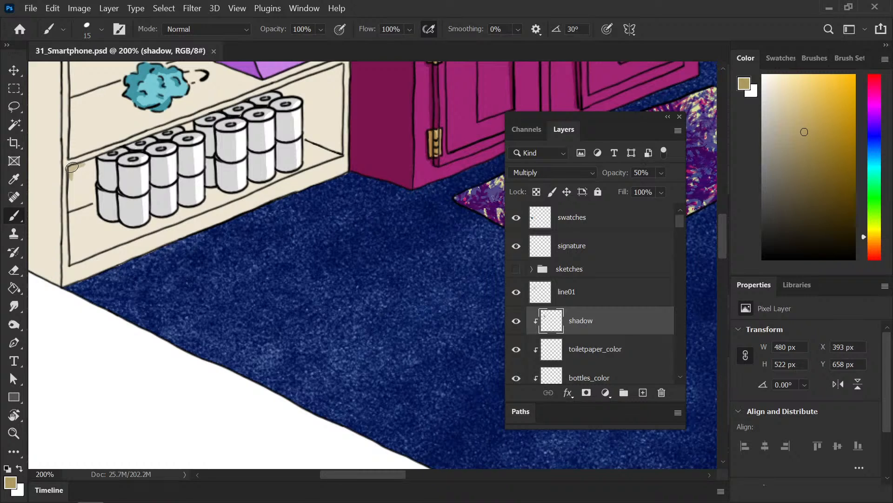
mouse_move(93, 161)
mouse_down()
mouse_move(92, 199)
mouse_move(71, 208)
mouse_move(74, 176)
mouse_move(72, 184)
mouse_move(79, 171)
mouse_move(86, 196)
mouse_move(91, 164)
mouse_up()
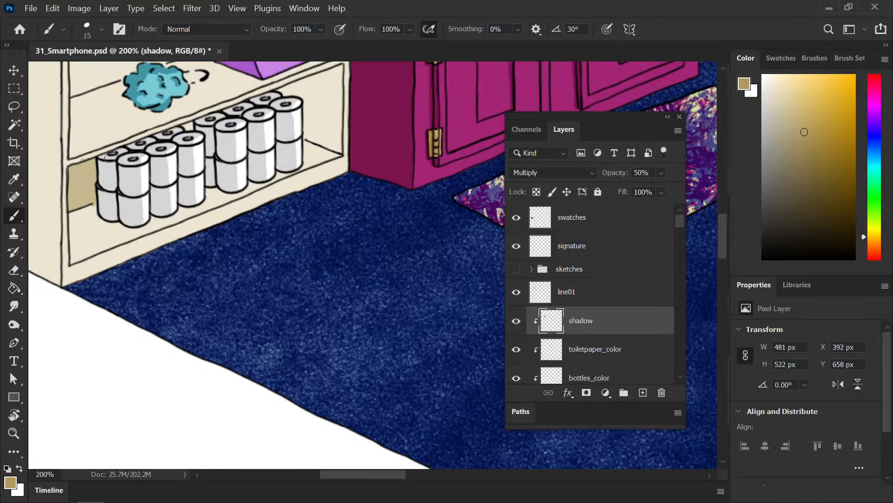
key(e)
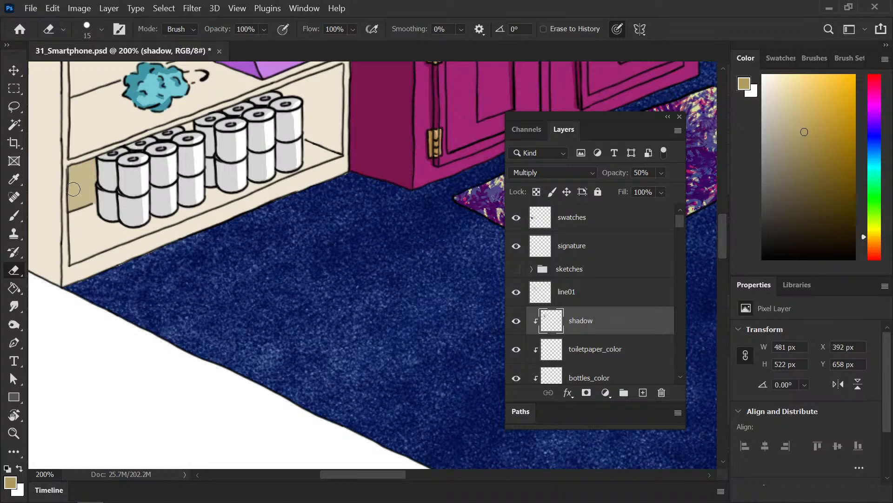
Step: Paint tan shadow along the upper and outer edges of the bottom compartment, right of the toilet rolls, and erase the overspill
key(b)
key(ctrl+minus)
key(ctrl+minus)
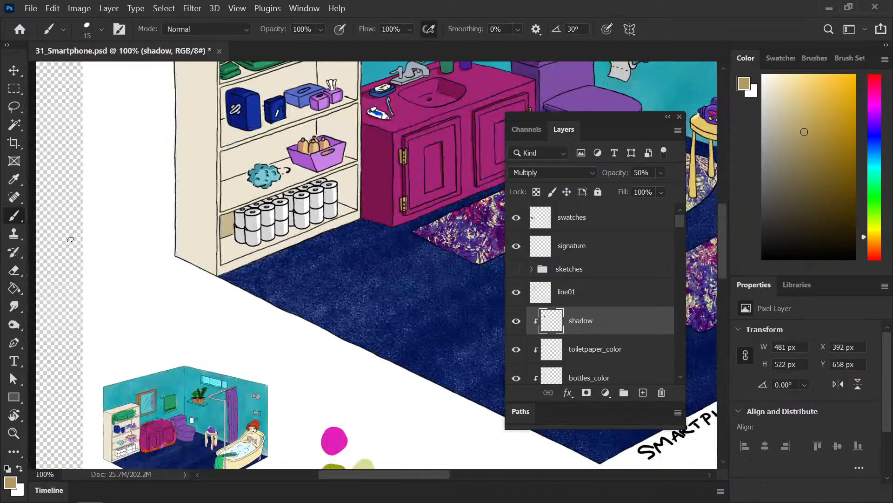
key(ctrl+plus)
key(ctrl+plus)
drag(290, 187, 264, 269)
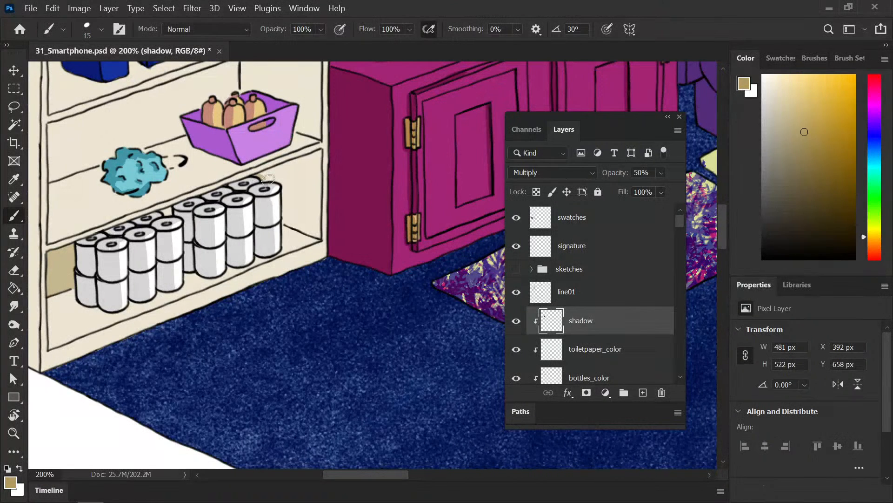
mouse_move(268, 179)
mouse_down()
mouse_move(321, 152)
mouse_move(317, 184)
mouse_move(317, 151)
mouse_up()
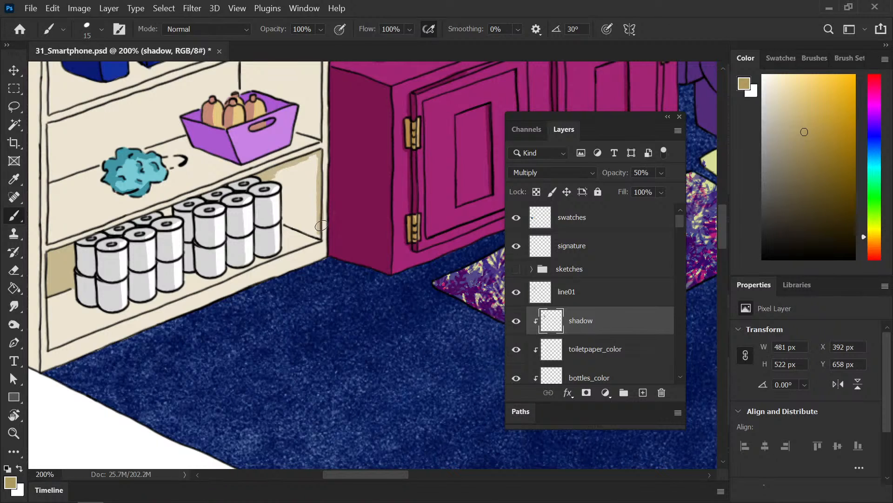
key(e)
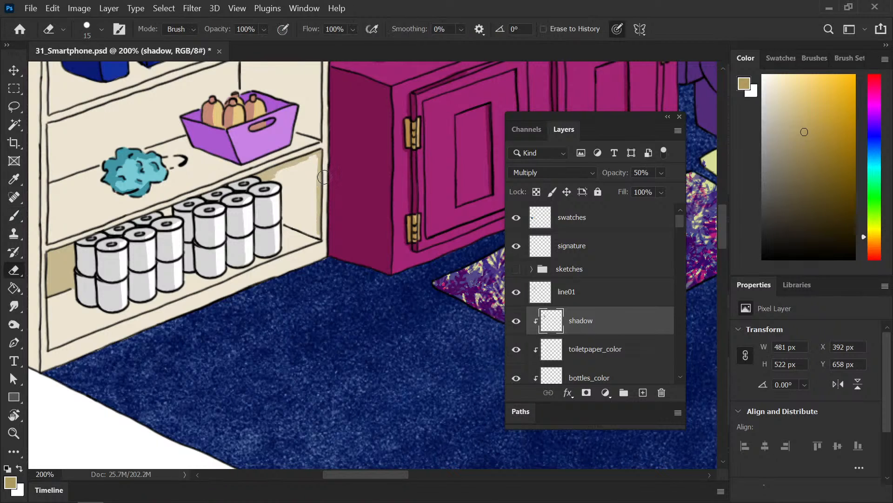
Step: Paint a tan shadow strip up the shelf's outer side panel, along its front corner edge
key(b)
scroll(193, 207, left, 5)
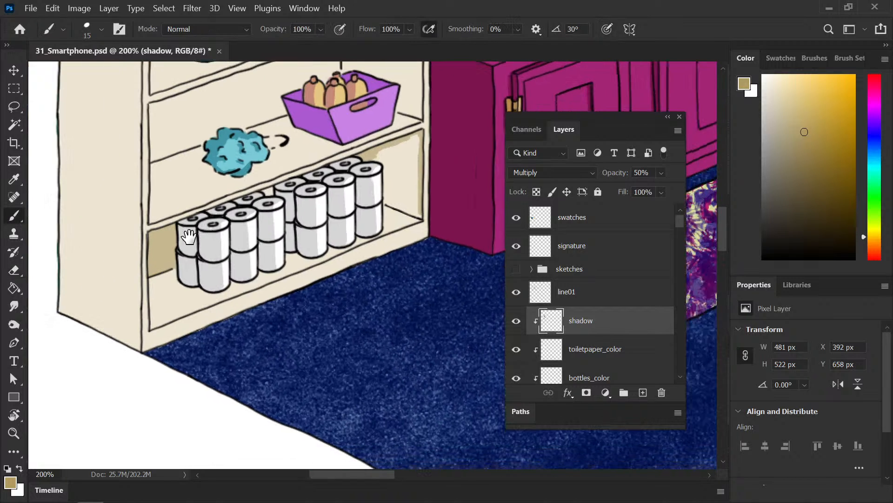
mouse_move(139, 316)
mouse_down()
mouse_move(141, 348)
mouse_move(145, 91)
mouse_up()
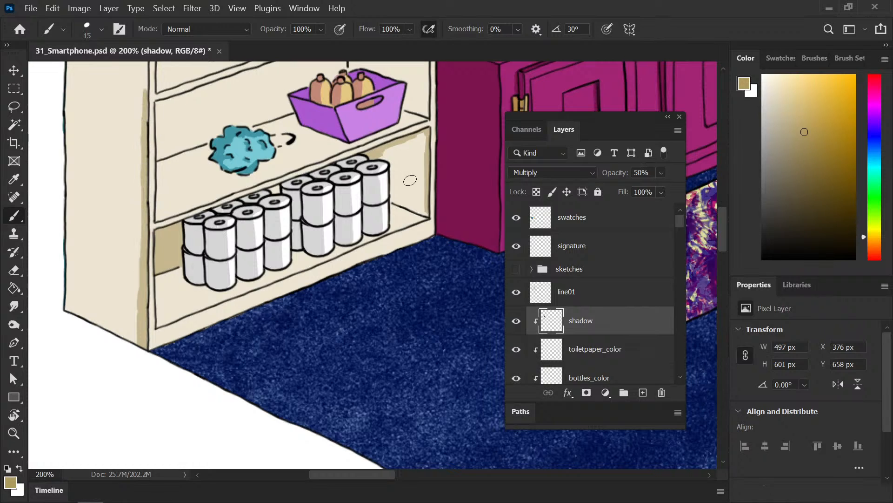
Step: Close the tan outline on the bottom compartment's inner wall right of the toilet rolls and select its unpainted inside, expanded by 2 pixels
mouse_move(382, 153)
mouse_down()
mouse_move(394, 204)
mouse_move(424, 213)
mouse_move(399, 196)
mouse_move(307, 210)
mouse_up()
drag(290, 220, 288, 218)
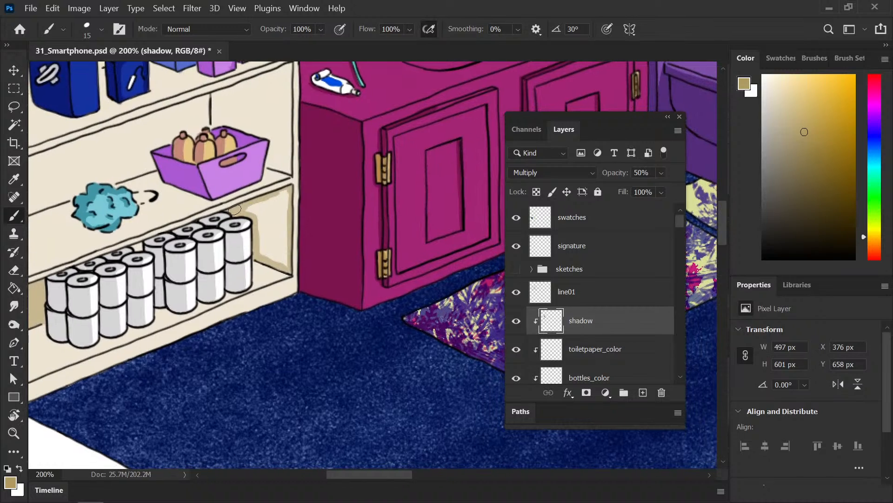
key(w)
click(285, 207)
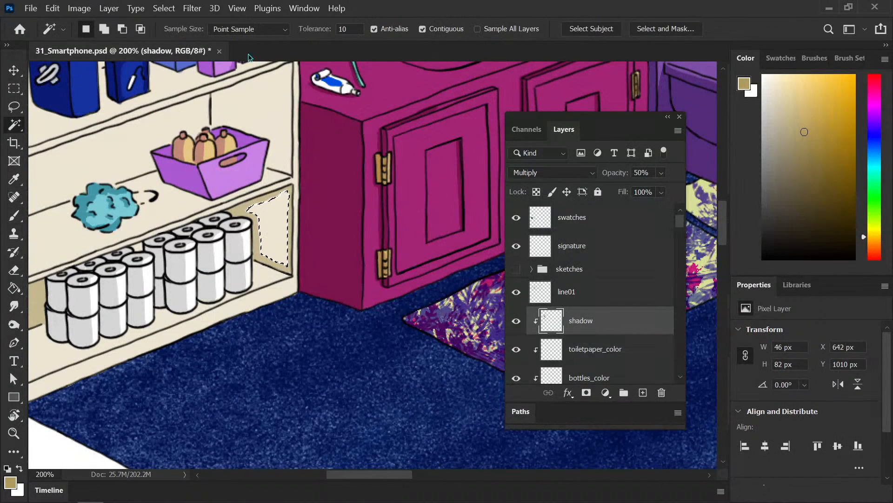
click(169, 11)
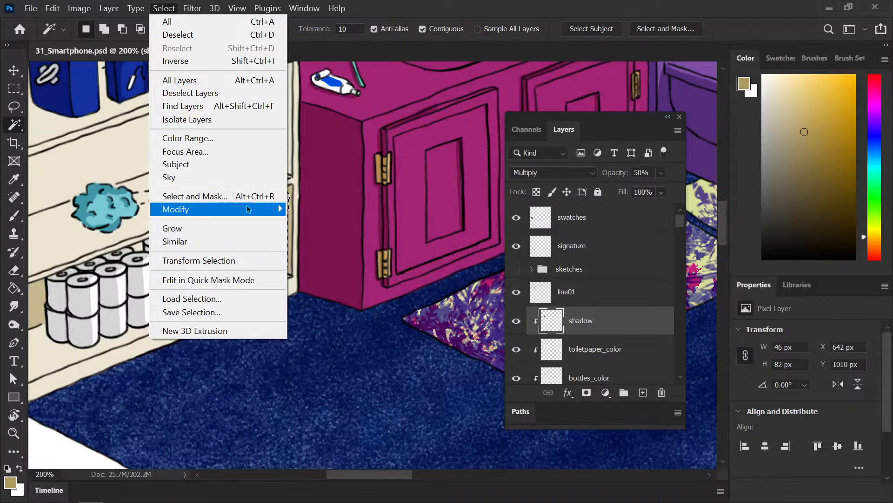
mouse_move(247, 209)
click(116, 234)
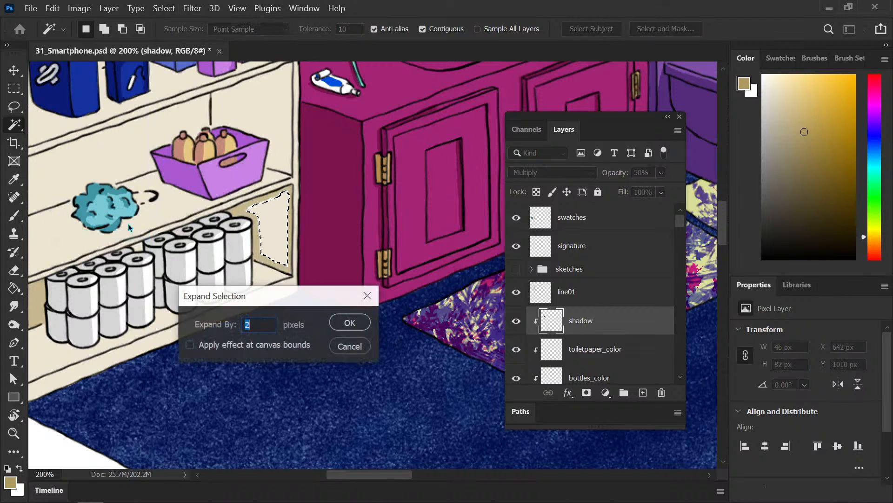
click(350, 322)
Step: Fill the selected area beside the toilet rolls with the tan shadow color, clear the selection, and save the document
key(g)
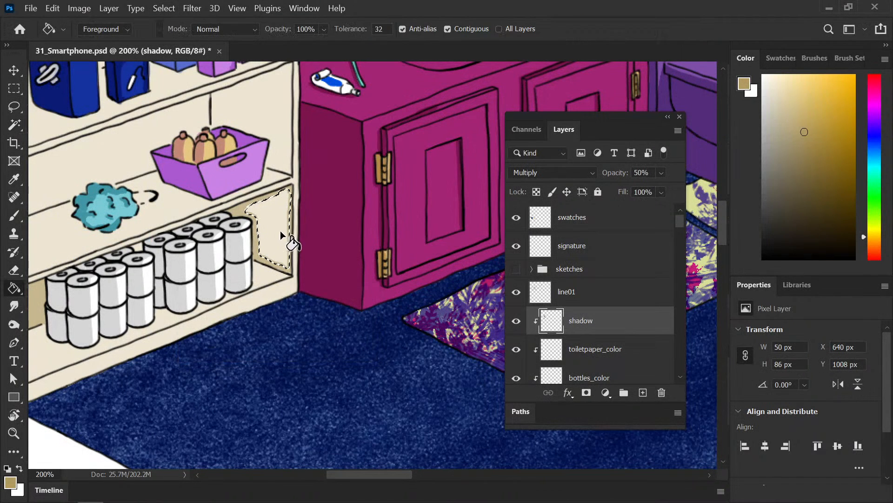
click(278, 236)
key(ctrl+d)
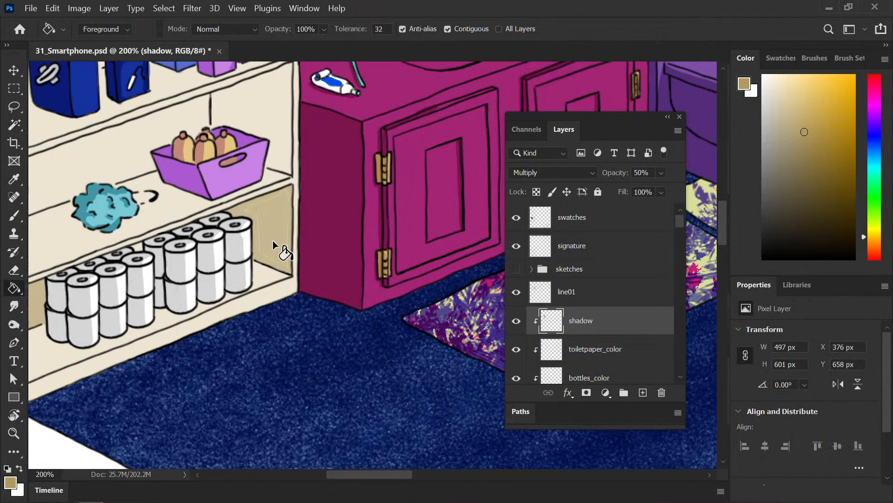
key(b)
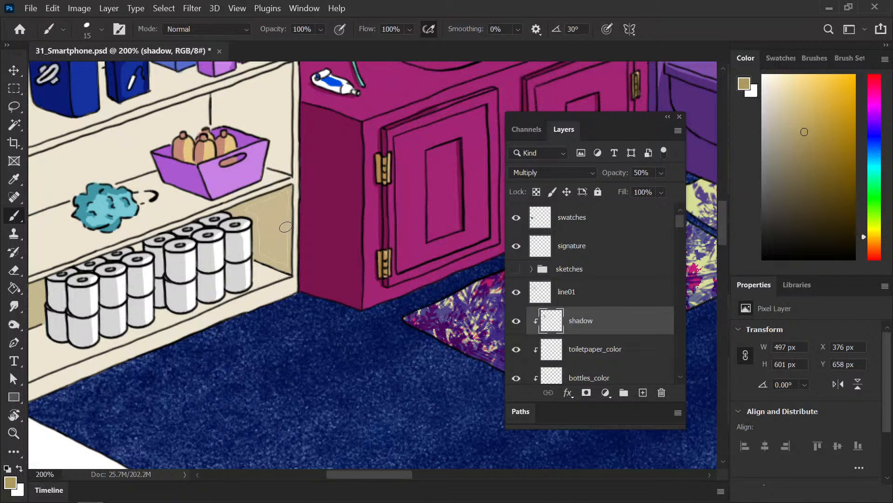
key(ctrl+z)
key(g)
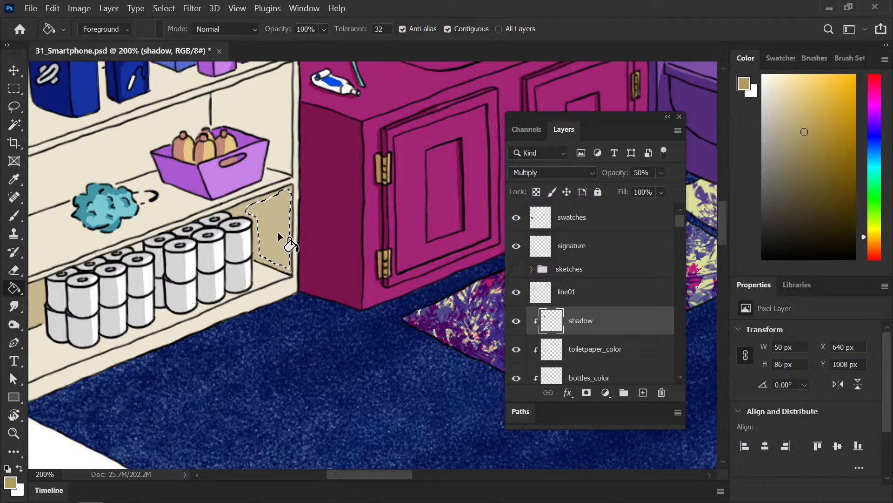
key(b)
key(ctrl+d)
key(ctrl+s)
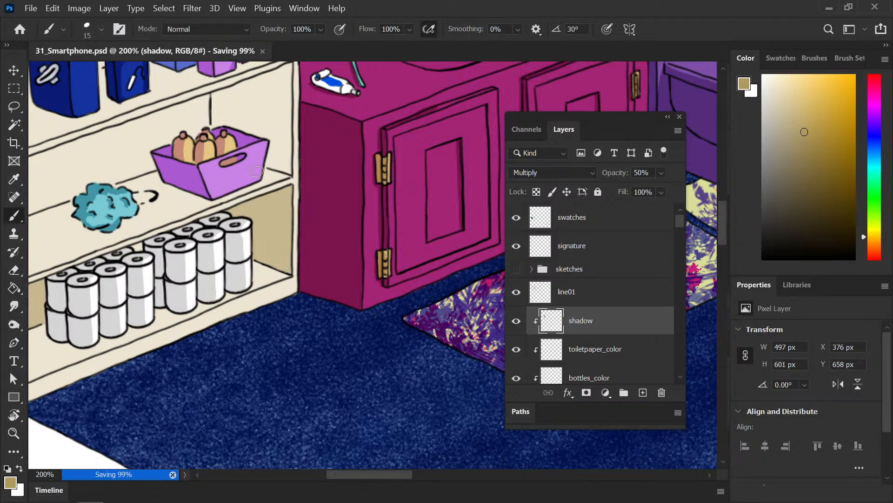
Step: Outline the shelf's outer side panel in tan along its front, upper, back and lower edges
drag(86, 290, 252, 326)
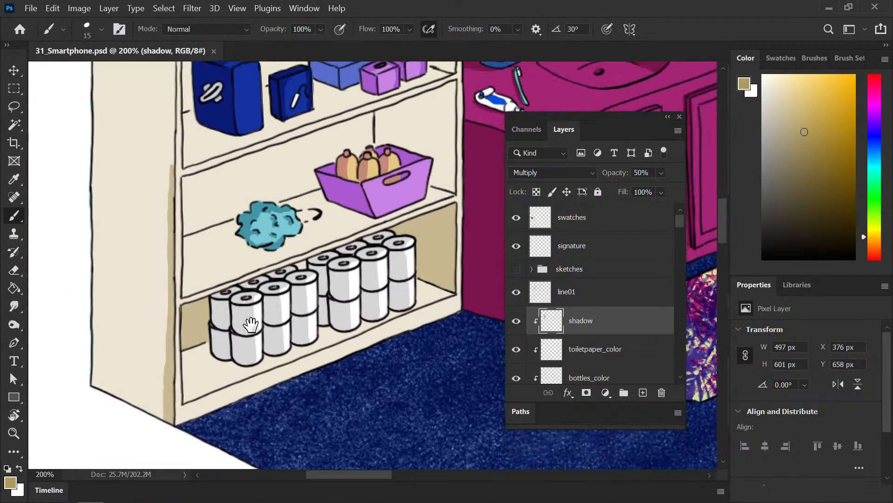
drag(209, 151, 202, 336)
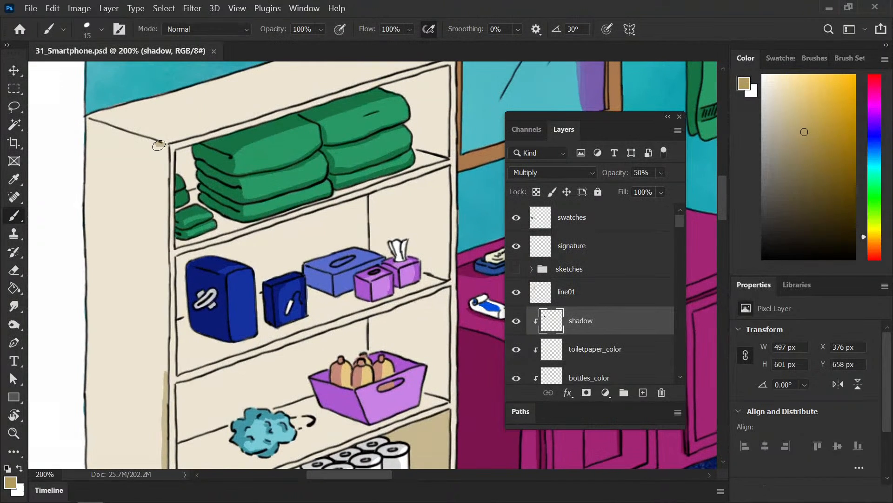
drag(167, 175, 166, 349)
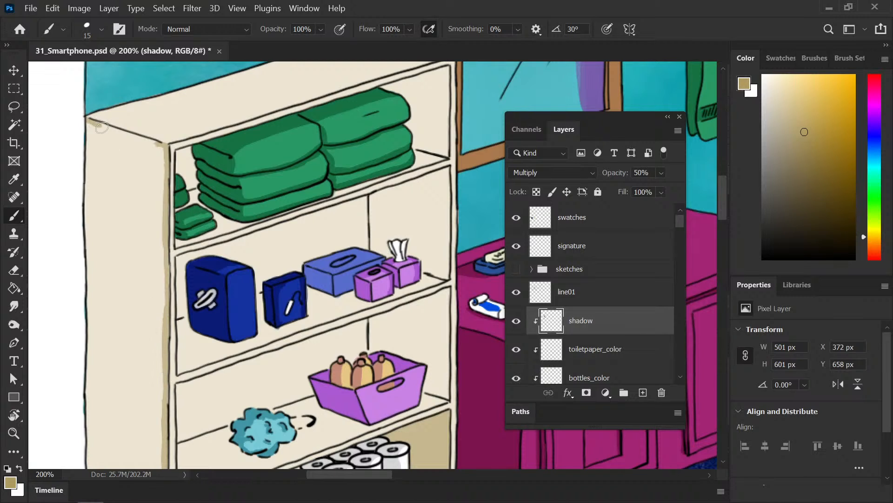
mouse_move(101, 127)
mouse_down()
mouse_move(158, 148)
mouse_move(94, 116)
mouse_move(88, 133)
mouse_move(86, 354)
mouse_move(96, 302)
mouse_move(84, 423)
mouse_up()
drag(115, 361, 106, 209)
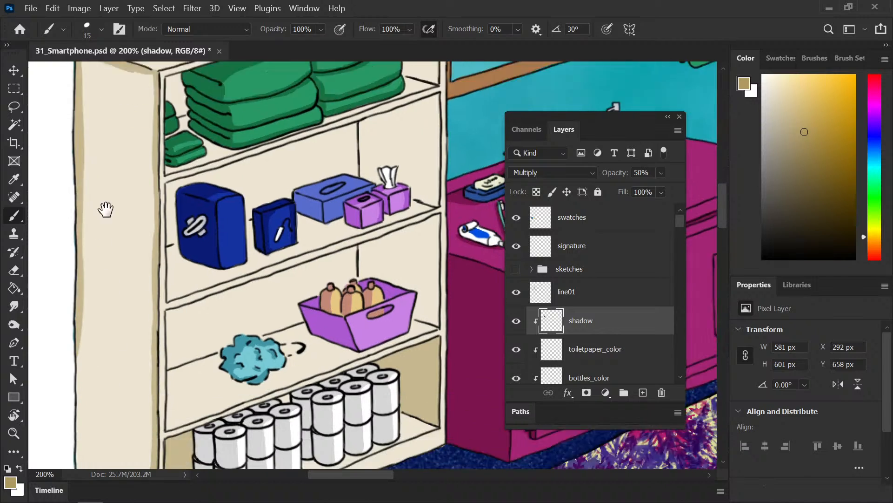
drag(78, 279, 81, 439)
drag(103, 363, 96, 269)
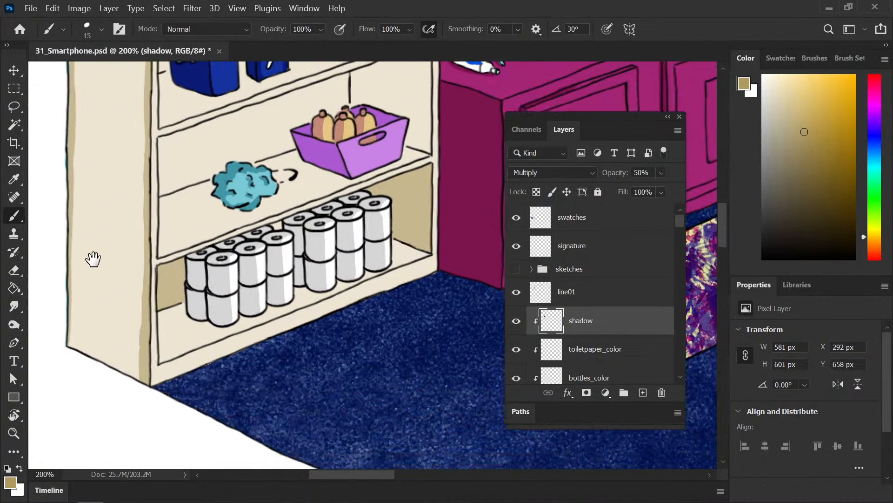
mouse_move(66, 192)
mouse_down()
mouse_move(72, 301)
mouse_move(89, 354)
mouse_move(147, 387)
mouse_up()
drag(106, 362, 70, 347)
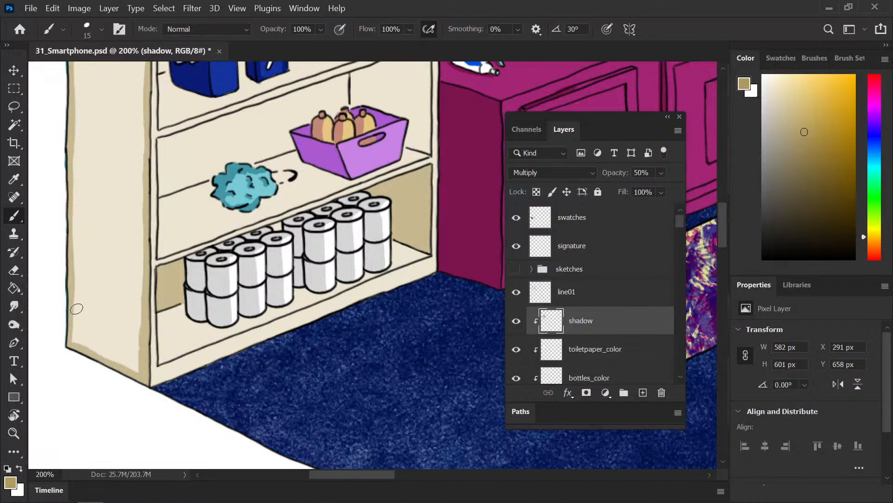
Step: Select the unpainted middle of the shelf's outer side panel and expand the selection by 2 pixels
key(w)
click(140, 231)
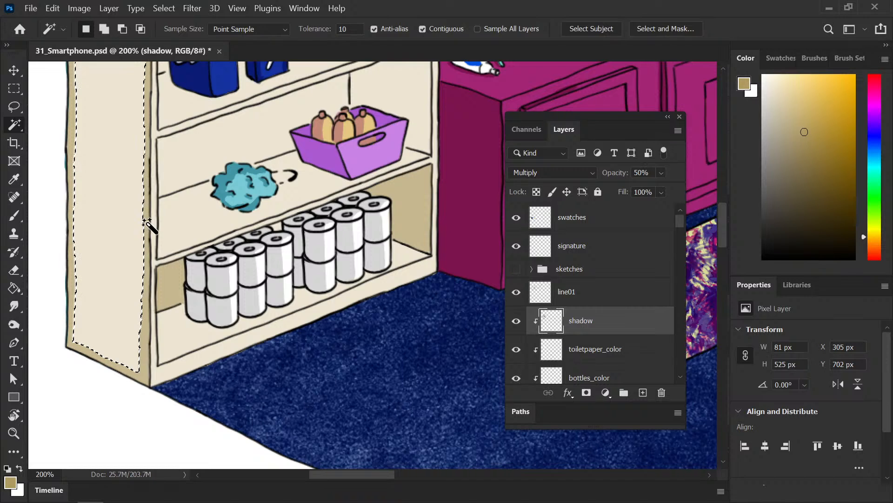
key(g)
click(164, 8)
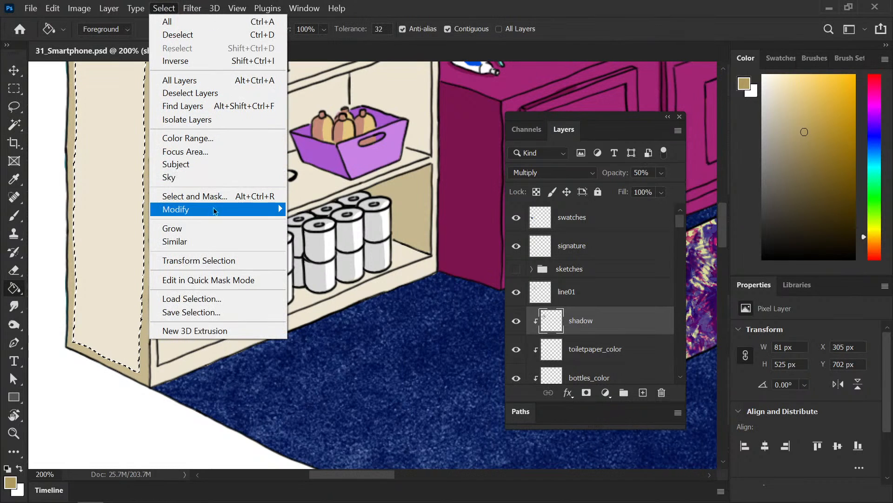
mouse_move(213, 207)
click(121, 236)
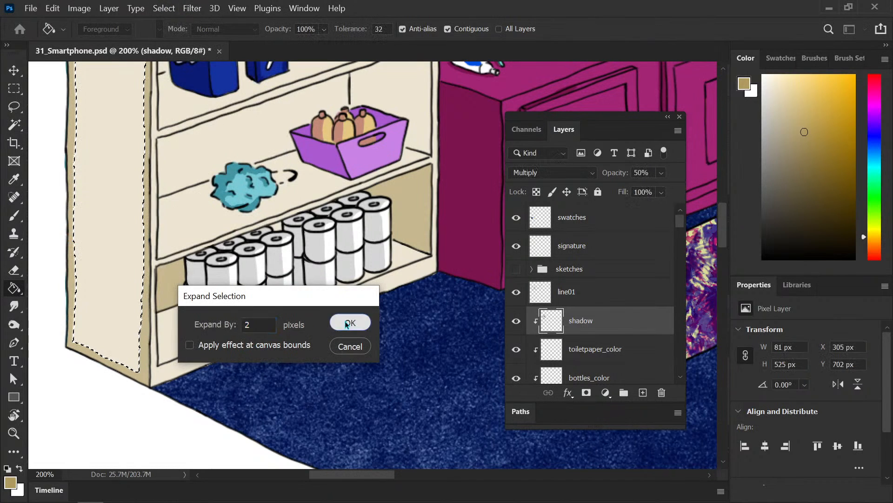
click(346, 324)
Step: Fill the selected side panel area with tan, clear the selection, and save the document
click(118, 264)
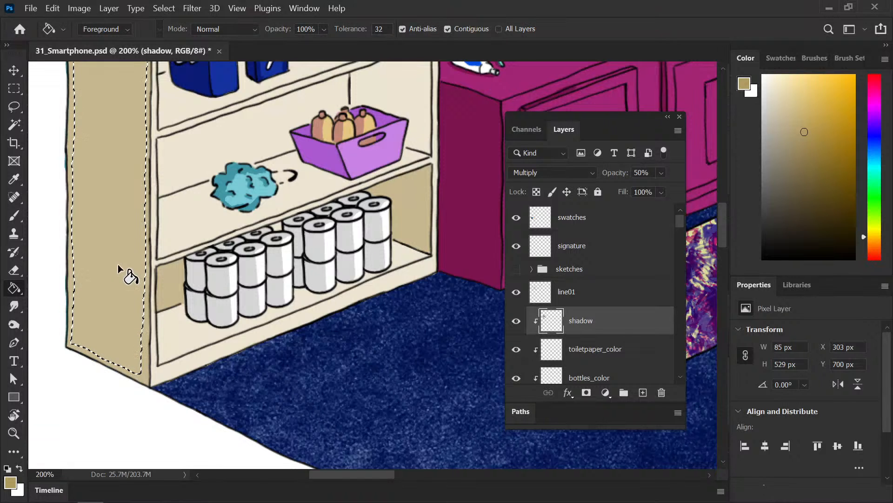
key(ctrl+d)
key(b)
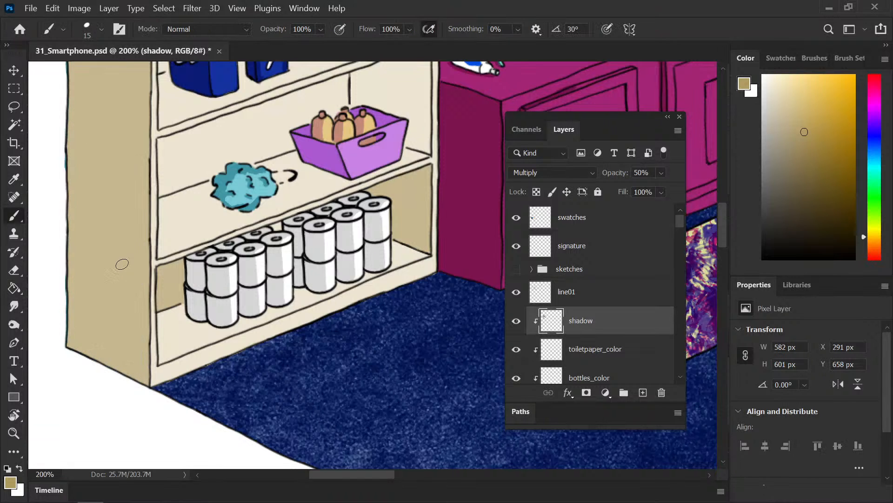
scroll(121, 264, down, 5)
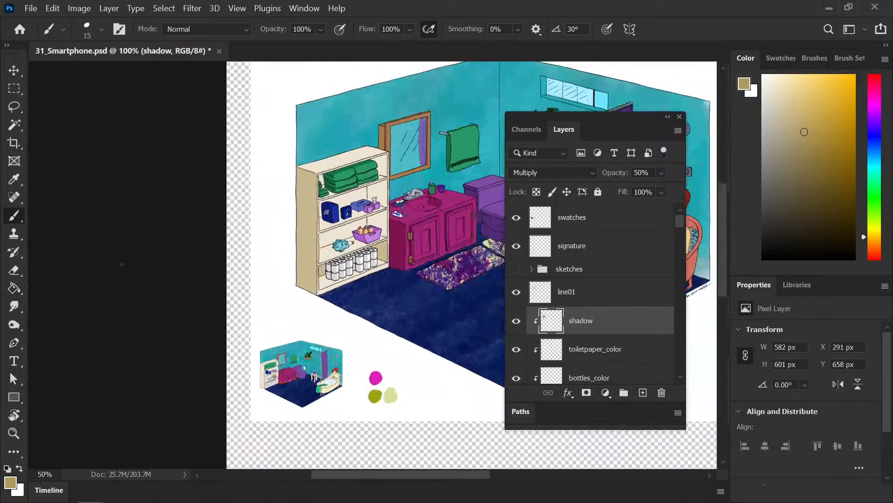
drag(405, 239, 186, 213)
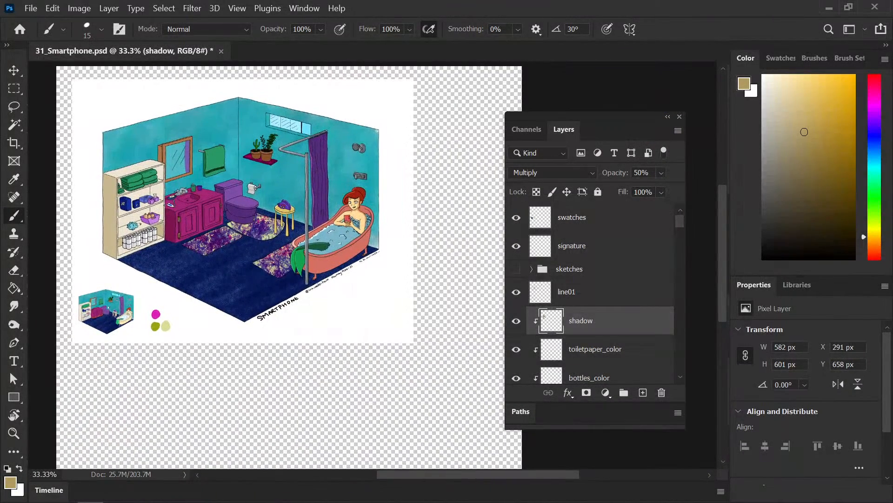
key(ctrl+s)
Step: Set up a lighter tan brush at size 40 and lock the shadow layer's transparent pixels
click(800, 116)
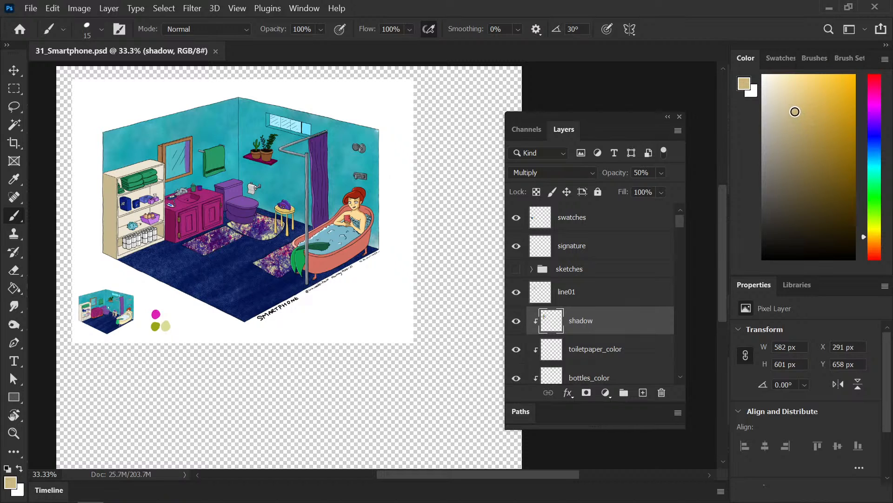
drag(806, 123, 800, 110)
drag(108, 197, 114, 227)
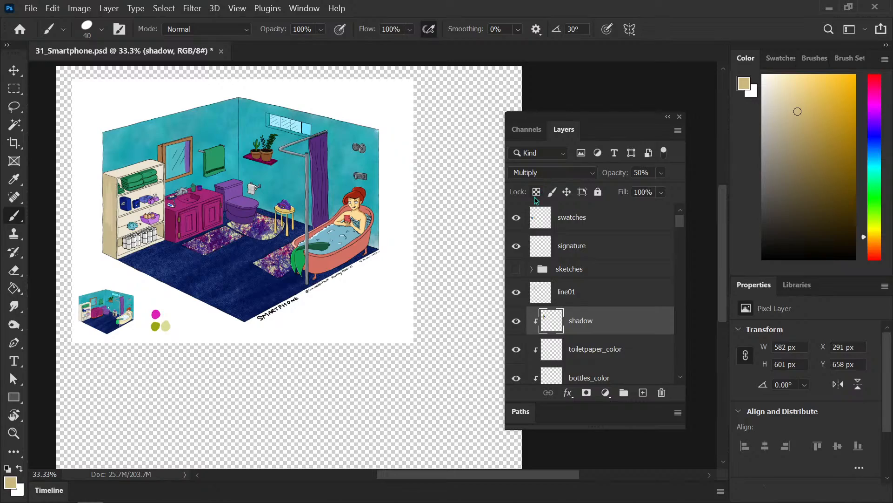
key(ctrl+plus)
key(ctrl+minus)
key(ctrl+plus)
key(ctrl+plus)
Step: Repaint the existing shadow on the shelf's outer side panel with the lighter tan
drag(148, 256, 494, 283)
drag(174, 309, 148, 314)
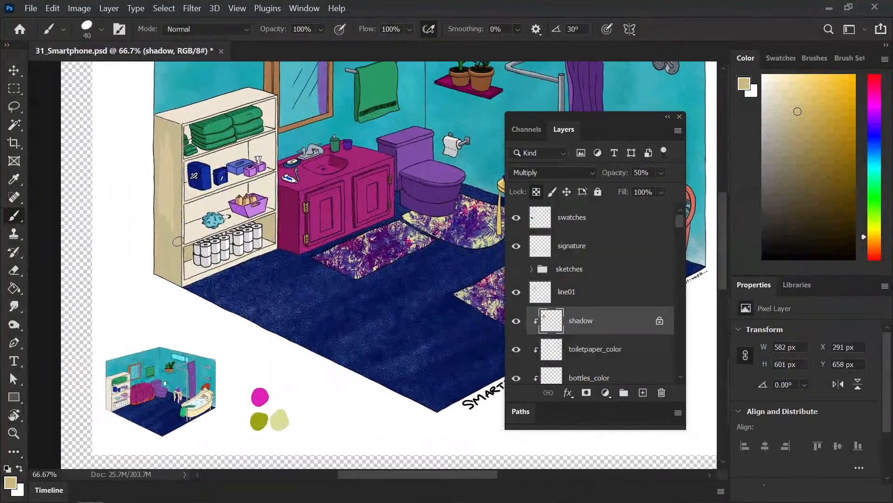
mouse_move(155, 107)
mouse_down()
mouse_move(156, 143)
mouse_move(176, 123)
mouse_up()
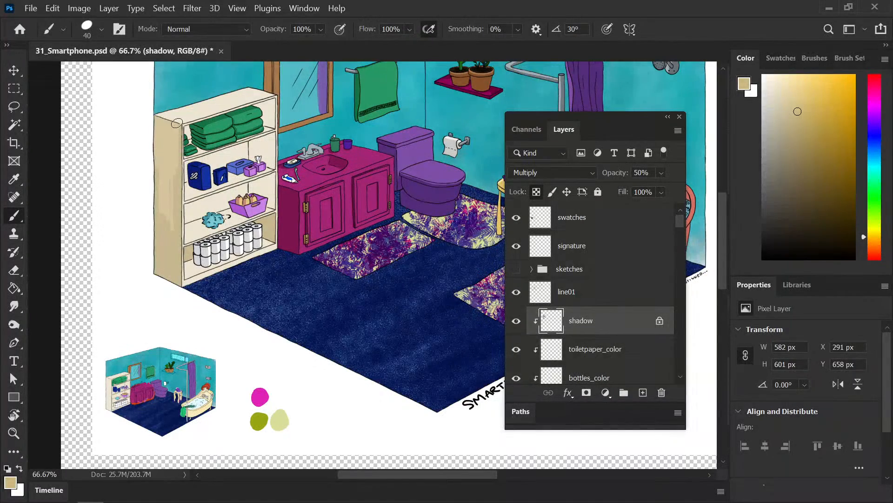
key(ctrl+plus)
drag(129, 165, 244, 228)
mouse_move(195, 190)
mouse_down()
mouse_move(196, 234)
mouse_move(193, 210)
mouse_move(186, 238)
mouse_move(162, 248)
mouse_move(156, 314)
mouse_move(162, 237)
mouse_move(169, 323)
mouse_move(171, 233)
mouse_move(188, 224)
mouse_up()
key(ctrl+z)
key(ctrl+z)
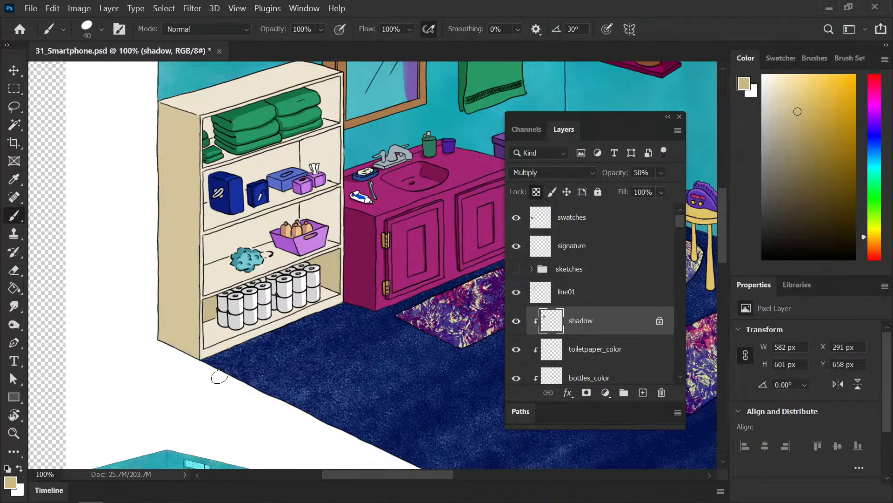
Step: Recolor the bottom compartment's inner wall shadow with the lighter tan, and save the document with the layer's transparency unlocked again
scroll(219, 376, up, 5)
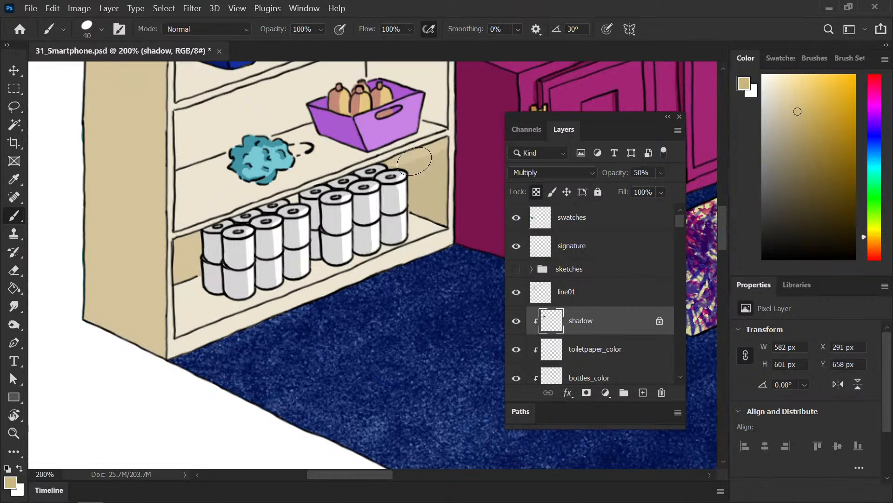
mouse_move(414, 158)
mouse_down()
mouse_move(405, 167)
mouse_move(418, 208)
mouse_move(435, 235)
mouse_move(442, 229)
mouse_up()
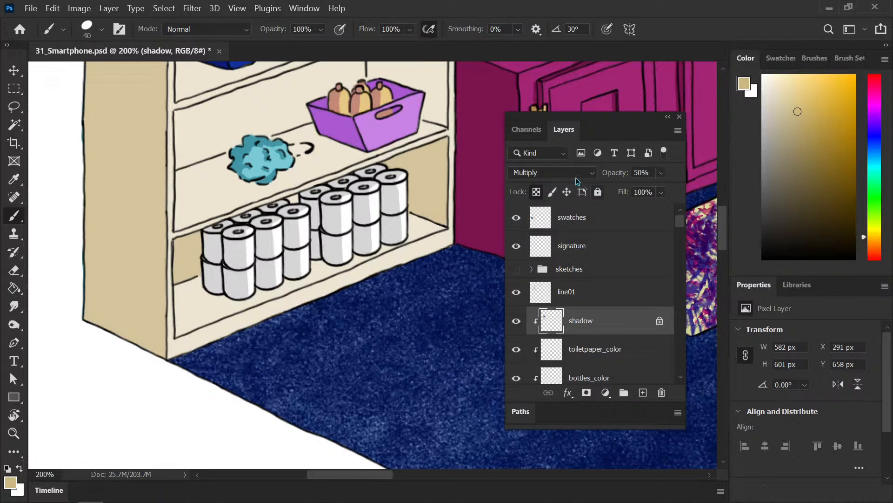
click(536, 193)
key(ctrl+minus)
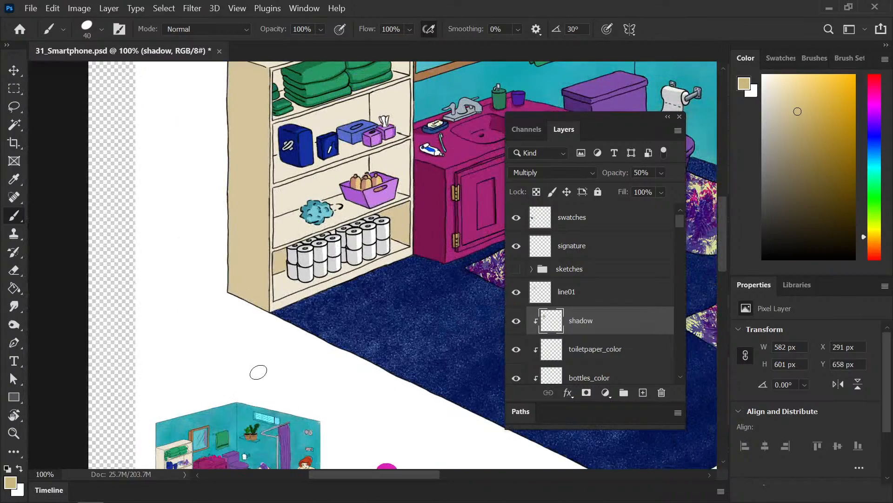
key(ctrl+s)
key(ctrl+minus)
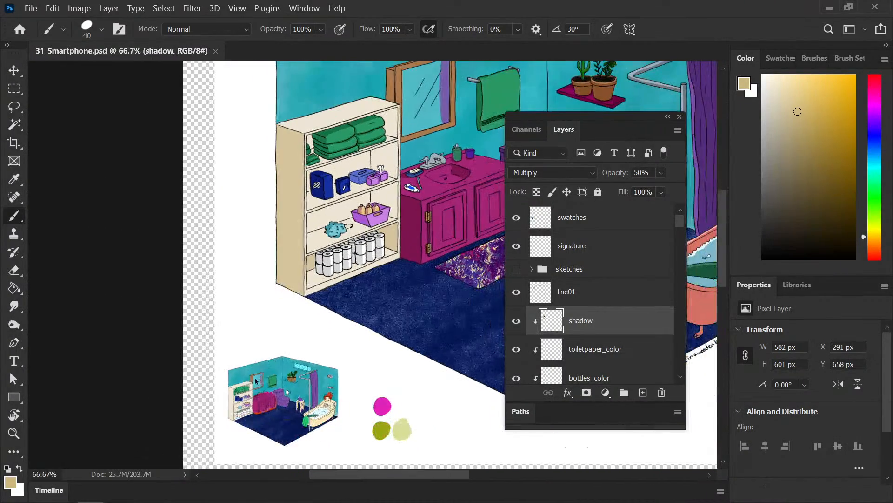
Step: Try painting tan shadow on the back wall of the compartment left of the blue loofah with a size 25 brush
drag(369, 293, 312, 303)
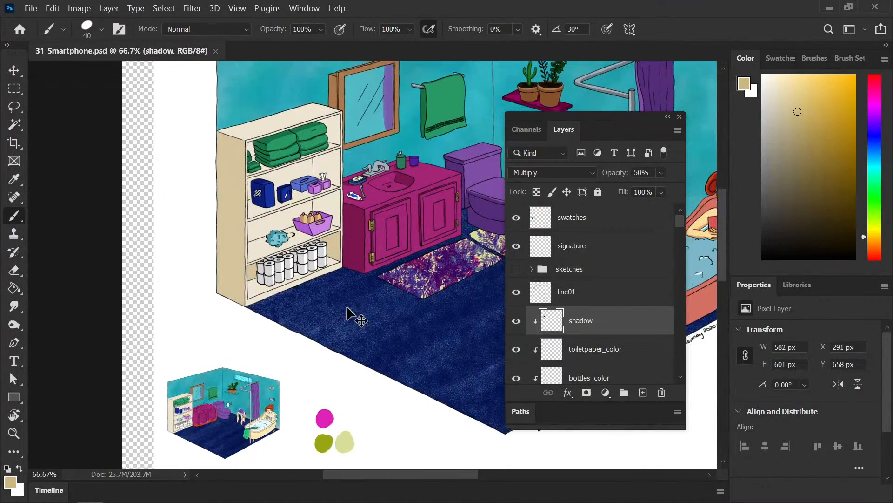
key(ctrl+plus)
key(ctrl+plus)
drag(255, 182, 384, 235)
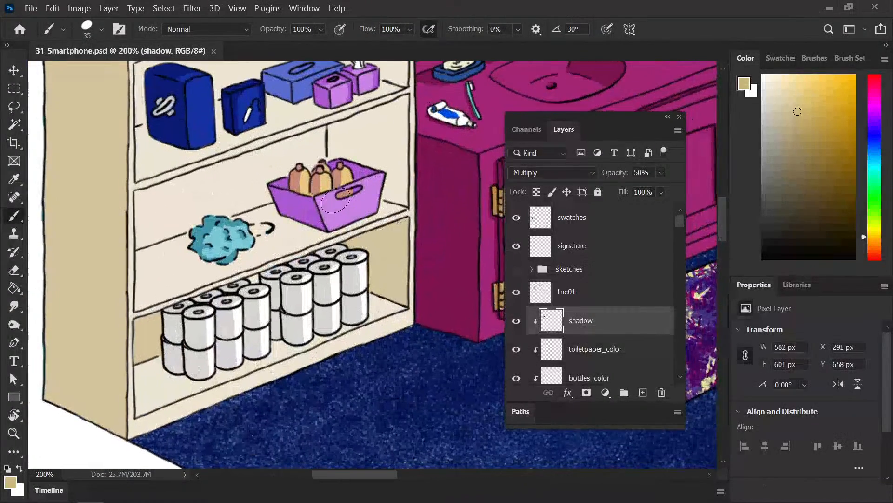
key(bracketleft)
key(bracketleft)
key(bracketleft)
mouse_move(138, 195)
mouse_down()
mouse_move(138, 246)
mouse_move(174, 231)
mouse_up()
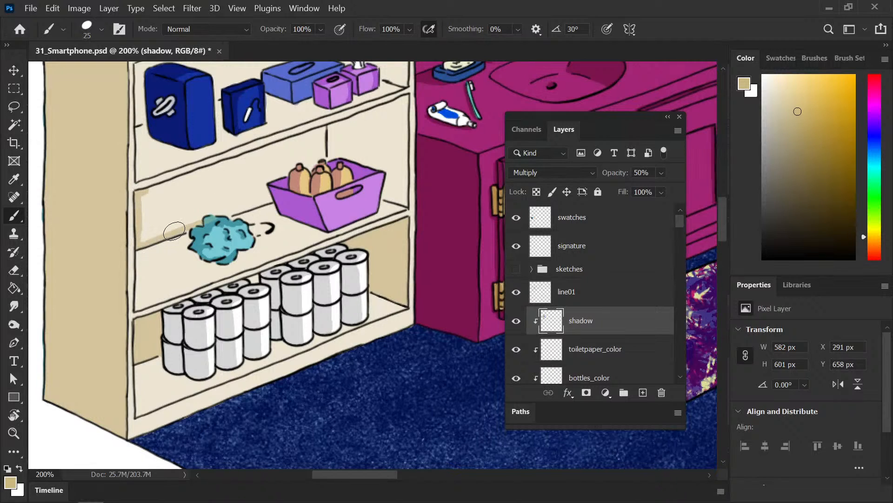
key(ctrl+z)
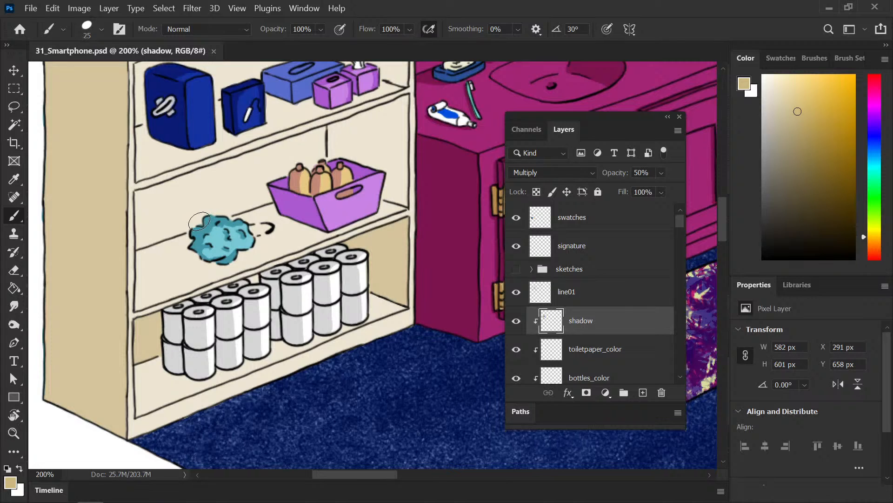
Step: Paint tan shadow around the blue loofah and along the edges of the back wall beside it in the third shelf compartment
mouse_move(199, 221)
mouse_down()
mouse_move(250, 211)
mouse_move(232, 215)
mouse_move(268, 201)
mouse_move(267, 194)
mouse_up()
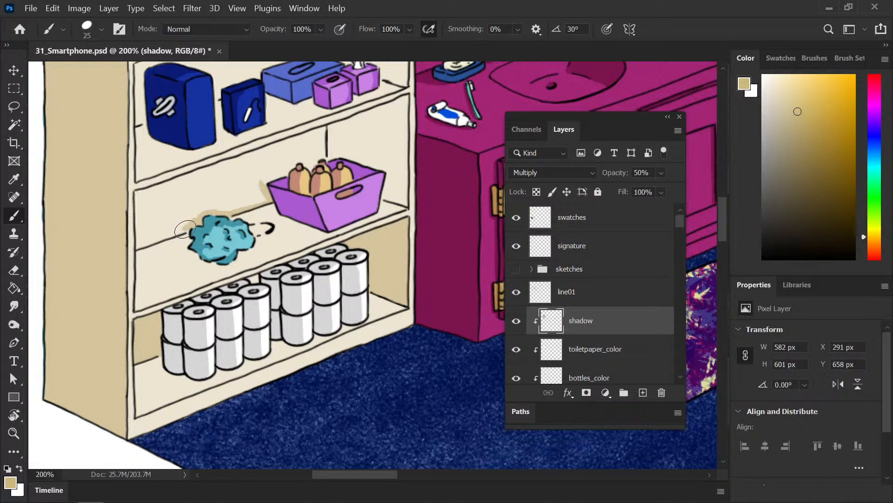
mouse_move(182, 230)
mouse_down()
mouse_move(138, 236)
mouse_move(155, 239)
mouse_move(147, 243)
mouse_up()
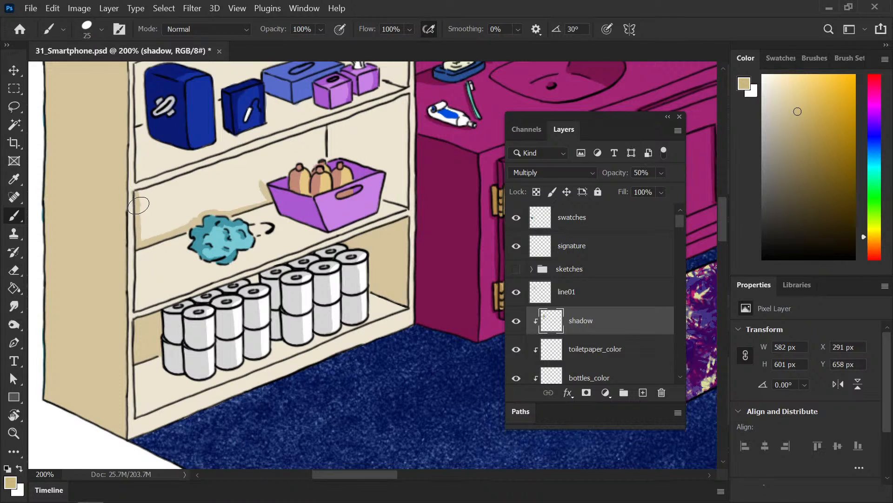
key(e)
key(b)
mouse_move(148, 189)
mouse_down()
mouse_move(325, 134)
mouse_move(196, 184)
mouse_up()
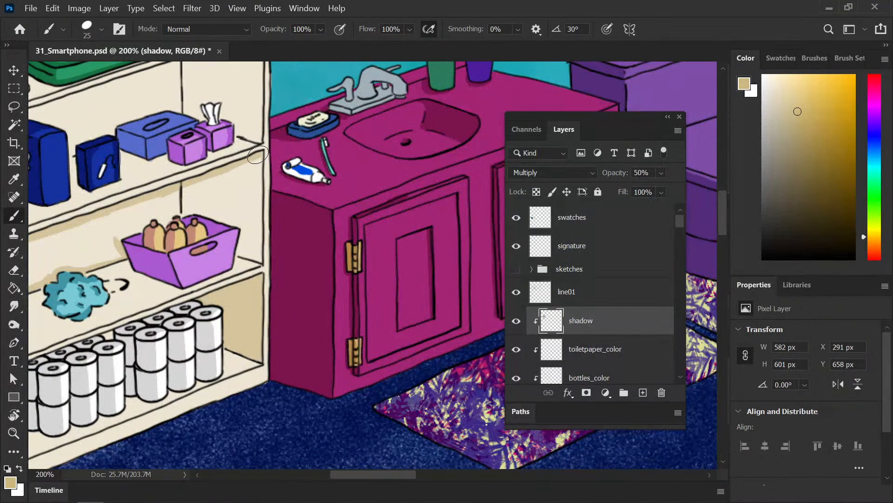
Step: Outline the loofah compartment's inner side wall and the wall area around the purple basket and its bottles with tan shadow
drag(258, 160, 259, 241)
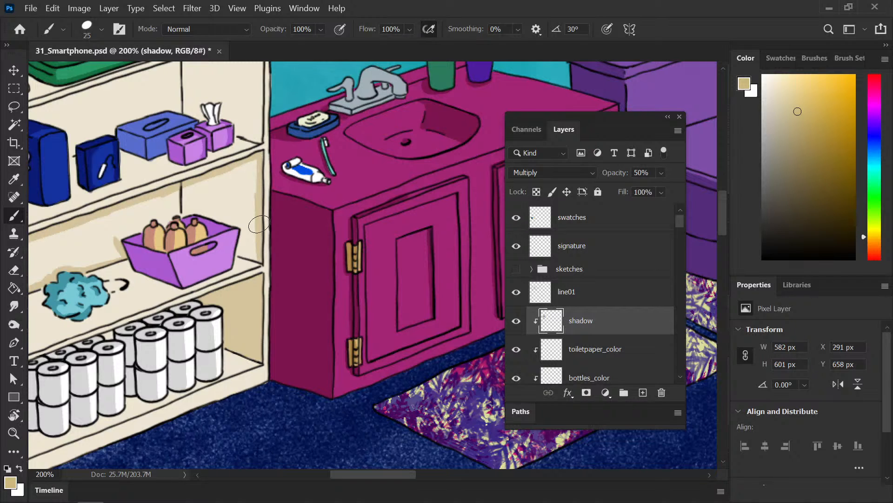
drag(263, 206, 280, 179)
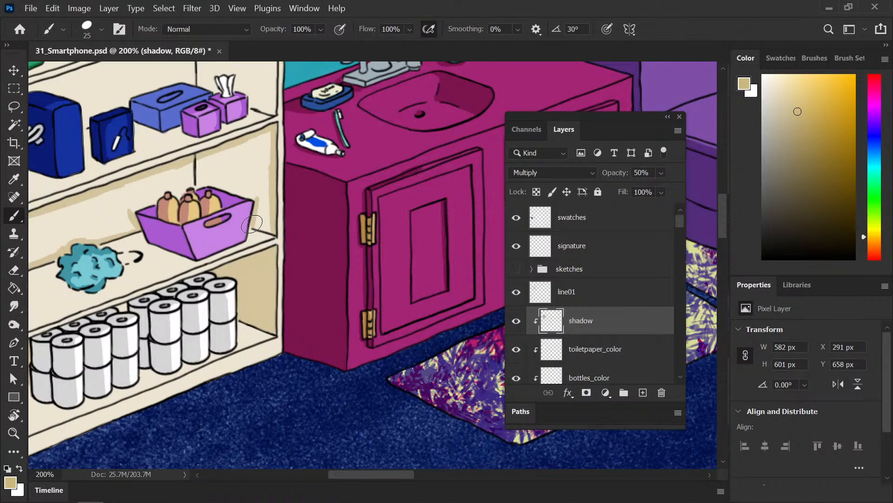
mouse_move(270, 229)
mouse_down()
mouse_move(257, 221)
mouse_move(267, 214)
mouse_move(272, 223)
mouse_up()
drag(270, 135, 265, 209)
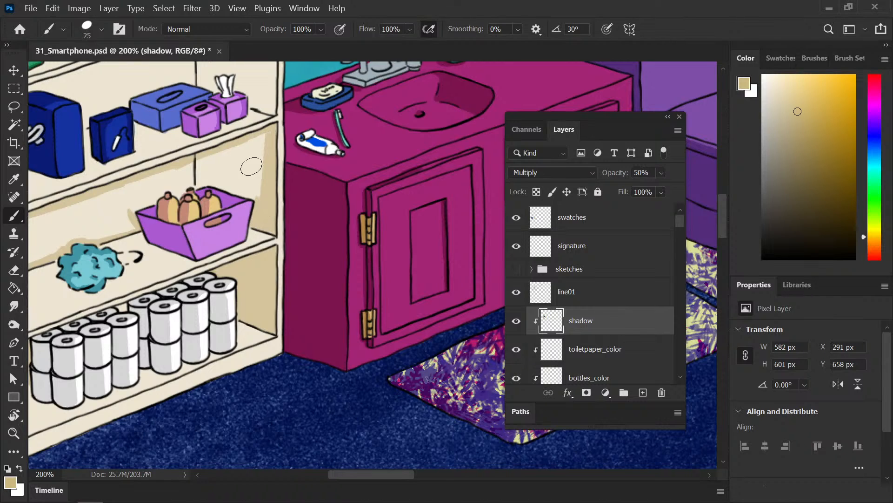
drag(206, 181, 264, 198)
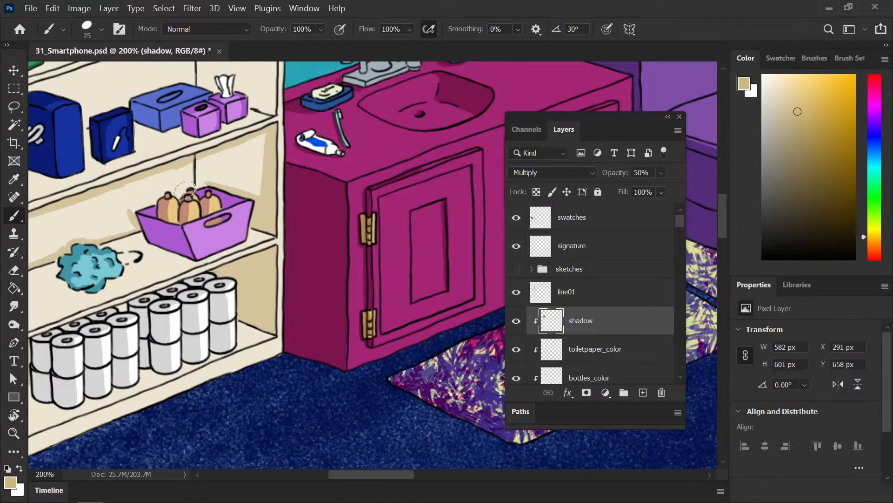
drag(128, 212, 142, 205)
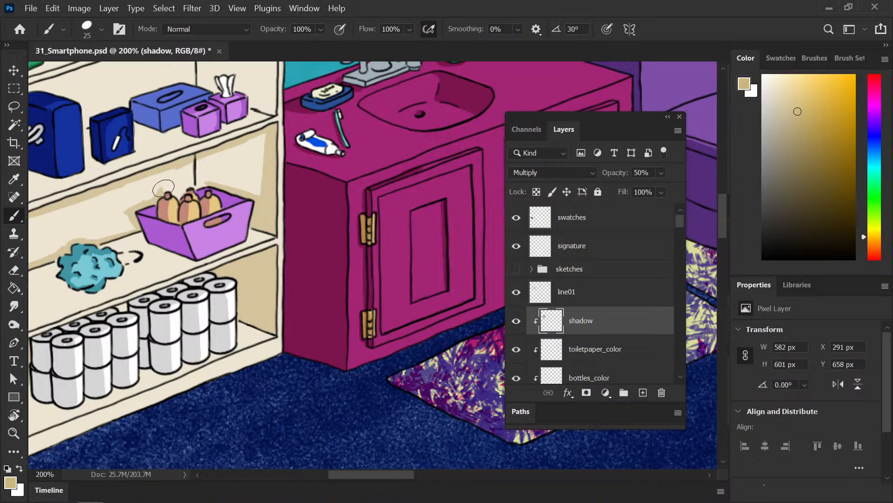
drag(160, 192, 178, 191)
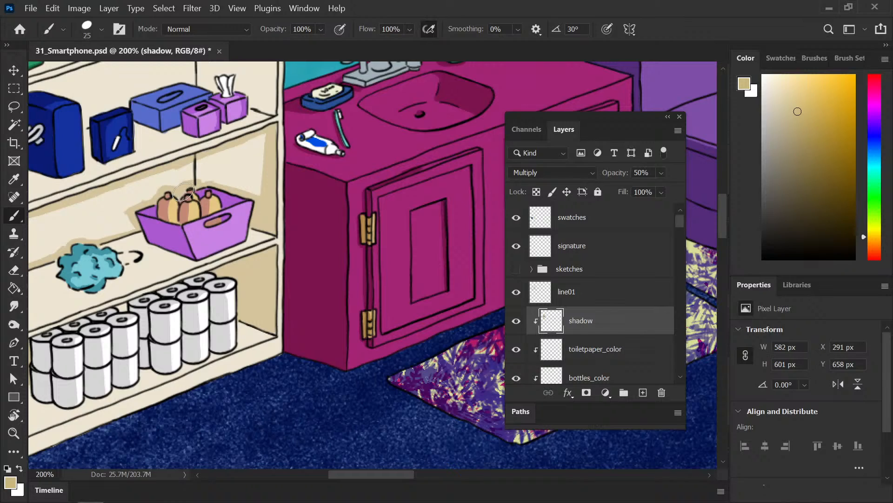
Step: Select the unshaded wall area behind the loofah and basket, expand it by 2 pixels, fill it with the tan, deselect, and save the document
key(ctrl+minus)
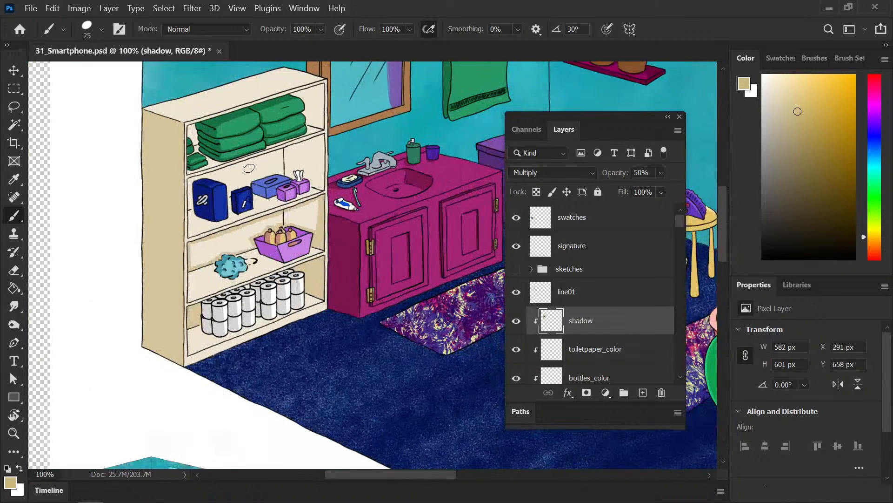
key(w)
click(245, 244)
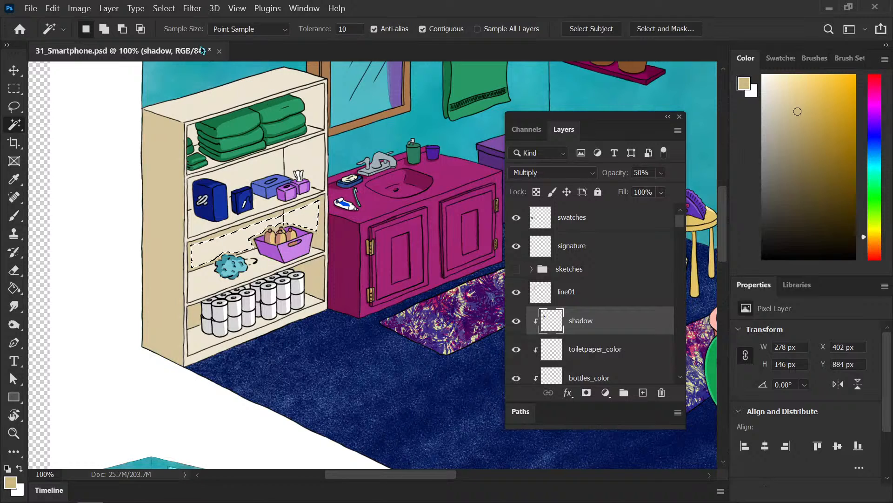
click(164, 9)
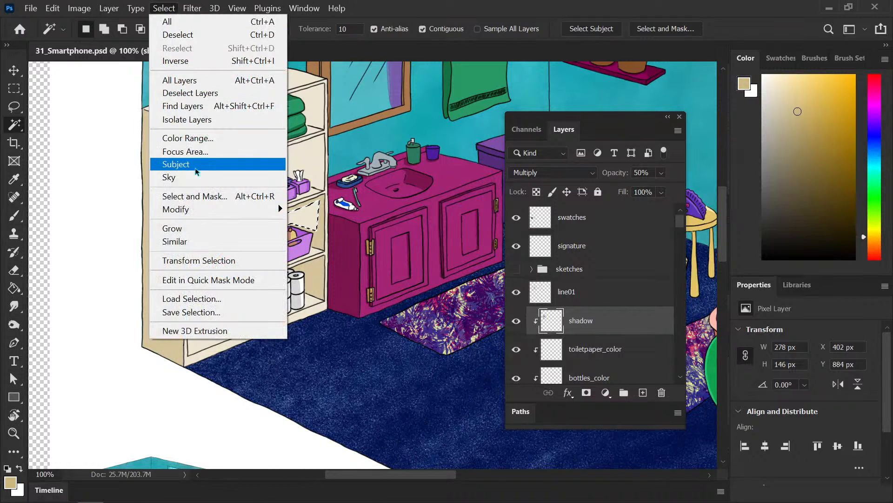
mouse_move(198, 209)
click(88, 236)
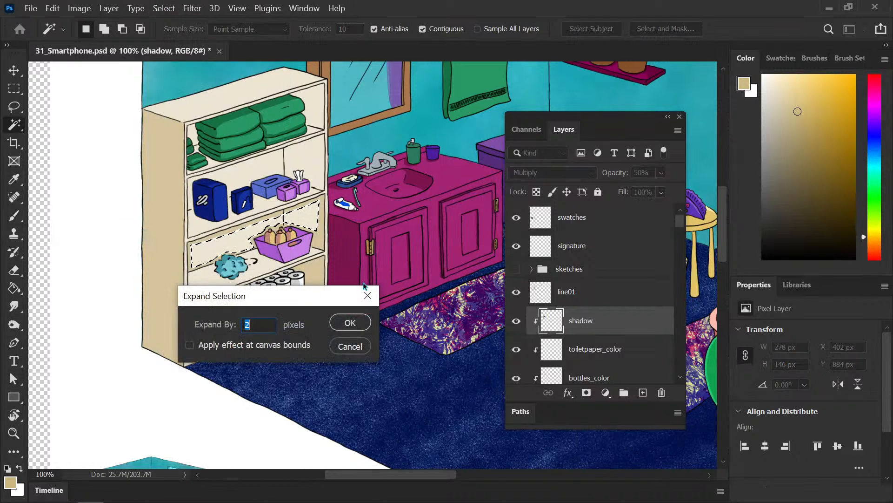
click(350, 322)
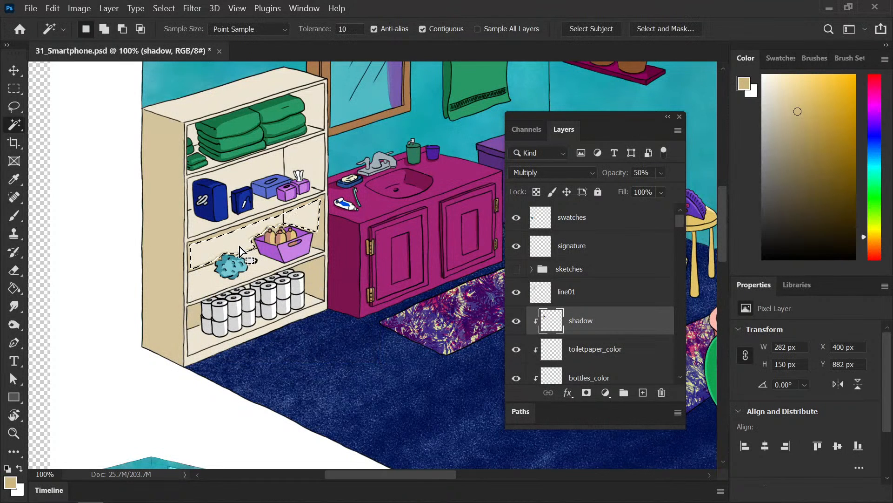
key(g)
click(248, 247)
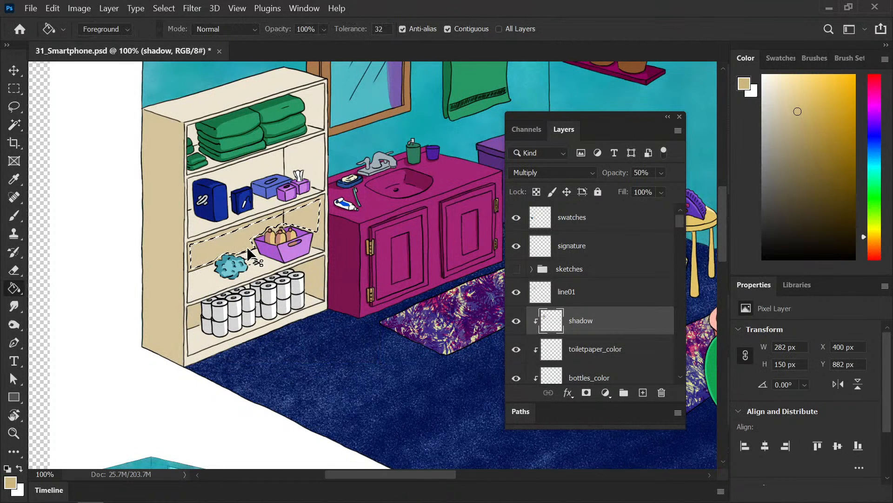
key(ctrl+d)
key(b)
key(ctrl+minus)
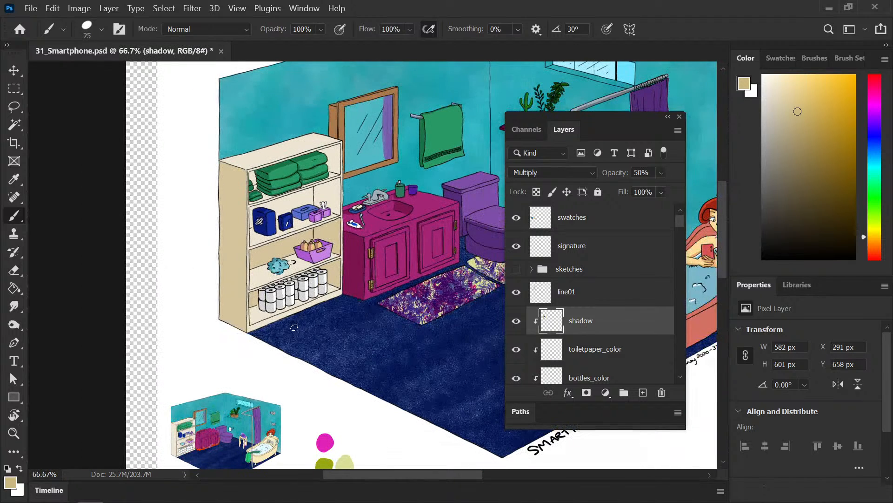
key(ctrl+s)
Step: Outline the walls of the compartment holding the blue and purple boxes with tan shadow, following the edges and the tops of the boxes
key(ctrl+plus)
key(ctrl+plus)
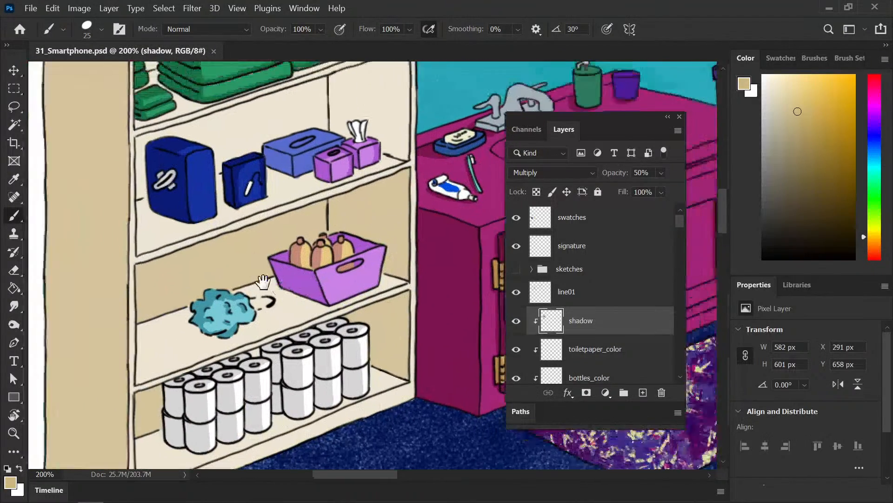
drag(263, 282, 267, 293)
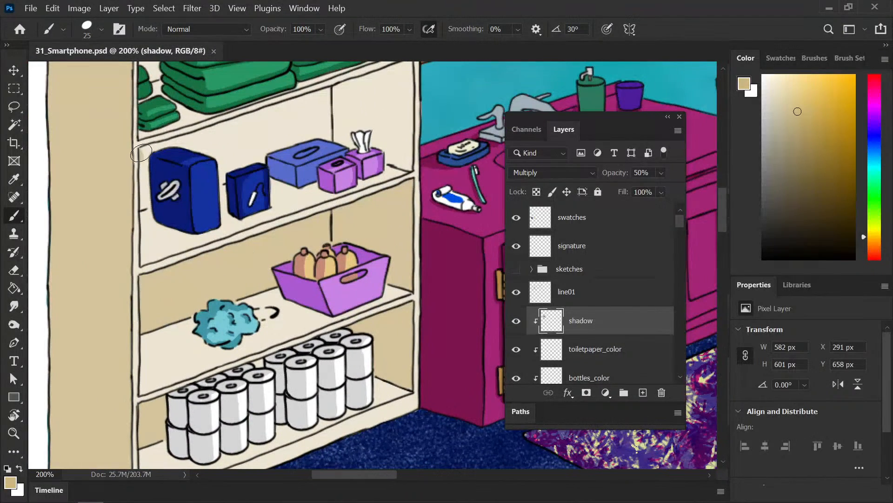
drag(141, 153, 142, 206)
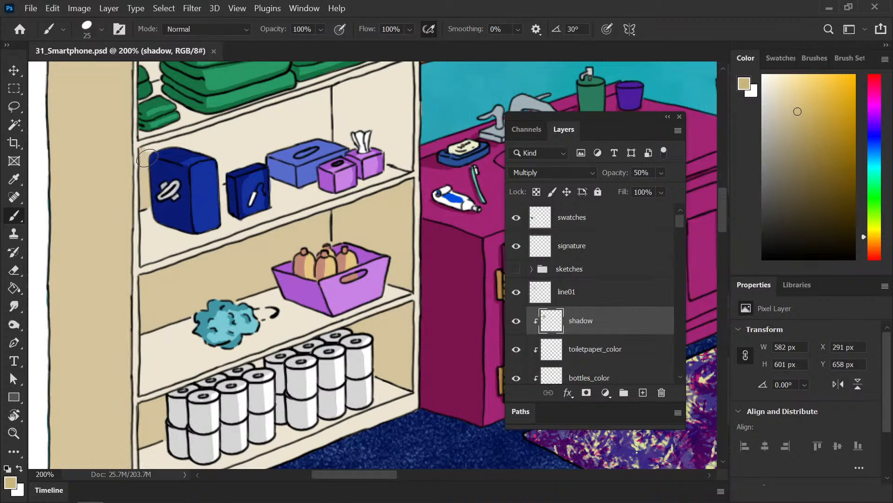
mouse_move(146, 159)
mouse_down()
mouse_move(146, 148)
mouse_move(164, 145)
mouse_up()
drag(224, 162, 166, 205)
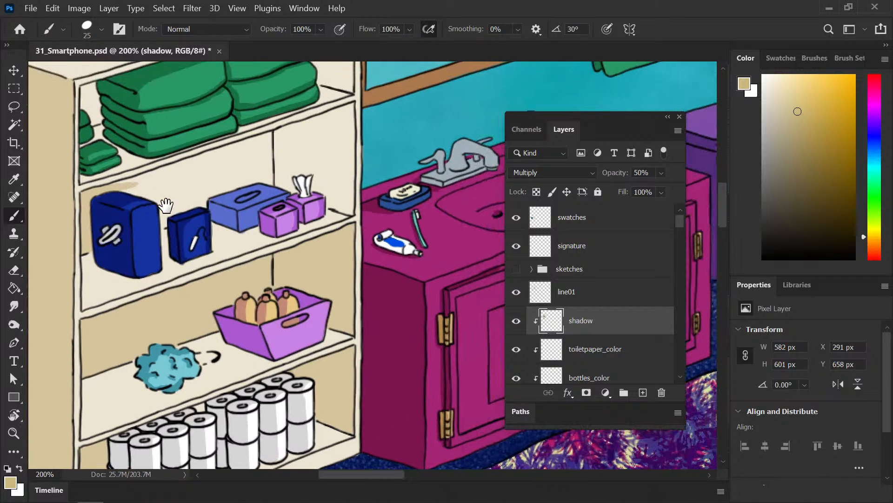
mouse_move(111, 188)
mouse_down()
mouse_move(344, 108)
mouse_move(318, 114)
mouse_move(363, 80)
mouse_move(351, 123)
mouse_move(345, 111)
mouse_move(352, 214)
mouse_up()
key(space)
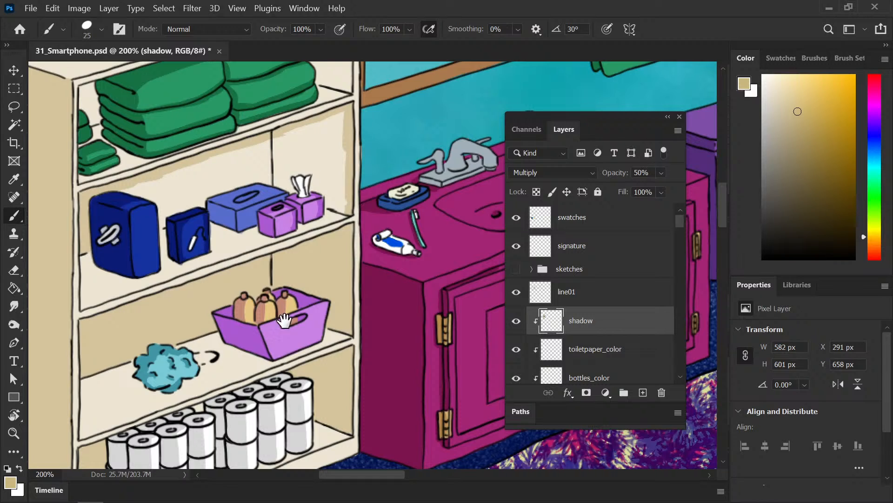
drag(283, 320, 286, 264)
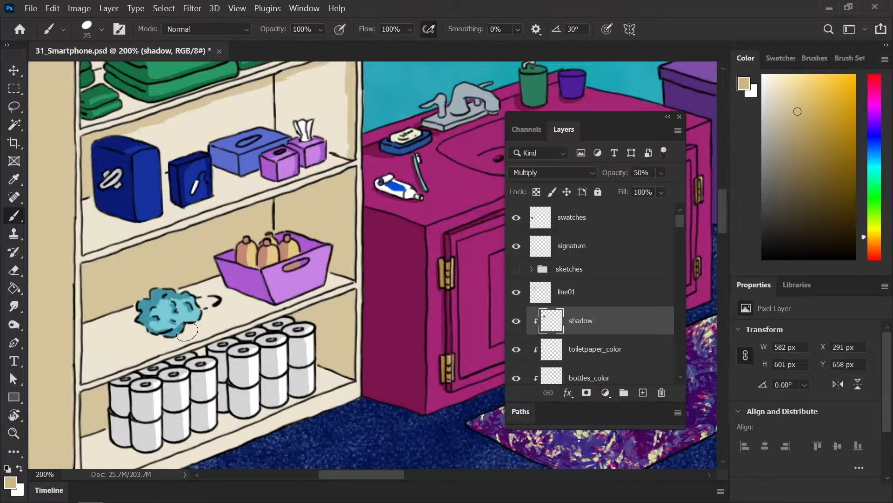
mouse_move(194, 144)
mouse_down()
mouse_move(170, 201)
mouse_move(141, 228)
mouse_move(243, 177)
mouse_move(271, 192)
mouse_move(283, 173)
mouse_move(319, 212)
mouse_move(314, 199)
mouse_move(256, 181)
mouse_move(263, 176)
mouse_up()
mouse_move(139, 214)
mouse_down()
mouse_move(96, 192)
mouse_move(127, 200)
mouse_up()
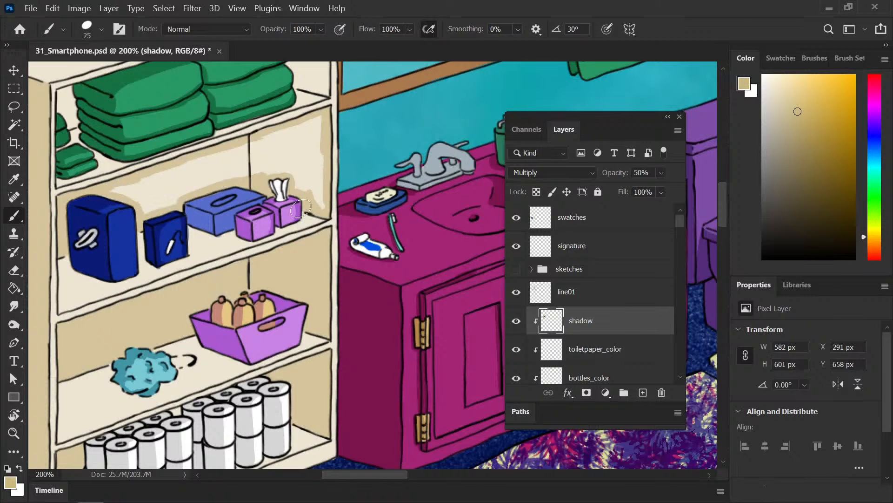
Step: Select the remaining unshaded wall area behind the boxes, expand it by 2 pixels, fill it with the tan, and deselect
key(w)
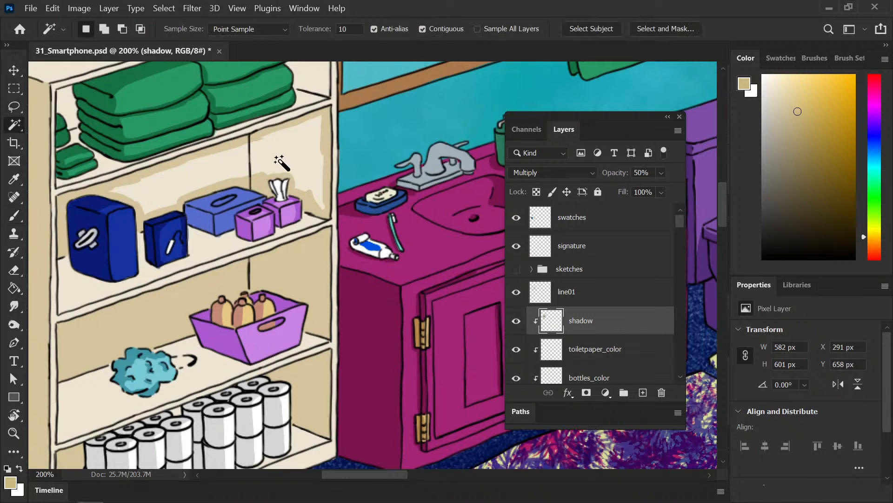
click(278, 165)
click(159, 9)
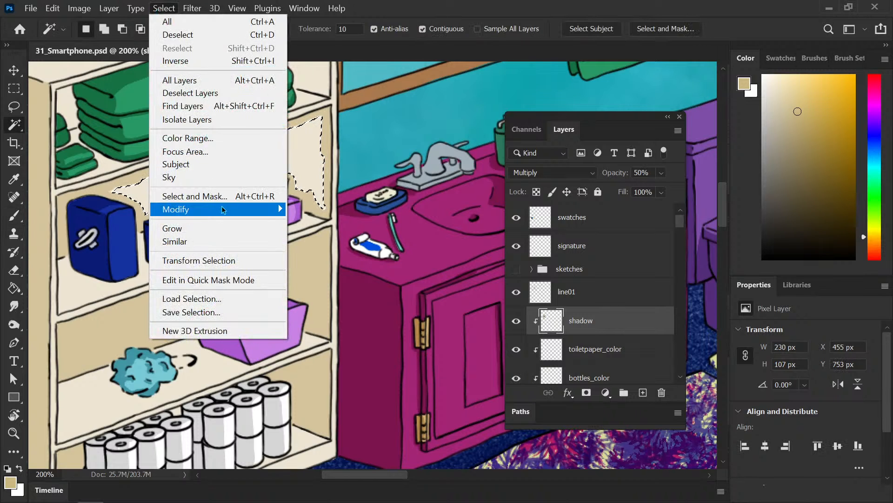
mouse_move(177, 206)
click(124, 237)
click(354, 320)
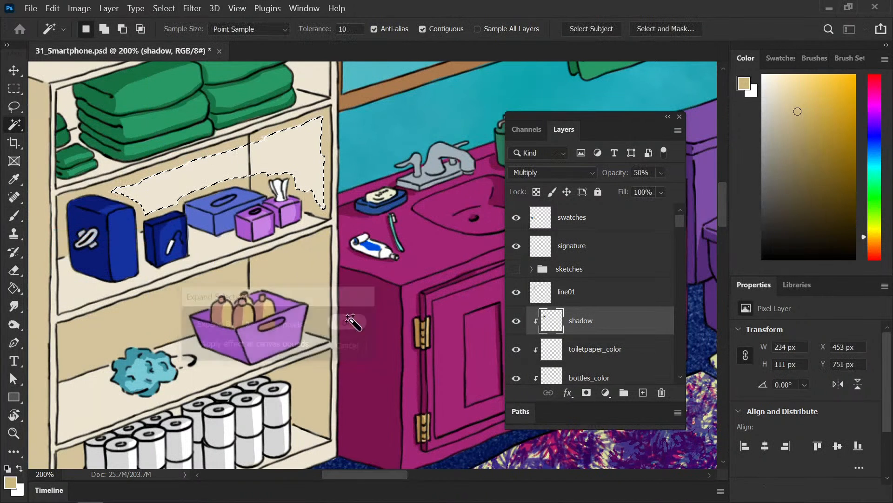
key(g)
click(281, 170)
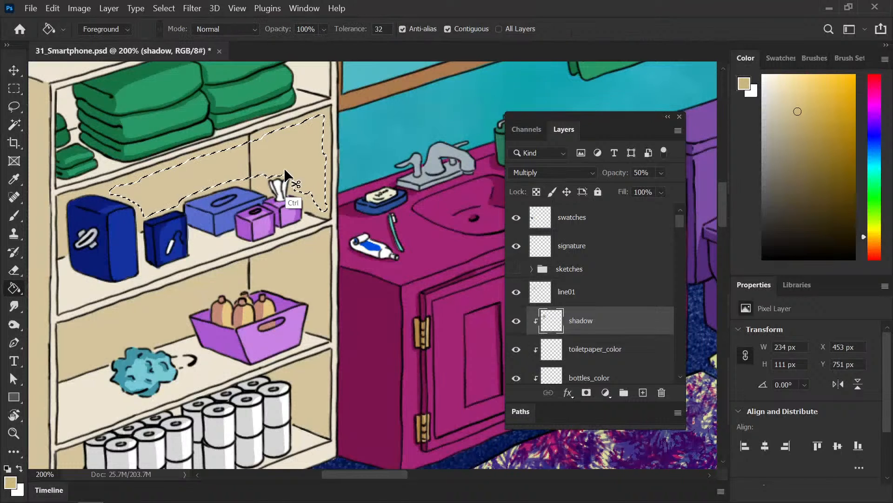
key(ctrl+d)
key(b)
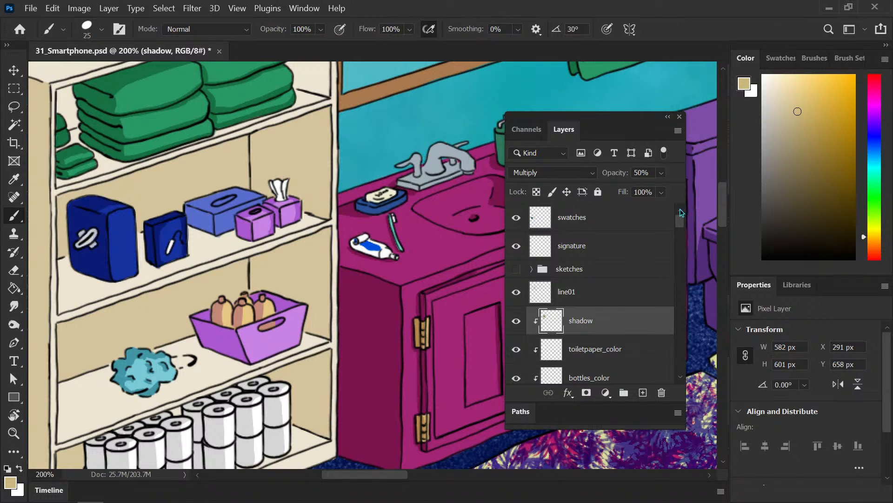
Step: Try painting a medium blue shadow over the light blue tissue box, and undo the stroke
click(788, 63)
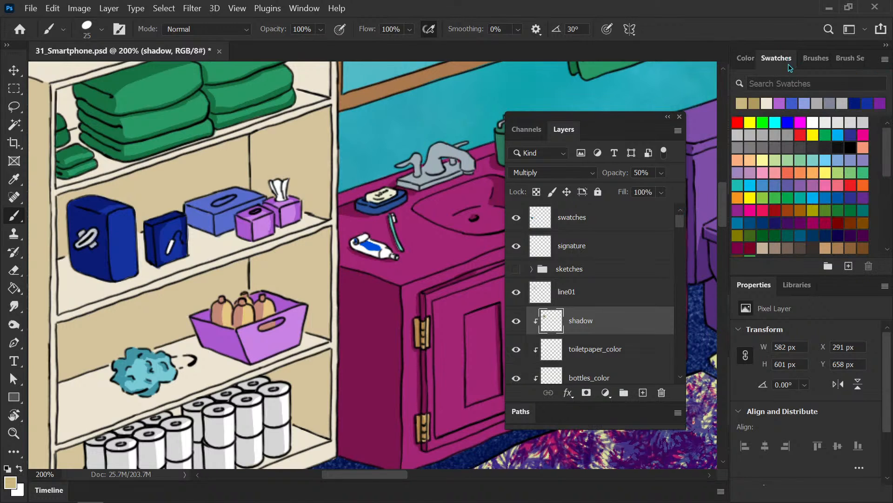
click(748, 57)
drag(873, 153, 873, 139)
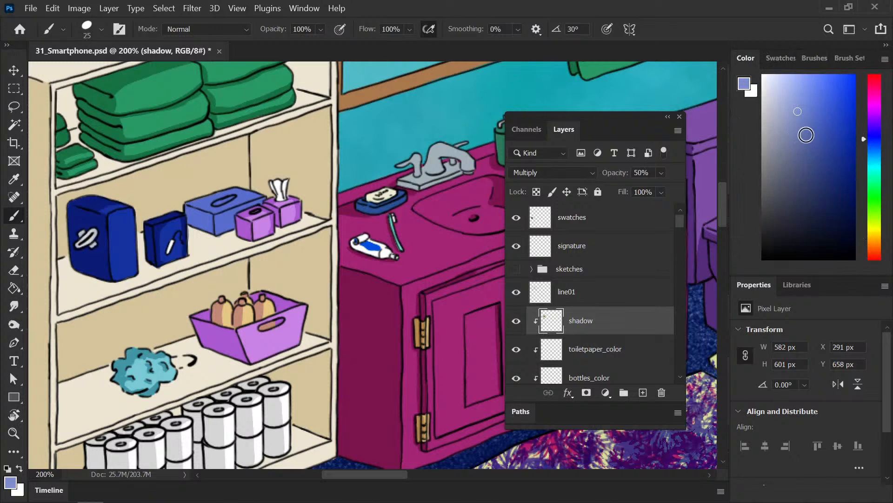
click(813, 139)
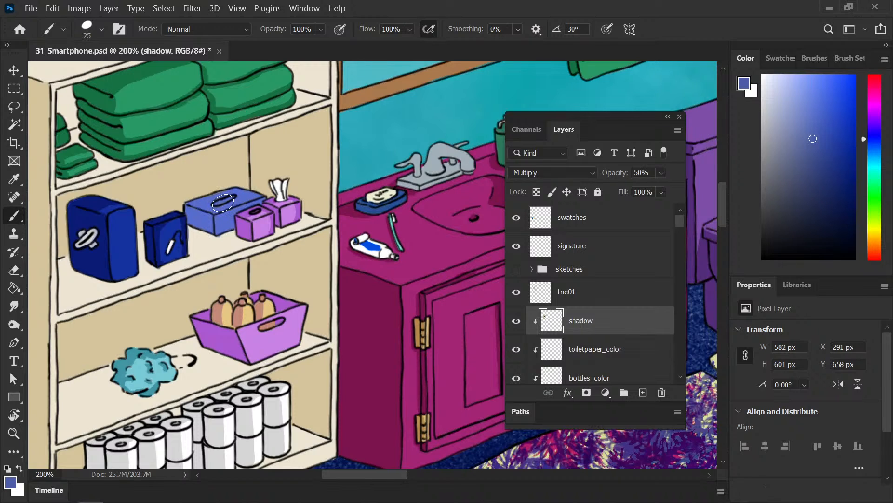
mouse_move(218, 202)
mouse_down()
mouse_move(217, 181)
mouse_move(231, 196)
mouse_up()
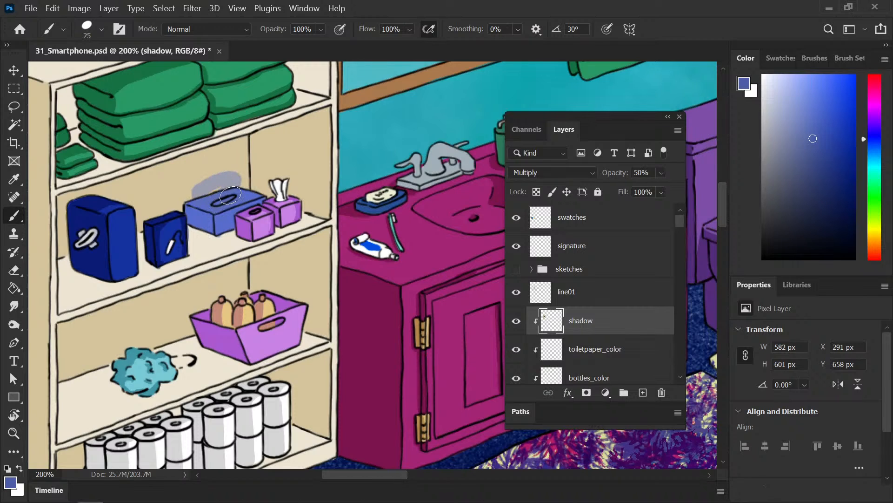
key(ctrl+z)
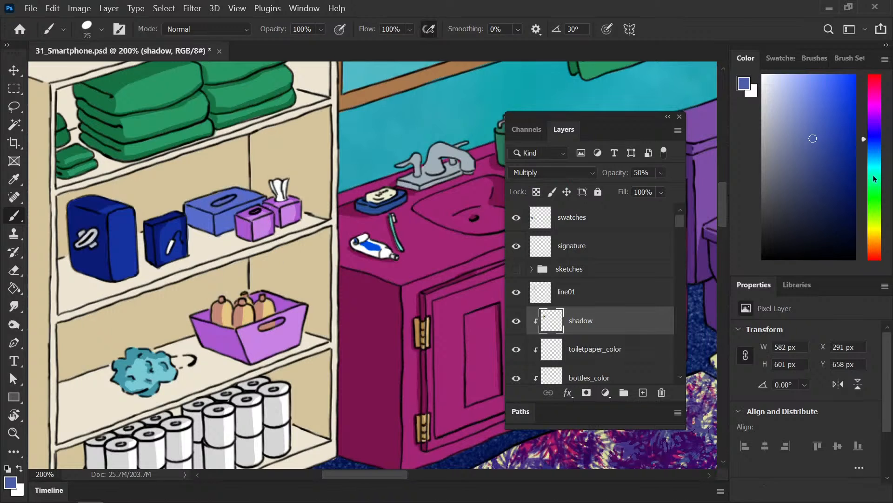
Step: Set the foreground color to a very dark navy blue for shading the blue boxes
click(838, 164)
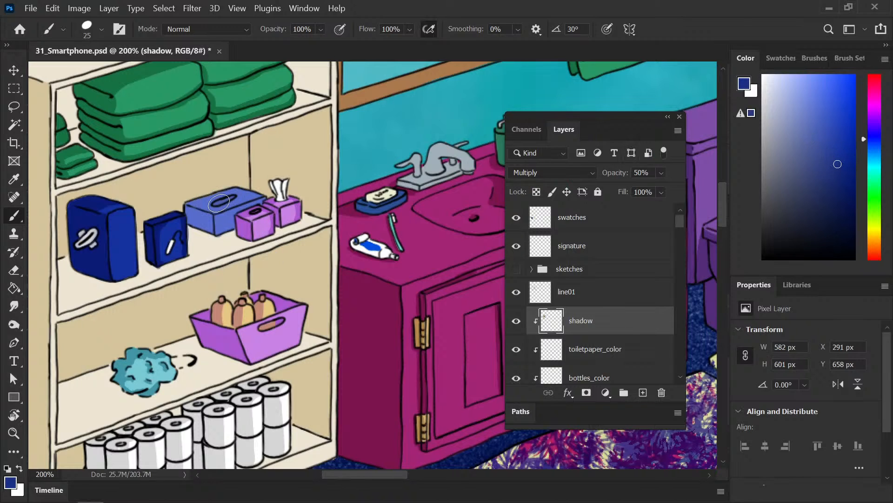
click(846, 218)
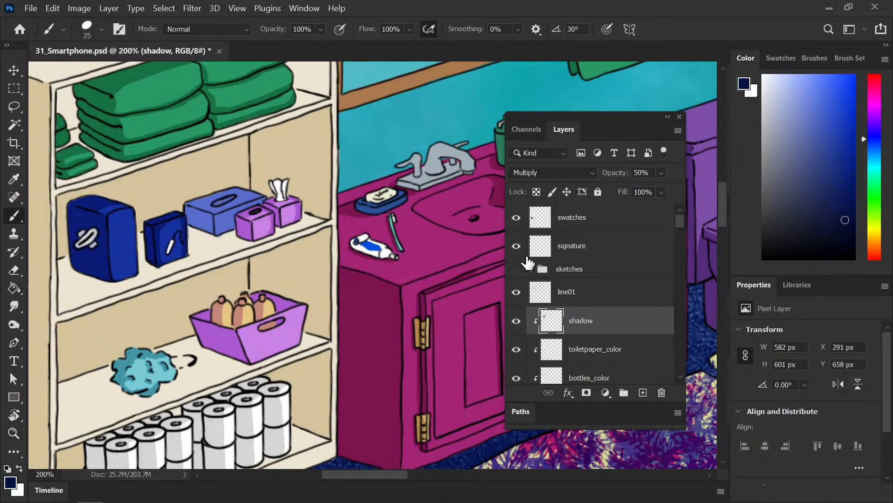
Step: Set the foreground color back to the recently used tan swatch
click(775, 64)
click(796, 98)
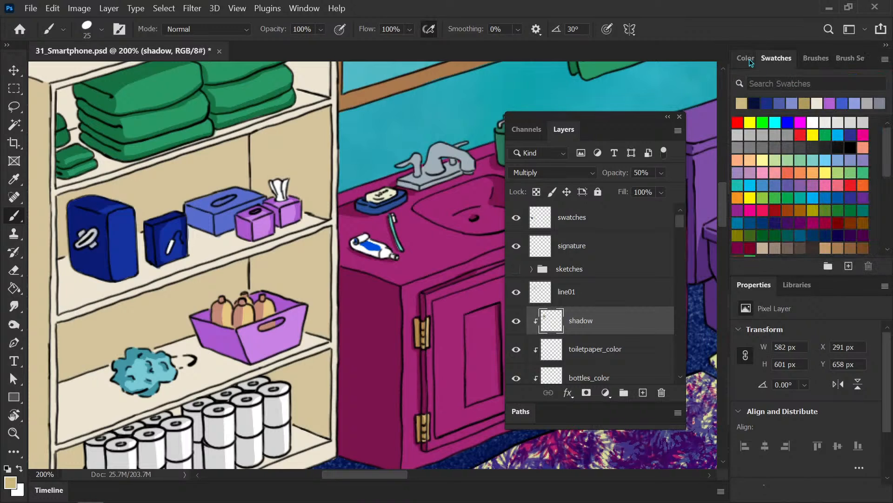
click(747, 59)
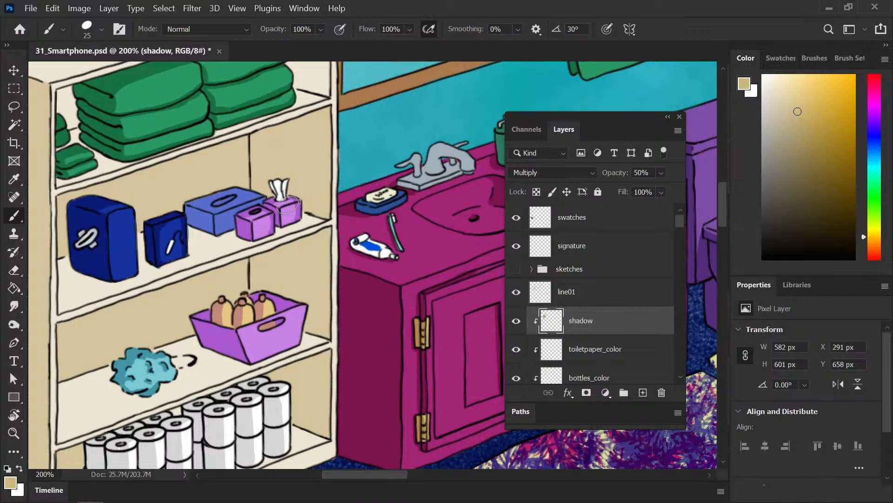
click(780, 62)
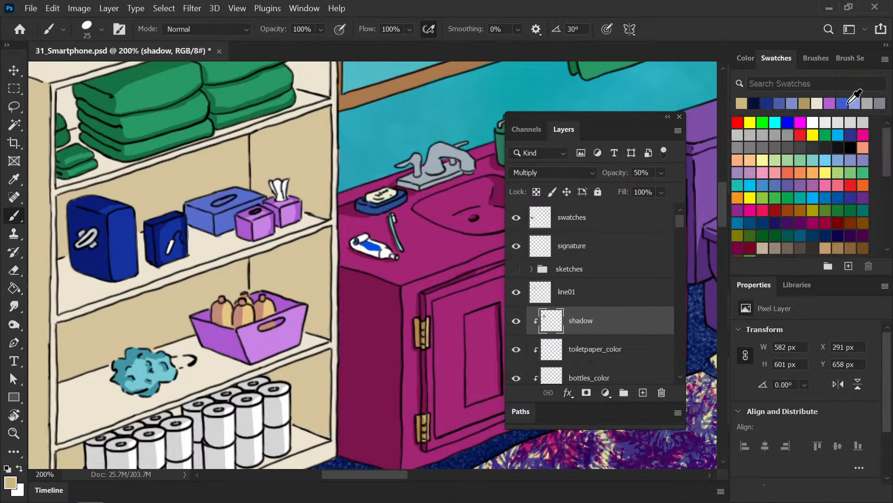
click(842, 103)
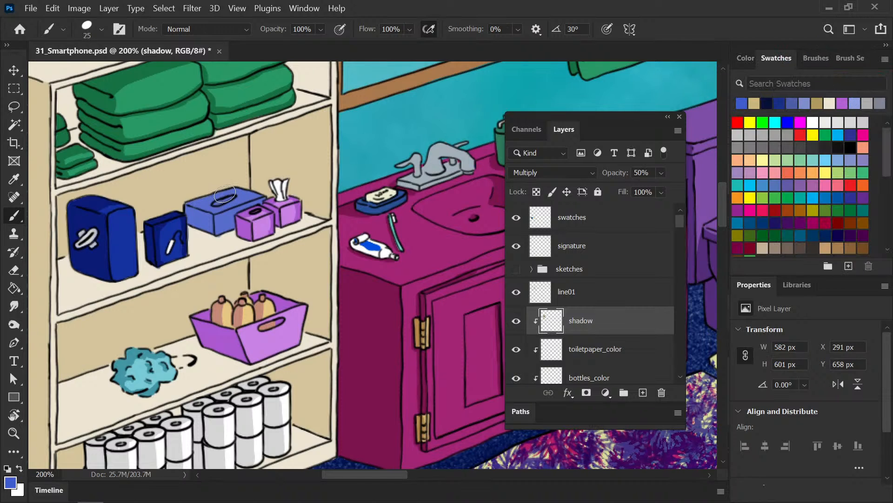
click(756, 104)
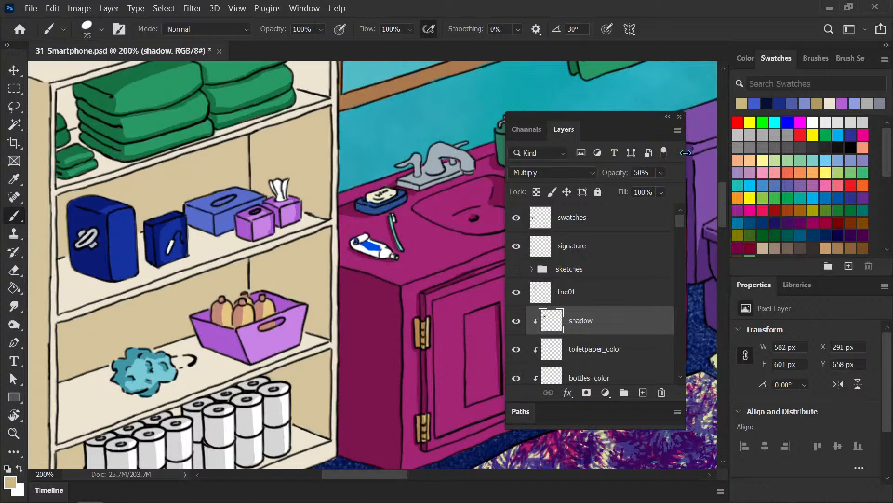
Step: Paint tan shadow on the walls around the green towels in the shelf's top compartment, and save the document
drag(128, 200, 152, 255)
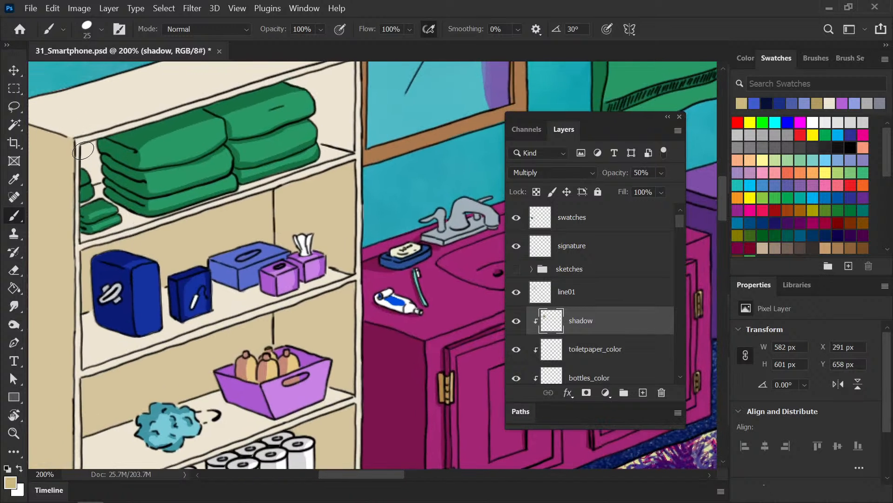
mouse_move(83, 150)
mouse_down()
mouse_move(94, 179)
mouse_move(86, 148)
mouse_move(96, 168)
mouse_up()
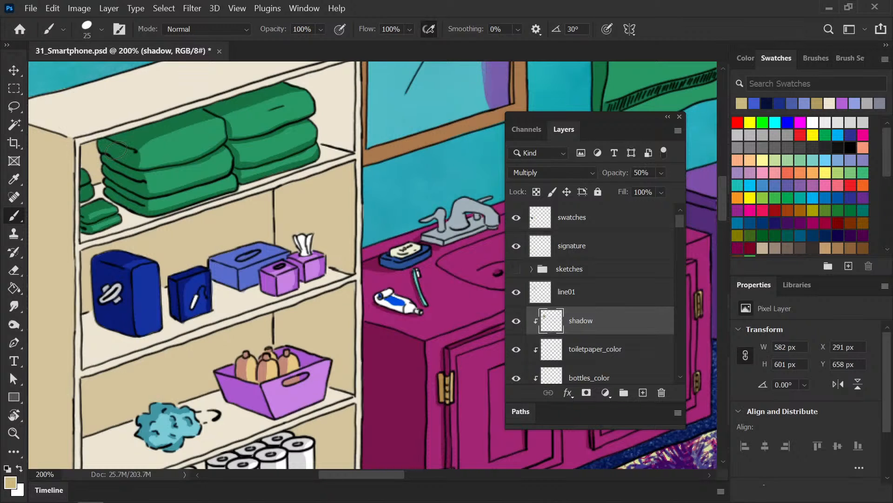
drag(301, 112, 217, 173)
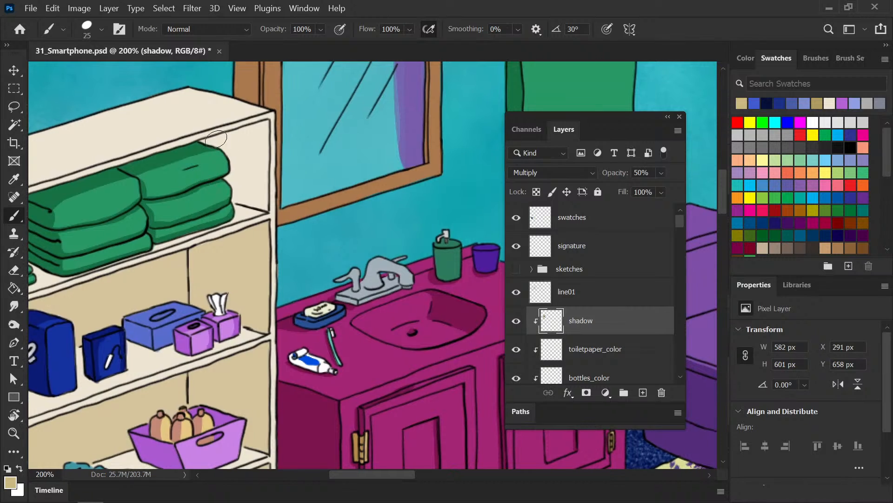
mouse_move(206, 139)
mouse_down()
mouse_move(228, 137)
mouse_move(203, 143)
mouse_move(228, 152)
mouse_move(233, 199)
mouse_move(263, 209)
mouse_move(260, 135)
mouse_move(218, 138)
mouse_move(264, 124)
mouse_move(263, 163)
mouse_move(263, 132)
mouse_move(255, 155)
mouse_move(253, 136)
mouse_move(224, 142)
mouse_move(241, 158)
mouse_move(248, 143)
mouse_move(244, 196)
mouse_move(251, 201)
mouse_move(259, 164)
mouse_up()
key(ctrl+minus)
key(ctrl+minus)
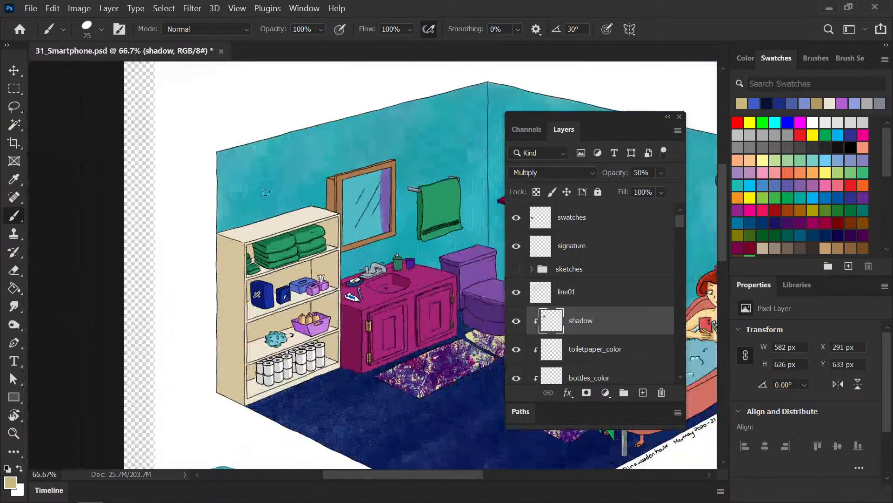
key(ctrl+s)
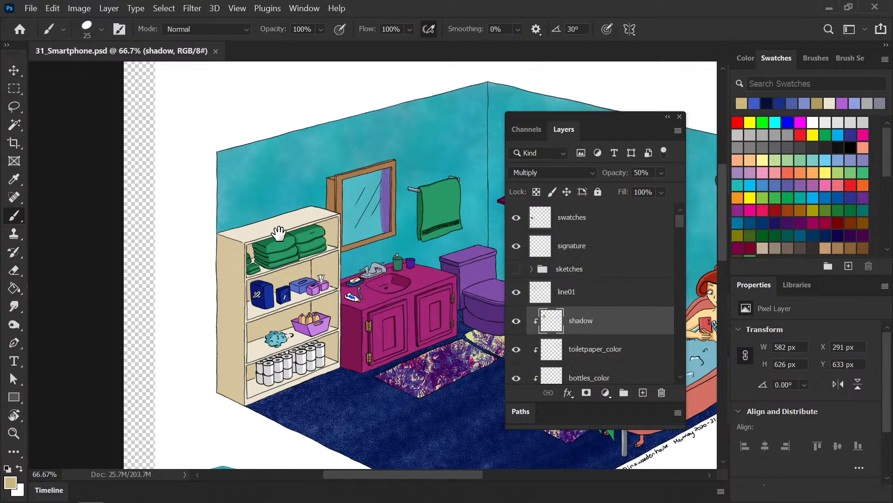
Step: Try painting tan shadow from the front corner across the shelf's top surface, and undo the strokes
drag(280, 234, 274, 211)
key(ctrl+plus)
mouse_move(199, 203)
mouse_down()
mouse_move(214, 232)
mouse_move(179, 230)
mouse_up()
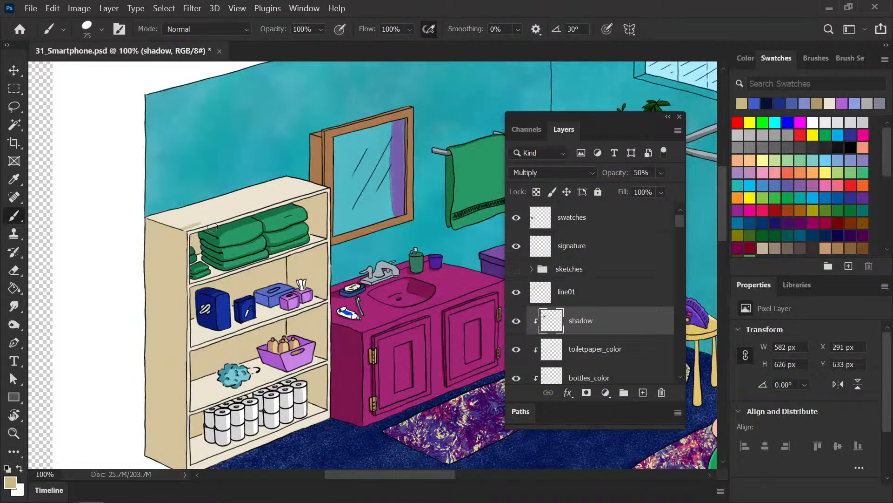
scroll(205, 230, up, 1)
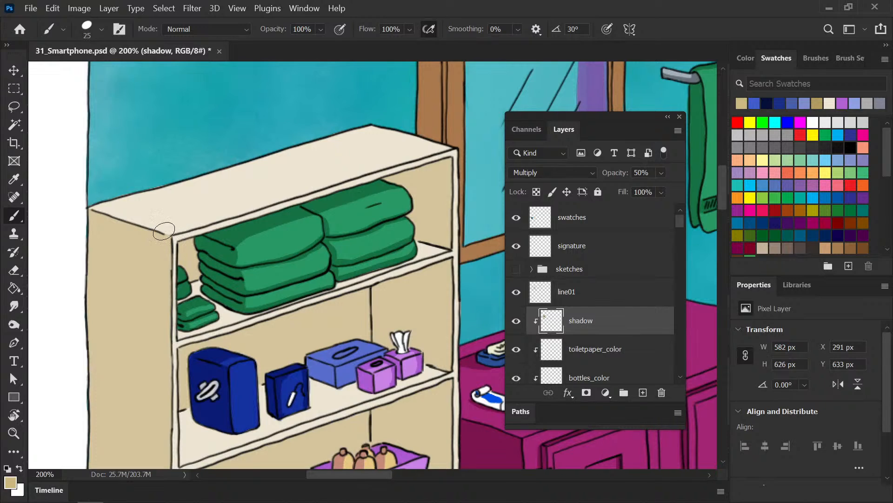
drag(170, 228, 218, 212)
mouse_move(157, 230)
mouse_down()
mouse_move(239, 203)
mouse_move(110, 222)
mouse_move(233, 193)
mouse_up()
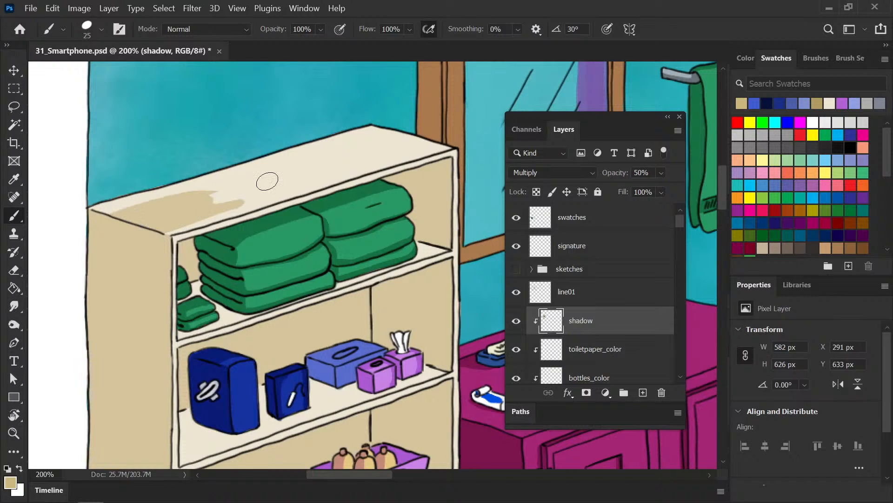
key(ctrl+z)
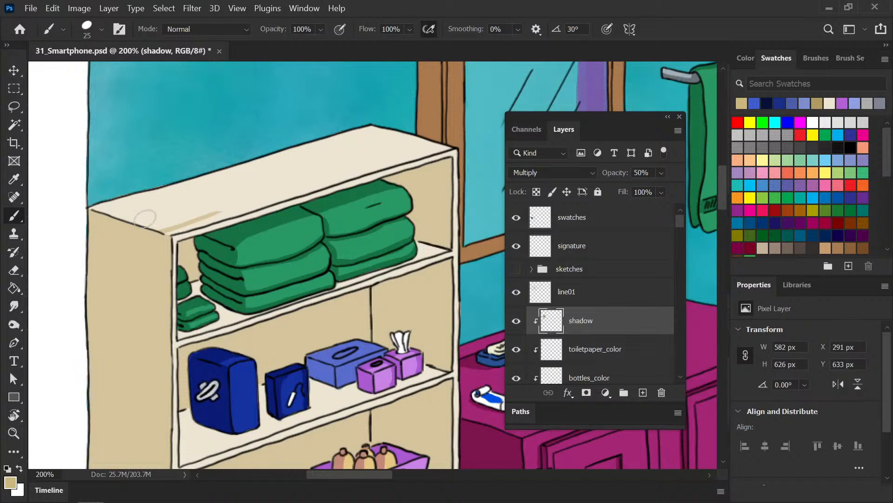
key(ctrl+z)
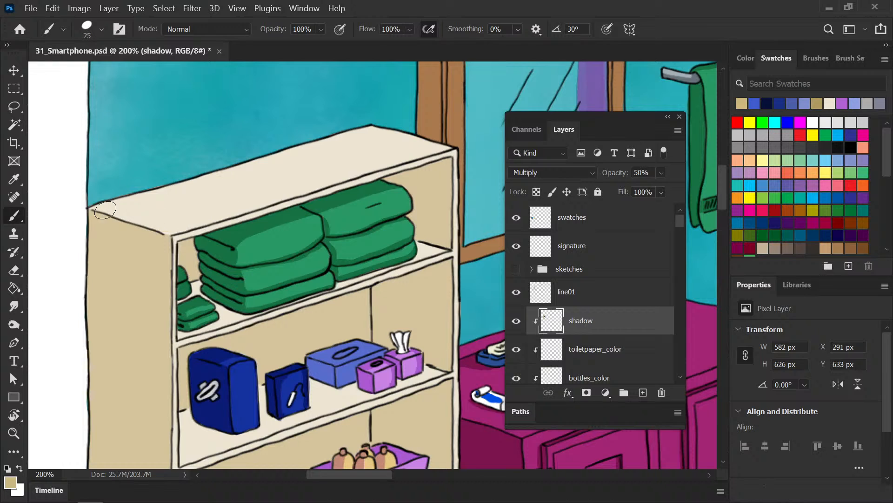
Step: Shade the rear part of the shelf's top surface with tan, touch up the shadow's edges, and save the document
mouse_move(96, 208)
mouse_down()
mouse_move(422, 118)
mouse_move(335, 149)
mouse_up()
mouse_move(63, 252)
mouse_down()
mouse_move(221, 183)
mouse_move(458, 126)
mouse_up()
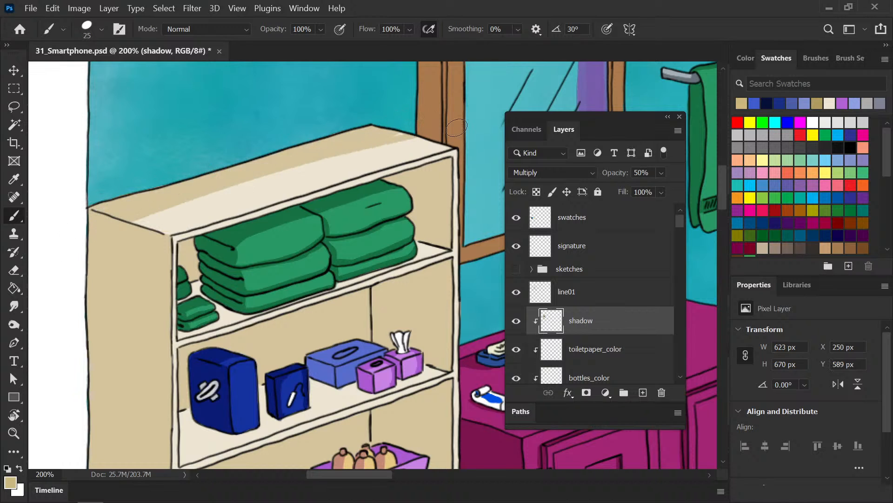
key(ctrl+minus)
key(ctrl+minus)
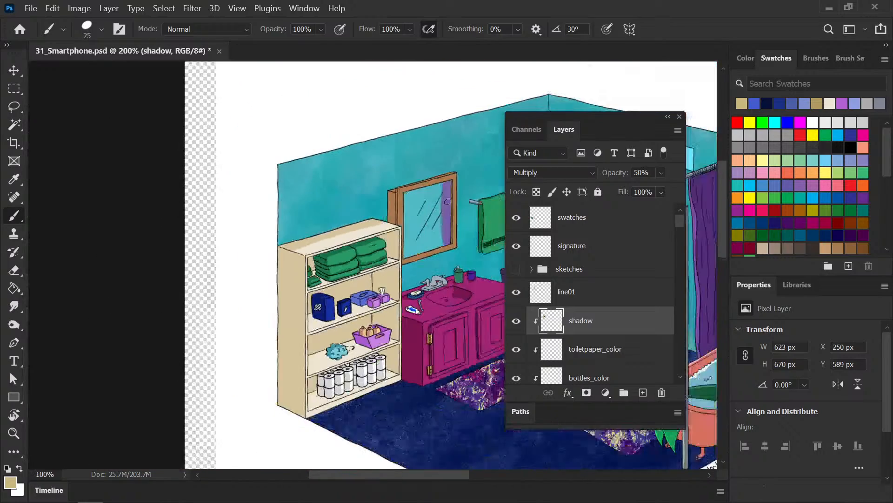
drag(328, 238, 244, 221)
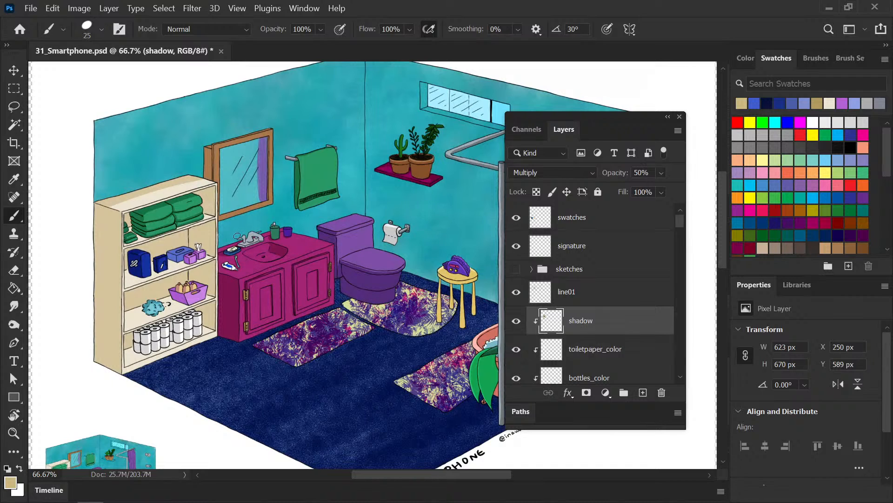
key(ctrl+z)
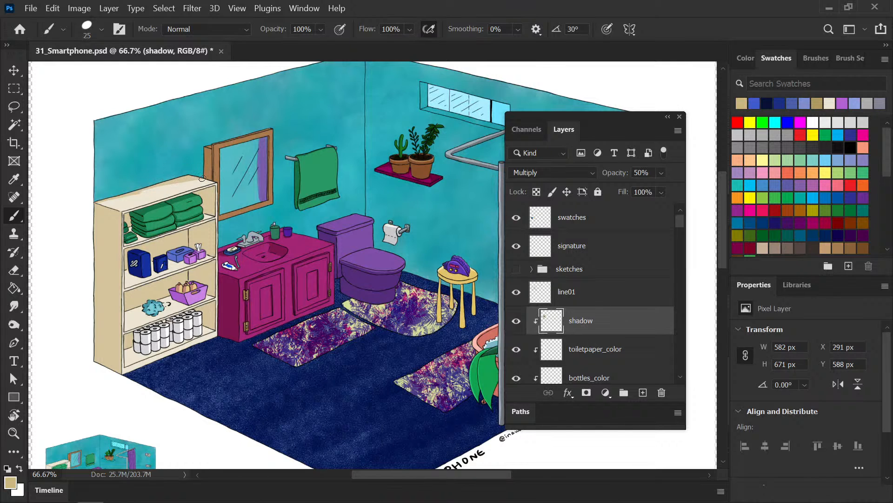
click(114, 197)
key(e)
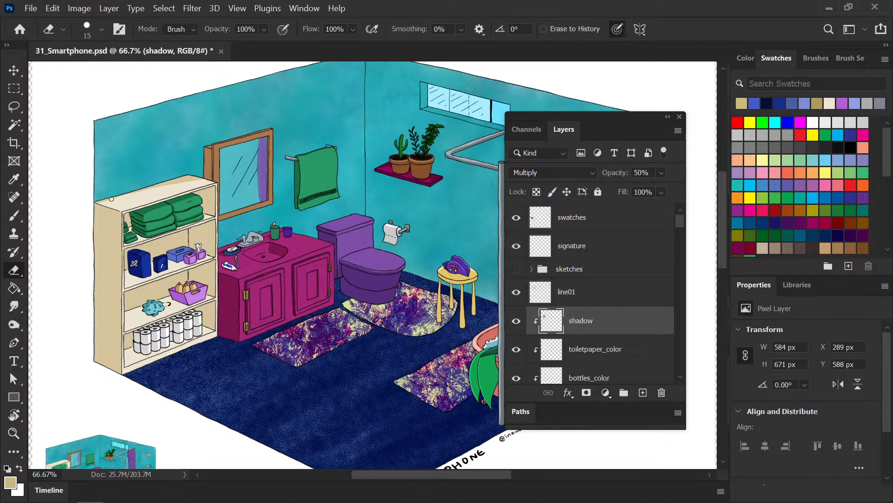
key(b)
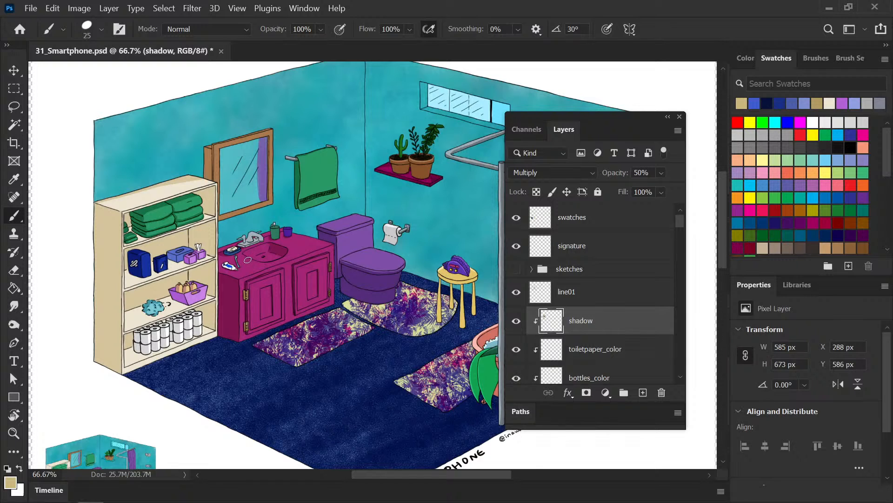
key(ctrl+s)
Step: Paint tan shadow along the shelf's front edge next to the magenta cabinet, near the shelf's base
drag(217, 279, 234, 229)
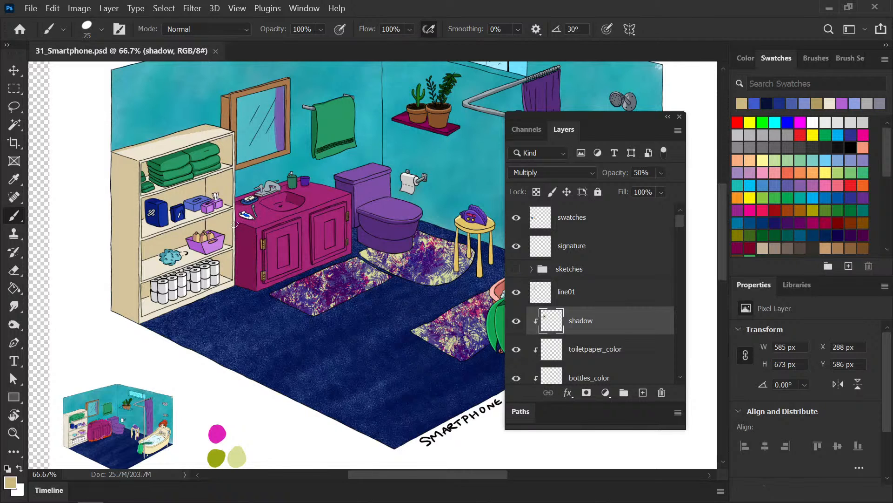
mouse_move(233, 243)
mouse_down()
mouse_move(235, 233)
mouse_move(232, 279)
mouse_up()
key(ctrl+plus)
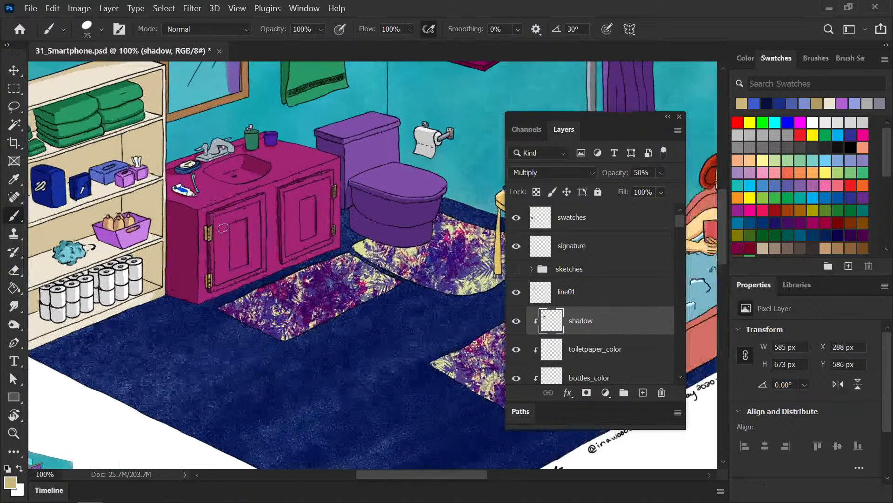
drag(152, 172, 260, 233)
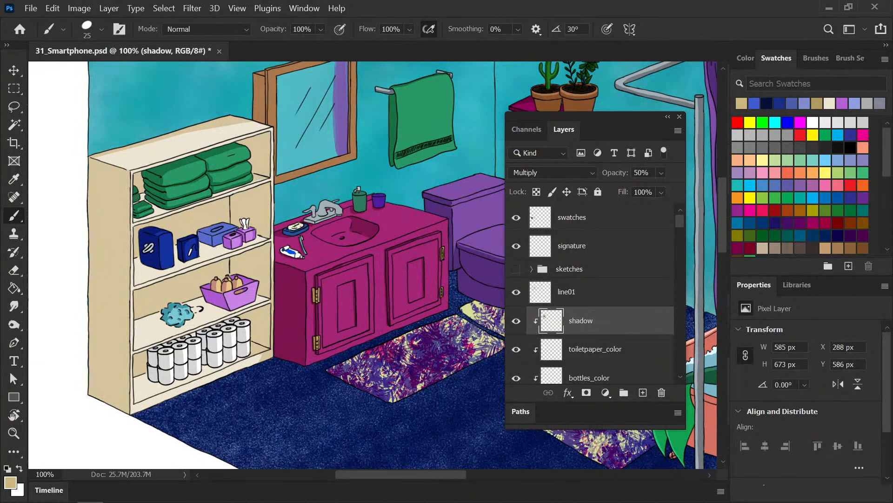
Step: Add small tan shadows around the green towels on the top compartment's floor, trimming them with the eraser
key(ctrl+plus)
drag(88, 216, 293, 244)
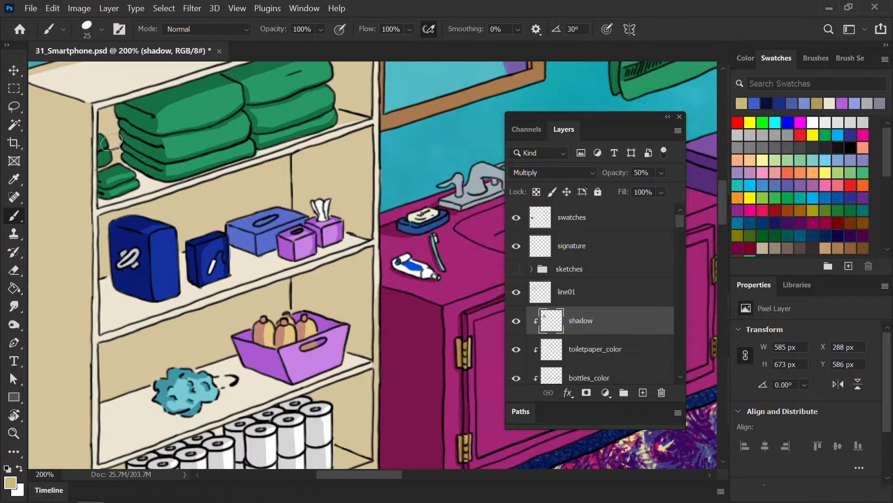
key(e)
key(b)
key(e)
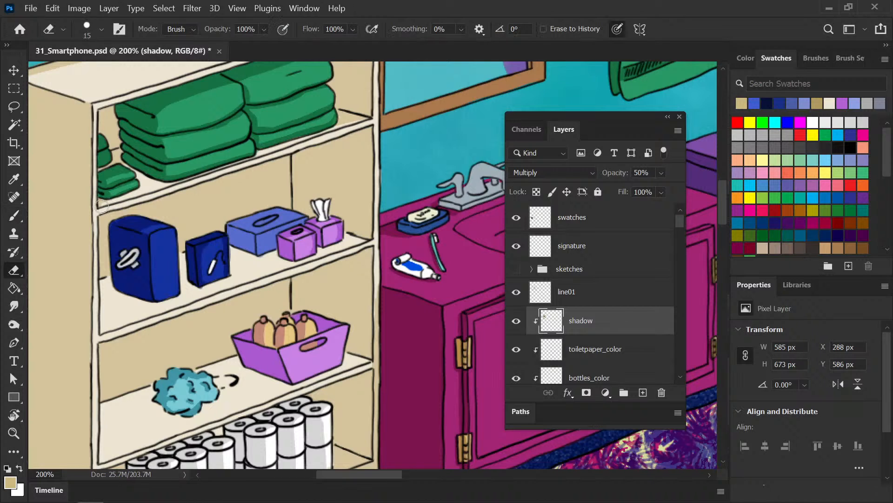
key(b)
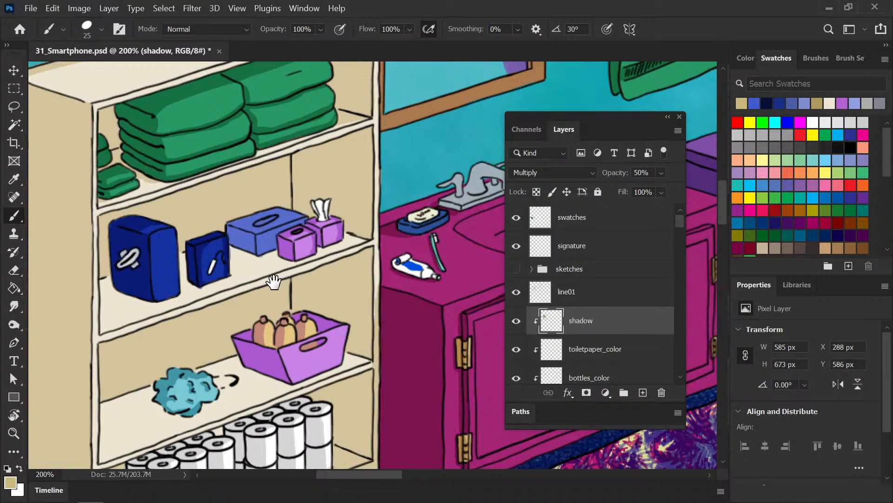
Step: Add tan shadows on the shelf floor beside the blue and purple boxes, erasing the excess
scroll(288, 270, down, 3)
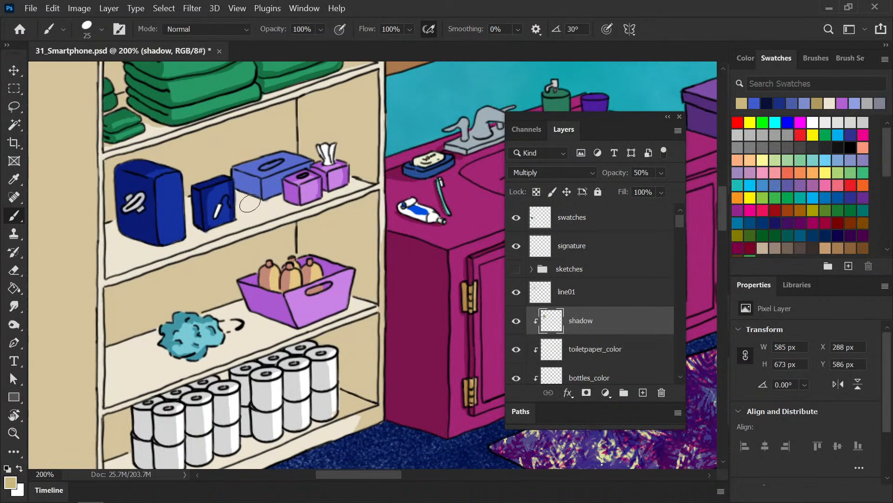
key(e)
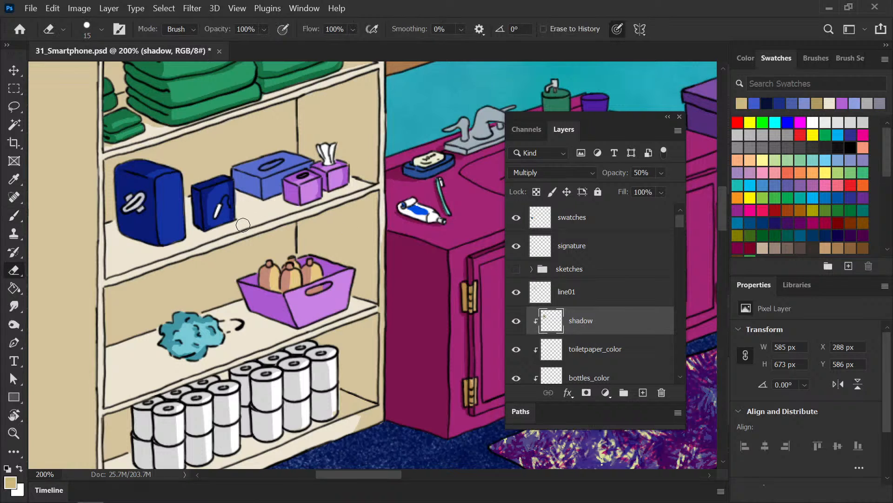
key(b)
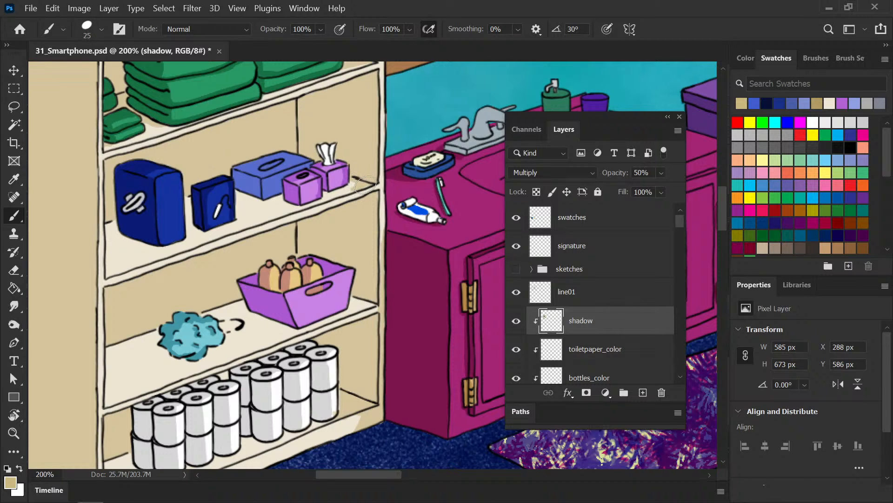
key(e)
drag(354, 185, 333, 205)
key(b)
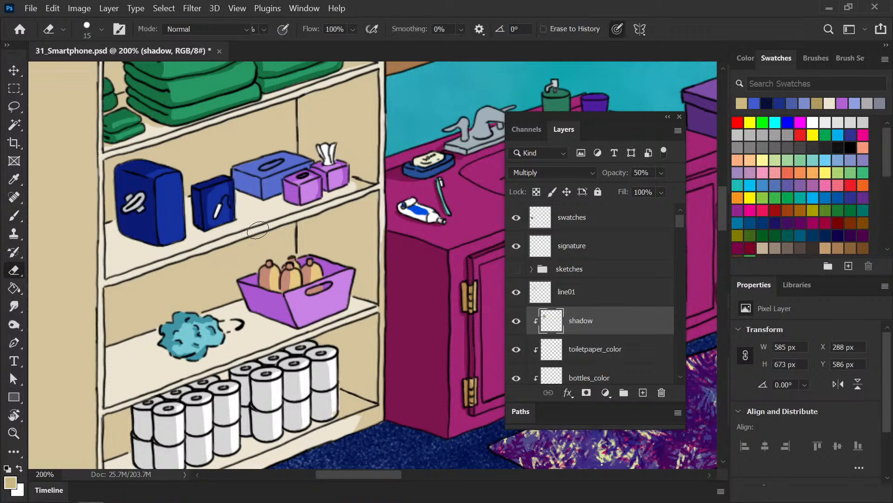
Step: Paint a small tan shadow on the shelf floor beside the right side of the purple basket and trim its edge
drag(344, 274, 313, 226)
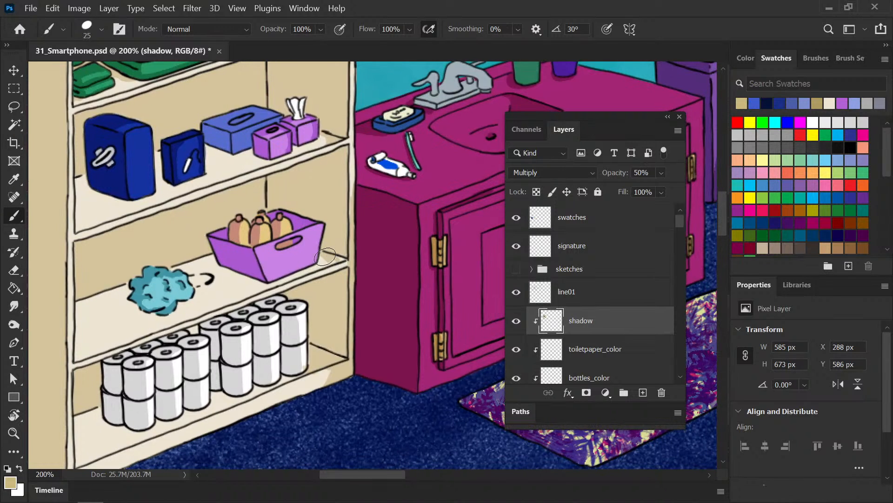
mouse_move(329, 257)
mouse_down()
mouse_move(342, 259)
mouse_move(324, 266)
mouse_move(334, 253)
mouse_up()
key(e)
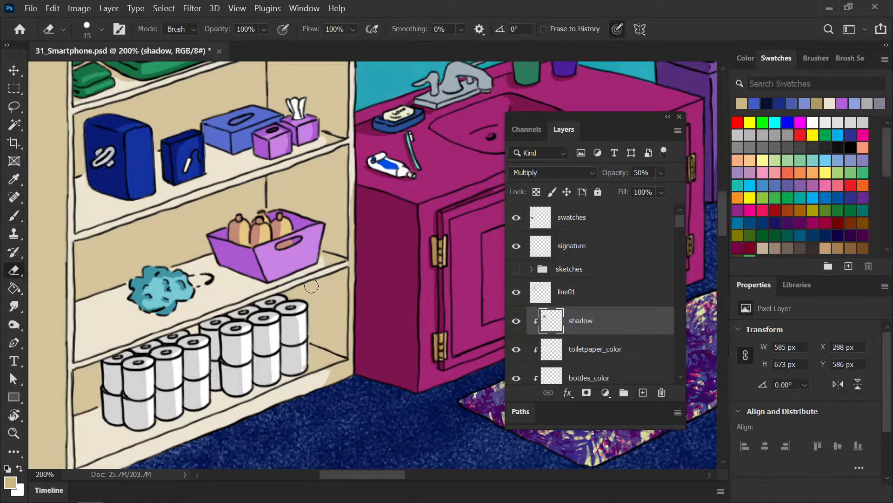
key(b)
Step: Refine the tan shadow beside the rightmost toilet paper rolls in the bottom compartment with the brush and eraser
drag(320, 324, 331, 292)
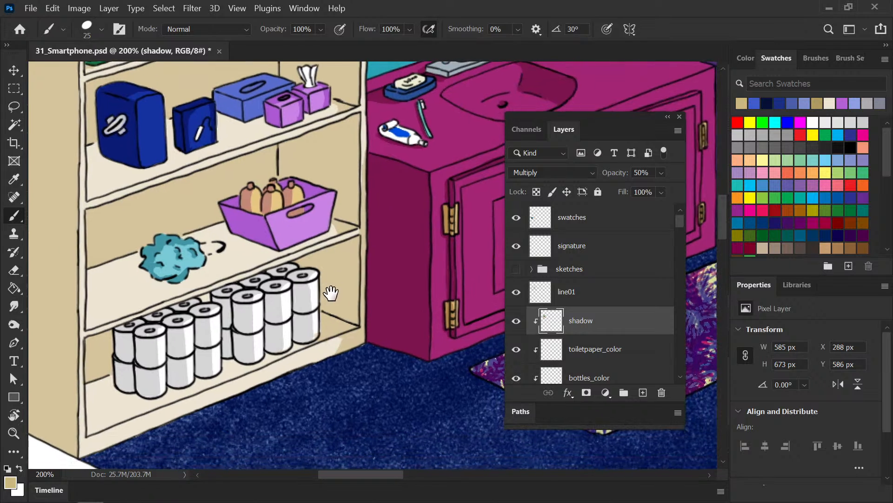
key(e)
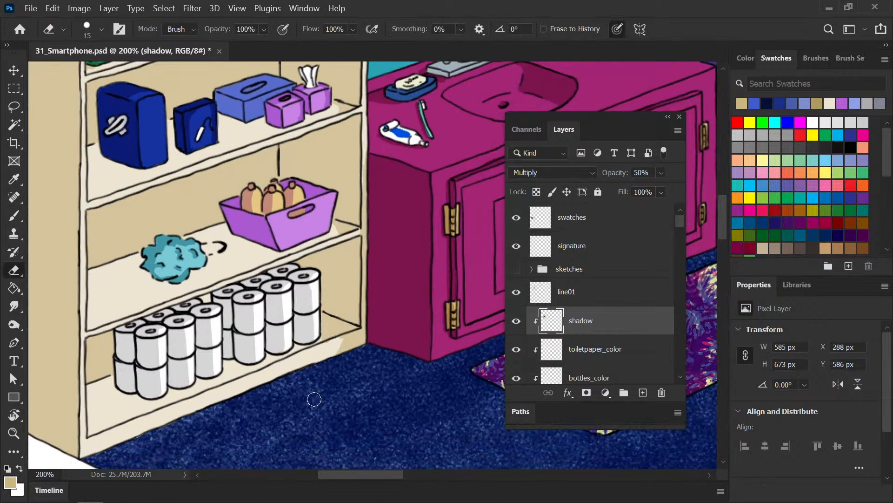
key(b)
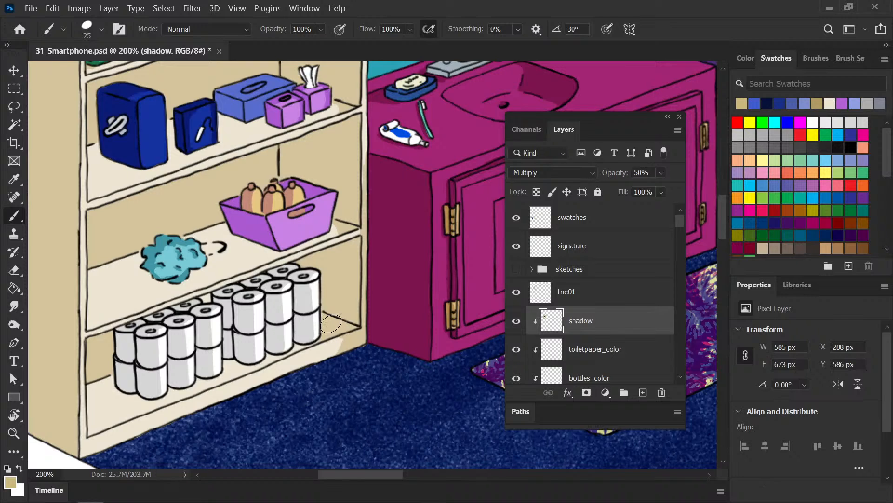
key(e)
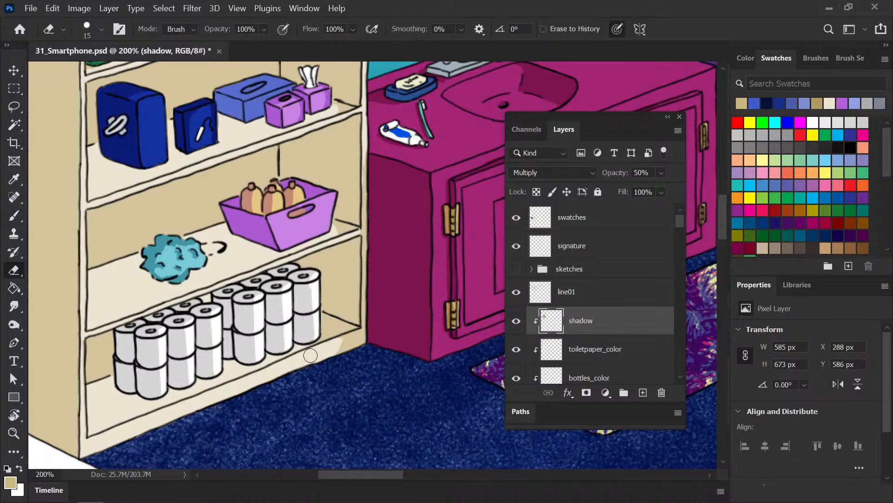
key(b)
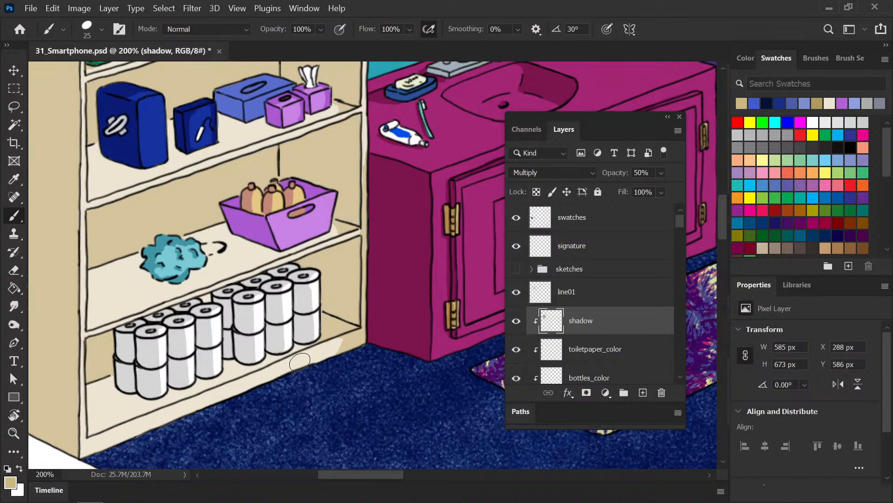
Step: Paint a tan shadow on the shelf floor from the left wall to the teal loofah and trim it with the eraser
mouse_move(100, 277)
mouse_down()
mouse_move(123, 256)
mouse_move(169, 274)
mouse_move(152, 283)
mouse_move(136, 268)
mouse_move(142, 275)
mouse_move(92, 285)
mouse_move(164, 282)
mouse_move(181, 278)
mouse_move(196, 253)
mouse_move(149, 281)
mouse_move(90, 289)
mouse_move(133, 276)
mouse_move(135, 296)
mouse_move(145, 270)
mouse_up()
key(e)
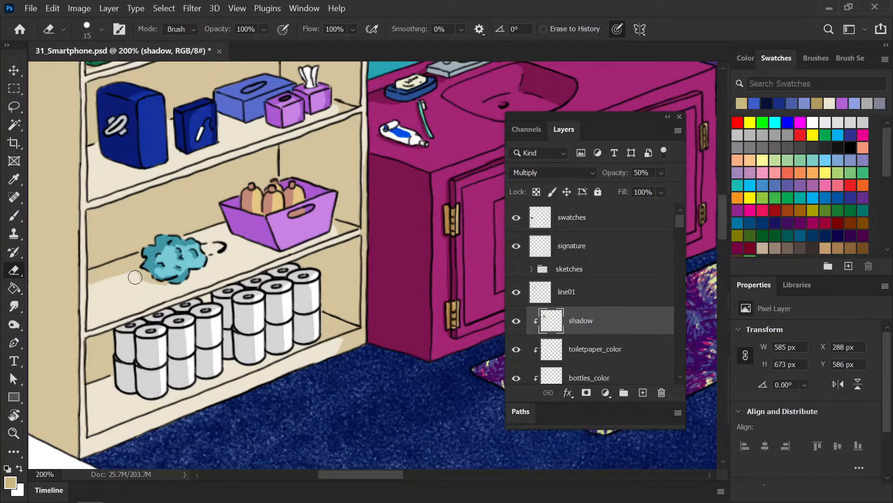
key(b)
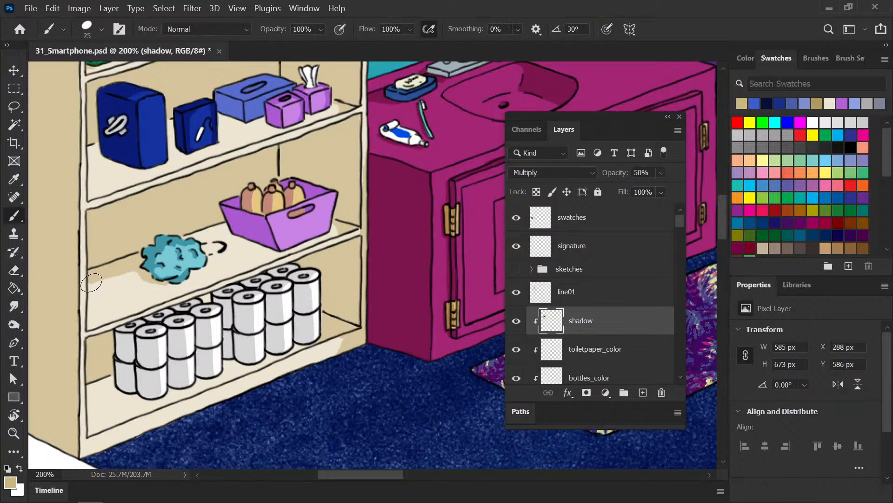
Step: Add tan shadows on the floor between the teal loofah and the purple basket, along the basket's base and under the loofah
mouse_move(184, 237)
mouse_down()
mouse_move(224, 225)
mouse_move(229, 234)
mouse_move(195, 237)
mouse_move(218, 232)
mouse_move(202, 239)
mouse_move(261, 246)
mouse_up()
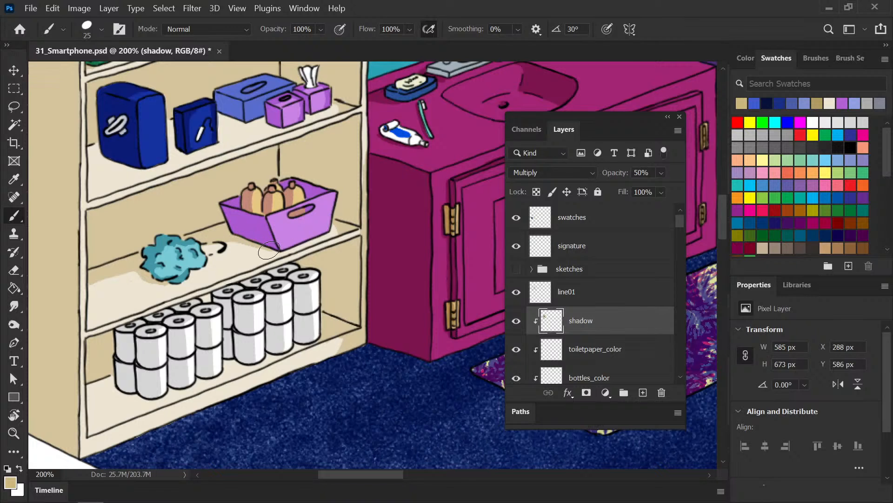
mouse_move(269, 251)
mouse_down()
mouse_move(279, 251)
mouse_move(237, 241)
mouse_up()
drag(195, 270, 196, 272)
key(ctrl+minus)
key(ctrl+minus)
key(ctrl+plus)
key(ctrl+plus)
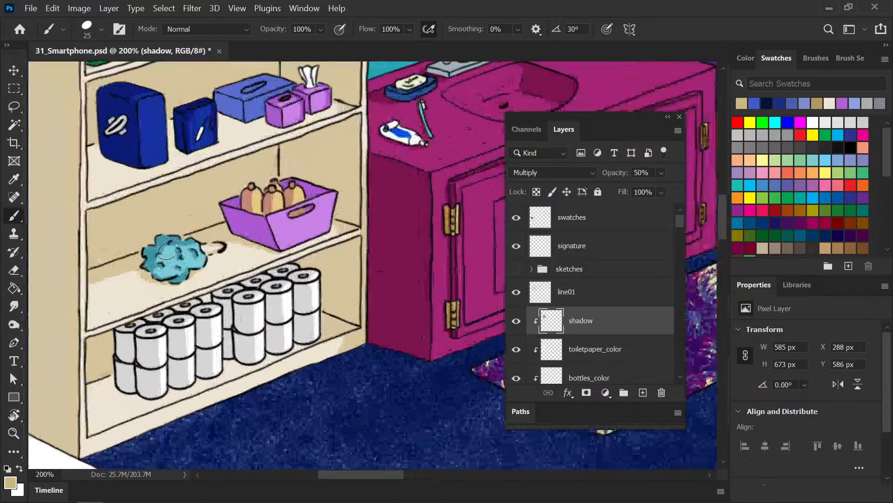
Step: Clean up the tan shadow right of the small dark blue box and paint shadow in the gap on its left
scroll(170, 252, up, 3)
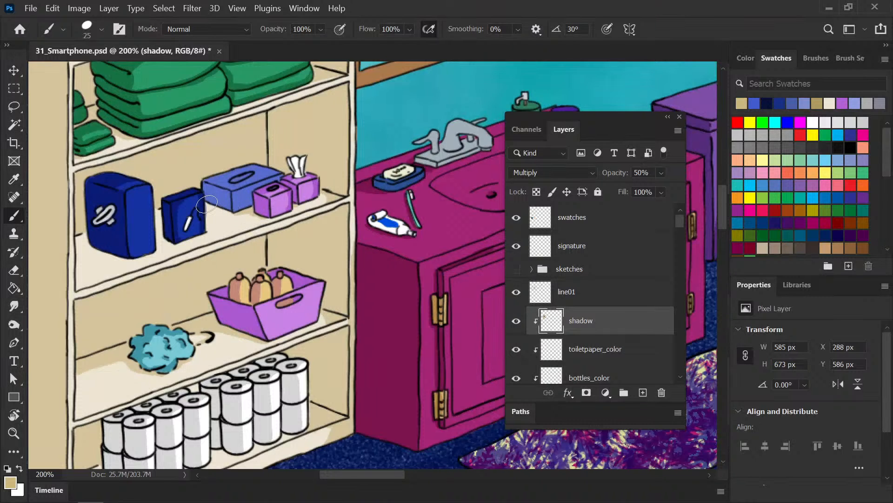
key(e)
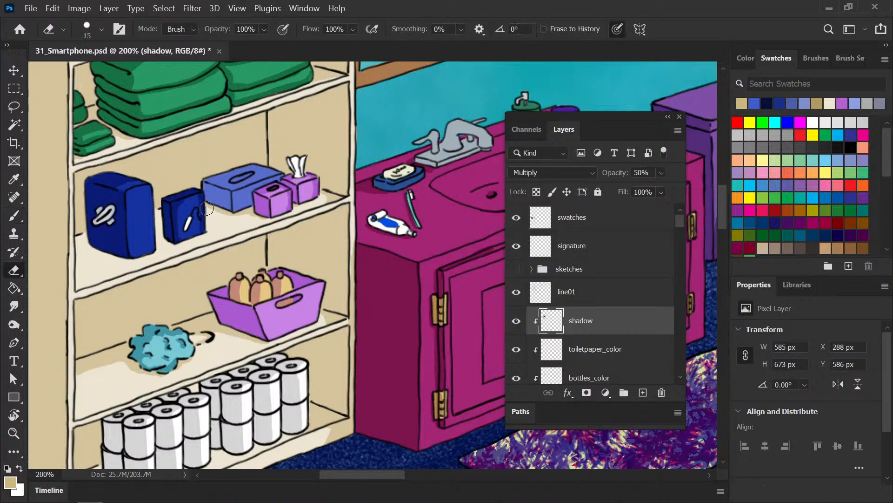
drag(208, 210, 208, 234)
key(b)
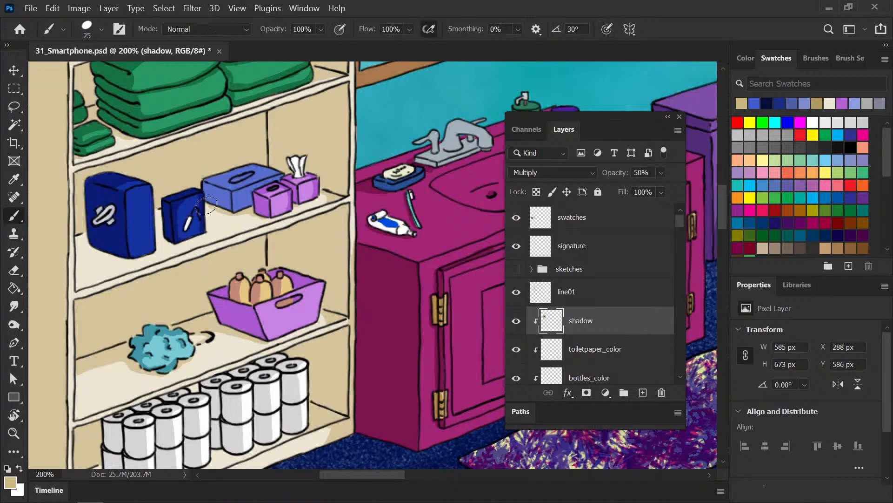
drag(159, 212, 160, 235)
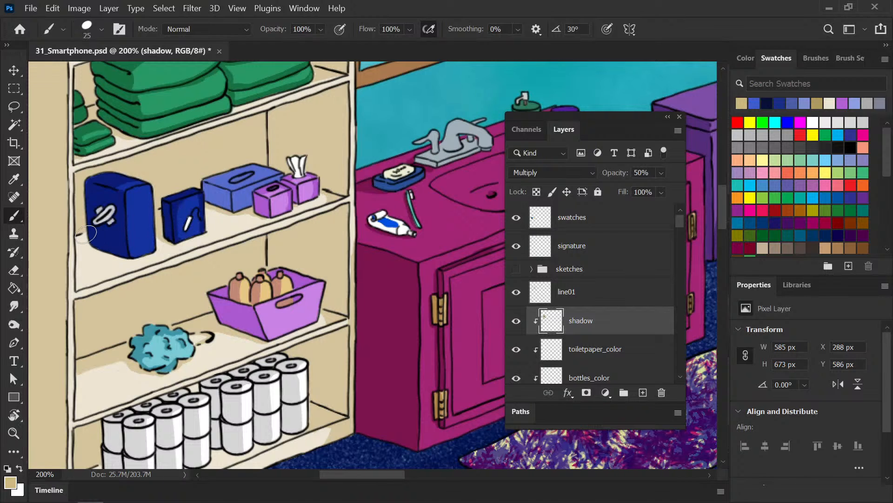
Step: Paint a tan shadow along the base of the large dark blue box and trim its edge with the eraser
mouse_move(91, 240)
mouse_down()
mouse_move(104, 256)
mouse_move(95, 251)
mouse_move(124, 259)
mouse_up()
key(e)
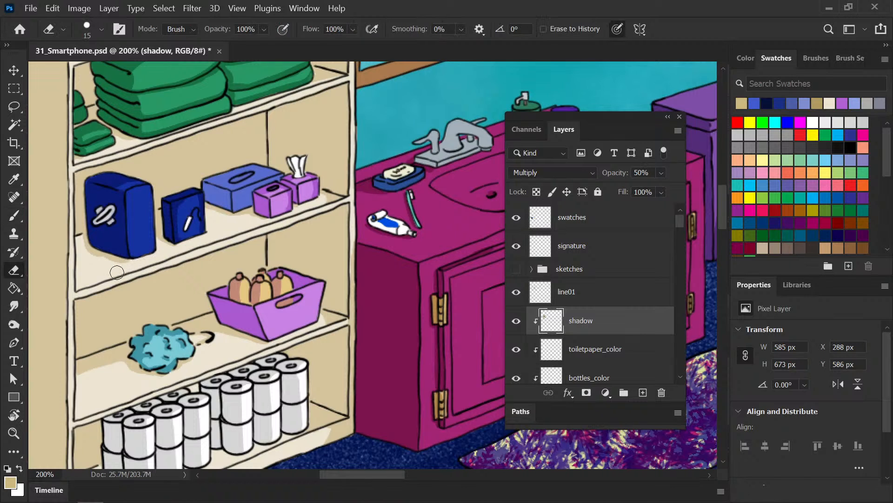
key(b)
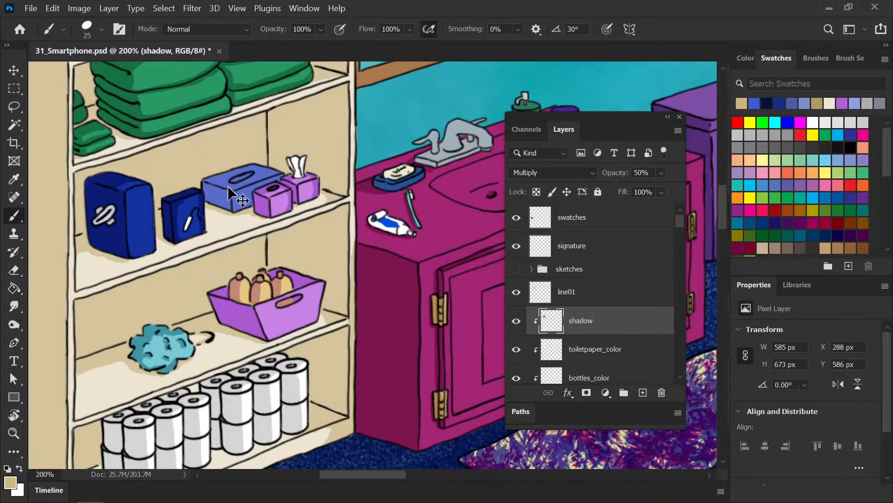
Step: Touch up the tan shadow at the front left corner of the large dark blue box
key(ctrl+minus)
key(ctrl+minus)
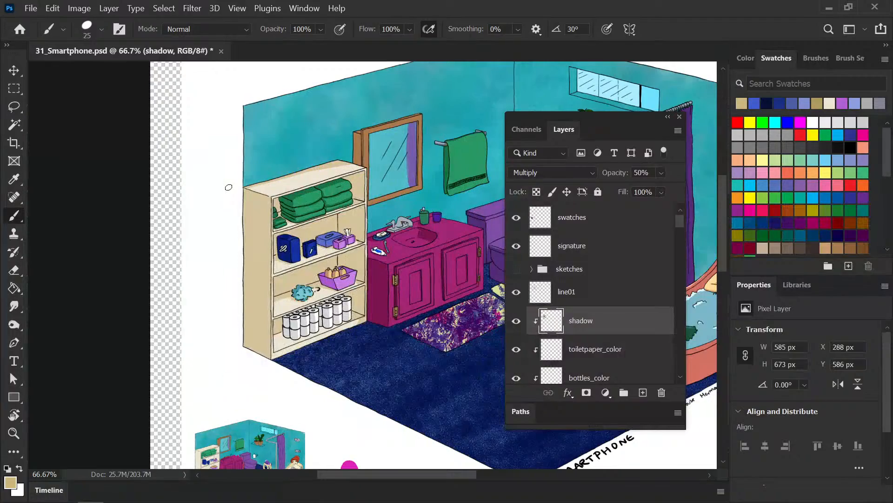
key(ctrl+plus)
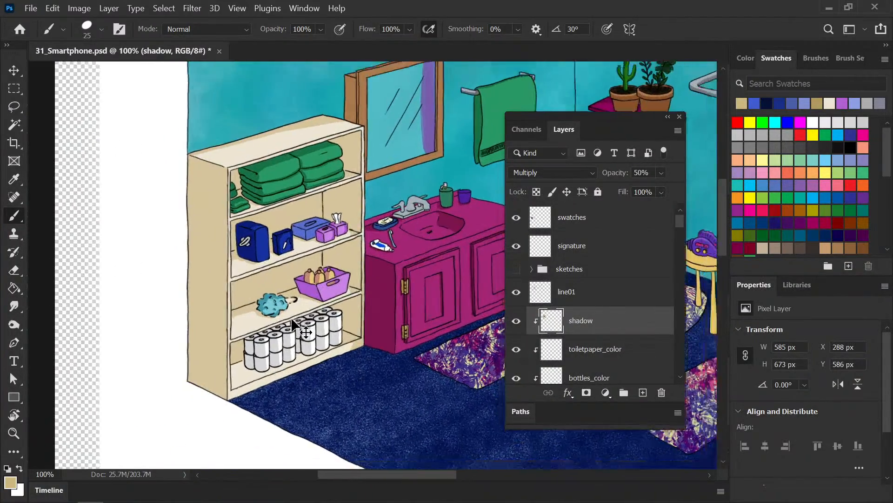
key(ctrl+minus)
key(ctrl+minus)
drag(334, 303, 265, 279)
key(ctrl+plus)
key(ctrl+plus)
key(ctrl+plus)
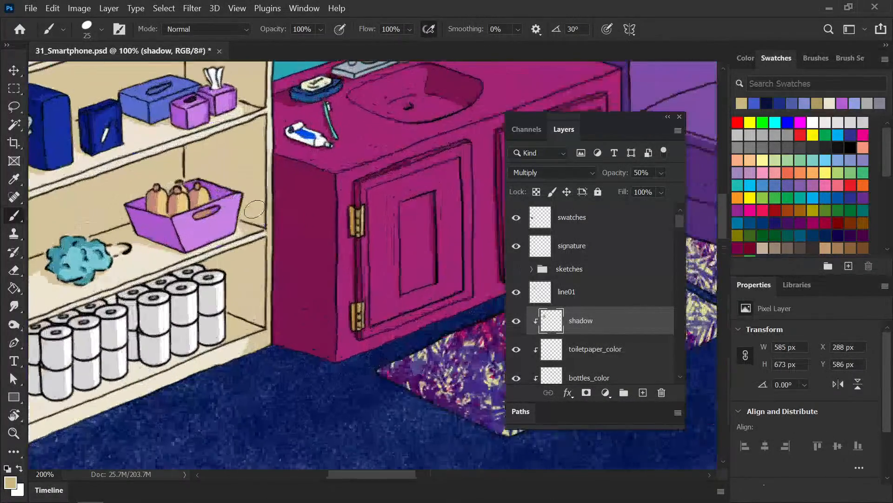
mouse_move(147, 134)
mouse_down()
mouse_move(248, 204)
mouse_move(267, 192)
mouse_move(224, 194)
mouse_move(237, 192)
mouse_up()
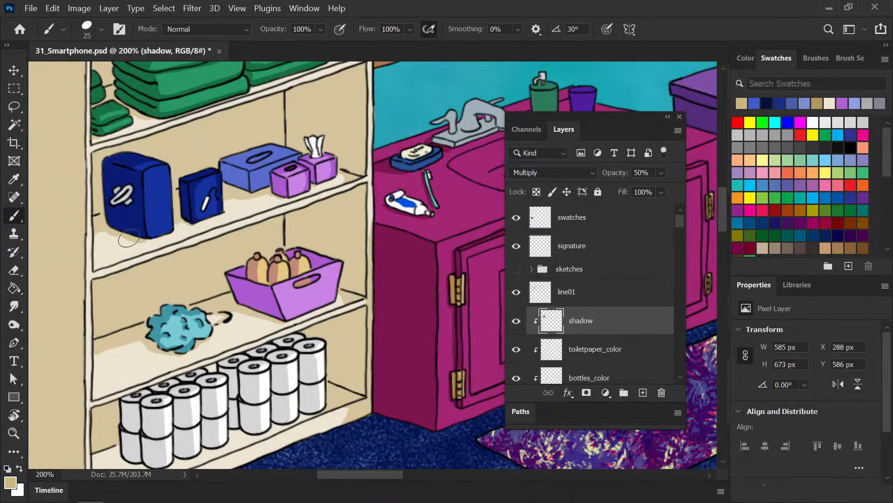
mouse_move(128, 239)
mouse_down()
mouse_move(94, 239)
mouse_move(116, 233)
mouse_up()
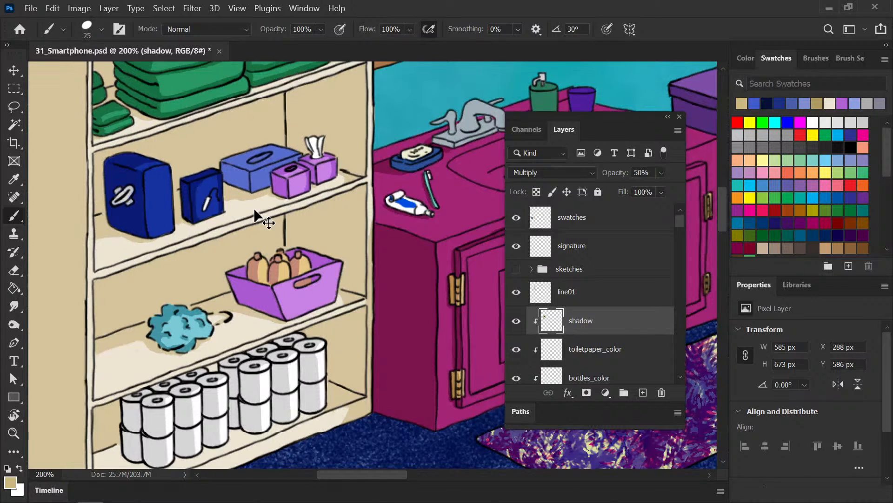
Step: Check the shelf shadows within the whole bathroom scene and save the document
key(ctrl+minus)
key(ctrl+minus)
drag(367, 242, 203, 226)
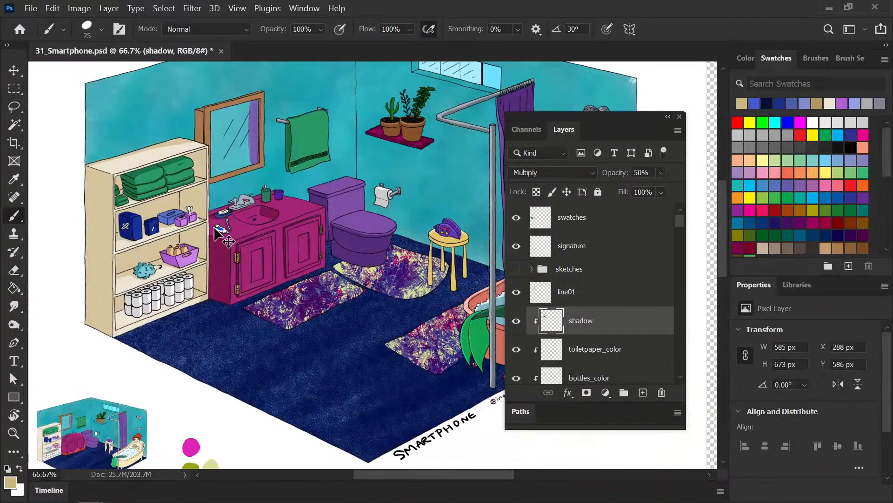
key(ctrl+minus)
drag(315, 253, 256, 227)
key(ctrl+s)
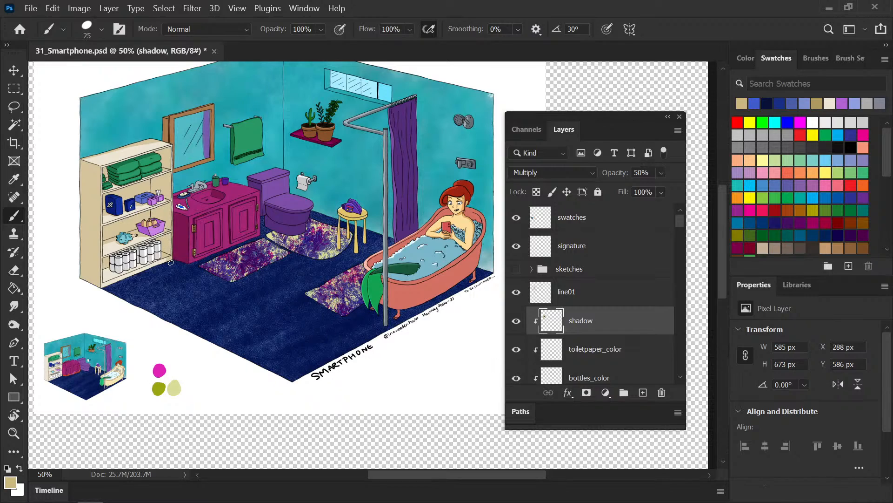
Step: Retouch the shelf's shadows with the eraser and brush, and save the document again
key(ctrl+plus)
drag(114, 237, 251, 234)
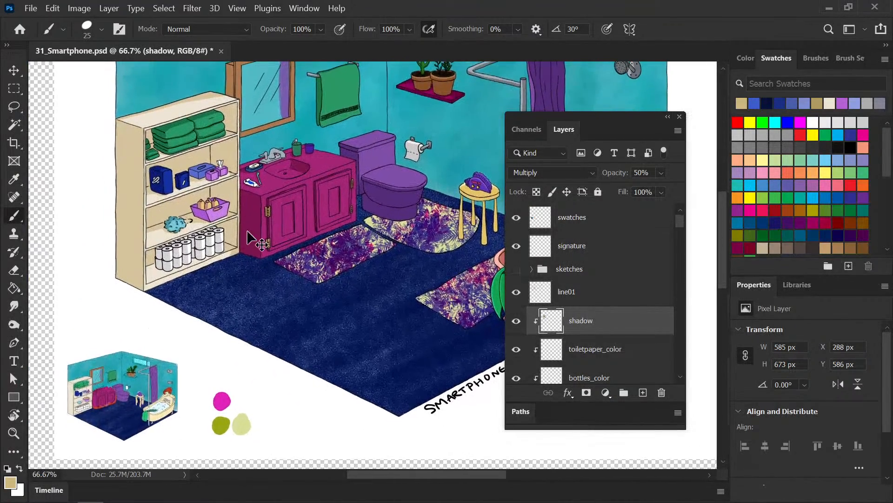
key(ctrl+plus)
key(e)
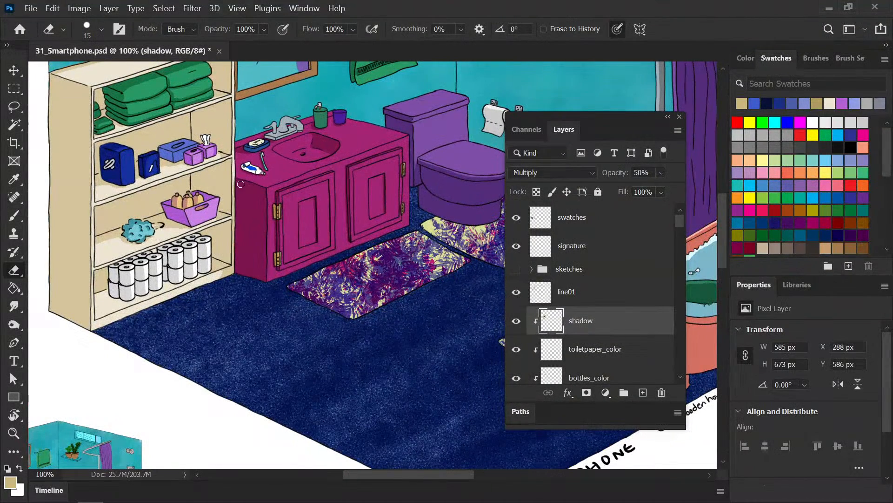
key(b)
key(e)
key(b)
key(ctrl+minus)
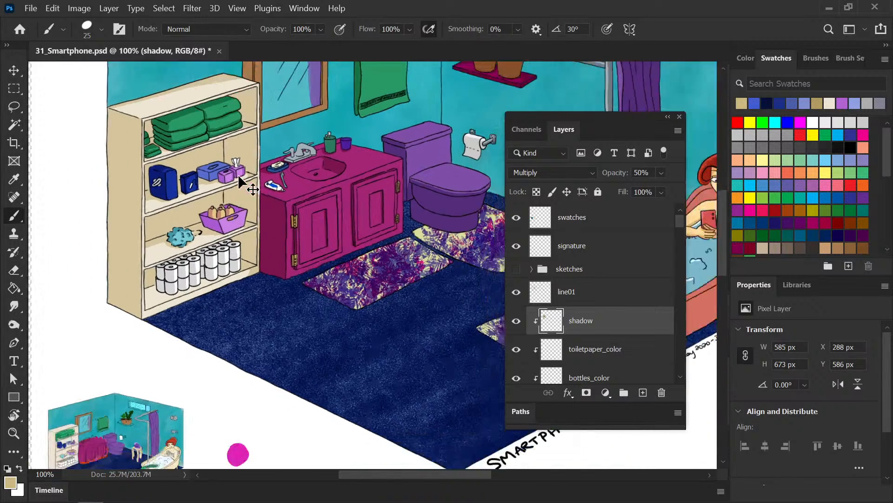
drag(277, 156, 266, 167)
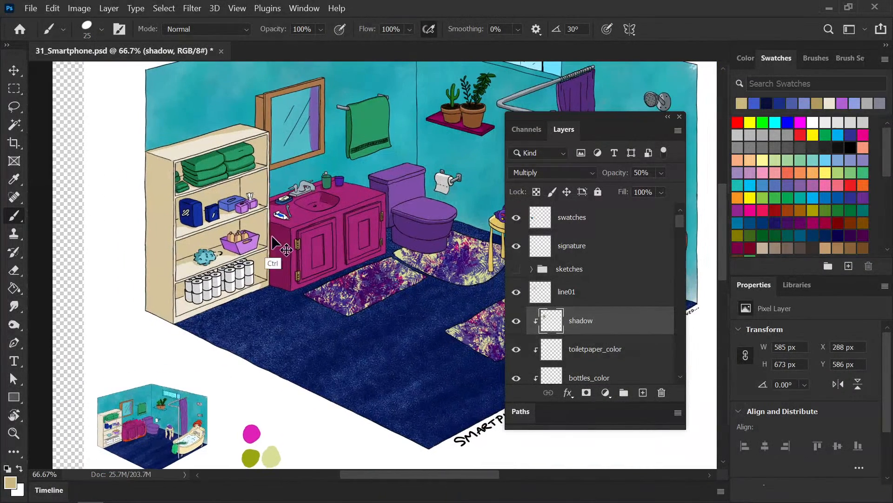
key(ctrl+s)
key(ctrl+minus)
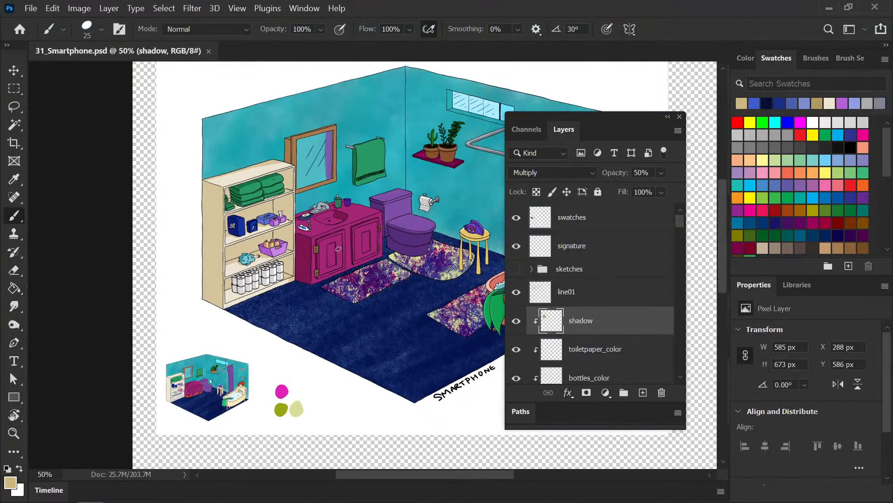
Step: Examine the whole illustration, and look closely at the toilet paper rolls in the shelf's bottom compartment
drag(306, 239, 215, 212)
key(ctrl+minus)
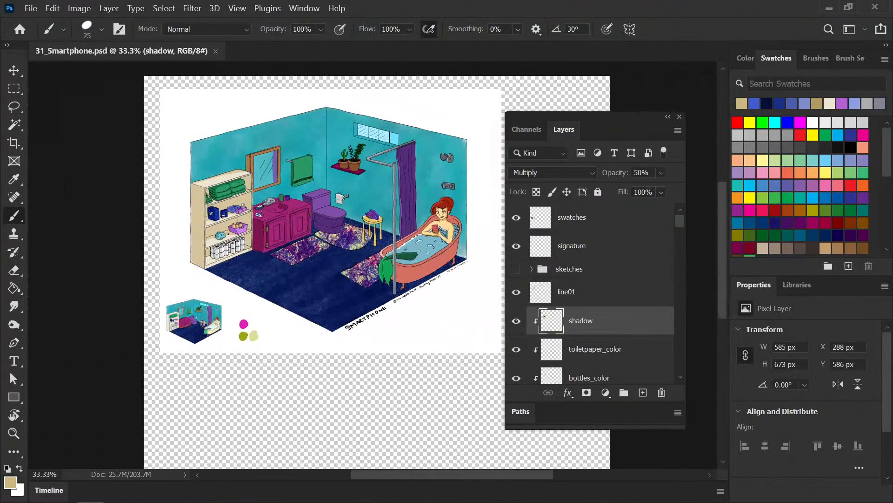
key(ctrl+plus)
key(ctrl+plus)
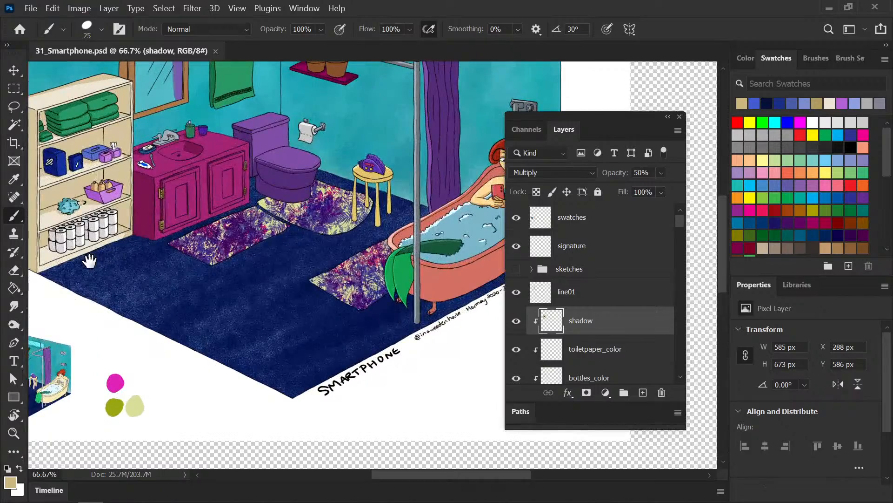
drag(89, 261, 295, 253)
key(ctrl+plus)
mouse_move(175, 251)
mouse_down()
mouse_move(200, 269)
mouse_move(252, 253)
mouse_up()
key(ctrl+plus)
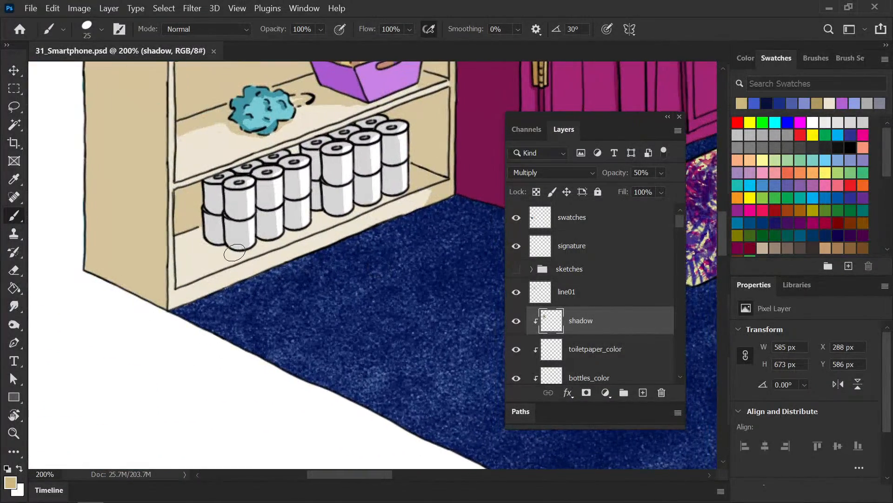
click(235, 252)
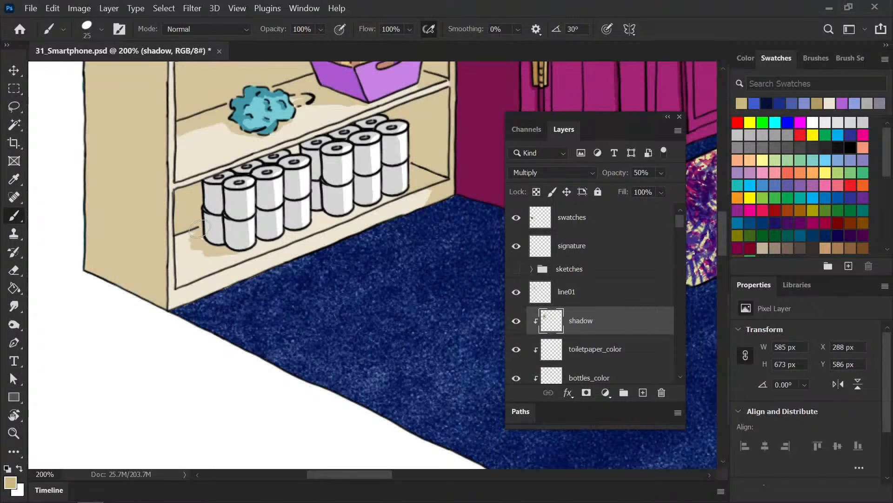
mouse_move(217, 251)
mouse_down()
mouse_move(268, 259)
mouse_move(243, 253)
mouse_up()
key(ctrl+z)
key(ctrl+z)
Step: Shade the floor of the shelf's bottom compartment in tan around the toilet paper rolls and save the document
mouse_move(177, 241)
mouse_down()
mouse_move(182, 248)
mouse_move(221, 253)
mouse_move(295, 238)
mouse_move(212, 253)
mouse_move(235, 255)
mouse_move(208, 252)
mouse_move(243, 251)
mouse_move(357, 196)
mouse_move(312, 222)
mouse_move(329, 218)
mouse_move(315, 213)
mouse_move(329, 217)
mouse_move(404, 195)
mouse_up()
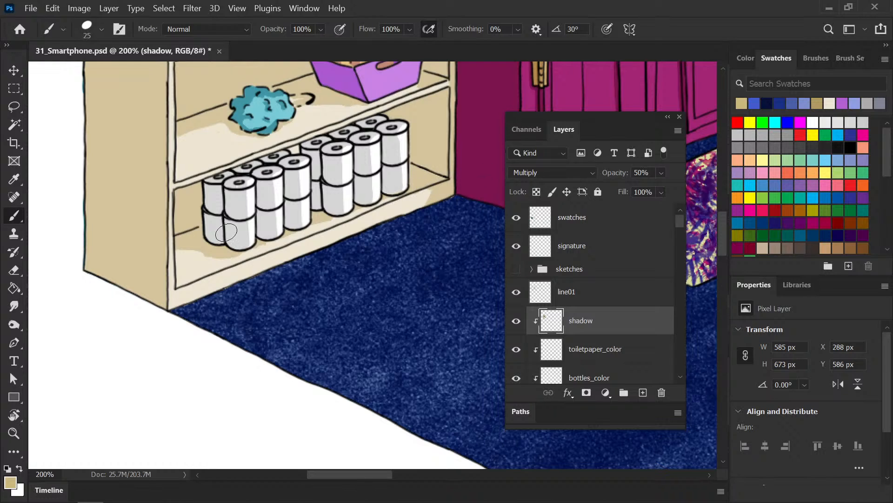
key(ctrl+s)
drag(192, 253, 216, 264)
key(e)
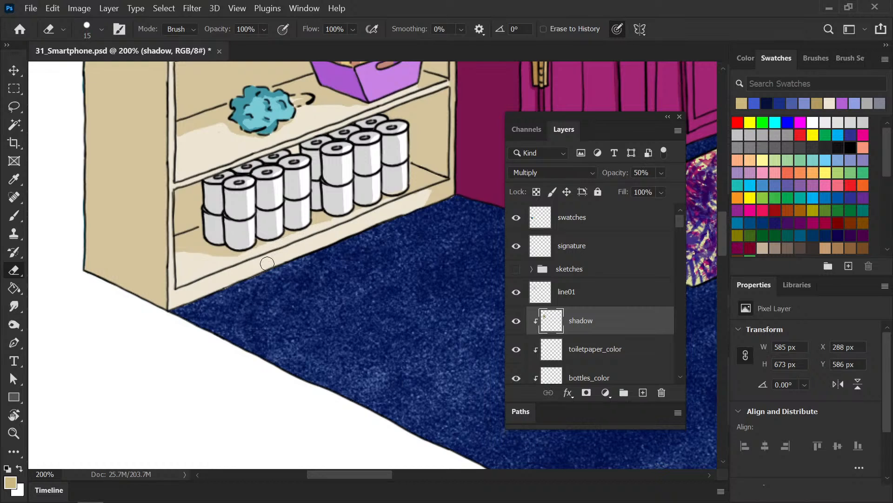
key(b)
drag(255, 244, 251, 246)
Step: Check the toilet paper compartment's shading within the whole scene and again up close
key(e)
key(ctrl+minus)
key(ctrl+minus)
key(ctrl+minus)
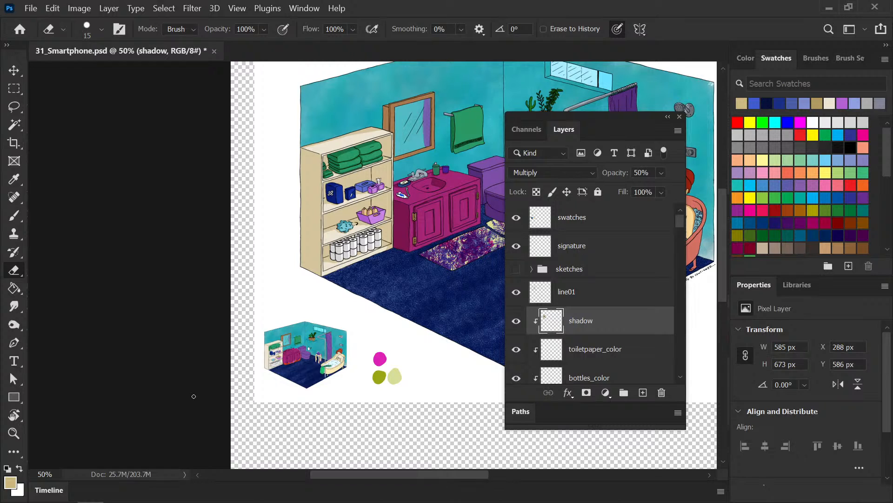
key(b)
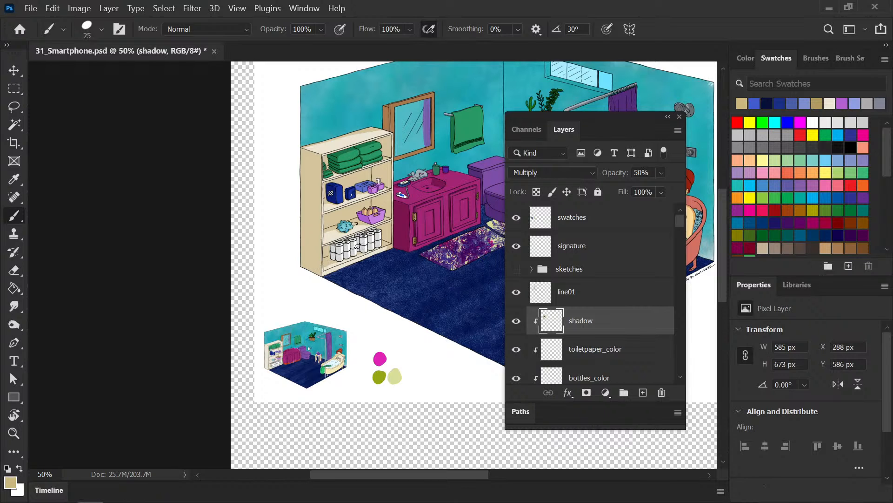
scroll(357, 246, up, 3)
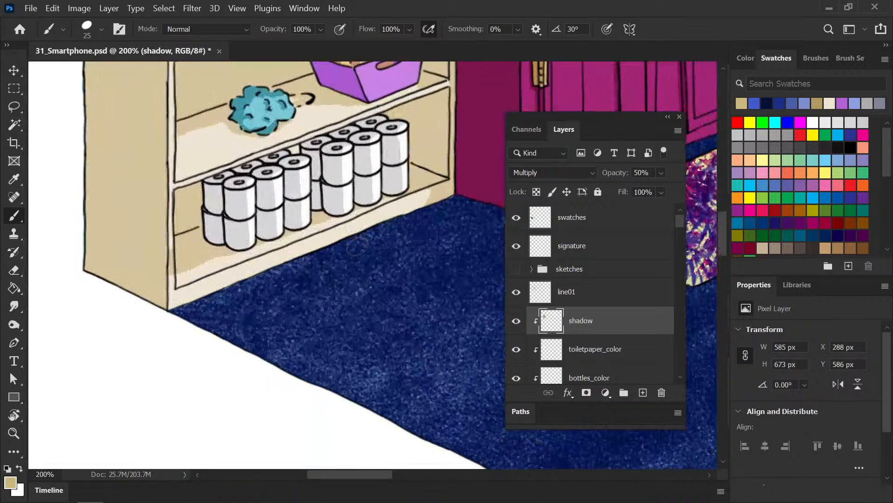
key(e)
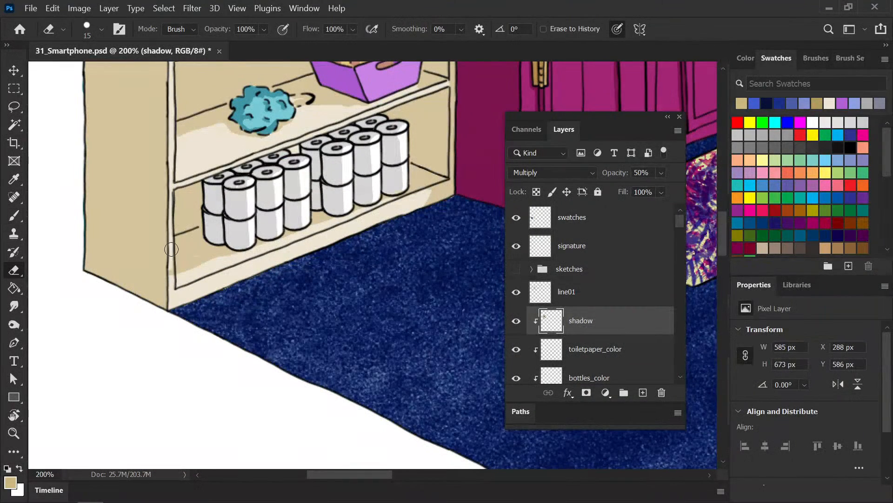
key(b)
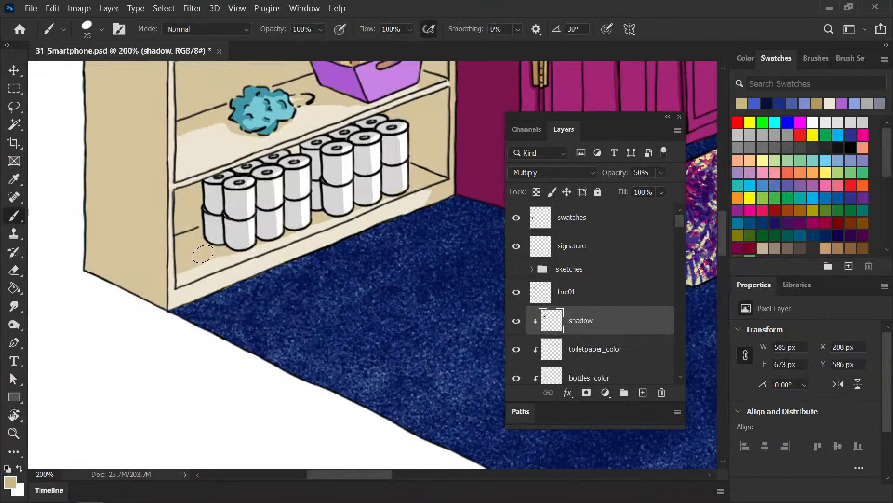
Step: Save the document and look over the whole bathroom illustration
key(ctrl+minus)
key(ctrl+minus)
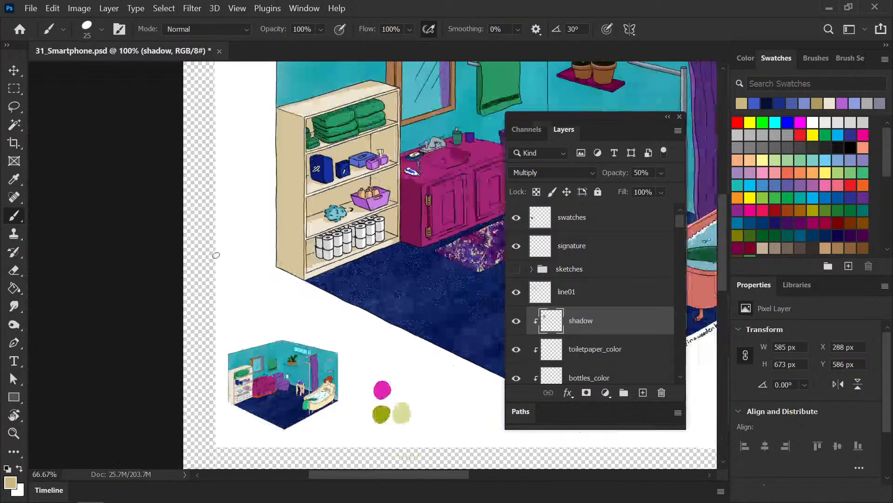
key(ctrl+minus)
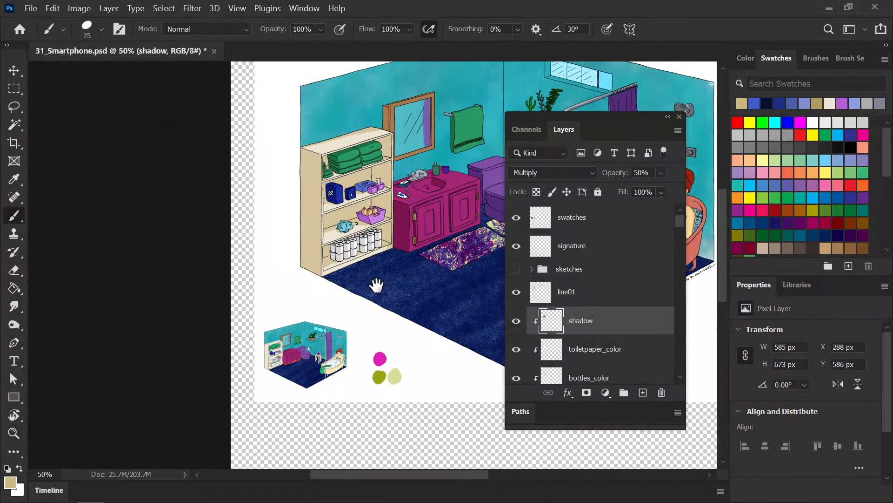
drag(375, 285, 195, 305)
key(ctrl+s)
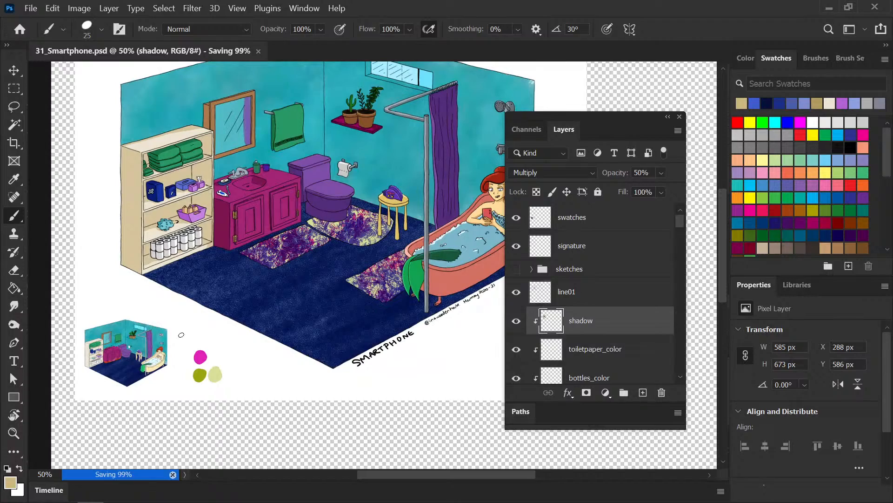
key(ctrl+minus)
key(ctrl+minus)
mouse_move(285, 295)
mouse_down()
mouse_move(223, 291)
mouse_move(238, 269)
mouse_move(251, 272)
mouse_move(240, 284)
mouse_up()
key(ctrl+plus)
key(ctrl+plus)
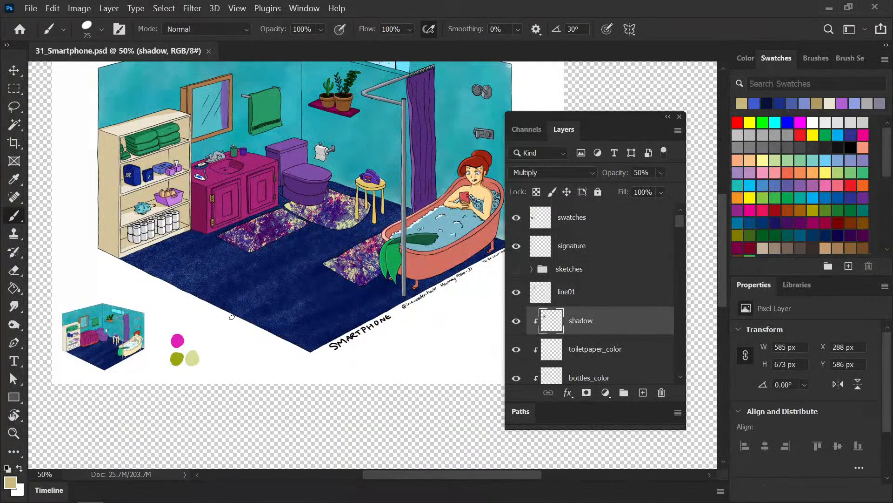
Step: Locate the shadow layer clipped to pots_color and toggle its visibility to inspect the flower pots' shading
drag(681, 223, 679, 249)
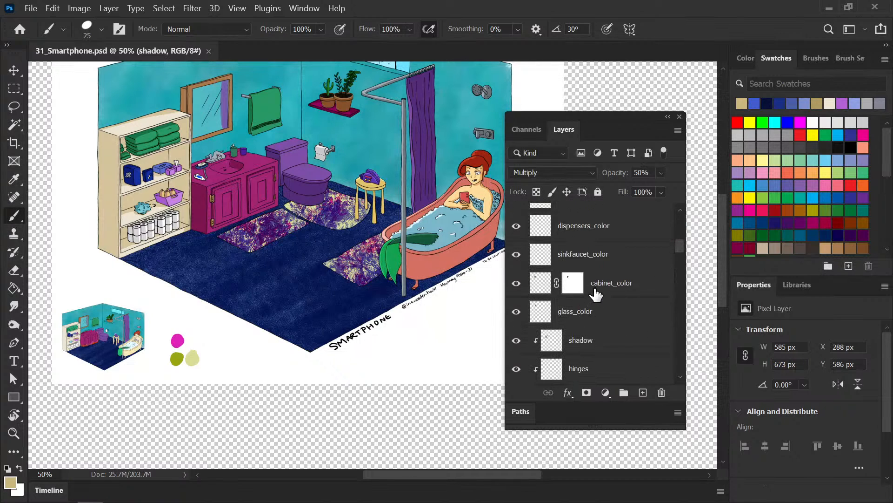
click(539, 287)
click(540, 287)
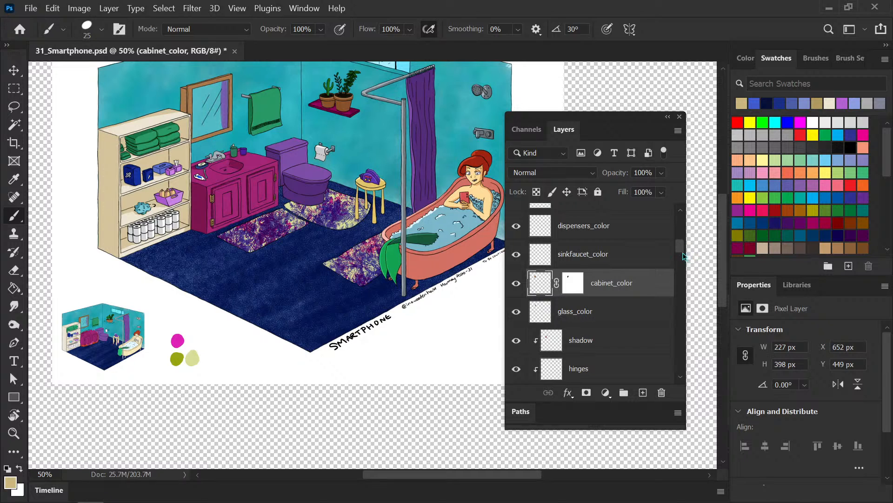
scroll(682, 258, down, 6)
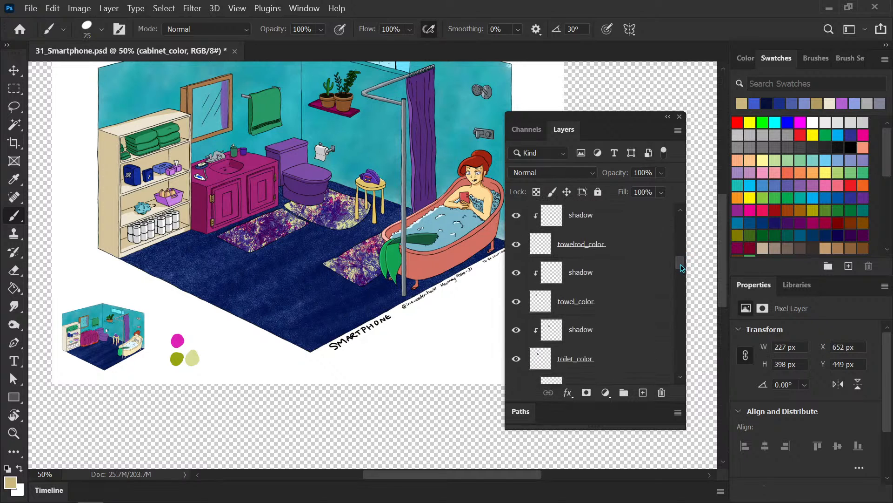
drag(681, 268, 674, 295)
click(600, 263)
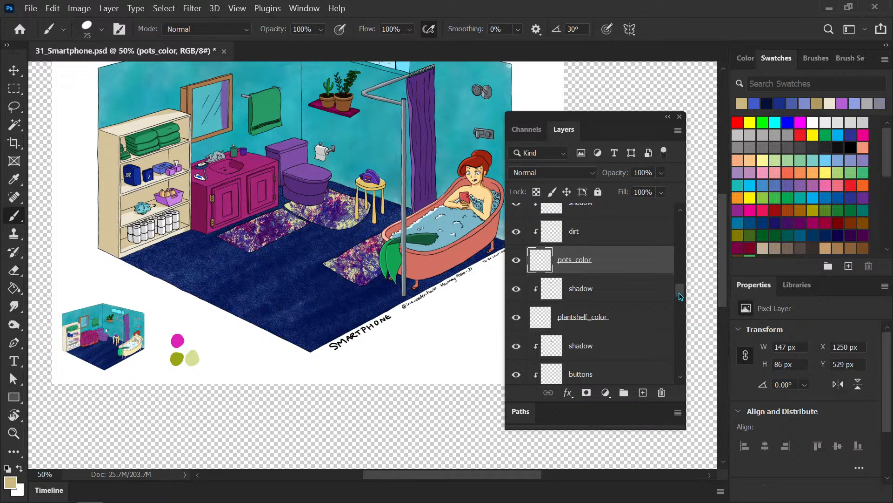
scroll(672, 292, up, 3)
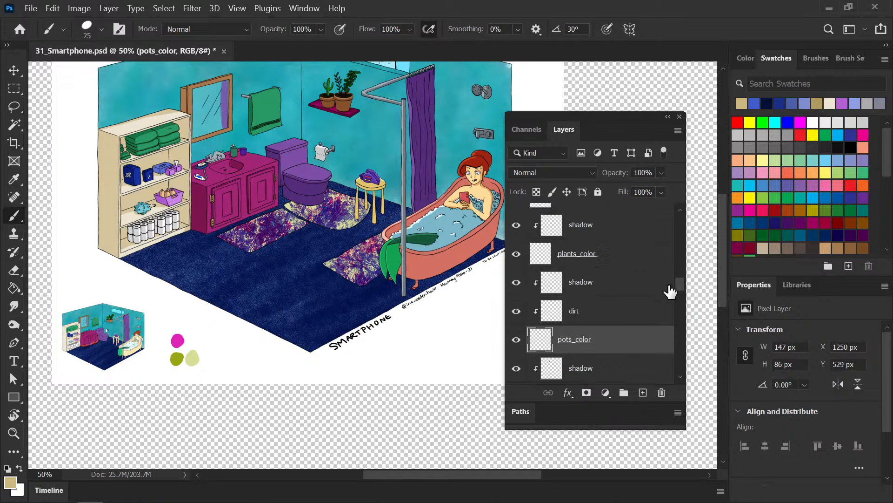
click(517, 282)
click(524, 287)
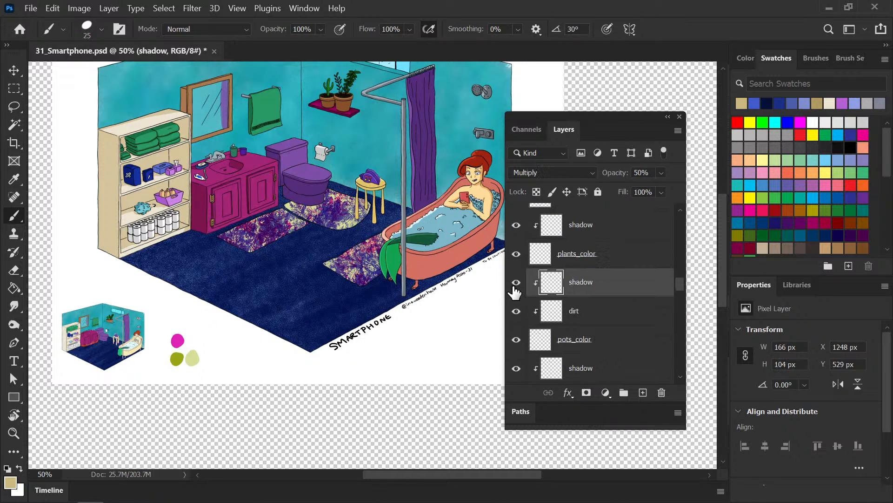
click(517, 285)
click(517, 284)
Step: Temporarily set the pots' shadow layer to Normal at 100% opacity, sample its brown, and undo both layer changes
click(554, 172)
click(544, 159)
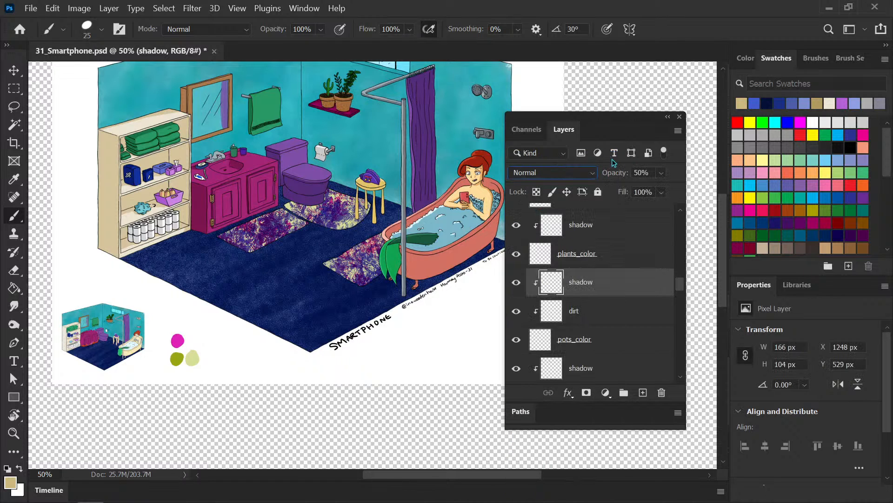
click(661, 172)
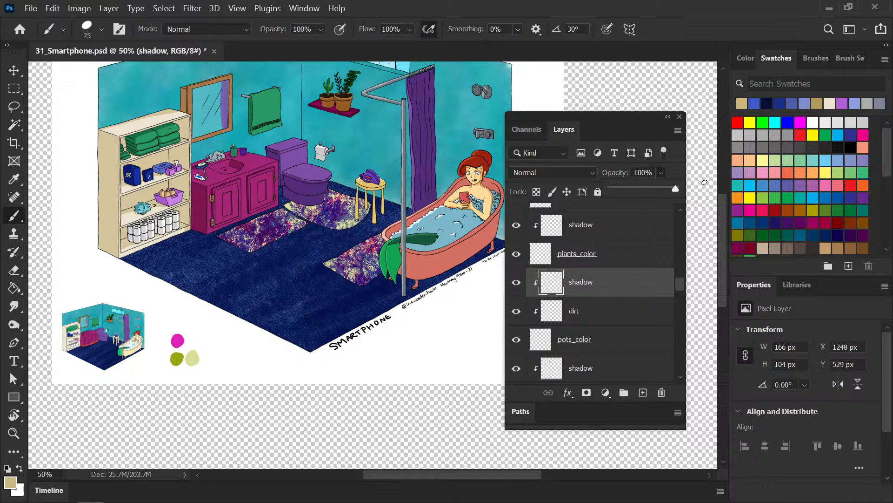
key(i)
click(348, 105)
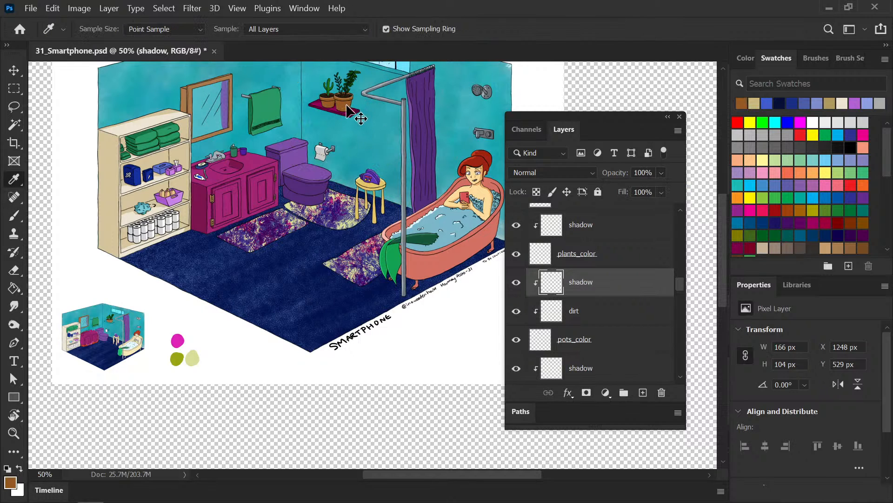
key(ctrl+z)
key(ctrl+z)
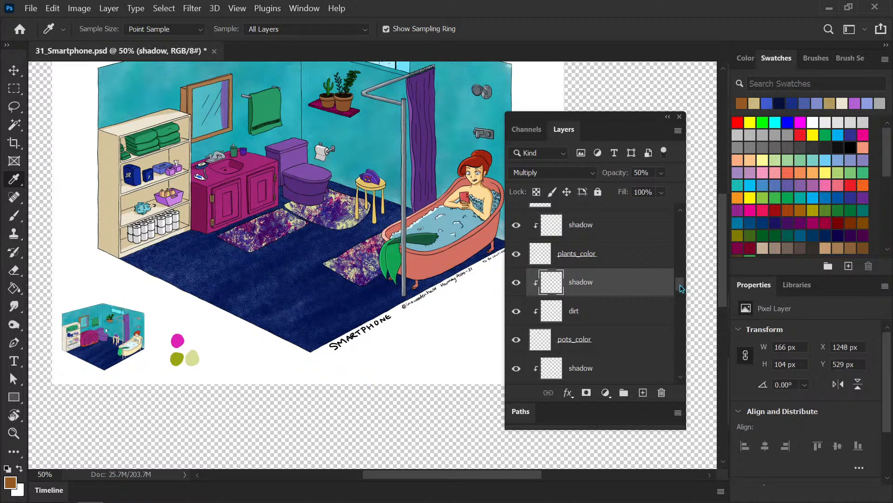
Step: Add a layer named shadow above cabinet_color and clip it to that layer
drag(680, 288, 676, 251)
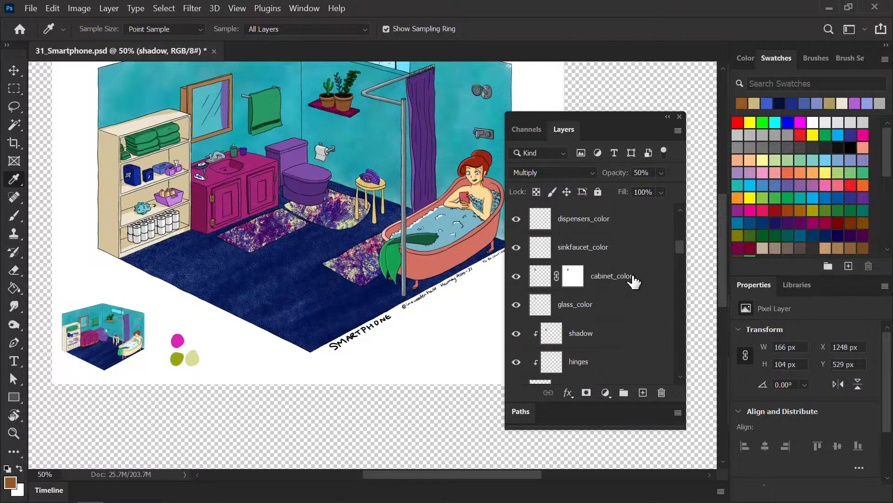
click(630, 280)
click(643, 393)
double_click(571, 276)
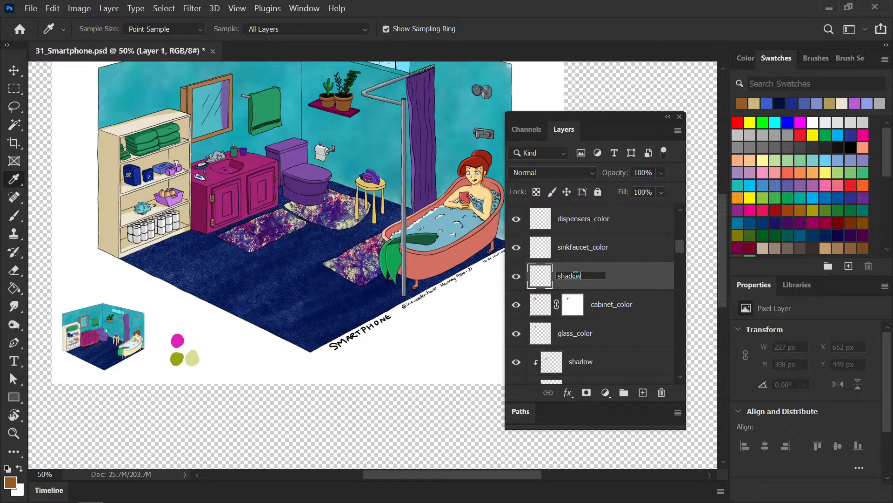
key(Return)
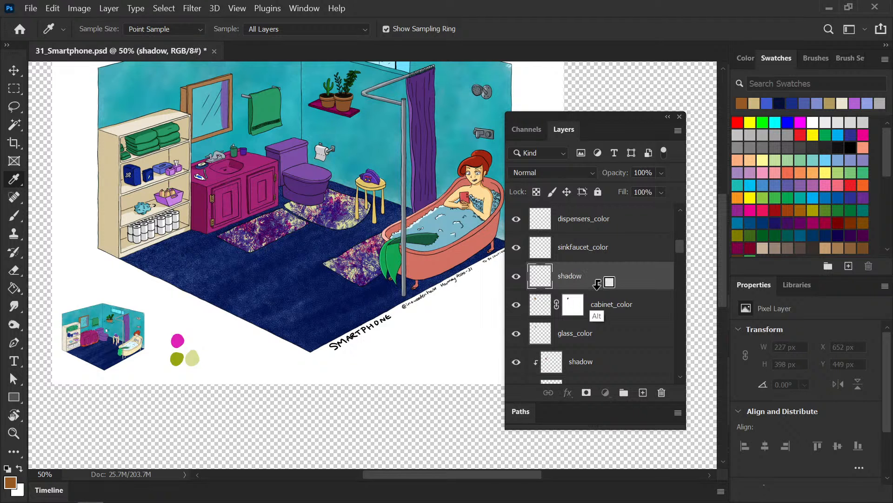
alt+click(596, 286)
Step: Paint the left side panel of the mirror cabinet with the dark brown shadow color
key(b)
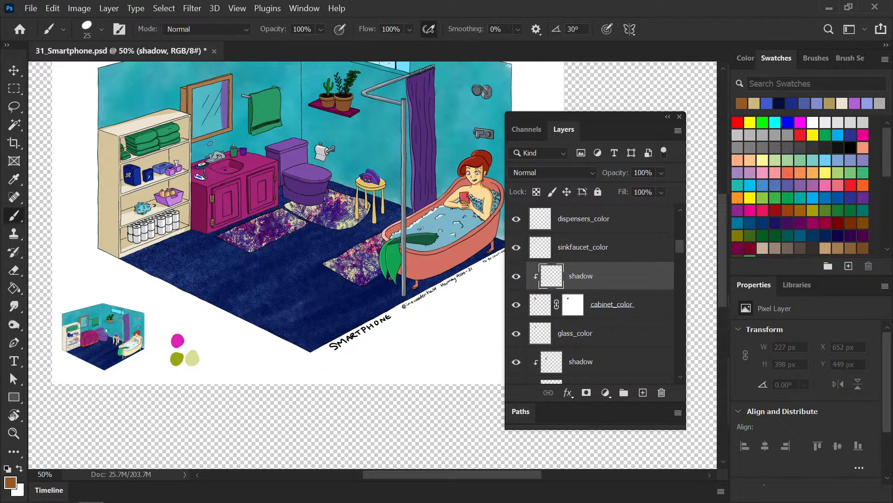
key(ctrl+plus)
key(ctrl+plus)
key(ctrl+minus)
drag(151, 199, 255, 324)
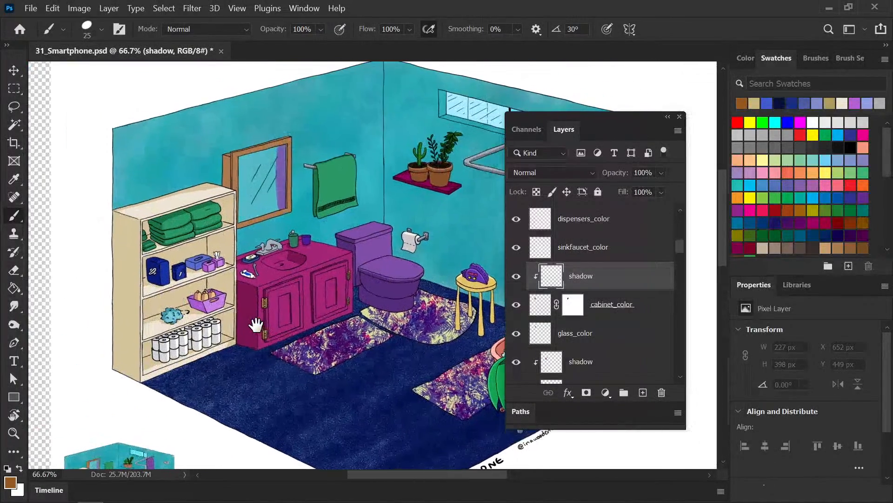
key(ctrl+plus)
mouse_move(223, 195)
mouse_down()
mouse_move(258, 233)
mouse_move(286, 286)
mouse_move(277, 242)
mouse_move(242, 195)
mouse_up()
key(ctrl+plus)
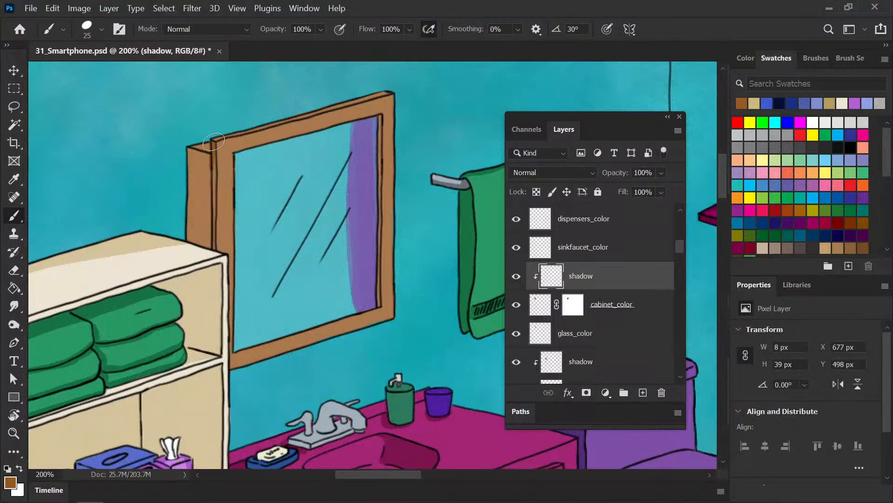
mouse_move(213, 140)
mouse_down()
mouse_move(210, 242)
mouse_move(207, 252)
mouse_move(198, 192)
mouse_move(198, 254)
mouse_move(207, 146)
mouse_move(206, 223)
mouse_up()
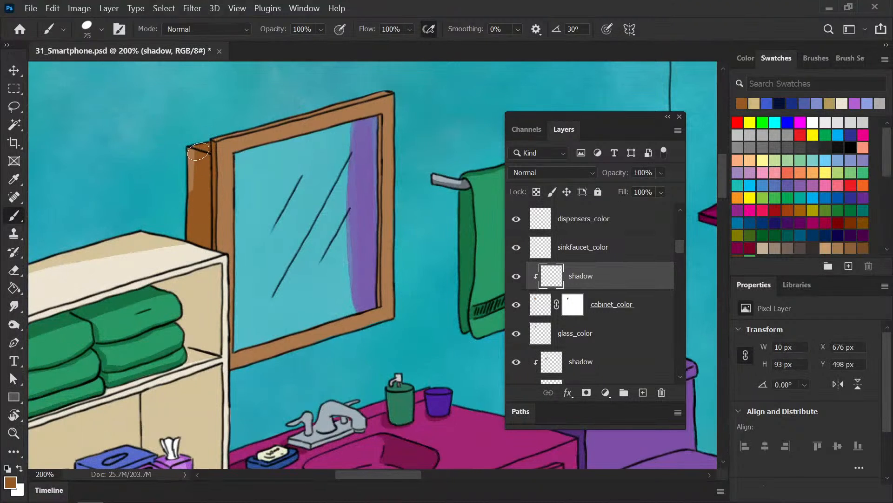
drag(198, 151, 176, 168)
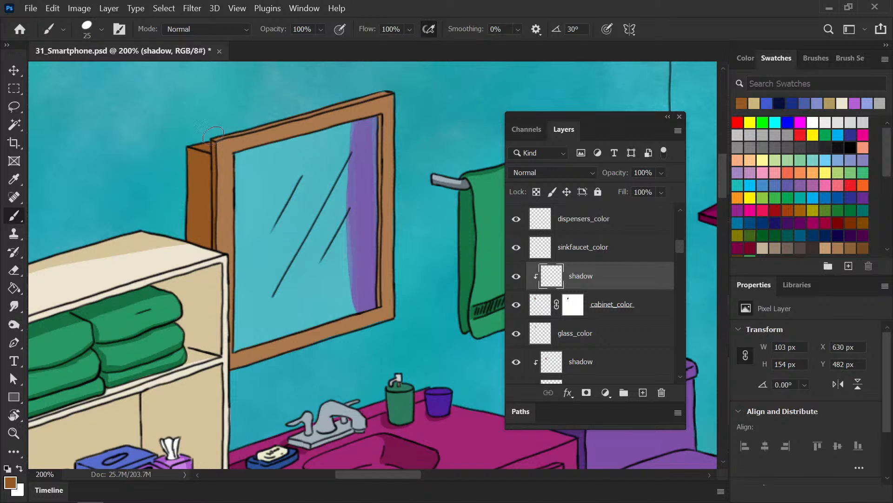
Step: Paint the brown shadow along the inner right edge of the mirror frame and save the document
drag(389, 176, 364, 167)
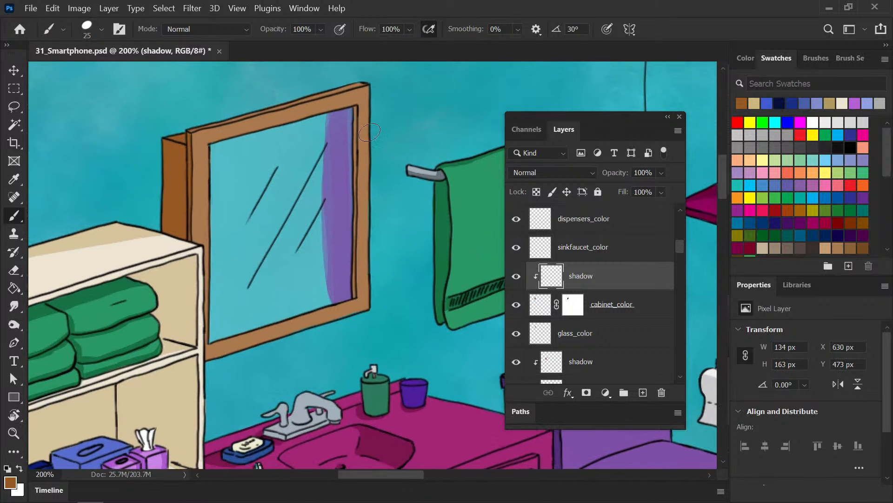
mouse_move(352, 118)
mouse_down()
mouse_move(353, 136)
mouse_move(356, 116)
mouse_up()
mouse_move(352, 193)
mouse_down()
mouse_move(353, 174)
mouse_move(352, 274)
mouse_up()
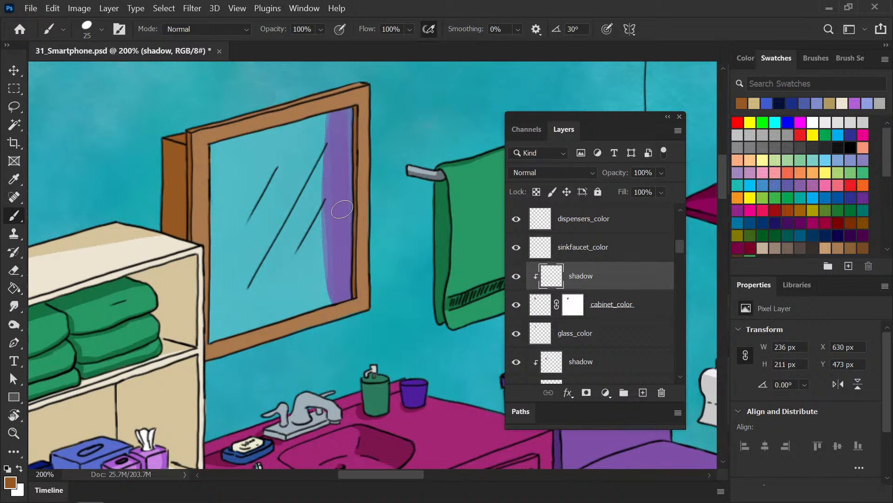
key(ctrl+minus)
key(ctrl+minus)
drag(332, 325, 138, 260)
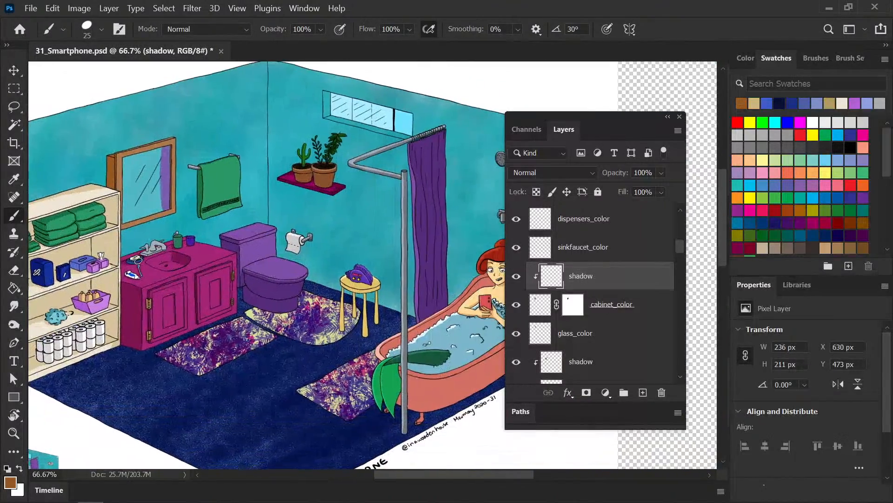
key(ctrl+s)
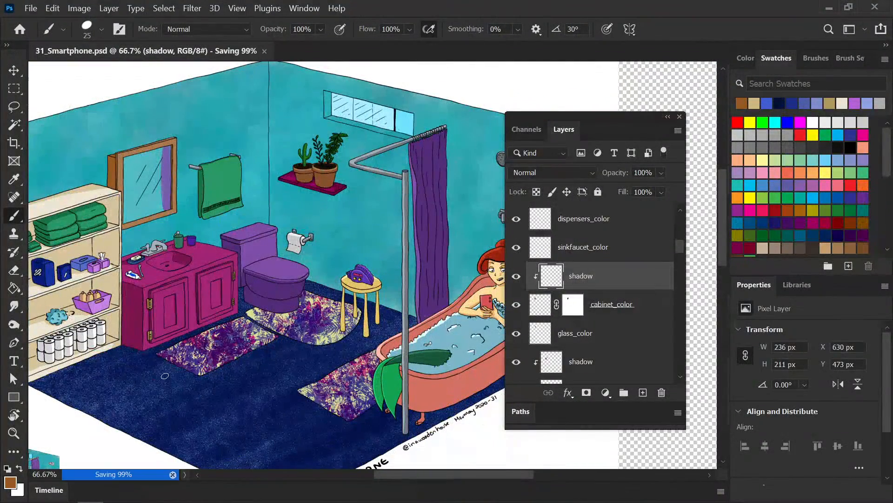
Step: Add a layer named shadow above sinkfaucet_color and clip it to that layer
mouse_move(184, 369)
mouse_down()
mouse_move(229, 344)
mouse_move(243, 316)
mouse_up()
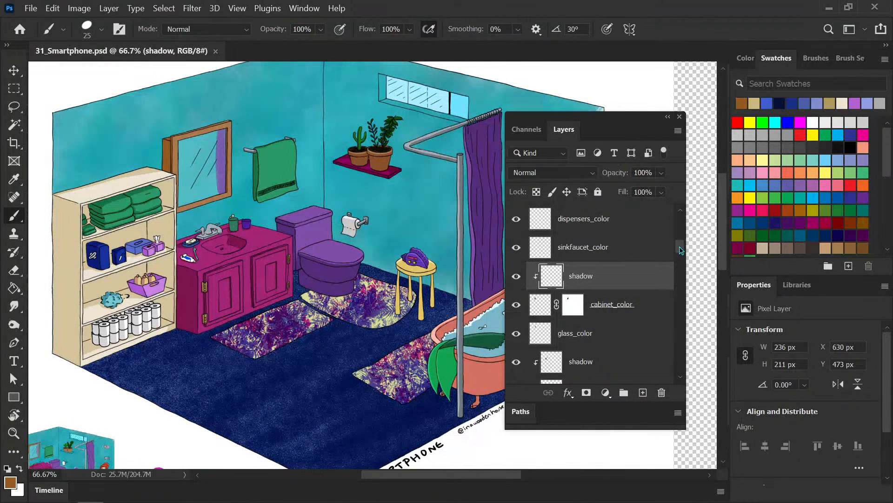
scroll(652, 256, up, 1)
click(643, 255)
click(643, 392)
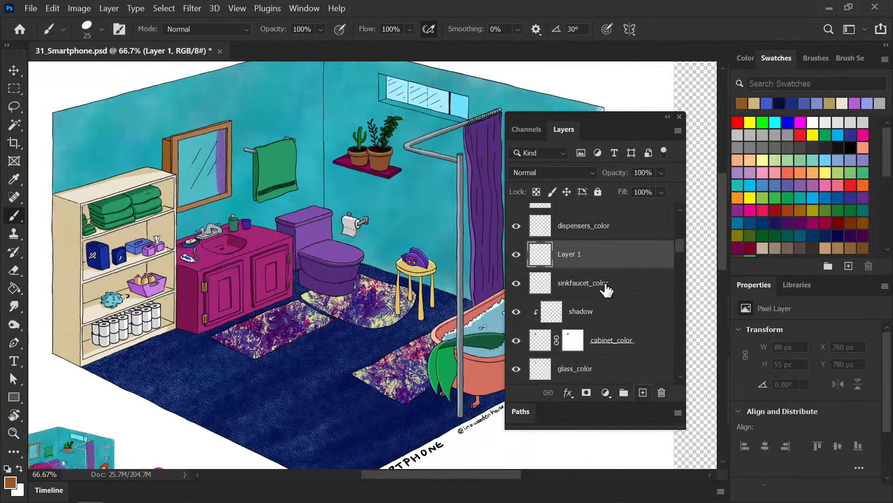
double_click(575, 260)
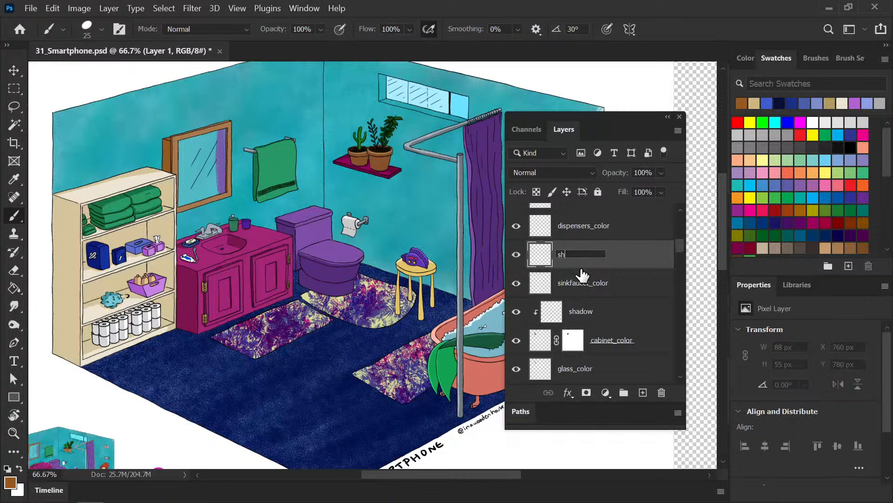
text(shadow)
key(Return)
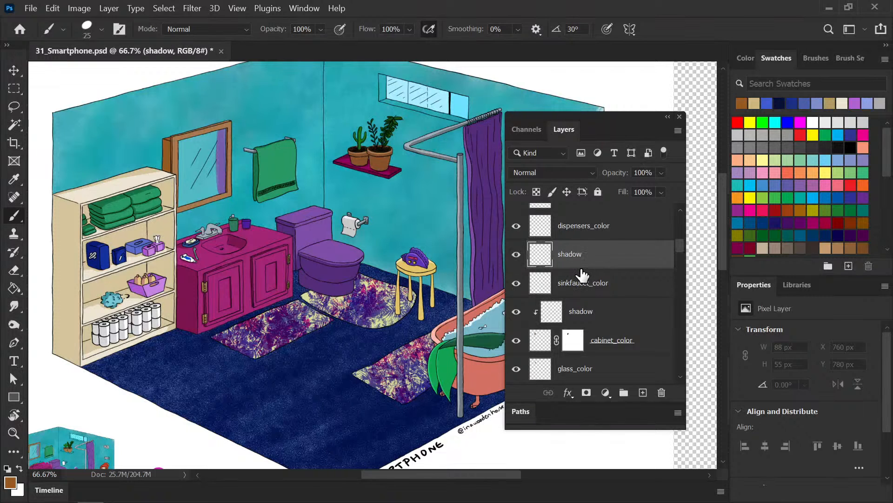
alt+click(584, 268)
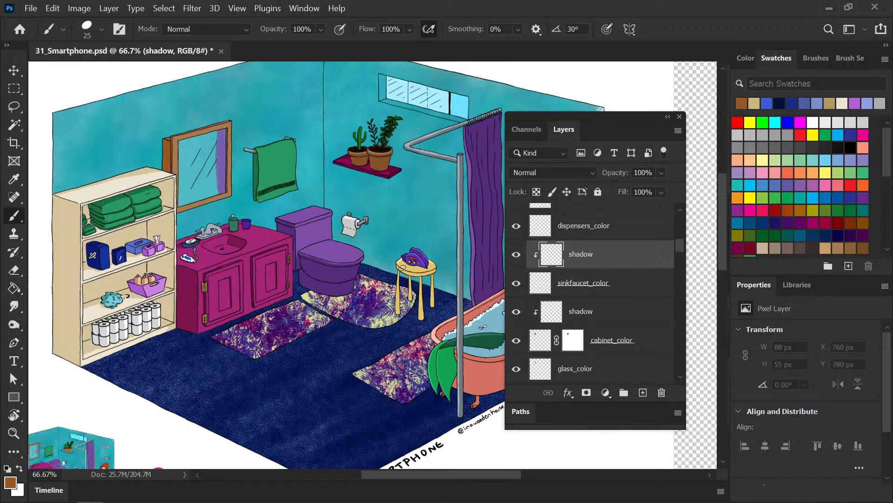
Step: Choose a medium gray as the painting color for the sink faucet's shadow
click(745, 58)
click(757, 149)
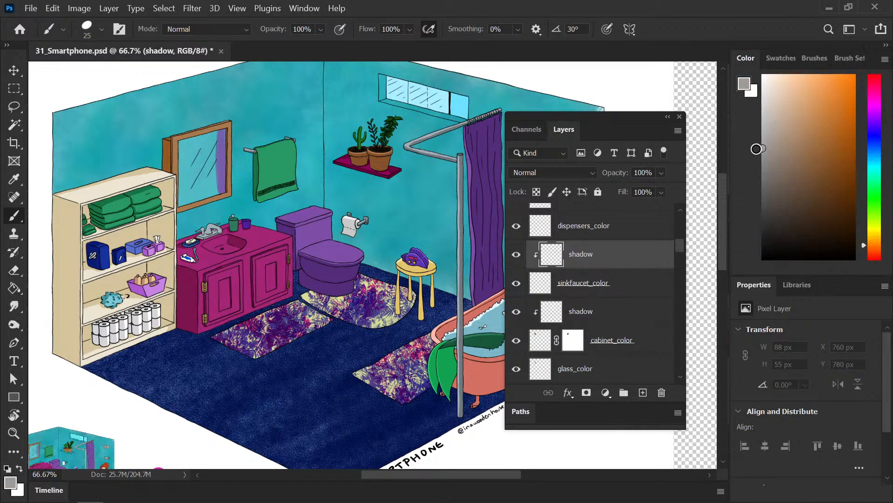
key(ctrl+plus)
key(ctrl+plus)
drag(123, 260, 428, 287)
drag(242, 242, 268, 256)
Step: Set the shadow layer clipped to cabinet_color to Multiply at 50% opacity
click(624, 312)
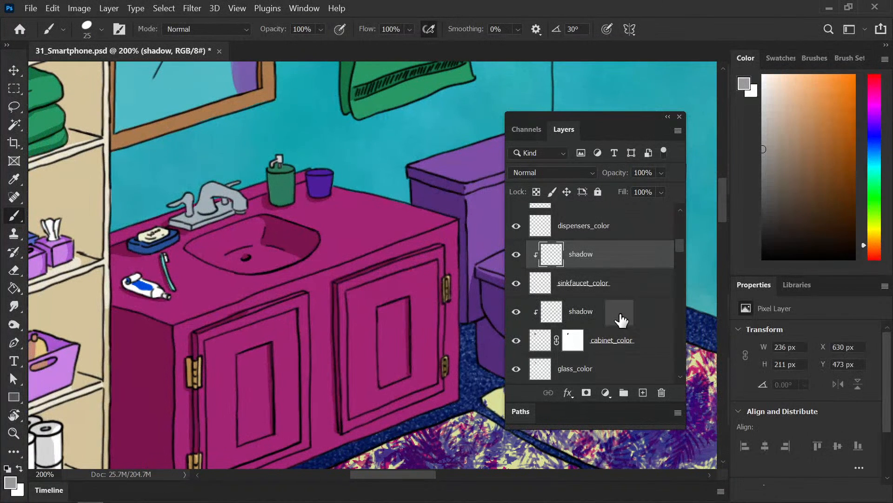
click(570, 173)
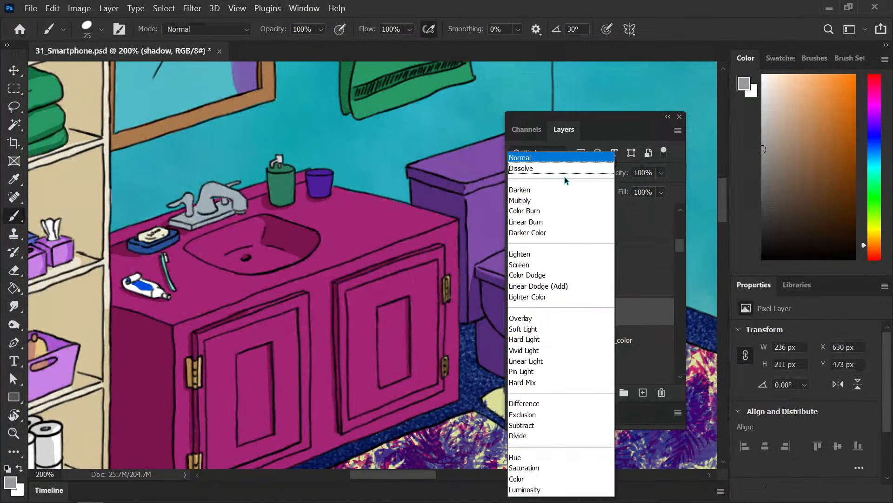
click(556, 200)
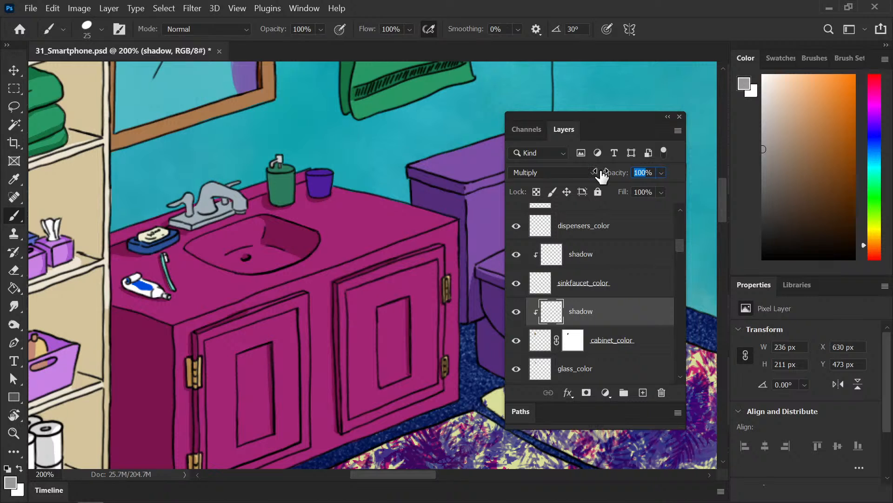
text(50)
drag(250, 195, 264, 342)
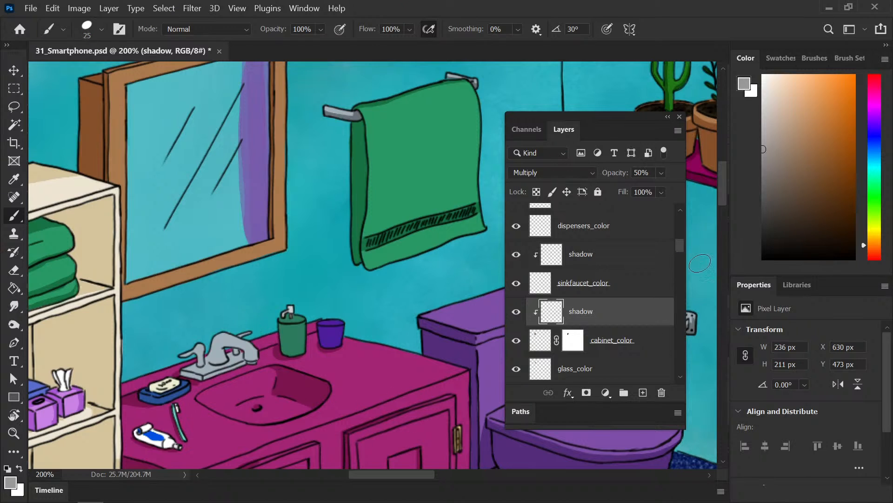
Step: Set the shadow layer clipped to sinkfaucet_color to Multiply at 50% opacity
scroll(682, 244, up, 3)
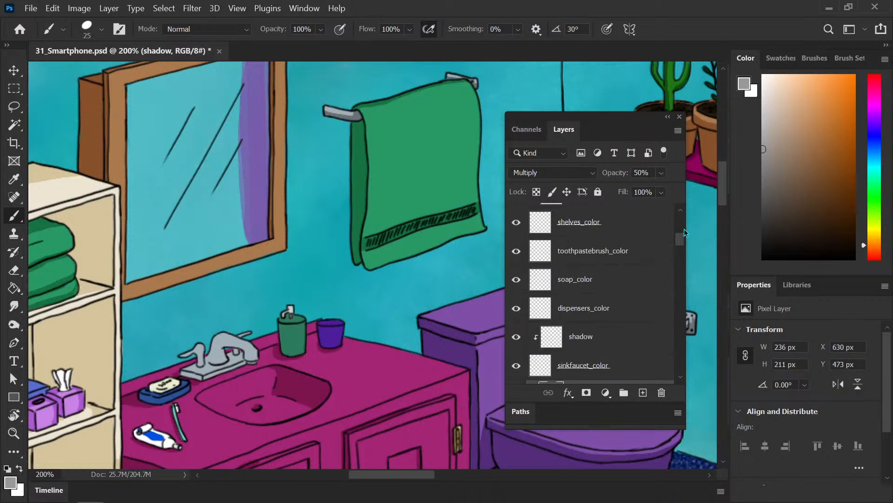
scroll(679, 242, down, 3)
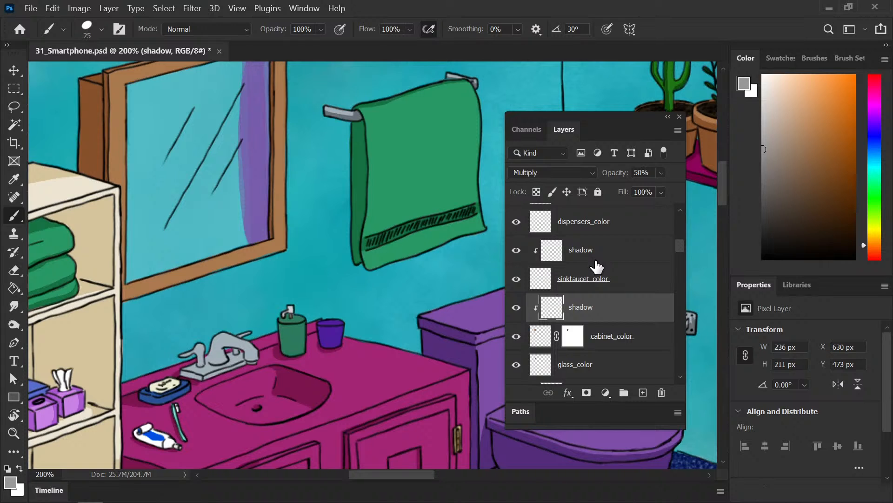
click(597, 261)
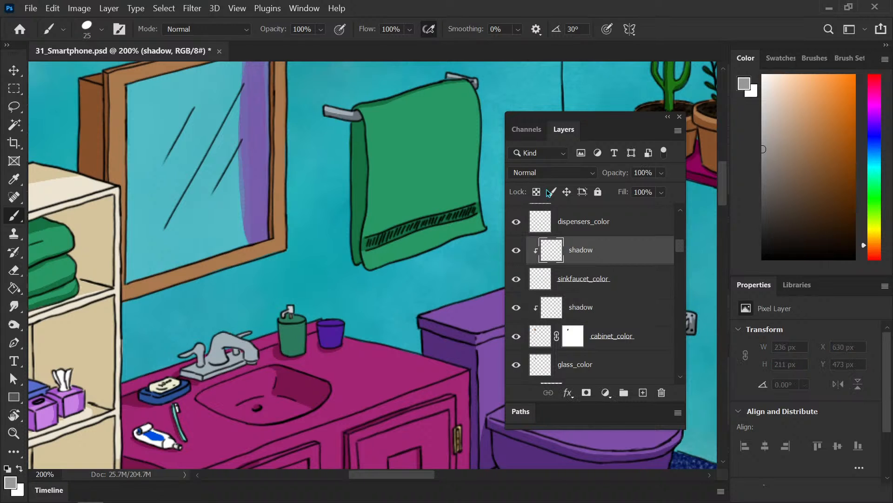
click(552, 172)
click(535, 198)
click(650, 173)
text(50)
Step: Paint gray shadow along the sink faucet's spout, the front of its base and the near handle
click(220, 341)
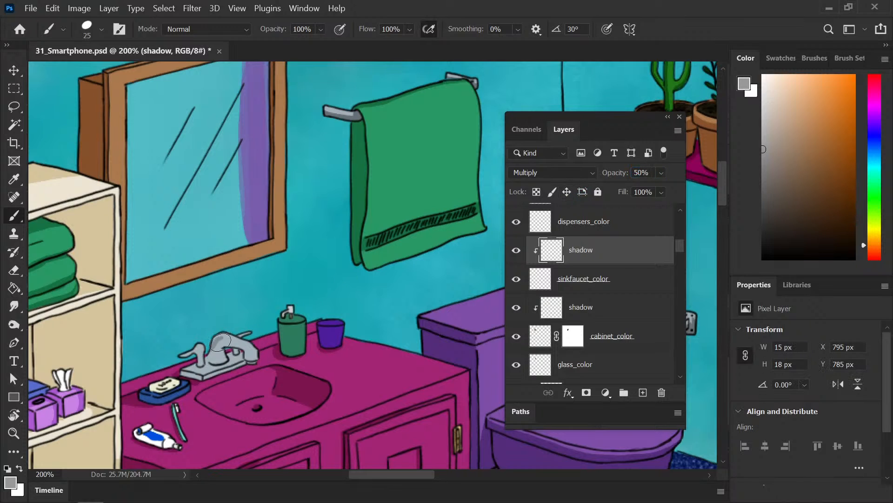
drag(223, 347, 248, 358)
key(ctrl+plus)
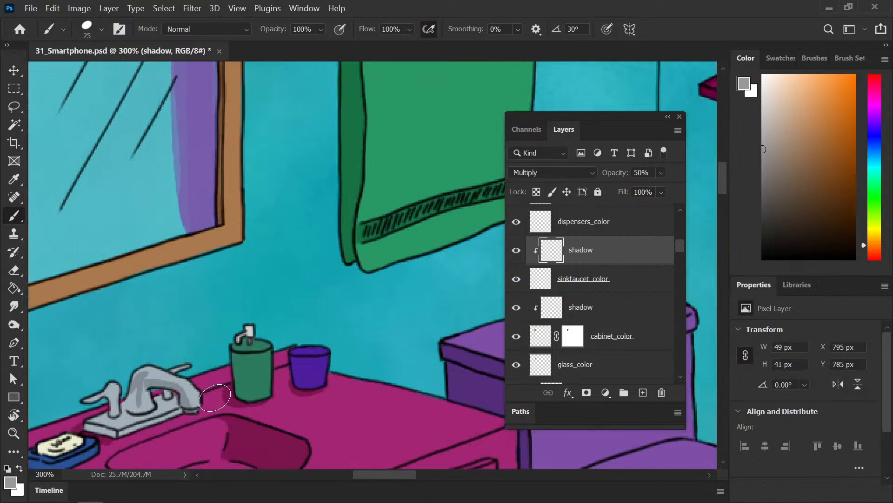
drag(208, 398, 354, 212)
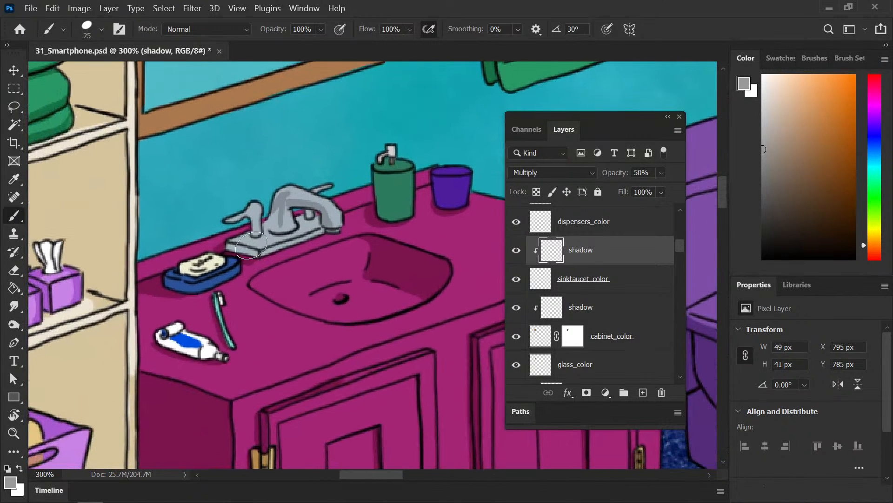
mouse_move(251, 245)
mouse_down()
mouse_move(227, 243)
mouse_move(254, 259)
mouse_move(248, 217)
mouse_move(252, 235)
mouse_move(249, 216)
mouse_move(276, 207)
mouse_up()
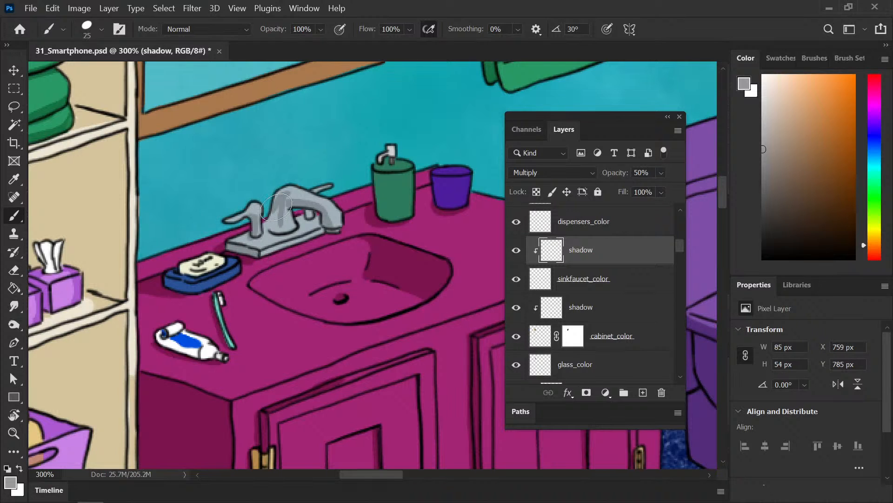
Step: Extend the gray shadow over the faucet's curved spout and erase the spill-over around its foot
key(e)
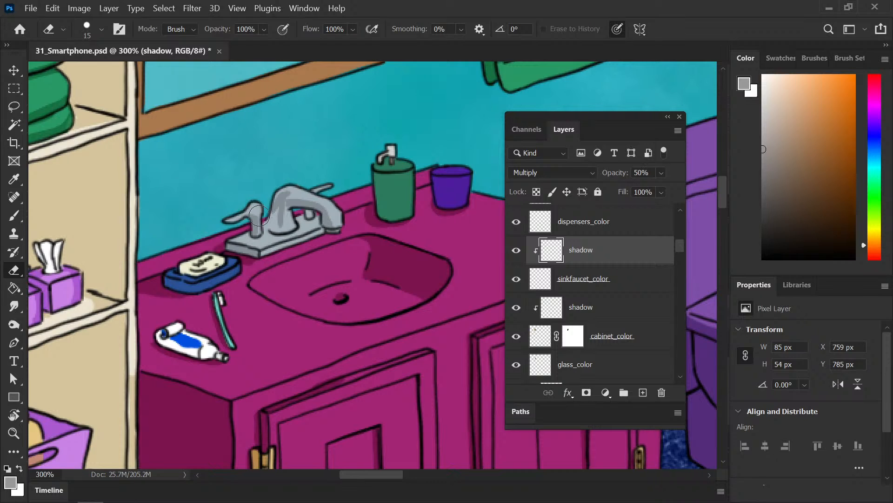
key(b)
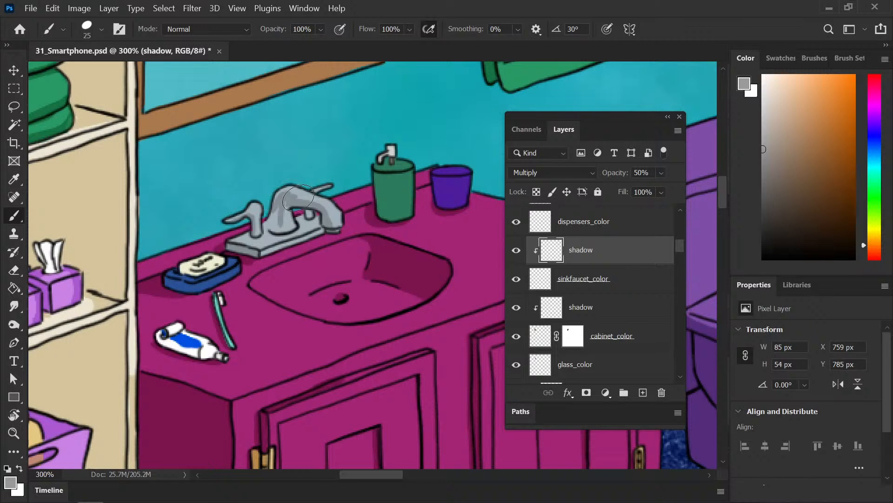
mouse_move(289, 195)
mouse_down()
mouse_move(326, 210)
mouse_move(309, 203)
mouse_move(320, 205)
mouse_move(330, 235)
mouse_up()
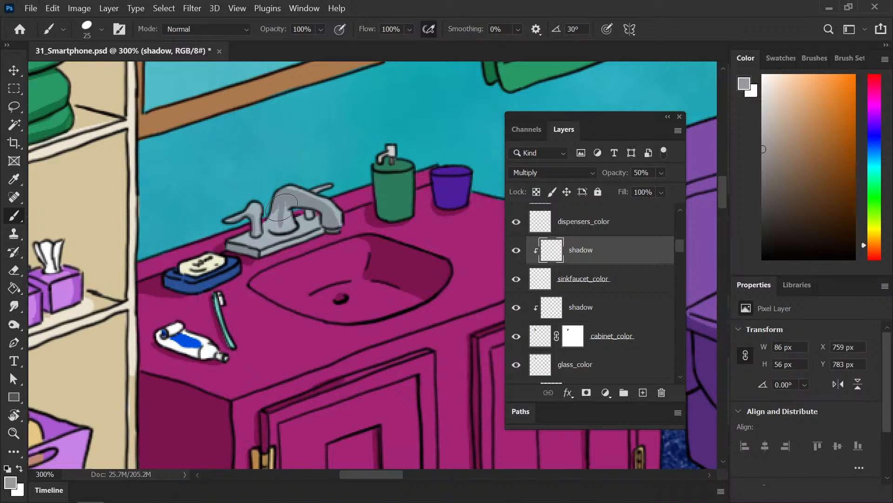
mouse_move(282, 207)
mouse_down()
mouse_move(283, 233)
mouse_move(279, 215)
mouse_move(267, 223)
mouse_up()
key(e)
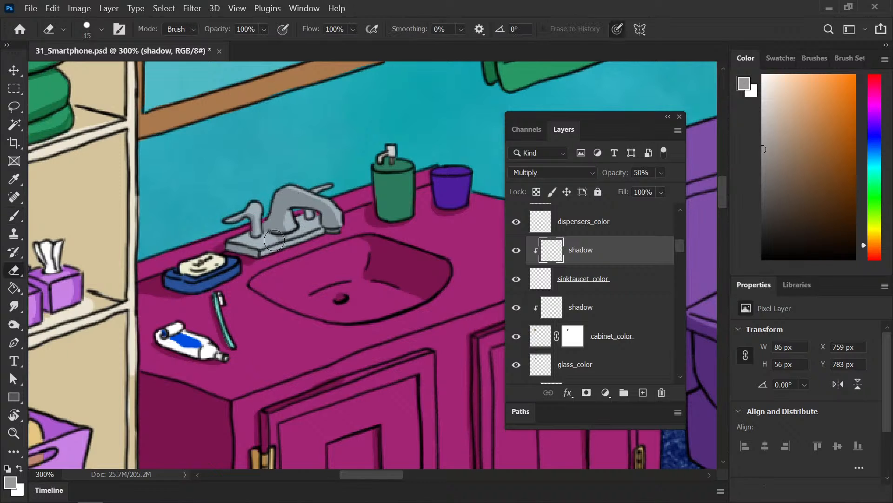
key(b)
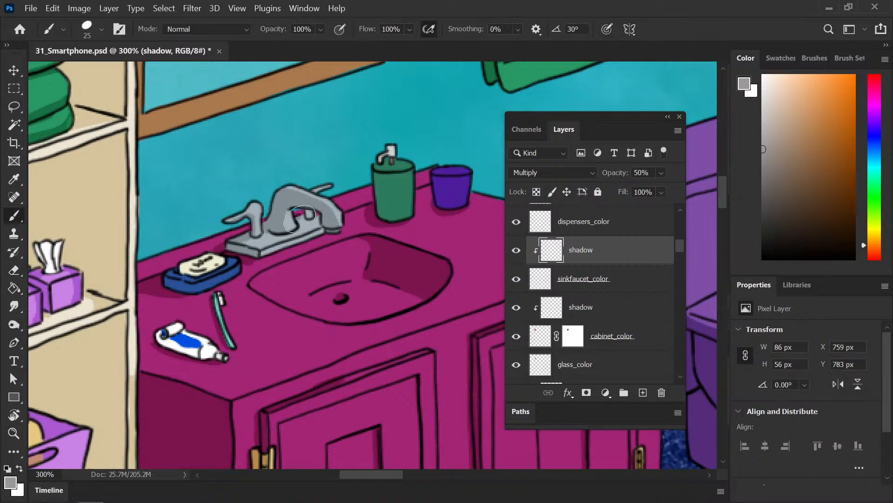
Step: Paint the gray shadow on the faucet's rear handle and save the document
drag(314, 190, 329, 182)
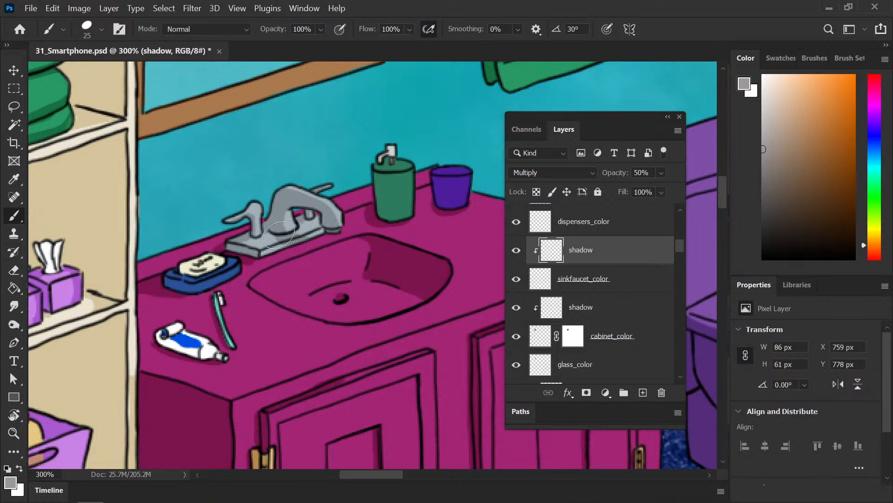
key(ctrl+minus)
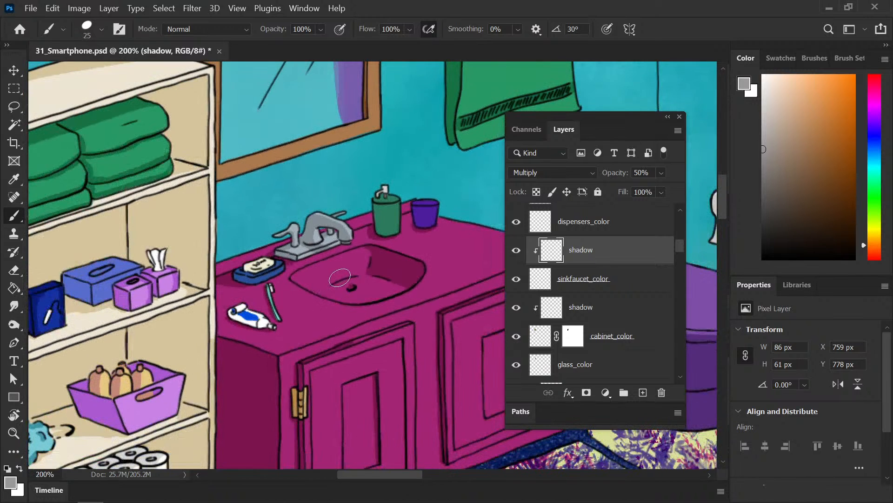
key(ctrl+s)
key(ctrl+minus)
key(ctrl+minus)
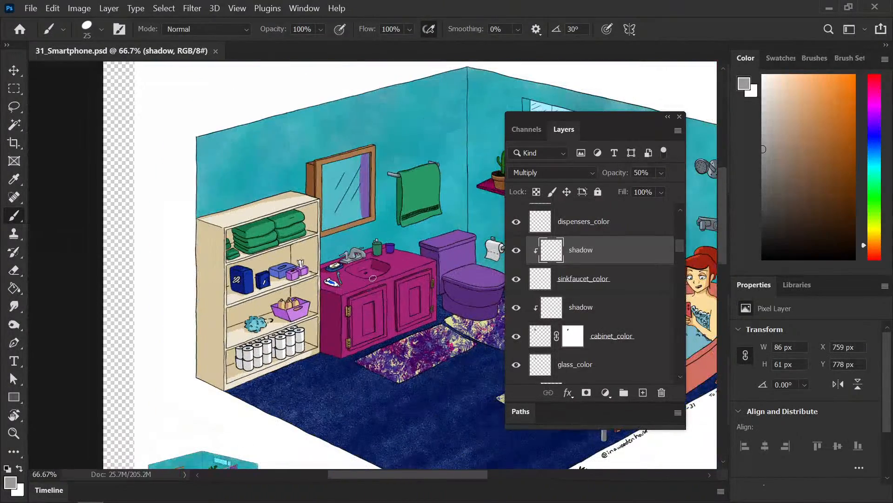
Step: Touch up the shadow at the foot of the faucet's front handle and save the document
drag(369, 269, 321, 236)
key(ctrl+plus)
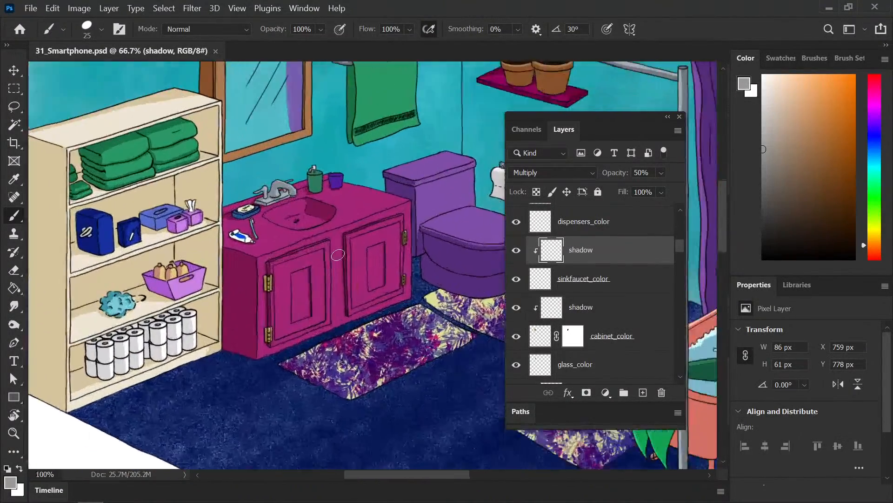
key(ctrl+plus)
drag(172, 181, 317, 259)
key(ctrl+plus)
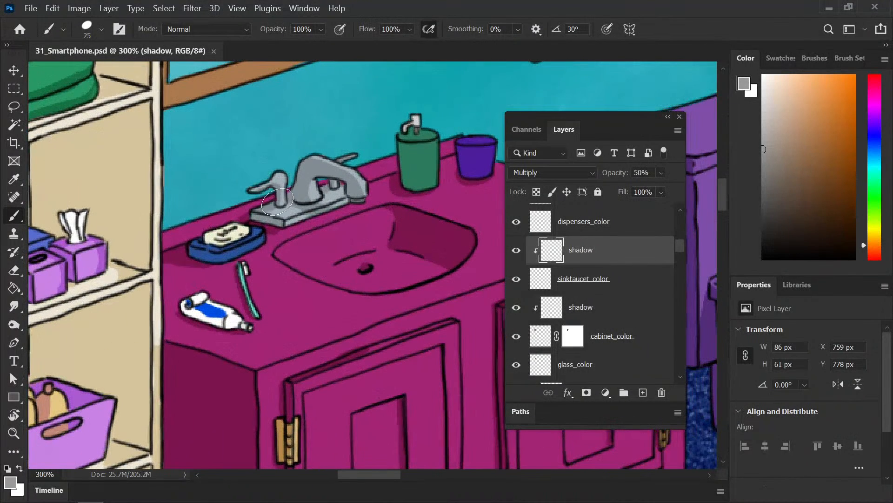
mouse_move(273, 202)
mouse_down()
mouse_move(275, 185)
mouse_move(272, 203)
mouse_up()
key(ctrl+minus)
key(ctrl+s)
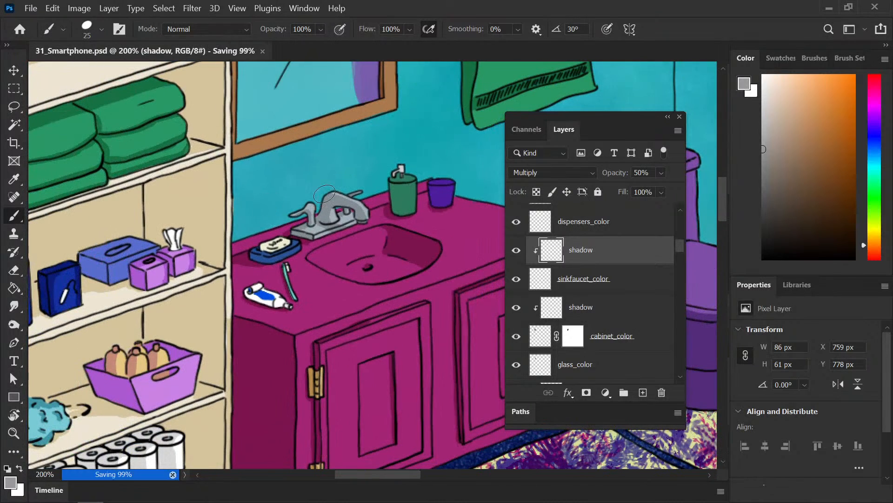
Step: Add a layer named shadow above dispensers_color and clip it to that layer
mouse_move(329, 254)
mouse_down()
mouse_move(256, 251)
mouse_move(276, 228)
mouse_up()
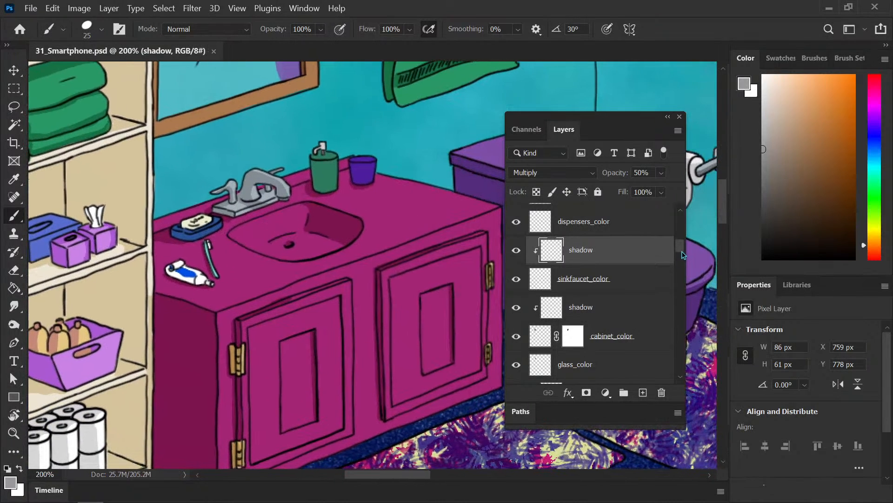
drag(682, 245, 682, 239)
click(628, 304)
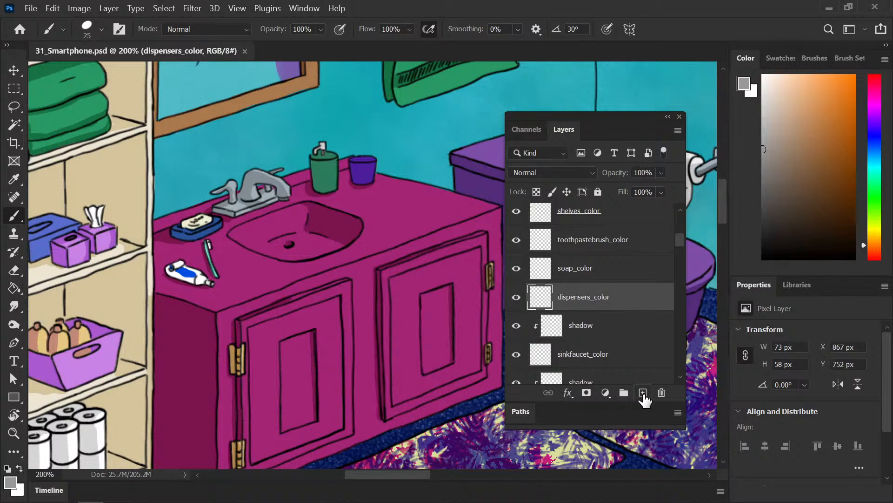
click(643, 394)
double_click(574, 299)
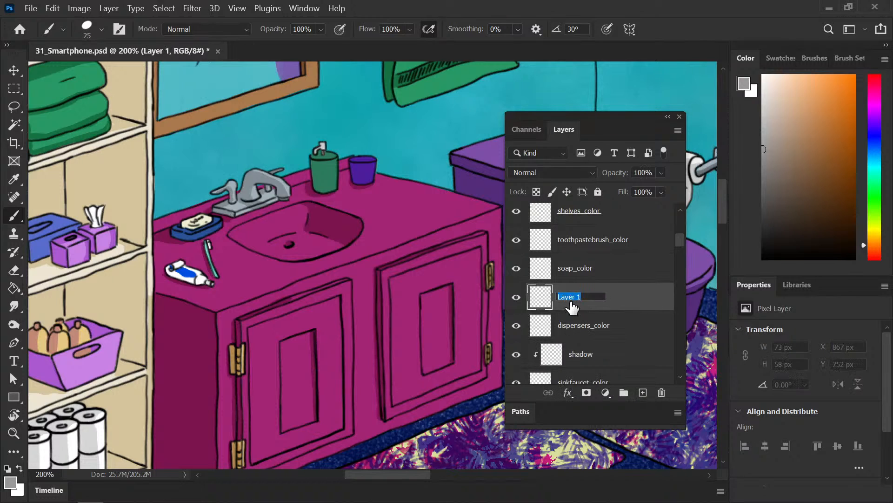
text(so)
text(adows)
key(BackSpace)
key(Return)
alt+click(589, 309)
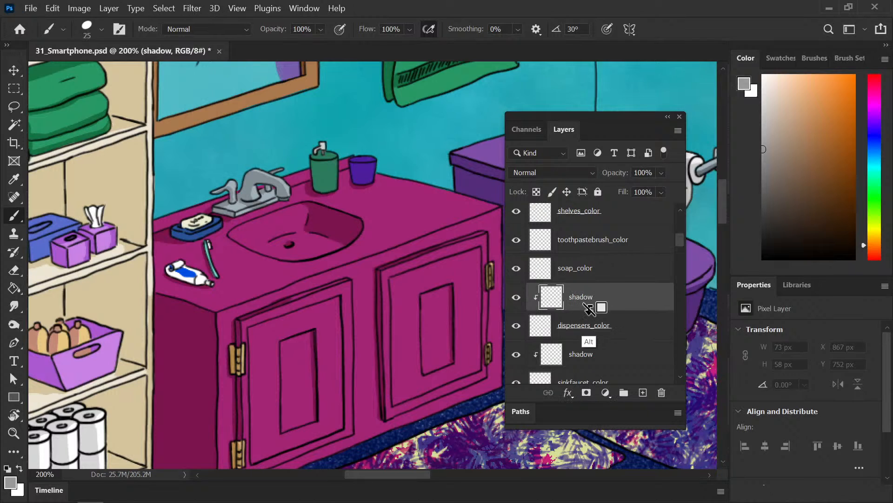
Step: Sample the green of the soap dispenser and darken it for use as the shadow color
click(517, 327)
click(520, 331)
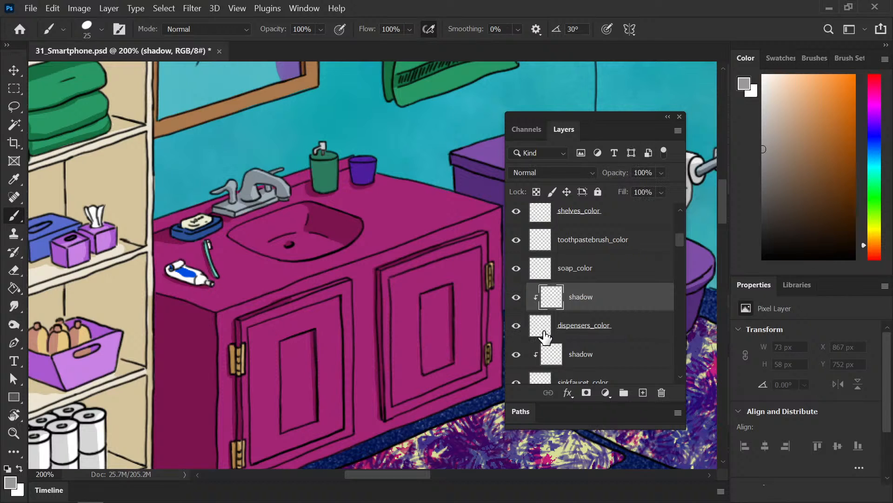
key(i)
click(334, 179)
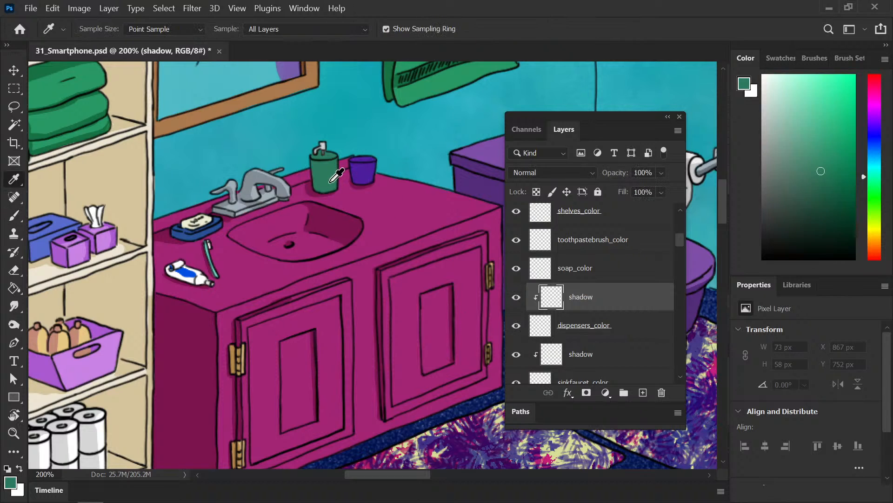
key(b)
drag(821, 172, 830, 190)
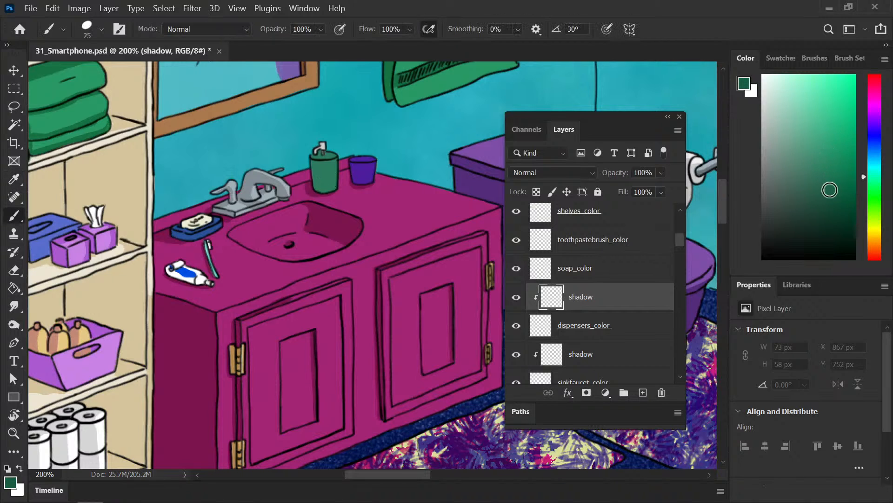
Step: Set the dispensers' shadow layer to Multiply at 50% opacity and paint the shadow on the green soap dispenser
click(551, 173)
click(542, 195)
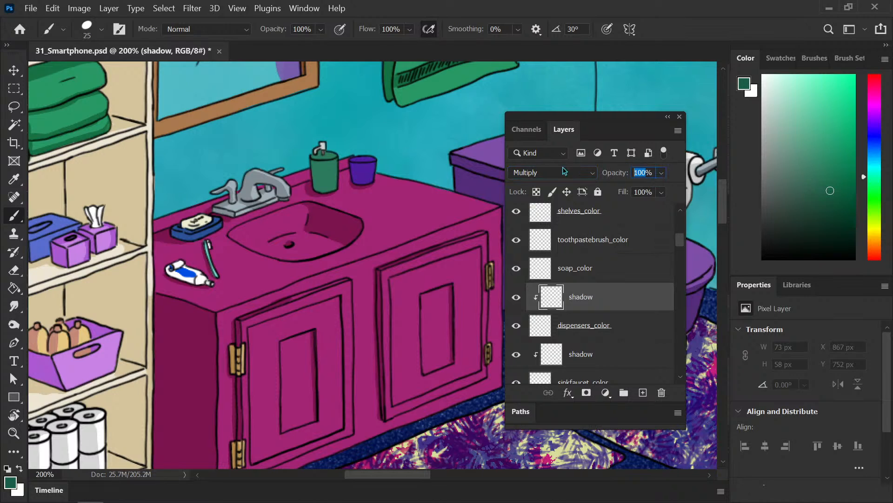
text(50)
mouse_move(319, 162)
mouse_down()
mouse_move(322, 185)
mouse_move(324, 167)
mouse_move(321, 180)
mouse_move(325, 150)
mouse_up()
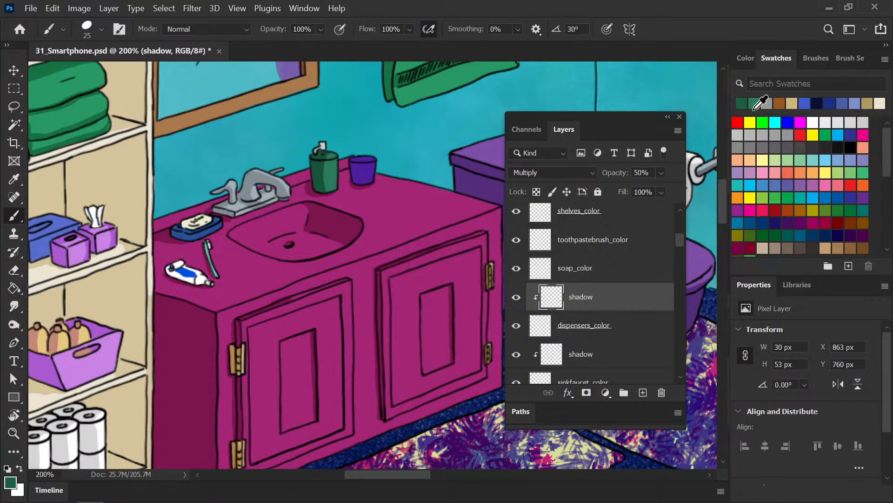
Step: Recolor the soap dispenser's shadow with a slightly lighter dark green, locking the layer's transparent pixels only while repainting
click(776, 58)
click(745, 59)
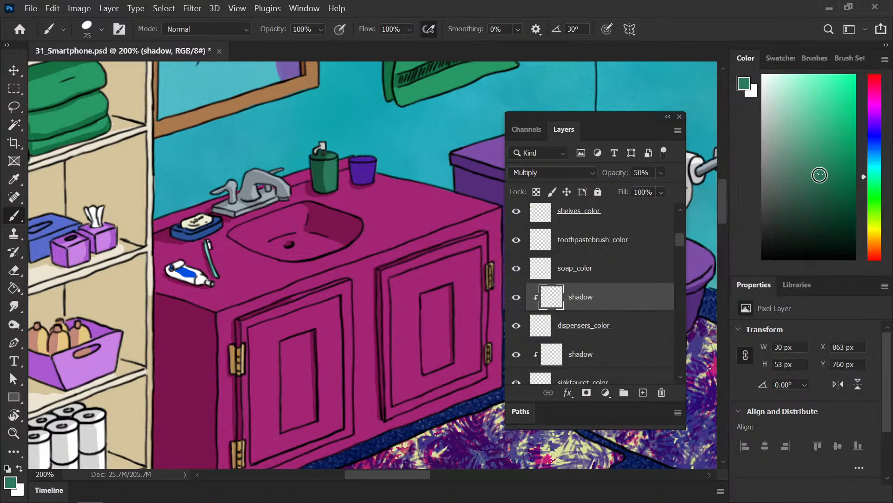
drag(820, 173, 831, 182)
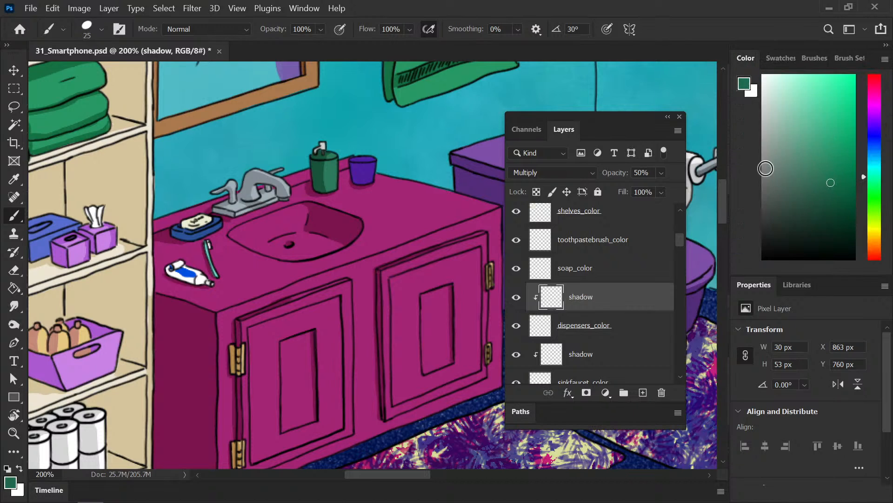
click(537, 194)
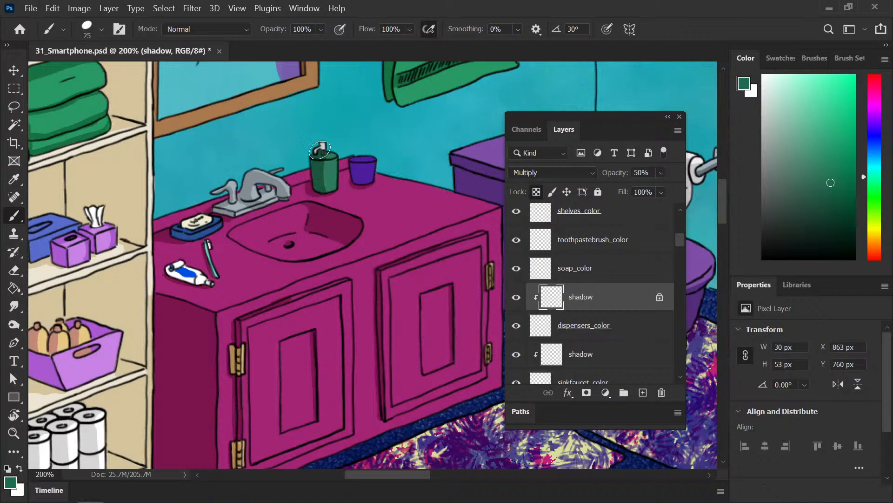
click(537, 194)
Step: Add a layer named shadow above soap_color and clip it to that layer
click(607, 274)
click(643, 392)
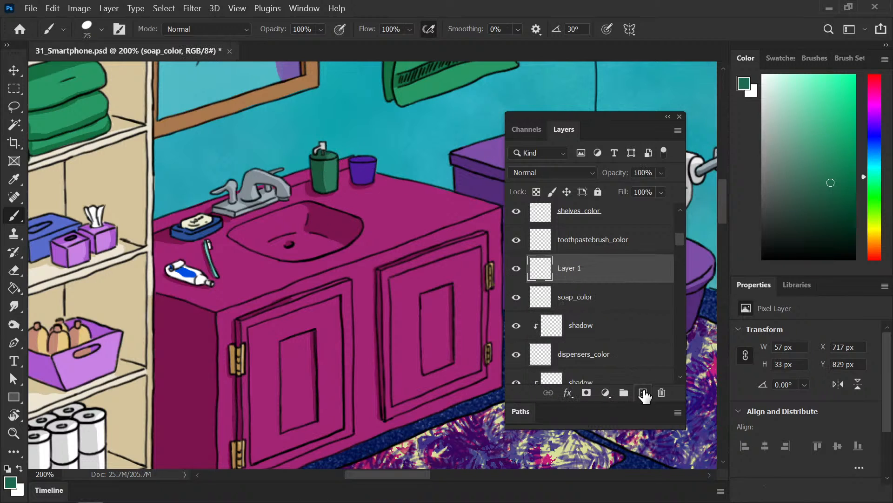
double_click(588, 278)
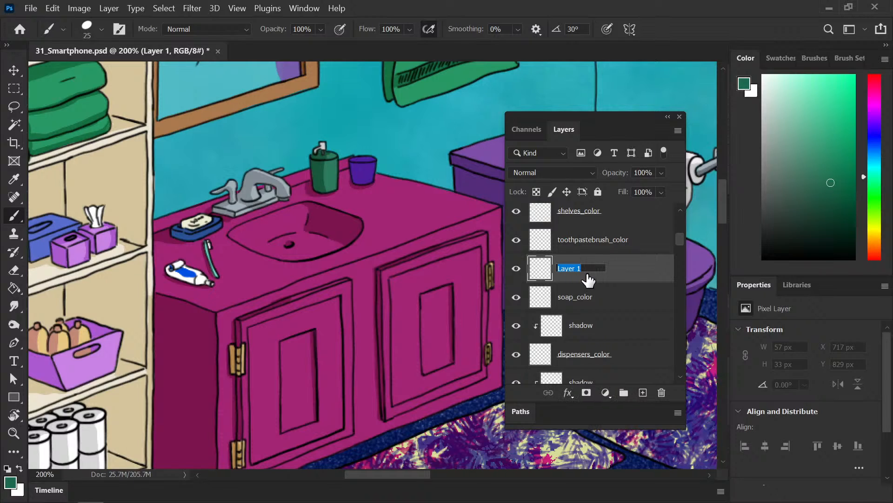
text(shadow)
key(Return)
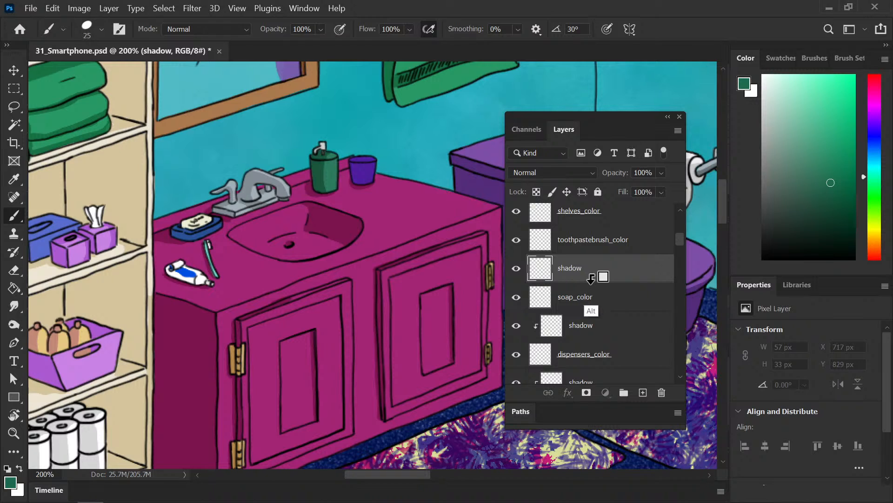
alt+click(590, 278)
Step: Set the soap's shadow layer to Multiply at 50% opacity, check what soap_color covers, and keep the shadow layer selected
click(540, 173)
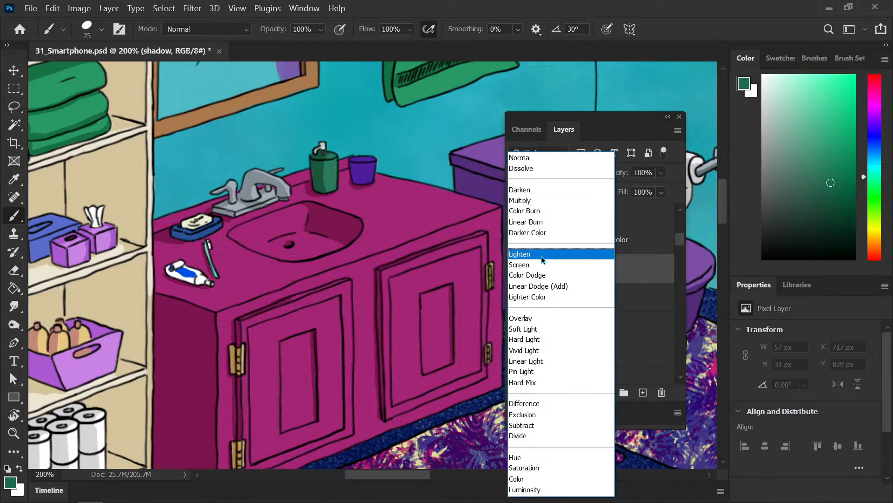
click(532, 199)
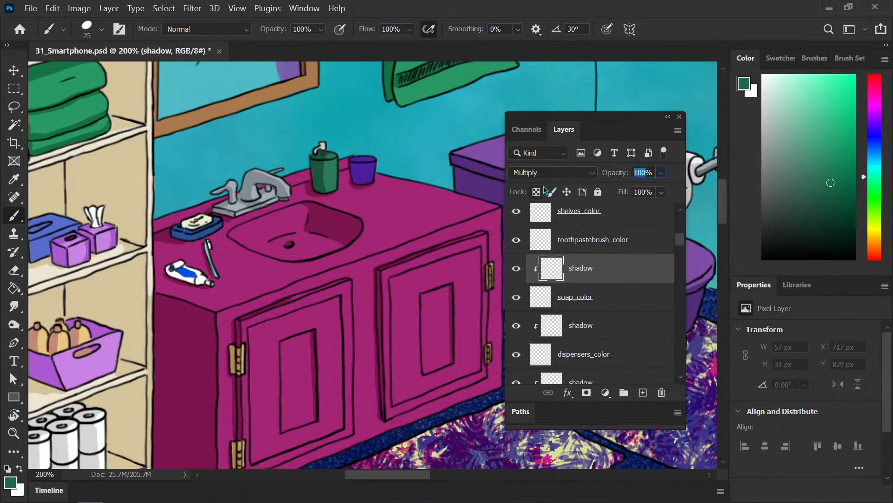
text(50)
click(516, 297)
click(516, 297)
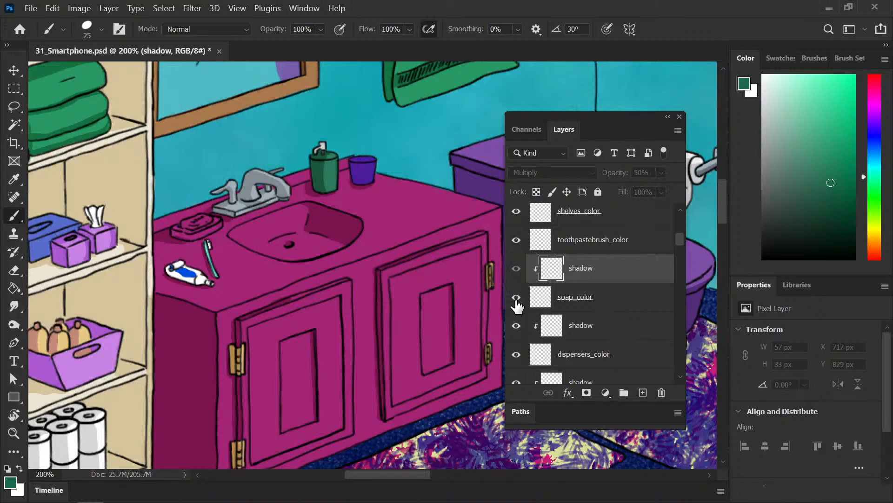
click(579, 305)
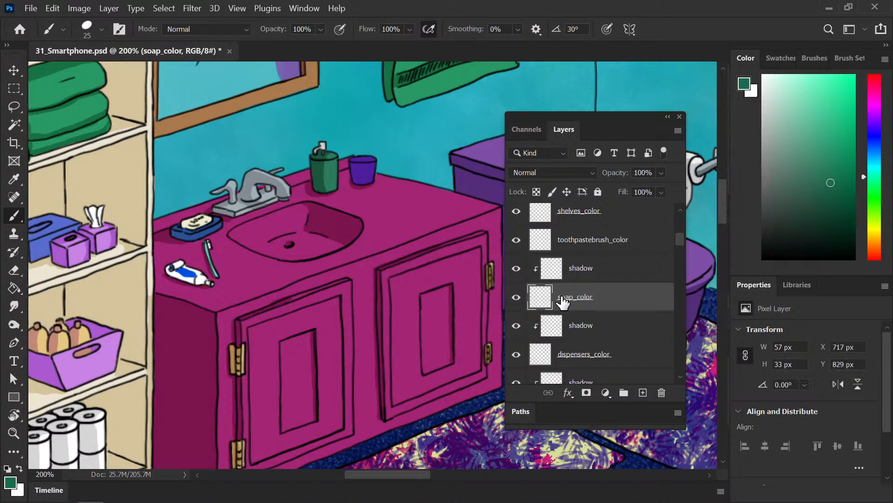
click(581, 275)
Step: Sample the soap bar's cream color, darken it, and paint the shadow on the soap bar
key(i)
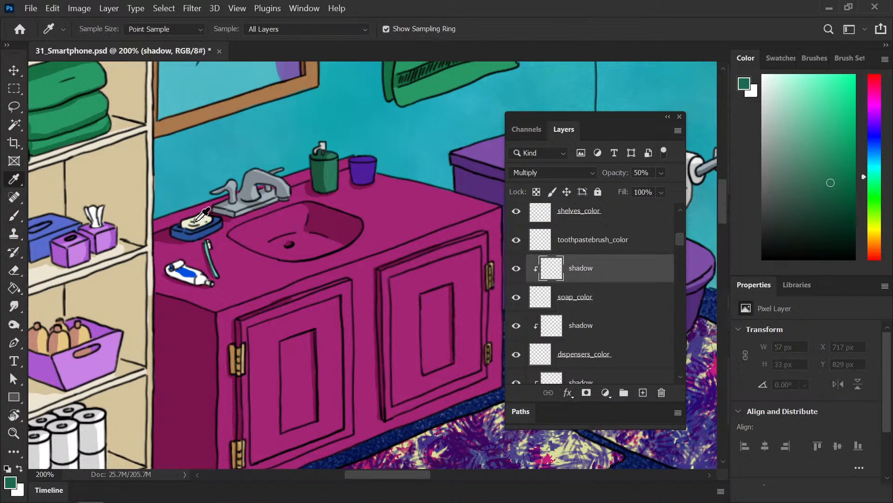
click(204, 219)
key(b)
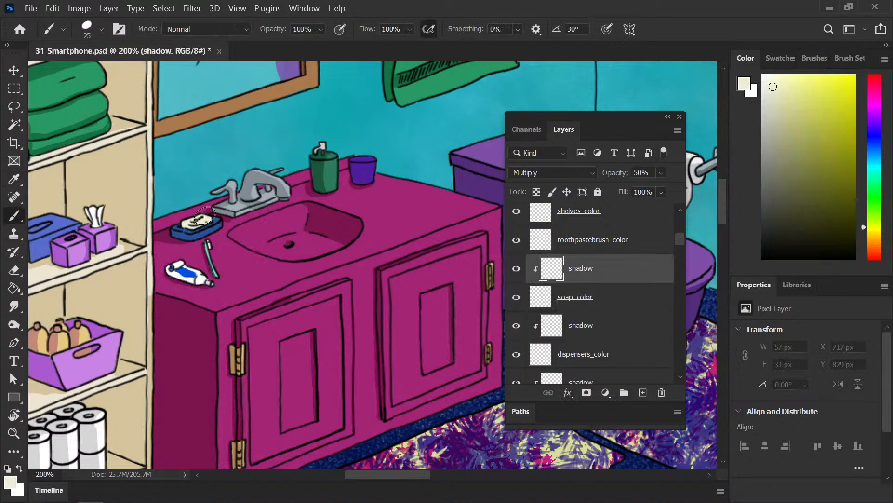
drag(779, 92, 785, 106)
drag(183, 227, 194, 230)
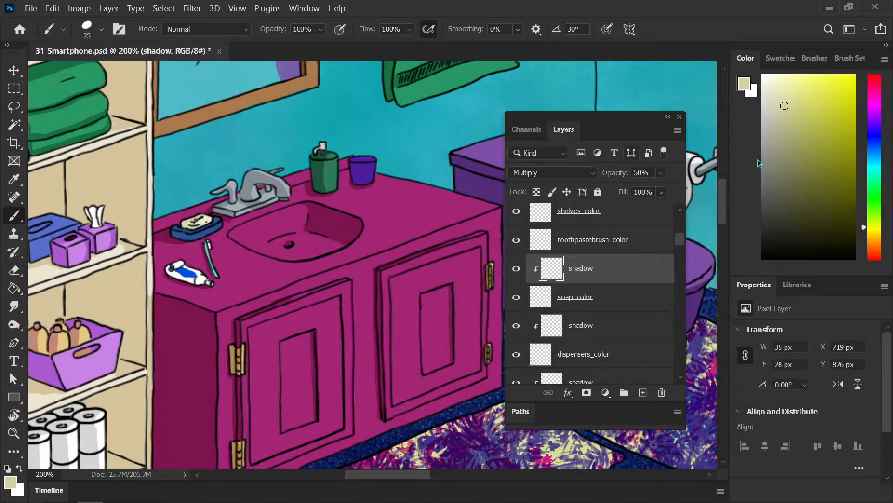
Step: Recolor the soap bar's shadow with a darker grayish beige, locking the layer's transparent pixels only while repainting
drag(787, 109, 794, 118)
click(537, 191)
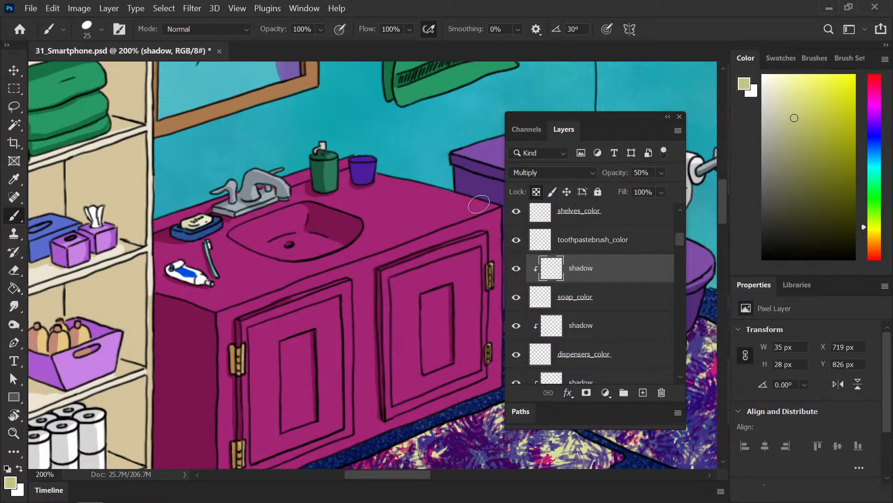
click(802, 128)
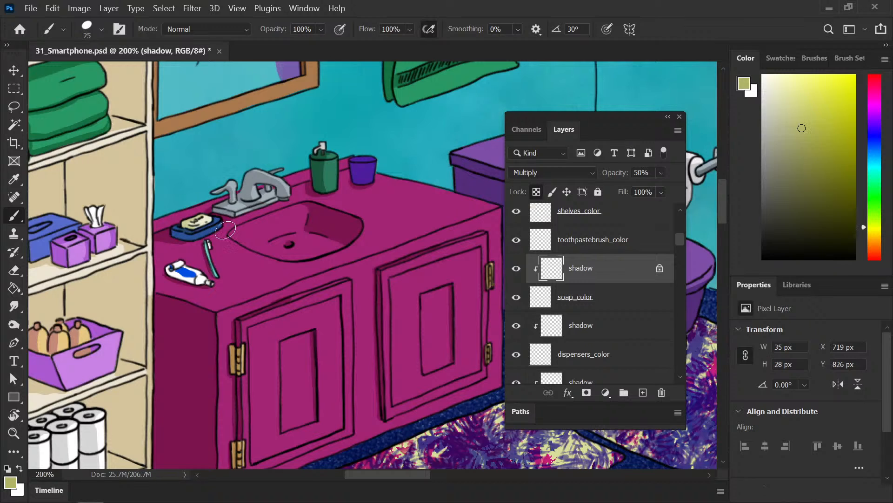
click(800, 137)
click(803, 138)
drag(820, 139, 787, 131)
click(598, 192)
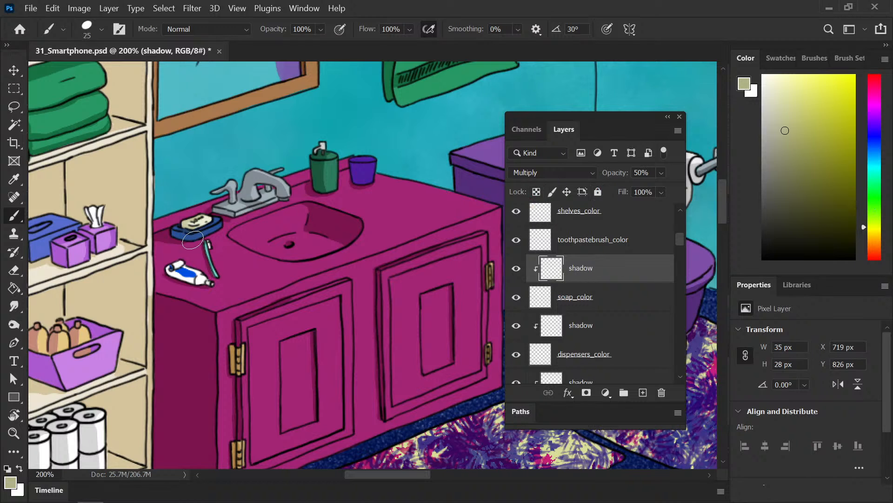
Step: Sample the soap dish's blue and paint the shadow along the front edge of the dish
key(i)
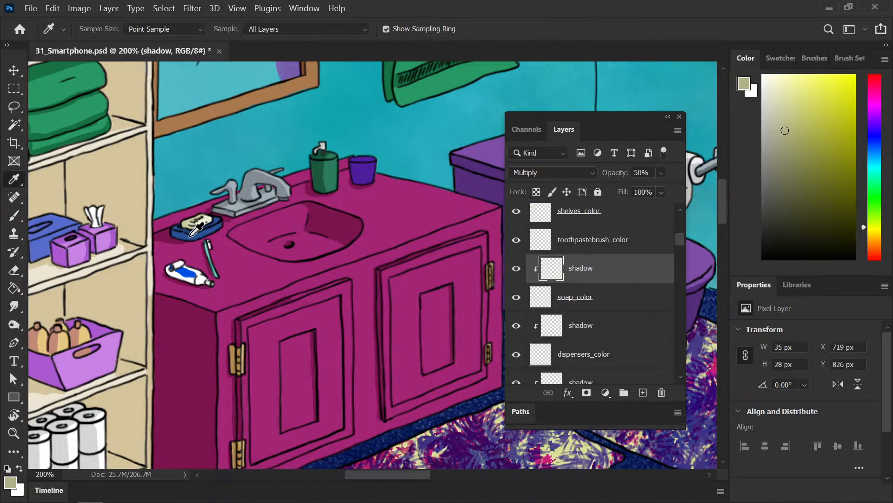
click(190, 235)
key(b)
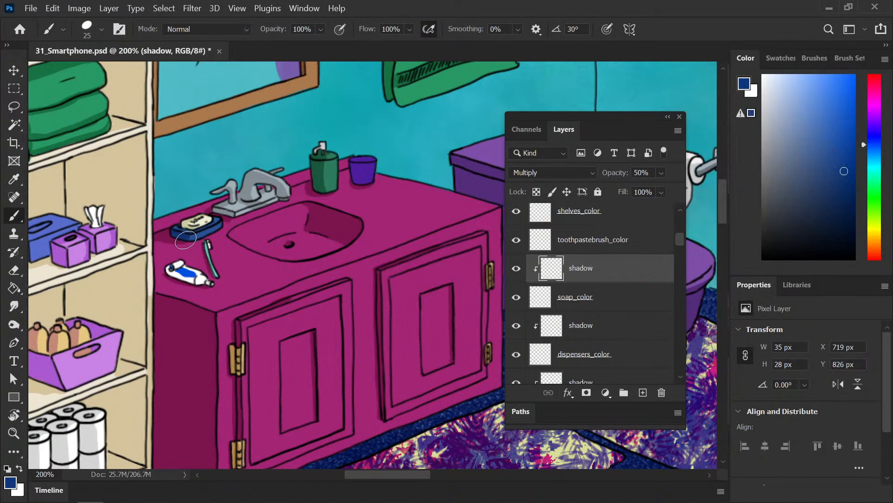
mouse_move(187, 239)
mouse_down()
mouse_move(175, 231)
mouse_move(223, 221)
mouse_up()
Step: Look through the layers and toggle glass_color and dispensers_color to identify which one holds the purple cup
key(i)
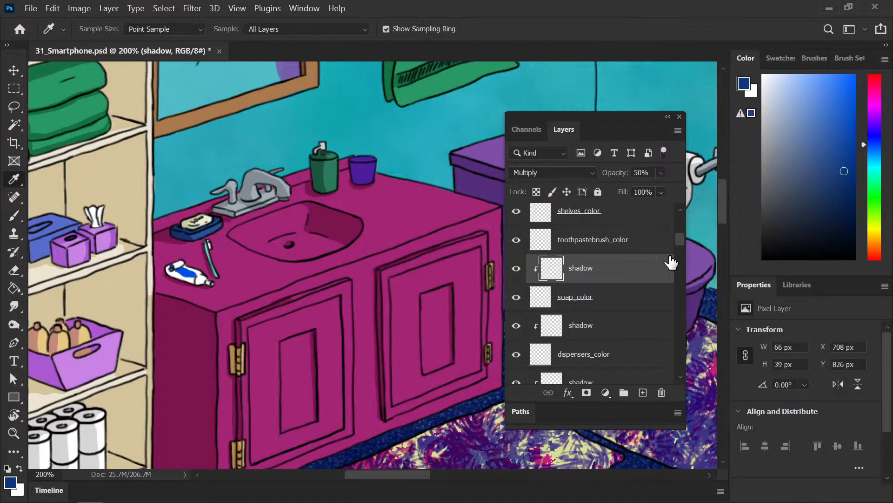
click(636, 241)
scroll(682, 236, up, 3)
scroll(682, 236, down, 2)
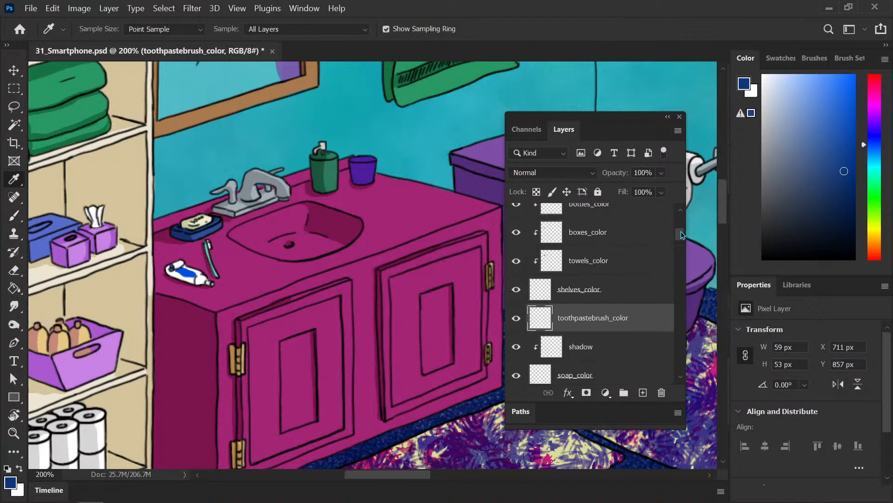
scroll(678, 253, down, 5)
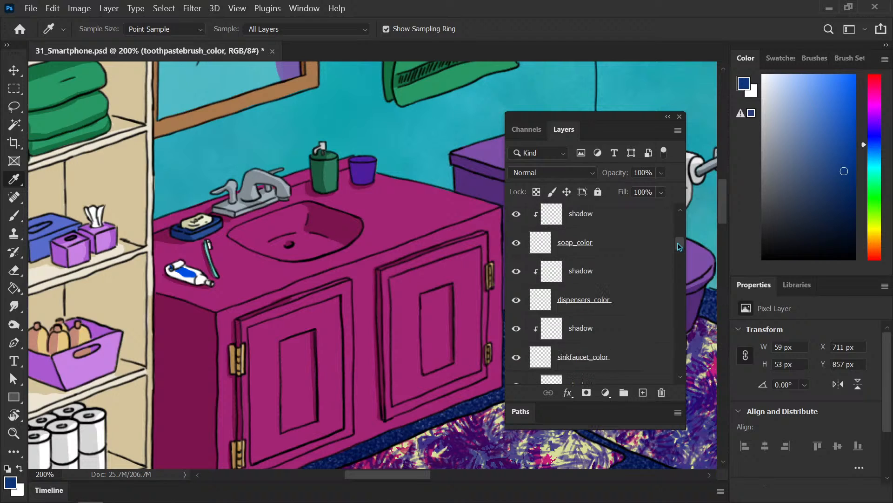
scroll(678, 252, down, 3)
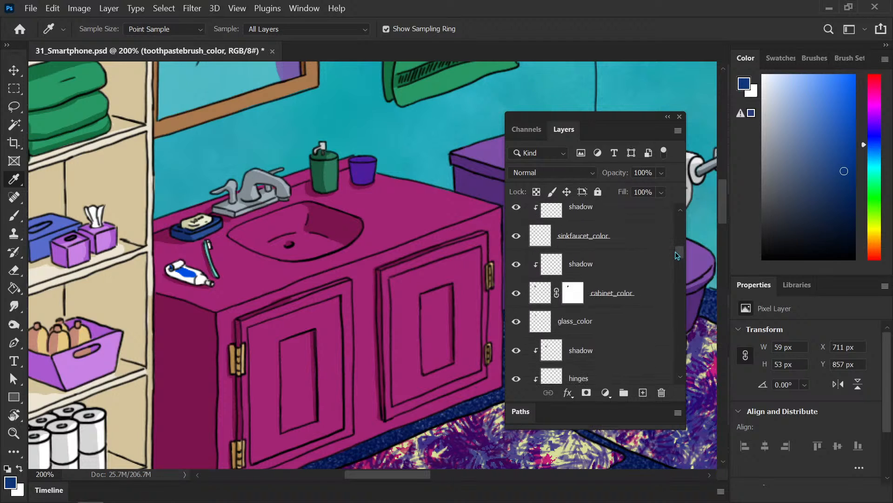
click(517, 296)
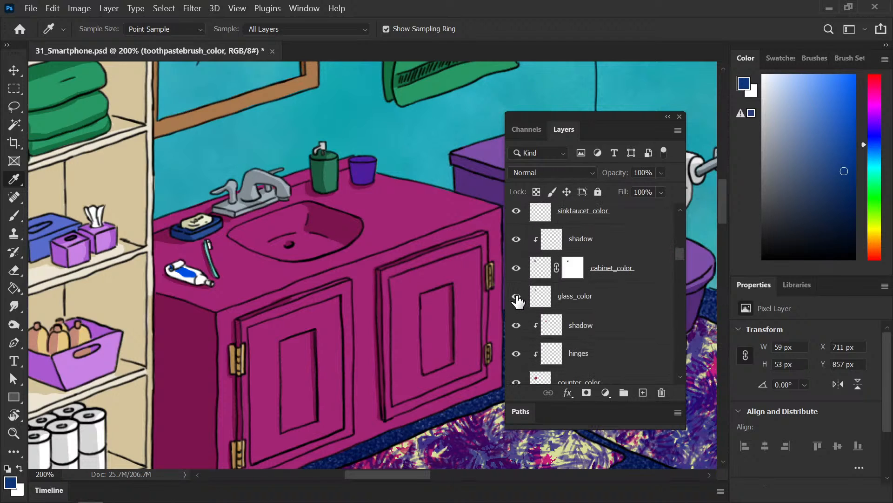
click(517, 296)
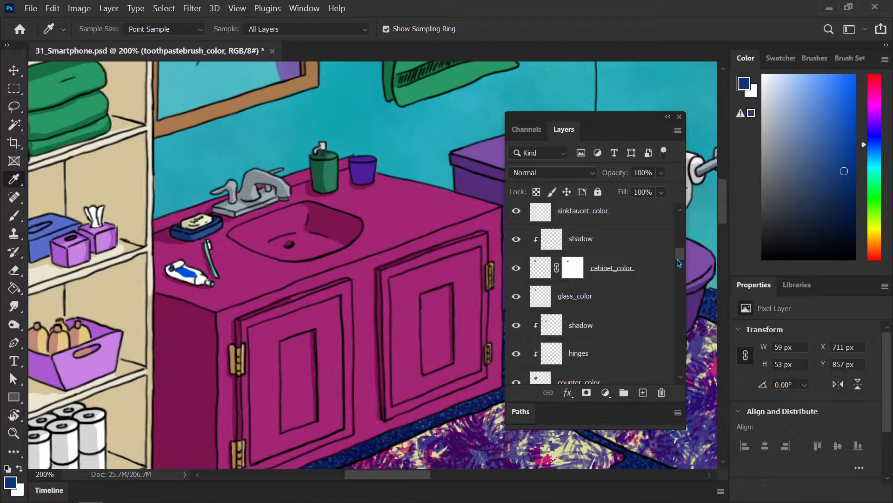
scroll(679, 258, up, 5)
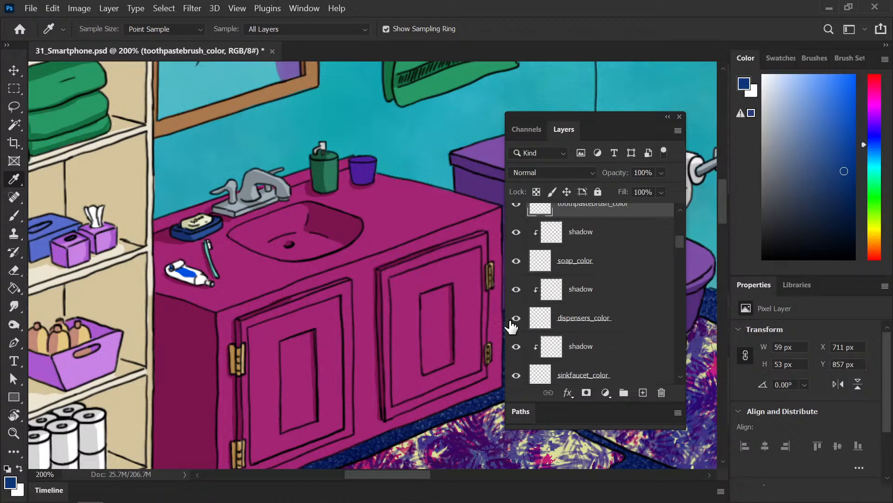
click(515, 318)
click(516, 318)
Step: Paint the purple cup's shadow on the shadow layer clipped to dispensers_color, using a darkened sample of the cup's purple
click(572, 317)
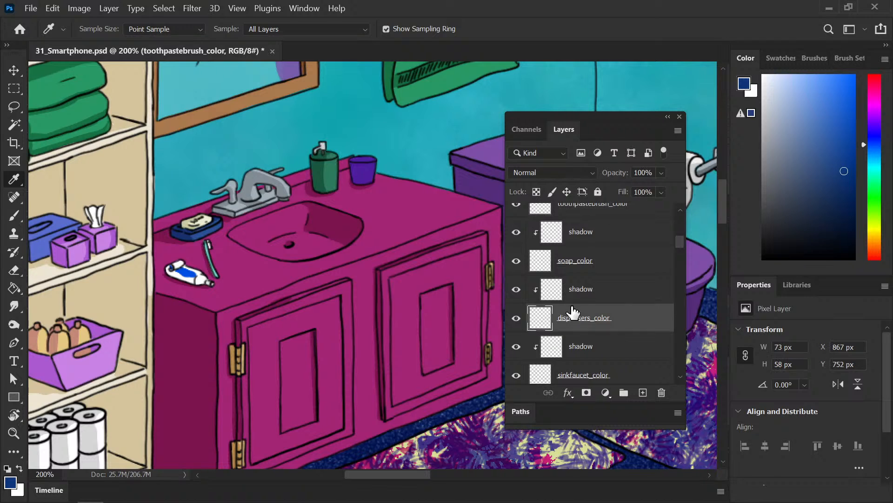
click(579, 293)
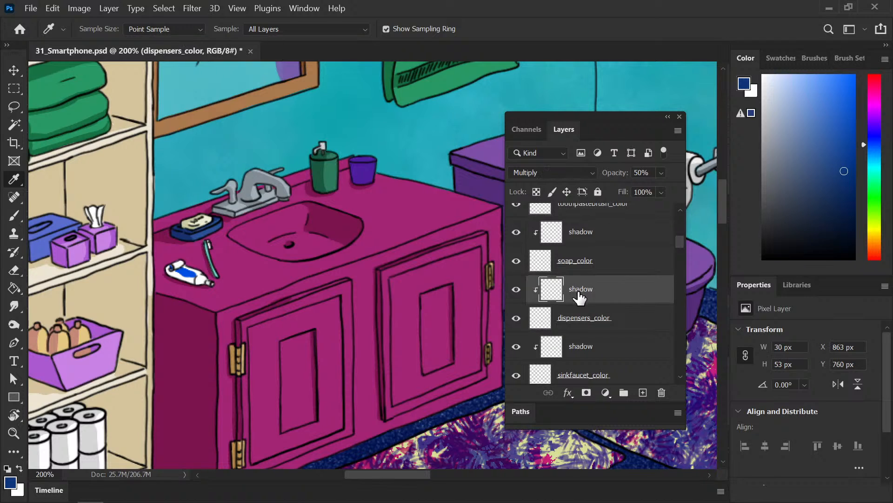
click(362, 173)
drag(824, 144, 852, 164)
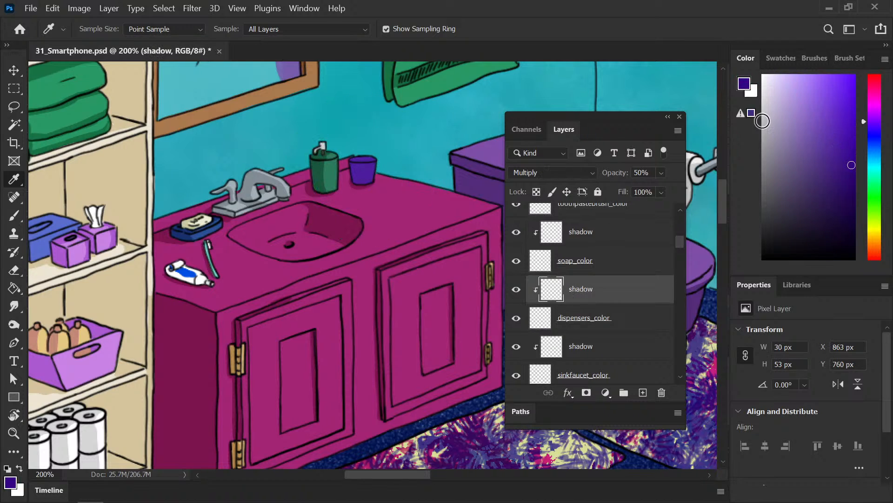
key(b)
mouse_move(371, 166)
mouse_down()
mouse_move(362, 179)
mouse_move(358, 158)
mouse_move(372, 159)
mouse_move(350, 182)
mouse_move(368, 191)
mouse_up()
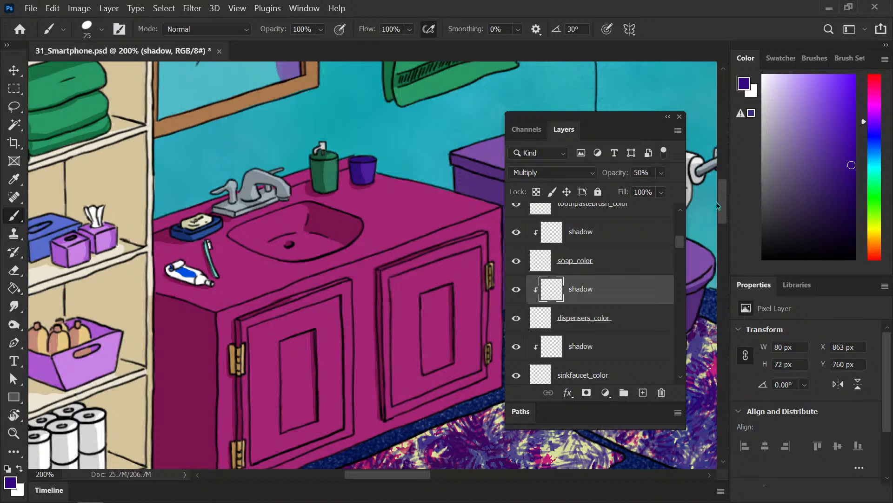
drag(361, 154, 375, 157)
Step: Add a layer named shadow above toothpastebrush_color and clip it to that layer
scroll(680, 245, up, 2)
click(630, 255)
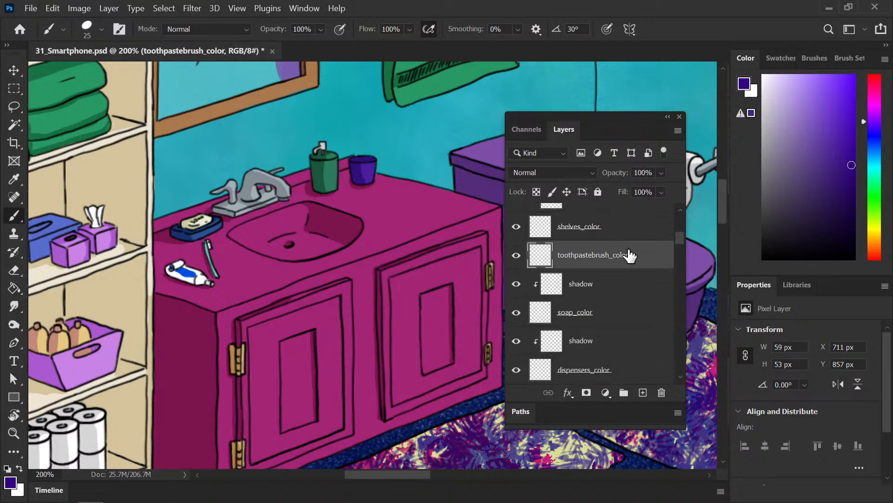
click(643, 393)
double_click(568, 255)
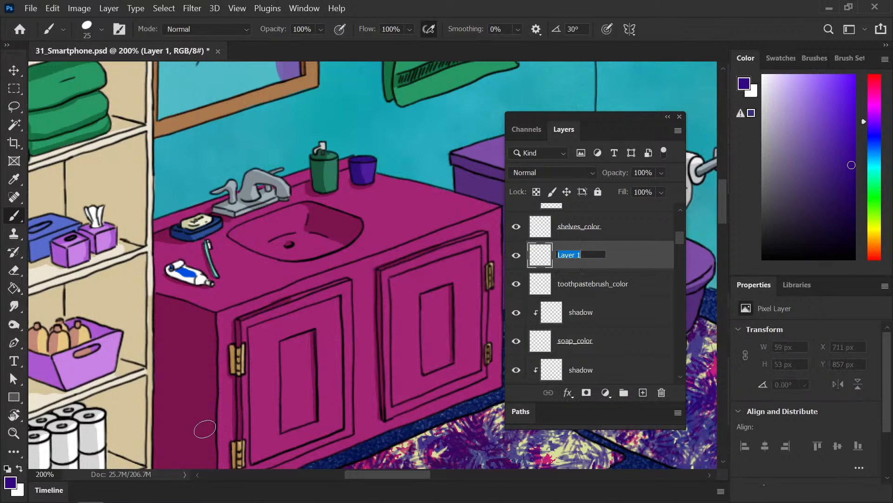
text(shadow)
key(Return)
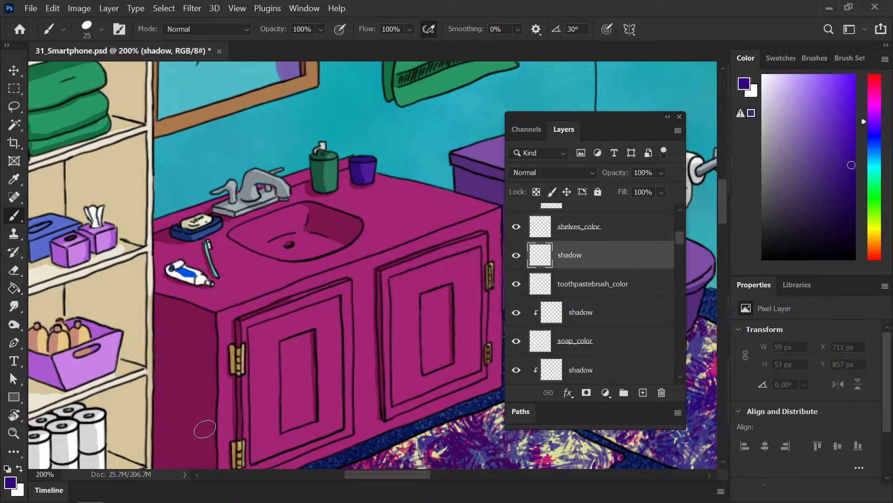
alt+click(600, 268)
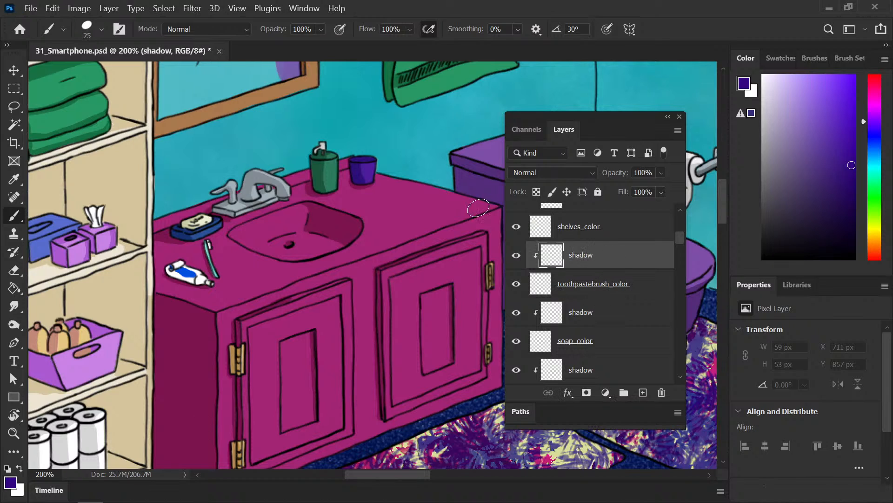
Step: Paint a mid-grey shadow along the underside of the toothpaste tube, setting the shadow layer to Multiply at 50% opacity
drag(778, 160, 763, 141)
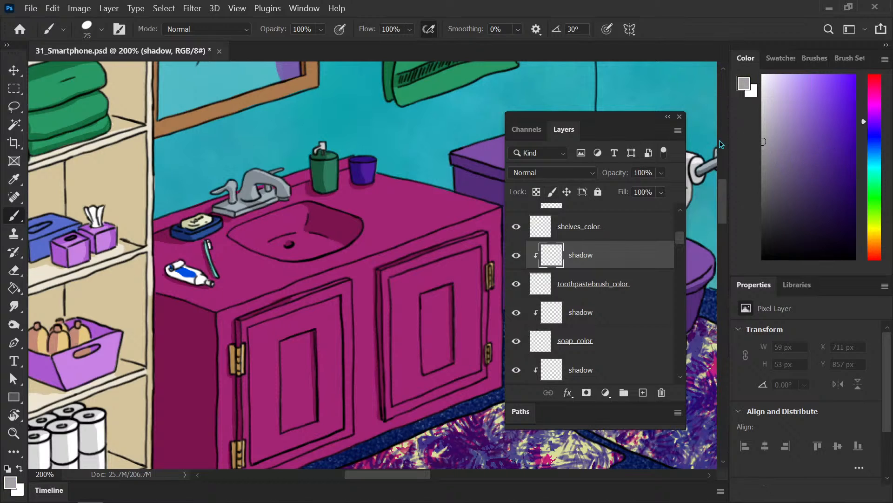
drag(168, 271, 168, 274)
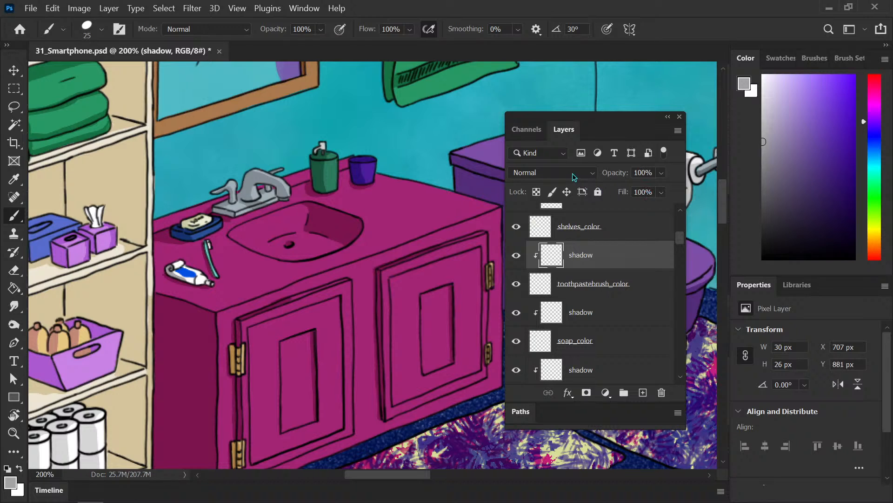
click(574, 177)
click(560, 205)
text(50)
drag(166, 275, 207, 289)
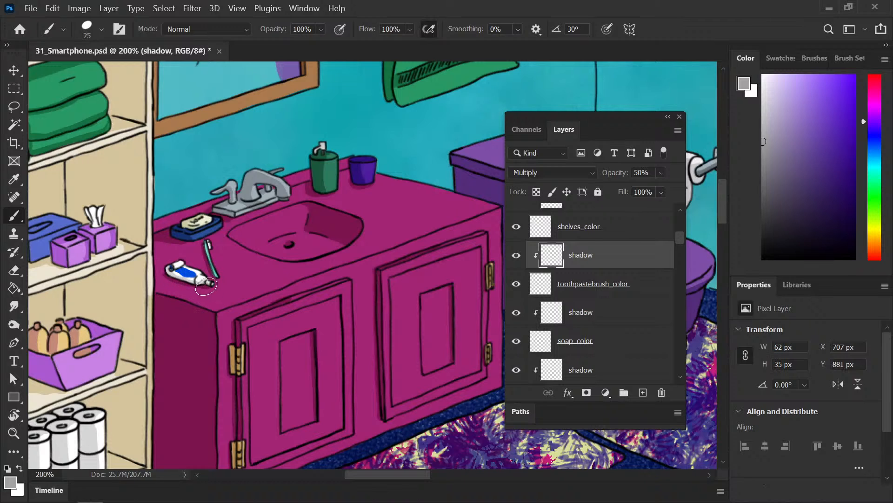
key(e)
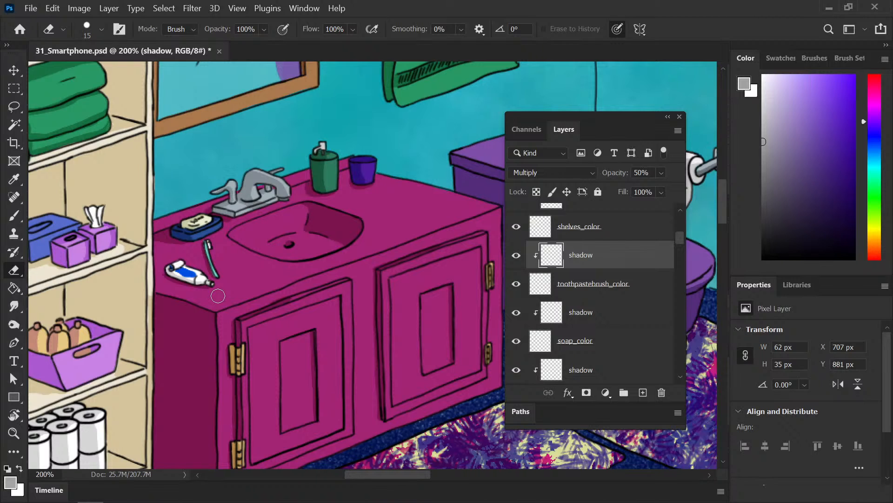
key(b)
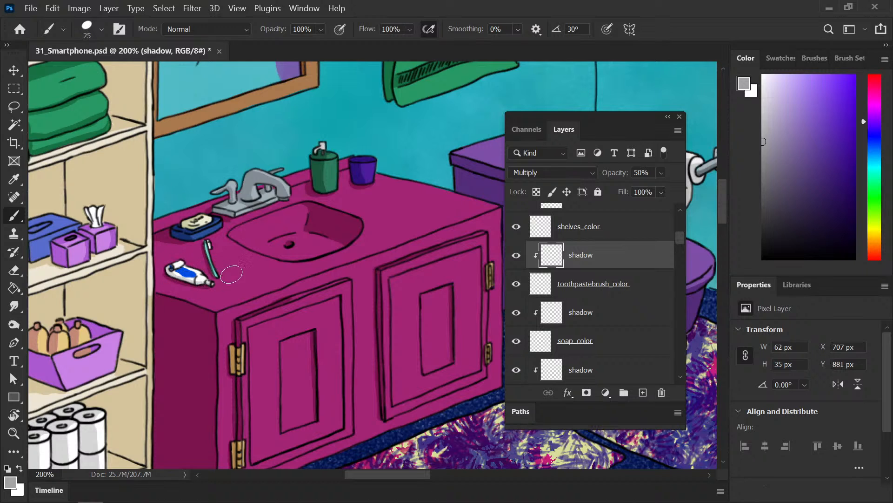
Step: Sample the toothbrush's teal, darken it, and paint the shadow along the toothbrush handle
key(i)
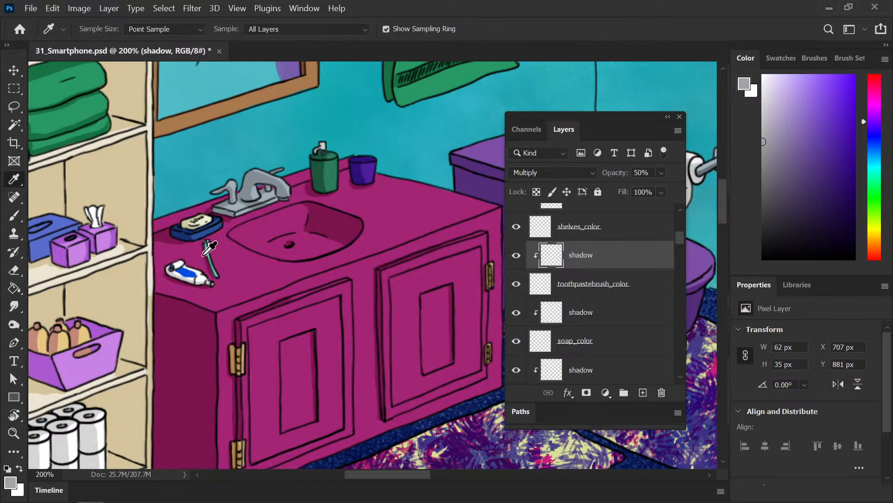
click(208, 250)
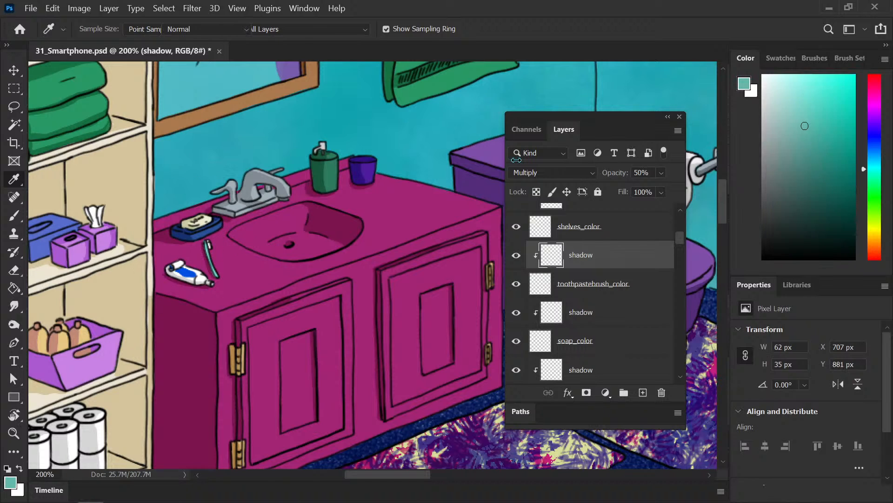
key(b)
click(832, 160)
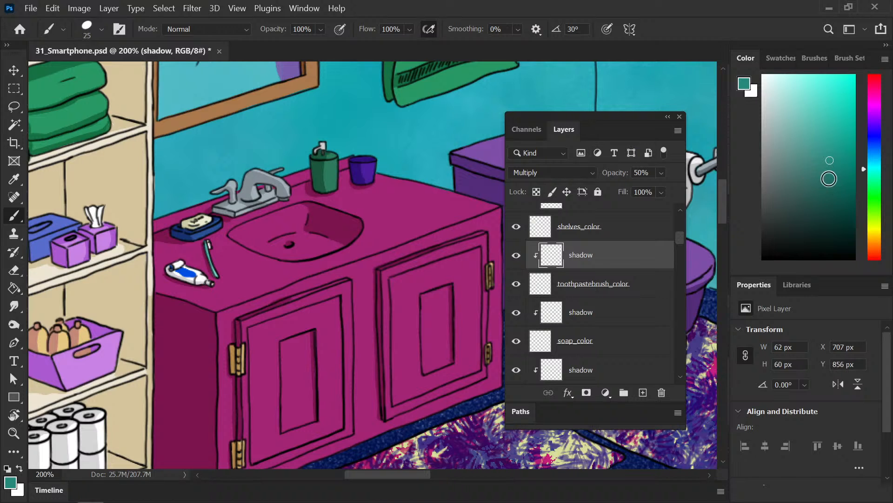
drag(829, 179, 834, 195)
mouse_move(209, 269)
mouse_down()
mouse_move(206, 260)
mouse_move(216, 280)
mouse_up()
Step: Save the document and review the shading across the whole bathroom illustration
key(ctrl+minus)
key(ctrl+minus)
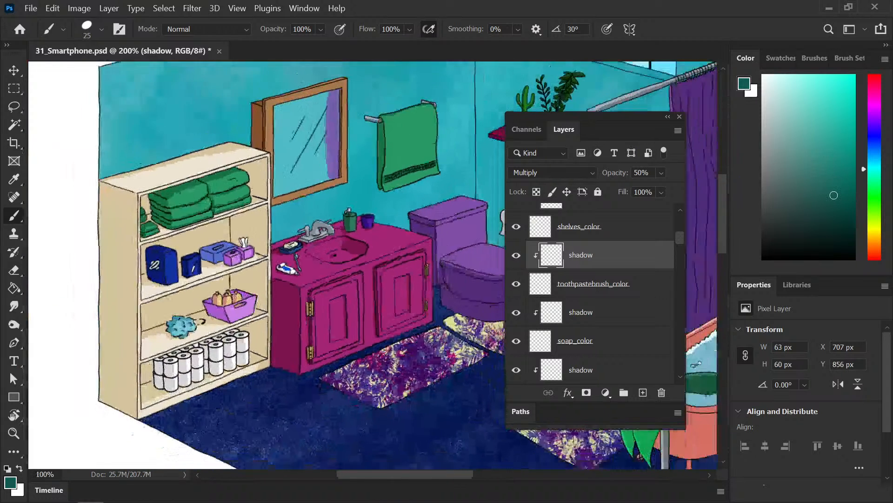
key(ctrl+s)
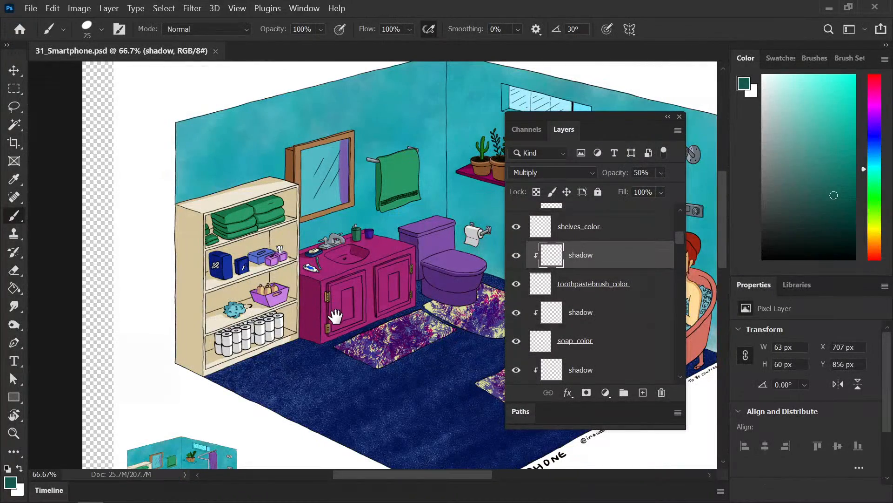
drag(335, 313, 183, 303)
key(ctrl+minus)
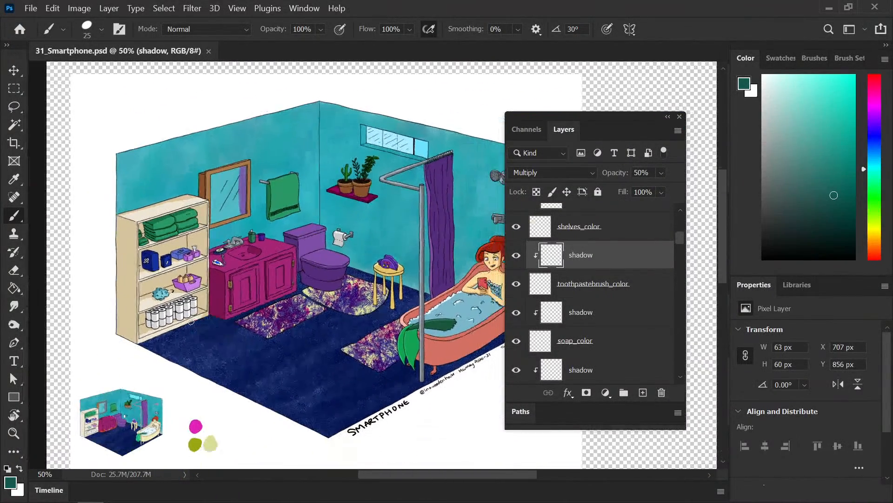
key(ctrl+plus)
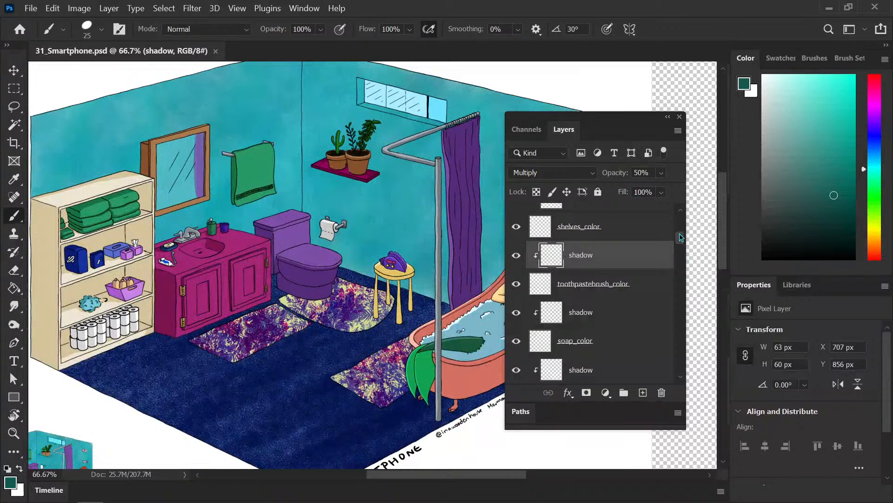
Step: Select the shadow layer clipped to sinkfaucet_color and open the image adjustment options for it
drag(680, 237, 680, 253)
click(610, 225)
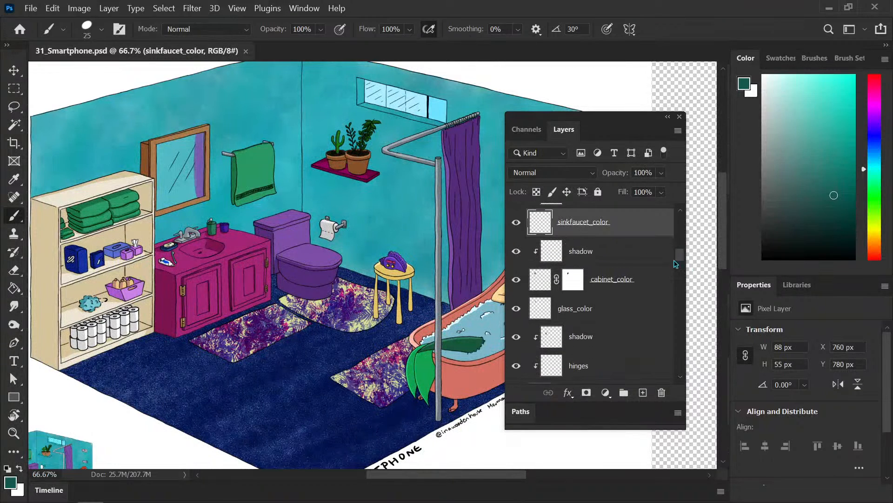
scroll(674, 259, up, 5)
click(592, 348)
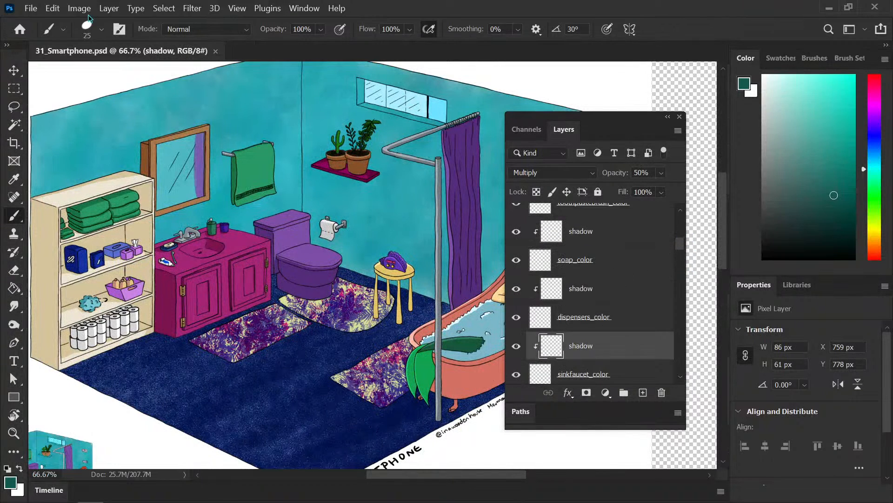
click(79, 8)
mouse_move(148, 47)
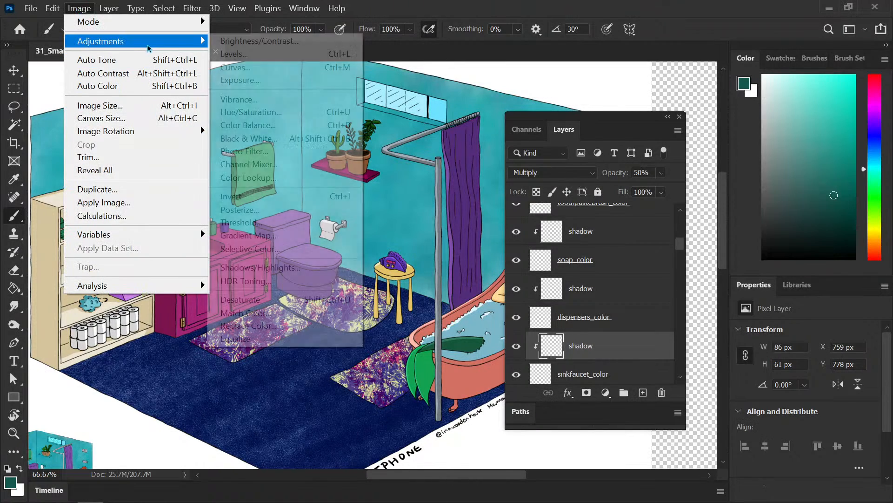
Step: Darken the shadow layer above sinkfaucet_color with Hue/Saturation, setting Lightness to -20, and save the document
click(283, 114)
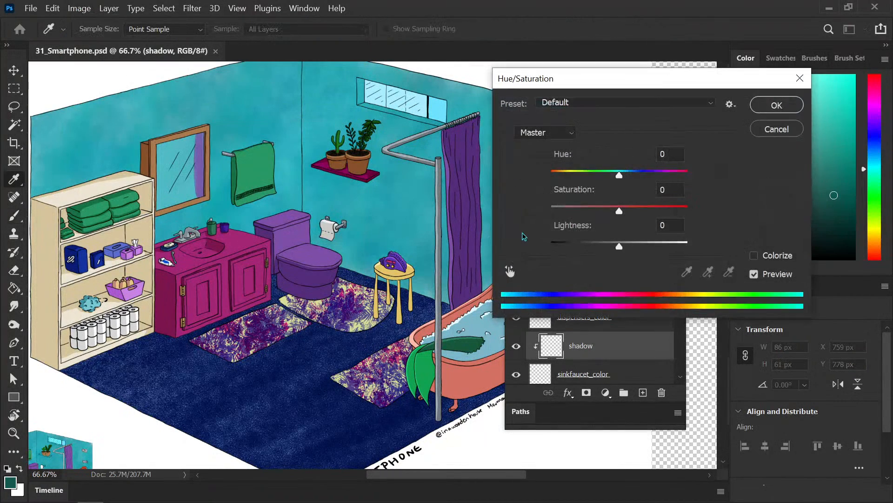
drag(619, 245, 606, 251)
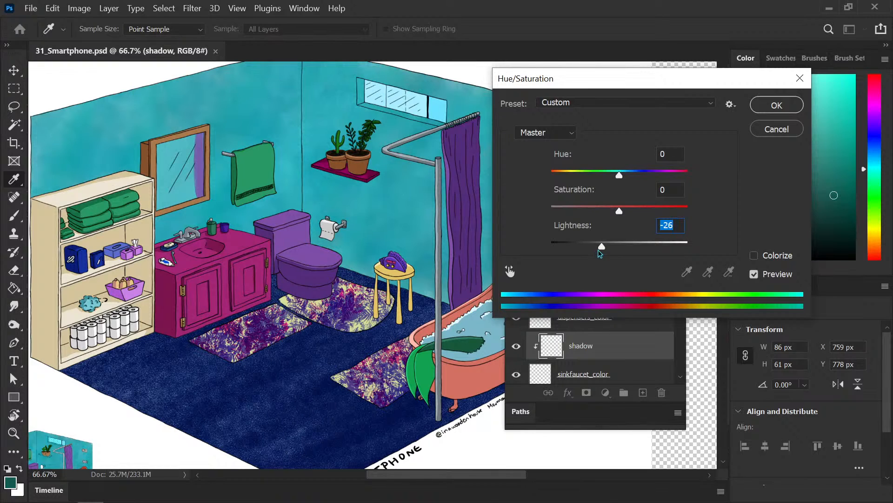
mouse_move(598, 249)
mouse_down()
mouse_move(578, 252)
mouse_move(592, 247)
mouse_up()
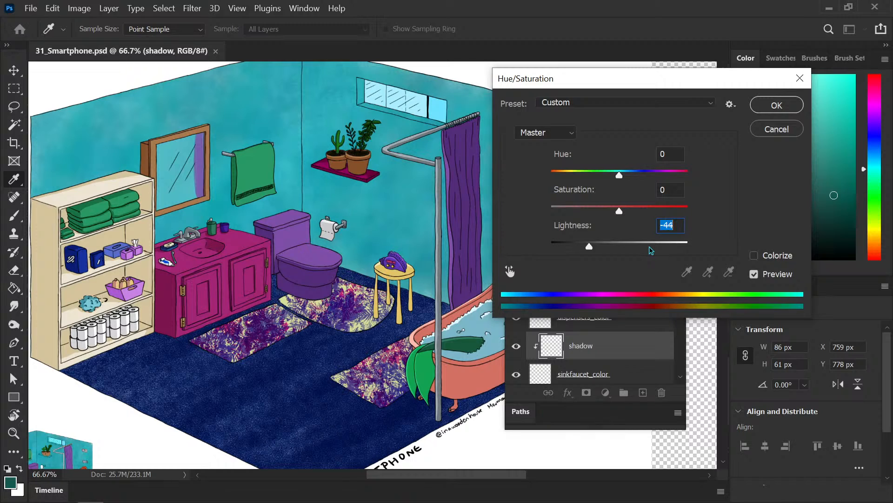
key(Up)
key(Up)
key(Up)
key(Up)
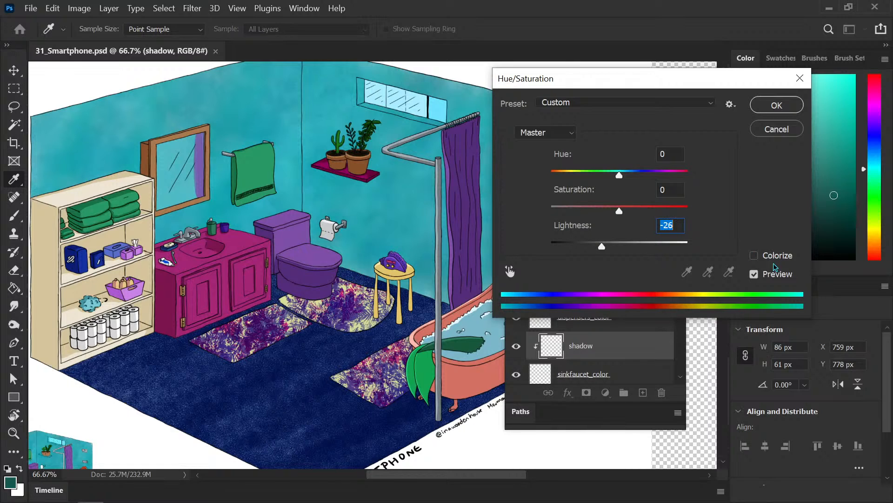
click(754, 274)
drag(678, 227, 644, 229)
text(2)
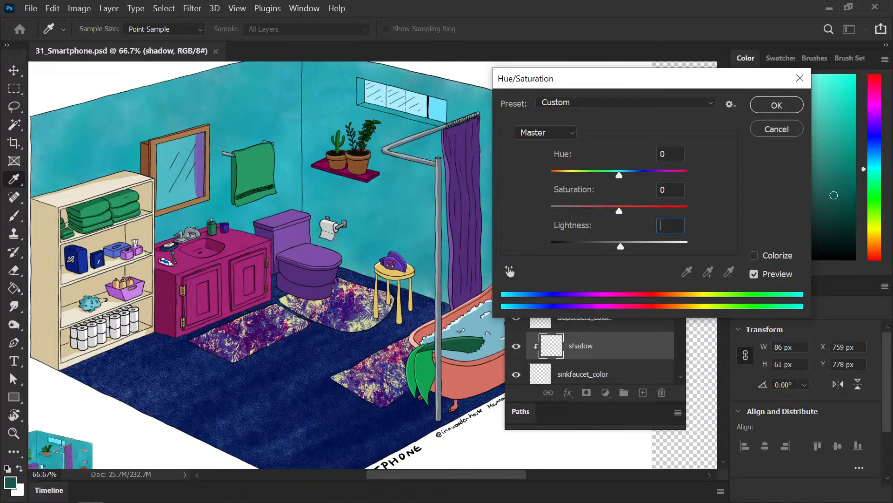
text(20)
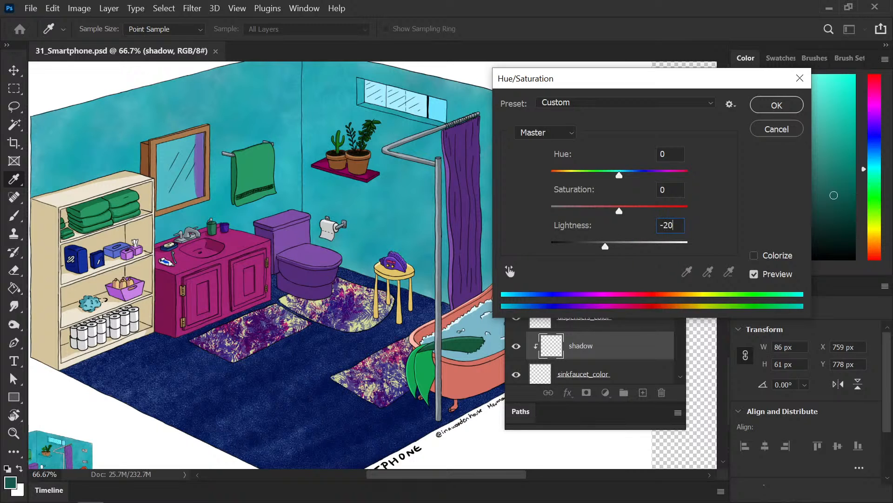
key(Return)
key(ctrl+s)
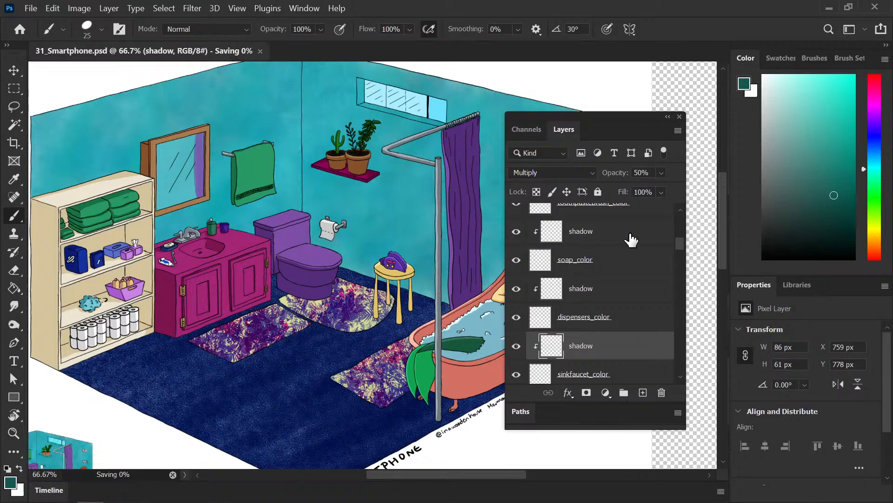
Step: Toggle the visibility of the boxes_color and bottles_color layers to check which shelf items each one contains
key(ctrl+minus)
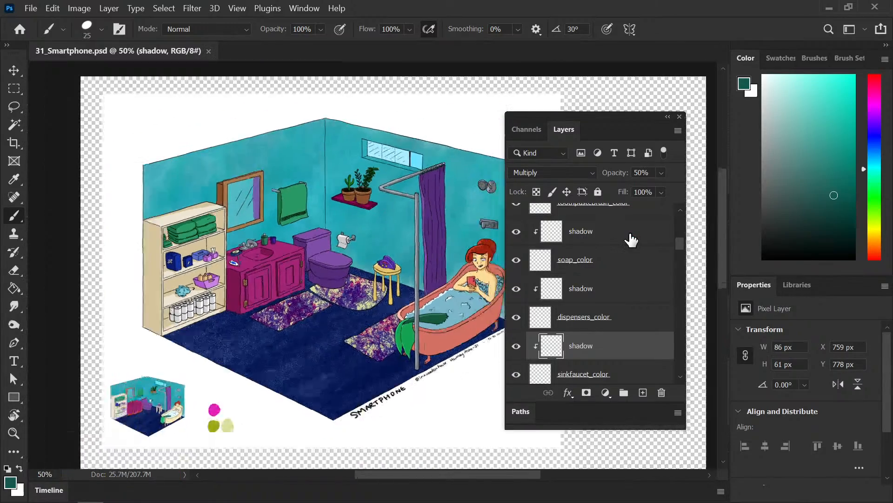
key(ctrl+minus)
key(ctrl+plus)
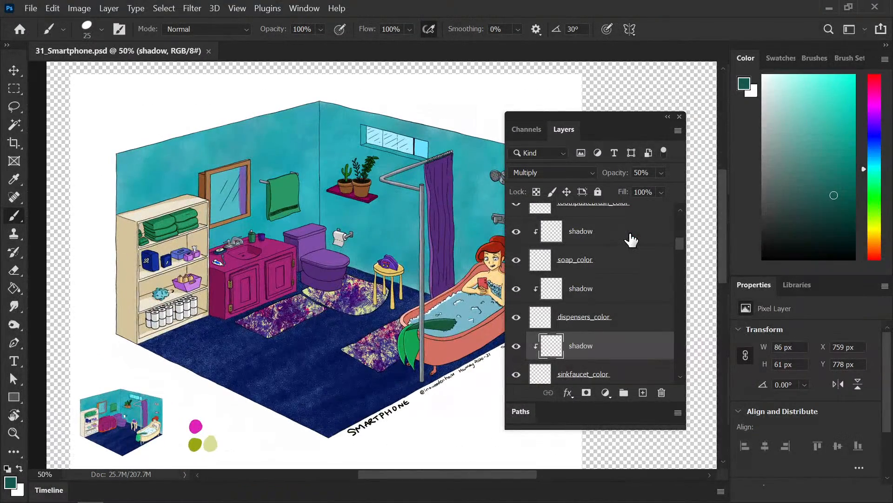
drag(431, 478, 443, 477)
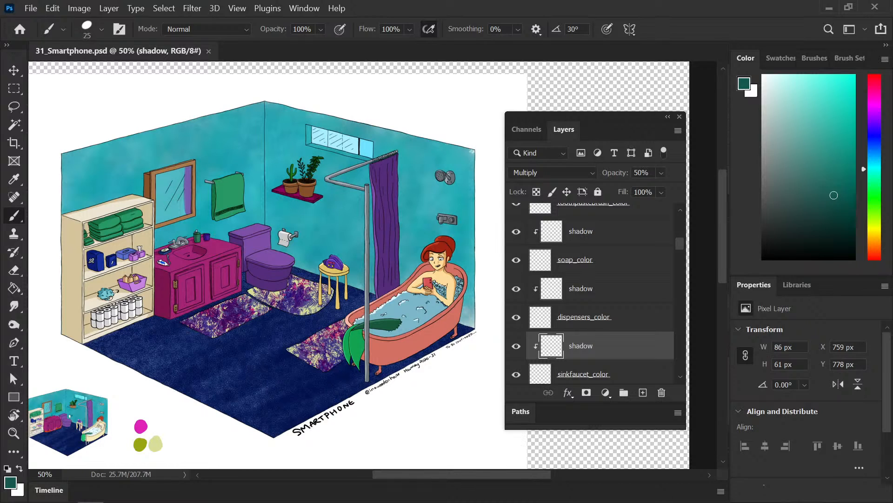
drag(681, 245, 681, 230)
click(517, 296)
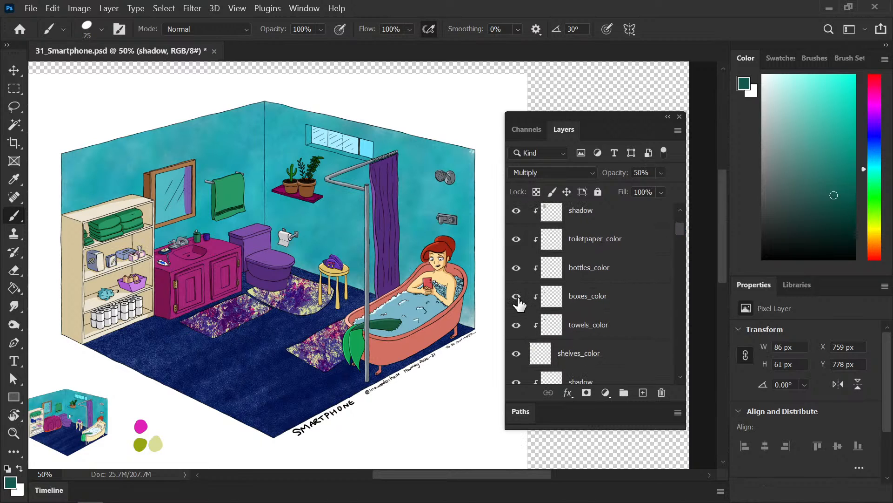
click(605, 306)
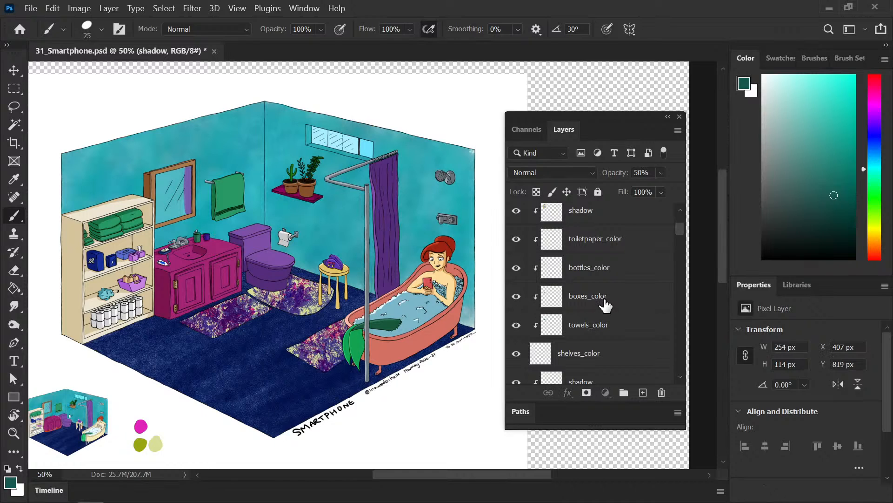
click(516, 269)
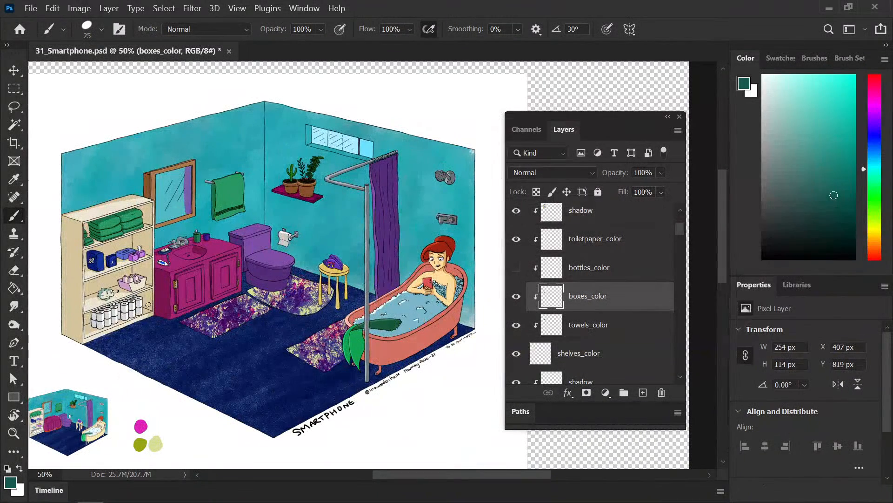
key(ctrl+s)
drag(148, 305, 260, 293)
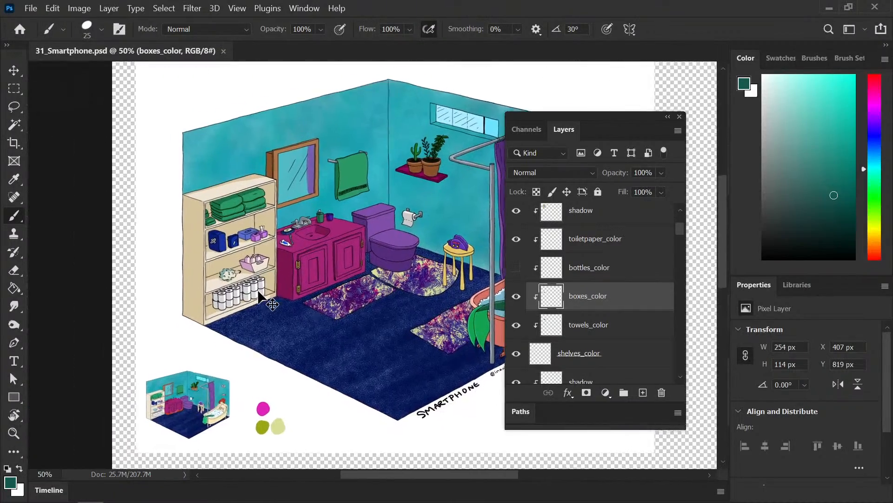
key(ctrl+plus)
key(ctrl+plus)
drag(175, 285, 242, 283)
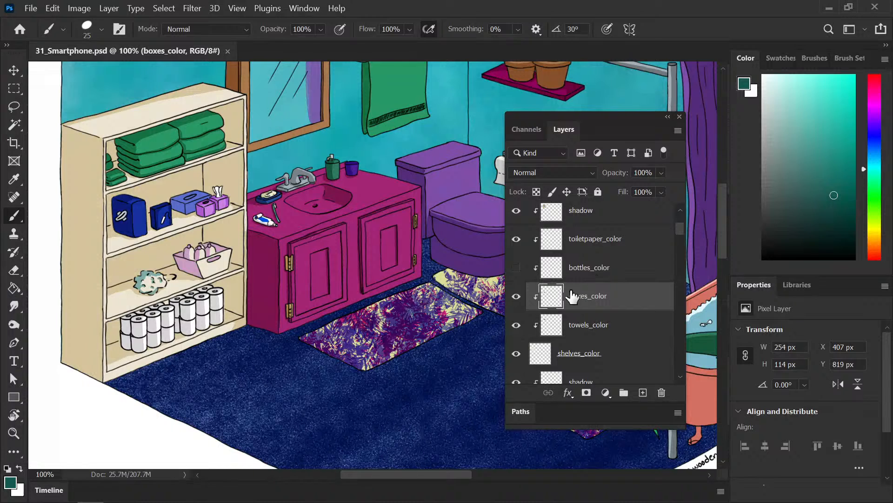
click(515, 267)
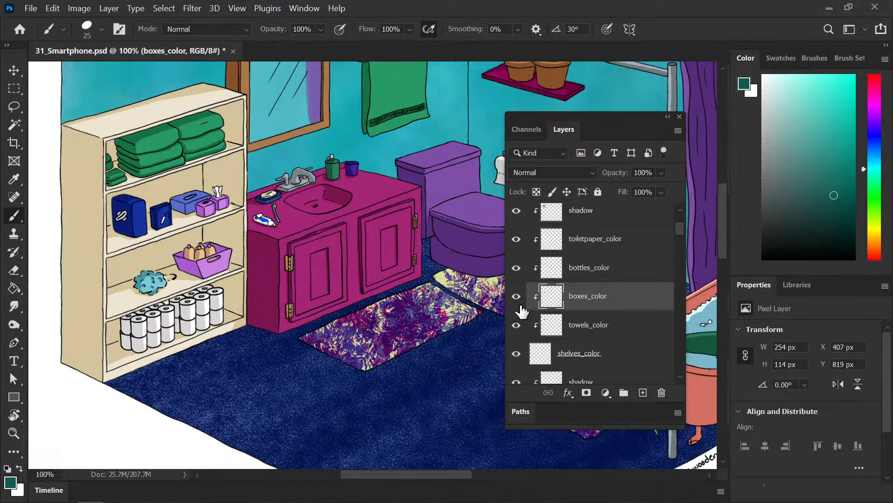
Step: On the bottles_color layer, shift the purple sampled from the basket to a light pink and lock the layer's transparent pixels
click(597, 279)
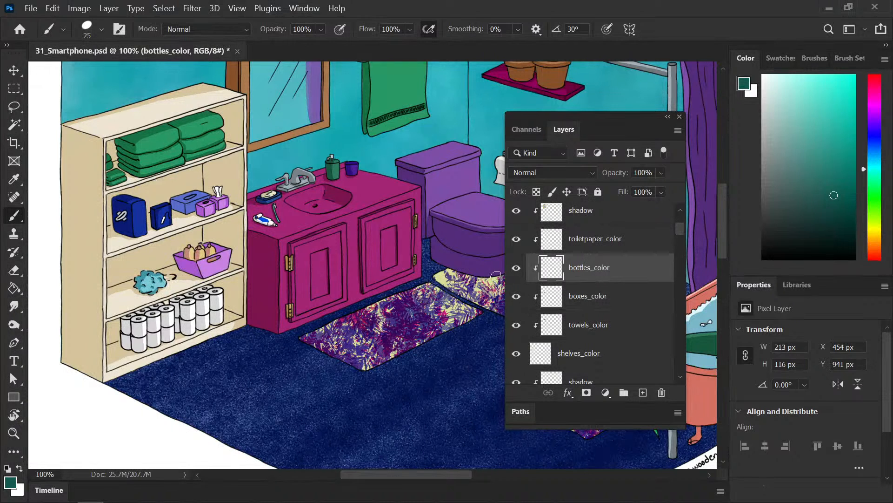
alt+click(225, 266)
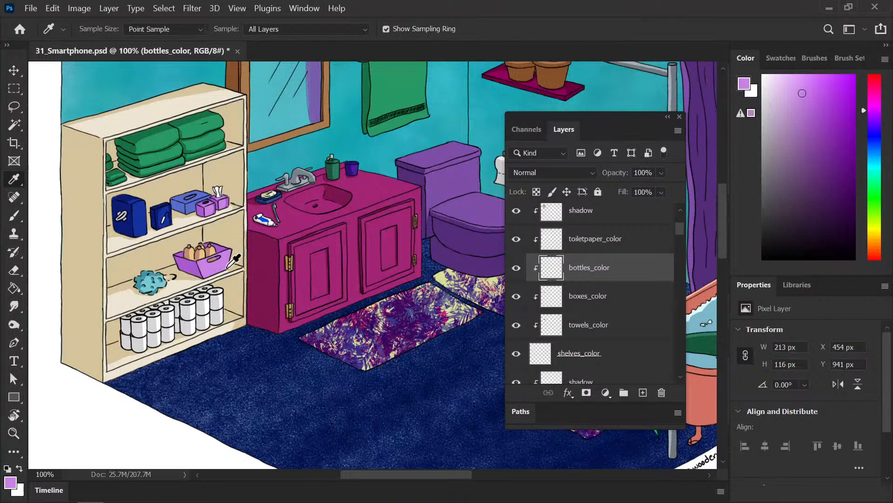
drag(873, 106, 873, 98)
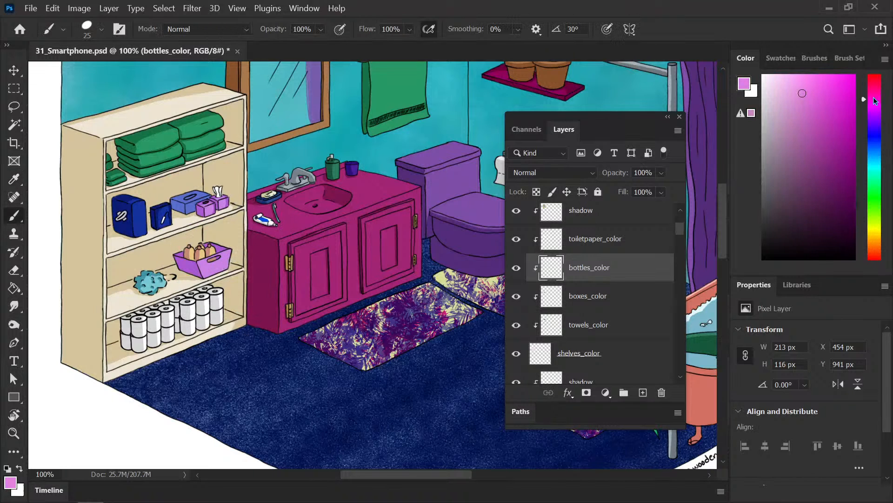
click(803, 91)
key(/)
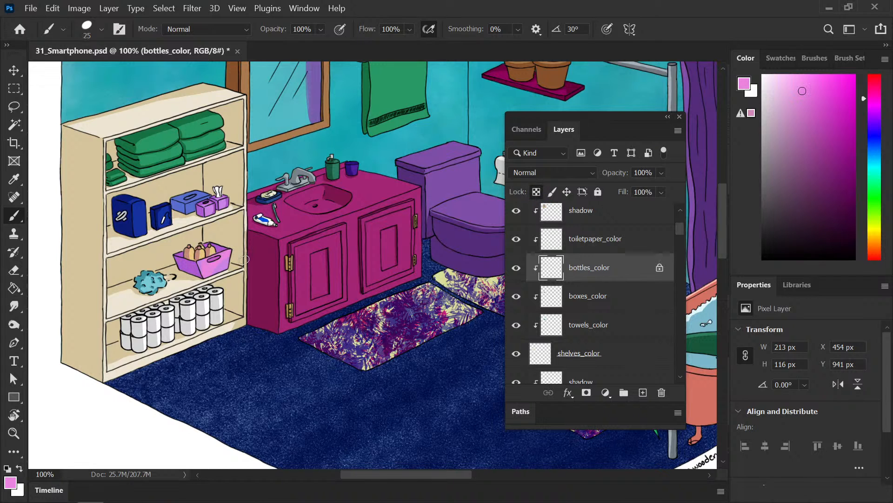
Step: Paint the bottle basket on the shelf pink, undoing stray strokes and reducing the brush size to 15
key(ctrl+plus)
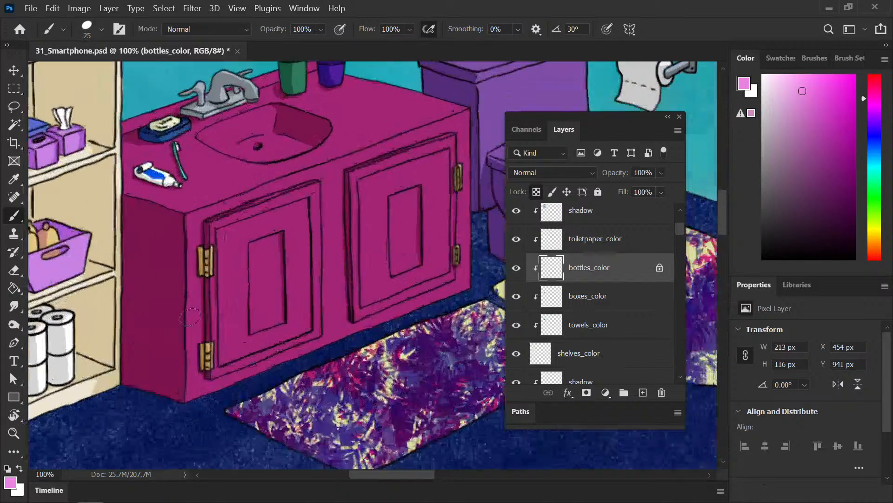
drag(107, 273, 334, 281)
key(ctrl+plus)
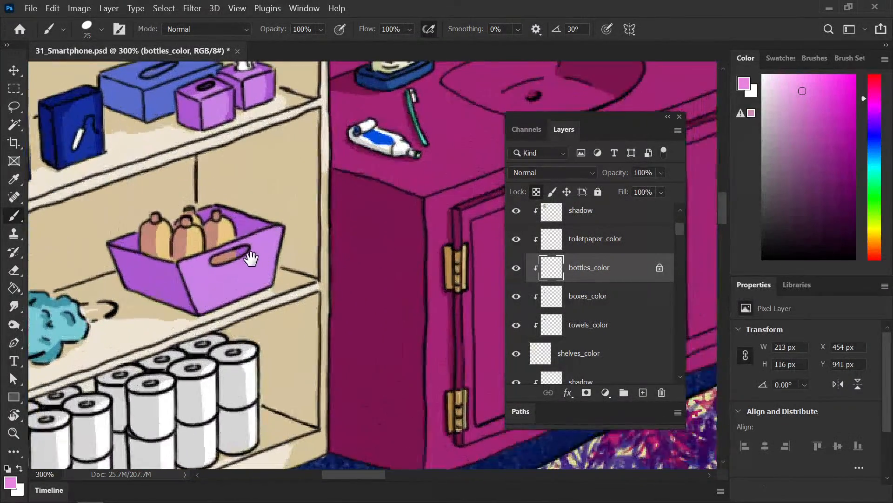
mouse_move(250, 279)
mouse_down()
mouse_move(264, 253)
mouse_move(282, 309)
mouse_up()
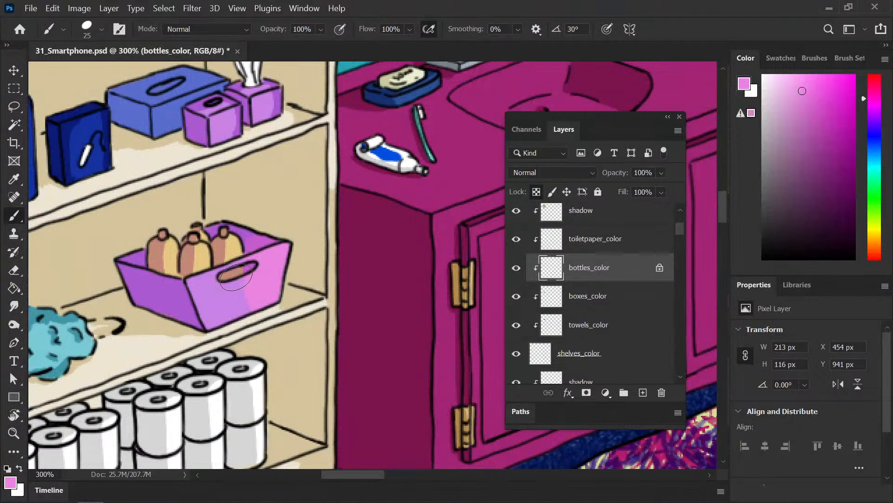
mouse_move(235, 276)
mouse_down()
mouse_move(234, 289)
mouse_move(256, 286)
mouse_move(244, 316)
mouse_move(228, 294)
mouse_up()
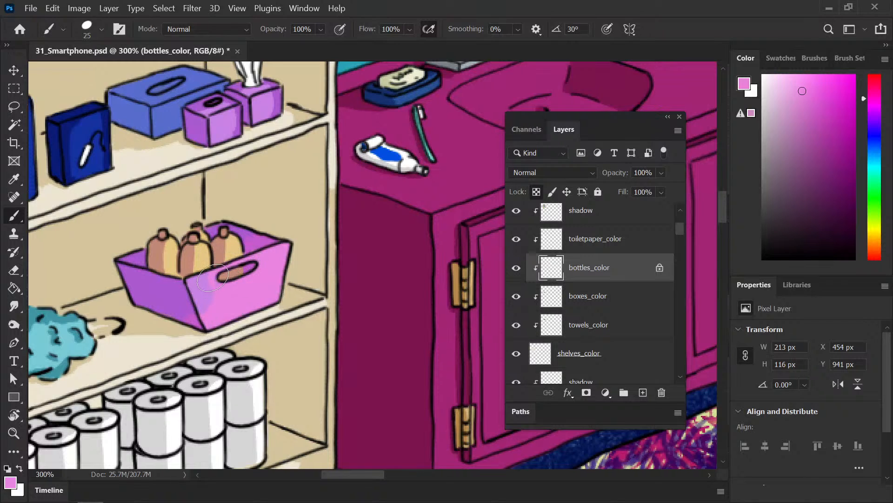
mouse_move(211, 278)
mouse_down()
mouse_move(187, 284)
mouse_move(204, 305)
mouse_move(196, 327)
mouse_move(171, 297)
mouse_move(179, 293)
mouse_move(199, 324)
mouse_move(216, 283)
mouse_move(242, 263)
mouse_move(221, 270)
mouse_move(247, 259)
mouse_move(195, 278)
mouse_move(201, 301)
mouse_move(210, 281)
mouse_up()
key(ctrl+z)
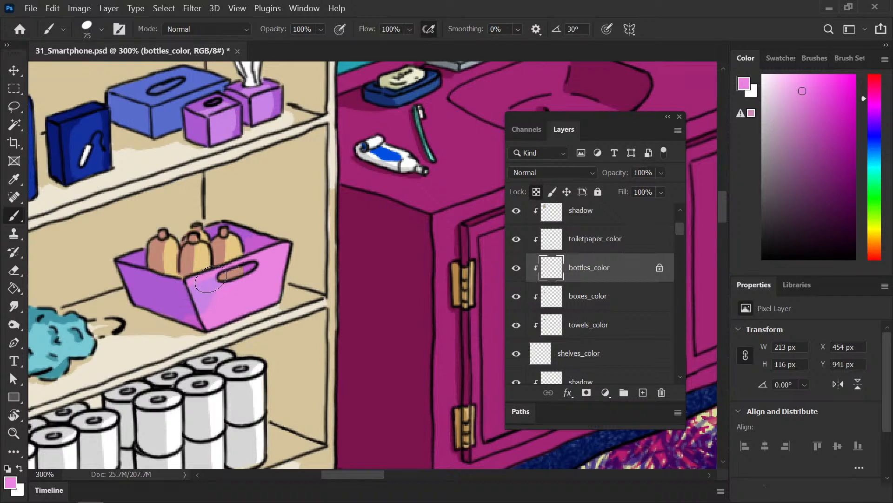
mouse_move(195, 293)
mouse_down()
mouse_move(206, 319)
mouse_move(170, 286)
mouse_move(184, 291)
mouse_move(122, 263)
mouse_move(133, 271)
mouse_move(139, 251)
mouse_move(139, 271)
mouse_move(132, 276)
mouse_move(125, 260)
mouse_move(141, 309)
mouse_move(209, 328)
mouse_up()
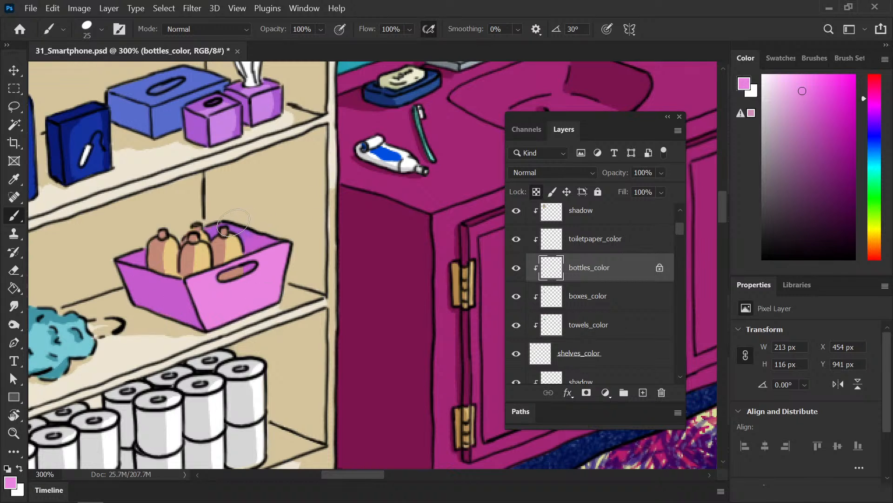
drag(258, 238, 250, 238)
key(ctrl+z)
key(bracketleft)
key(bracketleft)
Step: Review the recolored basket against the whole bathroom illustration
key(ctrl+minus)
key(ctrl+minus)
key(ctrl+minus)
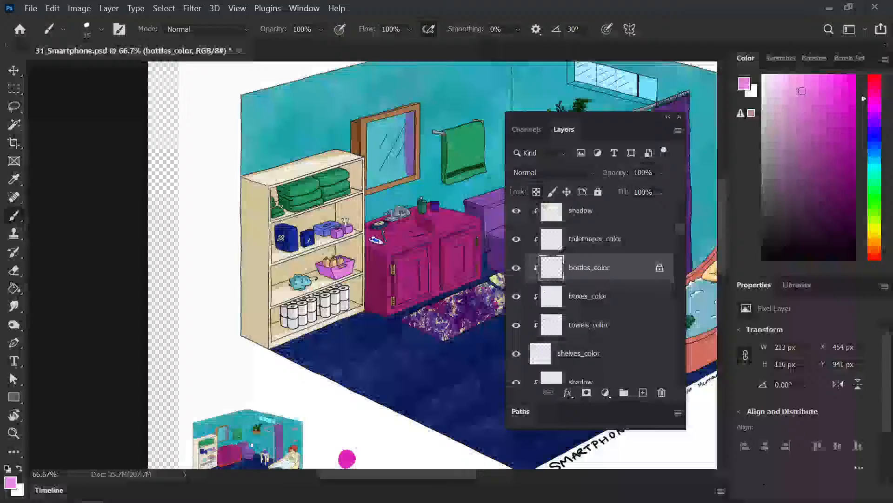
drag(396, 302, 200, 332)
key(ctrl+minus)
key(ctrl+minus)
key(ctrl+plus)
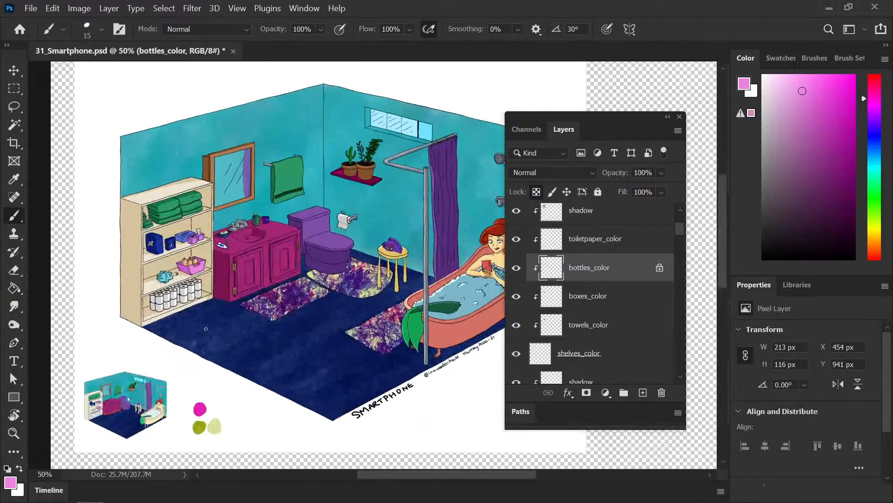
Step: Unlock the transparent pixels of the bottles_color layer and lock those of the boxes_color layer
key(ctrl+plus)
key(ctrl+plus)
key(slash)
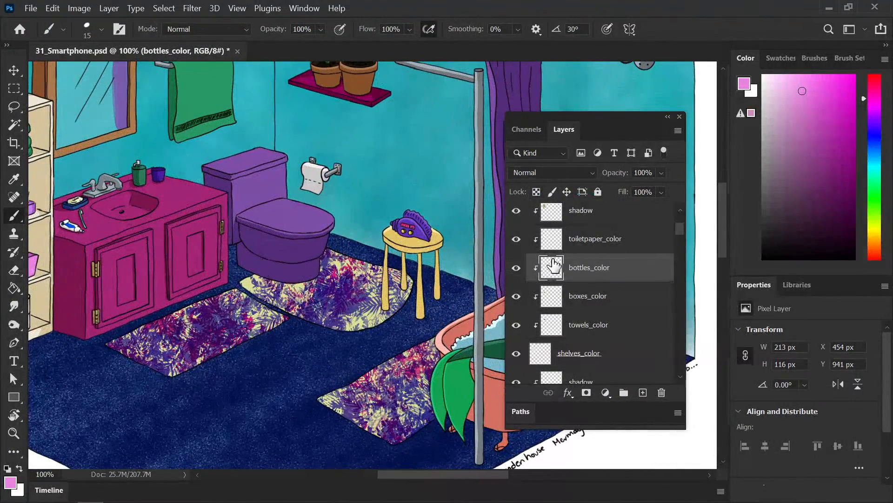
click(573, 308)
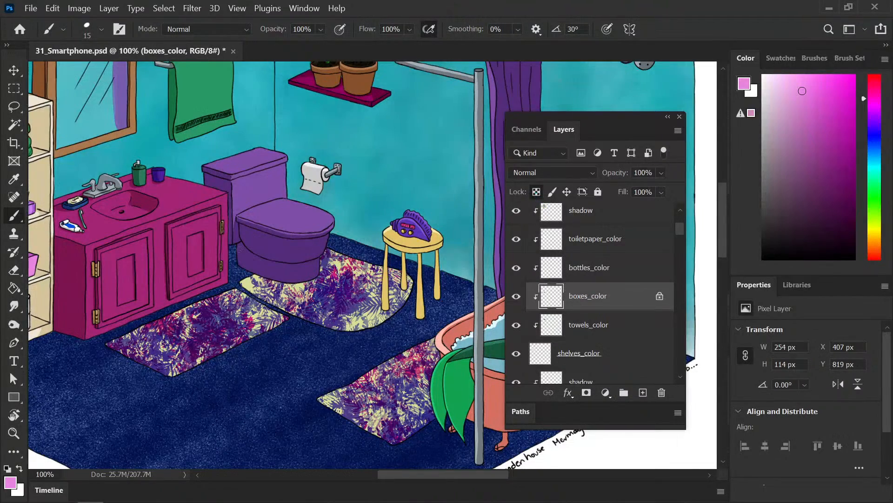
Step: Paint the front small purple box beside the blue tissue box pink on the boxes_color layer
drag(82, 253, 314, 293)
key(ctrl+plus)
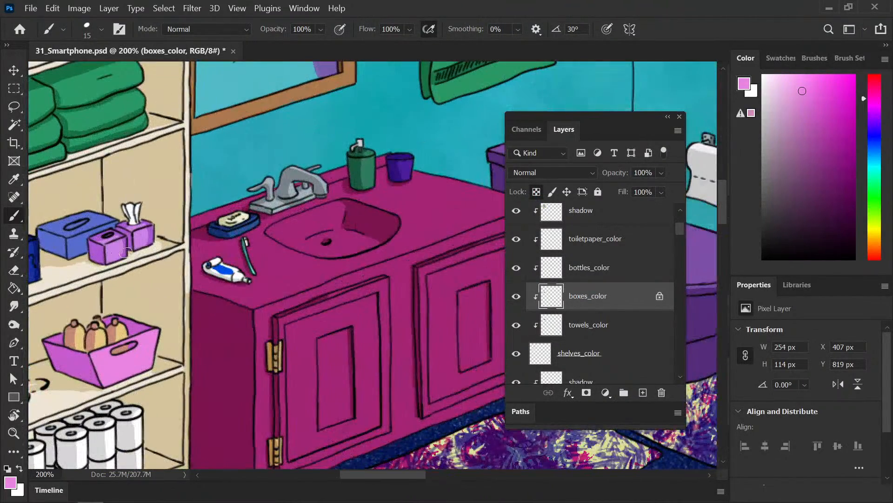
drag(126, 253, 251, 269)
key(ctrl+plus)
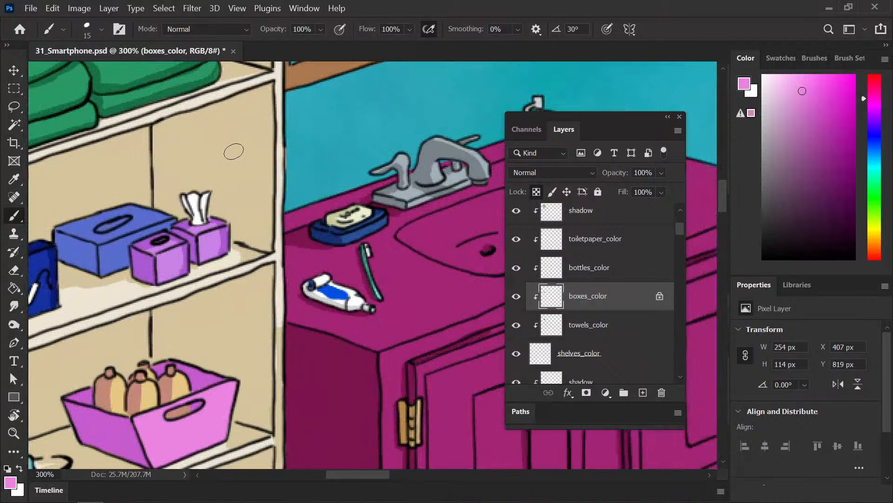
mouse_move(138, 244)
mouse_down()
mouse_move(166, 238)
mouse_move(145, 247)
mouse_move(170, 243)
mouse_move(155, 258)
mouse_move(193, 249)
mouse_move(147, 292)
mouse_up()
mouse_move(137, 253)
mouse_down()
mouse_move(149, 285)
mouse_move(173, 266)
mouse_up()
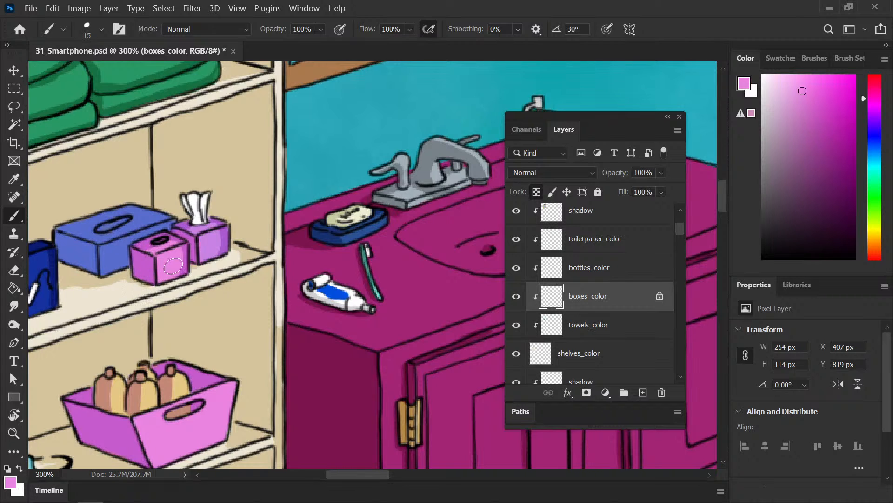
Step: Paint the small tissue box behind it pink, removing the stray paint around the tissue and redoing the strokes
mouse_move(205, 232)
mouse_down()
mouse_move(225, 229)
mouse_move(182, 229)
mouse_up()
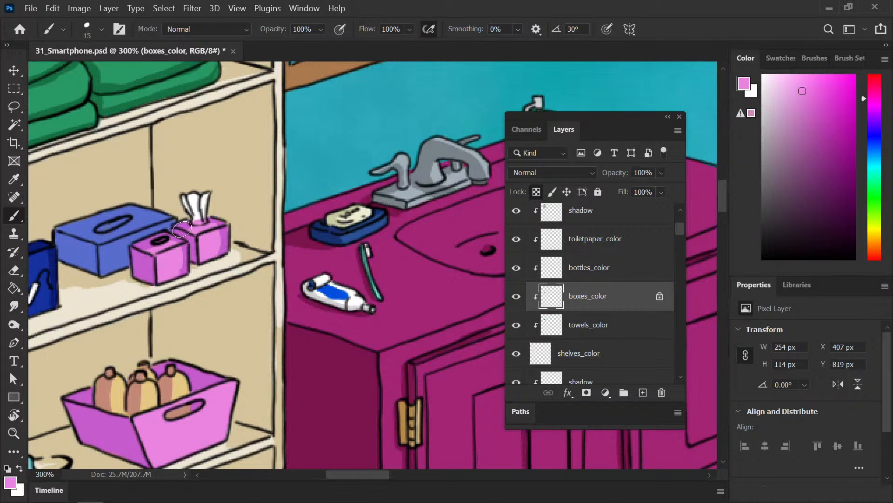
key(e)
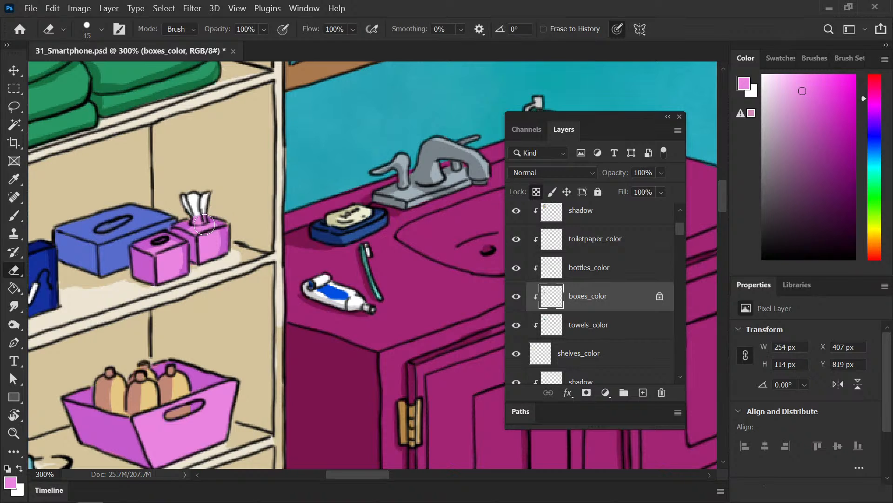
drag(220, 243, 219, 242)
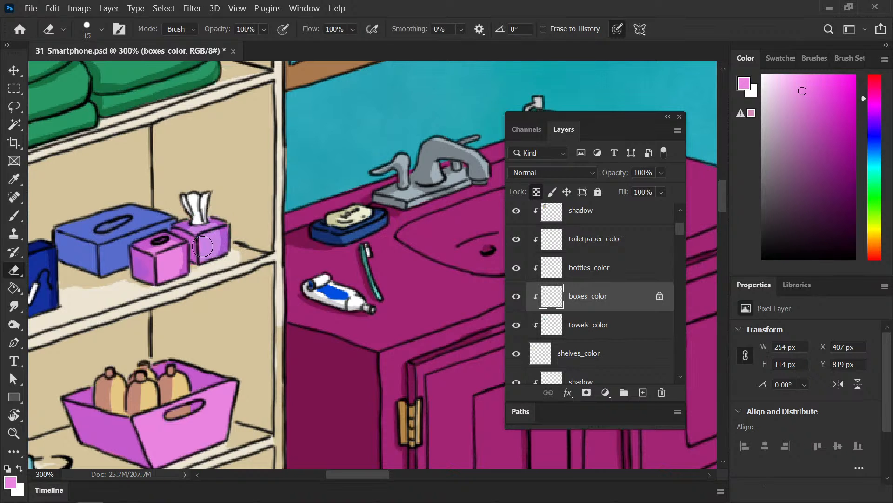
key(b)
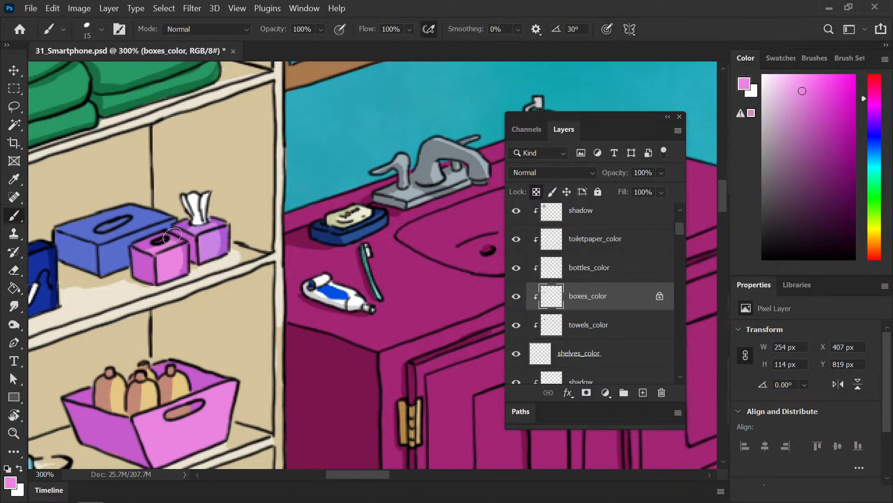
mouse_move(177, 229)
mouse_down()
mouse_move(216, 222)
mouse_move(204, 248)
mouse_up()
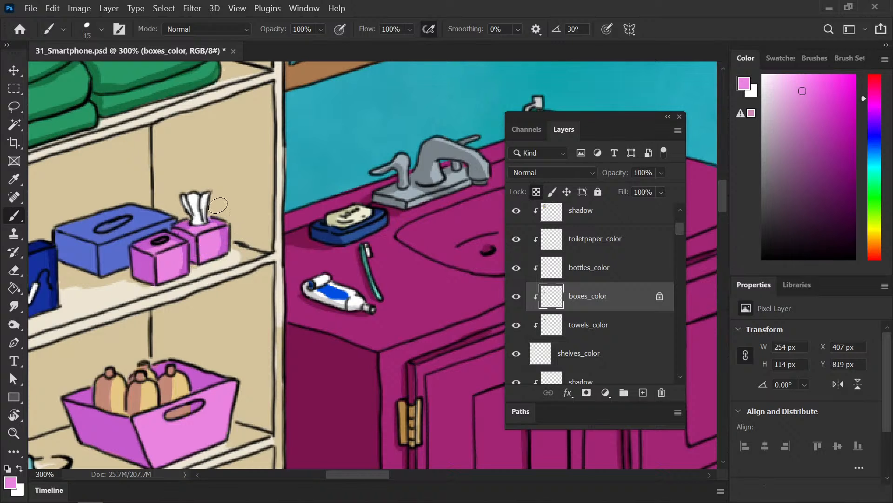
Step: Unlock the transparent pixels of the boxes_color layer and shade the protruding tissue gray on the shadow layer
click(537, 192)
click(620, 215)
click(763, 146)
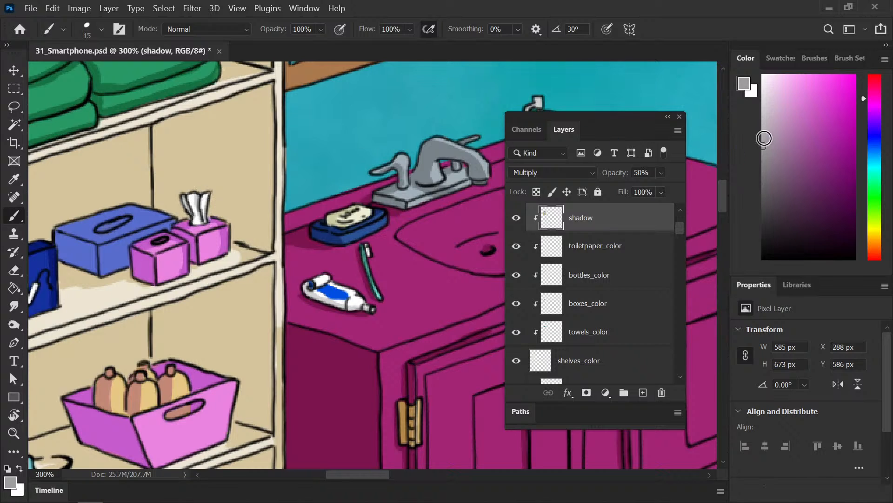
drag(760, 131, 755, 123)
mouse_move(191, 201)
mouse_down()
mouse_move(197, 223)
mouse_move(203, 214)
mouse_up()
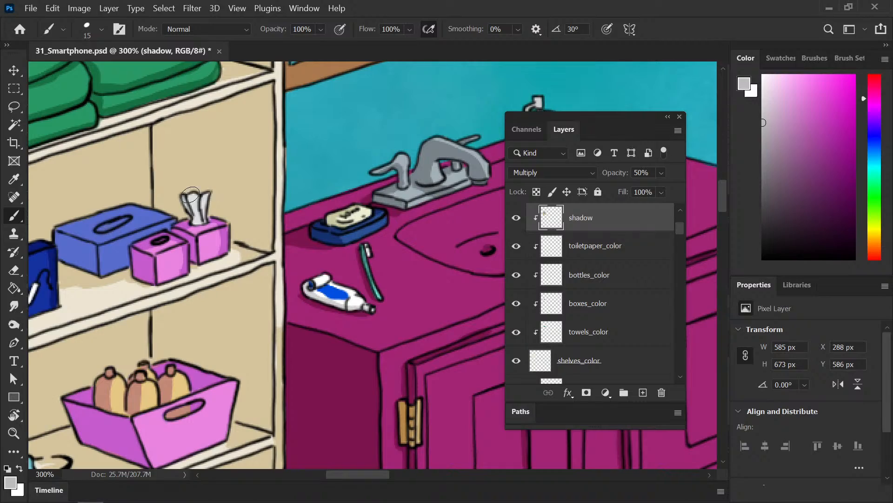
Step: Retouch the tissue's shading with a lighter gray and undo the last stroke
key(ctrl+1)
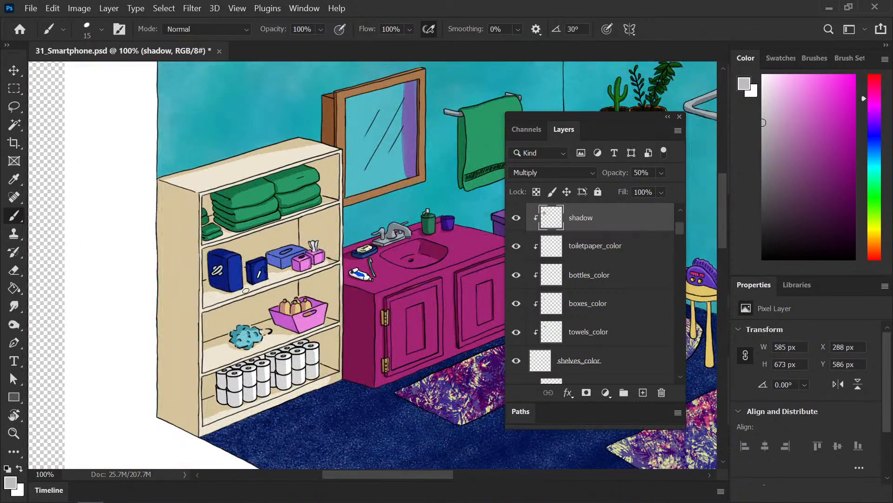
key(ctrl+plus)
key(ctrl+plus)
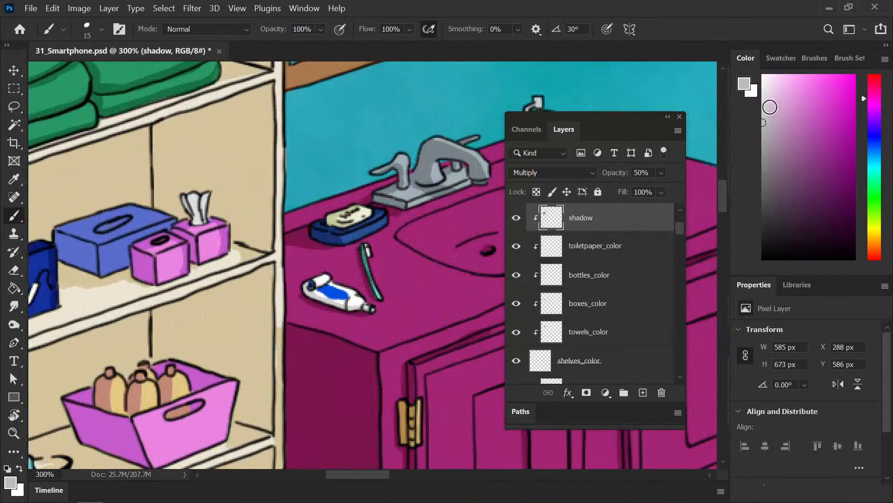
drag(768, 104, 745, 98)
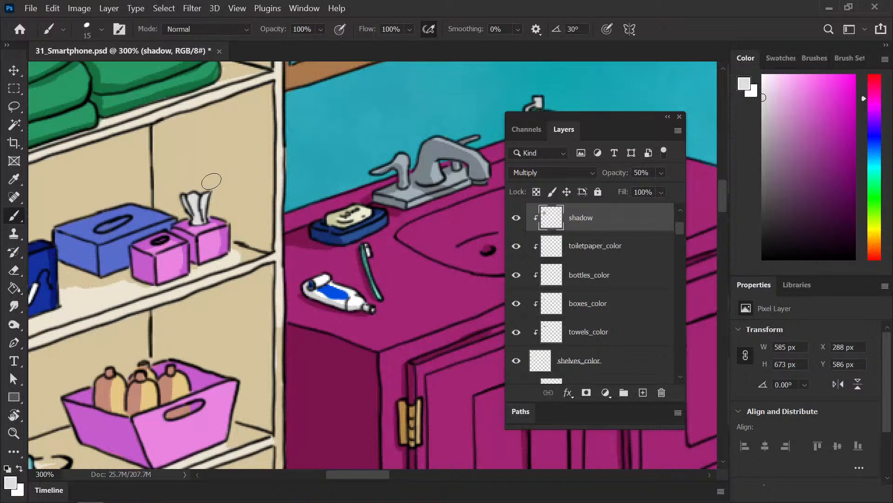
key(ctrl+z)
key(ctrl+minus)
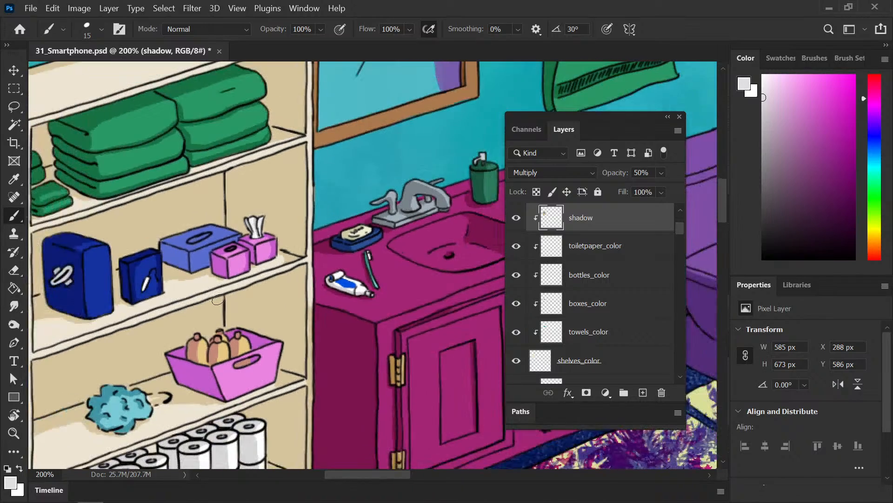
Step: Save the illustration and review the recolored shelf items against the whole bathroom
key(ctrl+s)
key(ctrl+minus)
key(ctrl+minus)
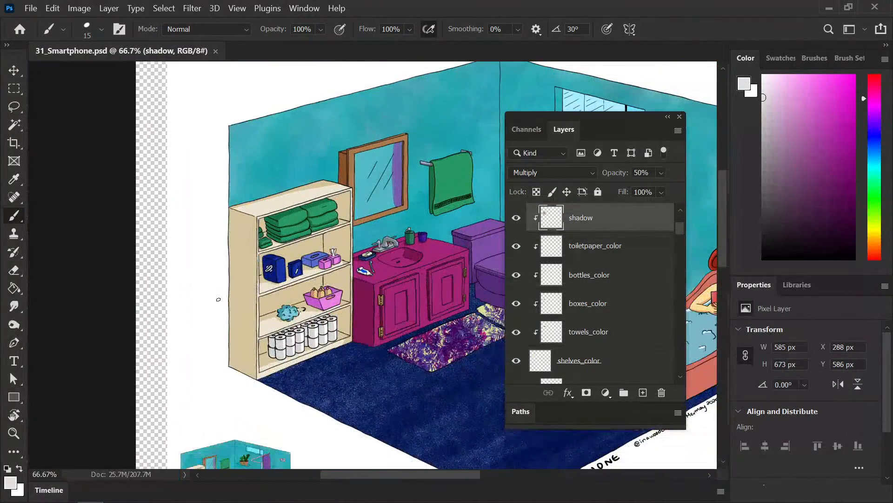
drag(336, 289, 210, 232)
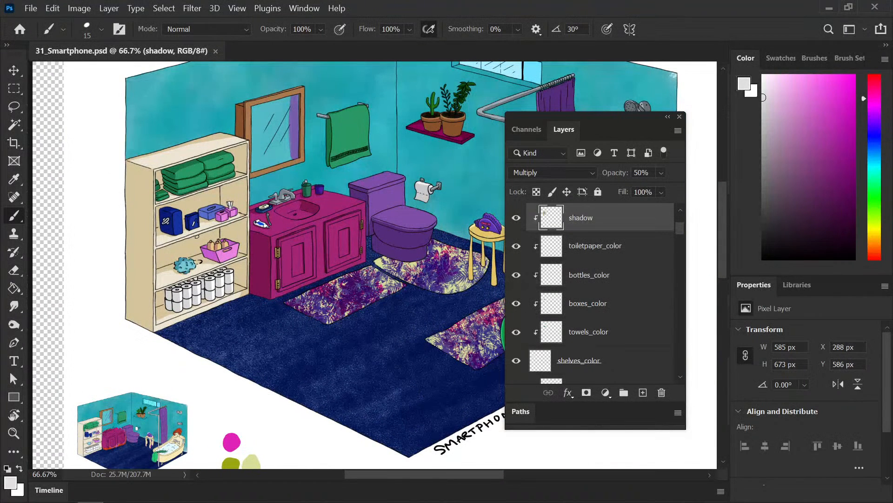
Step: Sample the blue of the tissue box on the shelf and shift it to a very dark violet
key(i)
click(215, 203)
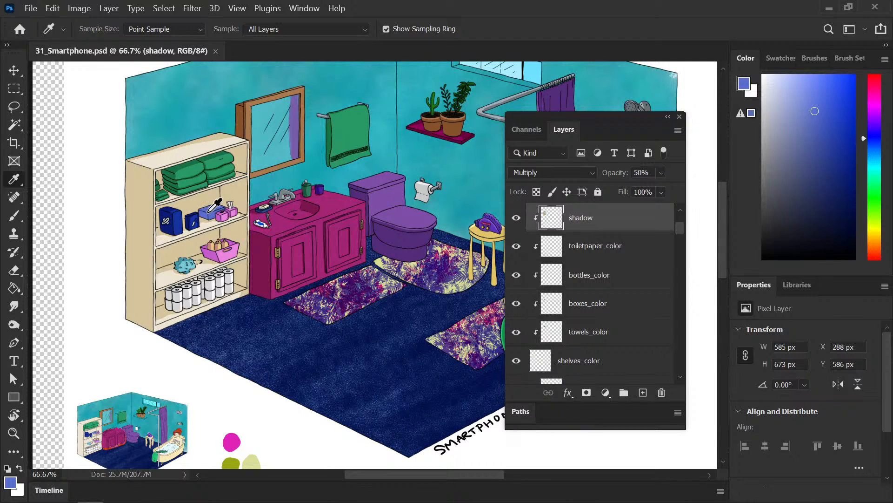
key(b)
click(831, 154)
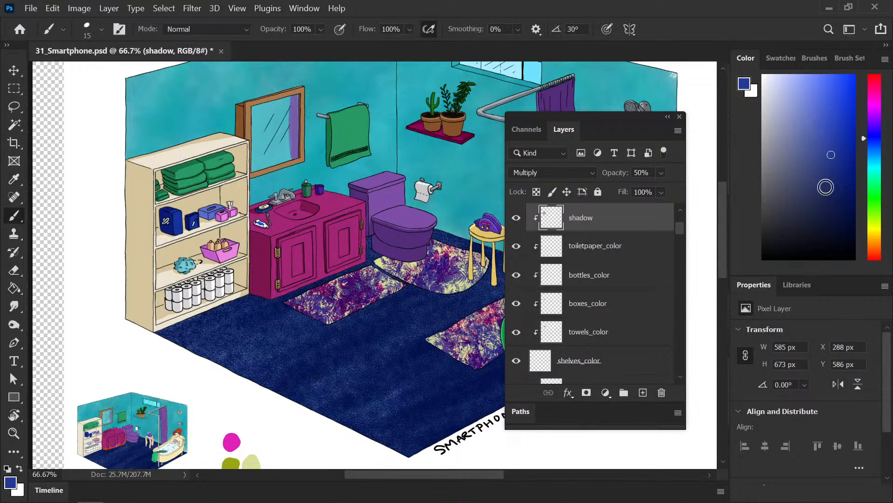
click(853, 225)
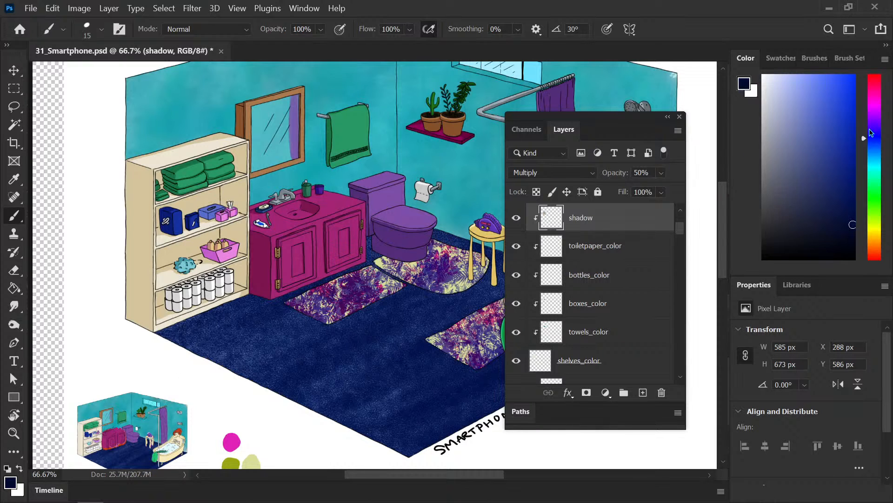
drag(870, 130, 874, 123)
Step: Try to shade the blue tissue box's opening in black on the shadow layer, and undo the strokes
key(ctrl+plus)
key(ctrl+plus)
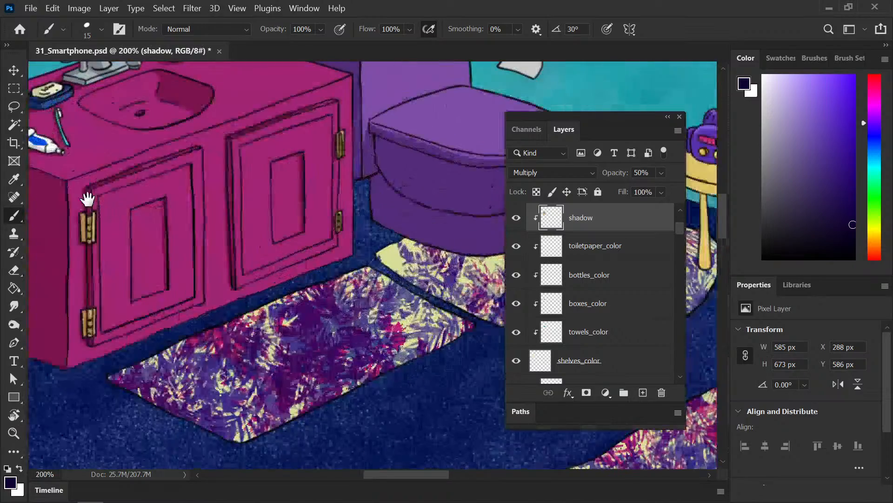
mouse_move(87, 200)
mouse_down()
mouse_move(243, 291)
mouse_move(281, 273)
mouse_up()
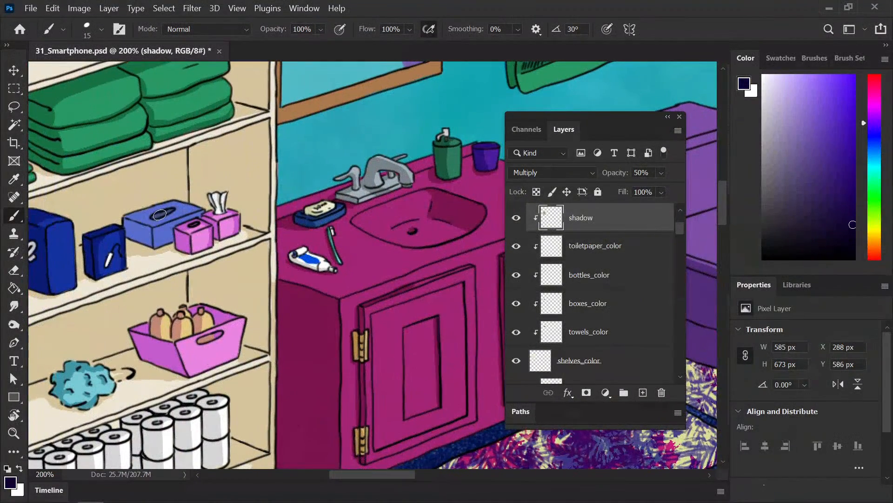
drag(849, 216, 855, 257)
mouse_move(154, 215)
mouse_down()
mouse_move(143, 274)
mouse_move(170, 274)
mouse_move(197, 295)
mouse_up()
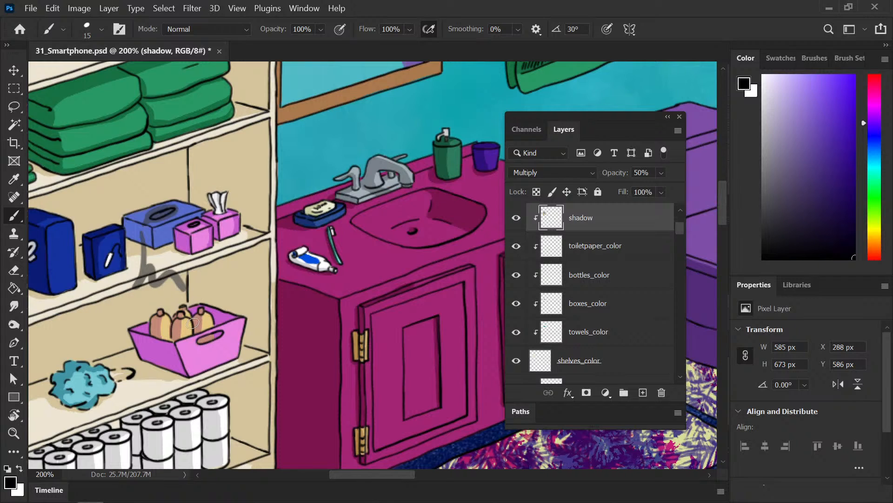
key(ctrl+z)
key(ctrl+z)
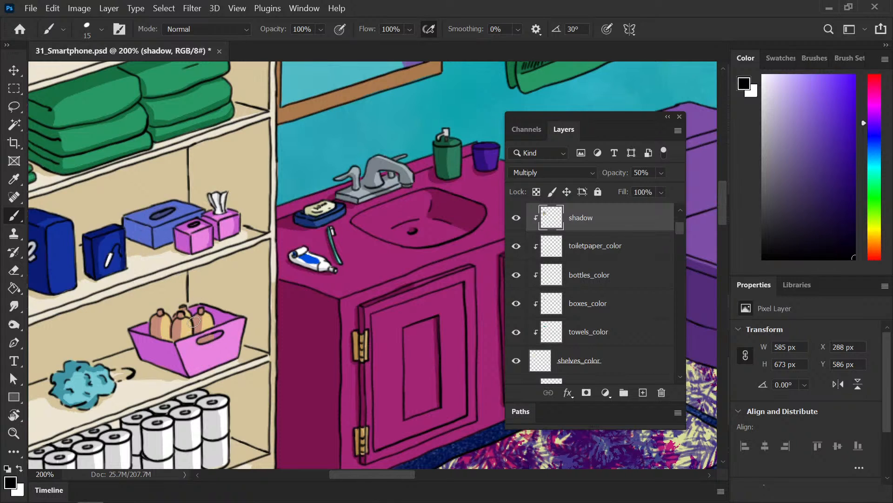
Step: Try violet and dark blue as shadow colors and display the color swatches
mouse_move(853, 239)
mouse_down()
mouse_move(843, 223)
mouse_move(859, 198)
mouse_move(820, 168)
mouse_move(848, 137)
mouse_up()
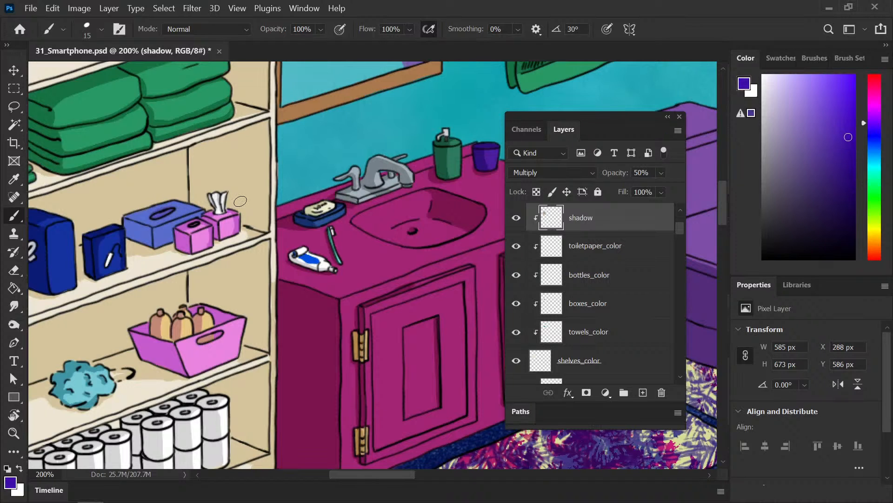
mouse_move(872, 150)
mouse_down()
mouse_move(873, 137)
mouse_move(842, 158)
mouse_move(830, 199)
mouse_up()
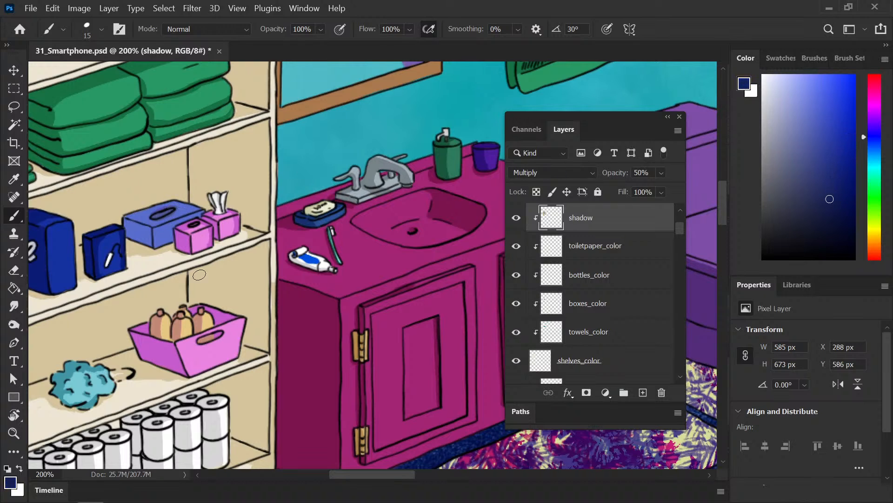
click(783, 61)
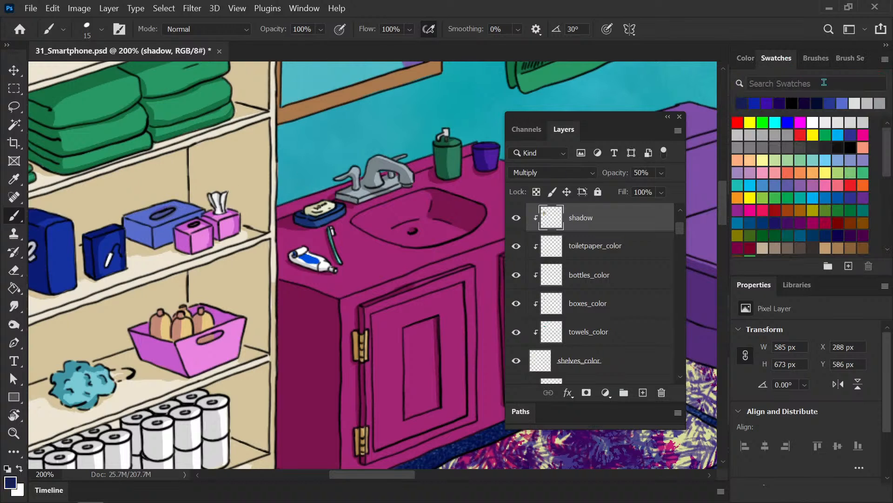
Step: Set the shadow layer to Normal at 100% opacity and paint over the blue tissue box's opening with the box's sampled blue
click(551, 173)
click(600, 155)
key(Tab)
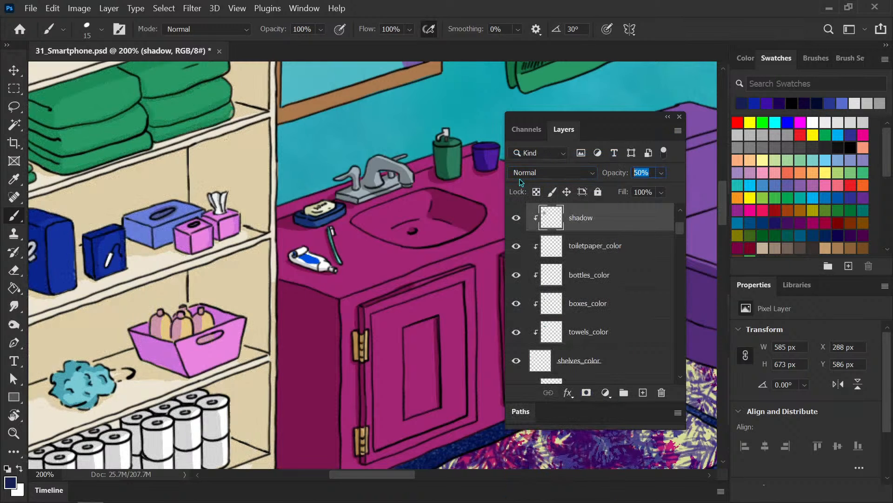
text(100)
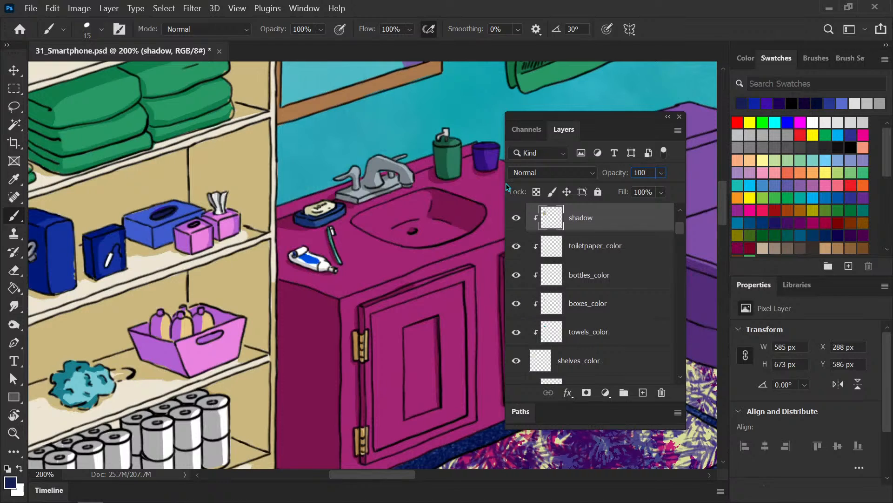
alt+click(153, 231)
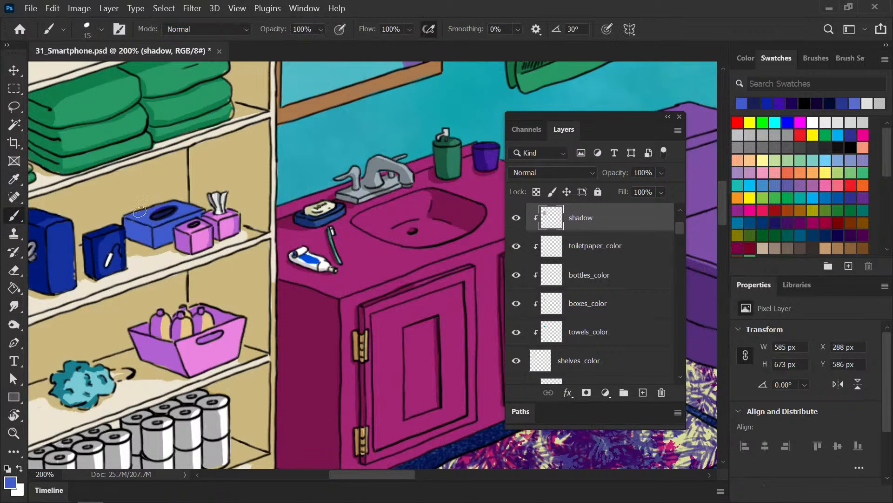
drag(142, 215, 168, 213)
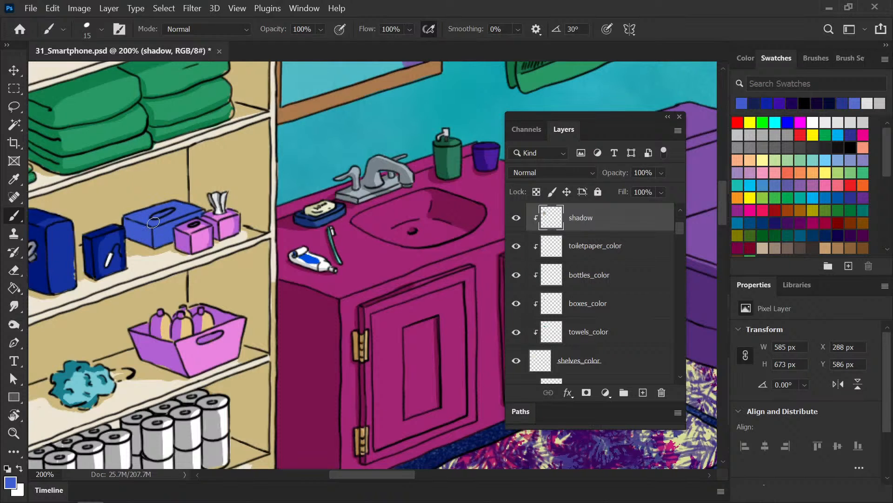
Step: Erase the light mark along the large dark blue box's edge and sample the smaller dark blue box's color for retouching
alt+click(64, 255)
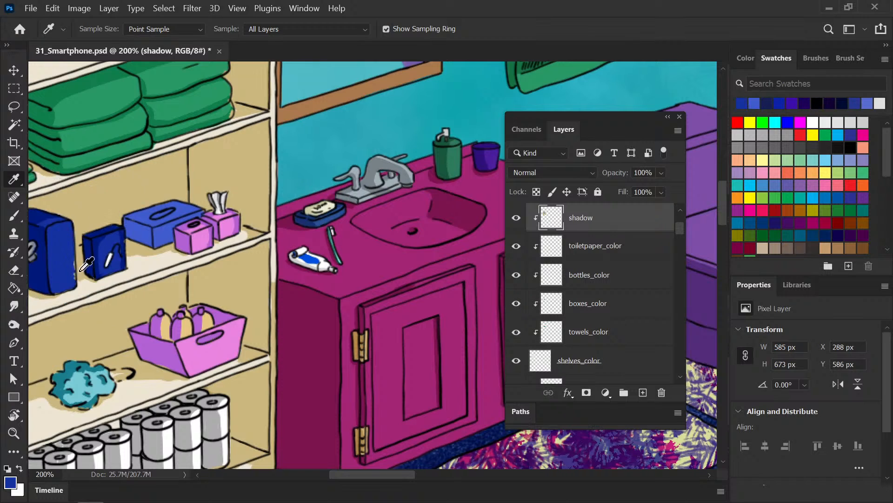
key(e)
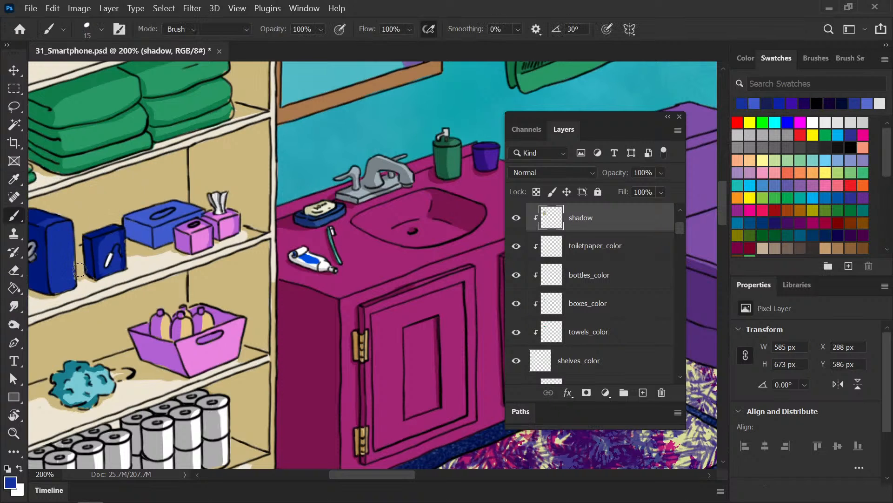
drag(72, 258, 73, 267)
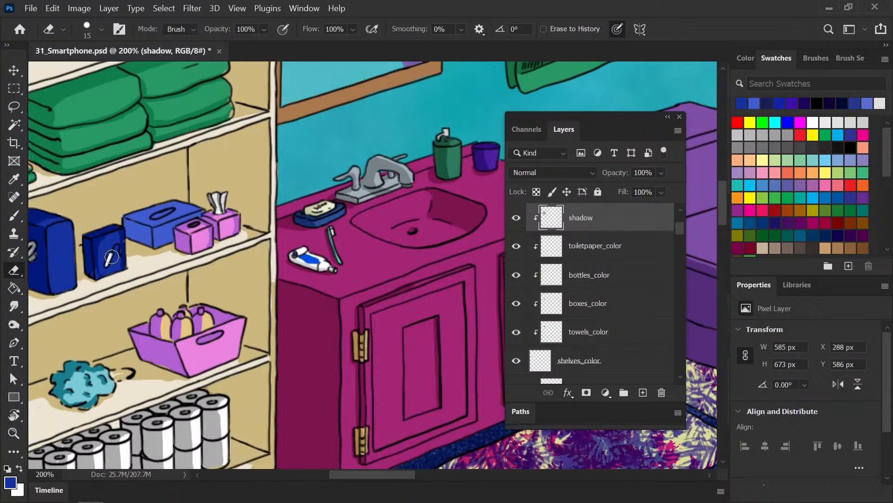
key(b)
alt+click(99, 233)
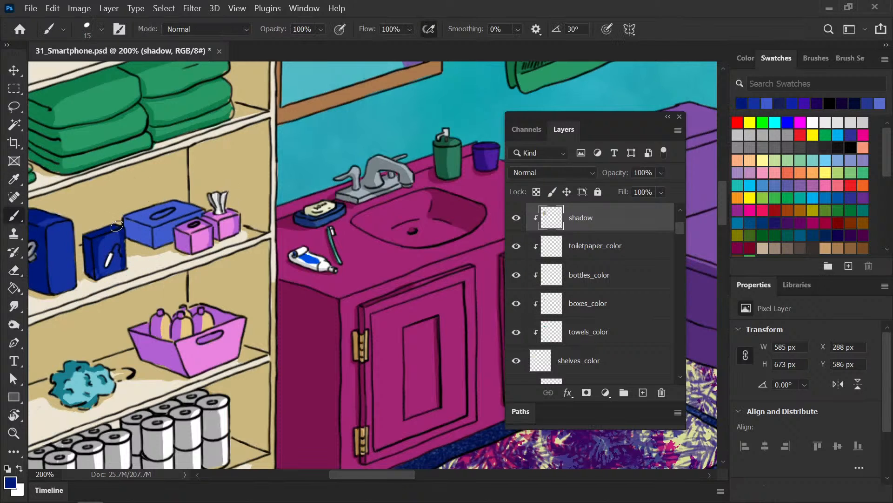
Step: Set the shadow layer's blend mode to Multiply and its opacity to 50%, and save the document
click(554, 173)
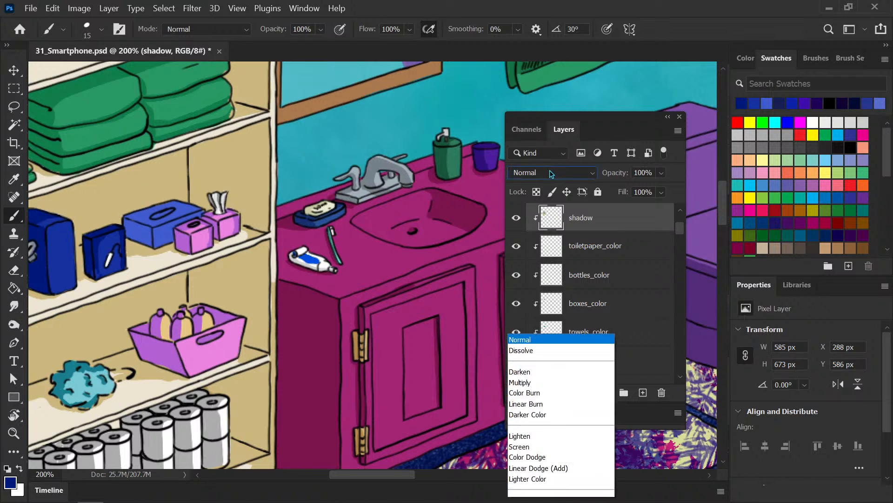
click(597, 187)
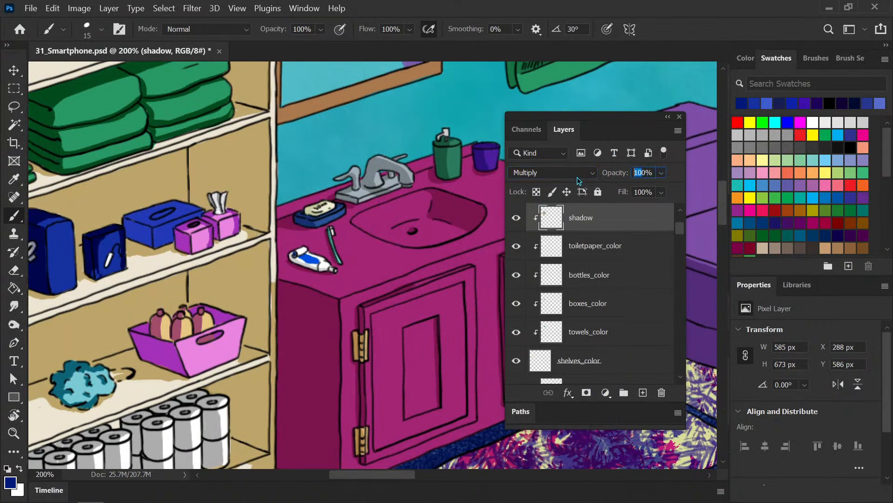
text(50)
key(Return)
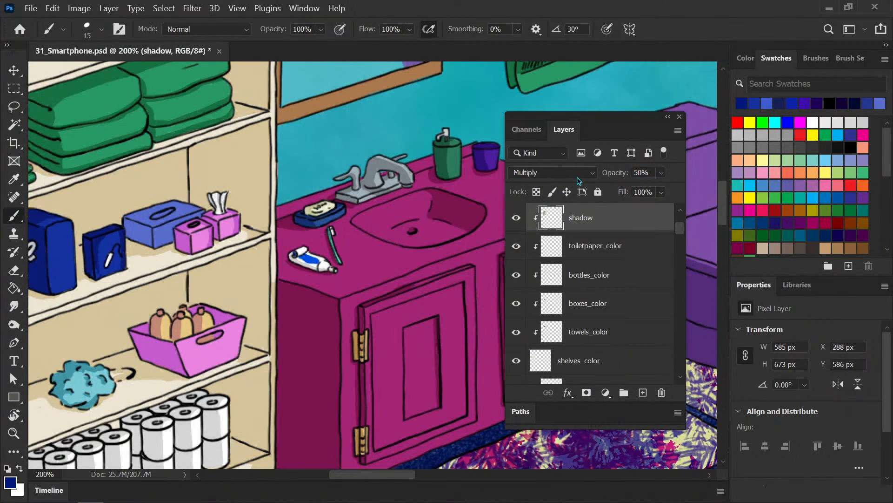
key(ctrl+s)
Step: Select the boxes_color layer and paint the blue tissue box's opening with a darker blue from the recent swatches
key(ctrl+minus)
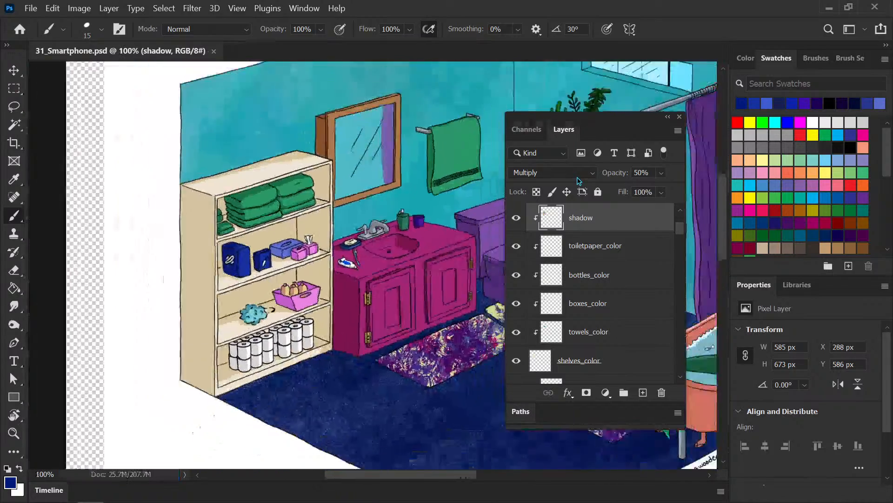
key(ctrl+minus)
drag(423, 279, 261, 242)
key(ctrl+plus)
drag(159, 232, 236, 244)
click(605, 305)
key(ctrl+plus)
key(ctrl+plus)
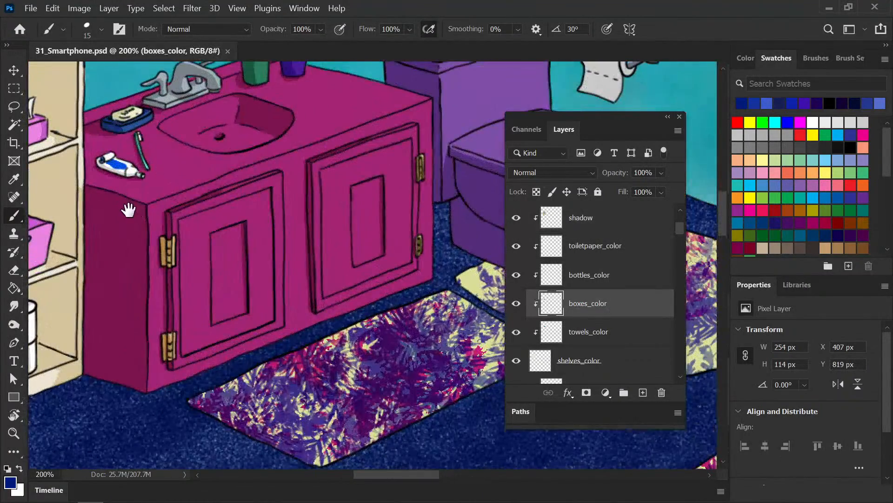
drag(129, 210, 305, 296)
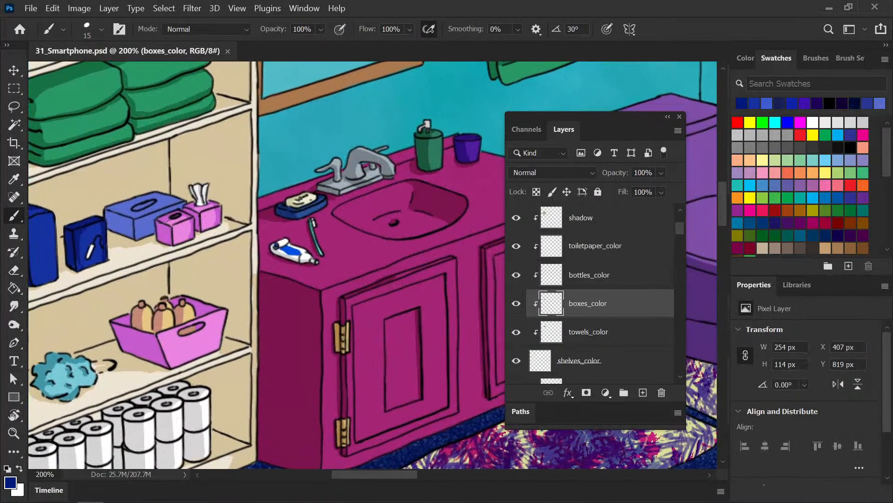
click(136, 208)
click(754, 103)
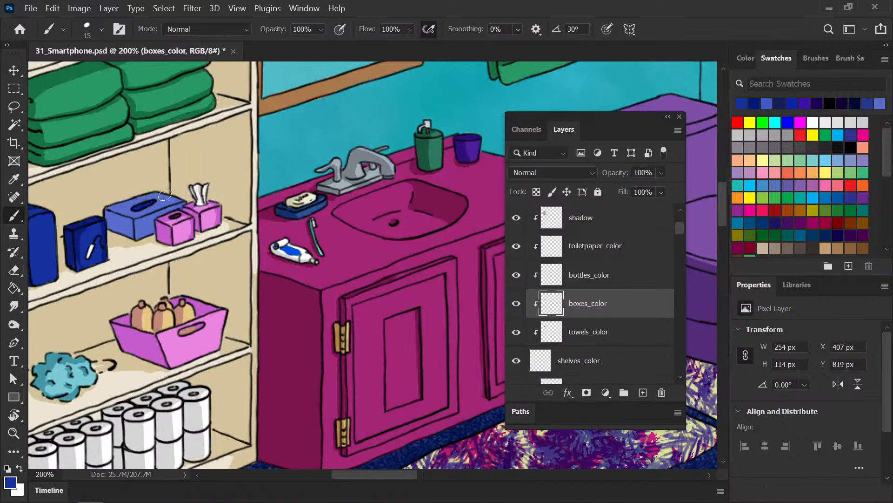
Step: Try darker blues for the tissue box's opening, repaint it in a muted navy, and save the document
click(745, 58)
mouse_move(831, 144)
mouse_down()
mouse_move(812, 143)
mouse_move(804, 160)
mouse_move(814, 181)
mouse_move(814, 172)
mouse_up()
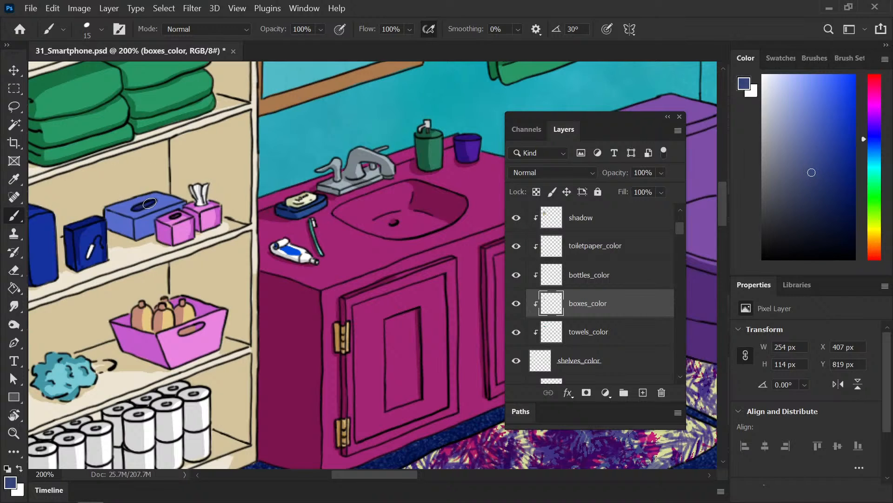
mouse_move(814, 207)
mouse_down()
mouse_move(827, 185)
mouse_move(855, 193)
mouse_up()
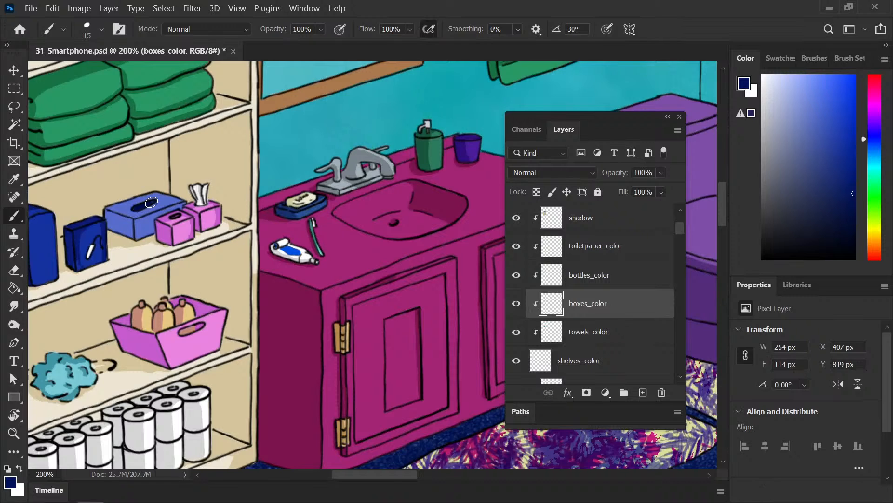
mouse_move(836, 199)
mouse_down()
mouse_move(844, 156)
mouse_move(828, 176)
mouse_up()
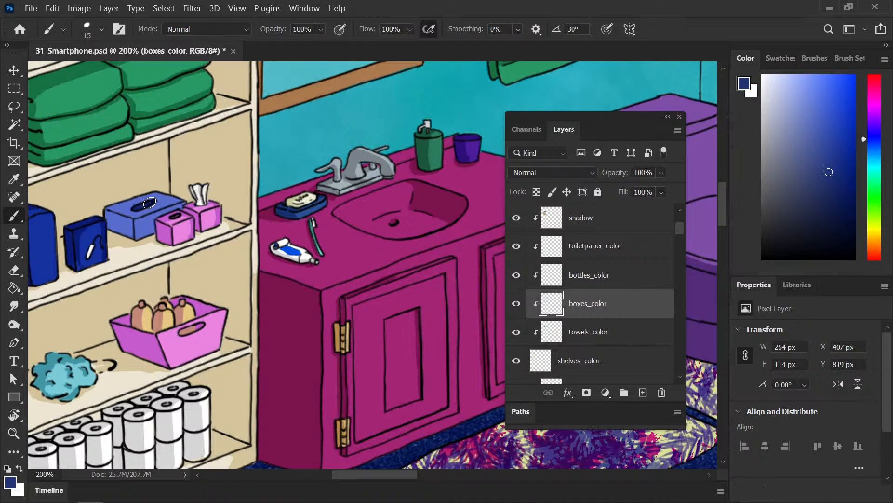
key(ctrl+minus)
key(ctrl+minus)
key(ctrl+minus)
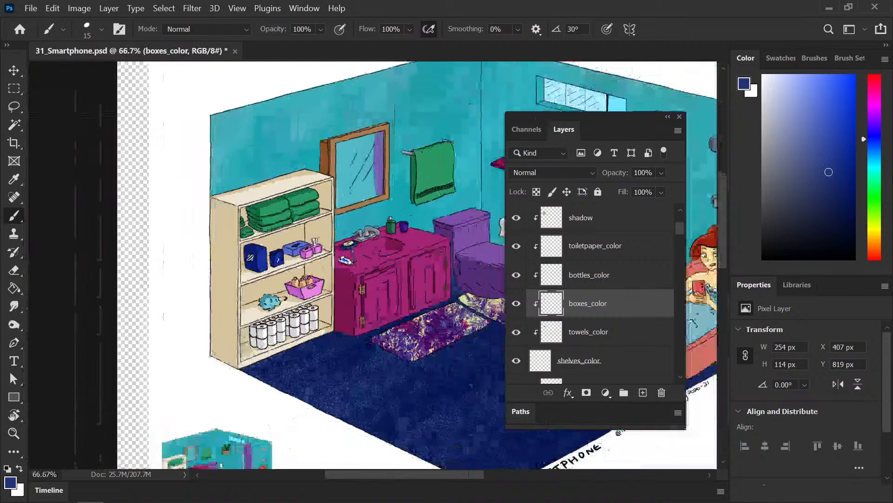
key(ctrl+s)
Step: Select the line01 layer and switch its visibility off and on to check the line art
drag(305, 267, 168, 253)
key(ctrl+minus)
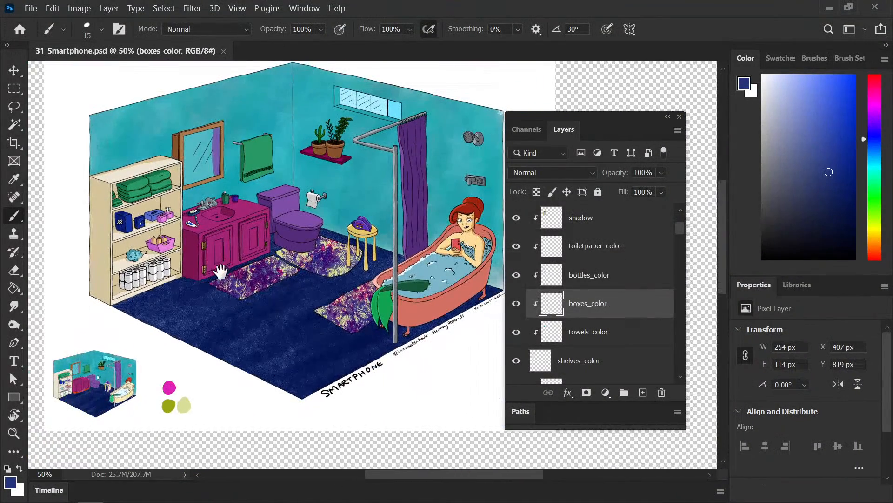
drag(219, 272, 160, 279)
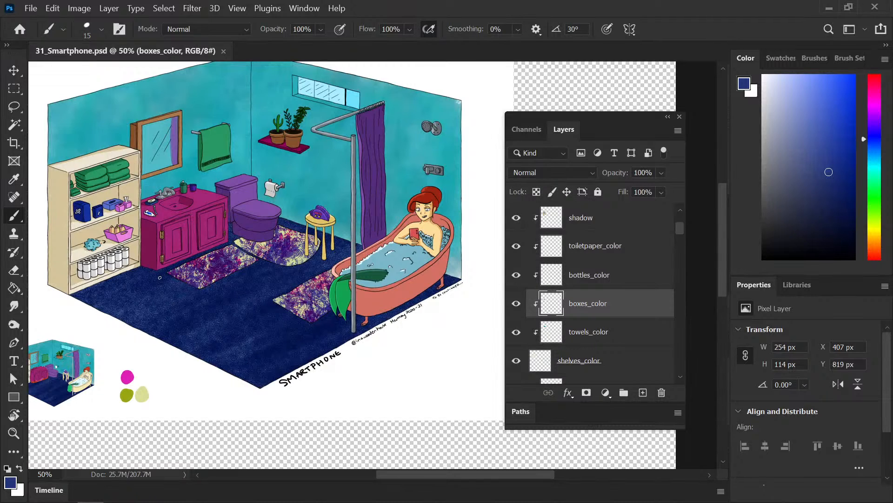
drag(681, 231, 681, 220)
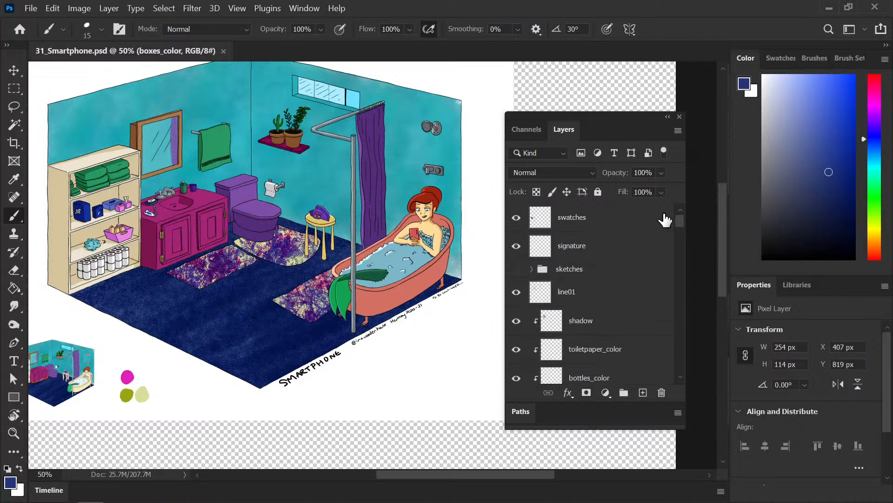
click(612, 228)
click(558, 300)
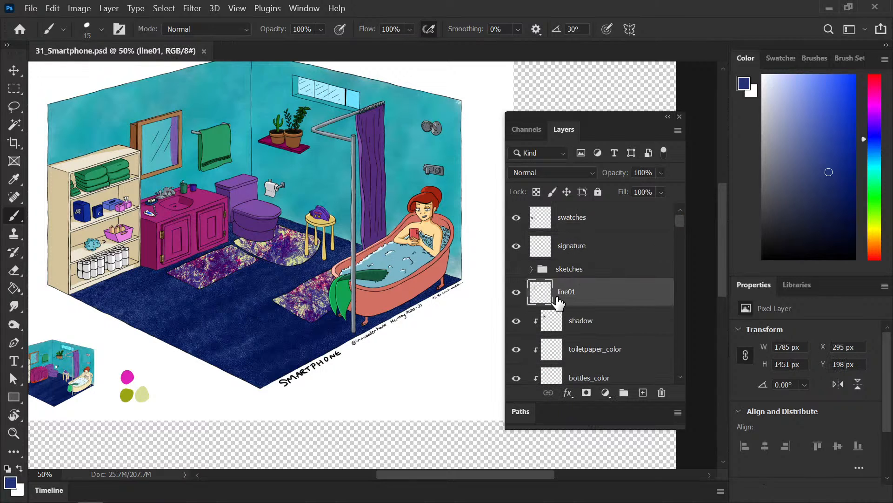
click(517, 292)
click(516, 292)
Step: Group all layers from shadow down to floor_color, name the group color, and save the document
click(573, 321)
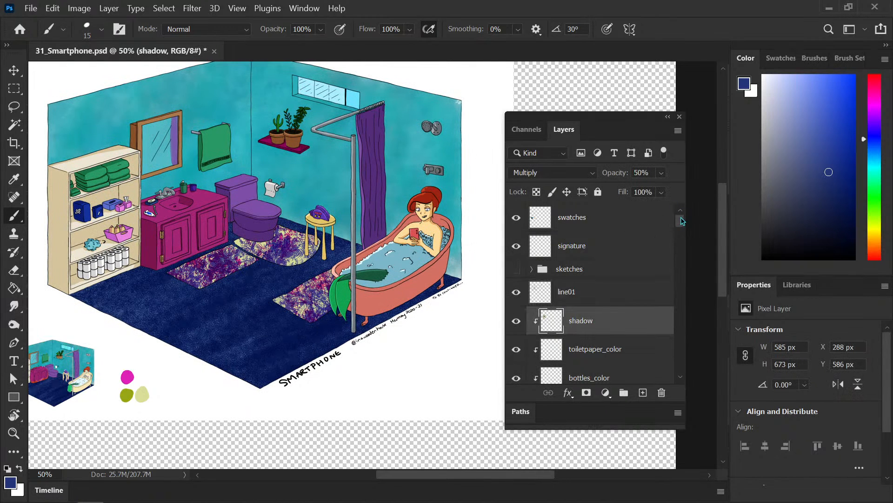
drag(682, 220, 680, 368)
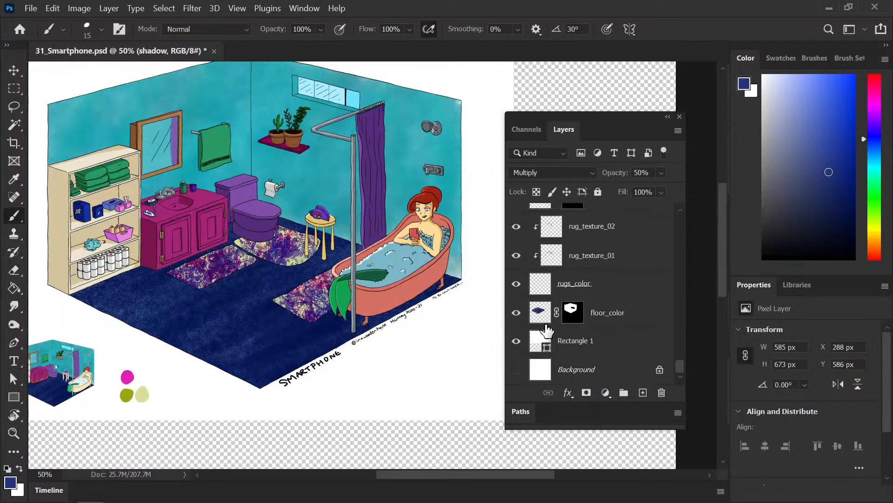
shift+click(545, 311)
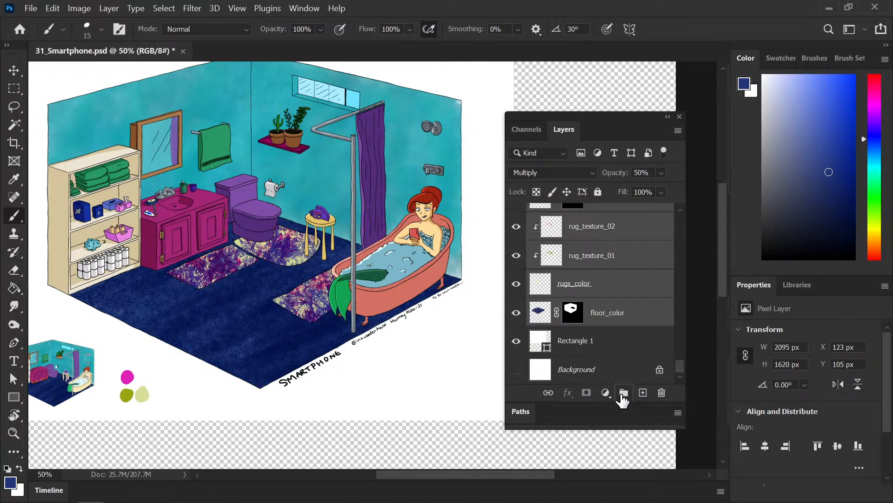
click(624, 392)
double_click(568, 315)
text(c)
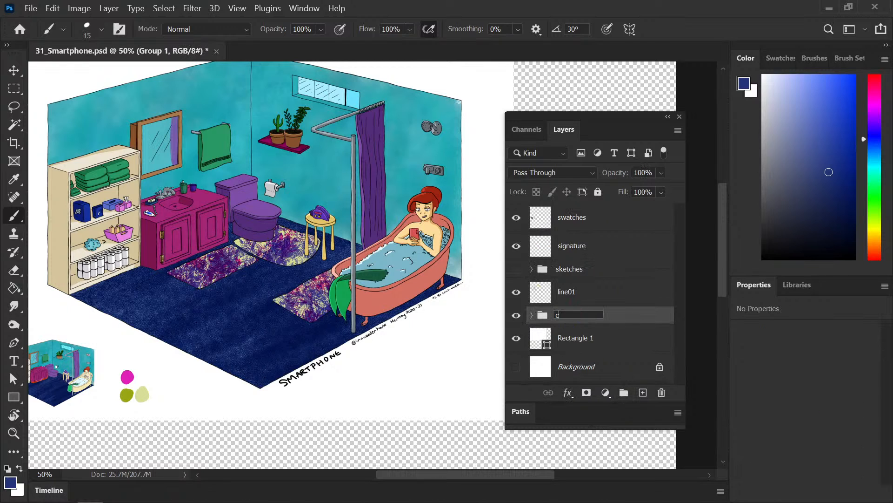
text(olor)
key(Return)
key(ctrl+s)
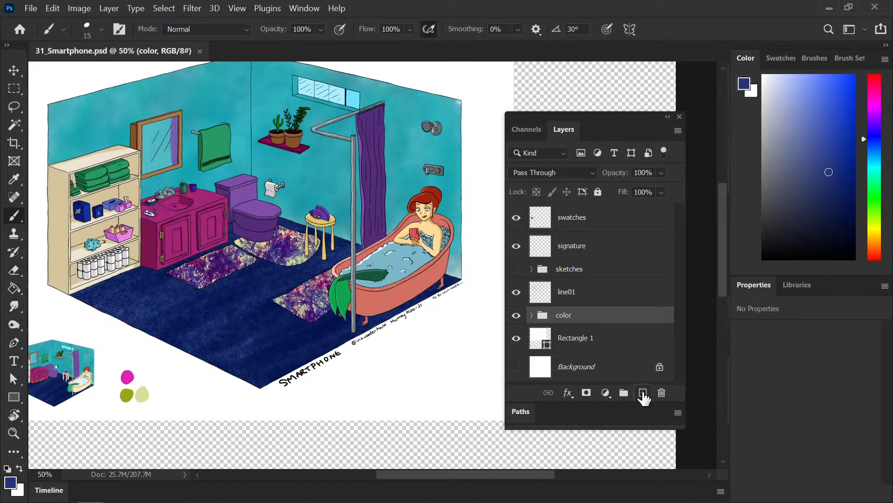
Step: Add a new layer named window_light above the color group and set the painting color to white
click(643, 394)
double_click(572, 321)
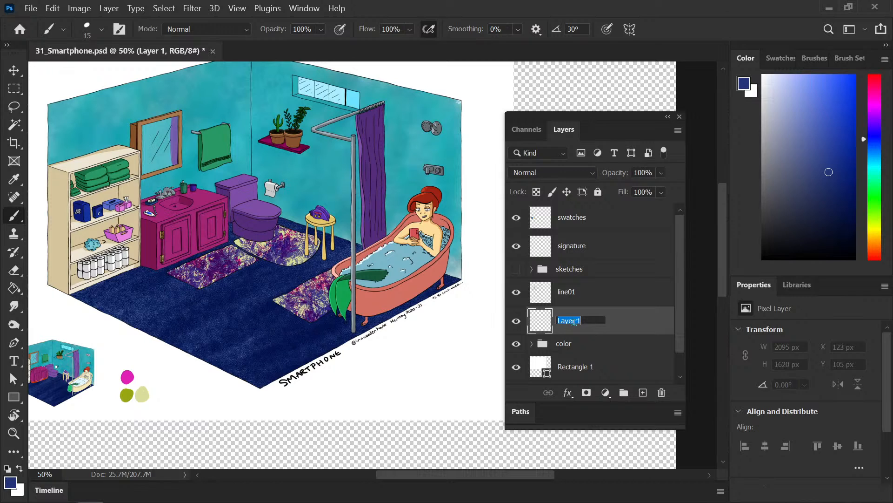
text(l)
text(_)
key(Return)
key(ctrl+s)
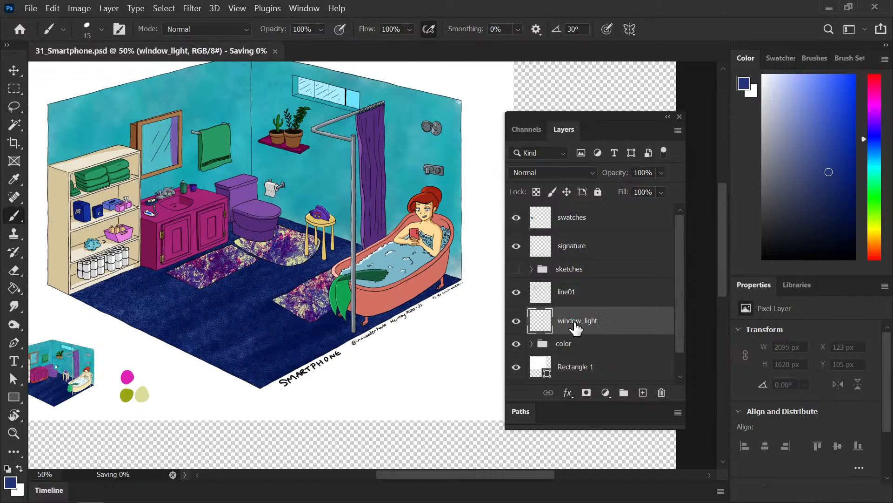
drag(770, 96, 726, 69)
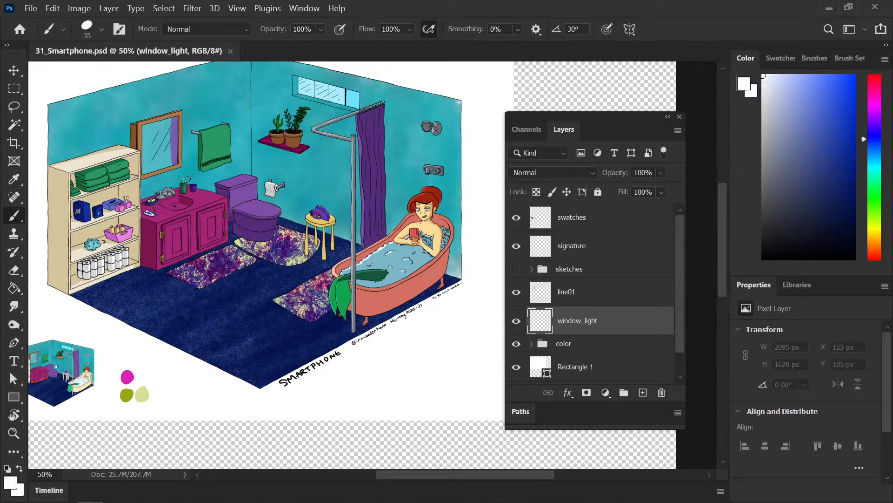
drag(230, 140, 166, 210)
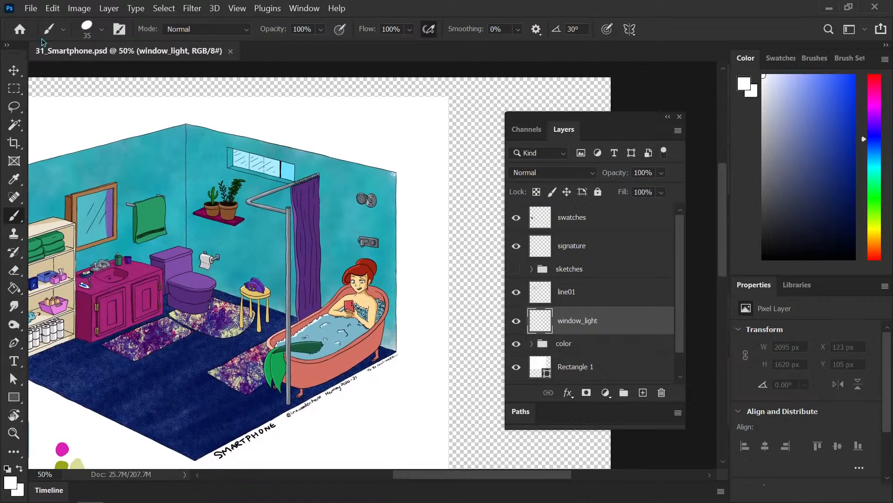
Step: Start opening another file and browse to the 2020 folder inside Pictures > speedpainting
click(31, 10)
mouse_move(116, 87)
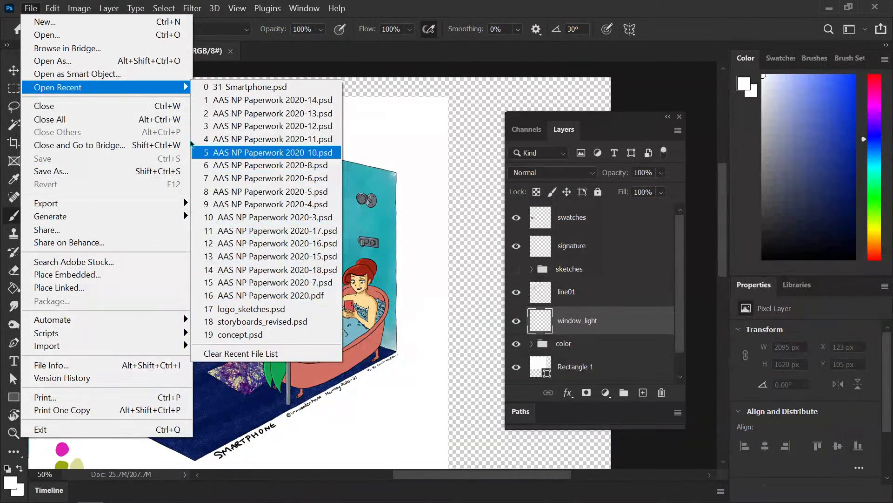
click(127, 37)
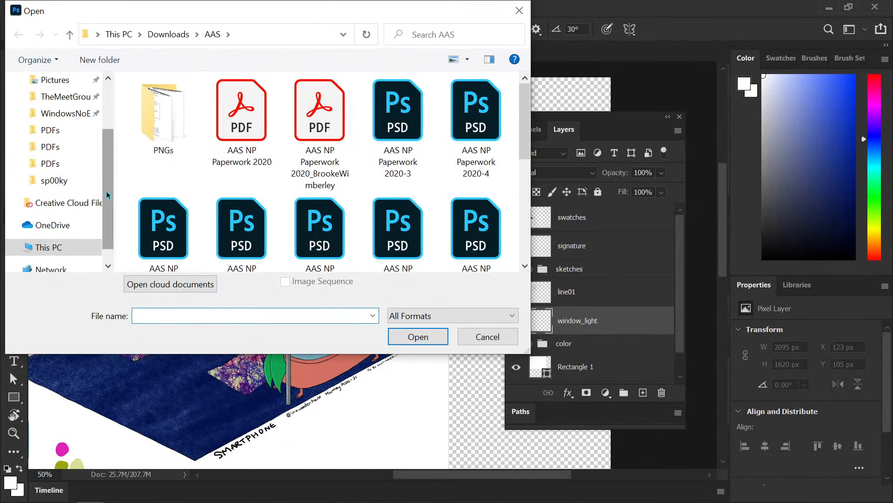
drag(106, 192, 105, 210)
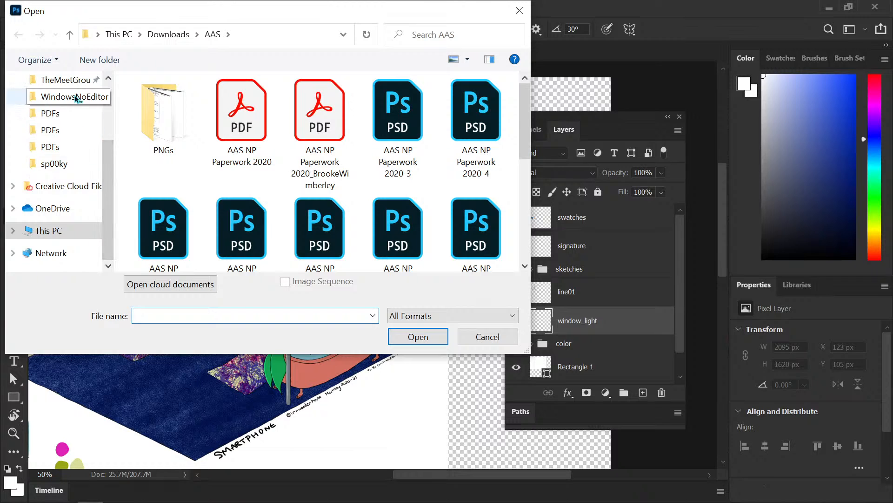
scroll(51, 154, up, 3)
click(55, 130)
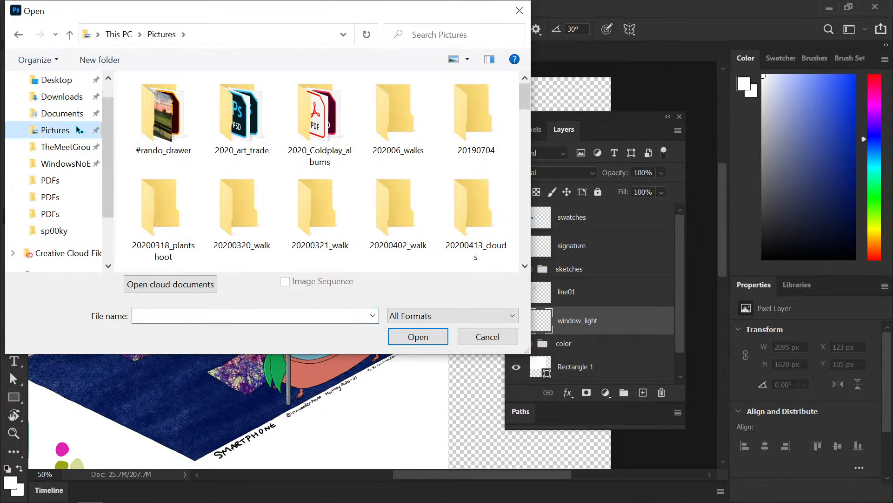
scroll(513, 148, down, 6)
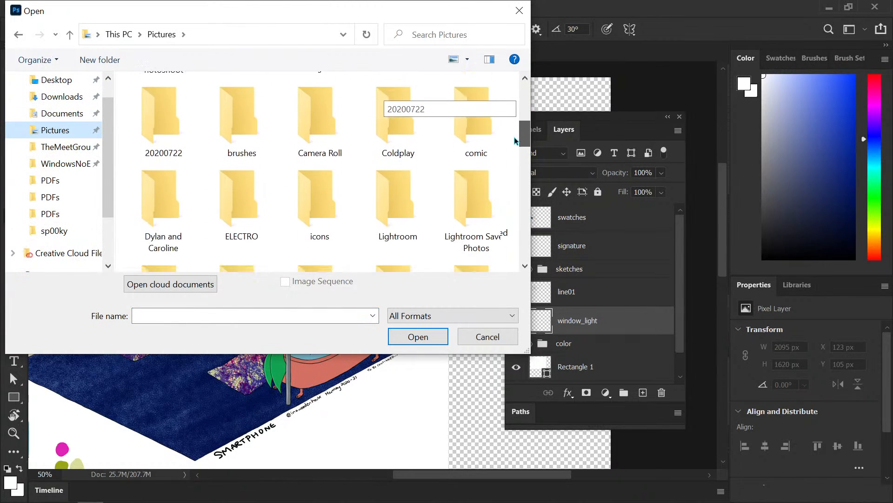
scroll(513, 148, down, 3)
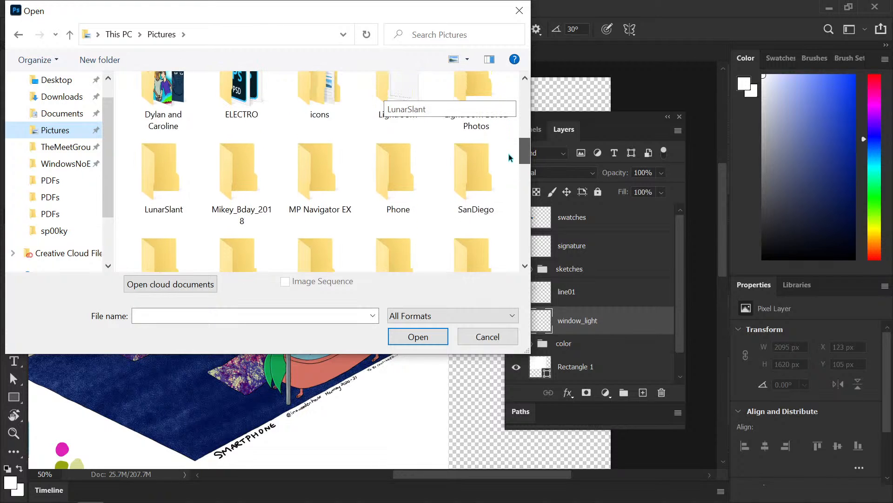
scroll(509, 160, down, 5)
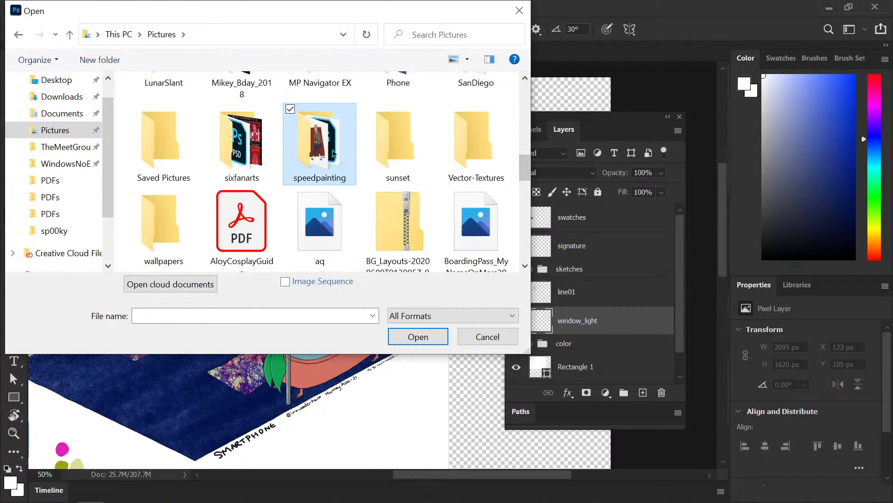
double_click(319, 155)
double_click(161, 114)
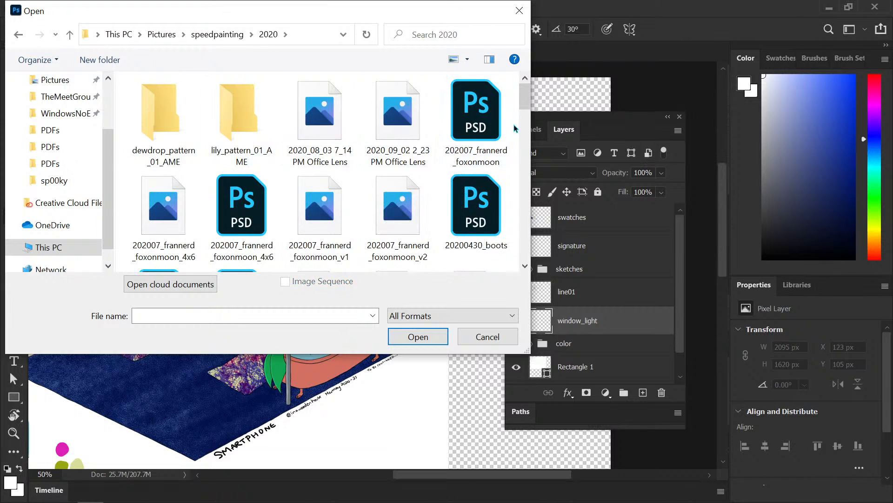
Step: Find the 20200810_bathroom PSD file in the 2020 folder and open it
scroll(521, 134, down, 3)
scroll(516, 163, down, 12)
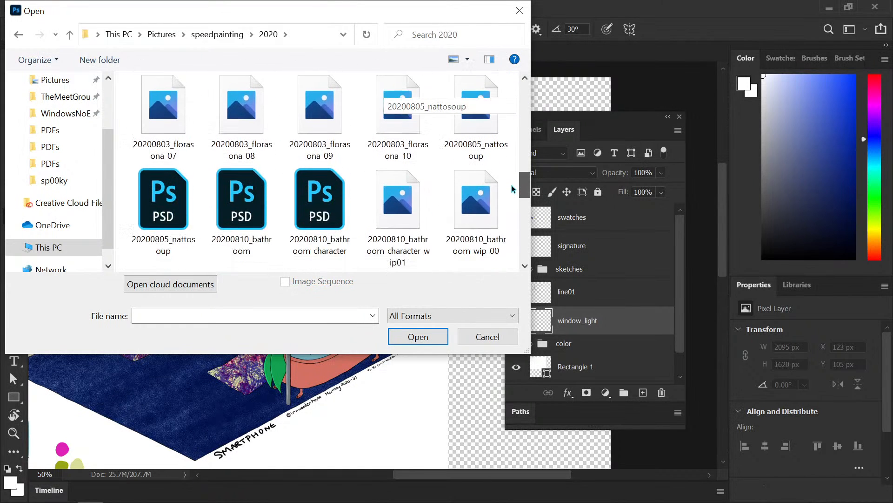
scroll(512, 191, down, 3)
scroll(250, 181, up, 3)
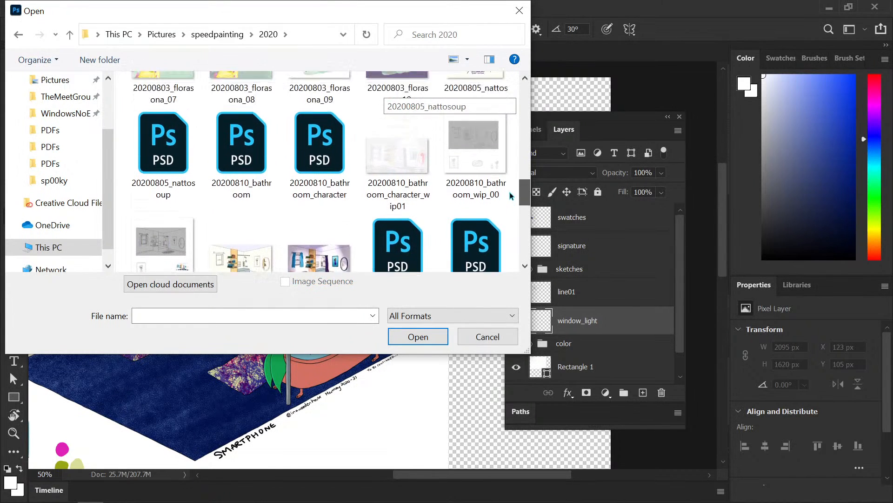
click(250, 181)
click(418, 336)
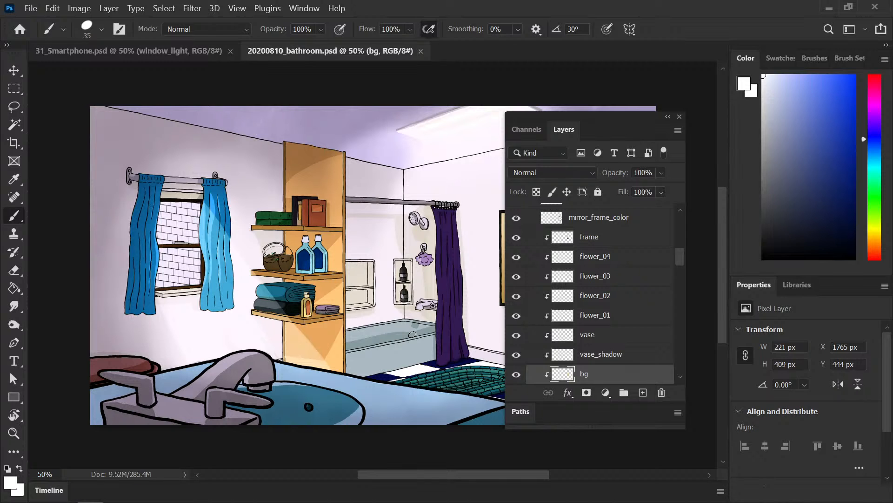
Step: In the bathroom reference, hide the ceiling_light, light_ceiling and shadow layers to isolate the effect of the window light
key(ctrl+minus)
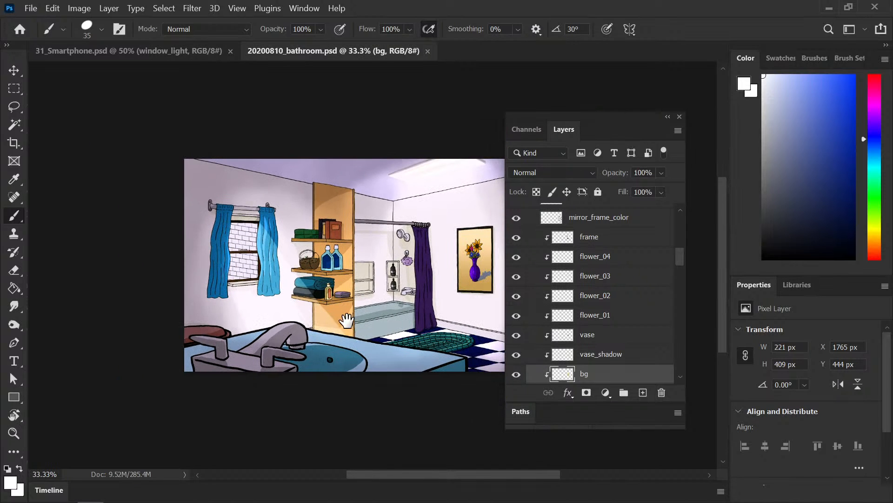
drag(347, 321, 232, 315)
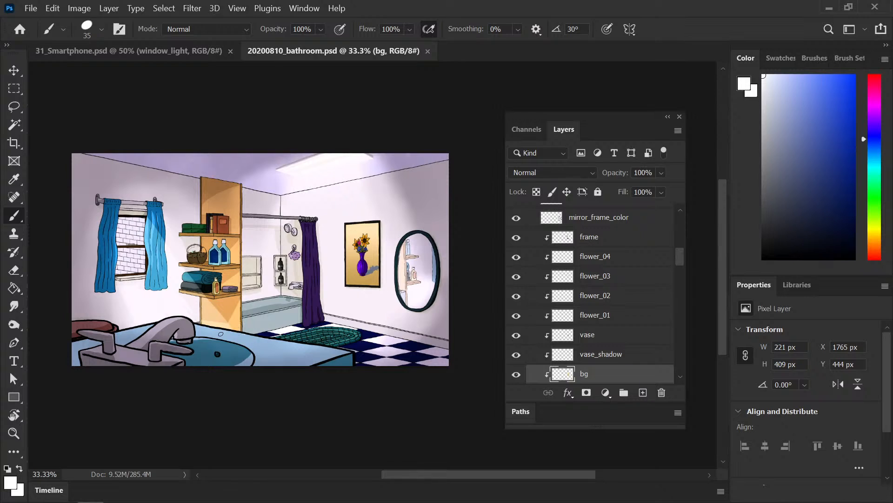
drag(680, 256, 682, 222)
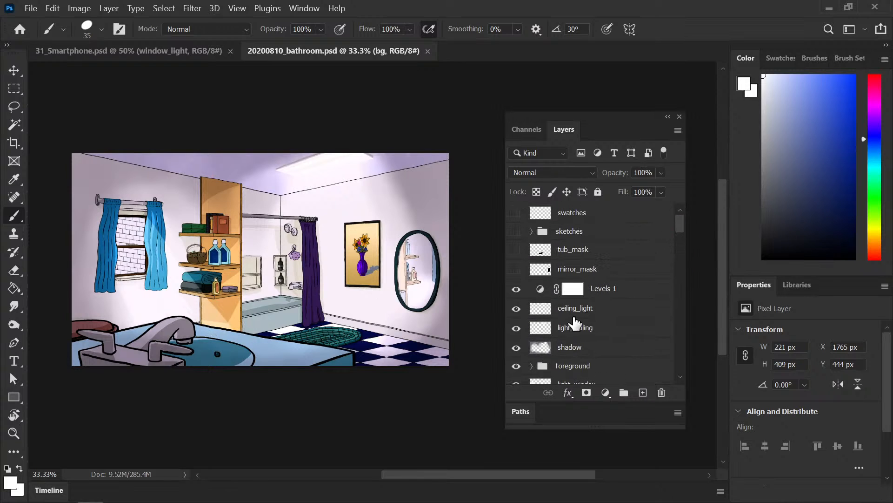
click(516, 308)
click(517, 328)
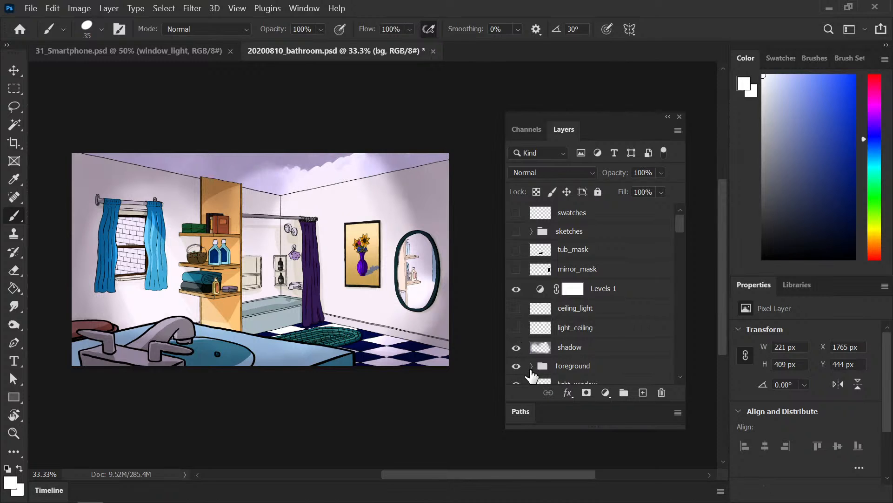
click(516, 328)
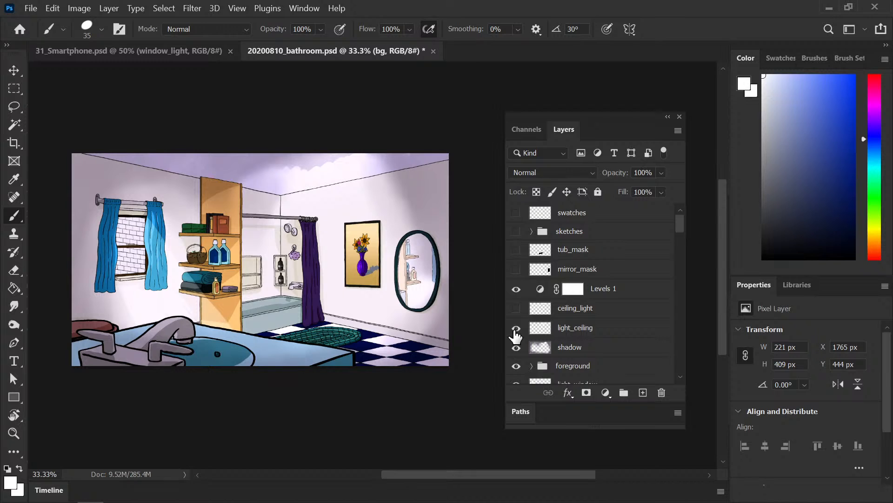
click(516, 328)
click(516, 347)
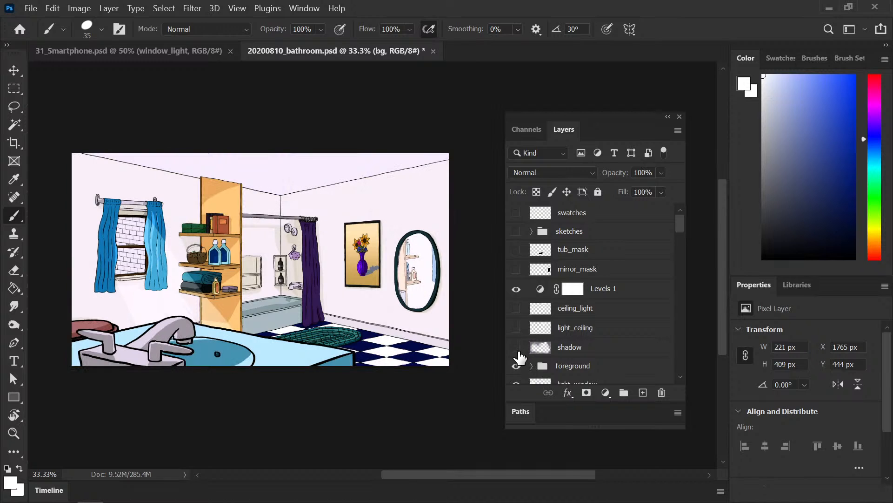
Step: Toggle the reference's light_window layer off and on, and select it to check its blend mode
scroll(678, 232, down, 3)
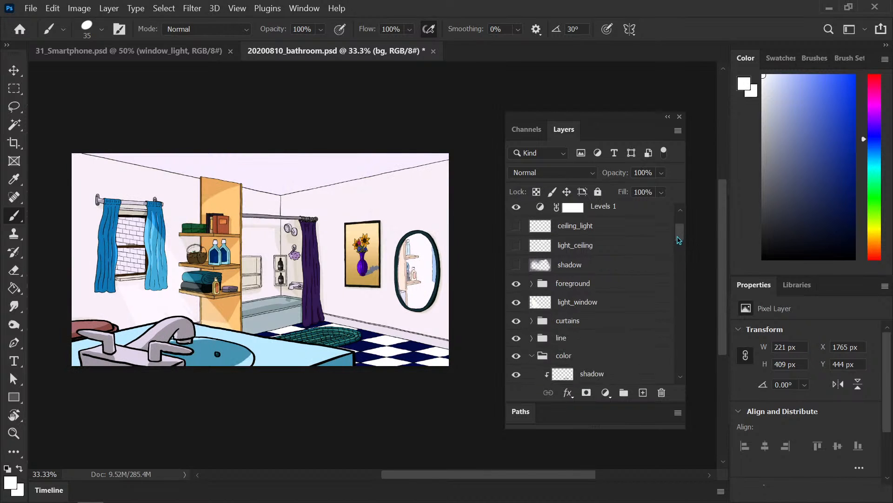
click(516, 271)
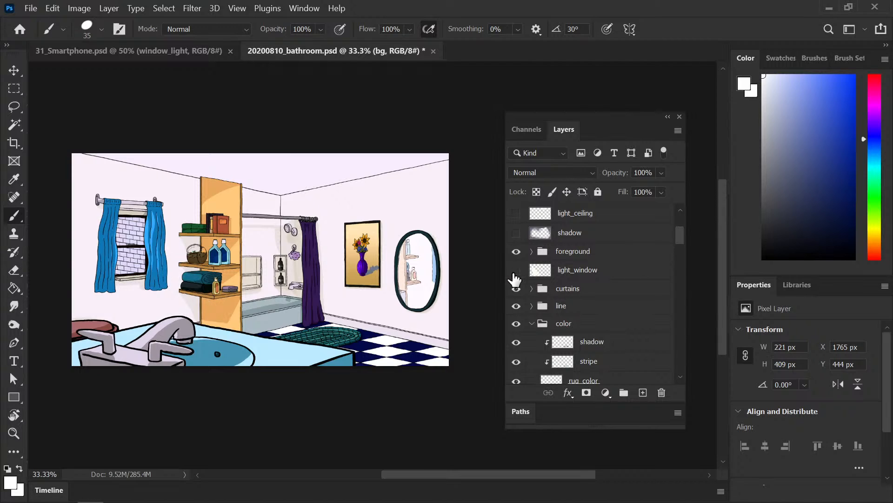
click(516, 270)
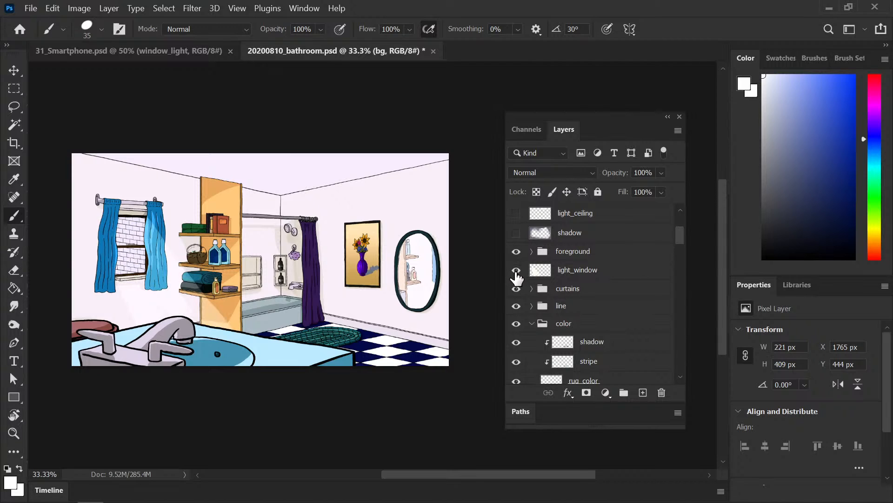
click(582, 275)
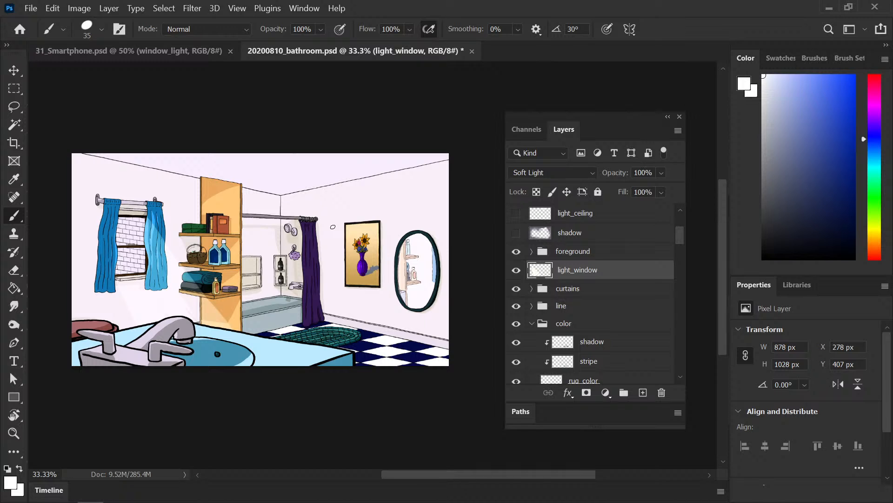
Step: Switch back to 31_Smartphone.psd and use Normal as the window_light layer's blend mode, rechecking the reference painting
click(189, 50)
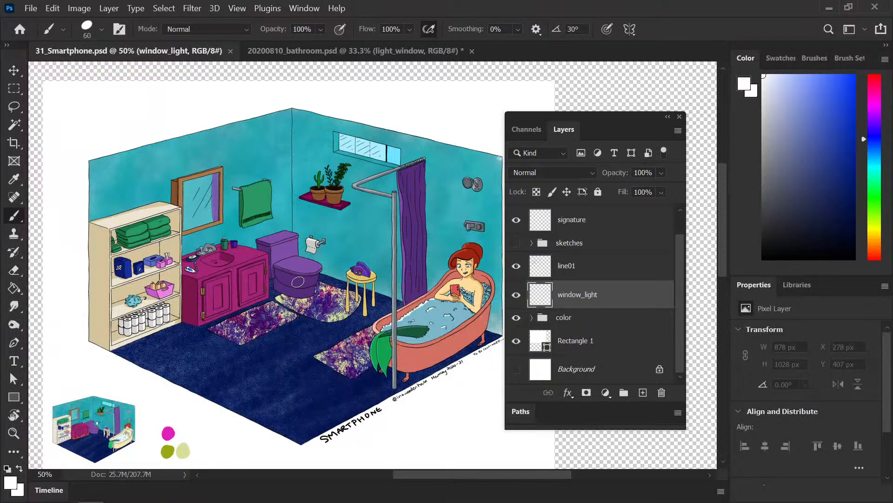
click(568, 174)
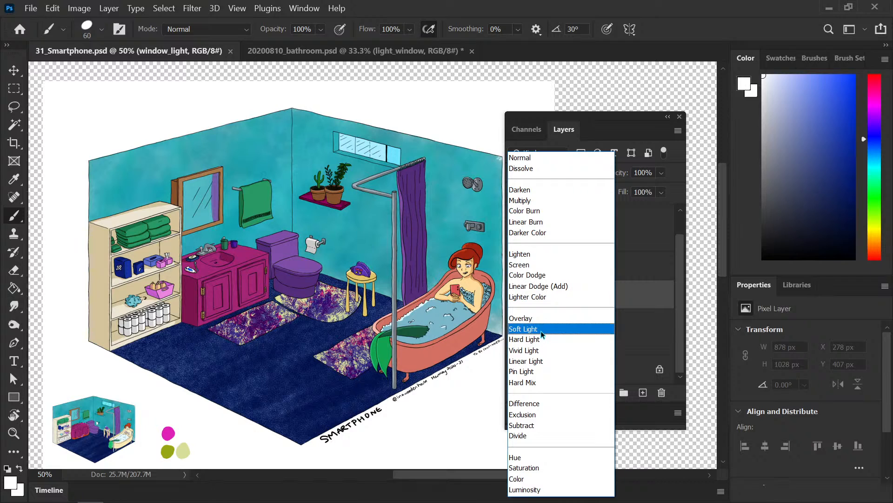
click(542, 156)
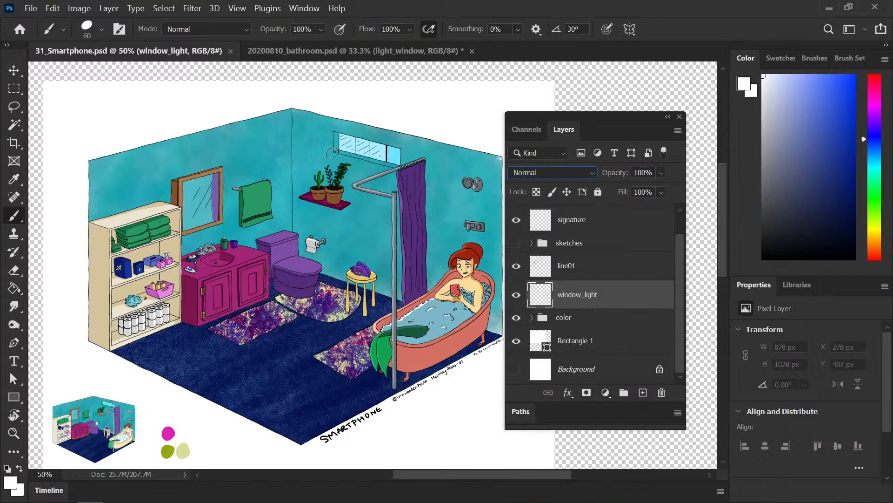
click(298, 51)
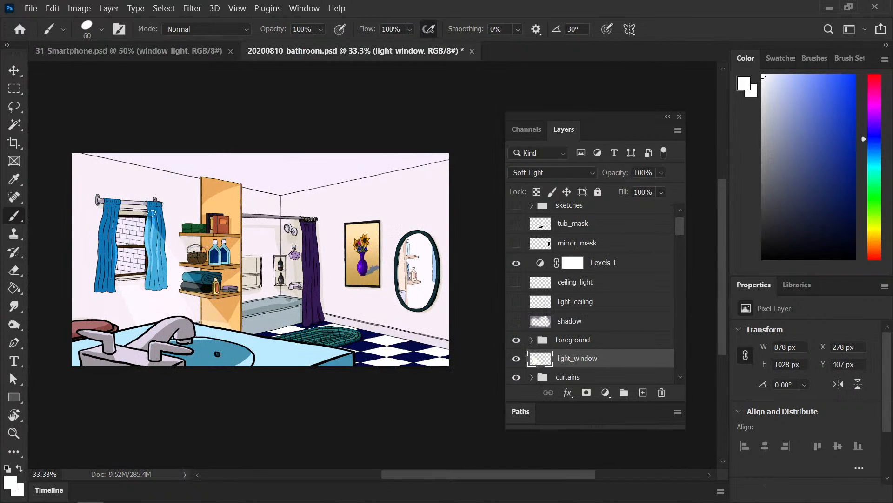
click(118, 50)
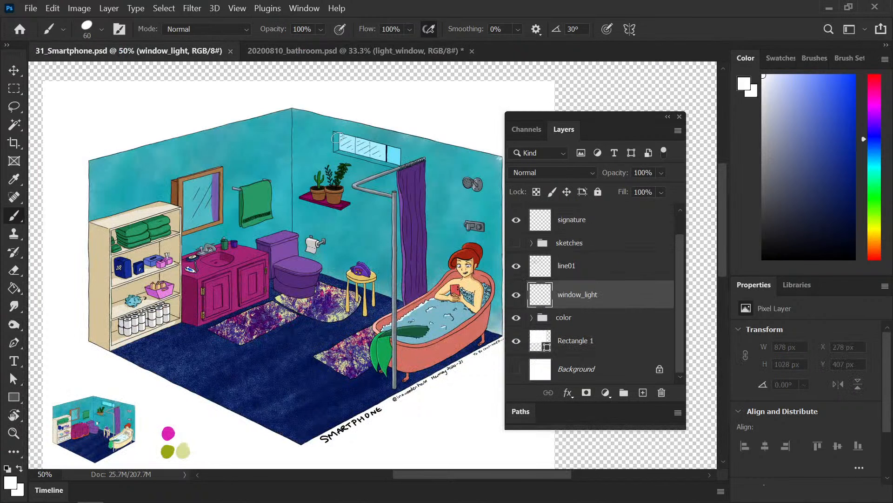
Step: Paint two white strokes from the window's corners, one toward the towel and one down past the tub, outlining the light beam
drag(337, 137, 254, 230)
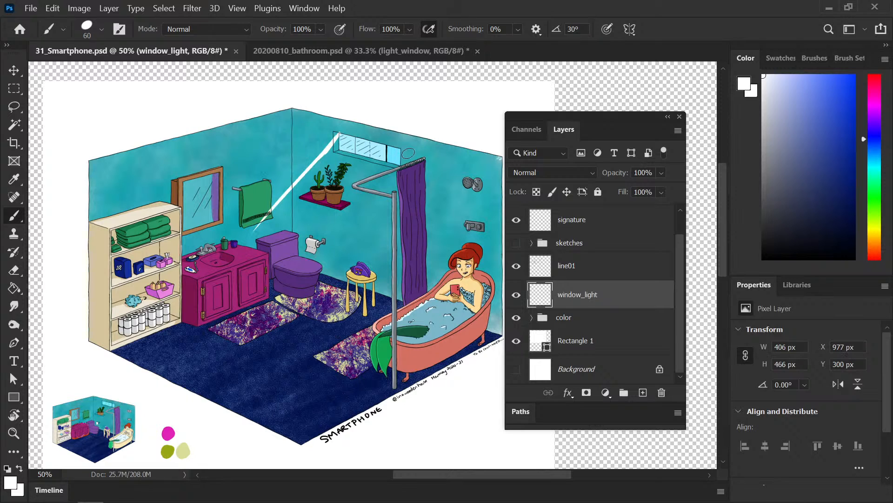
drag(399, 150, 377, 358)
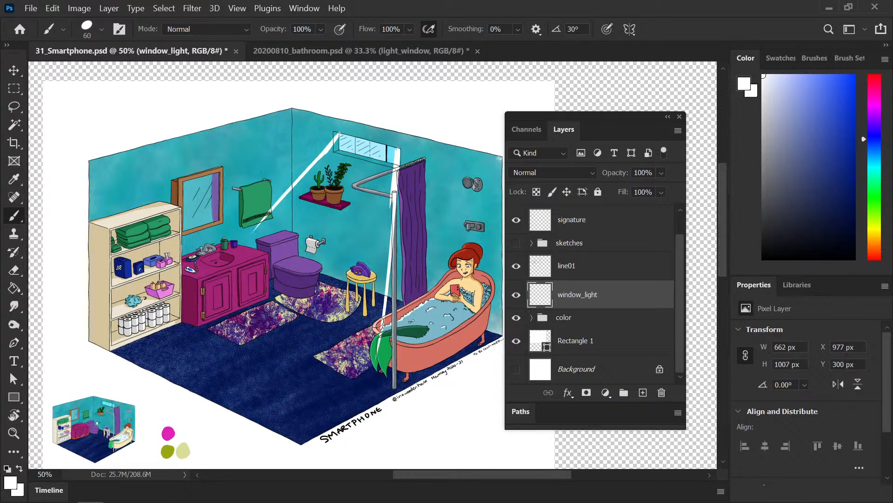
drag(381, 318, 368, 404)
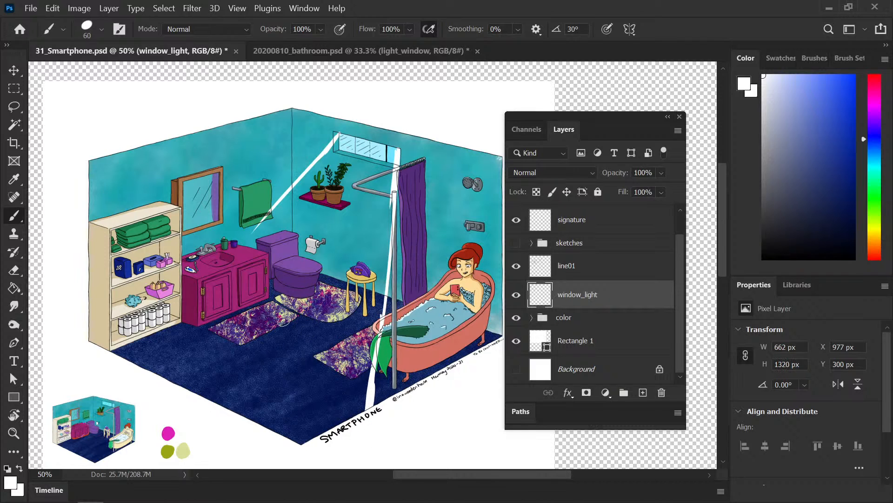
Step: Roughly fill the beam with white over the vanity, toilet, stool, rugs and lower wall, leaving a ragged lower edge
mouse_move(231, 330)
mouse_down()
mouse_move(265, 311)
mouse_move(261, 346)
mouse_move(316, 326)
mouse_move(336, 359)
mouse_move(356, 346)
mouse_move(368, 363)
mouse_move(390, 301)
mouse_move(367, 326)
mouse_move(368, 284)
mouse_move(347, 260)
mouse_move(300, 279)
mouse_move(307, 264)
mouse_move(273, 291)
mouse_up()
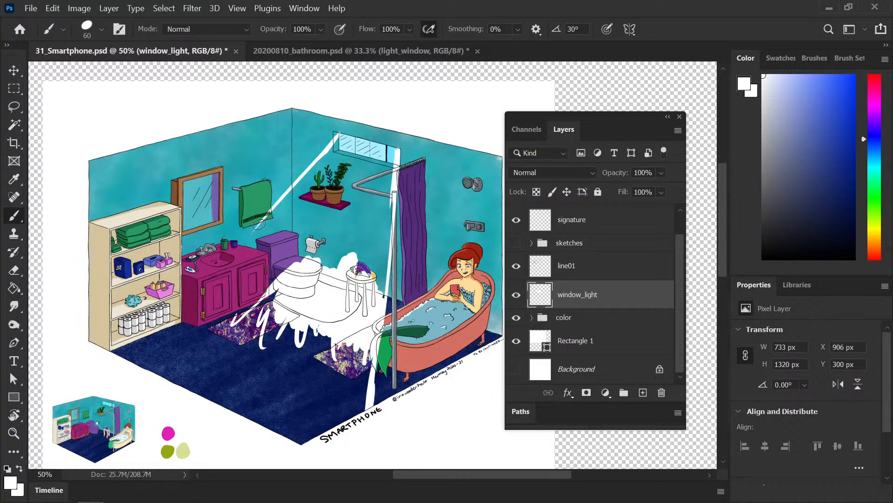
mouse_move(279, 199)
mouse_down()
mouse_move(175, 302)
mouse_move(246, 246)
mouse_move(212, 285)
mouse_move(238, 247)
mouse_move(220, 300)
mouse_move(300, 254)
mouse_up()
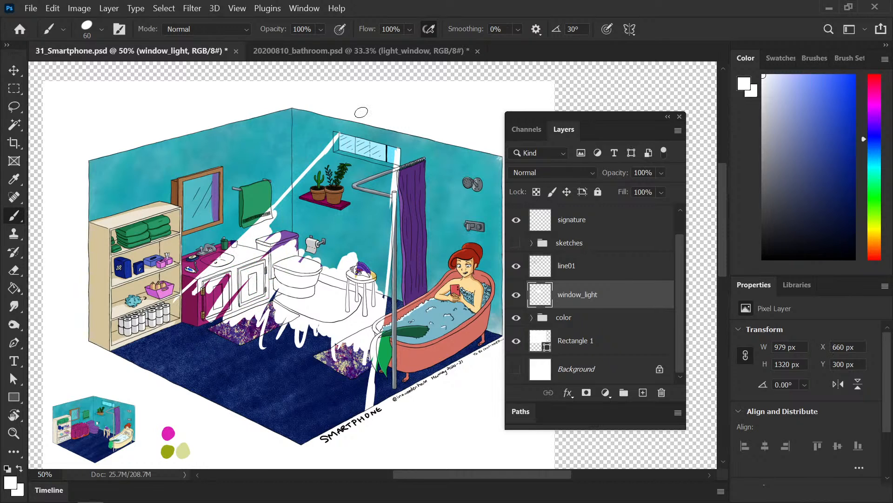
mouse_move(246, 285)
mouse_down()
mouse_move(283, 251)
mouse_move(301, 212)
mouse_move(308, 227)
mouse_move(327, 222)
mouse_move(309, 253)
mouse_up()
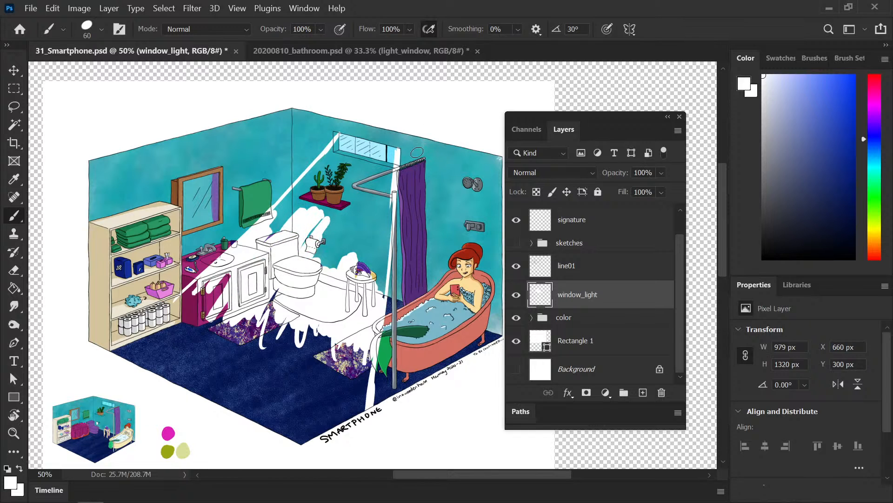
Step: Clean up the beam's edges at the window with the eraser and start painting the window panes white
scroll(390, 242, up, 2)
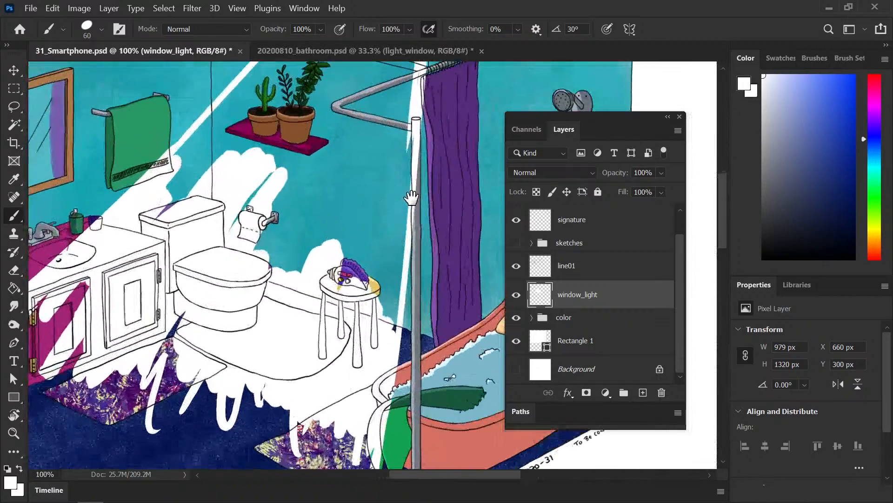
drag(400, 249, 381, 257)
mouse_move(371, 200)
mouse_down()
mouse_move(360, 247)
mouse_move(374, 175)
mouse_move(385, 185)
mouse_up()
key(e)
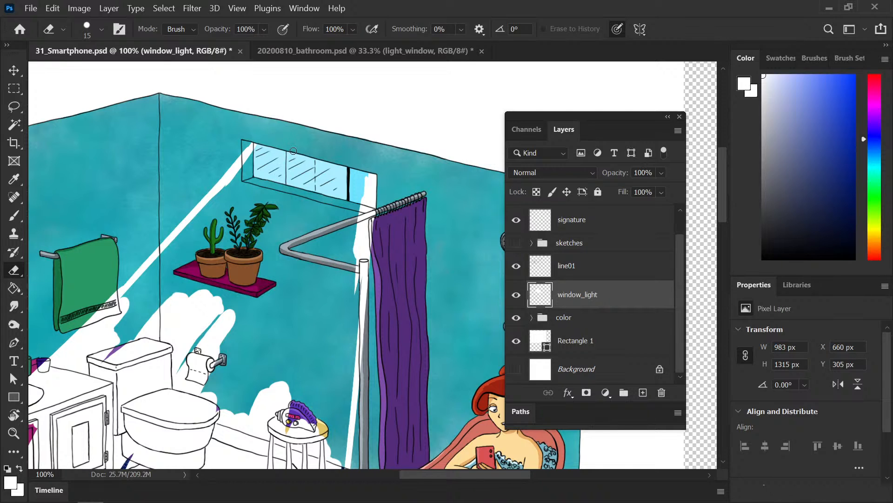
key(b)
mouse_move(266, 165)
mouse_down()
mouse_move(302, 170)
mouse_move(254, 146)
mouse_move(368, 173)
mouse_move(348, 166)
mouse_up()
key(e)
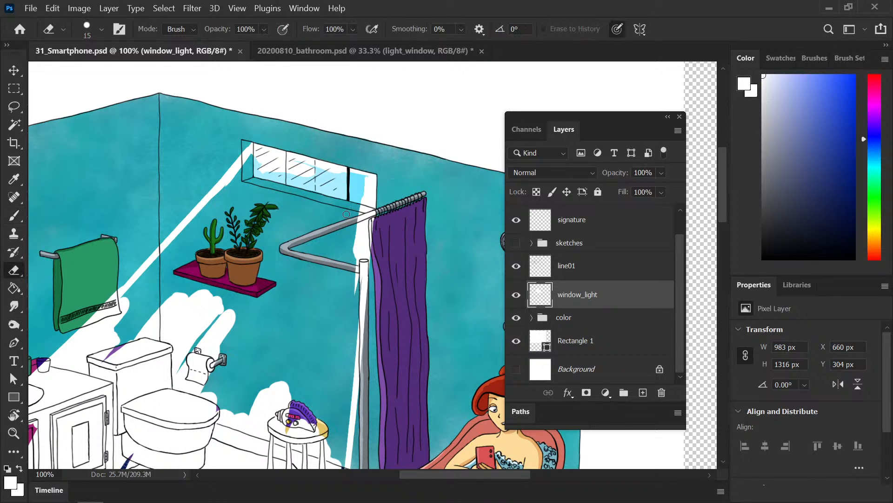
key(b)
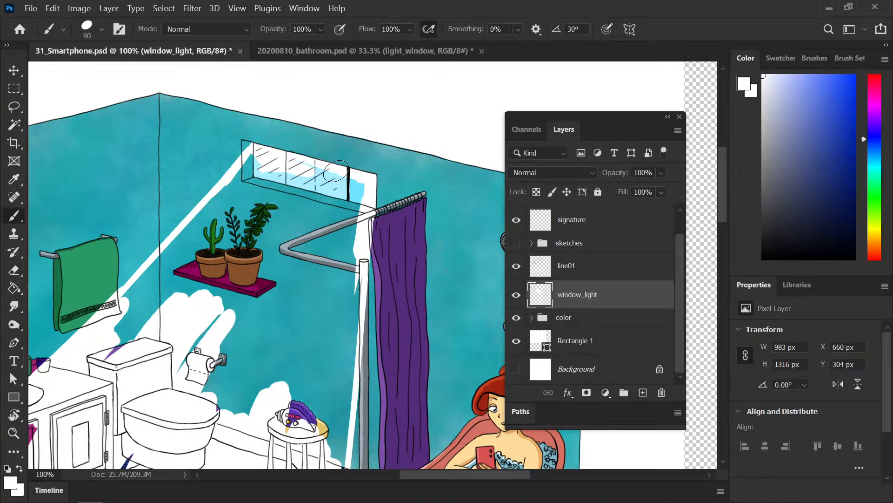
Step: Fill the rest of the window and the beam with white across the plant shelf, wall, toilet and stool
mouse_move(307, 168)
mouse_down()
mouse_move(252, 170)
mouse_move(258, 156)
mouse_move(306, 203)
mouse_move(332, 192)
mouse_move(351, 203)
mouse_move(357, 192)
mouse_move(353, 227)
mouse_move(367, 229)
mouse_move(357, 223)
mouse_move(346, 315)
mouse_move(300, 237)
mouse_move(299, 198)
mouse_move(266, 216)
mouse_move(222, 267)
mouse_move(204, 270)
mouse_move(194, 259)
mouse_move(256, 138)
mouse_move(212, 218)
mouse_move(250, 162)
mouse_move(178, 261)
mouse_move(224, 186)
mouse_move(159, 259)
mouse_move(215, 175)
mouse_move(249, 163)
mouse_move(237, 196)
mouse_move(248, 160)
mouse_move(172, 257)
mouse_up()
key(ctrl+z)
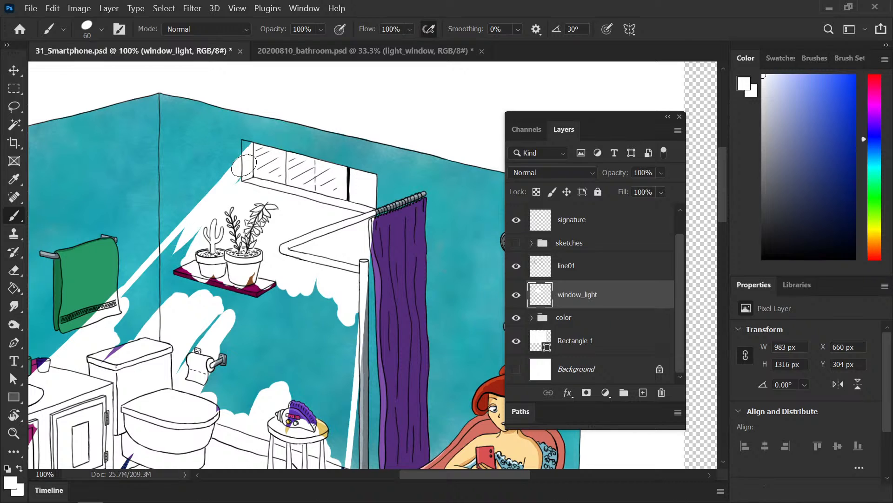
mouse_move(244, 165)
mouse_down()
mouse_move(163, 280)
mouse_move(167, 256)
mouse_move(183, 243)
mouse_move(122, 301)
mouse_move(180, 253)
mouse_move(114, 338)
mouse_move(105, 369)
mouse_move(146, 327)
mouse_move(162, 293)
mouse_move(209, 262)
mouse_move(276, 241)
mouse_move(214, 263)
mouse_move(229, 272)
mouse_move(240, 253)
mouse_move(263, 279)
mouse_move(180, 354)
mouse_move(199, 342)
mouse_move(228, 365)
mouse_move(213, 347)
mouse_move(276, 324)
mouse_move(304, 347)
mouse_move(324, 286)
mouse_move(319, 275)
mouse_move(306, 334)
mouse_move(311, 383)
mouse_move(352, 303)
mouse_move(336, 397)
mouse_move(336, 240)
mouse_up()
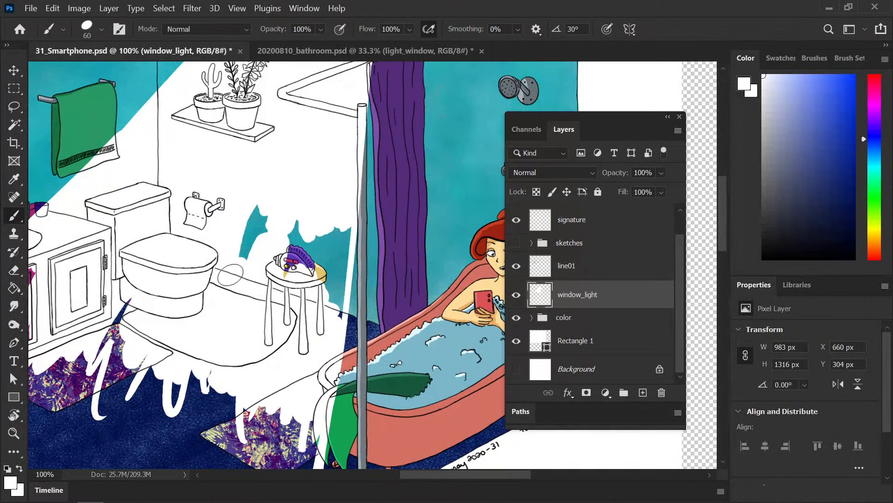
mouse_move(231, 275)
mouse_down()
mouse_move(267, 261)
mouse_move(283, 274)
mouse_move(311, 264)
mouse_move(329, 291)
mouse_move(344, 229)
mouse_move(338, 342)
mouse_up()
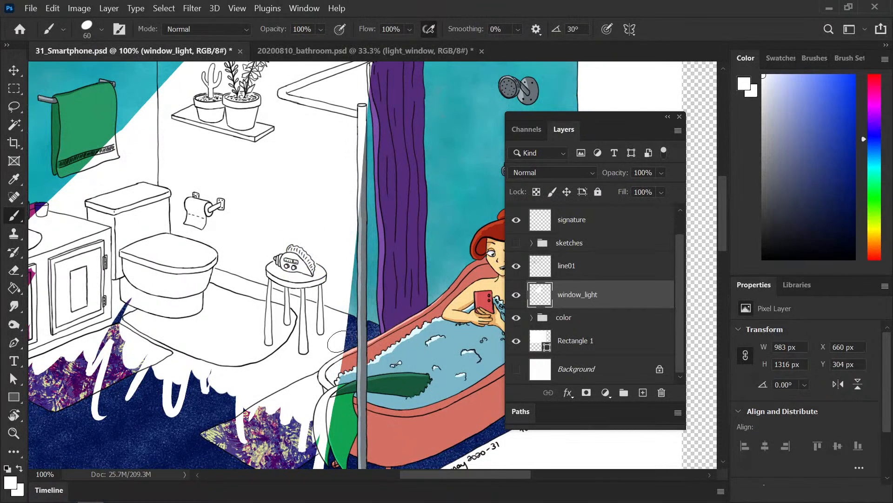
Step: Fill the remaining gaps in the light over the vanity cabinet with white and save the document
key(ctrl+minus)
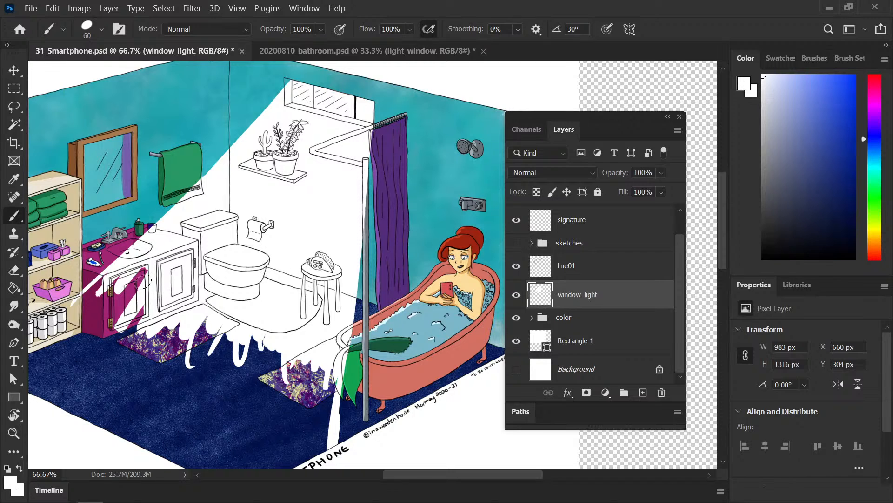
mouse_move(142, 281)
mouse_down()
mouse_move(110, 269)
mouse_move(97, 287)
mouse_move(128, 291)
mouse_move(153, 269)
mouse_up()
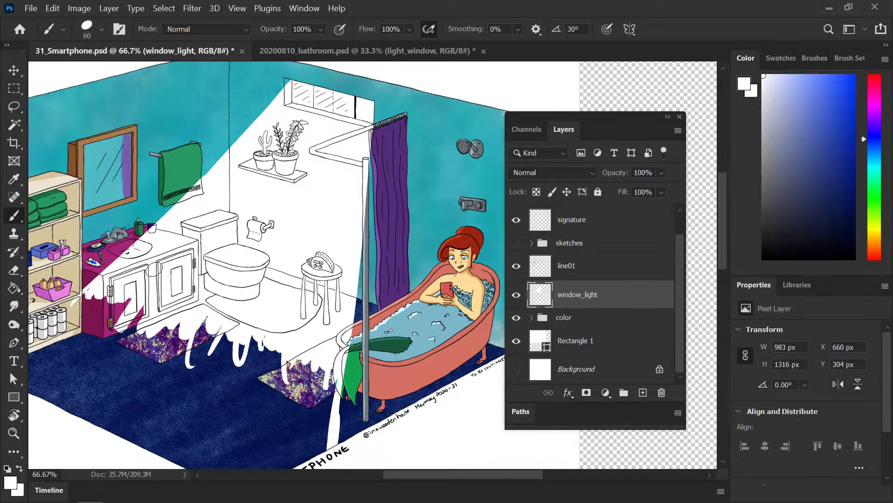
key(ctrl+minus)
key(ctrl+s)
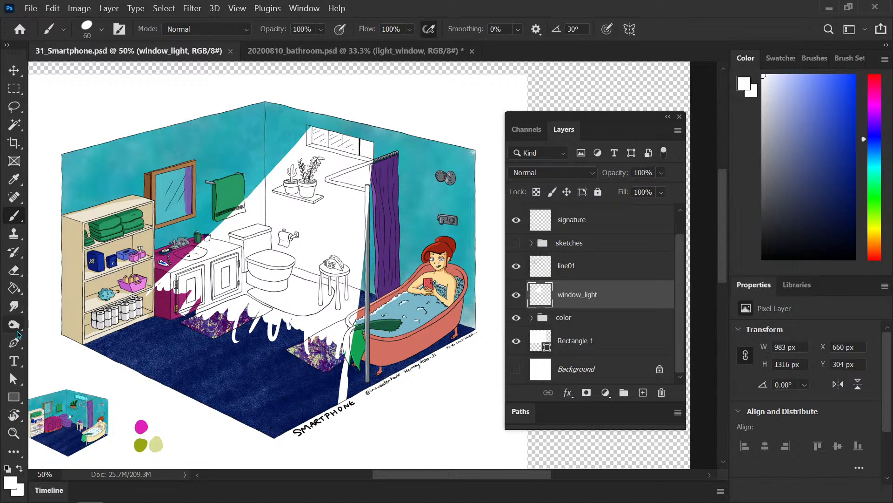
Step: Soften the beam's ragged edge over the vanity cabinet with the Smudge tool at 30% strength
click(14, 306)
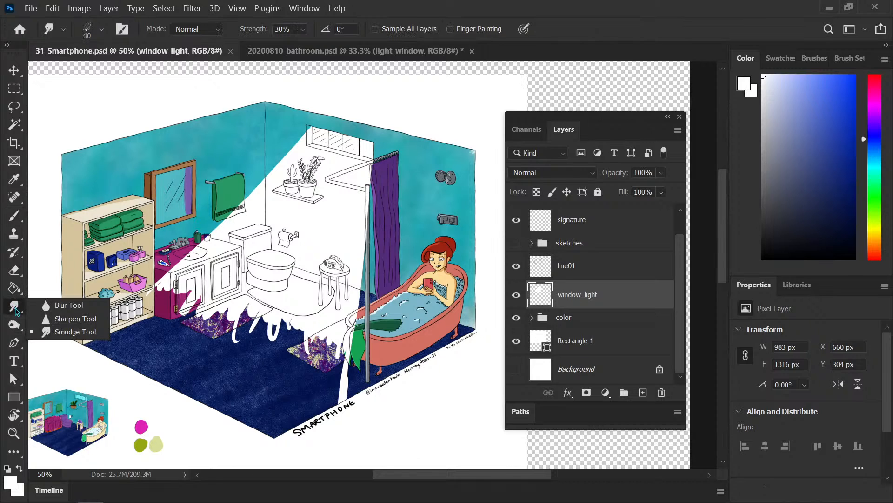
click(56, 334)
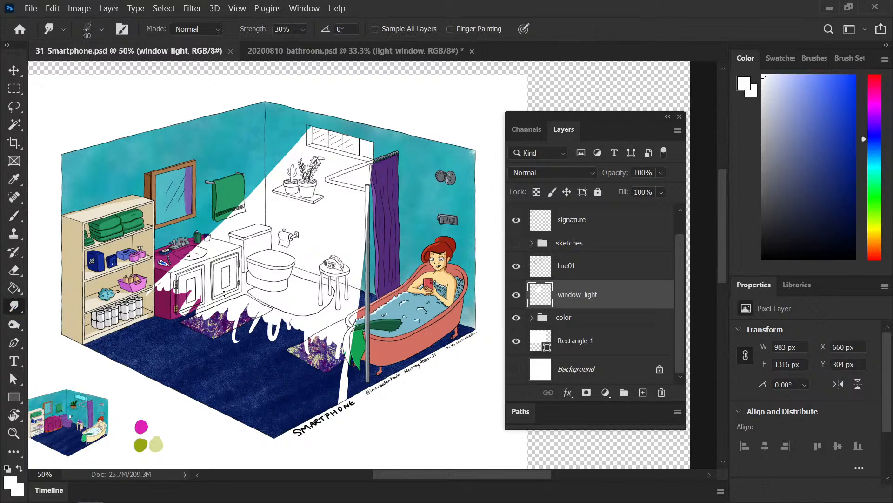
drag(189, 312, 196, 304)
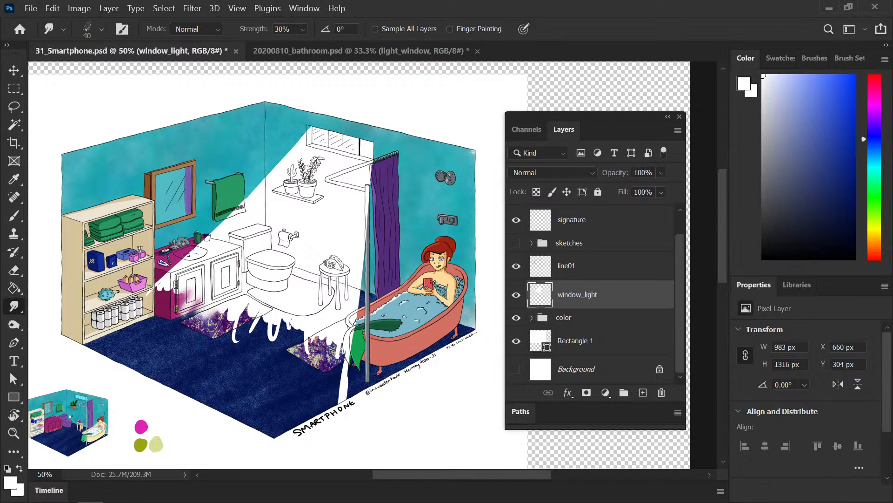
drag(157, 286, 181, 262)
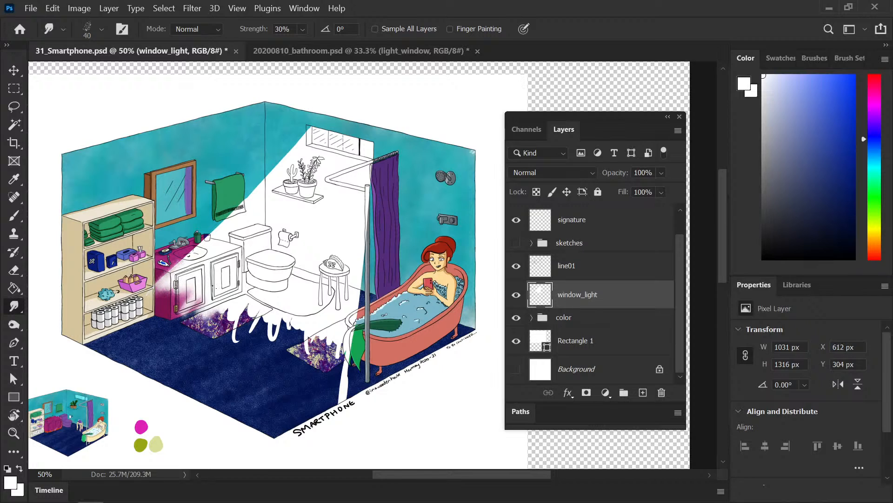
Step: Enlarge the smudge brush to 100 and blend the beam's lower edge across the rugs, floor and tub end
key(bracketright)
mouse_move(222, 341)
mouse_down()
mouse_move(241, 299)
mouse_move(204, 329)
mouse_move(243, 277)
mouse_move(223, 318)
mouse_move(284, 301)
mouse_up()
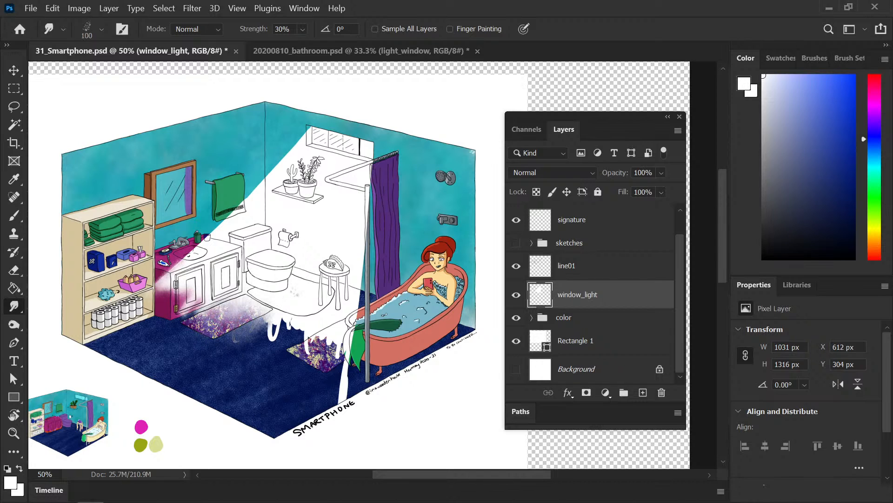
drag(260, 342, 296, 278)
mouse_move(262, 339)
mouse_down()
mouse_move(275, 312)
mouse_move(303, 320)
mouse_up()
mouse_move(308, 356)
mouse_down()
mouse_move(317, 327)
mouse_move(331, 333)
mouse_up()
drag(334, 368, 355, 326)
Step: Erase the leftover white strip on the floor near the foot of the shower pole with a size 40 eraser
key(e)
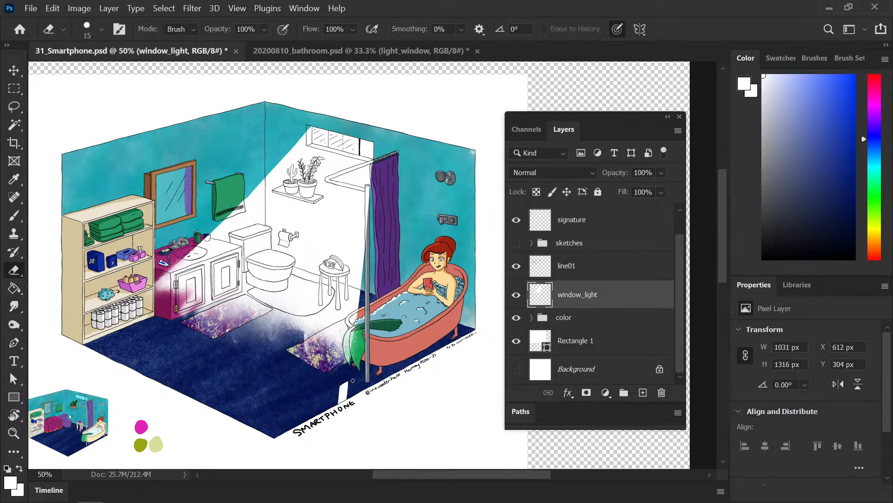
key(bracketright)
key(bracketright)
key(bracketright)
key(bracketright)
key(bracketright)
mouse_move(343, 387)
mouse_down()
mouse_move(358, 394)
mouse_move(339, 354)
mouse_move(354, 335)
mouse_move(349, 325)
mouse_up()
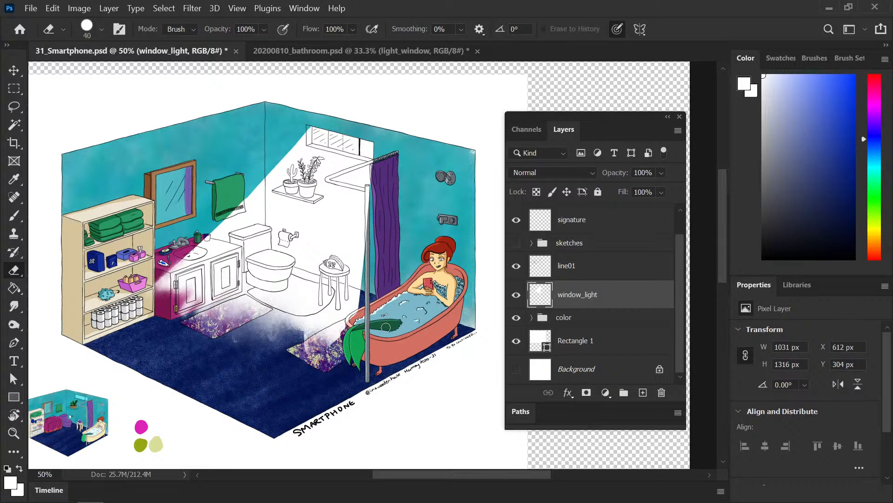
key(ctrl+z)
key(ctrl+z)
drag(338, 390, 347, 399)
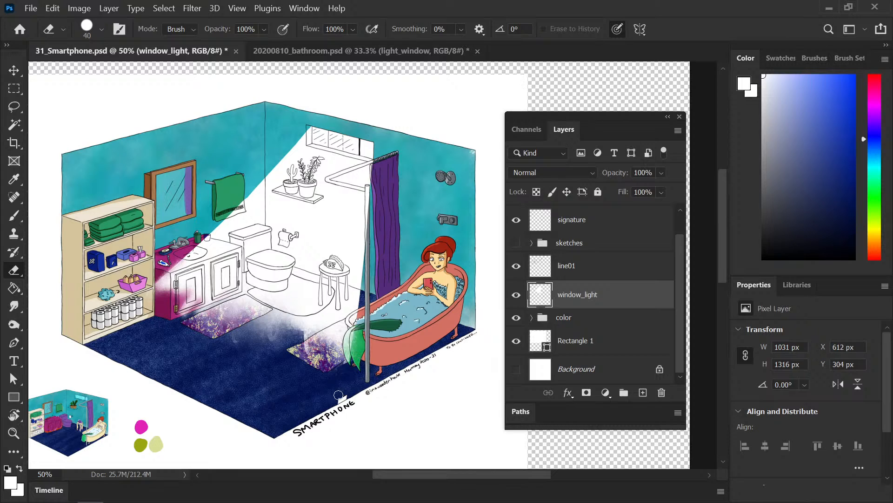
Step: Try smudging the beam's edge along the shower pole, floor and vanity top, and undo those strokes
key(b)
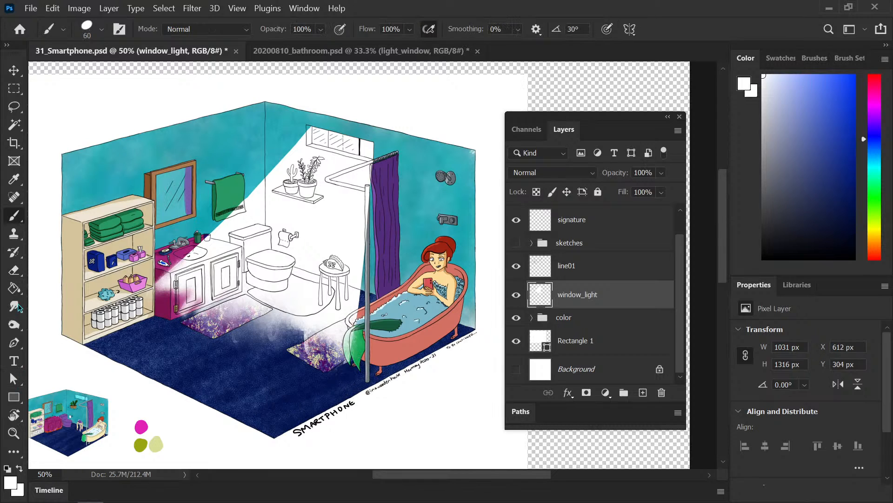
click(15, 306)
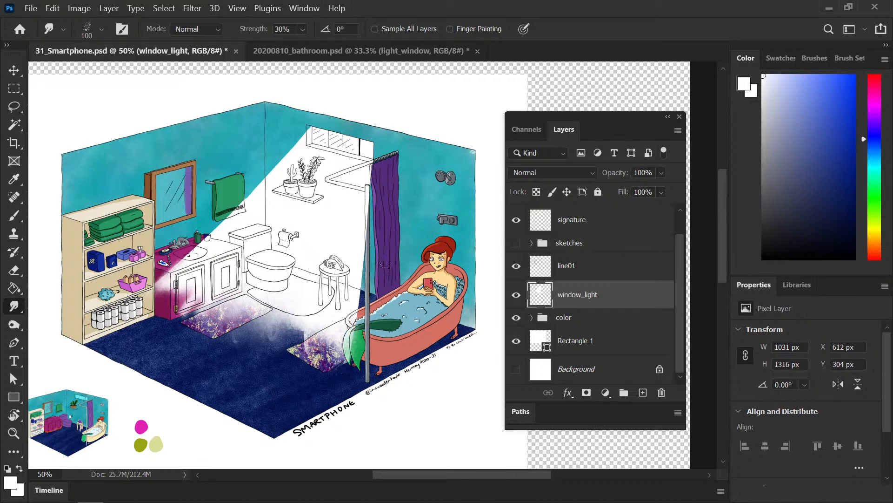
mouse_move(347, 368)
mouse_down()
mouse_move(345, 334)
mouse_move(366, 338)
mouse_move(353, 358)
mouse_move(356, 328)
mouse_move(340, 364)
mouse_move(342, 325)
mouse_move(332, 329)
mouse_move(347, 311)
mouse_move(345, 338)
mouse_move(365, 259)
mouse_up()
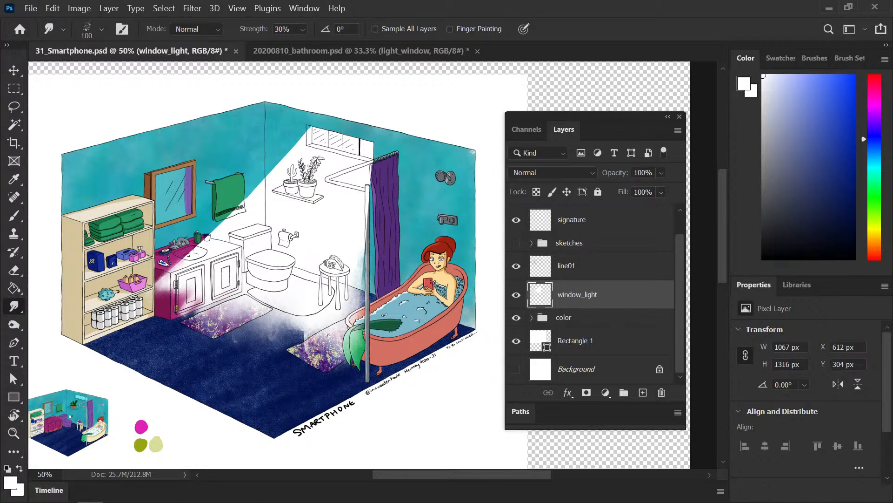
mouse_move(327, 339)
mouse_down()
mouse_move(270, 323)
mouse_move(262, 333)
mouse_up()
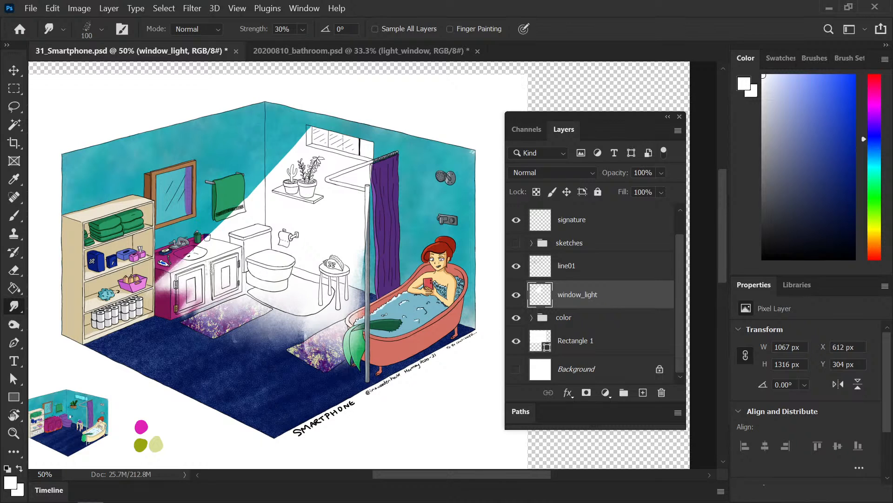
mouse_move(212, 264)
mouse_down()
mouse_move(179, 258)
mouse_move(230, 215)
mouse_move(224, 240)
mouse_move(225, 214)
mouse_up()
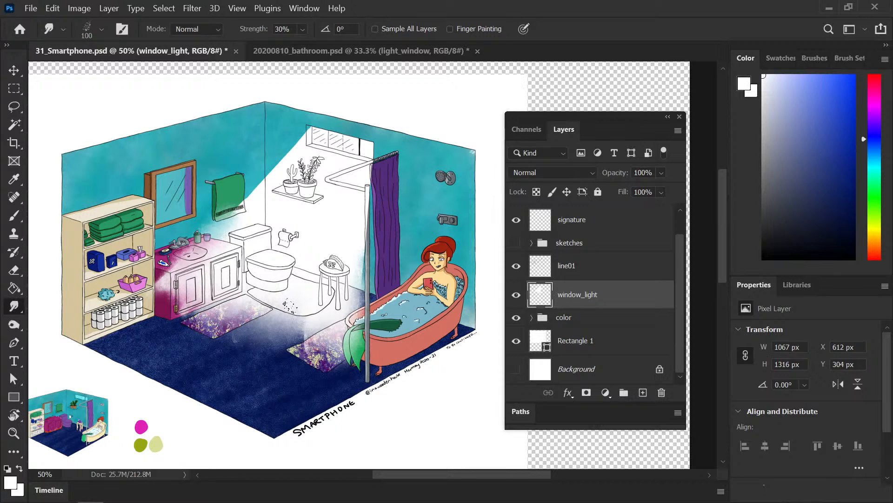
key(ctrl+z)
key(ctrl+z)
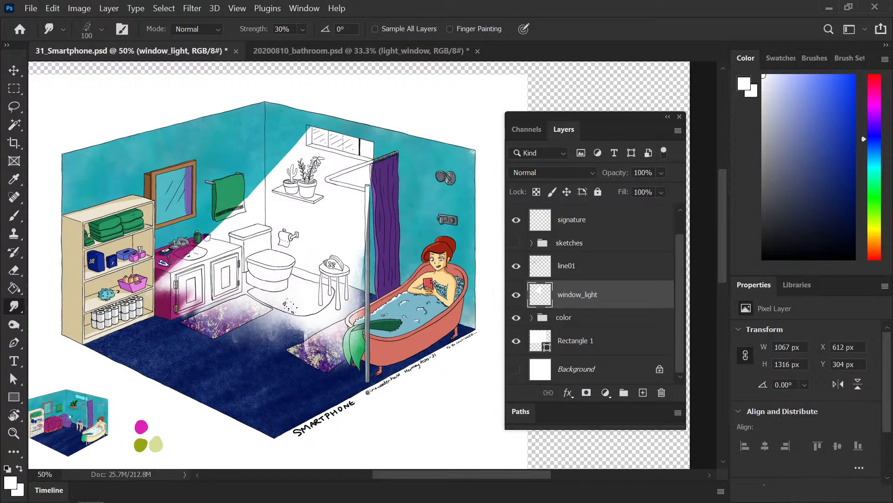
key(ctrl+z)
key(ctrl+z)
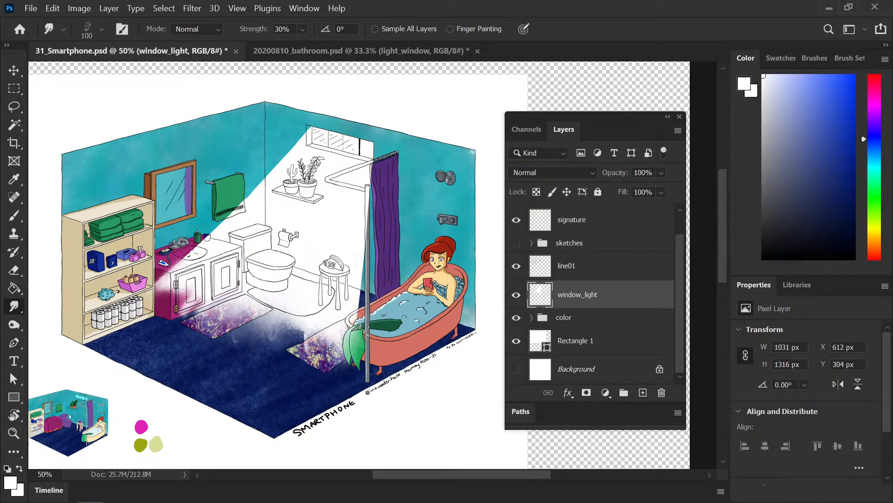
Step: Smudge the beam's fade from the tub to the vanity, set window_light to Soft Light and save the document
mouse_move(355, 321)
mouse_down()
mouse_move(347, 337)
mouse_move(310, 334)
mouse_move(184, 303)
mouse_move(171, 291)
mouse_move(146, 314)
mouse_move(156, 307)
mouse_up()
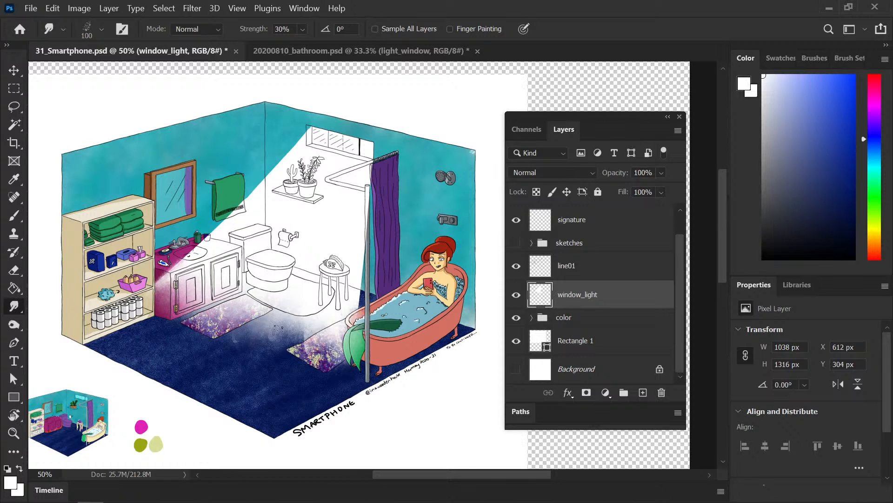
click(560, 173)
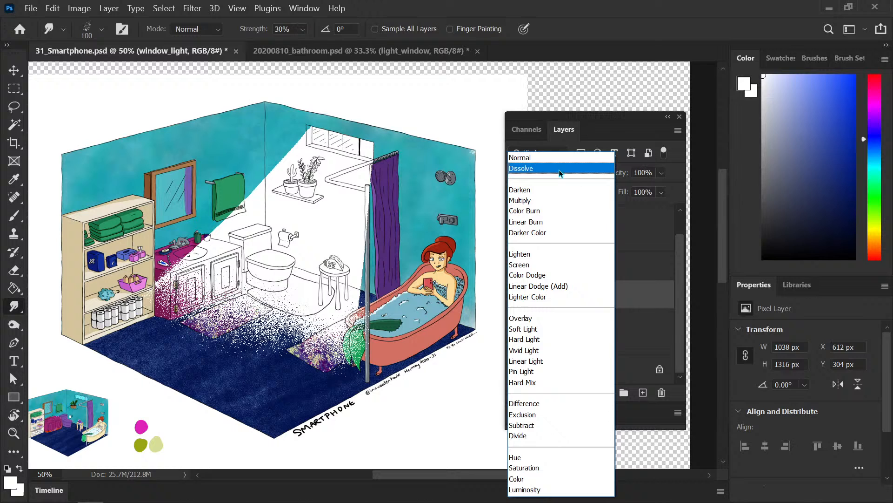
click(549, 329)
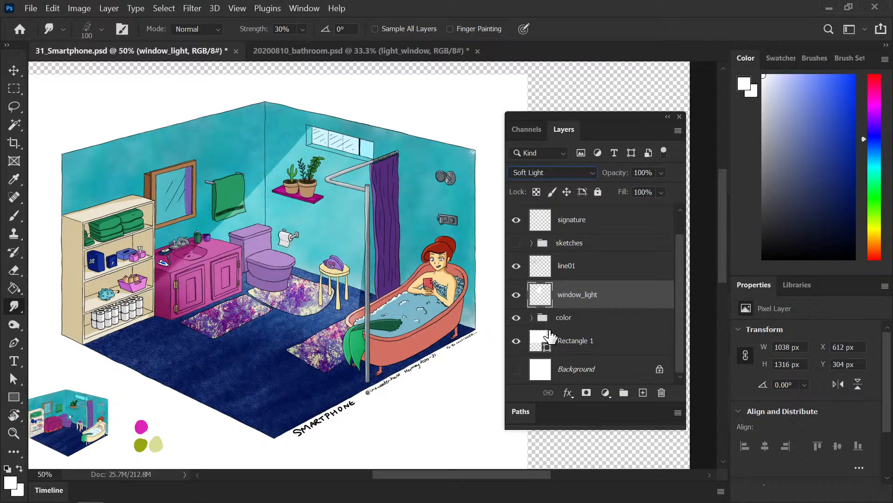
key(ctrl+s)
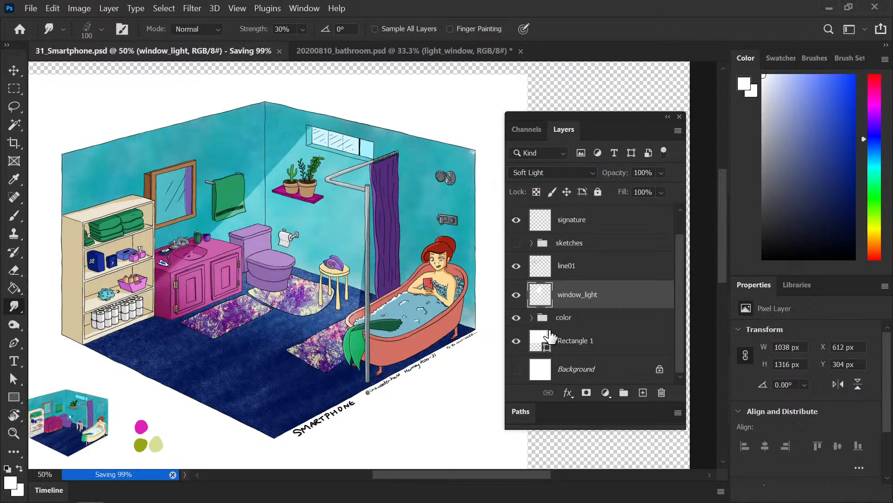
Step: Check the light layer in the reference bathroom painting and set window_light's opacity to 65% in the illustration
click(321, 52)
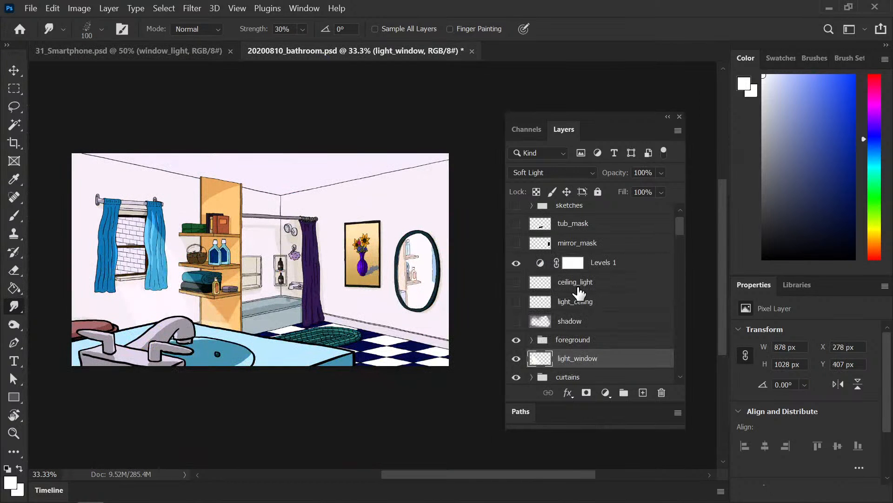
click(143, 49)
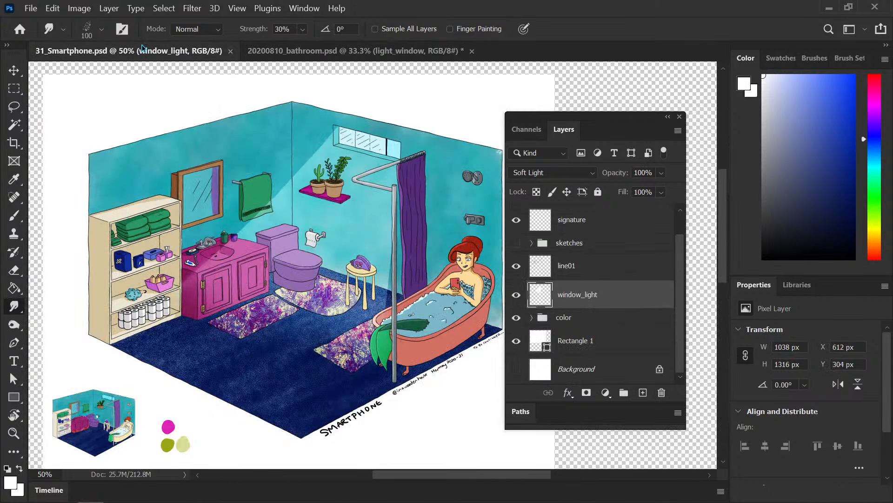
click(653, 172)
key(shift+Down)
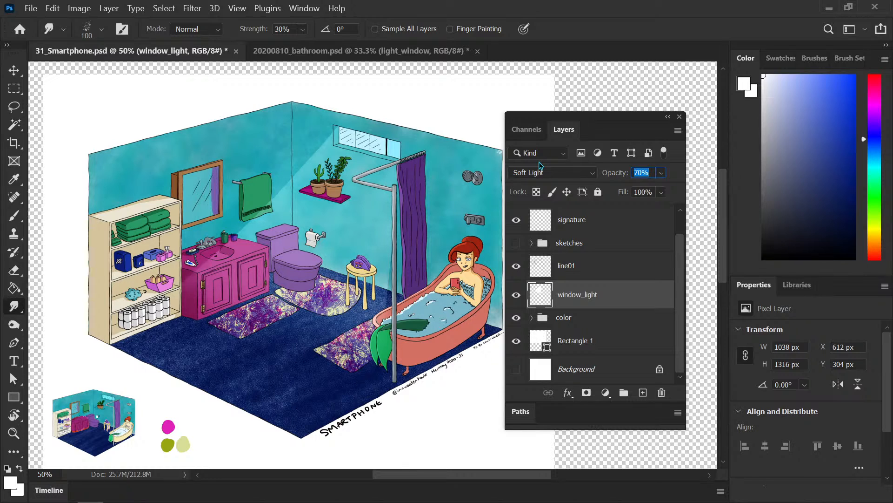
key(shift+Down)
key(shift+Up)
key(shift+Down)
key(shift+Up)
key(shift+Down)
key(shift+Up)
text(65)
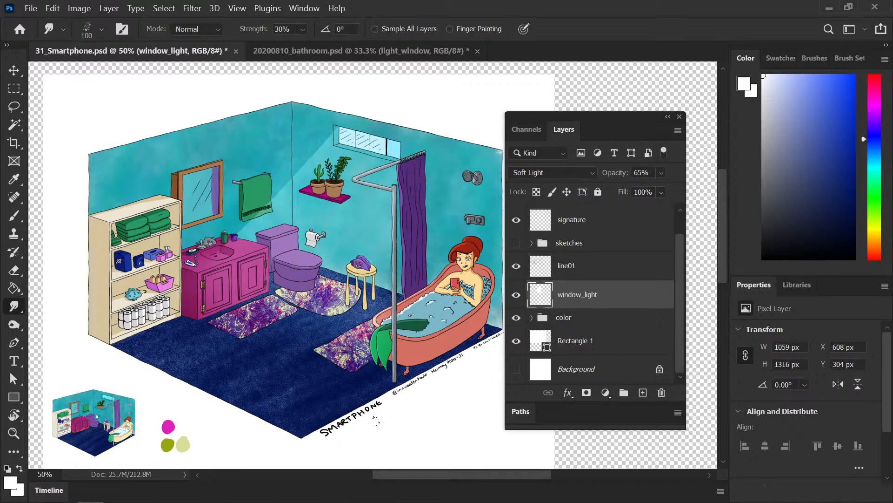
Step: Set window_light to Normal blending at 100% opacity and add a layer mask to it
click(566, 172)
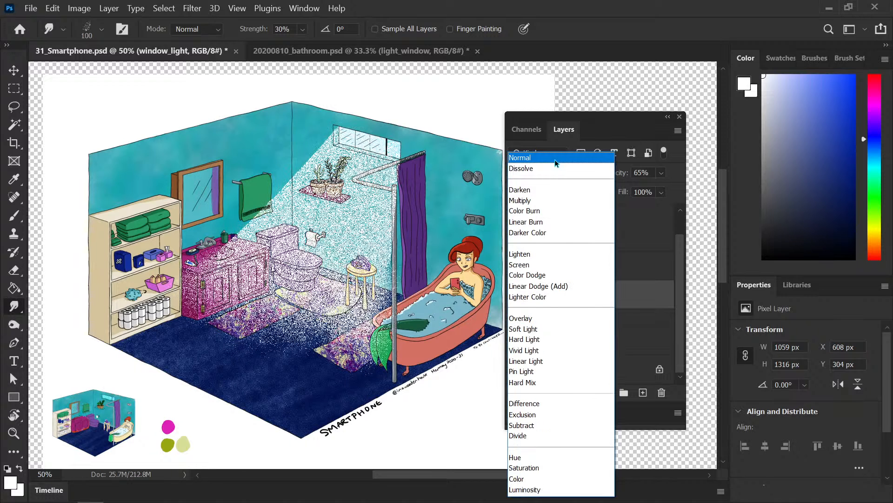
click(559, 157)
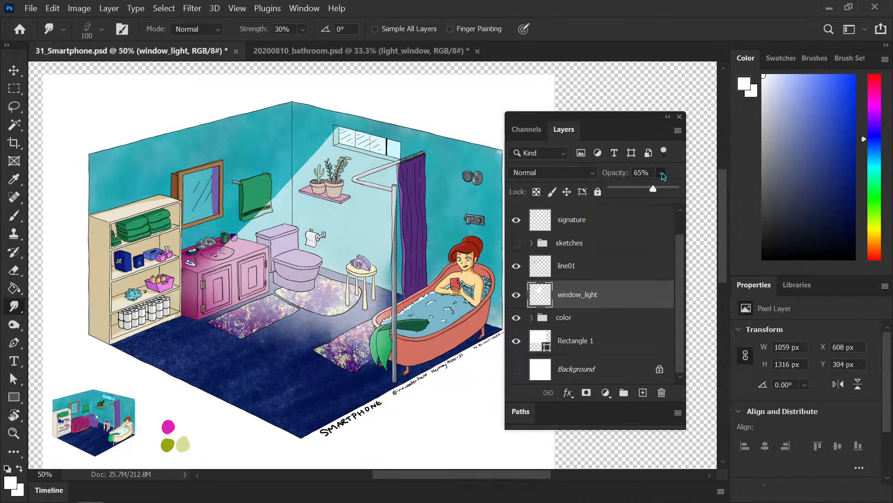
drag(702, 192, 701, 183)
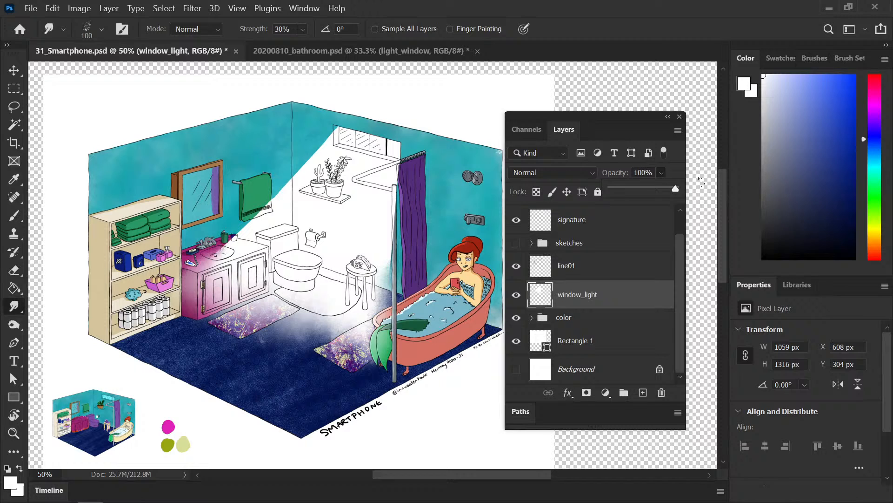
click(589, 299)
click(586, 392)
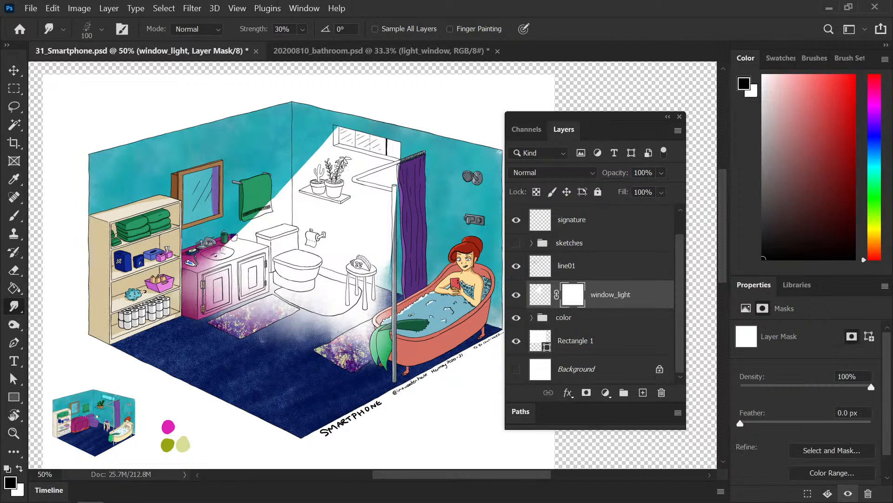
Step: Mask the light off the mermaid's tail with black at the tub's end, restoring overpainted spots with white
key(b)
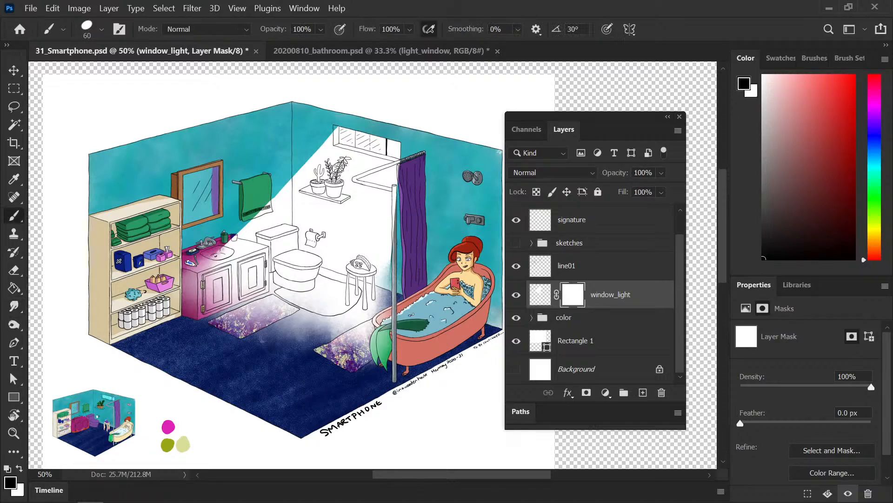
key(ctrl+plus)
key(ctrl+plus)
drag(419, 327, 342, 238)
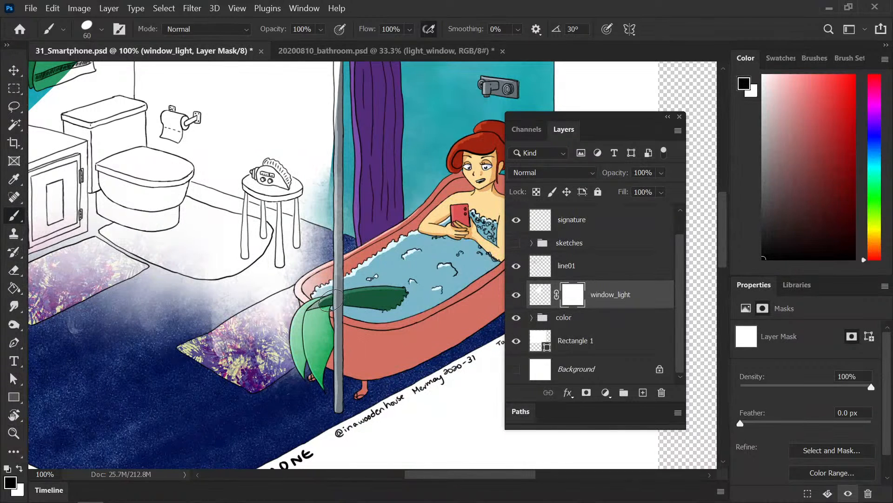
mouse_move(325, 302)
mouse_down()
mouse_move(311, 368)
mouse_move(325, 323)
mouse_move(325, 365)
mouse_move(331, 306)
mouse_move(303, 314)
mouse_move(297, 350)
mouse_move(299, 327)
mouse_move(304, 386)
mouse_move(310, 340)
mouse_move(318, 365)
mouse_move(300, 368)
mouse_move(297, 330)
mouse_up()
key(x)
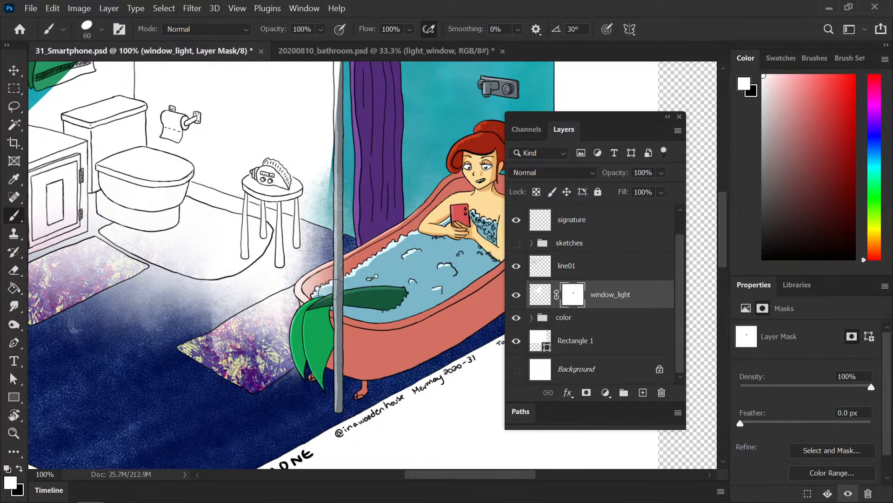
mouse_move(338, 292)
mouse_down()
mouse_move(294, 304)
mouse_move(318, 301)
mouse_up()
Step: Paint black on window_light's mask along the vertical shower pole to remove the light from it up to its top end
key(x)
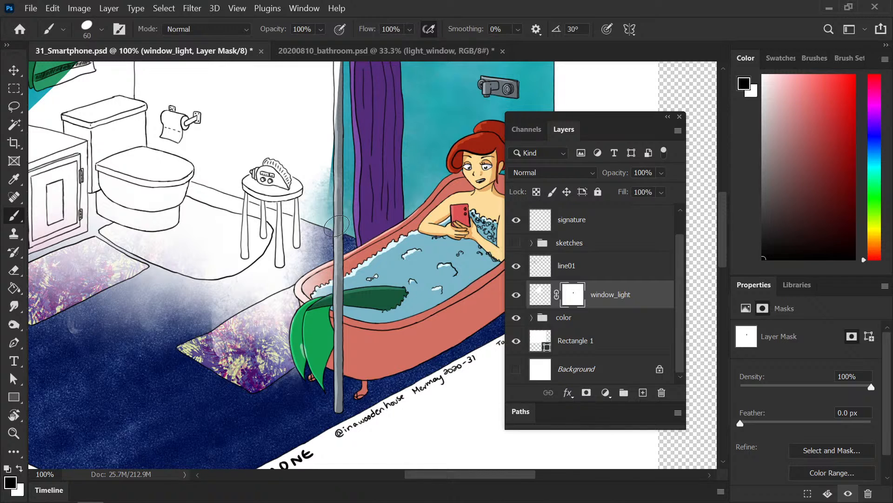
drag(339, 278, 339, 176)
mouse_move(356, 136)
mouse_down()
mouse_move(347, 271)
mouse_move(320, 325)
mouse_move(319, 313)
mouse_up()
mouse_move(298, 203)
mouse_down()
mouse_move(300, 224)
mouse_move(301, 199)
mouse_move(300, 332)
mouse_move(294, 254)
mouse_move(294, 324)
mouse_up()
key(x)
key(x)
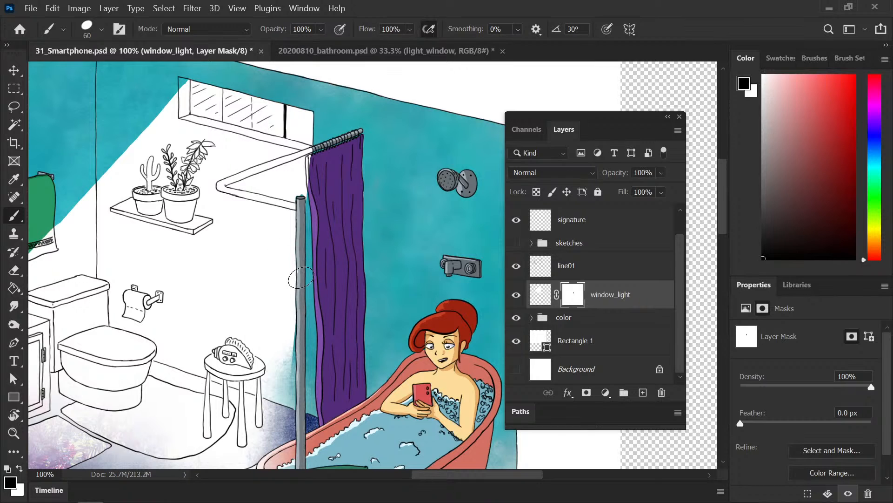
key(x)
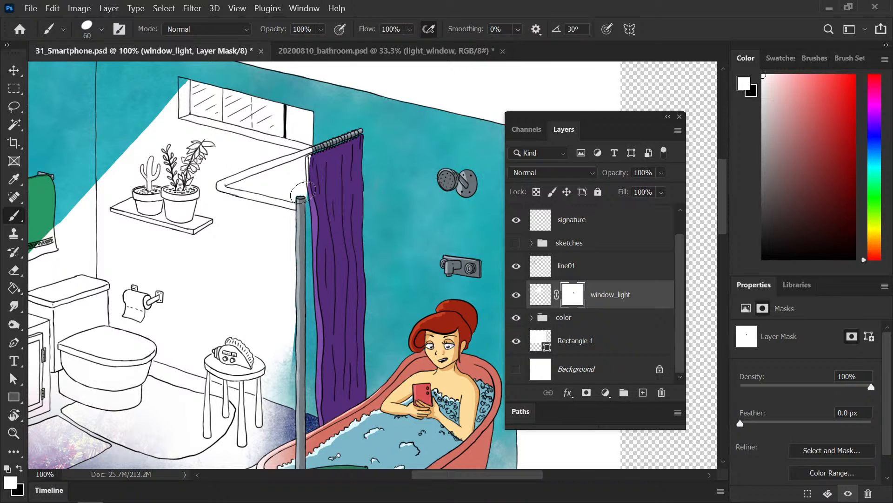
key(x)
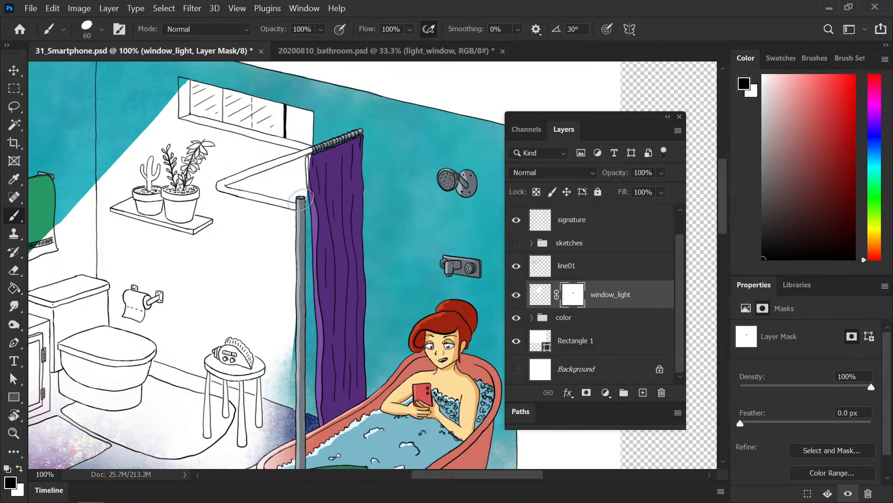
key(x)
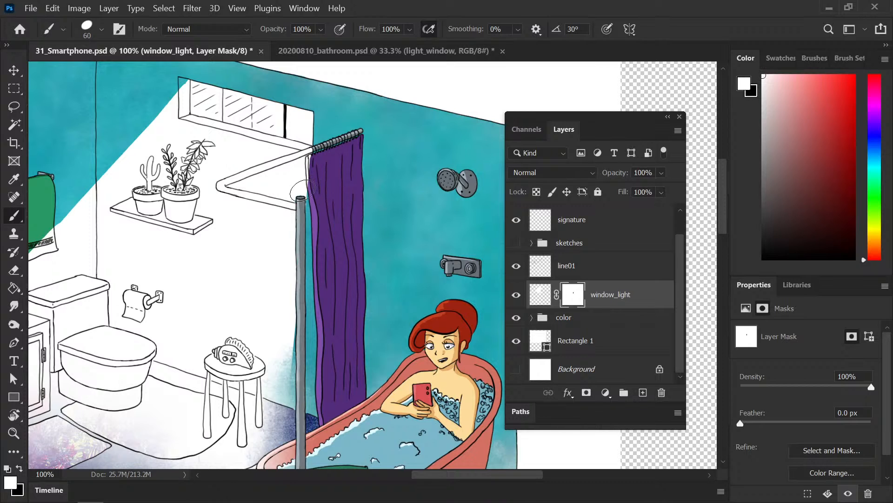
key(x)
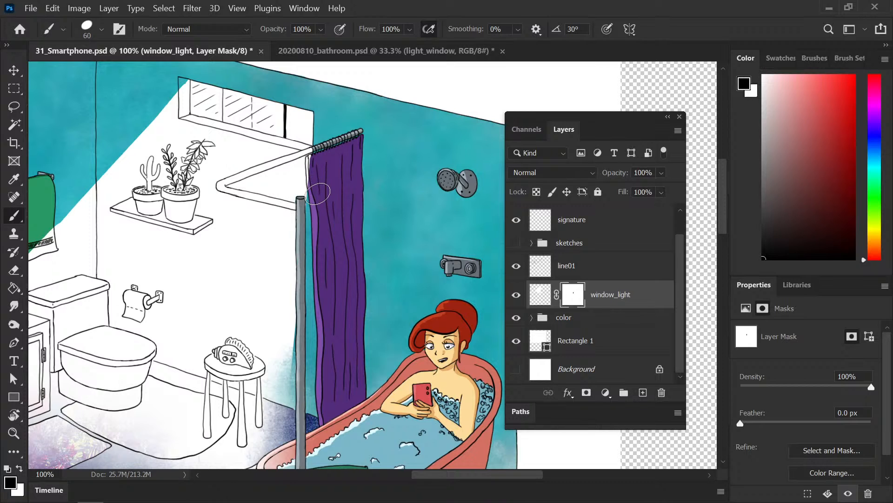
Step: Reduce the brush to size 20 and use white to clean up the mask where the rod meets the pole's top
key(bracketleft)
key(bracketleft)
key(bracketleft)
key(ctrl+plus)
key(ctrl+plus)
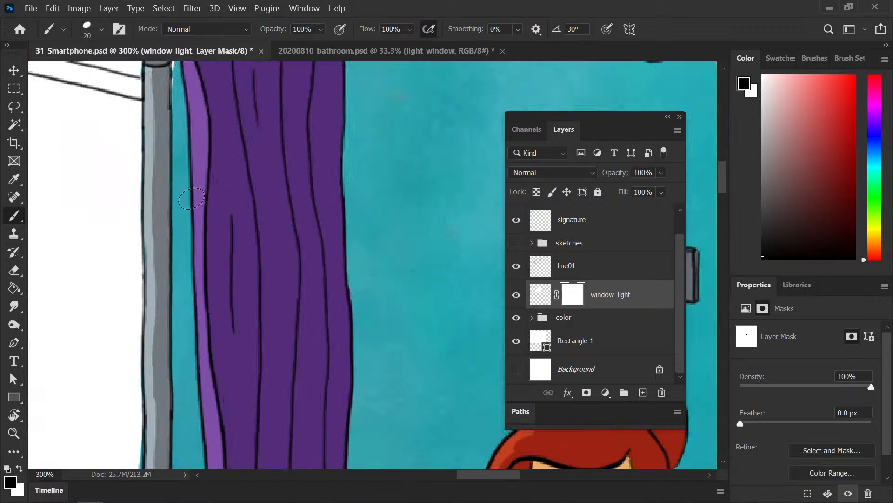
drag(209, 242, 316, 302)
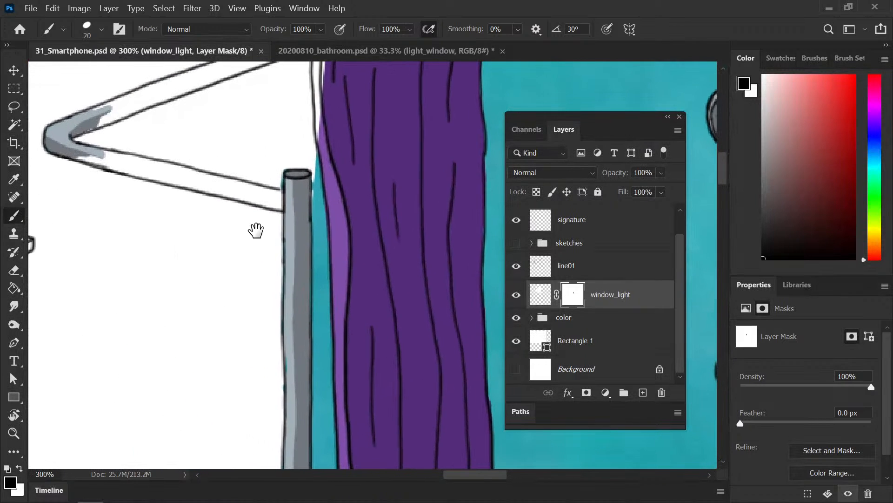
key(x)
drag(281, 188, 286, 201)
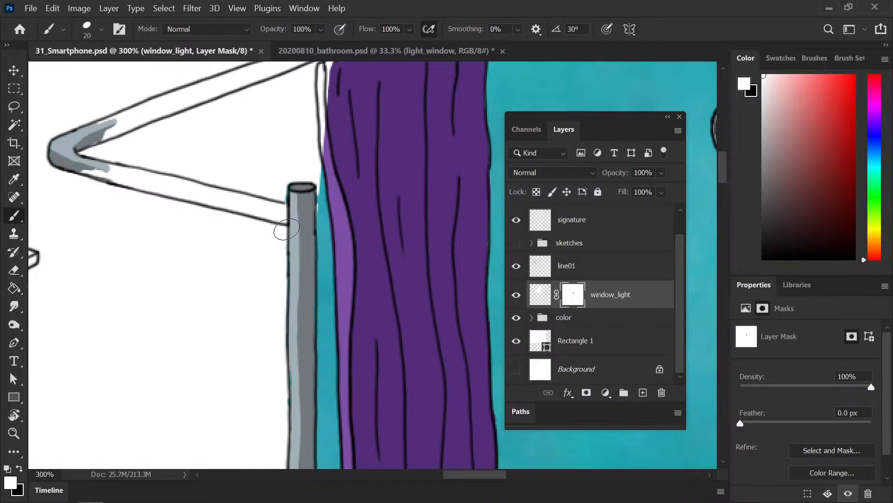
Step: Mask the light off the curtain rod's bend and lower arm with black, restoring the overpainted wall below it with white
key(x)
key(x)
key(x)
drag(92, 164, 122, 171)
drag(86, 147, 109, 136)
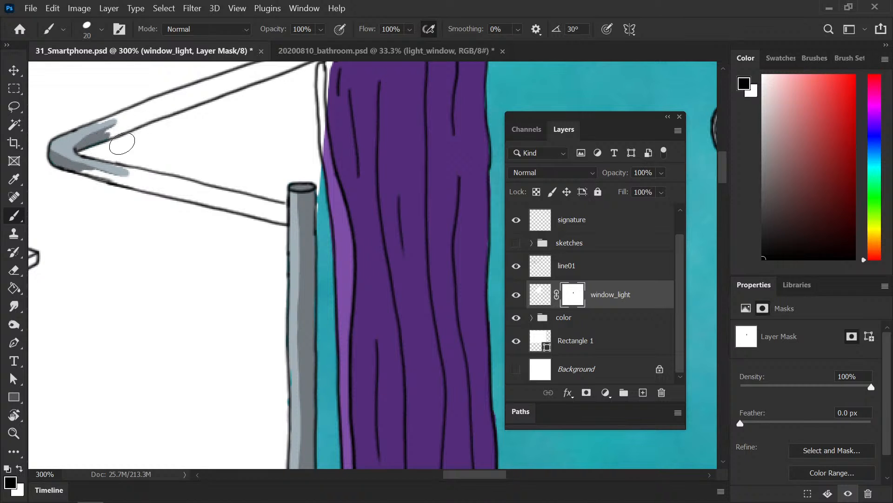
drag(77, 166, 221, 201)
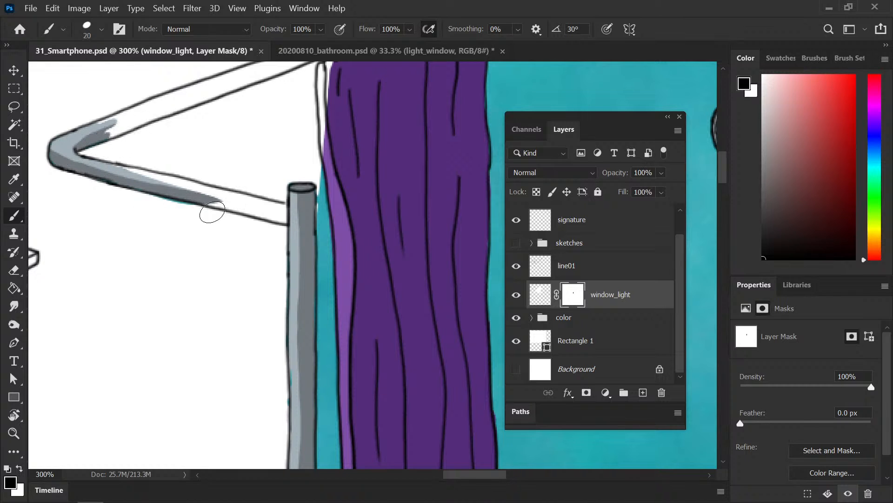
key(x)
drag(127, 190, 213, 212)
key(x)
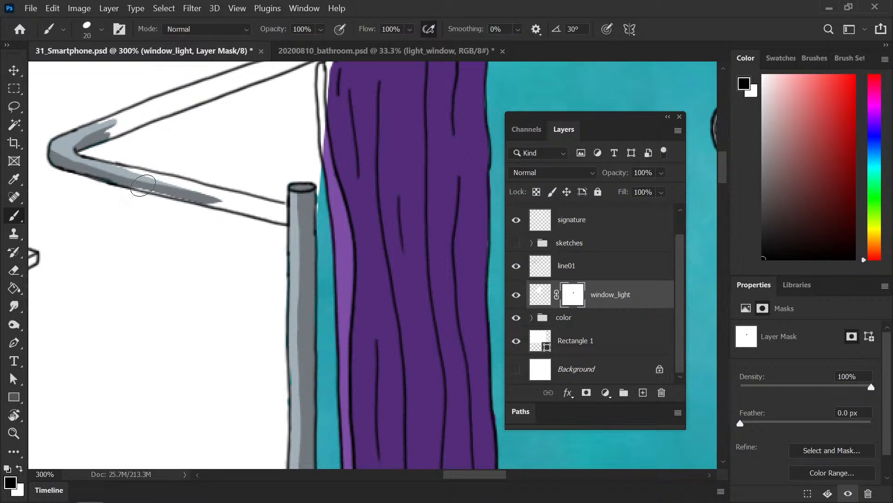
mouse_move(139, 186)
mouse_down()
mouse_move(294, 218)
mouse_move(110, 167)
mouse_move(302, 212)
mouse_move(271, 207)
mouse_move(303, 194)
mouse_up()
Step: Mask the light off the curtain rod's upper arm with black, from the bend to the curtain rings
mouse_move(93, 132)
mouse_down()
mouse_move(189, 98)
mouse_move(85, 134)
mouse_move(209, 85)
mouse_move(159, 116)
mouse_move(244, 82)
mouse_up()
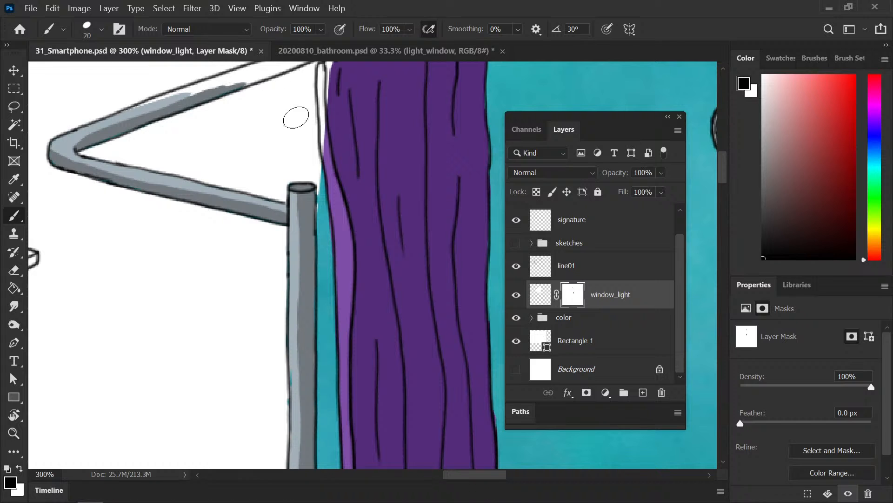
drag(199, 201, 207, 250)
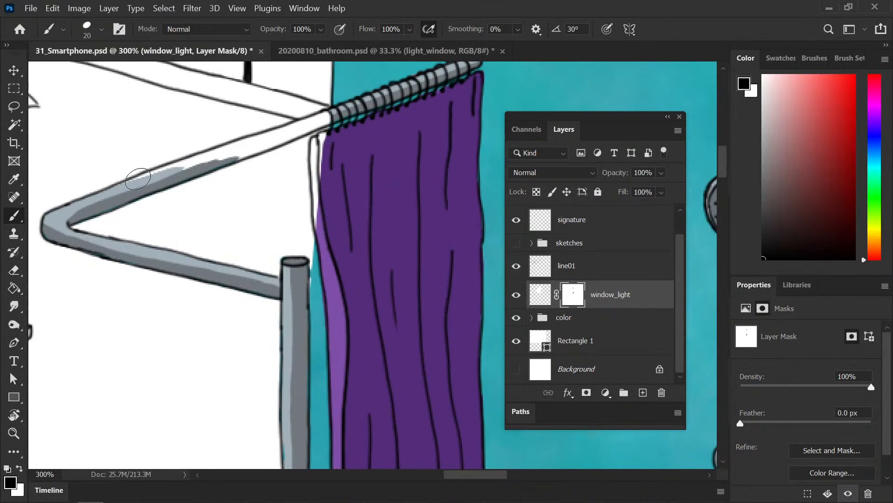
mouse_move(131, 183)
mouse_down()
mouse_move(305, 130)
mouse_move(216, 165)
mouse_move(356, 108)
mouse_move(268, 138)
mouse_move(343, 109)
mouse_move(302, 126)
mouse_move(455, 87)
mouse_up()
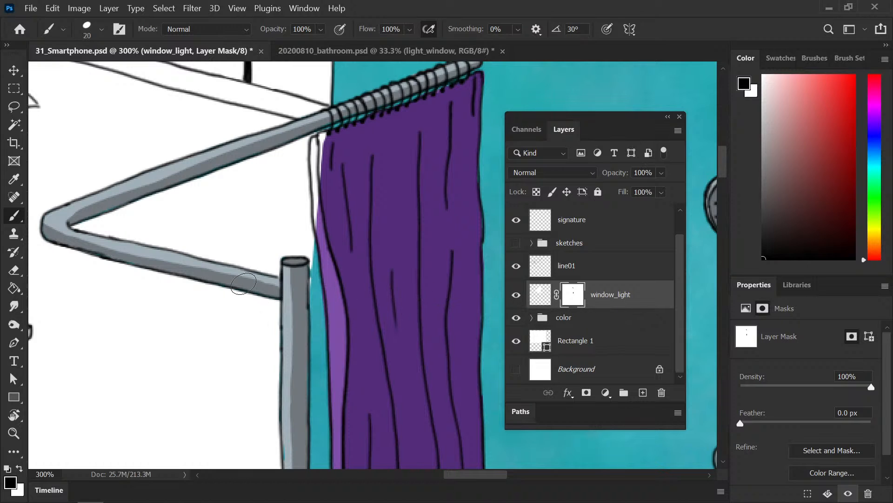
Step: Select the curtainrod_color layer by picking the curtain rod in the artwork, and locate it in the layer list
key(i)
click(174, 167)
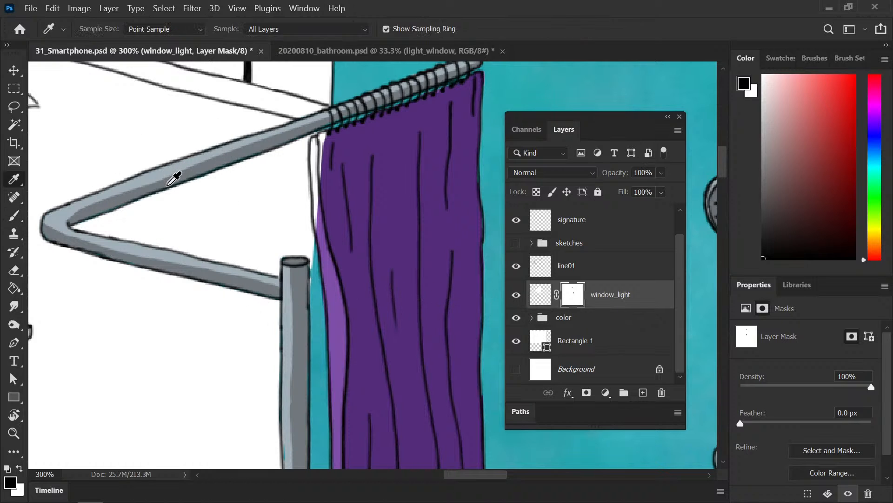
key(ctrl)
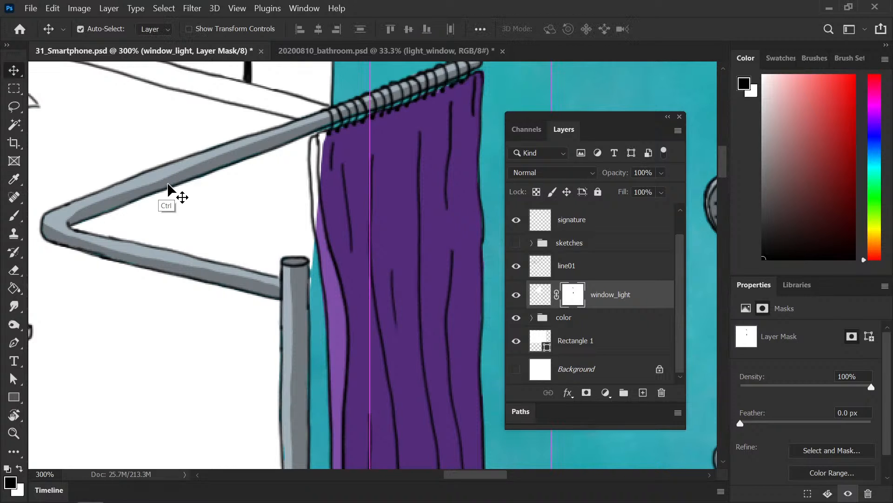
ctrl+click(165, 181)
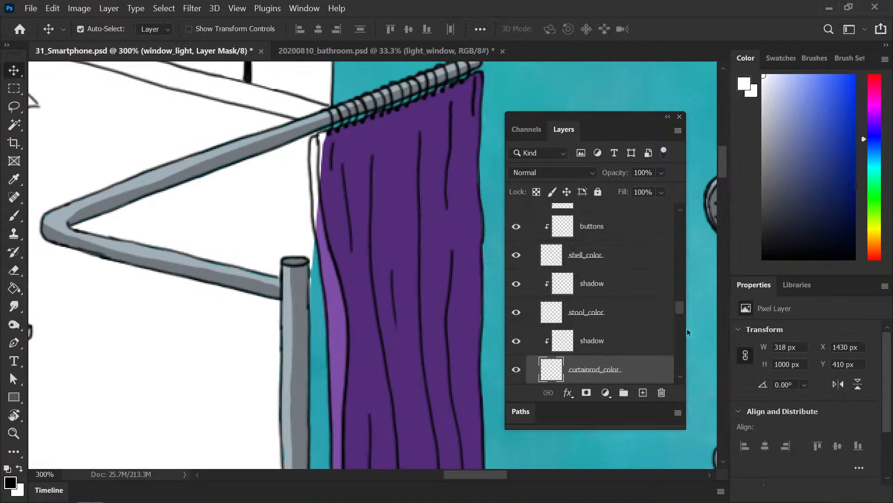
drag(680, 304, 680, 316)
scroll(680, 316, up, 1)
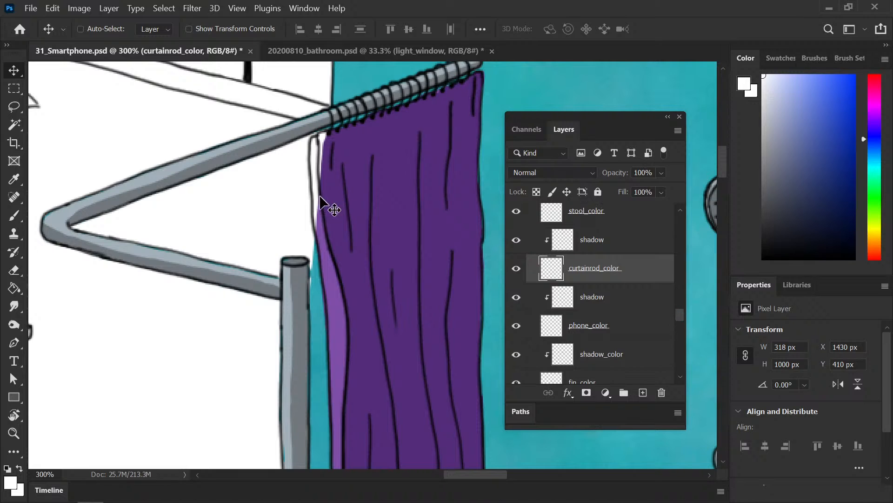
key(b)
drag(127, 198, 135, 195)
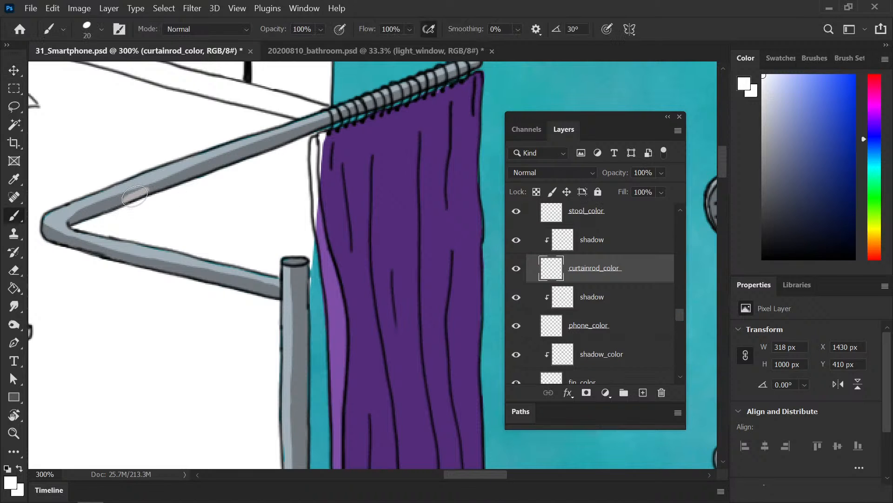
key(ctrl+z)
Step: Briefly hide and show curtainrod_color, sample the rod's light grey and fill the color gaps along its bend and lower arm
click(517, 269)
click(517, 269)
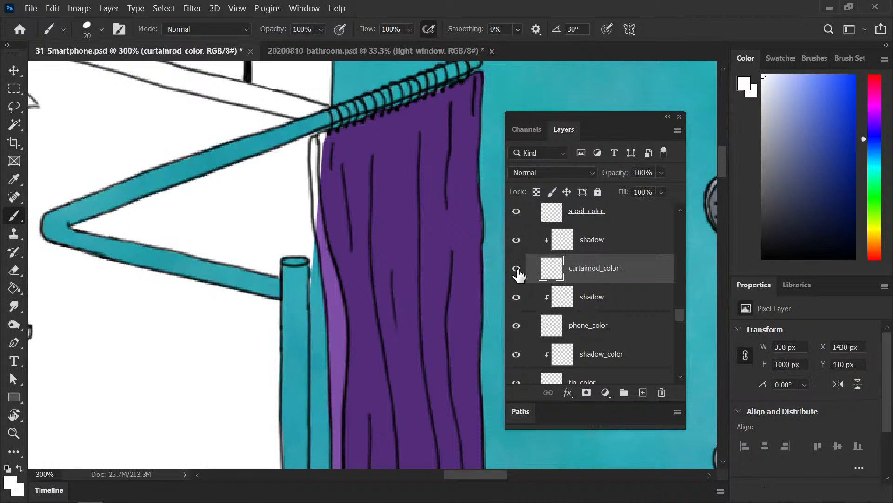
key(i)
click(58, 224)
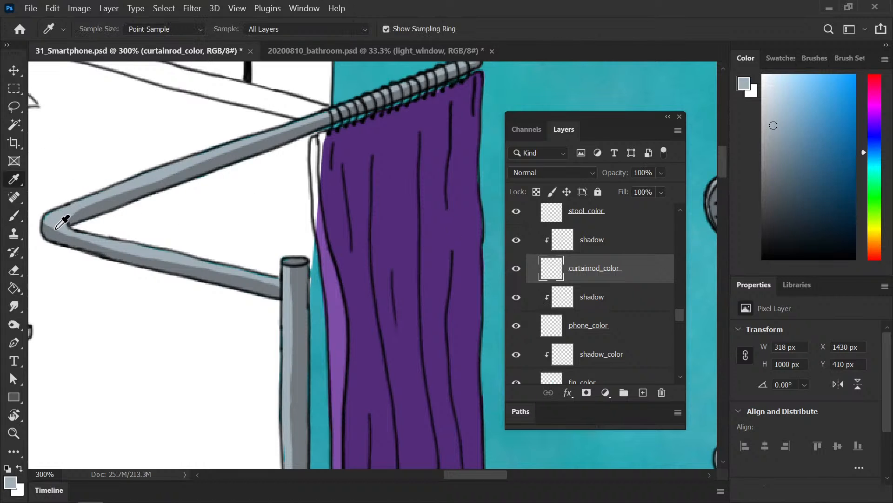
key(b)
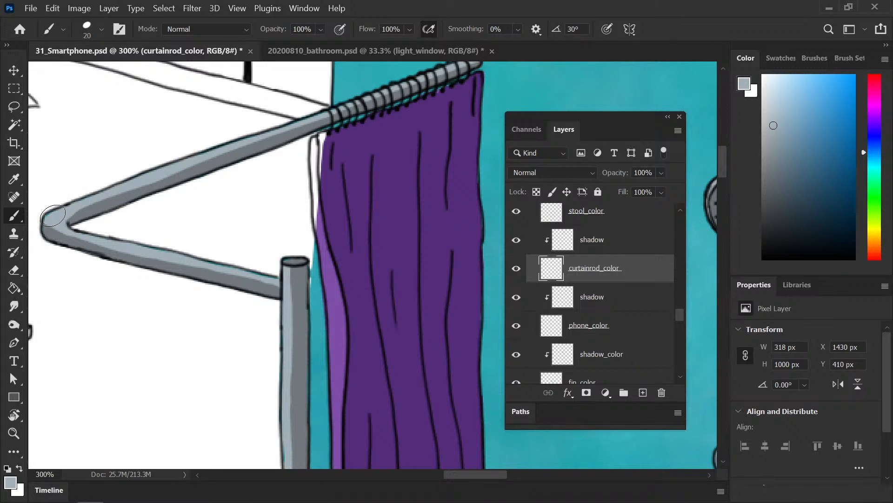
drag(49, 217, 55, 216)
drag(216, 268, 271, 282)
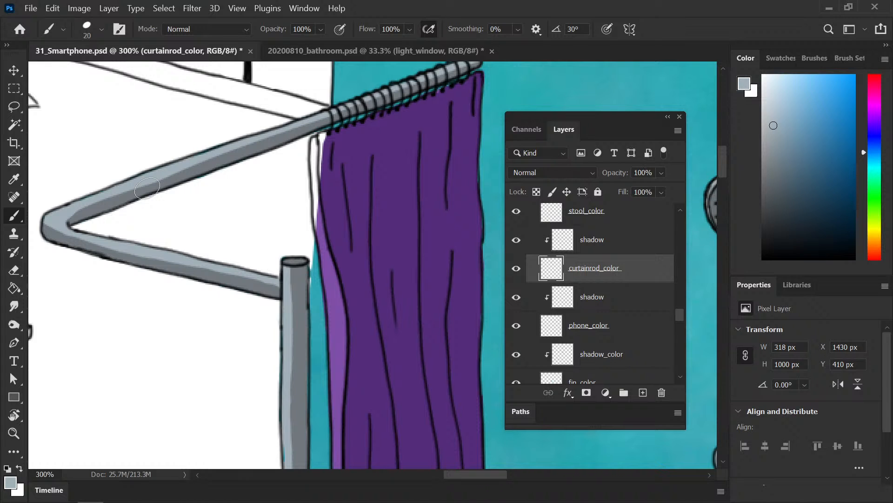
Step: Save the document and fill the color gaps along the vertical pole's edge with the same light grey on curtainrod_color
key(ctrl+minus)
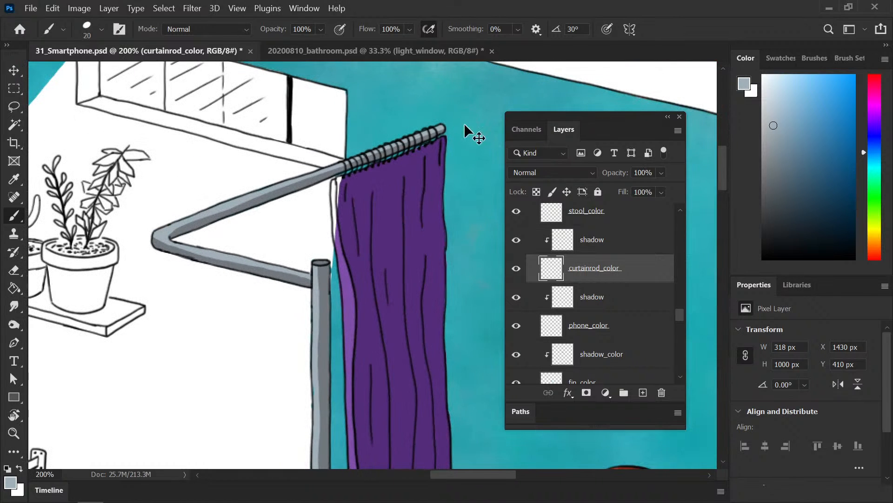
key(ctrl+s)
drag(339, 329, 320, 209)
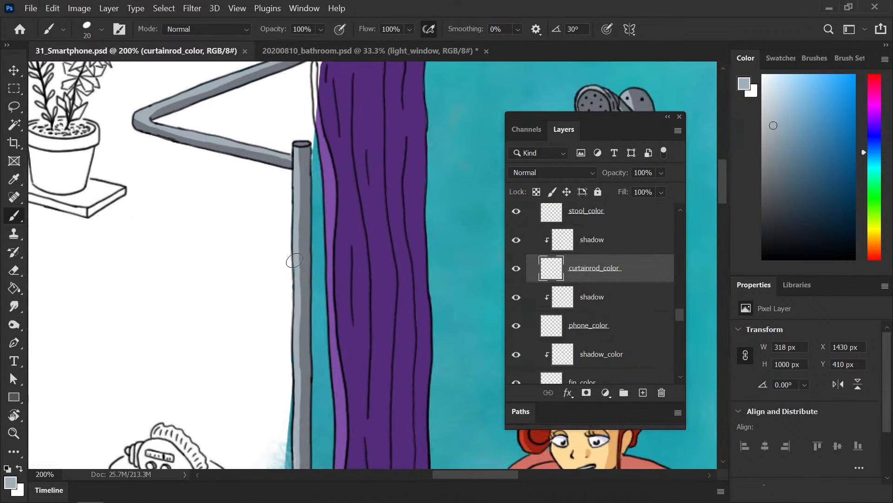
mouse_move(296, 283)
mouse_down()
mouse_move(295, 299)
mouse_move(293, 214)
mouse_up()
drag(294, 323, 293, 207)
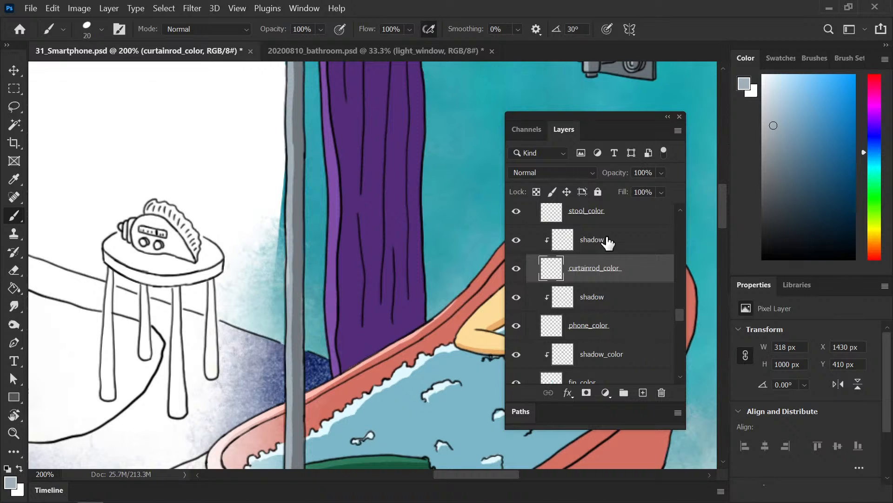
Step: Reselect window_light's layer mask and save the document with the whole illustration in view
click(569, 245)
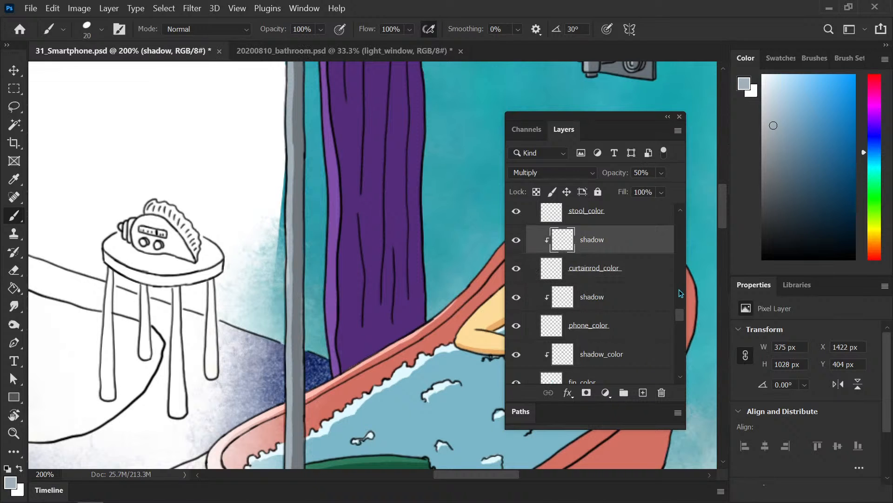
drag(681, 308, 690, 217)
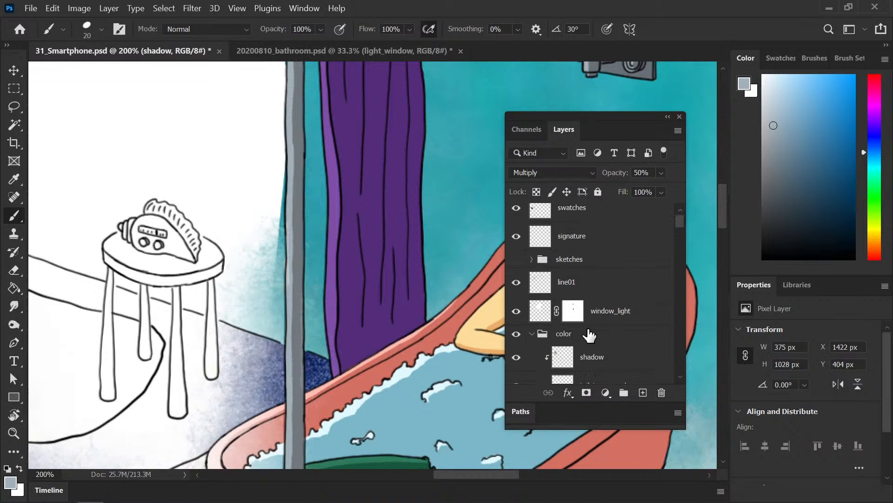
click(577, 314)
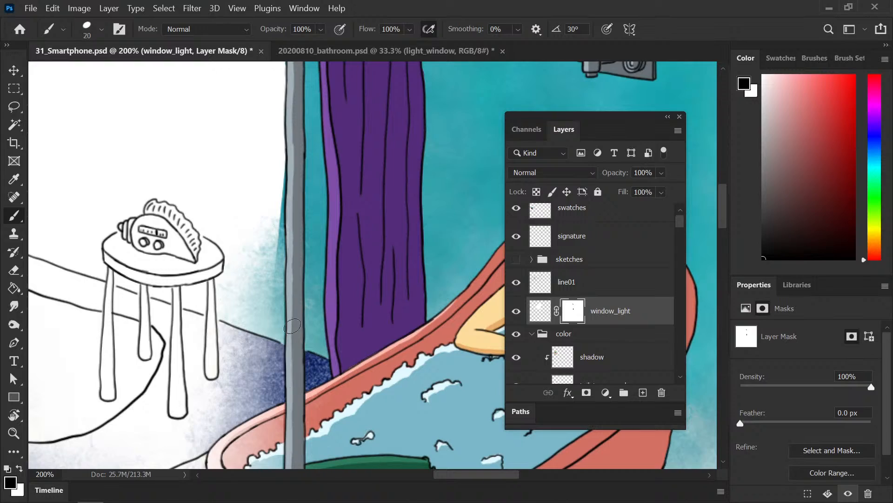
key(ctrl+minus)
key(ctrl+minus)
key(ctrl+minus)
key(ctrl+s)
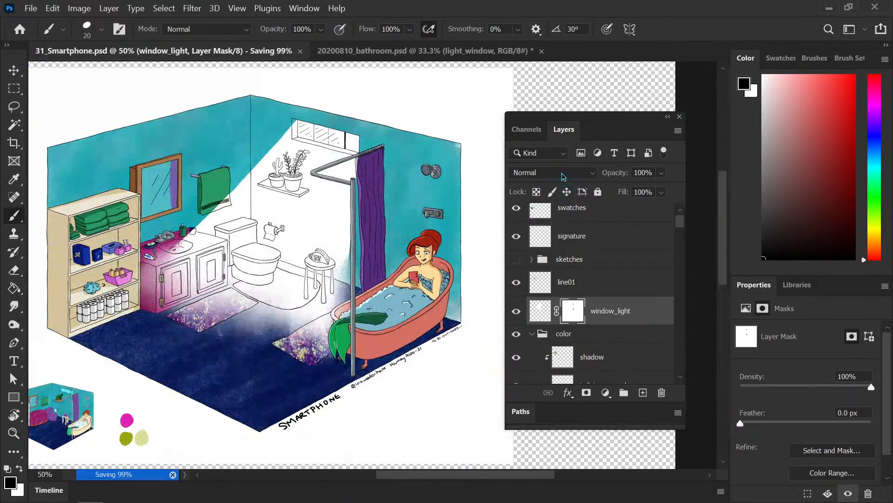
Step: Set window_light to Soft Light blending at 65% opacity and save the document
click(563, 175)
click(563, 330)
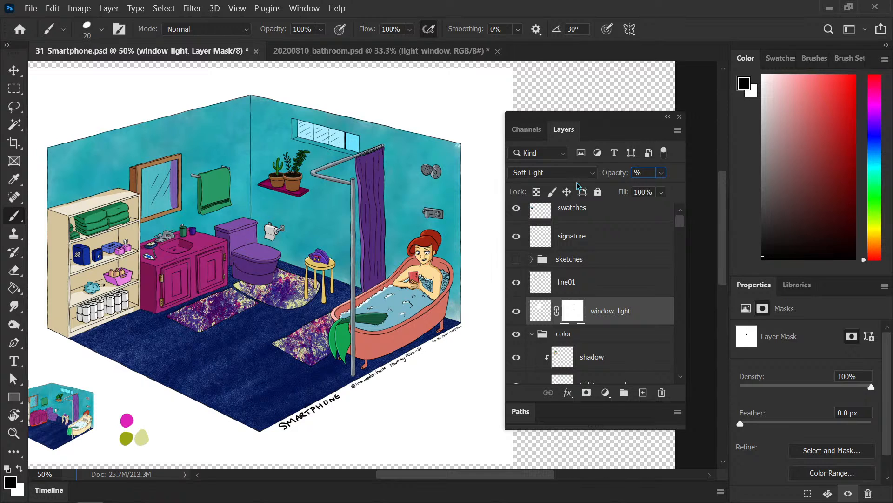
text(65)
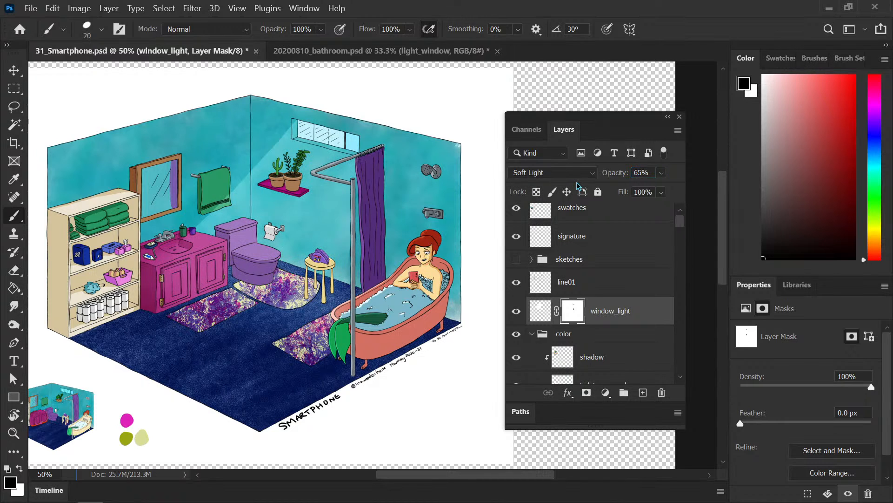
key(ctrl+s)
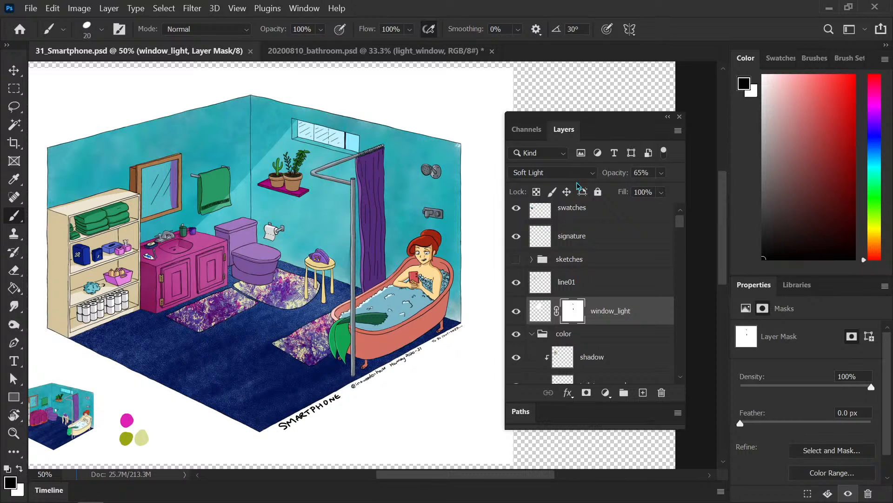
Step: In the 20200810_bathroom reference, show shadow, light_ceiling and ceiling_light, inspect shadow's layer settings and return to the 31_Smartphone illustration
click(354, 52)
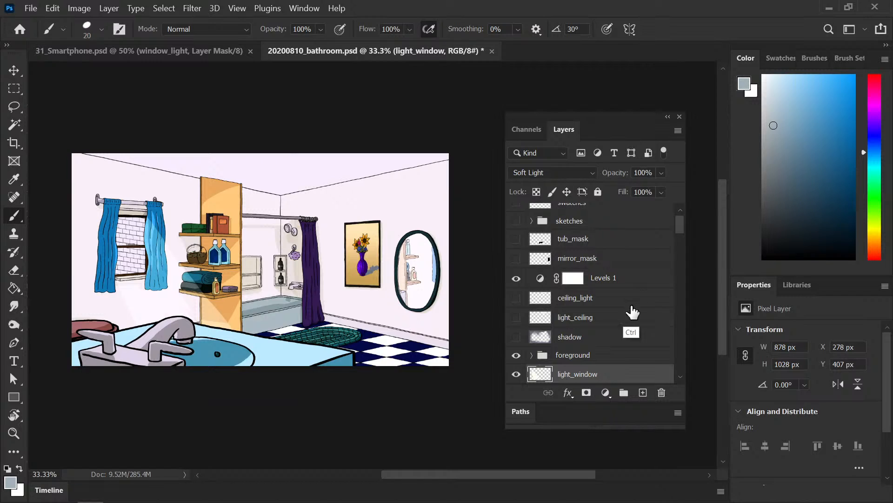
click(516, 338)
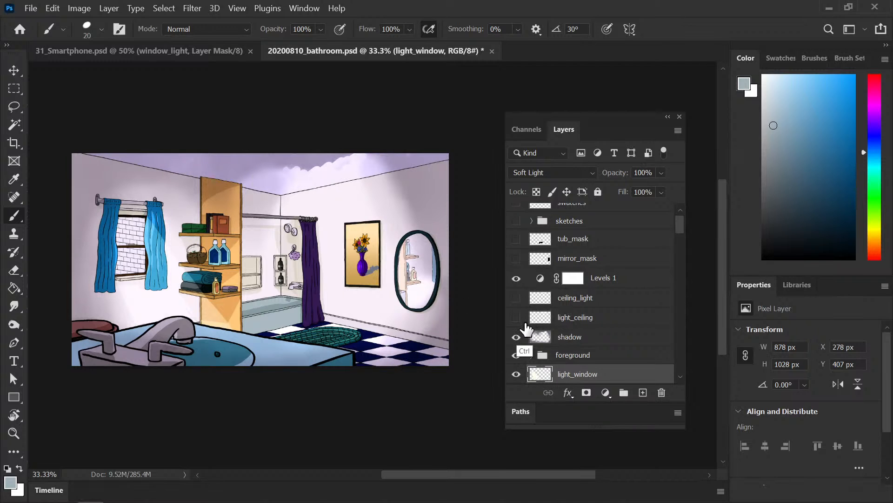
drag(517, 317, 516, 298)
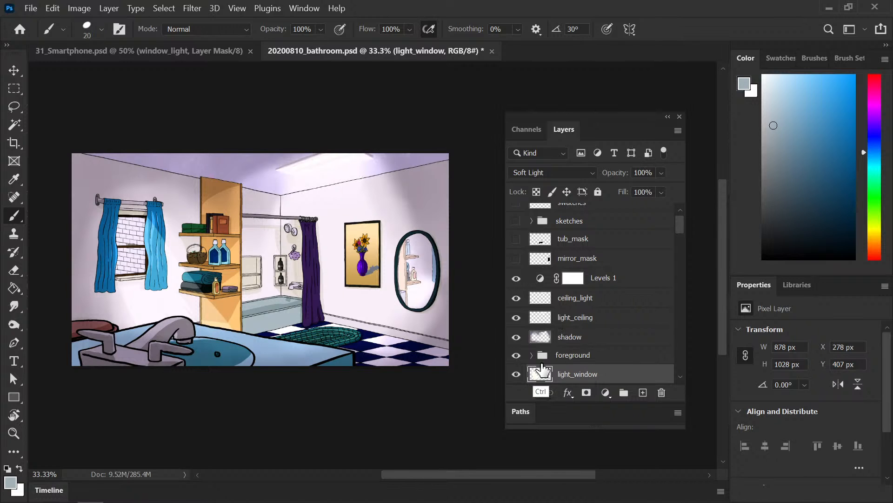
ctrl+click(570, 339)
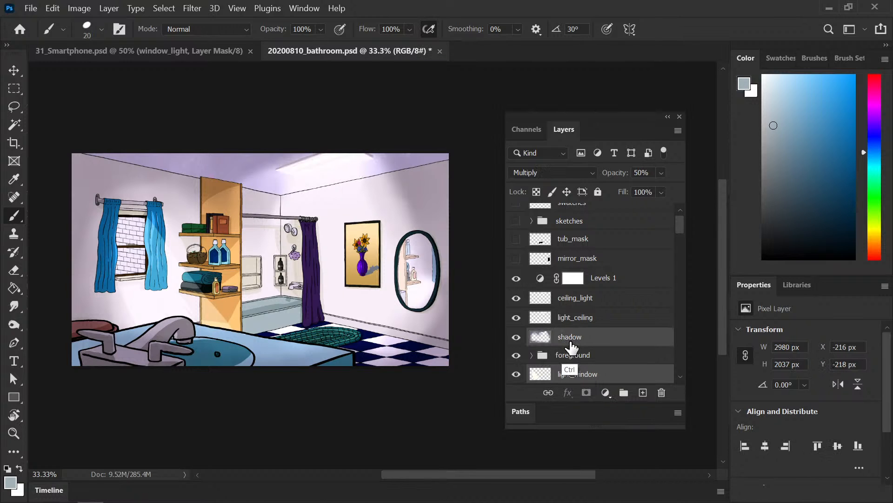
click(182, 52)
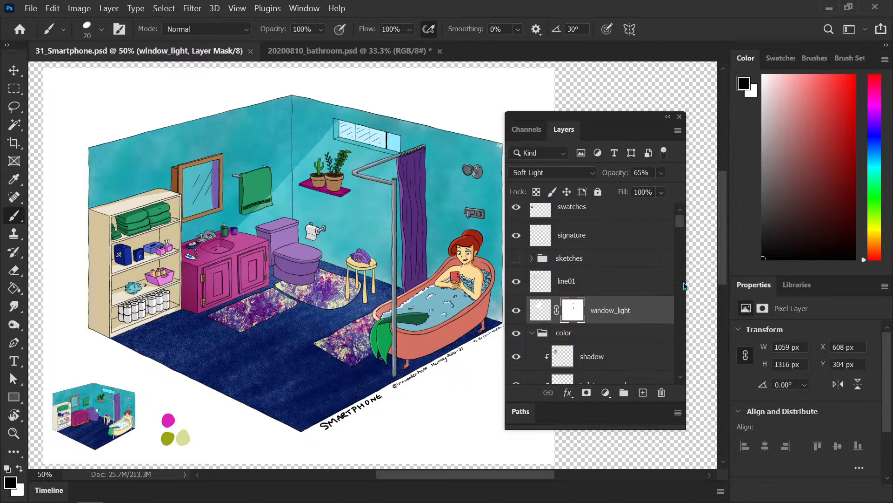
click(623, 283)
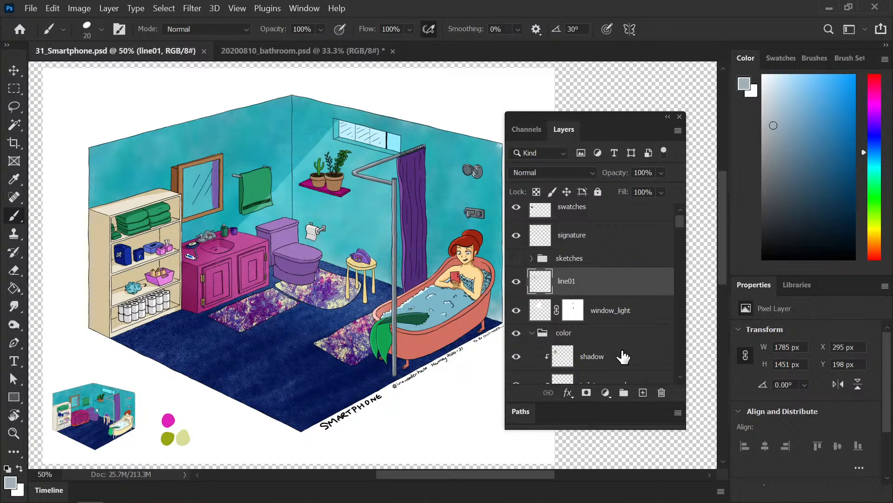
drag(600, 289, 608, 316)
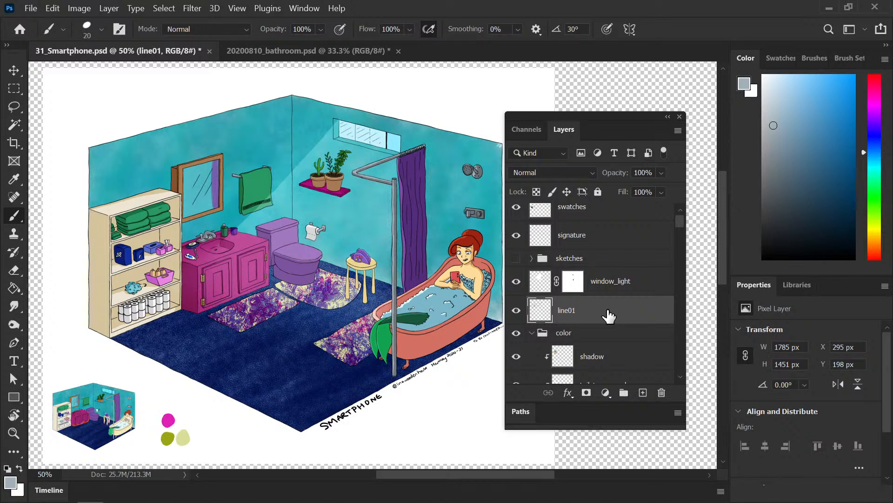
mouse_move(597, 315)
mouse_down()
mouse_move(600, 281)
mouse_move(610, 282)
mouse_move(590, 285)
mouse_move(592, 313)
mouse_up()
key(ctrl+z)
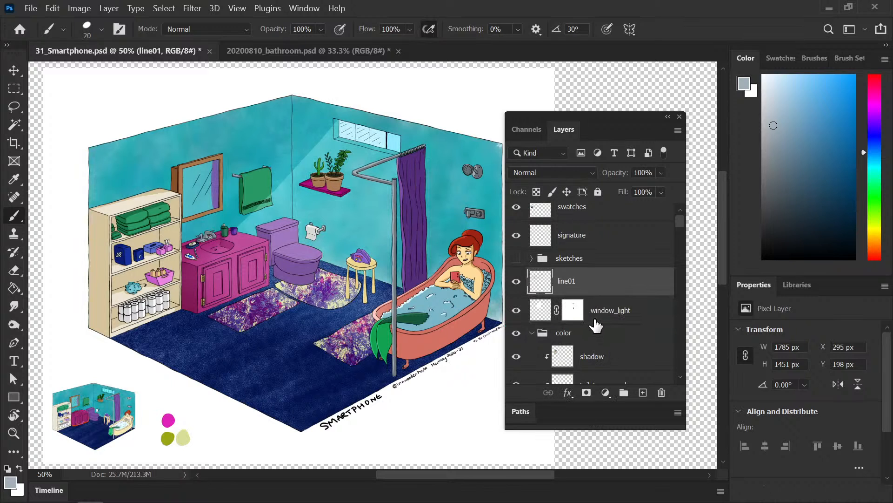
Step: Create a new layer directly above window_light and name it shadow
click(560, 312)
click(643, 392)
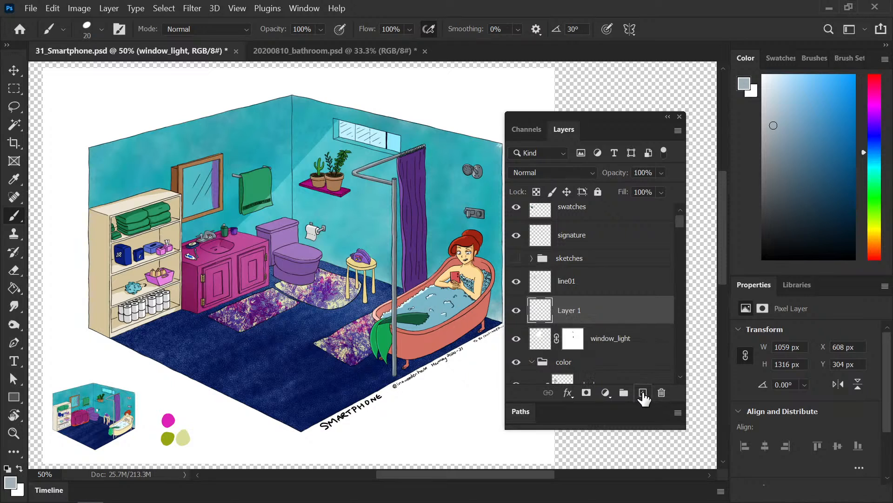
double_click(572, 309)
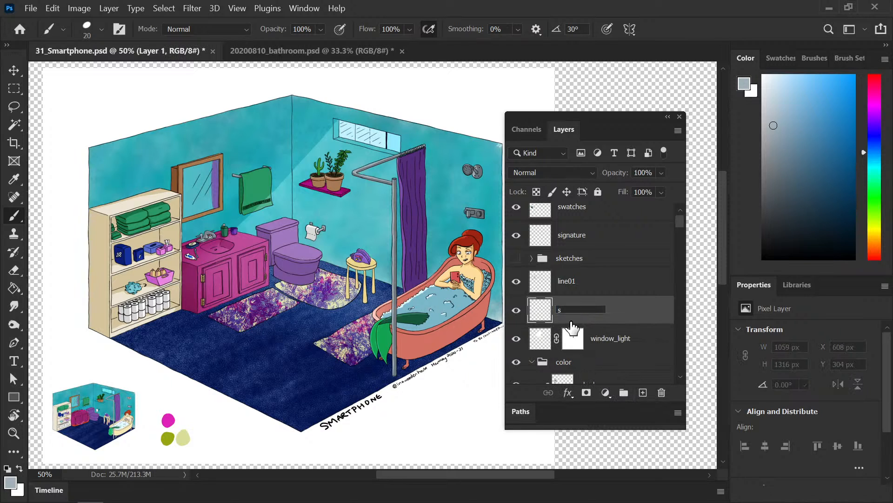
key(Return)
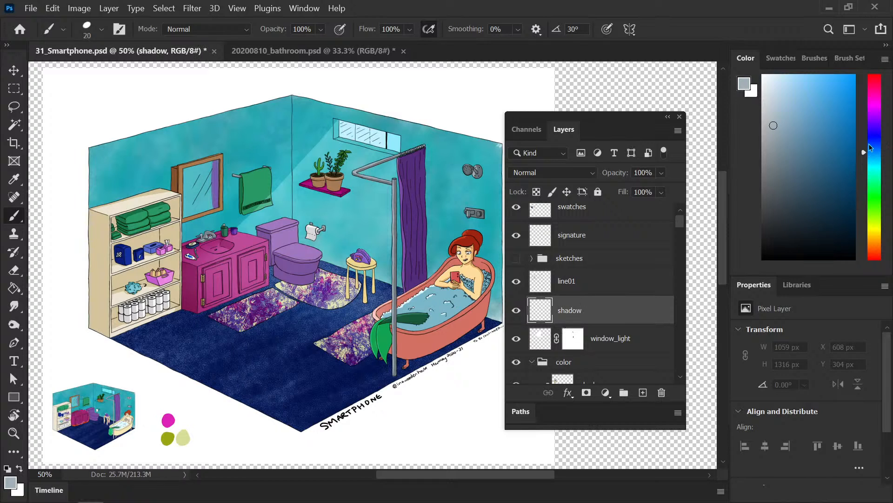
Step: Choose a dark navy blue as the foreground color and enlarge the brush to 125 px
drag(870, 148, 871, 136)
click(806, 155)
click(834, 190)
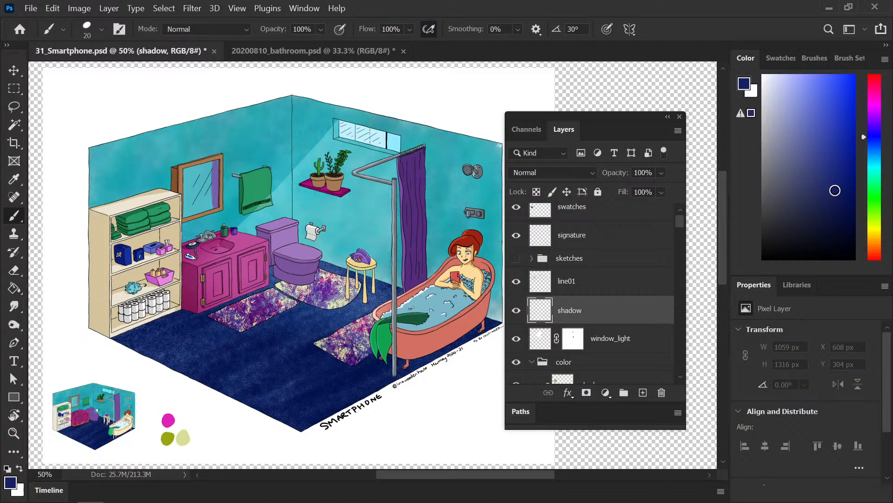
click(870, 132)
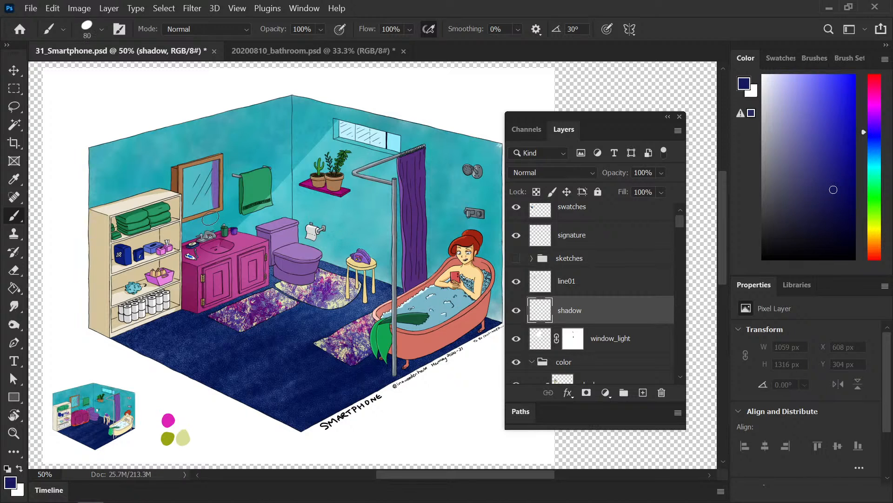
key(bracketright)
key(bracketright)
key(bracketright)
Step: Duplicate the floor_color layer with its mask and place the copy directly below the shadow layer
mouse_move(683, 228)
mouse_down()
mouse_move(677, 308)
mouse_move(677, 210)
mouse_up()
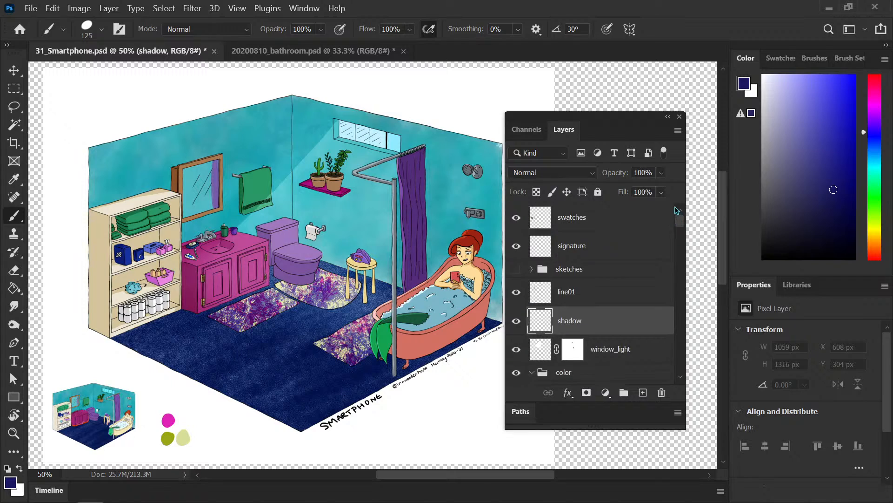
key(ctrl+minus)
drag(282, 296, 187, 298)
drag(680, 221, 681, 368)
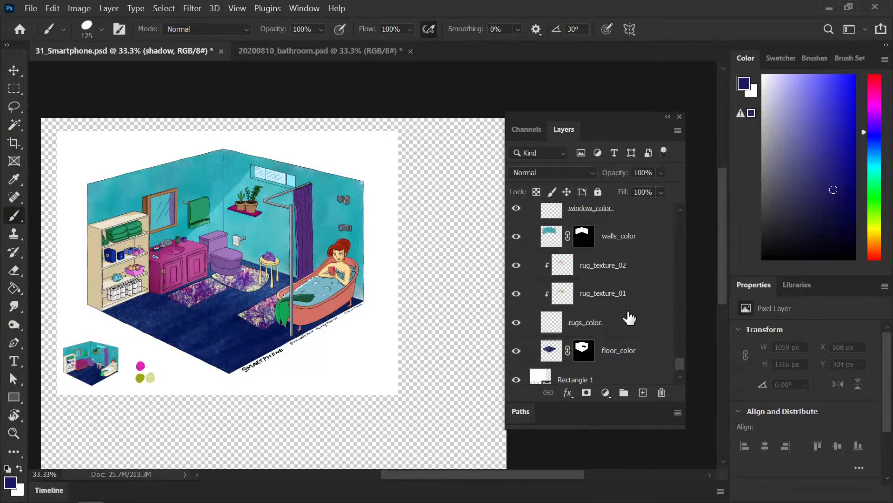
click(550, 362)
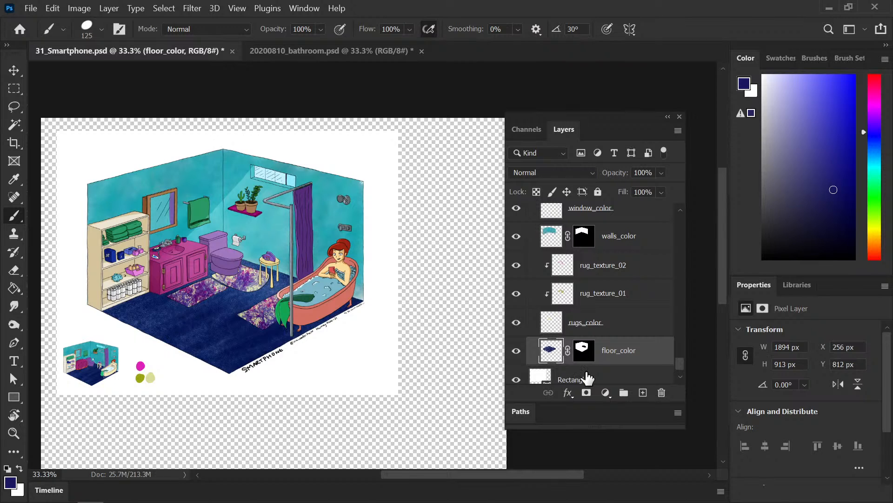
key(ctrl+j)
drag(551, 350, 603, 318)
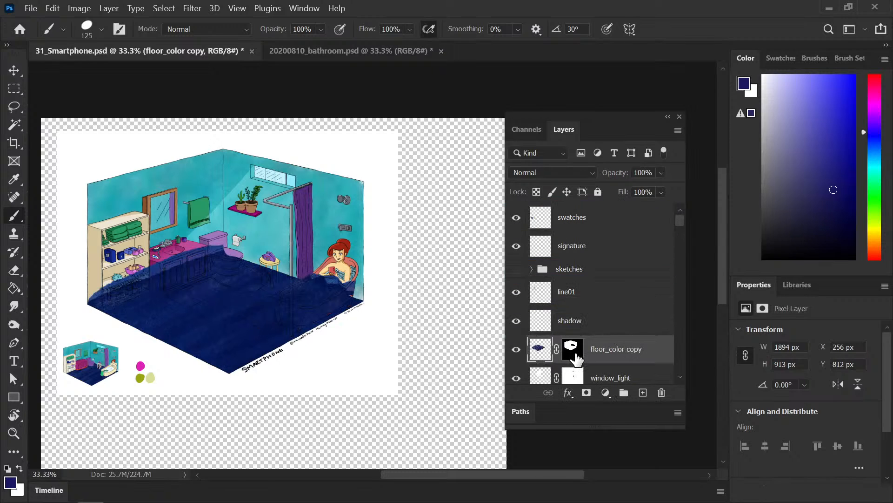
Step: Move the floor_color copy's layer mask onto the shadow layer and delete the copy
click(575, 354)
drag(577, 358, 590, 326)
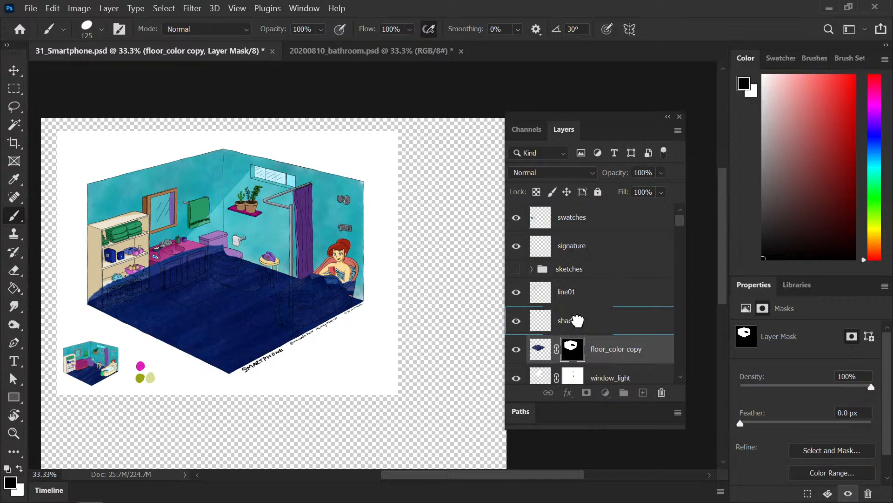
click(662, 392)
click(572, 321)
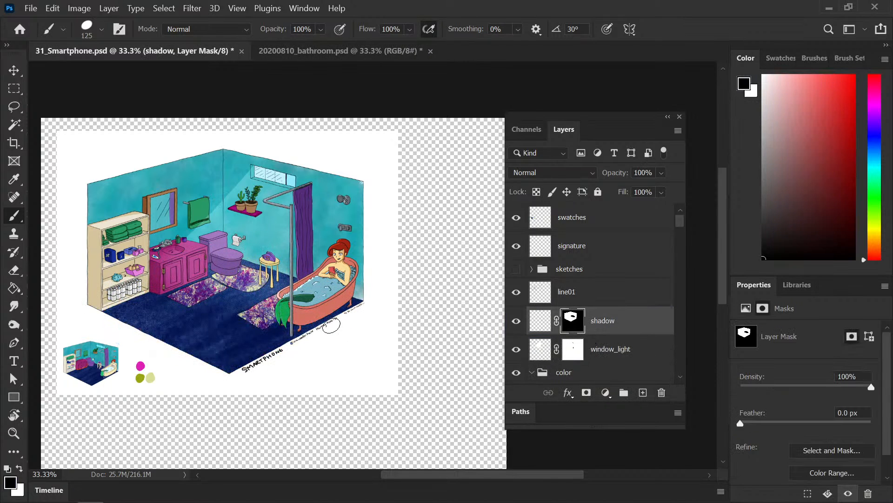
Step: Try filling the gap in shadow's layer mask with white and painting navy blue over the room's upper walls on the shadow layer
key(x)
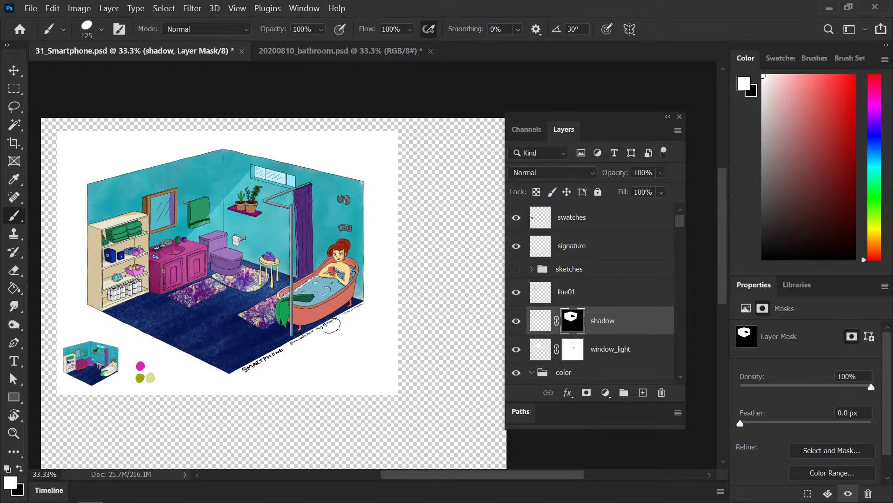
key(g)
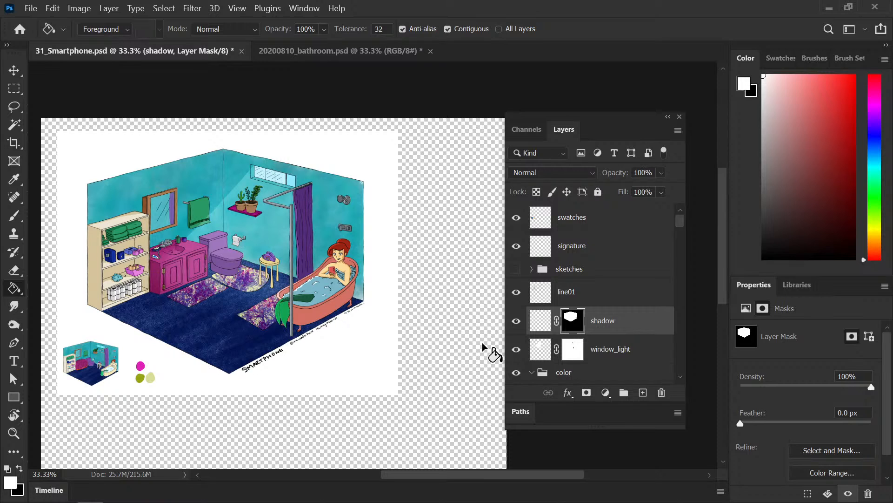
click(540, 327)
key(b)
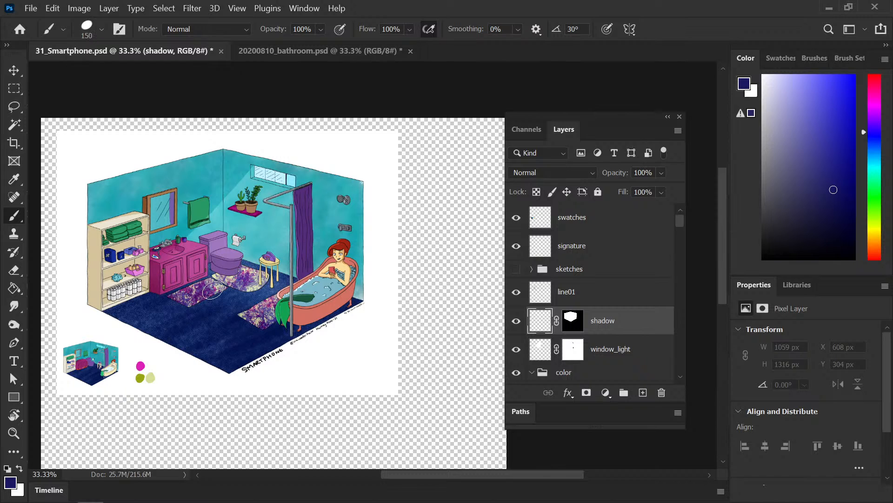
mouse_move(117, 275)
mouse_down()
mouse_move(142, 192)
mouse_move(243, 158)
mouse_move(319, 179)
mouse_move(357, 231)
mouse_move(352, 303)
mouse_move(370, 193)
mouse_move(387, 251)
mouse_move(363, 331)
mouse_up()
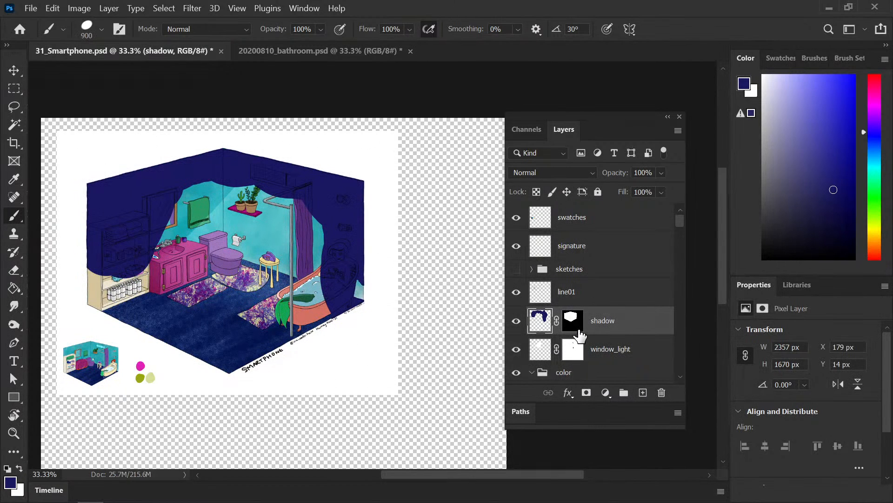
Step: Select the shadow layer's mask and examine its coverage around the bathtub and the wall's lower outer corner
click(572, 320)
key(ctrl+plus)
key(ctrl+plus)
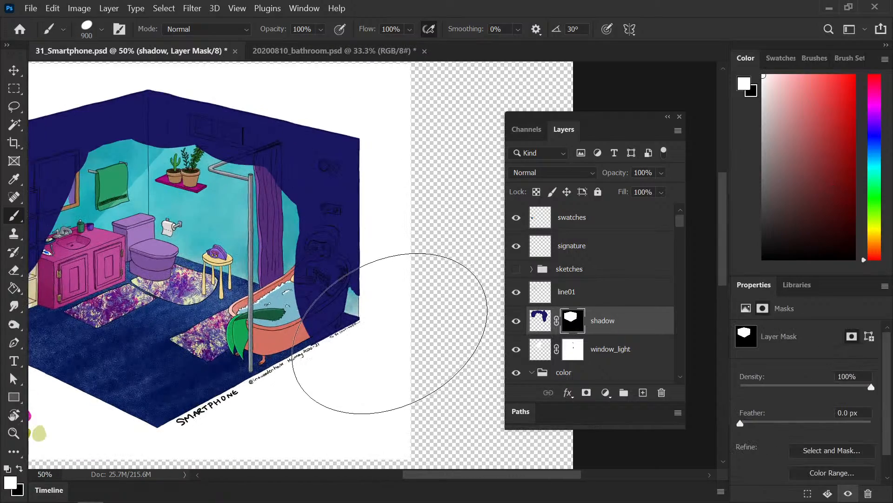
key(ctrl+plus)
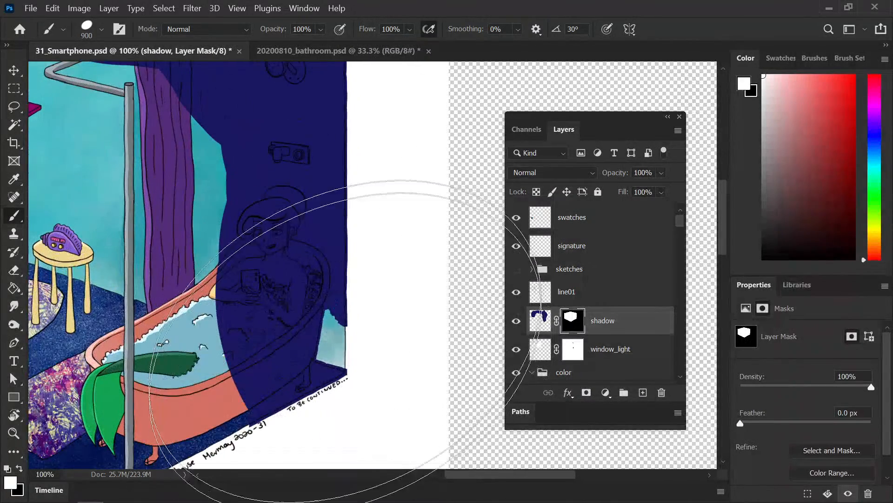
key(ctrl+plus)
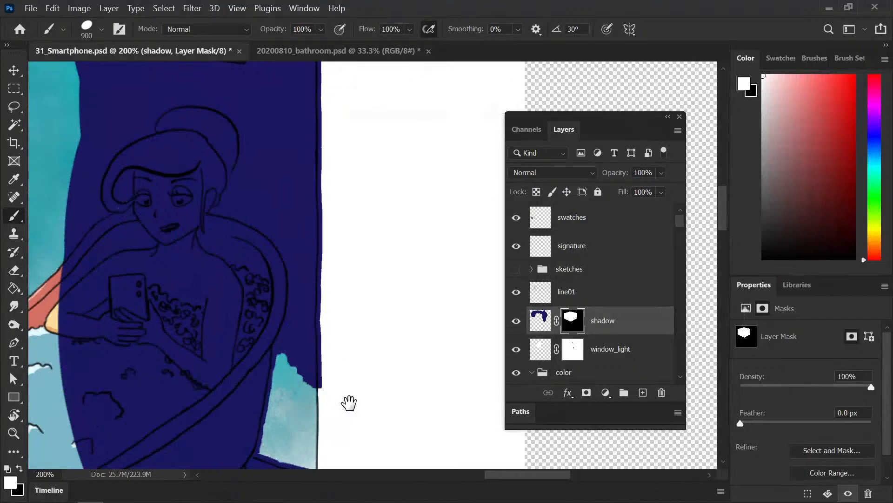
drag(349, 403, 356, 306)
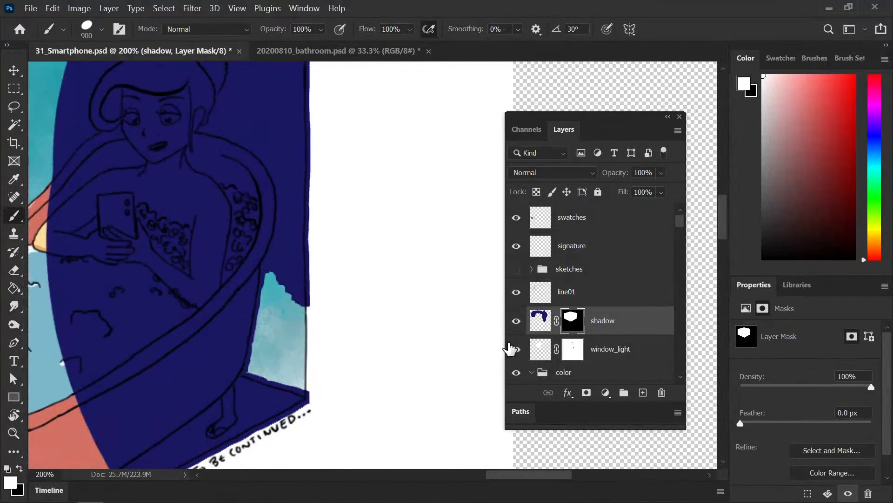
key(ctrl+minus)
key(ctrl+minus)
key(ctrl+minus)
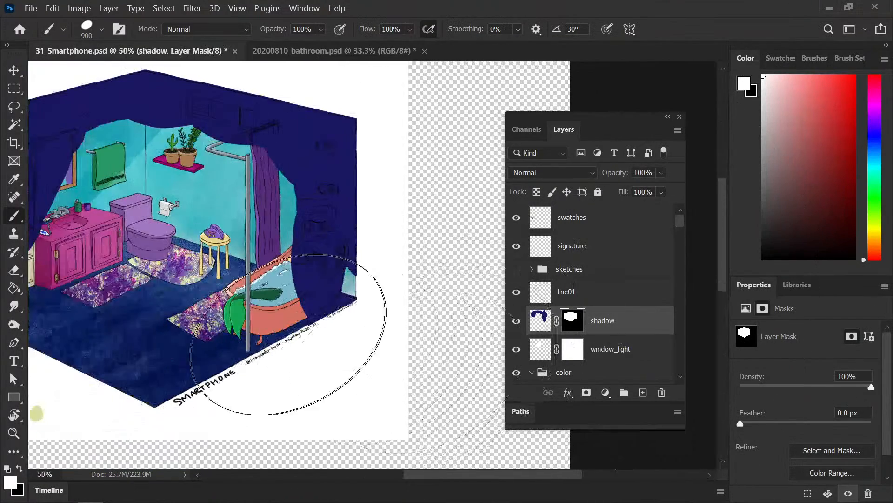
mouse_move(205, 322)
mouse_down()
mouse_move(329, 338)
mouse_move(315, 340)
mouse_up()
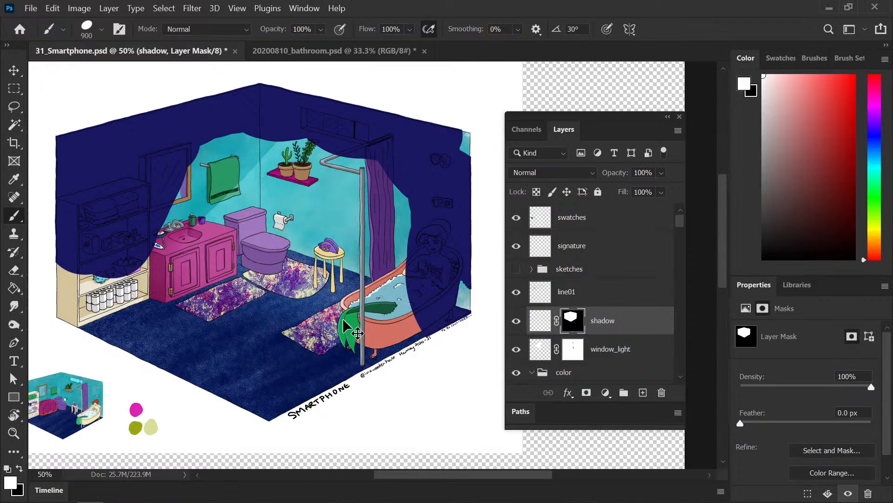
Step: Undo the navy blue painting and the mask fill back to the floor_color copy, and delete that copy
key(ctrl+z)
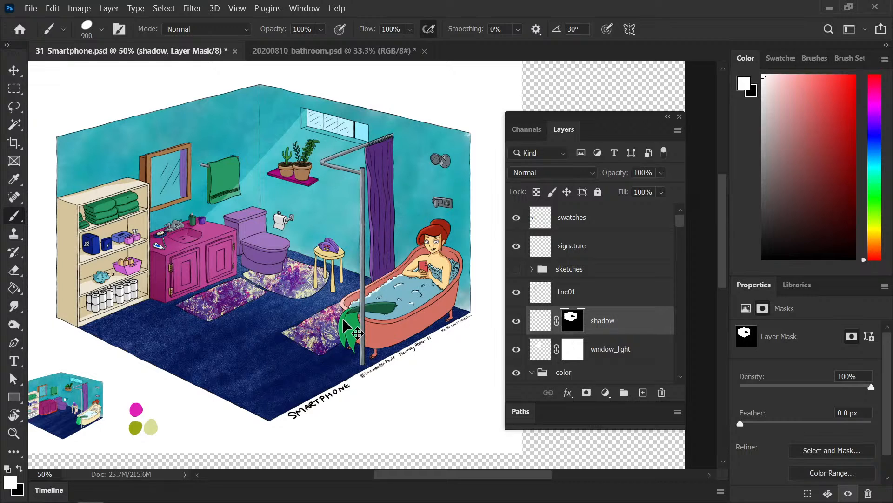
key(ctrl+z)
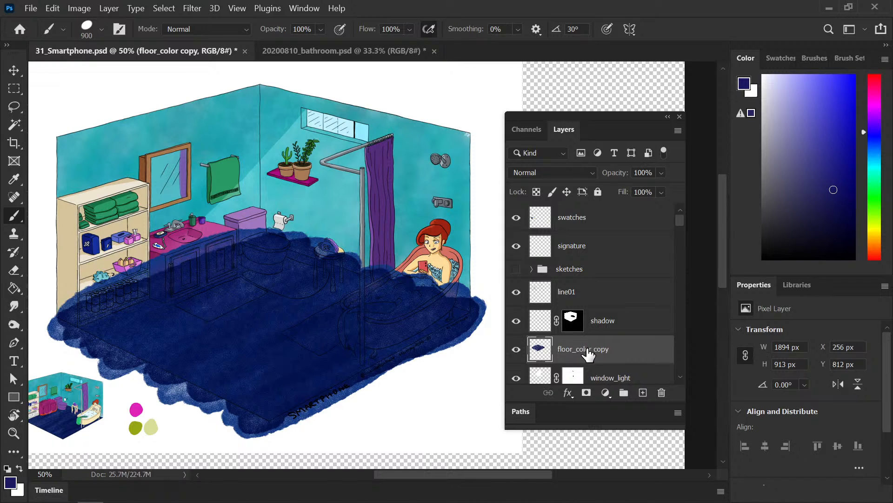
drag(565, 349, 662, 392)
Step: Paint navy blue over most of the room on the shadow layer itself, reducing the brush size toward the bathtub
click(545, 329)
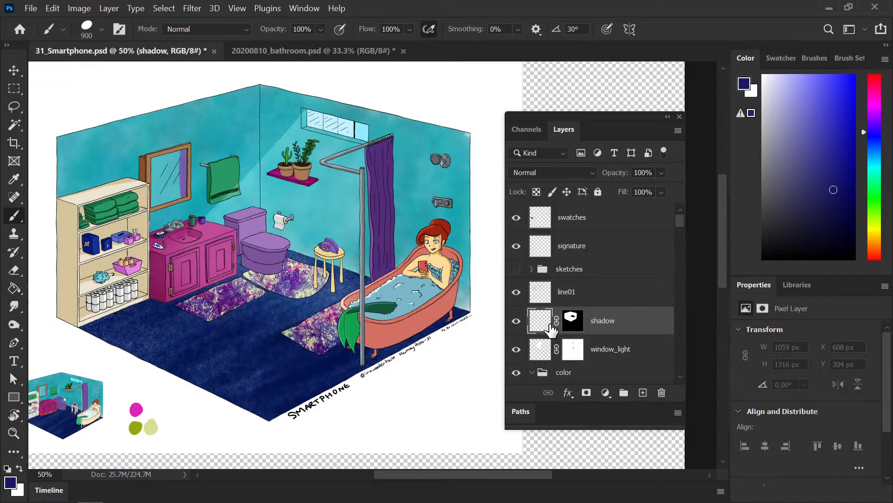
mouse_move(459, 219)
mouse_down()
mouse_move(449, 170)
mouse_move(459, 149)
mouse_move(259, 63)
mouse_move(28, 181)
mouse_move(110, 307)
mouse_move(409, 320)
mouse_move(368, 239)
mouse_move(398, 319)
mouse_move(290, 374)
mouse_move(200, 354)
mouse_move(209, 153)
mouse_move(429, 246)
mouse_move(449, 339)
mouse_move(409, 359)
mouse_move(437, 345)
mouse_up()
key(bracketleft)
key(bracketleft)
key(bracketleft)
key(bracketleft)
key(bracketleft)
key(bracketleft)
key(bracketleft)
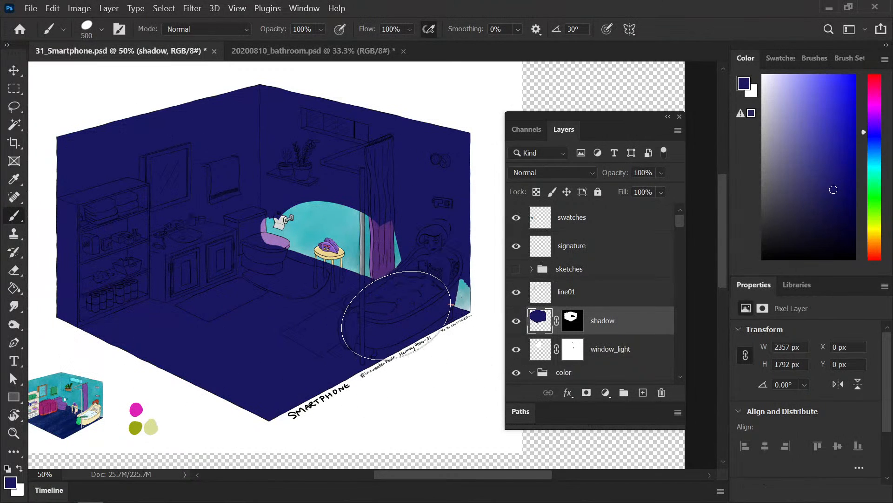
Step: Paint white on the shadow layer's mask to fill the gap around the toilet, stool and shower curtain
click(572, 320)
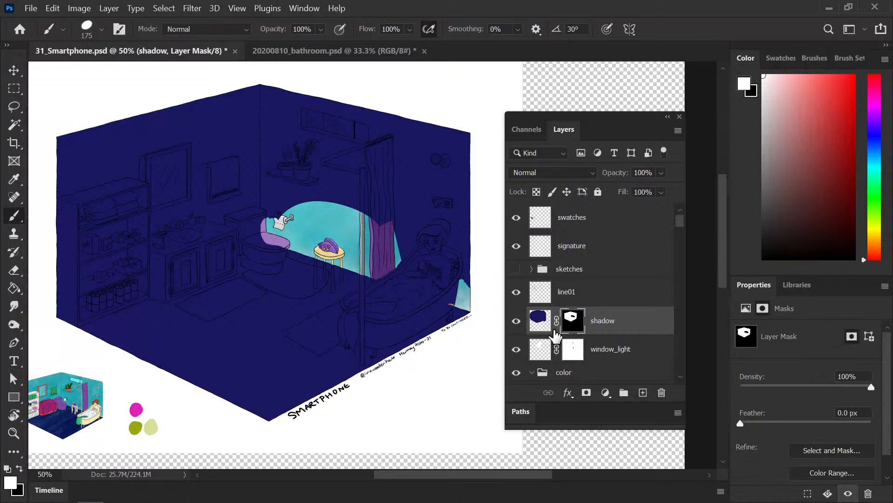
key(ctrl+minus)
key(bracketleft)
key(ctrl+plus)
drag(339, 309, 252, 313)
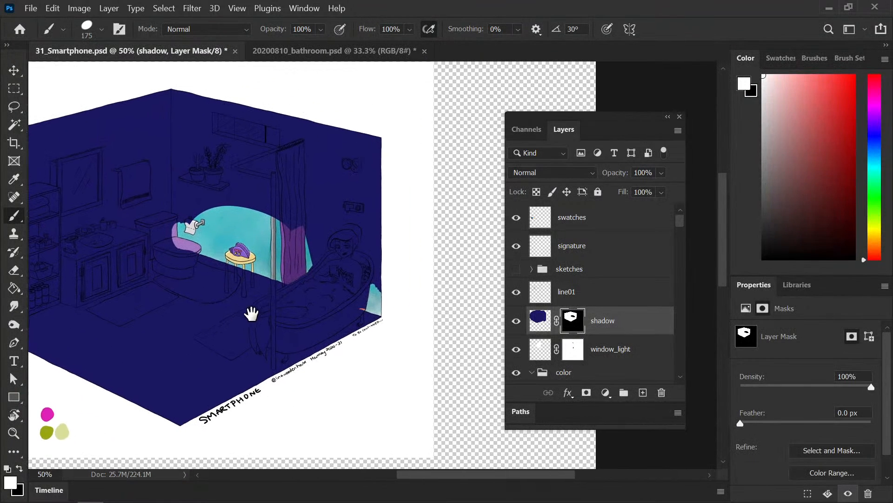
key(x)
mouse_move(166, 219)
mouse_down()
mouse_move(180, 254)
mouse_move(201, 270)
mouse_up()
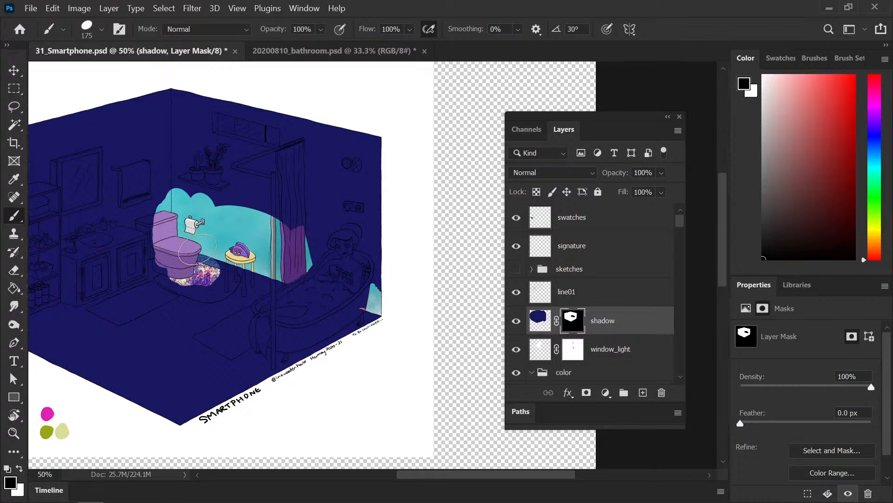
key(x)
mouse_move(161, 198)
mouse_down()
mouse_move(172, 292)
mouse_move(197, 179)
mouse_move(210, 291)
mouse_move(229, 301)
mouse_move(237, 238)
mouse_move(257, 286)
mouse_move(265, 229)
mouse_move(294, 280)
mouse_move(323, 270)
mouse_up()
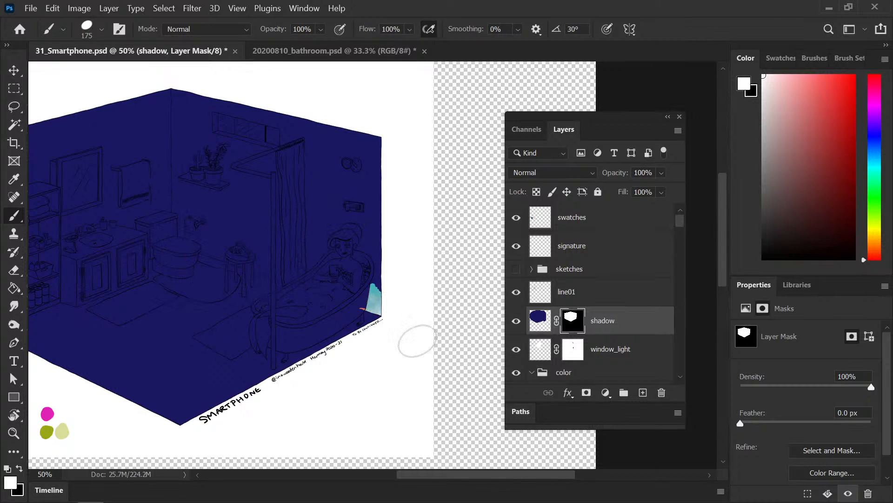
Step: Fill the remaining mask gap between the bathtub and the wall's outer corner with white, using a brush size of 30
key(ctrl+plus)
key(ctrl+plus)
key(bracketleft)
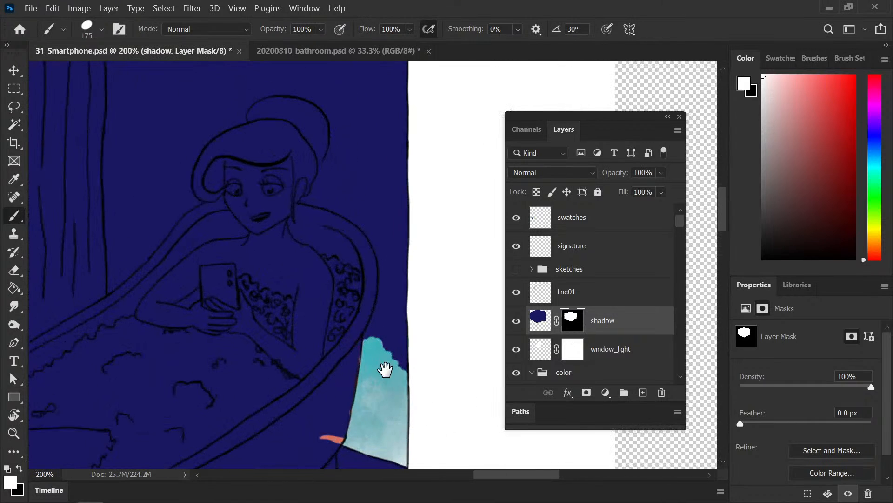
key(ctrl+plus)
key(bracketleft)
key(bracketleft)
key(bracketleft)
key(bracketleft)
key(bracketleft)
key(bracketleft)
key(bracketleft)
key(bracketleft)
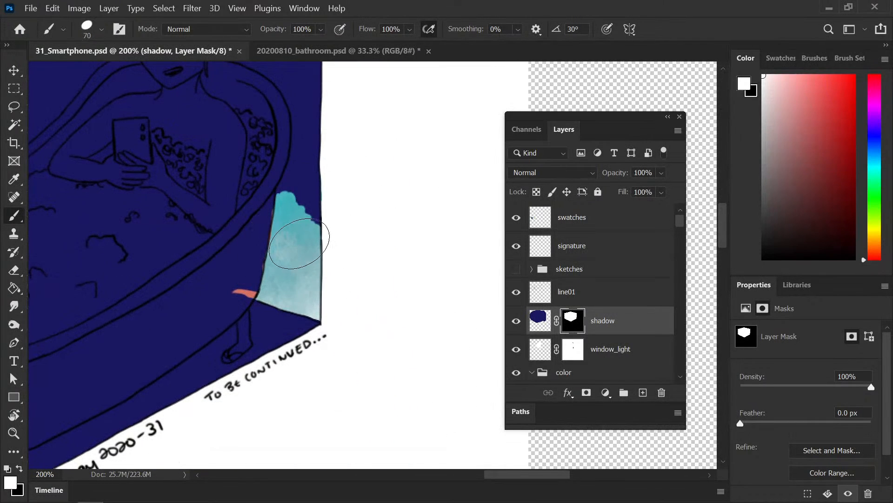
key(bracketleft)
drag(314, 224, 320, 321)
mouse_move(313, 202)
mouse_down()
mouse_move(306, 322)
mouse_move(288, 177)
mouse_move(298, 305)
mouse_move(298, 193)
mouse_move(290, 301)
mouse_move(283, 222)
mouse_move(303, 236)
mouse_up()
key(ctrl+z)
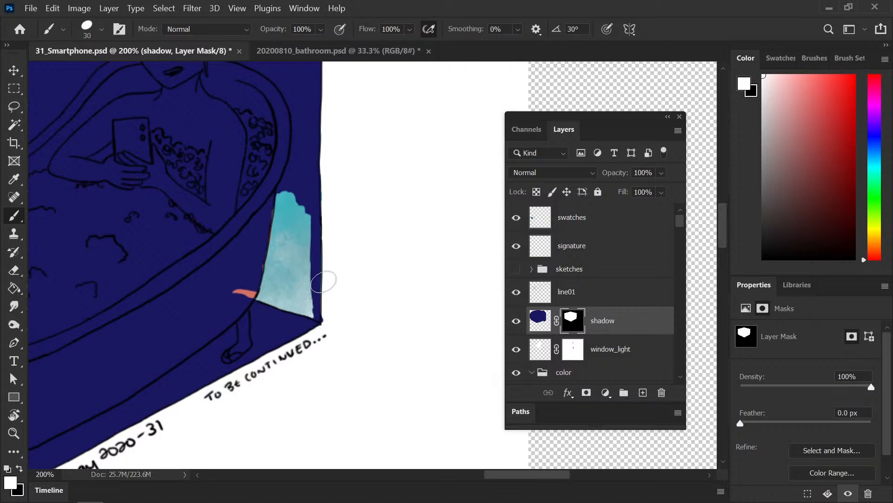
key(e)
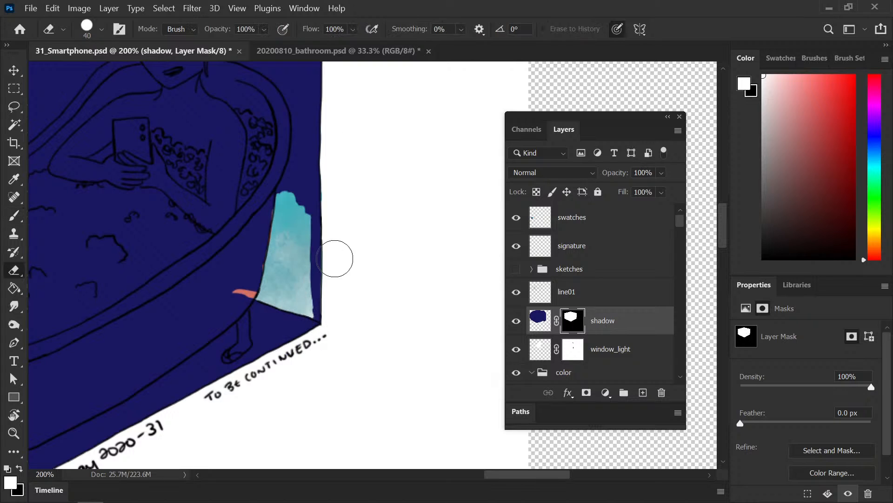
key(b)
mouse_move(277, 201)
mouse_down()
mouse_move(262, 272)
mouse_move(248, 296)
mouse_move(233, 287)
mouse_move(262, 272)
mouse_move(284, 308)
mouse_move(304, 315)
mouse_move(302, 190)
mouse_move(303, 272)
mouse_move(284, 181)
mouse_move(274, 208)
mouse_up()
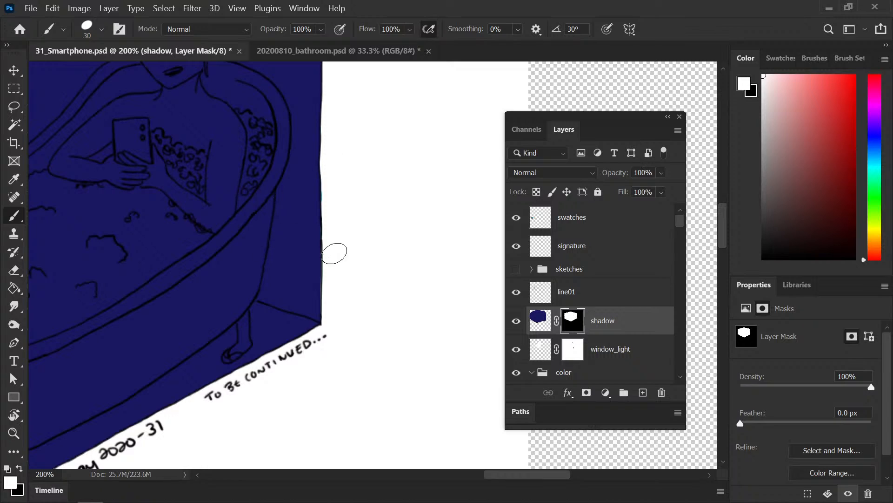
Step: Clear all navy paint from the shadow layer itself while keeping its layer mask
key(ctrl+minus)
key(ctrl+minus)
key(ctrl+minus)
key(ctrl+minus)
key(ctrl+minus)
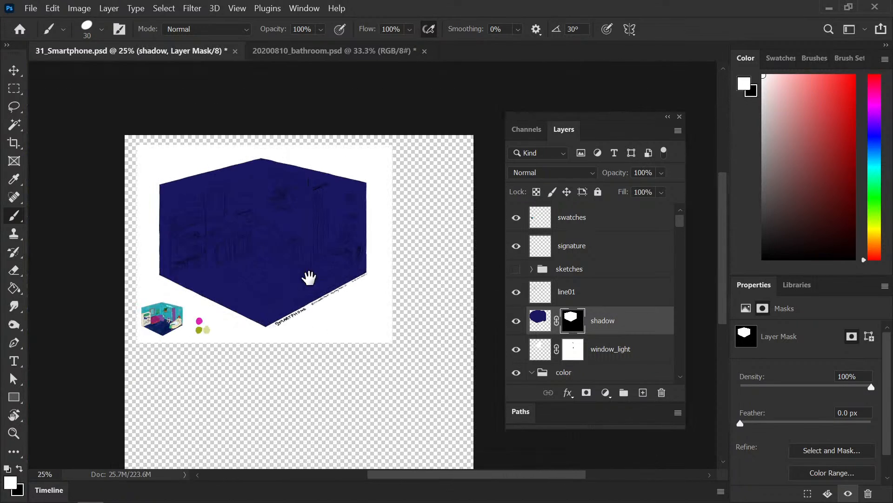
drag(309, 277, 312, 294)
key(ctrl+plus)
click(541, 321)
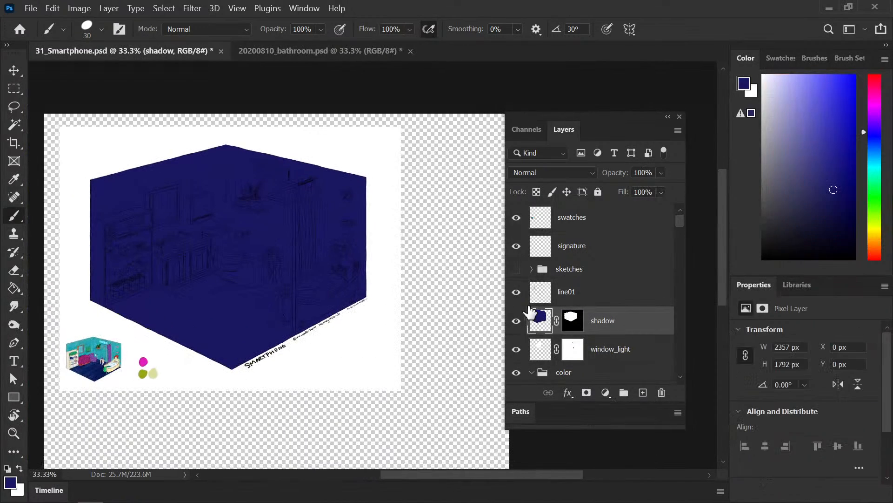
key(ctrl+a)
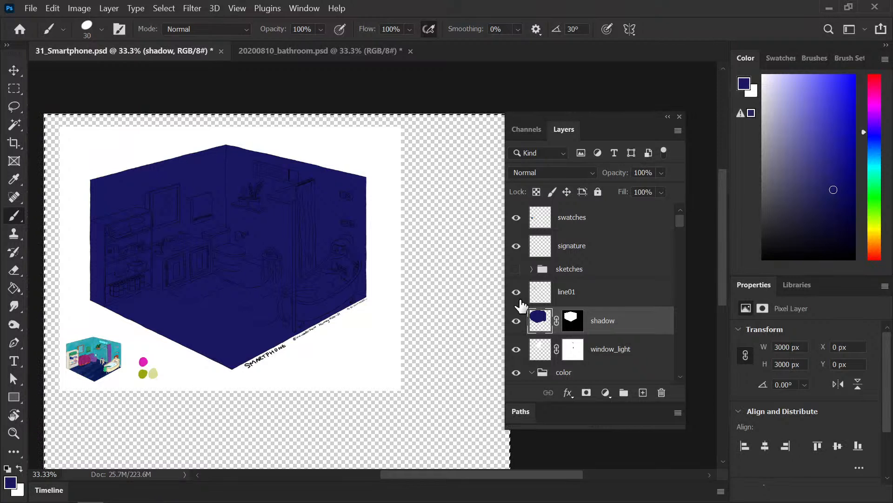
key(Delete)
key(ctrl+d)
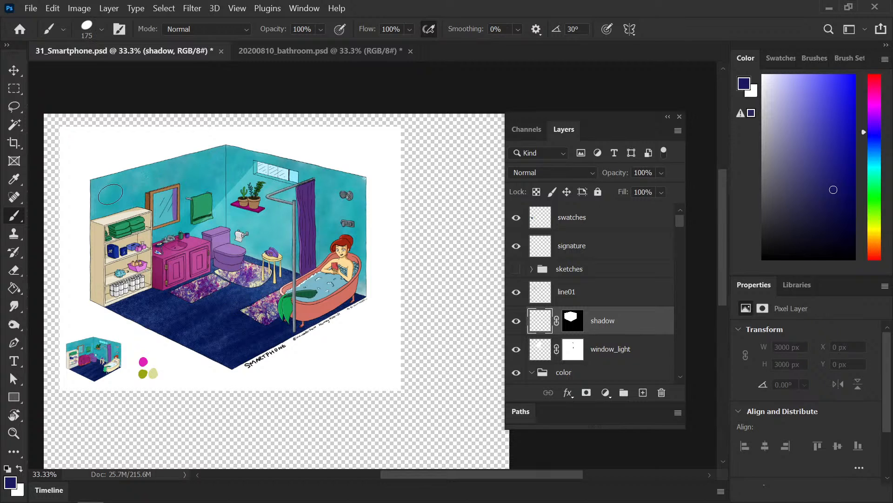
Step: Paint navy blue around the room's outer edges on the shadow layer with a size 175 brush, reworking the strokes around the window
mouse_move(110, 194)
mouse_down()
mouse_move(92, 199)
mouse_move(96, 182)
mouse_move(92, 196)
mouse_move(149, 159)
mouse_move(237, 142)
mouse_move(224, 146)
mouse_move(275, 147)
mouse_move(204, 151)
mouse_move(104, 190)
mouse_move(209, 150)
mouse_move(91, 236)
mouse_move(151, 181)
mouse_move(97, 257)
mouse_move(113, 197)
mouse_move(102, 206)
mouse_move(237, 149)
mouse_move(317, 149)
mouse_move(357, 189)
mouse_move(335, 166)
mouse_move(372, 232)
mouse_move(377, 199)
mouse_move(374, 233)
mouse_move(347, 175)
mouse_move(369, 260)
mouse_move(332, 151)
mouse_move(365, 306)
mouse_move(360, 221)
mouse_move(360, 302)
mouse_move(186, 384)
mouse_up()
drag(344, 313, 372, 284)
mouse_move(253, 163)
mouse_down()
mouse_move(195, 172)
mouse_move(275, 157)
mouse_move(332, 159)
mouse_up()
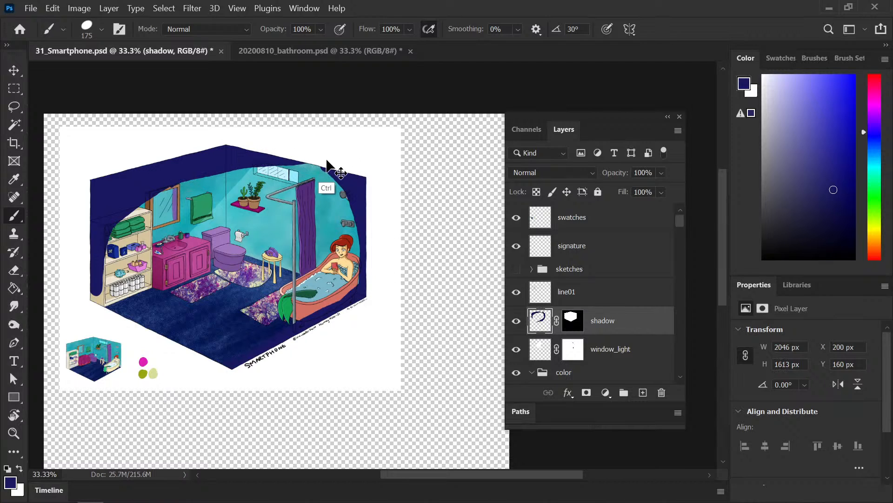
key(ctrl+z)
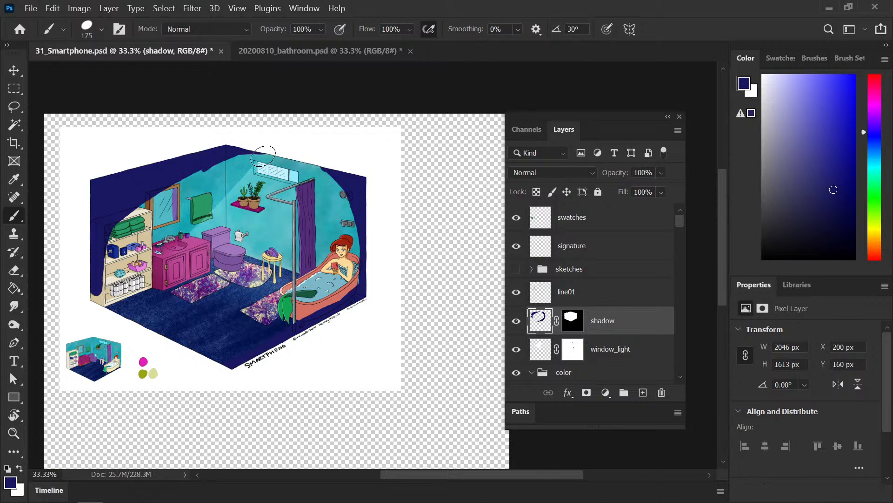
drag(219, 162, 286, 153)
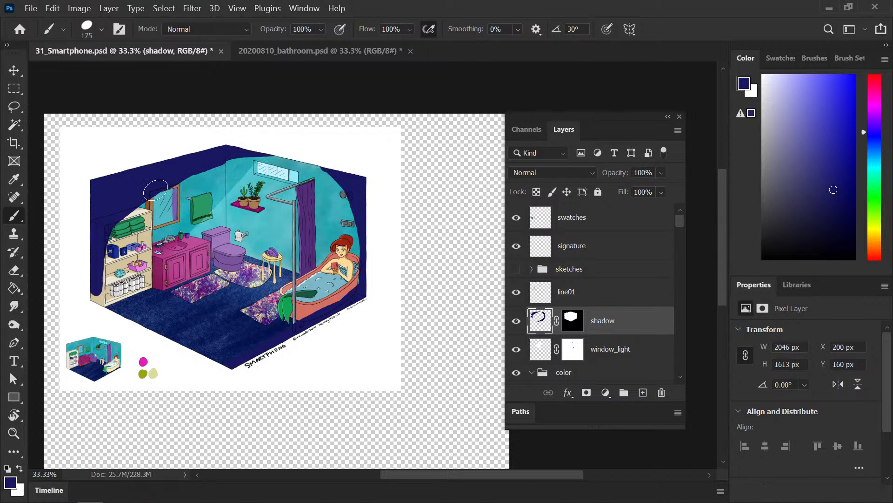
key(ctrl+z)
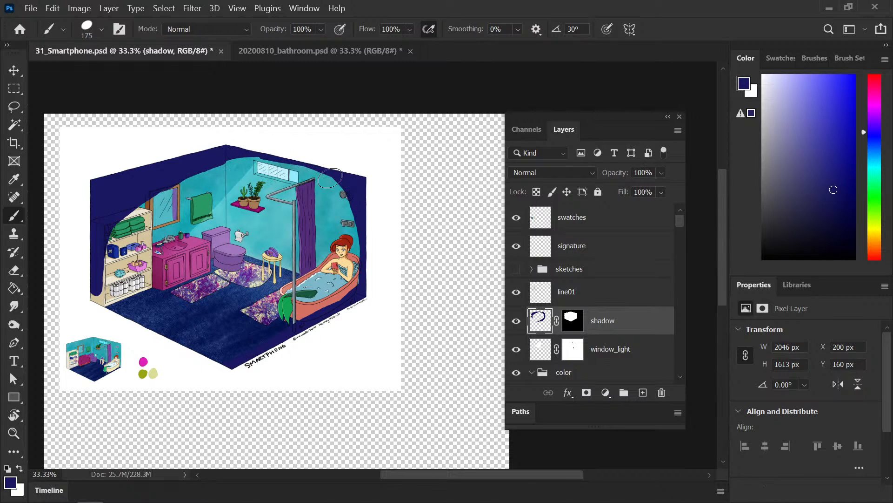
Step: Set the shadow layer to Multiply at 50% opacity and extend the navy below the shelf along the floor's outer edge
click(581, 171)
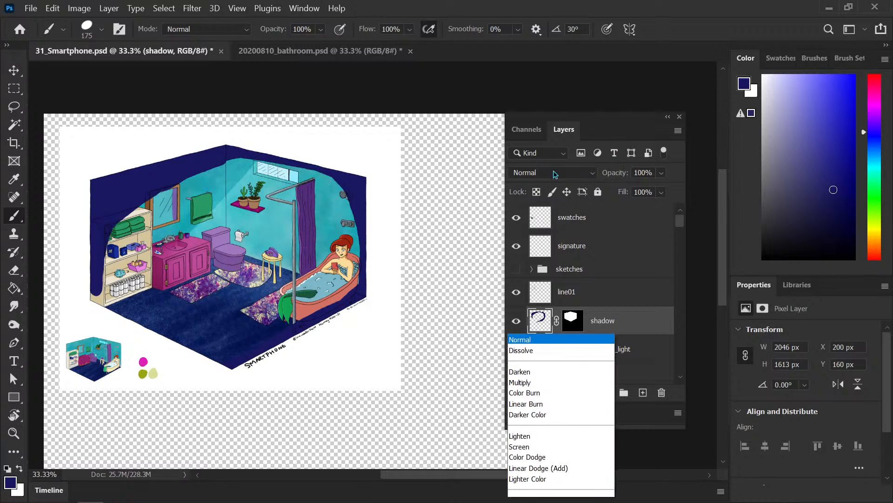
click(538, 198)
click(634, 171)
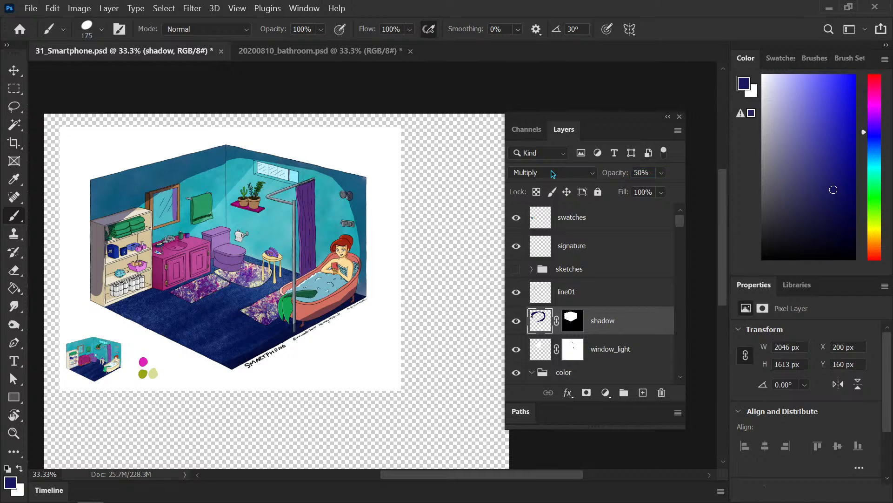
mouse_move(97, 294)
mouse_down()
mouse_move(109, 325)
mouse_move(91, 290)
mouse_move(113, 333)
mouse_move(97, 275)
mouse_move(146, 346)
mouse_up()
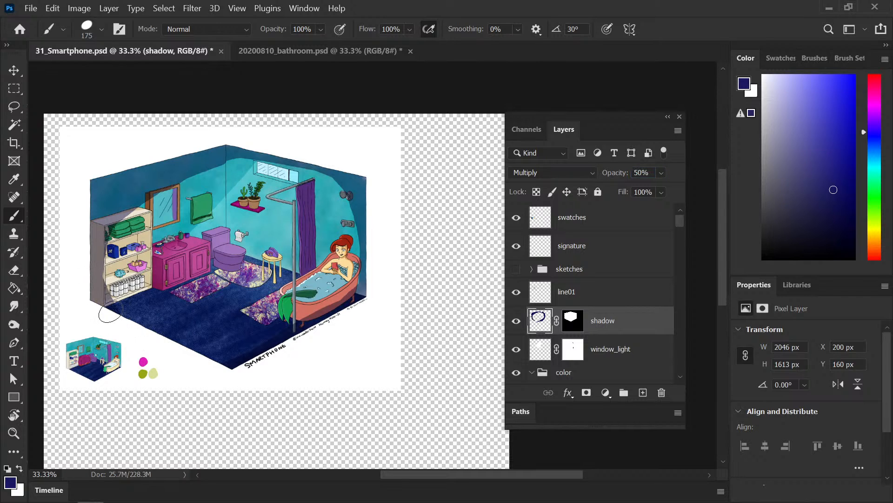
Step: Smudge the inner edges of the room shadow at 30% strength to soften them into the walls, and save the document
click(16, 306)
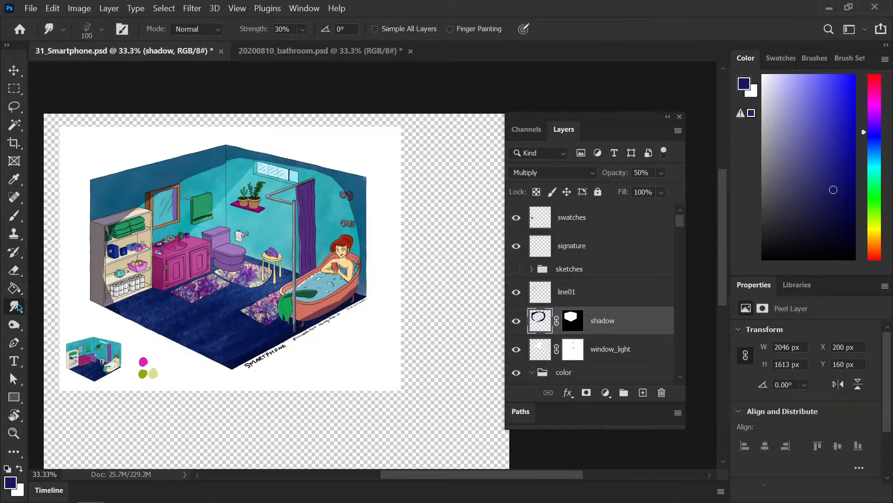
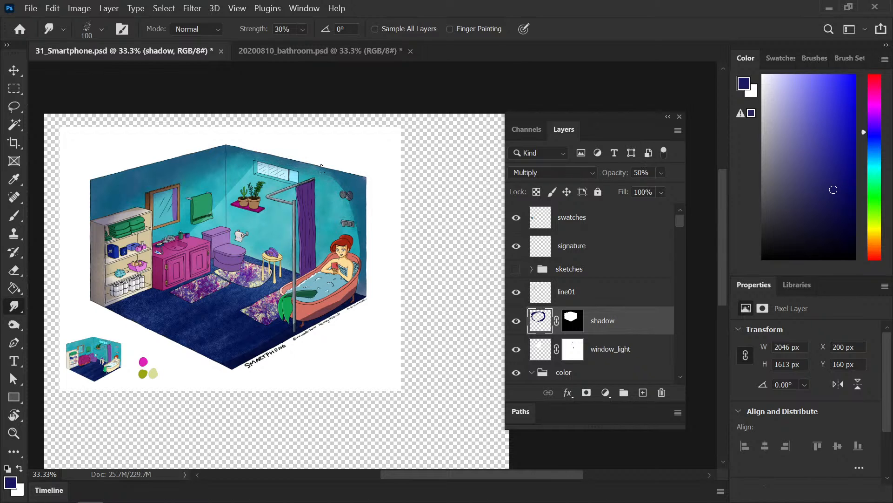
drag(358, 236, 361, 277)
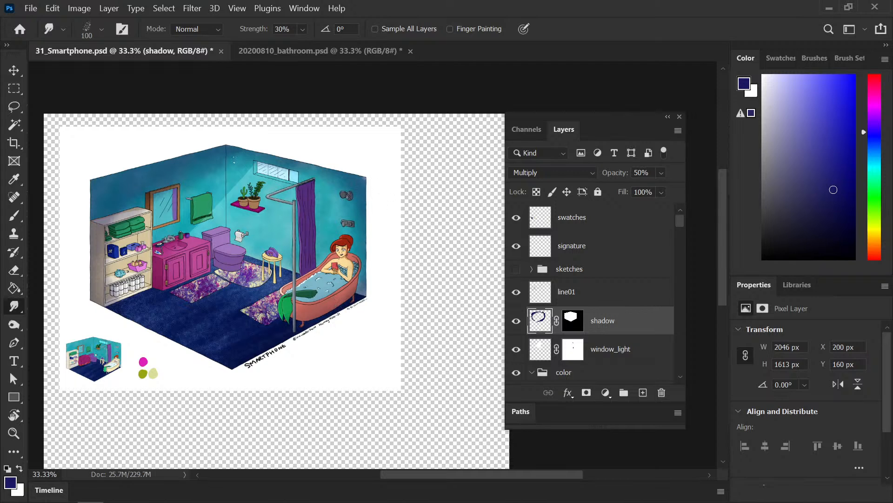
key(ctrl+minus)
key(ctrl+plus)
drag(256, 255, 459, 217)
drag(331, 234, 373, 229)
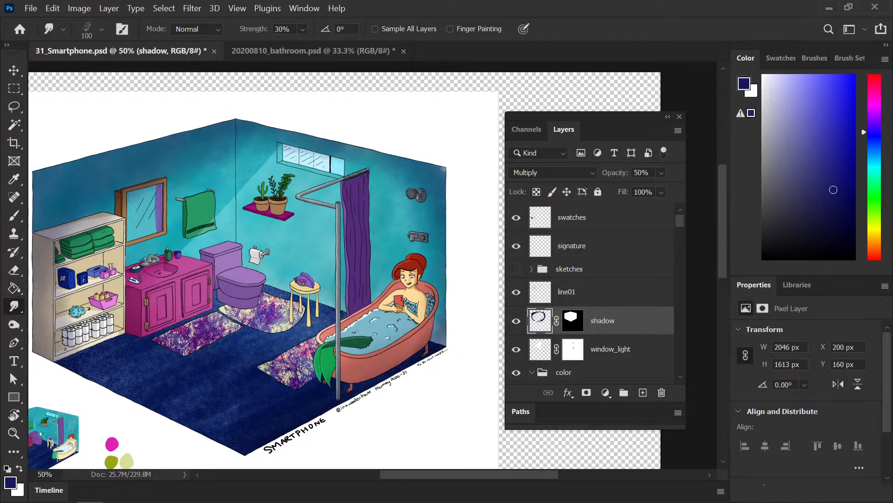
key(ctrl+minus)
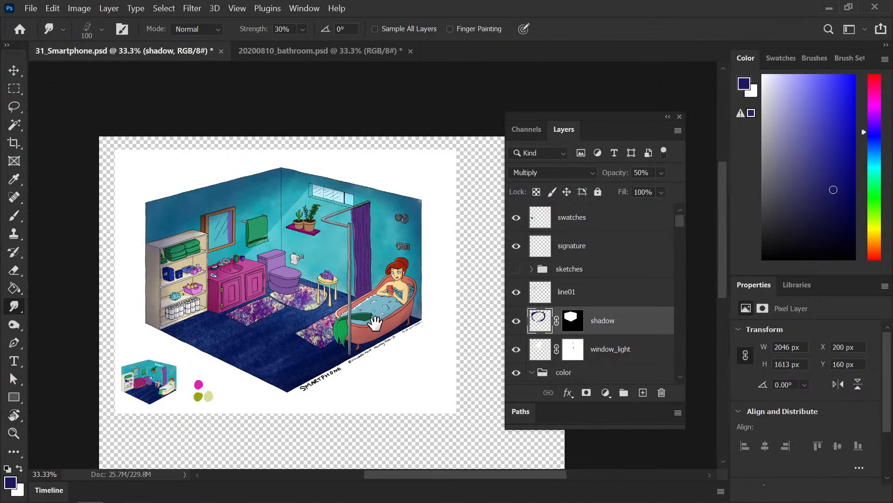
drag(377, 323, 363, 304)
key(ctrl+s)
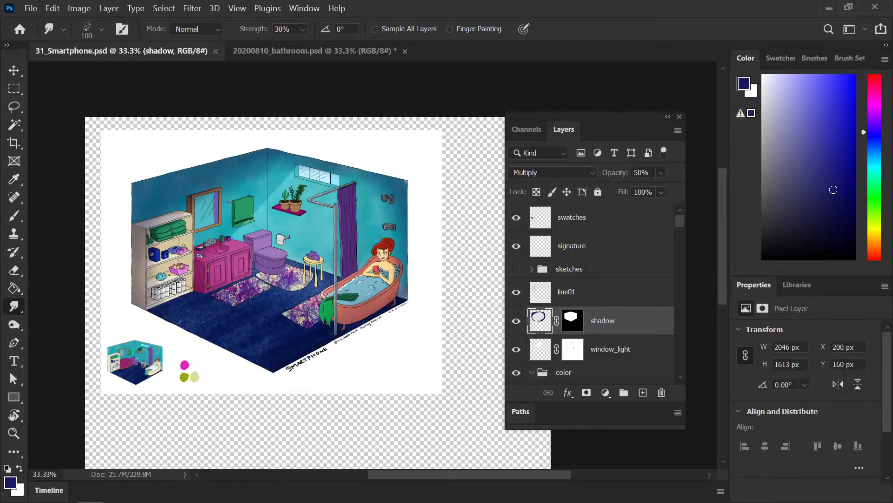
Step: Set the brush size to 60 and add a new layer named "shadow" directly above rug_texture_02
key(b)
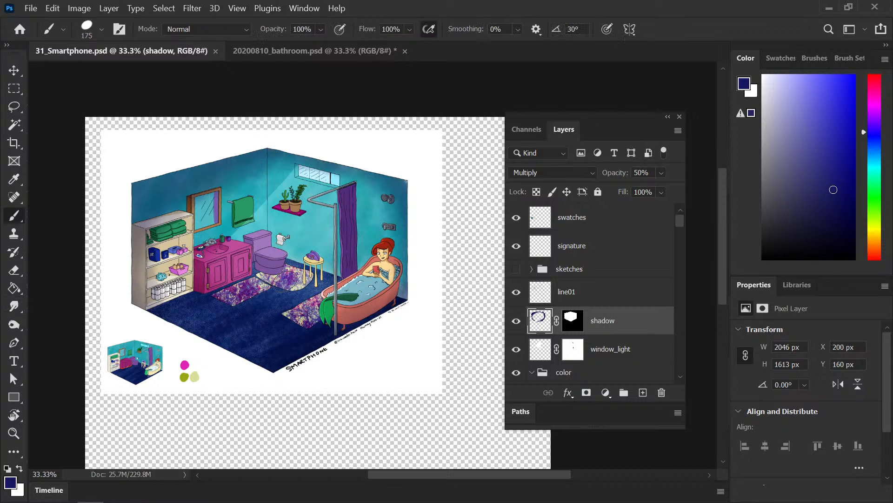
key(bracketleft)
key(bracketleft)
drag(681, 227, 661, 370)
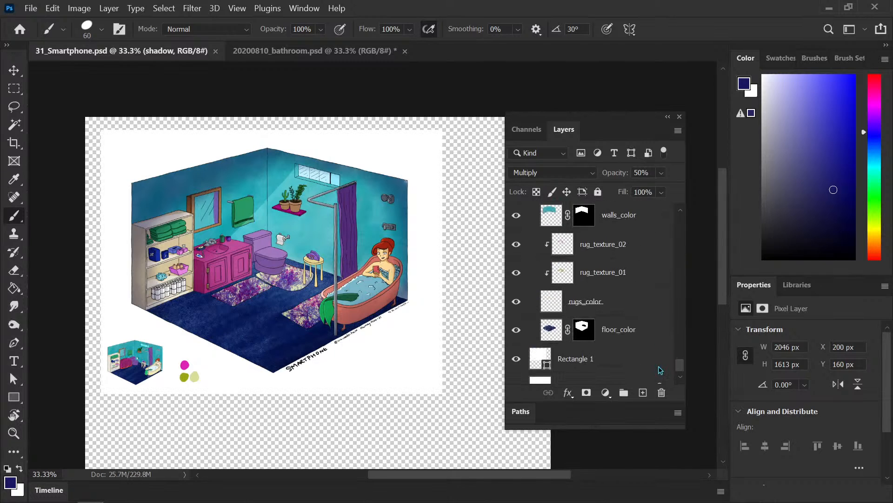
scroll(661, 370, up, 3)
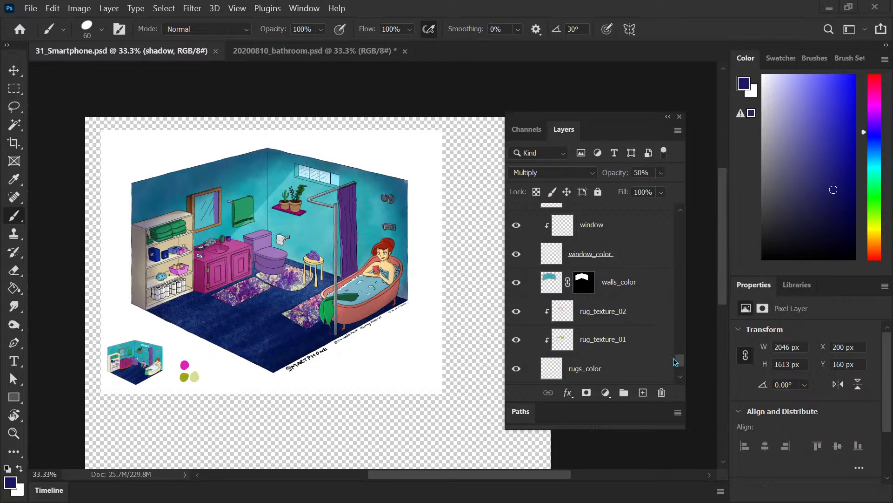
scroll(679, 363, down, 3)
scroll(619, 277, up, 2)
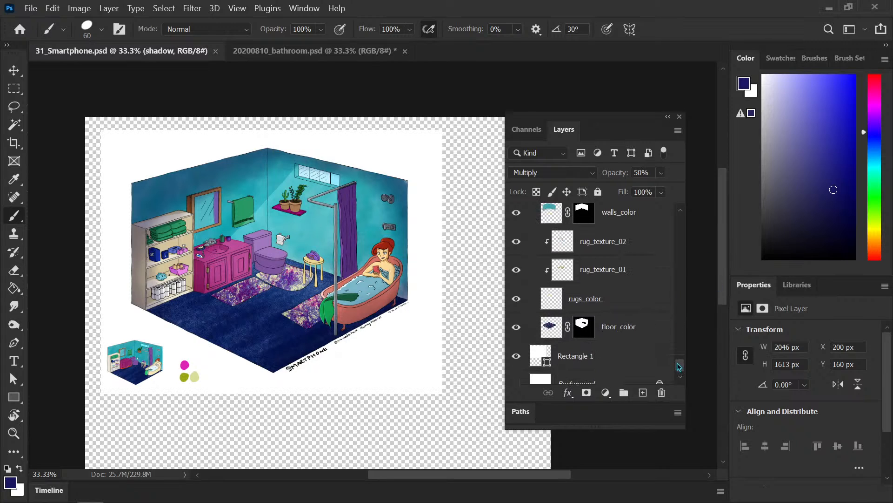
click(619, 274)
click(643, 392)
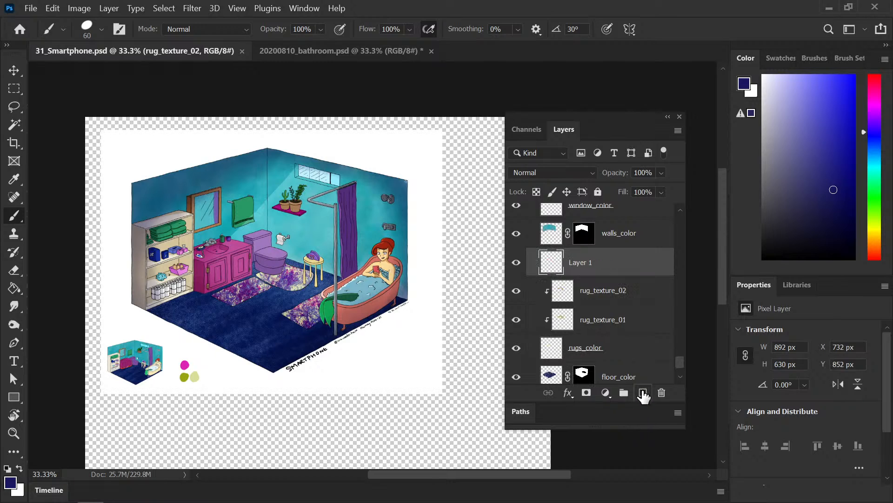
double_click(586, 263)
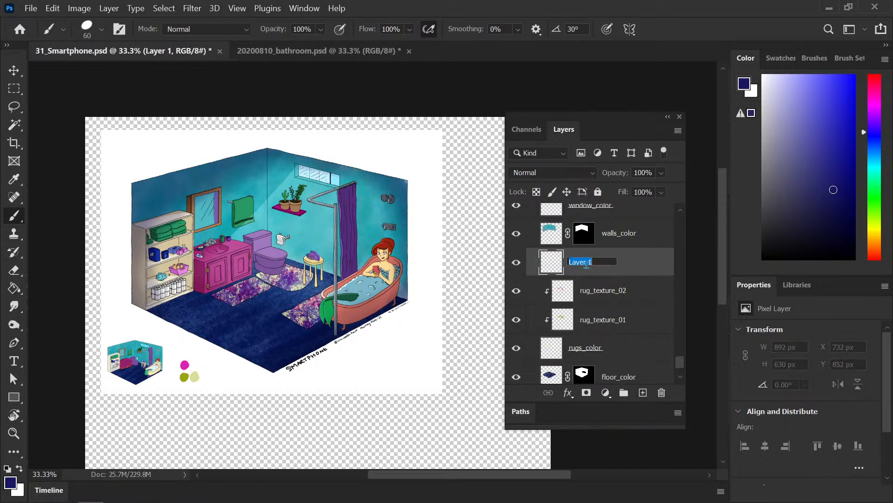
text(shadow)
key(Return)
Step: Set the new shadow layer above the rug textures to Multiply with 50% opacity
click(553, 173)
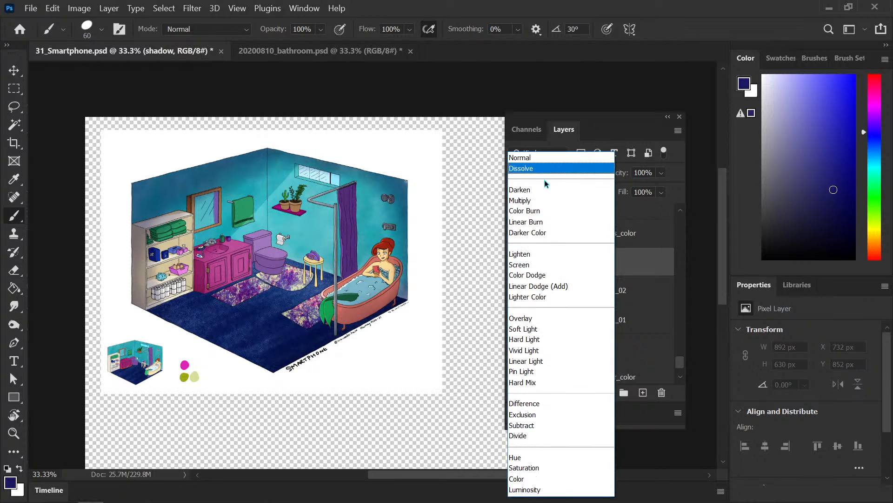
click(601, 200)
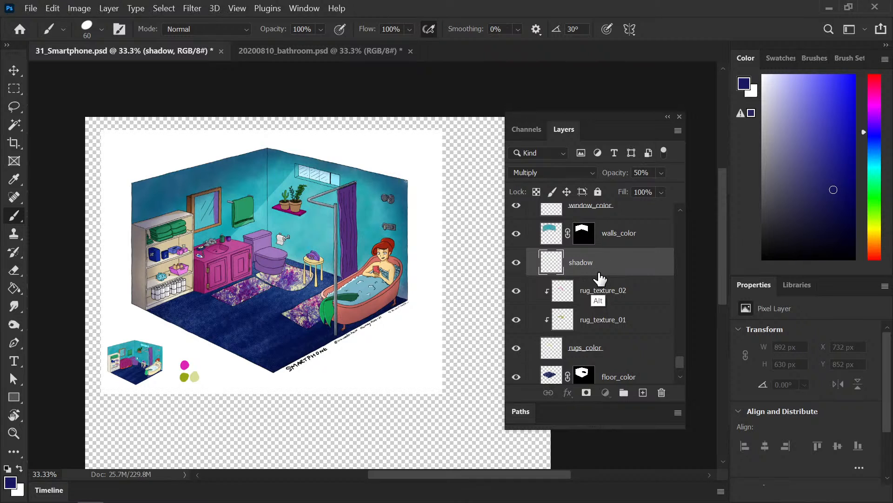
scroll(605, 279, down, 1)
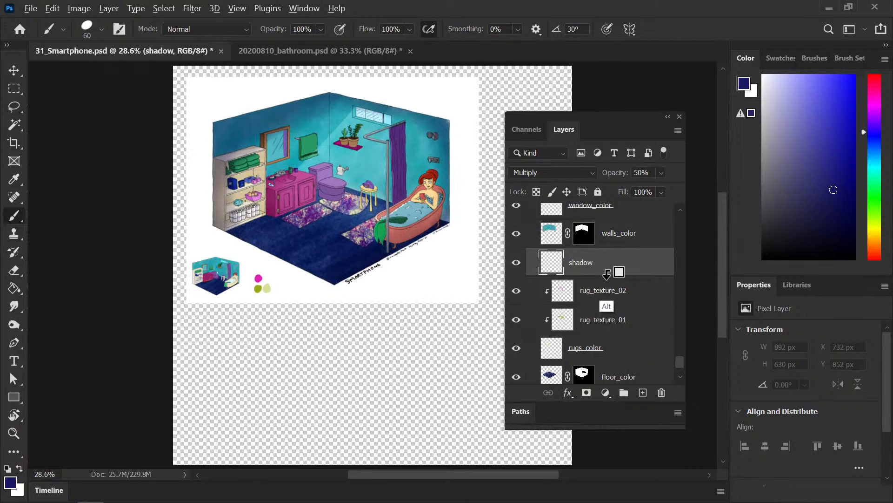
Step: Clip the new shadow layer to the rug layers and paint a shadow on the rug beneath the toilet
alt+click(604, 275)
scroll(379, 263, up, 3)
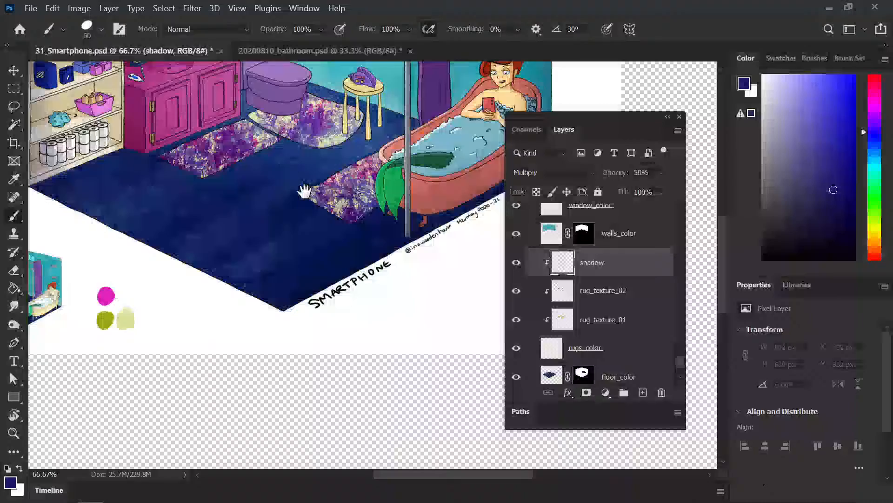
drag(305, 193, 289, 268)
key(ctrl+plus)
drag(258, 229, 292, 325)
mouse_move(249, 255)
mouse_down()
mouse_move(221, 249)
mouse_move(279, 248)
mouse_up()
mouse_move(216, 246)
mouse_down()
mouse_move(275, 246)
mouse_move(296, 231)
mouse_up()
Step: Recolor the rug shadow with a darker, muted blue under locked transparency, then unlock it and extend the shadow beneath the toilet
click(848, 132)
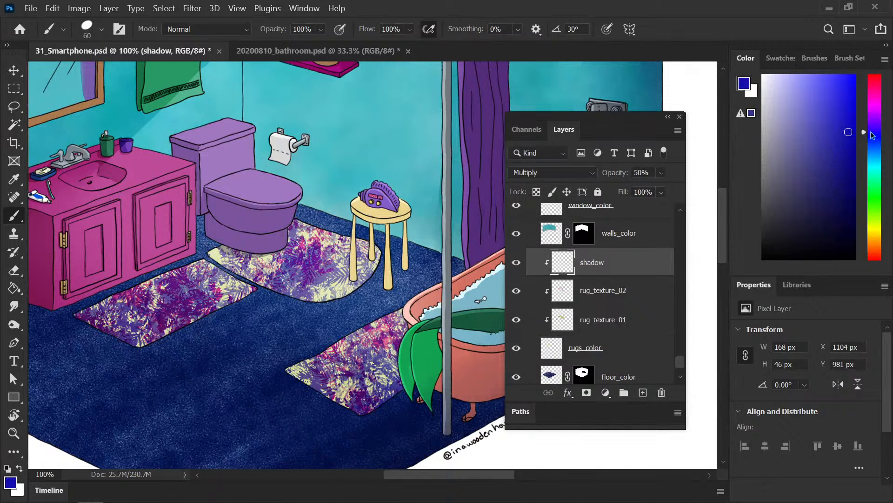
click(876, 148)
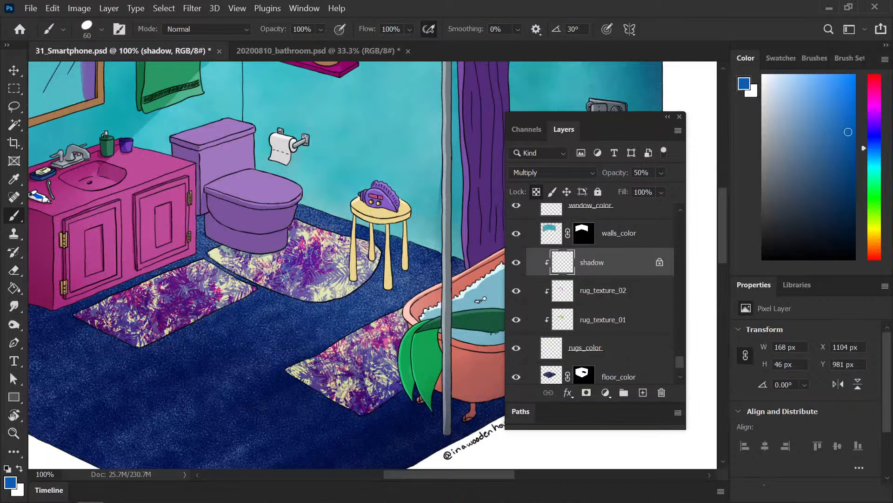
drag(845, 142, 829, 180)
click(537, 191)
mouse_move(278, 251)
mouse_down()
mouse_move(230, 258)
mouse_move(215, 255)
mouse_up()
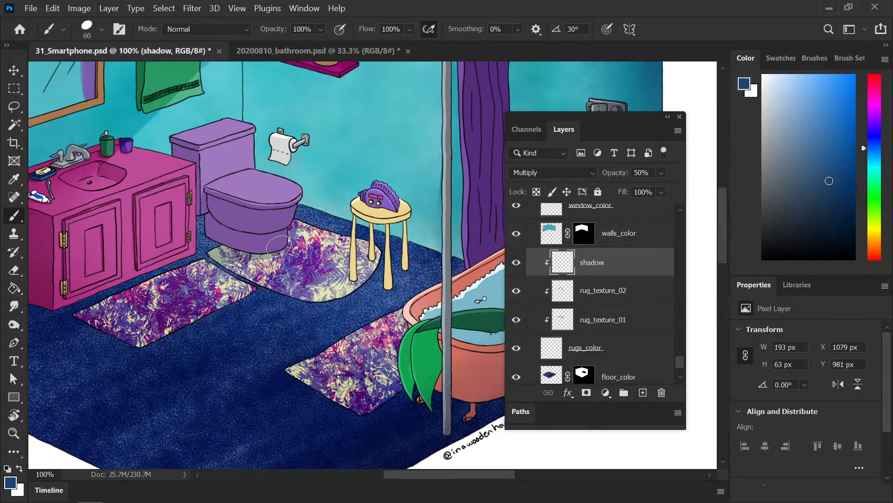
Step: Paint thin blue shadows along the lower edges of all three rugs and save the document
key(ctrl+minus)
key(ctrl+minus)
key(ctrl+minus)
key(ctrl+plus)
key(ctrl+plus)
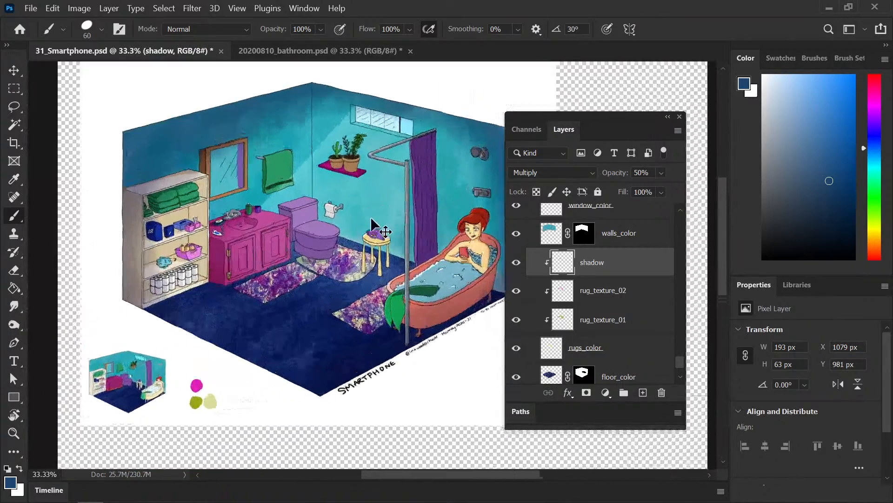
key(ctrl+plus)
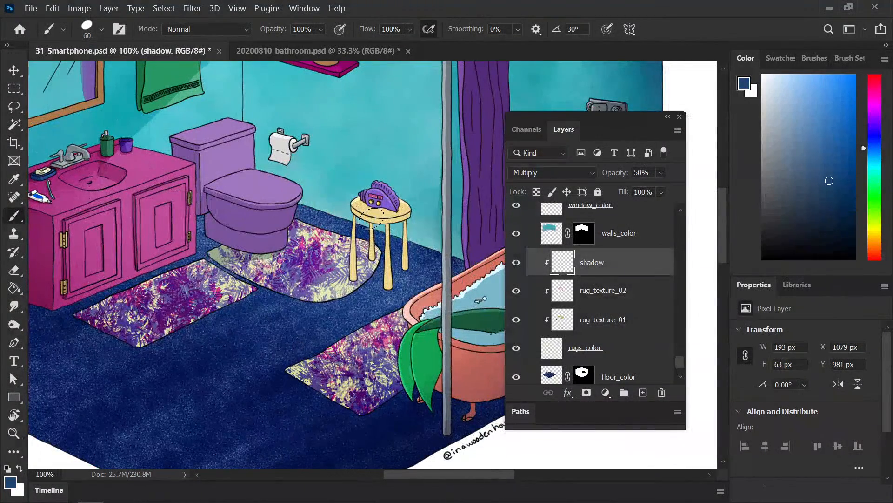
drag(400, 389, 393, 398)
drag(416, 366, 392, 406)
mouse_move(74, 317)
mouse_down()
mouse_move(146, 349)
mouse_move(136, 350)
mouse_move(207, 322)
mouse_move(143, 350)
mouse_move(245, 296)
mouse_move(295, 292)
mouse_up()
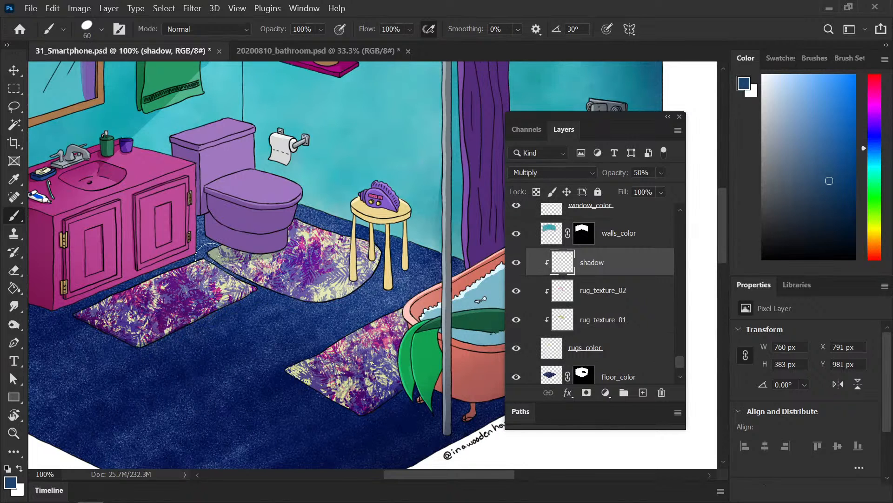
mouse_move(207, 254)
mouse_down()
mouse_move(259, 290)
mouse_move(312, 304)
mouse_move(338, 306)
mouse_move(364, 286)
mouse_up()
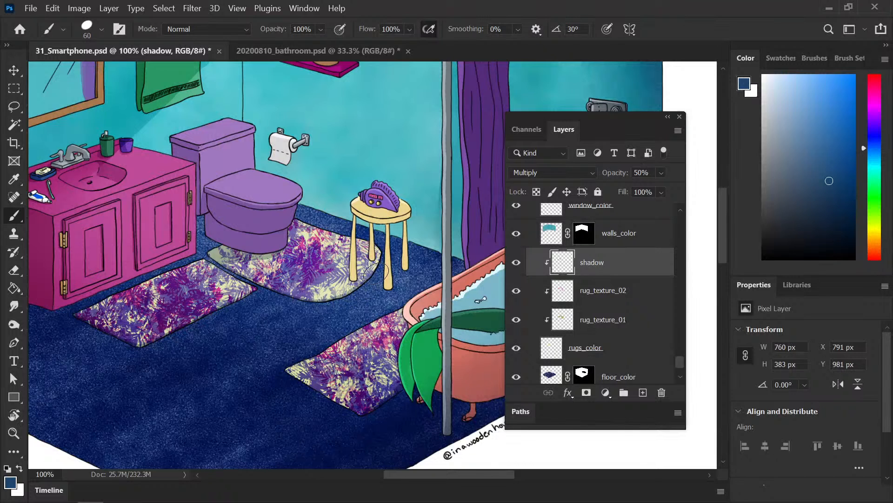
mouse_move(403, 254)
mouse_down()
mouse_move(416, 232)
mouse_move(424, 235)
mouse_up()
key(ctrl+s)
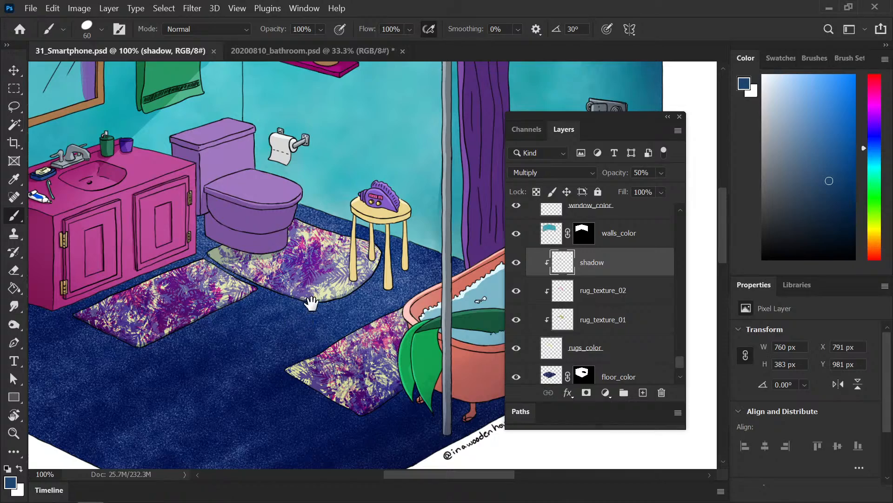
Step: Start a Hue/Saturation adjustment on the rug shadow layer with hue +100, saturation +35 and lightness -45
drag(313, 303, 259, 303)
key(ctrl+minus)
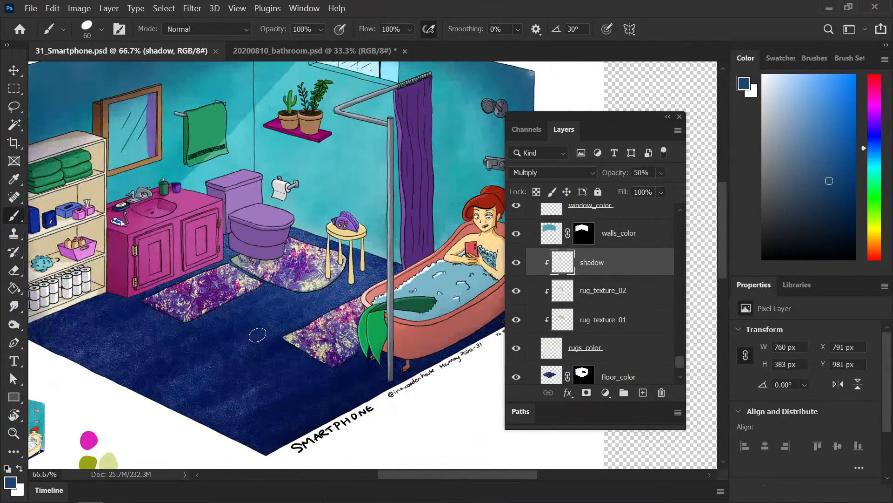
key(ctrl+minus)
drag(279, 313, 245, 323)
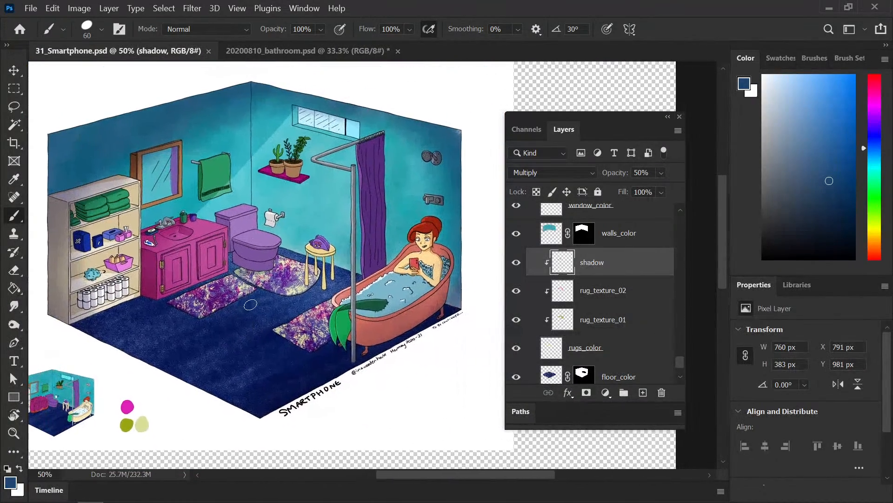
click(79, 8)
mouse_move(101, 41)
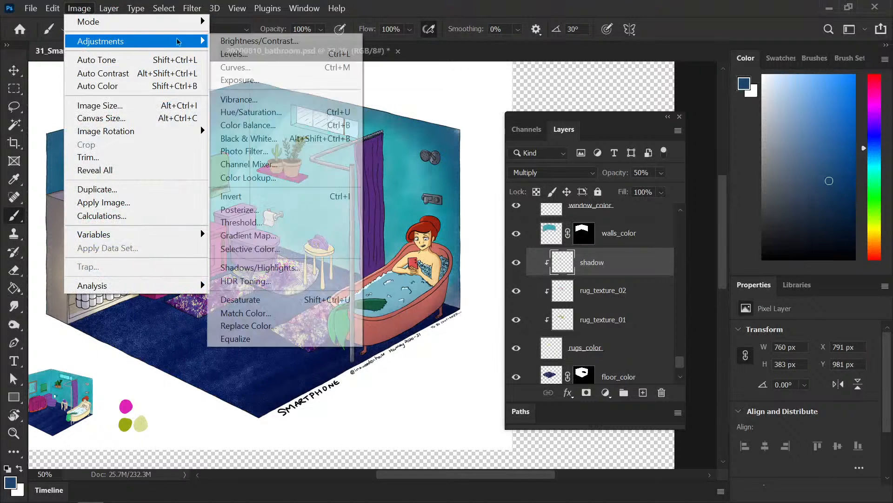
click(303, 112)
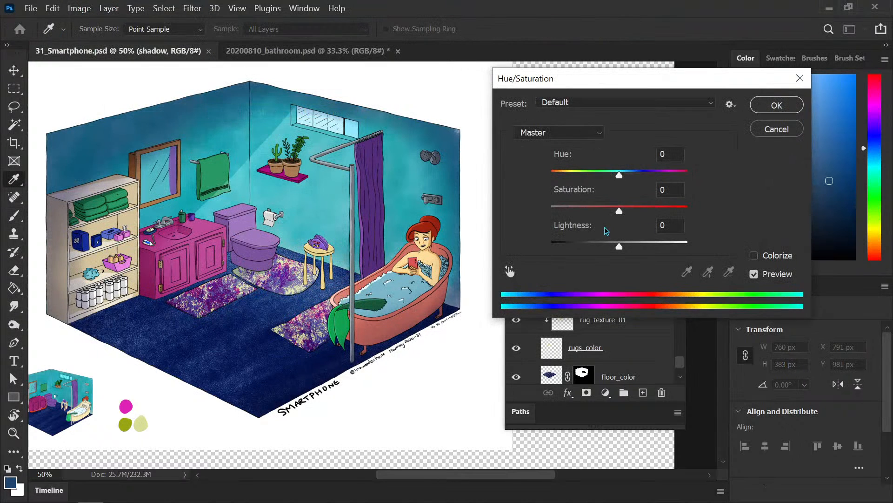
drag(619, 175, 668, 175)
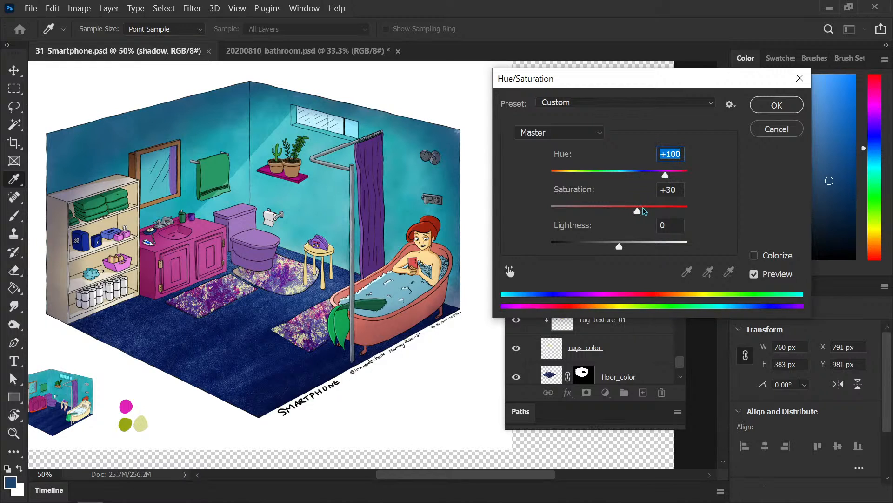
drag(645, 211, 643, 211)
drag(620, 246, 588, 249)
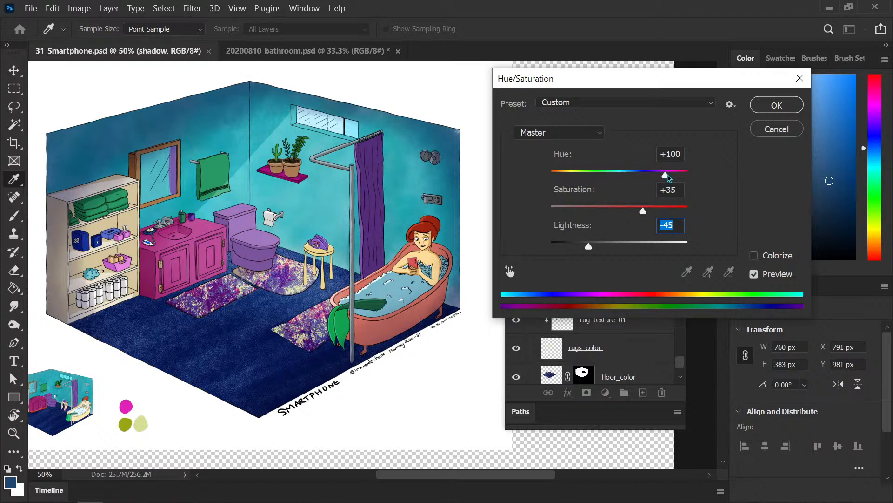
Step: Change the adjustment's hue to +115 and saturation to +100, apply it, and save the document
drag(667, 177, 702, 176)
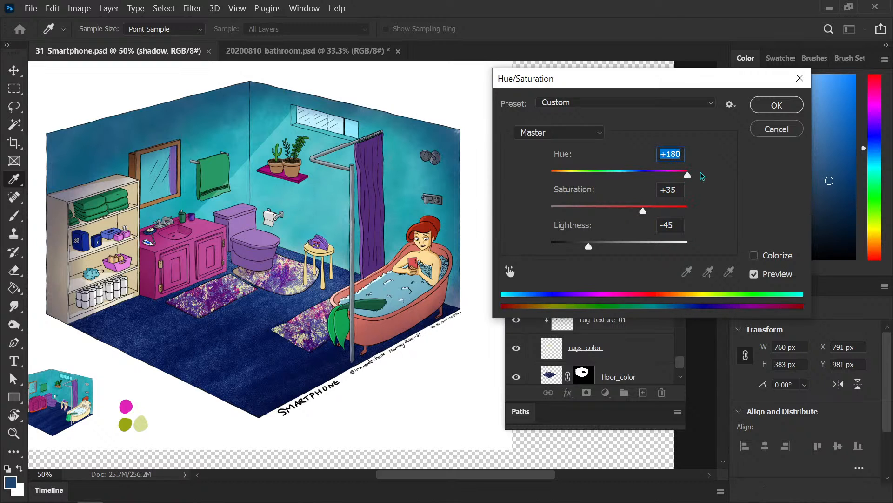
drag(560, 176, 637, 166)
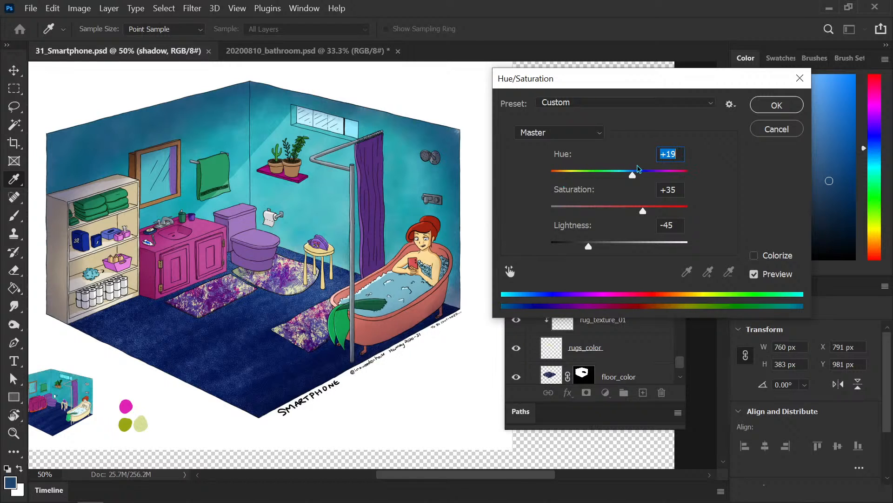
click(668, 173)
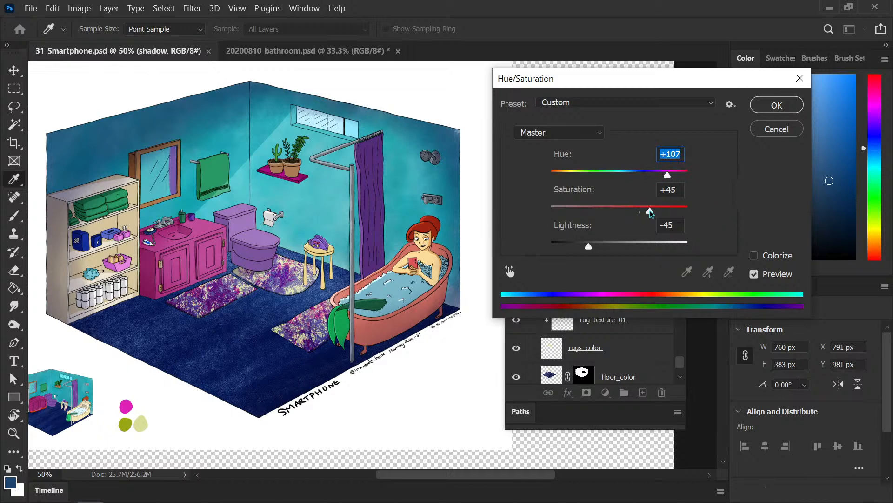
drag(650, 212, 688, 212)
drag(667, 175, 670, 174)
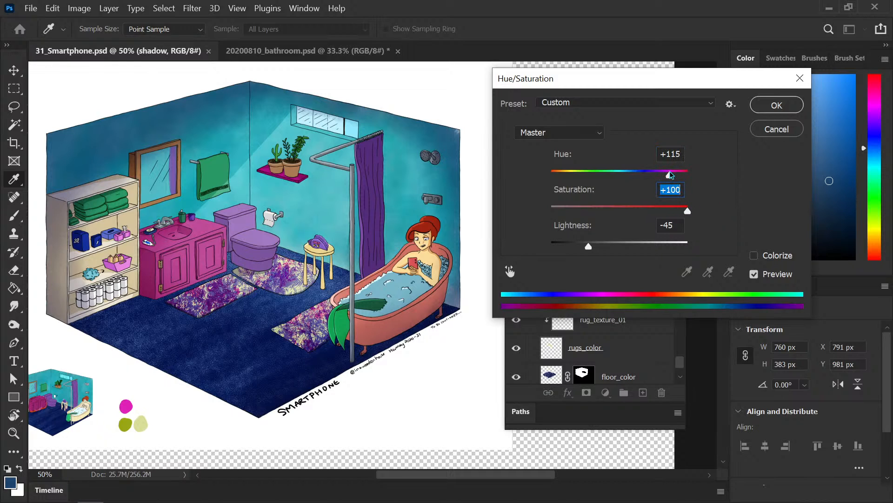
click(670, 175)
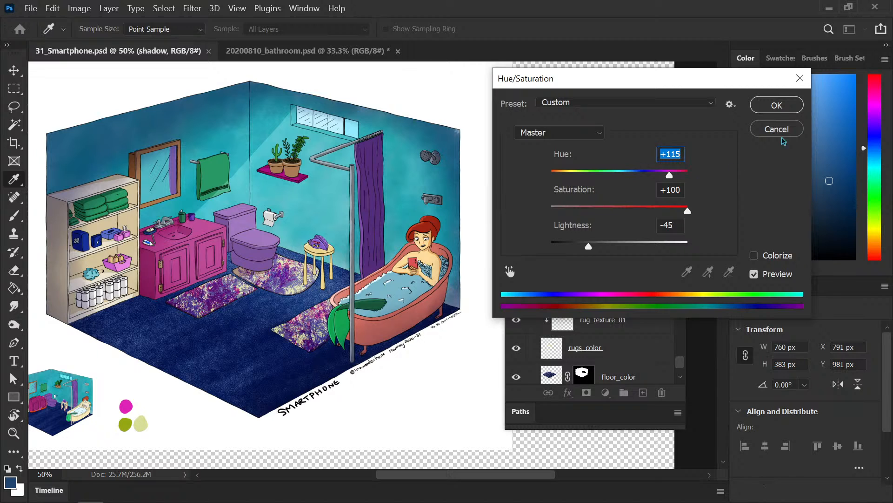
click(775, 106)
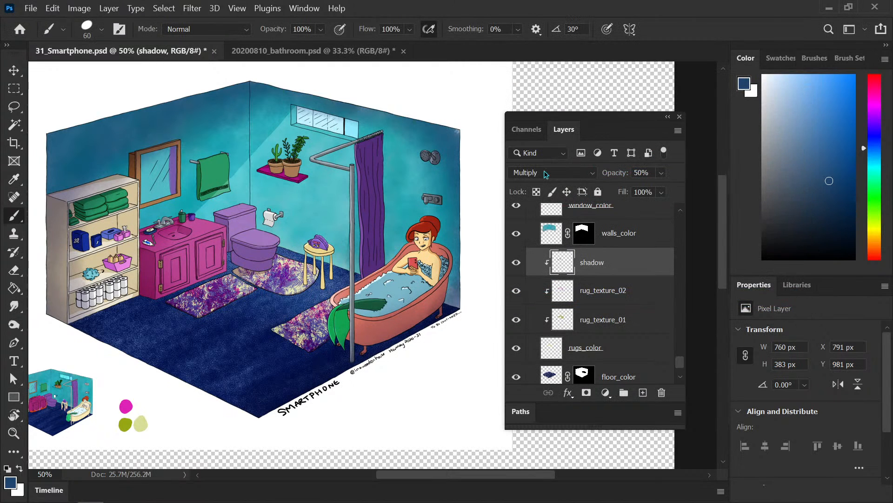
key(ctrl+s)
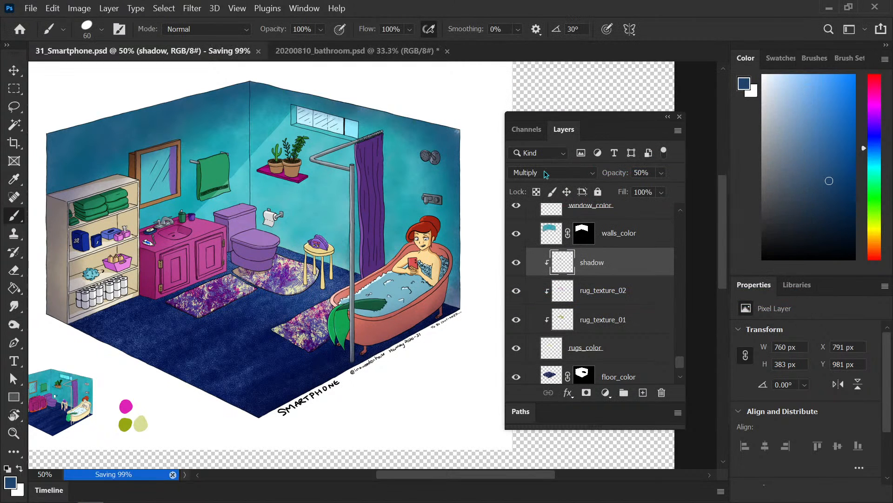
Step: Set the rug shadow layer's blend mode to Normal and its opacity to 100%
key(ctrl+plus)
key(ctrl+plus)
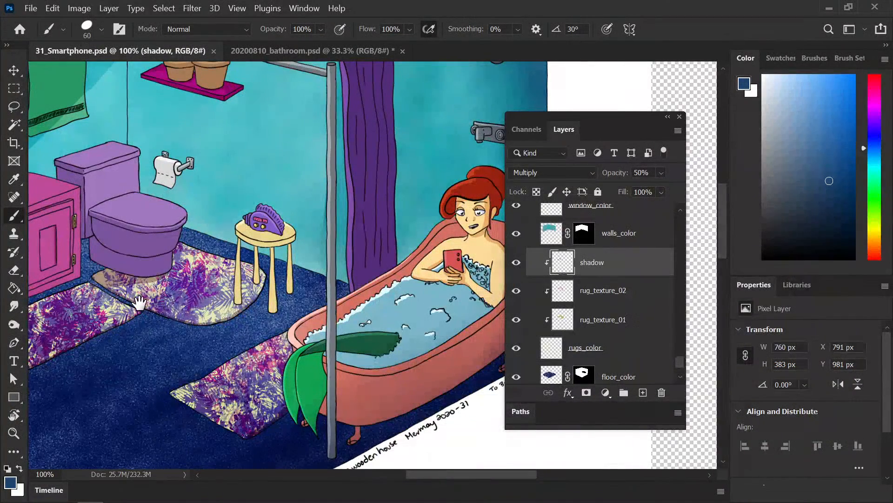
drag(141, 304, 234, 293)
drag(299, 312, 257, 299)
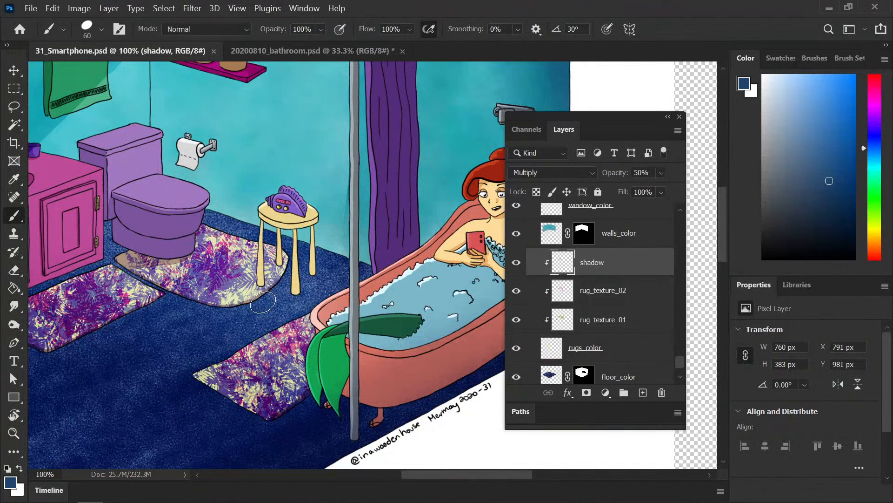
click(553, 174)
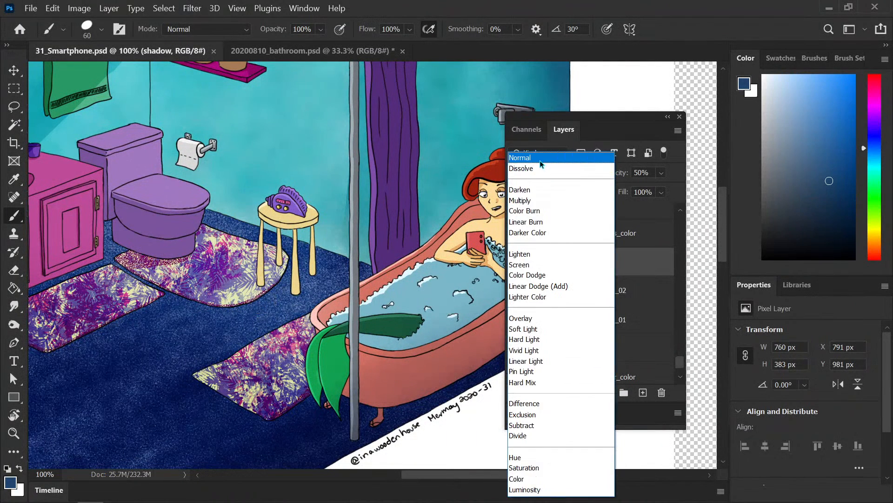
click(526, 154)
click(636, 172)
text(1)
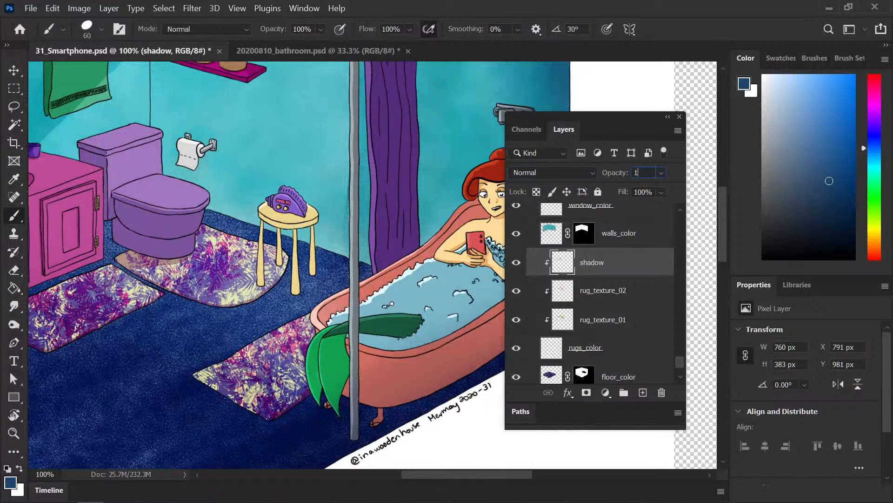
text(00)
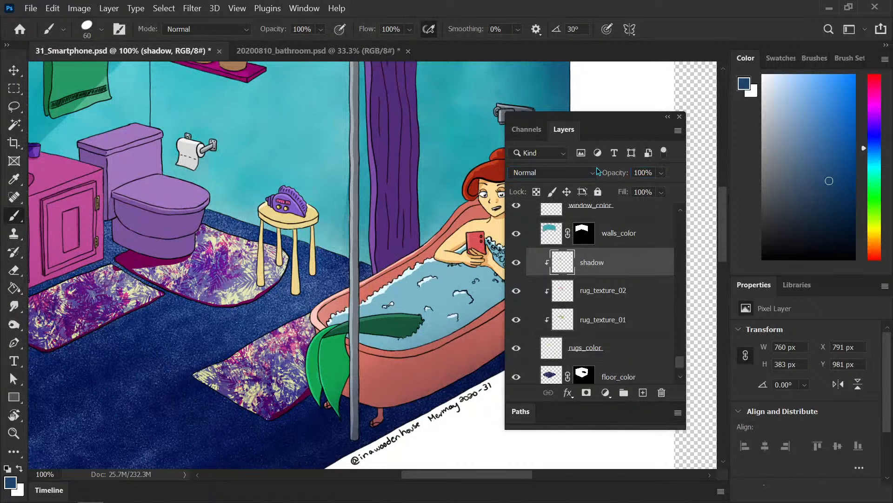
Step: Sample the maroon shadow color beneath the toilet and touch up the shadow along the rugs' lower edges
text(i)
click(152, 258)
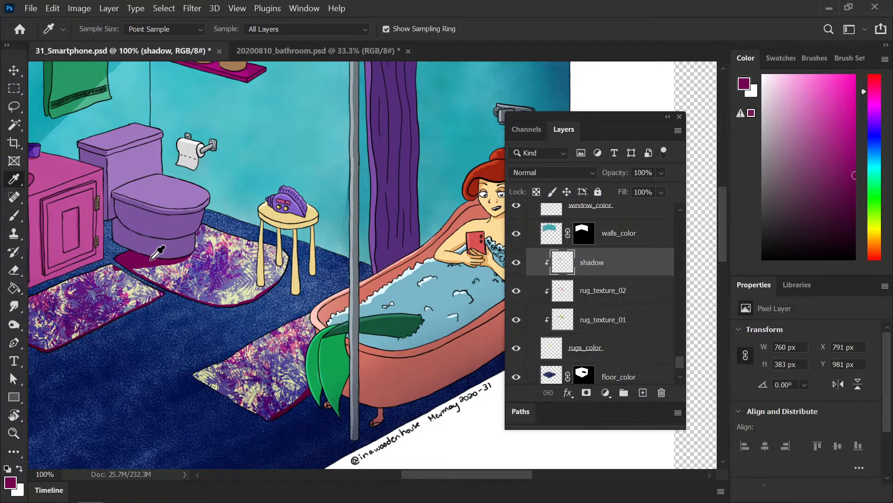
key(b)
key(e)
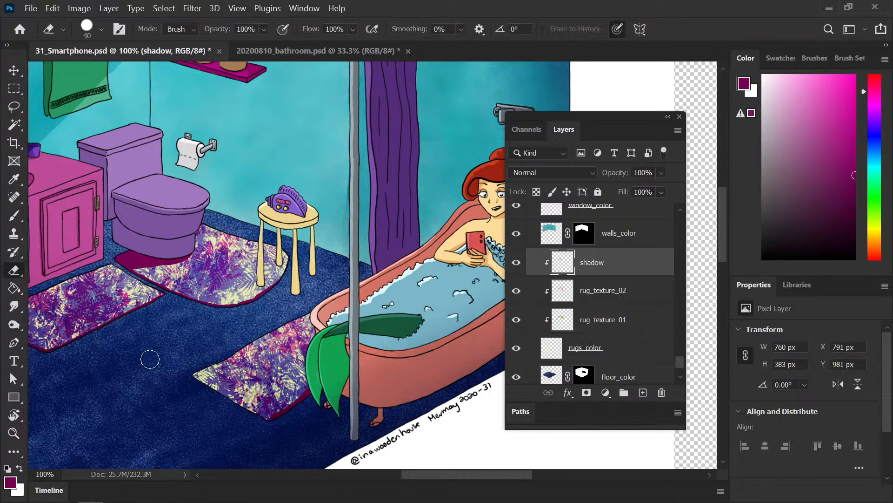
mouse_move(156, 361)
mouse_down()
mouse_move(215, 327)
mouse_move(329, 390)
mouse_move(346, 385)
mouse_move(316, 387)
mouse_move(346, 382)
mouse_up()
key(b)
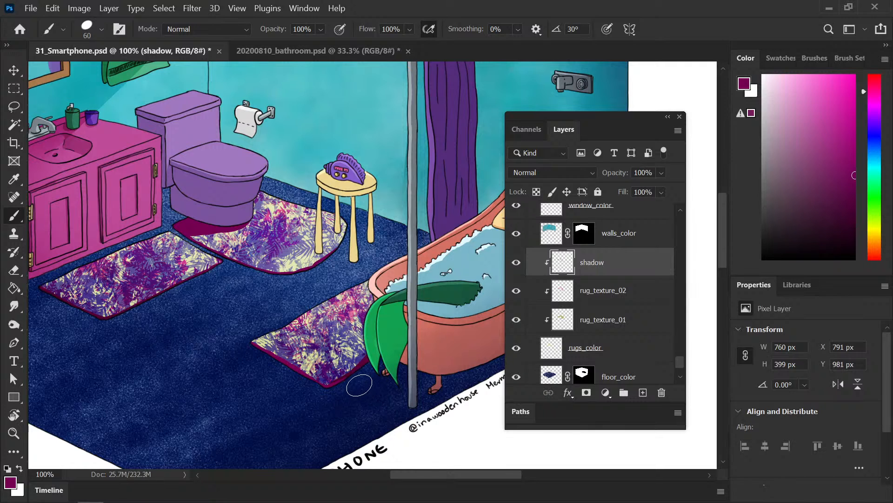
Step: Lock the rug shadow layer's transparent pixels and resample the maroon from beneath the toilet for the brush
key(i)
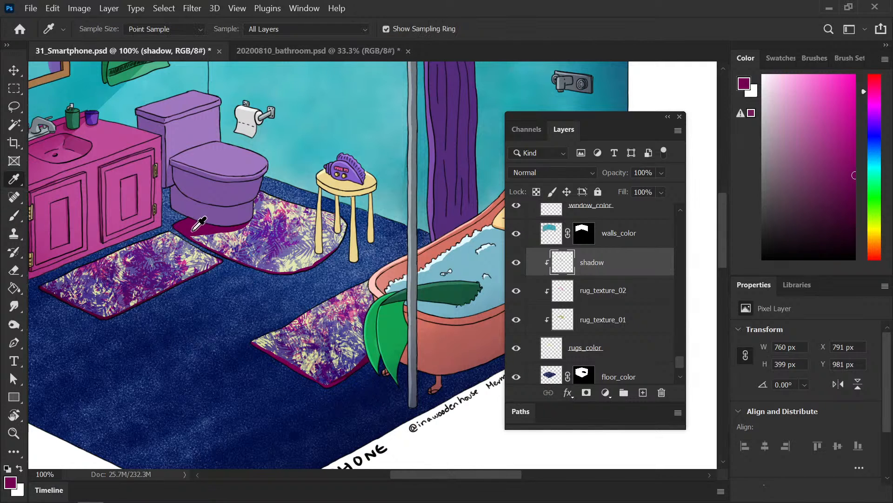
click(203, 249)
key(b)
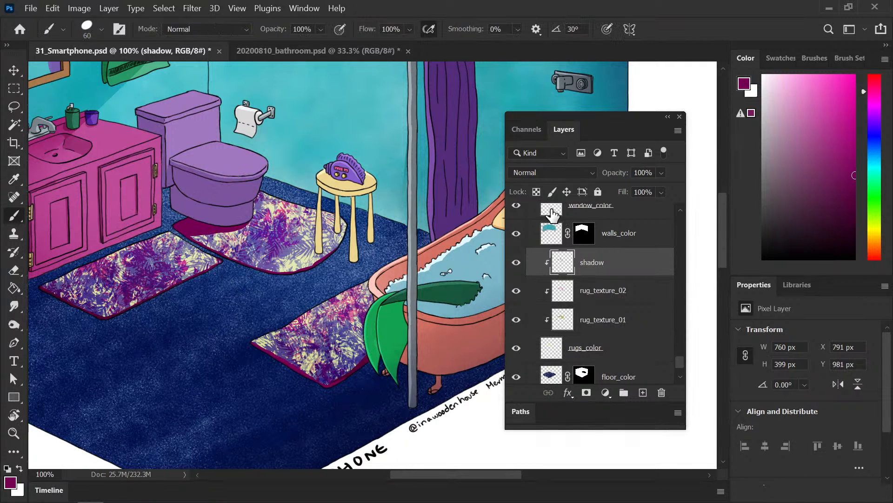
click(536, 192)
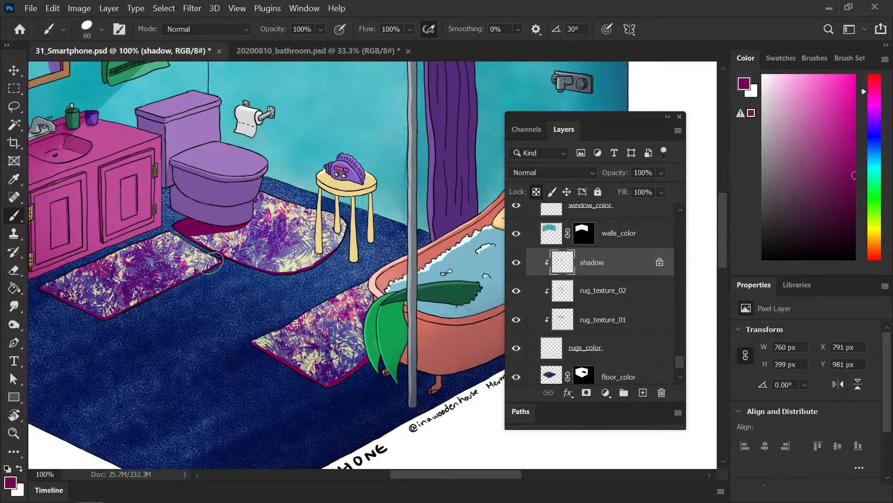
key(i)
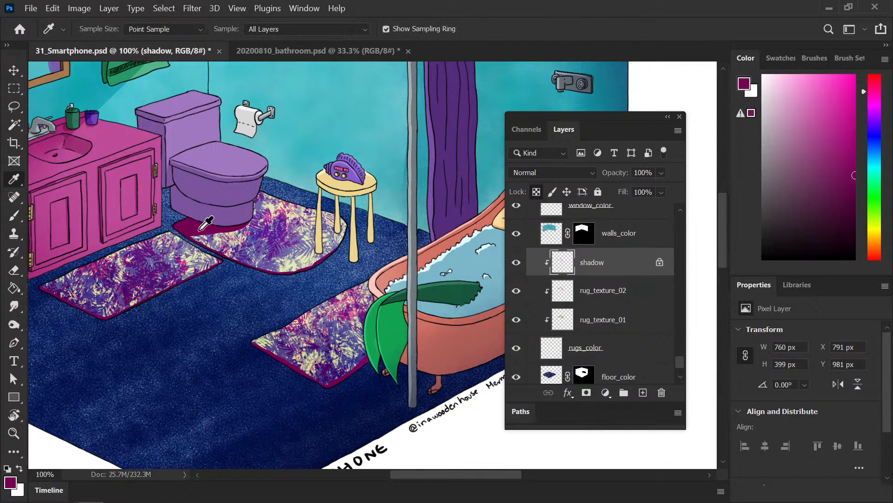
click(198, 232)
key(b)
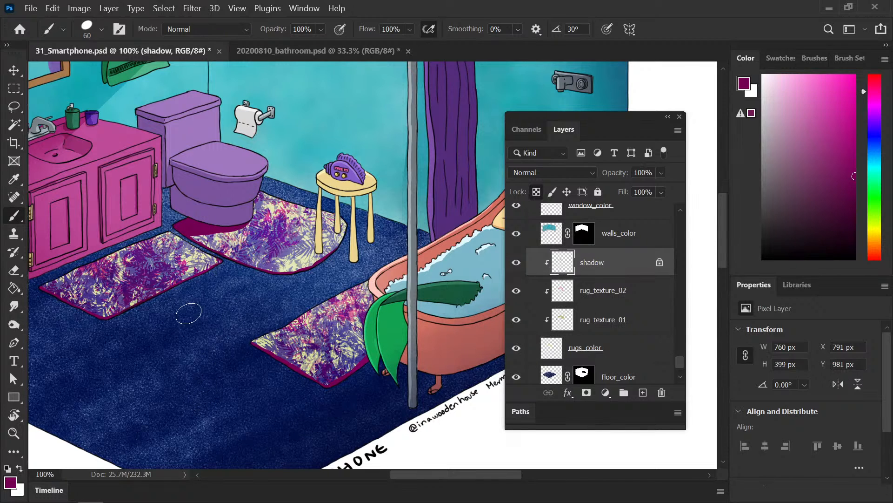
Step: Sample a darker maroon along the left rug's lower edge and brush it over the locked rug shadows
key(i)
click(141, 298)
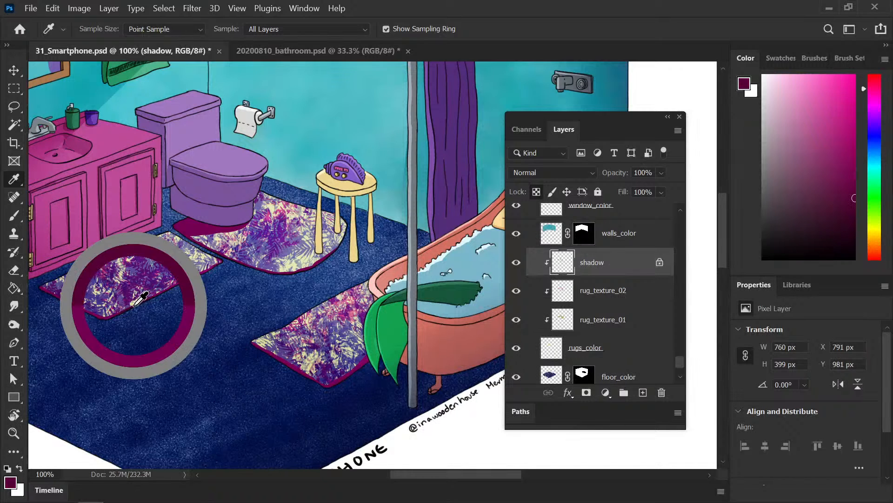
key(b)
key(i)
click(131, 306)
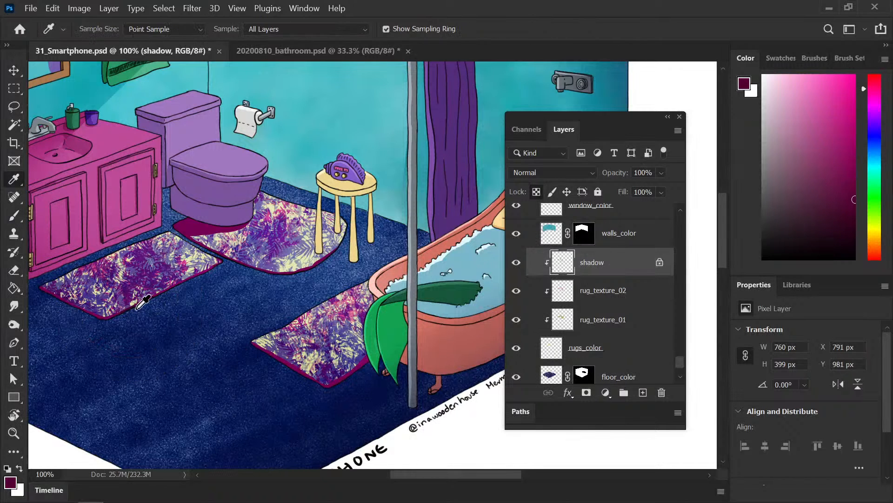
key(b)
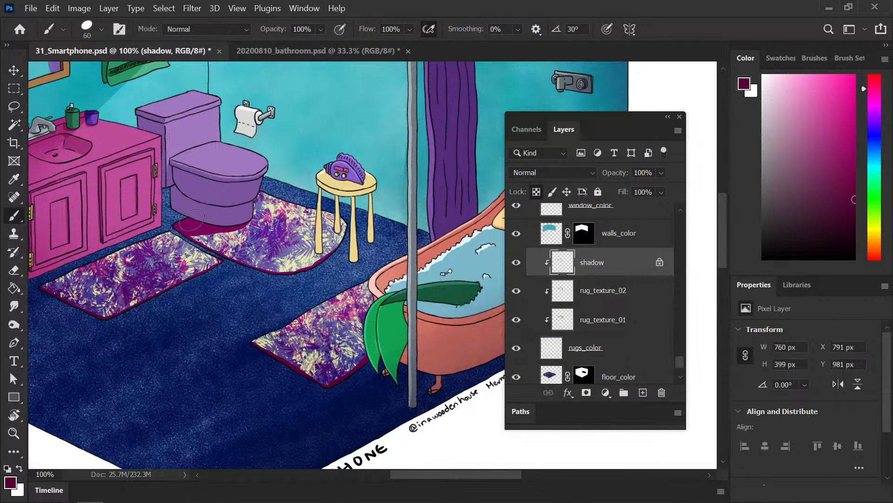
Step: Set the rug shadow layer to Multiply at 50% opacity and save the document
click(558, 173)
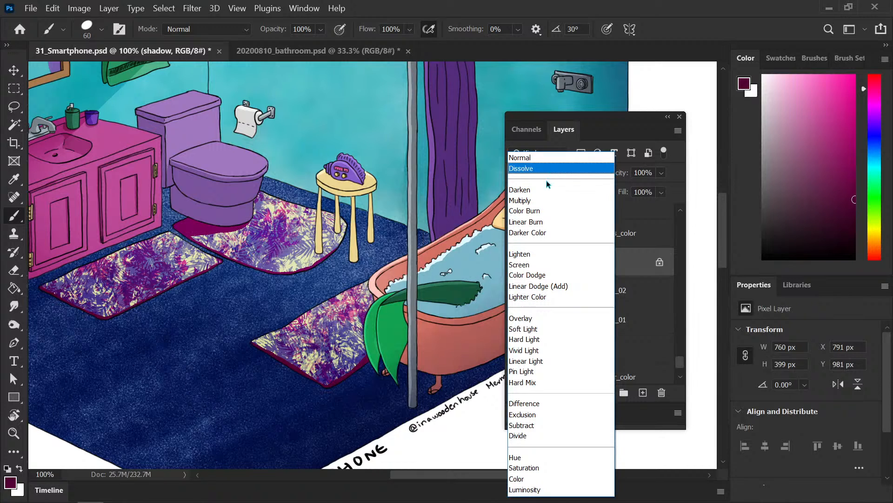
click(540, 199)
click(648, 173)
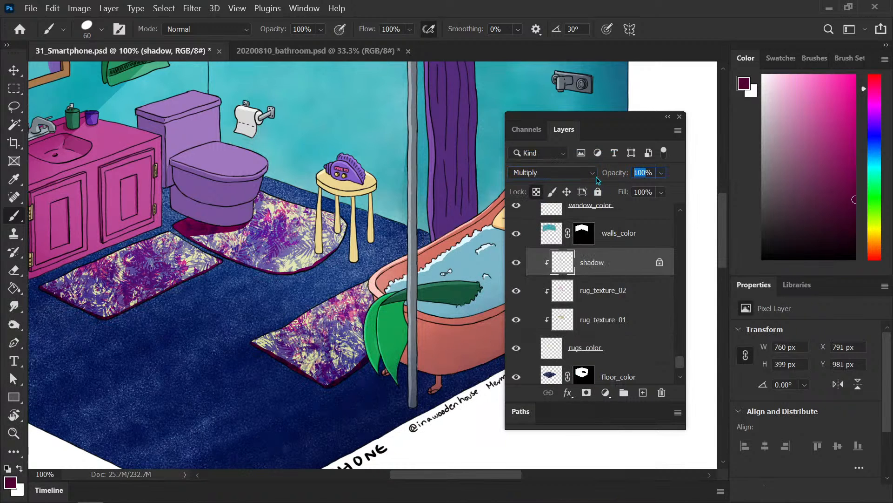
text(50)
key(Return)
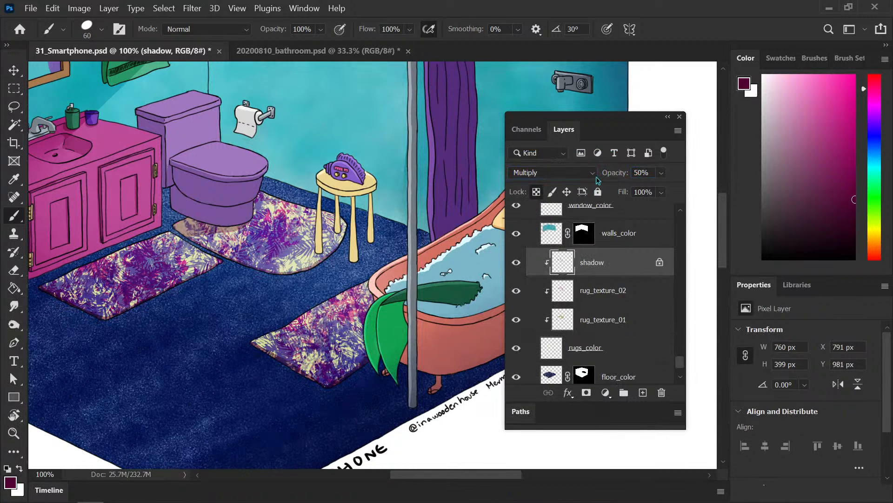
key(ctrl+minus)
key(ctrl+s)
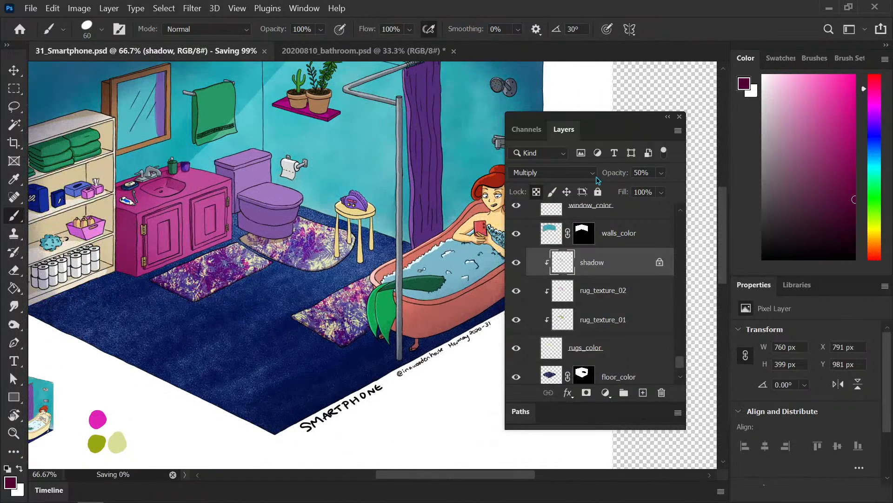
Step: Try the rug shadow layer at 40% opacity and return it to 50%
click(642, 173)
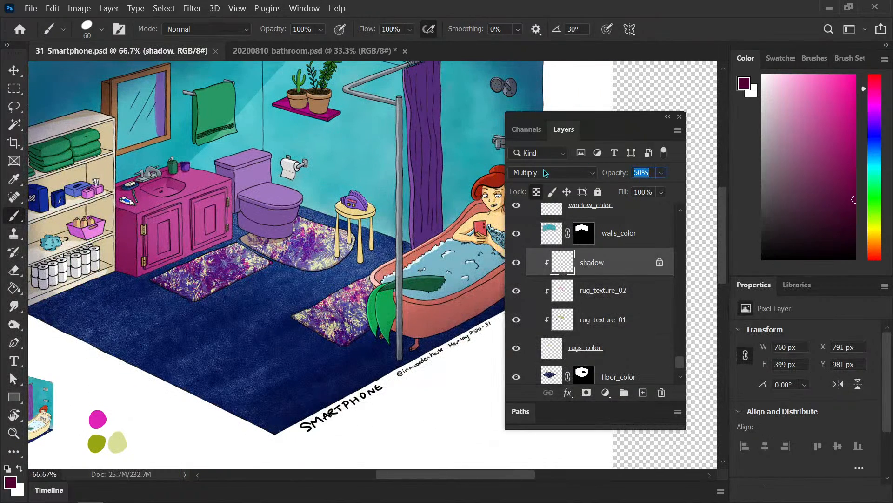
key(shift+Up)
key(shift+Up)
key(shift+Down)
key(shift+Down)
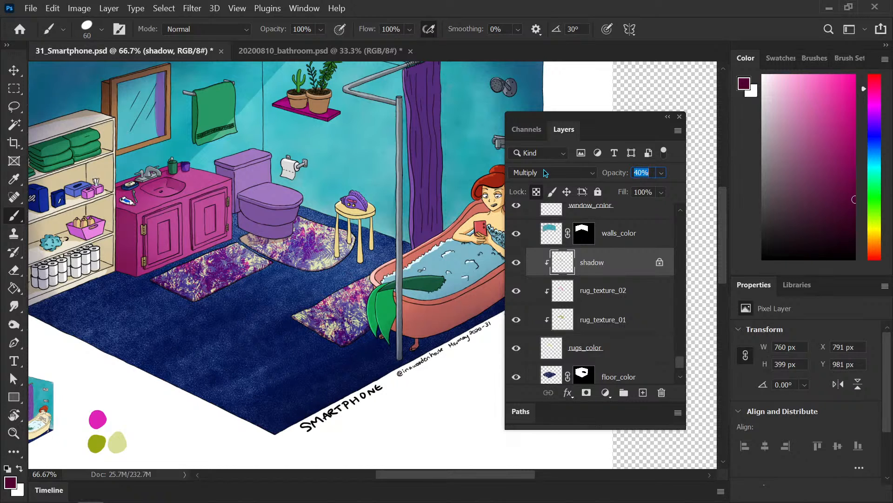
key(shift+Up)
key(Return)
Step: Collapse the color layer group, hide the swatches layer, and save the document
key(ctrl+minus)
key(ctrl+minus)
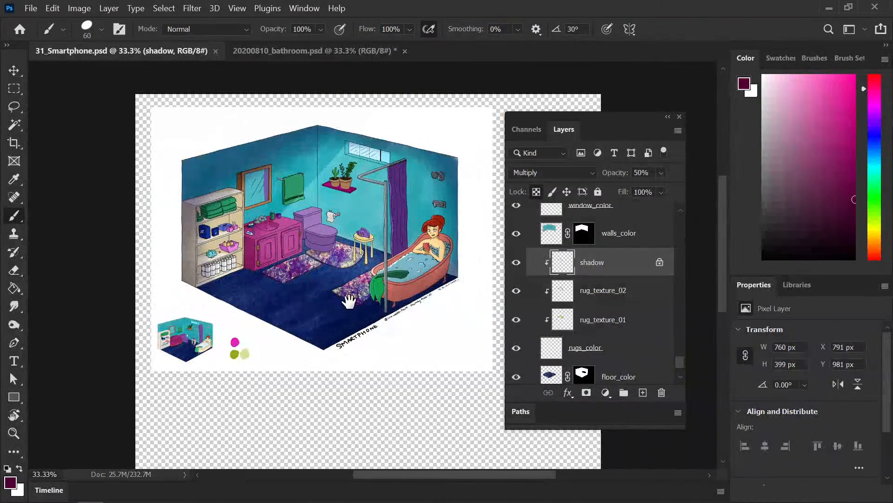
drag(349, 301, 276, 310)
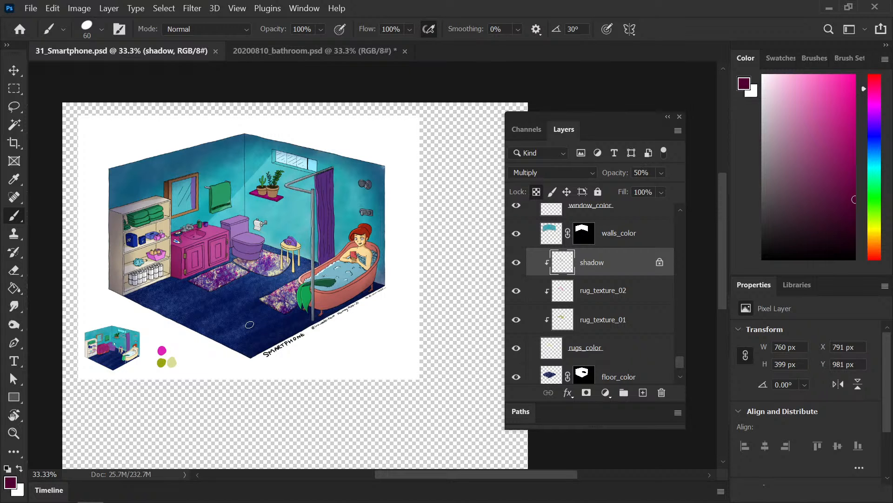
key(ctrl+plus)
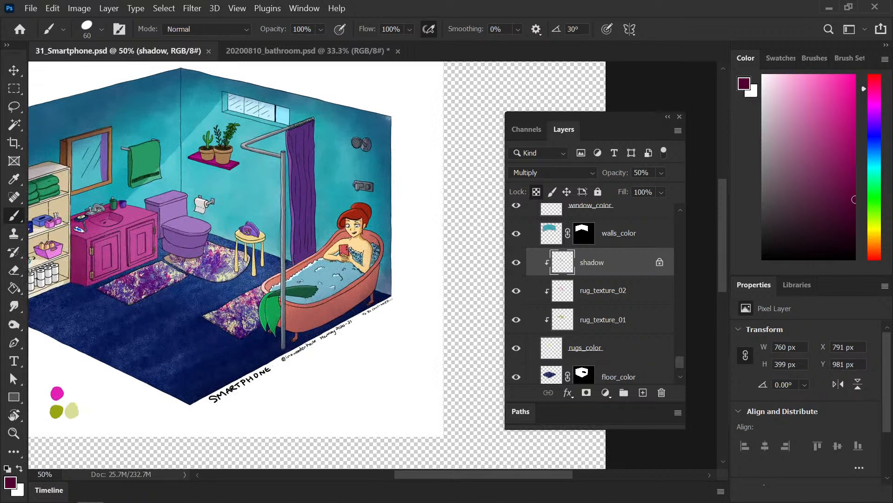
drag(344, 253, 418, 279)
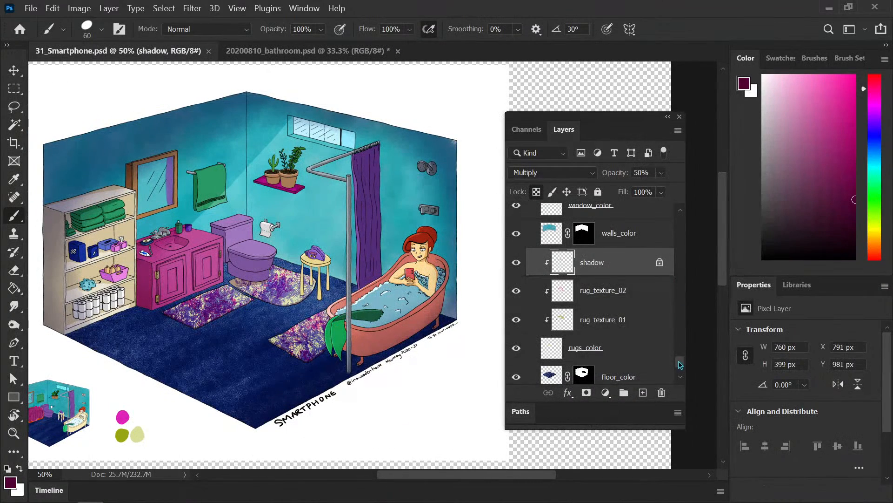
drag(681, 363, 668, 215)
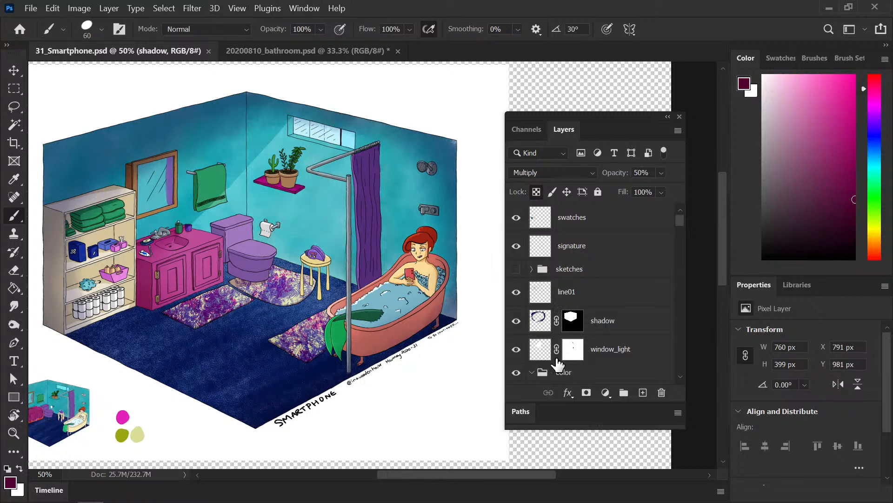
click(533, 373)
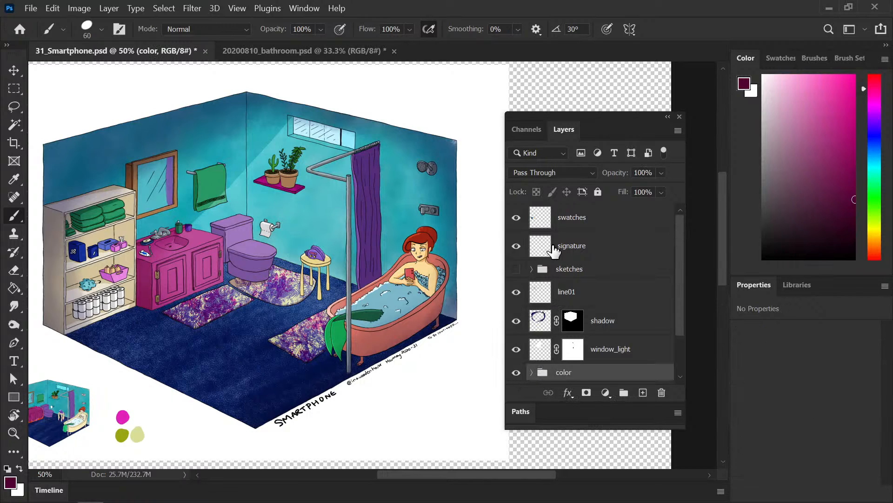
click(518, 219)
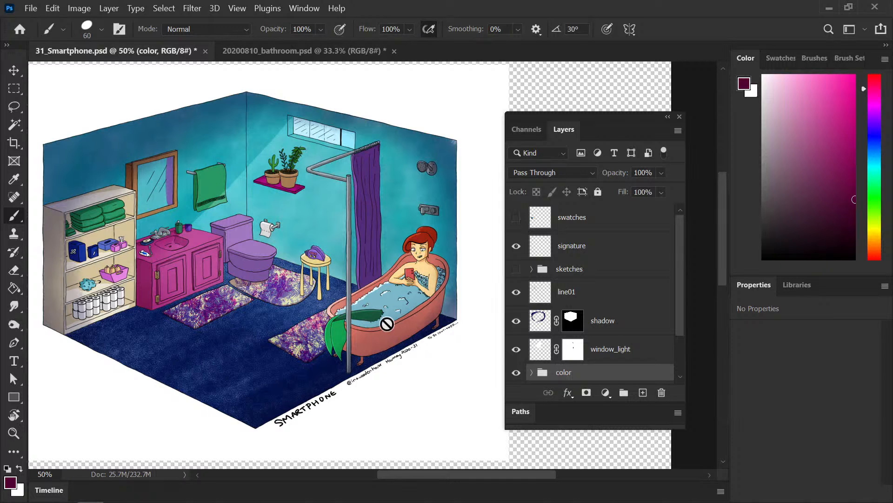
drag(382, 307, 403, 303)
key(ctrl+s)
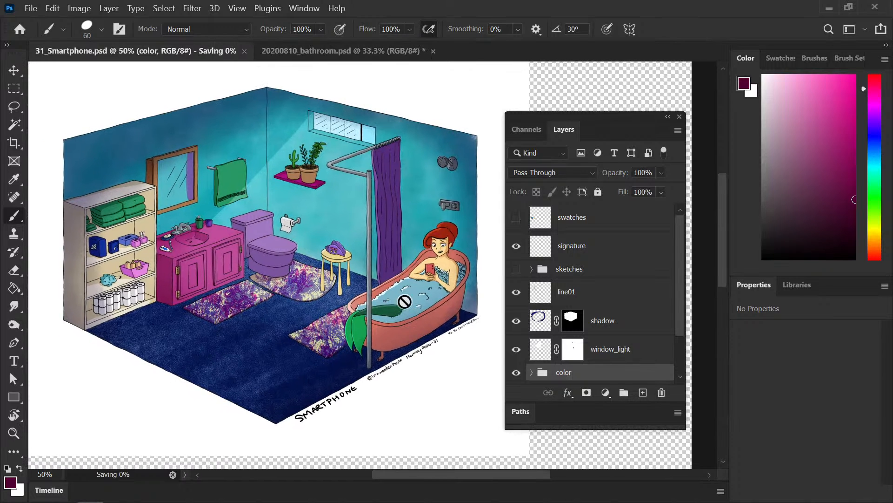
Step: Compare the illustration with the room shadow and window_light layers hidden and shown again
drag(601, 120, 646, 121)
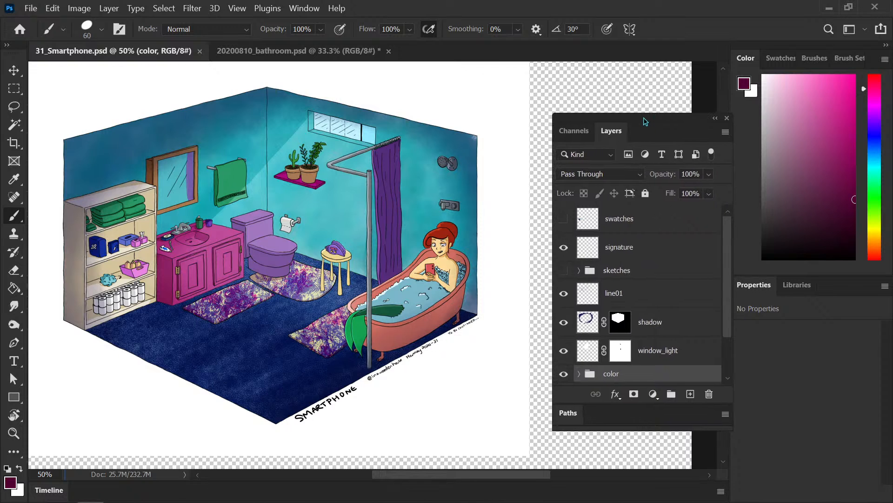
drag(473, 213, 479, 218)
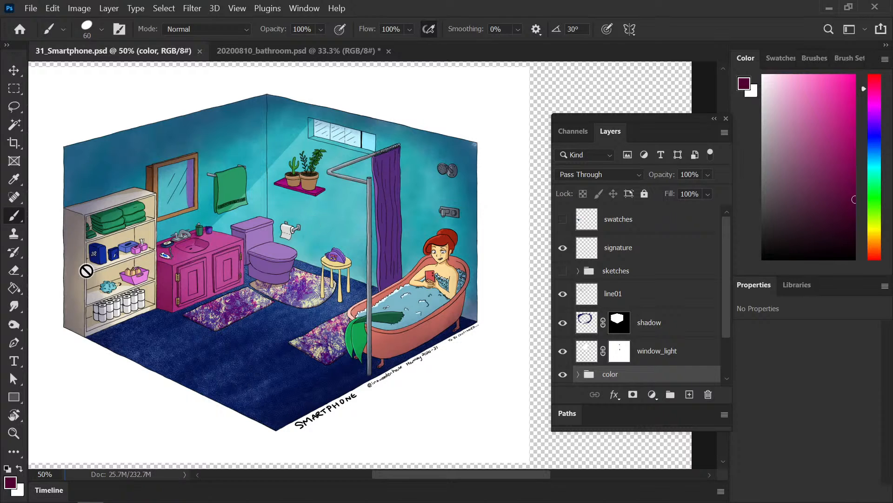
click(565, 322)
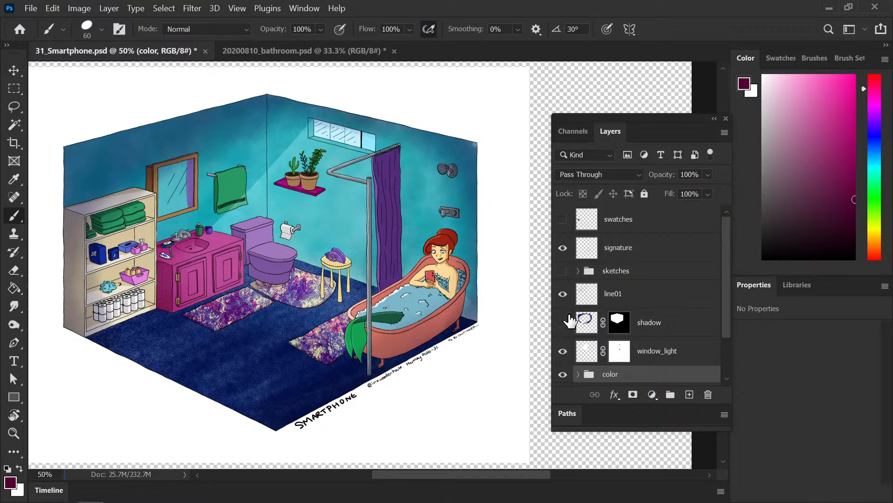
click(563, 351)
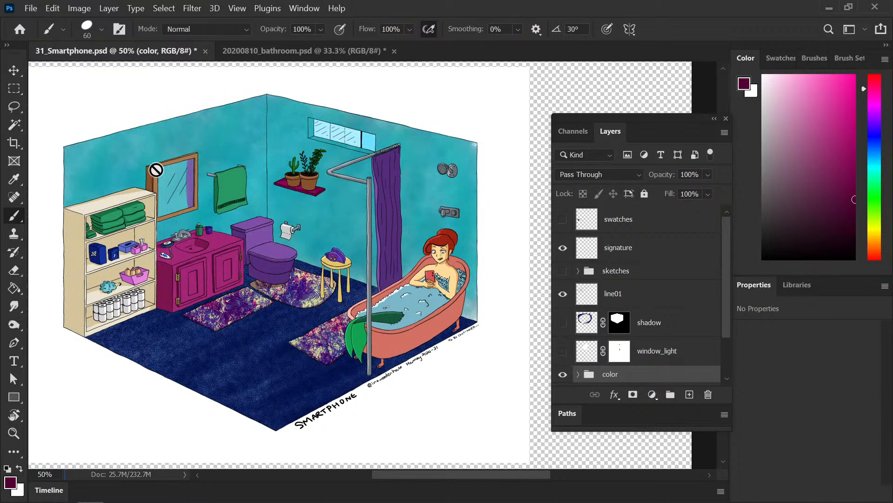
key(ctrl+plus)
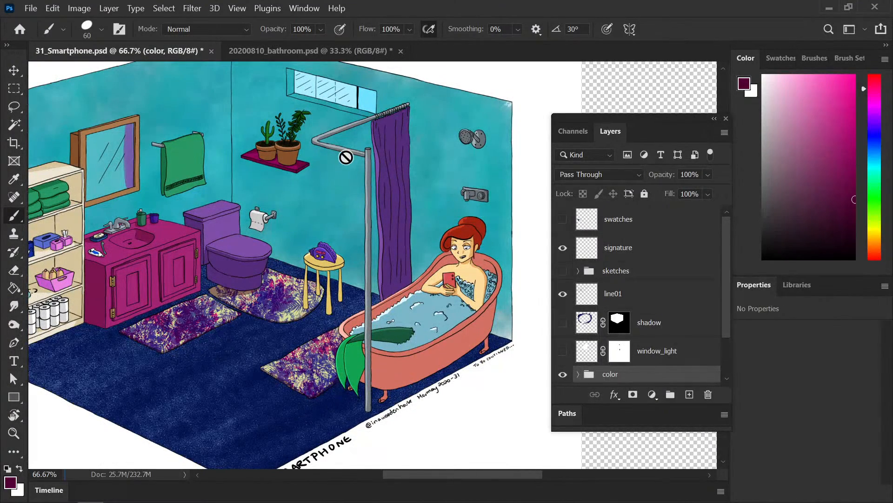
key(ctrl+minus)
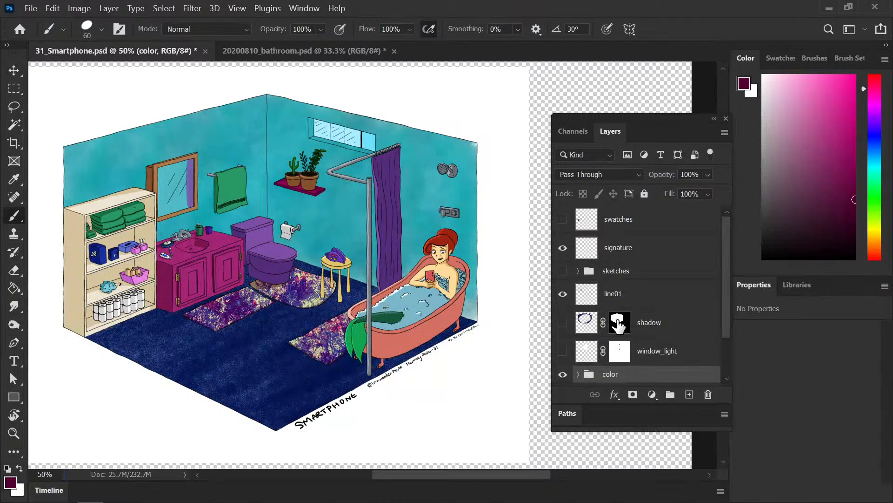
click(563, 351)
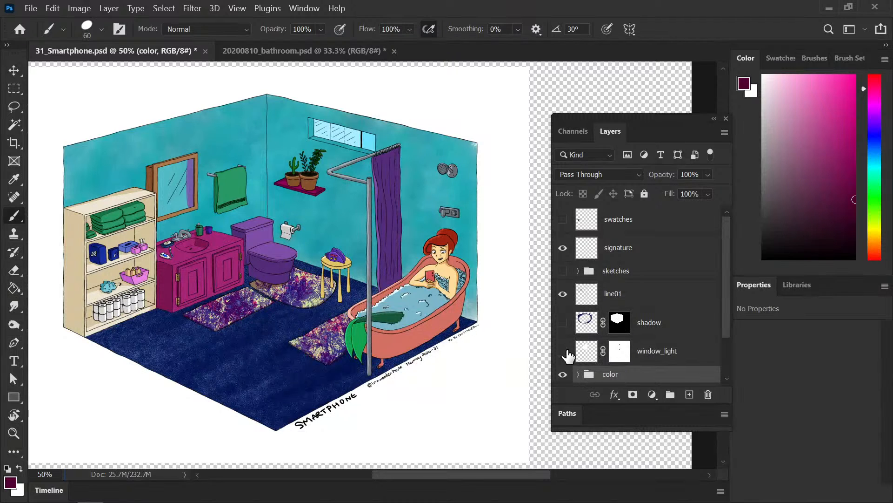
click(563, 322)
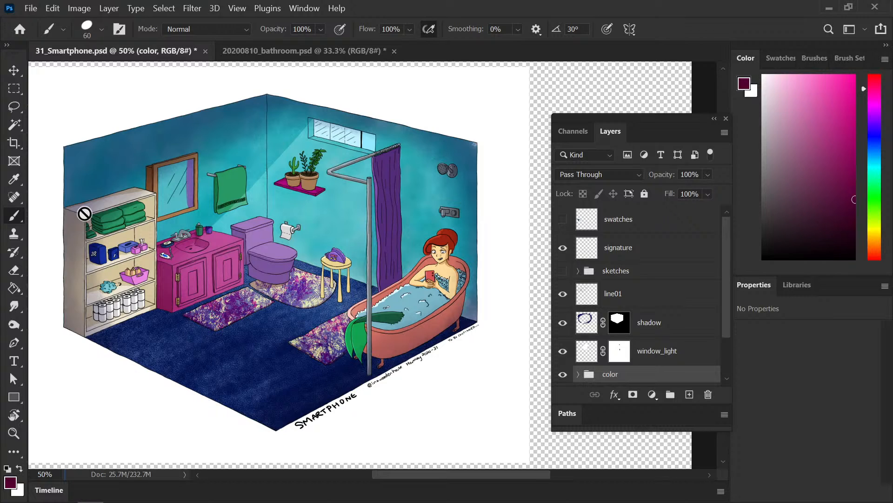
Step: Save the illustration and close 20200810_bathroom.psd without saving its changes
key(ctrl+s)
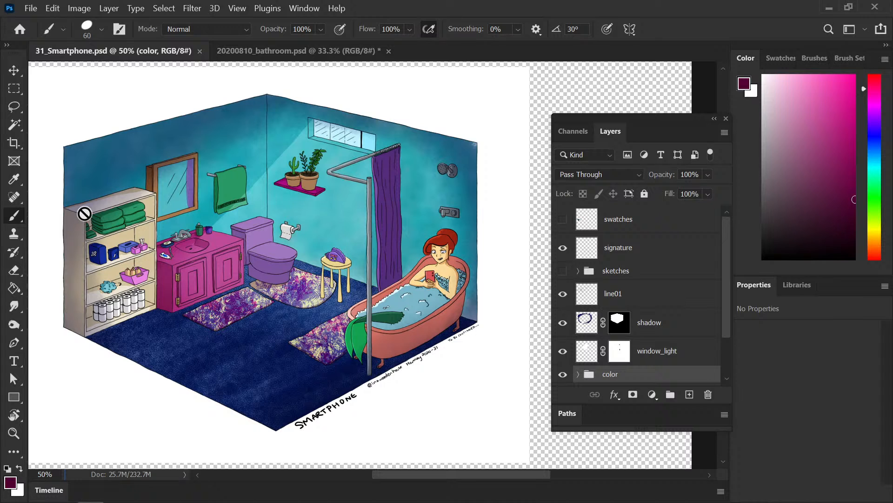
click(389, 51)
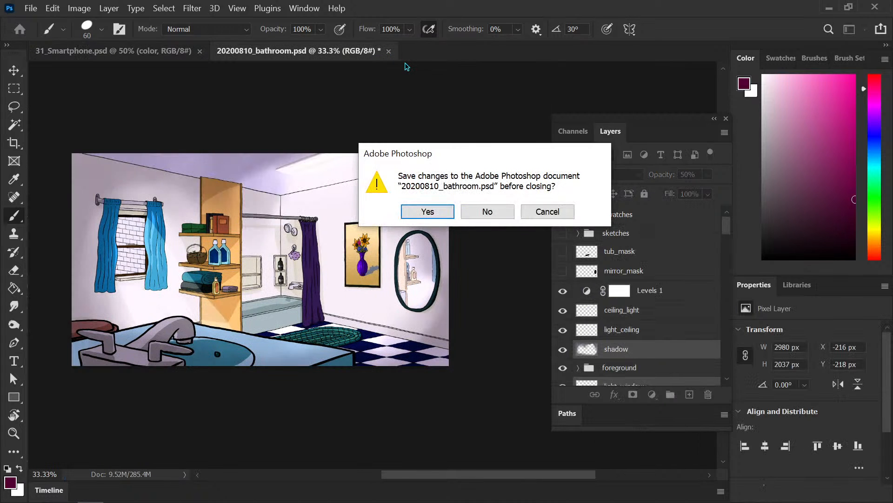
click(495, 215)
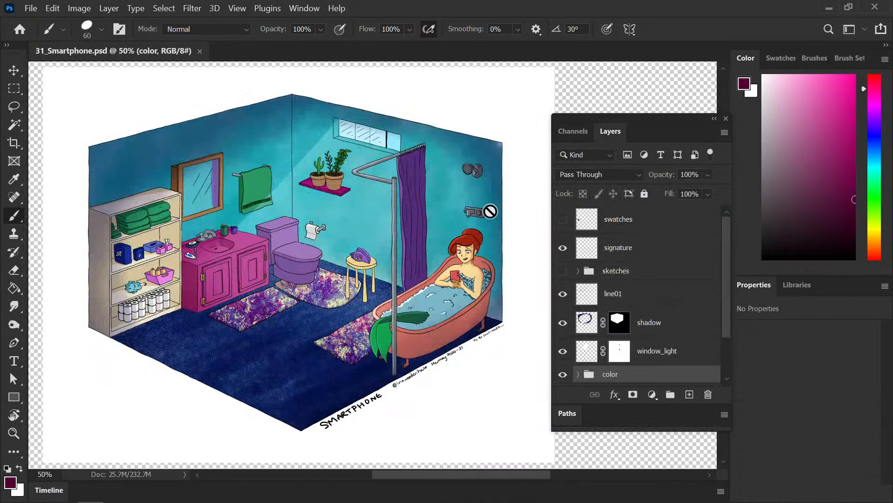
Step: Create a new 3000 x 3000 px RGB document at 300 pixels/inch with a white background
drag(405, 476, 407, 482)
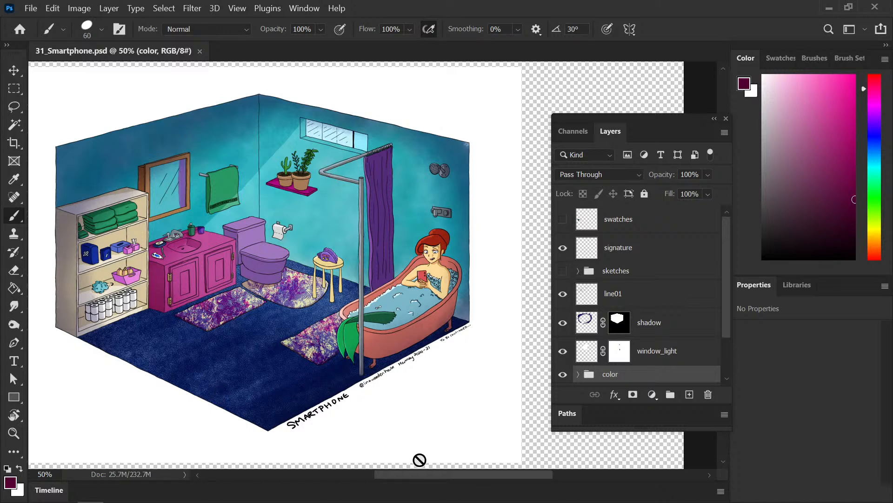
drag(420, 470, 434, 470)
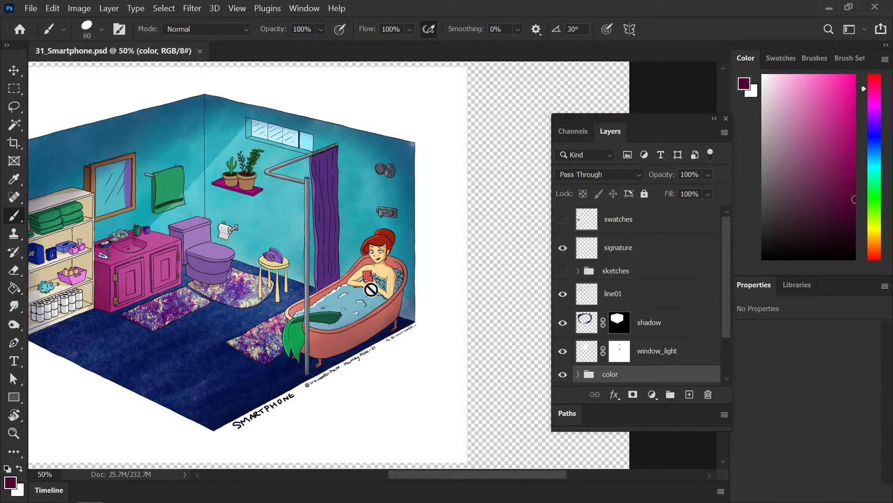
click(30, 8)
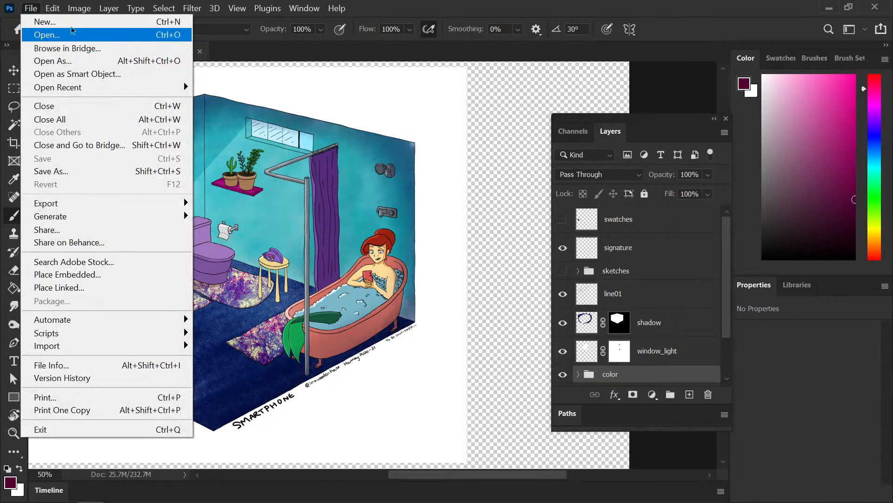
key(Escape)
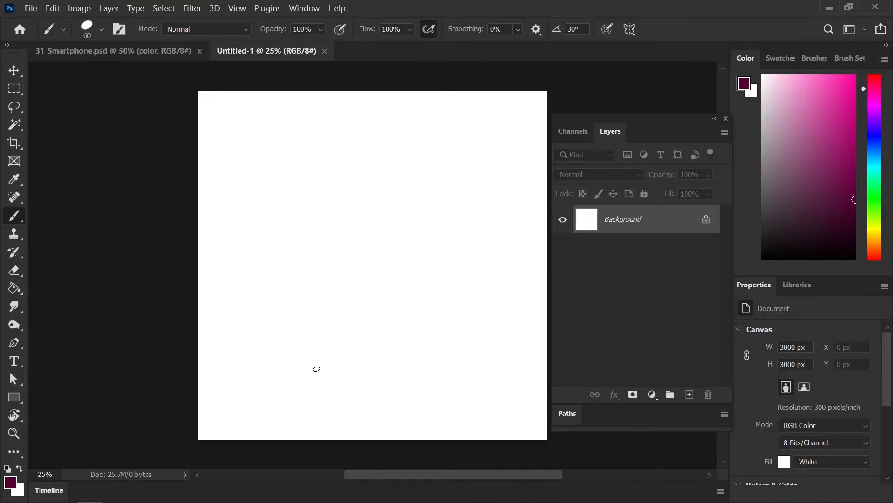
Step: Reset the foreground and background colors to black and white and reduce the brush size to 45
mouse_move(309, 361)
mouse_down()
mouse_move(196, 357)
mouse_move(161, 338)
mouse_move(195, 351)
mouse_up()
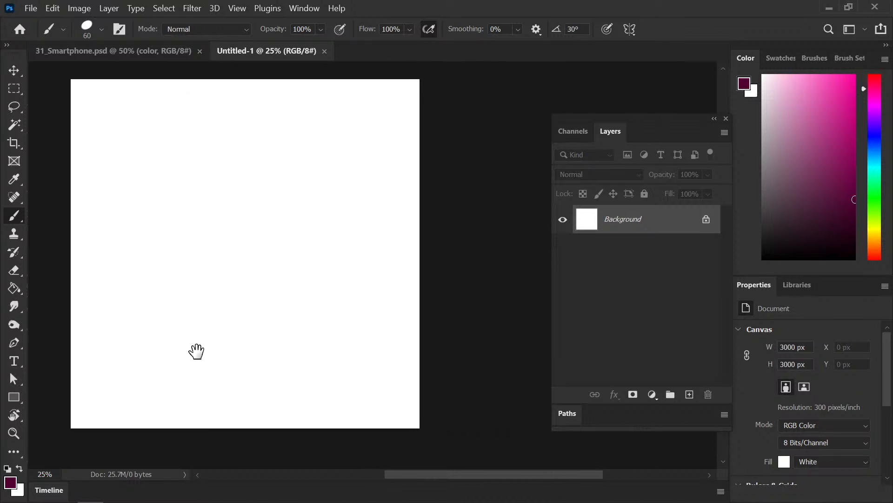
key(d)
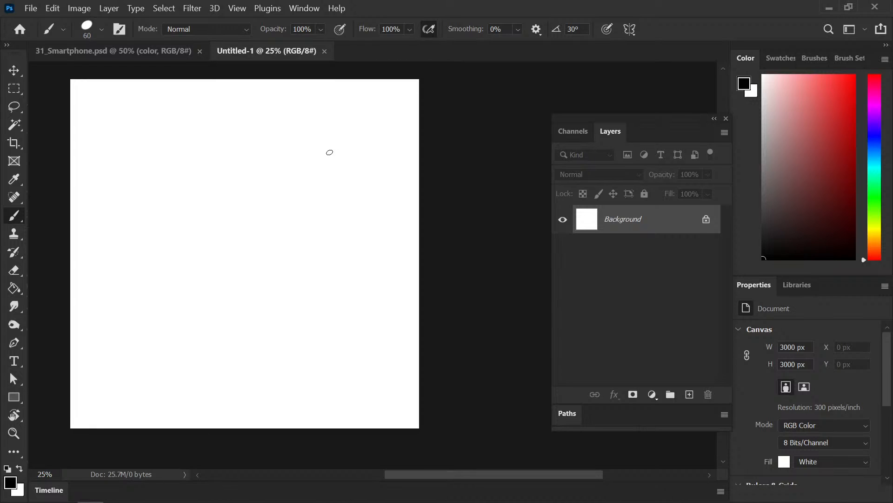
key(bracketleft)
key(bracketleft)
key(ctrl+plus)
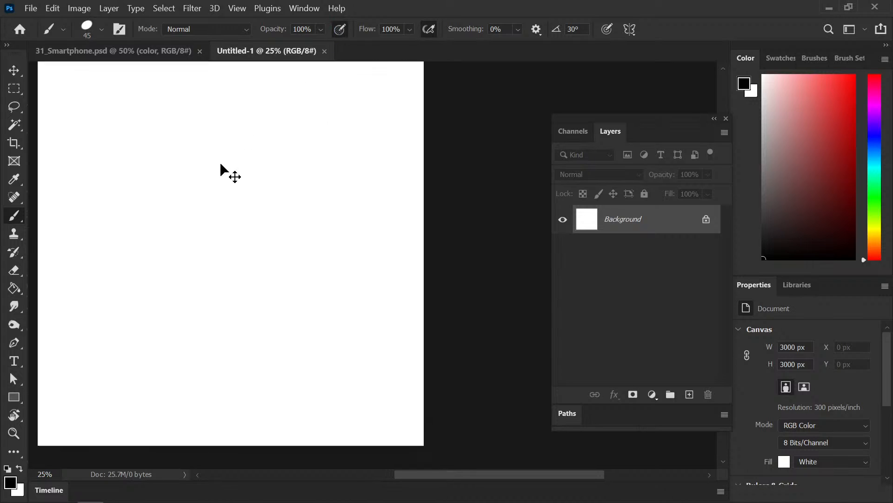
Step: Add a new layer above the white background and reduce the brush size to 25
key(ctrl+minus)
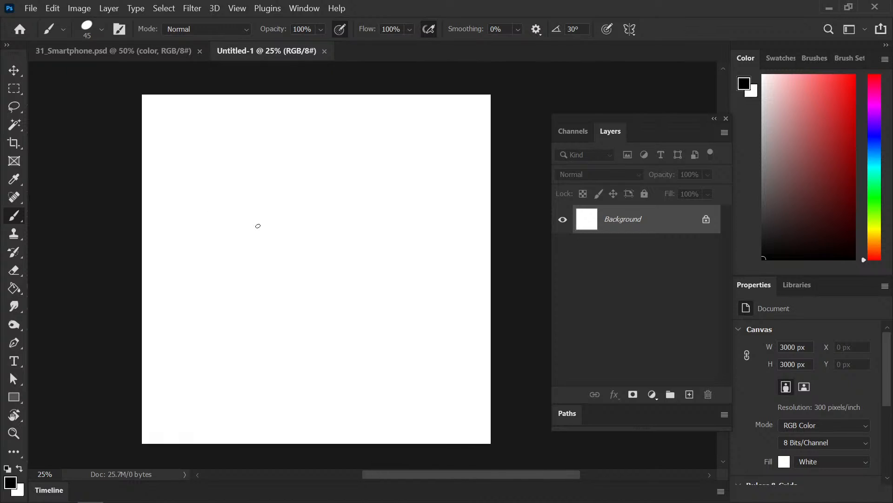
click(690, 394)
key(ctrl+plus)
key(ctrl+plus)
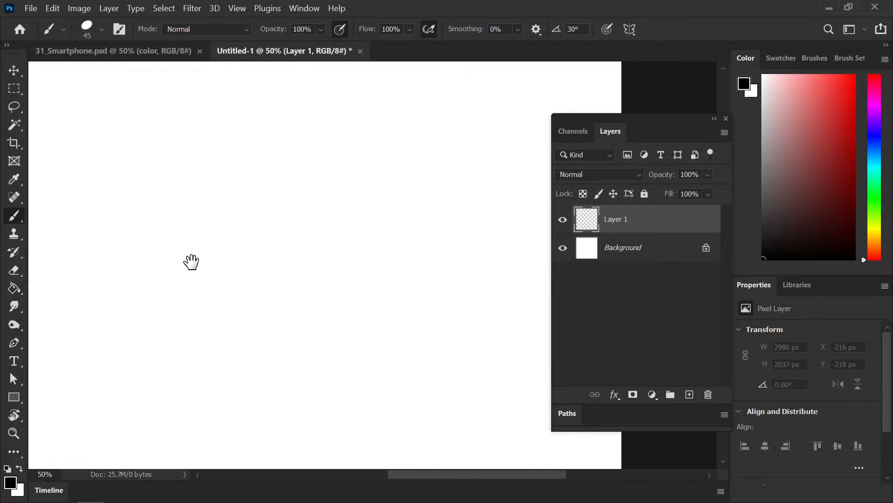
key(bracketleft)
key(bracketleft)
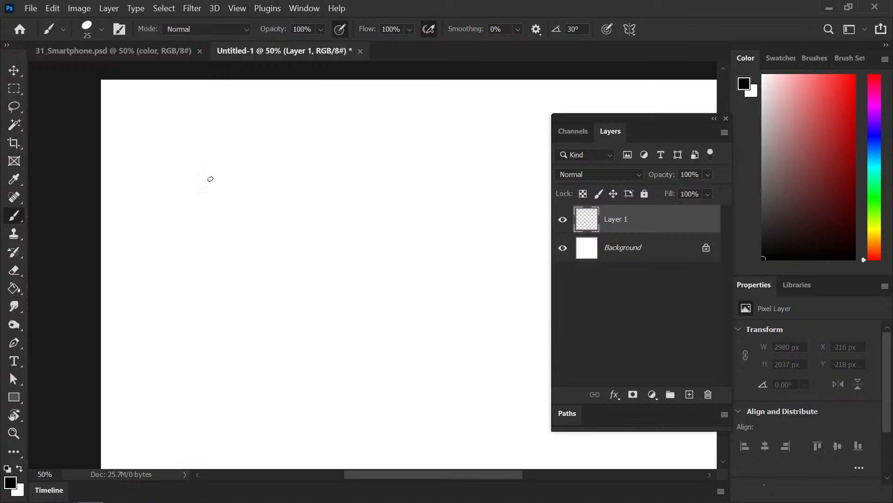
Step: Sketch a tall phone-shaped rectangle near the canvas's upper-left corner, using the phone in 31_Smartphone.psd as reference
click(132, 56)
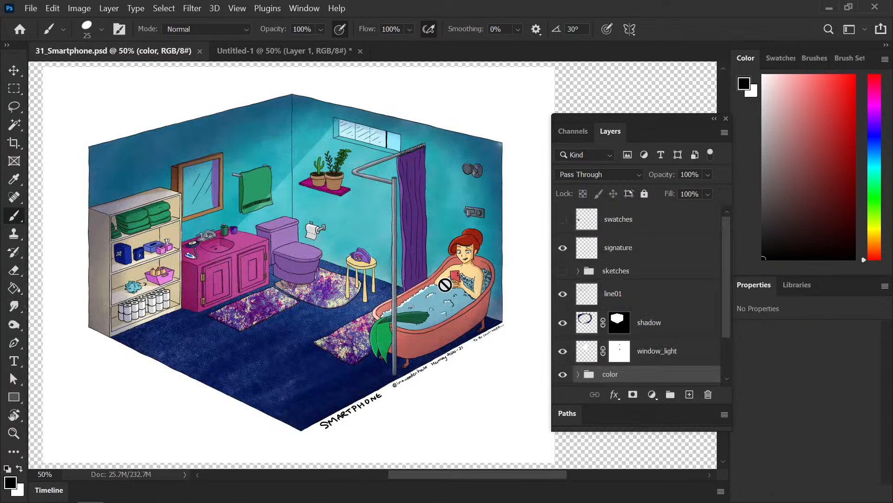
click(246, 57)
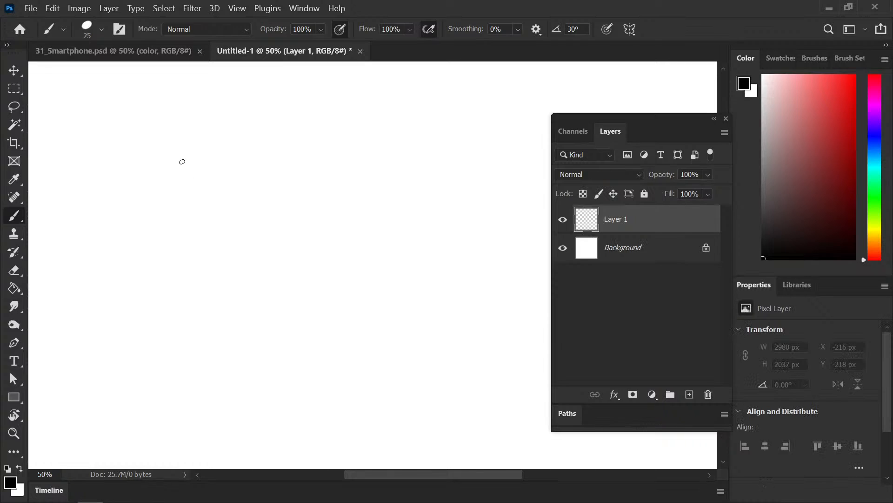
mouse_move(158, 145)
mouse_down()
mouse_move(162, 249)
mouse_move(263, 129)
mouse_up()
drag(158, 129, 212, 126)
mouse_move(153, 152)
mouse_down()
mouse_move(170, 283)
mouse_move(244, 271)
mouse_up()
drag(270, 137, 278, 280)
drag(269, 151, 271, 273)
drag(188, 286, 278, 284)
drag(161, 133, 246, 123)
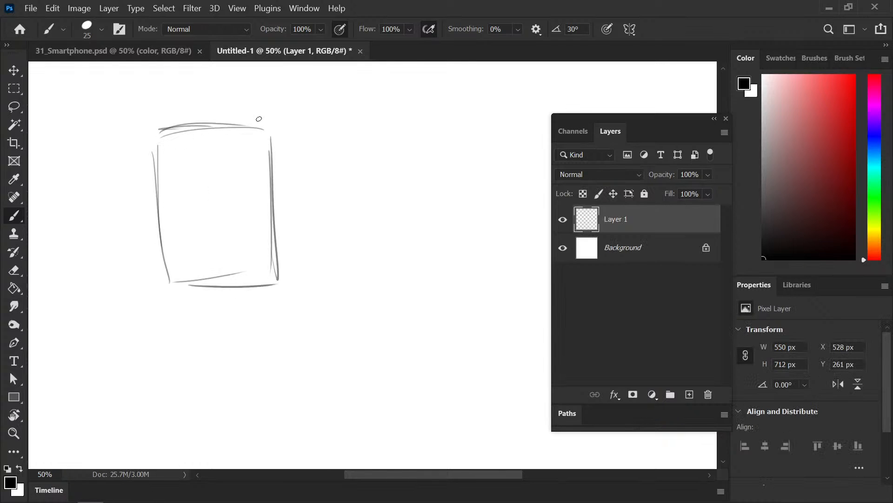
Step: Check the hand pose in 31_Smartphone.psd and sketch the thumb and palm gripping the phone's left edge
click(106, 55)
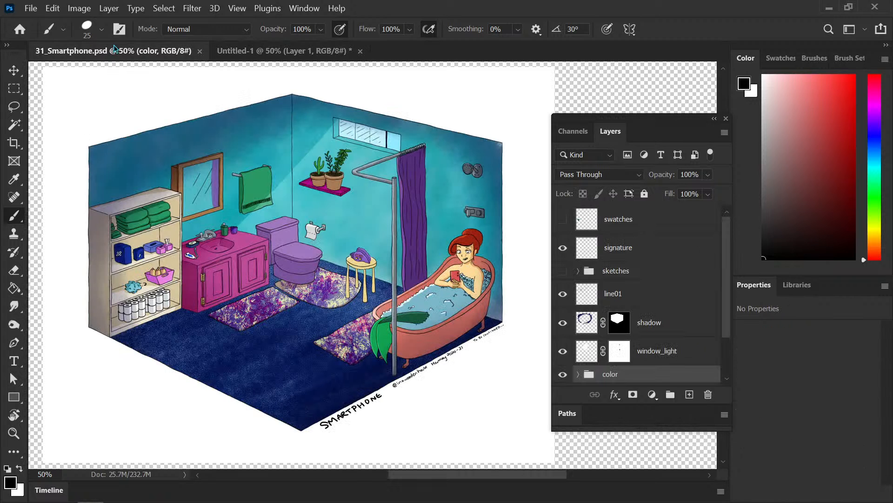
click(284, 50)
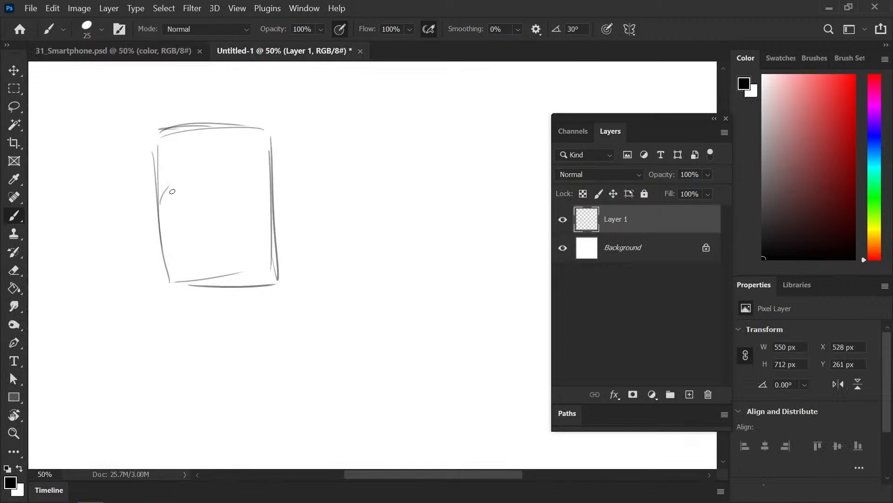
mouse_move(161, 203)
mouse_down()
mouse_move(176, 180)
mouse_move(174, 225)
mouse_move(177, 176)
mouse_up()
drag(177, 225, 162, 277)
drag(157, 199, 153, 278)
mouse_move(158, 279)
mouse_down()
mouse_move(171, 268)
mouse_move(149, 279)
mouse_up()
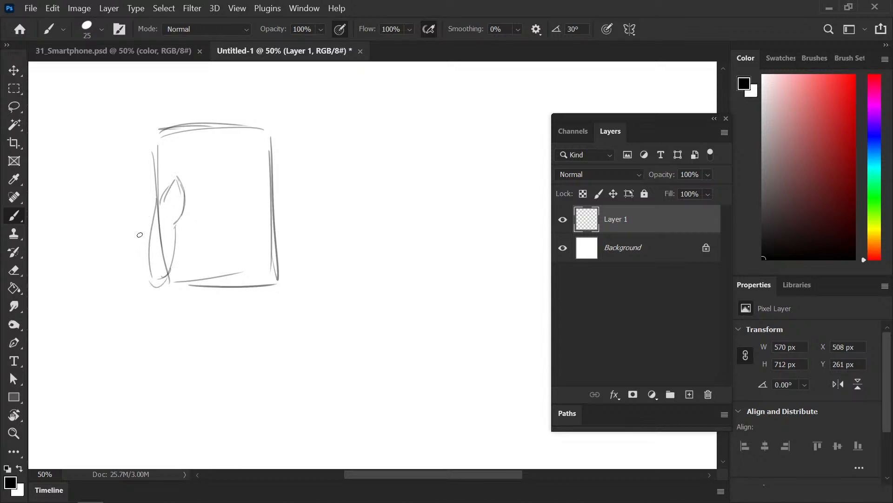
drag(148, 221, 160, 302)
drag(144, 277, 167, 307)
drag(139, 254, 162, 194)
drag(158, 298, 189, 301)
Step: Sketch the second hand behind the phone's right edge, with its forearm extending to the right
drag(276, 203, 333, 207)
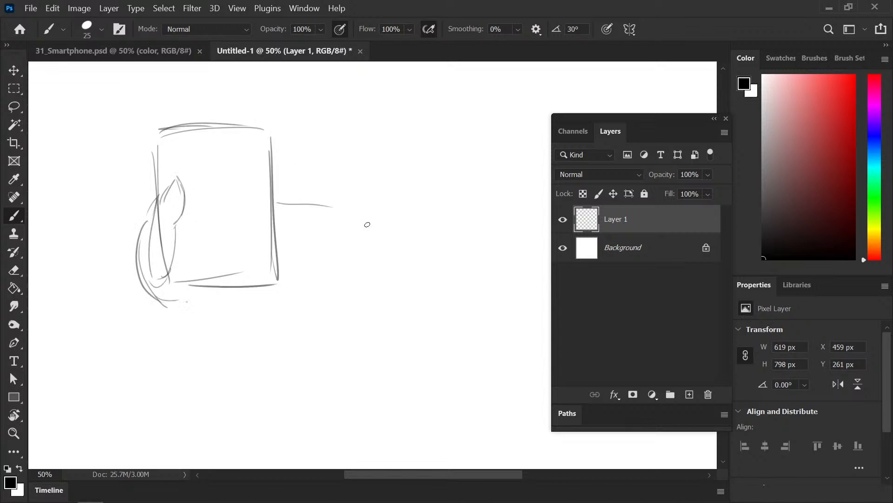
drag(367, 234, 372, 245)
mouse_move(272, 186)
mouse_down()
mouse_move(311, 214)
mouse_move(315, 233)
mouse_move(278, 280)
mouse_move(291, 271)
mouse_up()
mouse_move(289, 271)
mouse_down()
mouse_move(297, 191)
mouse_move(283, 190)
mouse_up()
drag(303, 201, 406, 232)
drag(308, 251, 395, 269)
drag(289, 256, 408, 291)
drag(297, 272, 397, 294)
Step: Sketch the left forearm angling down from the palm and close off the right forearm with an end line
drag(154, 200, 107, 235)
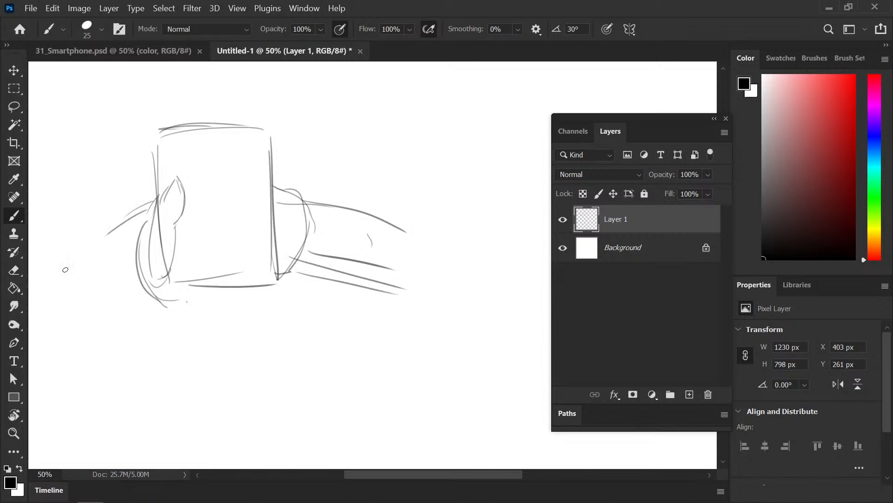
drag(153, 202, 82, 311)
mouse_move(119, 260)
mouse_down()
mouse_move(70, 303)
mouse_move(157, 308)
mouse_up()
drag(176, 297, 100, 363)
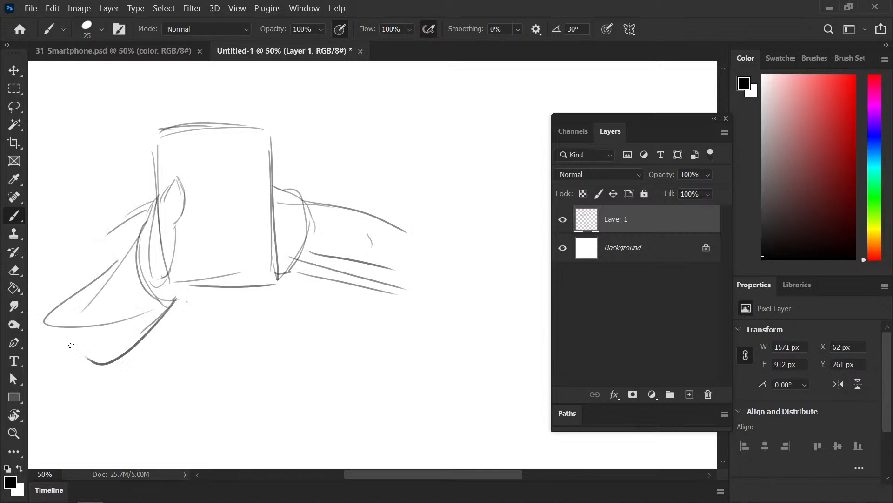
drag(53, 311, 95, 362)
drag(416, 229, 410, 302)
key(e)
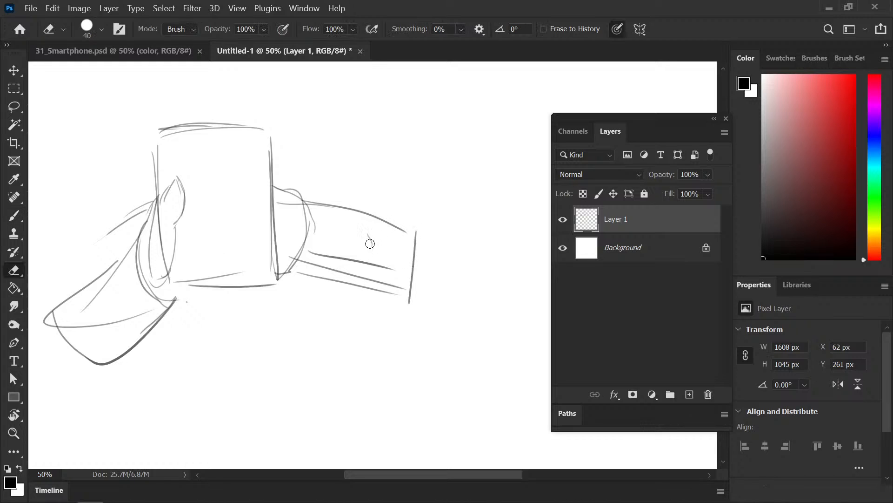
key(b)
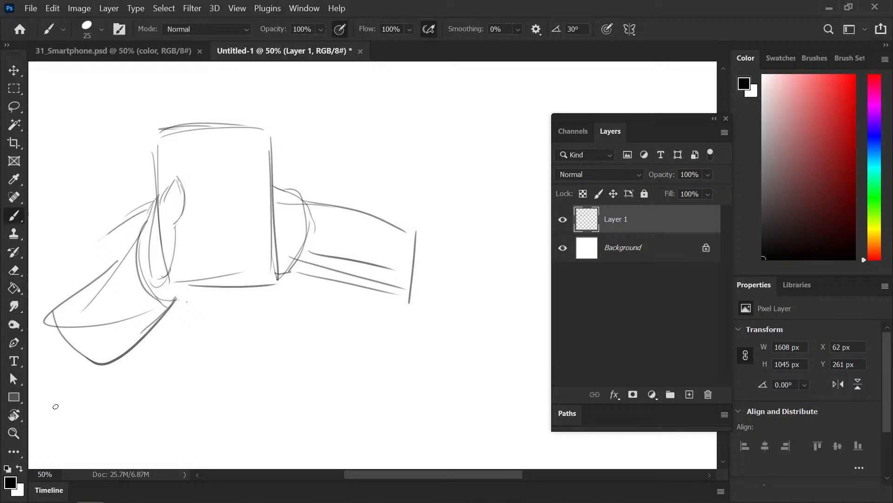
Step: Draw the phone's thicker lower and right sides, an inner screen frame and dark shading strokes between them
drag(174, 299, 294, 296)
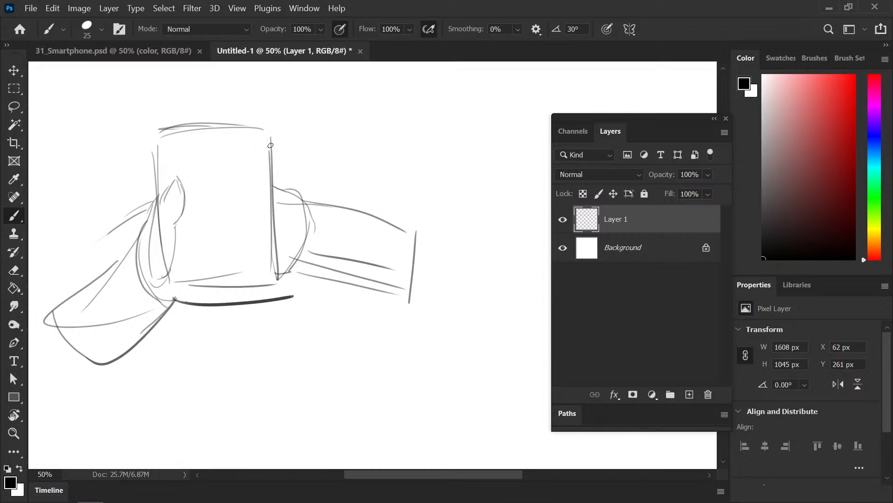
mouse_move(267, 139)
mouse_down()
mouse_move(286, 303)
mouse_move(172, 135)
mouse_move(158, 189)
mouse_up()
mouse_move(167, 144)
mouse_down()
mouse_move(260, 256)
mouse_move(261, 308)
mouse_up()
drag(180, 289, 289, 286)
drag(193, 289, 257, 287)
drag(265, 140, 265, 219)
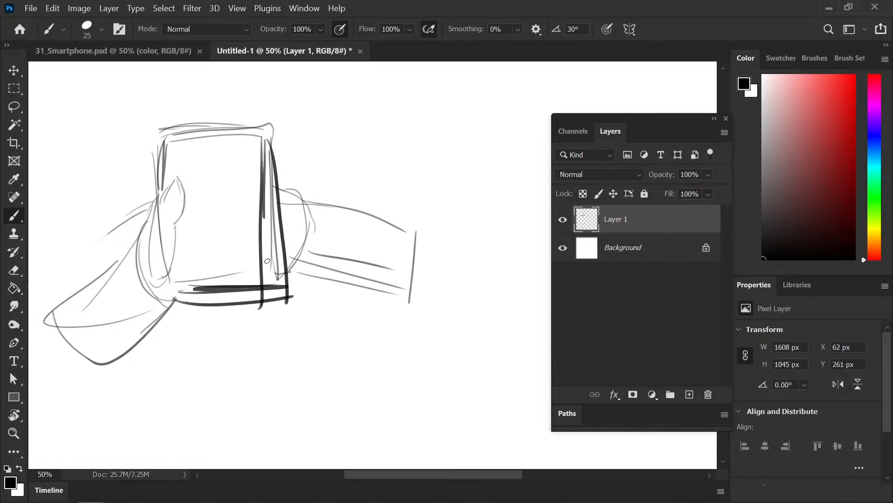
drag(267, 261, 269, 296)
drag(274, 148, 281, 292)
Step: Sketch short wavy foam lines above and below the hands and phone
mouse_move(152, 147)
mouse_down()
mouse_move(163, 130)
mouse_move(153, 178)
mouse_move(101, 177)
mouse_move(61, 196)
mouse_up()
drag(304, 171, 394, 200)
mouse_move(247, 322)
mouse_down()
mouse_move(356, 293)
mouse_move(395, 304)
mouse_up()
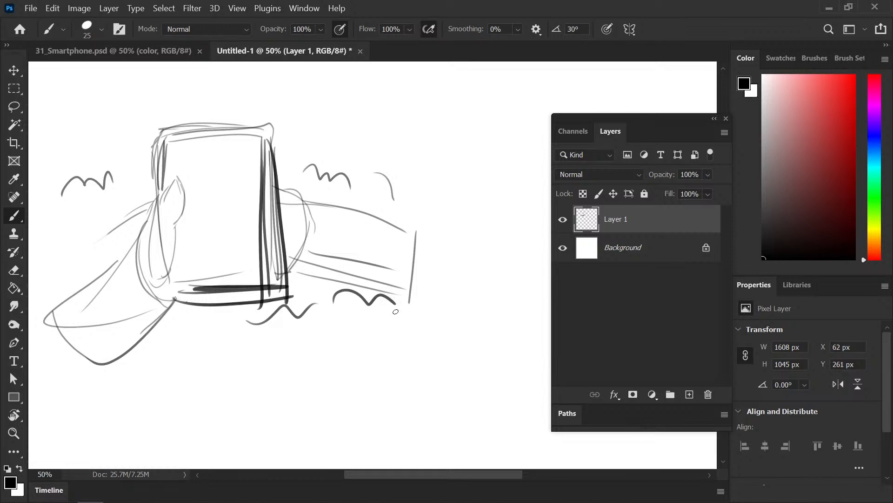
drag(214, 320, 145, 328)
drag(110, 311, 96, 321)
drag(64, 223, 88, 190)
Step: Sketch loose curves above the phone and two long parallel diagonal lines for the tub rim on the right
drag(81, 128, 148, 100)
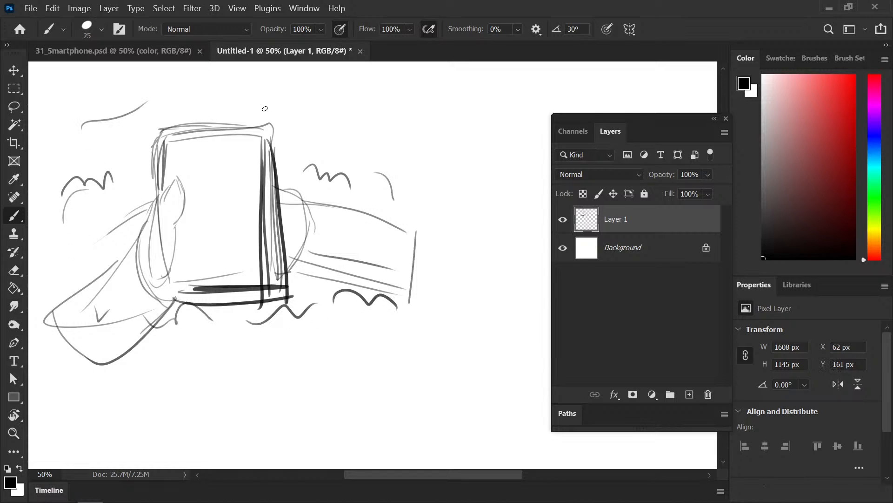
drag(267, 109, 198, 98)
drag(373, 148, 421, 192)
drag(325, 100, 518, 249)
drag(357, 96, 532, 231)
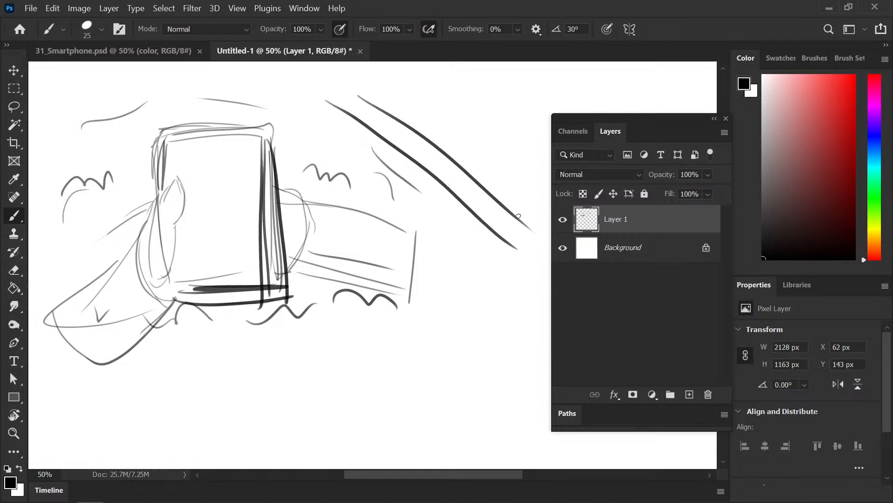
drag(394, 112, 421, 131)
drag(51, 79, 205, 66)
drag(132, 68, 206, 62)
drag(127, 75, 209, 76)
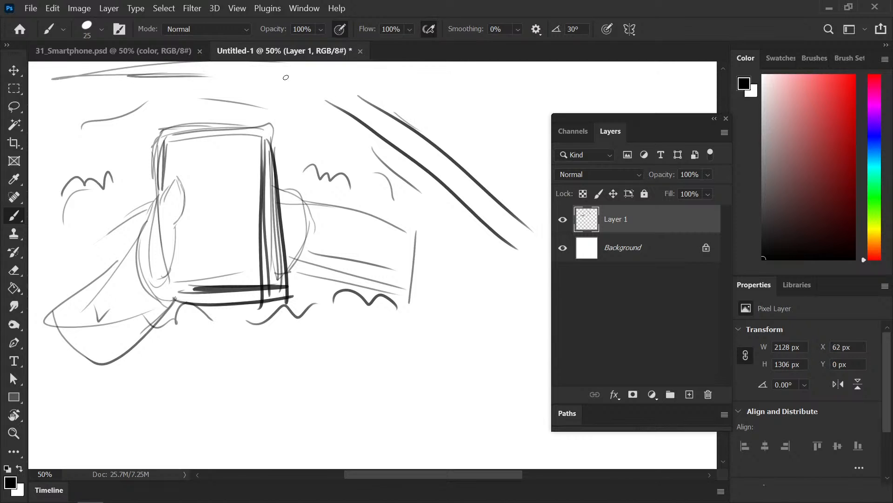
Step: Sketch short upright lines over a dark wavy line above the phone and reinforce the phone's upper-left edge
key(space)
drag(240, 149, 284, 259)
mouse_move(236, 200)
mouse_down()
mouse_move(245, 173)
mouse_move(254, 191)
mouse_up()
drag(168, 167, 146, 215)
drag(155, 214, 238, 212)
mouse_move(161, 205)
mouse_down()
mouse_move(265, 212)
mouse_move(254, 132)
mouse_move(268, 140)
mouse_up()
key(space)
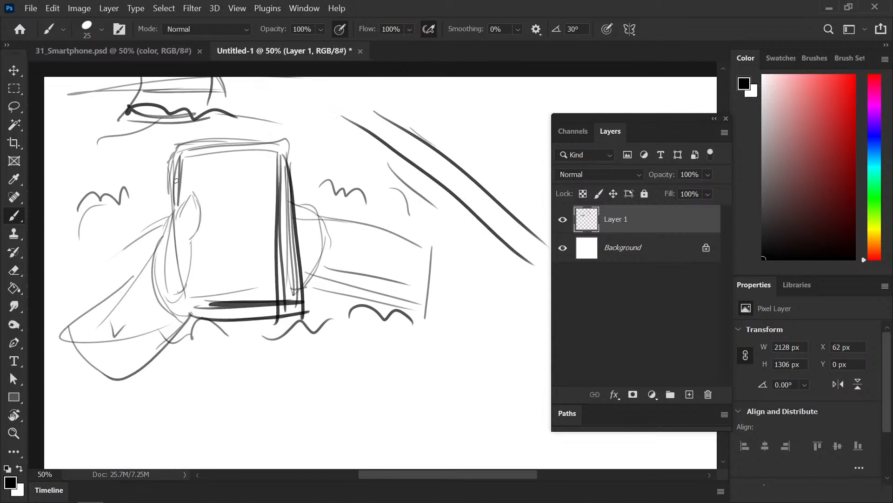
drag(176, 181, 176, 204)
mouse_move(174, 141)
mouse_down()
mouse_move(280, 158)
mouse_move(261, 297)
mouse_up()
drag(189, 312, 182, 312)
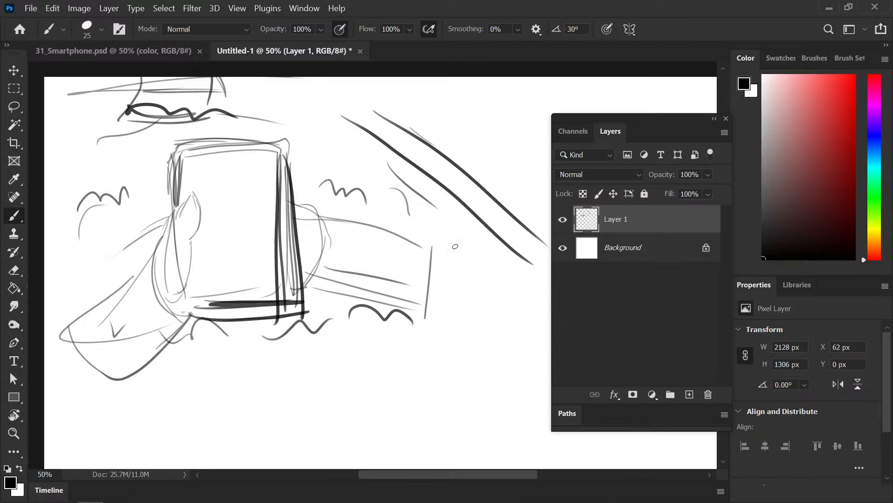
Step: Compare the finished 31_Smartphone.psd illustration with the rough phone-and-hands sketch at different zoom levels
click(142, 51)
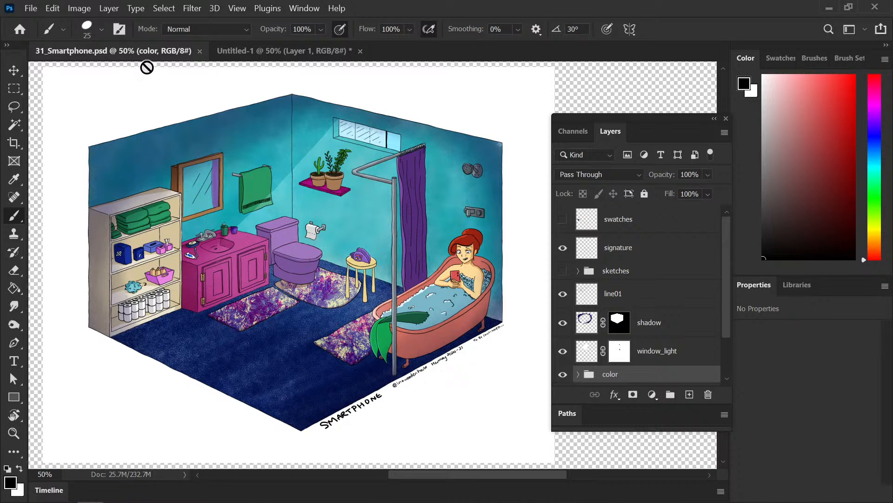
click(298, 52)
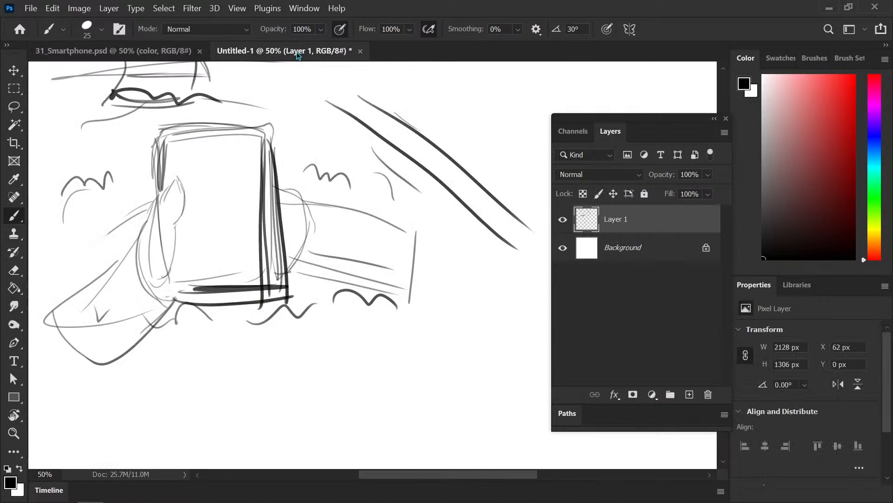
key(ctrl+minus)
drag(313, 323, 313, 303)
key(ctrl+plus)
key(ctrl+minus)
key(ctrl+plus)
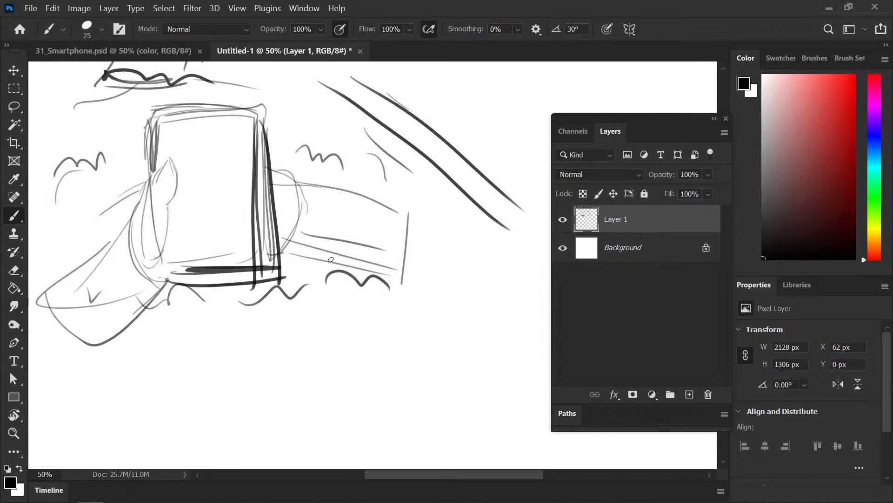
mouse_move(154, 115)
mouse_down()
mouse_move(154, 174)
mouse_move(239, 114)
mouse_move(269, 217)
mouse_up()
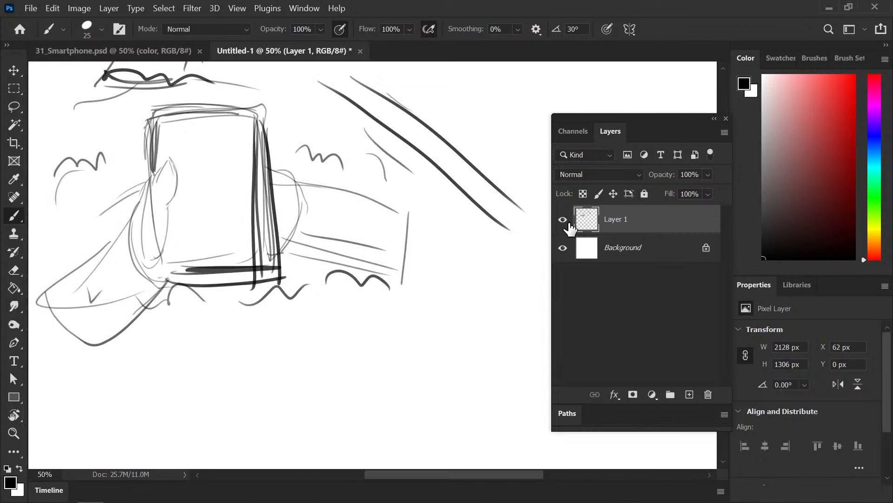
Step: Sketch a second phone outline with rounded corners and doubled side and lower edges in the empty lower canvas area
mouse_move(272, 339)
mouse_down()
mouse_move(225, 186)
mouse_move(210, 74)
mouse_up()
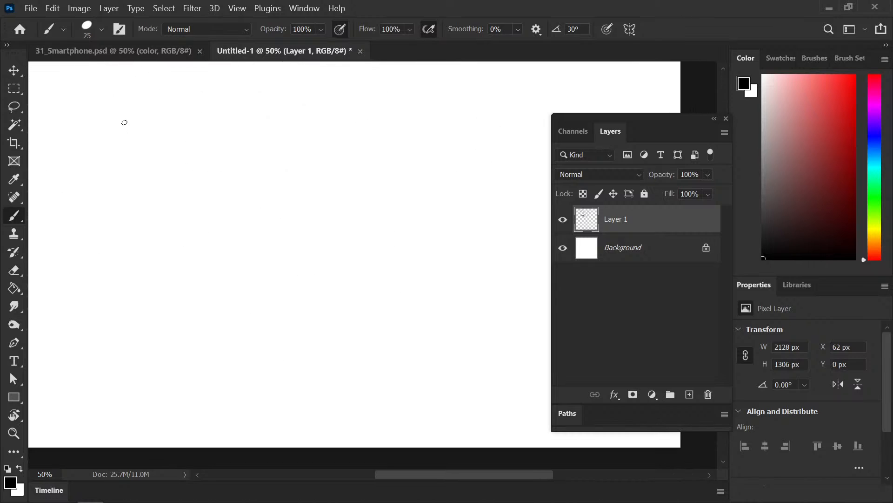
mouse_move(123, 122)
mouse_down()
mouse_move(126, 229)
mouse_move(242, 116)
mouse_move(138, 111)
mouse_up()
mouse_move(134, 111)
mouse_down()
mouse_move(123, 138)
mouse_move(174, 108)
mouse_move(235, 114)
mouse_move(241, 170)
mouse_up()
mouse_move(238, 114)
mouse_down()
mouse_move(241, 228)
mouse_move(223, 237)
mouse_up()
mouse_move(141, 236)
mouse_down()
mouse_move(208, 240)
mouse_move(240, 228)
mouse_up()
drag(241, 123, 243, 211)
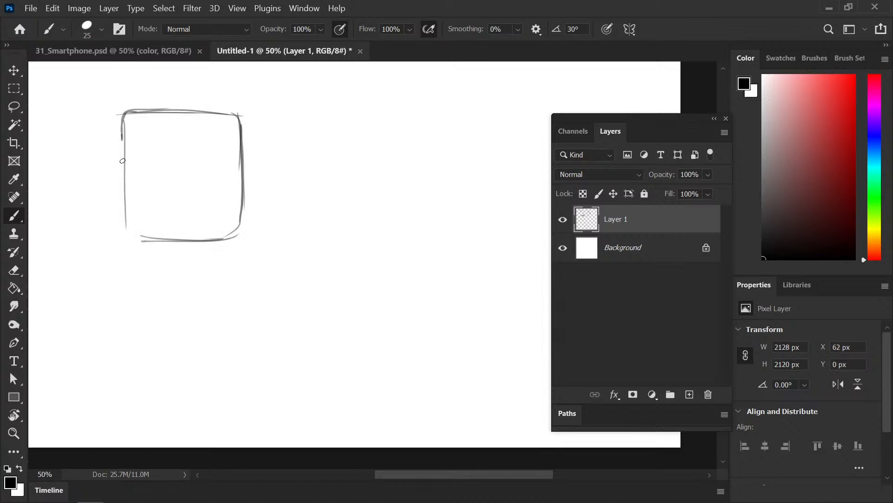
drag(121, 122, 129, 256)
mouse_move(123, 169)
mouse_down()
mouse_move(175, 270)
mouse_move(247, 267)
mouse_up()
drag(243, 160, 252, 243)
mouse_move(244, 191)
mouse_down()
mouse_move(234, 258)
mouse_move(248, 210)
mouse_up()
drag(239, 120, 247, 246)
Step: Switch back to 31_Smartphone.psd and select the Rectangle 1 layer
click(133, 52)
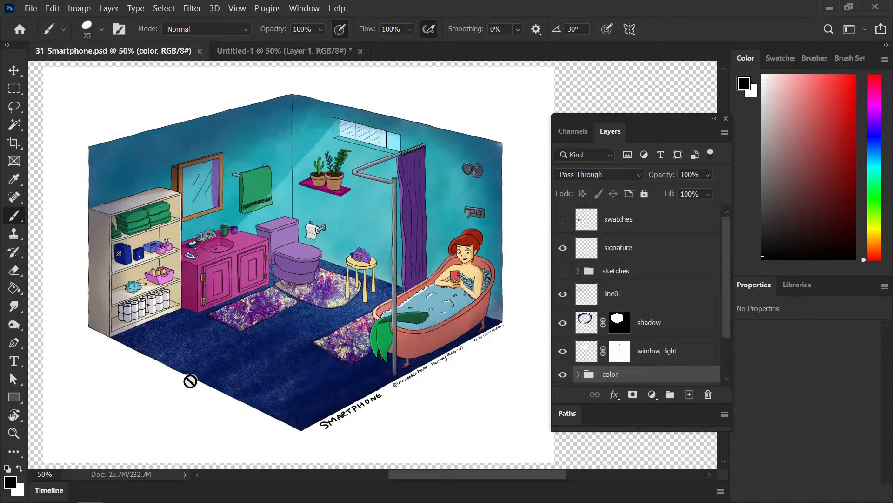
key(ctrl+minus)
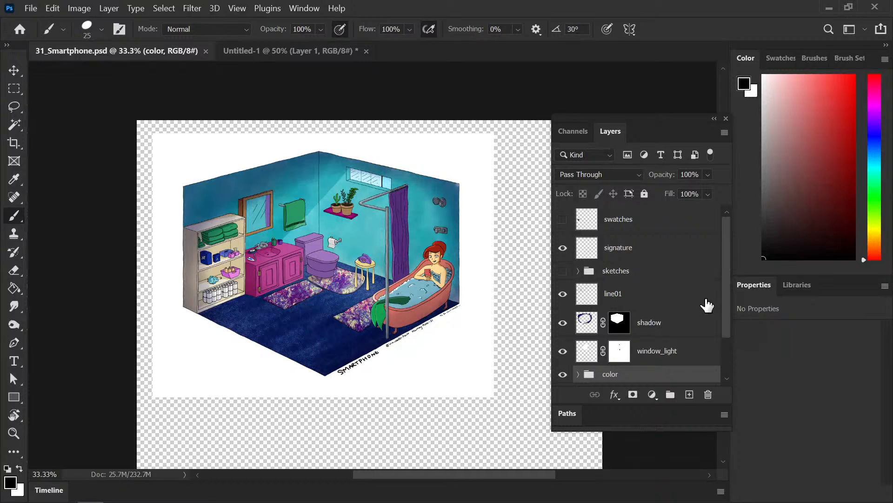
scroll(717, 299, down, 2)
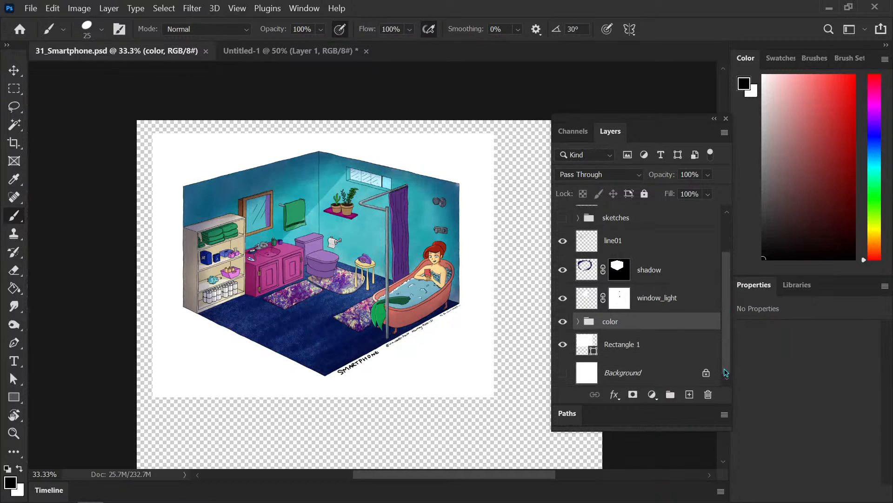
click(623, 346)
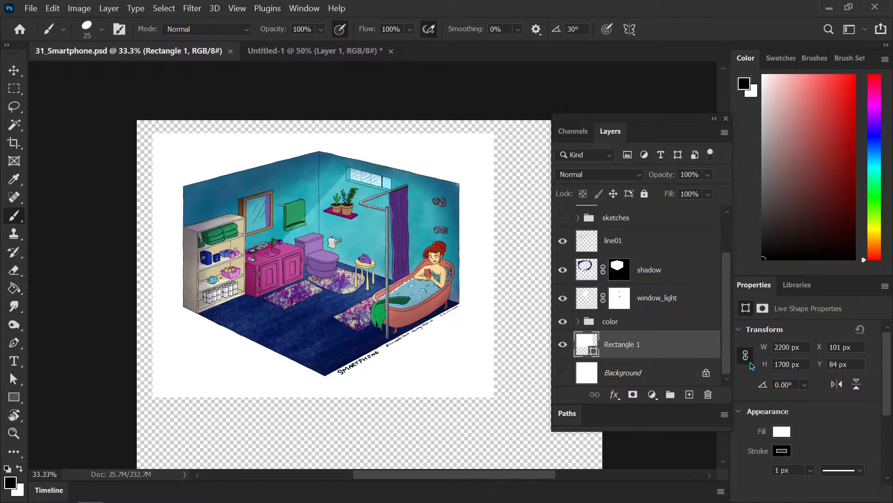
Step: Try to set the height of Rectangle 1 to 2200 px with its proportions linked
click(782, 364)
drag(782, 364, 748, 377)
text(22)
key(Return)
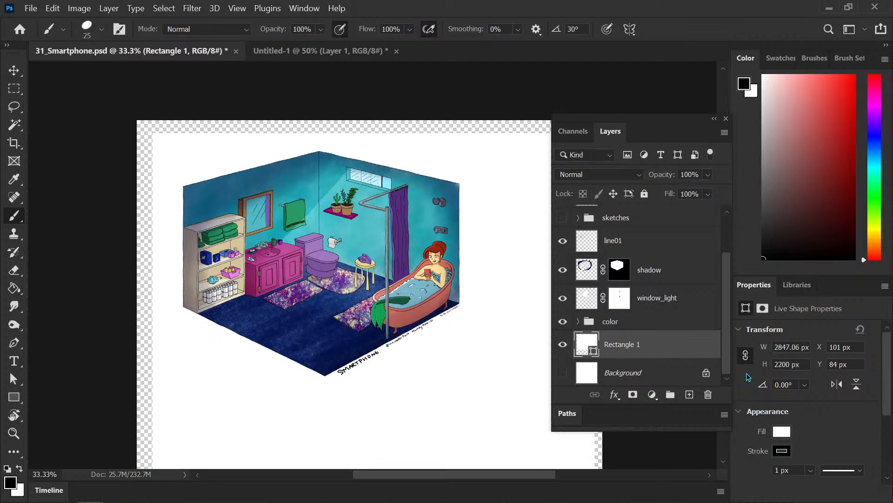
key(ctrl+z)
Step: Set the height of Rectangle 1 to 2200 px with width and height unlinked, and activate the Move tool
drag(783, 364, 768, 364)
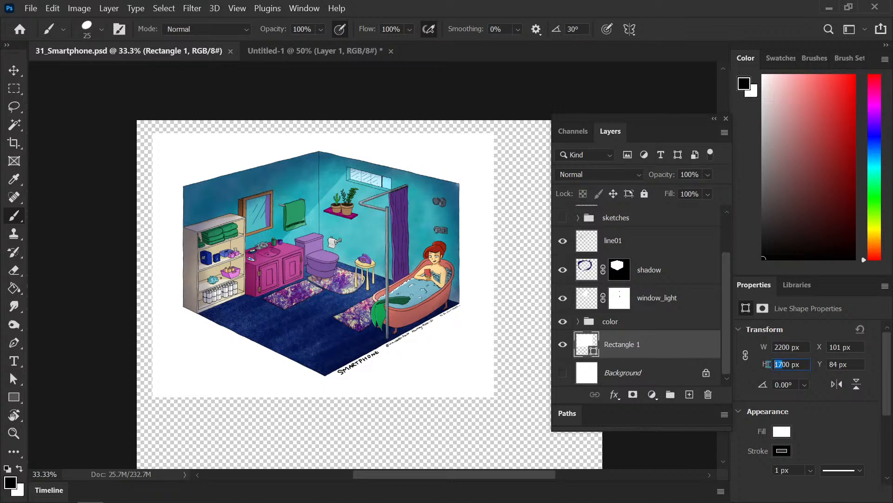
text(22)
key(Return)
key(v)
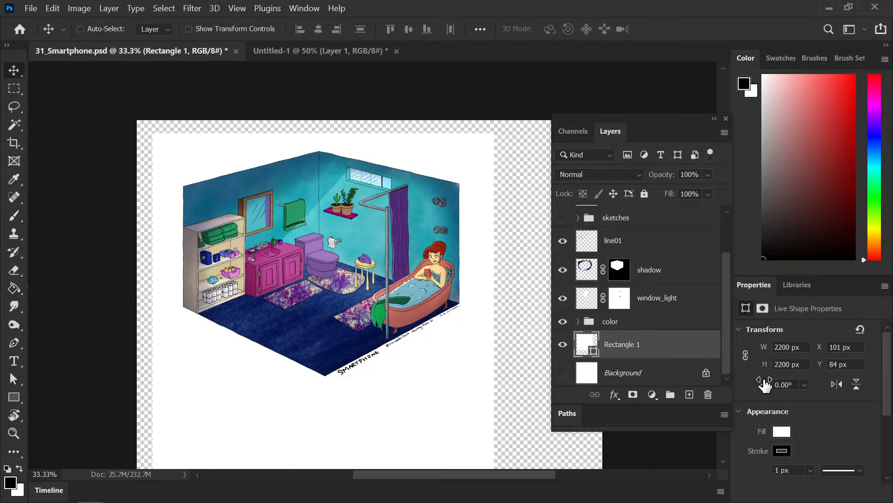
Step: Undo the move and height change of Rectangle 1, and save 31_Smartphone.psd
key(shift)
drag(466, 350, 467, 373)
key(ctrl+z)
key(ctrl+z)
key(ctrl)
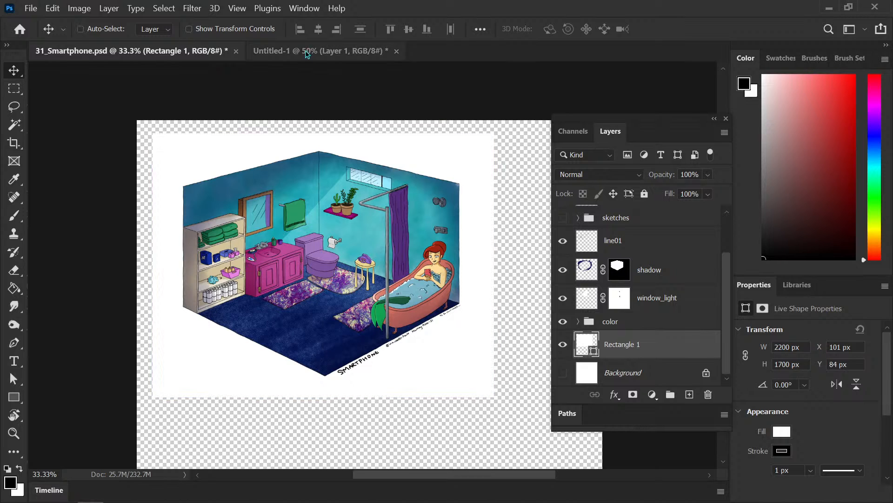
key(ctrl+s)
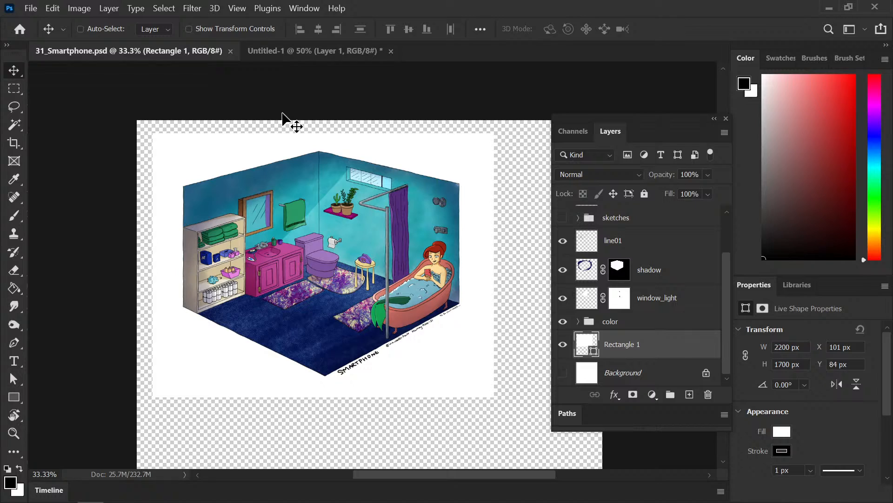
Step: Switch to the Untitled-1 document and reinforce the top and side edges of the phone outline with the Brush tool
key(ctrl+plus)
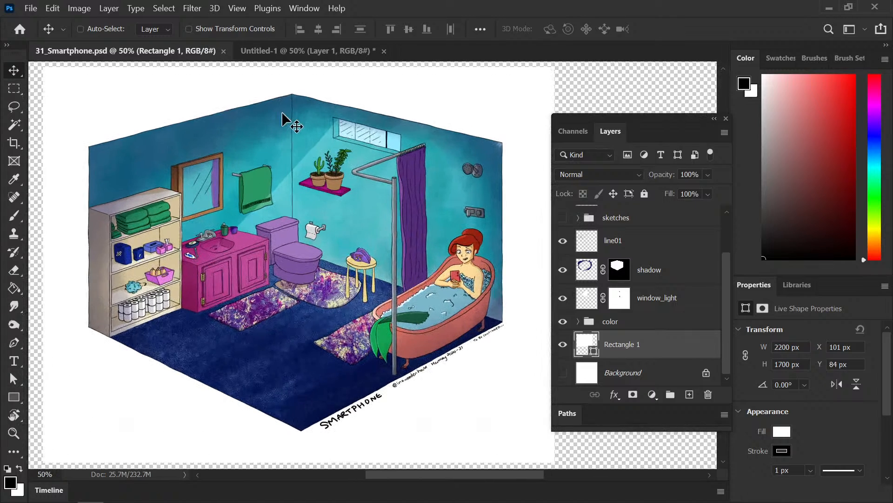
drag(359, 309, 338, 321)
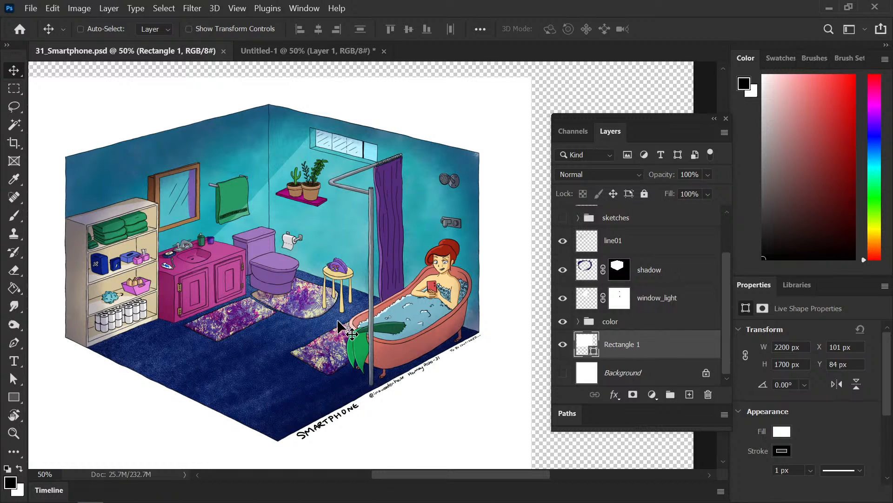
click(311, 53)
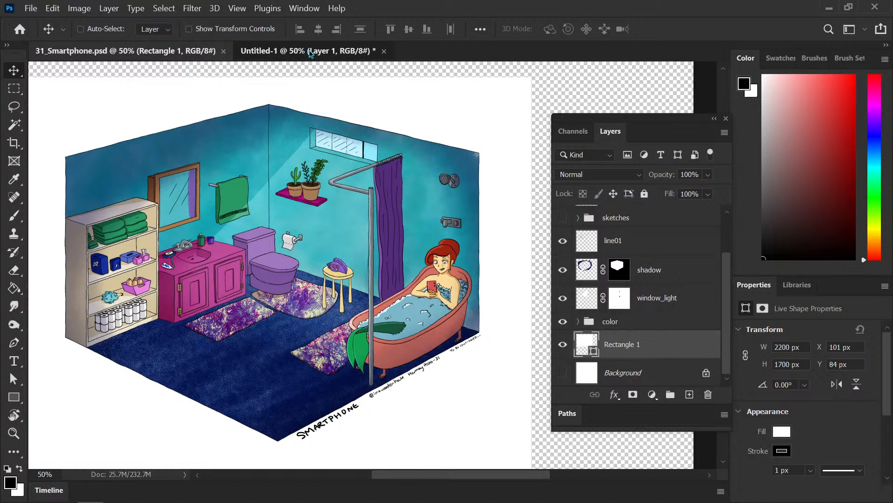
key(b)
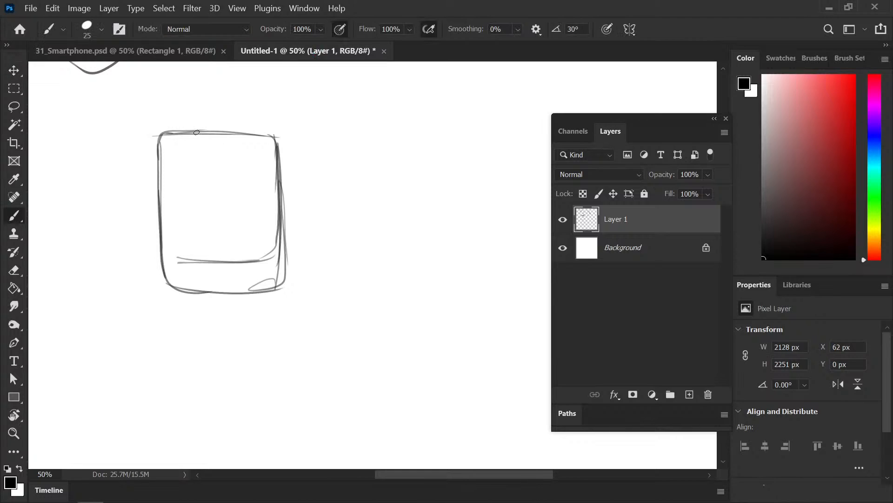
mouse_move(196, 133)
mouse_down()
mouse_move(277, 137)
mouse_move(164, 139)
mouse_move(165, 287)
mouse_move(165, 279)
mouse_move(280, 286)
mouse_up()
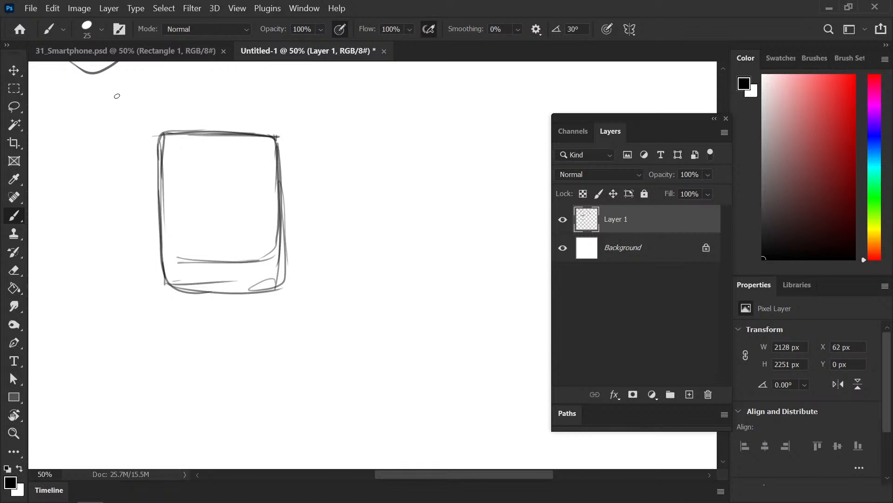
Step: Sketch a large, roughly square frame around the phone and reinforce its four sides with darker brush strokes
mouse_move(99, 96)
mouse_down()
mouse_move(335, 93)
mouse_move(110, 334)
mouse_move(295, 318)
mouse_up()
mouse_move(336, 91)
mouse_down()
mouse_move(339, 323)
mouse_move(292, 339)
mouse_move(354, 340)
mouse_up()
drag(345, 125, 361, 321)
mouse_move(342, 103)
mouse_down()
mouse_move(352, 338)
mouse_move(345, 126)
mouse_up()
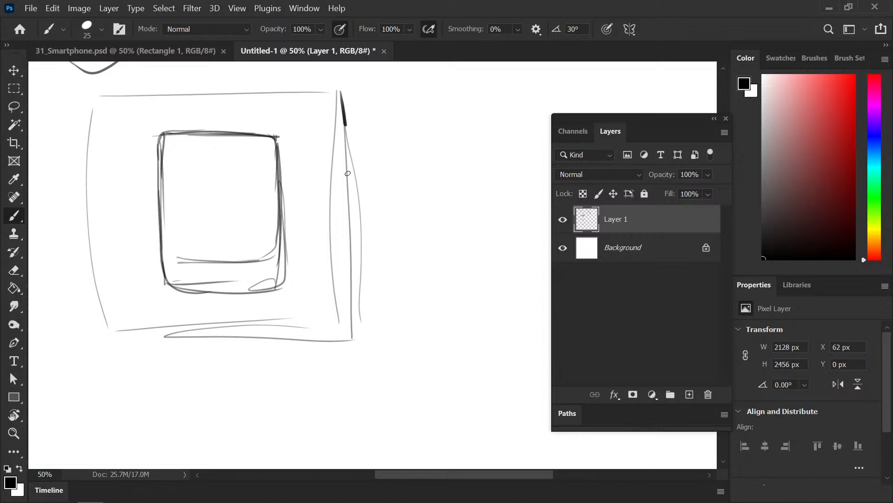
drag(348, 173, 352, 333)
drag(85, 96, 352, 93)
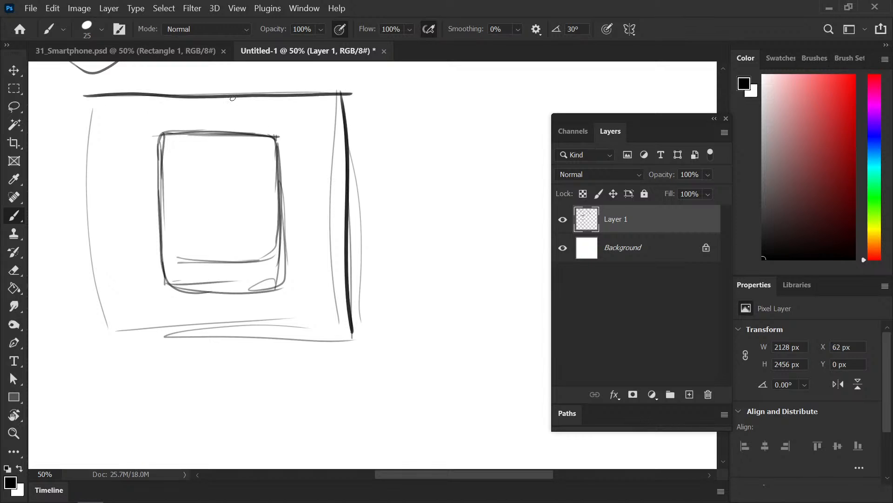
mouse_move(79, 99)
mouse_down()
mouse_move(91, 344)
mouse_move(201, 325)
mouse_move(358, 320)
mouse_up()
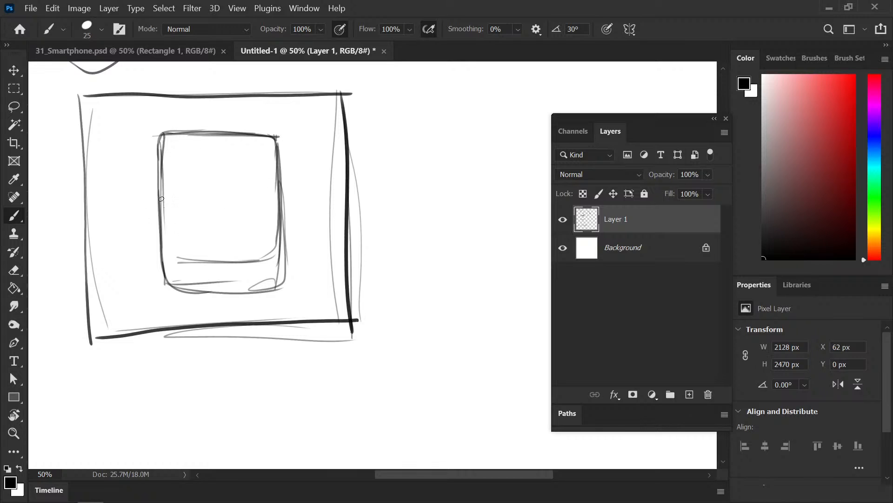
Step: Sketch a thumb over the phone's left edge, with hand lines running down to the frame's lower left corner
mouse_move(164, 206)
mouse_down()
mouse_move(160, 281)
mouse_move(161, 214)
mouse_move(146, 273)
mouse_move(145, 255)
mouse_move(162, 289)
mouse_move(166, 249)
mouse_move(159, 291)
mouse_move(174, 279)
mouse_move(170, 259)
mouse_move(181, 294)
mouse_move(196, 292)
mouse_move(186, 304)
mouse_move(211, 294)
mouse_move(193, 306)
mouse_move(169, 301)
mouse_up()
drag(145, 269, 108, 320)
drag(179, 308, 185, 306)
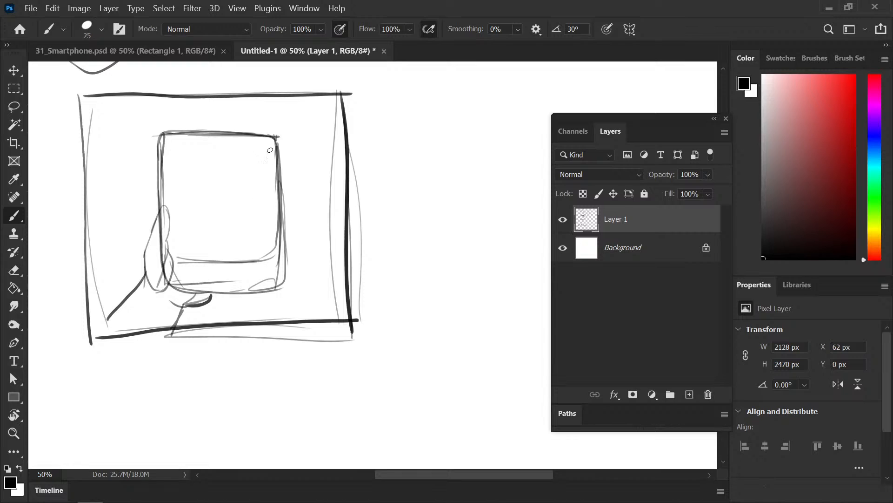
Step: Redraw the phone outline taller, with a lower bottom edge, a higher top edge and a straighter right side
drag(273, 140, 272, 293)
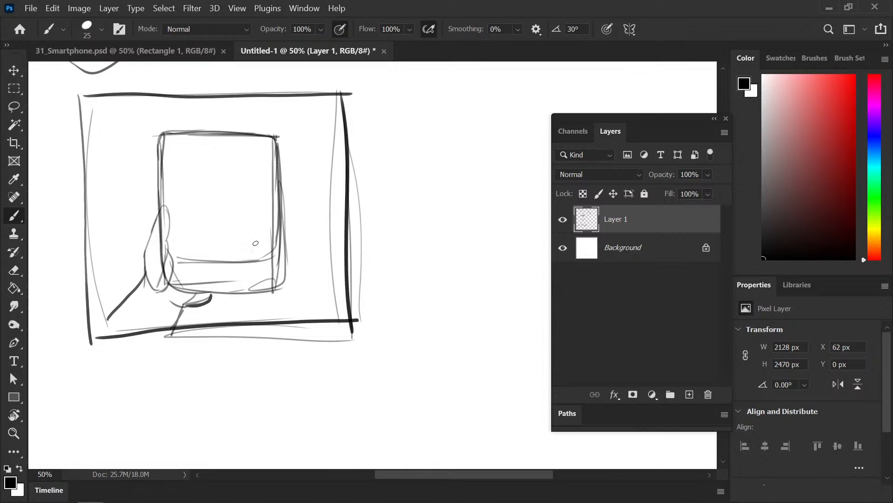
mouse_move(180, 298)
mouse_down()
mouse_move(269, 298)
mouse_move(269, 265)
mouse_up()
drag(170, 283, 173, 305)
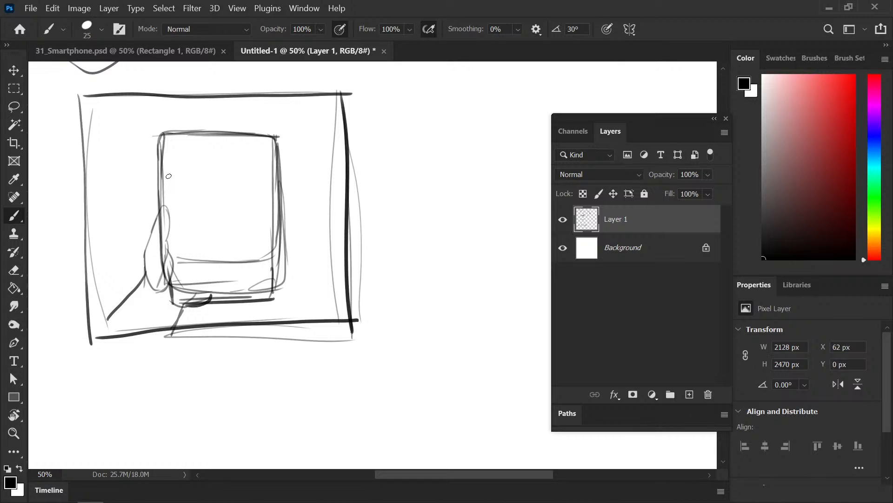
mouse_move(161, 133)
mouse_down()
mouse_move(235, 119)
mouse_move(223, 121)
mouse_move(272, 125)
mouse_move(274, 183)
mouse_up()
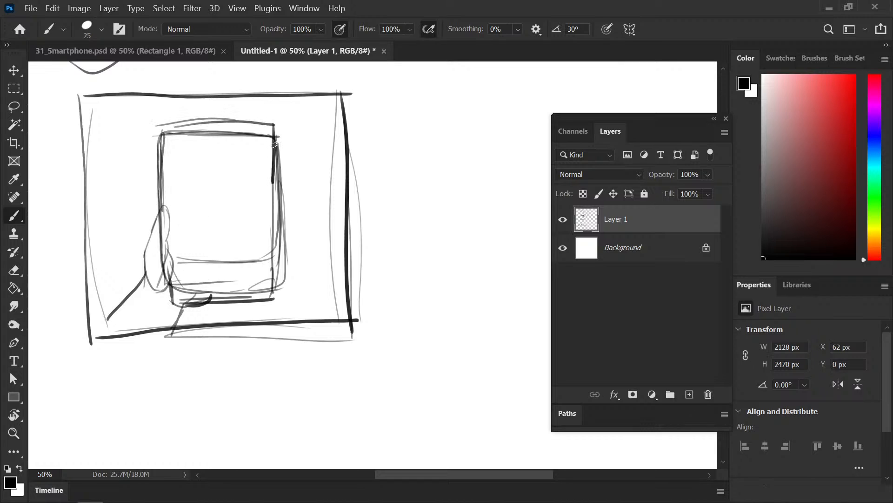
Step: Erase the phone's right side and redraw it farther inward to make the phone narrower, clearing the leftover strokes
key(e)
mouse_move(274, 135)
mouse_down()
mouse_move(276, 278)
mouse_move(278, 158)
mouse_move(280, 261)
mouse_move(284, 165)
mouse_up()
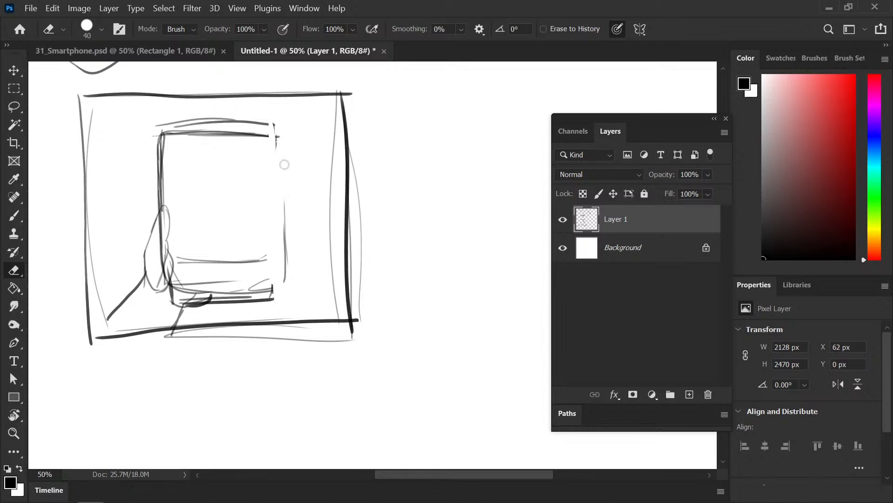
key(b)
mouse_move(262, 205)
mouse_down()
mouse_move(261, 155)
mouse_move(264, 301)
mouse_up()
mouse_move(265, 294)
mouse_down()
mouse_move(261, 123)
mouse_move(267, 156)
mouse_move(283, 146)
mouse_move(271, 275)
mouse_move(278, 297)
mouse_up()
key(e)
mouse_move(282, 261)
mouse_down()
mouse_move(280, 294)
mouse_move(268, 308)
mouse_move(283, 247)
mouse_move(287, 273)
mouse_up()
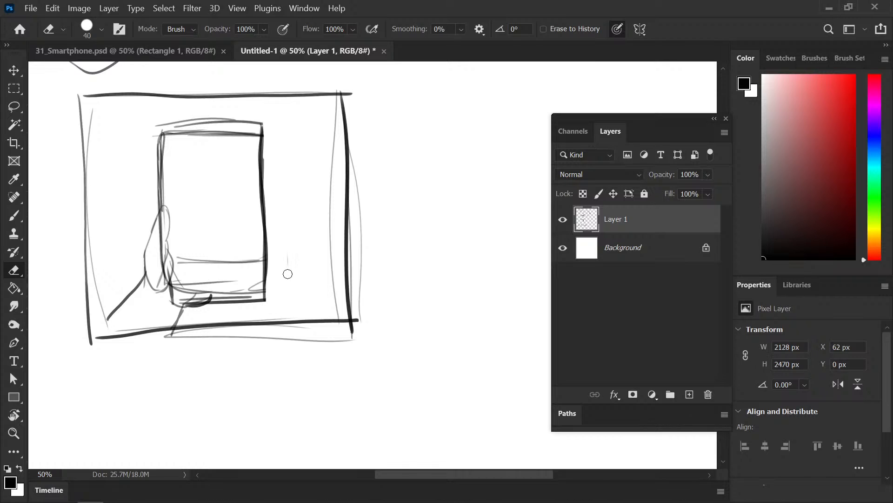
Step: Erase the old construction lines inside the lower part of the phone
key(b)
key(e)
mouse_move(172, 282)
mouse_down()
mouse_move(174, 255)
mouse_move(178, 291)
mouse_move(215, 253)
mouse_move(239, 290)
mouse_move(257, 267)
mouse_move(199, 268)
mouse_move(171, 251)
mouse_move(210, 293)
mouse_move(185, 299)
mouse_move(228, 295)
mouse_move(242, 271)
mouse_move(250, 289)
mouse_move(265, 248)
mouse_up()
key(b)
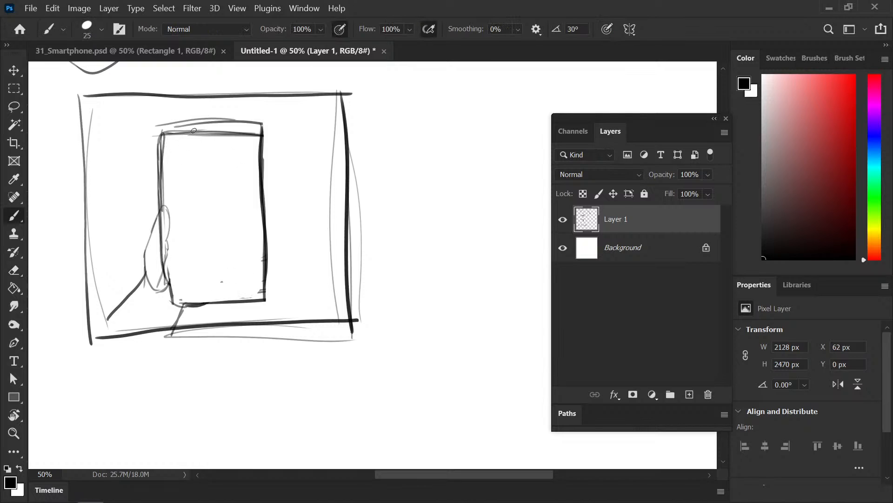
Step: Darken the phone's top edge, clear the old line beneath it and sketch an inner screen border along all sides
mouse_move(174, 133)
mouse_down()
mouse_move(205, 132)
mouse_move(196, 139)
mouse_move(239, 132)
mouse_move(196, 123)
mouse_move(261, 121)
mouse_up()
key(e)
key(b)
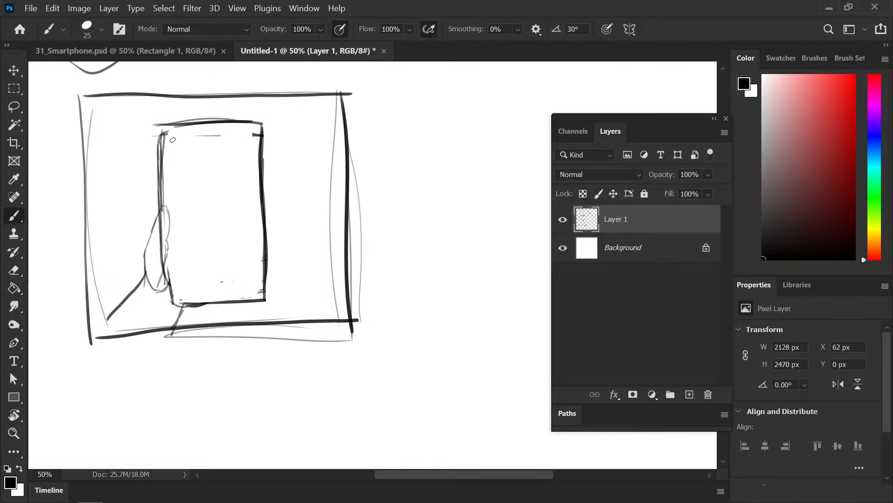
mouse_move(173, 140)
mouse_down()
mouse_move(170, 289)
mouse_move(206, 301)
mouse_move(246, 297)
mouse_move(256, 283)
mouse_move(258, 175)
mouse_move(165, 136)
mouse_move(255, 124)
mouse_up()
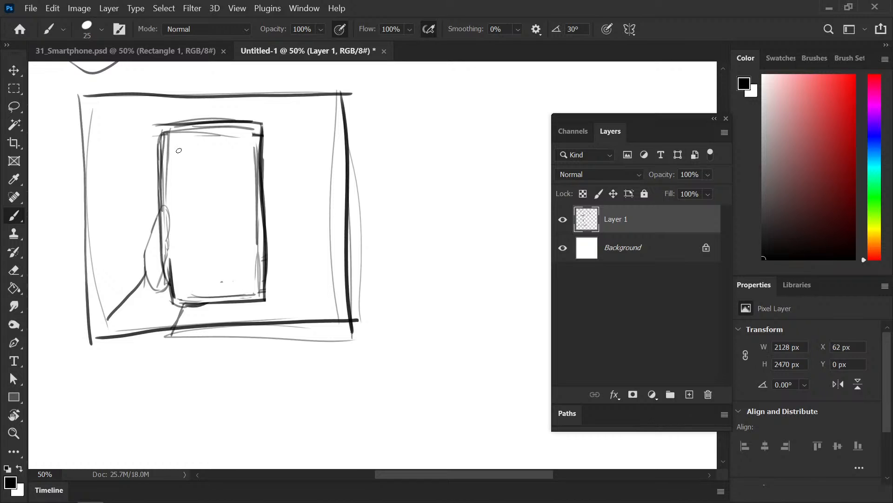
Step: Sketch the app layout on the phone screen: a header line with a small round profile picture, a middle divider and a bottom bar
mouse_move(178, 150)
mouse_down()
mouse_move(175, 139)
mouse_move(250, 153)
mouse_up()
mouse_move(167, 230)
mouse_down()
mouse_move(241, 228)
mouse_move(171, 231)
mouse_up()
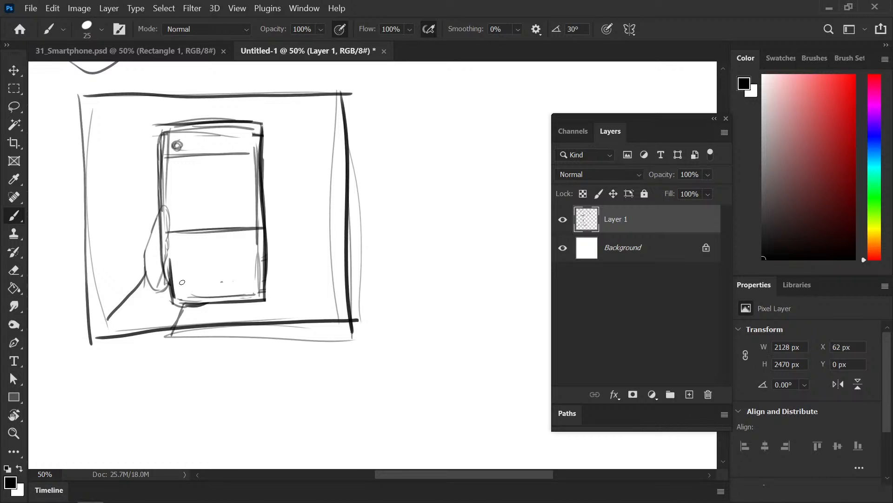
mouse_move(182, 282)
mouse_down()
mouse_move(249, 286)
mouse_move(233, 275)
mouse_up()
drag(166, 155, 241, 149)
drag(174, 156, 256, 154)
drag(176, 292, 272, 286)
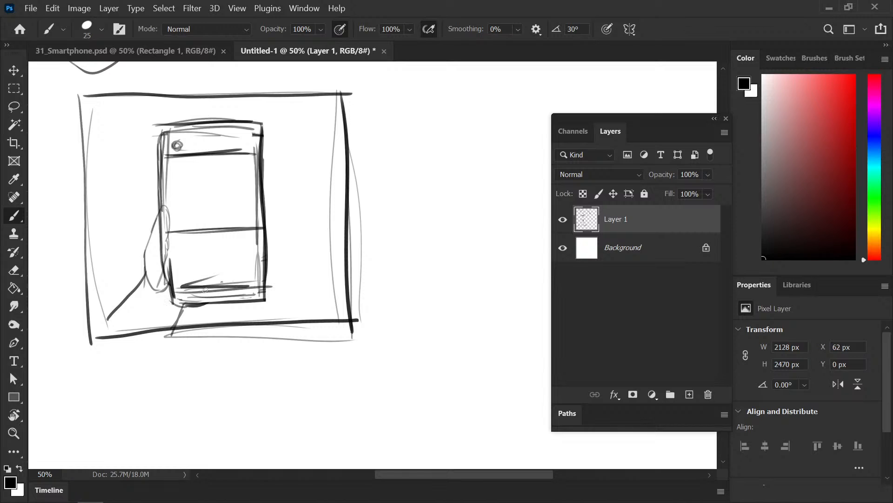
drag(205, 289, 261, 285)
Step: Erase the middle divider and sketch a thick bar, a filled heart and wavy comment lines in the lower screen area
key(e)
mouse_move(191, 230)
mouse_down()
mouse_move(173, 233)
mouse_move(258, 228)
mouse_up()
key(b)
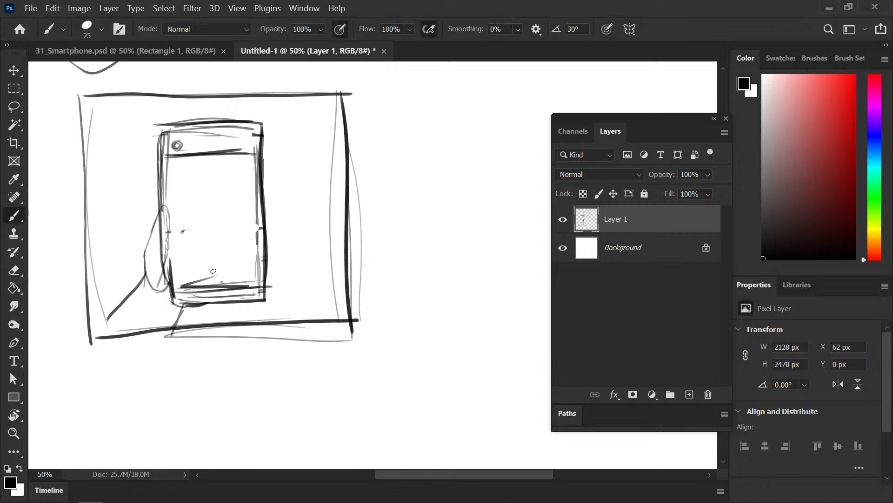
mouse_move(213, 271)
mouse_down()
mouse_move(178, 277)
mouse_move(221, 276)
mouse_move(175, 280)
mouse_move(253, 275)
mouse_up()
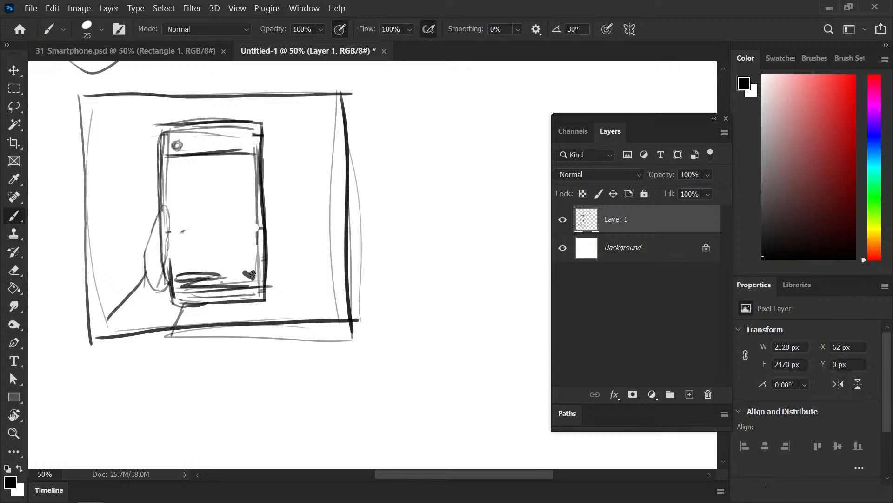
mouse_move(176, 262)
mouse_down()
mouse_move(212, 263)
mouse_move(200, 243)
mouse_move(217, 236)
mouse_up()
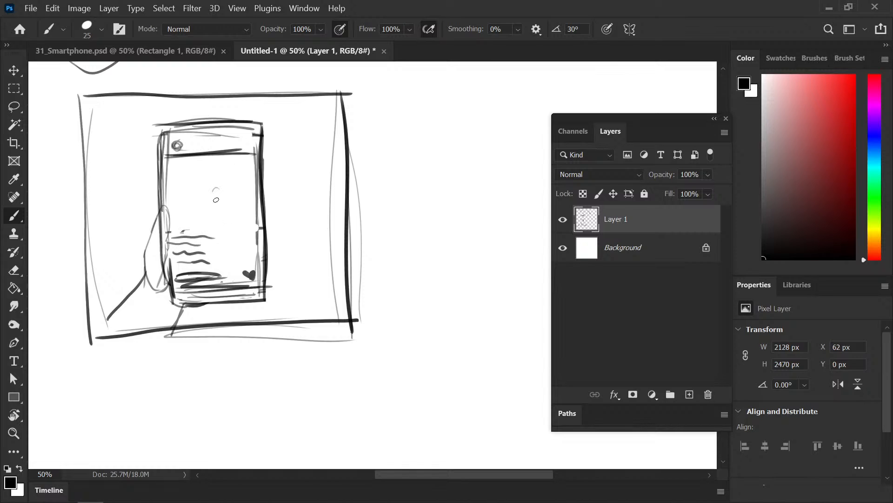
Step: Sketch a simple standing figure with angular background shapes inside the phone screen, above the comment lines
mouse_move(216, 199)
mouse_down()
mouse_move(212, 217)
mouse_move(209, 202)
mouse_move(214, 221)
mouse_move(220, 214)
mouse_move(211, 225)
mouse_move(223, 214)
mouse_move(213, 209)
mouse_move(254, 220)
mouse_up()
drag(188, 202, 256, 213)
mouse_move(203, 176)
mouse_down()
mouse_move(202, 193)
mouse_move(255, 186)
mouse_up()
mouse_move(192, 208)
mouse_down()
mouse_move(192, 233)
mouse_move(251, 243)
mouse_up()
drag(255, 223, 253, 252)
drag(233, 246, 253, 251)
drag(206, 222, 224, 225)
drag(205, 221, 202, 247)
drag(204, 225, 218, 248)
mouse_move(220, 227)
mouse_down()
mouse_move(221, 250)
mouse_move(198, 247)
mouse_move(225, 248)
mouse_up()
mouse_move(218, 238)
mouse_down()
mouse_move(228, 243)
mouse_move(211, 243)
mouse_up()
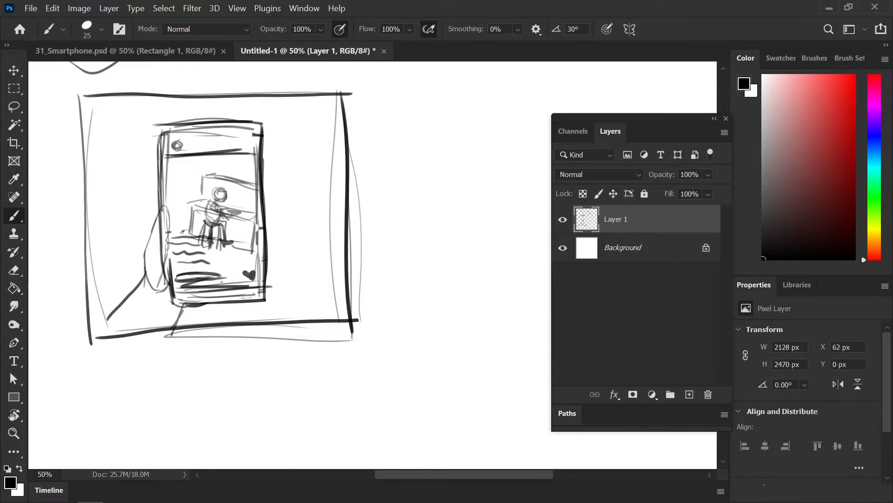
Step: Save the document as a Photoshop file named 31_Smartphone_pt2 on the Desktop
key(ctrl+s)
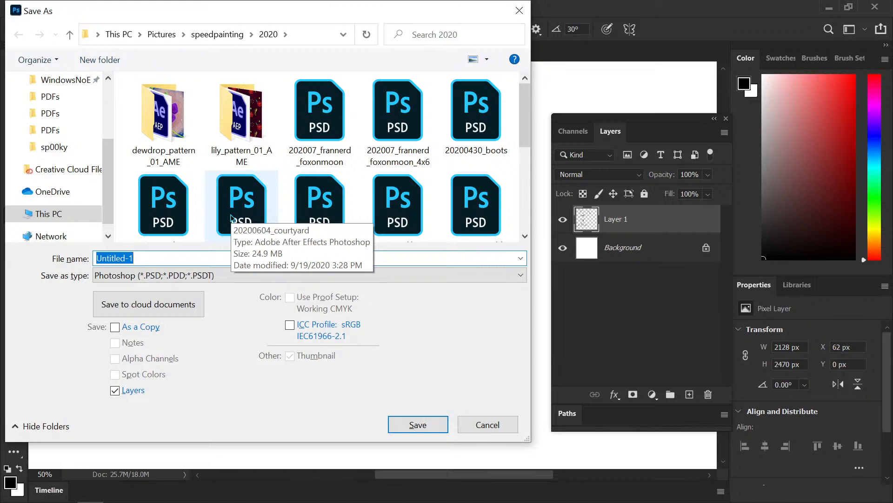
drag(106, 203, 104, 122)
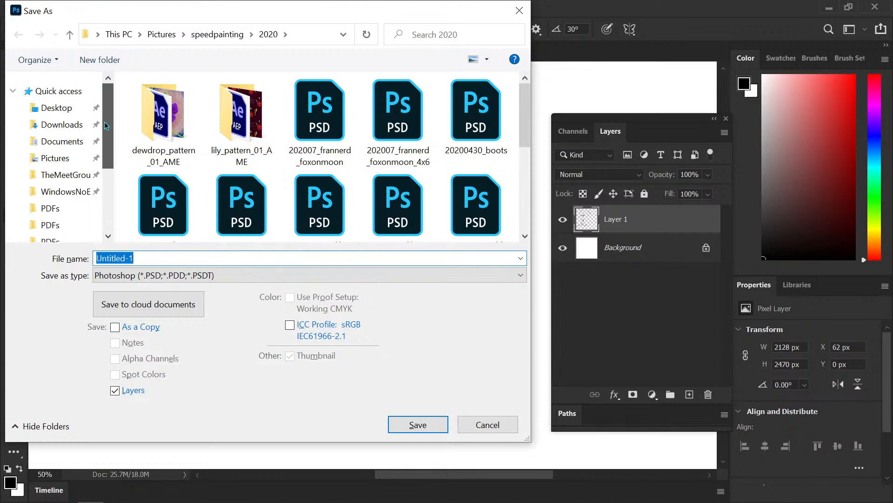
click(65, 108)
click(159, 113)
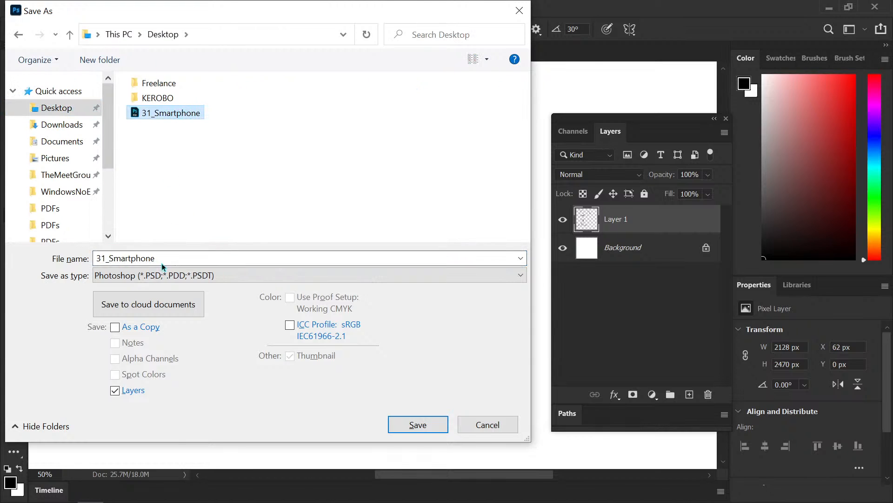
double_click(183, 258)
click(183, 258)
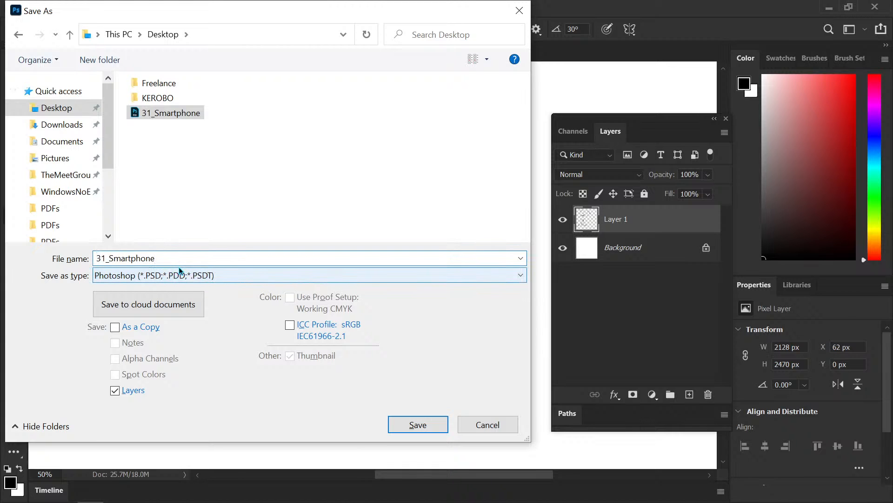
text(_pt2)
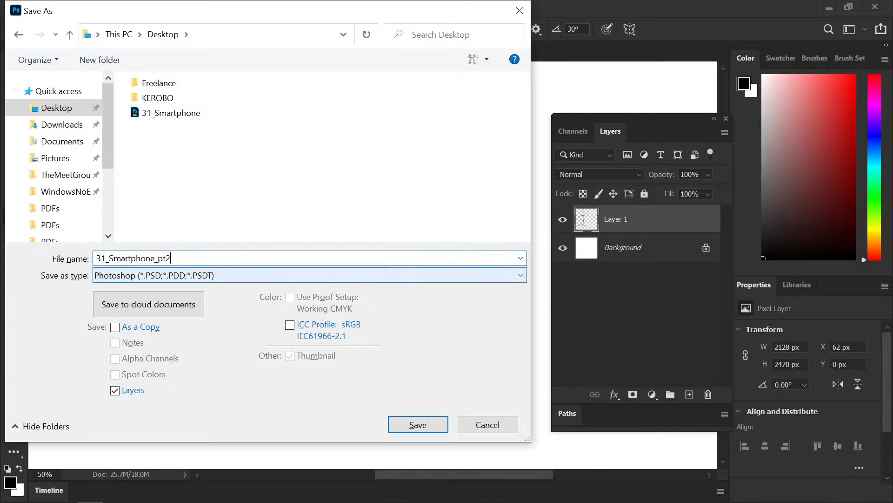
key(Return)
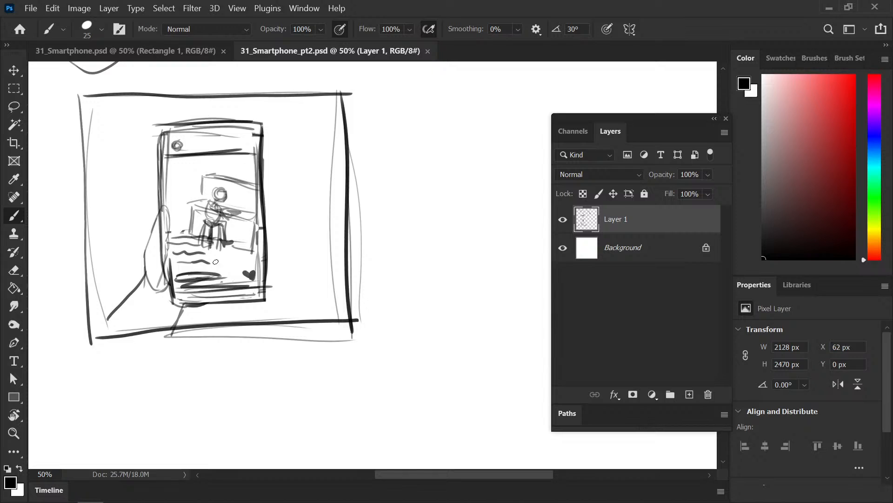
Step: Handwrite "coldplay" beside the phone near the frame's right edge and save the document
key(ctrl+plus)
drag(128, 238, 166, 246)
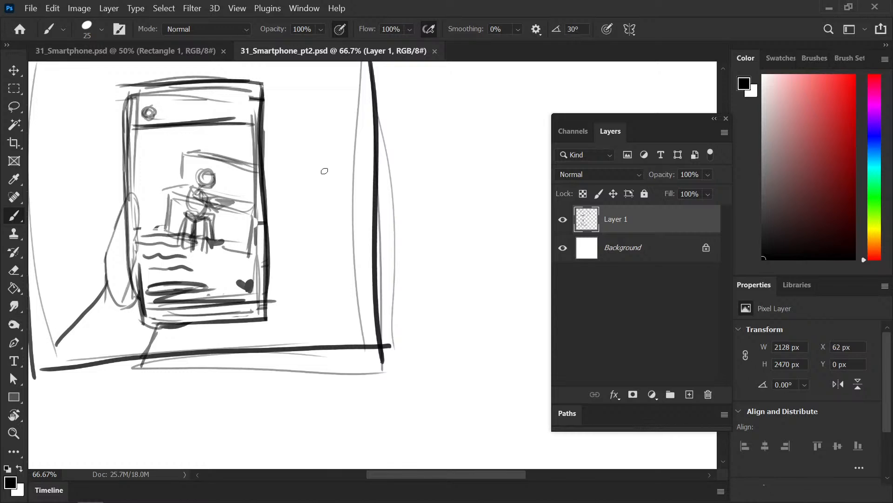
mouse_move(327, 171)
mouse_down()
mouse_move(326, 182)
mouse_move(333, 172)
mouse_move(348, 180)
mouse_up()
mouse_move(351, 171)
mouse_down()
mouse_move(350, 188)
mouse_move(351, 178)
mouse_move(360, 184)
mouse_up()
drag(370, 173, 375, 182)
drag(379, 172, 380, 180)
drag(385, 171, 385, 192)
key(ctrl+s)
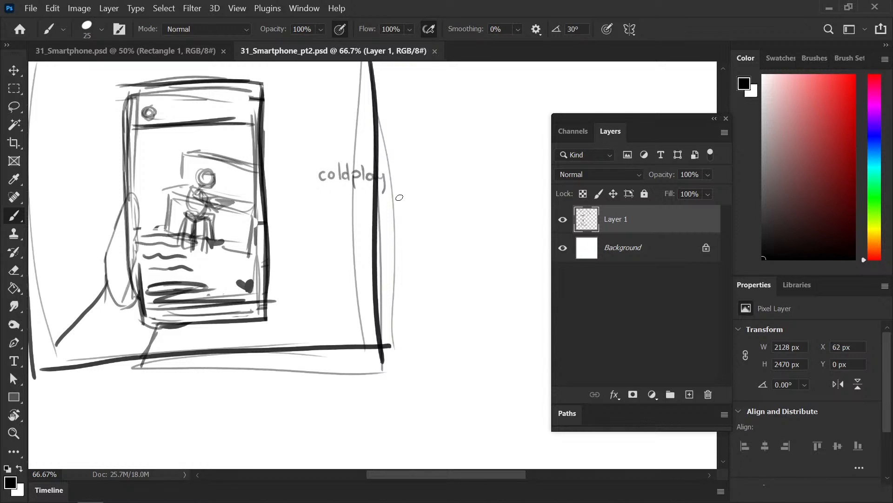
Step: Pick a medium blue, enlarge the brush to 50 px and paint rough zigzag strokes in the background left of the phone
key(ctrl+minus)
click(873, 154)
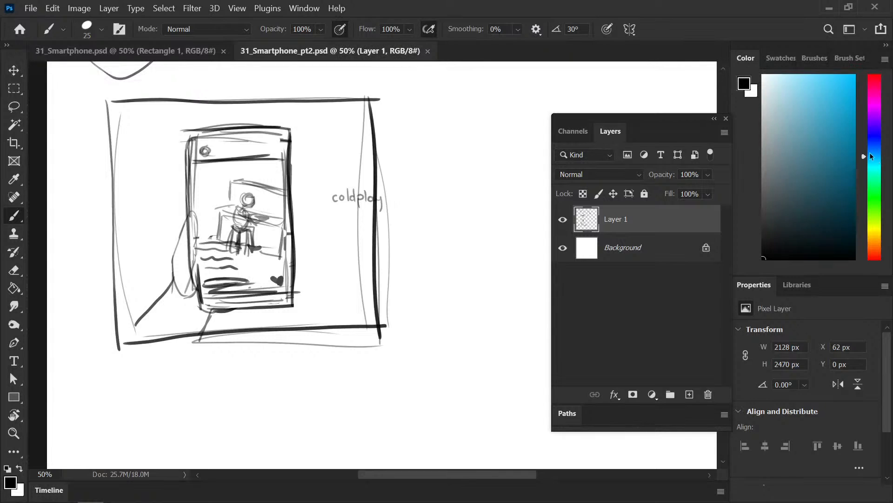
click(775, 118)
click(823, 137)
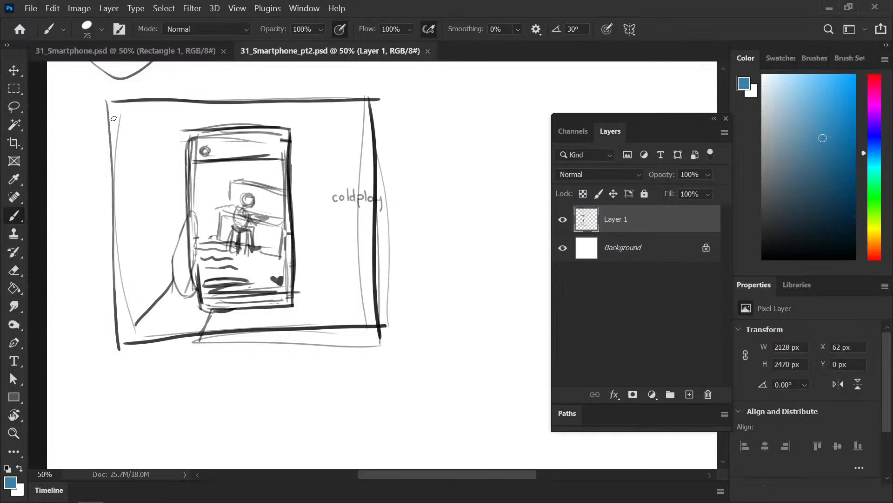
key(])
key(])
key(])
key(])
mouse_move(116, 109)
mouse_down()
mouse_move(120, 276)
mouse_move(127, 202)
mouse_move(136, 296)
mouse_move(164, 265)
mouse_move(177, 160)
mouse_up()
Step: Pick a lighter blue, enlarge the brush to 150 px and fill the frame's background around the phone
click(812, 88)
key(bracketright)
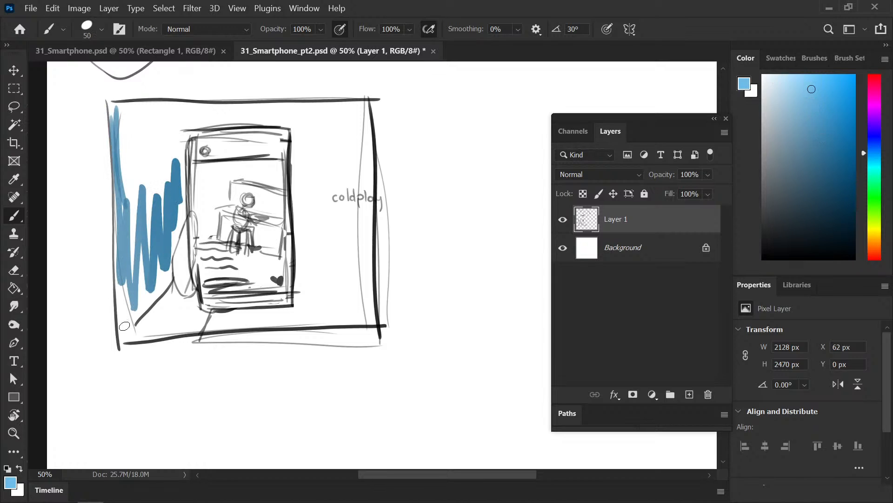
key(bracketright)
key(bracketright)
key(bracketright)
key(bracketright)
key(bracketright)
key(bracketright)
key(bracketright)
mouse_move(128, 114)
mouse_down()
mouse_move(119, 157)
mouse_move(125, 153)
mouse_move(138, 209)
mouse_move(175, 189)
mouse_move(156, 275)
mouse_move(148, 228)
mouse_move(126, 256)
mouse_move(124, 316)
mouse_move(157, 284)
mouse_move(170, 223)
mouse_up()
drag(222, 322, 292, 319)
mouse_move(300, 135)
mouse_down()
mouse_move(301, 292)
mouse_move(310, 286)
mouse_move(318, 162)
mouse_move(322, 282)
mouse_move(334, 163)
mouse_move(344, 269)
mouse_move(354, 181)
mouse_move(359, 225)
mouse_move(365, 186)
mouse_move(368, 309)
mouse_move(344, 317)
mouse_move(310, 316)
mouse_move(326, 292)
mouse_move(337, 307)
mouse_move(346, 118)
mouse_move(359, 144)
mouse_move(363, 112)
mouse_move(154, 113)
mouse_move(259, 116)
mouse_move(297, 131)
mouse_move(326, 157)
mouse_move(319, 206)
mouse_up()
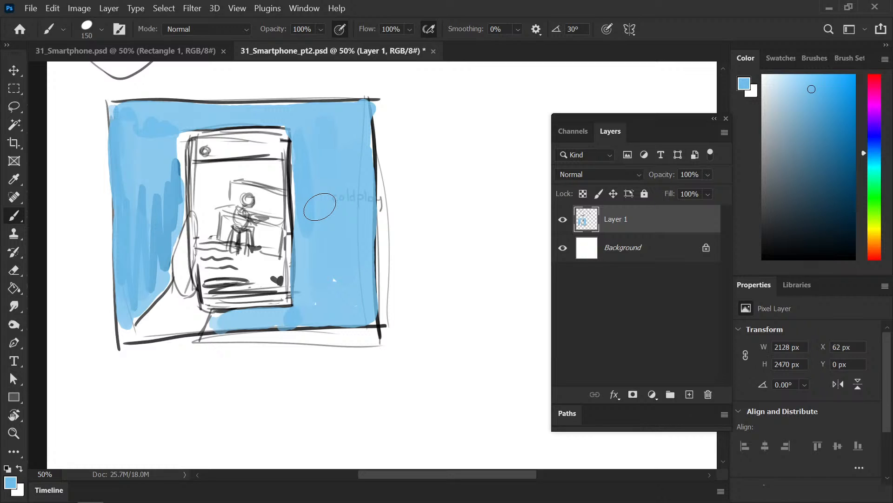
Step: With a black 20 px brush, handwrite a viewer's username and the comment "Play I Ran Away live!" below the framed sketch
key(d)
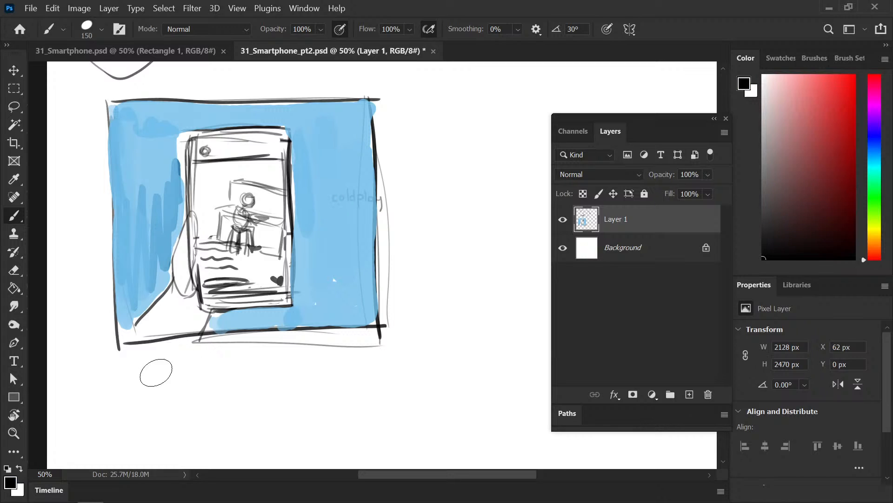
key(bracketleft)
key(bracketleft)
key(bracketleft)
key(bracketleft)
key(bracketleft)
key(bracketleft)
key(bracketleft)
key(bracketleft)
key(bracketleft)
key(bracketleft)
key(ctrl+plus)
drag(222, 389, 338, 187)
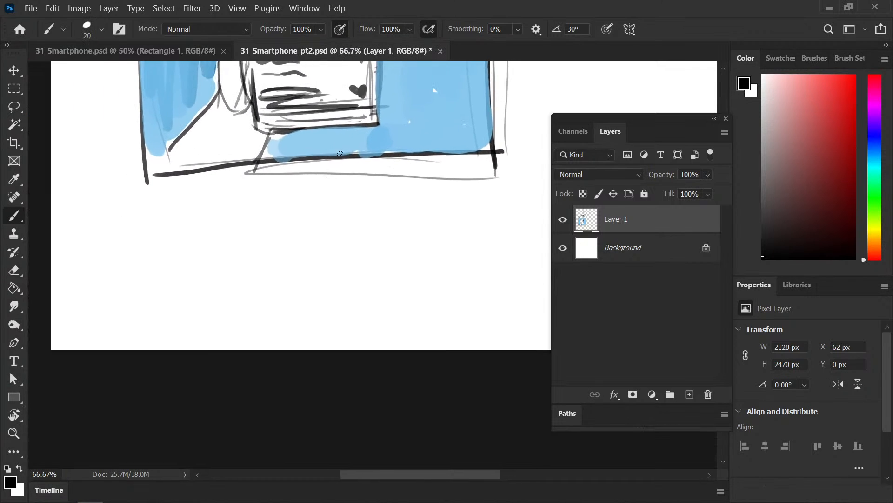
key(ctrl+plus)
drag(113, 225, 241, 231)
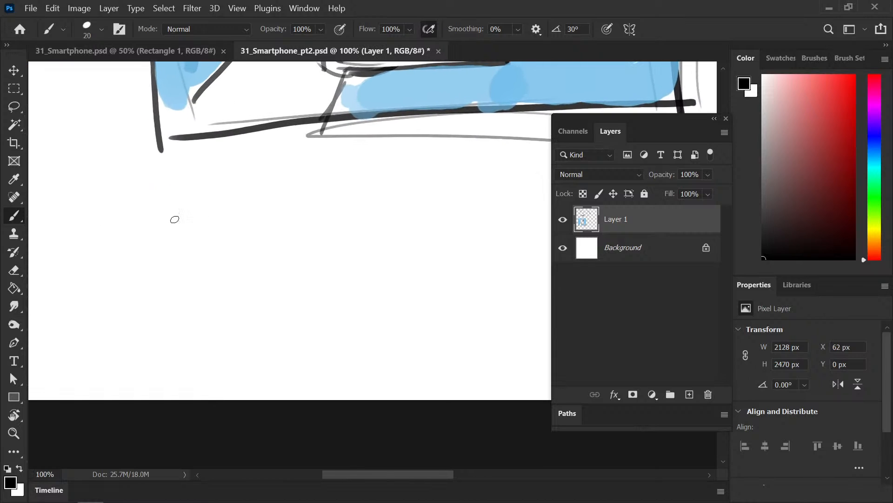
drag(110, 226, 132, 225)
click(130, 215)
drag(139, 216, 135, 225)
mouse_move(149, 215)
mouse_down()
mouse_move(144, 224)
mouse_move(180, 225)
mouse_up()
mouse_move(182, 225)
mouse_down()
mouse_move(185, 217)
mouse_move(200, 223)
mouse_up()
mouse_move(202, 218)
mouse_down()
mouse_move(260, 205)
mouse_move(293, 211)
mouse_up()
mouse_move(308, 212)
mouse_down()
mouse_move(363, 201)
mouse_move(366, 213)
mouse_move(415, 203)
mouse_move(425, 209)
mouse_move(420, 214)
mouse_move(449, 202)
mouse_move(472, 213)
mouse_up()
click(472, 218)
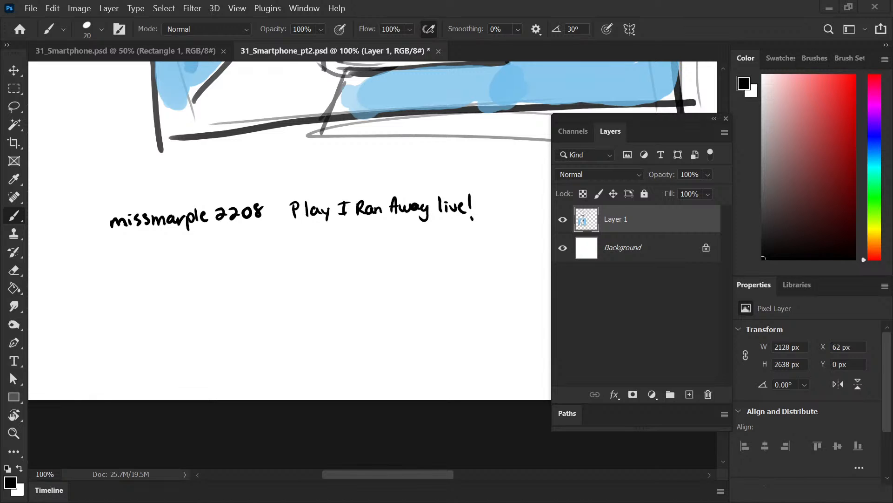
click(156, 54)
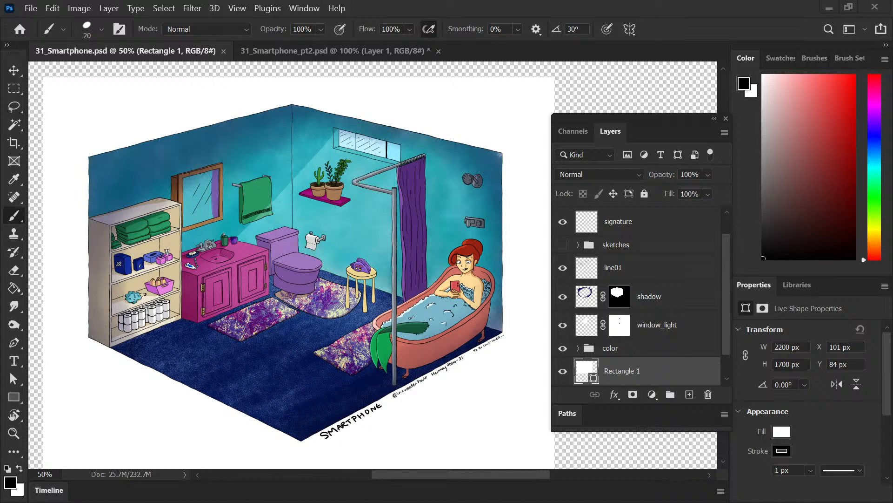
key(super+e)
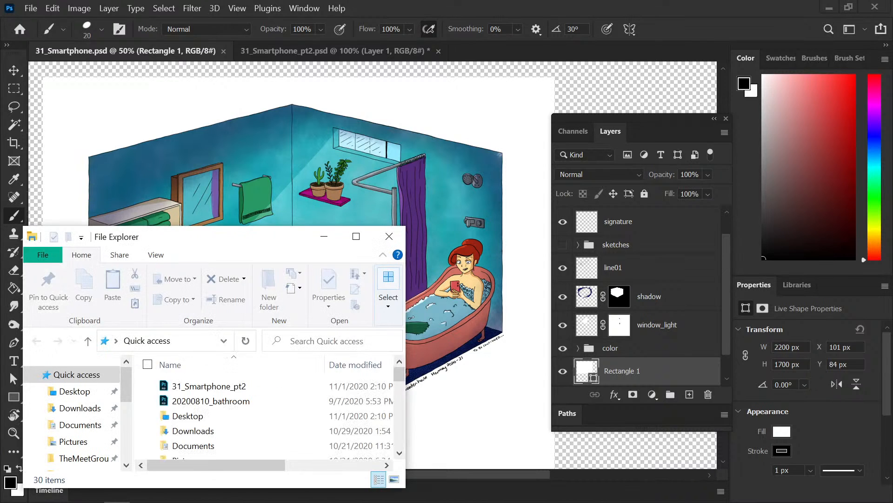
drag(296, 236, 1, 163)
drag(75, 158, 0, 96)
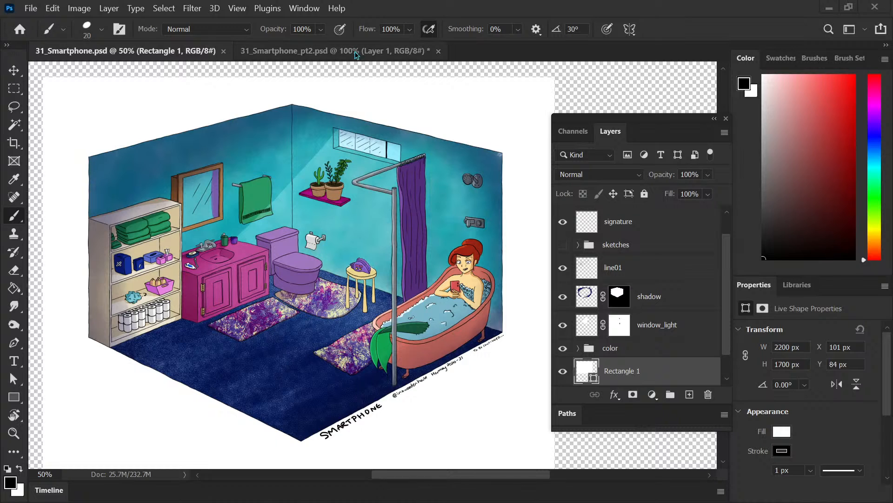
click(338, 57)
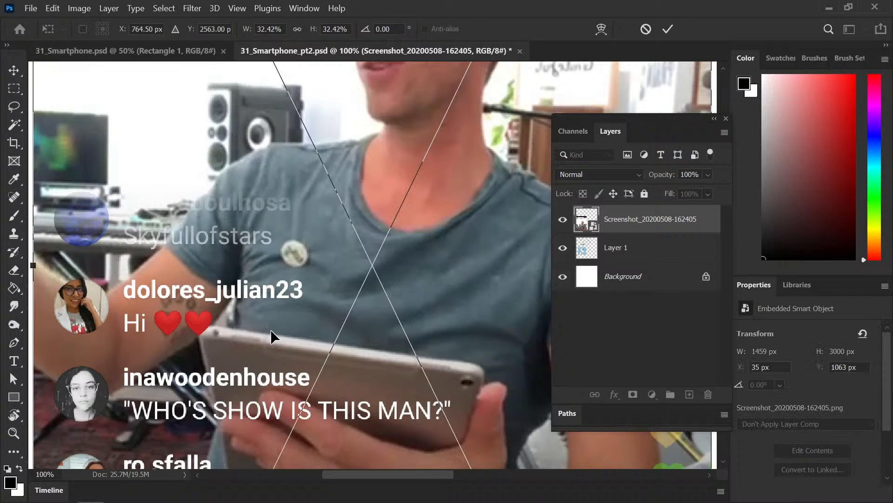
key(Return)
key(Return)
Step: Move both placed screenshots to the right side of the canvas beside the sketches and select both layers
scroll(272, 331, down, 2)
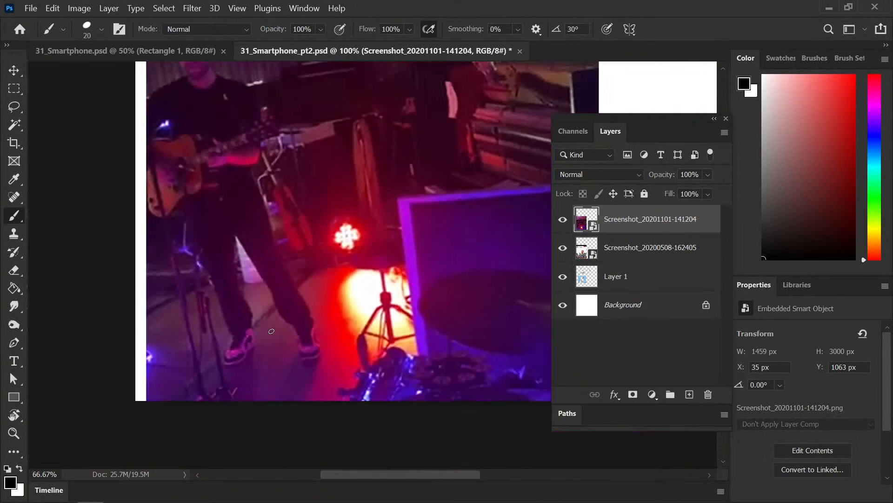
drag(290, 295, 194, 334)
scroll(193, 334, down, 2)
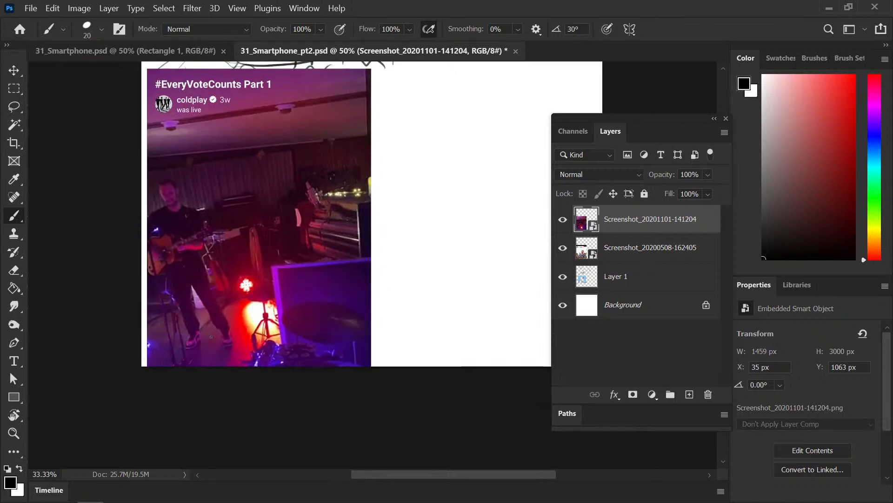
mouse_move(319, 286)
mouse_down()
mouse_move(180, 364)
mouse_move(186, 345)
mouse_move(340, 216)
mouse_up()
key(v)
click(632, 251)
mouse_move(241, 275)
mouse_down()
mouse_move(261, 179)
mouse_move(308, 175)
mouse_up()
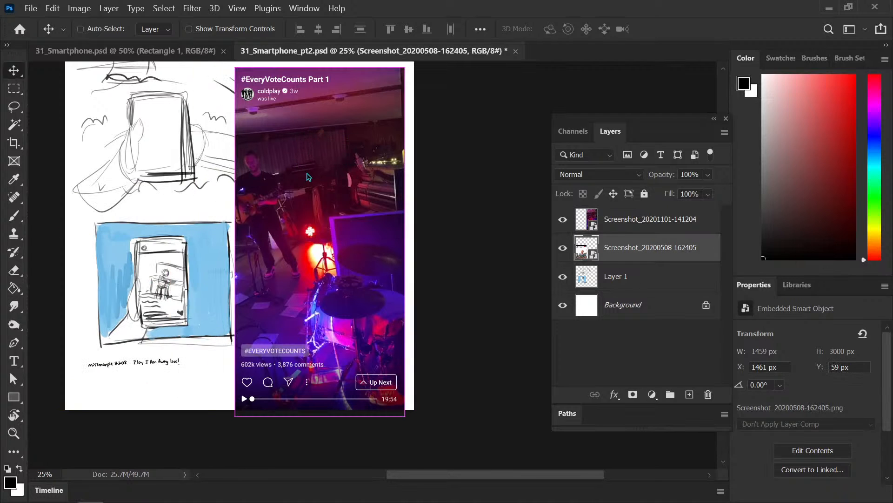
ctrl+click(628, 228)
key(ctrl+t)
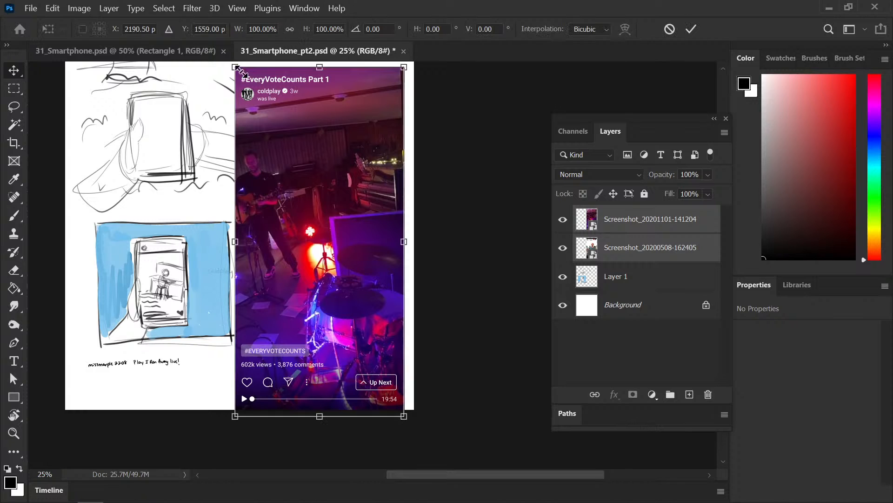
drag(236, 68, 282, 163)
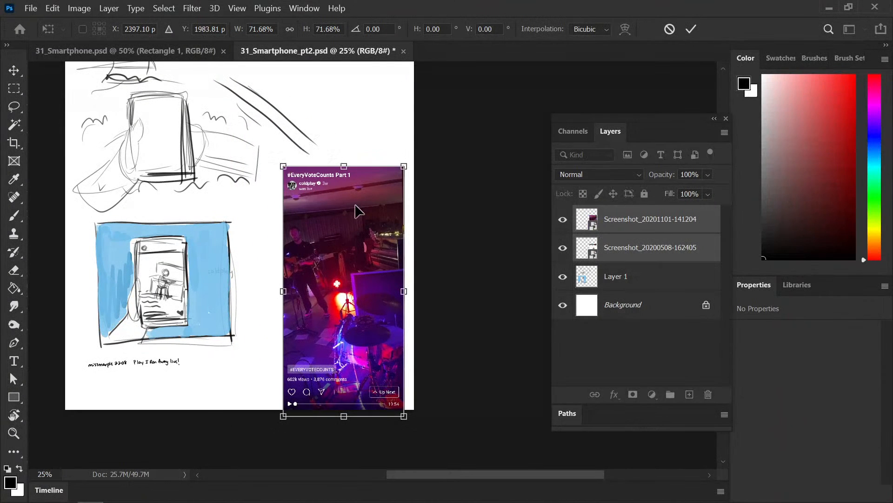
key(Escape)
key(ctrl)
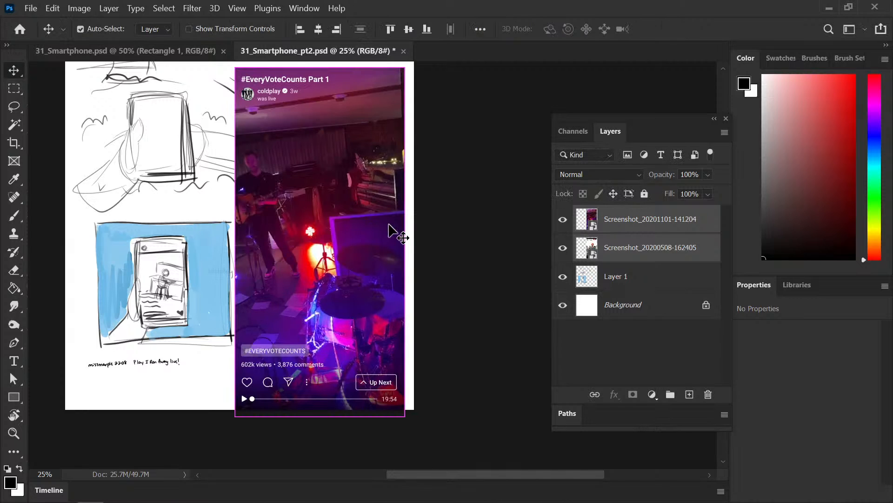
Step: Scale both selected screenshots to 58.50%, position them right of the blue phone sketch and save the document
key(ctrl+t)
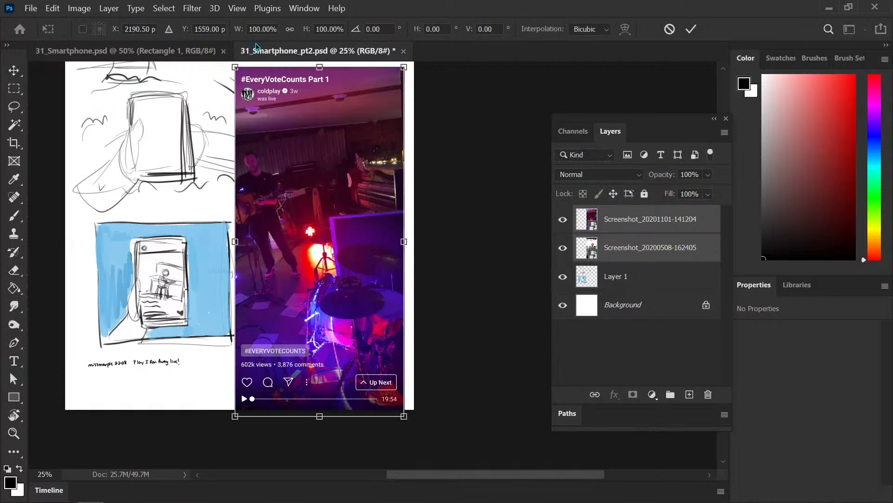
drag(235, 68, 306, 212)
drag(350, 305, 342, 272)
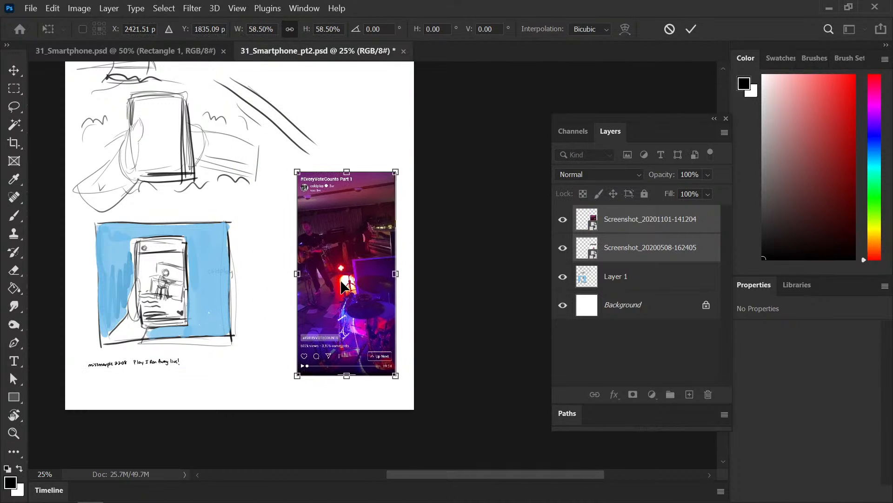
key(Return)
key(b)
key(ctrl+s)
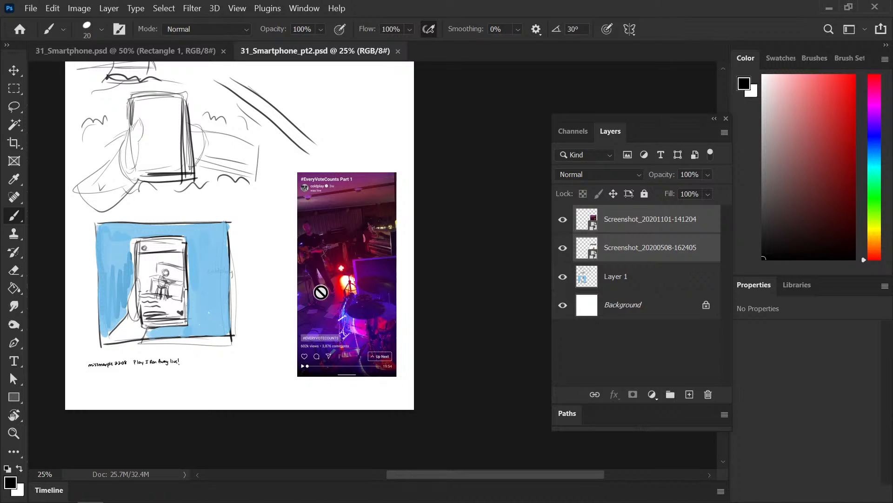
click(563, 219)
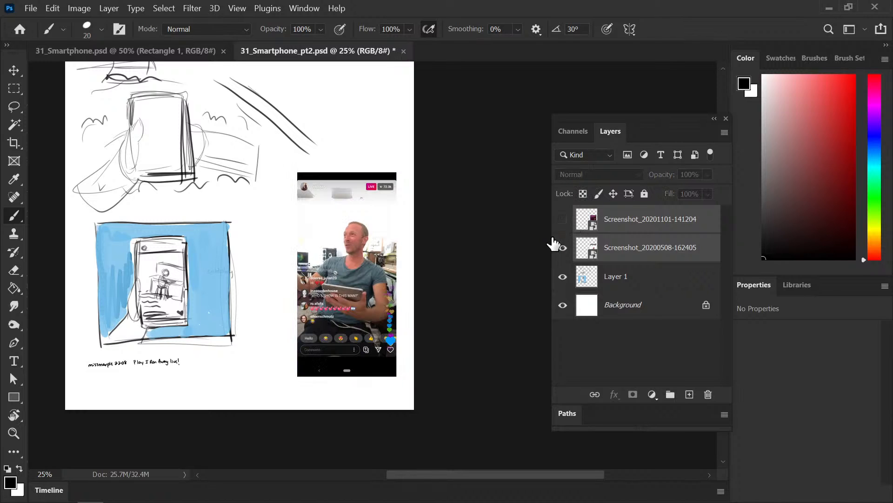
drag(579, 270, 539, 354)
drag(539, 354, 628, 247)
click(626, 223)
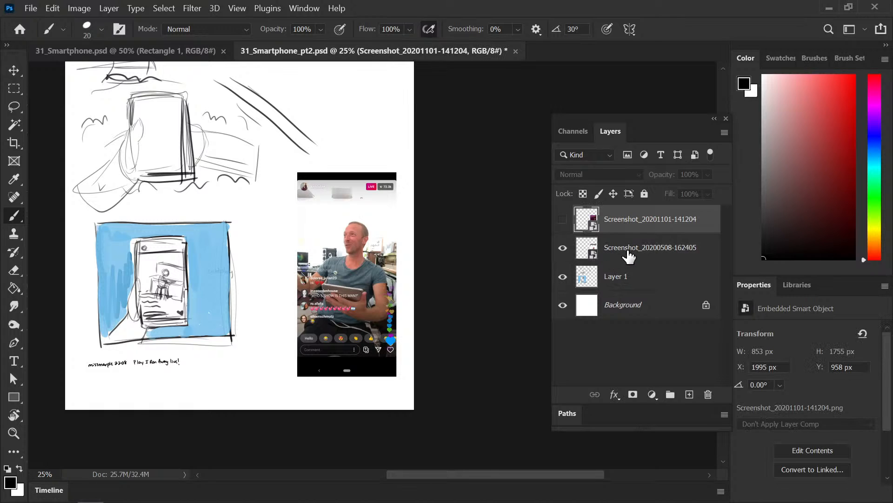
click(622, 256)
key(ctrl+s)
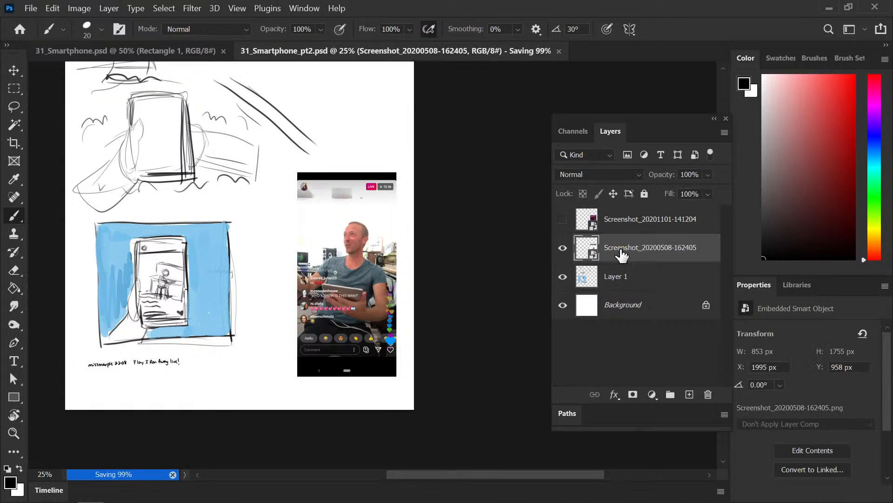
key(ctrl+plus)
key(ctrl+plus)
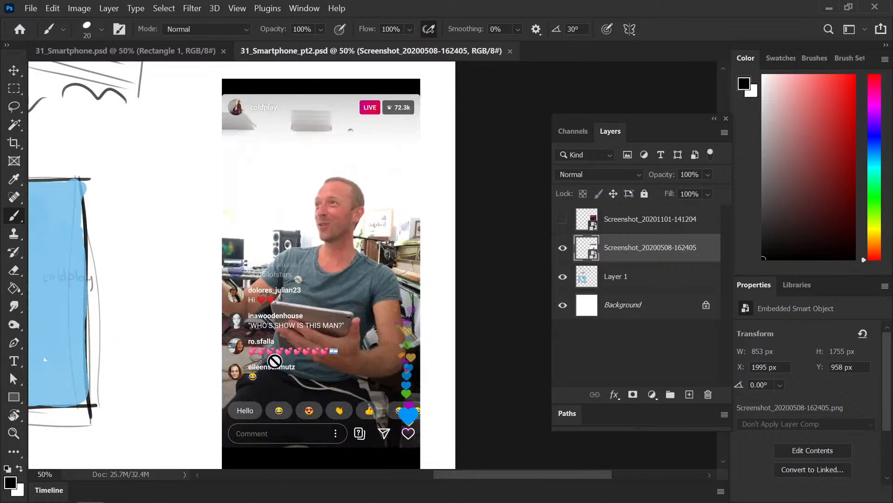
drag(471, 477, 450, 472)
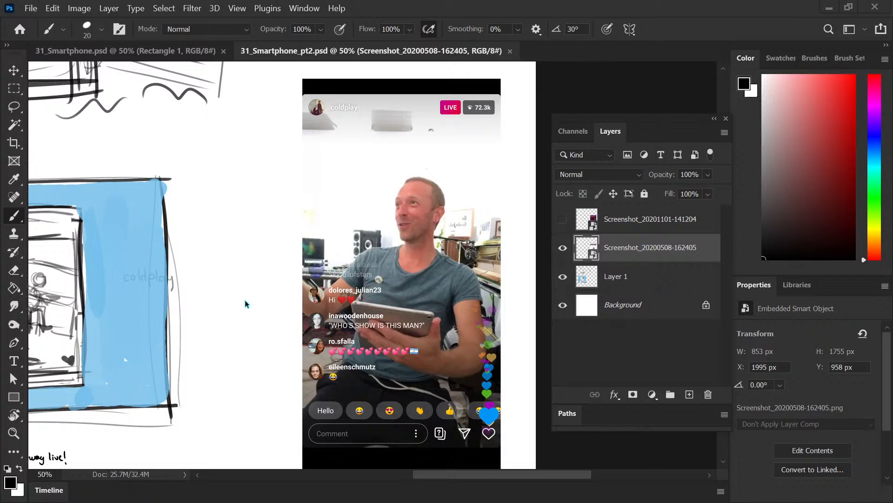
Step: Rename the Layer 1 layer that holds the drawings to sketches_v1
key(ctrl+minus)
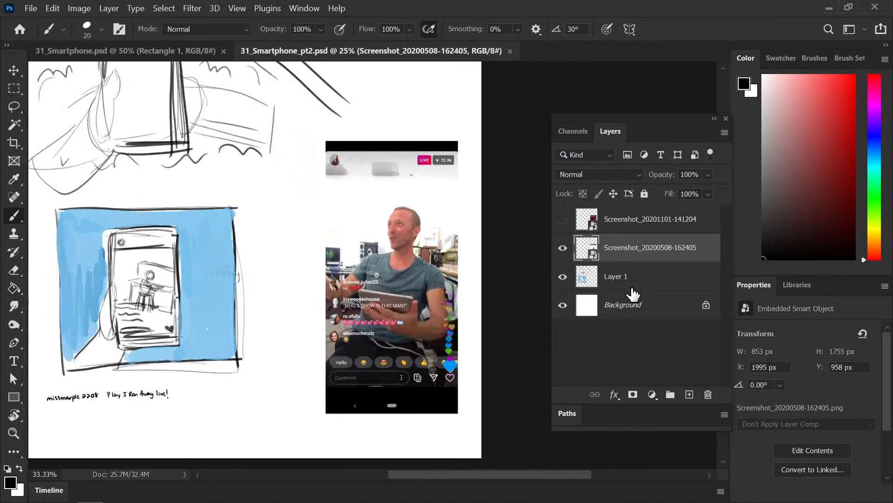
double_click(620, 278)
key(BackSpace)
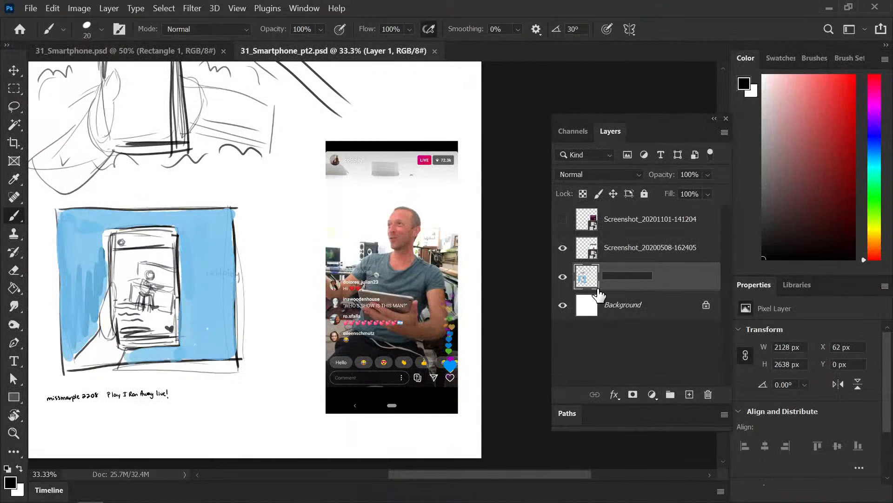
text(sketches_v1)
key(Return)
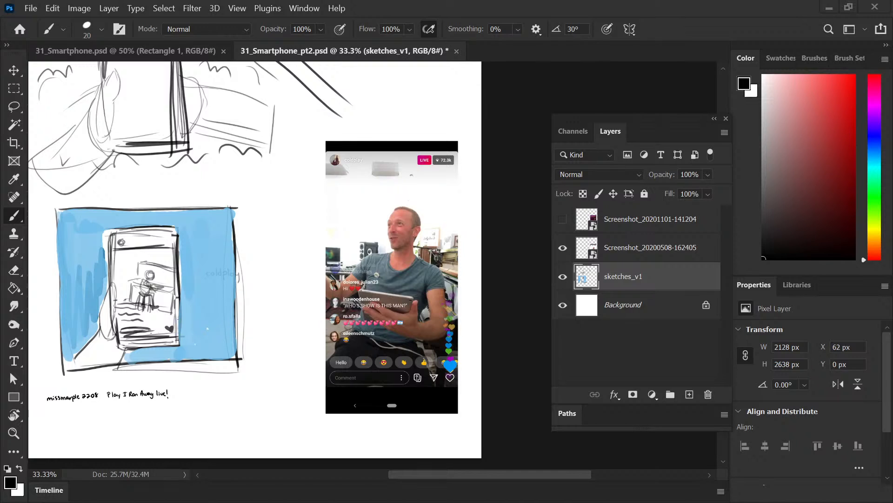
Step: Compare the two livestream reference screenshots by toggling the visibility of their layers
click(562, 219)
click(563, 219)
click(562, 219)
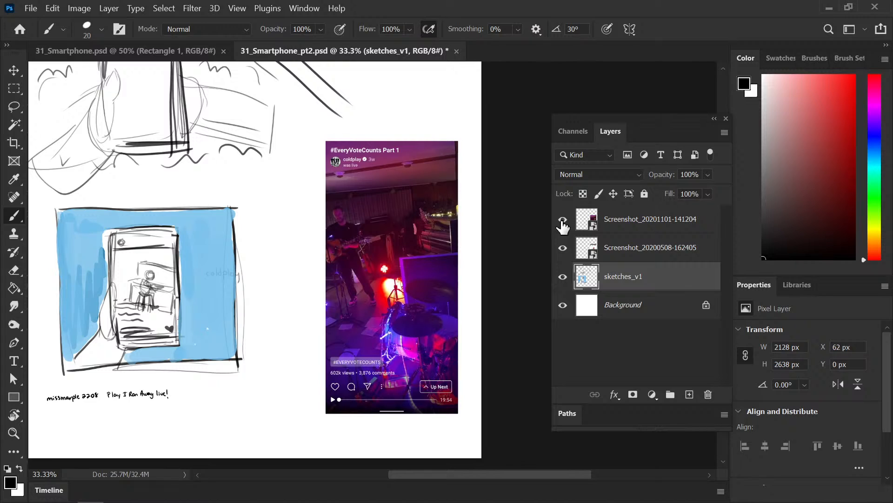
click(563, 219)
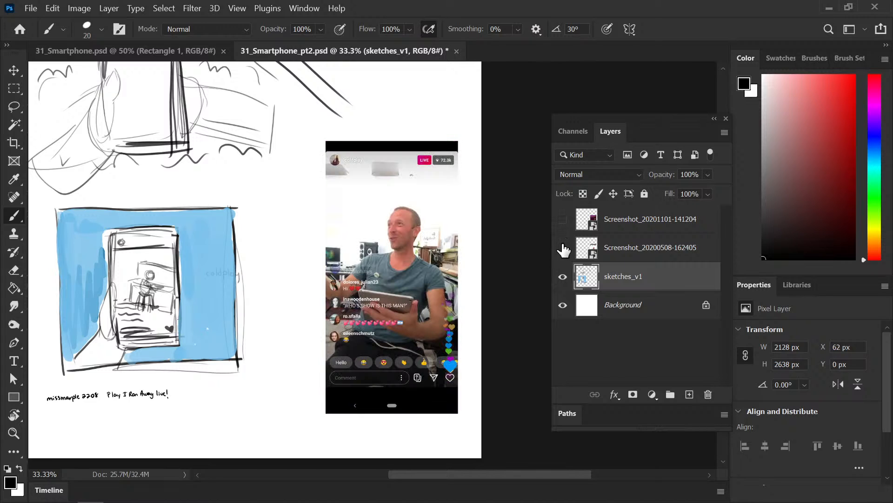
click(562, 248)
click(563, 247)
click(562, 220)
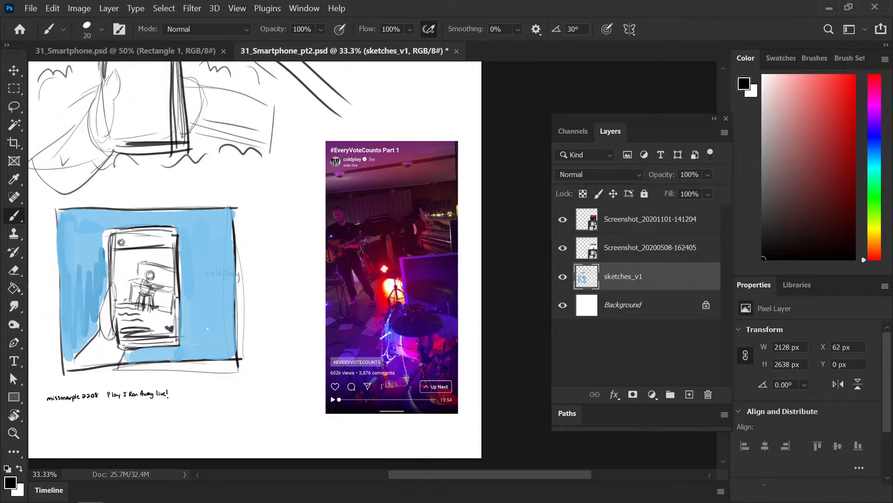
click(562, 219)
Step: Group the two screenshot layers into a folder named ref and save the document
click(635, 251)
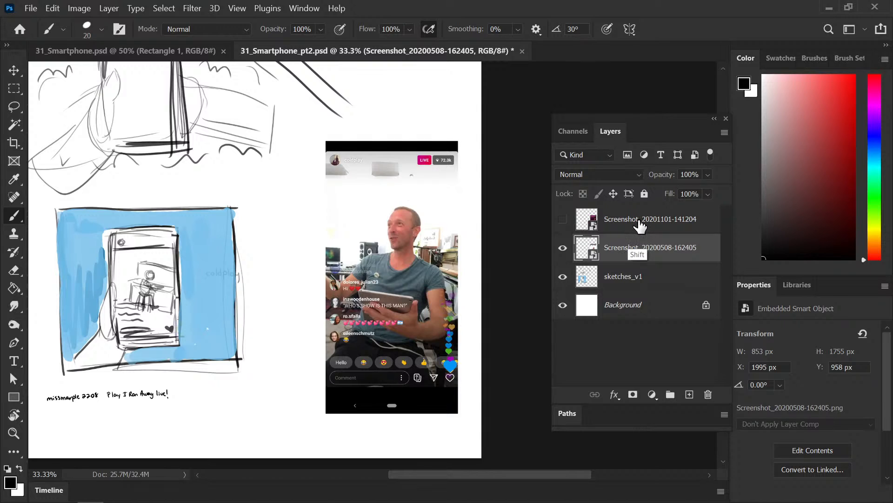
shift+click(642, 225)
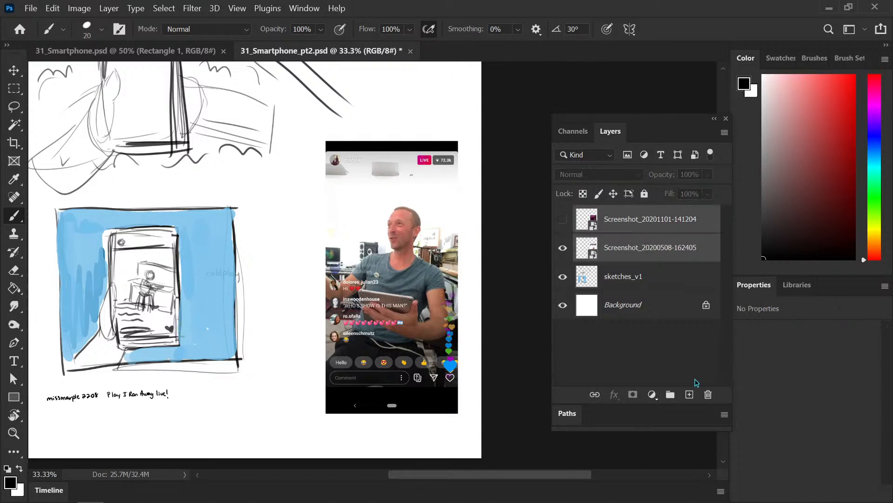
click(668, 397)
double_click(613, 213)
text(ref)
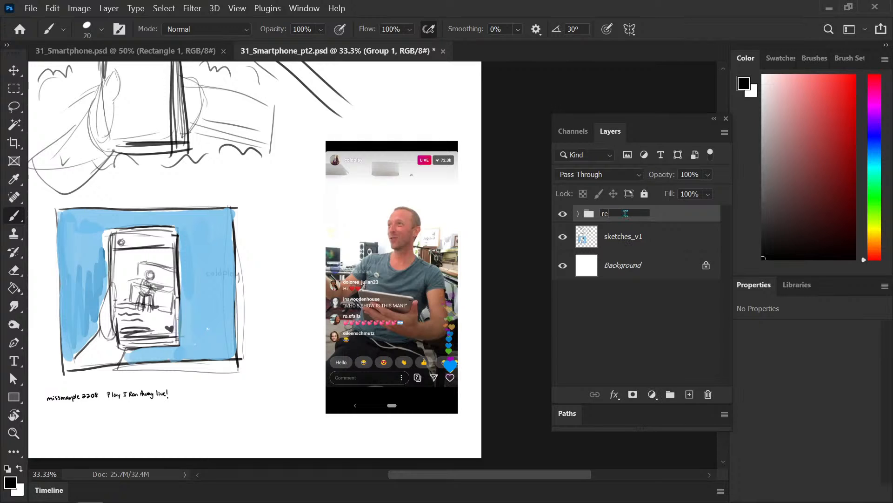
key(Return)
key(ctrl+s)
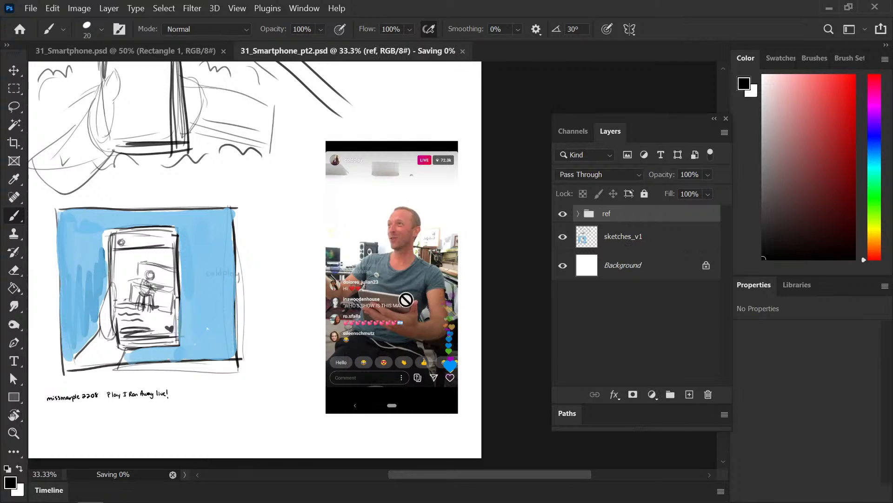
key(ctrl+plus)
drag(393, 289, 315, 232)
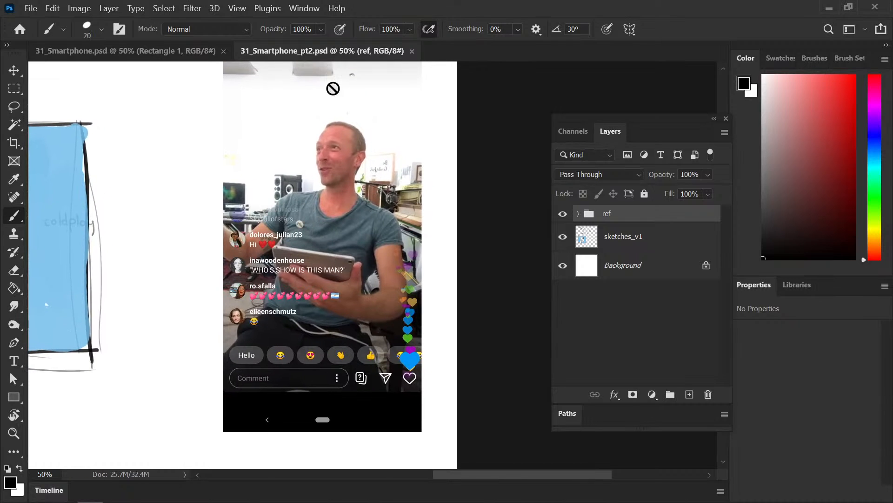
mouse_move(351, 246)
mouse_down()
mouse_move(321, 308)
mouse_move(337, 285)
mouse_up()
scroll(321, 308, down, 1)
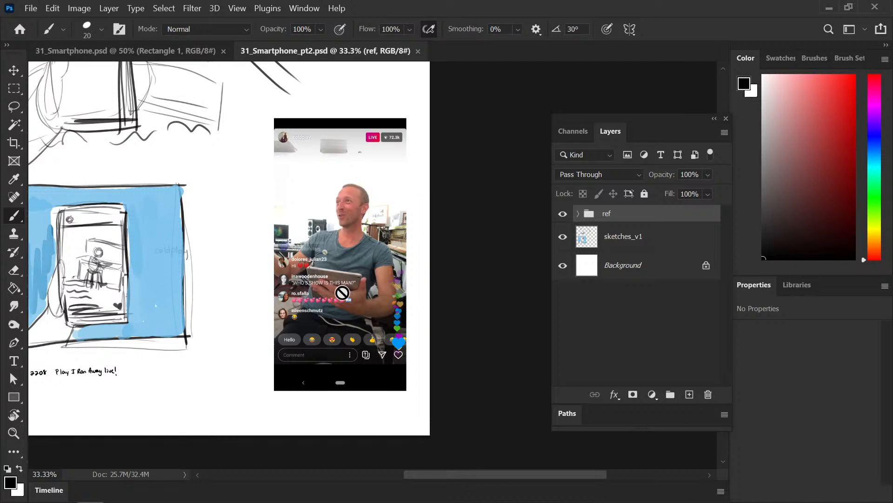
click(13, 397)
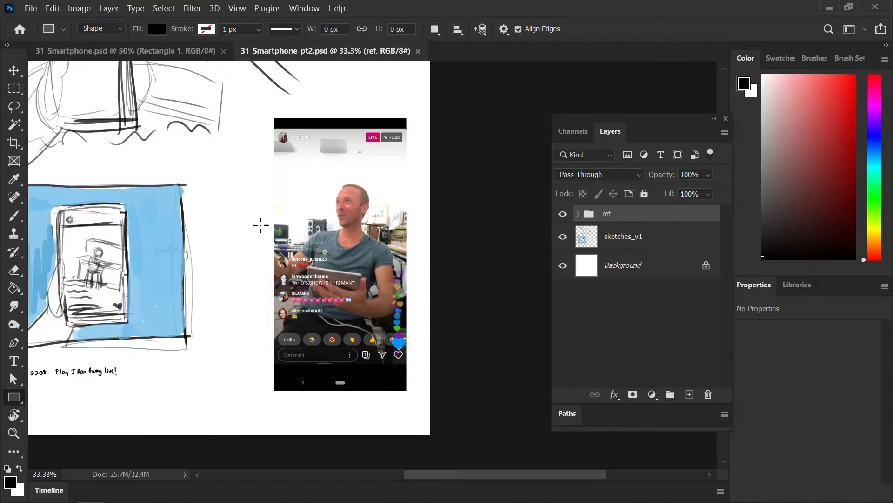
drag(250, 218, 313, 335)
key(ctrl+z)
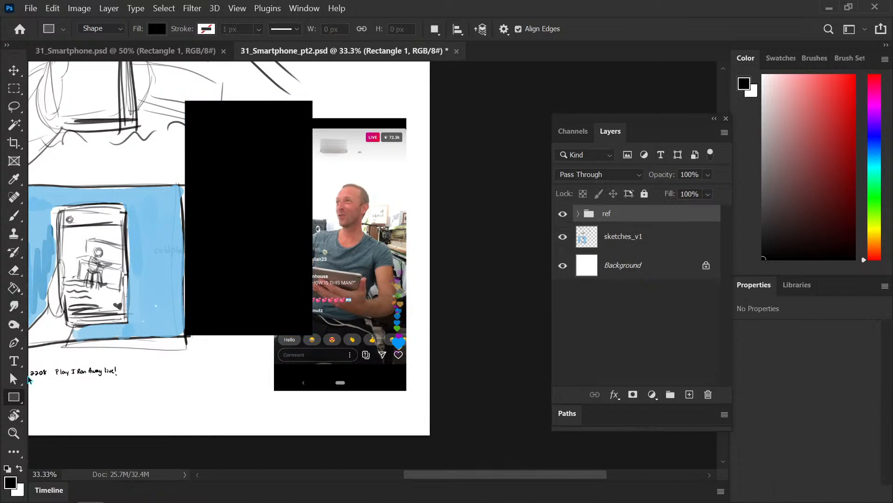
Step: Create a black 100 × 100 px rectangle and resize it to 853 × 1755 px so it exactly covers the livestream screenshot
click(224, 308)
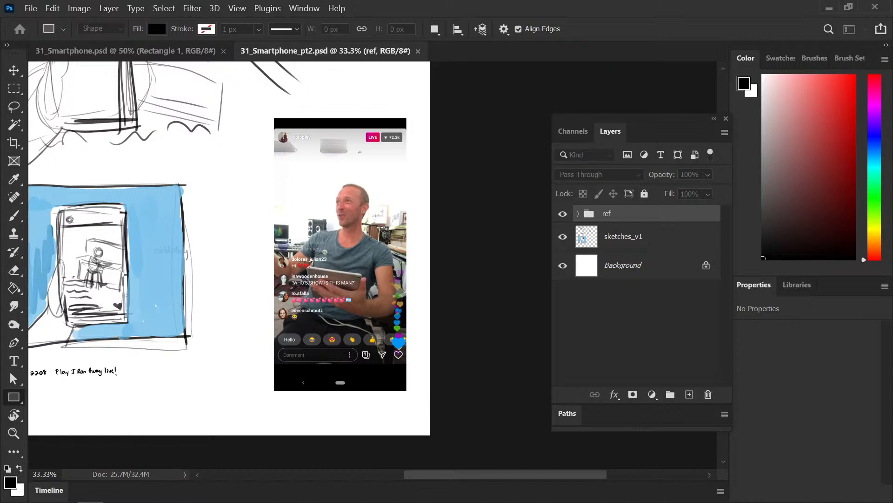
key(Return)
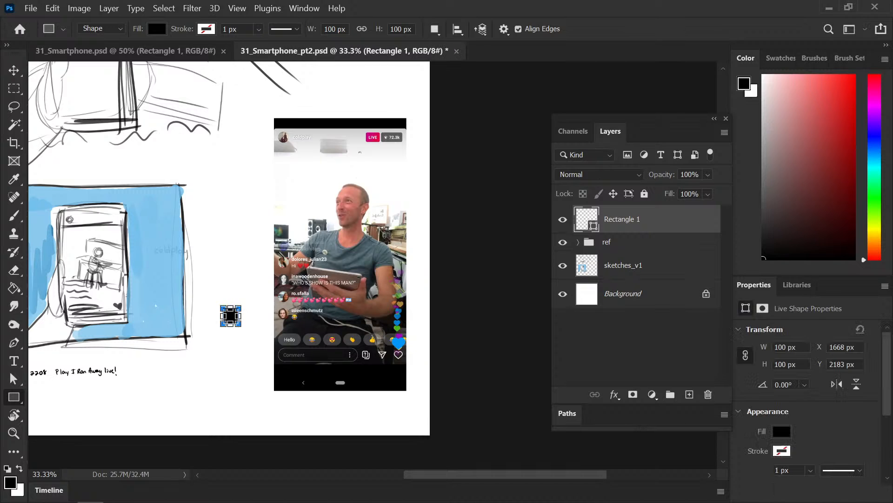
key(ctrl+t)
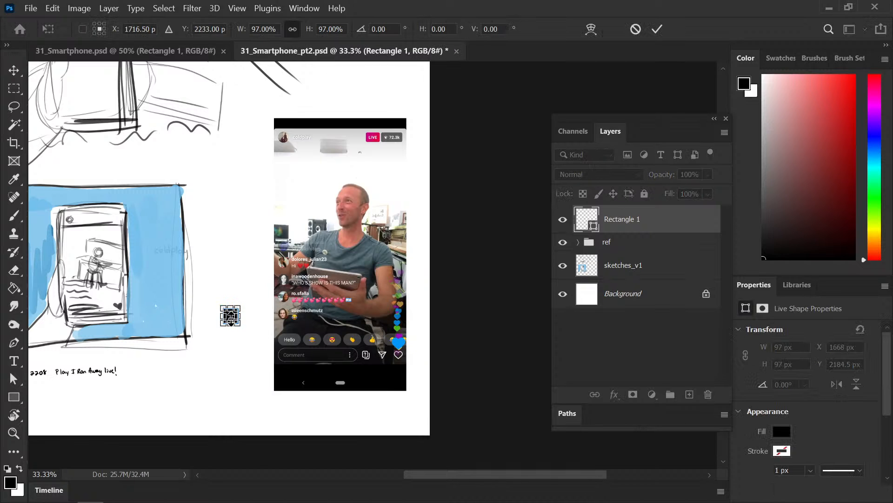
drag(243, 328, 291, 376)
drag(252, 338, 304, 147)
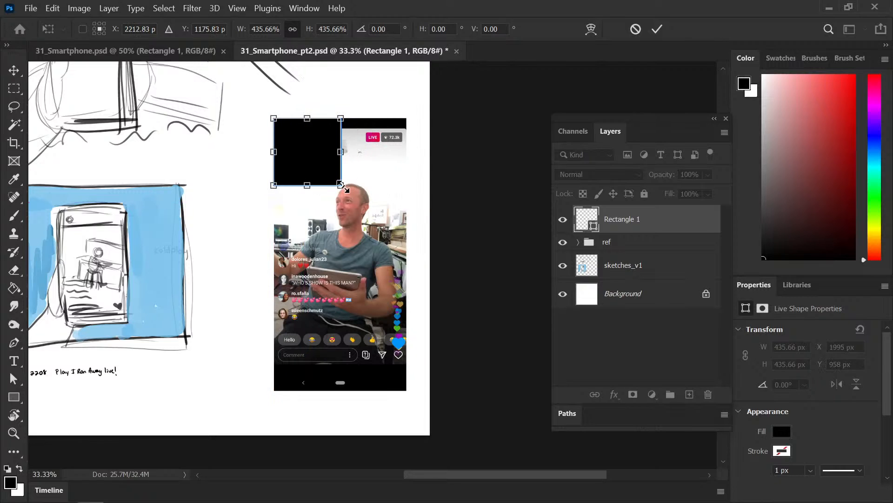
drag(343, 187, 408, 392)
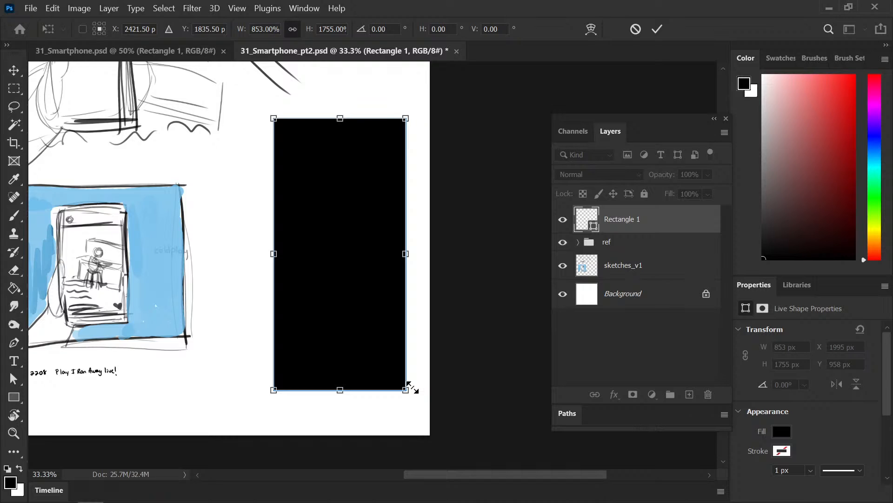
key(Return)
Step: Move the black rectangle horizontally to the left side of the screenshot and hide the sketches_v1 layer
key(v)
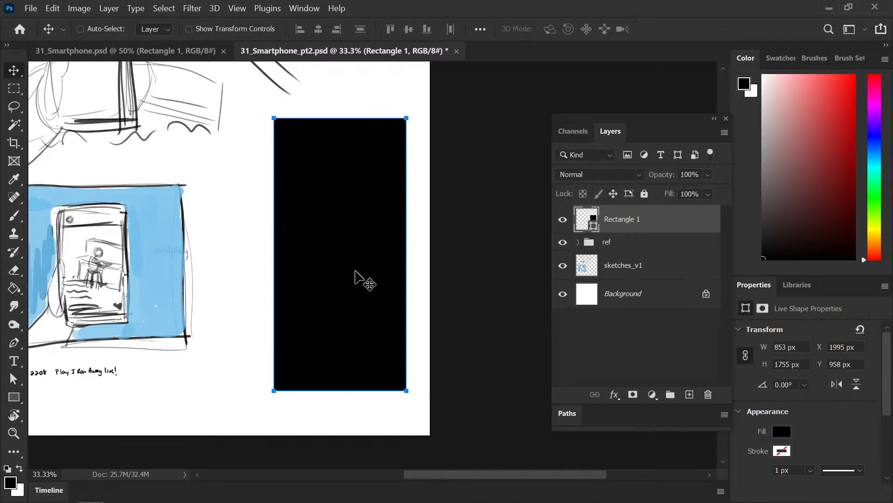
drag(355, 280, 210, 282)
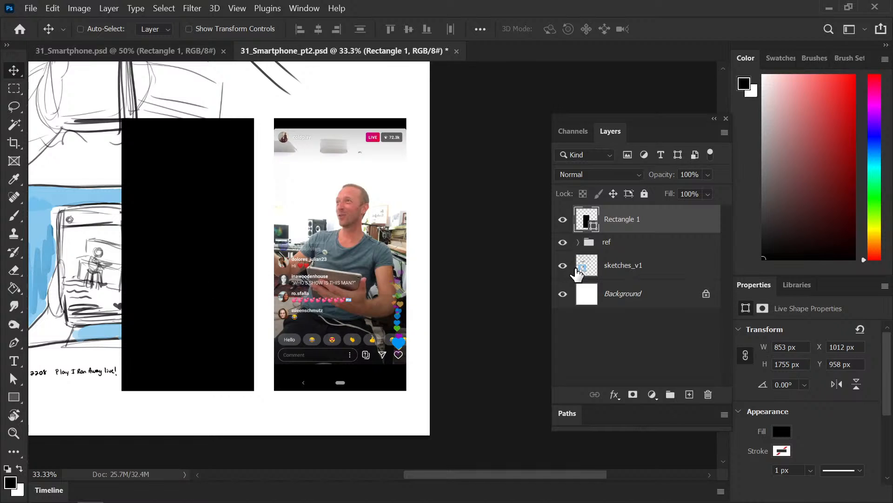
click(563, 268)
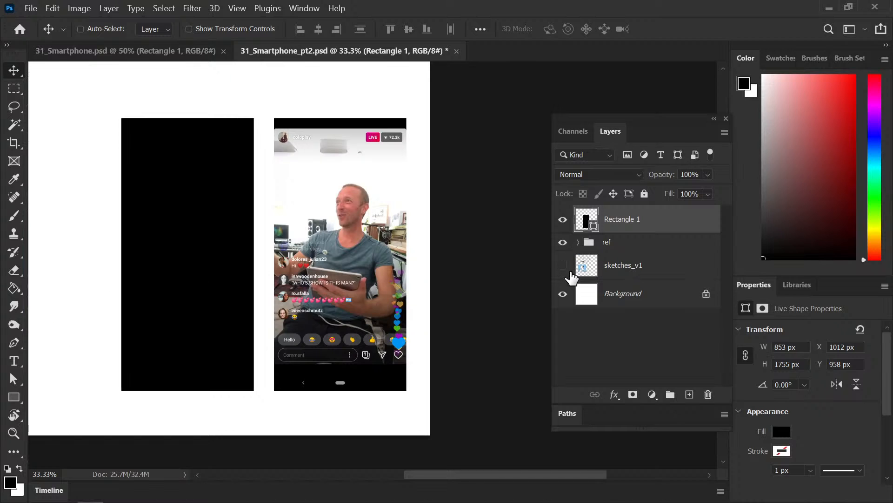
double_click(629, 223)
click(634, 244)
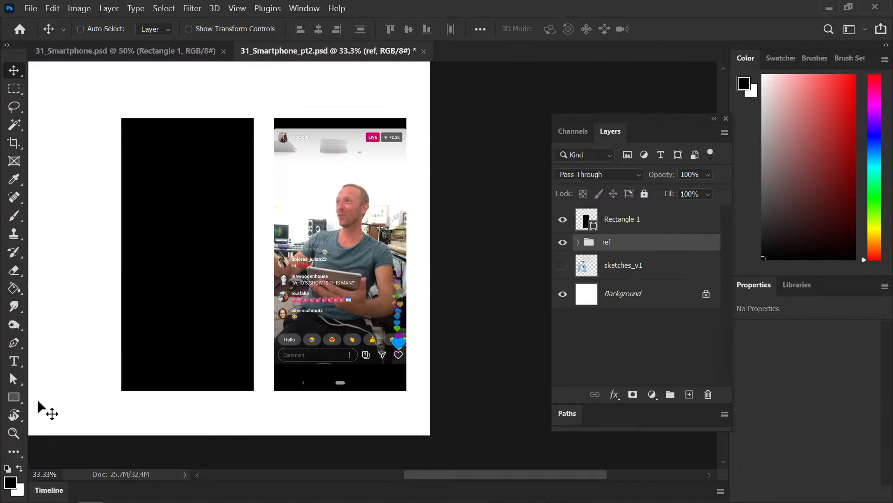
click(13, 396)
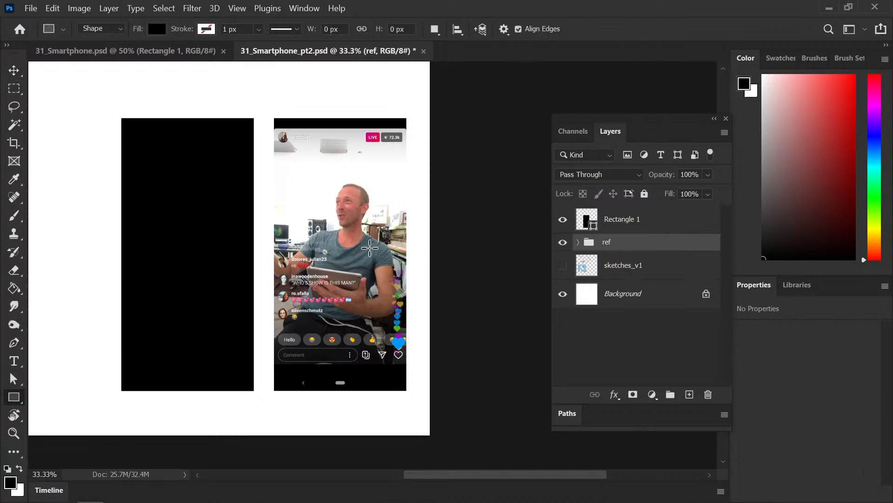
click(799, 285)
click(755, 285)
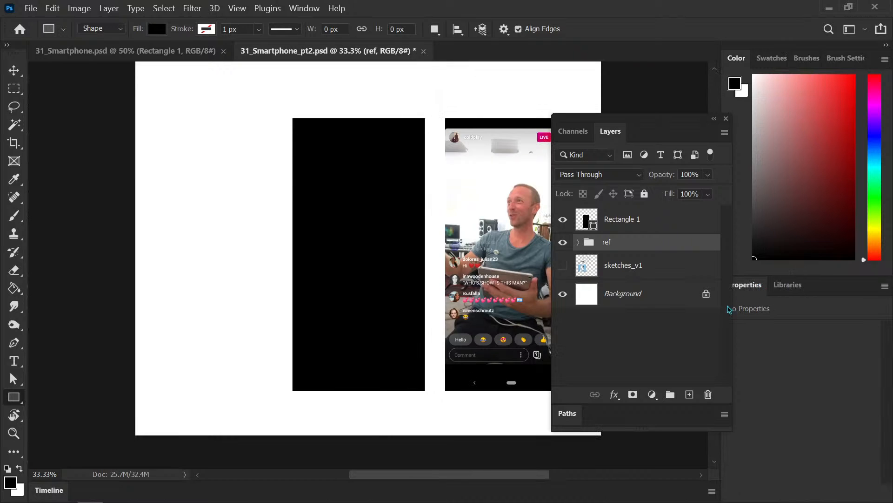
Step: Change the fill of the Rectangle 1 shape to a mid grey with 50% brightness (808080)
click(613, 220)
scroll(473, 451, right, 4)
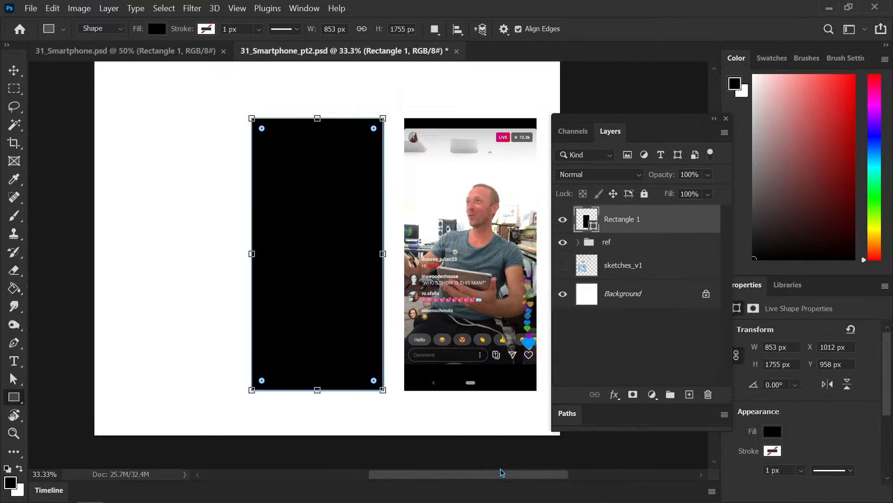
click(772, 433)
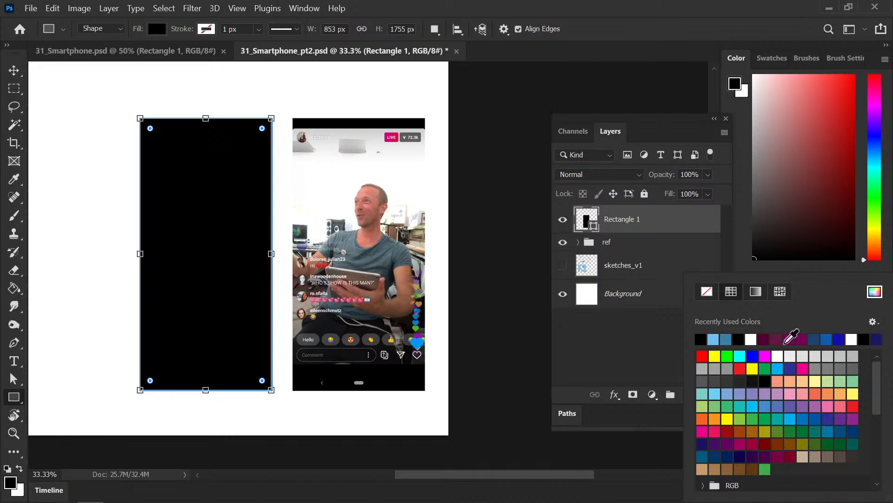
click(875, 292)
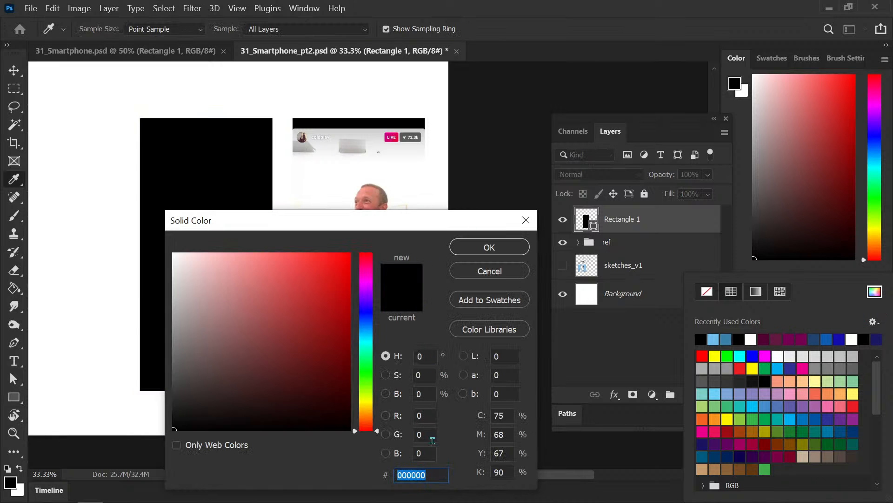
click(410, 393)
text(50)
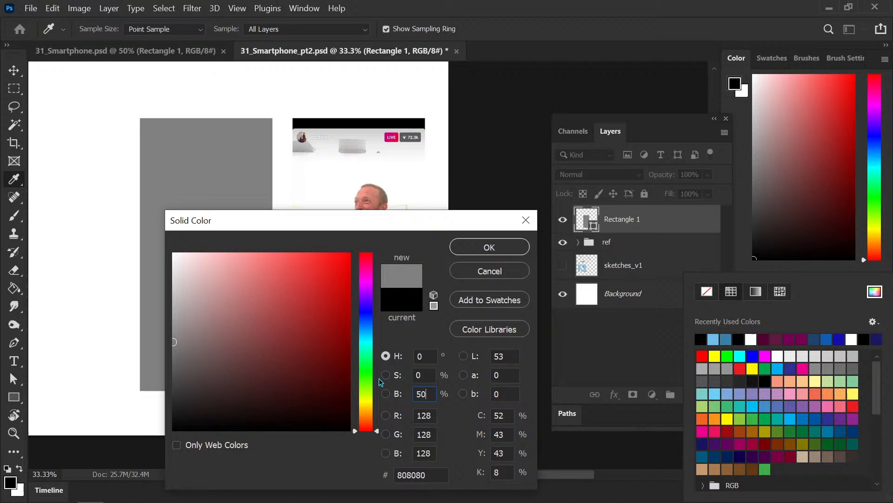
key(Return)
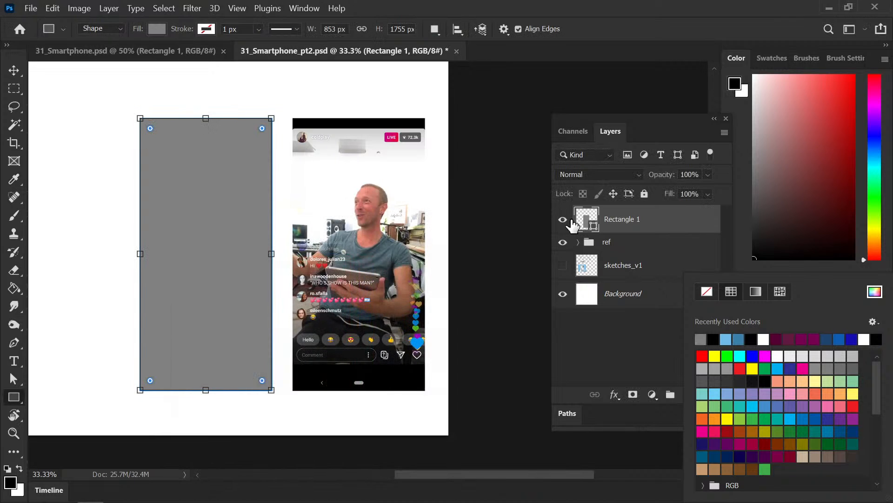
Step: Add a new layer at the top and reorder the layers beneath it as sketches_v1, ref, Rectangle 1, Background
drag(655, 118, 577, 87)
click(611, 365)
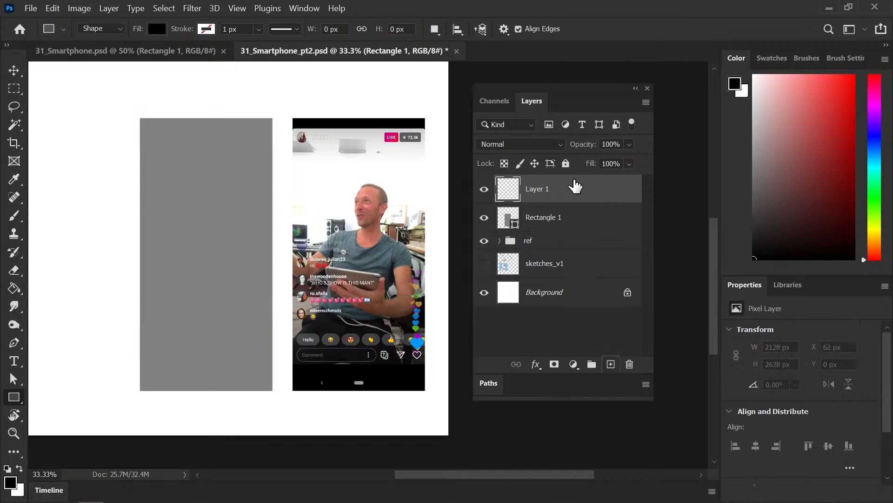
drag(553, 219, 554, 267)
click(543, 191)
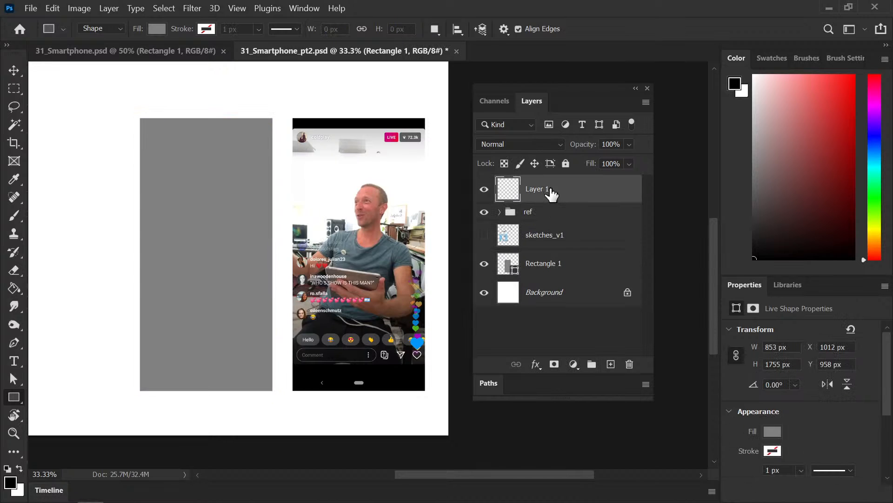
mouse_move(551, 220)
mouse_down()
mouse_move(542, 216)
mouse_move(544, 253)
mouse_up()
Step: Rename the new empty layer sketches_v2, save the document and switch to the Brush tool
double_click(539, 189)
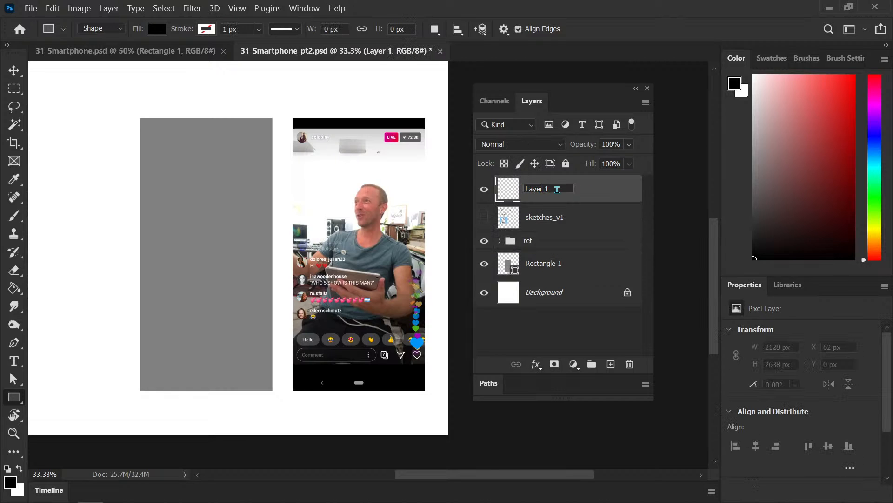
text(sketches_v2)
key(Return)
key(ctrl+s)
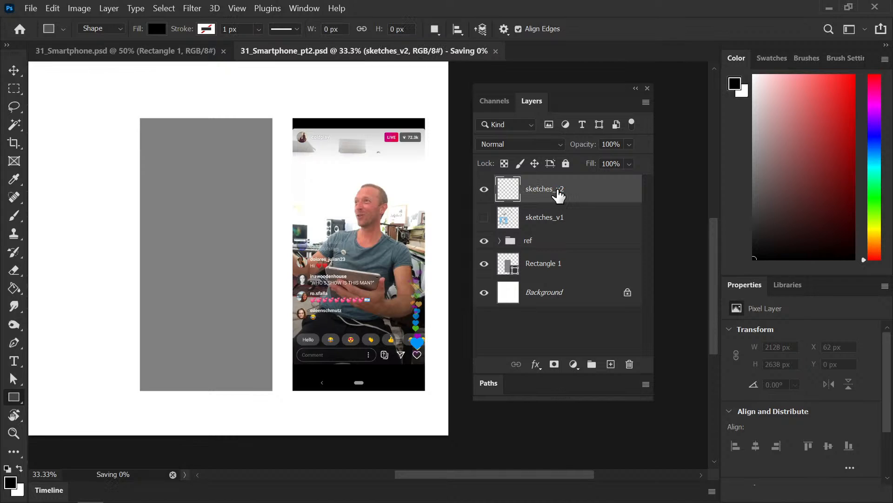
key(b)
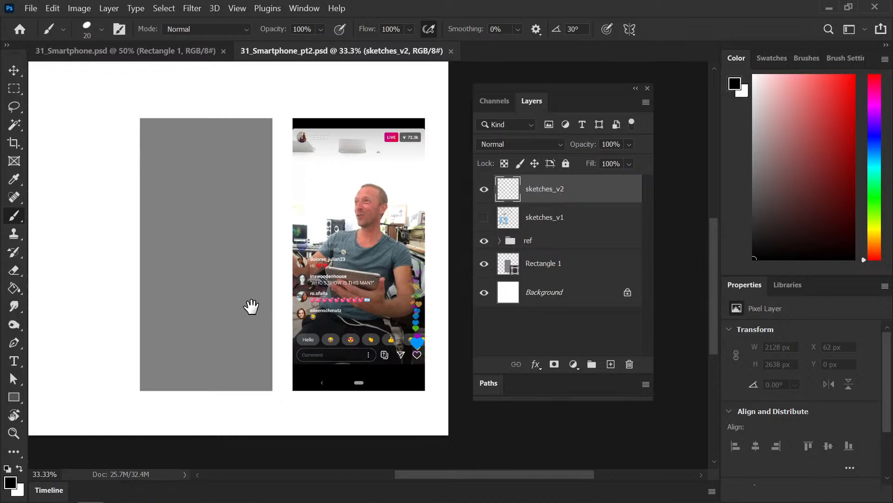
Step: Sketch a navigation bar line with a back arrow and a filled home button along the grey rectangle's lower edge, and save
drag(250, 305, 204, 288)
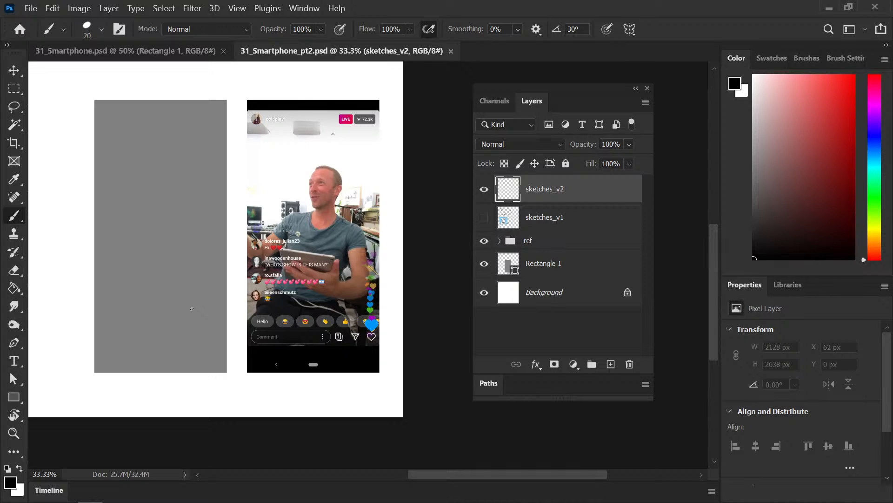
key(space)
mouse_move(193, 364)
mouse_down()
mouse_move(203, 341)
mouse_move(178, 351)
mouse_up()
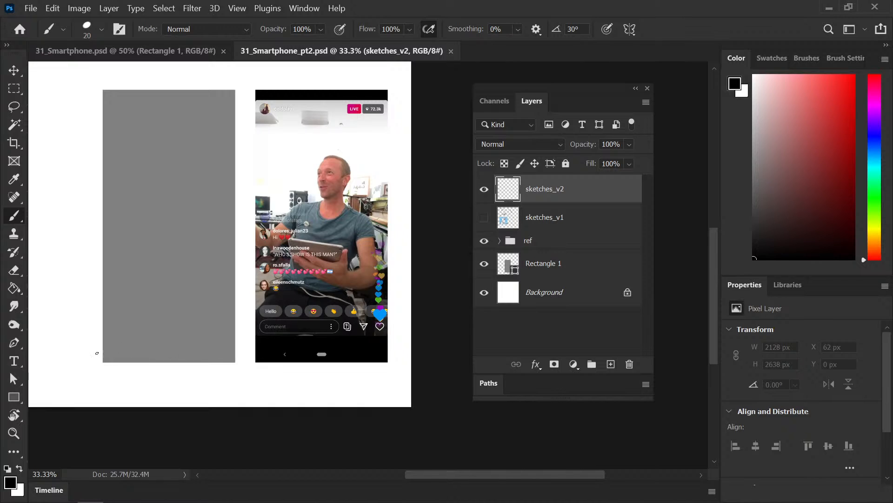
mouse_move(98, 352)
mouse_down()
mouse_move(234, 348)
mouse_move(100, 348)
mouse_move(229, 347)
mouse_up()
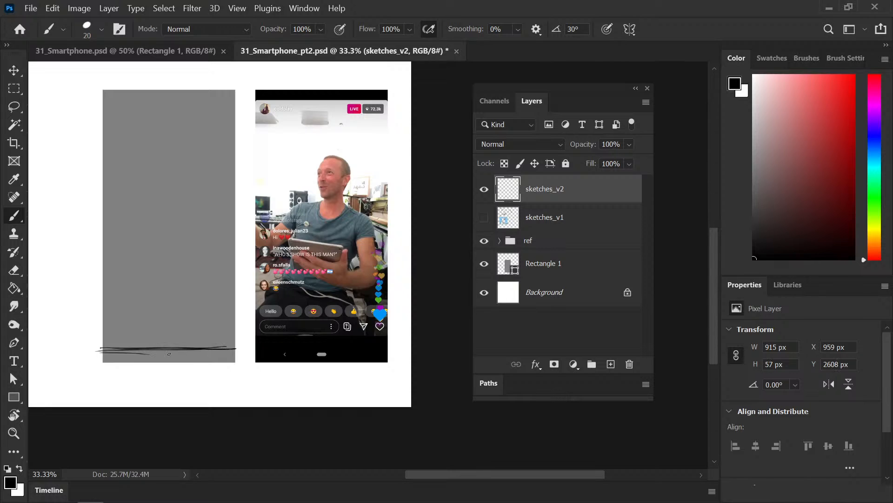
drag(171, 355, 167, 354)
key(ctrl+s)
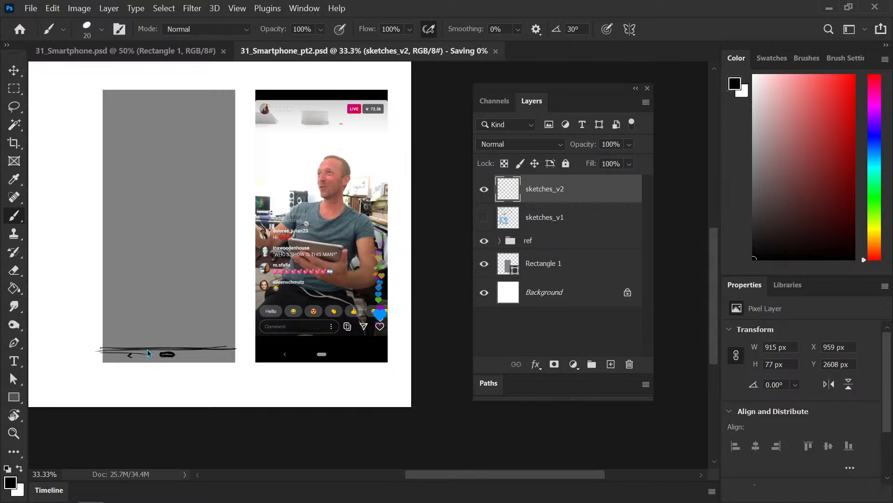
Step: Undo the small profile circle strokes and redraw the round profile picture larger in detail near the grey rectangle's upper-left corner
mouse_move(230, 288)
mouse_down()
mouse_move(230, 311)
mouse_move(234, 299)
mouse_up()
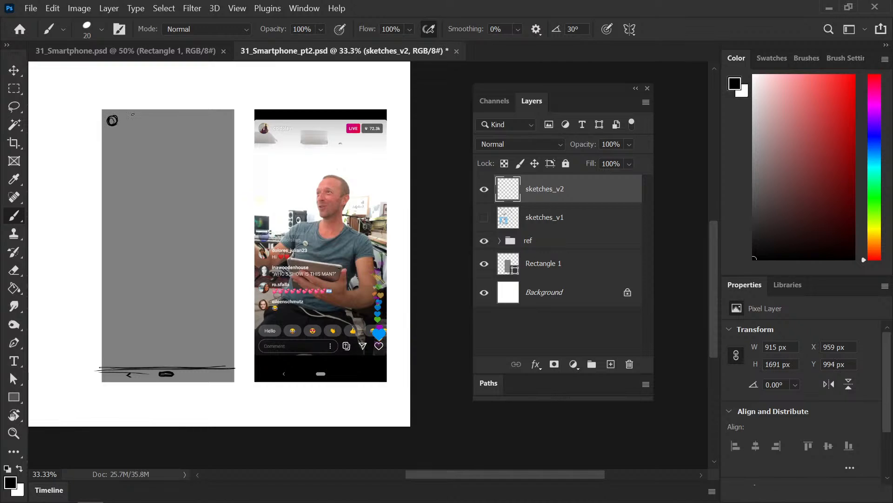
key(ctrl+z)
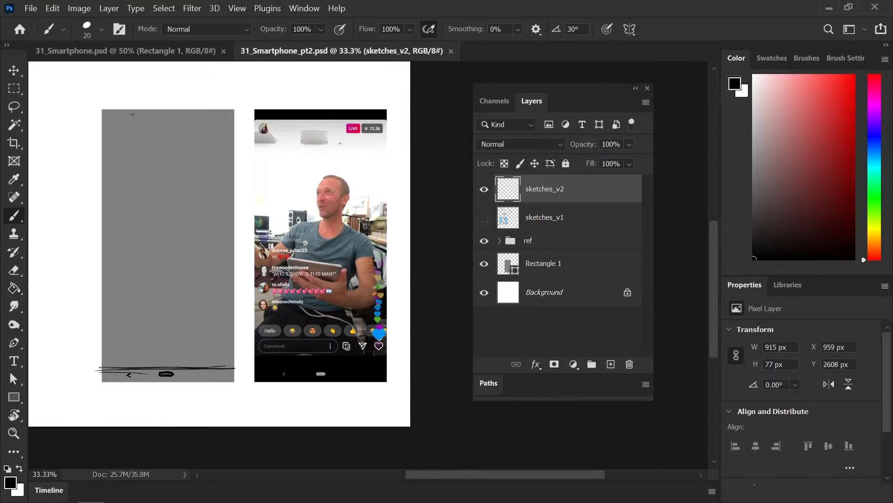
key(ctrl+plus)
mouse_move(59, 141)
mouse_down()
mouse_move(214, 229)
mouse_move(192, 220)
mouse_up()
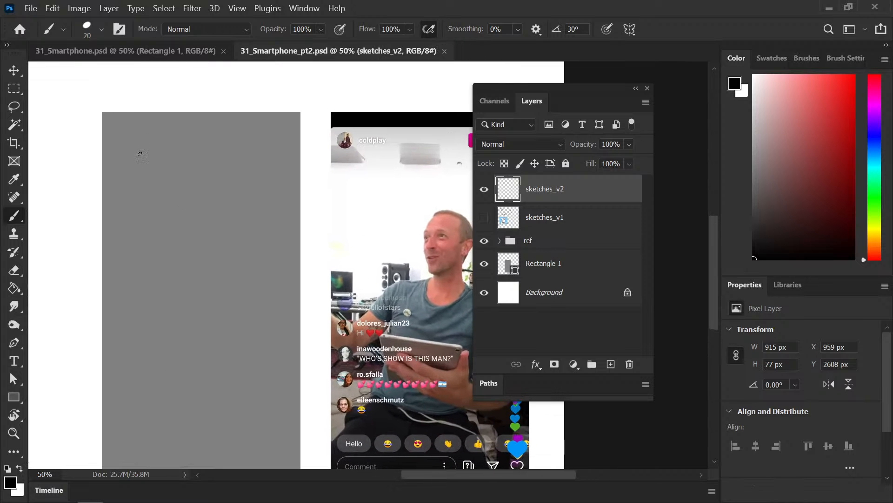
drag(117, 131, 161, 206)
key(ctrl+plus)
drag(106, 152, 197, 270)
key(ctrl+plus)
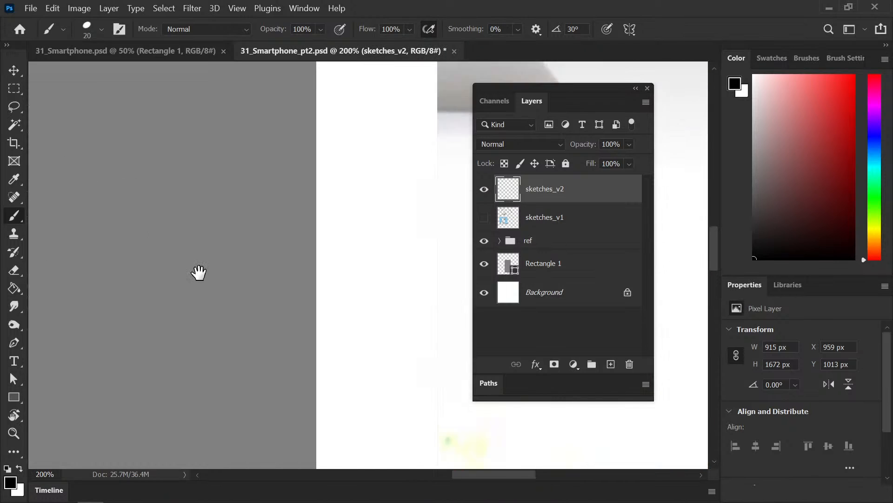
key(ctrl+plus)
mouse_move(153, 239)
mouse_down()
mouse_move(234, 237)
mouse_move(289, 216)
mouse_up()
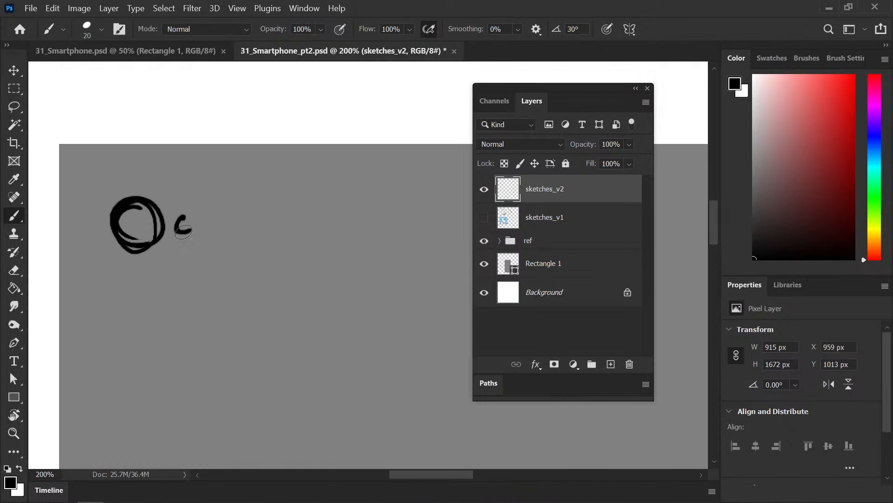
Step: Letter a small c beside the profile circle with a 10 px brush and draw a thin 3 px horizontal lettering guide line
key(bracketleft)
mouse_move(191, 217)
mouse_down()
mouse_move(192, 229)
mouse_move(203, 219)
mouse_up()
key(ctrl+z)
drag(184, 239, 382, 245)
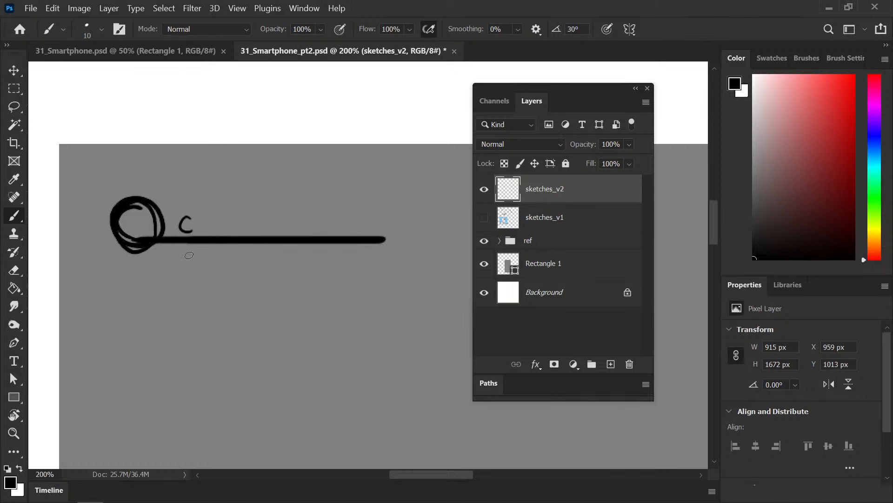
key(ctrl+z)
key(bracketleft)
key(bracketleft)
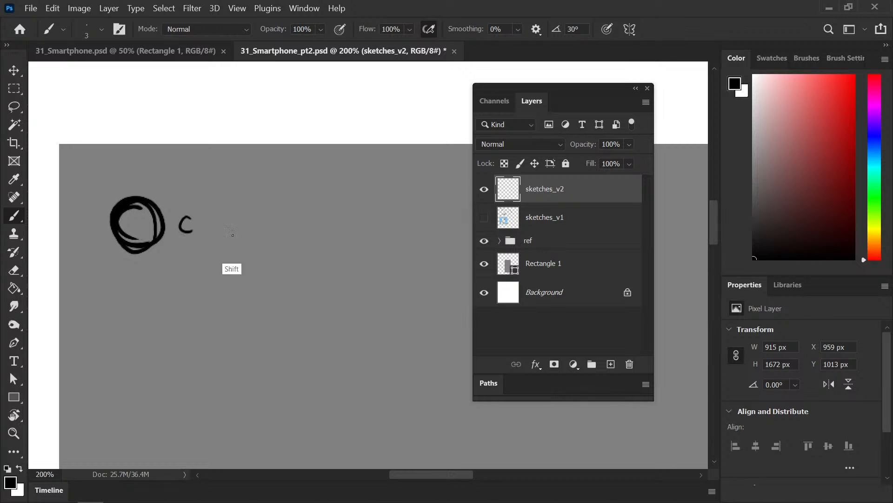
mouse_move(232, 234)
mouse_down()
mouse_move(146, 240)
mouse_move(107, 246)
mouse_up()
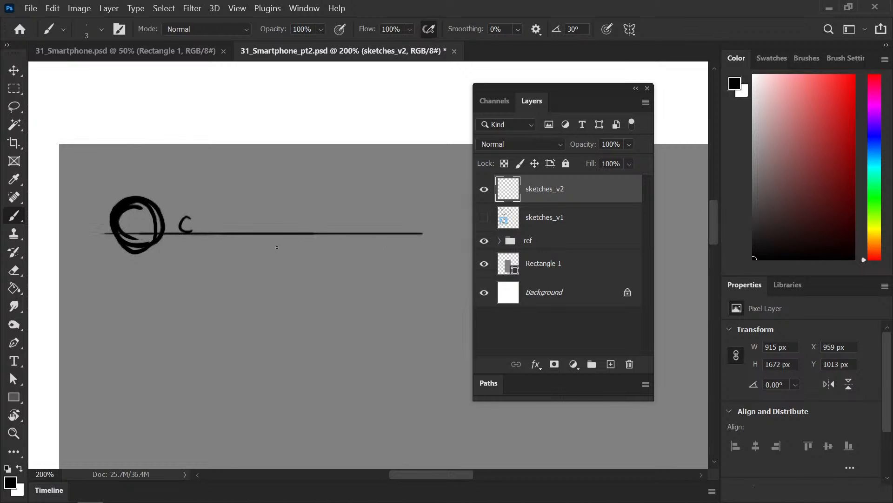
Step: Hand-letter the rest of the account name coldplay on the guide line with a 10 px brush
drag(189, 199, 185, 205)
key(bracketright)
key(bracketright)
key(e)
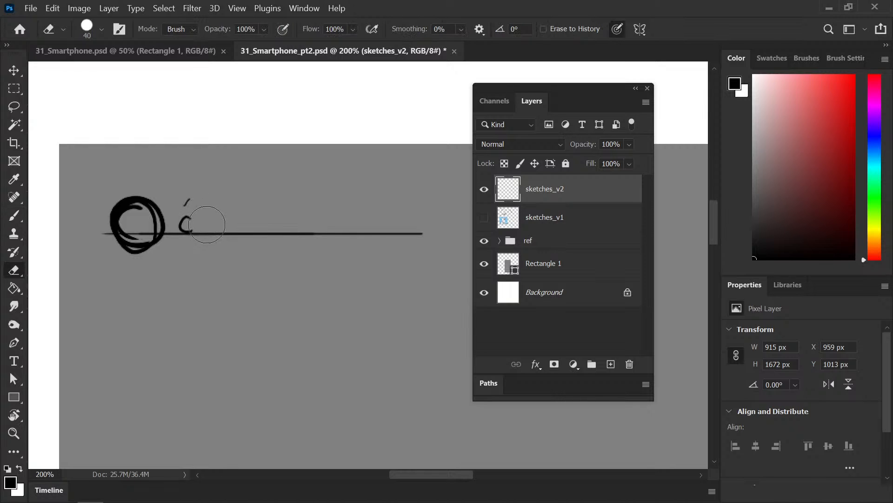
key(ctrl+z)
key(b)
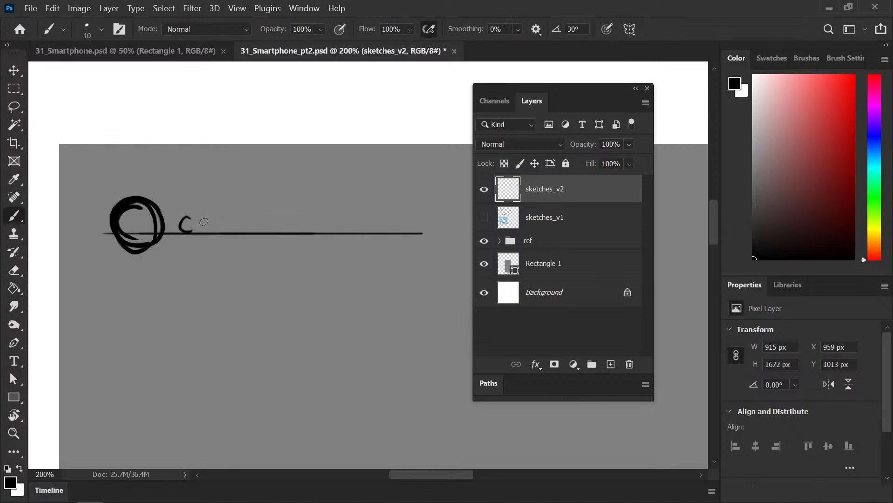
mouse_move(209, 218)
mouse_down()
mouse_move(197, 227)
mouse_move(209, 229)
mouse_move(212, 212)
mouse_move(212, 232)
mouse_move(225, 228)
mouse_move(234, 240)
mouse_move(241, 221)
mouse_move(234, 249)
mouse_up()
key(ctrl+z)
key(ctrl+z)
mouse_move(244, 203)
mouse_down()
mouse_move(246, 233)
mouse_move(267, 233)
mouse_up()
drag(273, 223, 268, 249)
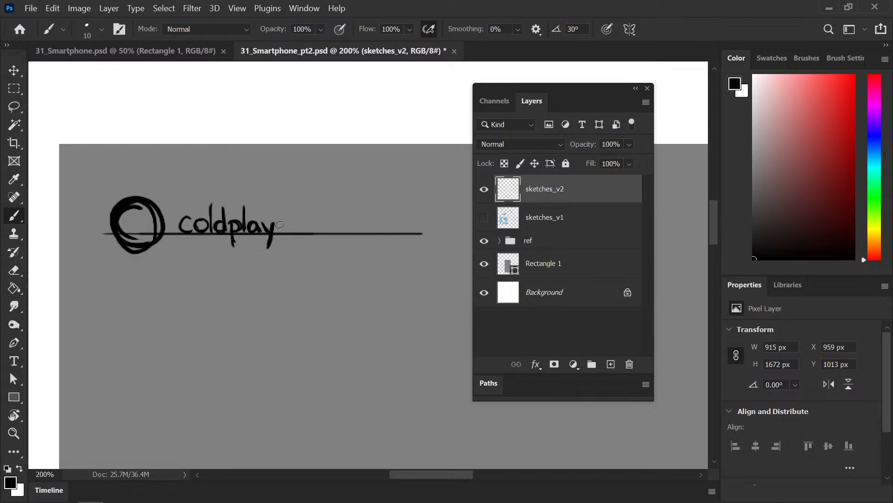
Step: Thicken the letters of the handwritten coldplay name by brushing over their strokes
key(ctrl+minus)
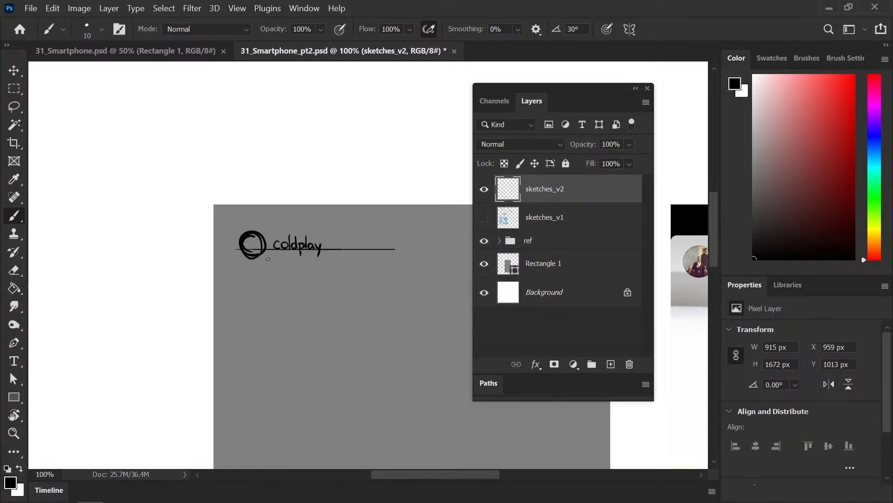
mouse_move(297, 264)
mouse_down()
mouse_move(100, 240)
mouse_move(215, 259)
mouse_move(105, 237)
mouse_move(343, 248)
mouse_up()
drag(95, 236, 309, 238)
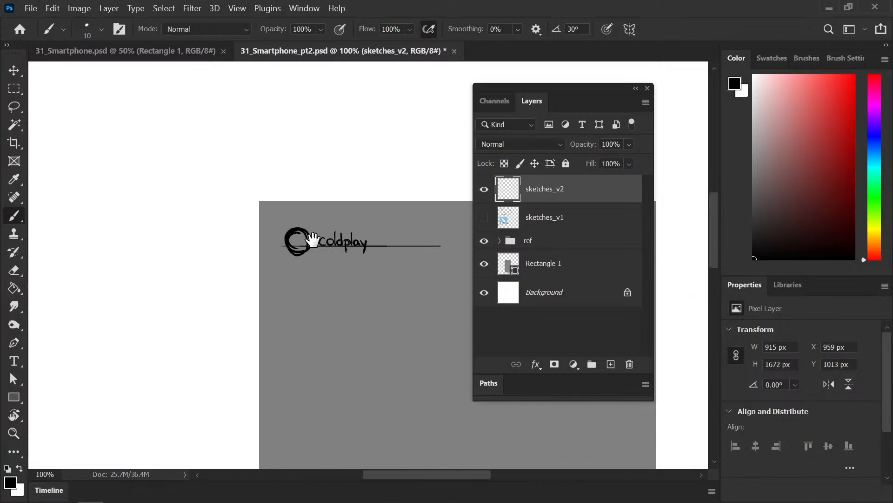
key(ctrl+plus)
key(ctrl+plus)
drag(220, 242, 158, 290)
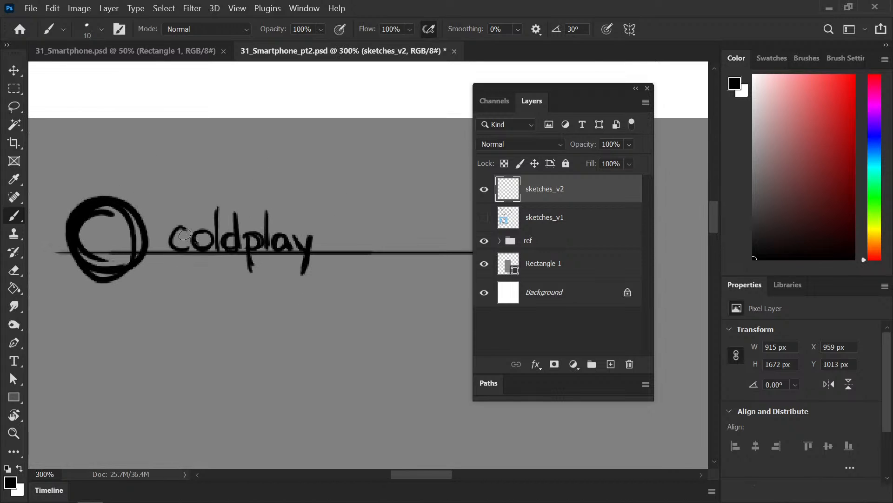
mouse_move(173, 245)
mouse_down()
mouse_move(197, 228)
mouse_move(208, 235)
mouse_move(196, 239)
mouse_move(210, 246)
mouse_move(218, 210)
mouse_move(218, 243)
mouse_move(214, 214)
mouse_move(244, 237)
mouse_move(233, 235)
mouse_move(238, 245)
mouse_move(237, 235)
mouse_move(248, 240)
mouse_move(249, 266)
mouse_up()
drag(260, 235, 252, 247)
mouse_move(262, 213)
mouse_down()
mouse_move(281, 245)
mouse_move(277, 239)
mouse_move(310, 241)
mouse_move(304, 273)
mouse_up()
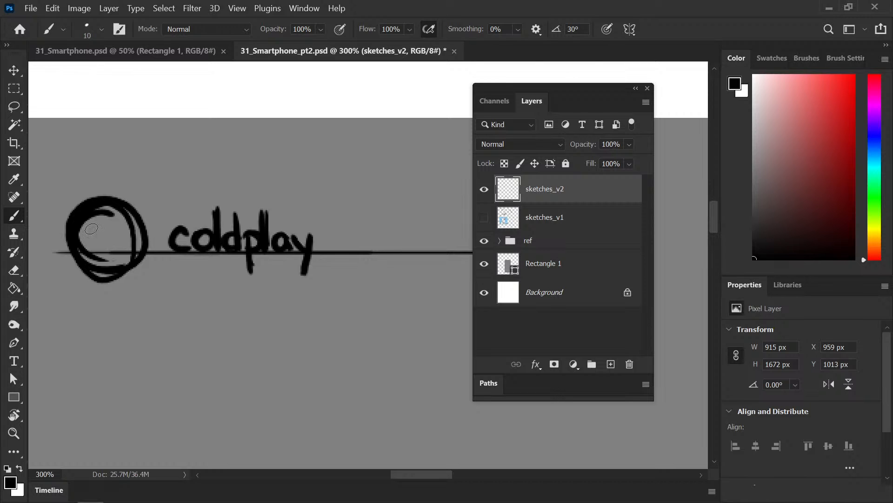
Step: Erase the heavy rings of the profile circle, redraw it with a thinner outline and small figures inside, and save
key(e)
mouse_move(70, 270)
mouse_down()
mouse_move(111, 284)
mouse_move(138, 275)
mouse_move(96, 229)
mouse_move(120, 241)
mouse_move(92, 245)
mouse_up()
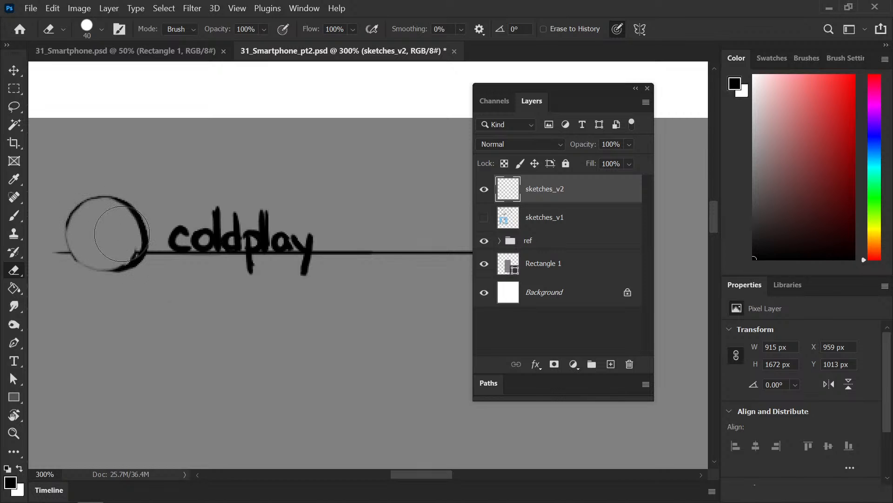
key(b)
mouse_move(105, 200)
mouse_down()
mouse_move(69, 218)
mouse_move(75, 262)
mouse_move(96, 272)
mouse_move(138, 257)
mouse_move(140, 218)
mouse_move(97, 224)
mouse_move(86, 214)
mouse_move(93, 250)
mouse_move(100, 228)
mouse_move(102, 238)
mouse_move(122, 224)
mouse_move(107, 244)
mouse_move(120, 229)
mouse_move(118, 259)
mouse_move(75, 235)
mouse_move(86, 256)
mouse_move(79, 260)
mouse_move(95, 247)
mouse_move(106, 259)
mouse_move(121, 255)
mouse_move(126, 268)
mouse_up()
key(ctrl+minus)
key(ctrl+minus)
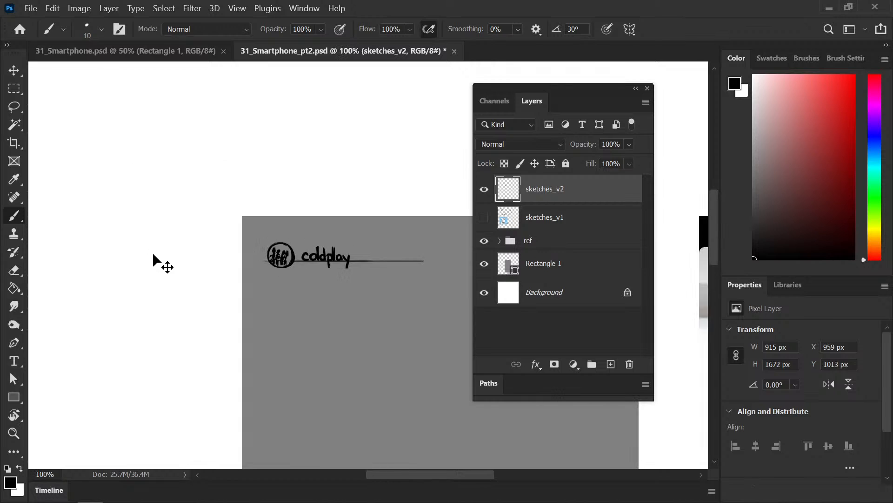
key(ctrl+s)
Step: Sketch a boxed LIVE badge and a boxed viewer count with an eye icon and 42K near the rectangle's upper-right corner, and save
mouse_move(309, 275)
mouse_down()
mouse_move(177, 236)
mouse_move(136, 213)
mouse_up()
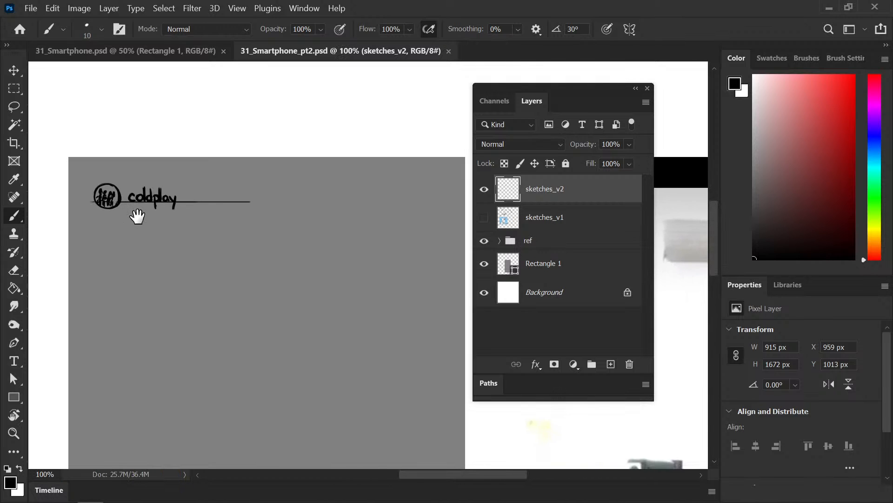
drag(143, 249, 94, 244)
key(ctrl+minus)
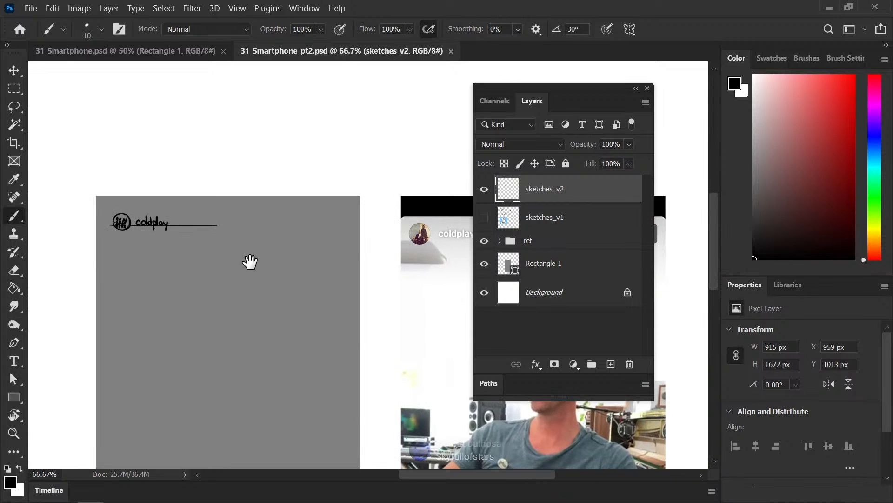
mouse_move(250, 260)
mouse_down()
mouse_move(90, 241)
mouse_move(113, 245)
mouse_up()
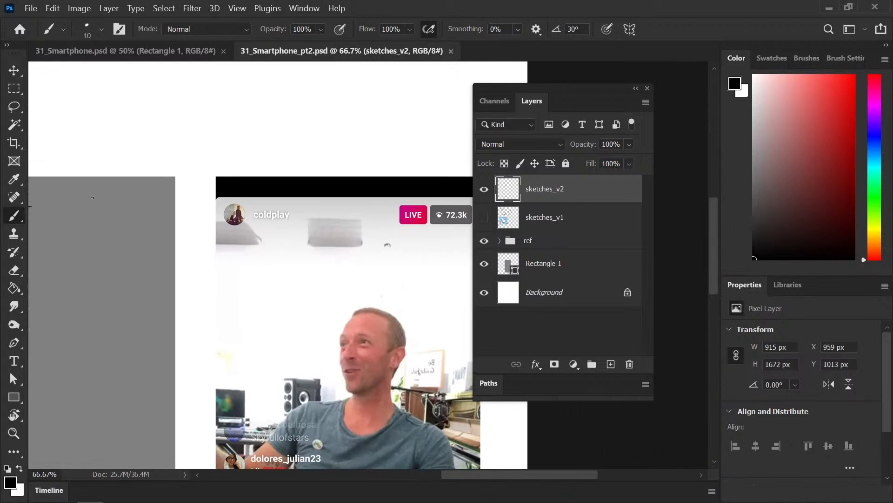
mouse_move(83, 195)
mouse_down()
mouse_move(107, 210)
mouse_move(107, 198)
mouse_move(89, 208)
mouse_up()
mouse_move(123, 196)
mouse_down()
mouse_move(150, 210)
mouse_move(117, 193)
mouse_move(150, 192)
mouse_move(113, 194)
mouse_move(116, 211)
mouse_move(148, 210)
mouse_move(144, 194)
mouse_move(155, 197)
mouse_move(150, 211)
mouse_move(159, 208)
mouse_move(144, 191)
mouse_up()
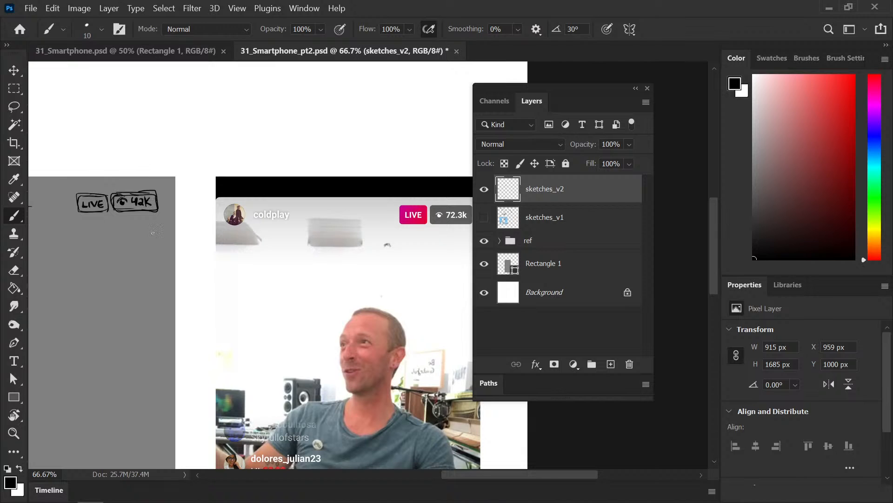
key(ctrl+s)
Step: Erase the number in the viewer count badge, rewrite it as 136K and save the document
key(e)
mouse_move(140, 200)
mouse_down()
mouse_move(133, 203)
mouse_move(145, 200)
mouse_move(142, 212)
mouse_up()
key(b)
key(ctrl+z)
key(ctrl+s)
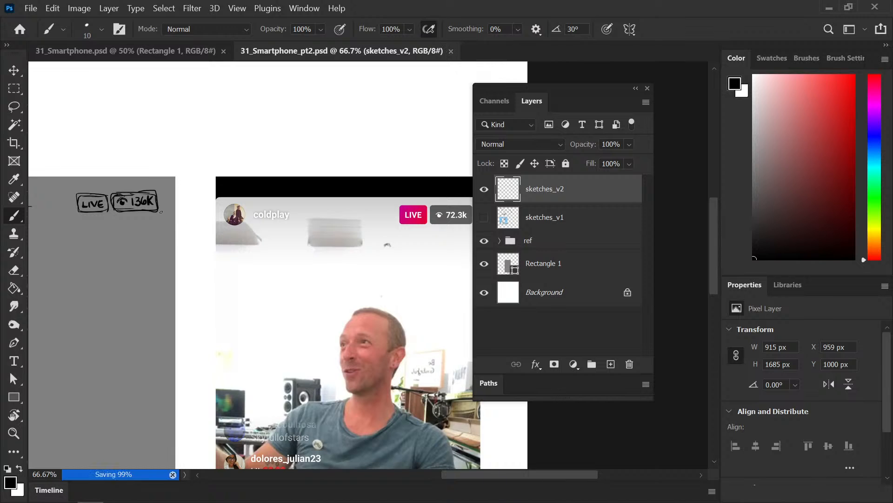
Step: Sketch a frame for the comments area in the lower-left part of the grey rectangle, with two horizontal edges and a vertical right edge
key(ctrl+minus)
key(ctrl+minus)
drag(218, 327, 187, 197)
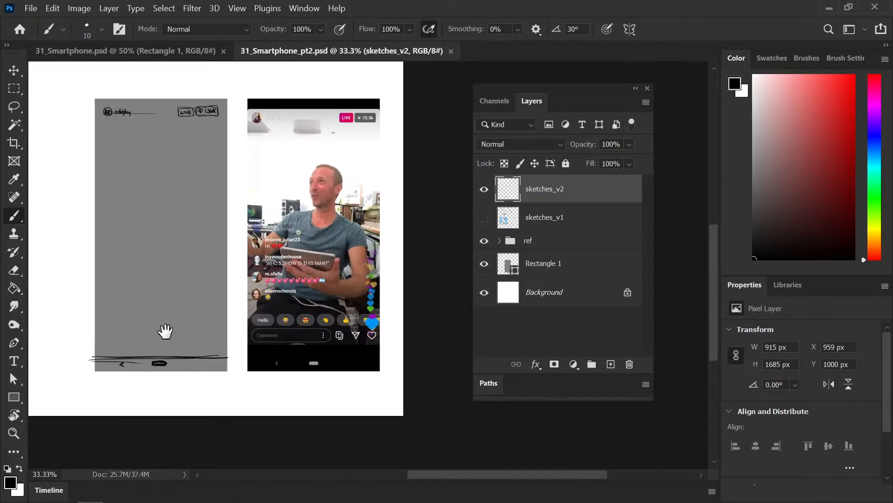
drag(166, 329, 162, 311)
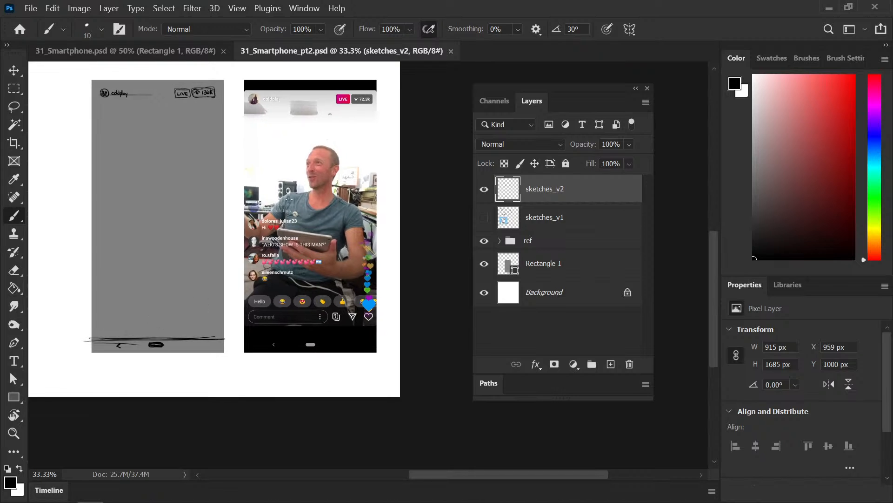
mouse_move(96, 196)
mouse_down()
mouse_move(155, 199)
mouse_move(88, 200)
mouse_up()
mouse_move(96, 291)
mouse_down()
mouse_move(155, 291)
mouse_move(85, 292)
mouse_up()
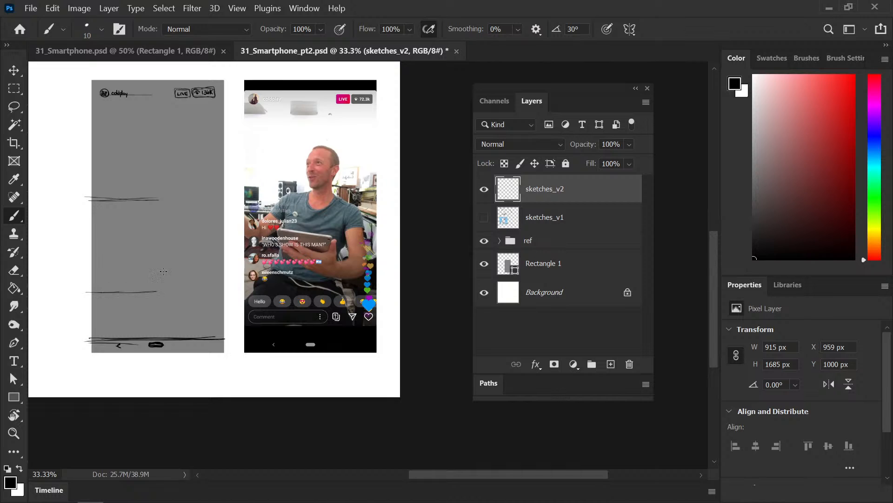
drag(172, 206, 168, 284)
drag(166, 198, 163, 291)
Step: Sketch a commenter's round avatar near the lower-left corner of the comments frame
key(ctrl+plus)
drag(115, 310, 316, 297)
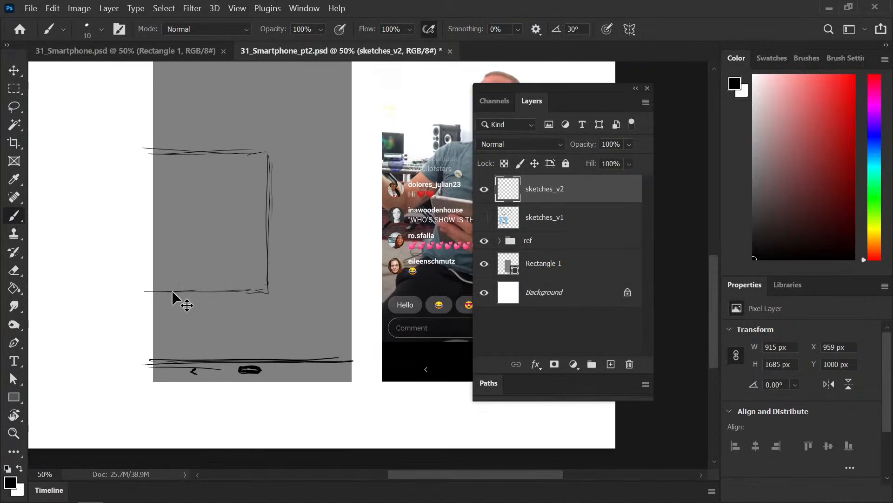
key(ctrl+plus)
drag(168, 279, 154, 279)
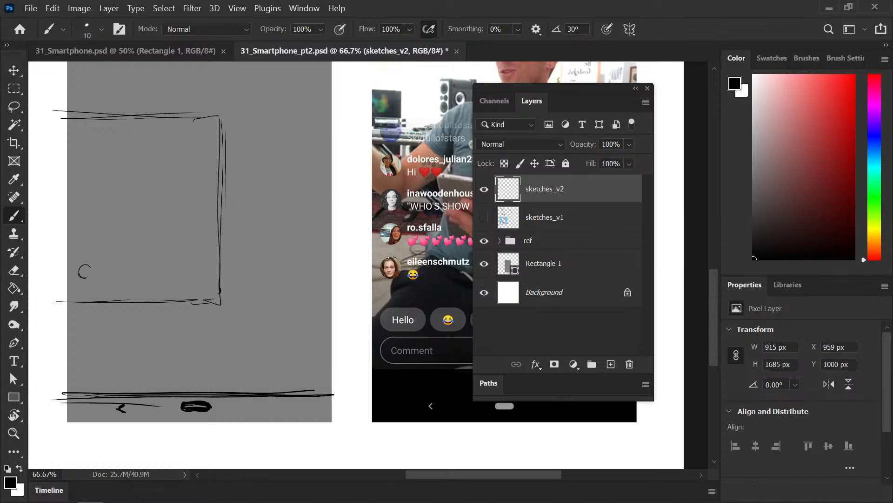
drag(78, 271, 78, 264)
key(ctrl+plus)
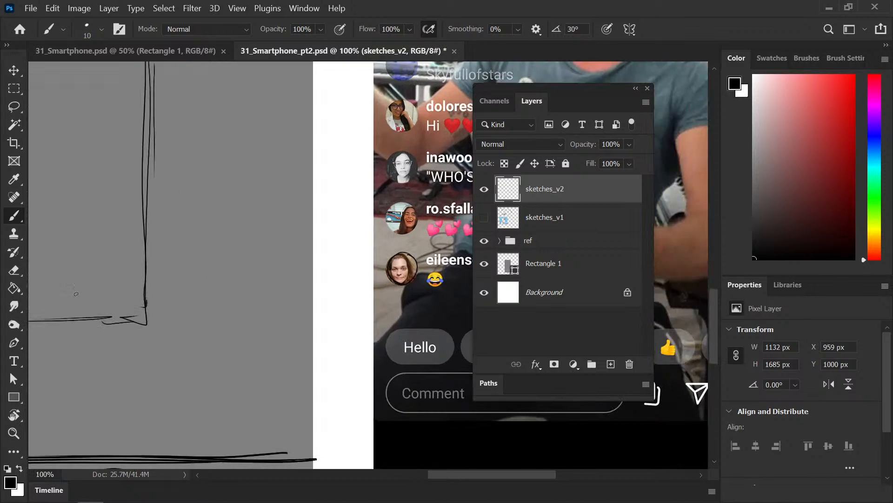
drag(107, 273, 247, 267)
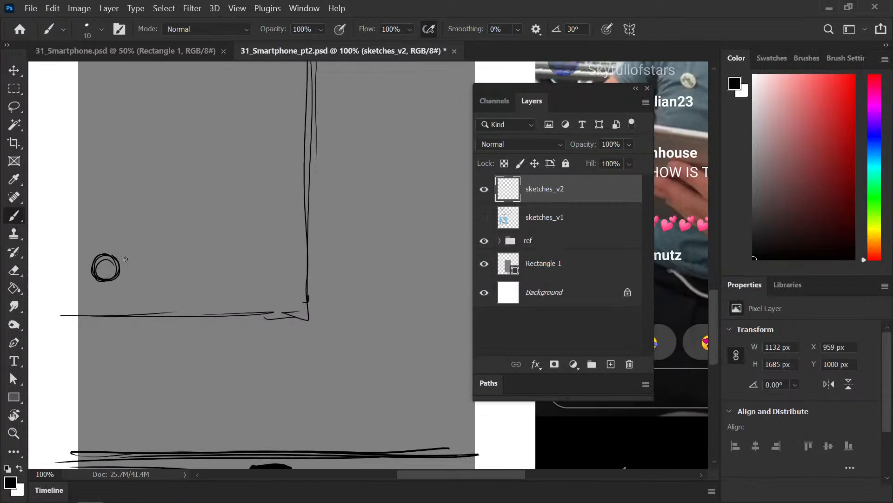
Step: Draw a horizontal guide line beside the avatar and start lettering the commenter's username on it
drag(137, 258, 149, 254)
mouse_move(124, 262)
mouse_down()
mouse_move(199, 268)
mouse_move(115, 268)
mouse_move(241, 273)
mouse_up()
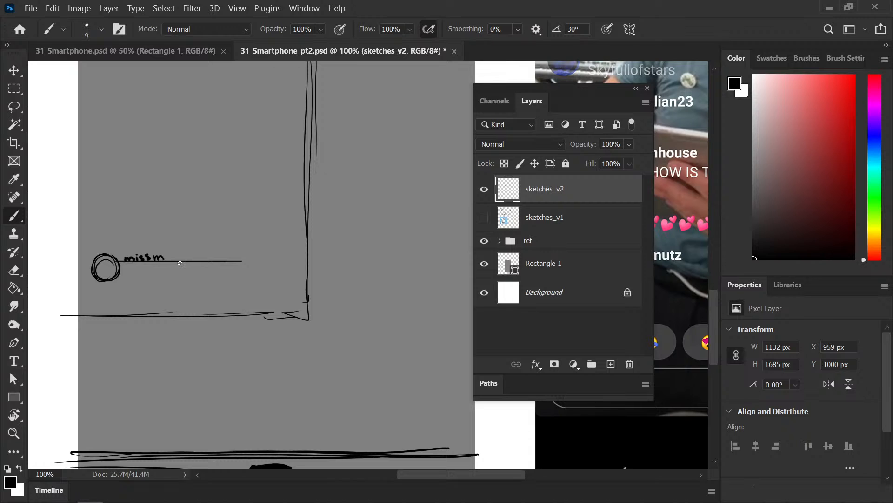
key(ctrl+minus)
key(ctrl+plus)
key(ctrl+plus)
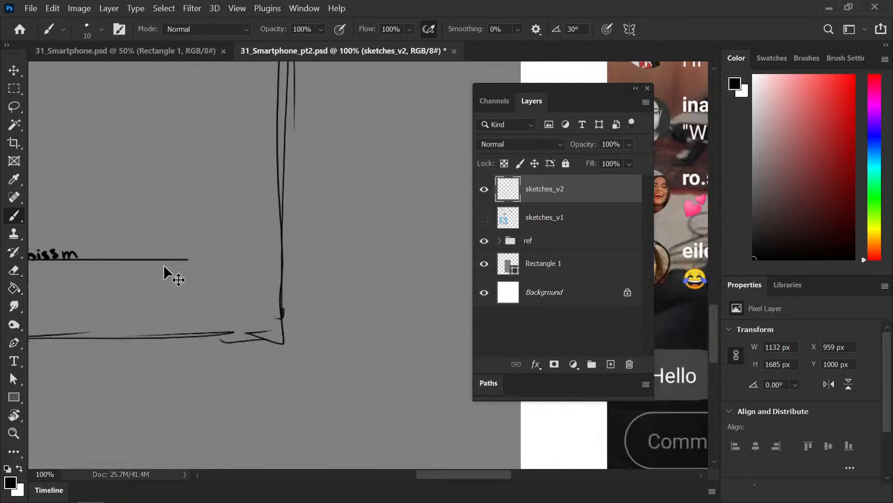
drag(187, 264, 378, 253)
drag(231, 255, 349, 259)
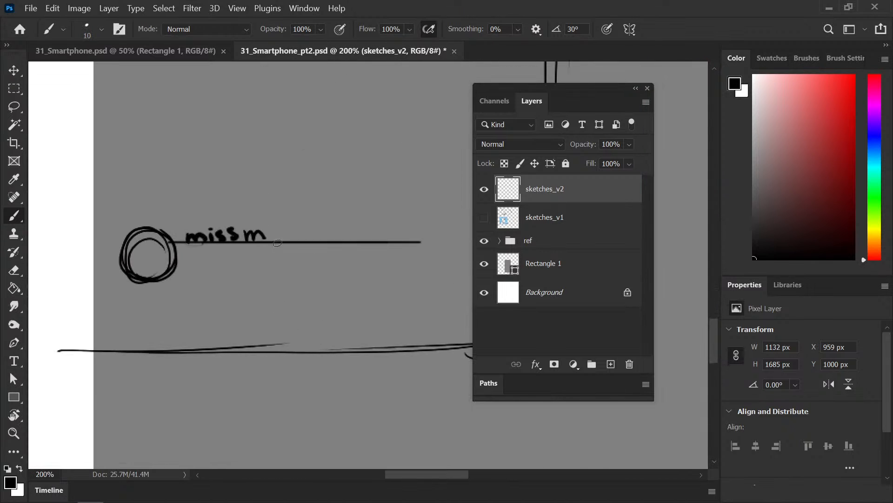
Step: Erase the first letters of the username and reletter the full username along the guide line
key(e)
mouse_move(193, 226)
mouse_down()
mouse_move(231, 232)
mouse_move(190, 235)
mouse_move(279, 235)
mouse_up()
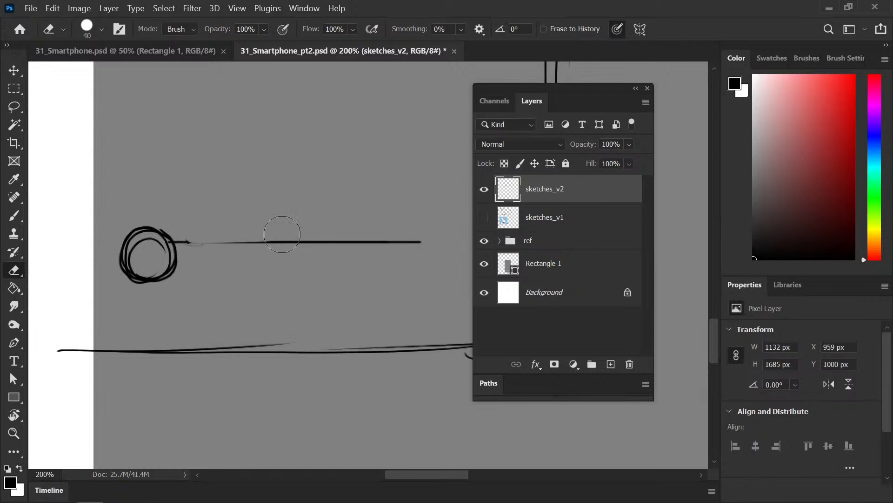
key(b)
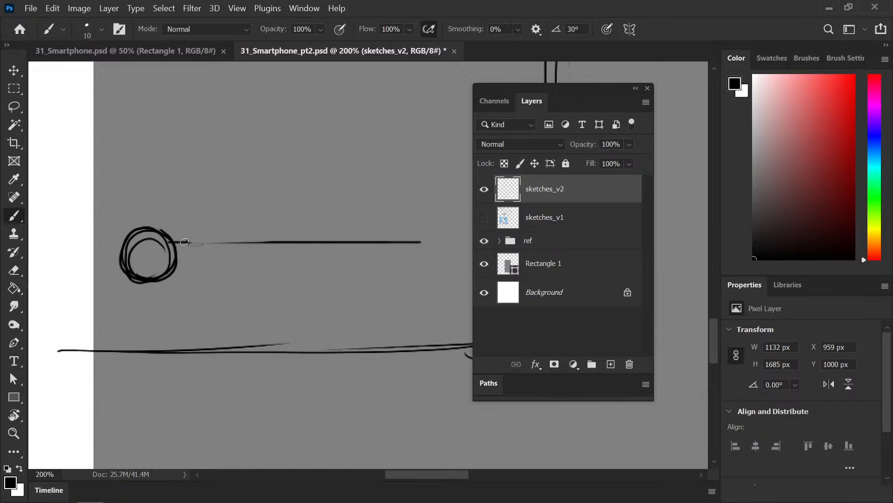
drag(184, 242, 270, 242)
mouse_move(186, 238)
mouse_down()
mouse_move(336, 240)
mouse_move(341, 224)
mouse_move(346, 238)
mouse_move(354, 222)
mouse_up()
Step: Show the sketches_v1 layer briefly to check the wording of the comment in the first sketch, and hide it again
key(ctrl+minus)
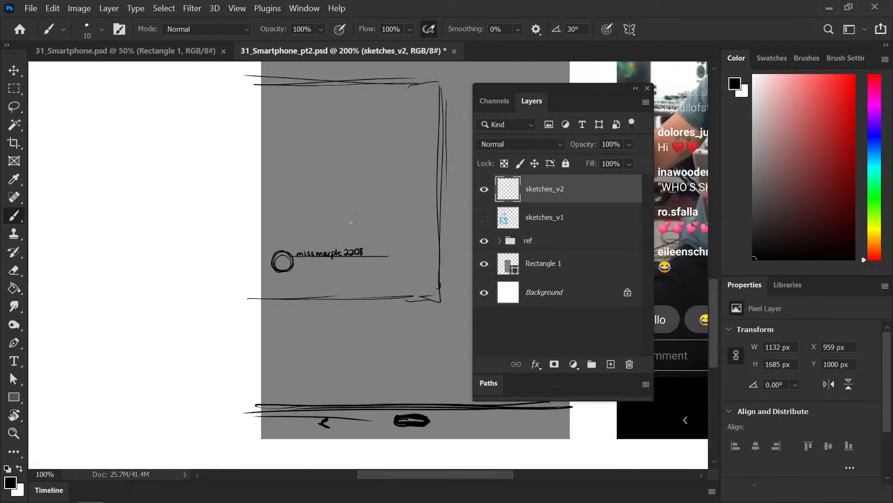
key(ctrl+minus)
click(483, 217)
mouse_move(270, 330)
mouse_down()
mouse_move(277, 320)
mouse_move(317, 309)
mouse_move(234, 314)
mouse_up()
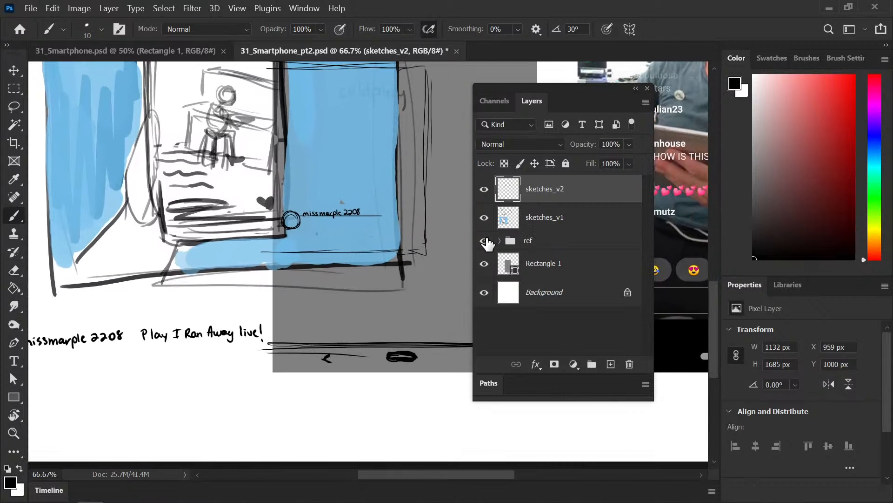
click(484, 218)
key(ctrl+plus)
key(ctrl+plus)
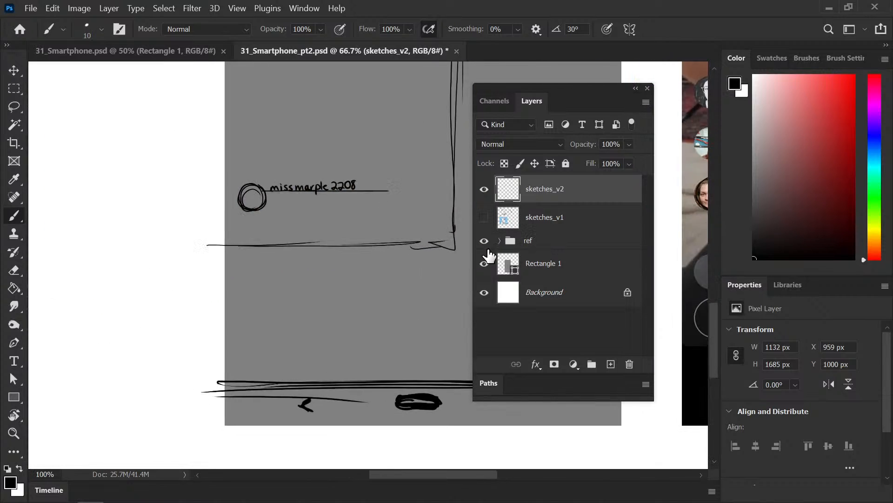
drag(199, 169, 162, 273)
key(ctrl+plus)
drag(195, 241, 323, 255)
mouse_move(154, 223)
mouse_down()
mouse_move(154, 241)
mouse_move(155, 232)
mouse_move(188, 242)
mouse_up()
drag(195, 228, 190, 248)
key(ctrl+z)
key(ctrl+z)
key(ctrl+z)
key(ctrl+z)
key(ctrl+z)
key(ctrl+z)
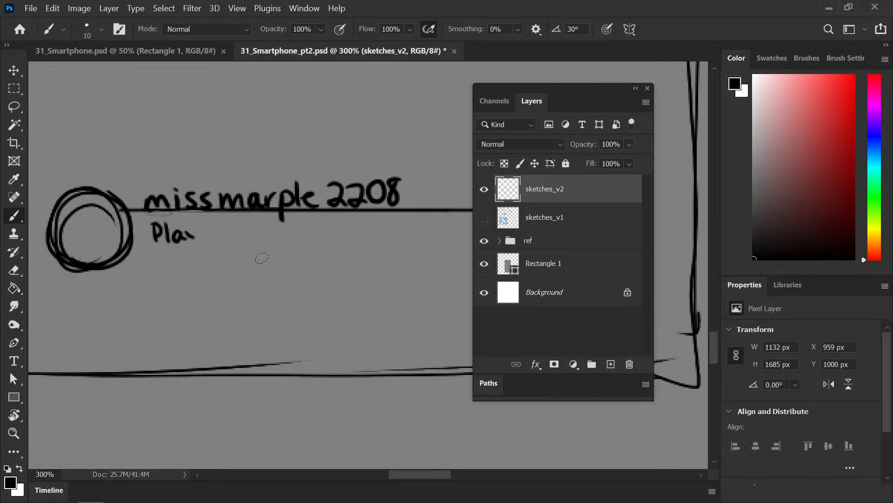
key(ctrl+z)
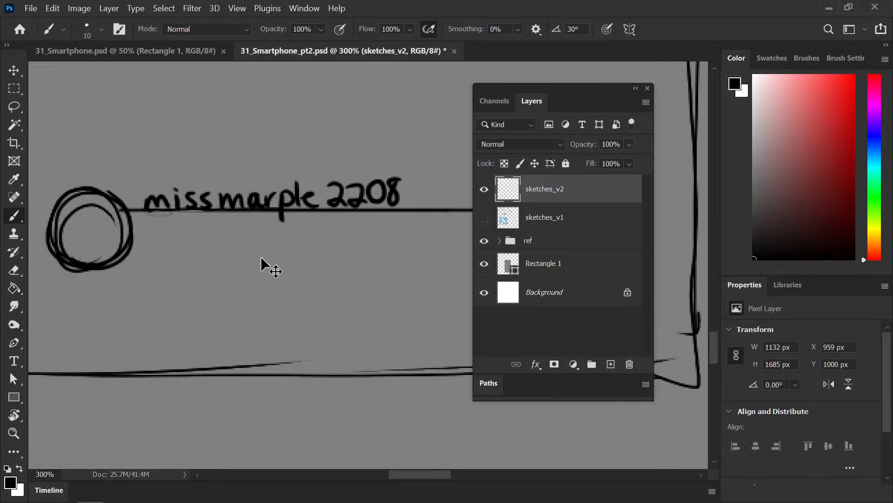
key(ctrl+z)
Step: Draw a second horizontal guide line under the username with brush size 4, and return the brush size to 10
key(bracketleft)
key(bracketleft)
key(bracketleft)
key(bracketleft)
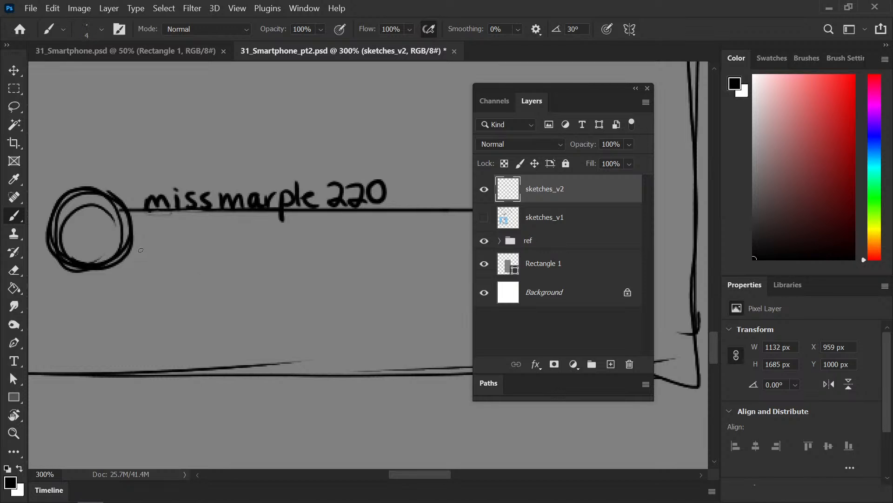
drag(139, 245, 465, 245)
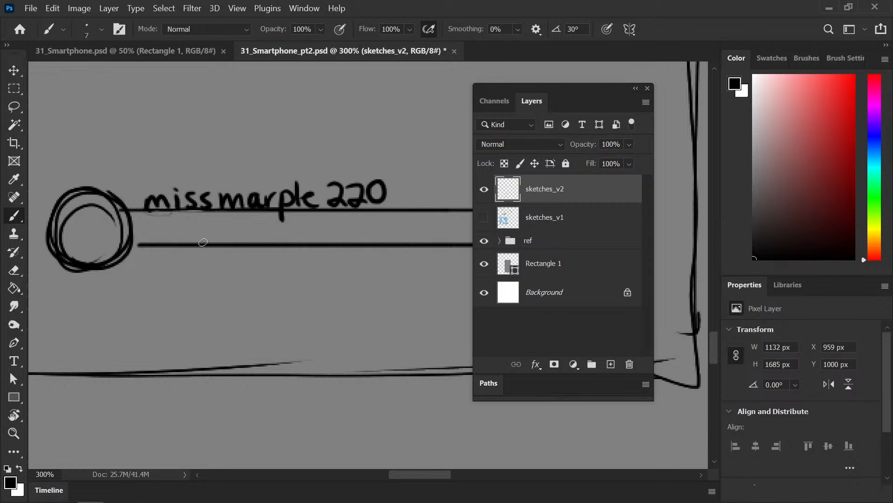
key(bracketright)
key(bracketright)
key(bracketright)
mouse_move(151, 224)
mouse_down()
mouse_move(154, 237)
mouse_move(191, 240)
mouse_move(187, 254)
mouse_up()
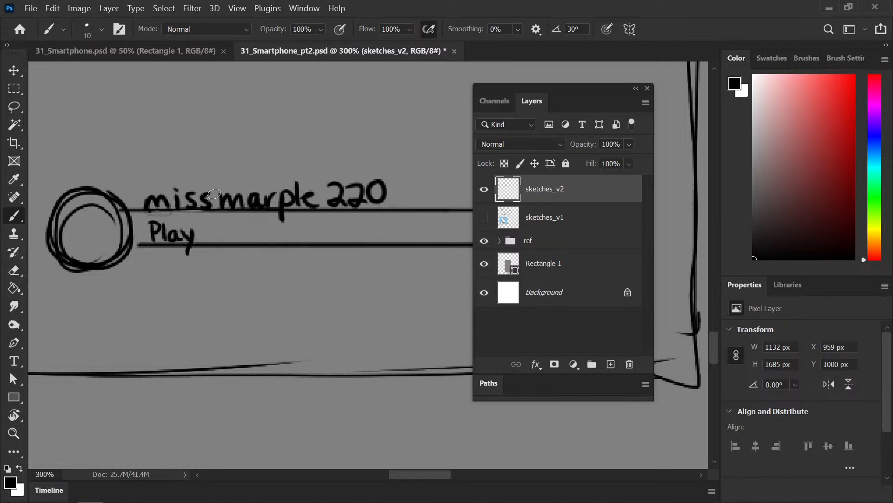
mouse_move(212, 225)
mouse_down()
mouse_move(212, 241)
mouse_move(297, 241)
mouse_move(326, 229)
mouse_move(340, 254)
mouse_up()
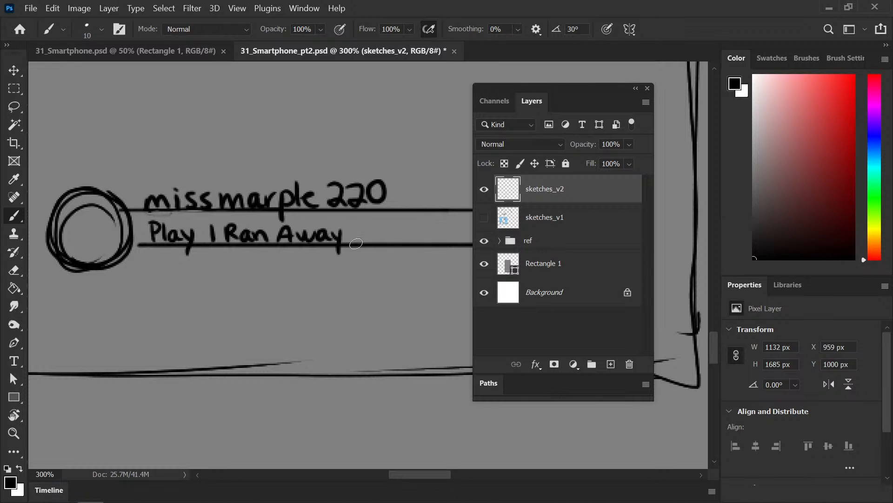
key(ctrl+z)
key(ctrl+z)
key(ctrl+z)
key(ctrl+z)
key(ctrl+z)
key(ctrl+z)
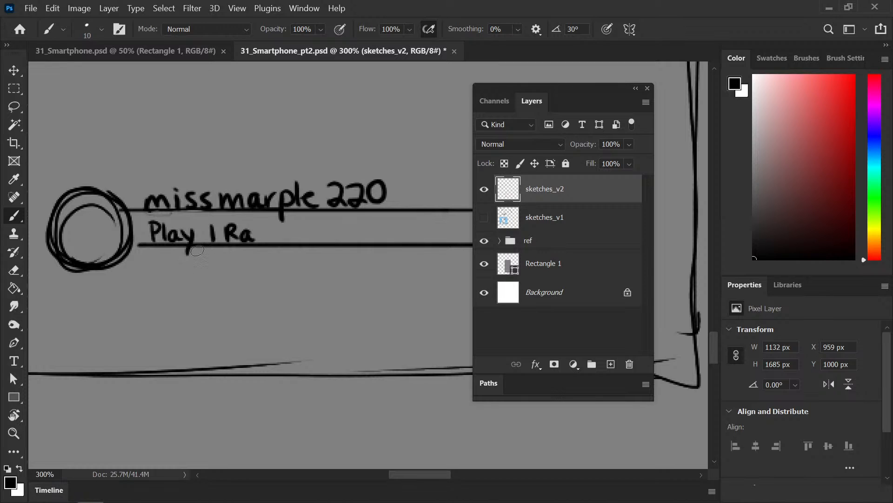
key(ctrl+z)
key(ctrl+z)
key(ctrl+z)
key(ctrl+z)
key(ctrl+z)
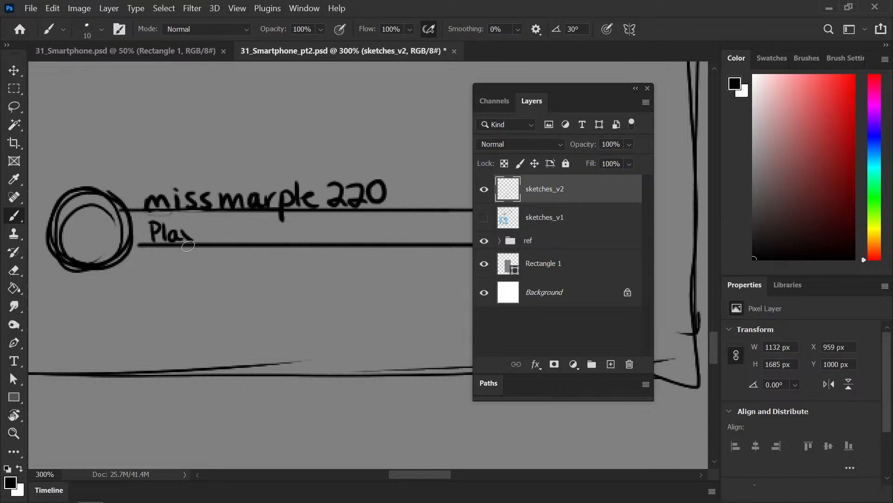
key(ctrl+z)
key(ctrl+z)
key(ctrl+z)
Step: Letter the comment text "Play I Ran Away" on the second guide line under the username
mouse_move(163, 222)
mouse_down()
mouse_move(163, 242)
mouse_move(187, 239)
mouse_move(194, 251)
mouse_move(214, 233)
mouse_move(214, 242)
mouse_move(231, 241)
mouse_up()
mouse_move(232, 225)
mouse_down()
mouse_move(261, 241)
mouse_move(296, 225)
mouse_move(298, 239)
mouse_move(337, 239)
mouse_up()
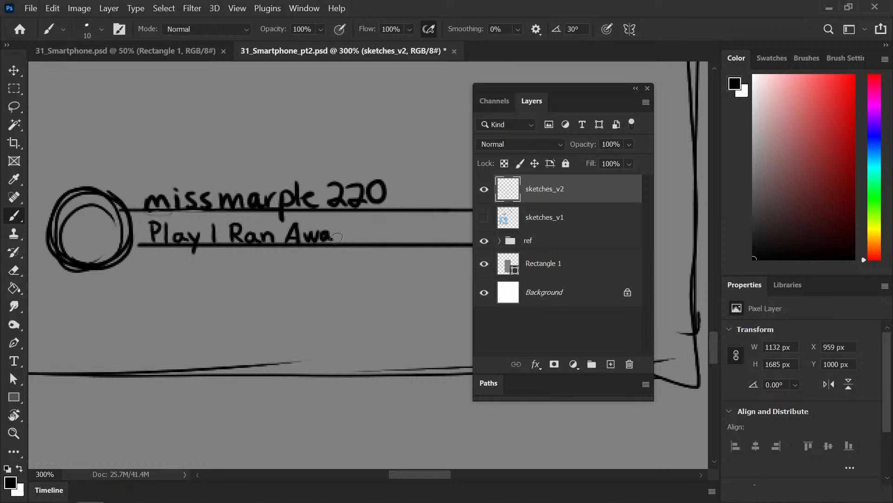
key(ctrl+z)
mouse_move(326, 233)
mouse_down()
mouse_move(345, 239)
mouse_move(358, 229)
mouse_move(347, 255)
mouse_up()
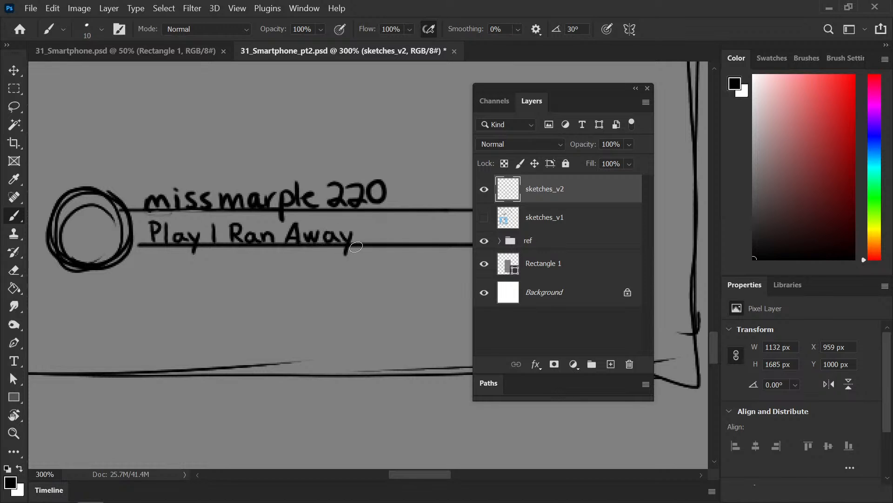
Step: Add "live!" at the end of the comment text and save the document
scroll(357, 245, down, 1)
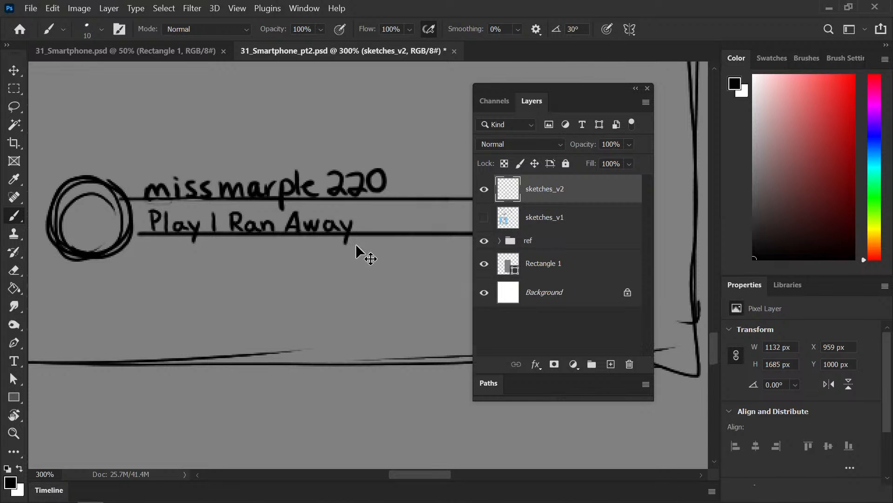
key(ctrl+minus)
drag(372, 264, 308, 269)
key(ctrl+plus)
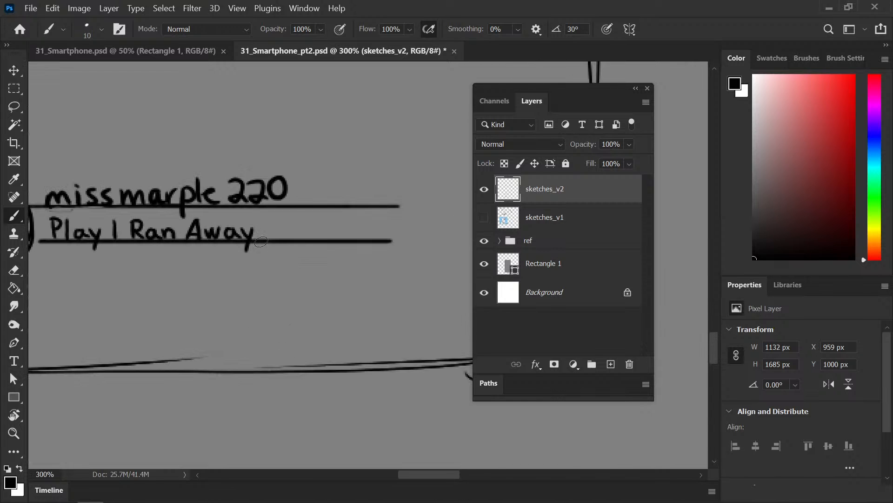
mouse_move(268, 222)
mouse_down()
mouse_move(267, 238)
mouse_move(285, 240)
mouse_move(292, 227)
mouse_move(309, 234)
mouse_up()
click(276, 222)
click(312, 241)
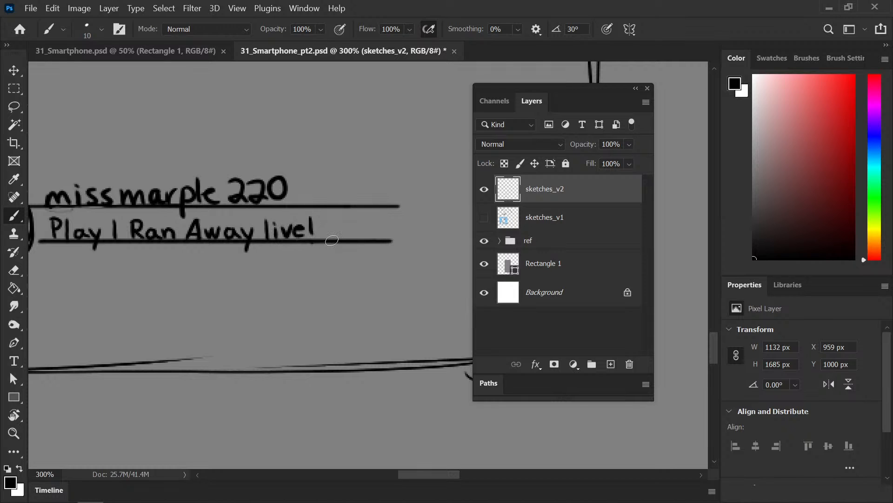
key(ctrl+minus)
key(ctrl+minus)
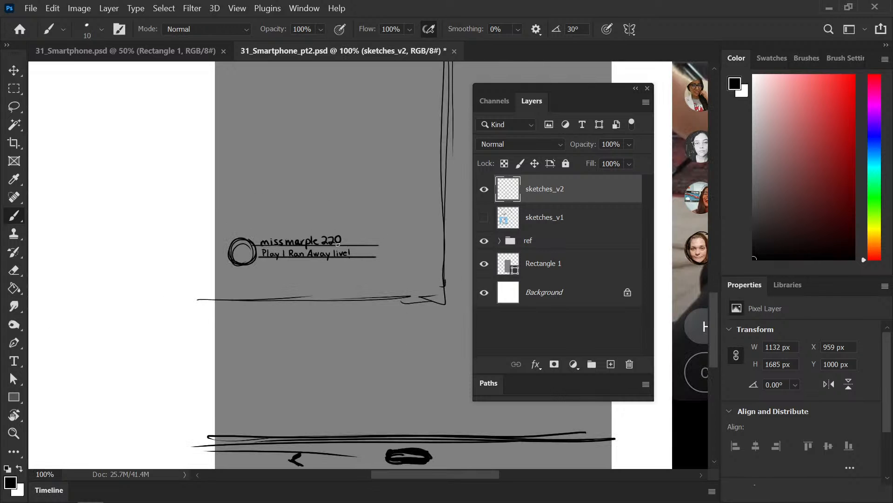
key(ctrl+s)
Step: Select the sketched comment with its avatar, duplicate it three times in an evenly spaced stack above the original, and deselect
key(ctrl+minus)
key(ctrl+minus)
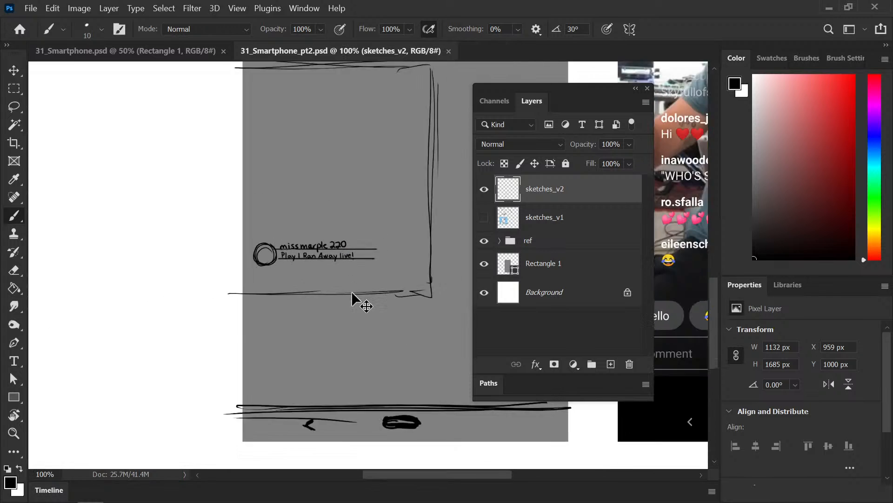
mouse_move(374, 285)
mouse_down()
mouse_move(174, 275)
mouse_move(177, 266)
mouse_move(195, 283)
mouse_up()
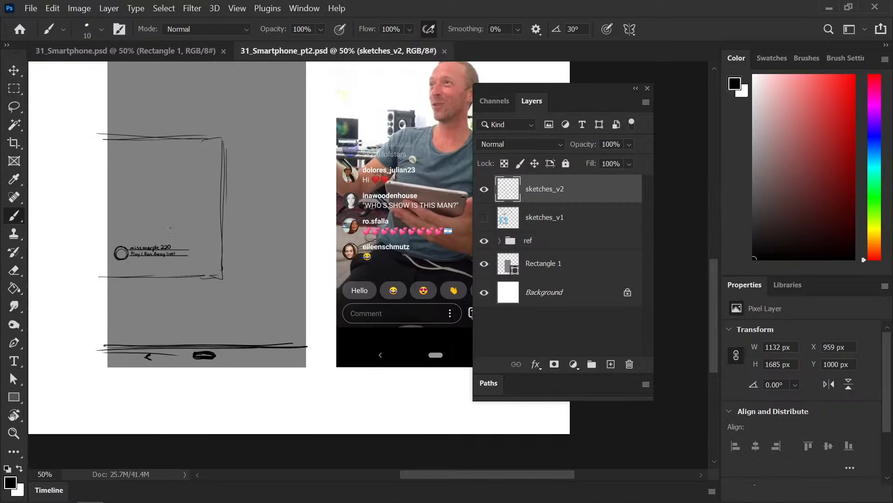
key(m)
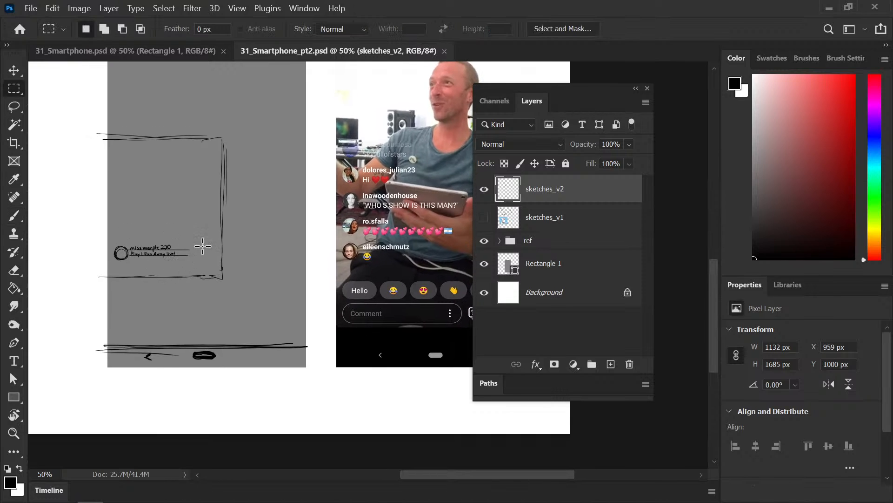
mouse_move(97, 265)
mouse_down()
mouse_move(201, 240)
mouse_move(184, 238)
mouse_move(183, 185)
mouse_up()
key(v)
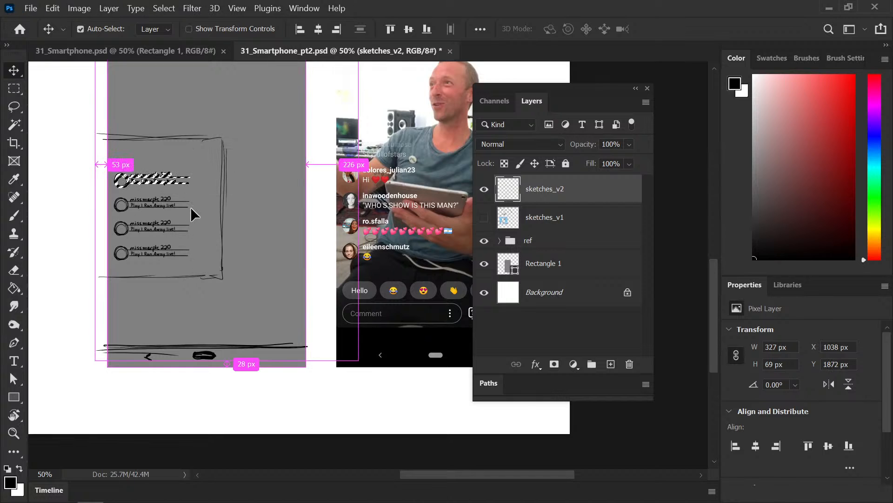
key(ctrl+d)
key(b)
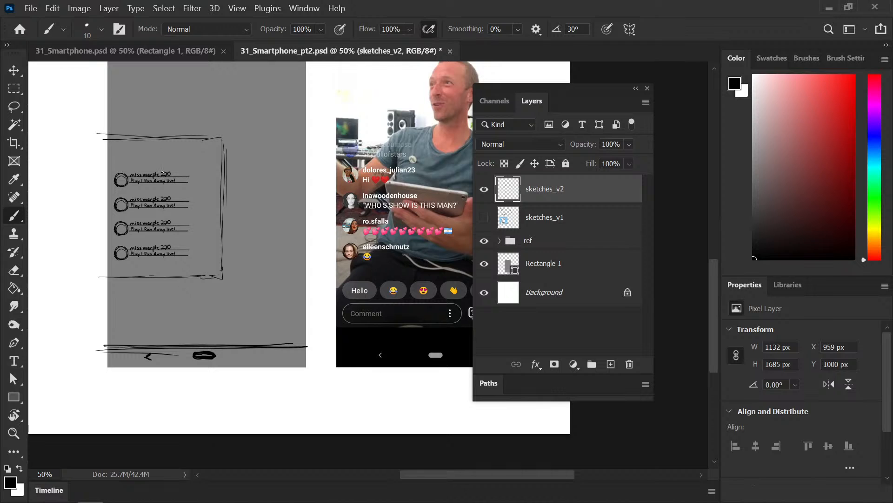
Step: Duplicate the uppermost comment once more, place the copy just below the comments frame's upper edge, and deselect
key(m)
drag(204, 168, 100, 191)
key(v)
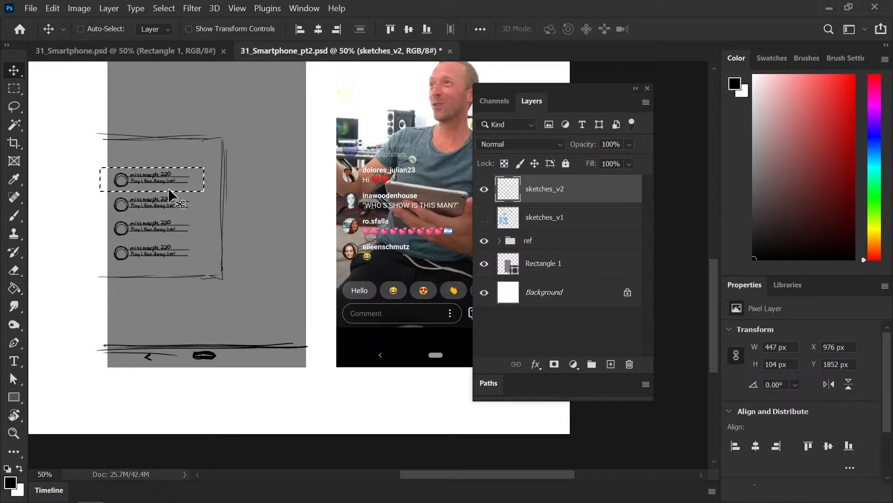
mouse_move(179, 197)
mouse_down()
mouse_move(171, 161)
mouse_move(181, 159)
mouse_up()
key(ctrl+d)
Step: Fade the uppermost comment and its avatar with the Eraser using pen pressure for opacity, and save the document
key(e)
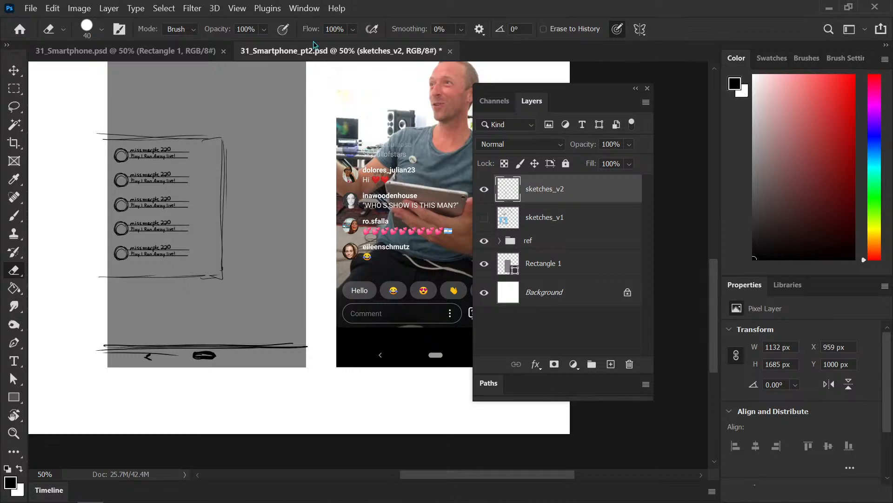
click(283, 28)
mouse_move(118, 154)
mouse_down()
mouse_move(168, 149)
mouse_move(110, 148)
mouse_move(187, 148)
mouse_move(104, 152)
mouse_move(193, 148)
mouse_move(93, 152)
mouse_move(204, 148)
mouse_move(107, 158)
mouse_move(143, 153)
mouse_up()
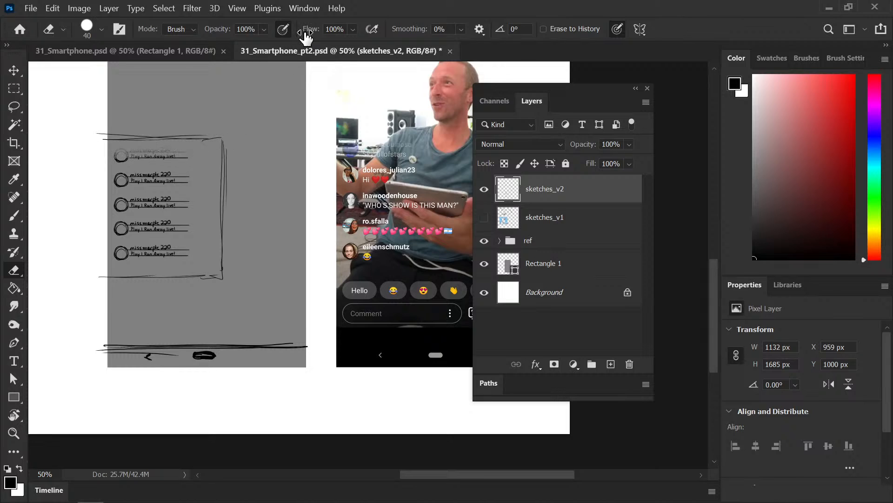
key(b)
key(ctrl+plus)
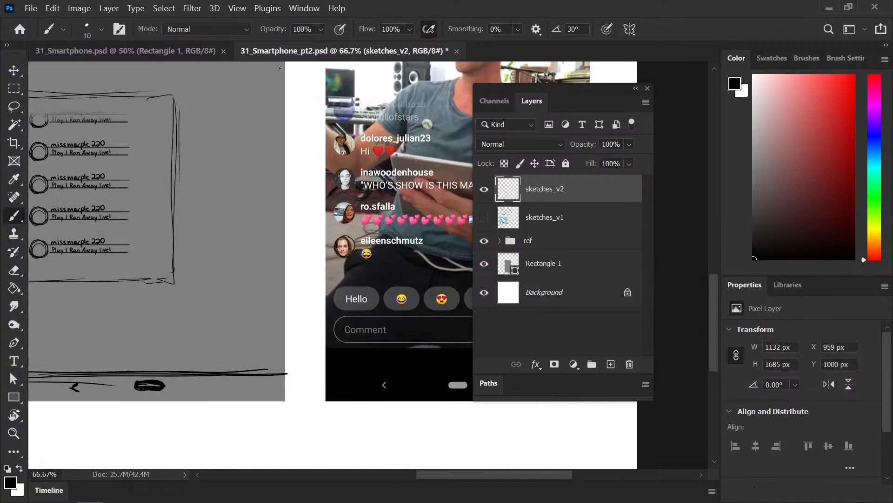
key(ctrl+s)
Step: Start a bulleted list on the white canvas left of the phone base, handwriting two commenter usernames and a verified badge beside the second
drag(110, 233, 186, 234)
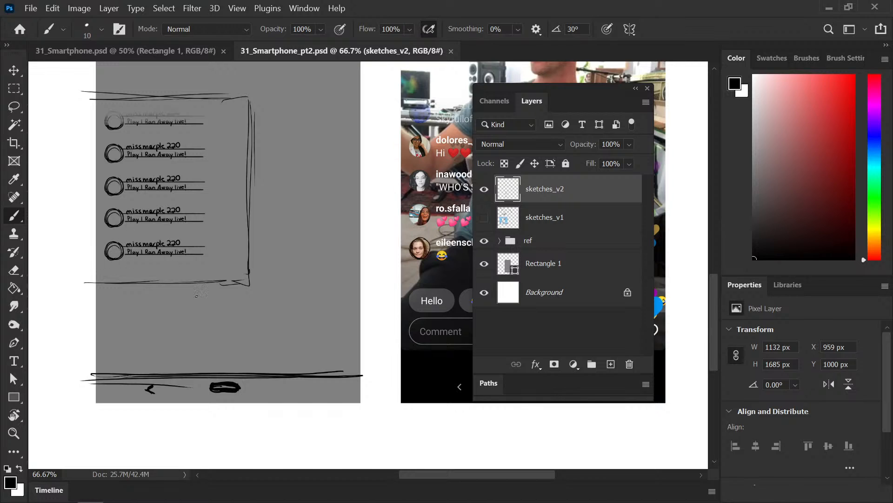
key(ctrl+minus)
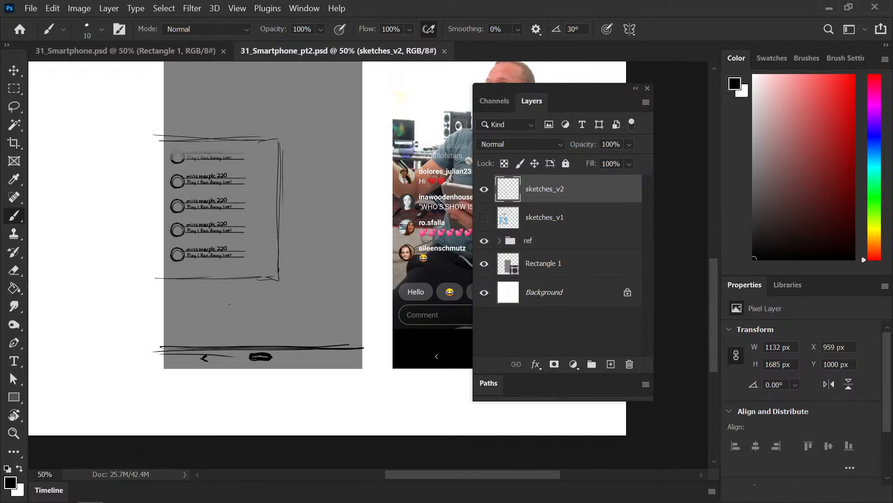
mouse_move(216, 273)
mouse_down()
mouse_move(269, 259)
mouse_move(303, 269)
mouse_up()
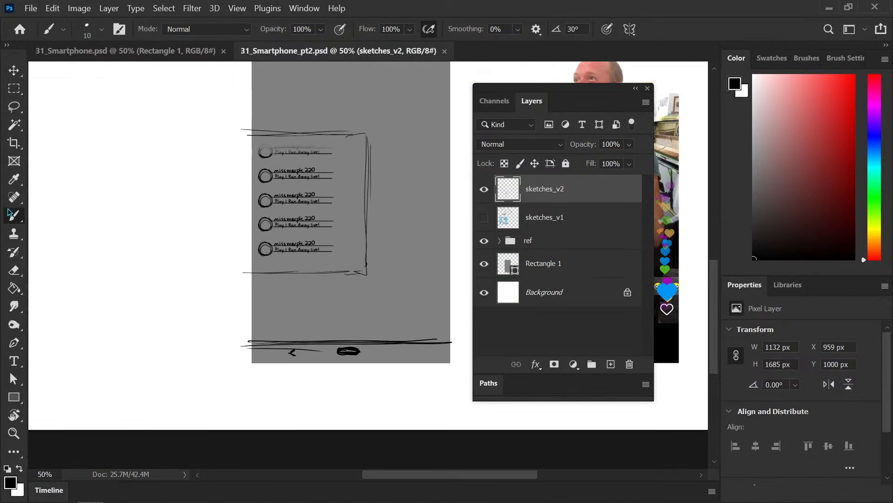
click(52, 190)
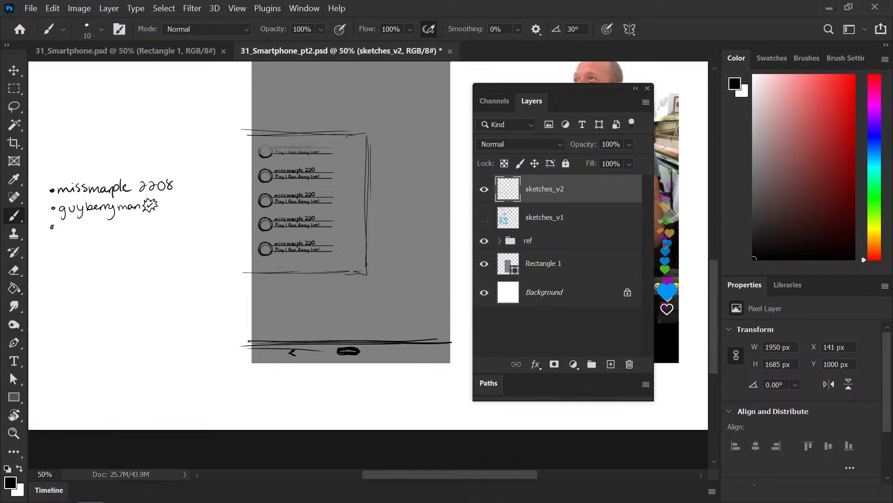
Step: Add four empty bullets below the two usernames in the handwritten list and save the document
click(52, 227)
key(ctrl+minus)
key(ctrl+plus)
drag(50, 246, 50, 245)
click(52, 257)
key(e)
click(53, 256)
key(b)
click(50, 281)
drag(196, 267, 85, 247)
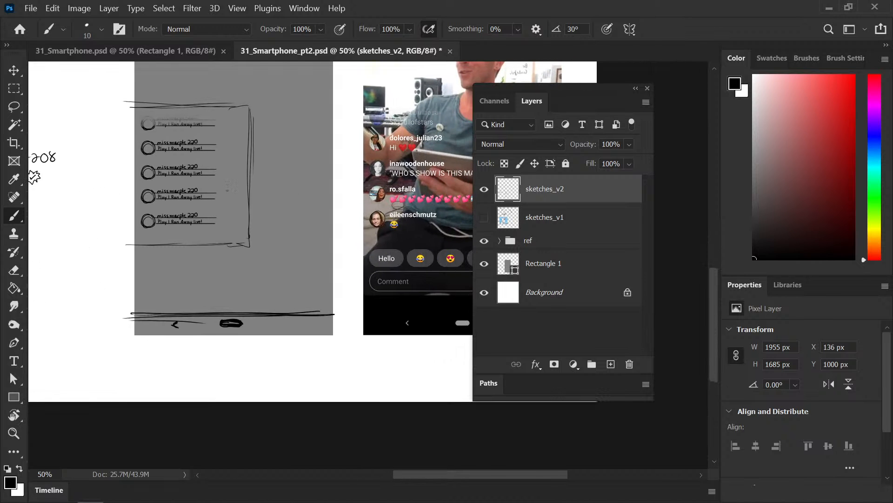
key(ctrl+s)
Step: Sketch a rounded comment field below the comments frame, with the word "Comment" and three vertical dots inside
mouse_move(219, 266)
mouse_down()
mouse_move(172, 199)
mouse_move(148, 210)
mouse_up()
mouse_move(208, 275)
mouse_down()
mouse_move(215, 285)
mouse_move(196, 286)
mouse_up()
drag(136, 227, 163, 223)
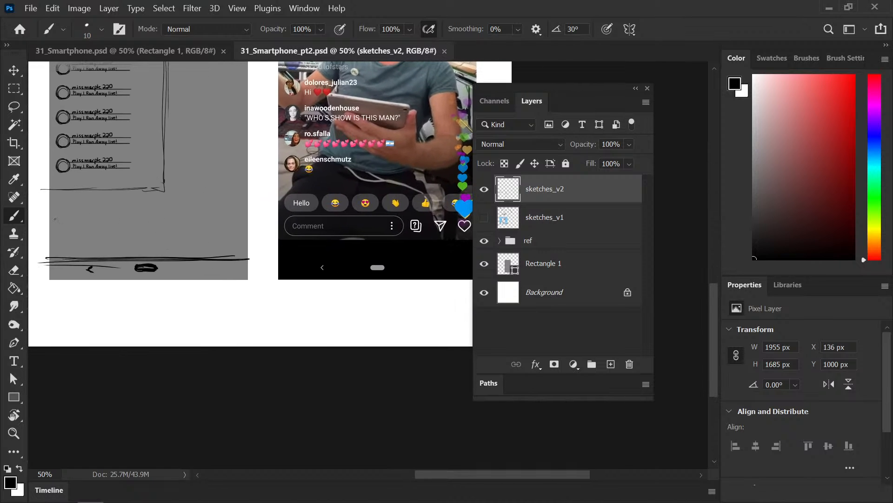
mouse_move(61, 222)
mouse_down()
mouse_move(135, 238)
mouse_move(94, 239)
mouse_move(148, 236)
mouse_move(145, 223)
mouse_move(147, 237)
mouse_move(154, 233)
mouse_move(65, 222)
mouse_move(152, 220)
mouse_move(71, 222)
mouse_move(142, 220)
mouse_up()
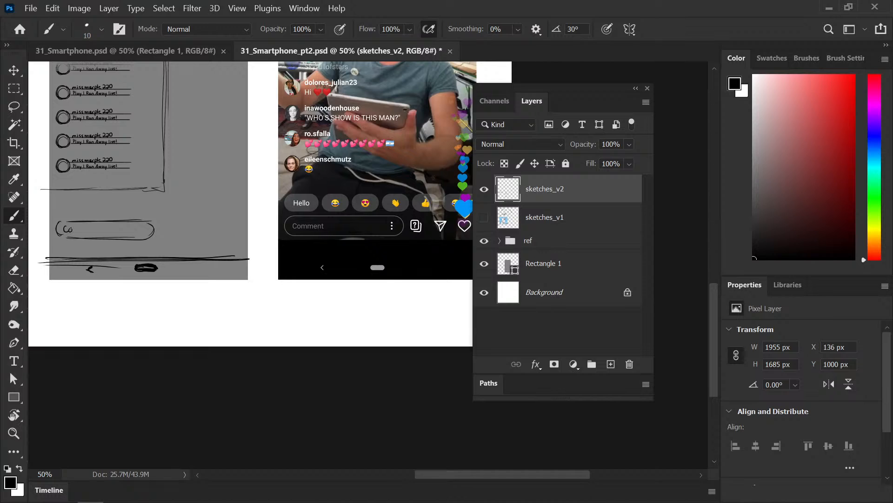
drag(73, 231, 100, 229)
Step: Sketch the question-card icon and the paper-plane send icon to the right of the comment field
drag(181, 229, 170, 232)
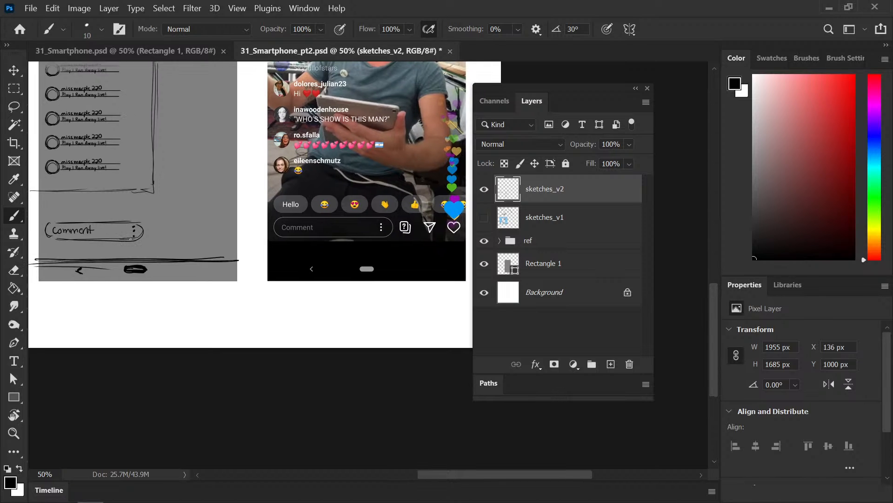
drag(170, 238, 140, 227)
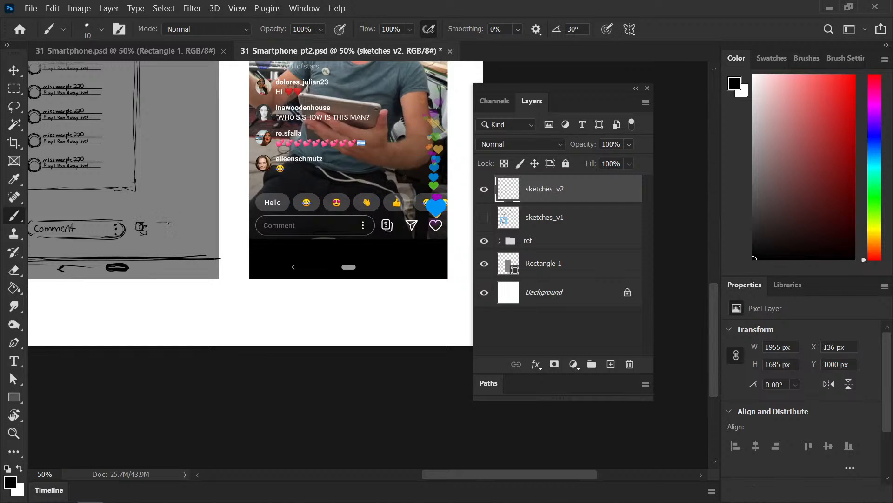
mouse_move(173, 223)
mouse_down()
mouse_move(166, 236)
mouse_move(174, 224)
mouse_up()
drag(195, 225, 197, 231)
key(ctrl+z)
key(ctrl+z)
key(ctrl+z)
key(ctrl+z)
Step: Turn on Vertical paint symmetry and place its axis just right of the paper-plane icon
click(625, 29)
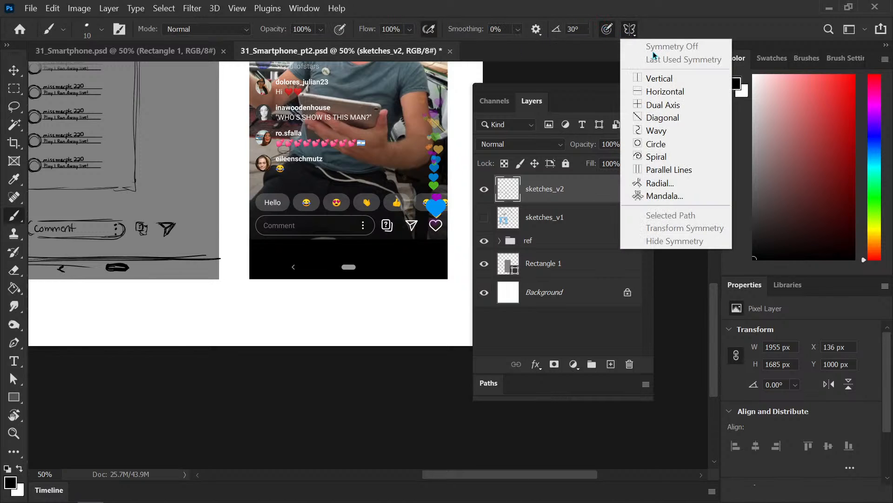
click(624, 29)
click(626, 30)
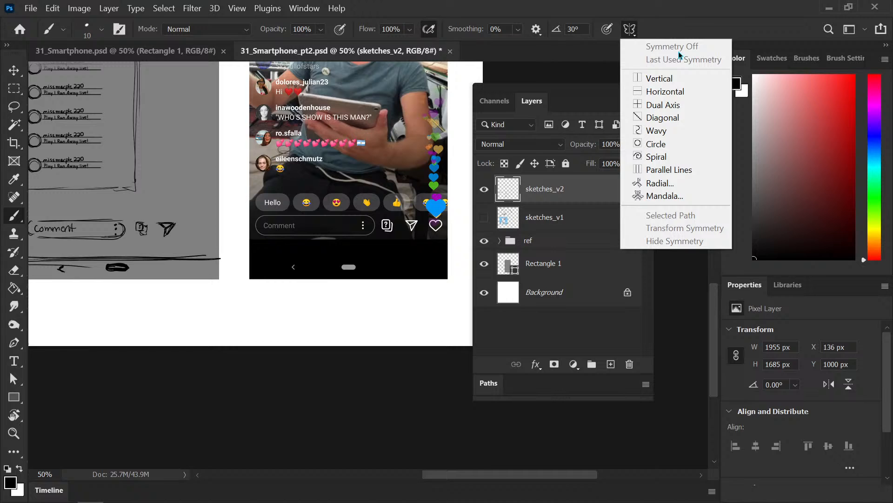
click(680, 78)
drag(134, 179, 188, 206)
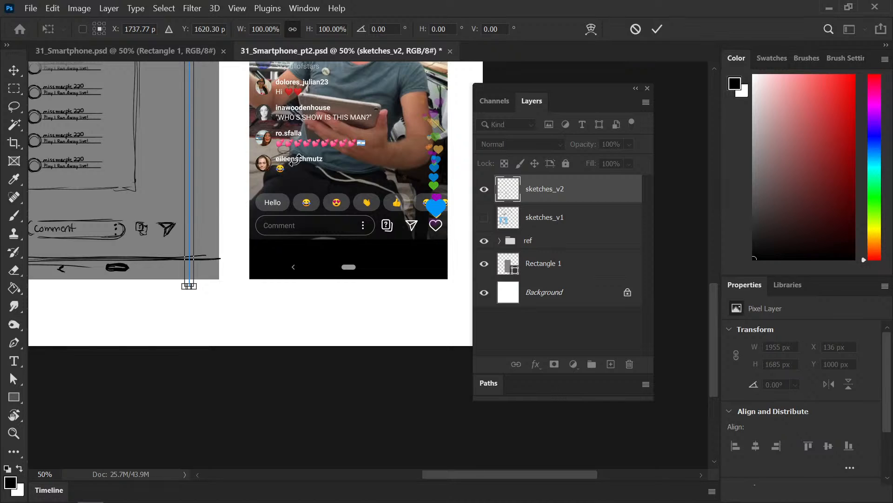
click(657, 28)
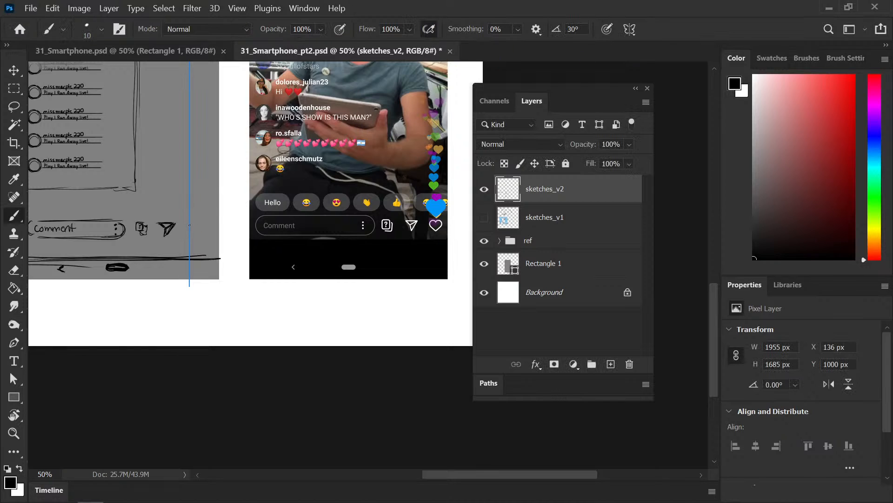
Step: Sketch a mirrored heart icon on the symmetry axis and thicken its outline
drag(184, 225, 189, 231)
scroll(189, 231, up, 1)
scroll(149, 225, up, 1)
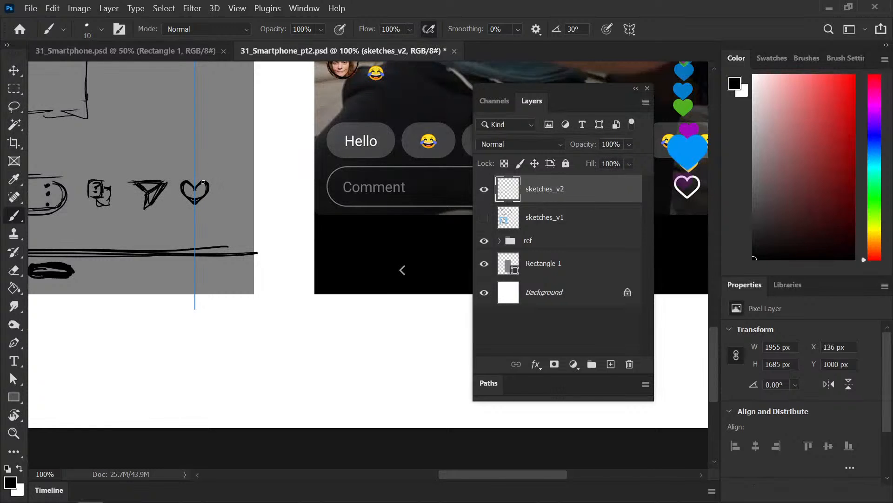
drag(203, 182, 197, 190)
key(e)
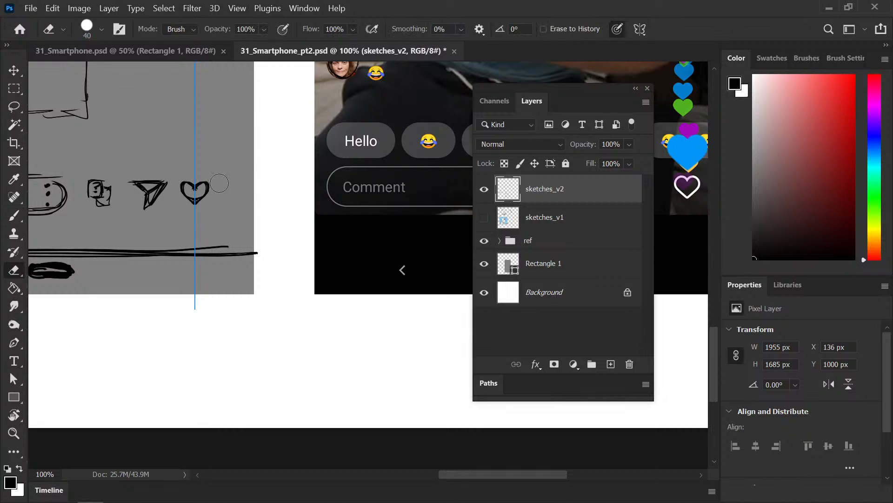
key(b)
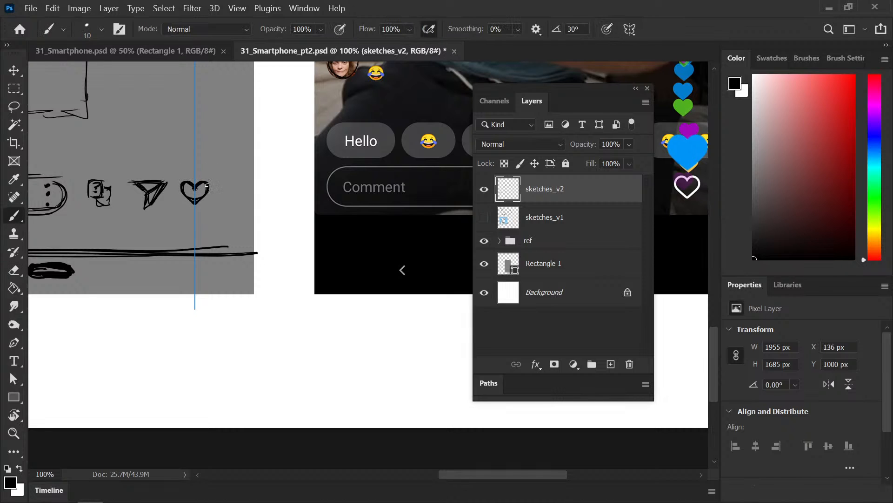
Step: Turn the paint symmetry off and save the document
click(618, 33)
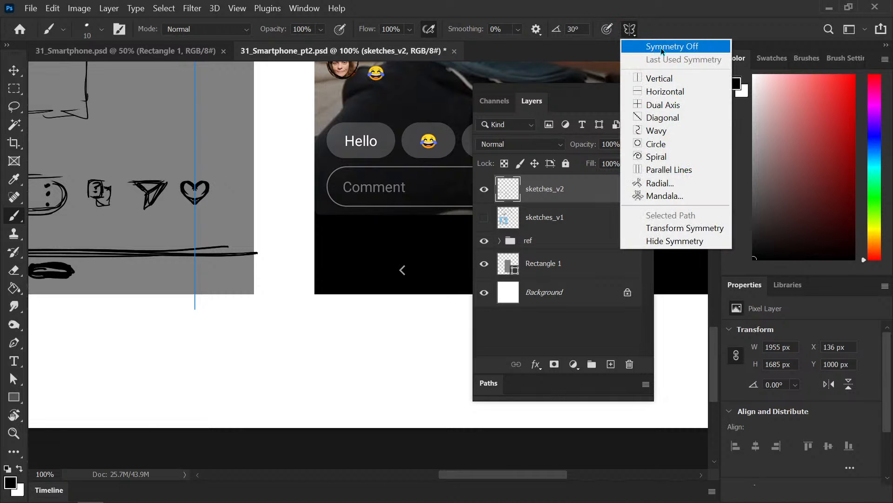
key(Escape)
key(ctrl+minus)
key(ctrl+minus)
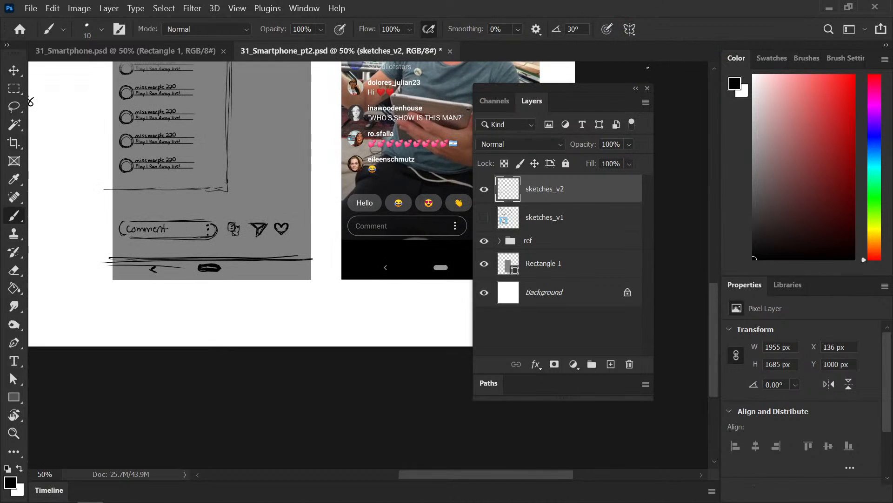
key(ctrl+s)
Step: Select the question-card icon beside the comment field and scale it proportionally to about 129%
key(ctrl+minus)
key(ctrl+minus)
drag(251, 272, 232, 270)
key(ctrl+plus)
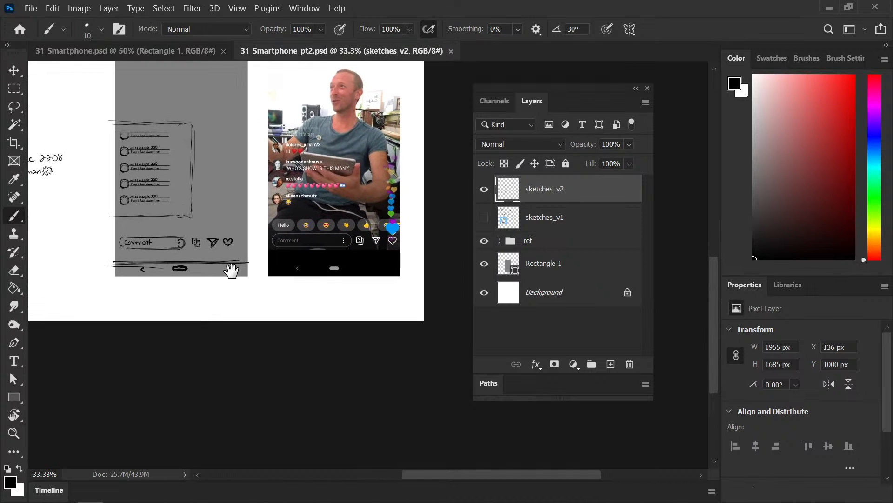
key(m)
drag(200, 231, 190, 251)
key(v)
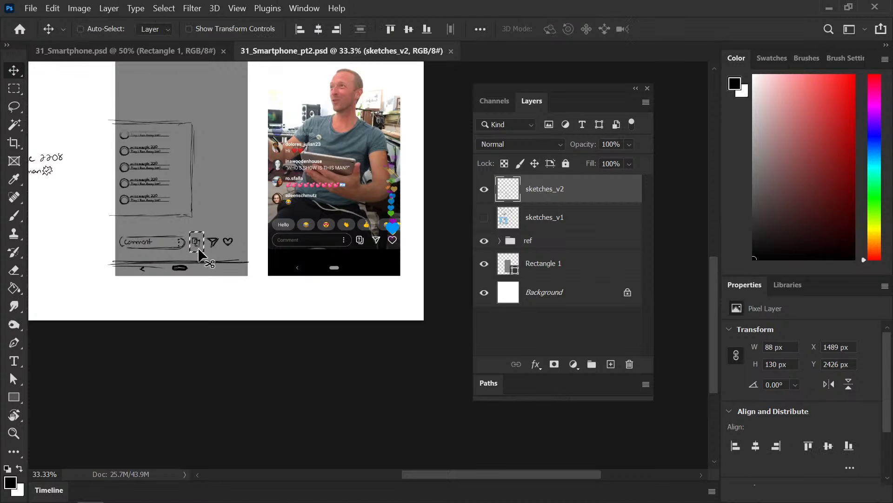
key(ctrl+plus)
key(ctrl+plus)
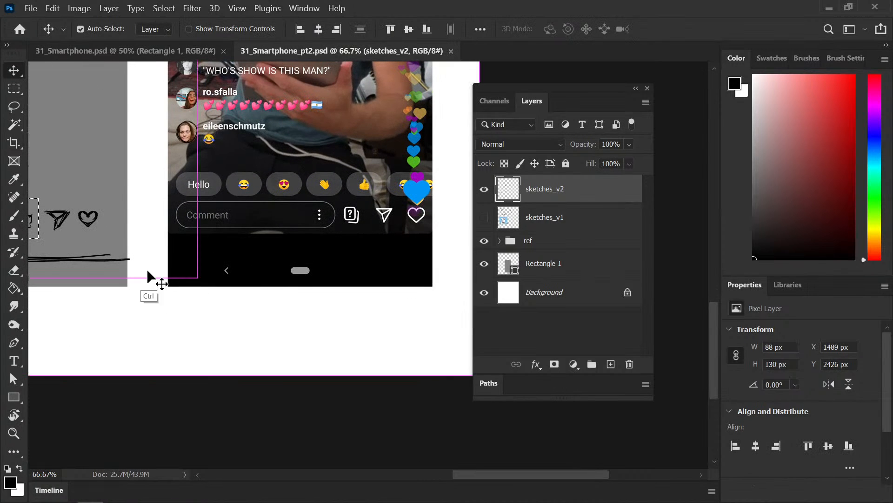
key(ctrl+t)
drag(152, 264, 210, 265)
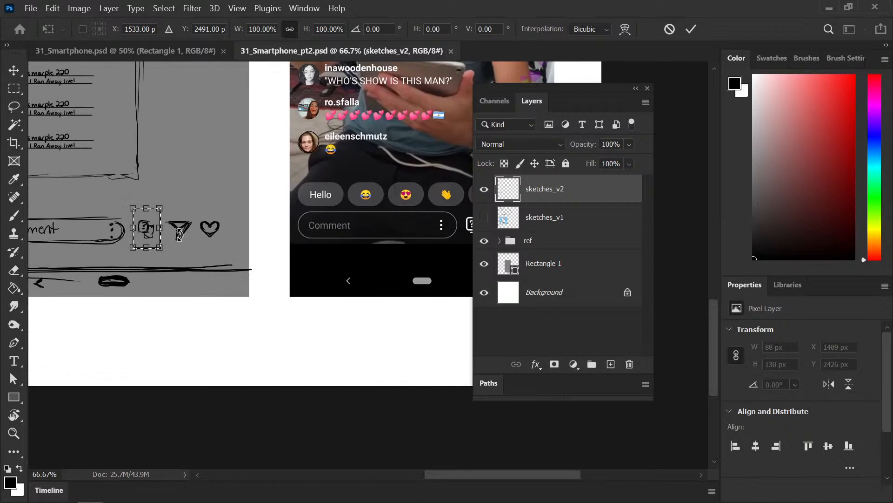
drag(160, 207, 163, 201)
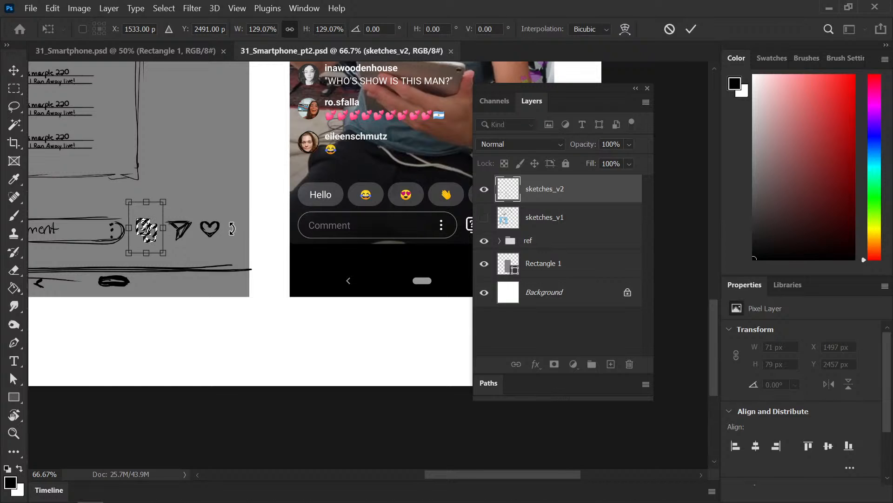
key(Return)
Step: Select the question-card, paper-plane and heart icons together and shift them slightly right, away from the comment field
key(m)
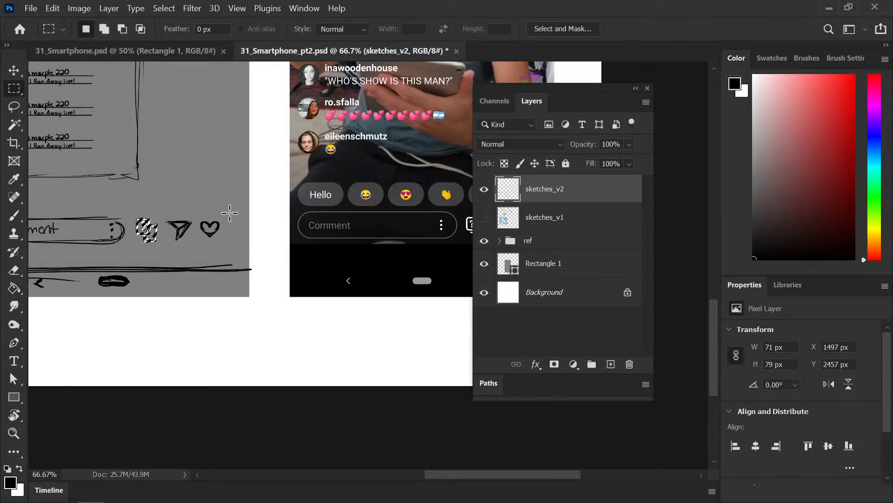
drag(229, 213, 129, 253)
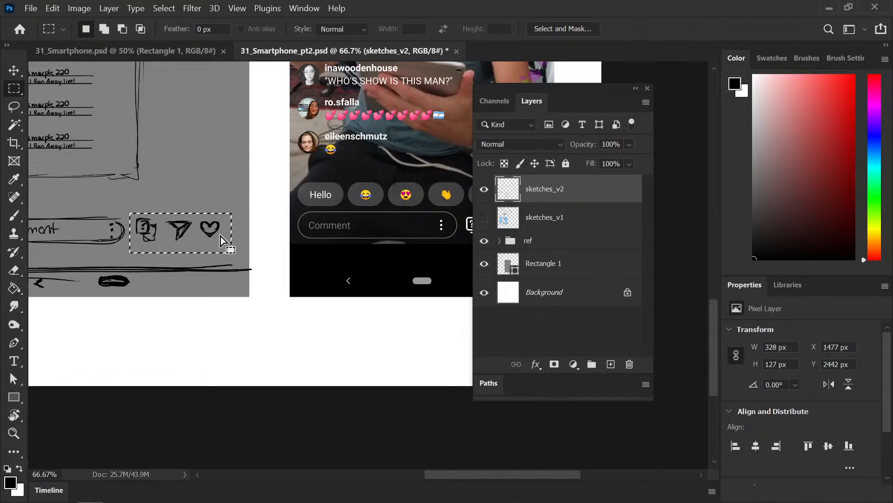
key(v)
drag(210, 237, 224, 237)
Step: Select the comment field's right end with its three dots, shift it slightly right, save the document and deselect
key(m)
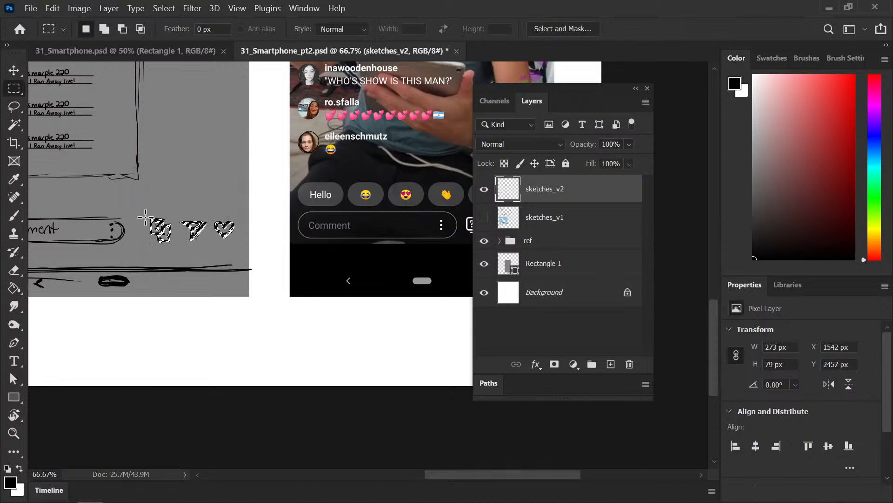
drag(134, 208, 130, 237)
key(v)
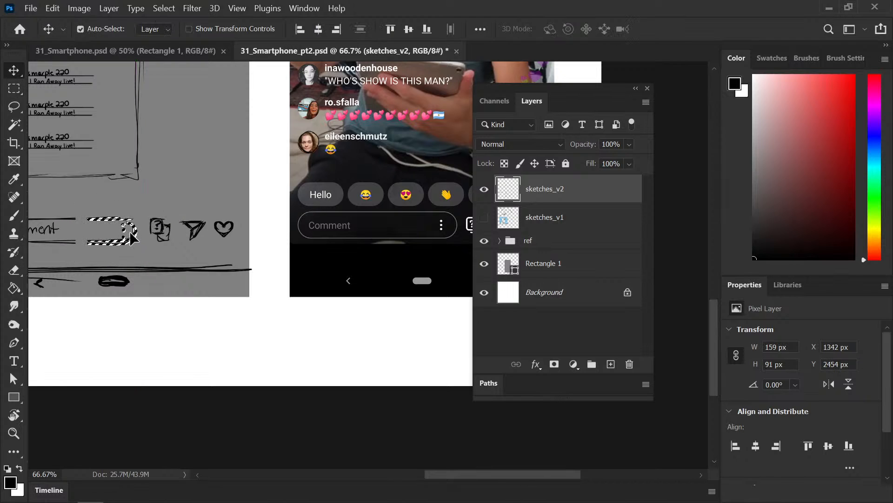
key(ctrl+s)
key(ctrl+d)
Step: Redraw the missing sections of the comment field's upper and lower outlines with the Brush and save the document
key(b)
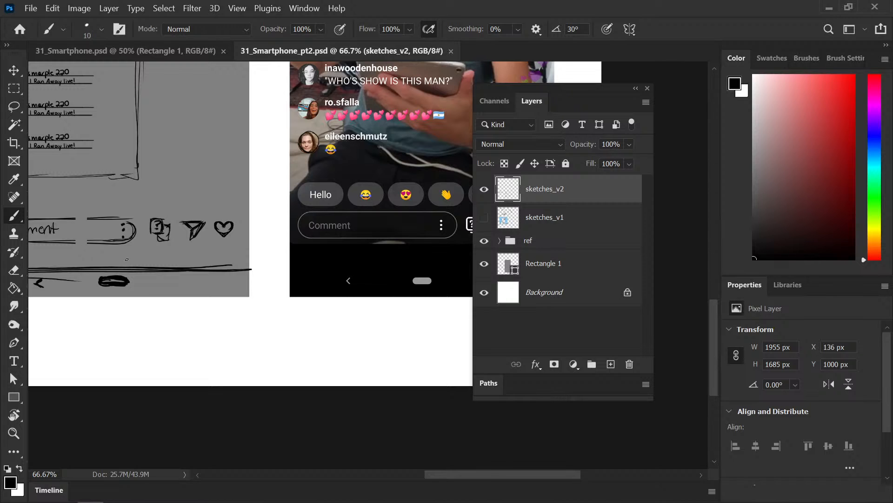
mouse_move(73, 241)
mouse_down()
mouse_move(100, 240)
mouse_move(75, 241)
mouse_move(99, 240)
mouse_move(83, 218)
mouse_up()
key(ctrl+s)
Step: Compare the sketched comment field and icon row with the same area of the livestream reference image
drag(325, 319, 328, 325)
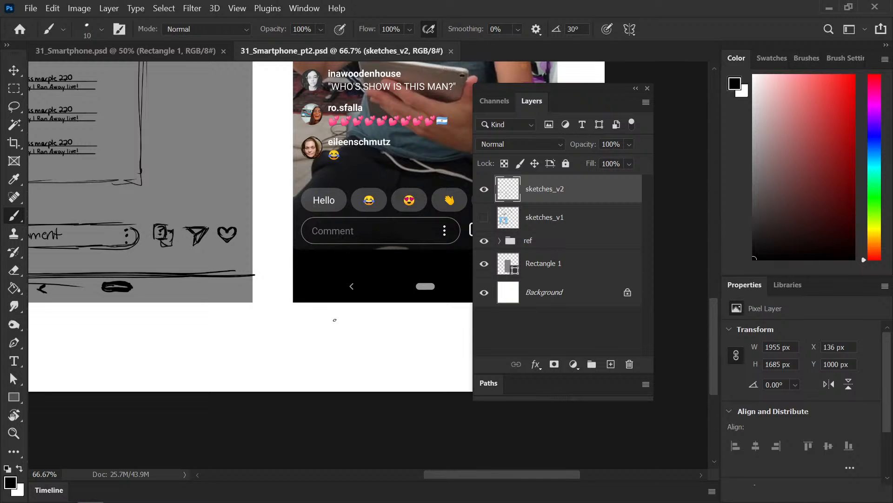
drag(335, 319, 343, 330)
key(ctrl+minus)
key(ctrl+minus)
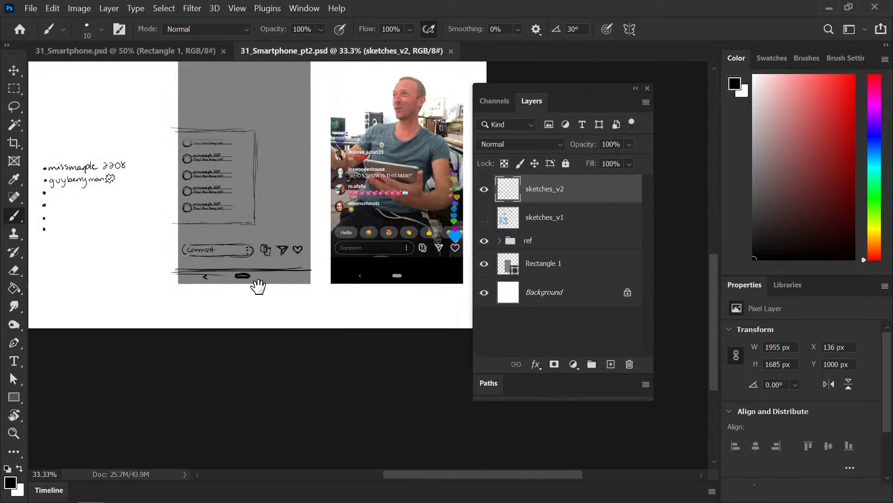
drag(255, 283, 202, 279)
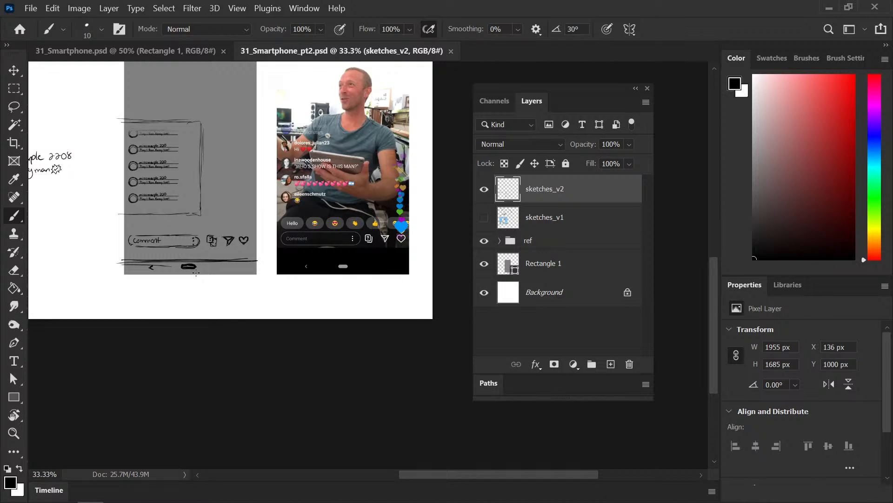
mouse_move(173, 285)
mouse_down()
mouse_move(159, 272)
mouse_move(189, 319)
mouse_up()
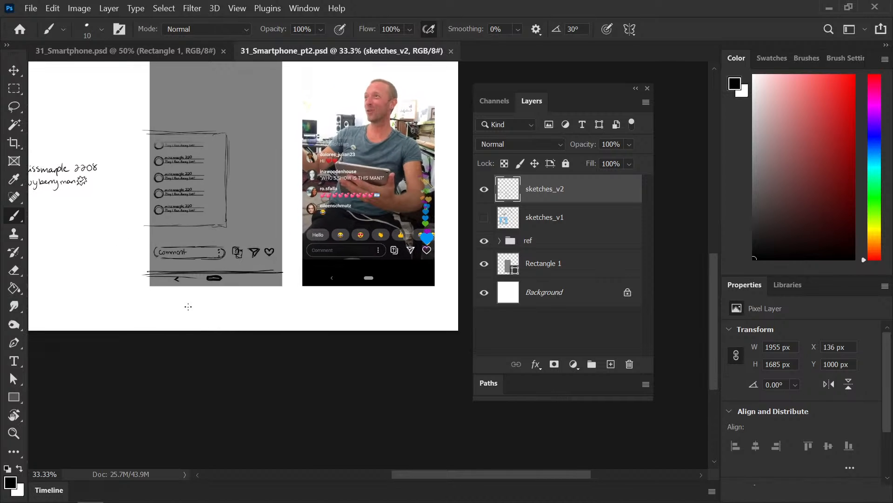
key(ctrl+plus)
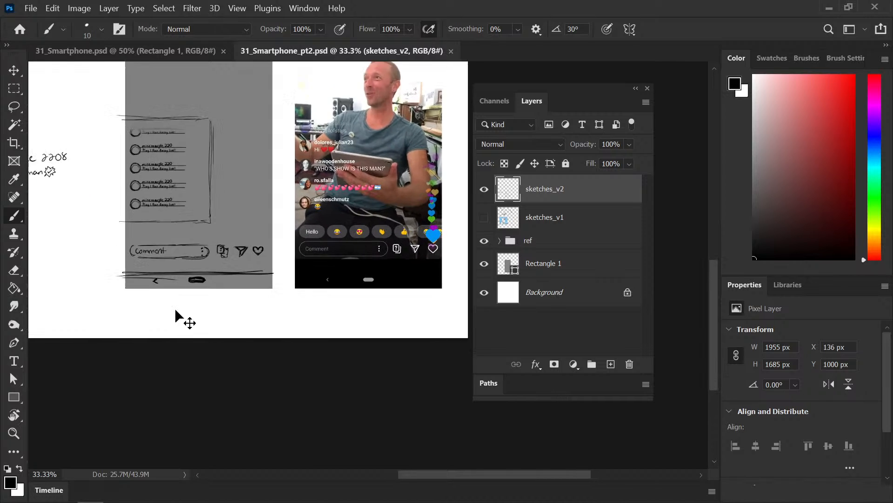
drag(138, 279, 220, 285)
key(ctrl+plus)
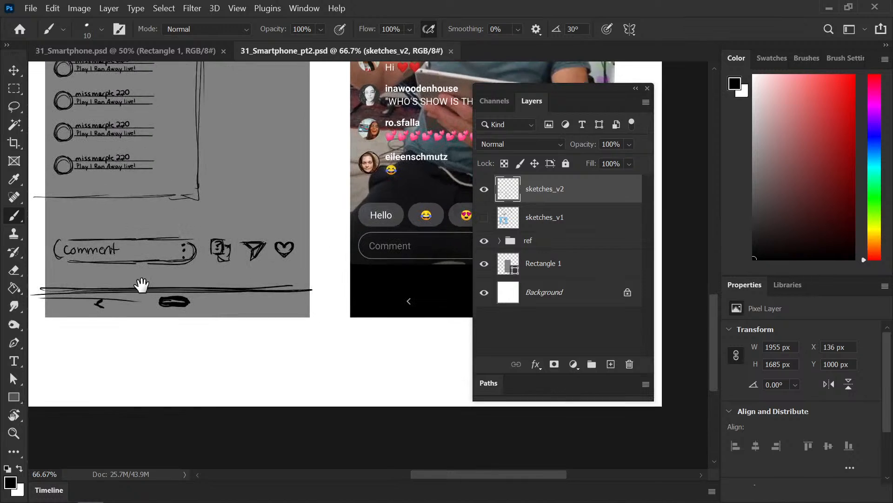
drag(141, 285, 191, 295)
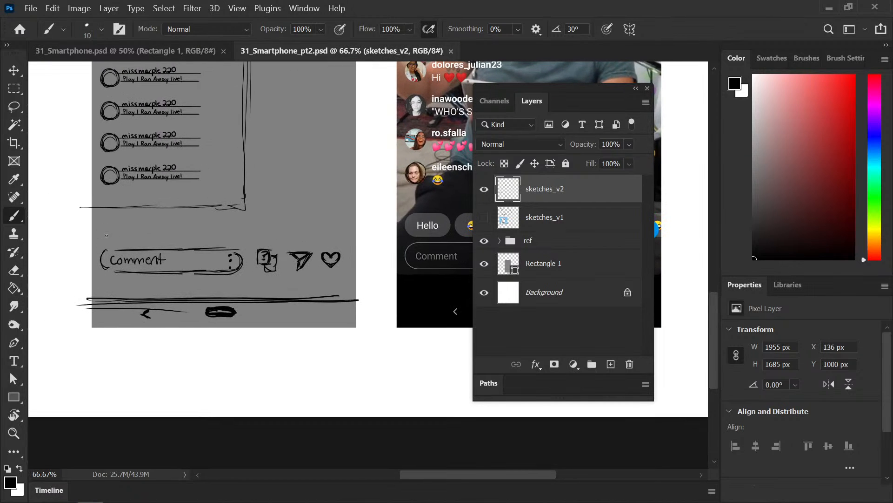
Step: Sketch a small rounded button above the comment field's left end, letter it "Hello" and save the document
mouse_move(107, 230)
mouse_down()
mouse_move(107, 238)
mouse_move(139, 242)
mouse_move(146, 233)
mouse_move(105, 227)
mouse_move(124, 238)
mouse_up()
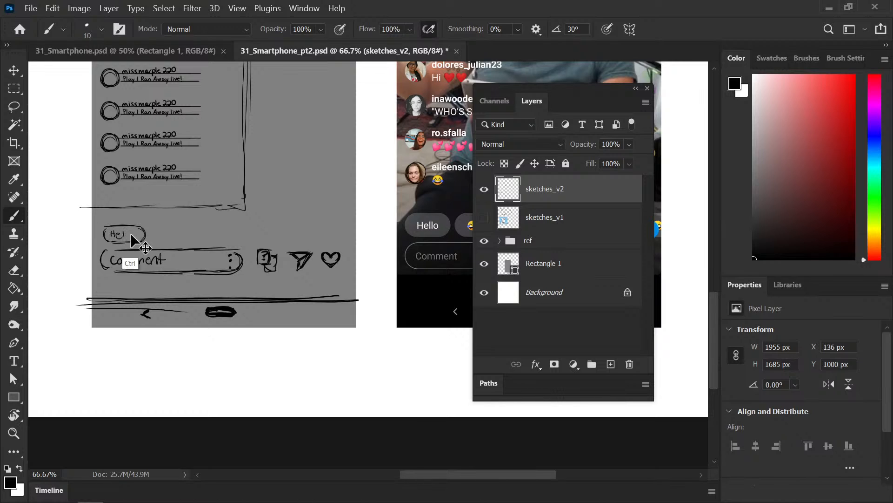
key(ctrl+plus)
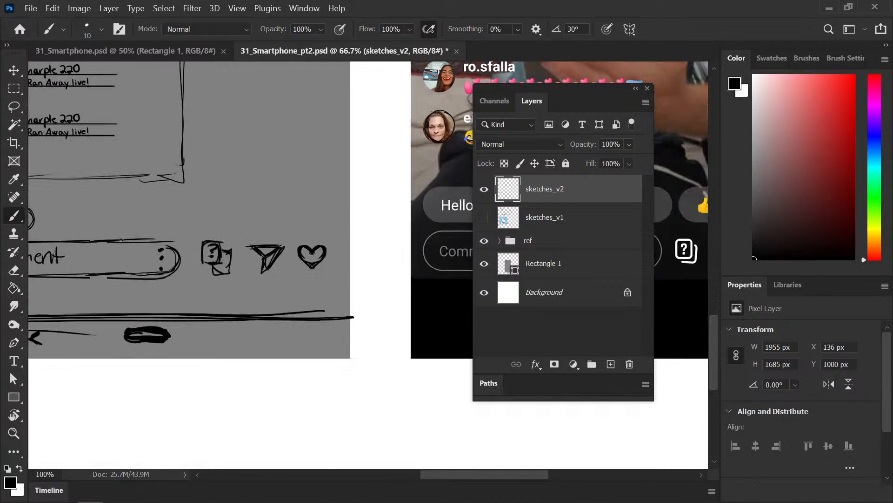
mouse_move(124, 236)
mouse_down()
mouse_move(219, 243)
mouse_move(205, 213)
mouse_move(182, 229)
mouse_up()
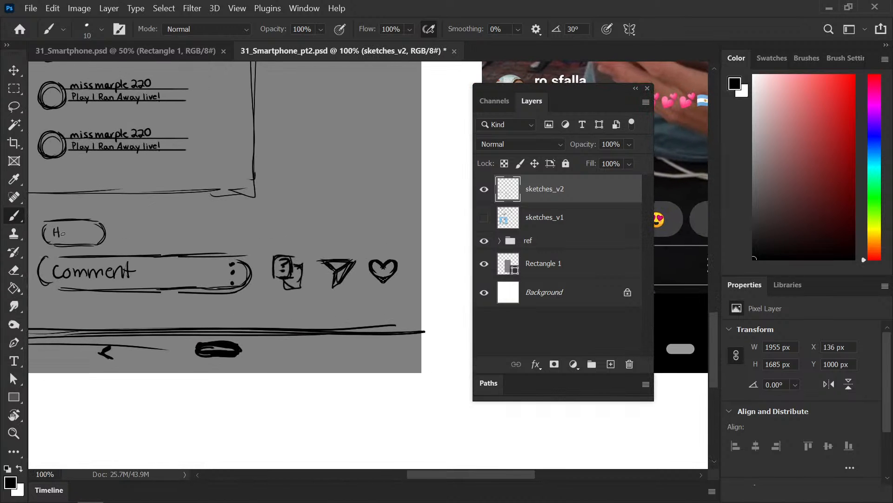
mouse_move(60, 233)
mouse_down()
mouse_move(86, 228)
mouse_move(53, 237)
mouse_move(60, 233)
mouse_up()
key(ctrl+s)
Step: Select the "Hello" lettering inside its rounded button, shift it slightly right and deselect
key(ctrl+minus)
mouse_move(182, 261)
mouse_down()
mouse_move(44, 256)
mouse_move(195, 252)
mouse_move(188, 264)
mouse_up()
key(ctrl+plus)
drag(123, 247, 211, 274)
key(m)
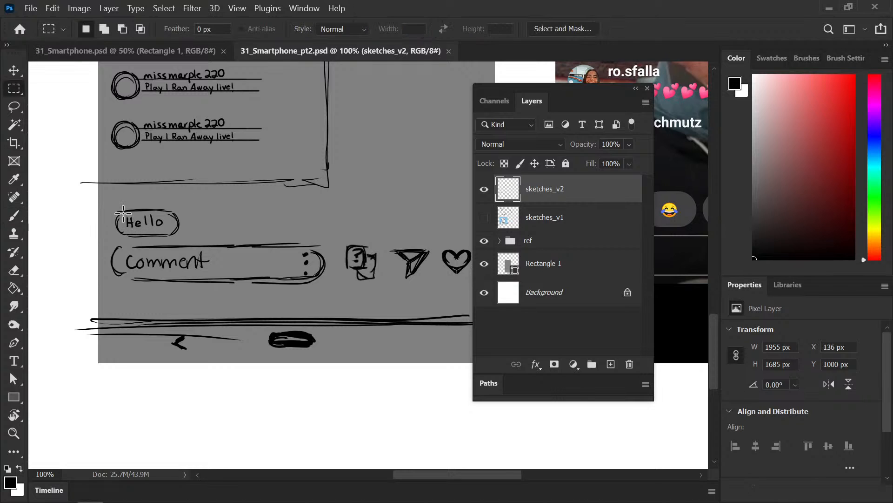
mouse_move(122, 212)
mouse_down()
mouse_move(163, 229)
mouse_move(163, 220)
mouse_up()
key(v)
key(ctrl+d)
Step: Draw thin straight baselines under the "Hello" and "Comment" lettering with the Brush at size 4
key(b)
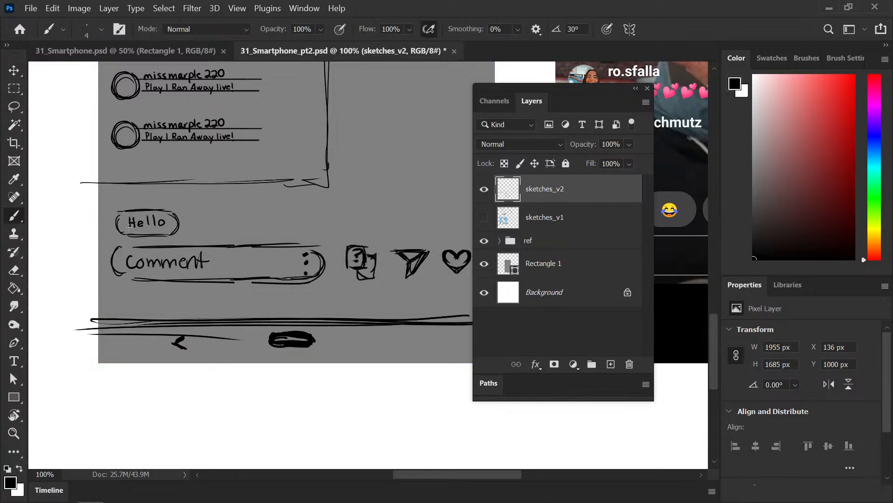
drag(129, 227, 113, 228)
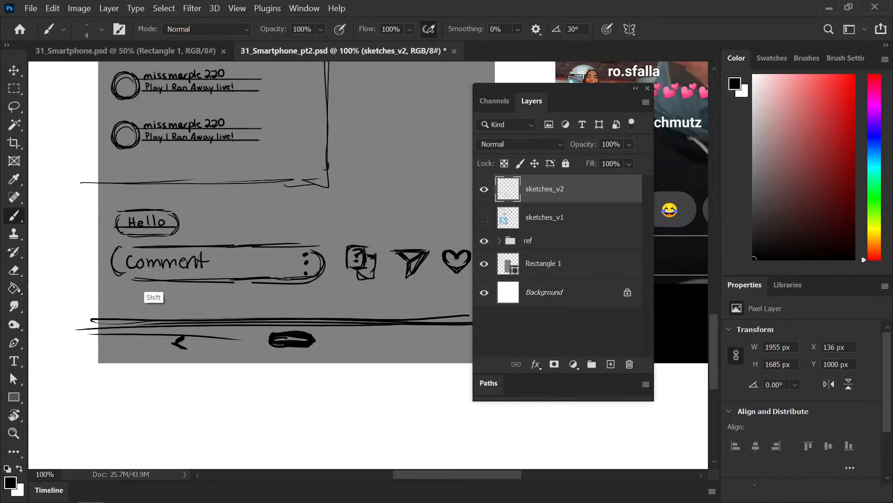
drag(125, 268, 234, 268)
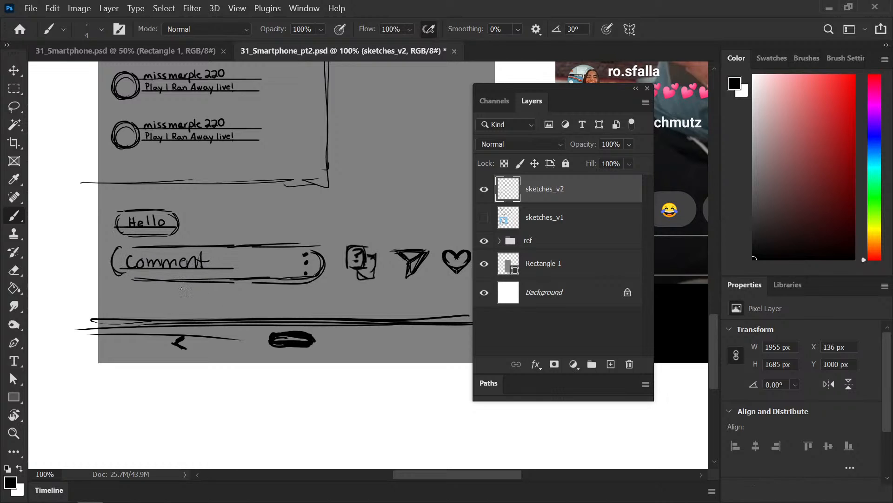
Step: Set the Brush size back to 10 and rework the "Comment" lettering with heavier strokes
key(bracketright)
key(bracketright)
key(bracketright)
key(ctrl+plus)
key(ctrl+plus)
drag(152, 303, 310, 295)
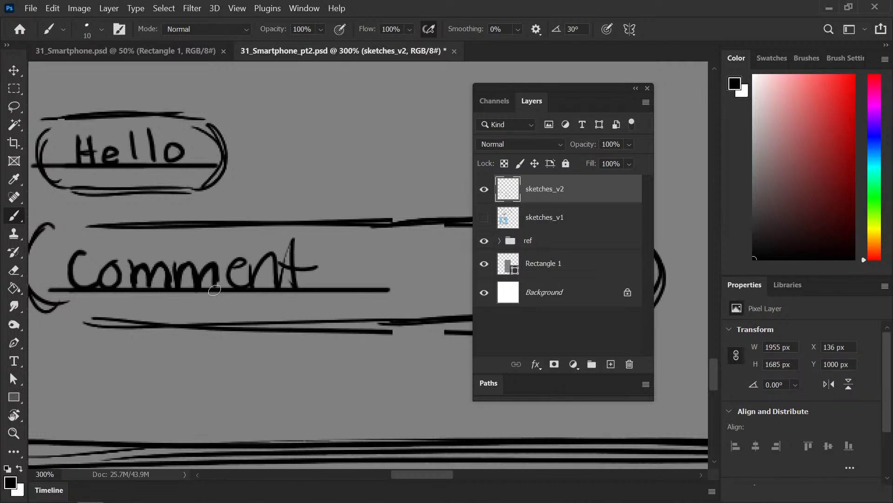
mouse_move(198, 260)
mouse_down()
mouse_move(290, 259)
mouse_move(150, 262)
mouse_move(277, 280)
mouse_move(263, 262)
mouse_move(291, 240)
mouse_move(293, 289)
mouse_up()
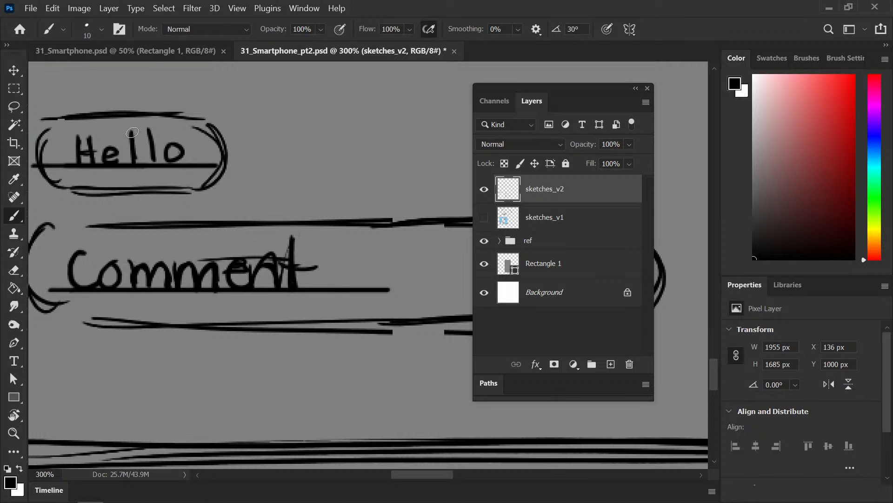
Step: Erase the final "nt" of the "Comment" lettering, redraw both letters with the Brush and save the document
key(ctrl+minus)
key(ctrl+minus)
key(ctrl+minus)
mouse_move(354, 276)
mouse_down()
mouse_move(82, 244)
mouse_move(351, 266)
mouse_up()
key(ctrl+plus)
key(ctrl+plus)
key(ctrl+plus)
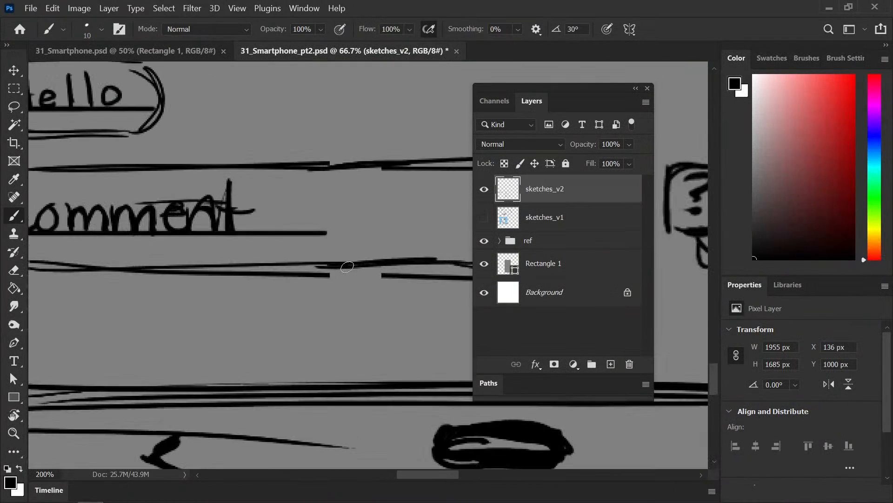
key(e)
mouse_move(228, 204)
mouse_down()
mouse_move(195, 205)
mouse_move(230, 200)
mouse_move(237, 214)
mouse_up()
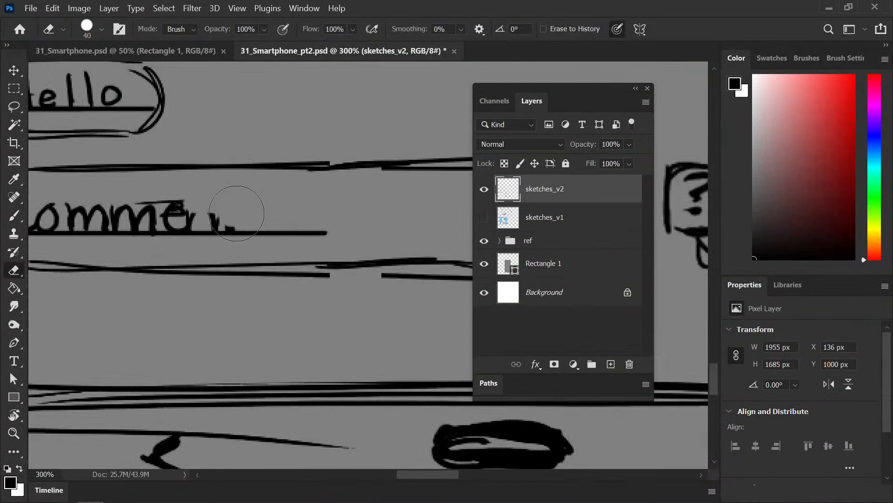
key(b)
mouse_move(183, 229)
mouse_down()
mouse_move(195, 208)
mouse_move(217, 210)
mouse_move(221, 225)
mouse_up()
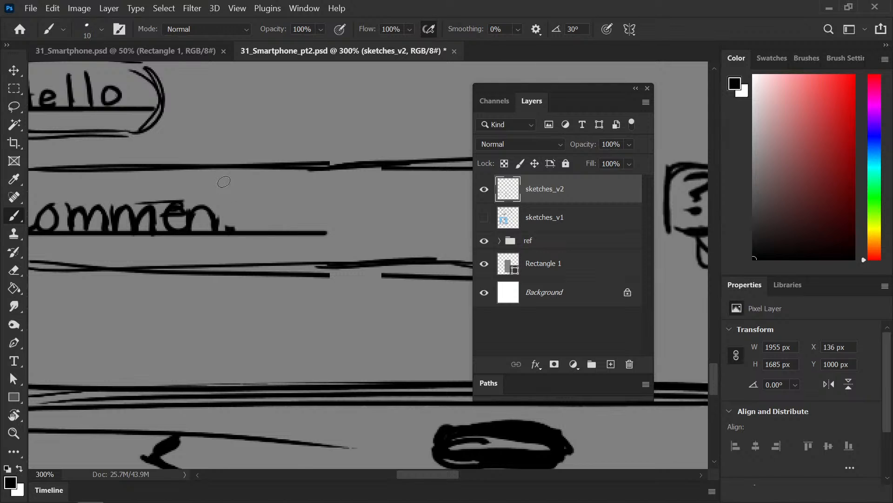
mouse_move(223, 179)
mouse_down()
mouse_move(223, 231)
mouse_move(235, 231)
mouse_move(222, 205)
mouse_move(224, 229)
mouse_move(232, 203)
mouse_move(216, 207)
mouse_up()
key(ctrl+minus)
key(ctrl+minus)
key(ctrl+minus)
drag(295, 266, 159, 245)
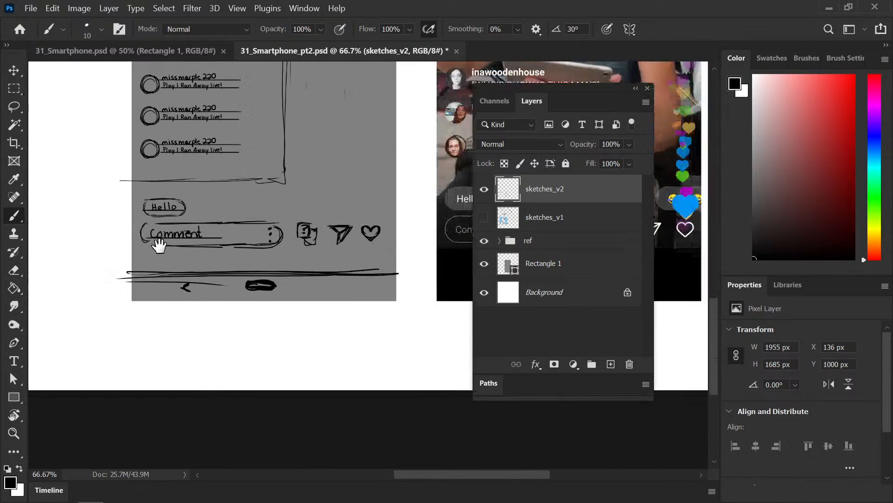
key(ctrl+s)
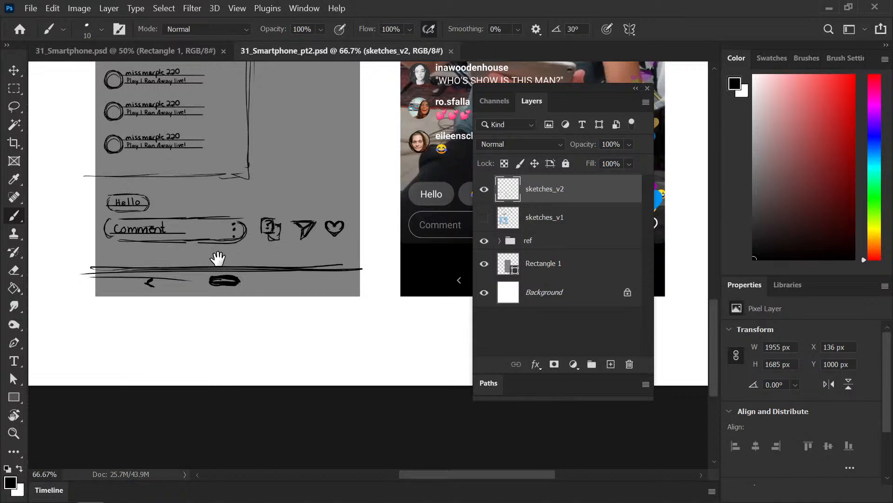
Step: Add a row of five blank rounded buttons to the right of the "Hello" button, then deselect
drag(217, 257, 138, 295)
key(ctrl+minus)
key(ctrl+minus)
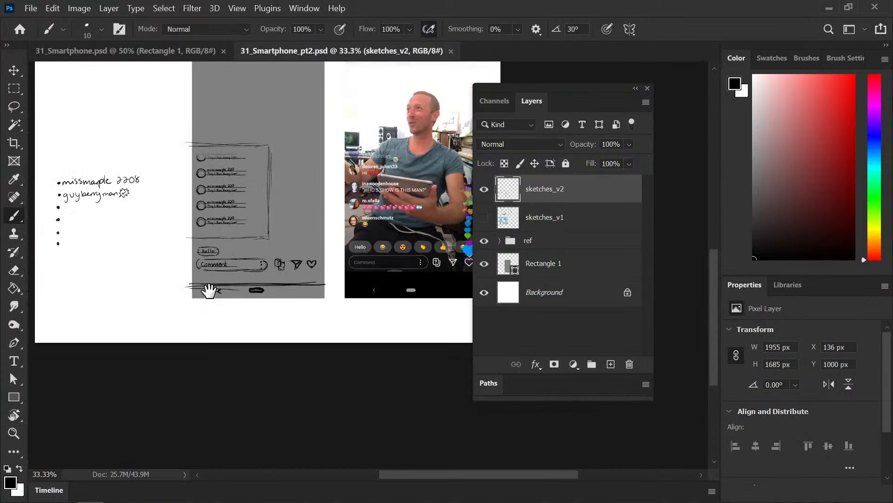
mouse_move(208, 290)
mouse_down()
mouse_move(124, 266)
mouse_move(170, 263)
mouse_up()
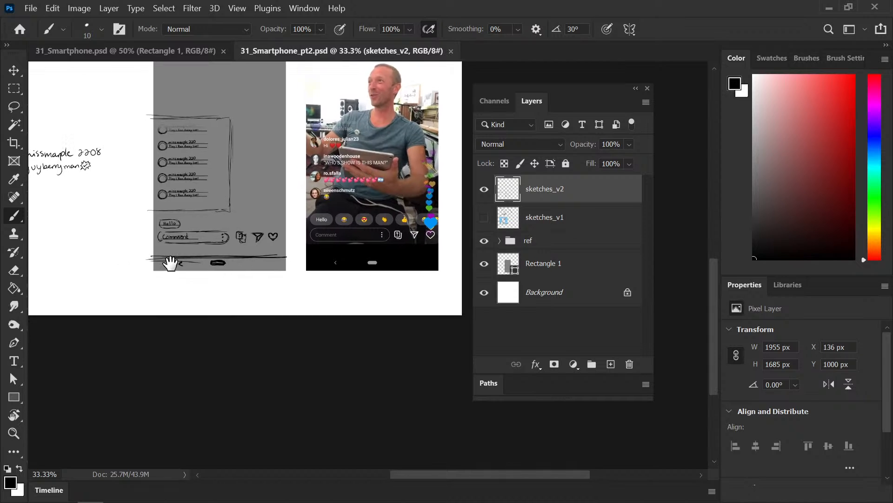
key(ctrl+plus)
mouse_move(168, 233)
mouse_down()
mouse_move(196, 266)
mouse_move(209, 259)
mouse_up()
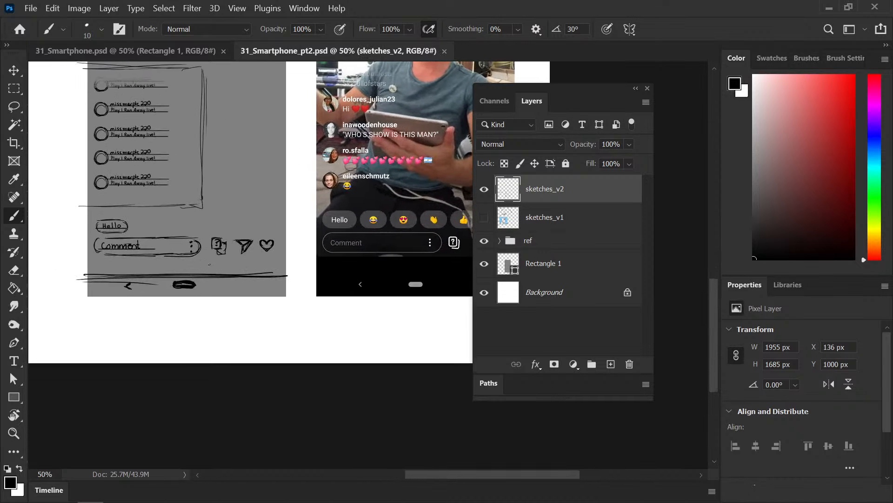
key(ctrl+plus)
drag(151, 237, 218, 254)
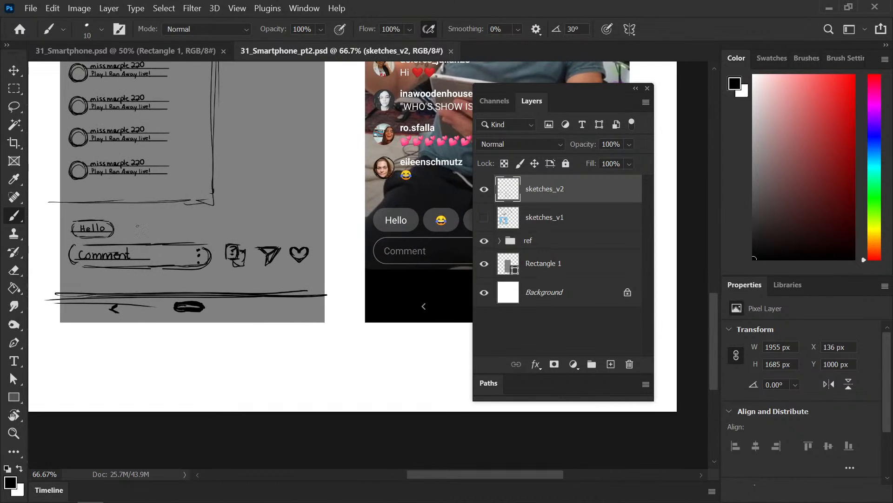
mouse_move(126, 222)
mouse_down()
mouse_move(165, 222)
mouse_move(153, 223)
mouse_move(157, 233)
mouse_move(126, 237)
mouse_move(155, 236)
mouse_move(141, 237)
mouse_move(162, 230)
mouse_move(149, 221)
mouse_move(149, 236)
mouse_move(128, 225)
mouse_move(155, 221)
mouse_move(156, 237)
mouse_move(158, 219)
mouse_move(158, 236)
mouse_move(143, 235)
mouse_move(158, 242)
mouse_move(142, 232)
mouse_move(314, 235)
mouse_up()
key(e)
key(m)
key(v)
key(b)
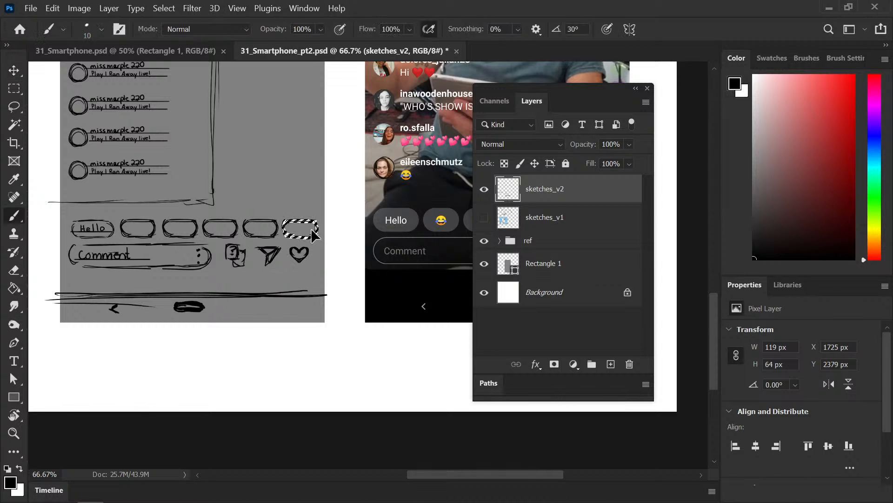
key(ctrl+d)
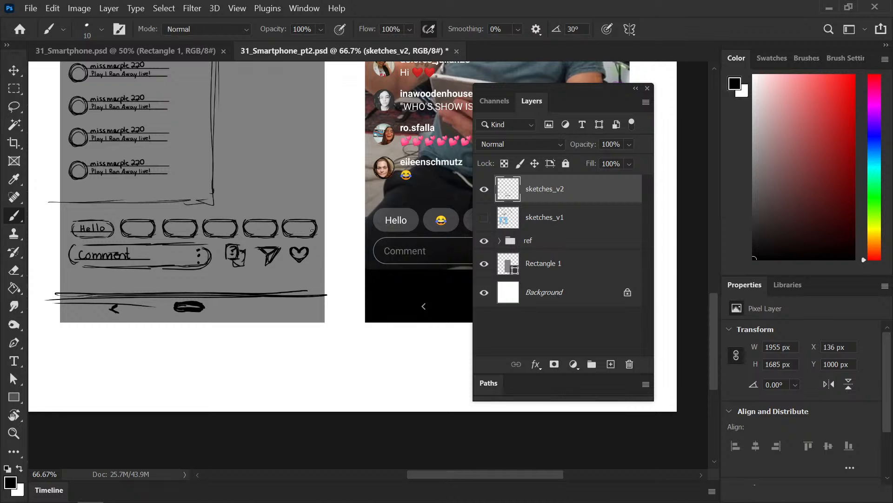
Step: Sketch a small round emoji face with facial details inside the first blank button beside "Hello"
key(ctrl+plus)
key(ctrl+plus)
drag(114, 230, 530, 336)
drag(273, 240, 451, 231)
drag(175, 248, 145, 243)
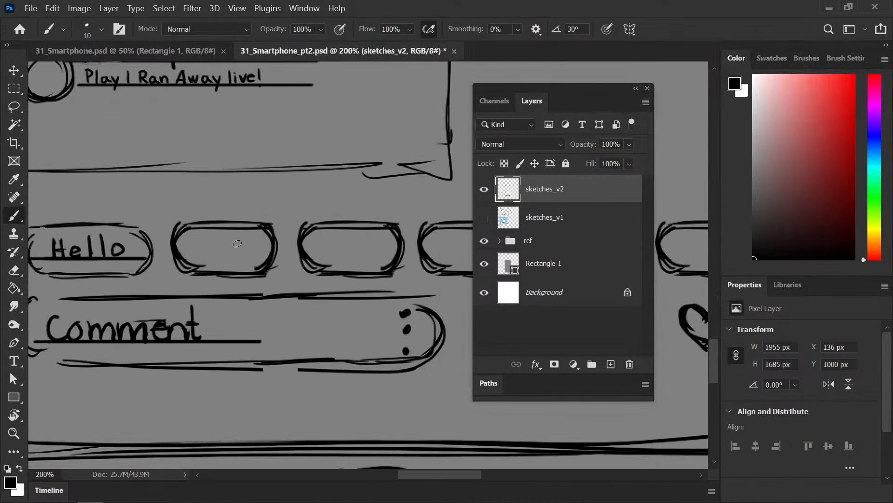
drag(220, 252, 231, 246)
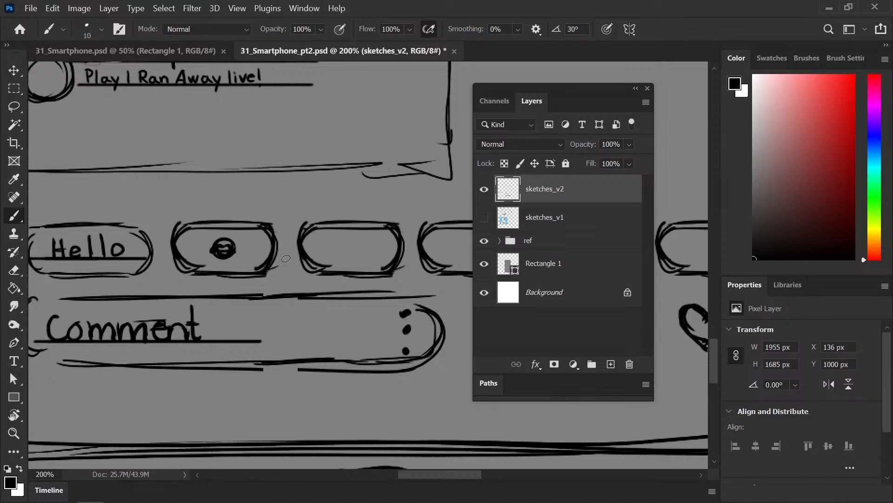
Step: Draw small circles in the second, third and fourth emoji buttons and fill in the second one's face after the livestream reference
mouse_move(285, 258)
mouse_down()
mouse_move(159, 260)
mouse_move(131, 269)
mouse_up()
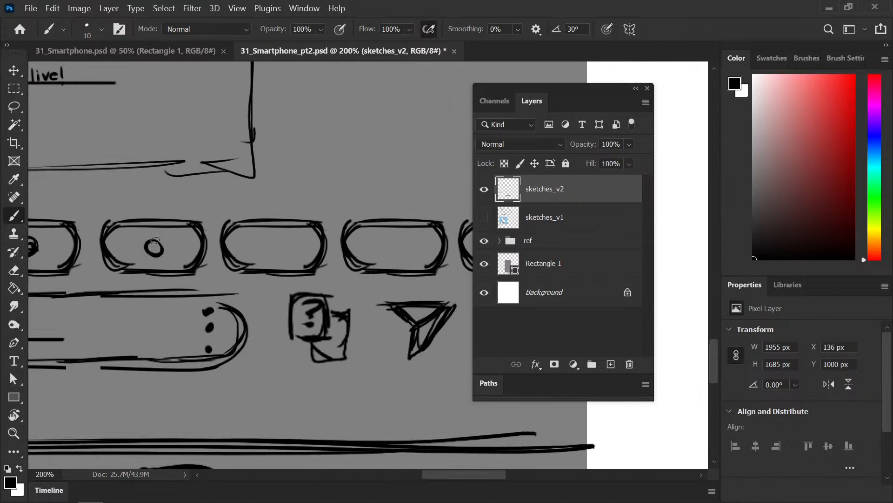
drag(264, 249, 270, 255)
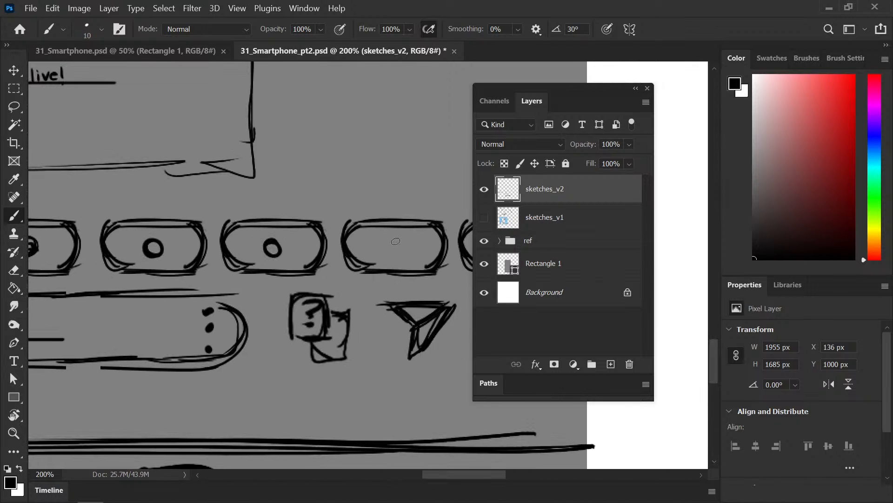
mouse_move(396, 242)
mouse_down()
mouse_move(386, 253)
mouse_move(296, 245)
mouse_move(99, 312)
mouse_up()
key(ctrl+minus)
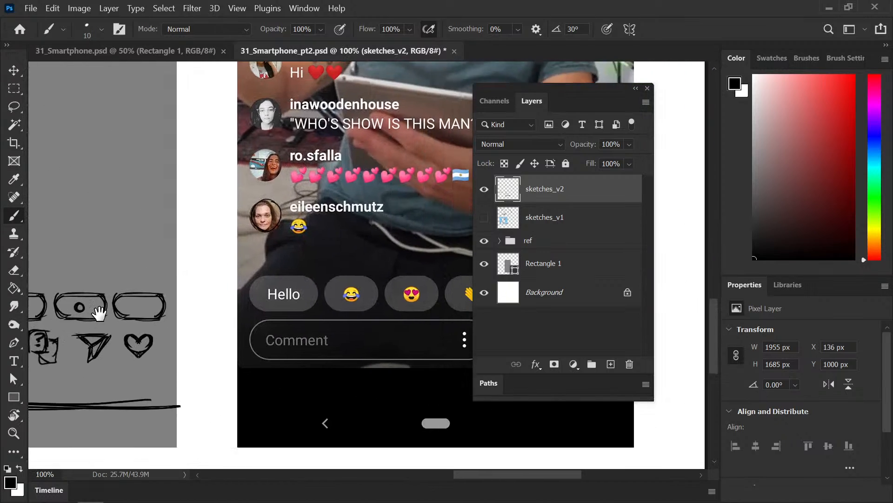
mouse_move(277, 261)
mouse_down()
mouse_move(107, 255)
mouse_move(105, 247)
mouse_move(320, 260)
mouse_up()
drag(201, 260, 282, 236)
mouse_move(237, 270)
mouse_down()
mouse_move(255, 280)
mouse_move(139, 277)
mouse_move(141, 287)
mouse_move(125, 289)
mouse_move(231, 270)
mouse_up()
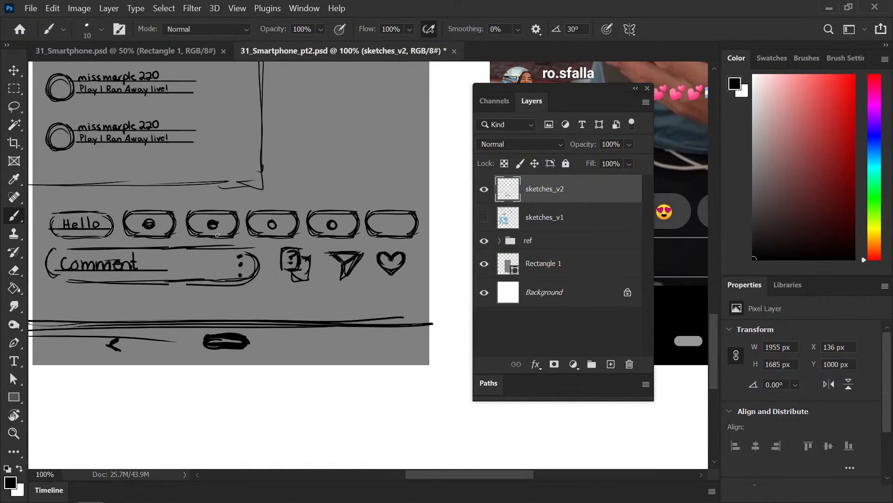
Step: Erase the circle in the third emoji button and sketch a small clapping-hands emoji in its place
mouse_move(265, 240)
mouse_down()
mouse_move(122, 266)
mouse_move(260, 265)
mouse_up()
key(e)
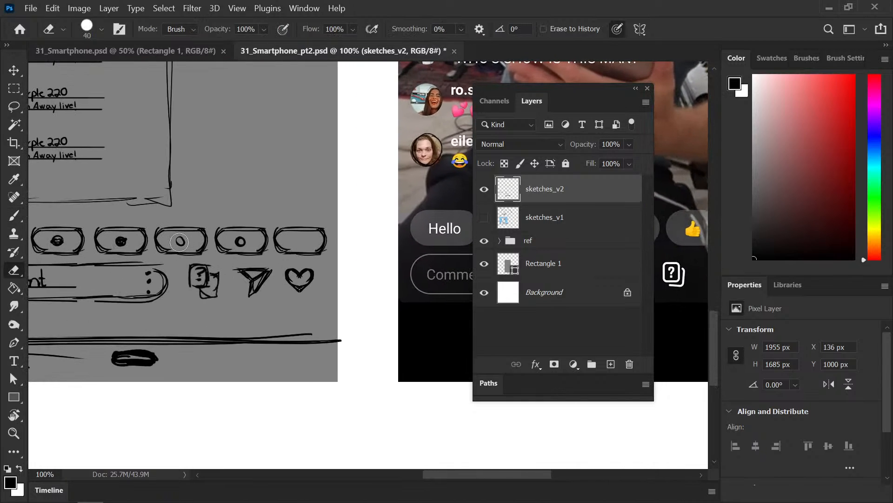
key(b)
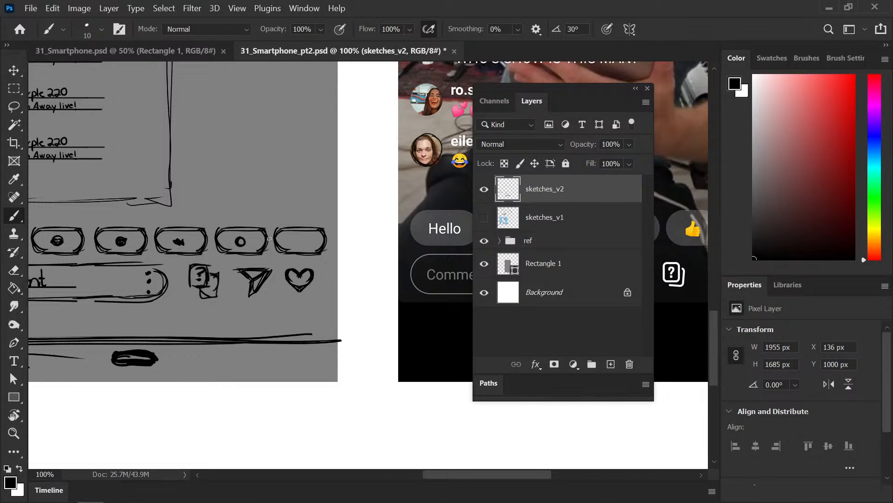
Step: Erase the circle in the fourth emoji button and sketch a small thumbs-up emoji in its place
mouse_move(233, 249)
mouse_down()
mouse_move(76, 249)
mouse_move(364, 241)
mouse_up()
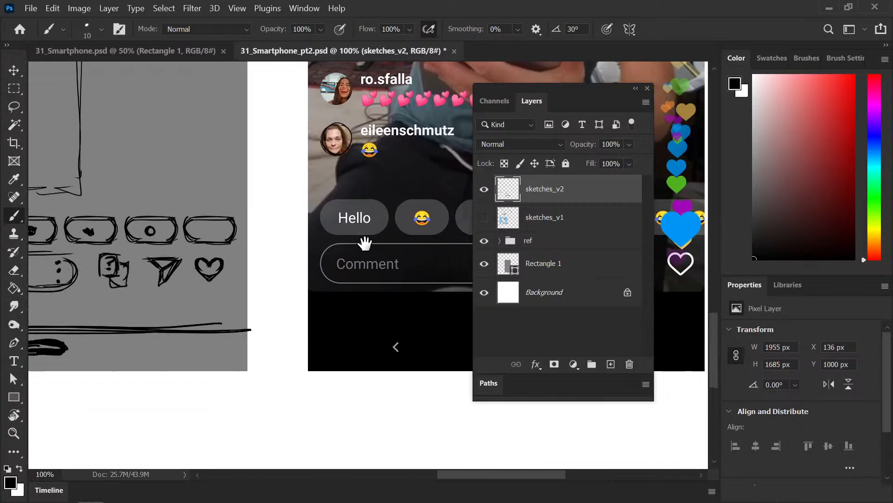
key(e)
drag(187, 236, 191, 235)
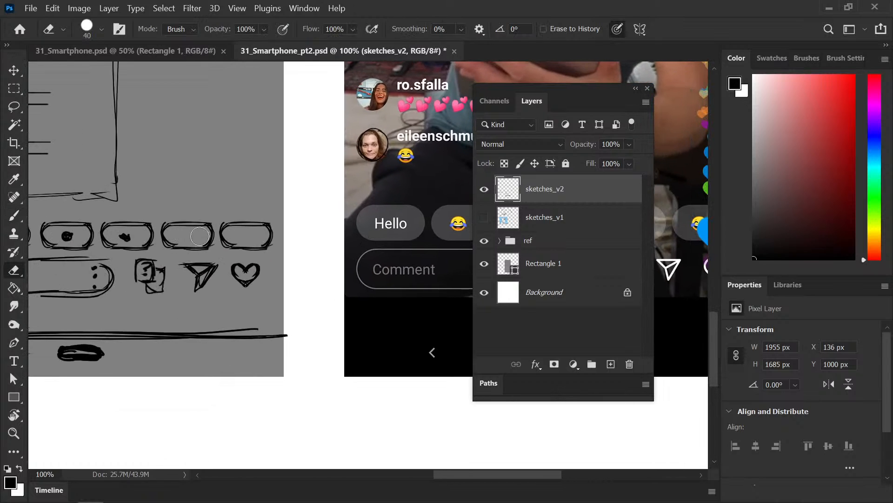
key(b)
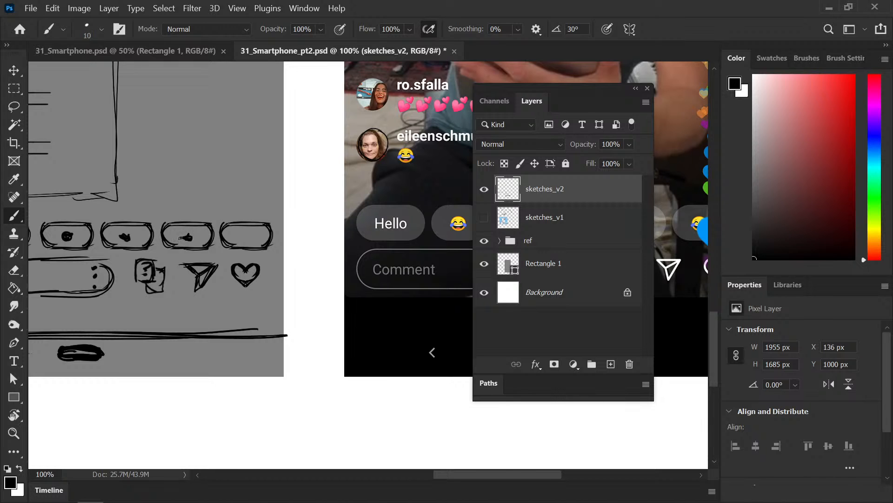
mouse_move(270, 247)
mouse_down()
mouse_move(80, 257)
mouse_move(289, 250)
mouse_up()
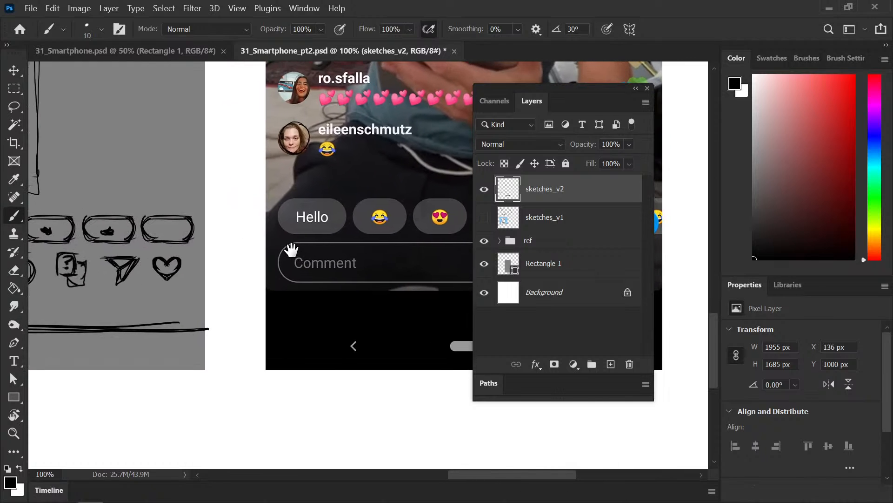
key(e)
key(b)
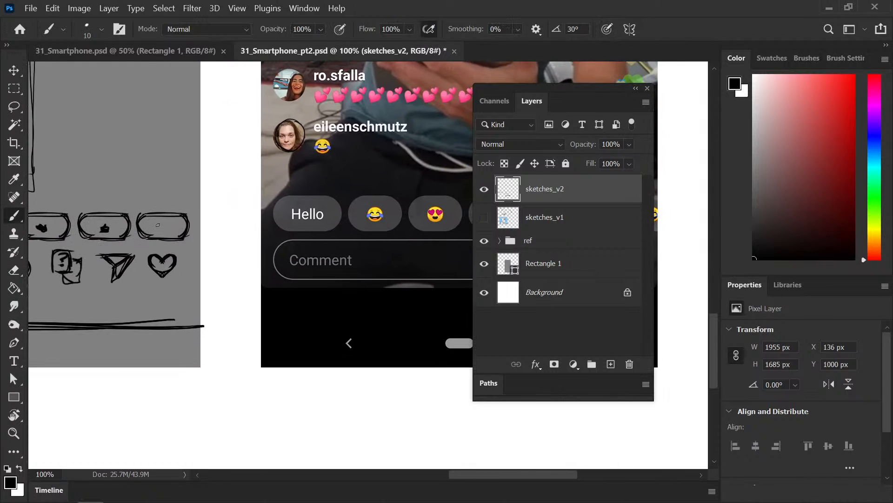
Step: Sketch two emoji faces in the last button and extend its outlines beyond the grey base's right edge
mouse_move(159, 224)
mouse_down()
mouse_move(190, 228)
mouse_move(183, 215)
mouse_move(185, 237)
mouse_move(185, 219)
mouse_move(210, 216)
mouse_move(175, 237)
mouse_move(204, 238)
mouse_move(193, 216)
mouse_move(206, 233)
mouse_move(195, 217)
mouse_move(195, 240)
mouse_move(199, 224)
mouse_move(168, 227)
mouse_up()
key(e)
key(b)
mouse_move(215, 240)
mouse_down()
mouse_move(115, 241)
mouse_move(305, 253)
mouse_up()
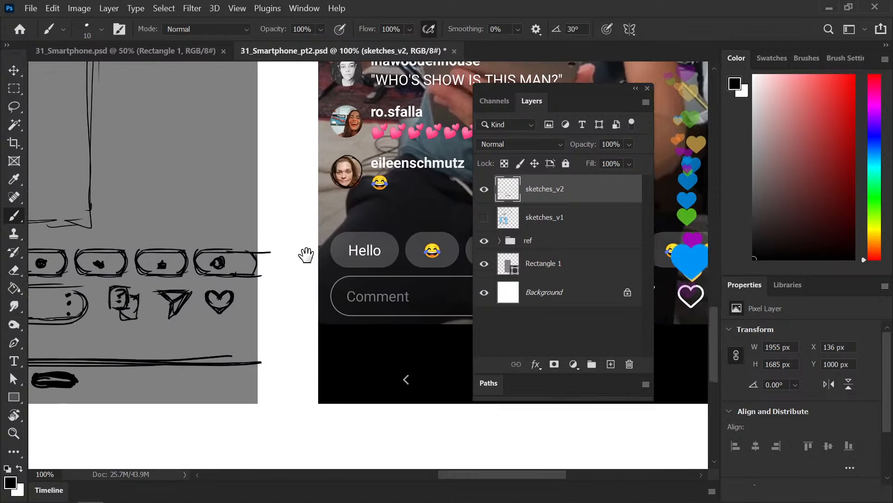
mouse_move(236, 256)
mouse_down()
mouse_move(240, 267)
mouse_move(231, 263)
mouse_move(241, 266)
mouse_up()
scroll(171, 257, down, 2)
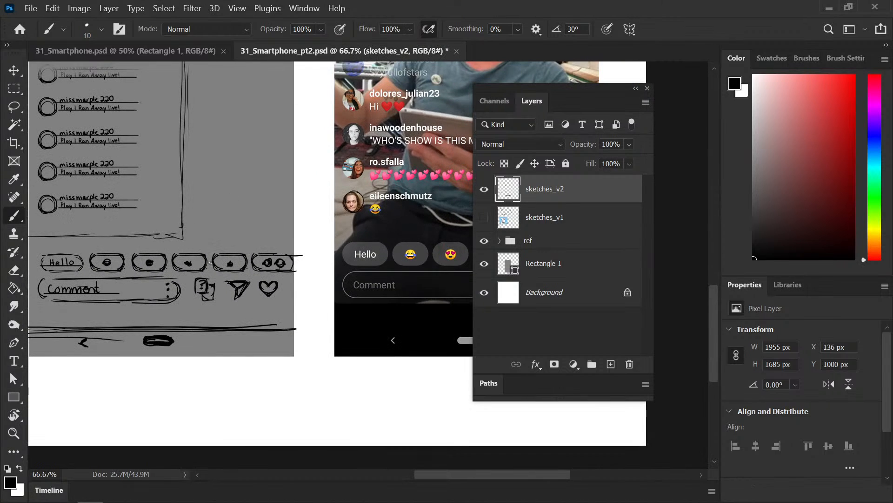
Step: Save the smartphone sketch document with its completed row of quick-reply buttons
mouse_move(299, 269)
mouse_down()
mouse_move(168, 261)
mouse_move(236, 265)
mouse_move(245, 278)
mouse_up()
key(ctrl+s)
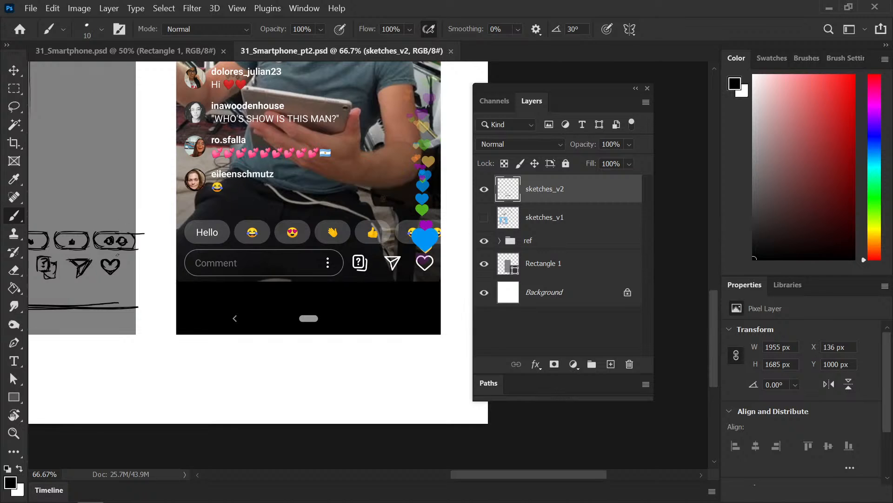
scroll(237, 290, down, 2)
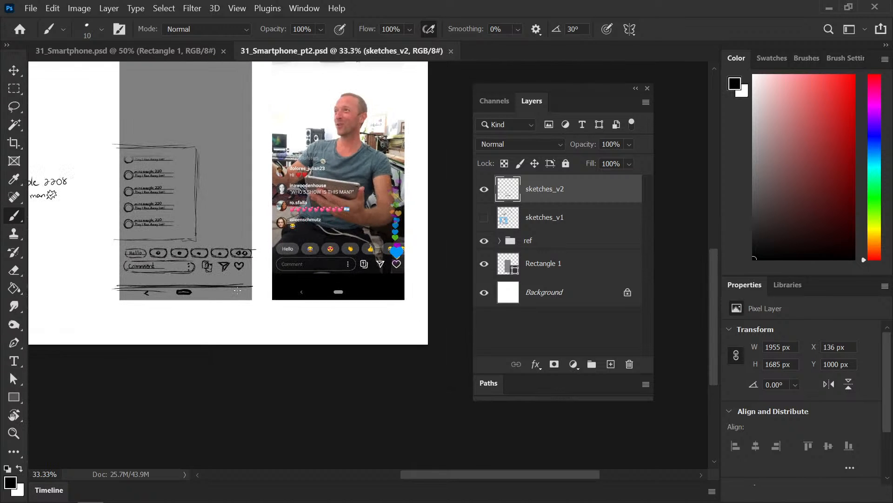
mouse_move(279, 263)
mouse_down()
mouse_move(186, 326)
mouse_move(244, 316)
mouse_up()
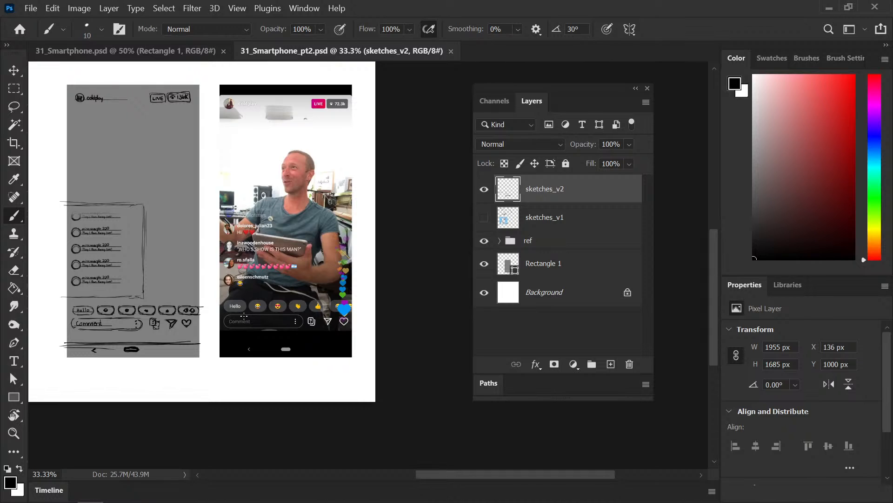
mouse_move(543, 474)
mouse_down()
mouse_move(533, 475)
mouse_move(532, 460)
mouse_up()
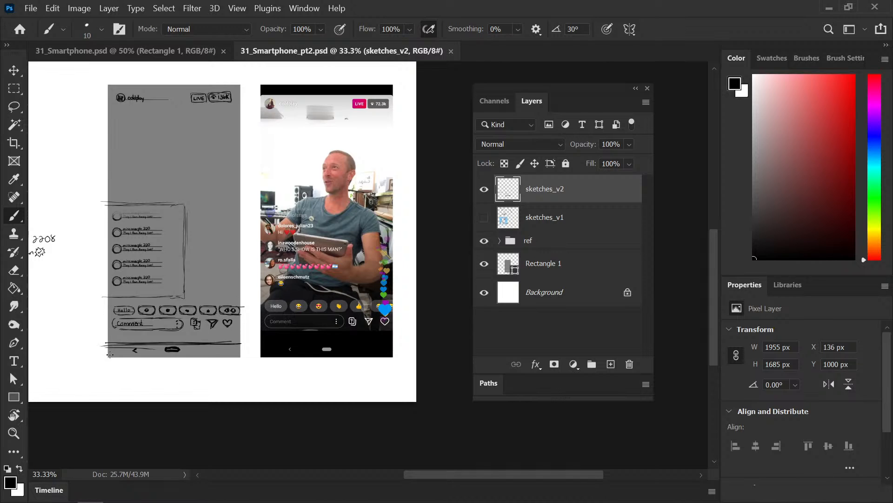
Step: Enlarge the brush to size 20, outline all four edges of the grey screen base in black, and save the document
drag(107, 353, 139, 357)
key(bracketright)
drag(109, 357, 236, 356)
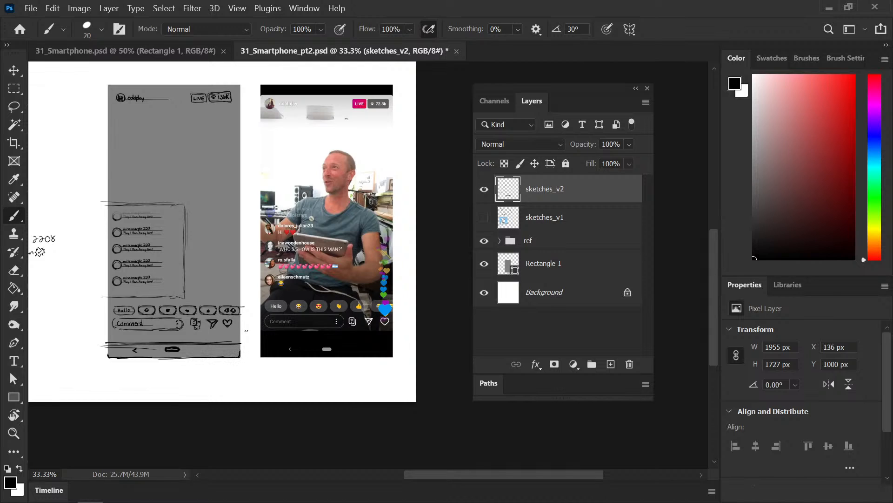
mouse_move(239, 322)
mouse_down()
mouse_move(240, 352)
mouse_move(241, 291)
mouse_move(239, 337)
mouse_up()
drag(106, 321, 108, 356)
mouse_move(108, 297)
mouse_down()
mouse_move(108, 325)
mouse_move(108, 235)
mouse_move(107, 292)
mouse_up()
drag(111, 85, 106, 177)
drag(106, 144, 108, 233)
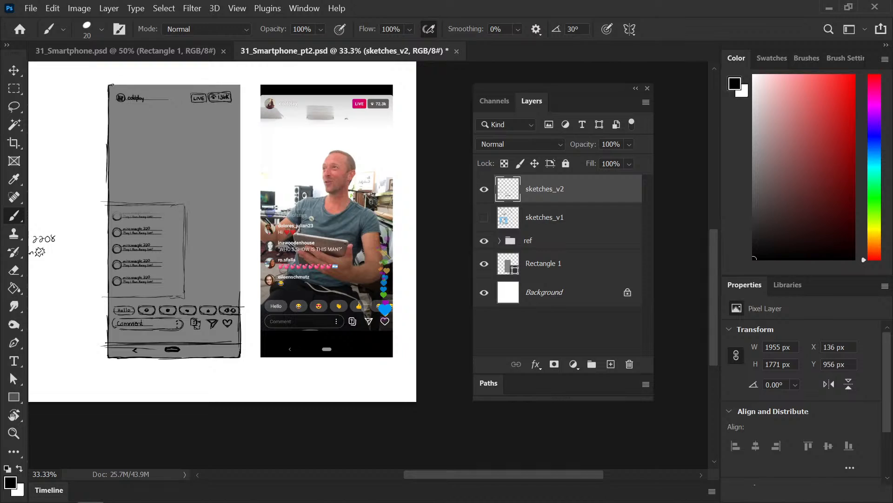
mouse_move(112, 85)
mouse_down()
mouse_move(240, 87)
mouse_move(241, 313)
mouse_up()
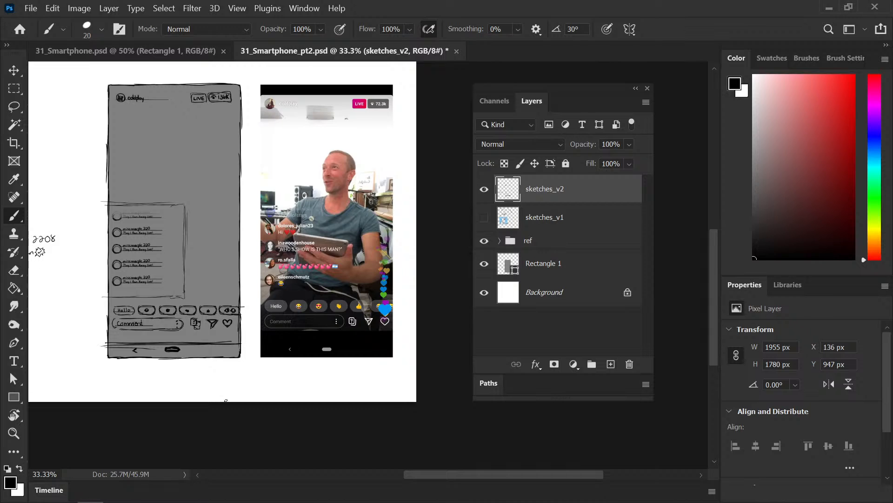
key(ctrl+s)
Step: Sketch the phone body's outer outline with rounded lower corners around the outlined screen, and save the document
mouse_move(107, 353)
mouse_down()
mouse_move(113, 364)
mouse_move(232, 371)
mouse_move(246, 343)
mouse_up()
mouse_move(103, 353)
mouse_down()
mouse_move(113, 365)
mouse_move(145, 369)
mouse_move(111, 369)
mouse_move(103, 356)
mouse_move(104, 363)
mouse_up()
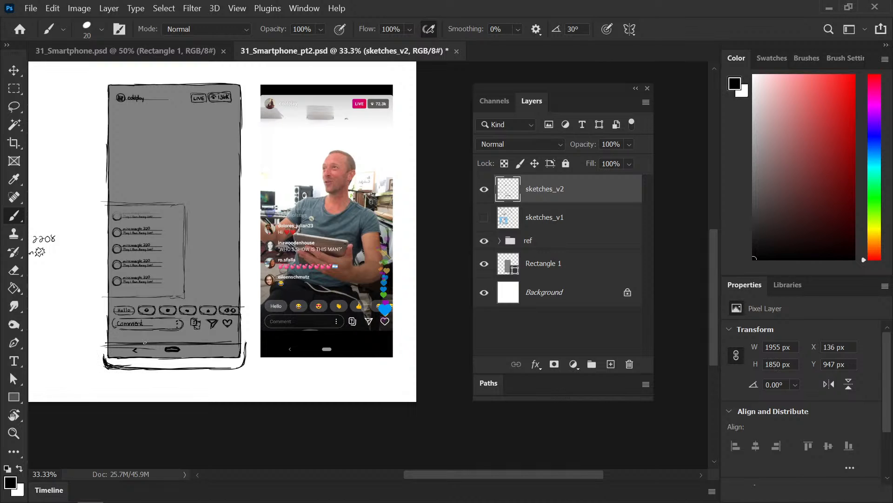
mouse_move(105, 331)
mouse_down()
mouse_move(104, 355)
mouse_move(103, 81)
mouse_move(251, 82)
mouse_move(245, 151)
mouse_up()
mouse_move(246, 82)
mouse_down()
mouse_move(245, 350)
mouse_move(249, 138)
mouse_up()
key(ctrl+s)
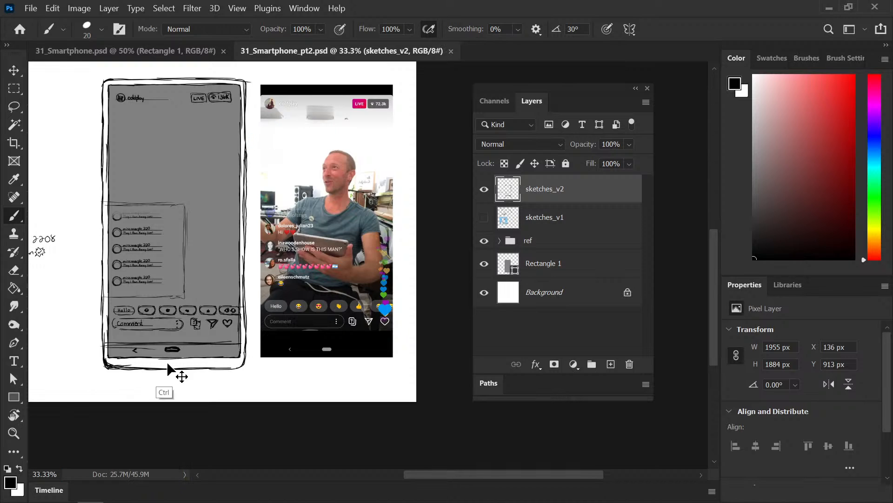
key(ctrl+b)
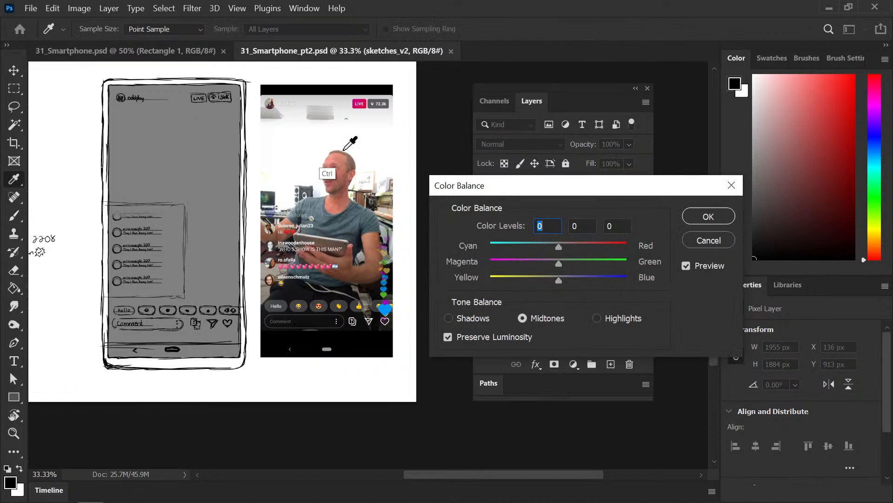
click(706, 239)
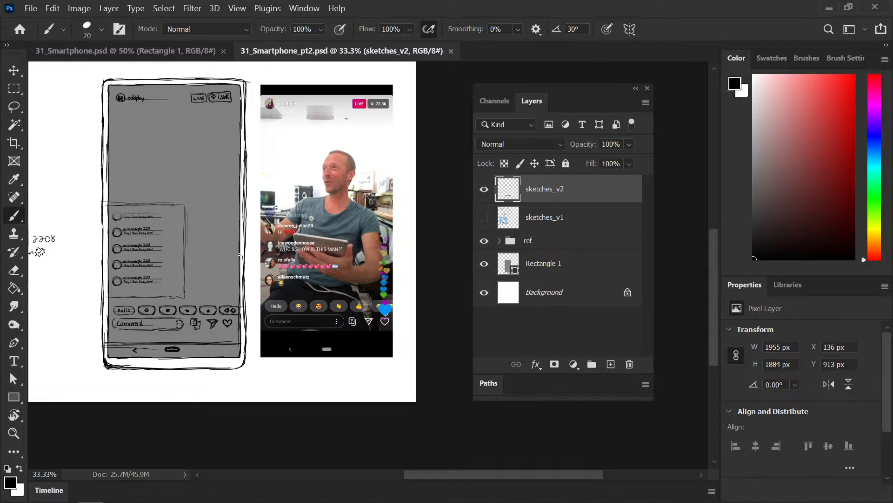
Step: Erase excess strokes along the phone frame's right side, redraw its outer edge, and save the document
drag(252, 267, 241, 259)
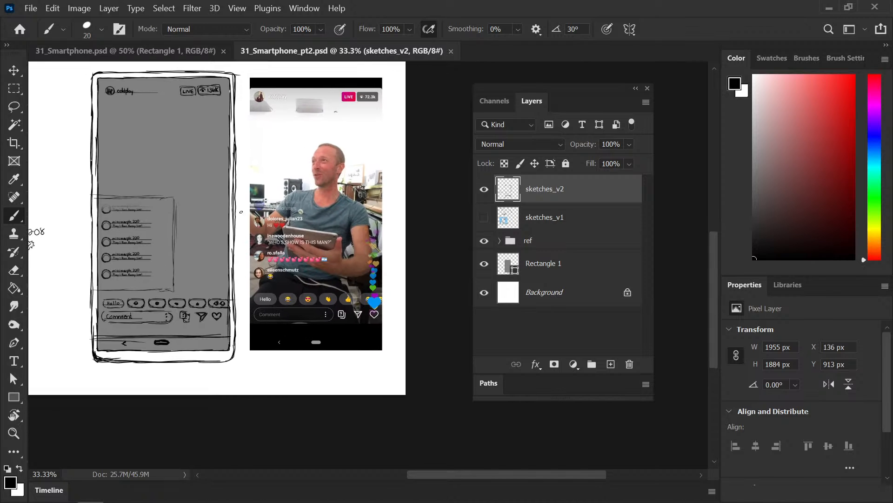
key(e)
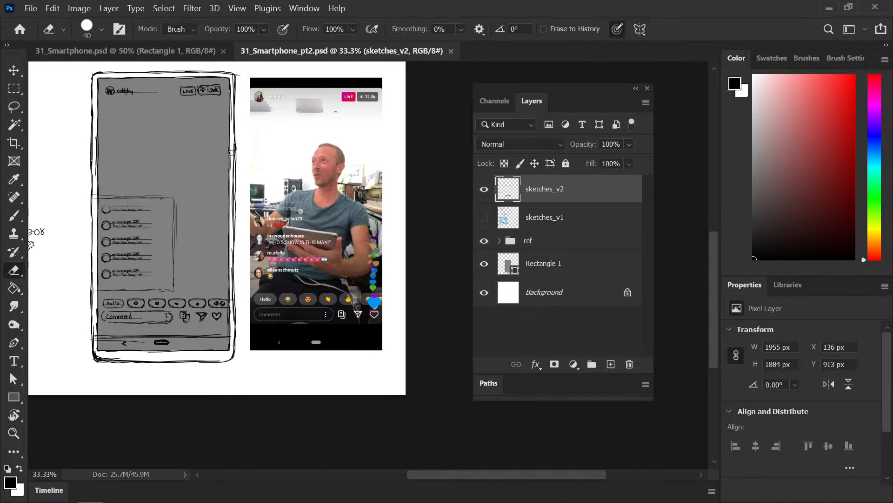
mouse_move(232, 161)
mouse_down()
mouse_move(232, 312)
mouse_move(232, 291)
mouse_up()
key(b)
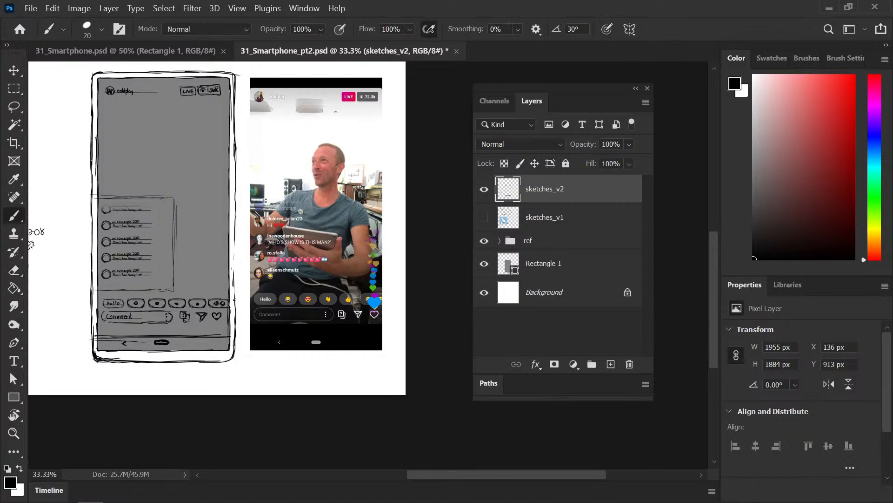
drag(236, 237, 236, 289)
drag(560, 470, 541, 469)
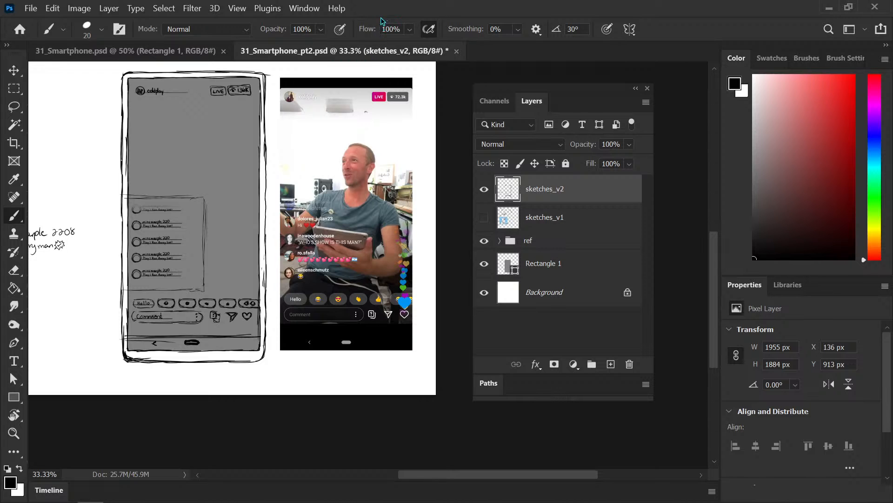
key(ctrl+minus)
key(ctrl+minus)
drag(320, 252, 303, 231)
key(ctrl+s)
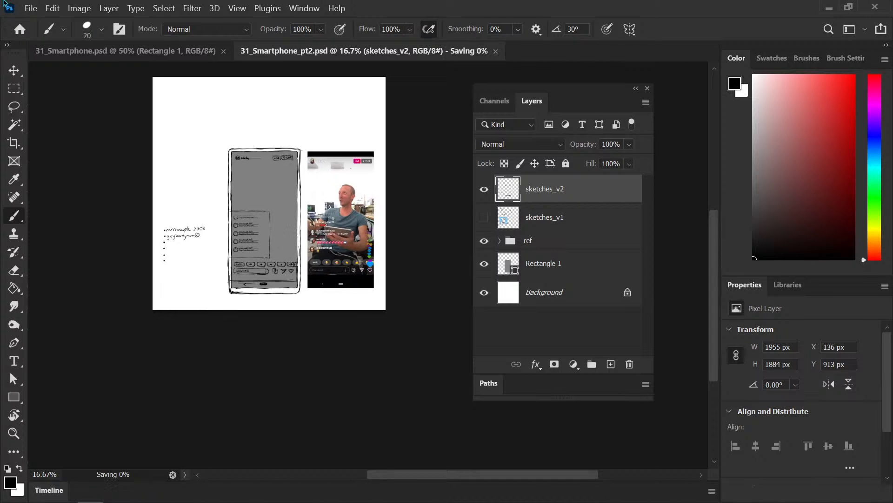
key(ctrl+plus)
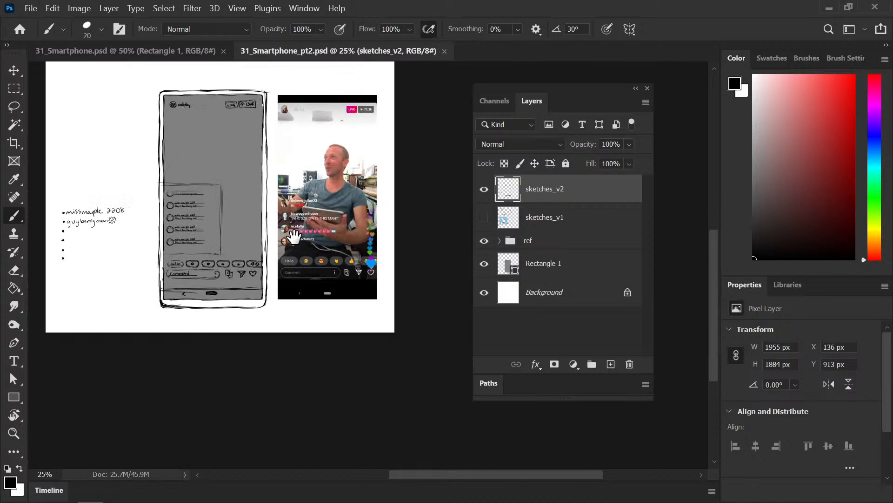
drag(318, 239, 407, 247)
key(ctrl+plus)
key(ctrl+plus)
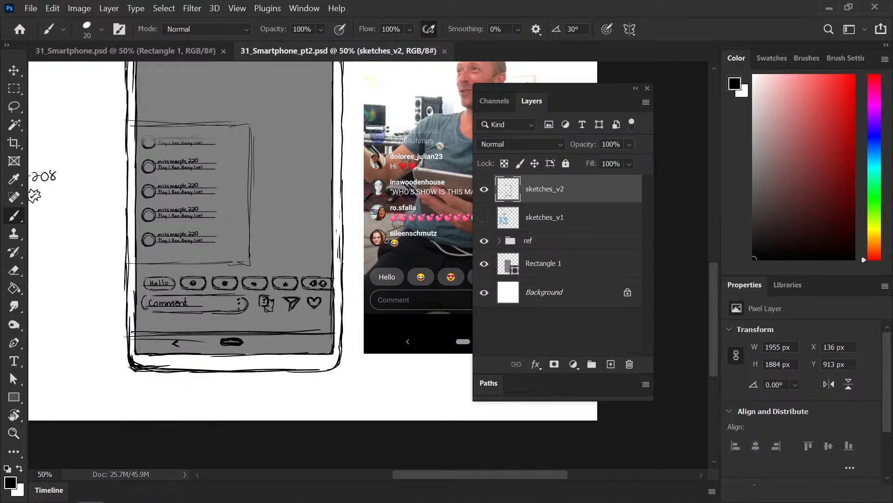
key(ctrl+minus)
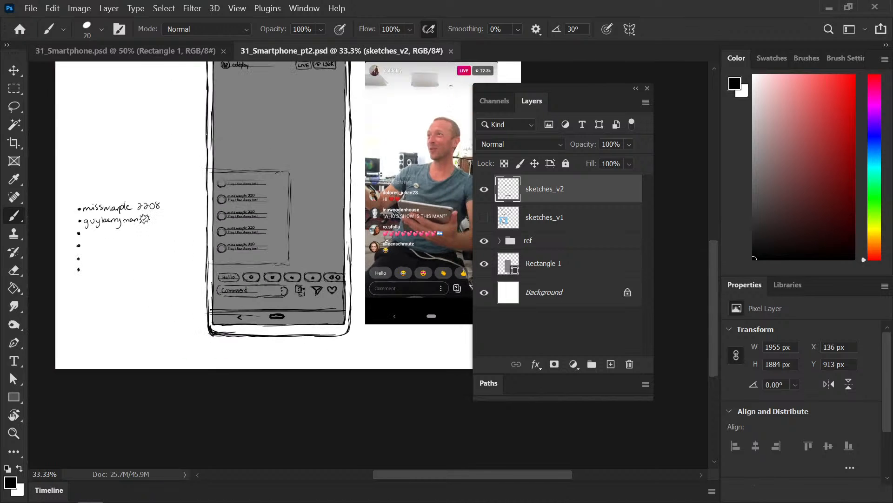
drag(153, 259, 206, 261)
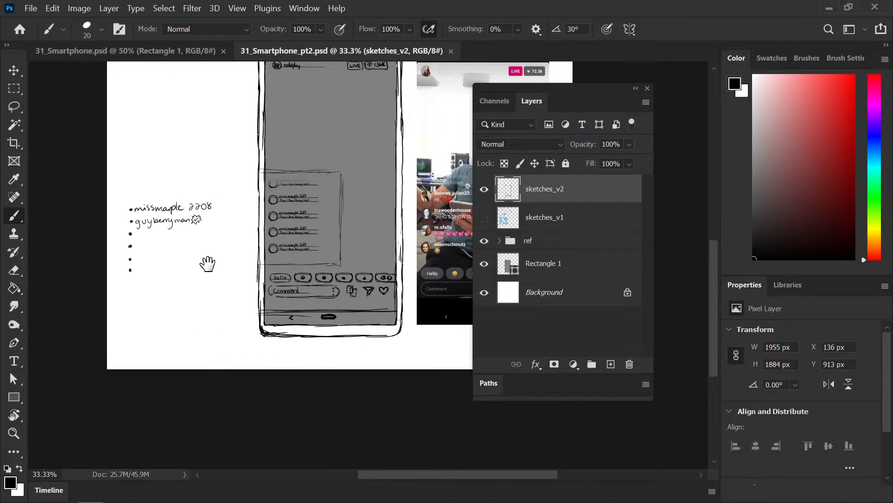
key(ctrl+plus)
drag(92, 258, 189, 268)
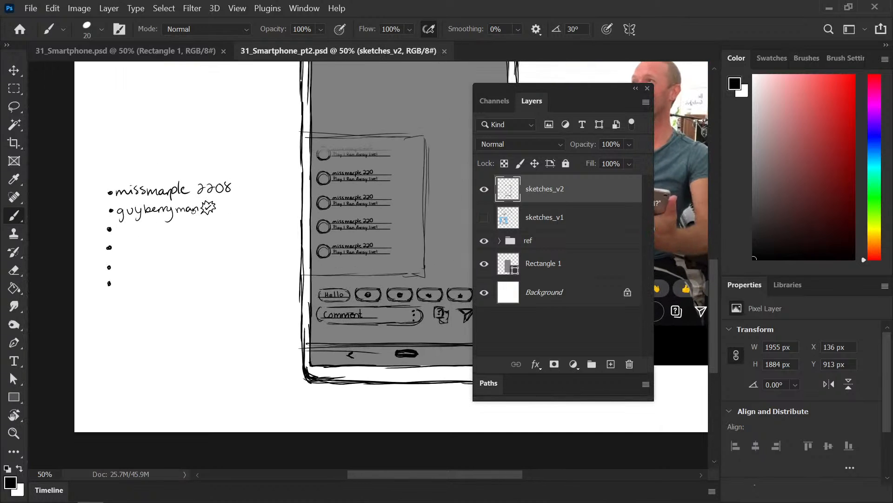
key(m)
mouse_move(230, 196)
mouse_down()
mouse_move(124, 259)
mouse_move(98, 307)
mouse_move(155, 247)
mouse_up()
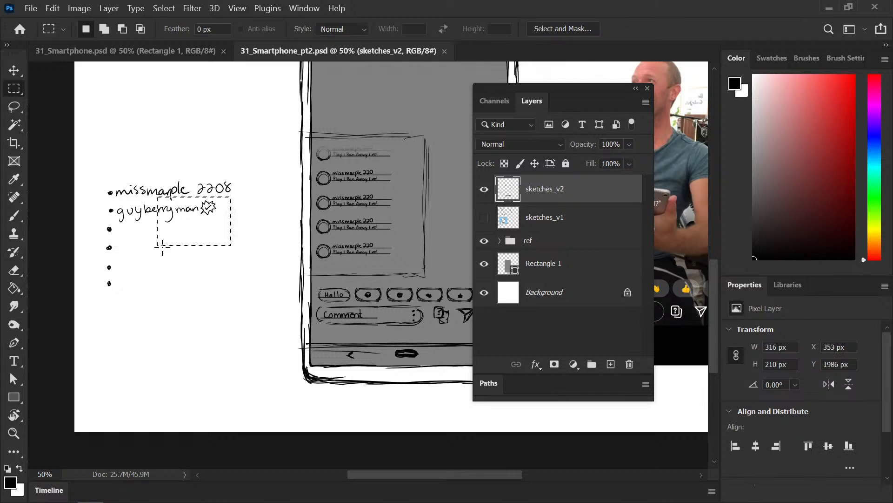
click(163, 248)
key(b)
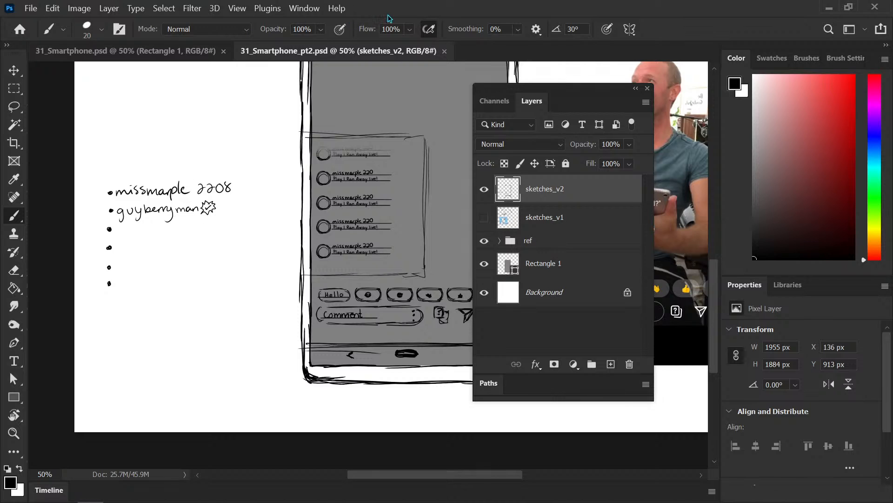
Step: Fill in the bullet points of the handwritten username list with solid black dots and save the document
drag(138, 231, 201, 251)
key(ctrl+plus)
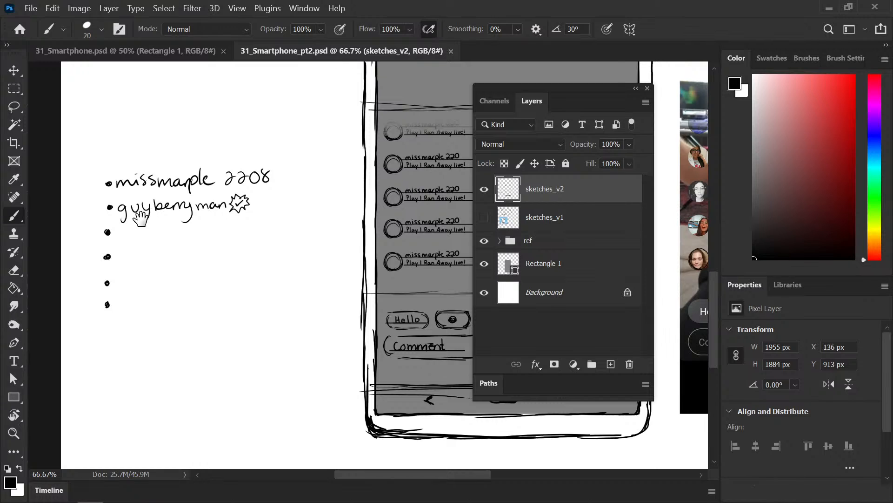
drag(124, 224, 98, 235)
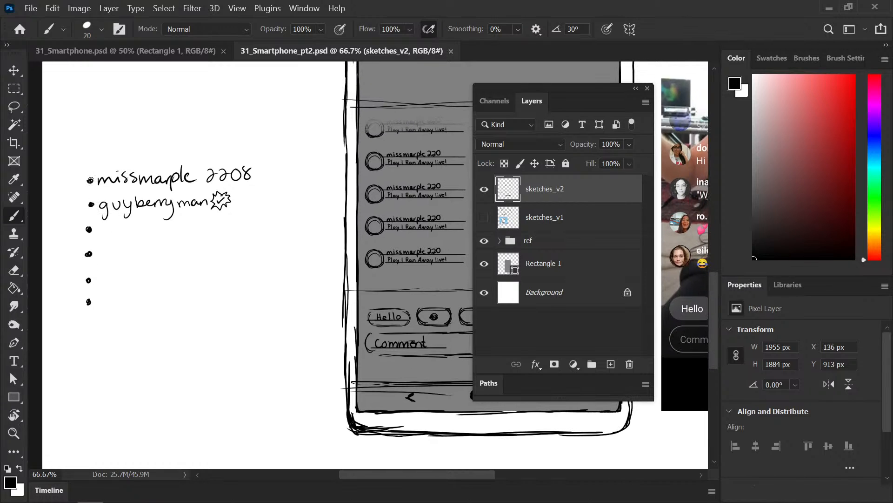
click(90, 180)
click(92, 205)
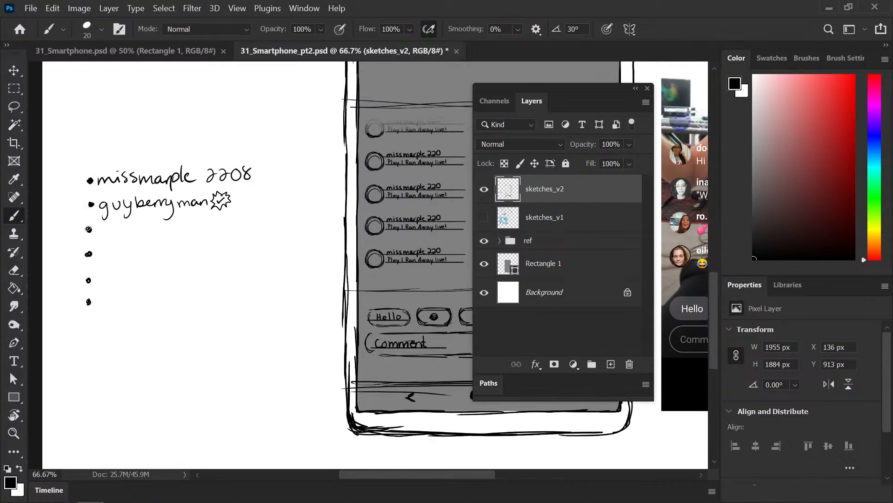
click(89, 254)
click(89, 280)
click(89, 302)
key(ctrl+s)
drag(139, 260, 128, 241)
key(e)
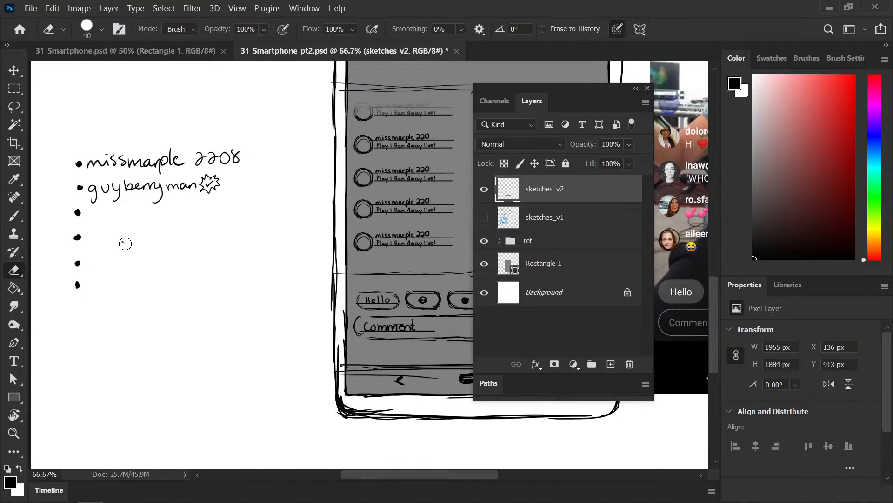
key(b)
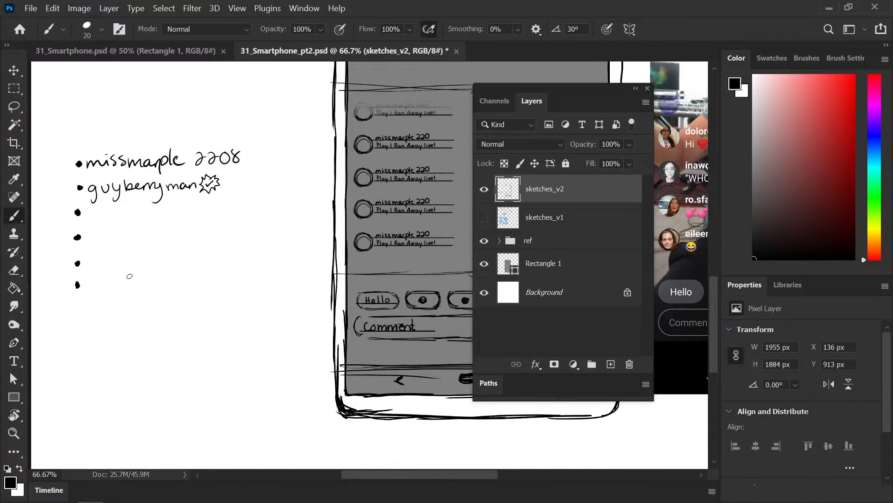
key(ctrl+s)
Step: Examine the phone sketch, the comments in the livestream reference and the empty bullets of the username list
key(ctrl+minus)
key(ctrl+minus)
mouse_move(194, 264)
mouse_down()
mouse_move(135, 269)
mouse_move(125, 285)
mouse_up()
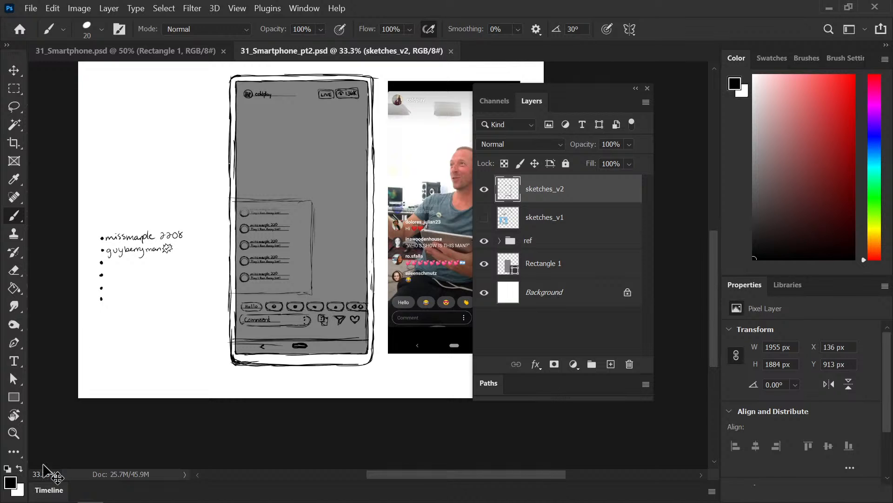
key(ctrl+plus)
drag(106, 276, 254, 270)
key(ctrl+plus)
ctrl+drag(99, 278, 206, 276)
key(ctrl+z)
scroll(206, 276, right, 10)
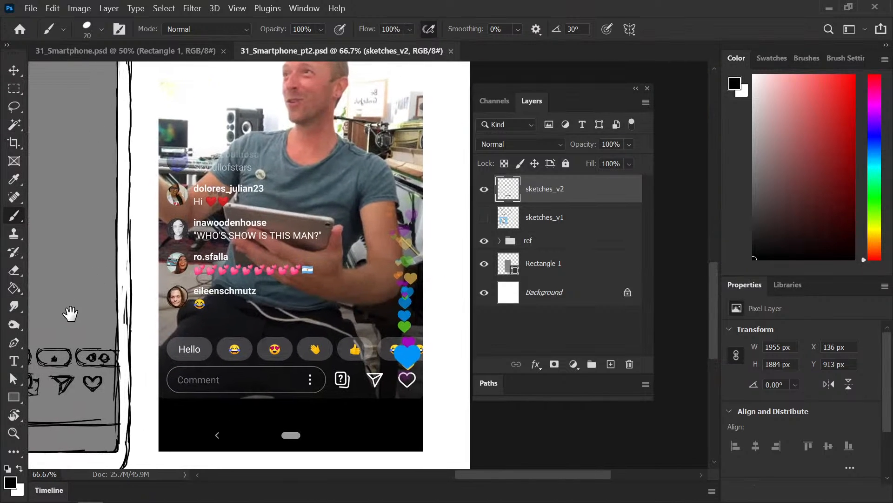
scroll(149, 300, left, 10)
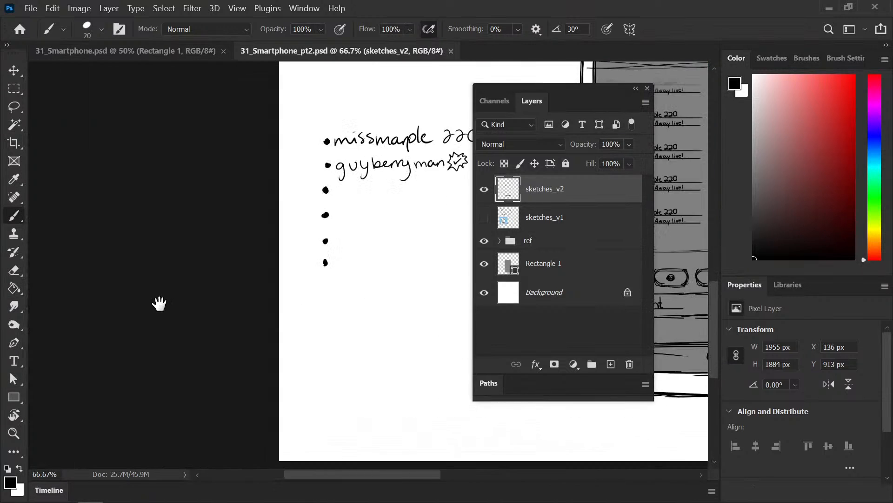
drag(159, 303, 50, 313)
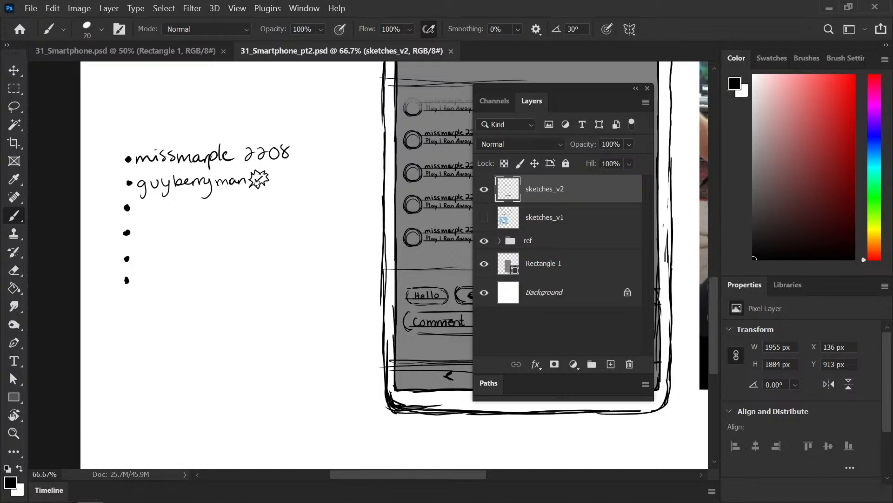
Step: With a size 15 brush, handwrite "reese tea" plus a verified badge at the third bullet and "Chris Martin for President" beneath it
key(bracketleft)
mouse_move(140, 208)
mouse_down()
mouse_move(212, 209)
mouse_move(225, 196)
mouse_move(228, 209)
mouse_move(212, 211)
mouse_move(224, 200)
mouse_up()
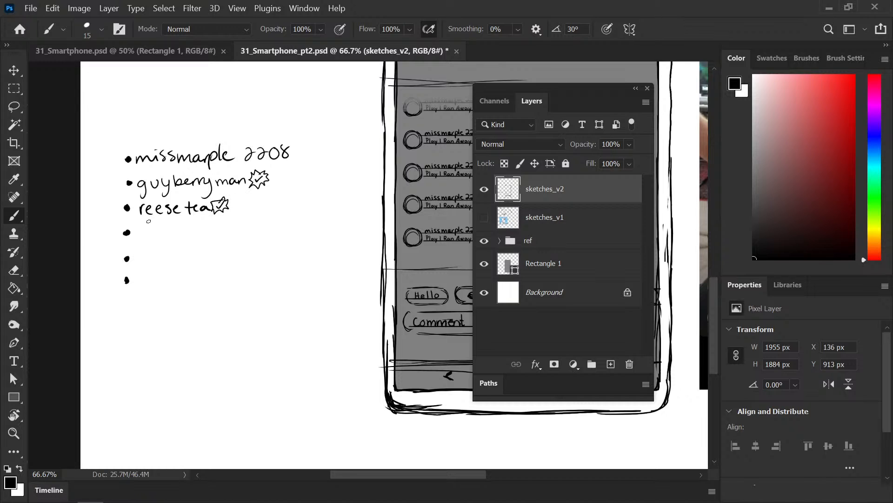
drag(148, 222, 301, 213)
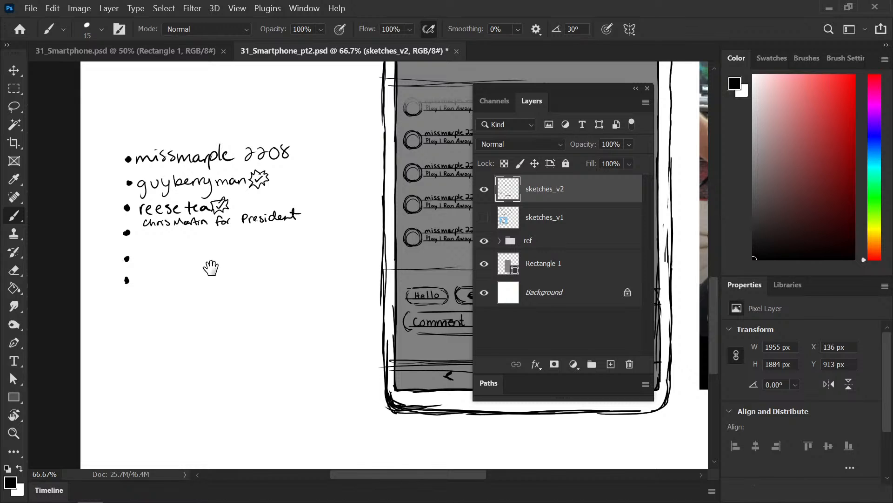
drag(209, 265, 200, 222)
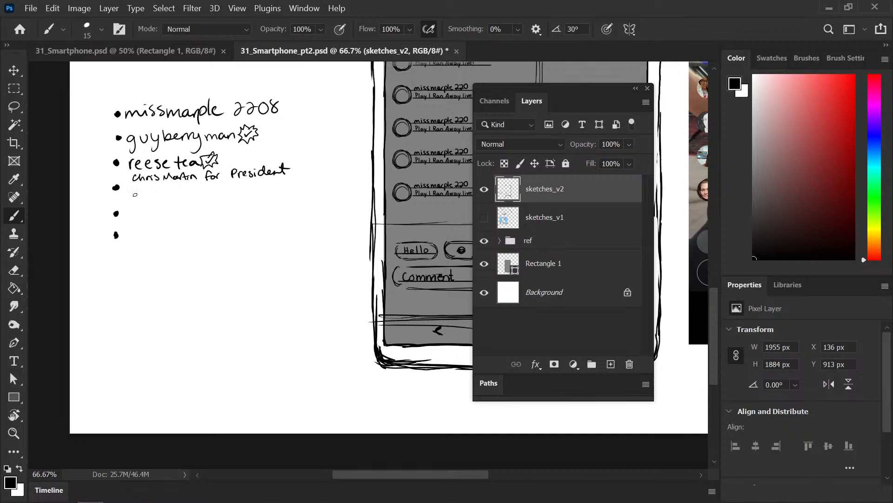
Step: Erase the three empty bullets below the "Chris Martin for President" comment in the handwritten list
key(e)
click(116, 186)
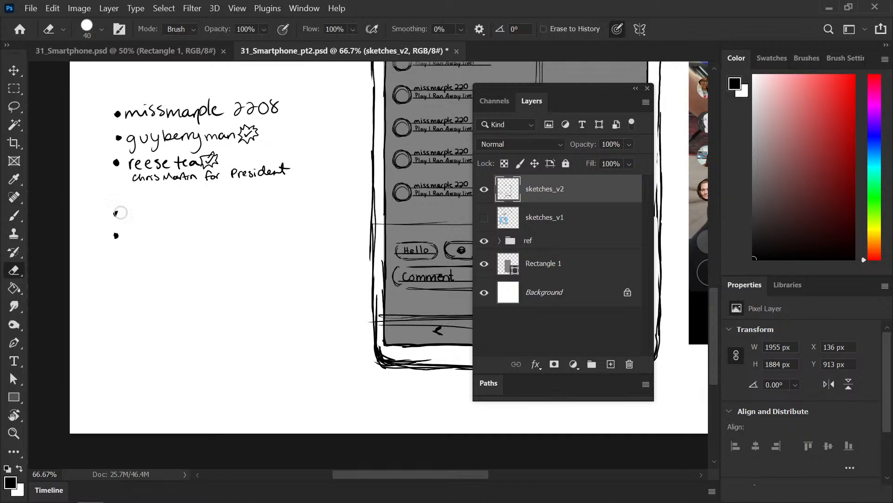
drag(115, 210, 115, 235)
key(b)
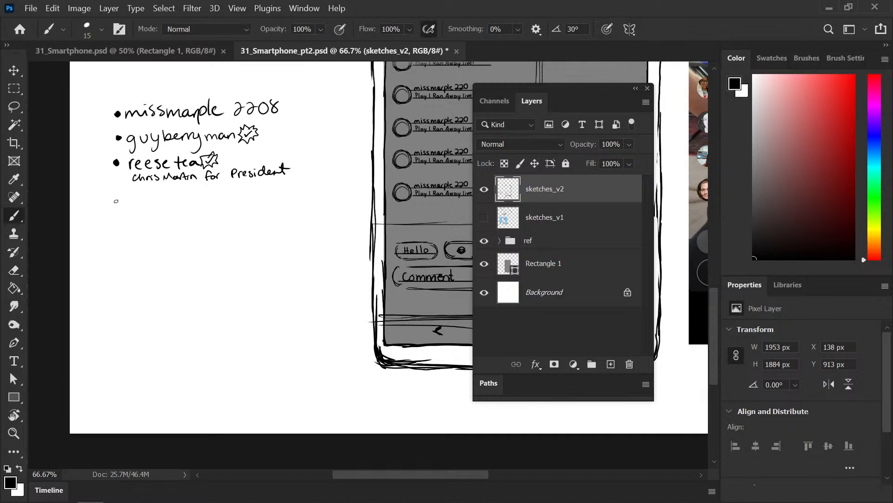
Step: Draw a new fourth bullet lower down and handwrite a username ending in 13 beside it
click(116, 204)
mouse_move(138, 203)
mouse_down()
mouse_move(139, 211)
mouse_move(169, 211)
mouse_up()
click(142, 199)
mouse_move(177, 196)
mouse_down()
mouse_move(182, 210)
mouse_move(198, 204)
mouse_up()
drag(199, 208, 217, 210)
mouse_move(221, 199)
mouse_down()
mouse_move(229, 204)
mouse_move(221, 209)
mouse_up()
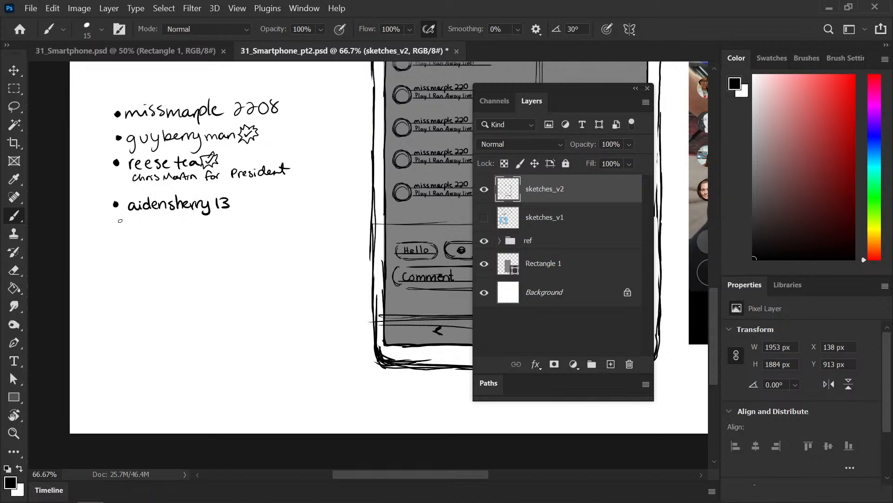
Step: Handwrite the comment "FINALLY SOME DECENT MUSIC" in capitals on two lines beneath the fourth username
mouse_move(130, 216)
mouse_down()
mouse_move(129, 227)
mouse_move(138, 214)
mouse_move(136, 222)
mouse_up()
mouse_move(142, 216)
mouse_down()
mouse_move(142, 228)
mouse_move(153, 217)
mouse_move(164, 223)
mouse_up()
drag(168, 218, 185, 227)
mouse_move(186, 217)
mouse_down()
mouse_move(190, 229)
mouse_move(217, 219)
mouse_move(246, 229)
mouse_up()
drag(238, 223, 264, 227)
drag(265, 216, 282, 226)
mouse_move(289, 216)
mouse_down()
mouse_move(287, 226)
mouse_move(294, 222)
mouse_up()
mouse_move(288, 216)
mouse_down()
mouse_move(308, 216)
mouse_move(312, 227)
mouse_up()
drag(306, 216, 319, 214)
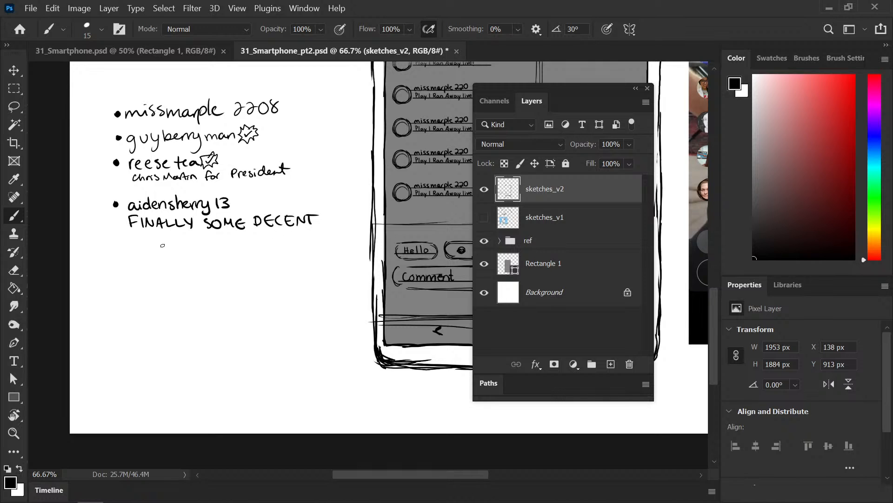
mouse_move(162, 245)
mouse_down()
mouse_move(190, 235)
mouse_move(190, 243)
mouse_up()
mouse_move(202, 234)
mouse_down()
mouse_move(201, 244)
mouse_move(214, 244)
mouse_up()
Step: Add a fifth bullet and handwrite the username "coldplay...chrismartin" beside it
click(114, 265)
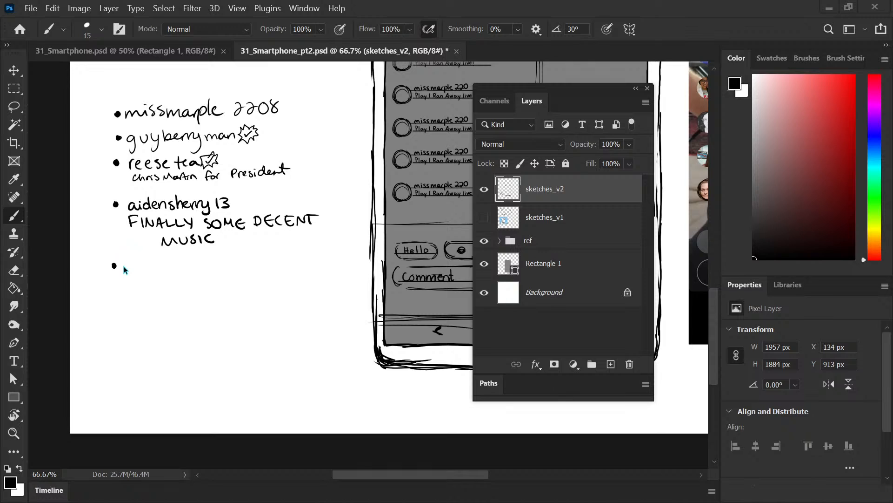
drag(130, 264, 151, 271)
mouse_move(154, 263)
mouse_down()
mouse_move(154, 276)
mouse_move(170, 265)
mouse_move(172, 281)
mouse_move(188, 269)
mouse_up()
click(180, 269)
drag(191, 268, 229, 270)
drag(236, 263, 267, 268)
drag(261, 261, 280, 266)
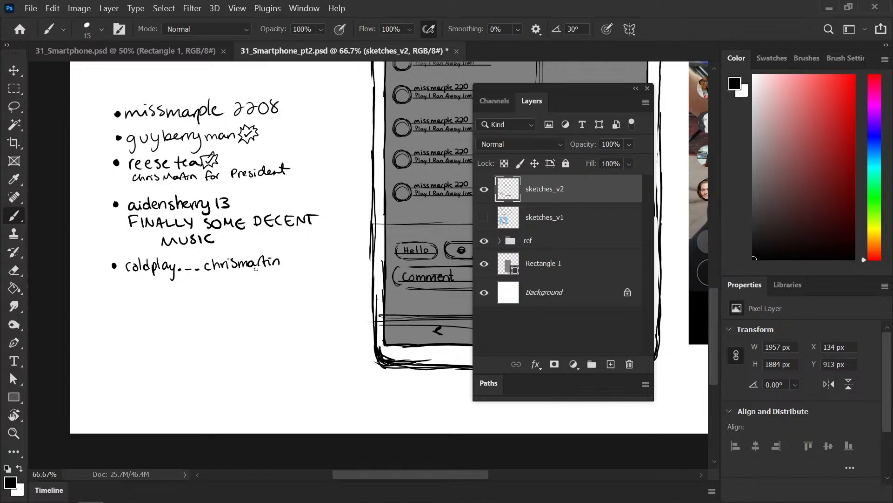
drag(138, 279, 145, 279)
drag(142, 279, 141, 288)
drag(139, 288, 187, 285)
mouse_move(192, 281)
mouse_down()
mouse_move(189, 293)
mouse_move(199, 285)
mouse_up()
drag(200, 281, 256, 287)
drag(256, 278, 260, 282)
mouse_move(263, 273)
mouse_down()
mouse_move(264, 284)
mouse_move(276, 282)
mouse_up()
drag(281, 276, 279, 289)
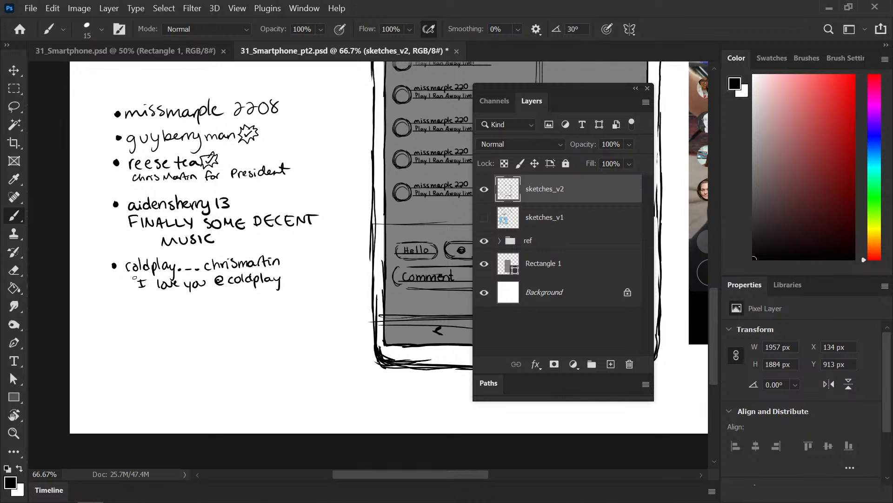
click(113, 311)
click(126, 307)
drag(126, 310, 176, 310)
drag(181, 317, 245, 311)
drag(249, 305, 255, 310)
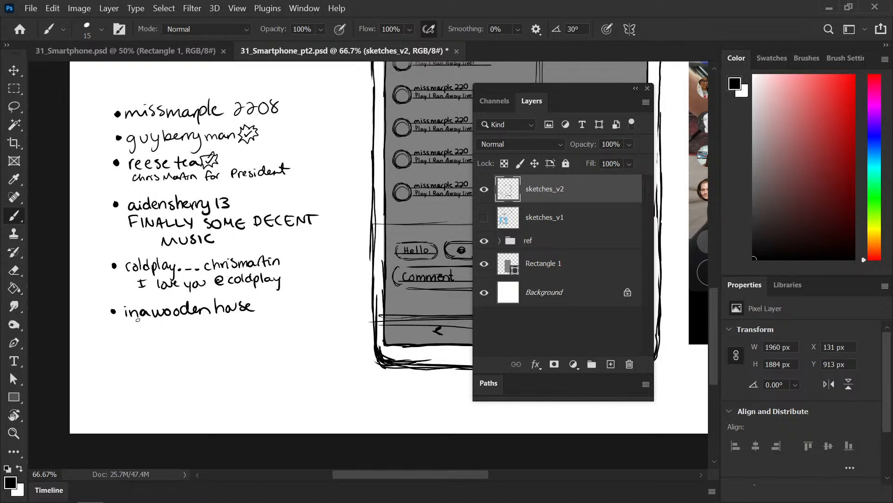
Step: Handwrite the comment "Play I Ran Away live" beneath the sixth username
drag(135, 325, 136, 330)
mouse_move(147, 322)
mouse_down()
mouse_move(147, 335)
mouse_move(164, 342)
mouse_up()
mouse_move(177, 326)
mouse_down()
mouse_move(177, 340)
mouse_move(187, 324)
mouse_move(215, 337)
mouse_up()
drag(215, 331, 236, 329)
drag(237, 328, 254, 332)
mouse_move(254, 327)
mouse_down()
mouse_move(256, 341)
mouse_move(268, 332)
mouse_up()
drag(271, 326, 281, 331)
drag(282, 328, 288, 329)
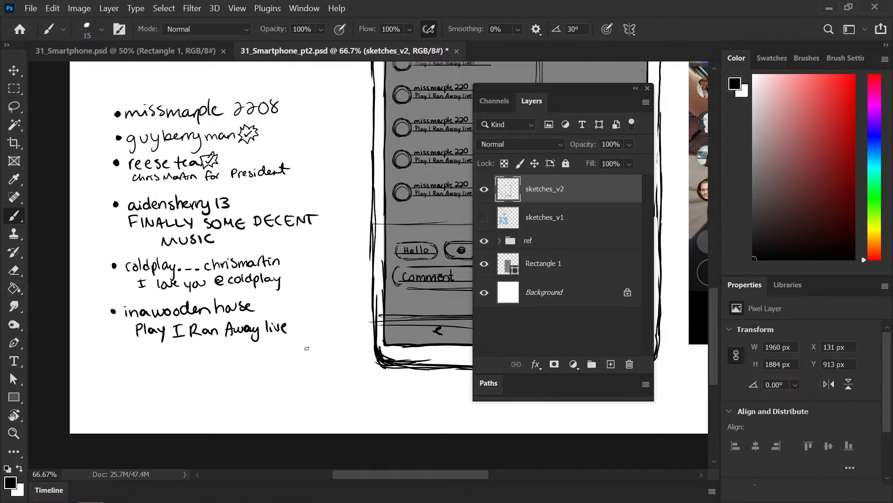
Step: Try a seventh entry, "indy 666" with the comment "I'm a serial killer", and erase it
click(117, 360)
mouse_move(129, 363)
mouse_down()
mouse_move(153, 362)
mouse_move(161, 373)
mouse_move(195, 362)
mouse_up()
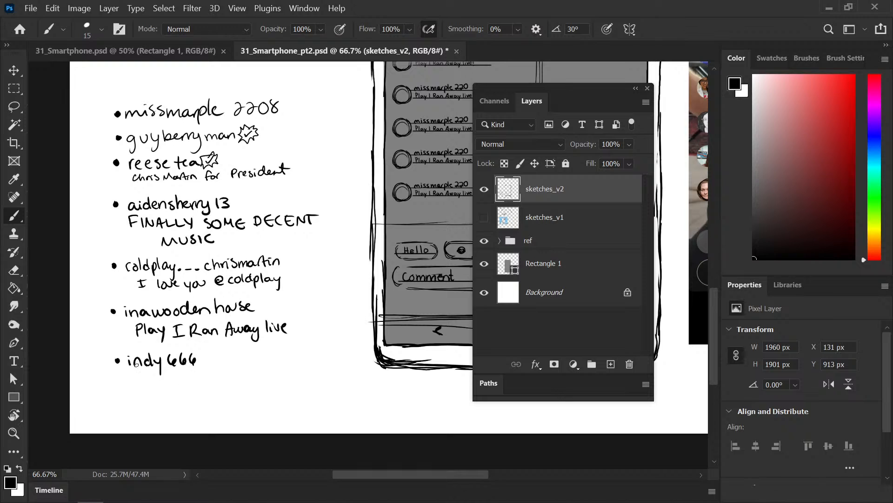
mouse_move(150, 381)
mouse_down()
mouse_move(249, 376)
mouse_move(258, 367)
mouse_move(277, 368)
mouse_up()
key(e)
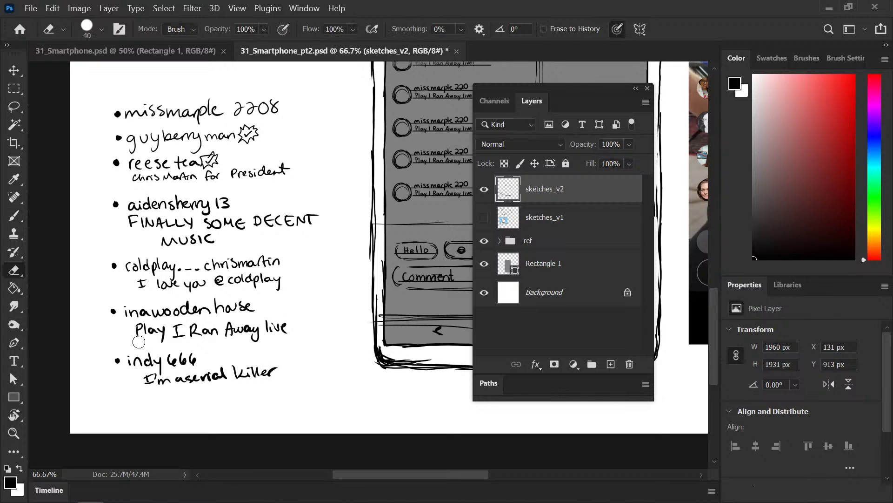
mouse_move(116, 359)
mouse_down()
mouse_move(193, 359)
mouse_move(142, 359)
mouse_move(179, 352)
mouse_move(160, 350)
mouse_move(134, 376)
mouse_move(237, 372)
mouse_move(138, 393)
mouse_move(273, 369)
mouse_up()
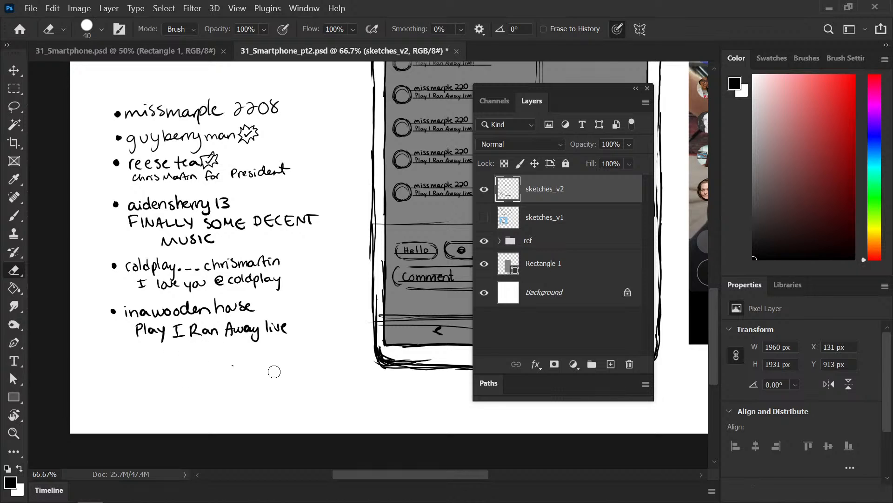
key(b)
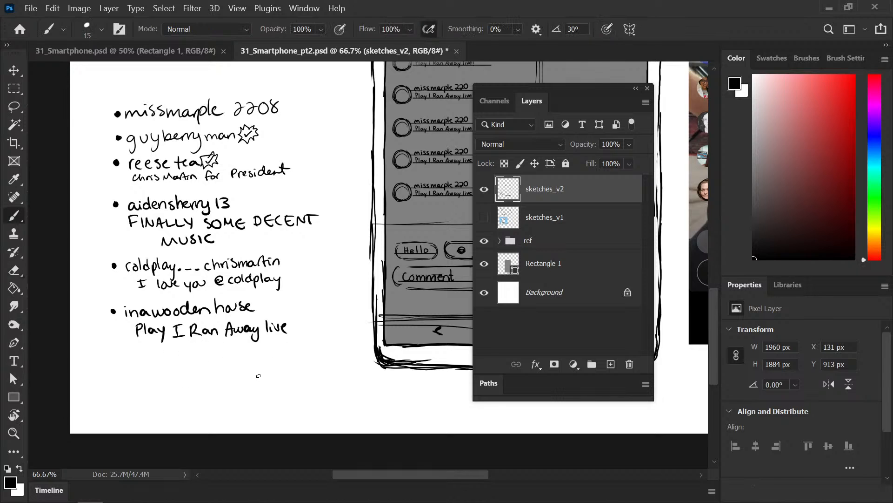
Step: Save the document and review the username list next to the phone sketch and livestream reference
key(ctrl+s)
key(ctrl+minus)
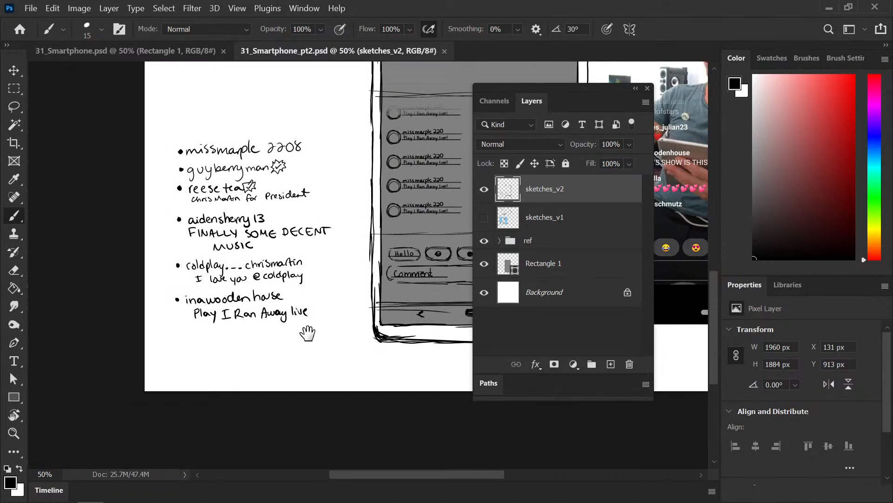
drag(307, 334, 168, 361)
key(ctrl+minus)
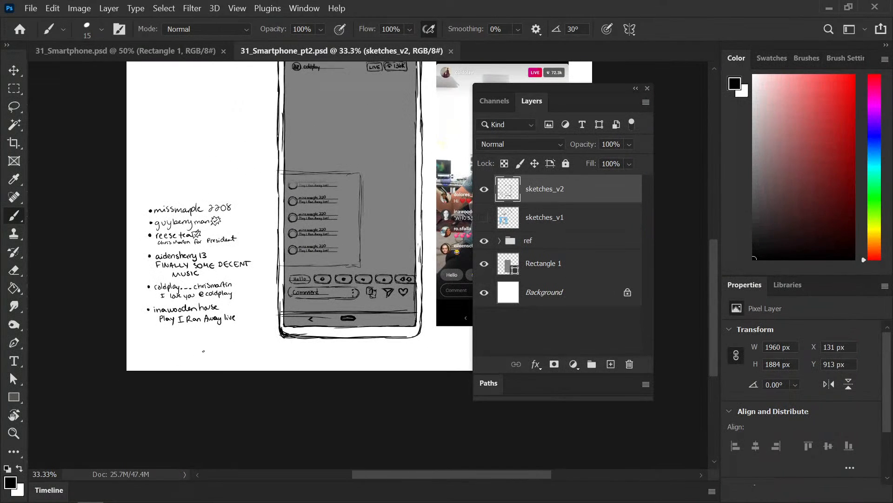
mouse_move(255, 321)
mouse_down()
mouse_move(210, 348)
mouse_move(166, 351)
mouse_up()
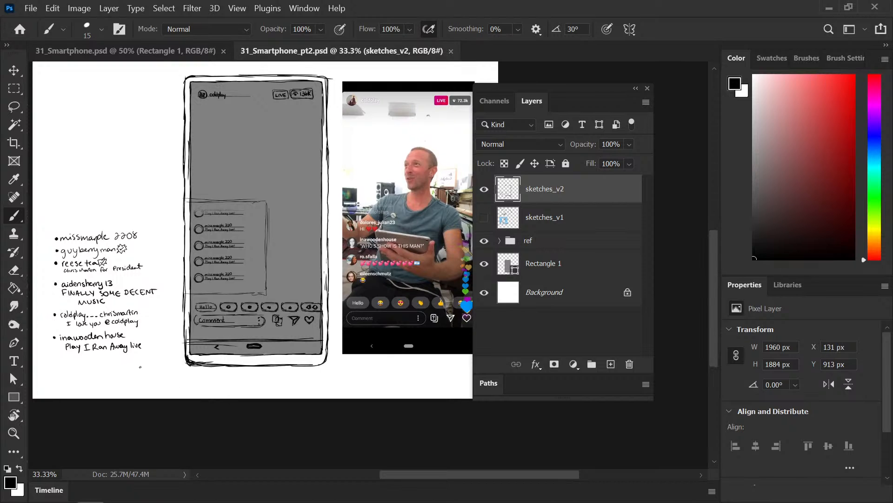
click(56, 368)
key(e)
click(56, 366)
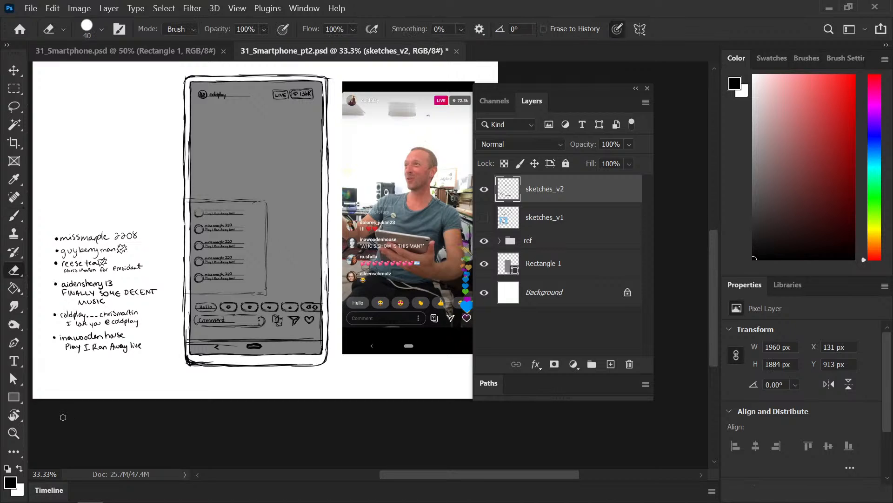
key(b)
key(ctrl+s)
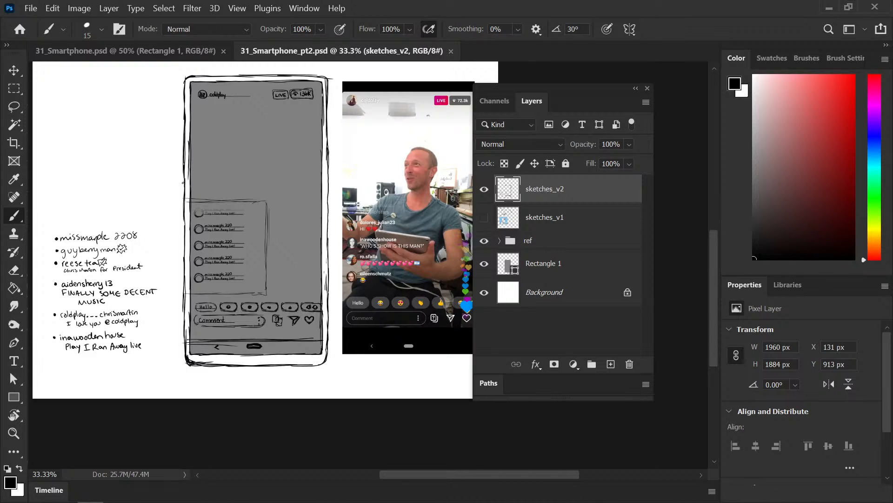
Step: Add a seventh bullet with the handwritten username "indy 666" and the comment "I'm a cereal killer" beneath it
scroll(111, 353, up, 1)
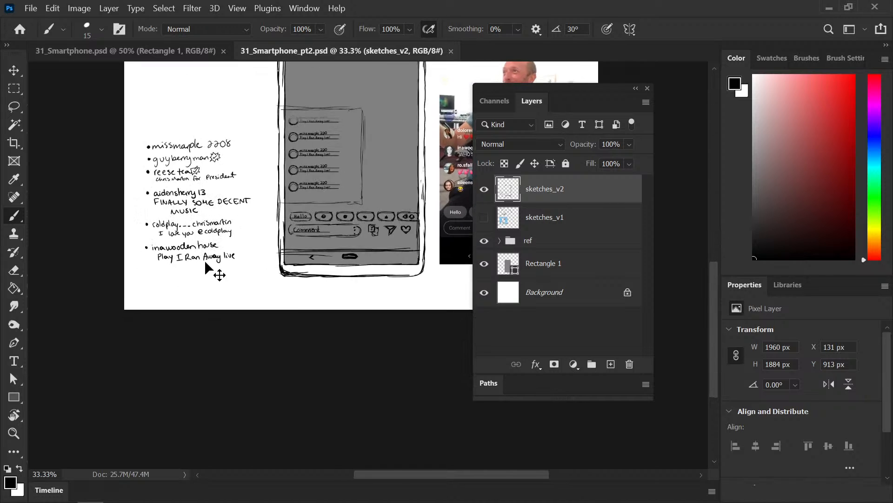
scroll(118, 272, up, 1)
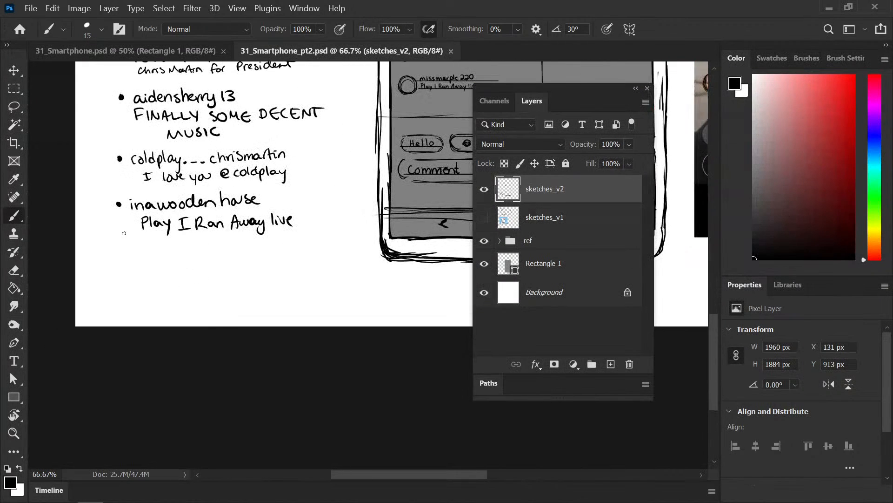
click(119, 257)
click(132, 250)
mouse_move(131, 254)
mouse_down()
mouse_move(131, 262)
mouse_move(152, 255)
mouse_move(157, 275)
mouse_move(172, 257)
mouse_move(192, 257)
mouse_up()
drag(144, 275, 144, 285)
drag(141, 285, 149, 275)
drag(154, 274, 187, 283)
drag(199, 277, 247, 282)
drag(255, 271, 268, 280)
mouse_move(275, 268)
mouse_down()
mouse_move(274, 281)
mouse_move(287, 270)
mouse_up()
key(e)
mouse_move(182, 218)
mouse_down()
mouse_move(184, 227)
mouse_move(229, 219)
mouse_move(260, 226)
mouse_up()
key(b)
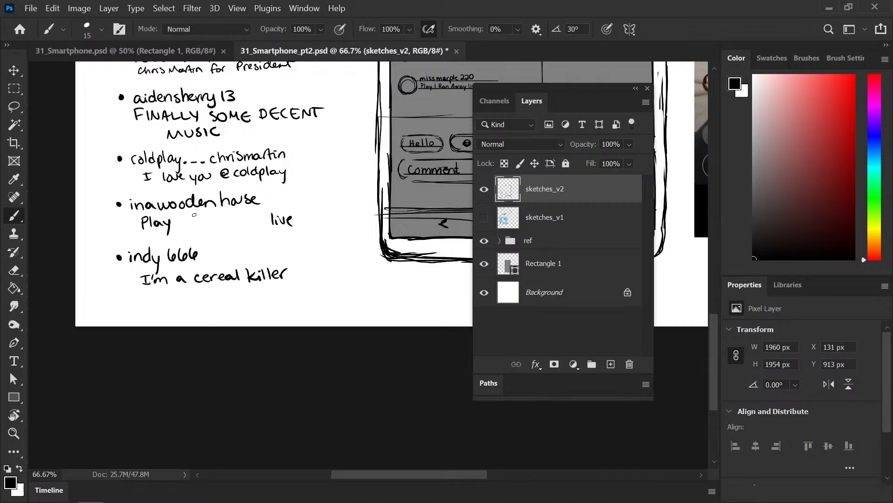
key(e)
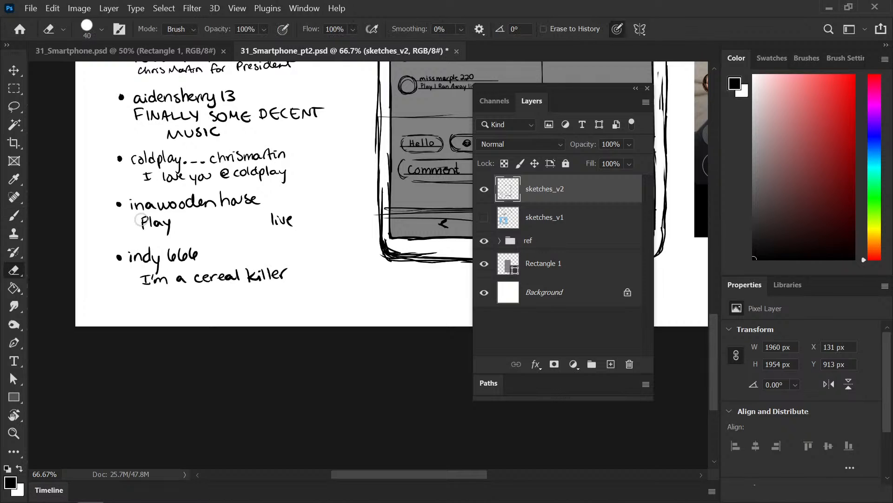
drag(153, 222, 138, 222)
drag(278, 220, 307, 211)
key(b)
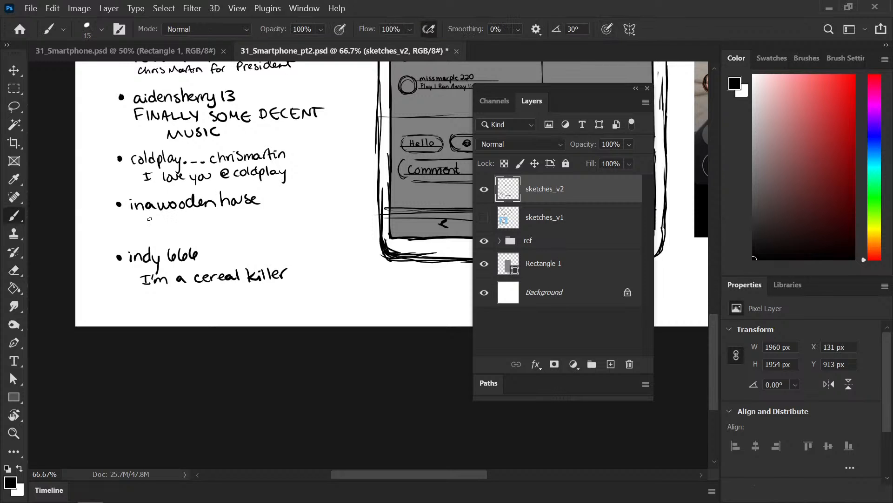
mouse_move(163, 214)
mouse_down()
mouse_move(86, 246)
mouse_move(93, 240)
mouse_up()
drag(101, 245, 217, 239)
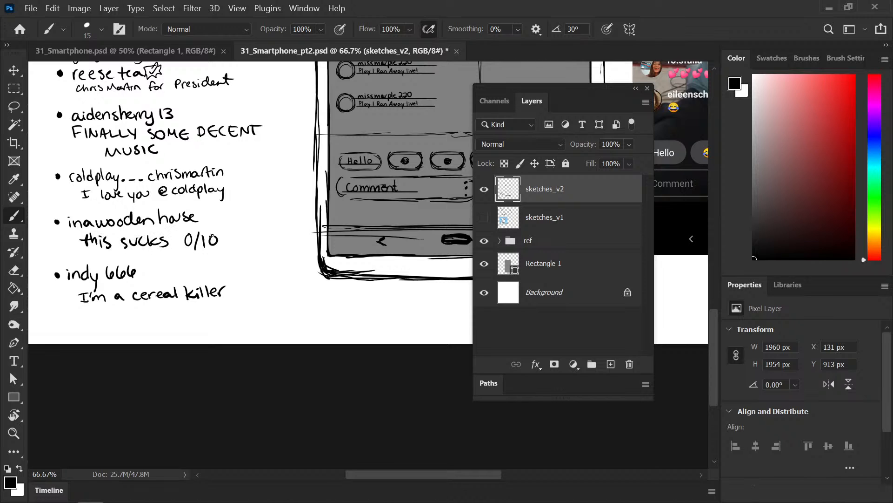
key(e)
mouse_move(82, 240)
mouse_down()
mouse_move(107, 236)
mouse_move(76, 246)
mouse_move(91, 248)
mouse_move(91, 238)
mouse_move(215, 235)
mouse_up()
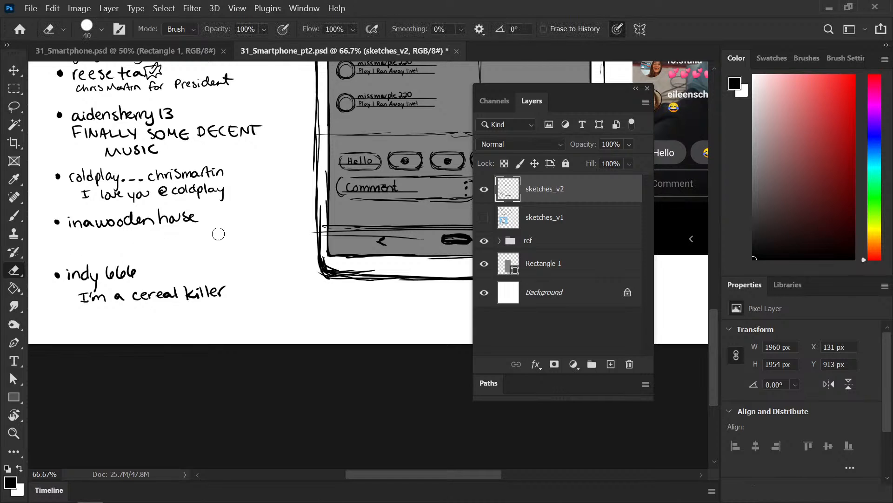
Step: Handwrite "Trouble in Town? More like Trouble in Stream" on two lines beneath "inawoodenhouse" and save the document
key(b)
drag(224, 173, 228, 174)
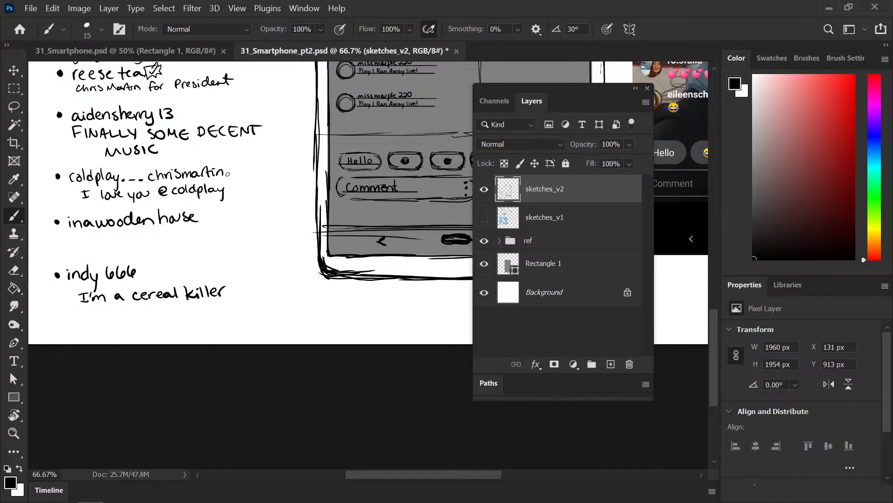
key(ctrl+s)
mouse_move(85, 238)
mouse_down()
mouse_move(150, 243)
mouse_move(157, 233)
mouse_up()
drag(154, 237, 242, 237)
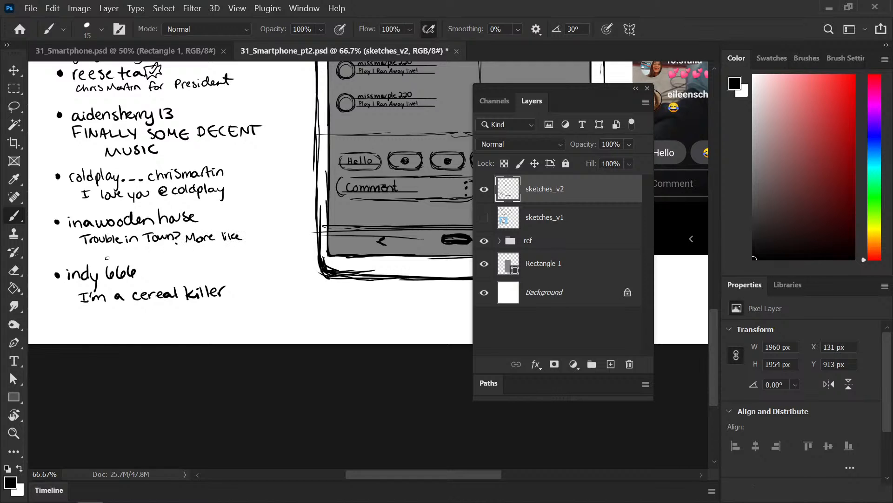
drag(106, 249, 106, 258)
drag(98, 249, 117, 253)
drag(119, 253, 213, 252)
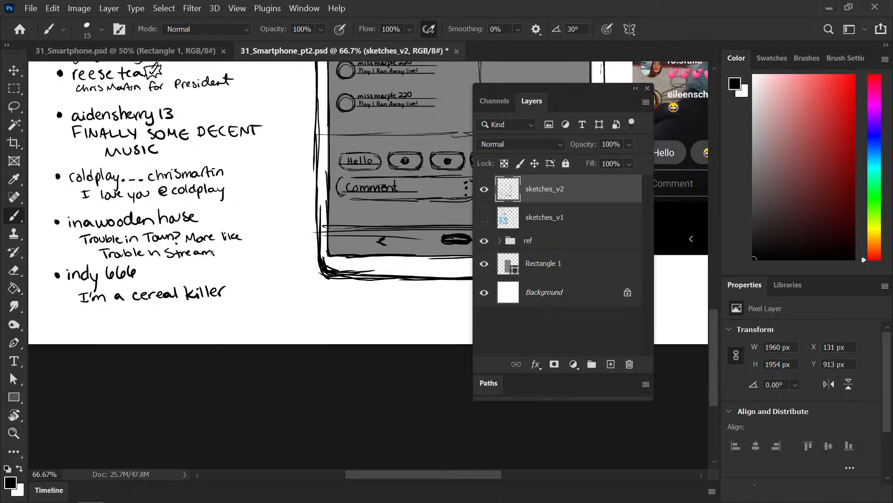
key(ctrl+s)
Step: Hide the ref layer group that holds the livestream reference image
key(ctrl+minus)
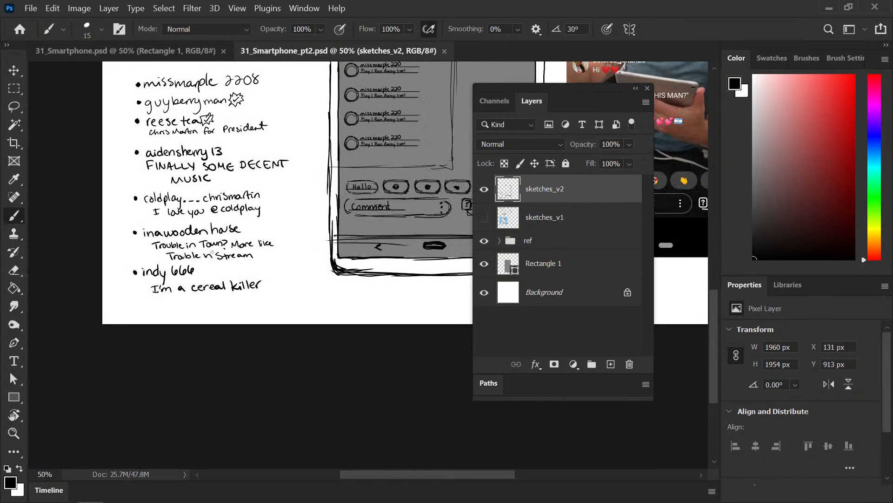
drag(302, 268, 173, 343)
key(ctrl+minus)
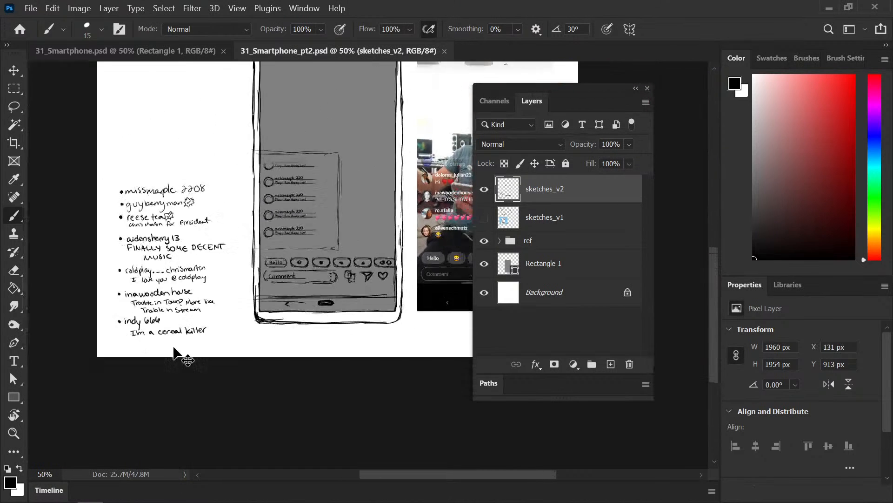
mouse_move(285, 284)
mouse_down()
mouse_move(216, 309)
mouse_move(213, 335)
mouse_move(208, 328)
mouse_up()
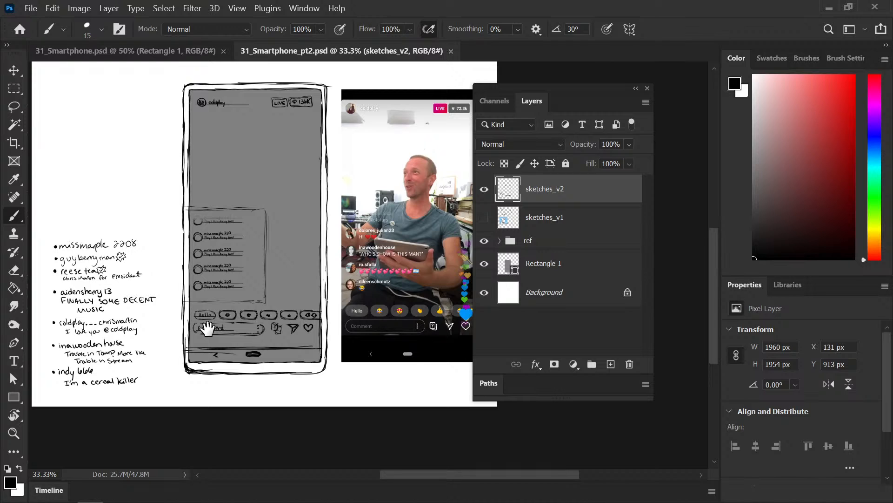
key(ctrl+minus)
drag(197, 291, 156, 276)
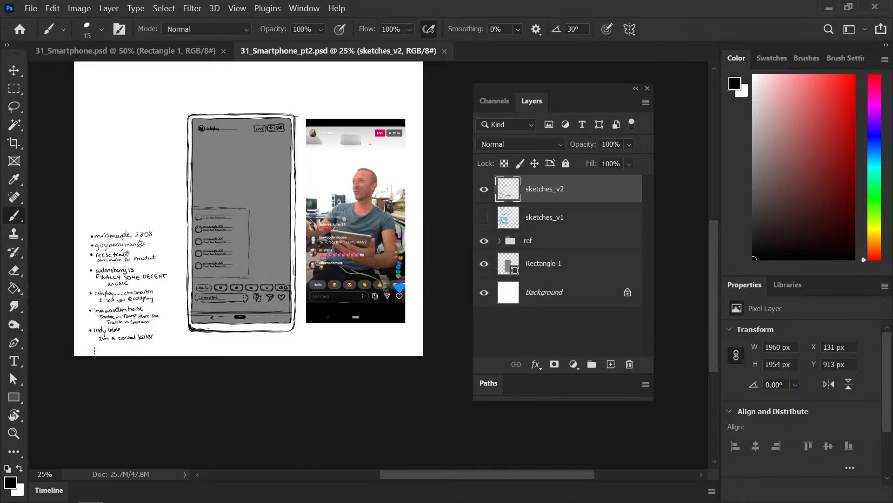
drag(251, 331, 254, 312)
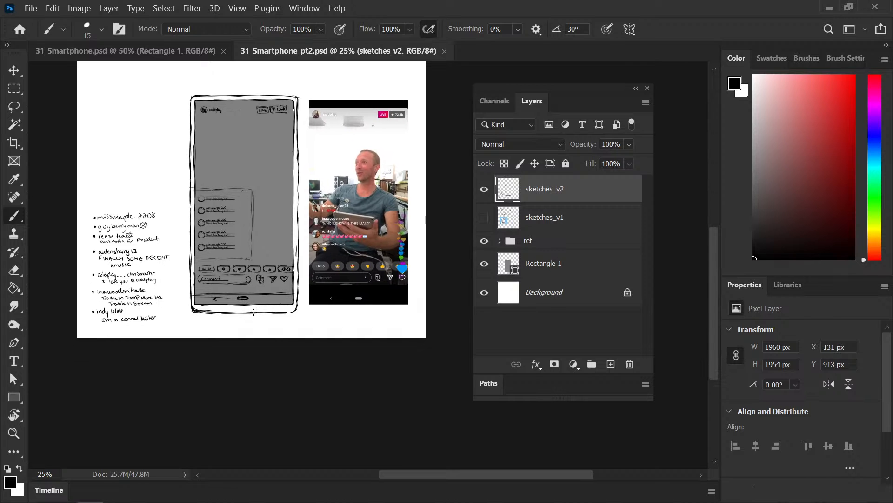
drag(352, 246, 333, 287)
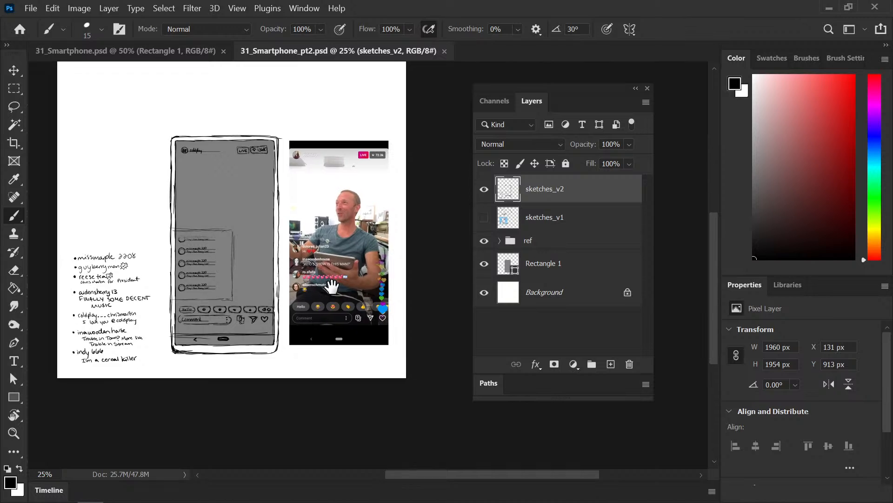
click(486, 240)
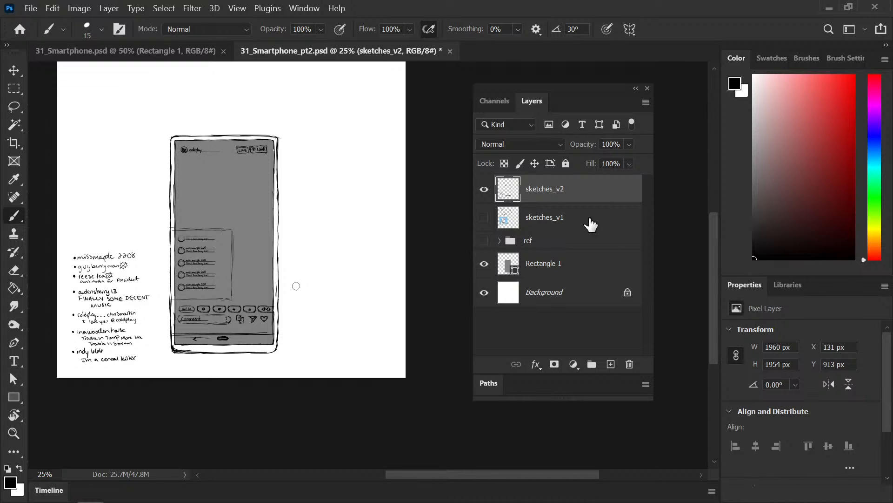
Step: Lower the sketches_v2 layer's opacity to 20% and add a new layer named sketches_v3 above it
click(607, 145)
text(20)
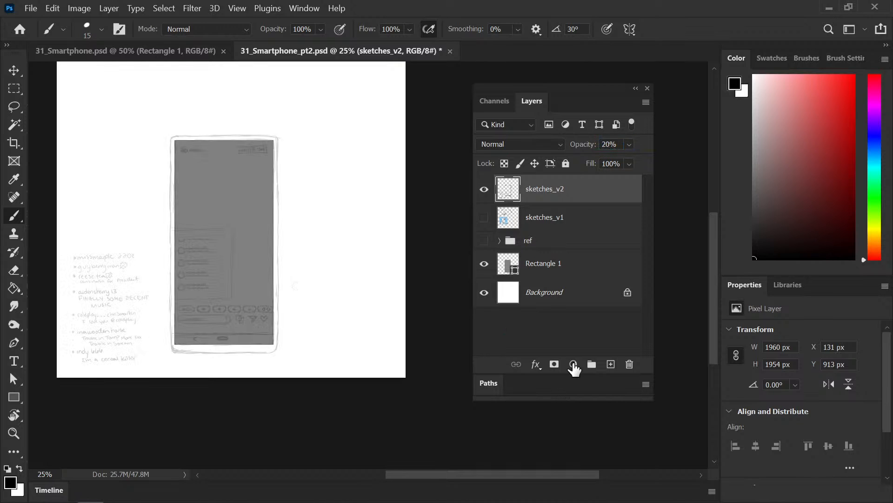
click(611, 364)
double_click(542, 189)
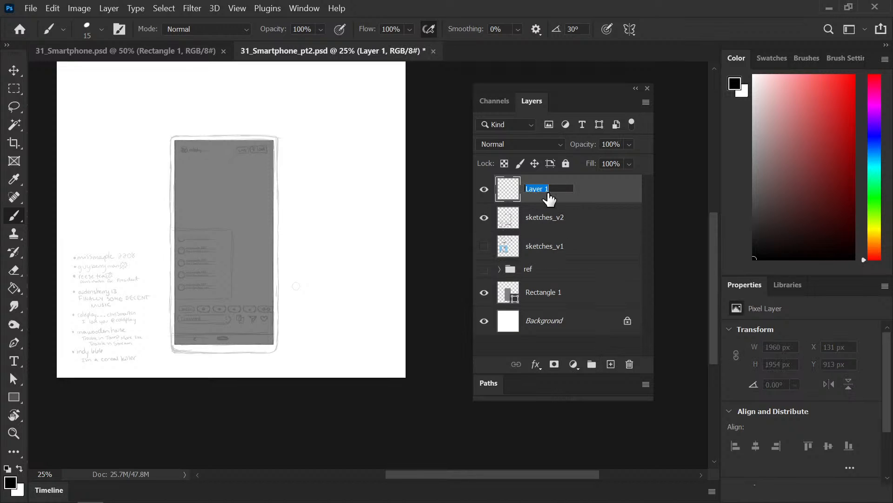
text(sketches_v2)
key(Return)
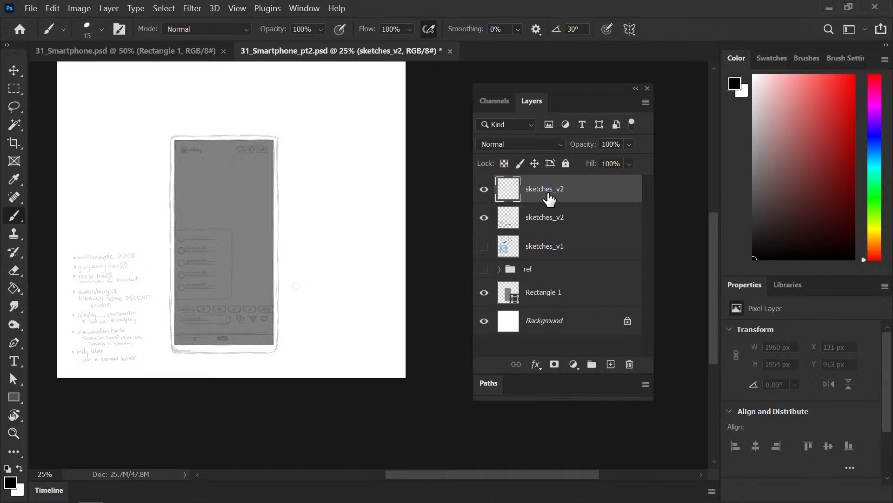
double_click(539, 189)
key(Right)
key(BackSpace)
key(Return)
Step: Try a straight vertical line along the phone body's right edge with a 5 px brush and undo it
mouse_move(278, 137)
mouse_down()
mouse_move(281, 358)
mouse_move(279, 84)
mouse_up()
key(ctrl+z)
key(bracketleft)
key(bracketleft)
key(bracketleft)
key(bracketleft)
key(ctrl+plus)
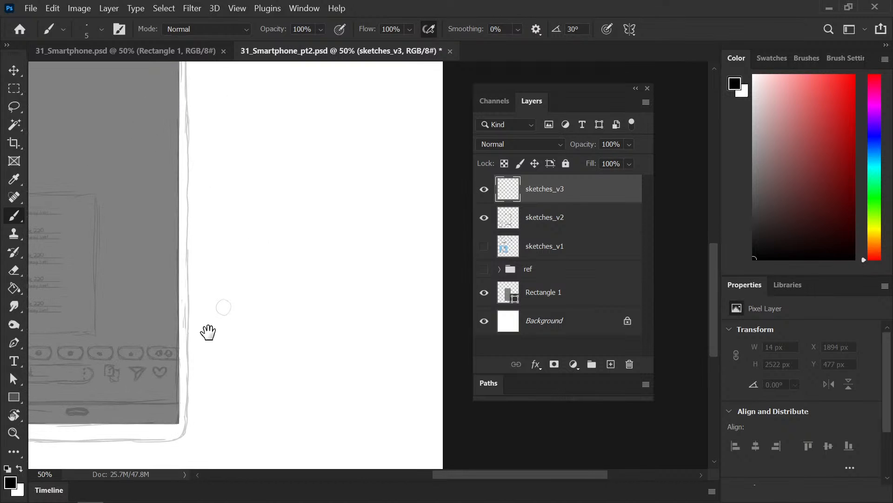
mouse_move(208, 331)
mouse_down()
mouse_move(361, 275)
mouse_move(278, 327)
mouse_up()
key(ctrl+minus)
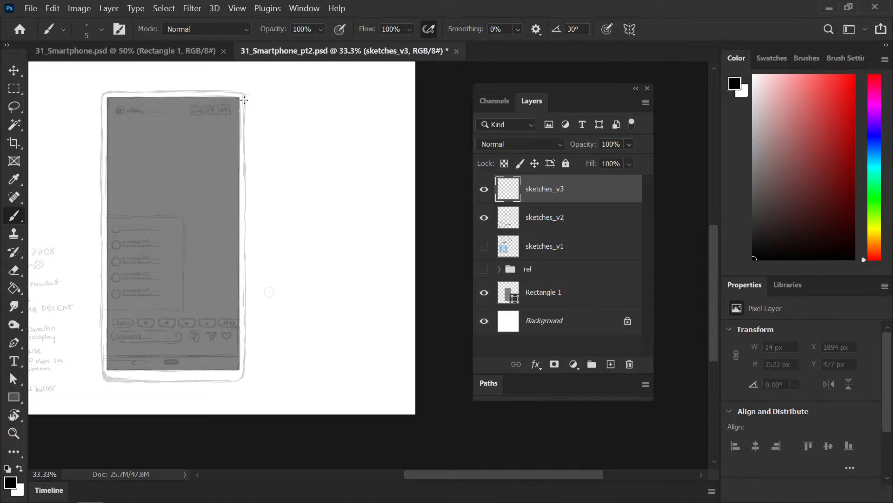
drag(245, 78, 257, 397)
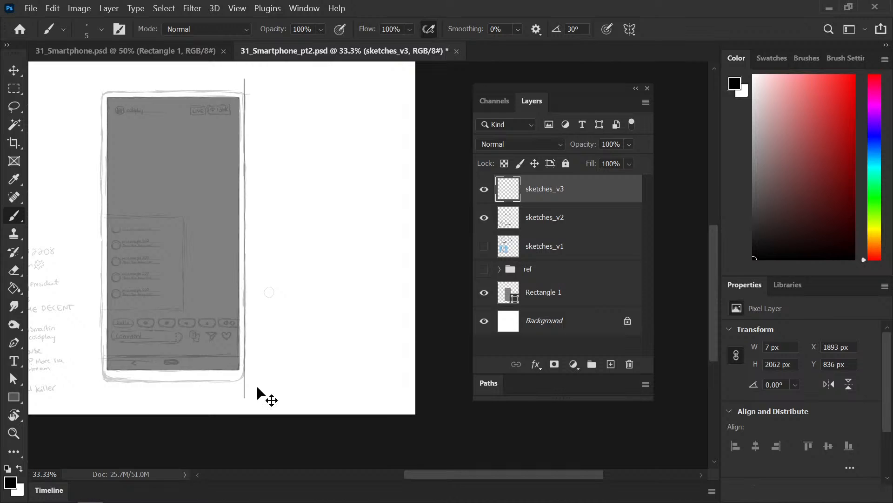
key(ctrl+z)
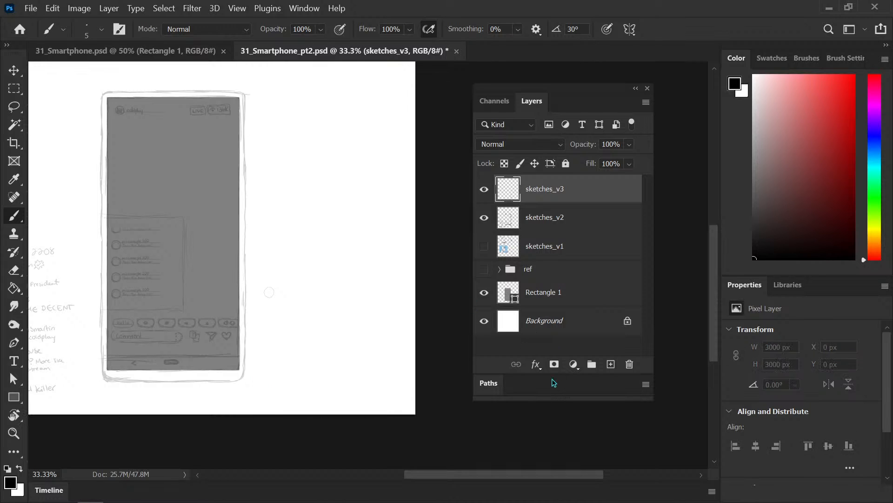
Step: Draw a rectangle shape about 947 by 1856 px over the sketched phone body and shift it aside
right_click(18, 396)
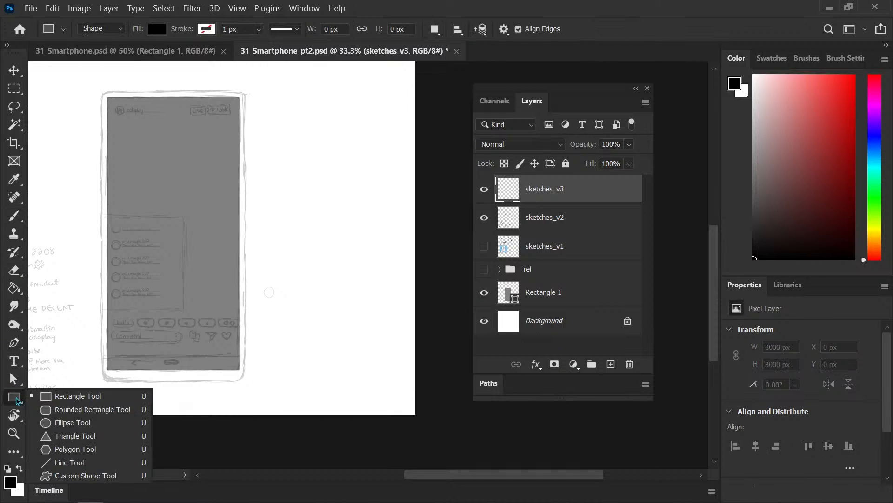
click(75, 396)
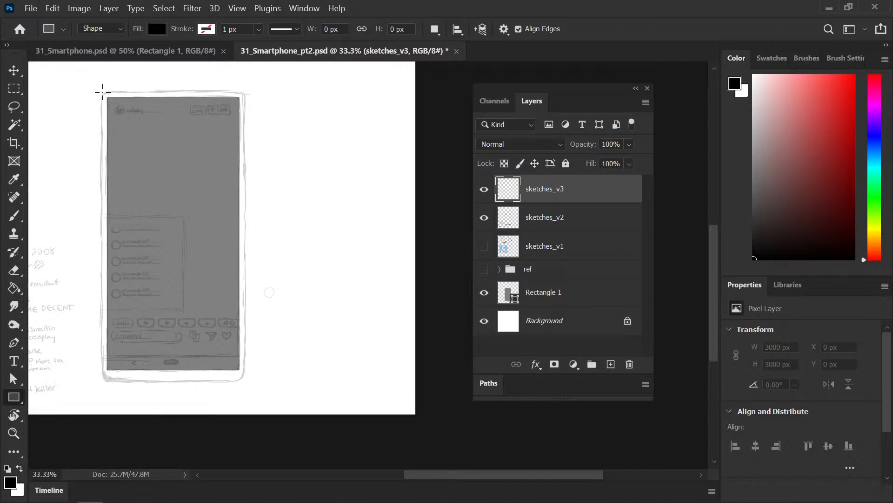
drag(101, 92, 248, 380)
key(v)
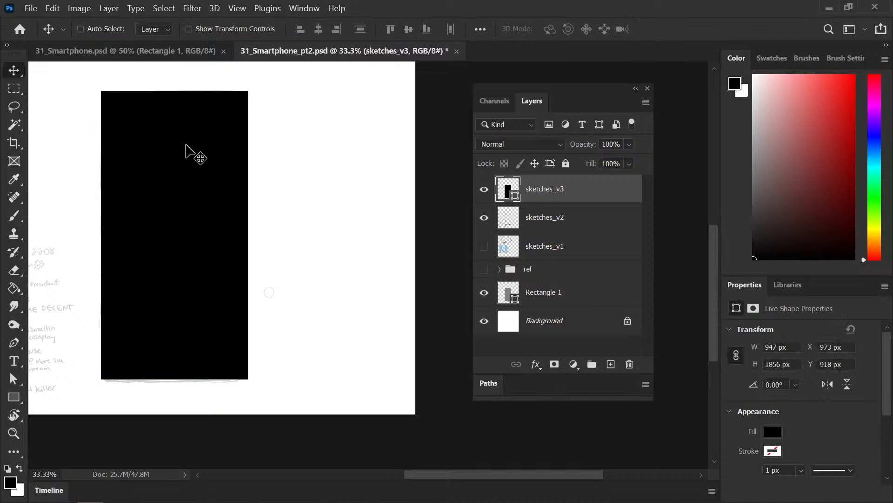
drag(160, 134, 244, 197)
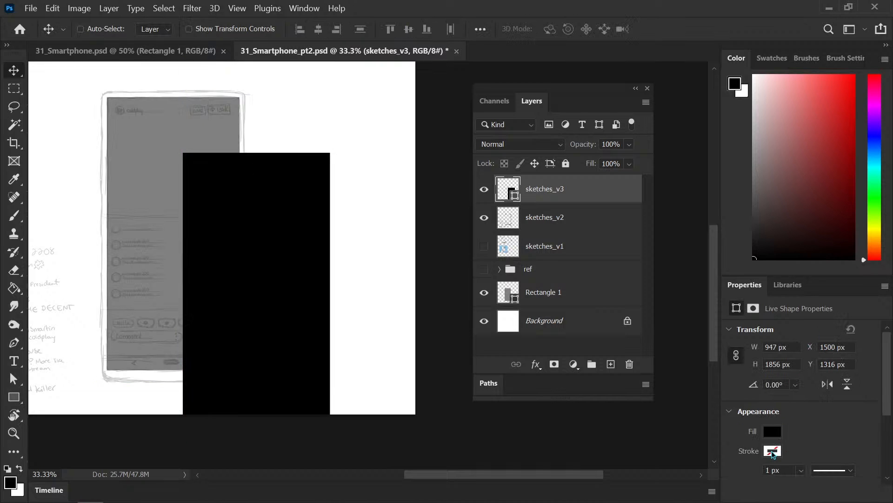
Step: Give the rectangle a black stroke and no fill, and move it back over the phone sketch
click(773, 451)
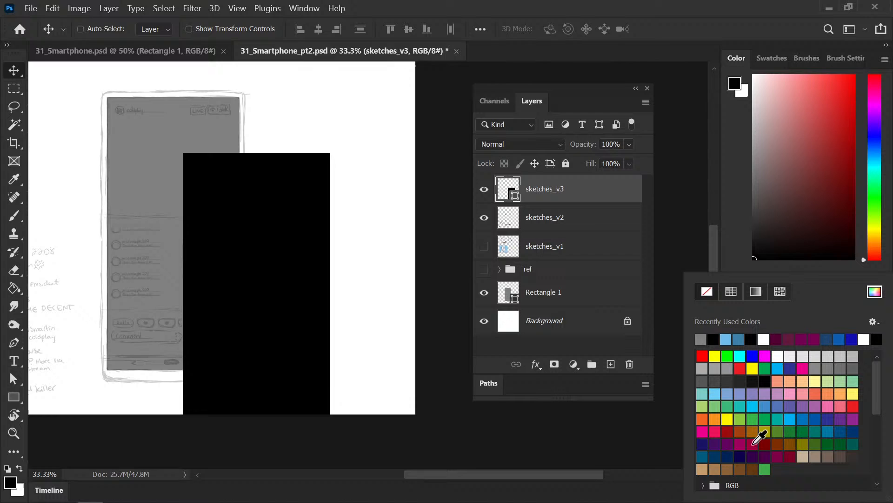
click(731, 220)
click(773, 428)
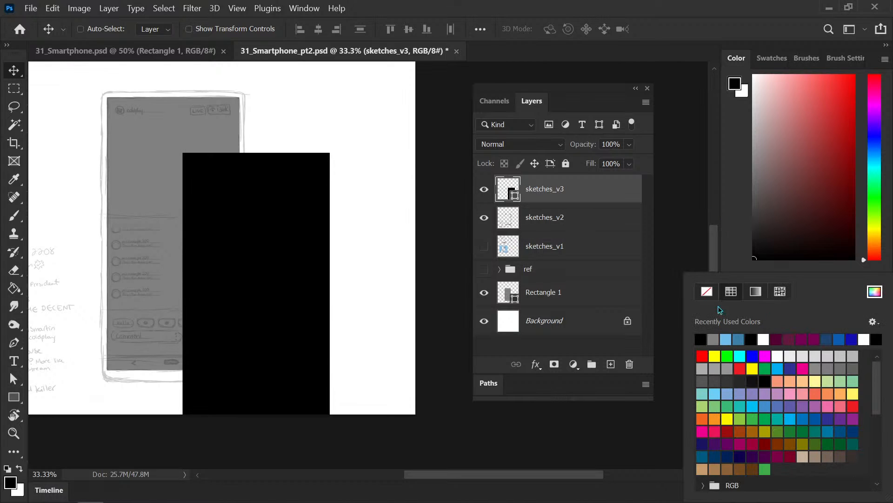
click(711, 287)
drag(290, 180, 216, 110)
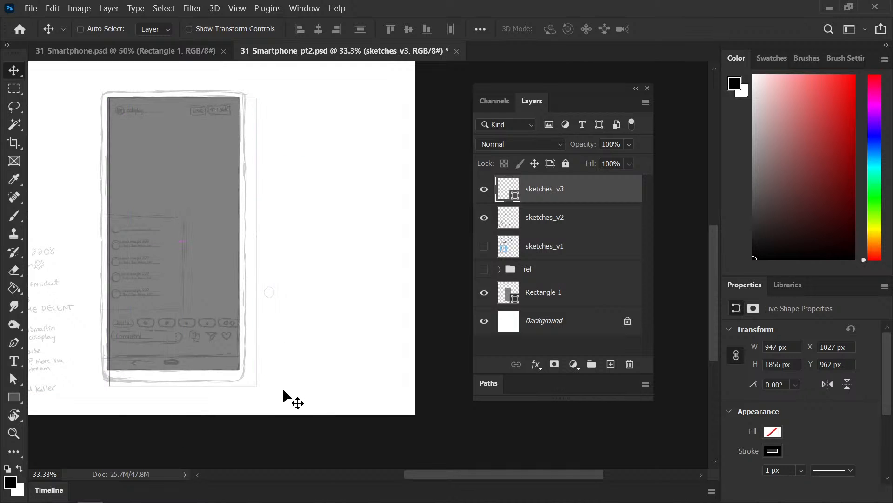
Step: Resize the sketches_v3 rectangle to 853 by 1755 px to match Rectangle 1, unlinking the proportions for the height and relinking them
click(538, 302)
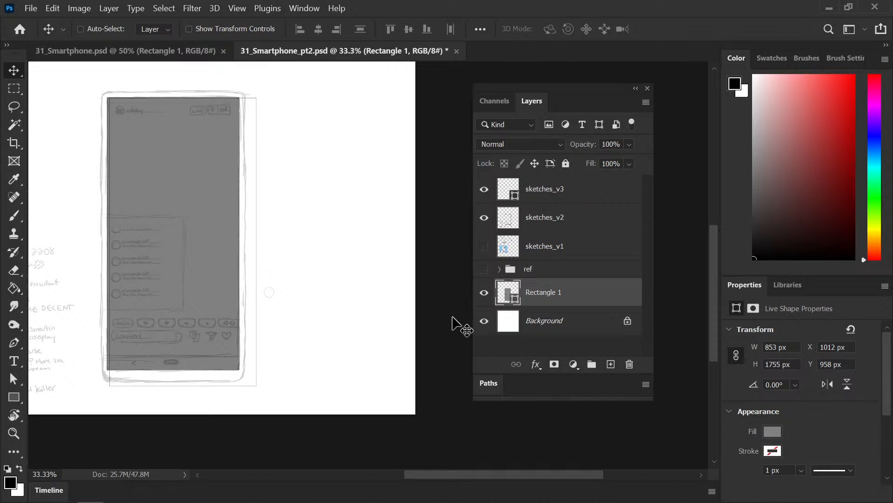
click(576, 192)
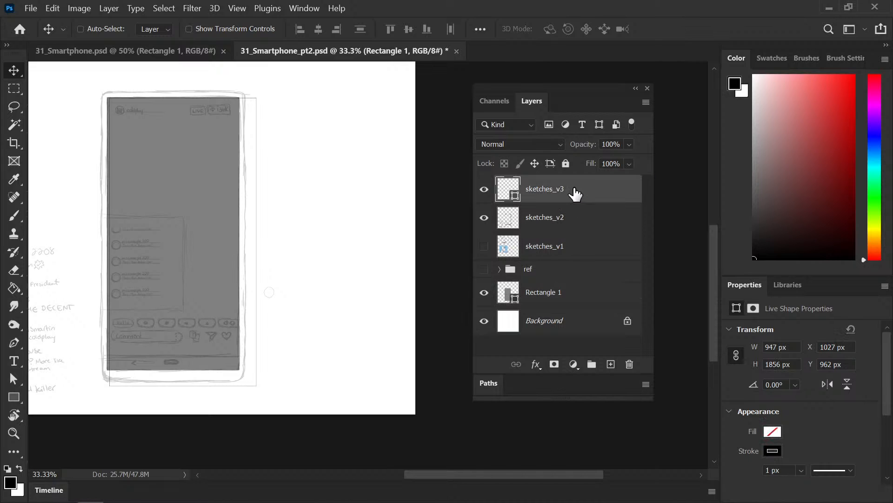
drag(793, 347, 681, 355)
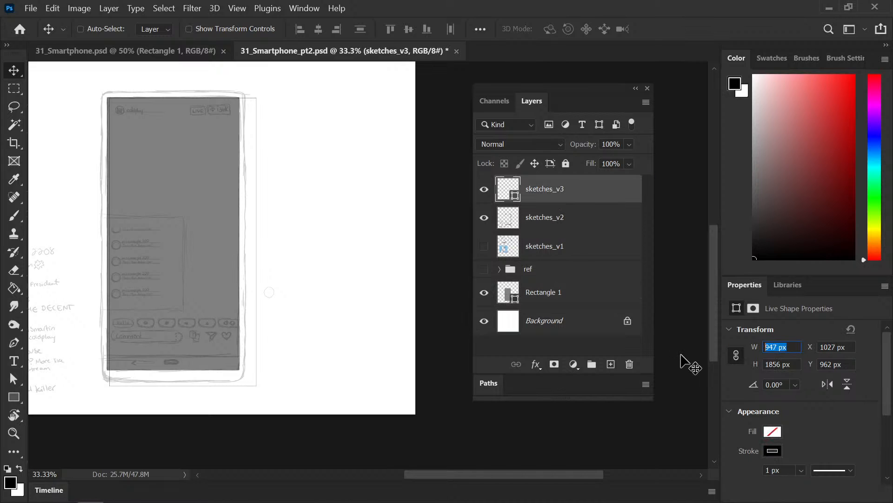
text(853)
key(Return)
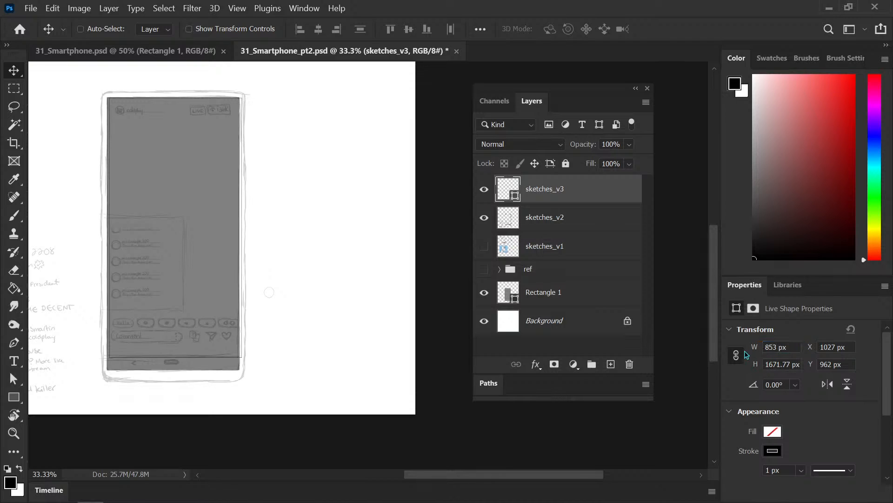
click(774, 365)
click(774, 365)
double_click(774, 365)
text(1755)
key(Return)
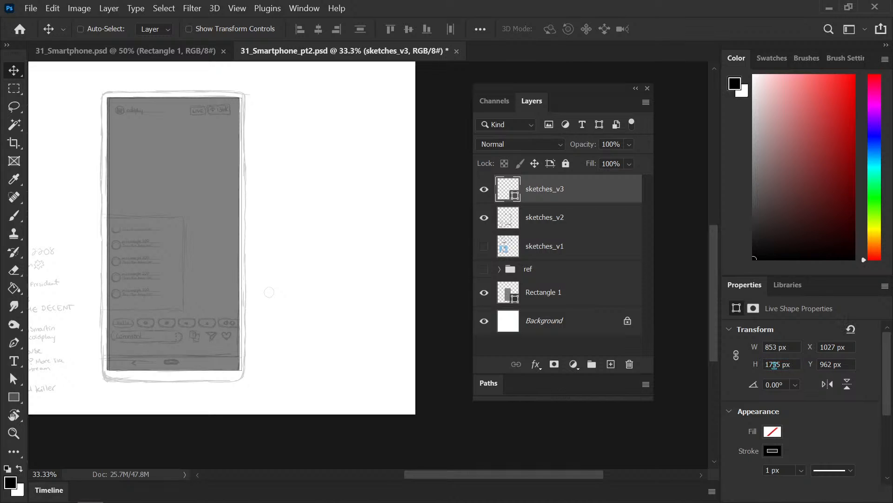
click(736, 355)
Step: Align the outlined rectangle with the gray phone screen at X 1012 px, Y 958 px and save the document
drag(199, 271, 197, 266)
key(b)
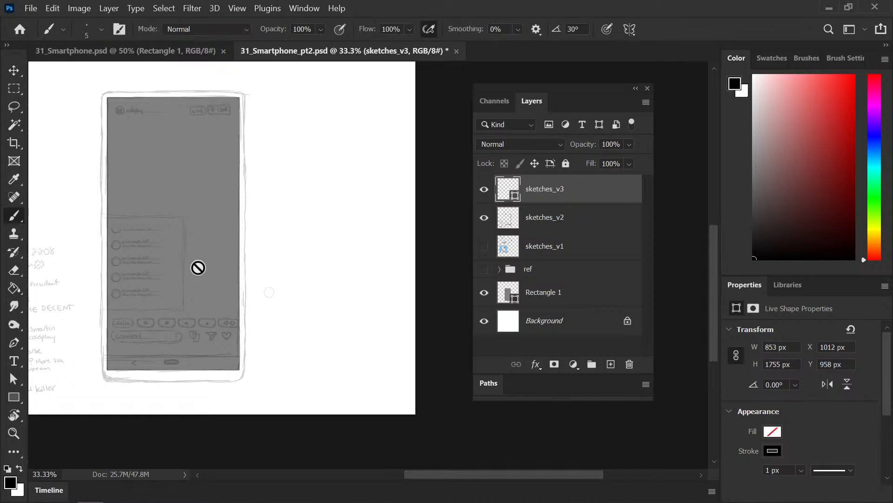
key(ctrl+s)
Step: Examine how the rectangle outline fits the phone sketch along its lower and upper edges
key(ctrl+plus)
key(ctrl+plus)
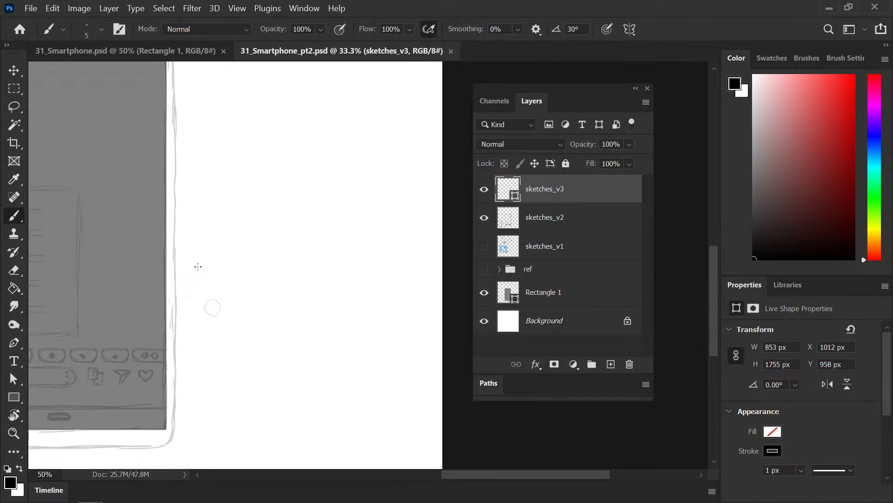
key(space)
drag(141, 327, 370, 231)
drag(294, 293, 339, 297)
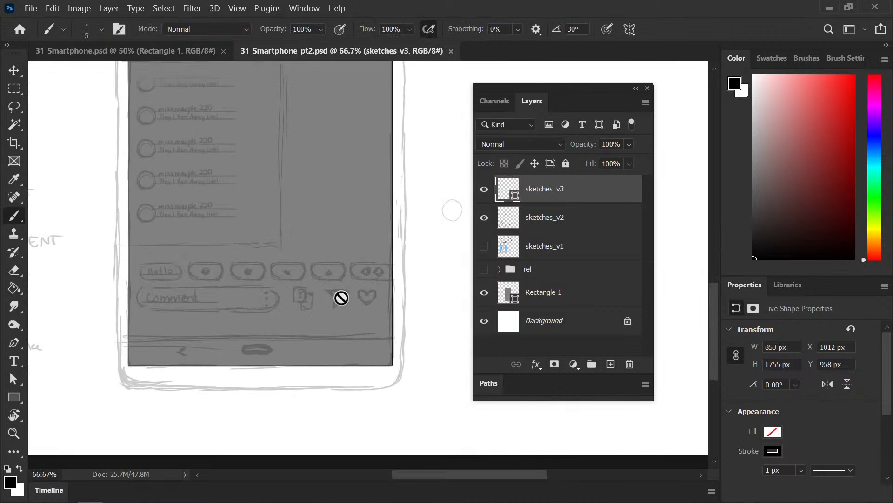
key(ctrl+plus)
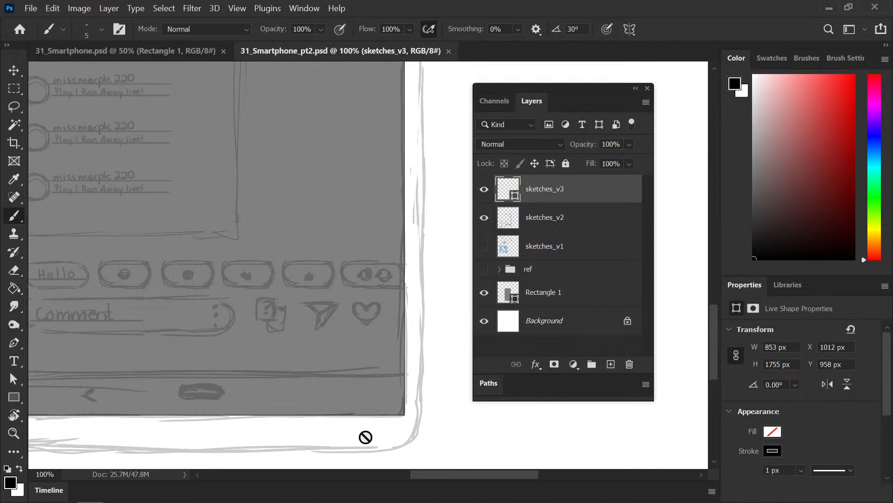
key(ctrl+minus)
key(ctrl+minus)
key(space)
drag(263, 281, 237, 411)
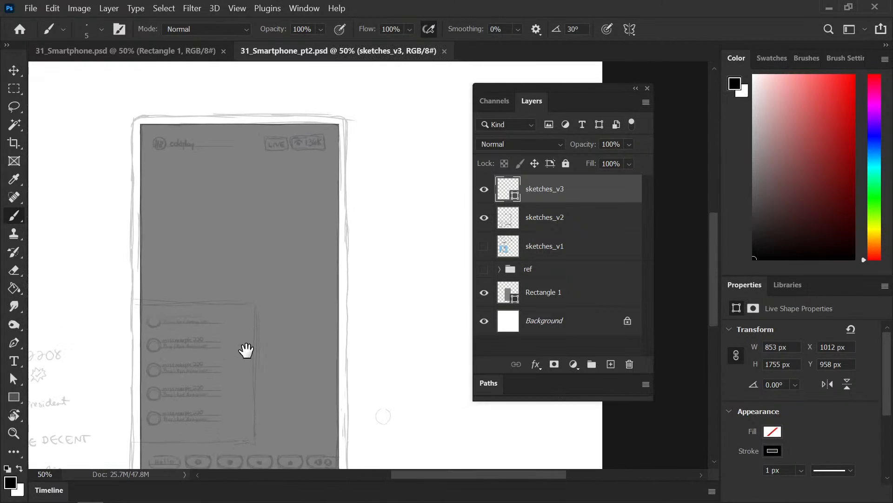
key(ctrl+minus)
drag(279, 348, 236, 324)
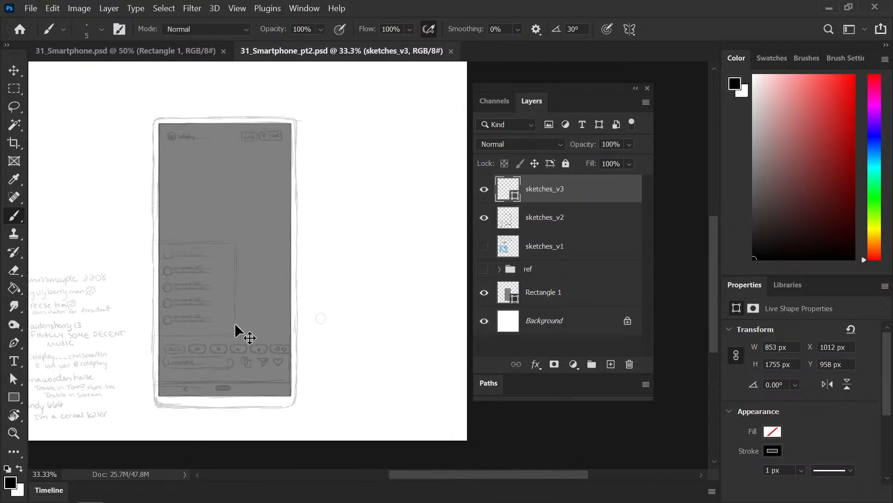
Step: Scale the rectangle outline proportionally to about 106.67% so it follows the phone body's outer edge, and save the document
key(ctrl+t)
mouse_move(291, 124)
mouse_down()
mouse_move(299, 117)
mouse_move(287, 131)
mouse_up()
key(ctrl+plus)
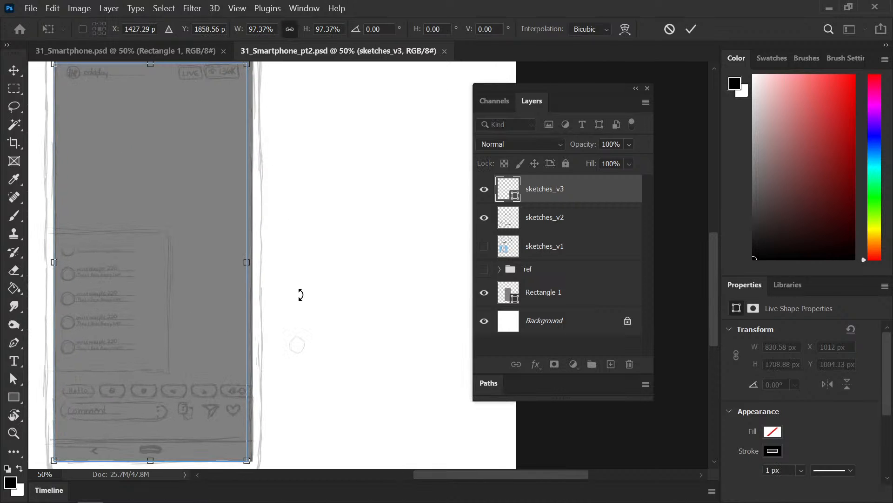
key(ctrl+z)
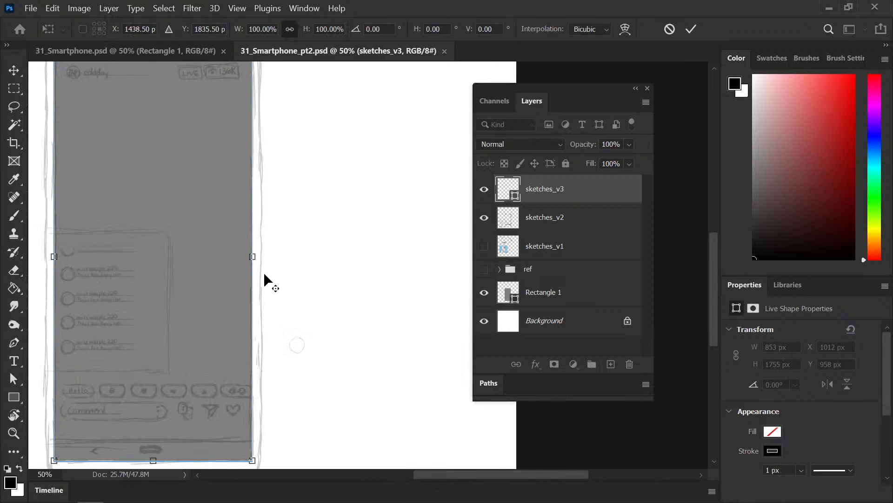
drag(252, 257, 262, 259)
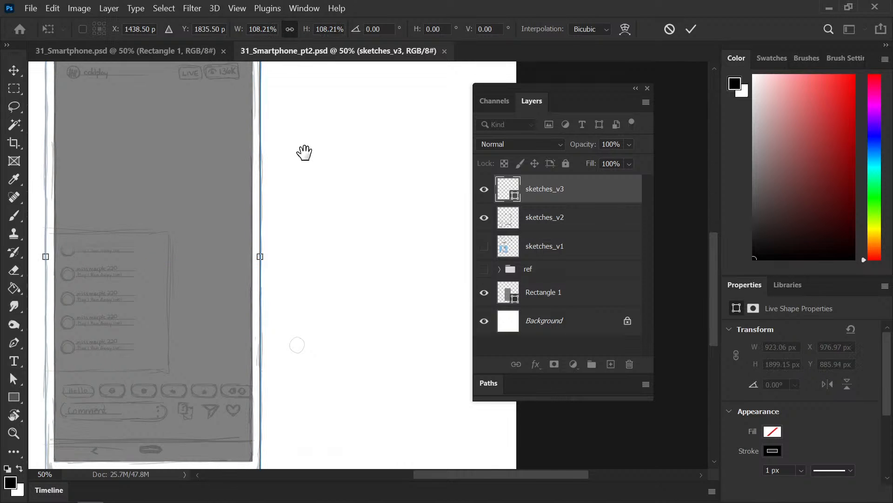
mouse_move(303, 149)
mouse_down()
mouse_move(319, 275)
mouse_move(319, 163)
mouse_move(315, 200)
mouse_up()
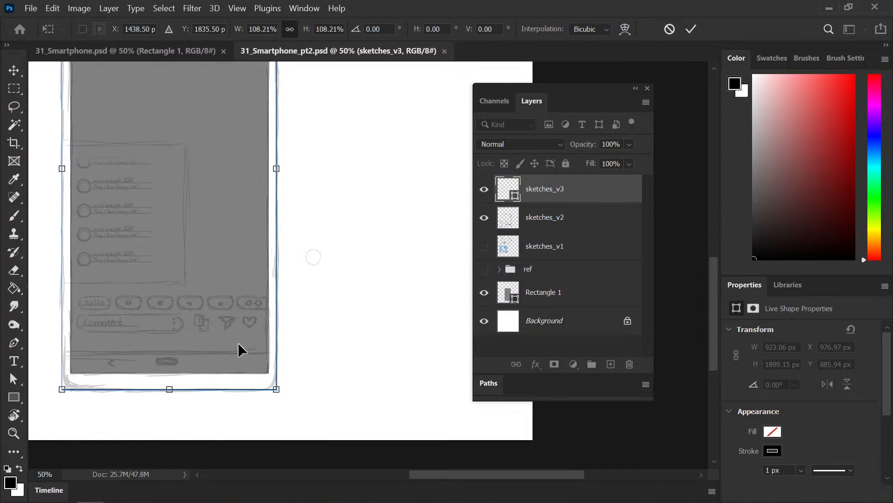
mouse_move(309, 229)
mouse_down()
mouse_move(315, 355)
mouse_move(319, 285)
mouse_up()
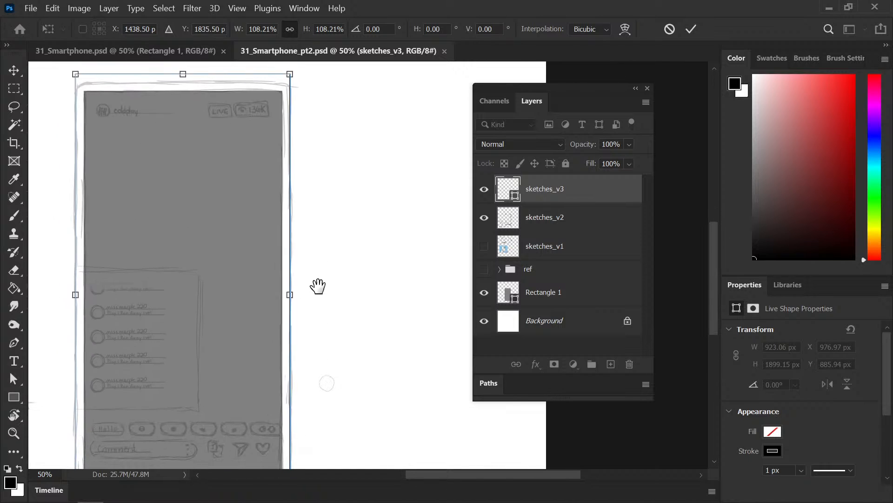
drag(187, 80, 194, 82)
mouse_move(315, 293)
mouse_down()
mouse_move(322, 232)
mouse_move(340, 277)
mouse_up()
key(ctrl+minus)
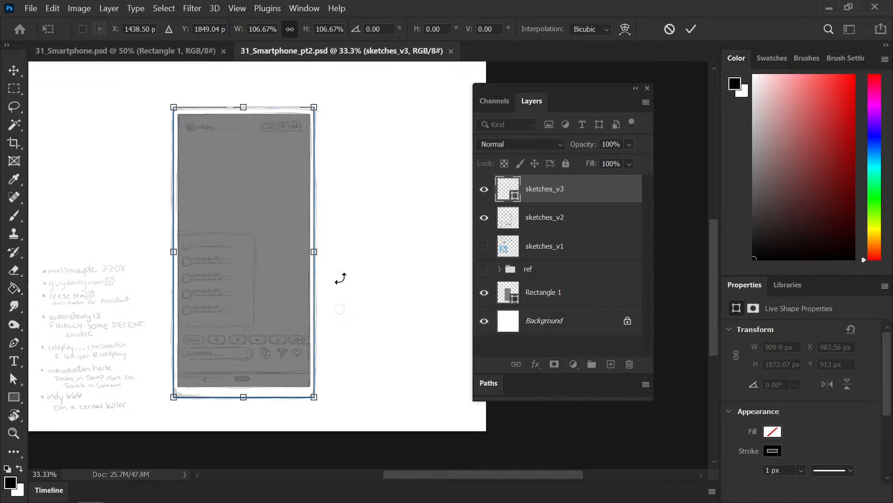
key(Return)
key(b)
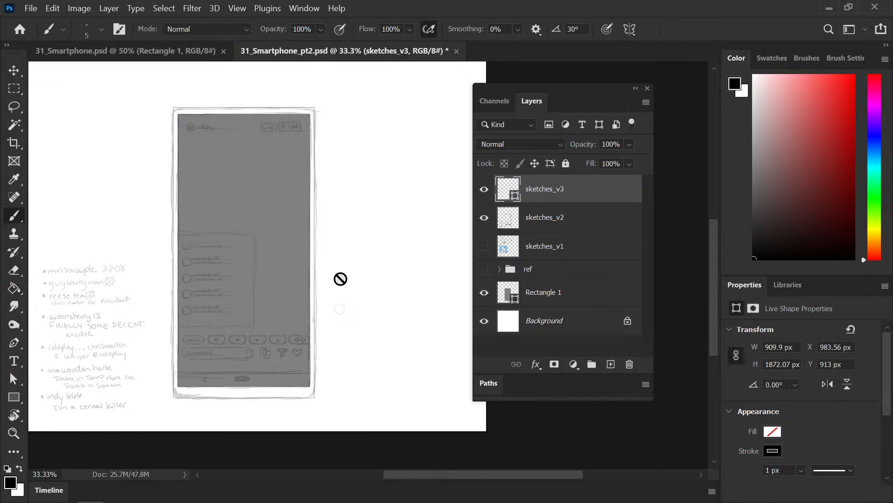
key(ctrl+s)
Step: Rasterize the sketches_v3 rectangle layer so it can be painted on
key(ctrl+plus)
drag(257, 290, 368, 404)
drag(253, 283, 262, 314)
key(ctrl+plus)
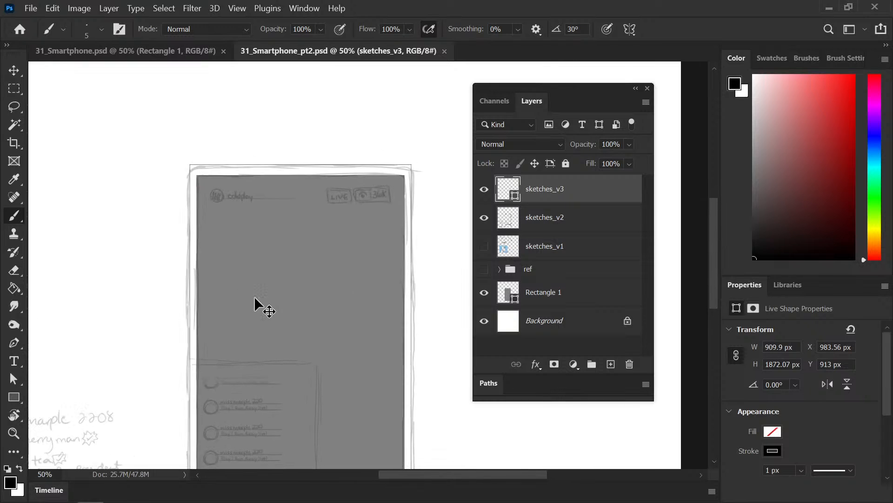
drag(196, 202, 221, 227)
right_click(565, 199)
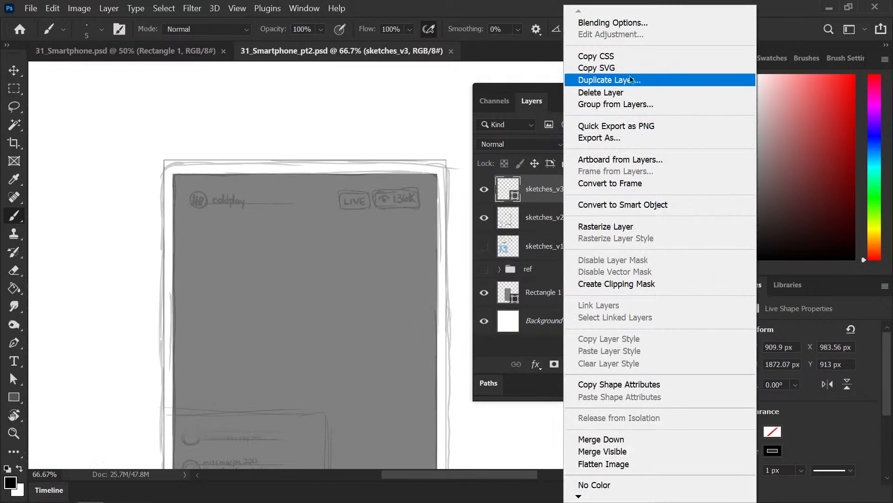
click(629, 226)
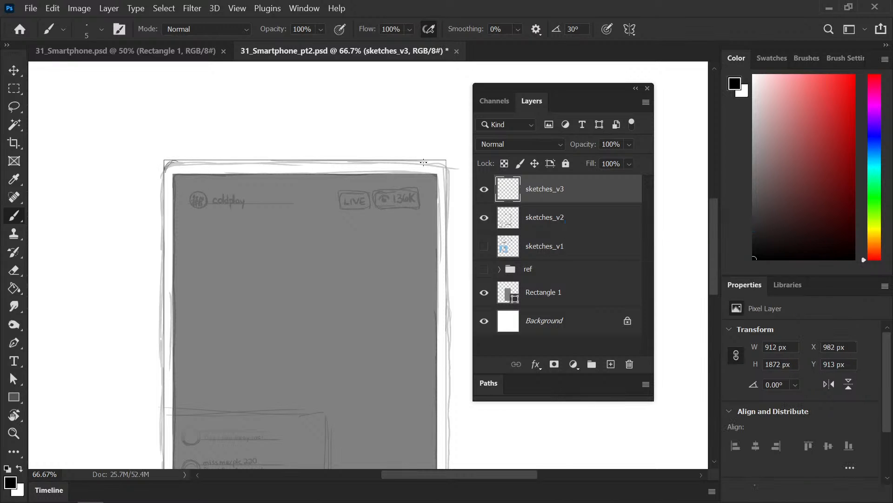
Step: Select the phone outline's top edge on sketches_v3, nudge it down 6 px, and clear the selection
key(m)
drag(123, 128, 464, 168)
key(v)
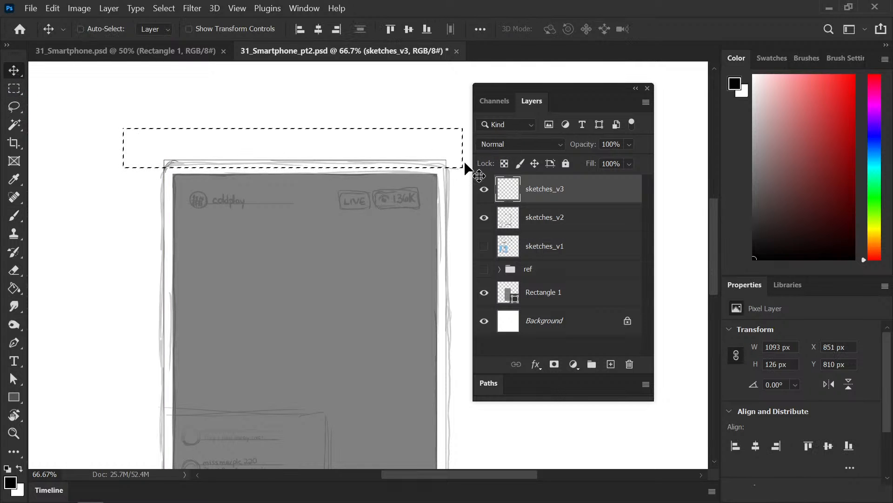
key(Down)
key(Down)
key(Down)
key(Down)
key(Down)
key(Down)
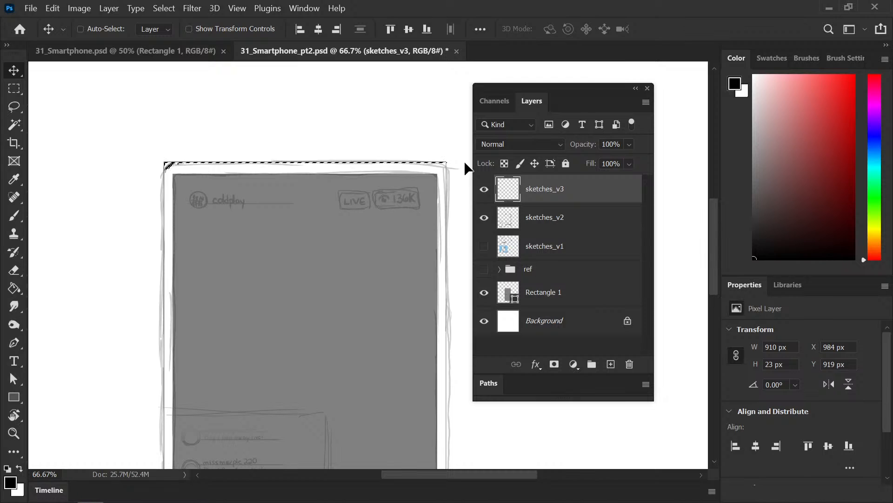
key(ctrl+d)
Step: Paint rounded curves over the phone outline's four corners with a 10 px black brush and save the document
key(b)
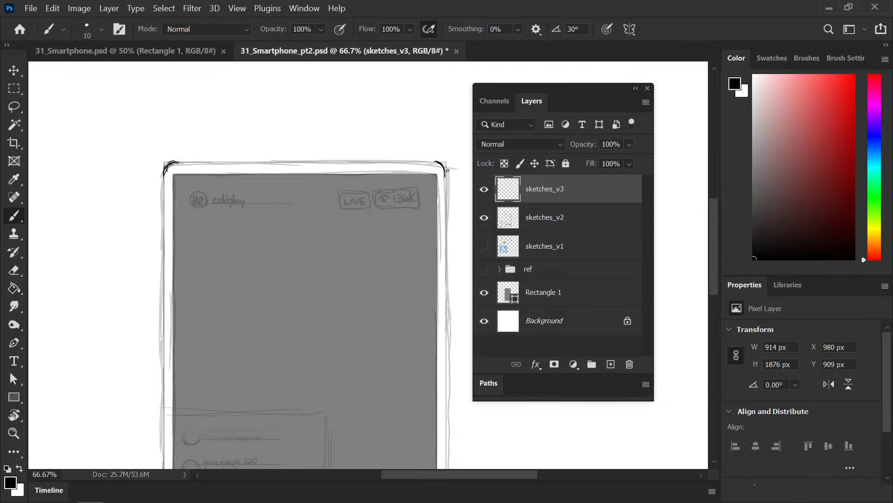
key(ctrl+minus)
scroll(345, 335, down, 5)
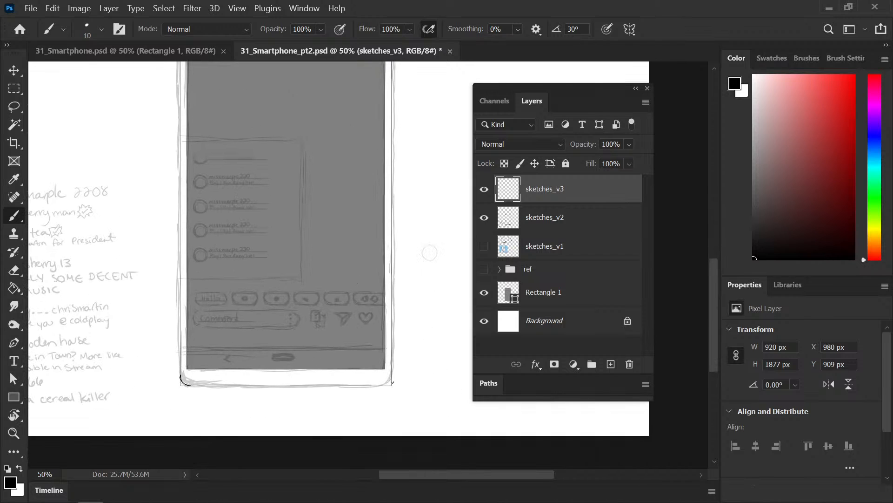
key(ctrl+s)
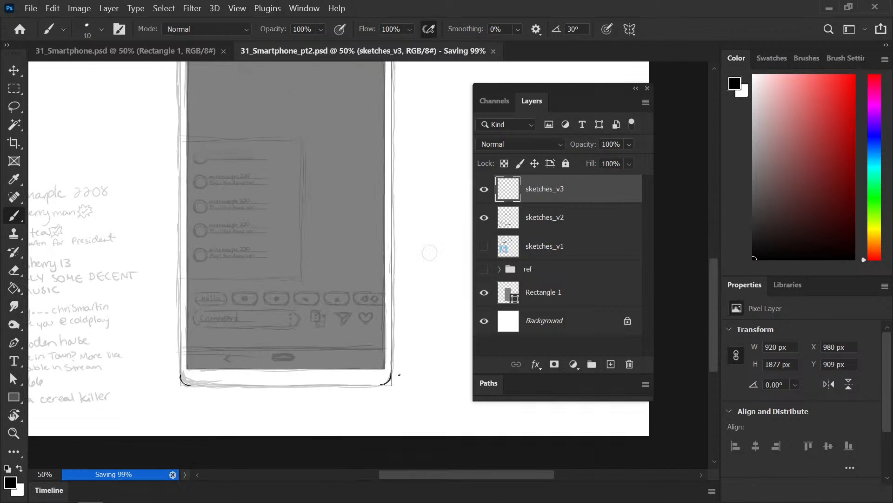
Step: Draw a horizontal line about 265 px long under the second chat comment's username with the Line tool
drag(367, 171, 369, 305)
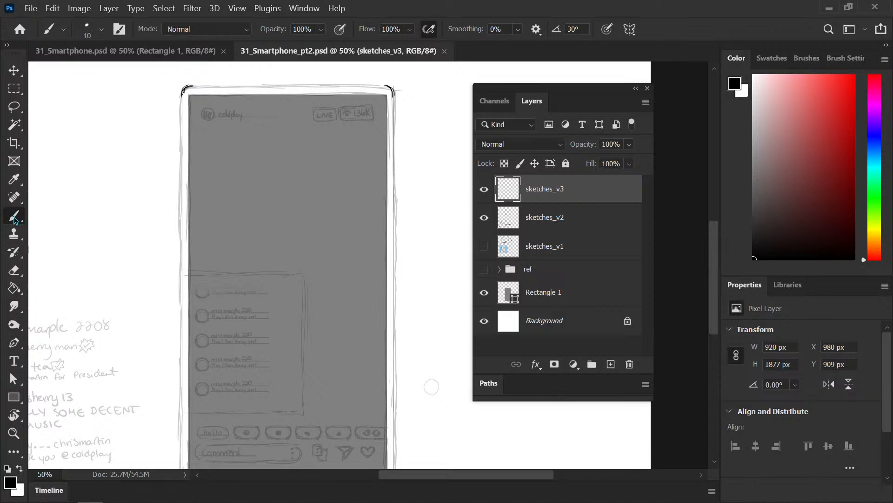
click(14, 397)
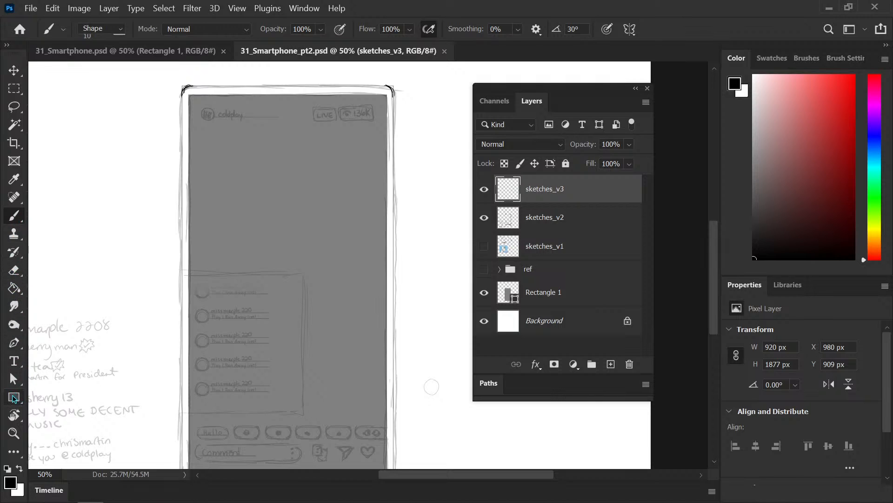
click(69, 462)
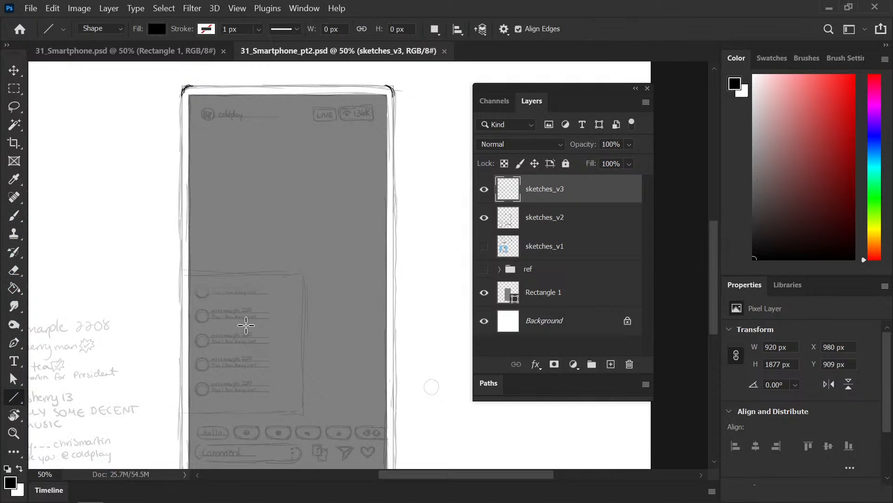
mouse_move(259, 323)
mouse_down()
mouse_move(260, 279)
mouse_move(313, 245)
mouse_up()
key(ctrl+plus)
key(ctrl+plus)
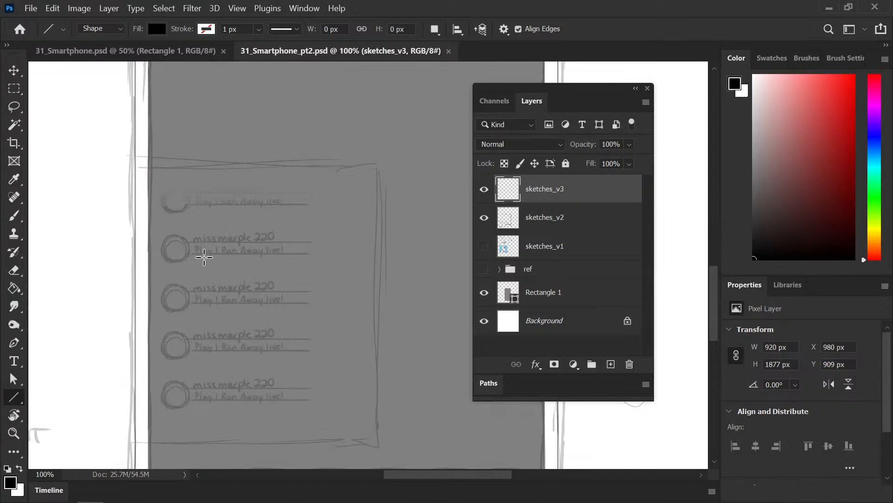
mouse_move(192, 242)
mouse_down()
mouse_move(314, 242)
mouse_move(314, 249)
mouse_up()
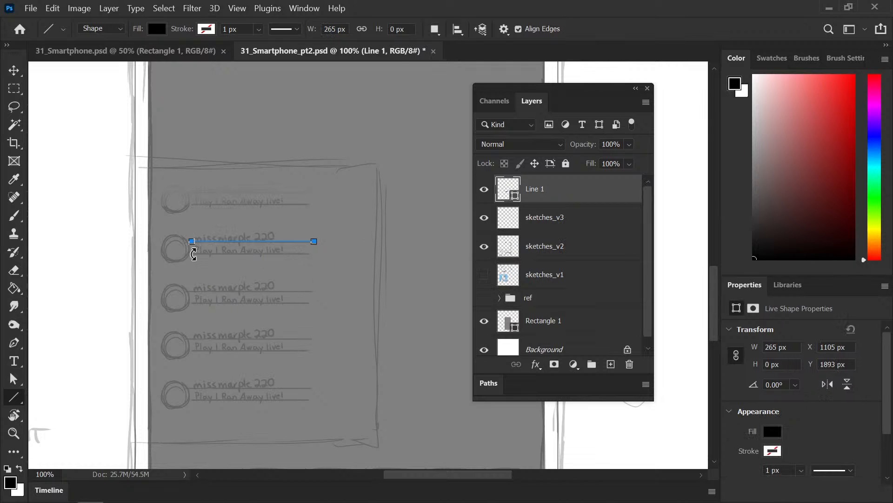
Step: Try duplicating the comment line 10 px lower, and undo the copy
key(v)
key(alt+shift+Down)
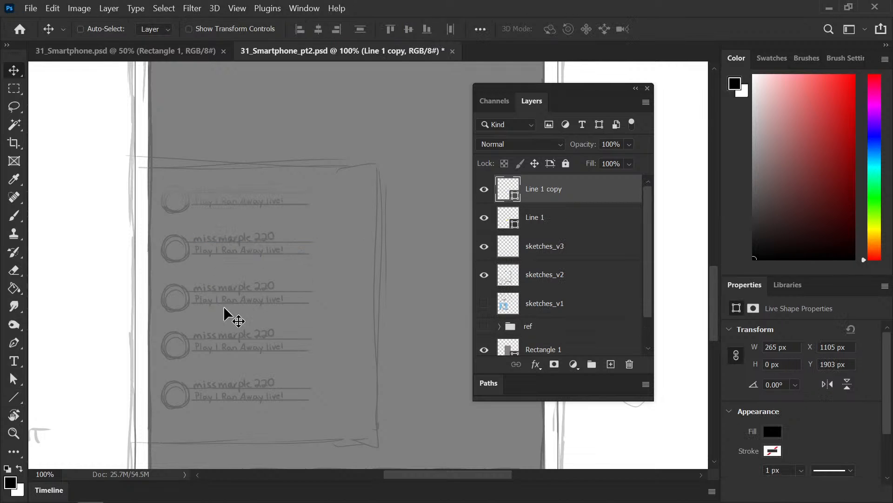
key(ctrl+z)
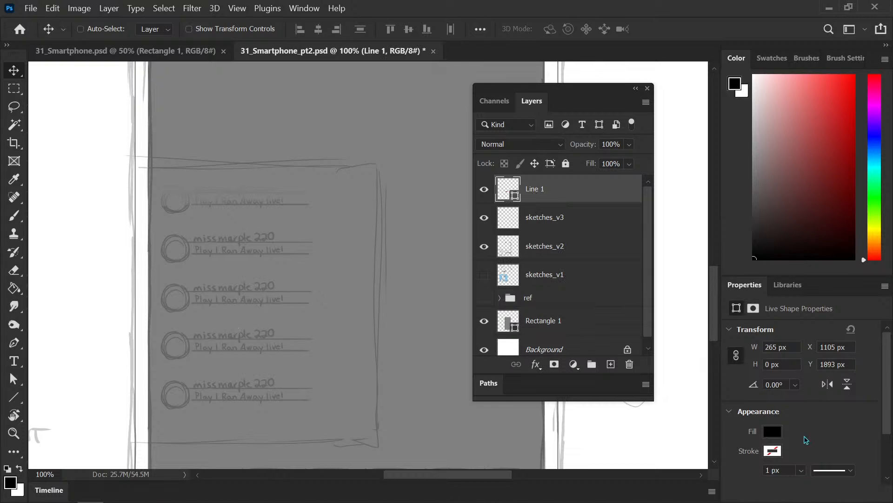
Step: Give the comment line a black stroke and no fill
click(772, 433)
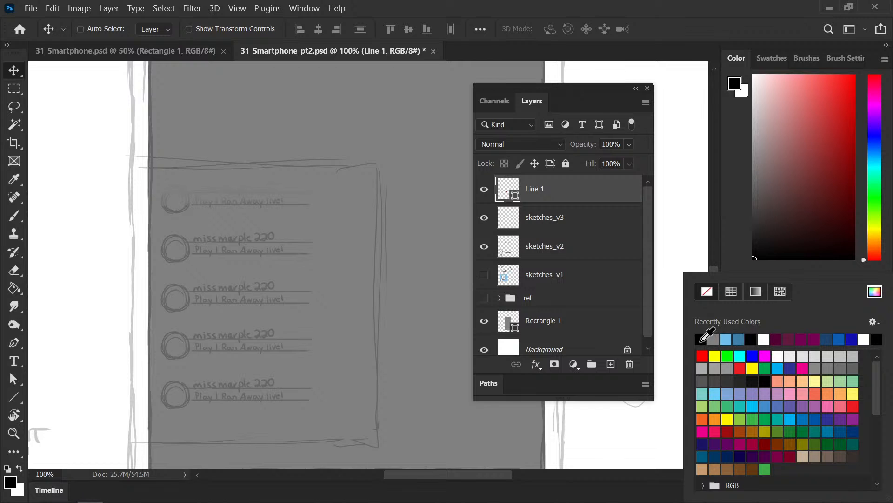
click(728, 254)
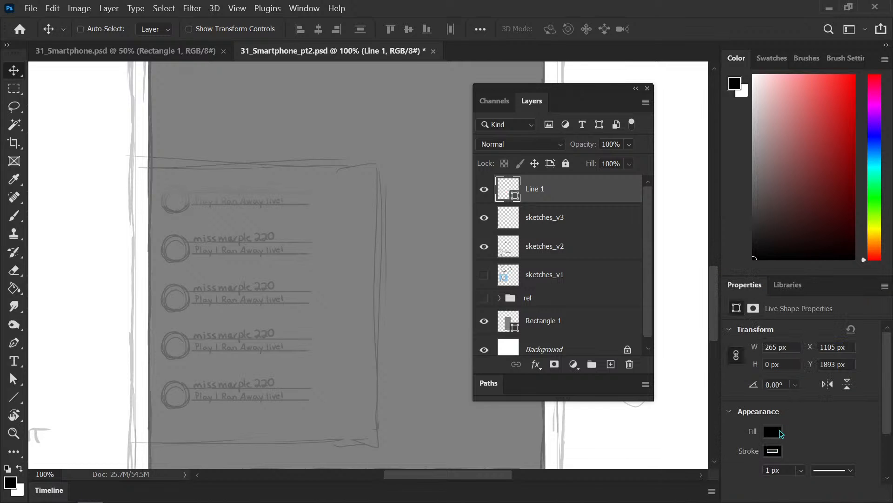
click(779, 435)
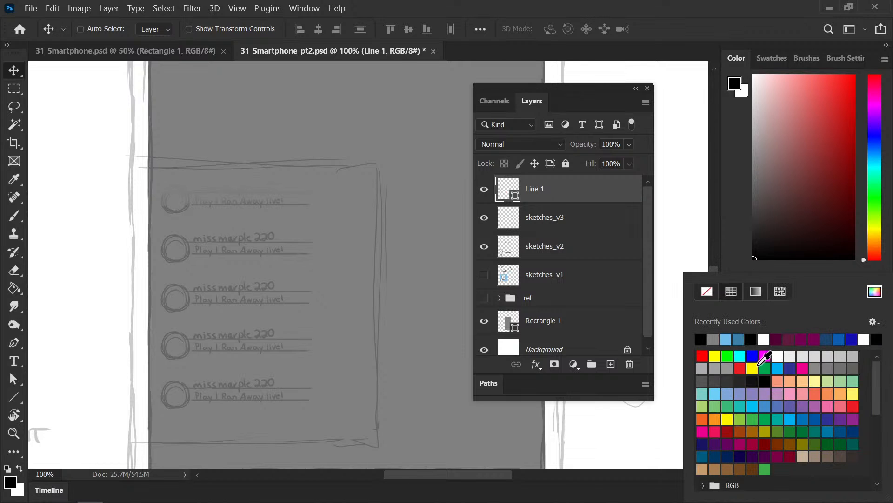
click(708, 292)
click(722, 262)
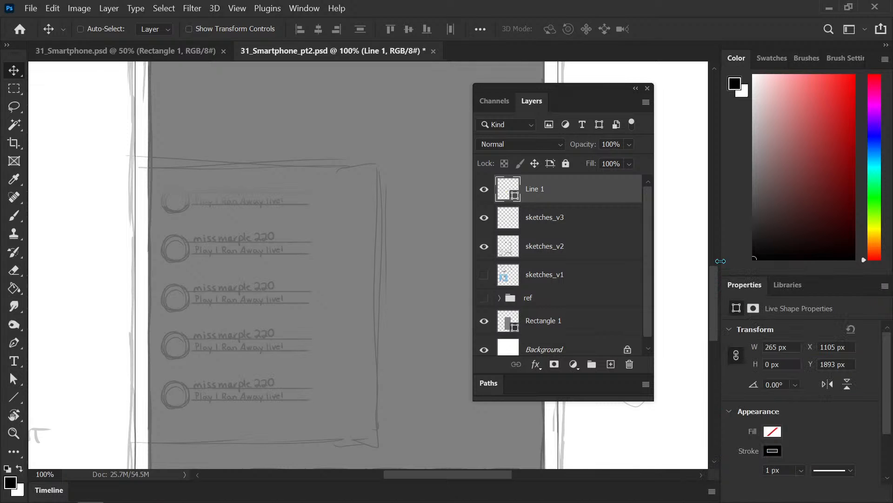
Step: Try to move the 265 px line below the second comment's username, and delete it
click(13, 403)
click(69, 395)
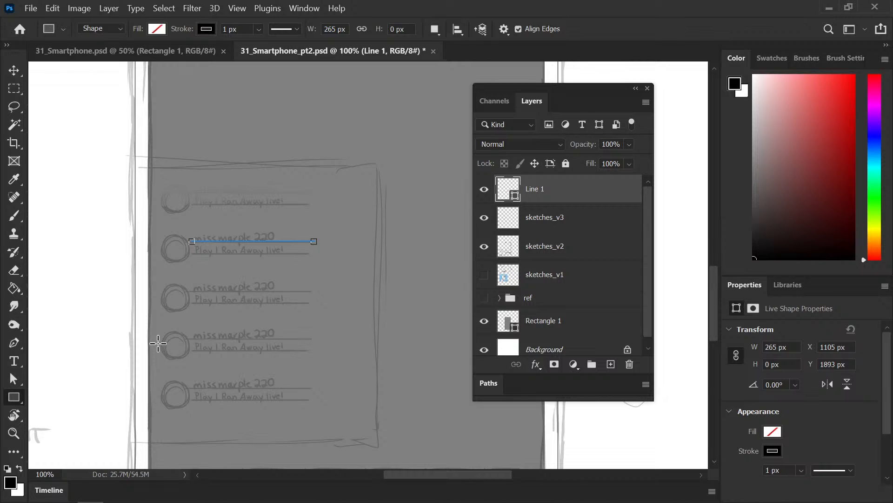
key(v)
drag(320, 243, 331, 286)
key(Delete)
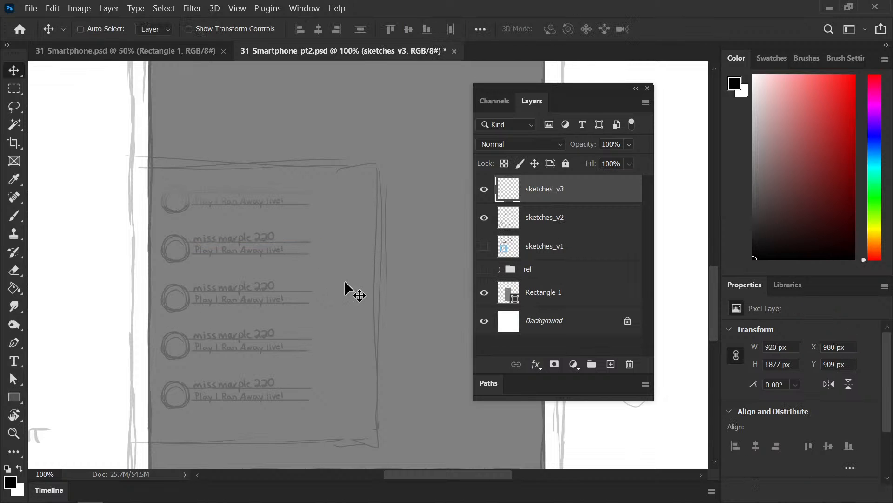
Step: Draw a horizontal line about 256 px long under the second comment's username with a black stroke and no fill
click(21, 401)
click(70, 463)
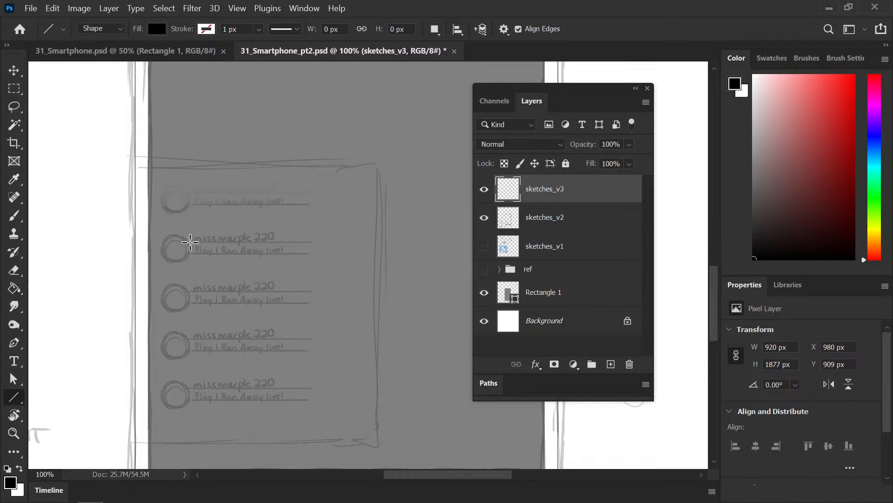
drag(190, 243, 307, 242)
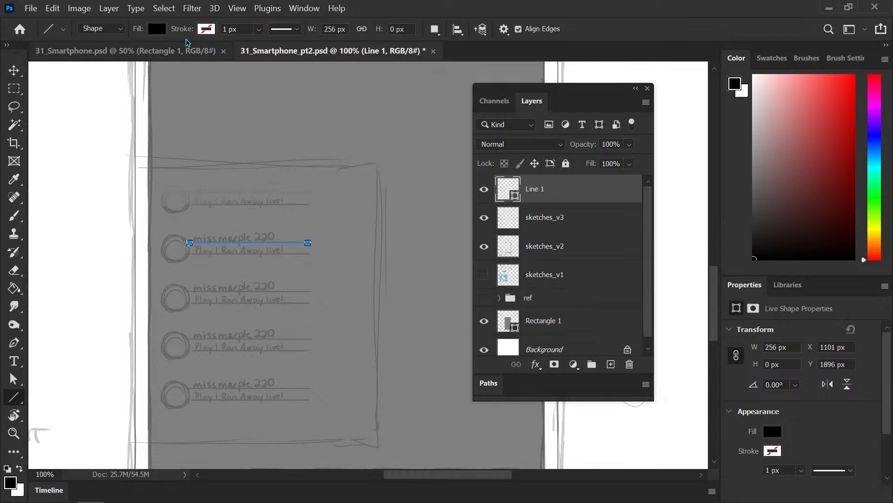
click(206, 29)
click(118, 103)
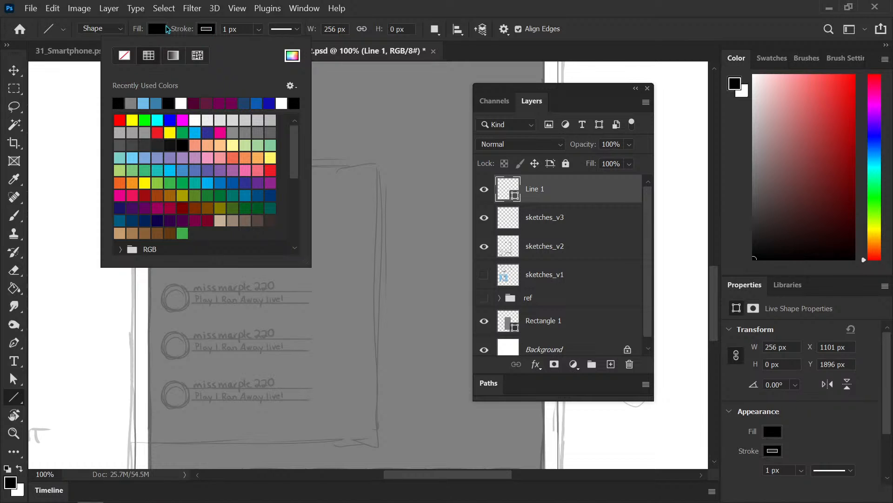
click(156, 28)
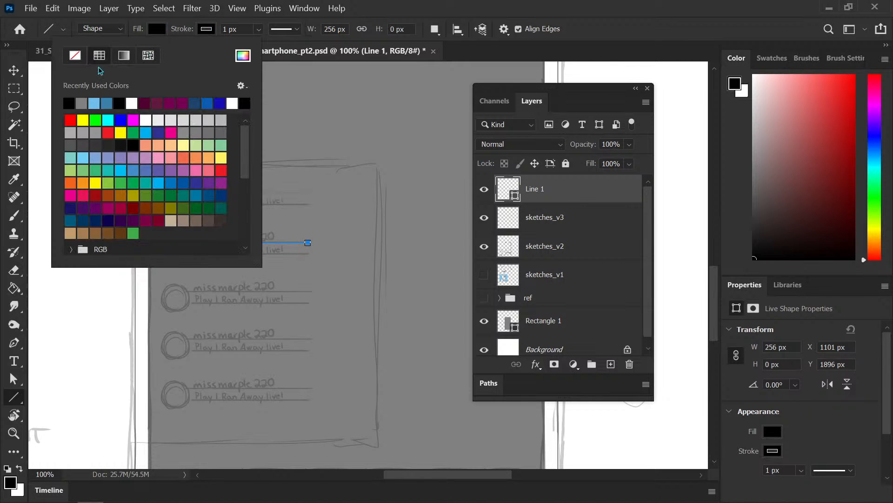
click(75, 56)
key(v)
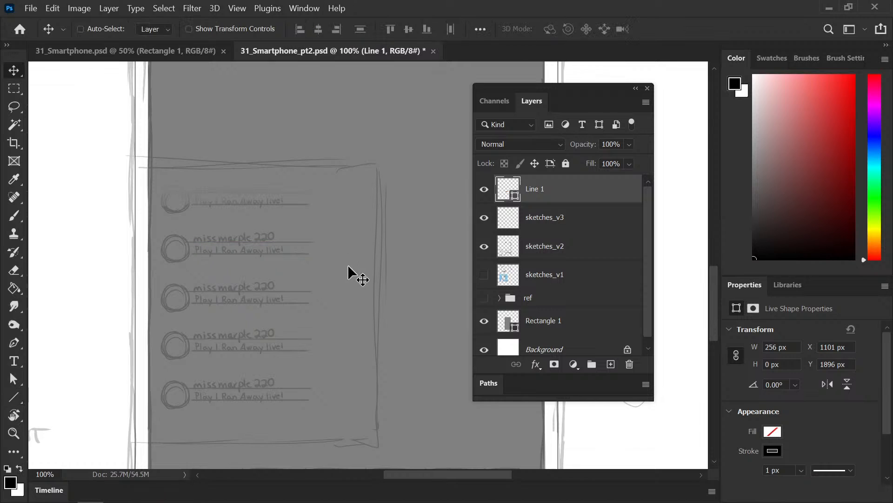
Step: Try to move and free-transform the 256 px line, and delete its layer
drag(251, 281, 115, 243)
key(ctrl+z)
key(ctrl+t)
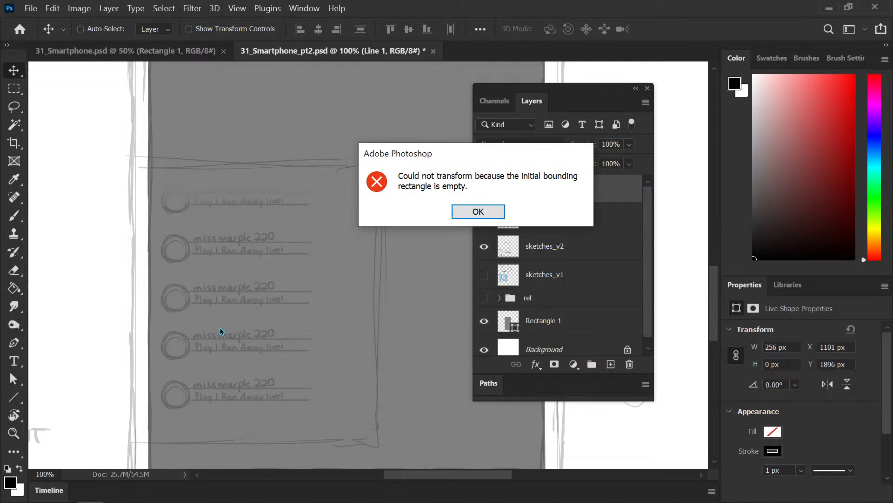
click(475, 212)
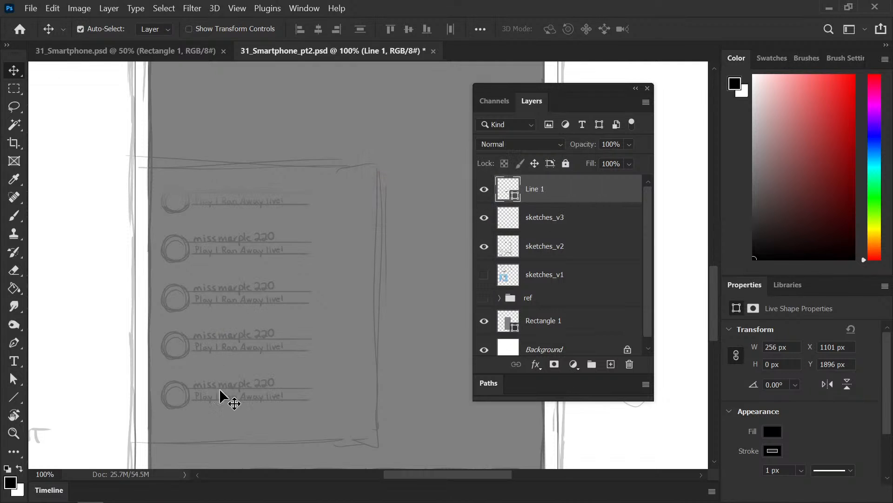
key(ctrl+t)
key(Return)
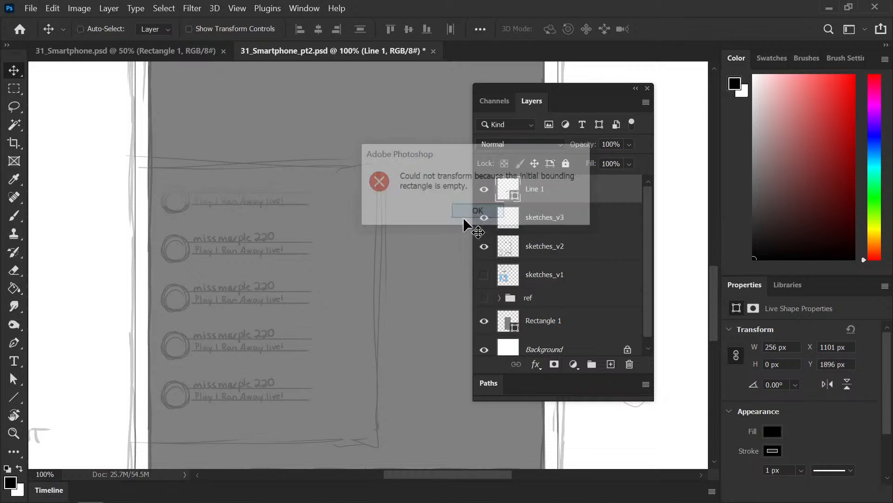
key(Delete)
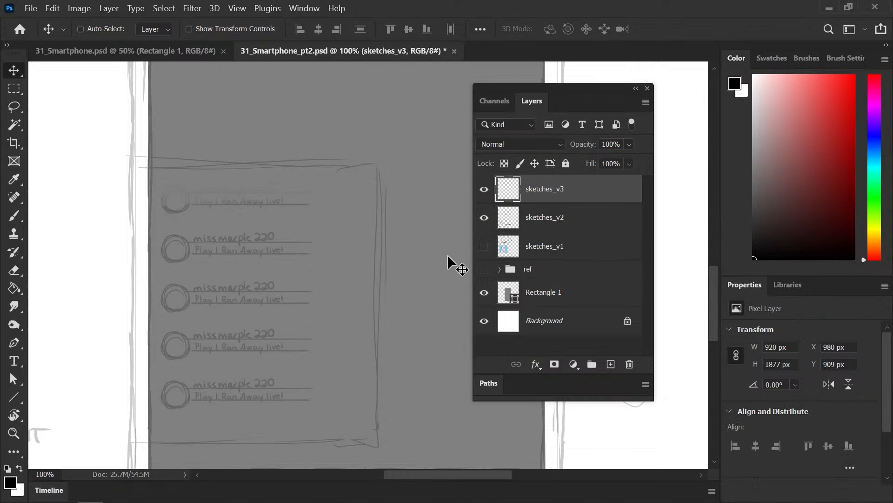
Step: Draw a black, strokeless rectangle about 317 px wide under the topmost chat comment and make it 1 px high
click(13, 396)
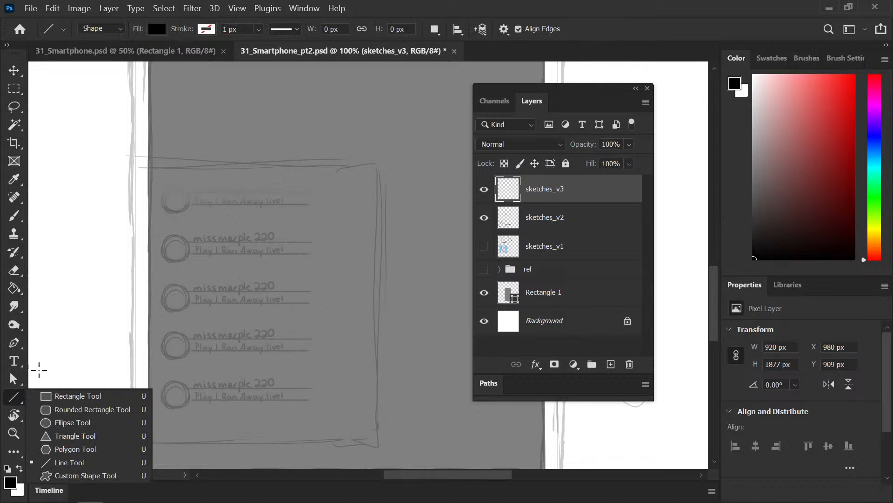
click(78, 396)
key(v)
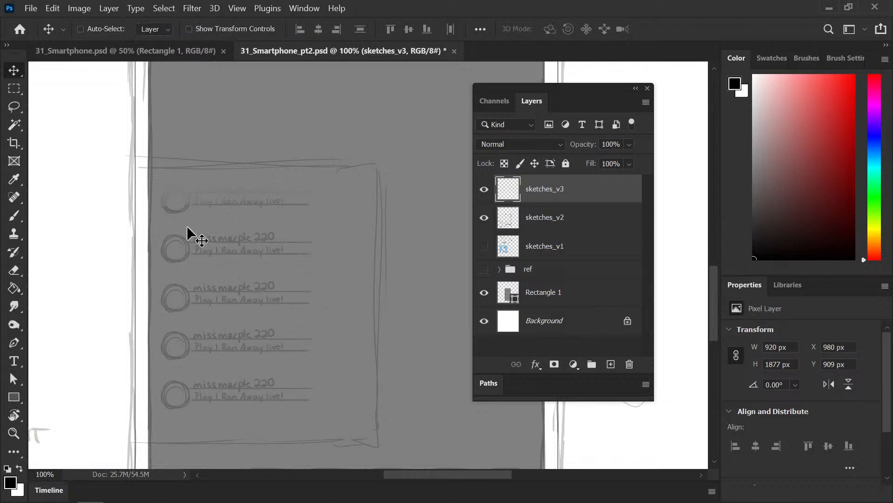
key(u)
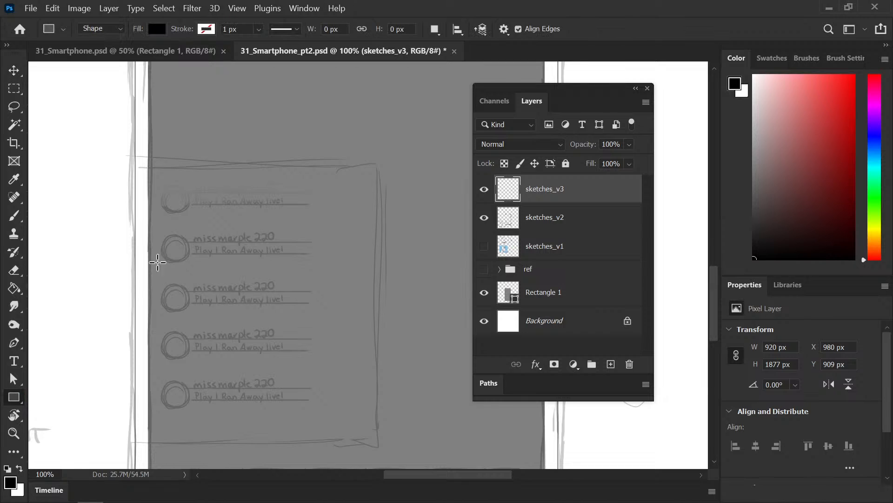
drag(168, 206, 315, 207)
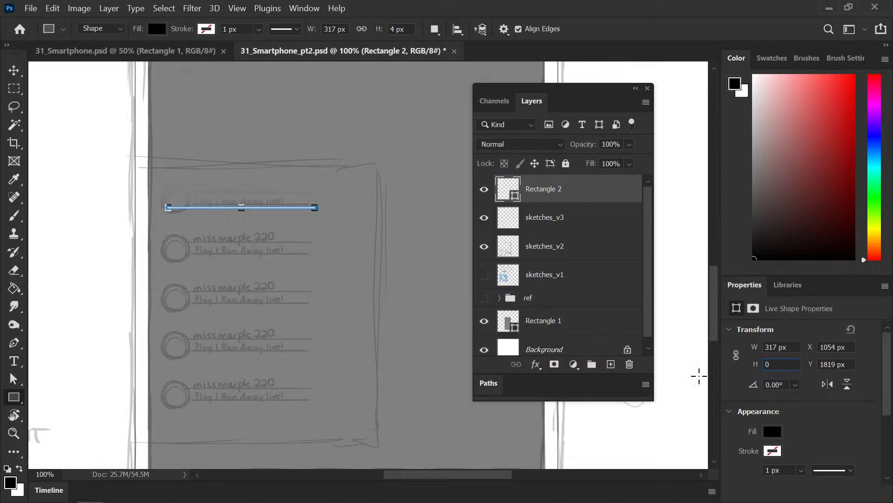
key(Return)
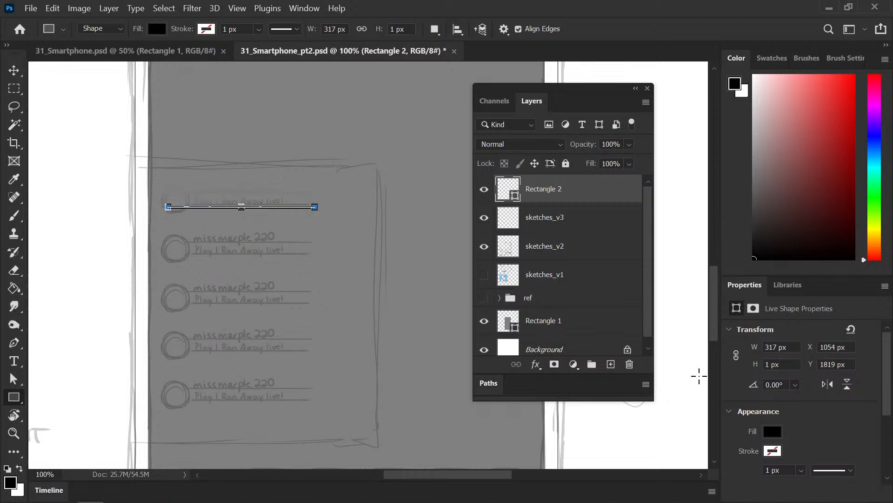
key(Return)
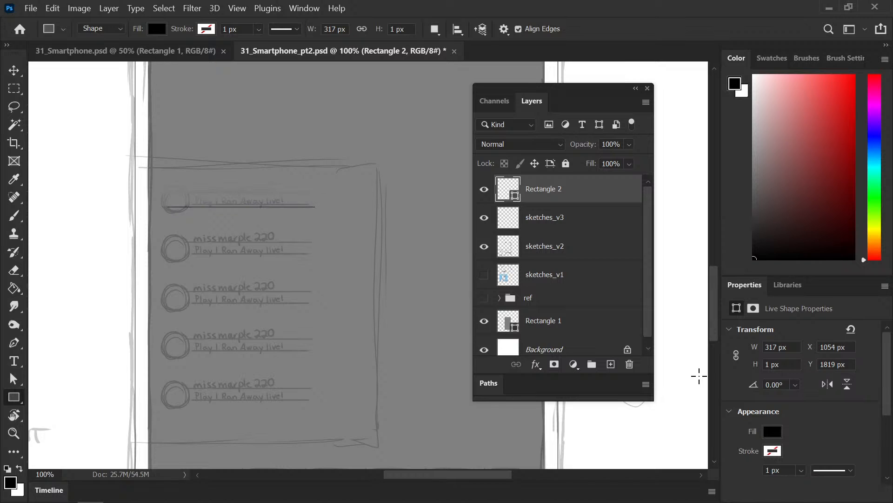
Step: Rasterize the Rectangle 2 layer containing the thin divider line
right_click(549, 189)
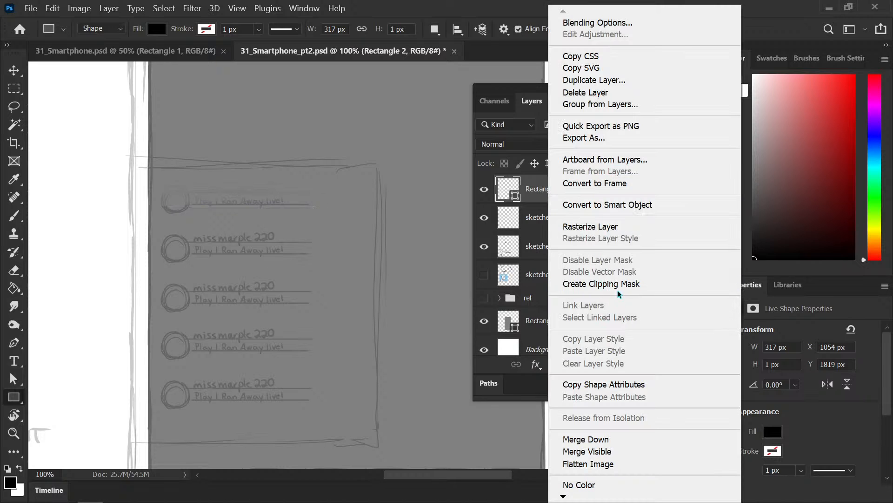
click(601, 227)
key(v)
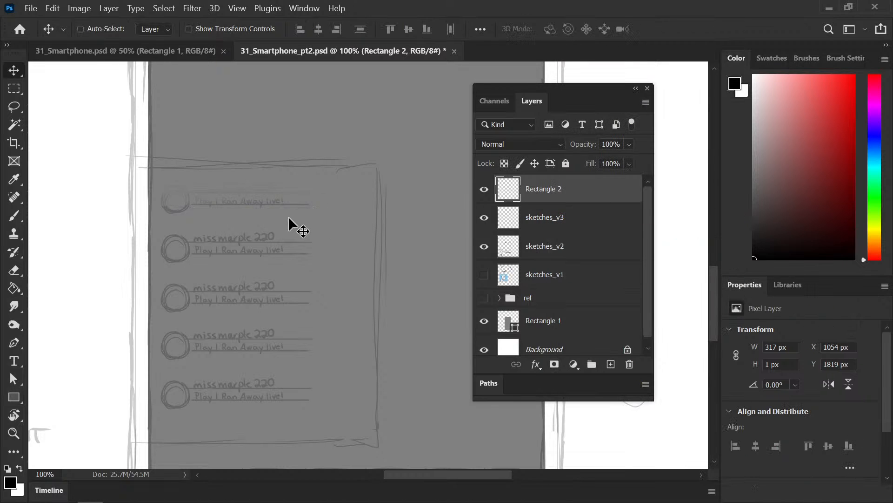
Step: Move the thin Rectangle 2 line under the topmost comment's username, to X 1093 px and Y 1789 px
drag(288, 217, 307, 203)
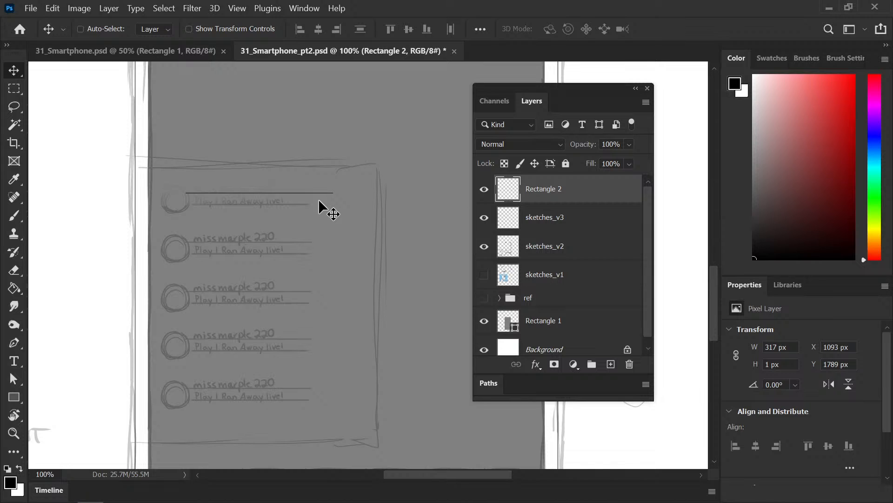
key(ctrl+plus)
drag(211, 193, 354, 227)
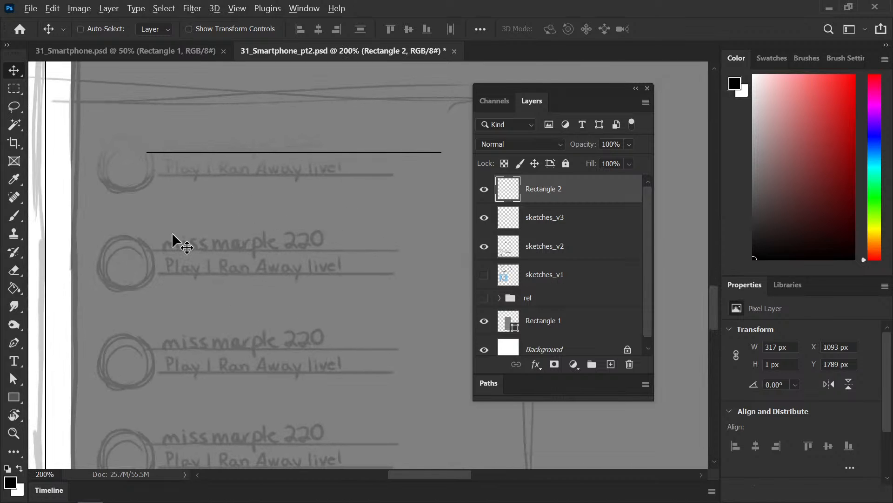
Step: Duplicate the line and lower the copy to Y 1814 px, under the topmost comment's message text
key(alt+Down)
key(shift+Down)
key(shift+Down)
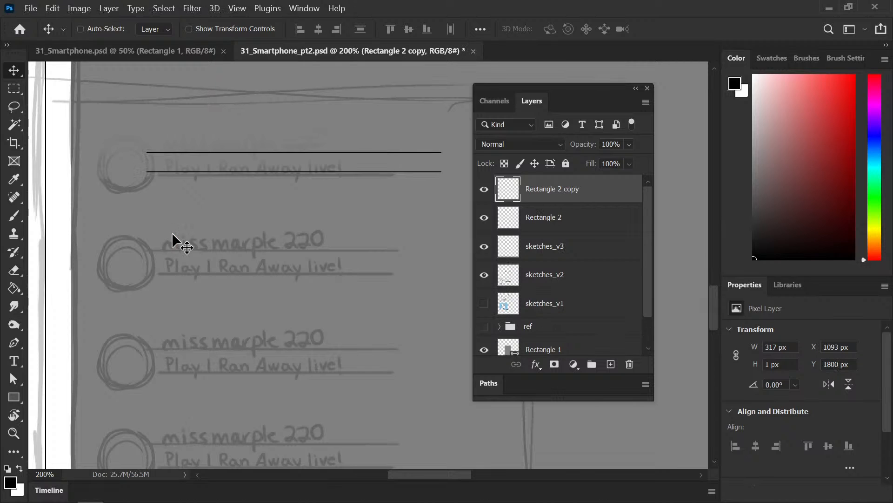
key(Down)
key(Down)
key(Down)
key(Down)
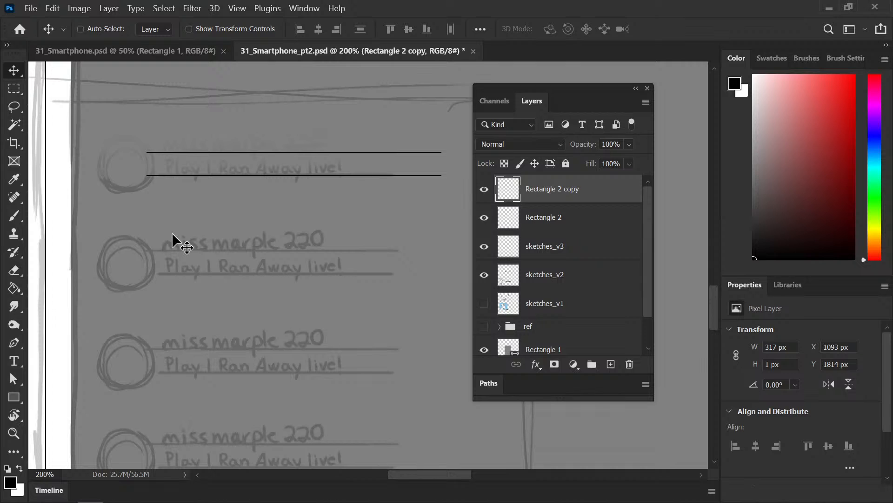
Step: Duplicate both comment lines together and raise the copied pair to Y 1772 px as upper lettering guides
click(553, 219)
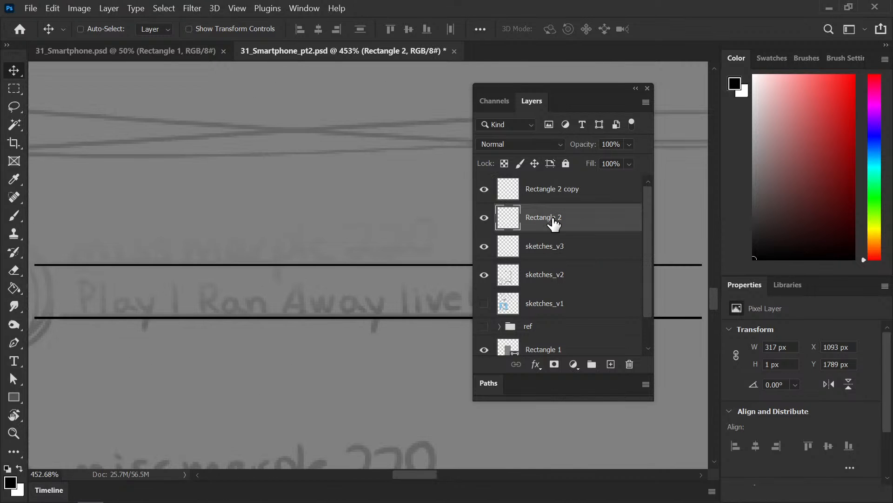
key(ctrl+minus)
key(ctrl+minus)
key(ctrl+minus)
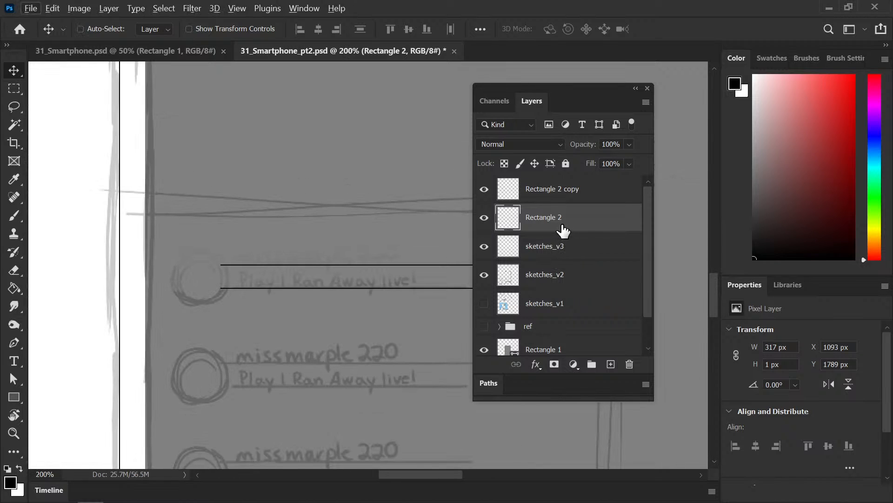
shift+click(565, 194)
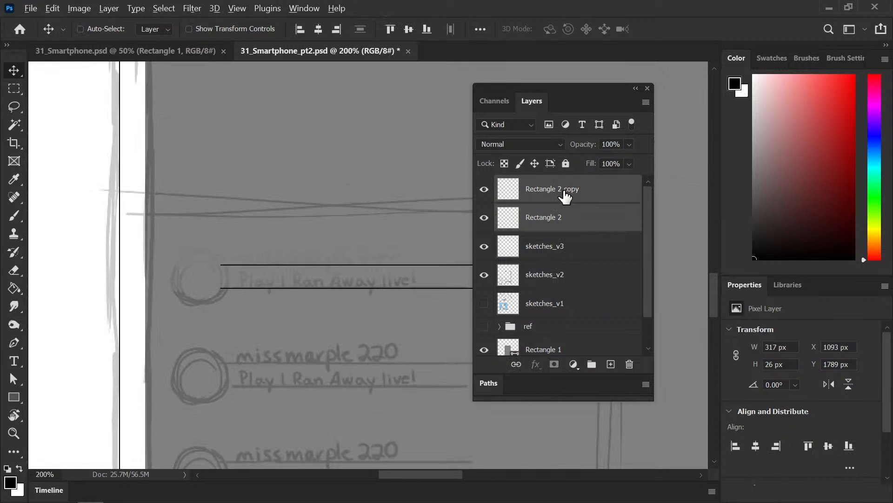
key(ctrl+j)
key(shift+Up)
key(Up)
key(Up)
key(Up)
key(Up)
key(Up)
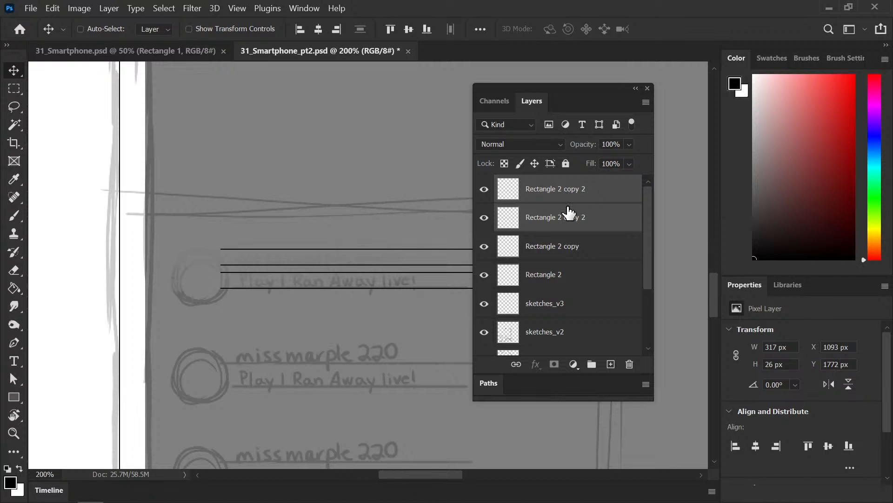
Step: Merge the four line layers down into the sketches_v3 layer
key(ctrl+e)
key(ctrl+e)
key(ctrl+e)
key(ctrl+e)
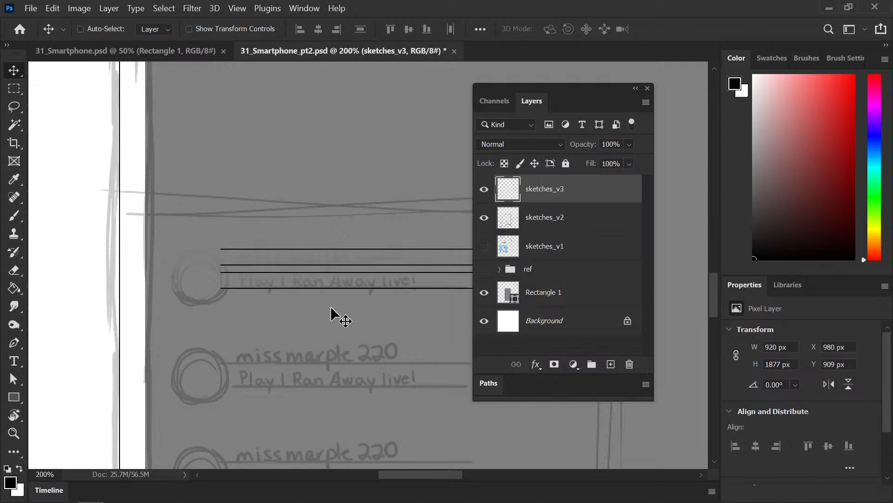
Step: Move the sketches_v3 linework down onto the second comment and 10 px right, to X 990 px and Y 1015 px
drag(348, 292, 344, 386)
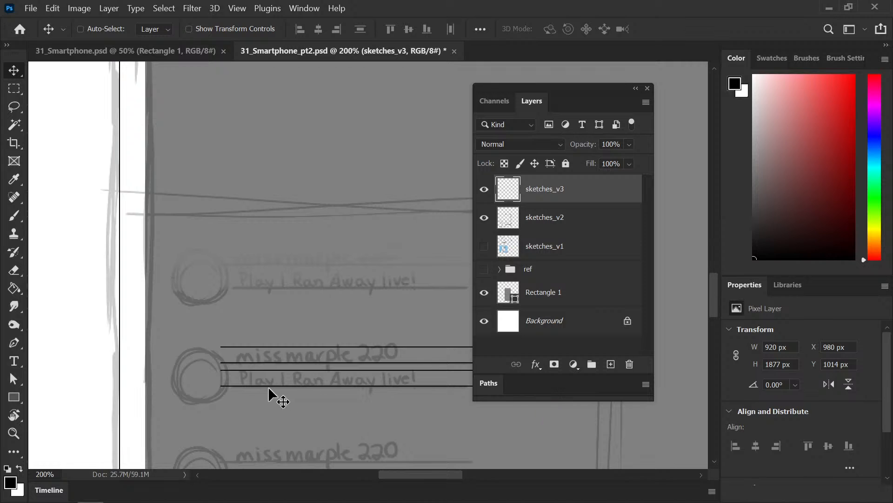
drag(263, 375, 193, 230)
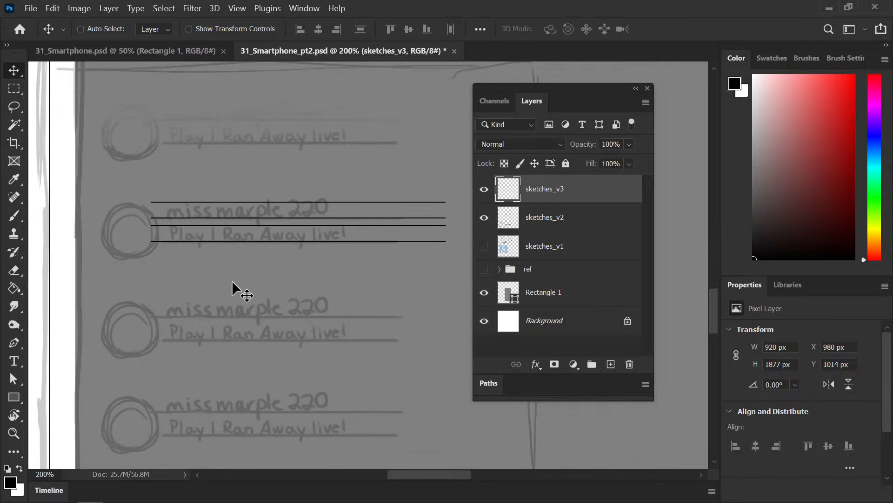
key(Down)
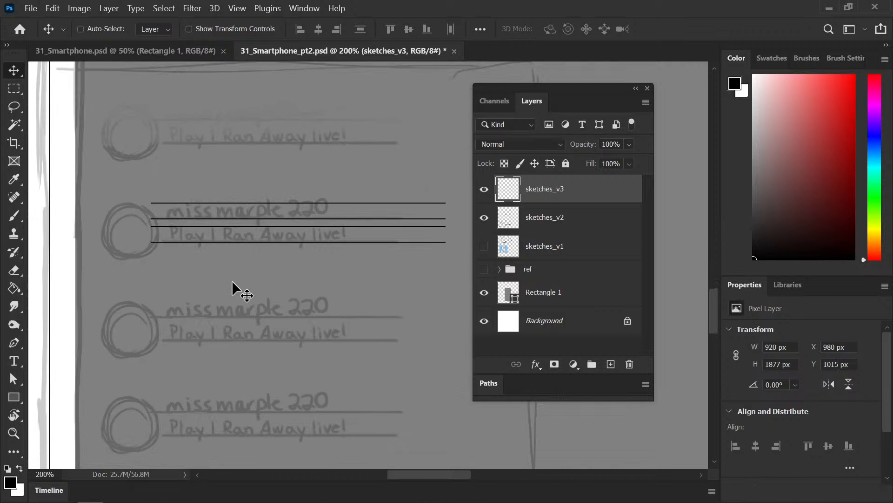
key(shift+Right)
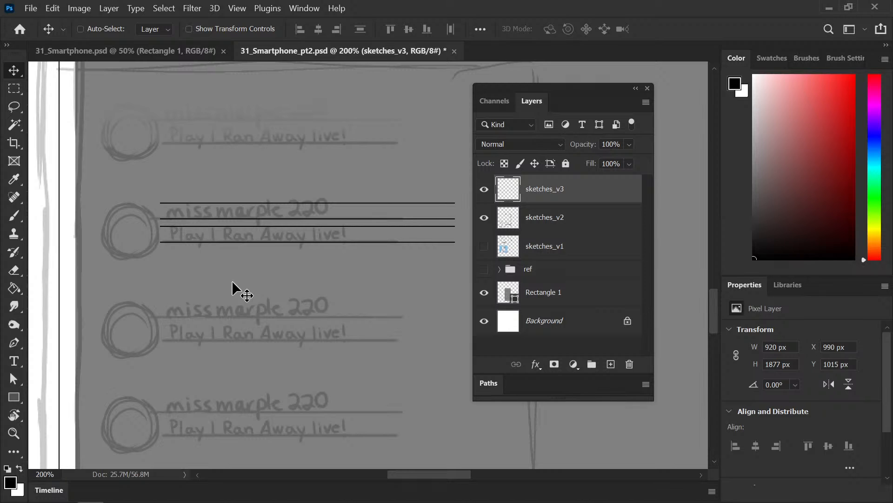
Step: Draw a black 50 × 50 px circle over the second comment's avatar and place it at X 1046 px, Y 1875 px
drag(14, 397, 66, 422)
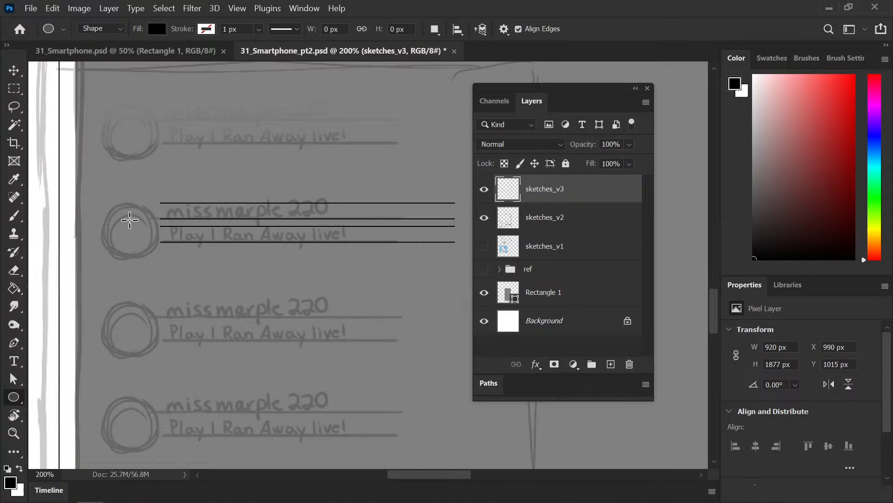
drag(130, 219, 154, 253)
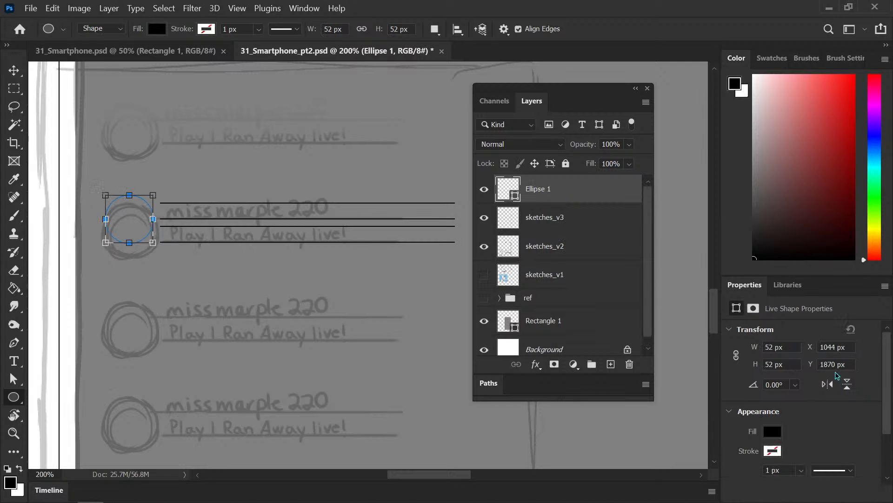
drag(782, 348, 713, 356)
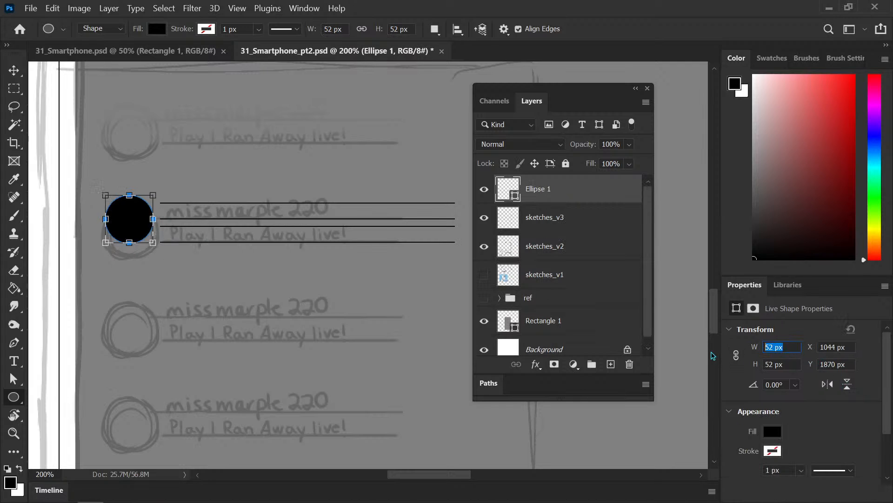
text(50)
key(Return)
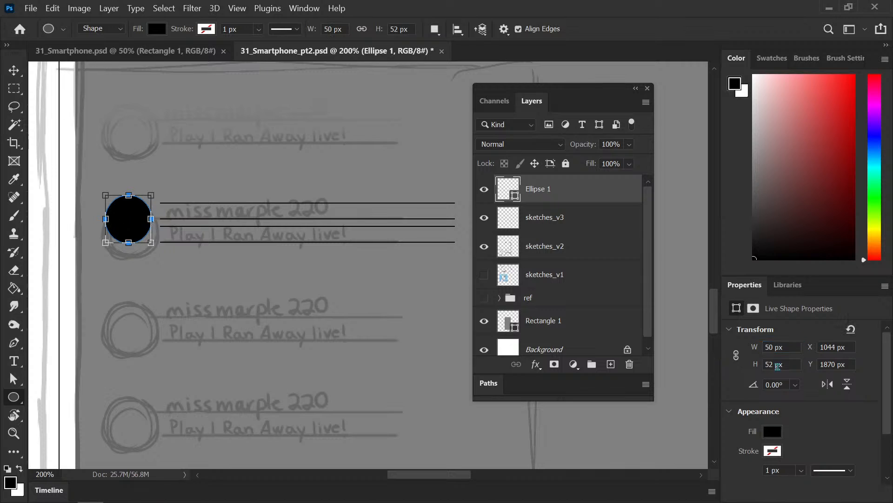
drag(788, 364, 721, 372)
text(50)
key(Return)
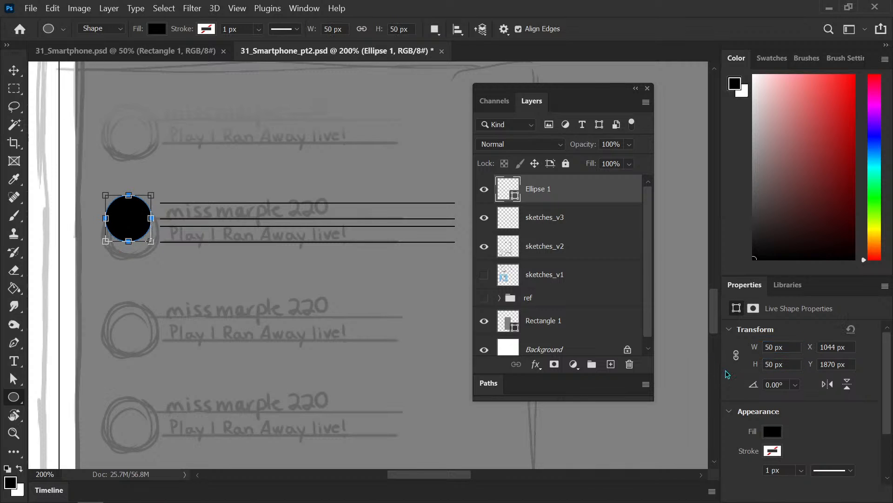
key(v)
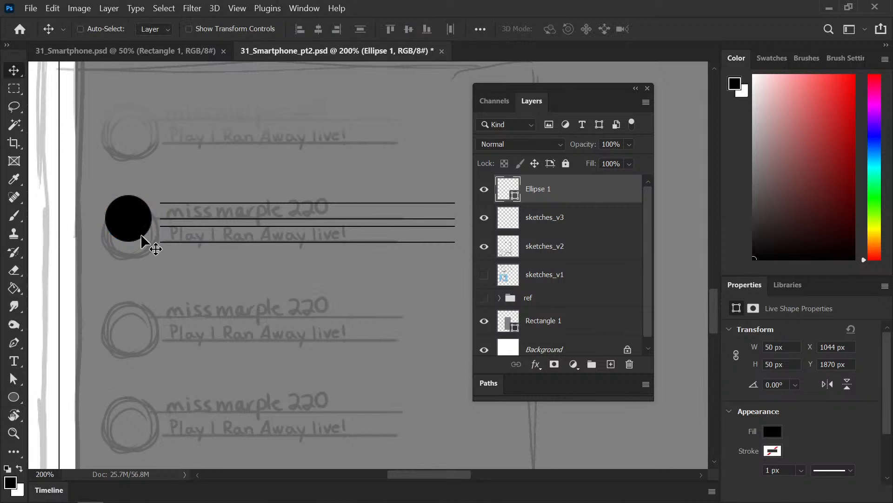
drag(143, 238, 146, 244)
Step: Examine the finished bathroom illustration in 31_Smartphone.psd, then return to 31_Smartphone_pt2.psd
key(ctrl+minus)
key(ctrl+minus)
key(s)
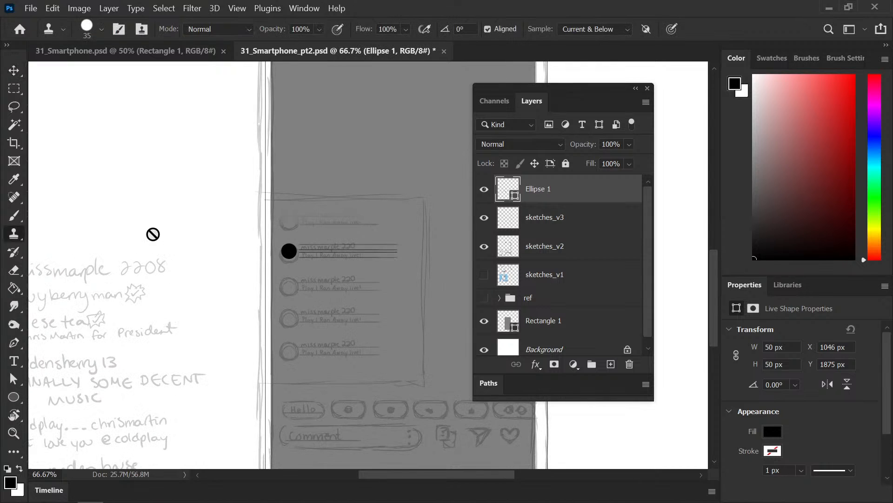
drag(301, 321, 254, 278)
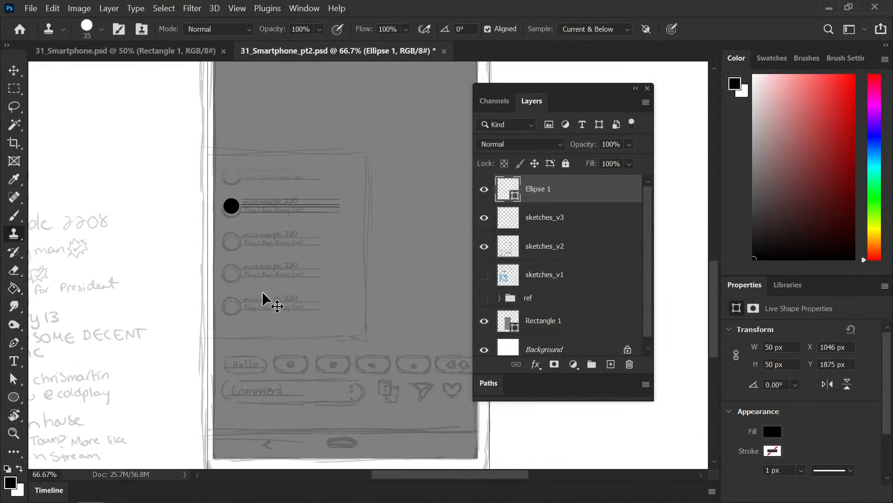
key(ctrl+minus)
click(168, 52)
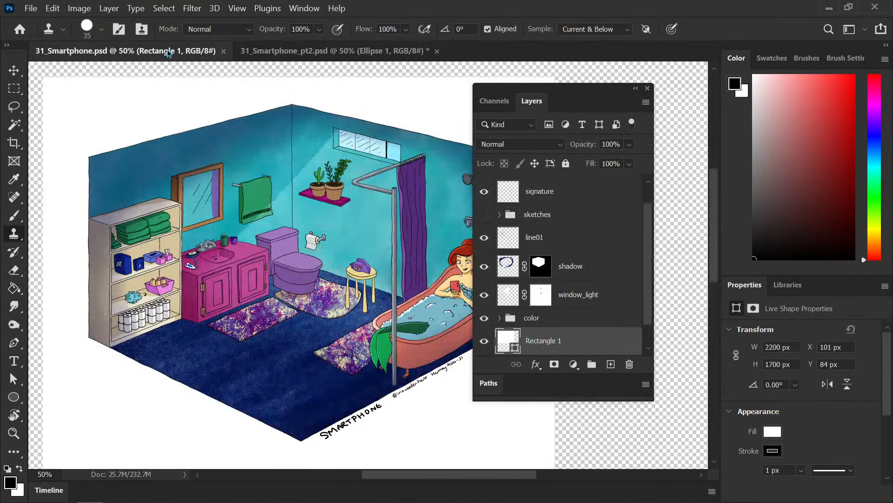
drag(586, 89, 637, 89)
drag(335, 328, 313, 325)
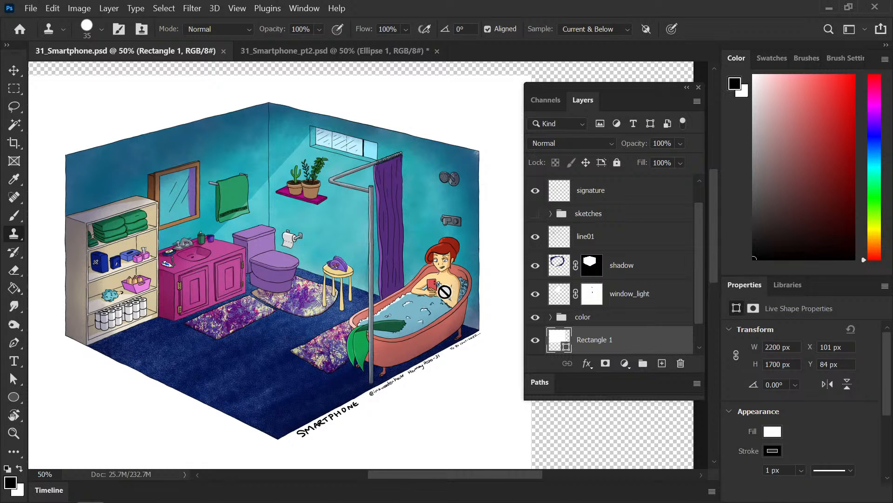
click(337, 48)
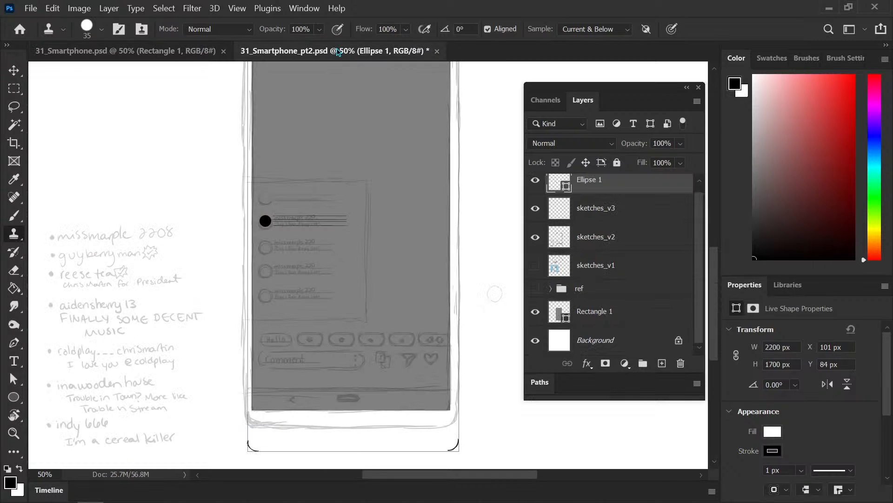
Step: Move the sketches_v3 layer up 110 px so the clean phone outline aligns with the rough phone sketch
key(ctrl+minus)
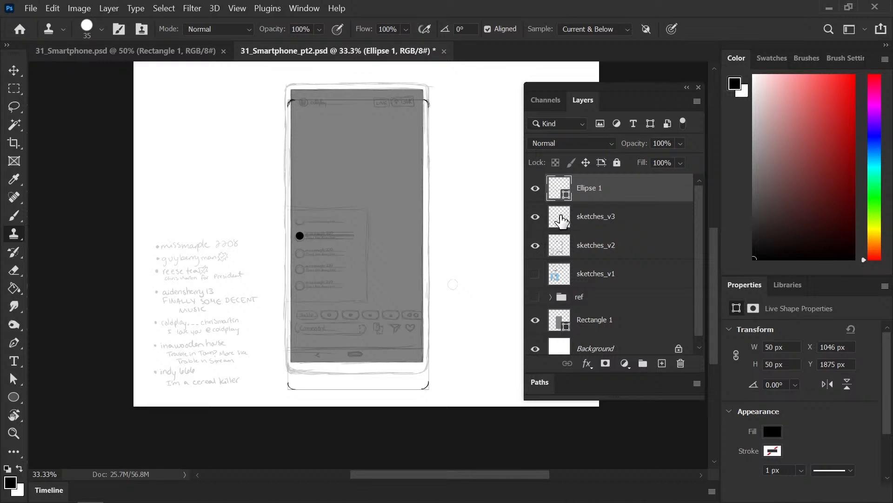
click(568, 221)
key(v)
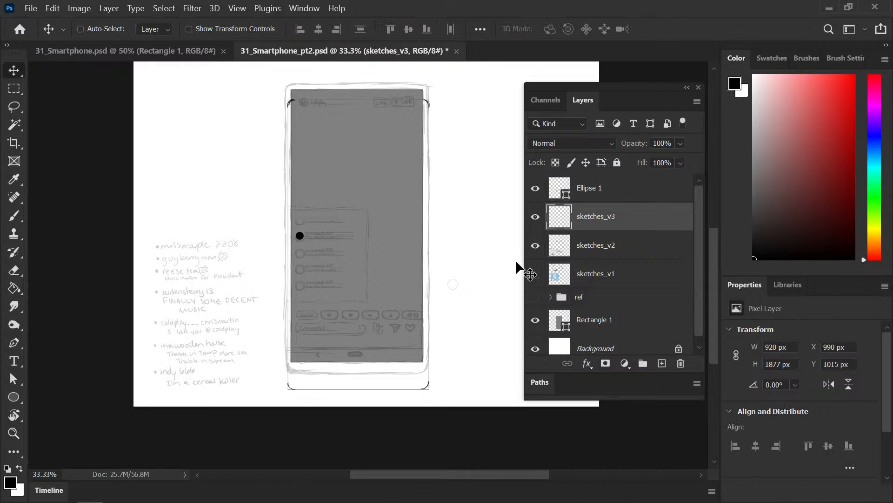
key(shift+Up)
key(shift+Up)
key(shift+Up)
key(shift+Up)
key(shift+Up)
key(shift+Up)
key(shift+Up)
key(shift+Up)
key(shift+Up)
key(shift+Up)
key(shift+Up)
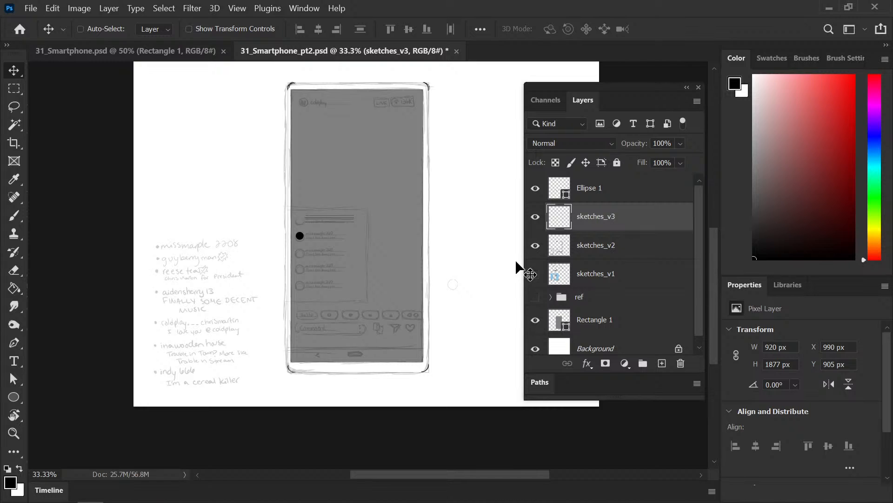
click(536, 273)
key(m)
drag(365, 208, 301, 226)
key(v)
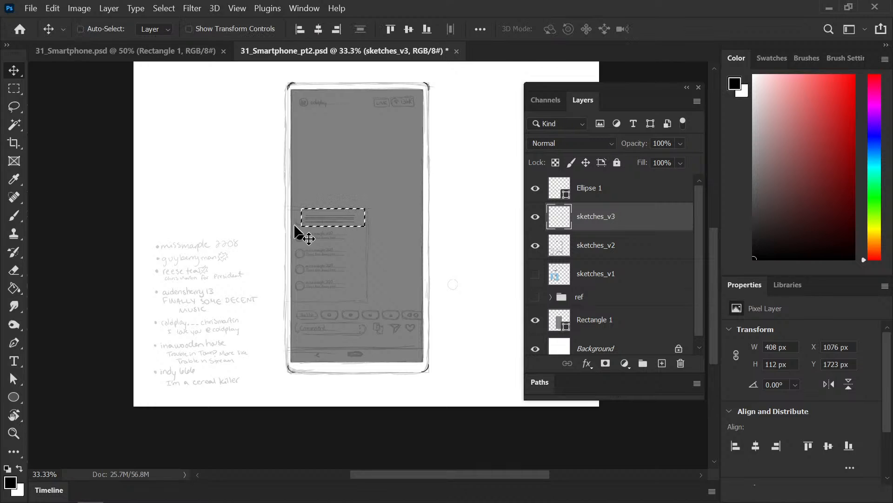
key(shift+Down)
key(shift+Down)
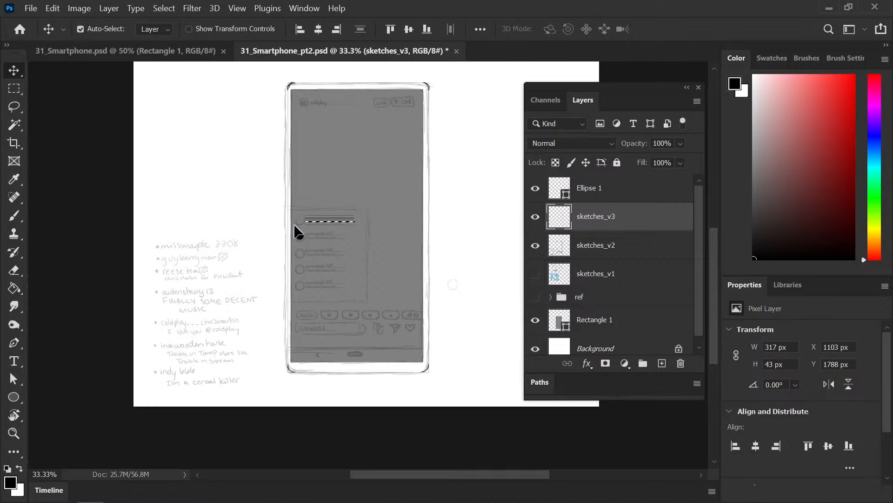
key(ctrl+d)
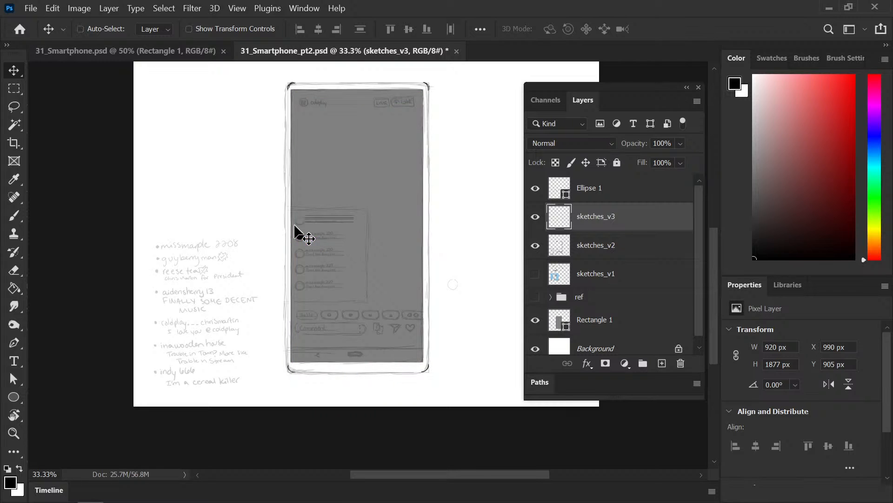
Step: Select only the four comment lines on sketches_v3 and move them down 100 px beside the black circle
key(m)
mouse_move(365, 233)
mouse_down()
mouse_move(367, 200)
mouse_move(268, 204)
mouse_move(297, 224)
mouse_move(291, 228)
mouse_up()
key(v)
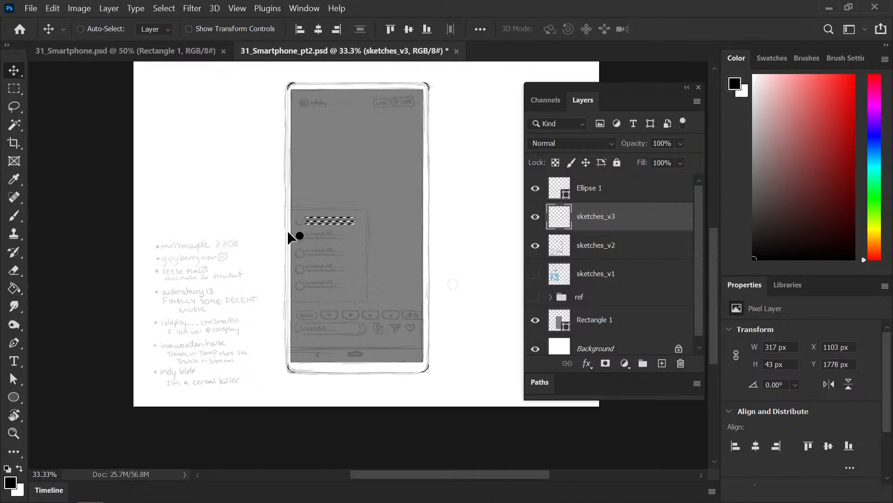
key(shift+Down)
key(shift+Down)
key(shift+Down)
key(shift+Down)
key(shift+Down)
key(shift+Down)
key(shift+Down)
key(shift+Down)
key(shift+Down)
key(shift+Down)
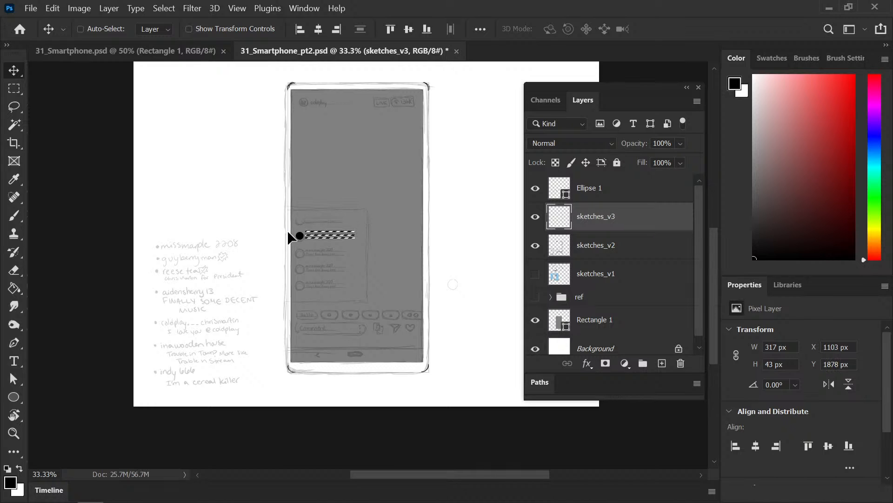
Step: Show the ref layer group and examine the comment list in the livestream reference screenshot
key(ctrl+plus)
key(ctrl+plus)
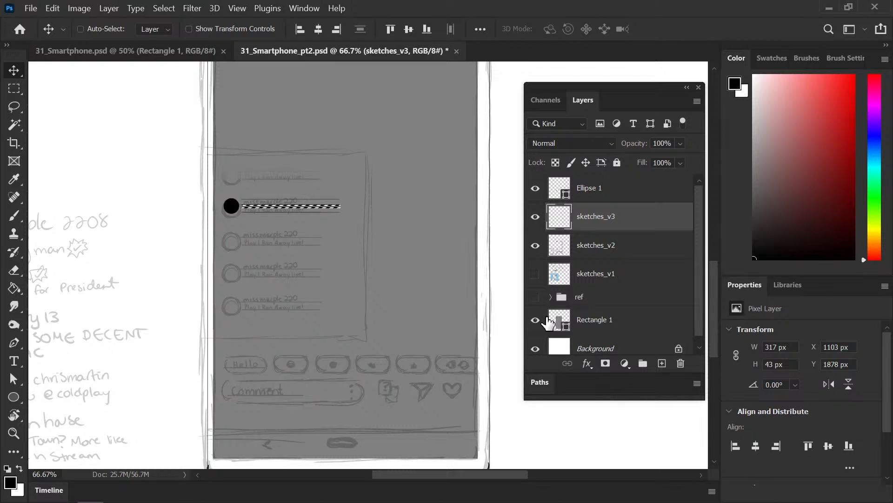
click(535, 296)
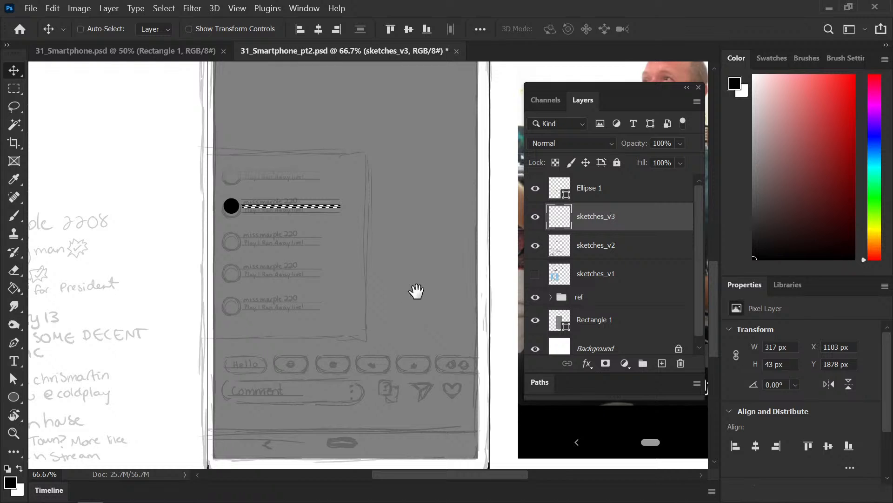
drag(406, 289, 144, 275)
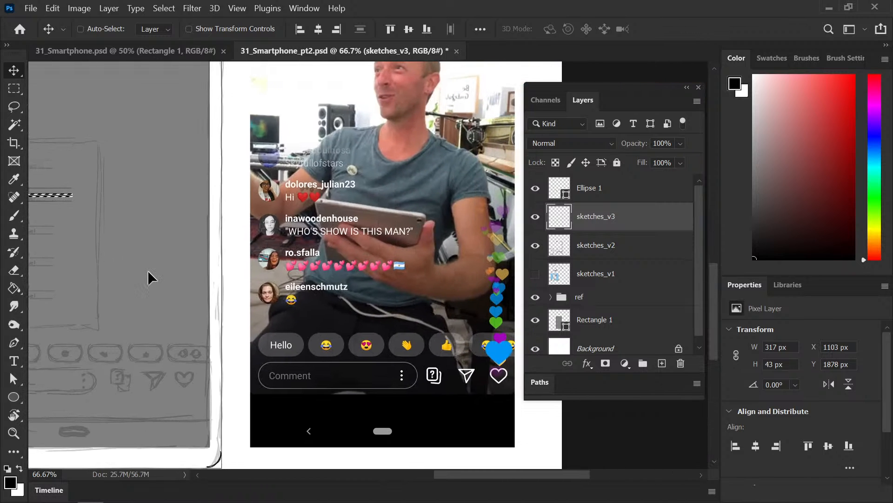
Step: Examine the full livestream reference screenshot and hide the ref layer group
key(ctrl+minus)
scroll(440, 256, right, 3)
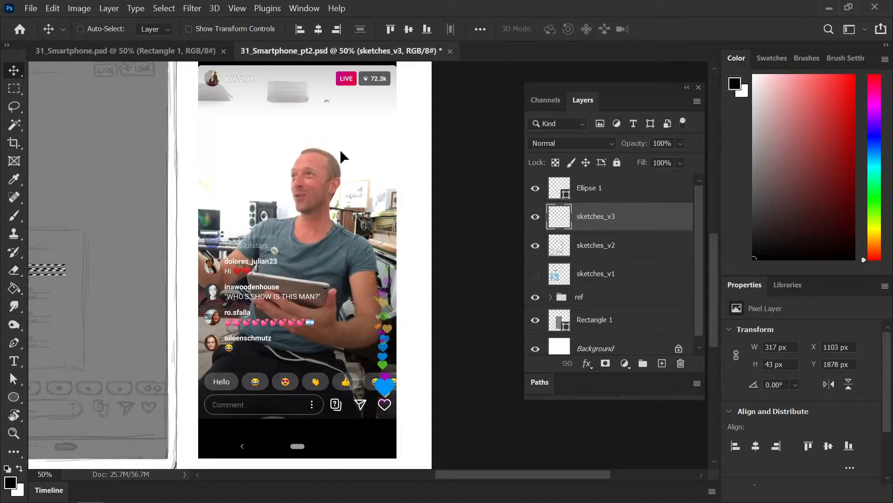
drag(110, 213, 139, 220)
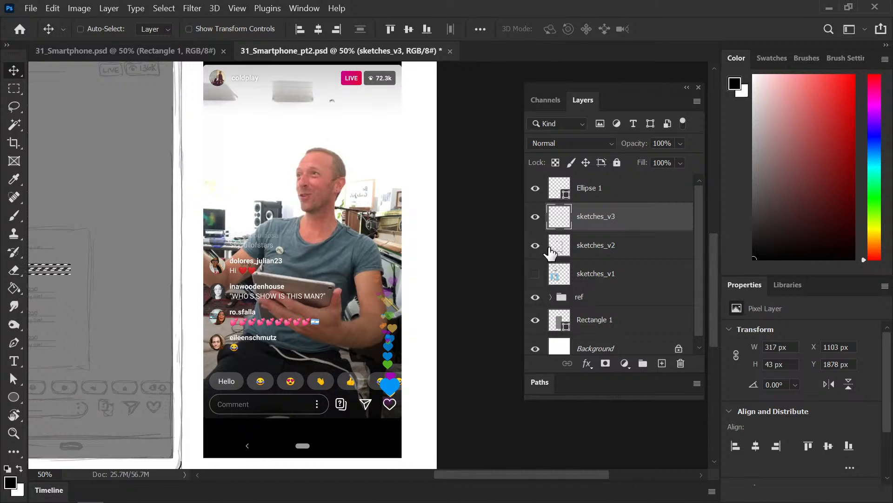
click(535, 218)
click(537, 216)
click(536, 297)
key(ctrl+minus)
key(ctrl+minus)
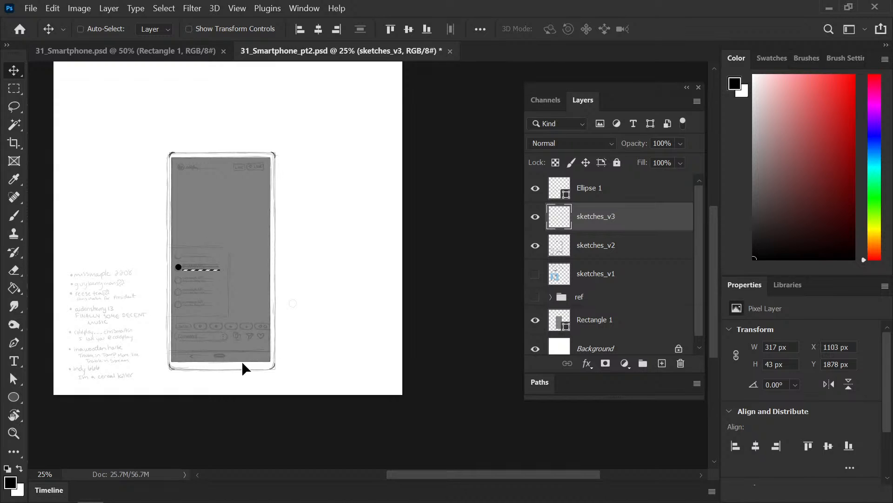
Step: Deselect the four comment lines on sketches_v3 and switch to the Brush tool
key(ctrl+plus)
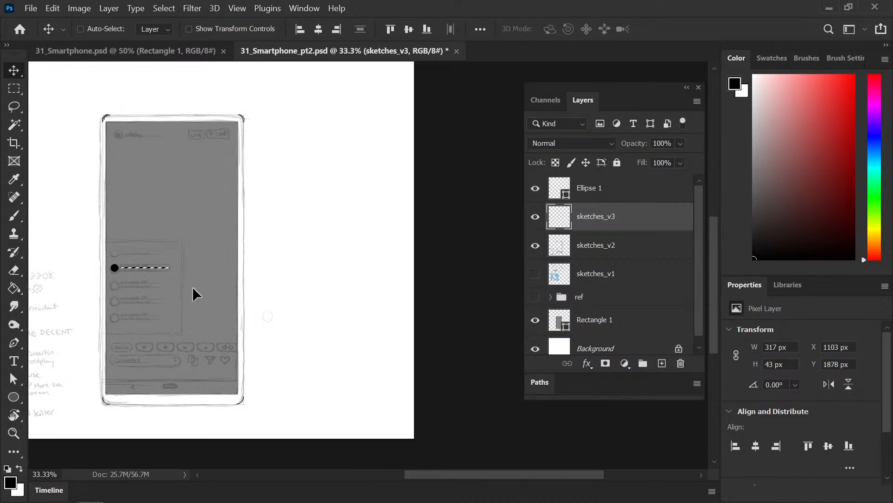
drag(191, 300, 294, 279)
key(ctrl+plus)
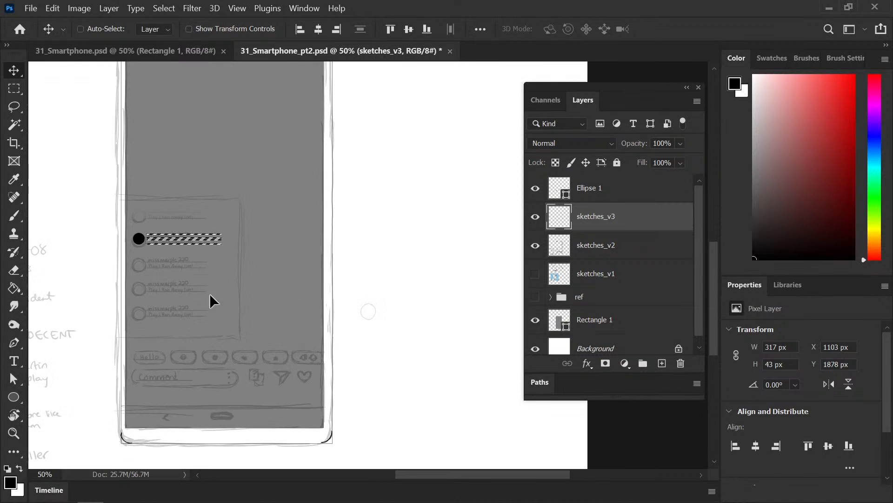
drag(213, 289, 251, 270)
key(ctrl+plus)
key(ctrl+plus)
key(ctrl+d)
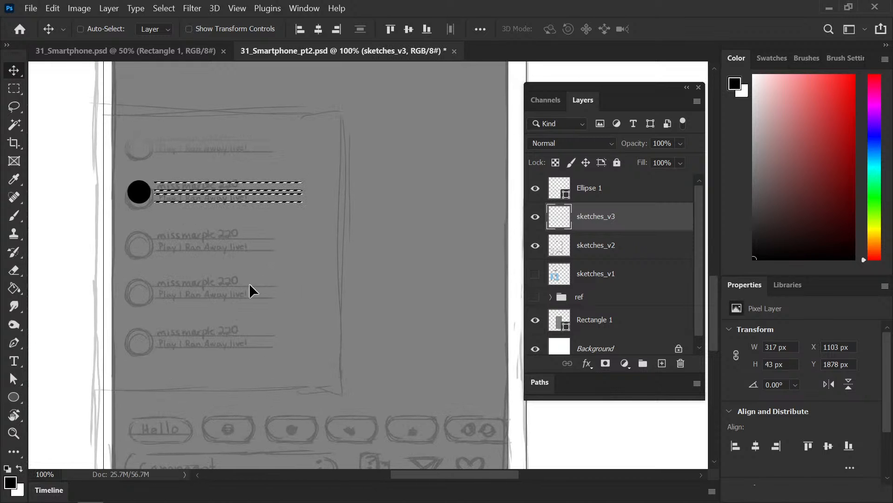
key(b)
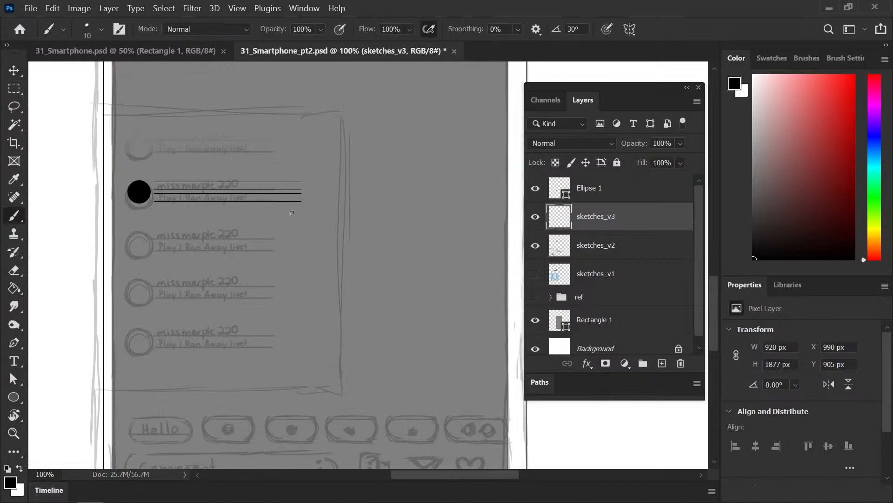
Step: Examine how the black circle and four comment guide lines fit the rough comment rows on the phone screen
key(ctrl+plus)
drag(261, 259, 380, 299)
key(ctrl+minus)
drag(361, 259, 241, 233)
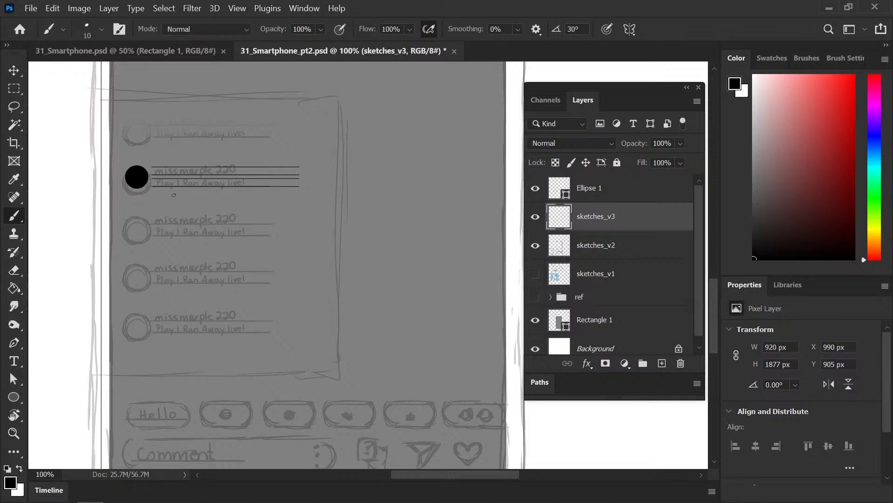
key(ctrl+minus)
key(ctrl+plus)
key(ctrl+plus)
drag(105, 148, 300, 232)
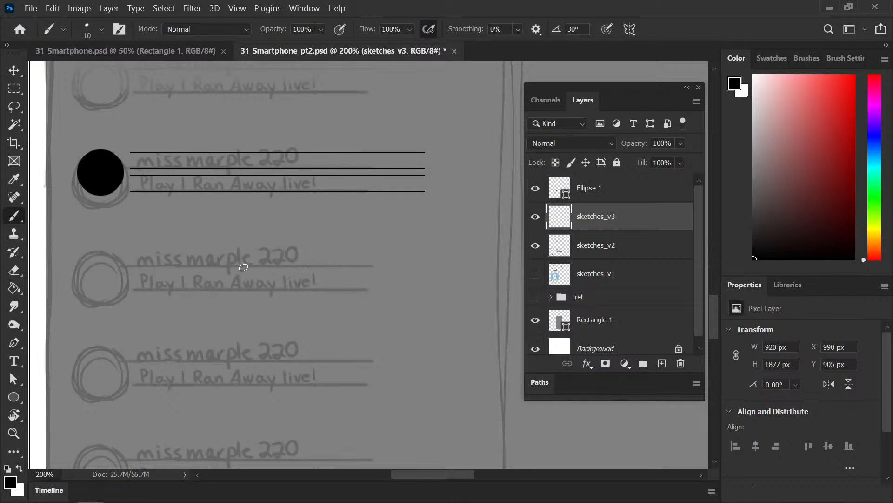
key(ctrl+plus)
key(ctrl+minus)
key(ctrl+minus)
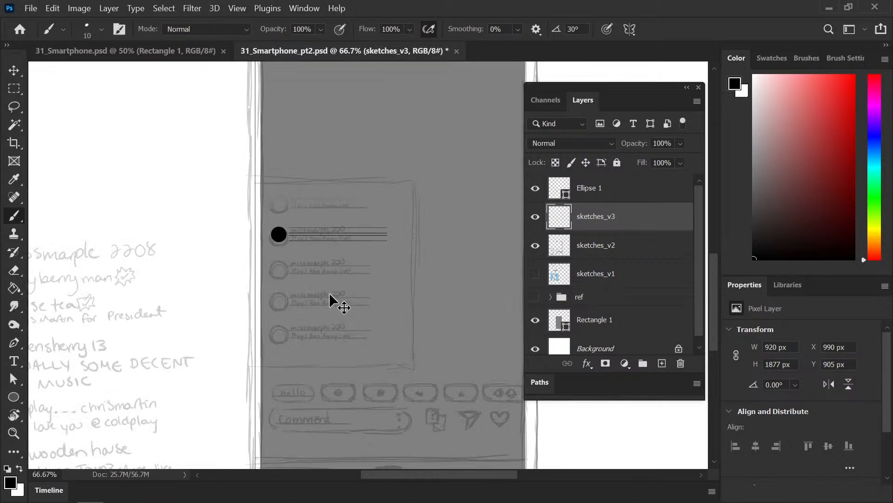
Step: Save the changes to 31_Smartphone_pt2.psd
key(ctrl+minus)
drag(353, 286, 211, 213)
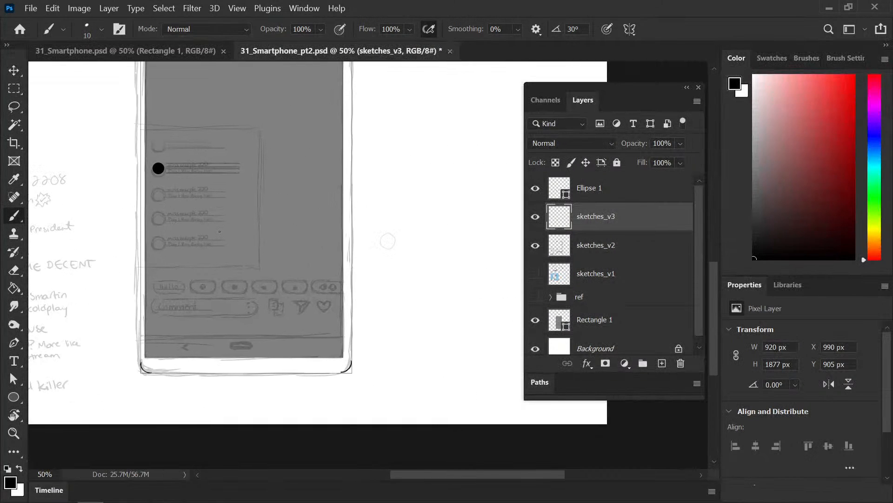
key(ctrl+s)
mouse_move(219, 275)
mouse_down()
mouse_move(279, 331)
mouse_move(356, 315)
mouse_move(277, 256)
mouse_up()
drag(234, 178, 234, 164)
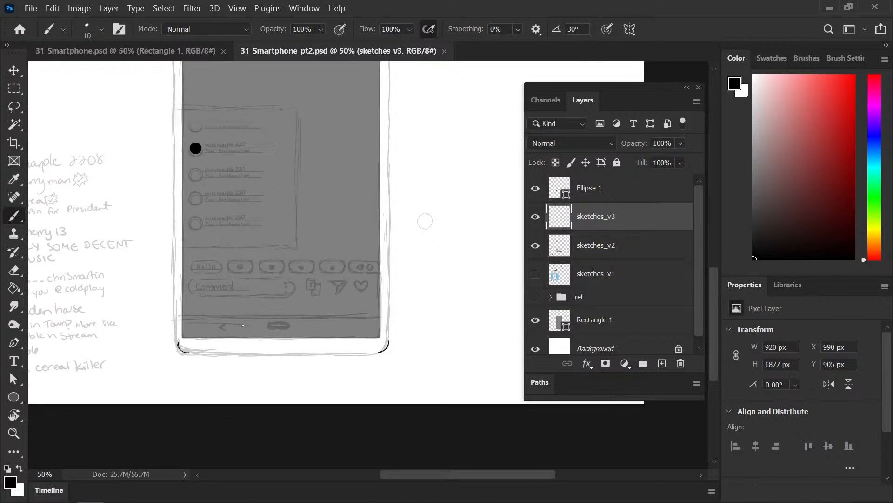
Step: Merge the Ellipse 1 layer into the sketches_v3 layer and save the document
key(ctrl+minus)
drag(363, 249, 304, 334)
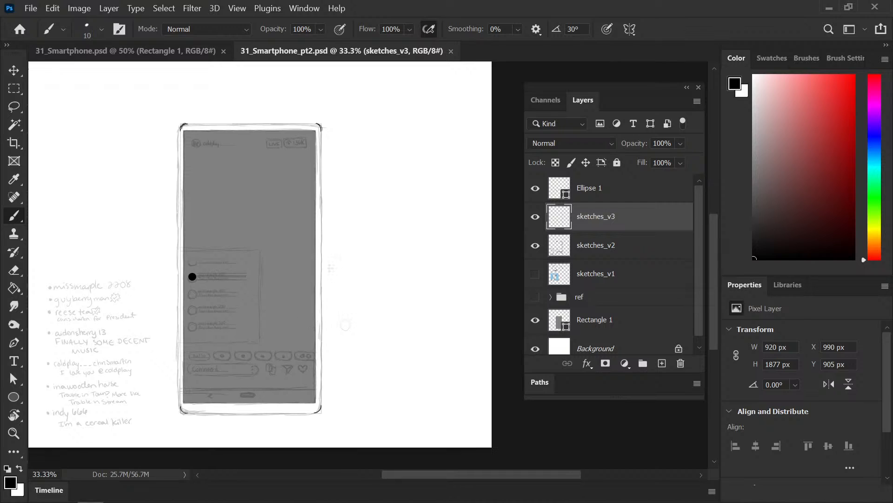
click(536, 189)
click(535, 191)
click(591, 191)
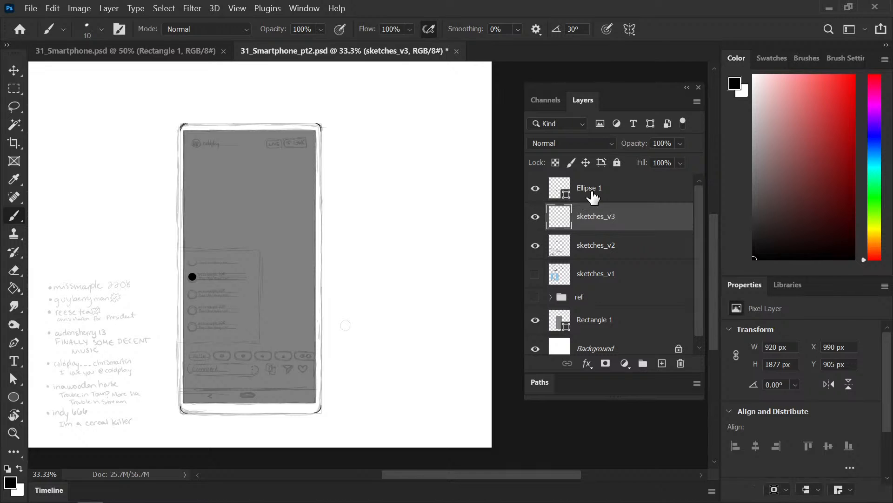
click(593, 197)
key(ctrl+e)
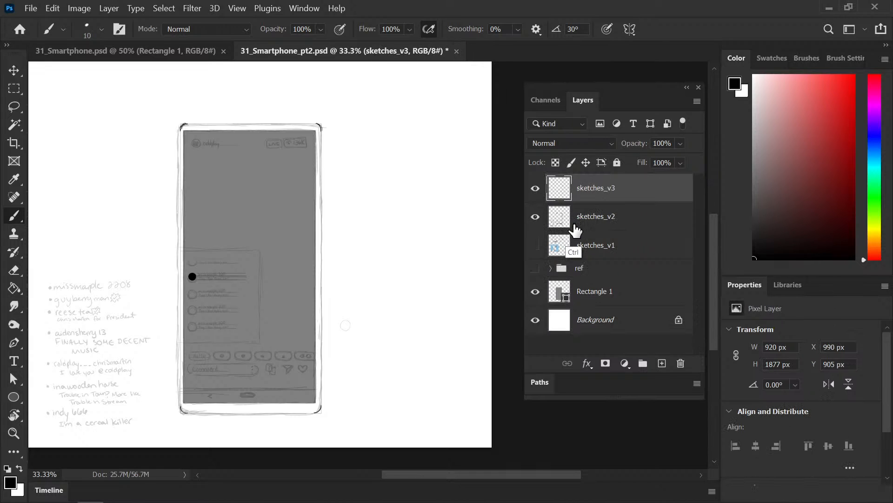
key(ctrl+s)
Step: Duplicate the black profile circle and its guide lines from the comment list onto the header of the phone screen
key(ctrl+plus)
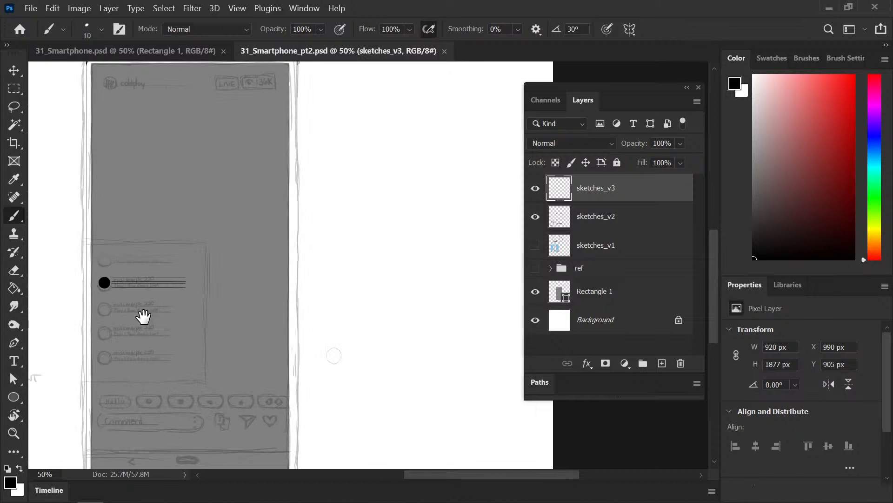
drag(143, 313, 214, 312)
key(m)
drag(174, 266, 293, 305)
drag(314, 255, 171, 304)
key(v)
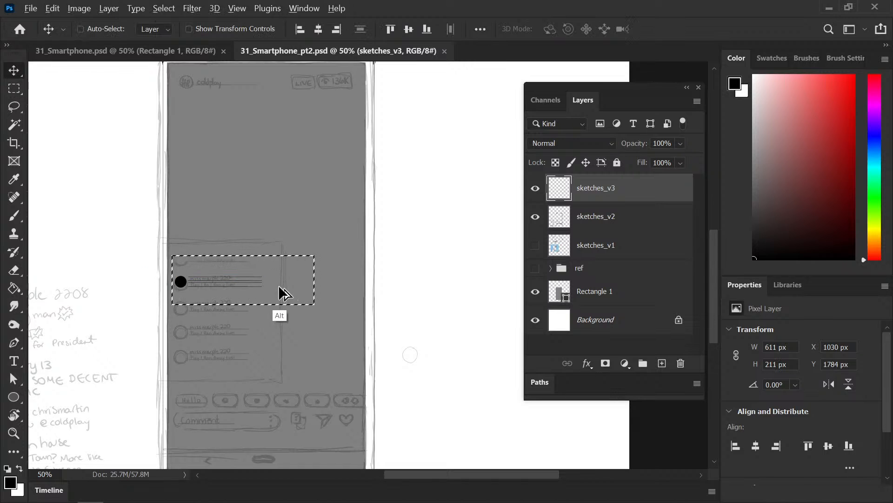
drag(279, 300, 276, 83)
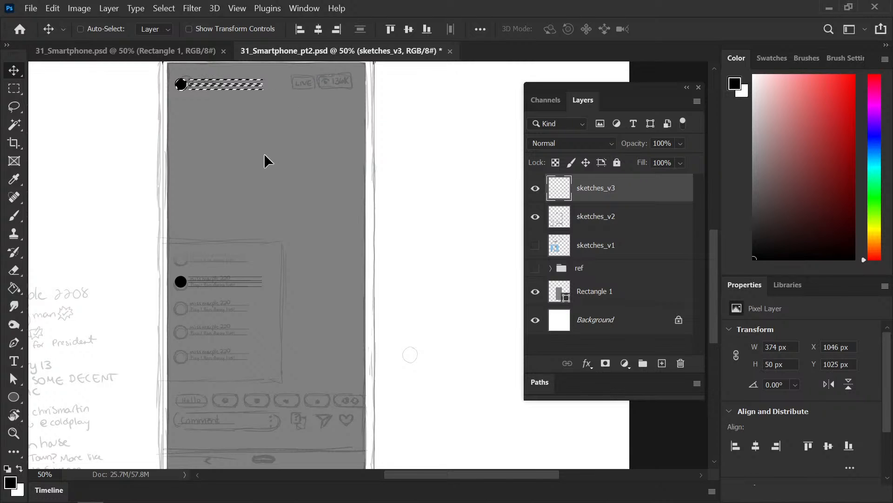
Step: Align the copied circle and guide lines with the coldplay sketch in the header and deselect them
key(ctrl+plus)
drag(206, 214, 275, 290)
key(ctrl+plus)
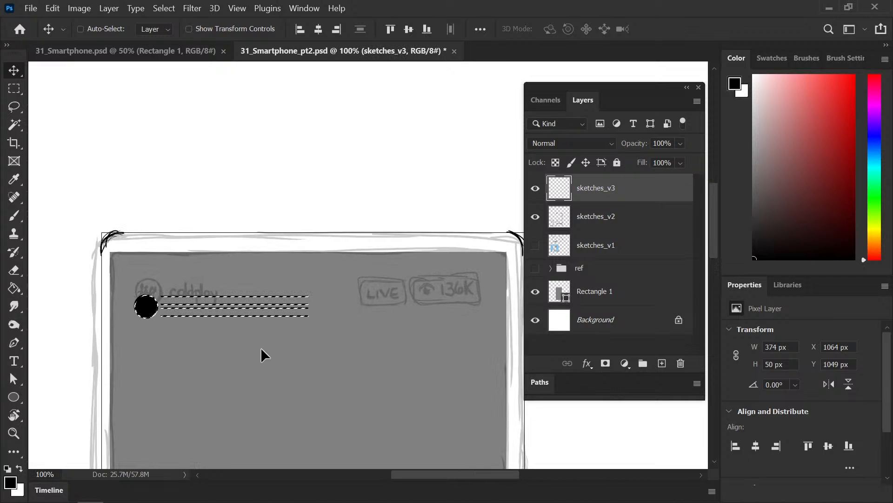
key(ctrl+z)
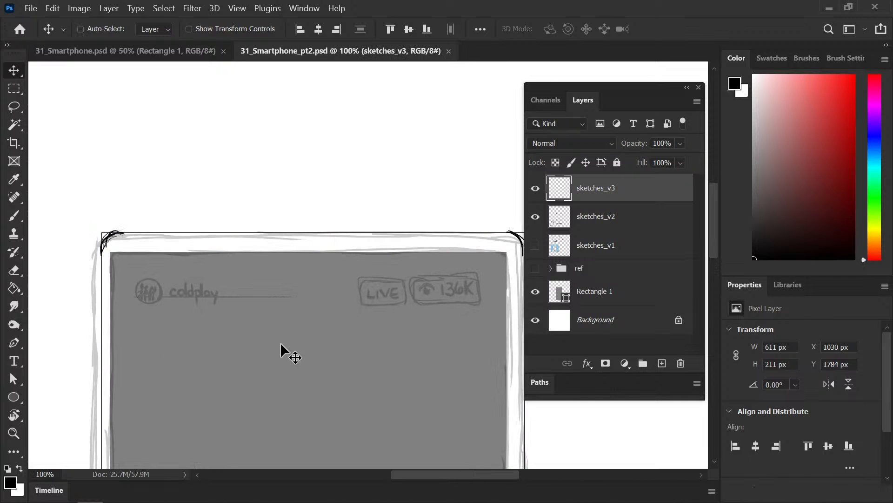
key(ctrl+shift+z)
drag(214, 306, 215, 291)
key(b)
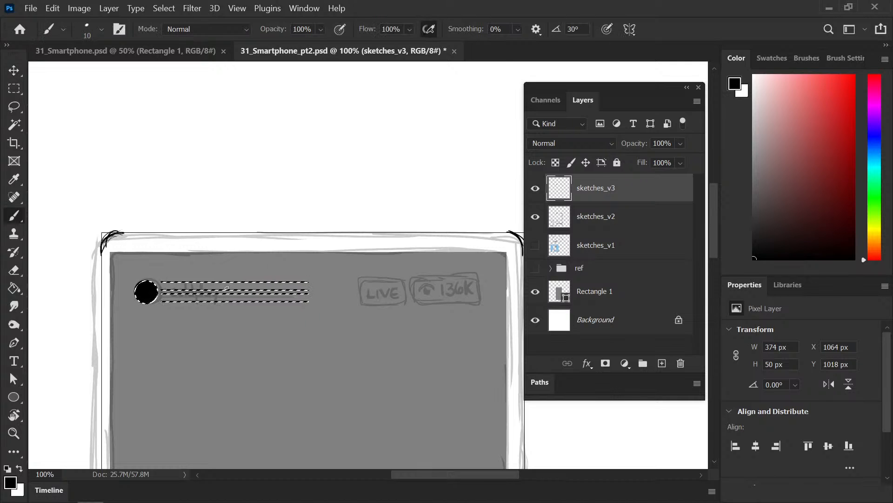
key(ctrl+d)
Step: Try erasing some of the guide lines beside the header's profile circle, and undo the erasures
key(ctrl+plus)
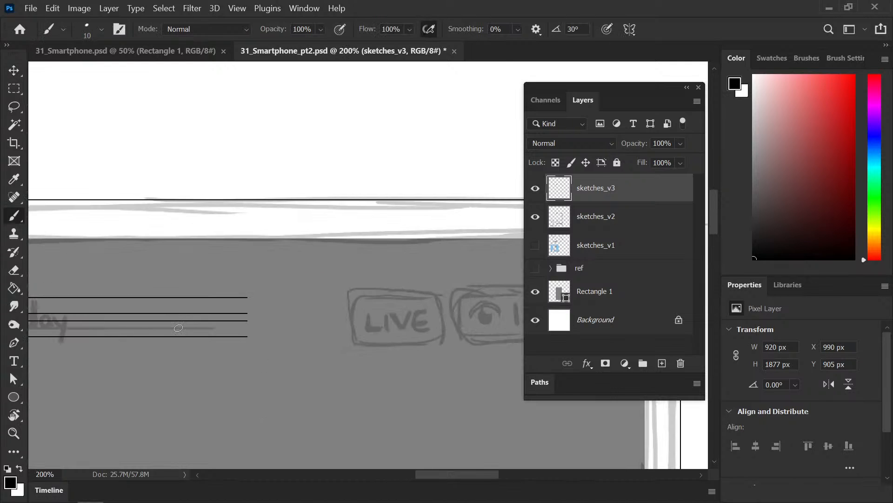
mouse_move(178, 327)
mouse_down()
mouse_move(353, 273)
mouse_move(194, 289)
mouse_move(269, 248)
mouse_up()
key(e)
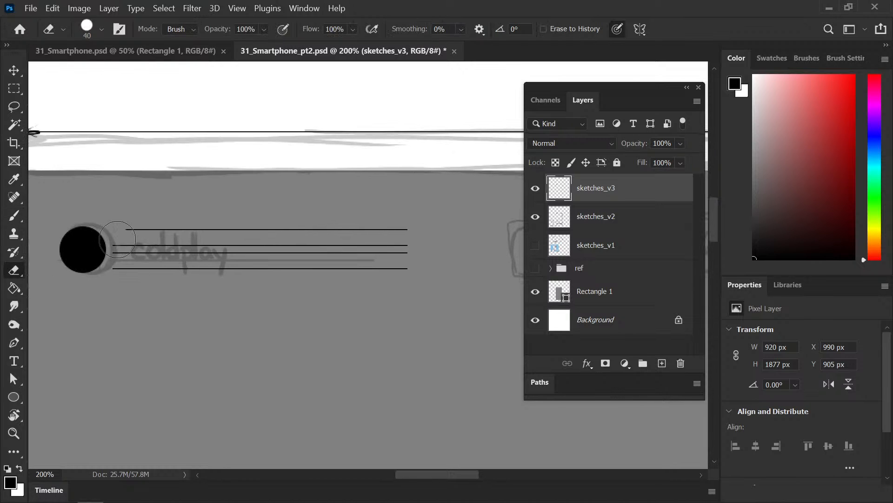
mouse_move(118, 240)
mouse_down()
mouse_move(270, 247)
mouse_move(374, 243)
mouse_move(407, 232)
mouse_move(139, 231)
mouse_up()
key(b)
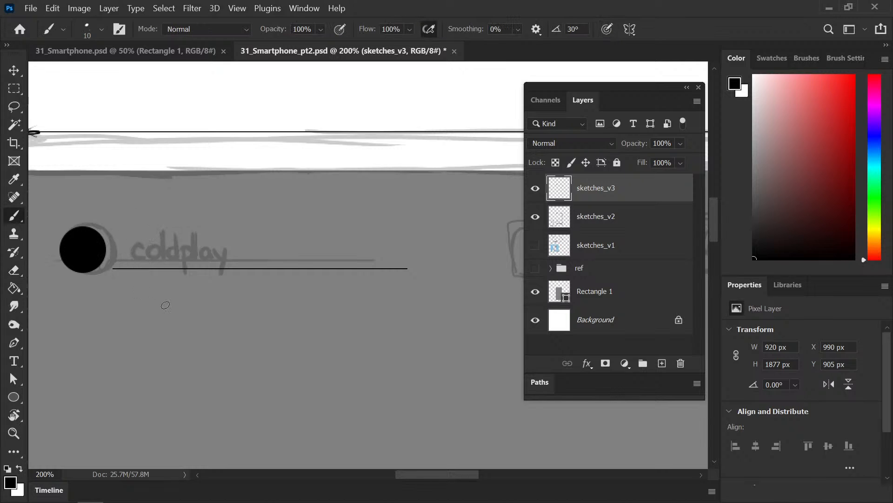
key(ctrl+z)
key(ctrl+z)
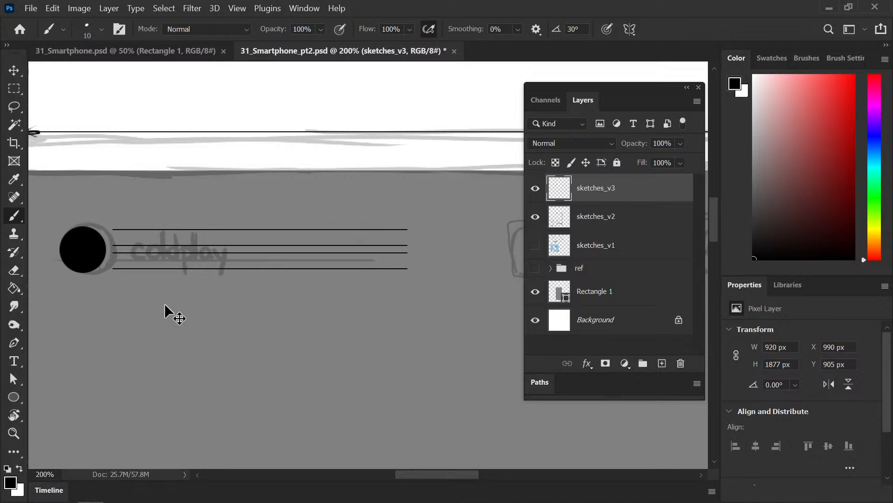
key(e)
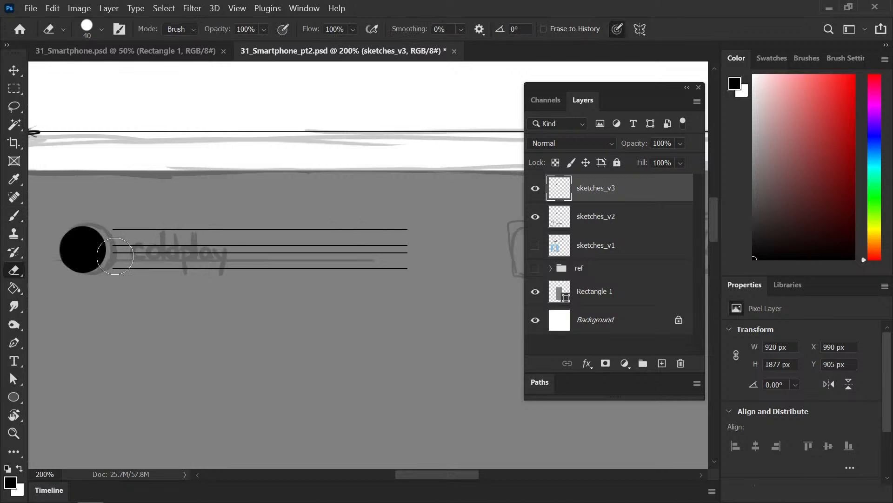
drag(188, 255, 417, 259)
key(b)
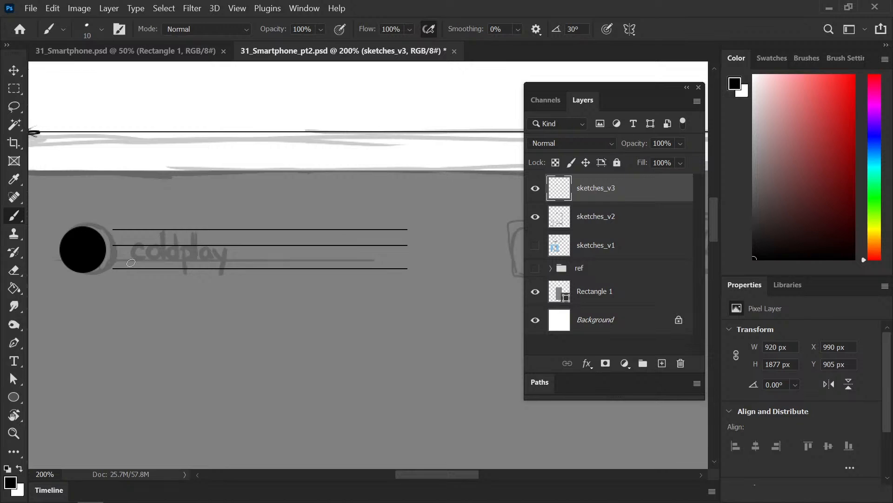
key(ctrl+z)
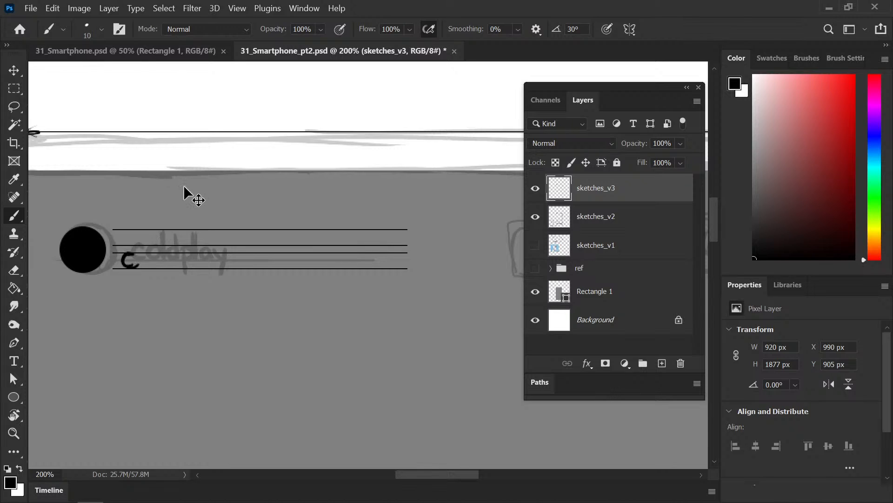
Step: Hand-letter "coldplay" in black along the header guide lines, redoing uneven letters, and save the document
key(ctrl+z)
drag(137, 254, 127, 264)
key(ctrl+z)
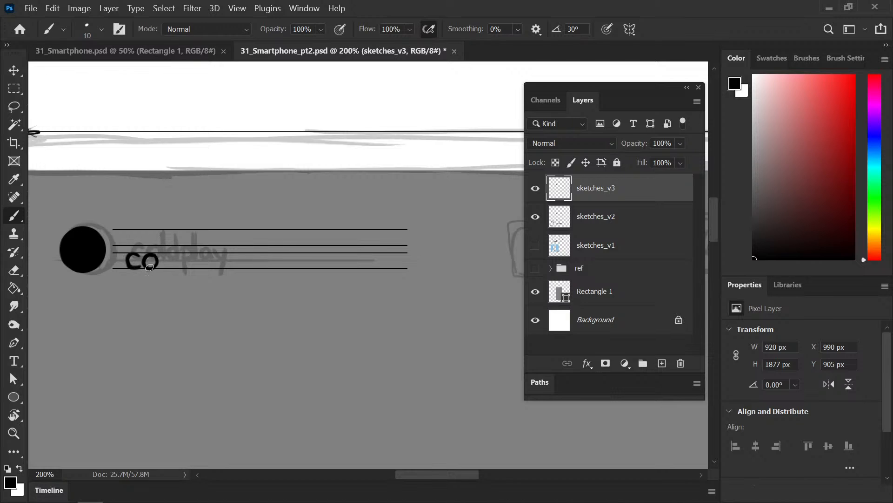
drag(161, 234, 163, 269)
key(ctrl+z)
drag(178, 236, 180, 268)
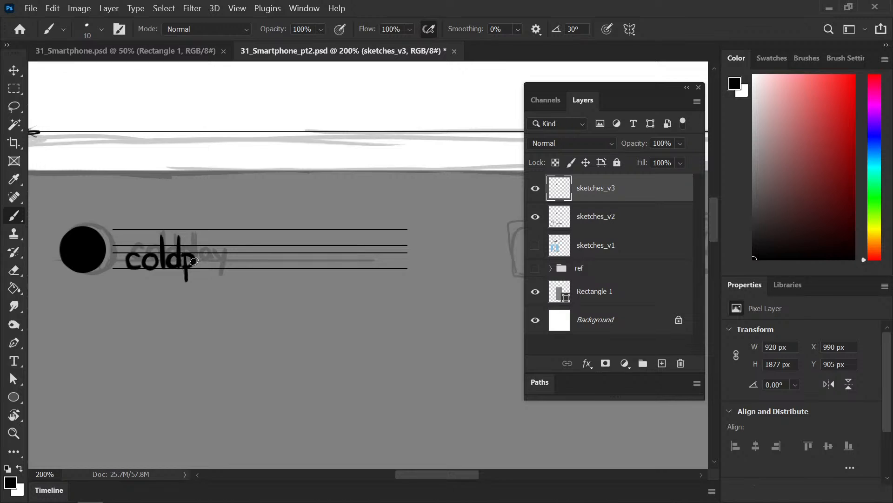
mouse_move(200, 236)
mouse_down()
mouse_move(202, 269)
mouse_move(217, 256)
mouse_up()
key(ctrl+z)
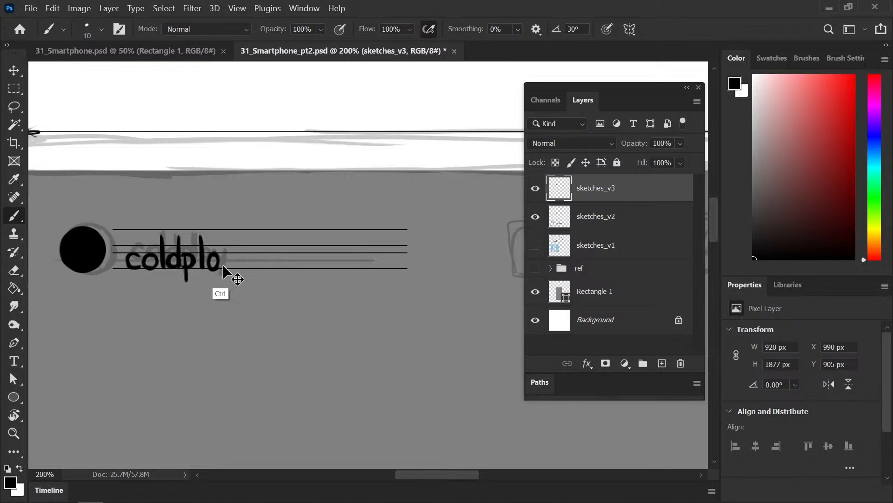
key(ctrl+z)
drag(218, 257, 212, 268)
key(ctrl+minus)
key(ctrl+minus)
key(ctrl+minus)
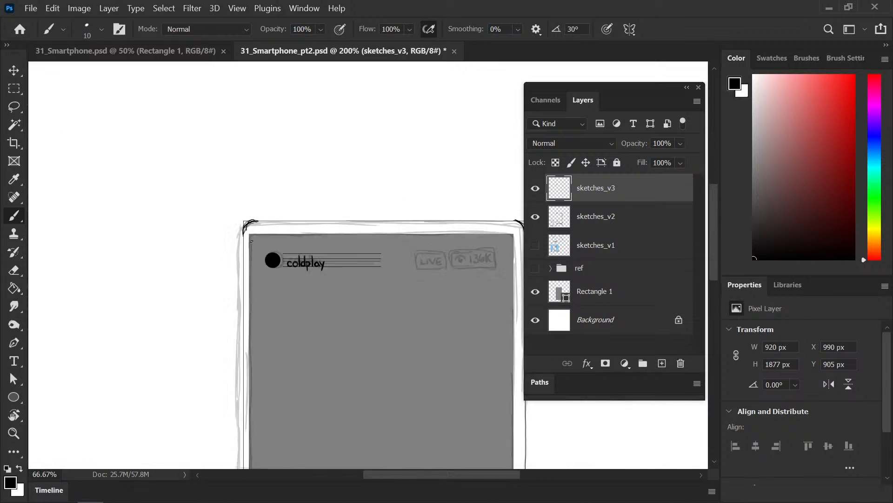
drag(323, 289, 191, 269)
key(ctrl+s)
Step: Draw a rectangle shape about 109 by 60 px over the sketched LIVE badge in the header
key(ctrl+plus)
key(ctrl+plus)
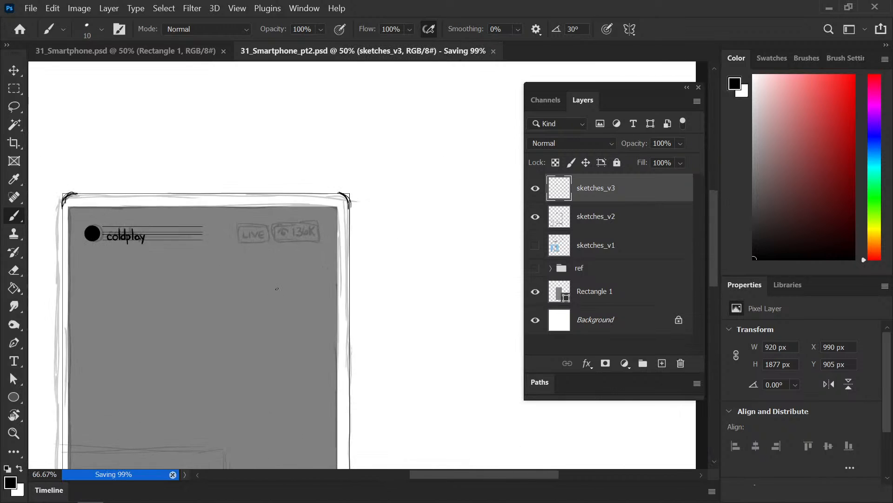
drag(195, 259, 195, 248)
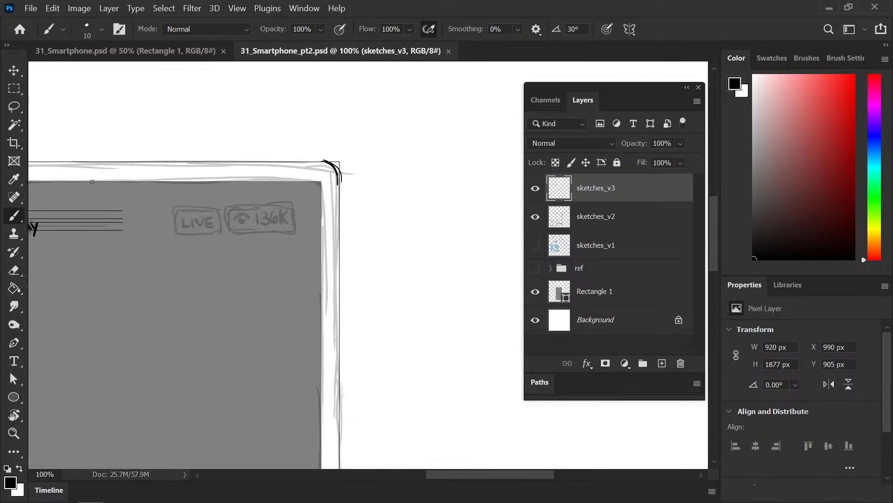
drag(17, 398, 75, 396)
drag(174, 206, 222, 232)
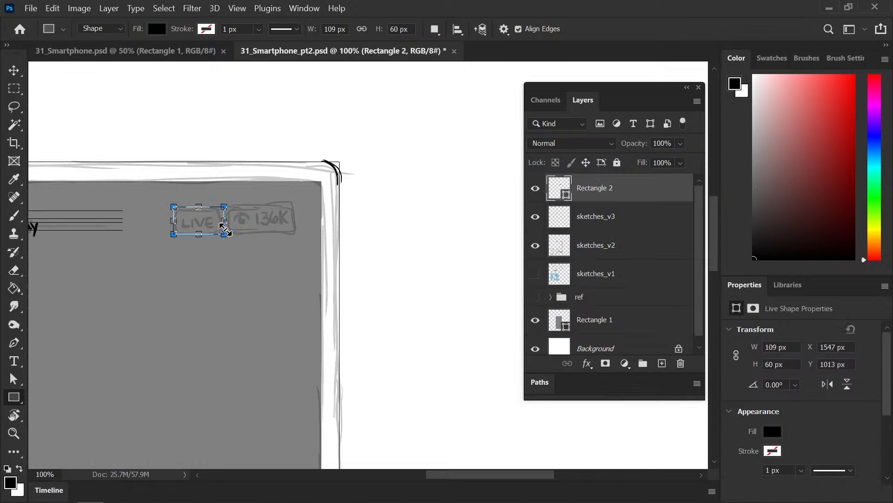
Step: Give the LIVE badge rectangle a black stroke and no fill
key(v)
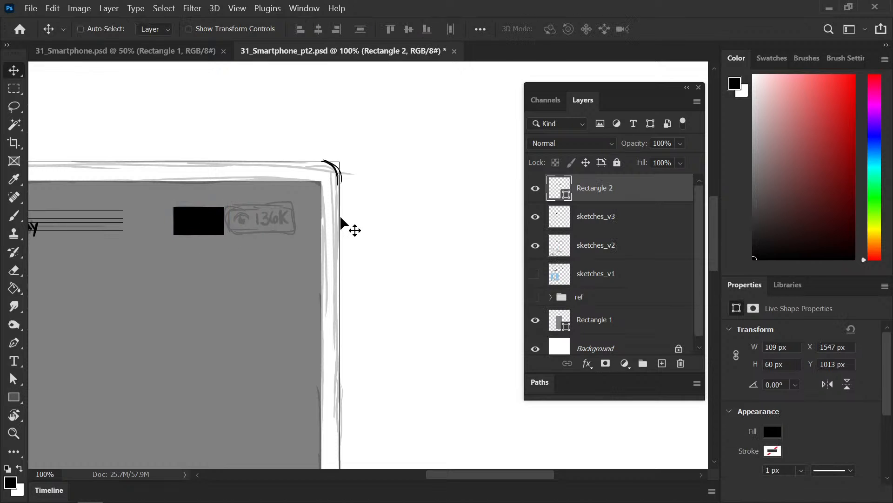
click(772, 450)
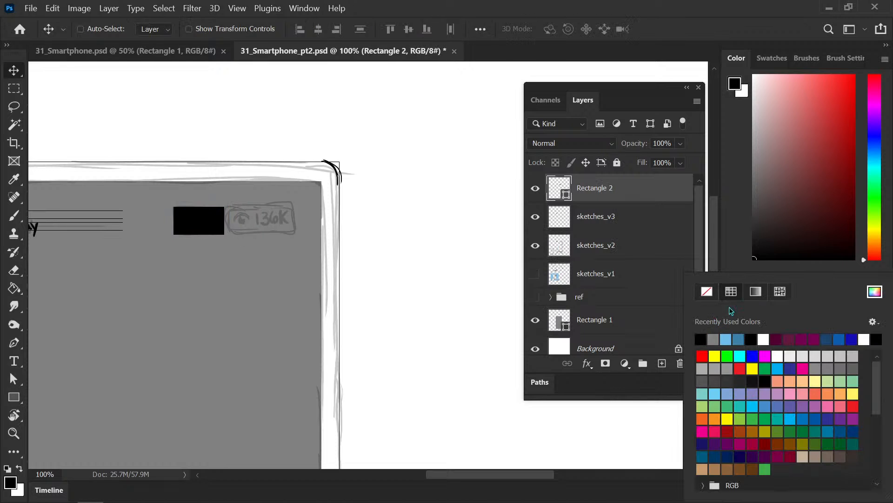
click(732, 257)
click(780, 434)
click(702, 287)
click(718, 245)
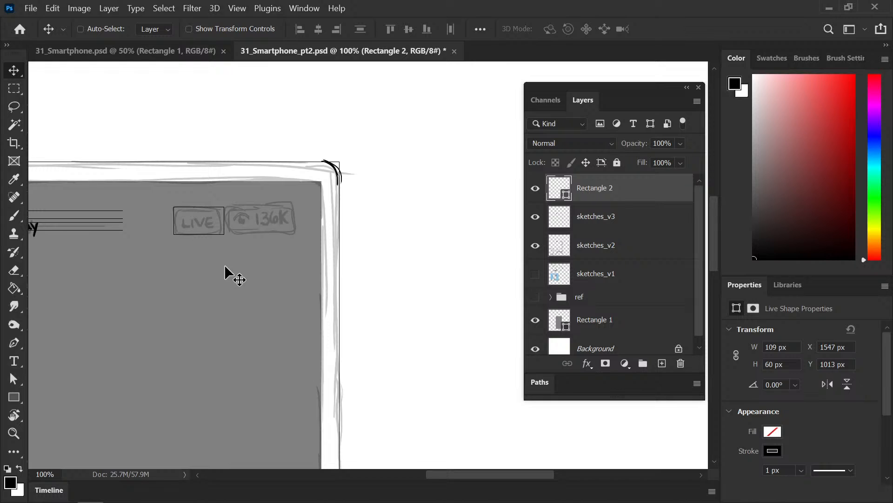
Step: Duplicate the LIVE rectangle onto the 136K viewer badge, widen the copy to 133 px, and save the document
drag(213, 229, 293, 224)
key(ctrl+t)
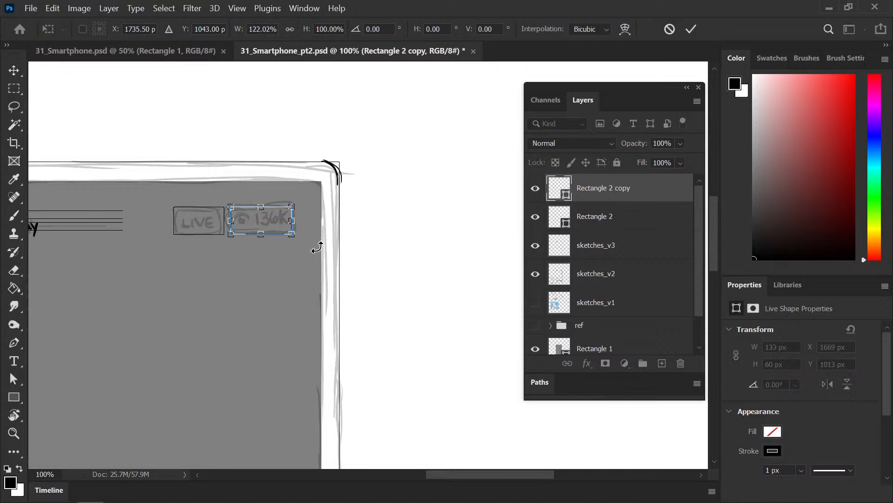
key(Return)
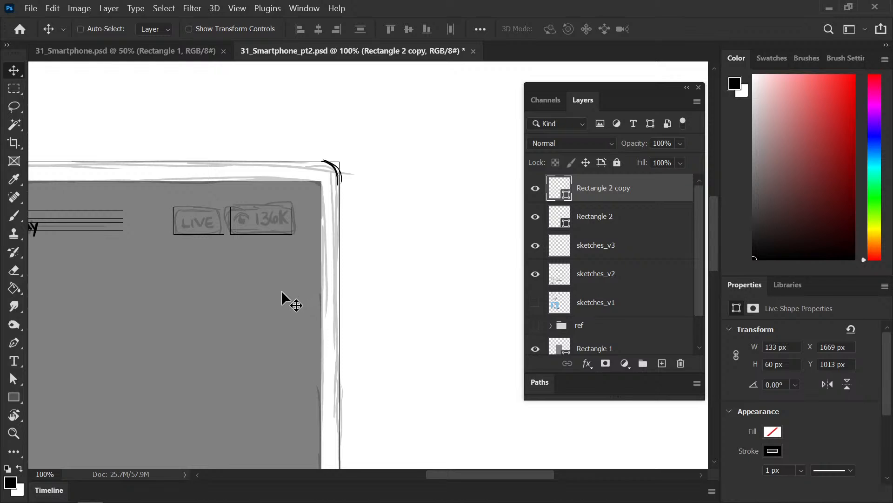
key(ctrl+s)
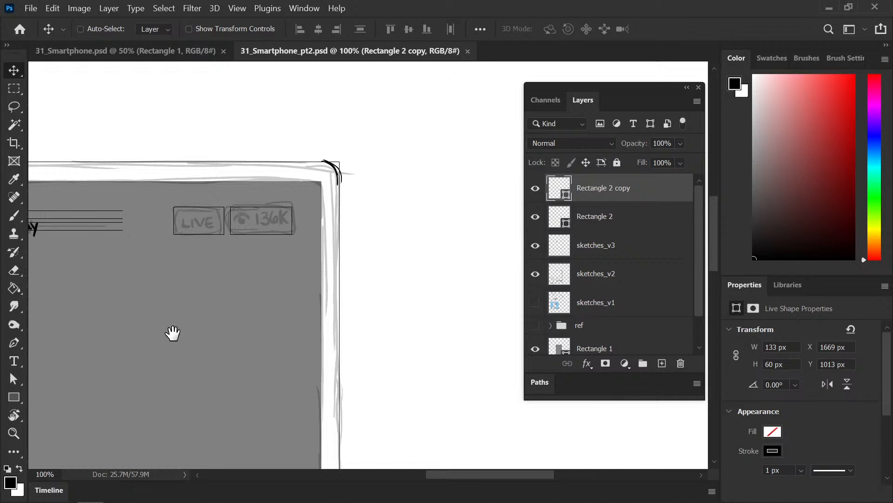
Step: Examine the layout of the phone screen from the header badges down to the comment list and bottom comment bar
drag(172, 333, 247, 263)
key(ctrl+minus)
scroll(227, 279, down, 6)
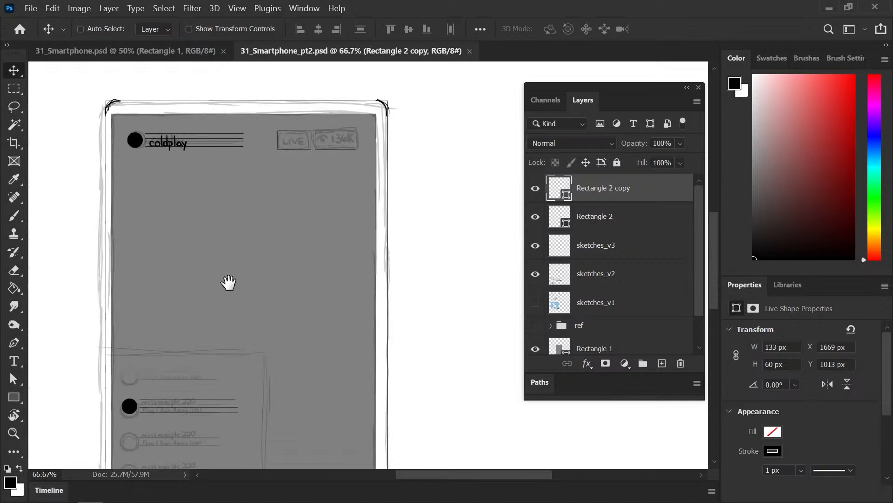
drag(212, 341, 218, 304)
key(ctrl+s)
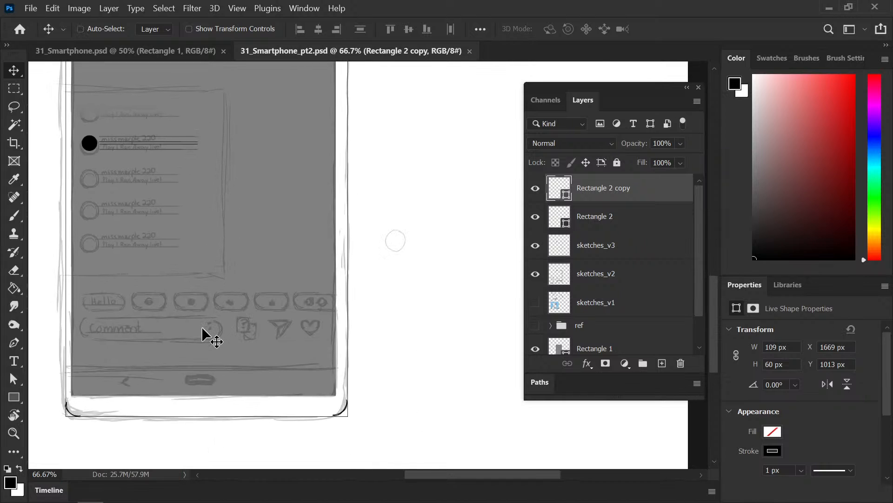
key(ctrl+minus)
key(ctrl+plus)
scroll(239, 291, up, 5)
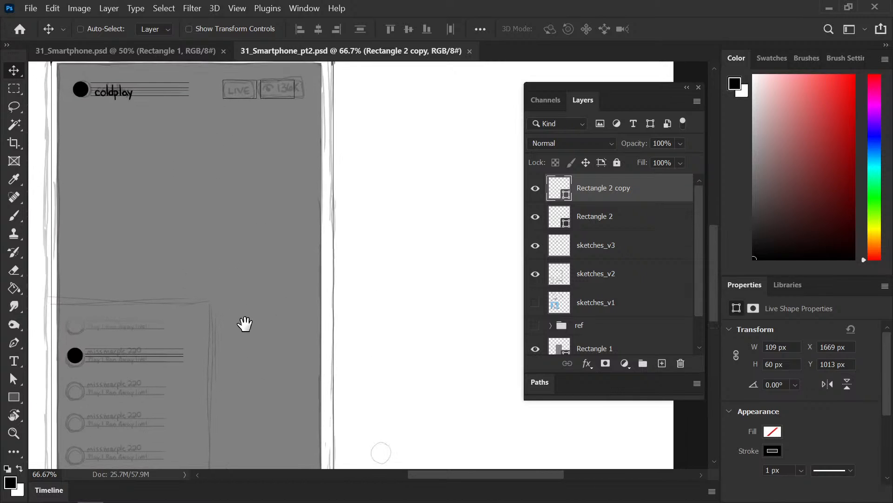
Step: Redo the widening of the rectangle around the 136K viewer badge and save the document
drag(243, 323, 245, 330)
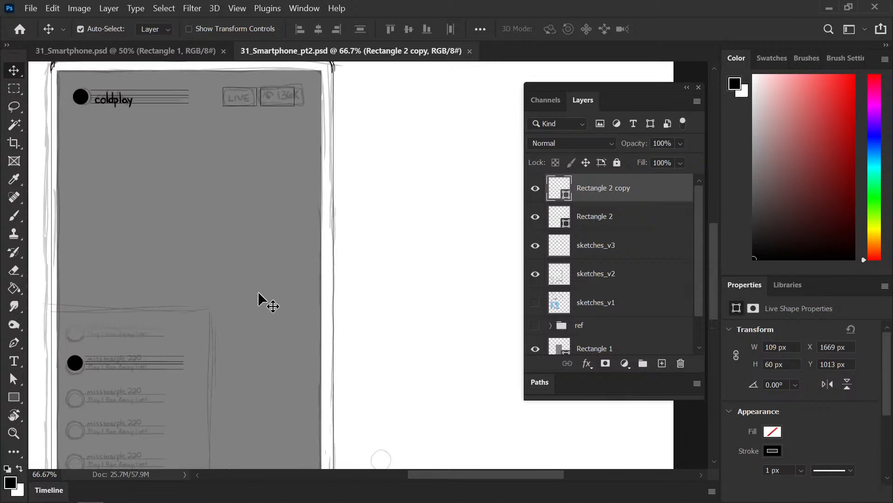
key(ctrl+shift+z)
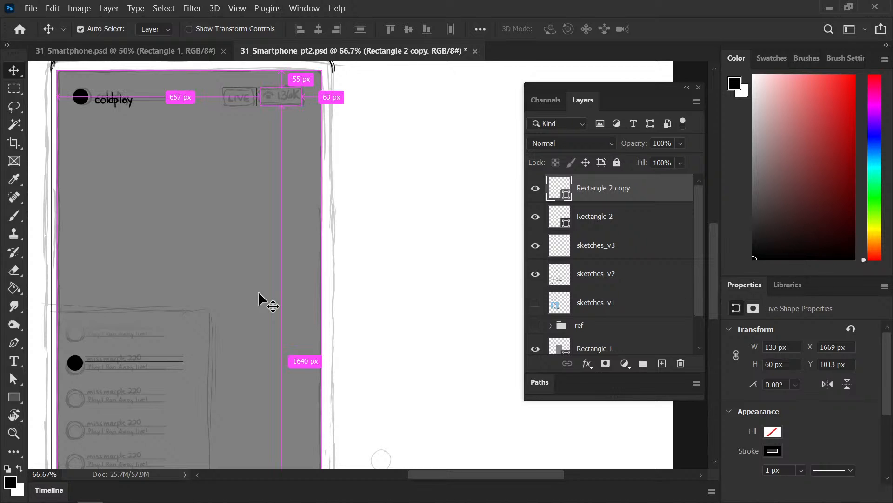
key(ctrl+s)
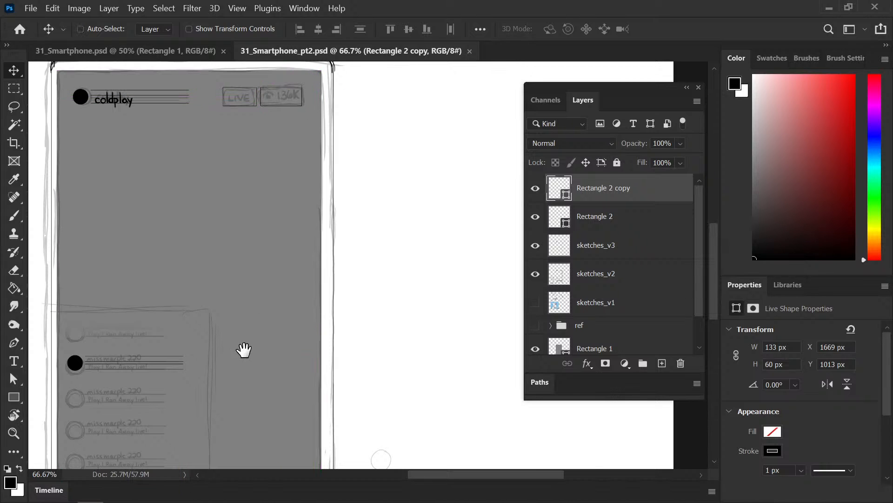
Step: Examine the comment list, the row of rounded reaction buttons and the comment bar in the lower part of the phone screen
drag(249, 389, 252, 242)
drag(235, 357, 253, 326)
key(ctrl+plus)
drag(172, 319, 293, 321)
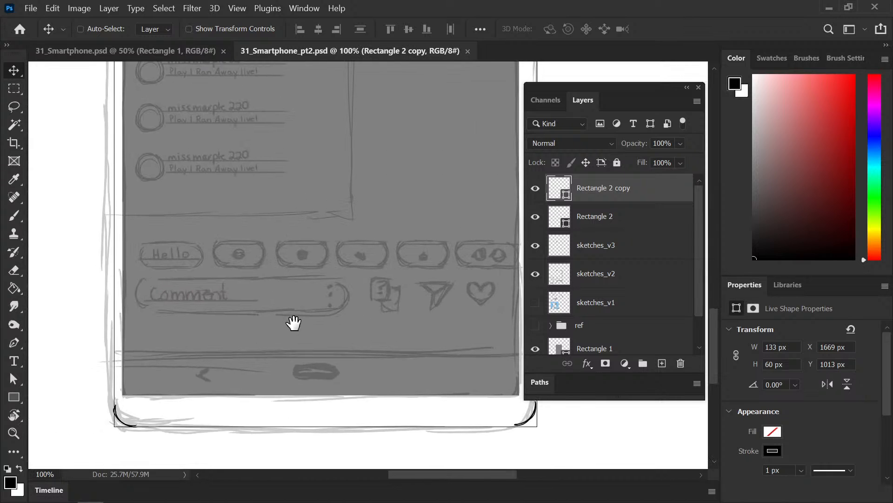
key(ctrl+plus)
key(ctrl+minus)
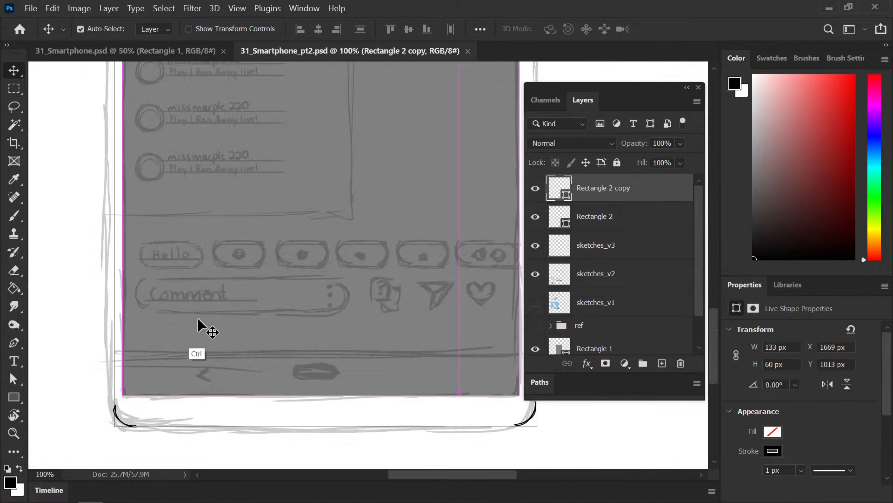
drag(210, 279, 177, 419)
mouse_move(251, 162)
mouse_down()
mouse_move(212, 281)
mouse_move(175, 443)
mouse_up()
mouse_move(193, 240)
mouse_down()
mouse_move(175, 379)
mouse_move(321, 121)
mouse_up()
mouse_move(169, 349)
mouse_down()
mouse_move(191, 291)
mouse_move(172, 144)
mouse_up()
mouse_move(228, 396)
mouse_down()
mouse_move(197, 263)
mouse_move(180, 275)
mouse_move(174, 267)
mouse_up()
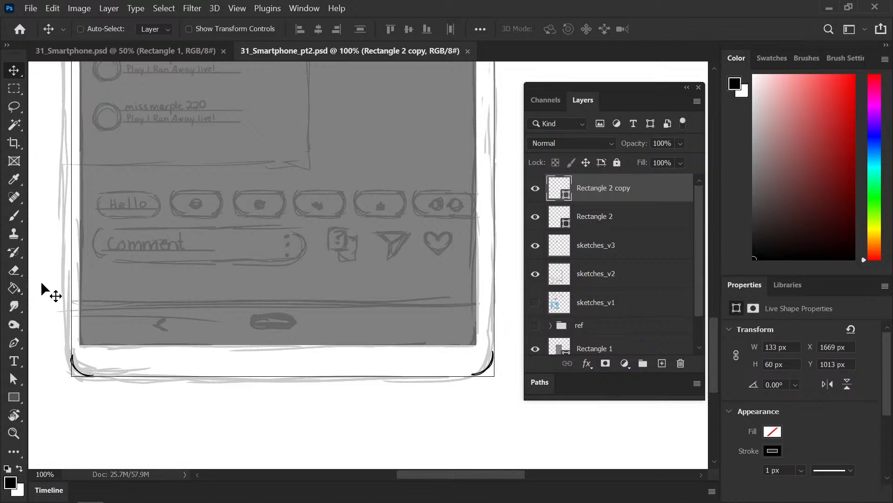
Step: Draw a rectangle of about 451 × 64 px over the sketched Comment field
click(14, 397)
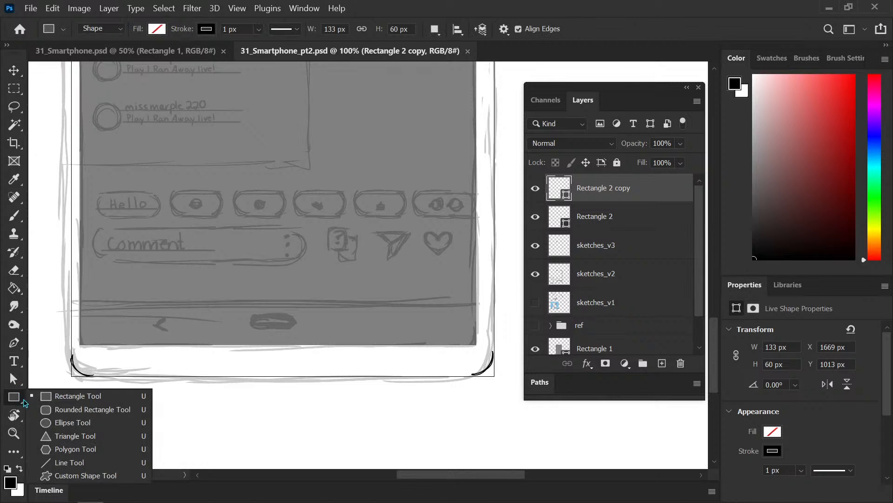
click(114, 398)
drag(99, 229, 308, 258)
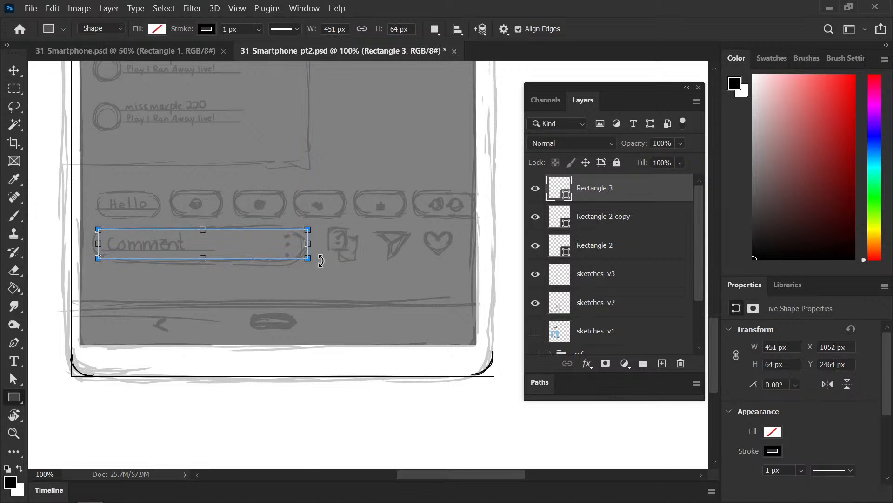
Step: Round all four corners of the Comment field rectangle to 32 px and shift it 6 px left
click(785, 360)
key(Return)
scroll(855, 396, down, 3)
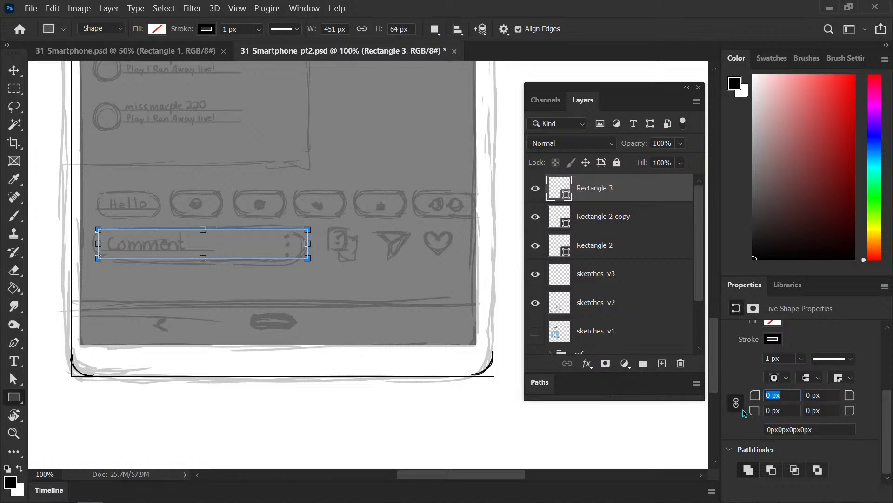
text(32)
key(Return)
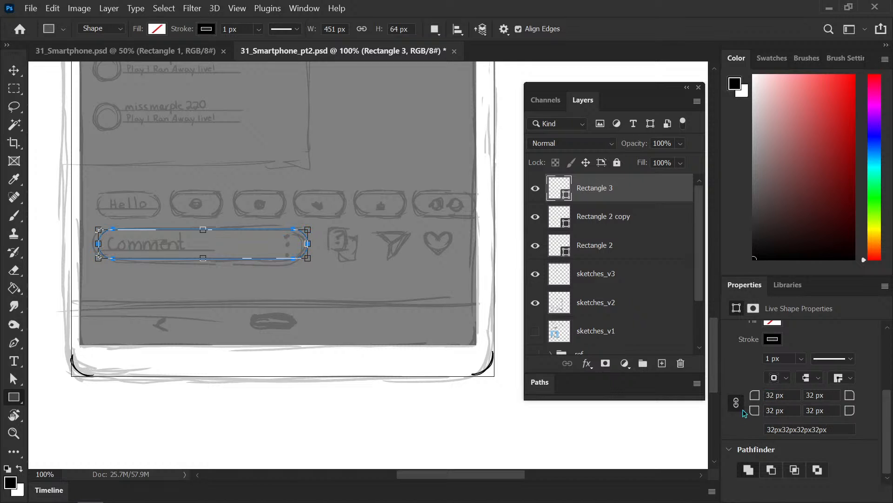
key(v)
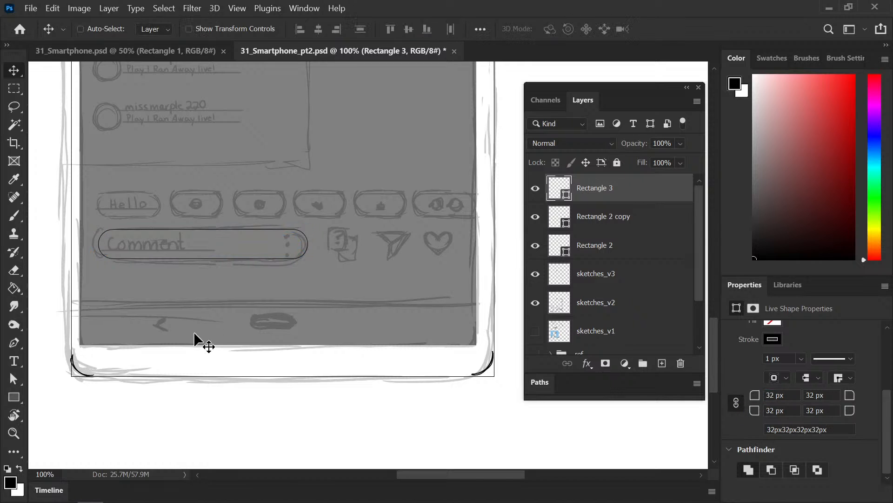
key(Left)
key(Left)
key(Left)
key(Left)
key(Left)
key(Left)
click(13, 396)
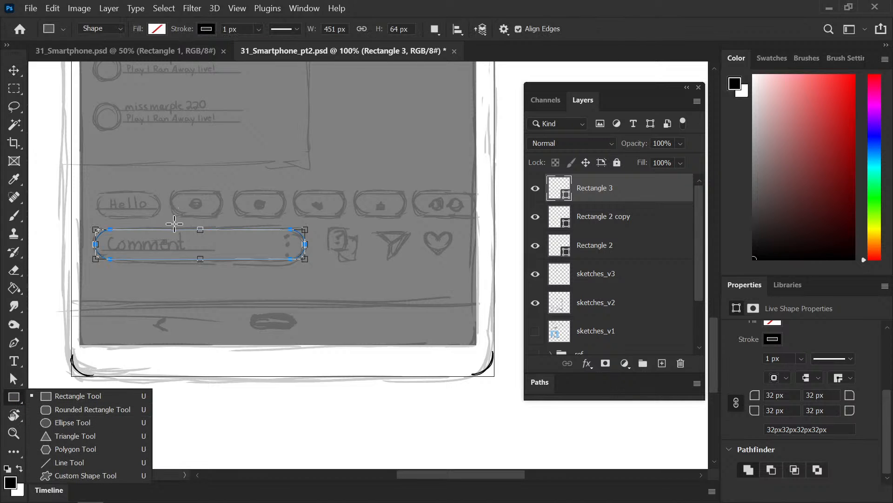
key(Escape)
Step: Copy the guide lines beside the black avatar circle on the sketches_v3 layer into the Comment field outline
key(m)
drag(205, 155, 200, 303)
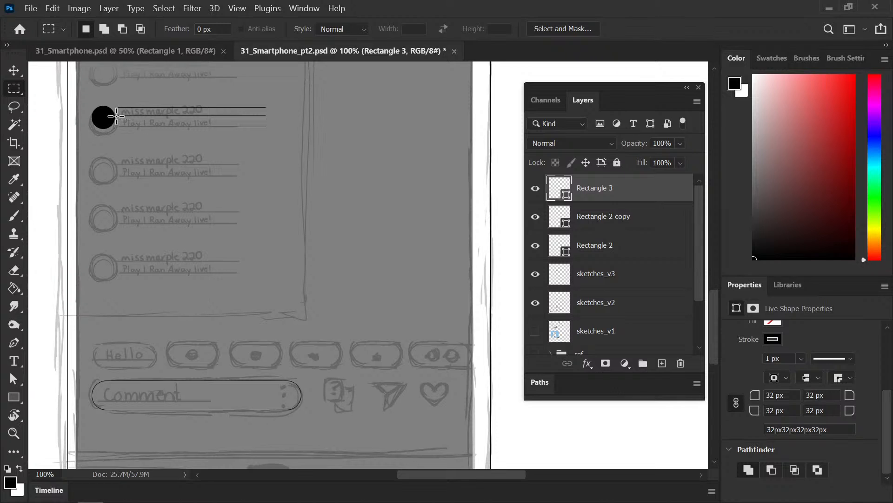
drag(116, 116, 283, 138)
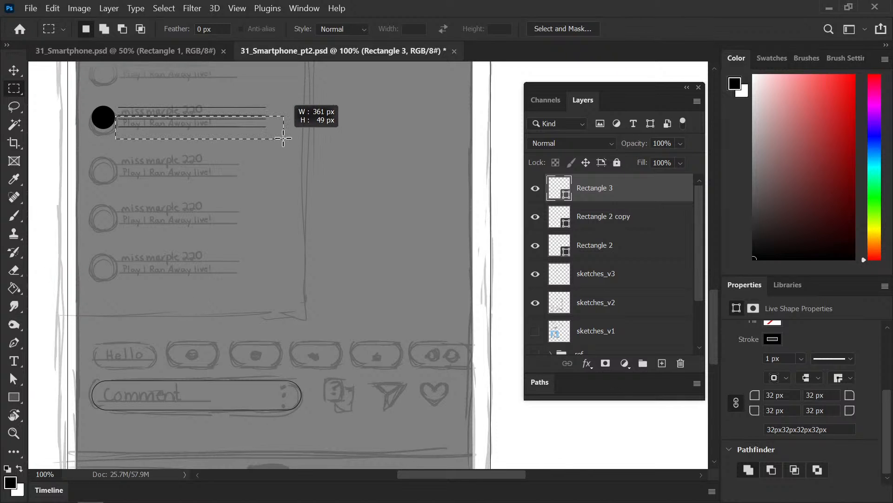
drag(286, 102, 122, 151)
click(115, 147)
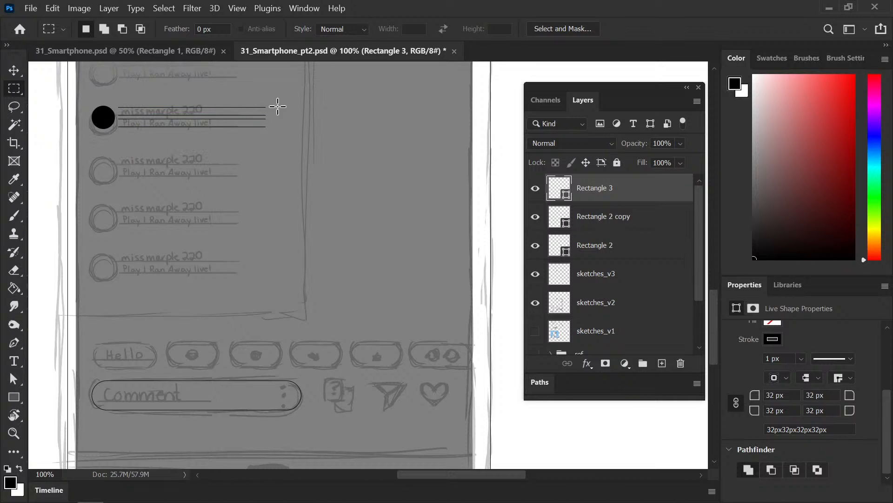
drag(290, 95, 116, 143)
key(v)
drag(197, 121, 188, 402)
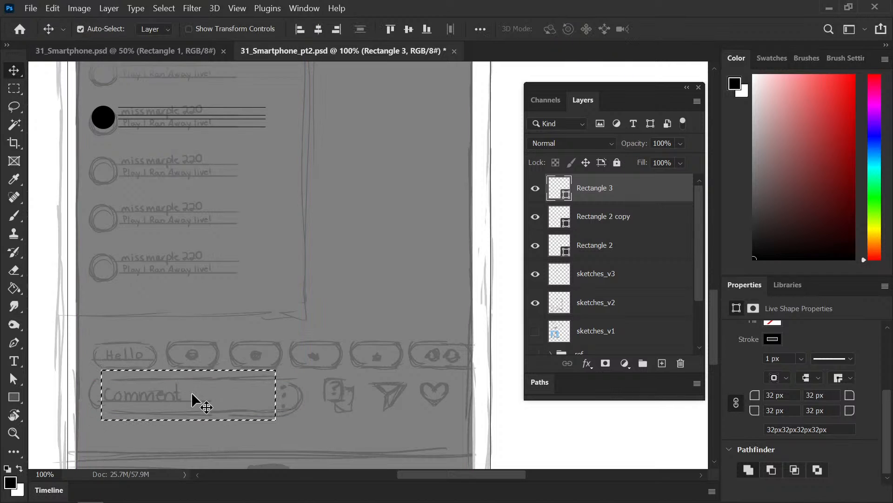
click(616, 219)
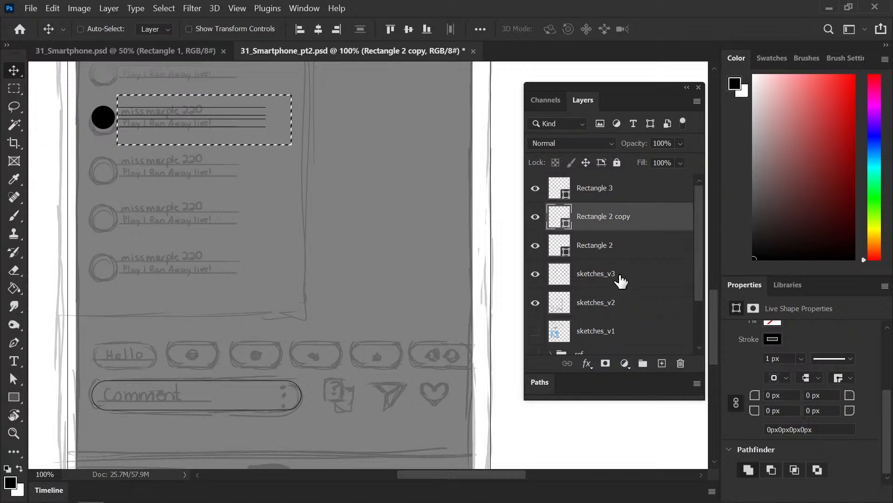
click(620, 277)
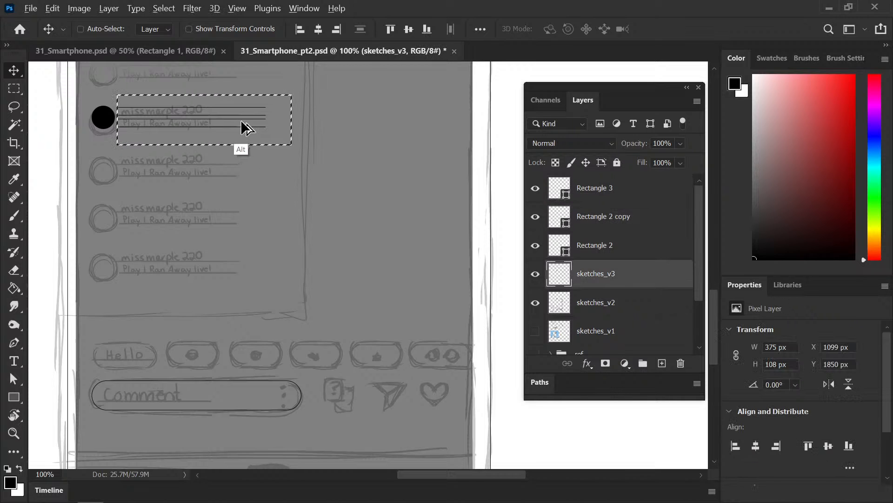
drag(241, 122, 217, 397)
key(ctrl+d)
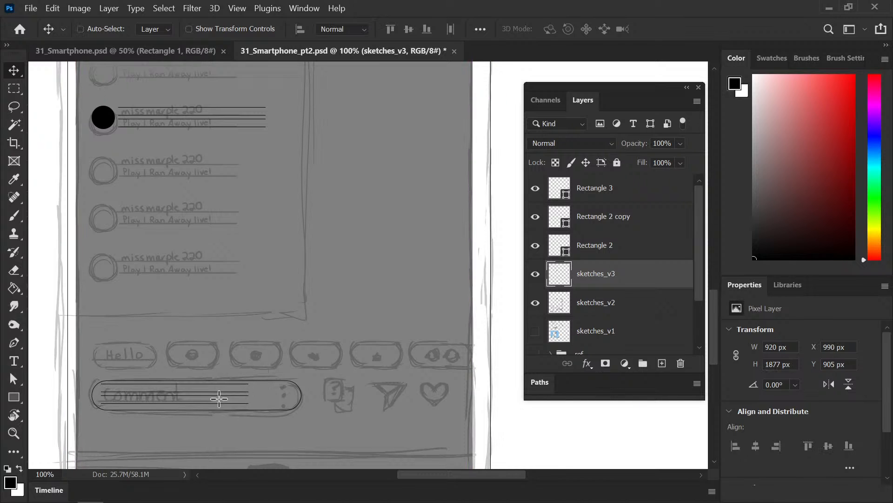
Step: Align the copied guide lines vertically within the Comment field outline, deselect them and save the document
key(m)
drag(90, 373, 76, 434)
key(v)
drag(158, 396, 175, 390)
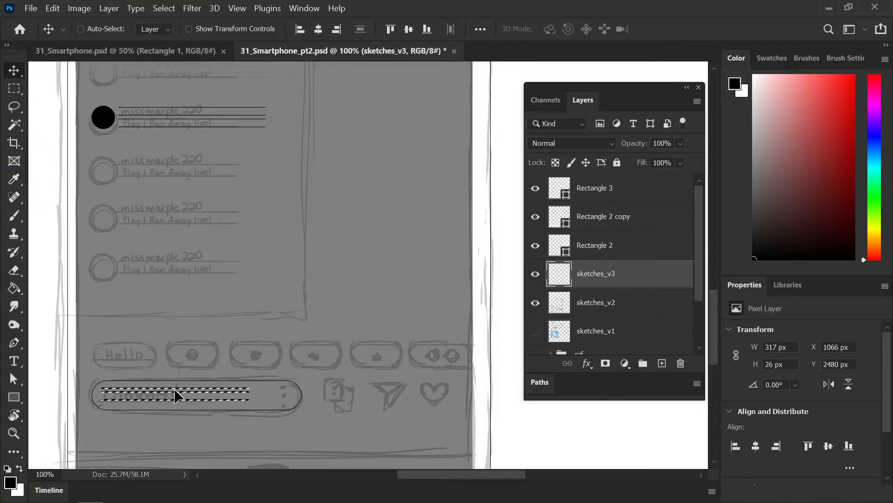
key(Down)
key(Down)
key(Down)
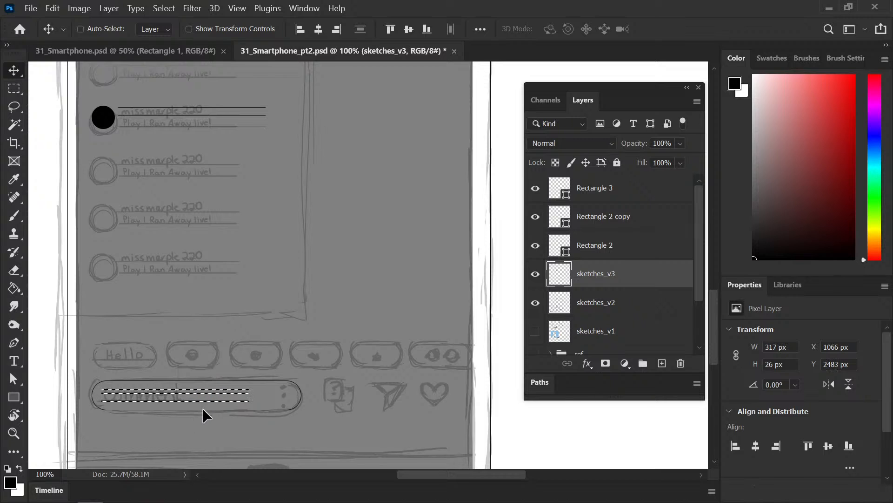
key(Up)
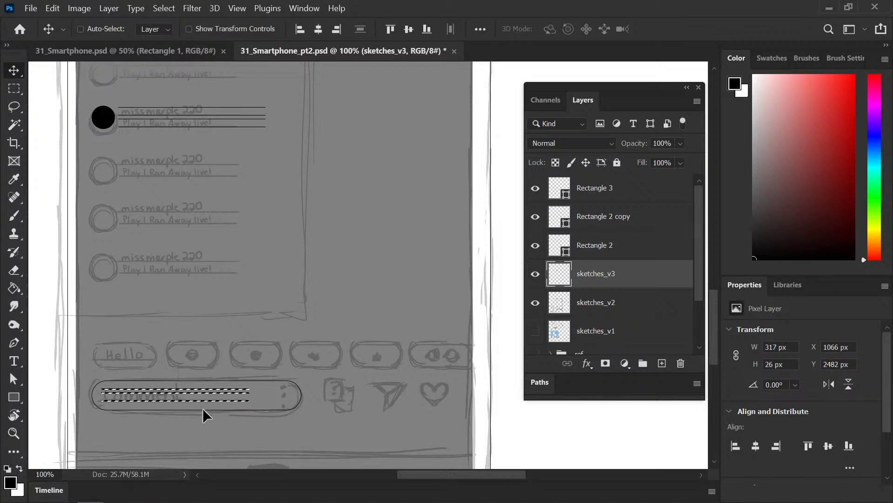
key(ctrl+d)
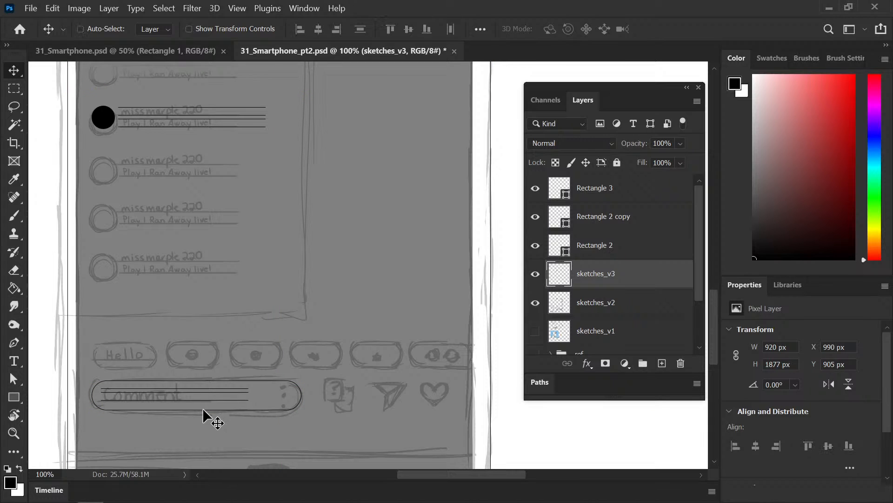
key(b)
key(ctrl+s)
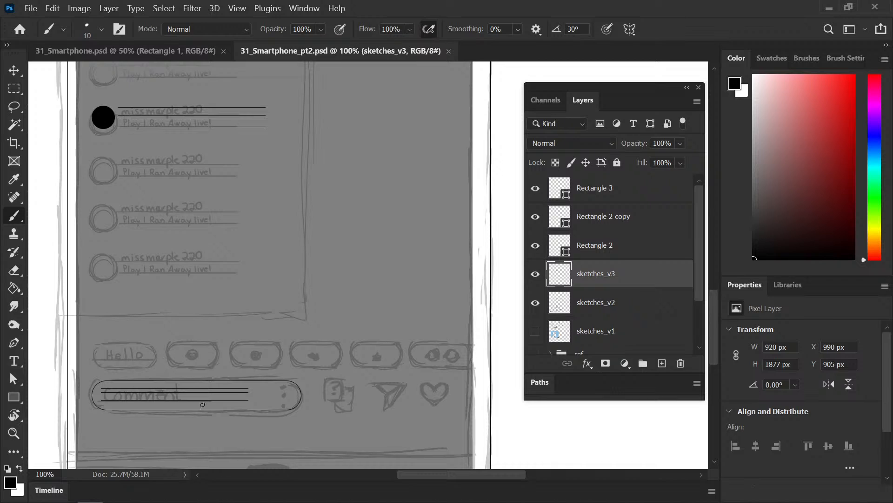
Step: Duplicate the Comment field outline and move the copy straight up 80 px onto the Hello button row
click(609, 188)
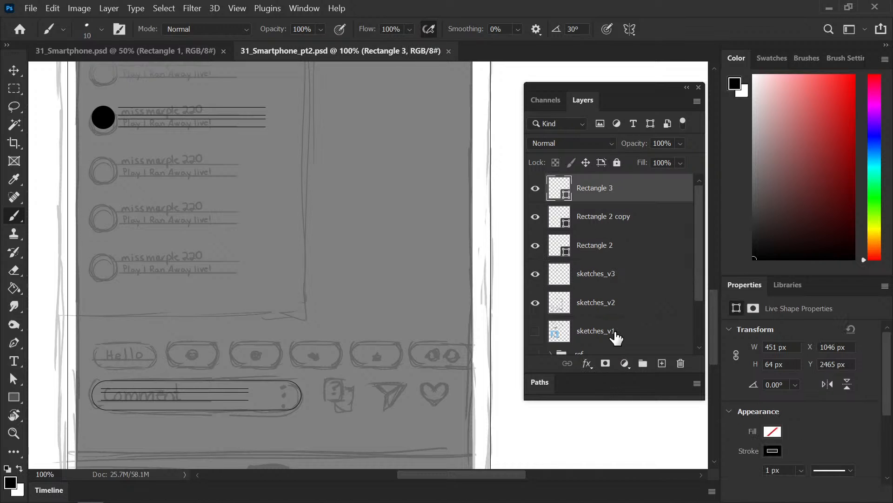
key(v)
key(ctrl+j)
key(shift+Up)
key(shift+Up)
key(shift+Up)
key(shift+Up)
key(shift+Up)
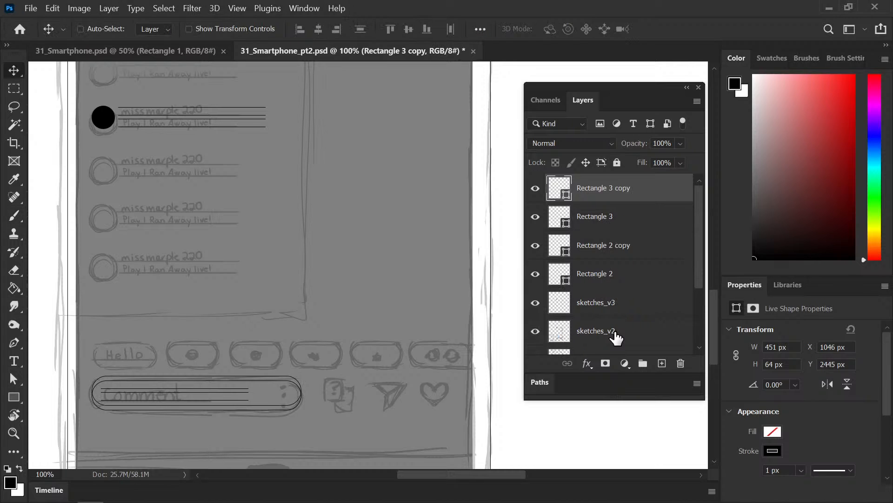
key(shift+Up)
key(shift+Up)
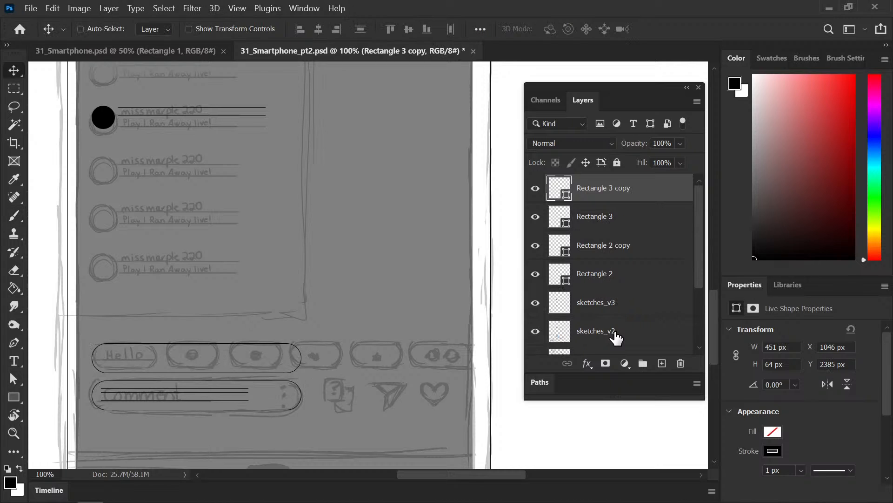
Step: Resize the copied outline to 142 × 57 px so it fits the Hello button
key(ctrl+t)
drag(300, 371, 159, 358)
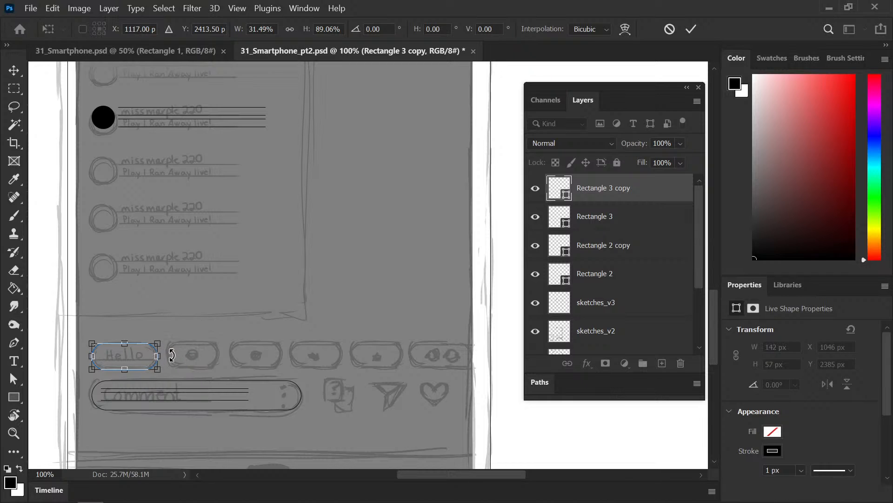
key(Return)
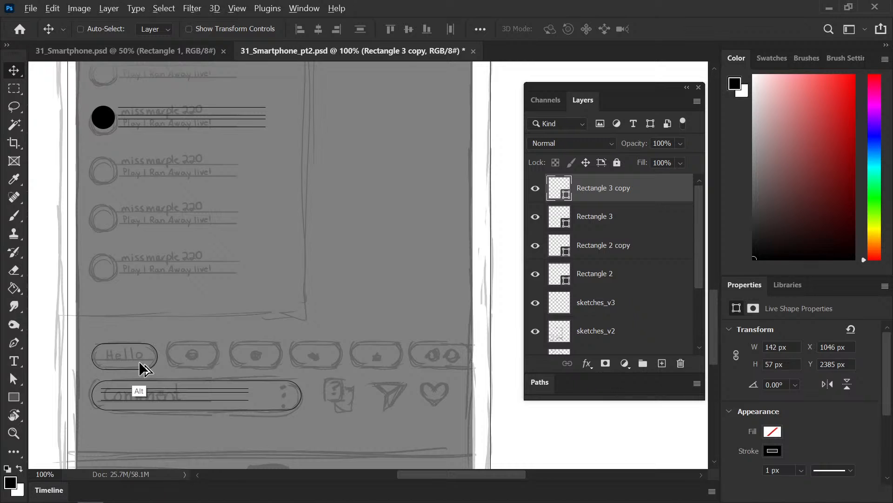
Step: Duplicate the Hello button outline onto the second button in the row and narrow the copy to 119 px
drag(139, 361, 219, 358)
key(ctrl+t)
key(Return)
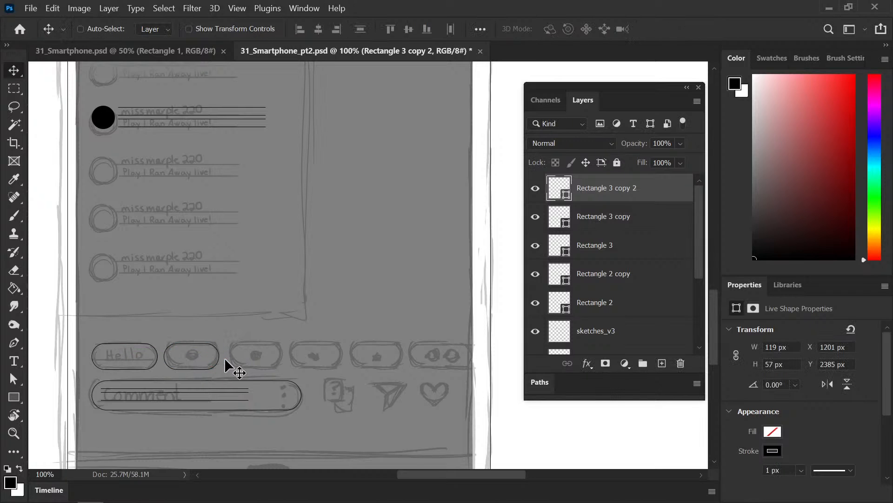
Step: Duplicate the second button's outline onto the third button and nudge the copy right to match the sketch
drag(200, 364, 266, 367)
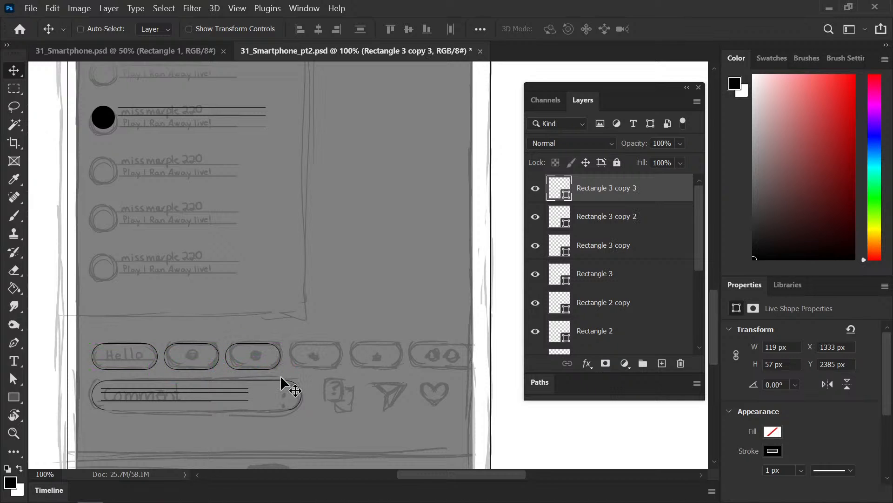
key(Right)
key(Right)
key(Right)
key(Right)
key(Right)
key(Right)
Step: Duplicate the third button's outline and move the copy horizontally onto the fourth button
key(ctrl+j)
key(shift+Right)
key(shift+Right)
key(shift+Right)
key(shift+Right)
key(shift+Right)
key(shift+Right)
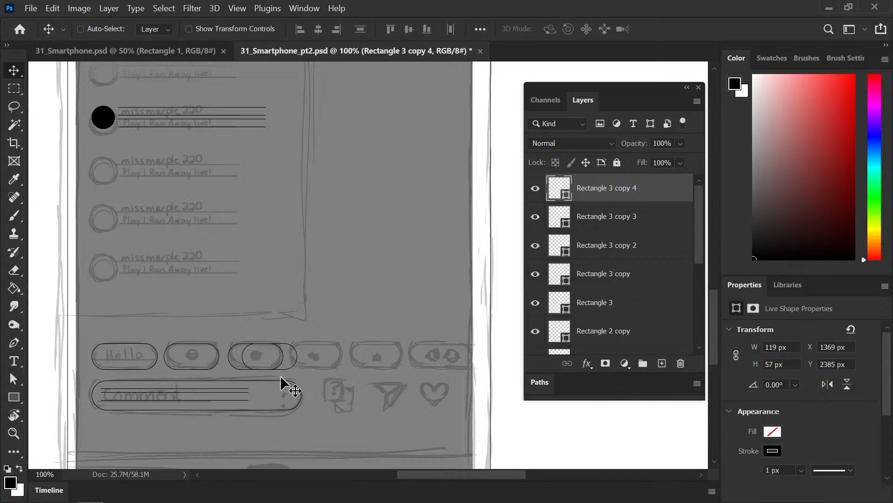
key(shift+Right)
key(shift+Right)
key(shift+Right)
key(shift+Right)
key(shift+Right)
key(shift+Right)
key(shift+Right)
key(shift+Right)
Step: Duplicate the fourth button's outline and move the copy horizontally onto the fifth button
key(ctrl+j)
key(shift+Right)
key(shift+Right)
key(shift+Right)
key(shift+Right)
key(shift+Right)
key(shift+Right)
key(shift+Right)
key(shift+Right)
key(shift+Right)
key(shift+Right)
key(shift+Right)
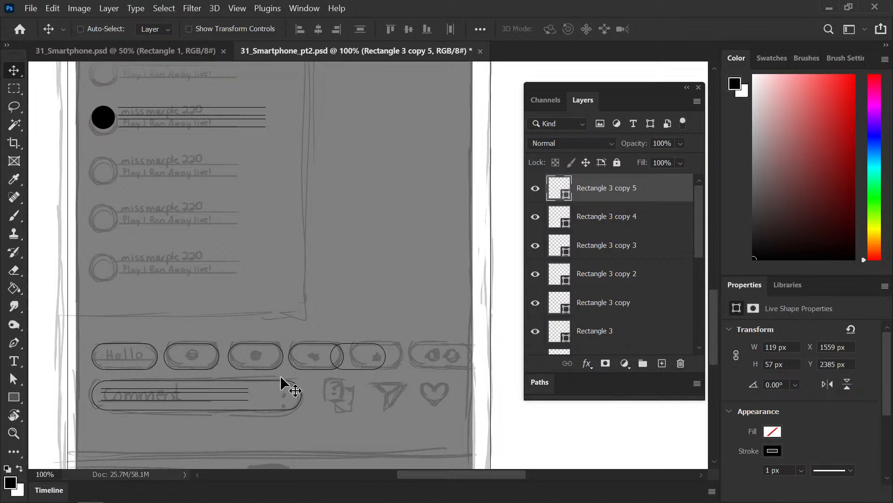
key(shift+Right)
Step: Duplicate the fifth button's outline and move the copy horizontally onto the last button at the screen edge
key(ctrl+j)
key(shift+Right)
key(shift+Right)
key(shift+Right)
key(shift+Right)
key(shift+Right)
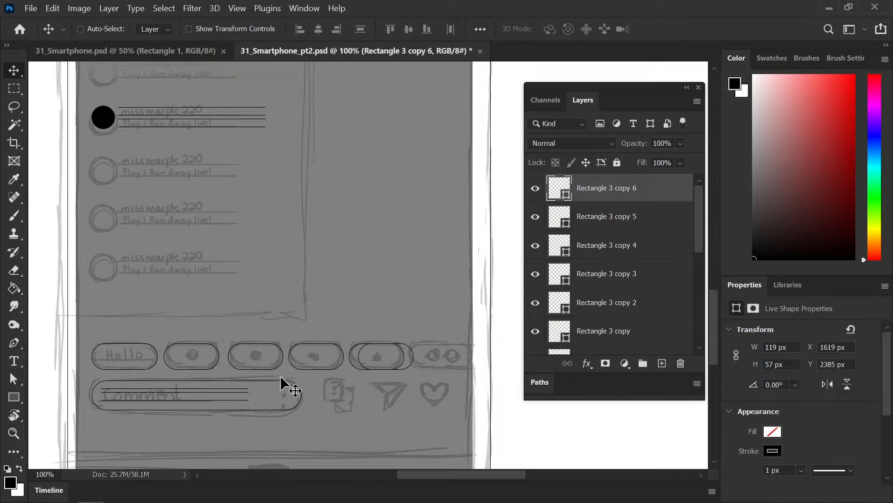
key(shift+Right)
key(shift+Right)
key(shift+Right)
key(shift+Right)
key(shift+Right)
key(shift+Right)
key(shift+Right)
key(shift+Right)
Step: Widen the last button's outline to 136 px and shift it 20 px right past the screen edge
key(ctrl+t)
drag(465, 358, 477, 362)
key(Return)
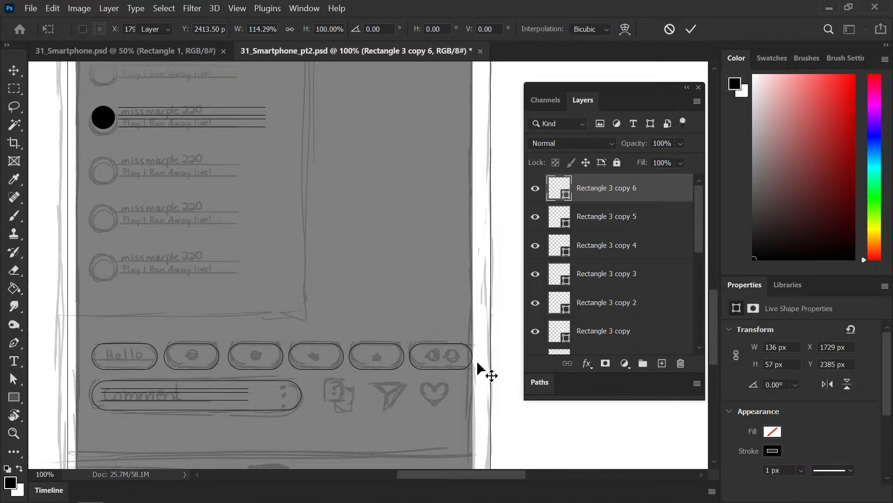
key(shift+Right)
key(shift+Right)
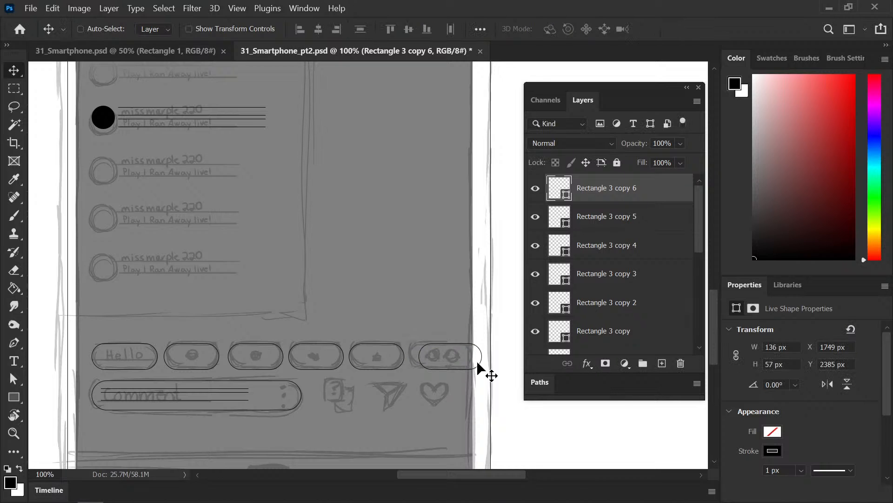
Step: Select the five button outline copies after the first button and distribute their horizontal spacing evenly
click(535, 330)
click(536, 330)
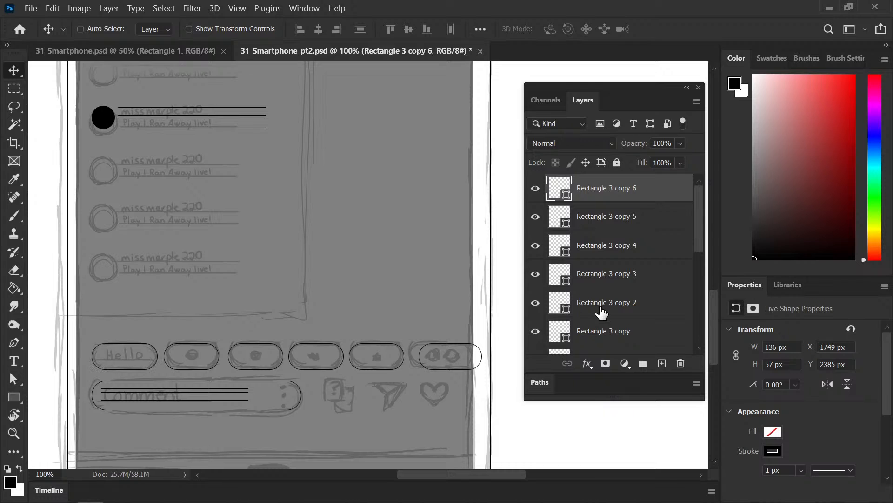
shift+click(599, 334)
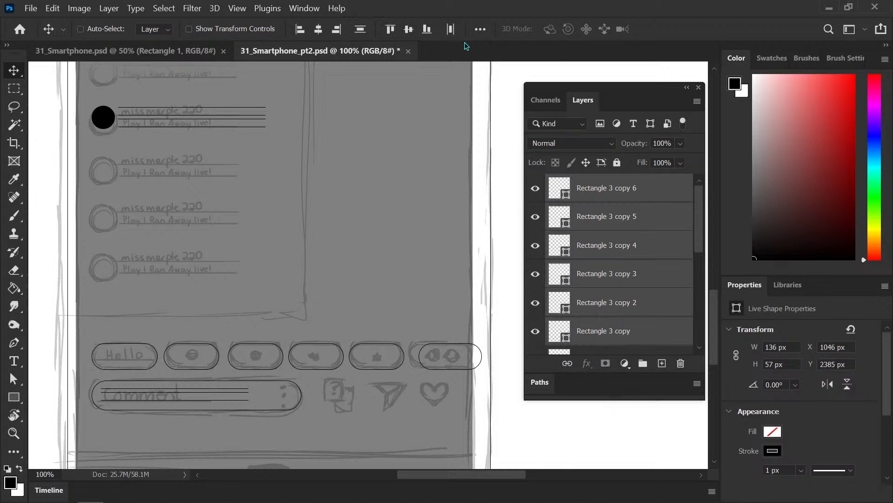
click(480, 29)
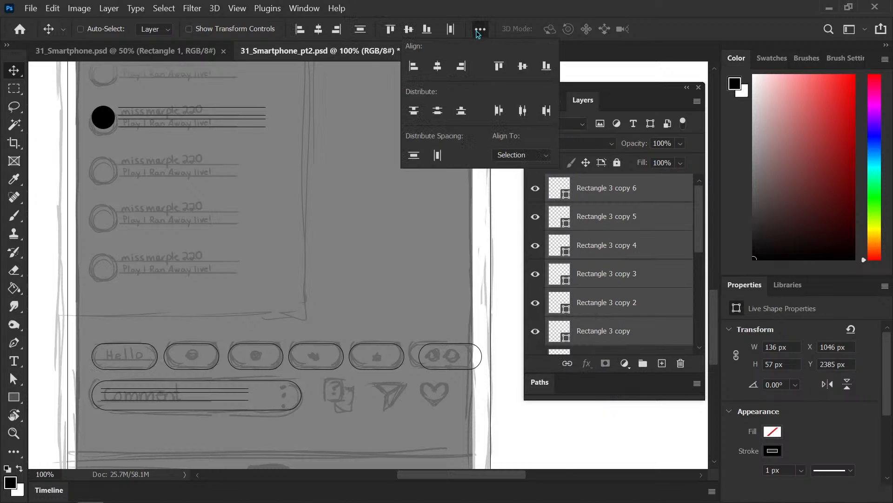
click(438, 156)
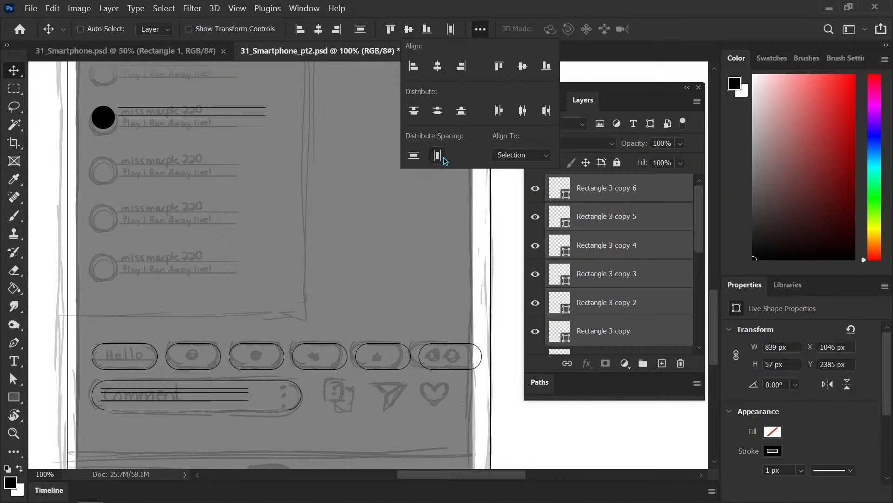
Step: Rasterize the selected button outline copies and merge them into a single layer
click(636, 300)
right_click(623, 283)
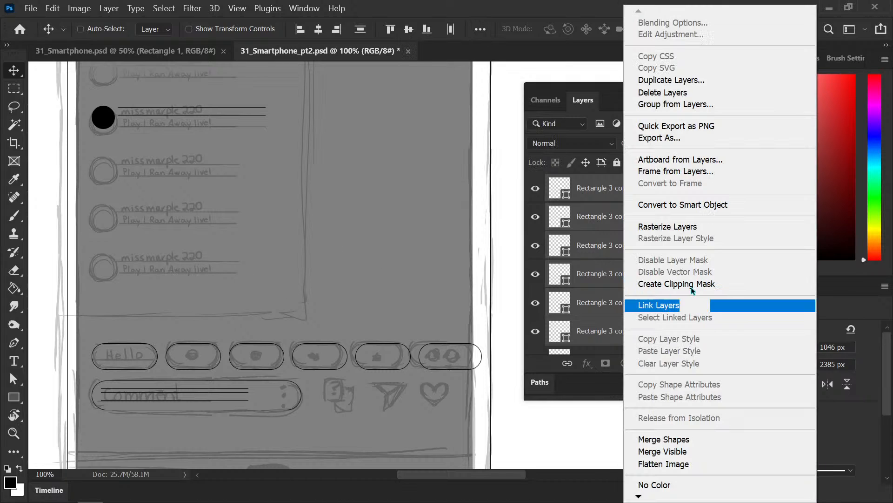
click(684, 227)
key(ctrl+e)
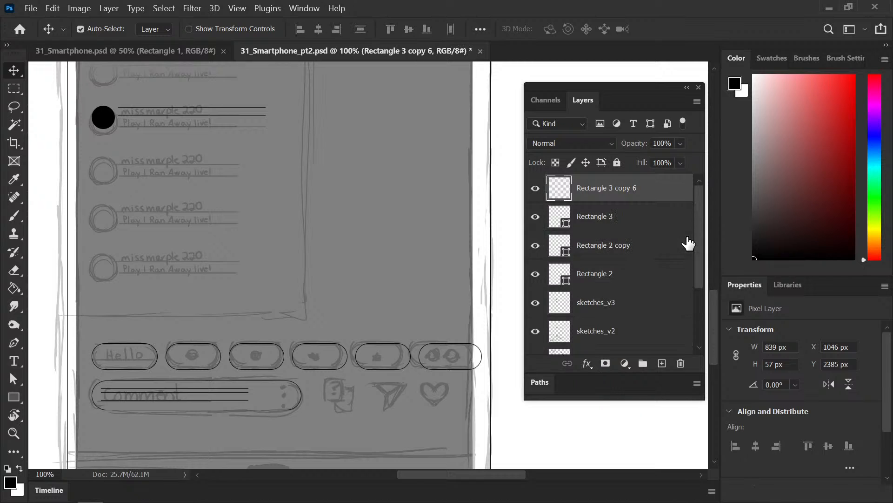
Step: Rasterize the remaining rectangle outline layers, merge them all with the button row into sketches_v3, and save the document
shift+click(603, 275)
right_click(603, 275)
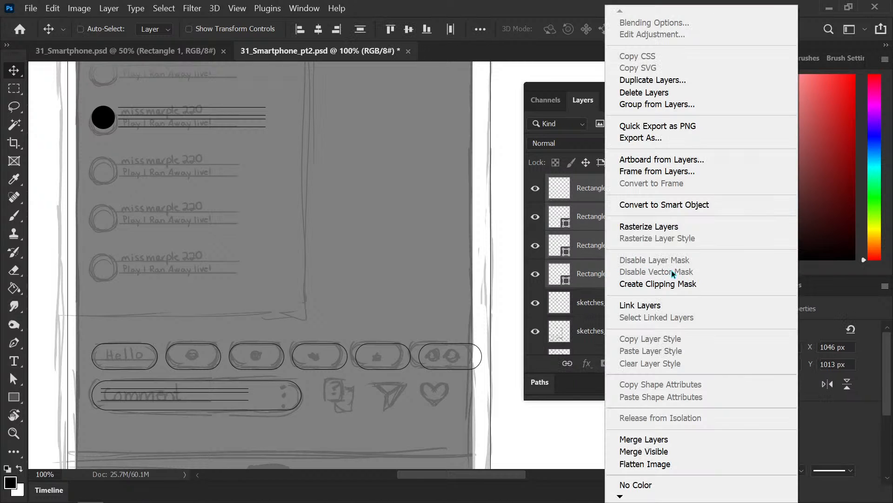
click(653, 227)
key(ctrl+e)
key(ctrl+e)
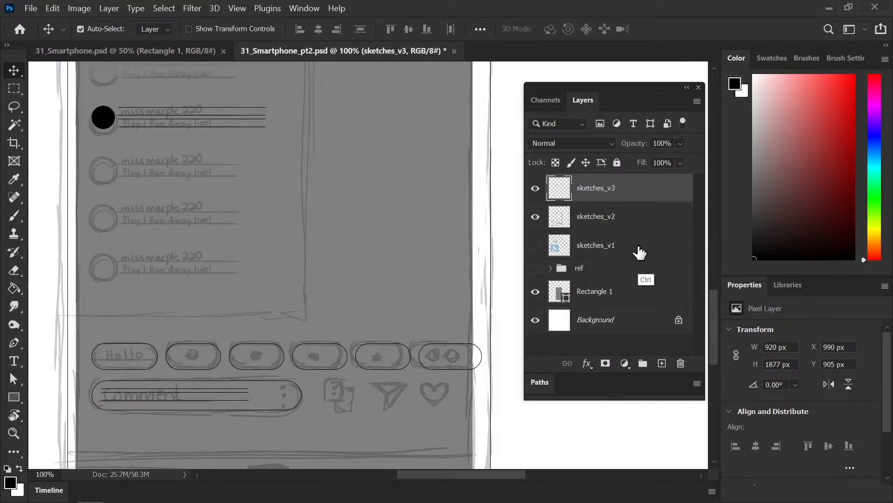
key(ctrl+s)
Step: Look over the phone sketch from the header down to the navigation bar
key(b)
key(ctrl)
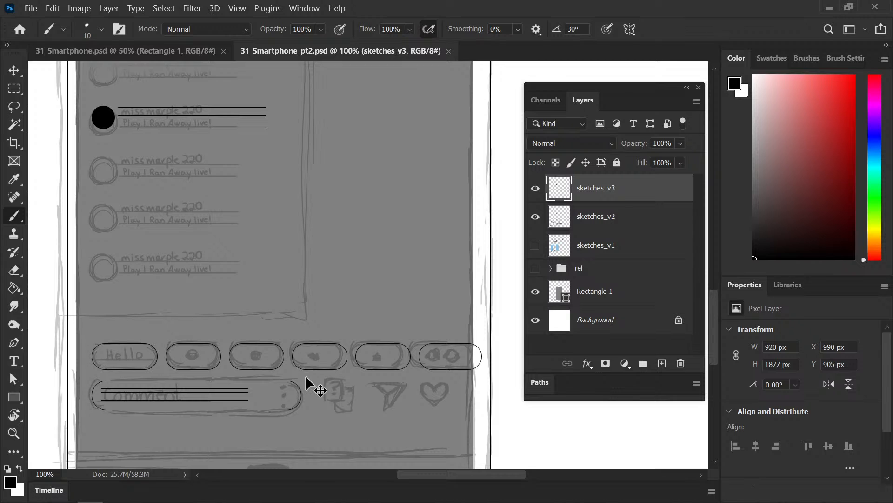
key(ctrl+minus)
drag(379, 365, 364, 327)
drag(356, 371, 348, 370)
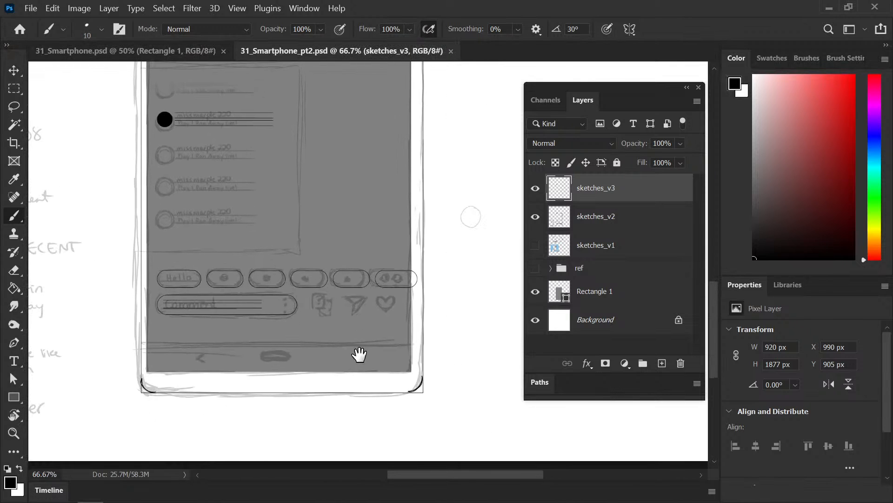
scroll(359, 355, up, 10)
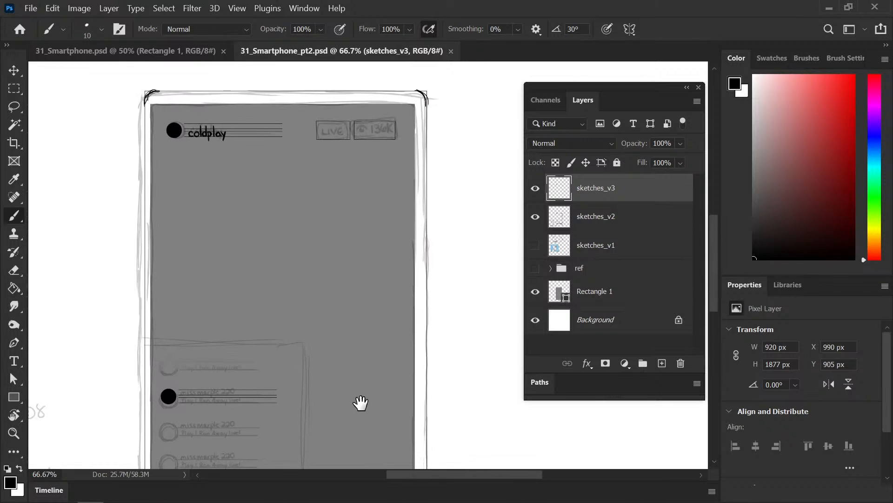
scroll(361, 403, down, 8)
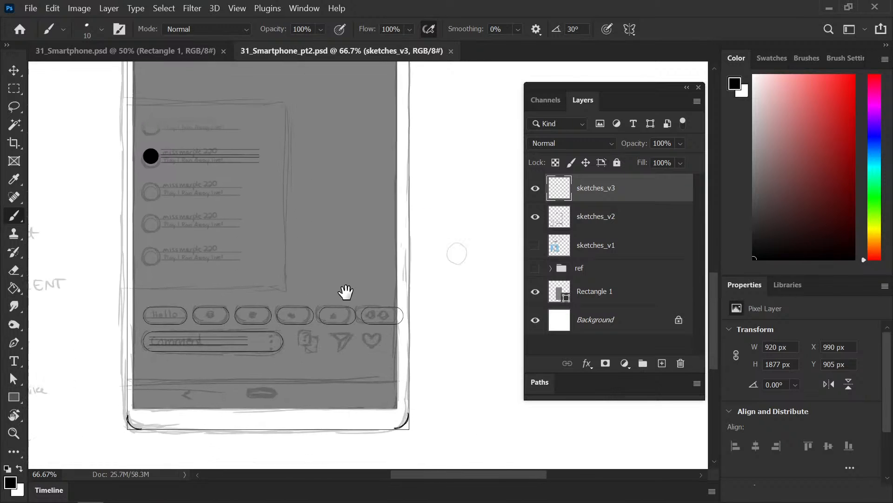
scroll(343, 335, down, 3)
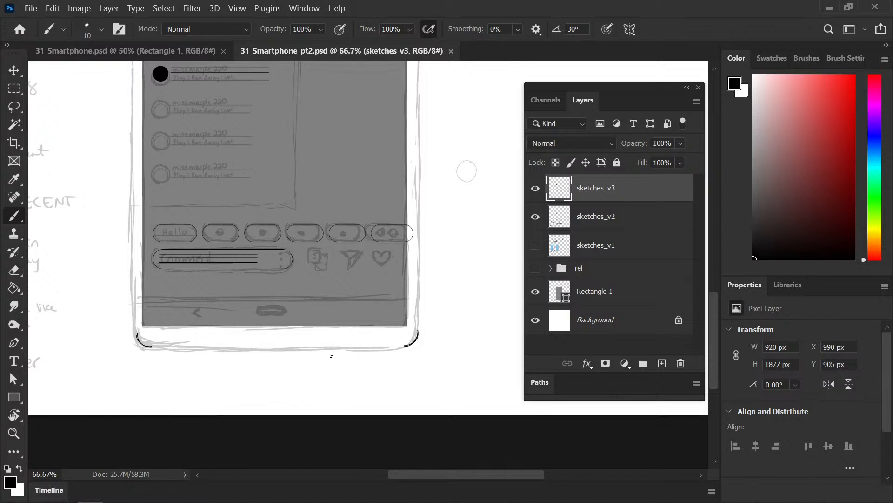
Step: Draw a black filled rectangle about 93 × 23 px over the sketched home button in the bottom navigation bar
key(ctrl+plus)
drag(286, 348, 325, 336)
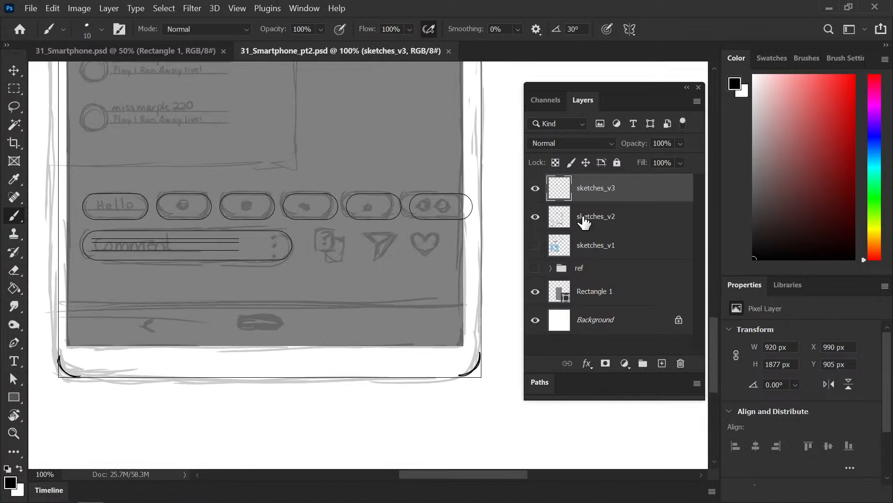
key(m)
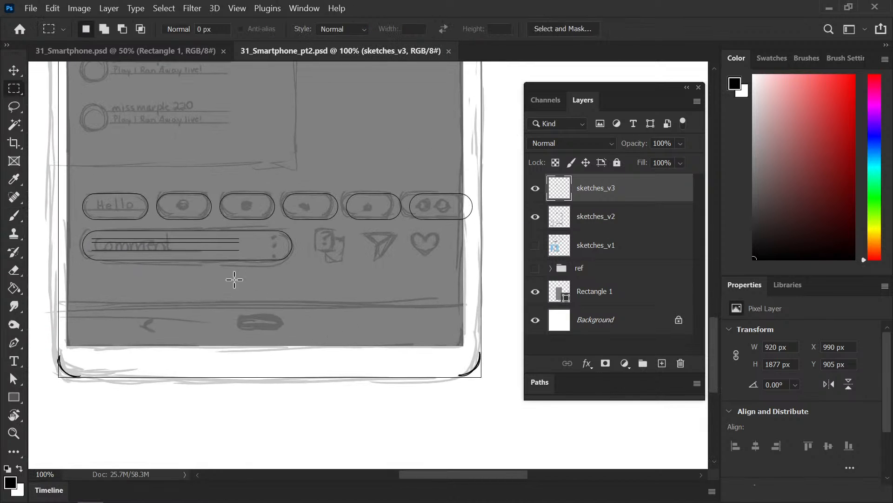
click(15, 396)
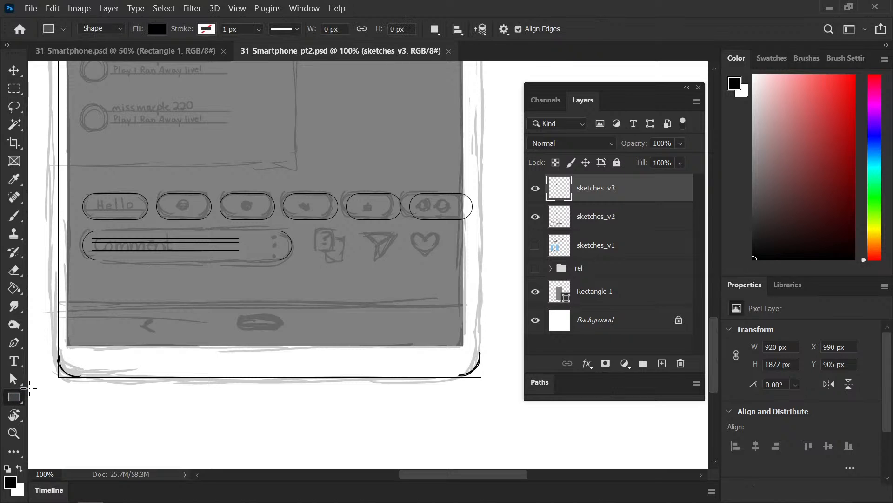
drag(241, 318, 284, 329)
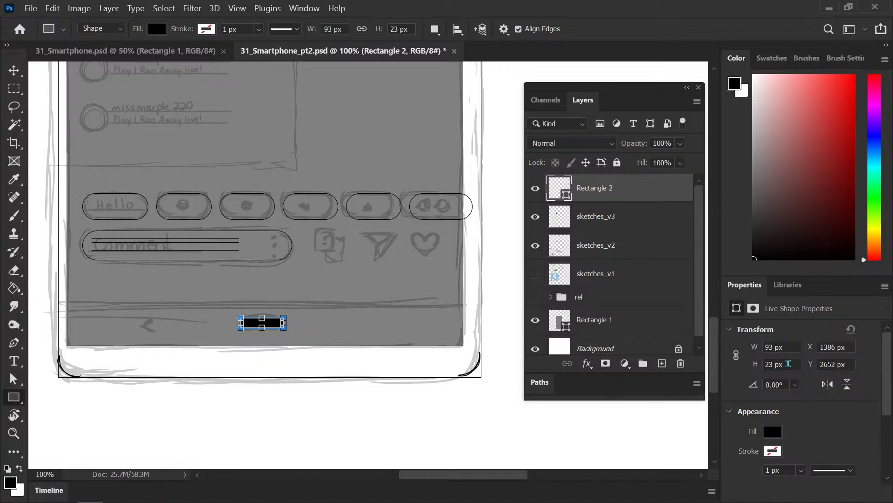
Step: Set the home button rectangle's height to 22 px and all its corner radii to 11 px, then save the document
click(783, 366)
text(22)
scroll(813, 453, down, 3)
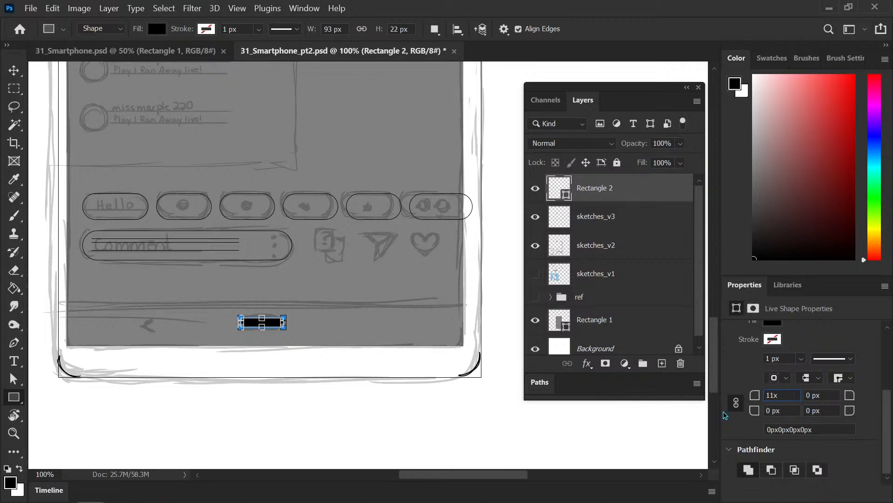
key(Return)
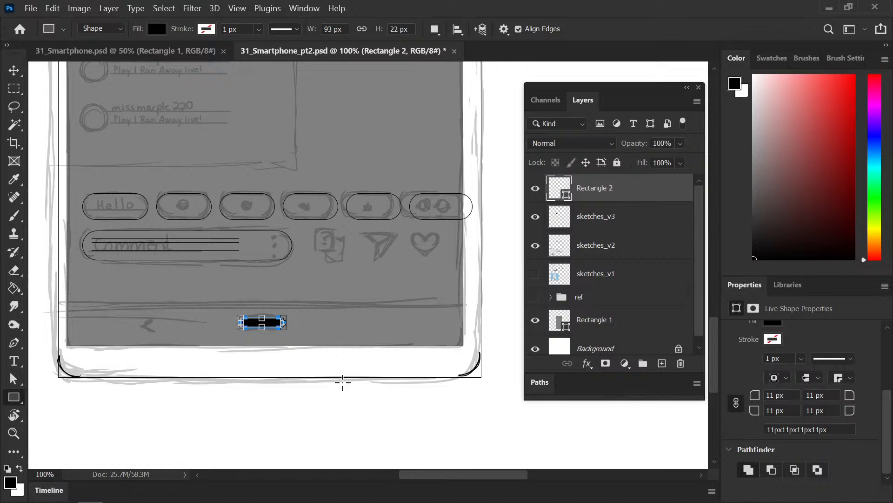
key(v)
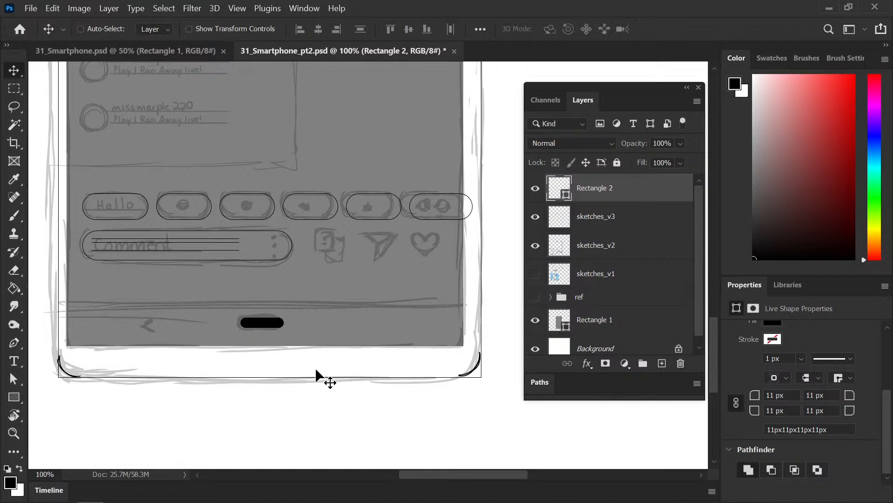
key(ctrl+s)
Step: Give the home button shape a black stroke and no fill, and save the document
click(773, 339)
click(713, 338)
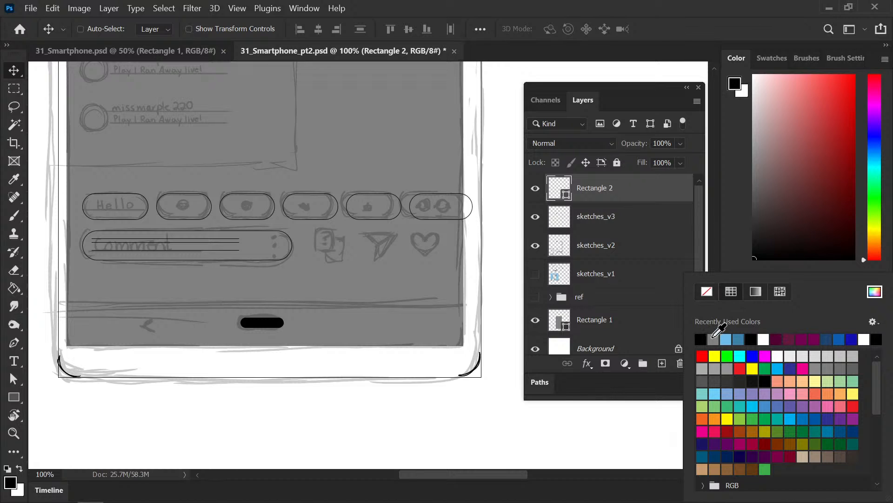
click(747, 264)
click(769, 322)
click(707, 292)
click(726, 264)
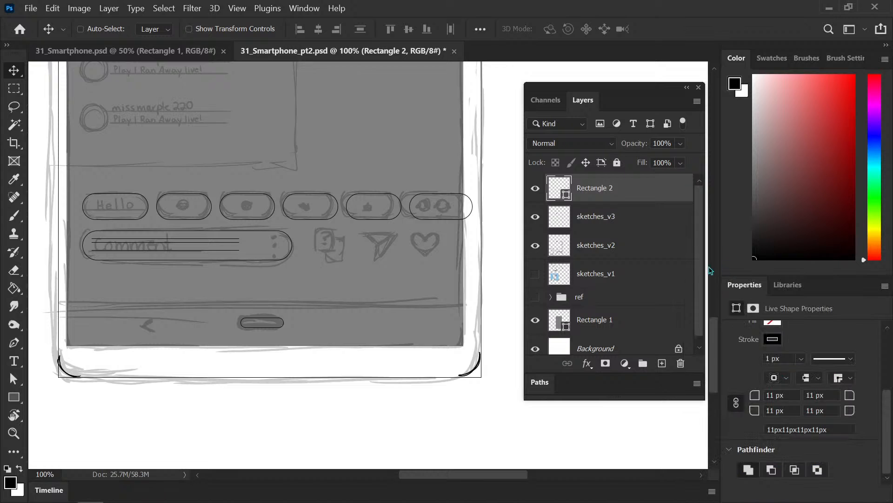
key(b)
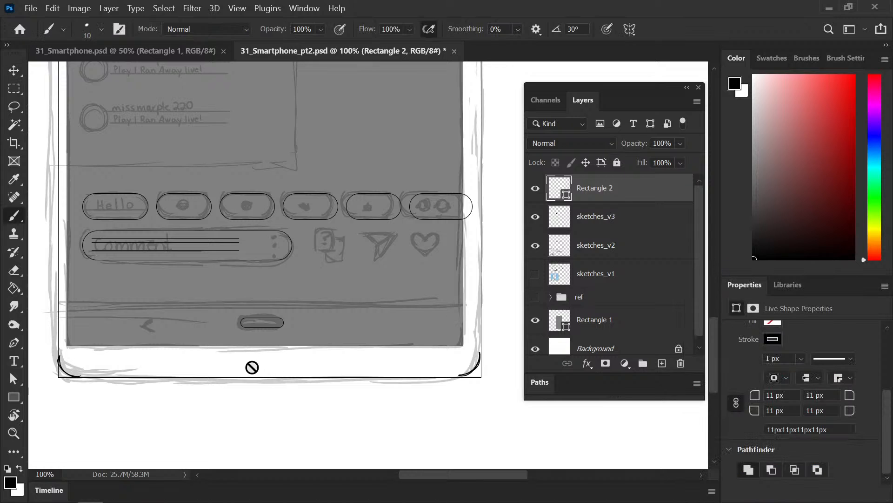
key(ctrl+s)
Step: Show the ref group so the reference screenshot sits beside the sketch, compare the header badges, and save
drag(266, 365, 357, 342)
drag(383, 299, 290, 346)
key(ctrl+minus)
drag(380, 303, 343, 375)
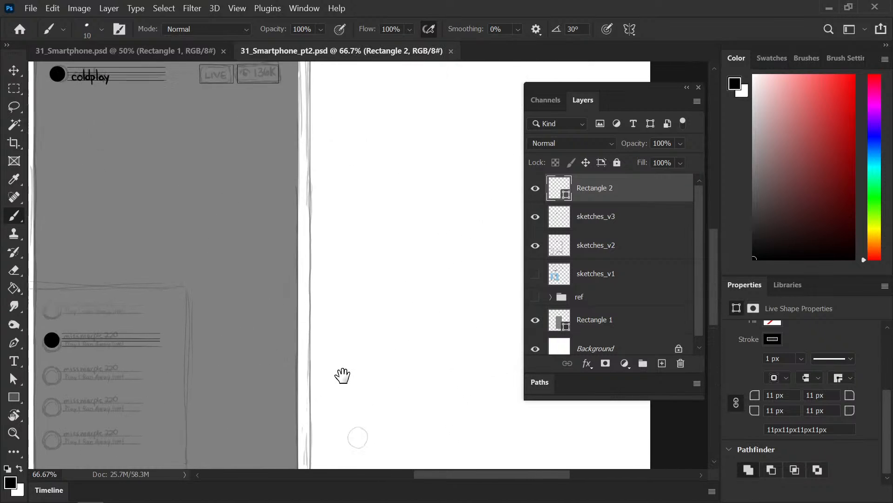
key(ctrl+minus)
mouse_move(351, 283)
mouse_down()
mouse_move(385, 269)
mouse_move(373, 294)
mouse_move(335, 305)
mouse_up()
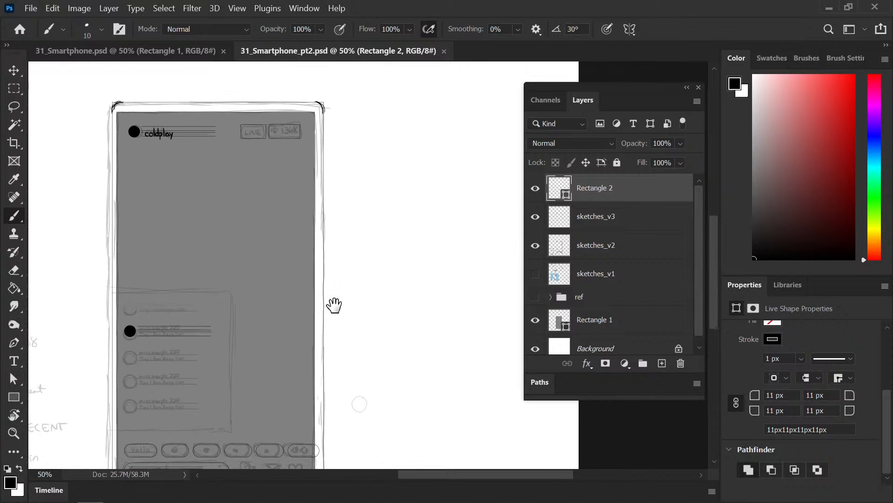
click(535, 296)
drag(436, 252, 374, 273)
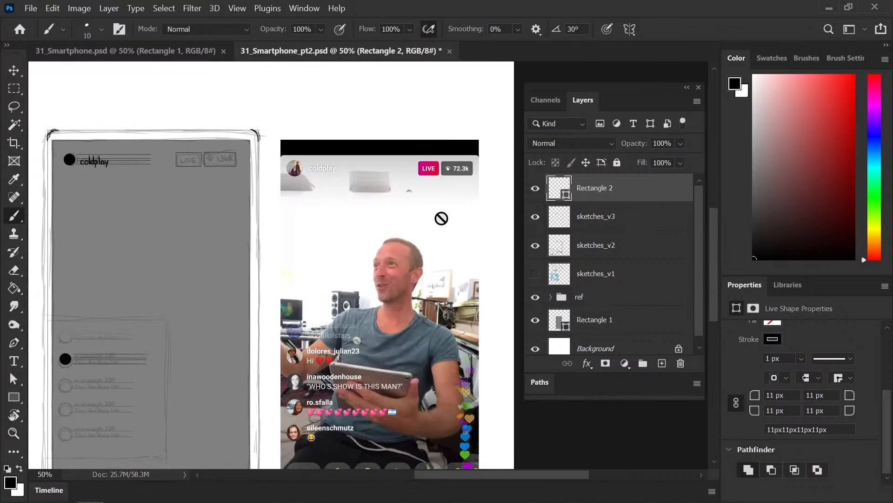
key(ctrl+plus)
drag(195, 209, 194, 239)
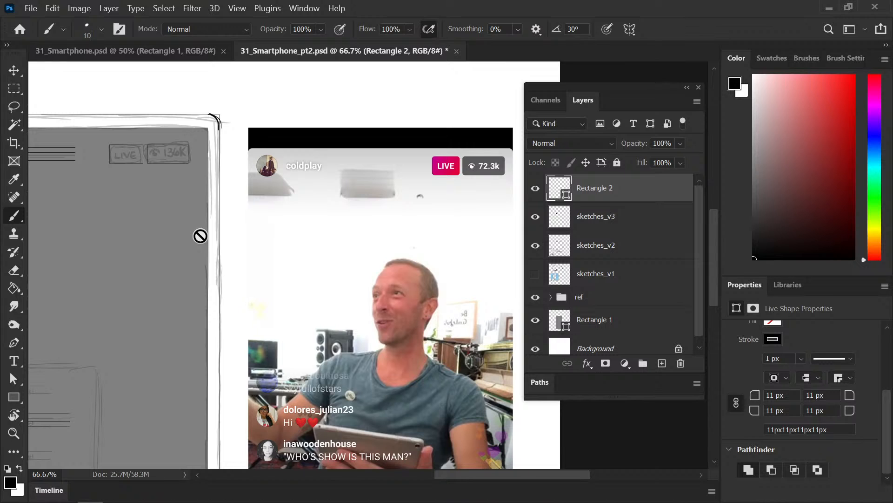
key(ctrl+s)
Step: Rasterize the home button outline layer and merge it down into sketches_v3
drag(201, 233, 339, 273)
key(ctrl+plus)
key(ctrl+plus)
right_click(592, 195)
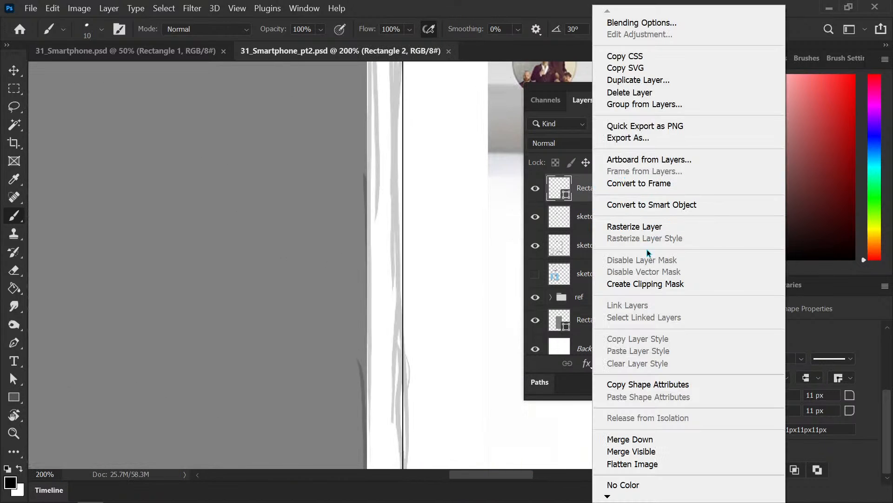
click(652, 226)
key(Delete)
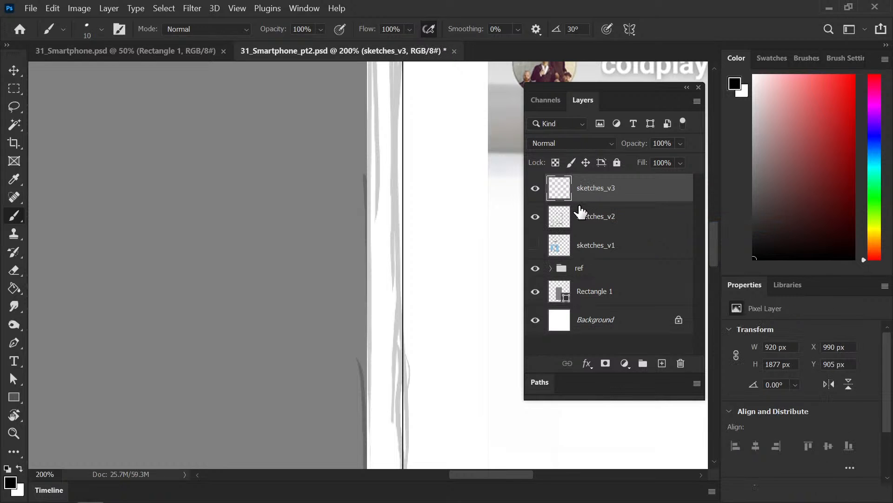
Step: Brush small black fills into the corners of the LIVE and viewer-count badge outlines on sketches_v3 to suggest rounding
drag(215, 226, 252, 268)
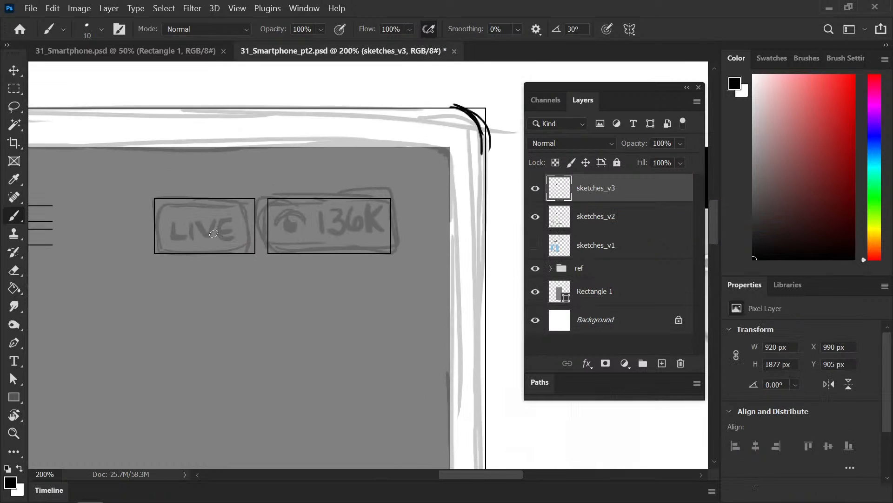
key(ctrl+plus)
drag(150, 225, 276, 260)
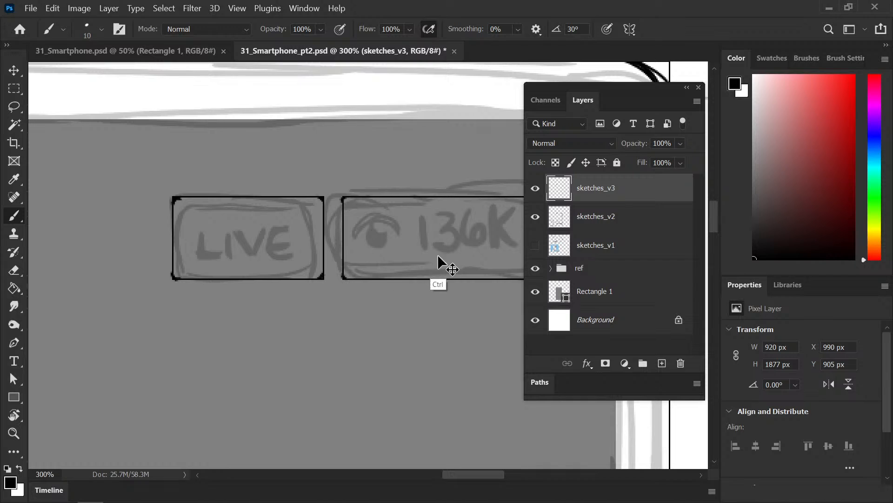
drag(437, 254, 290, 272)
key(ctrl+z)
scroll(309, 256, right, 5)
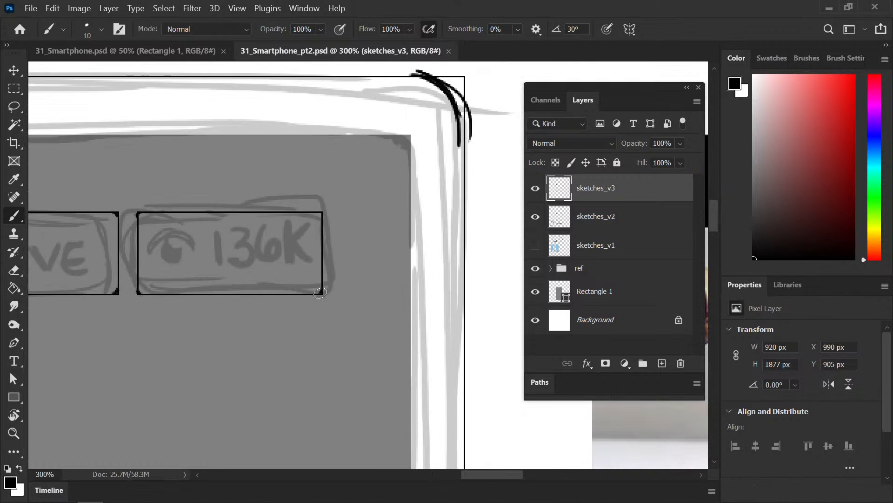
click(320, 292)
key(ctrl+minus)
key(ctrl+minus)
key(ctrl+minus)
drag(335, 336, 321, 260)
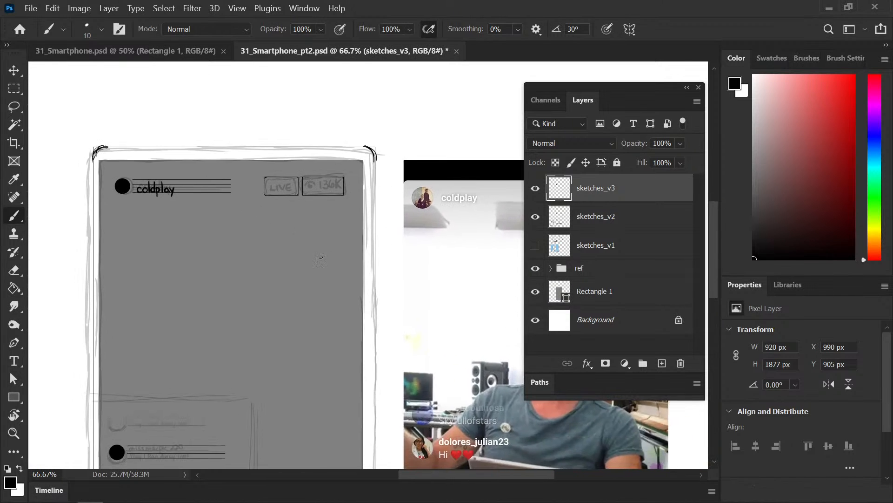
Step: Draw a guide rectangle of about 229 × 34 px across the LIVE and viewer-count badges
key(ctrl+plus)
key(ctrl+plus)
drag(283, 203, 319, 313)
drag(249, 200, 324, 268)
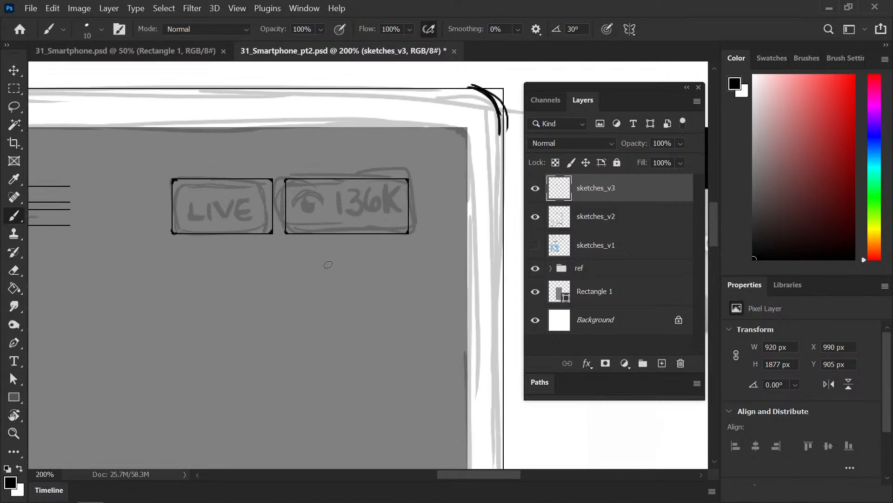
click(15, 397)
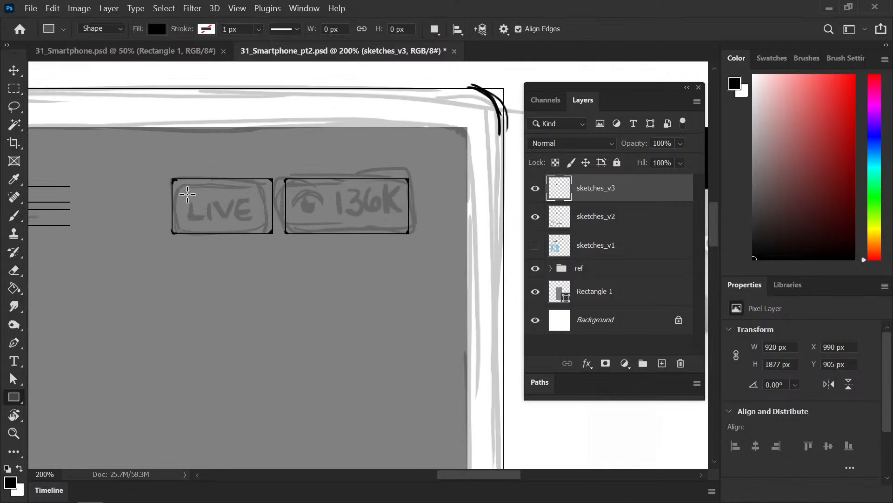
drag(186, 219, 398, 191)
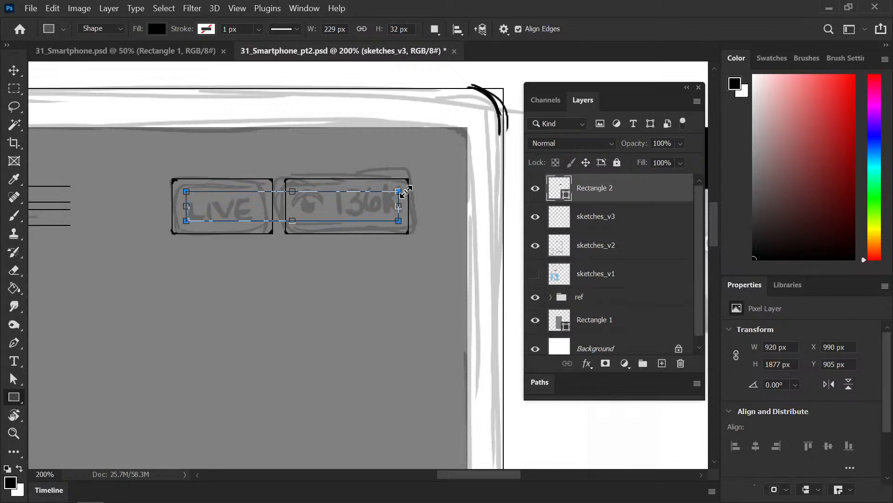
drag(292, 191, 293, 190)
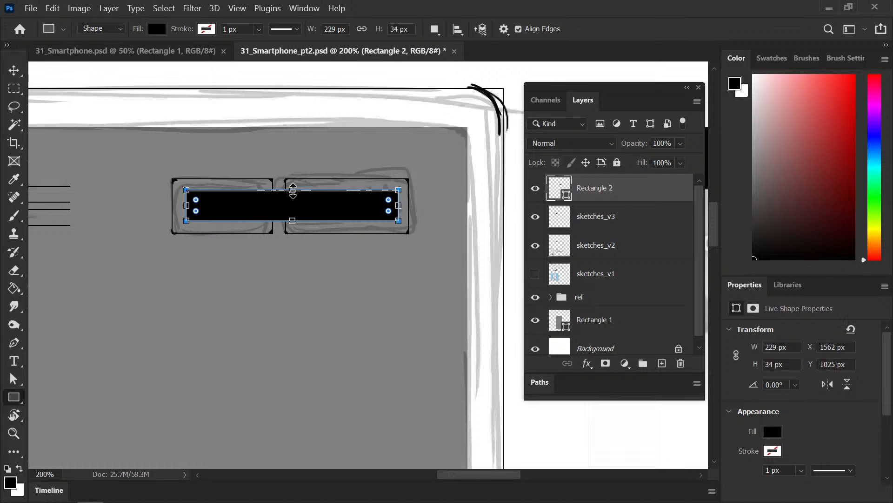
Step: Nudge the guide rectangle 2 px down and 2 px to the left within the badges
key(v)
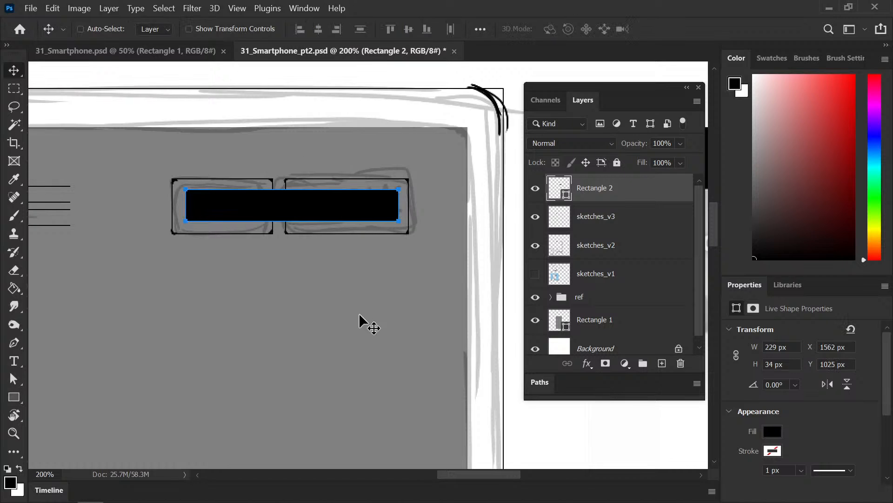
key(Down)
key(Down)
key(Left)
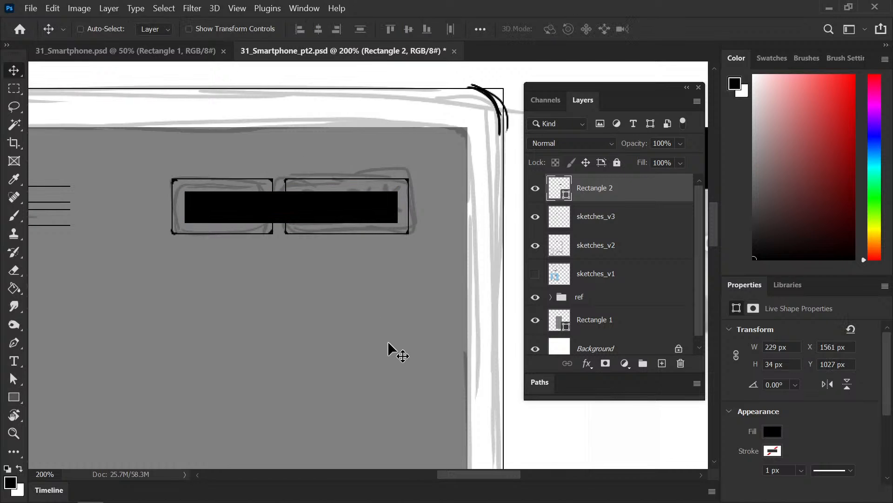
key(Left)
Step: Give the guide rectangle a black stroke and no fill, and save the document
click(776, 453)
click(702, 340)
click(735, 246)
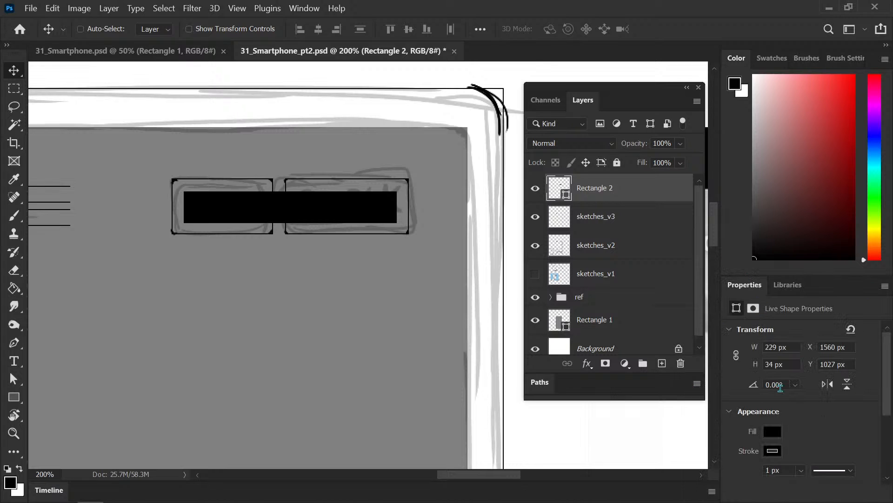
click(773, 431)
click(704, 292)
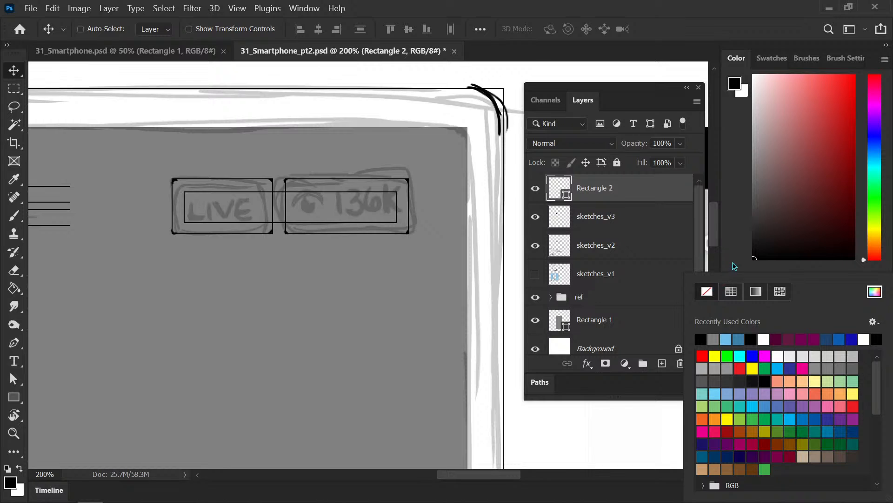
click(709, 255)
key(b)
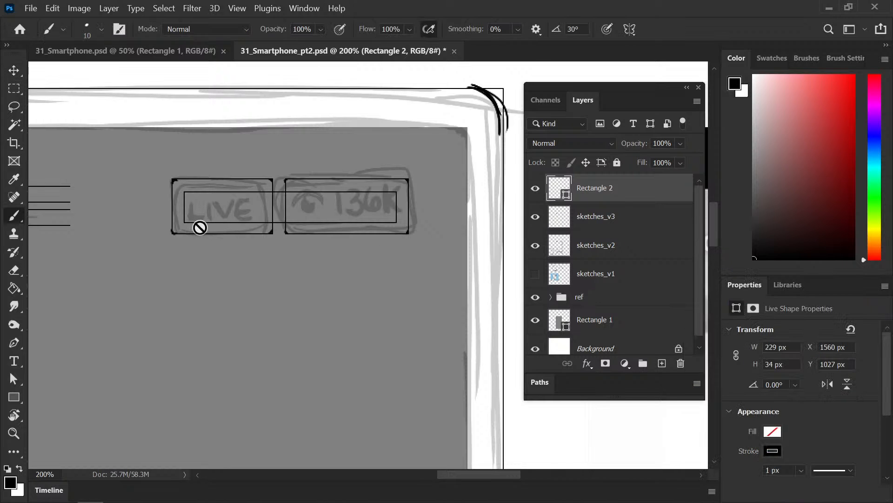
key(ctrl+s)
Step: Merge the guide rectangle layer down into sketches_v3
key(ctrl+minus)
key(ctrl+minus)
drag(333, 294, 313, 237)
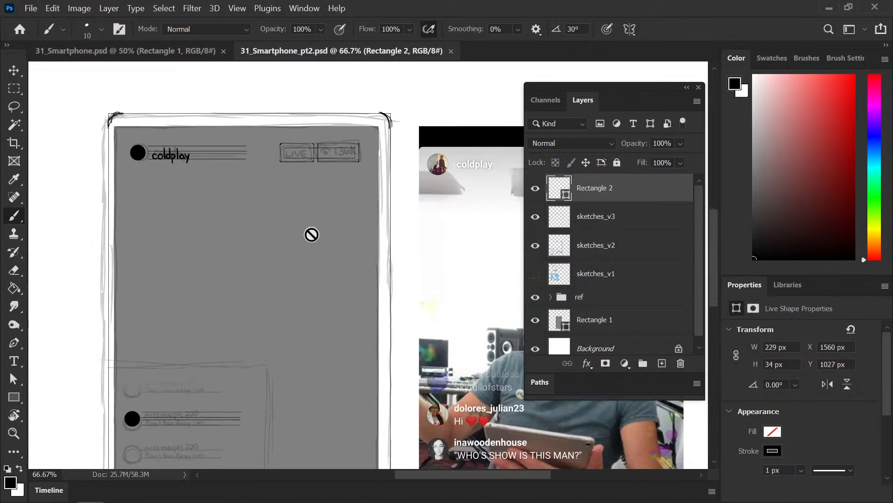
key(Delete)
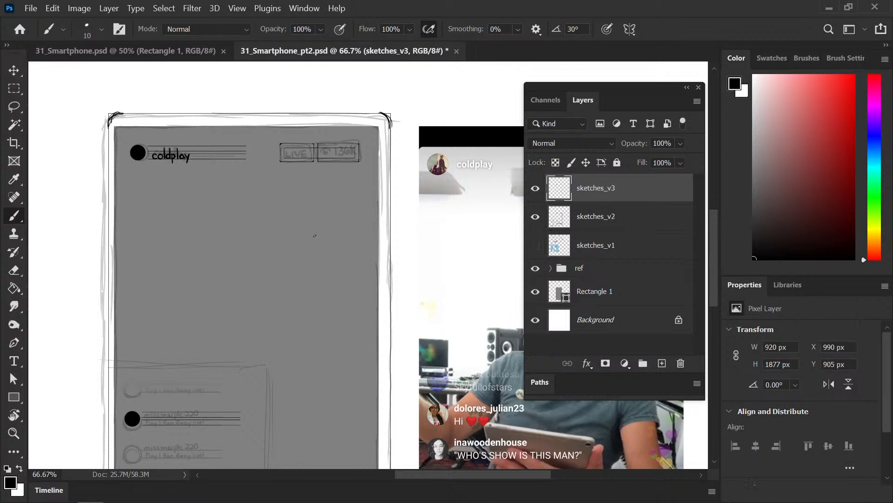
Step: Brush bold black letters L and I in the LIVE badge on sketches_v3, keeping their height within the guide lines
key(ctrl+plus)
key(ctrl+plus)
drag(235, 181, 267, 254)
key(ctrl+plus)
drag(165, 265, 295, 307)
key(ctrl+plus)
drag(181, 300, 272, 313)
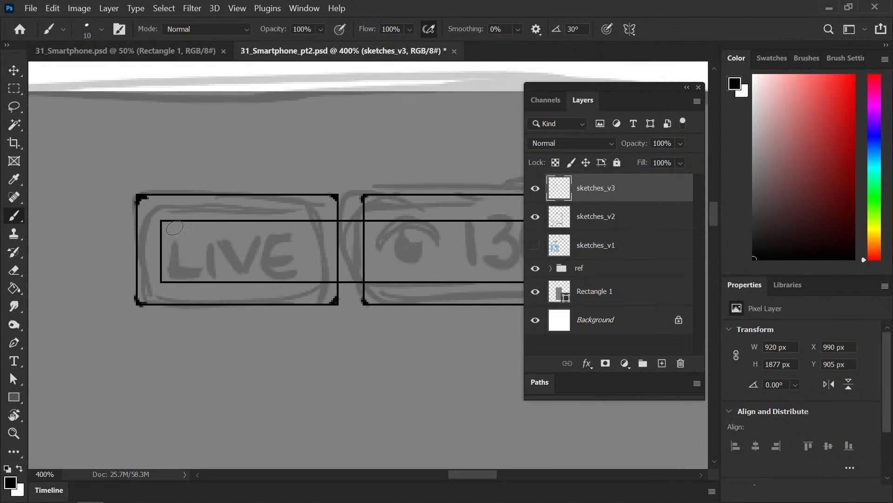
mouse_move(173, 225)
mouse_down()
mouse_move(174, 279)
mouse_move(174, 258)
mouse_move(185, 282)
mouse_move(174, 279)
mouse_move(199, 280)
mouse_up()
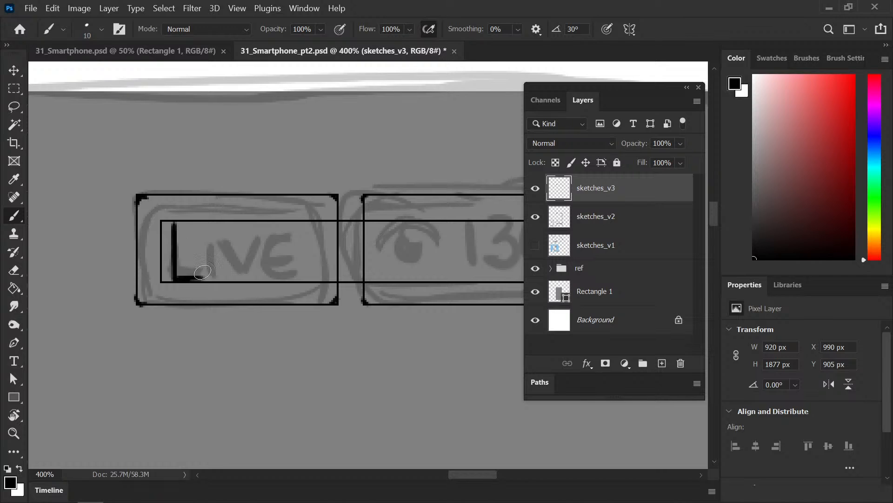
drag(212, 229, 214, 274)
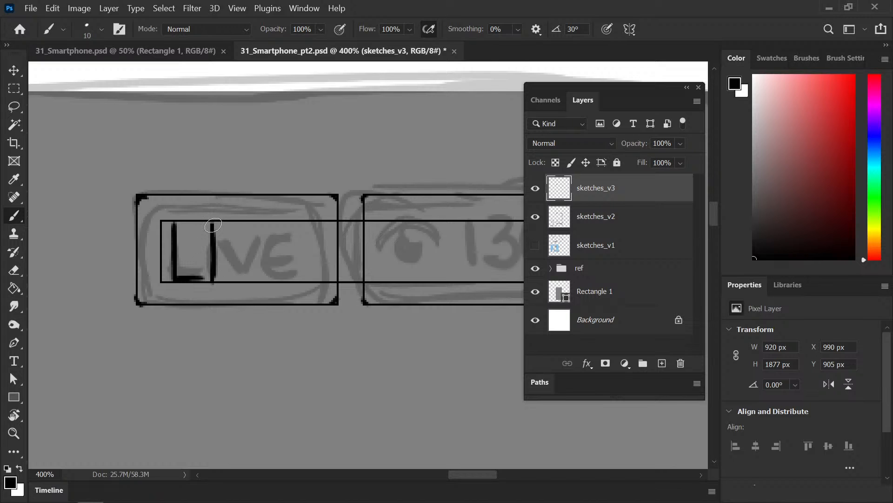
drag(213, 279, 215, 223)
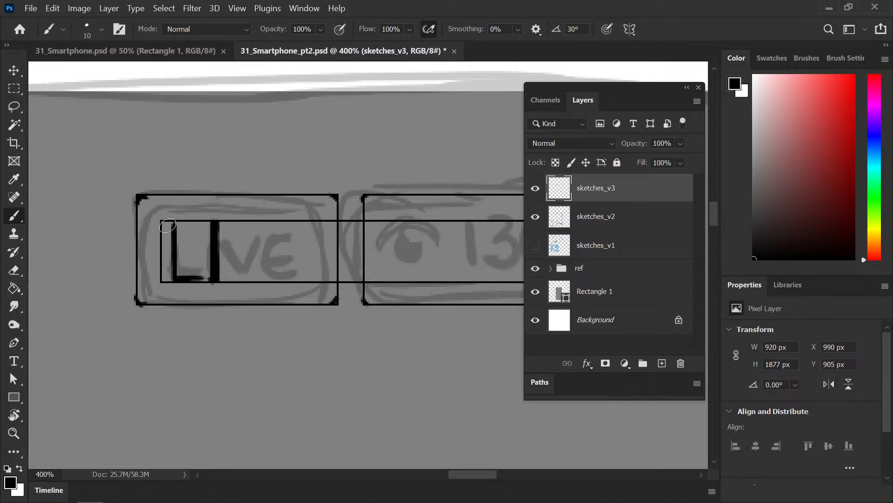
mouse_move(173, 244)
mouse_down()
mouse_move(172, 222)
mouse_move(175, 273)
mouse_move(179, 221)
mouse_move(177, 267)
mouse_up()
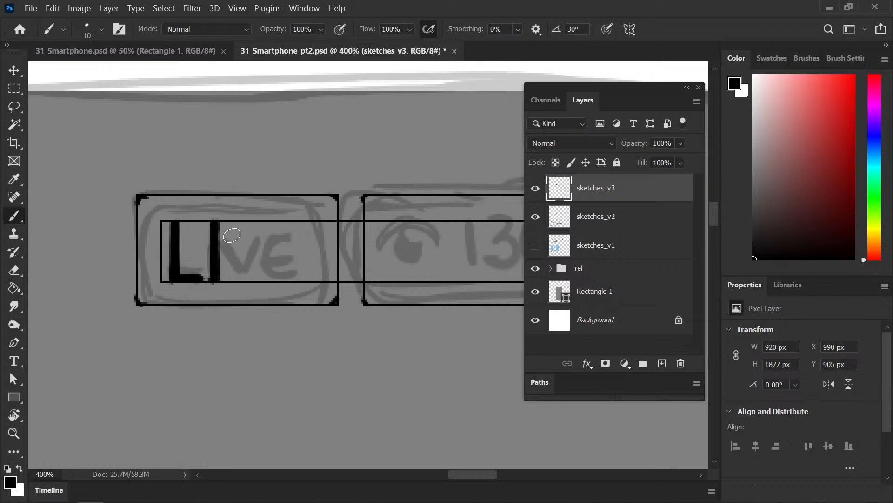
Step: Brush the bold letters V and E beside the I to complete the word LIVE, redoing the V's first stroke
mouse_move(226, 222)
mouse_down()
mouse_move(235, 254)
mouse_move(232, 245)
mouse_up()
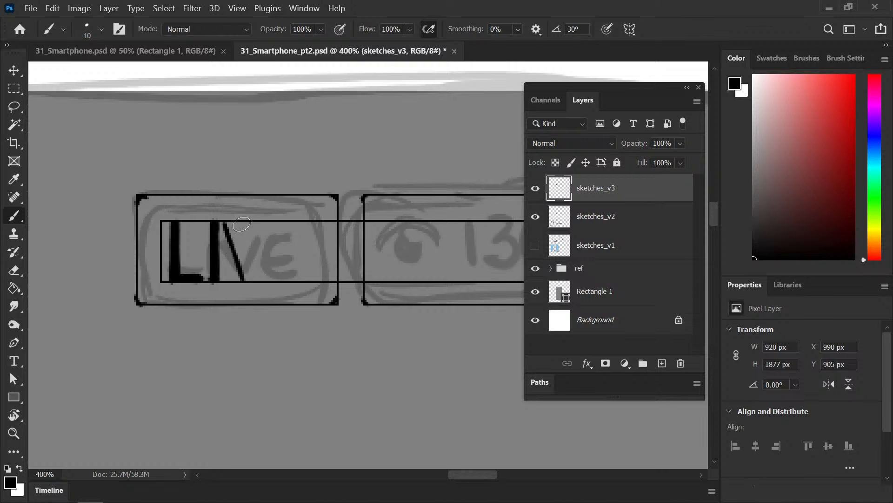
key(ctrl+z)
key(ctrl+z)
drag(228, 224, 252, 277)
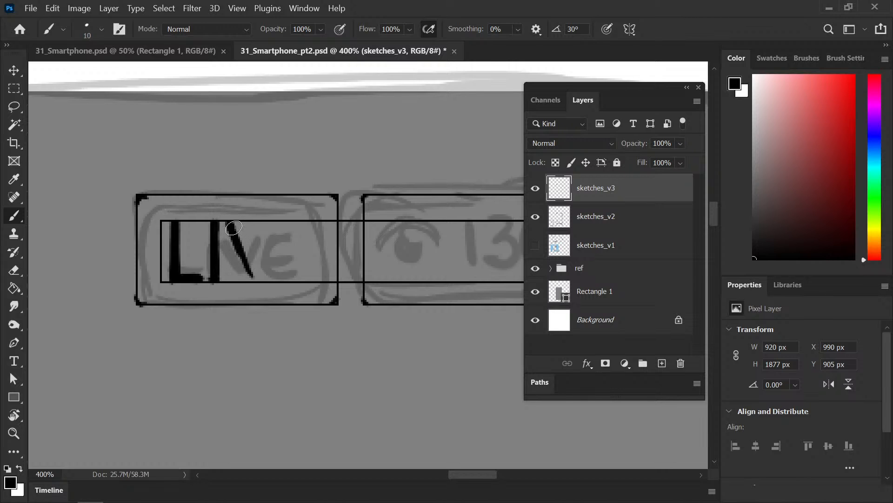
mouse_move(235, 232)
mouse_down()
mouse_move(254, 283)
mouse_move(239, 253)
mouse_move(255, 278)
mouse_up()
mouse_move(259, 223)
mouse_down()
mouse_move(253, 276)
mouse_move(266, 223)
mouse_move(250, 275)
mouse_move(257, 254)
mouse_move(242, 245)
mouse_move(257, 272)
mouse_up()
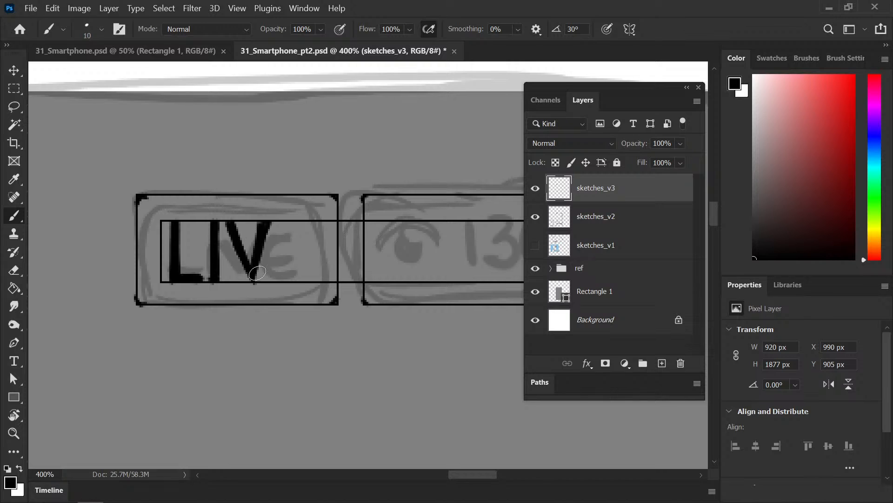
mouse_move(277, 225)
mouse_down()
mouse_move(277, 267)
mouse_move(304, 223)
mouse_move(280, 227)
mouse_move(311, 226)
mouse_move(289, 226)
mouse_move(301, 238)
mouse_move(277, 247)
mouse_move(297, 248)
mouse_move(279, 252)
mouse_move(288, 269)
mouse_move(282, 280)
mouse_move(304, 279)
mouse_move(277, 279)
mouse_move(311, 280)
mouse_up()
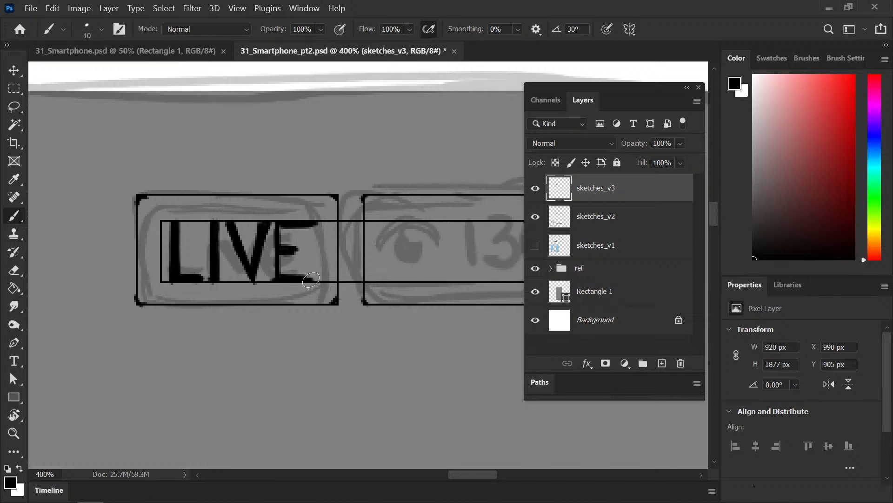
mouse_move(226, 231)
mouse_down()
mouse_move(247, 282)
mouse_move(246, 271)
mouse_up()
drag(280, 232, 282, 267)
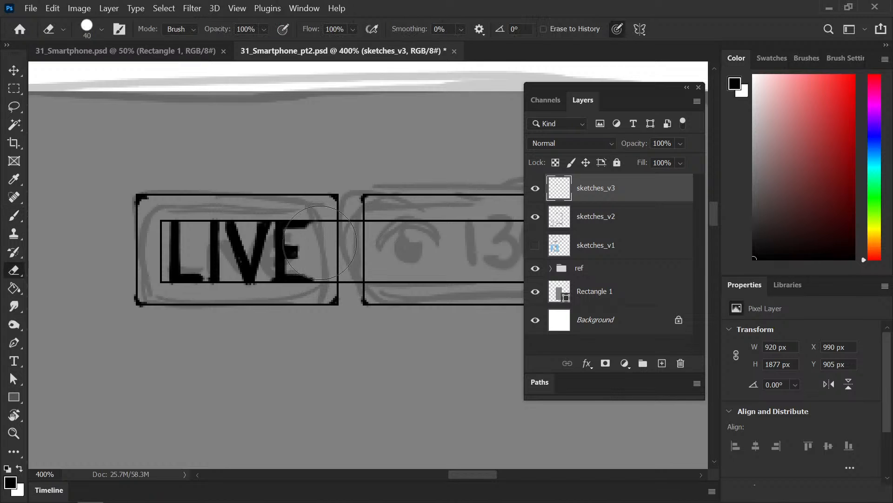
Step: Select the LIVE lettering with a rectangular marquee, nudge it slightly left inside its badge, and deselect
key(ctrl+minus)
key(ctrl+minus)
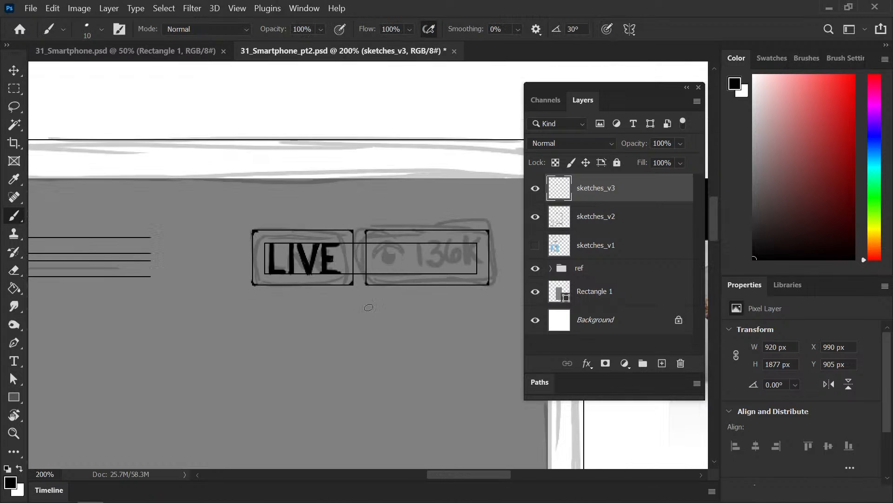
drag(368, 285, 277, 286)
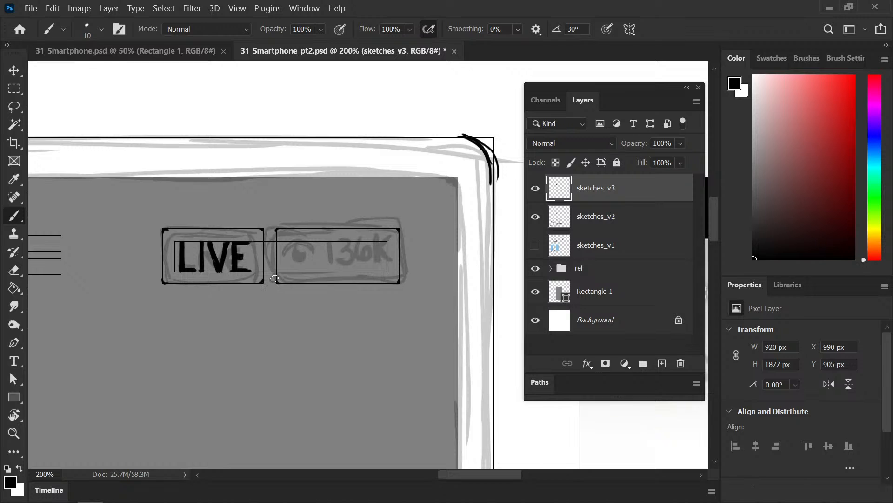
key(m)
drag(171, 236, 258, 278)
key(v)
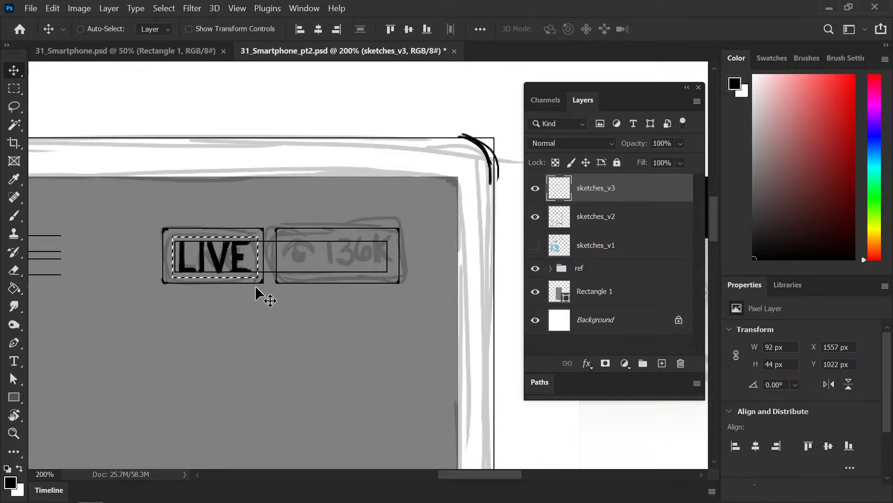
key(Left)
key(Left)
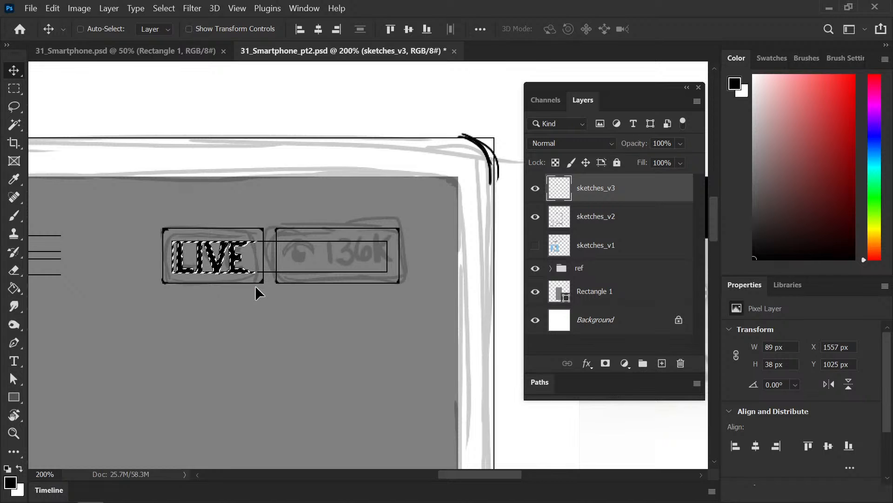
key(ctrl+d)
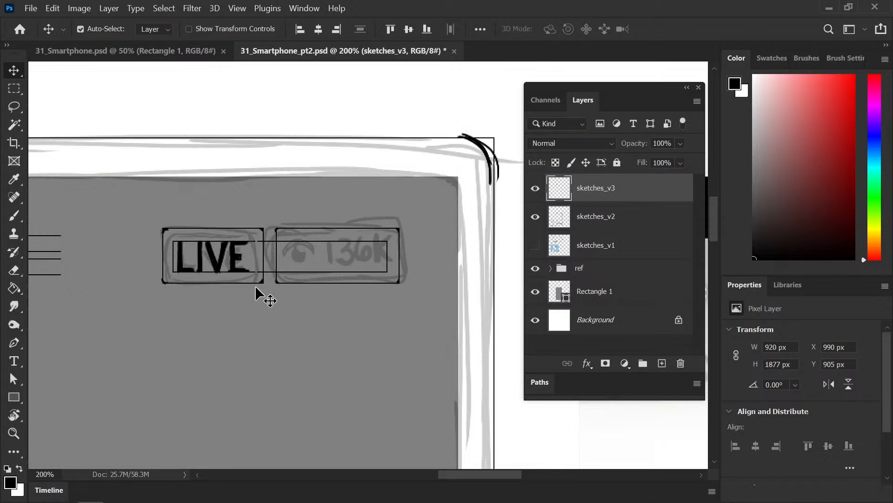
Step: Brush a black eye icon and the digit 1 in the viewer-count badge, and clean up the base of the 1 with a smaller eraser
key(b)
key(ctrl+plus)
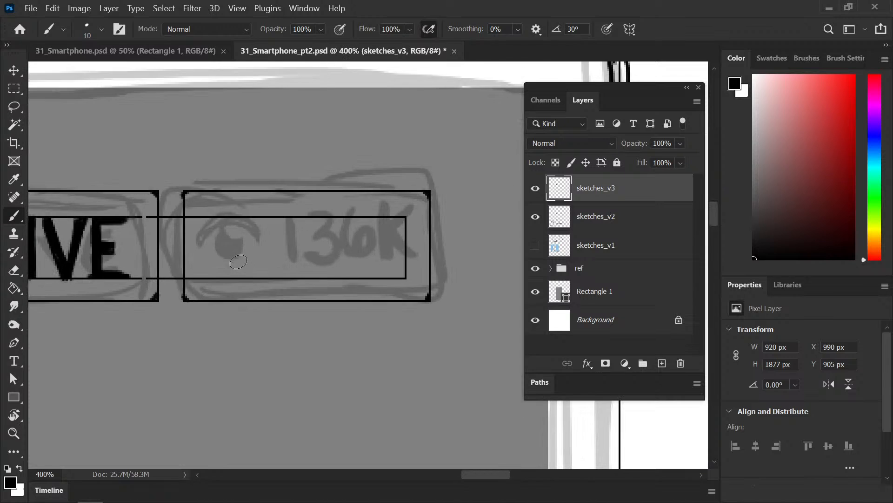
drag(231, 256, 218, 268)
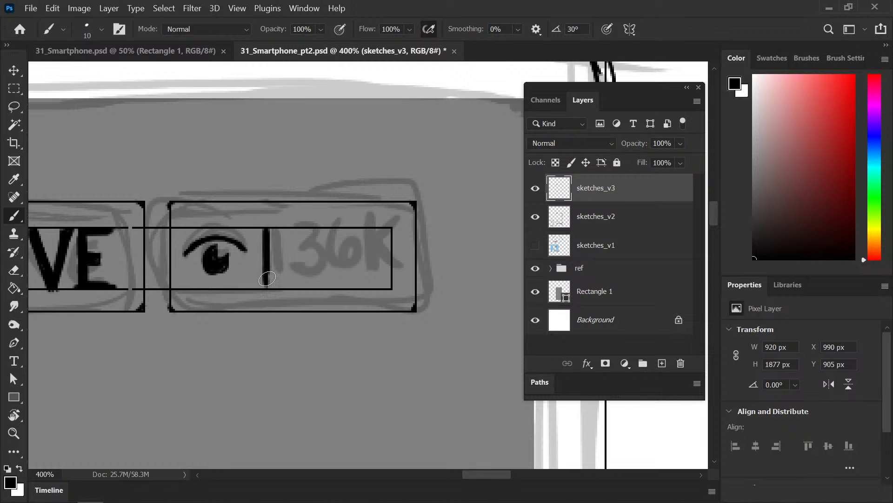
key(e)
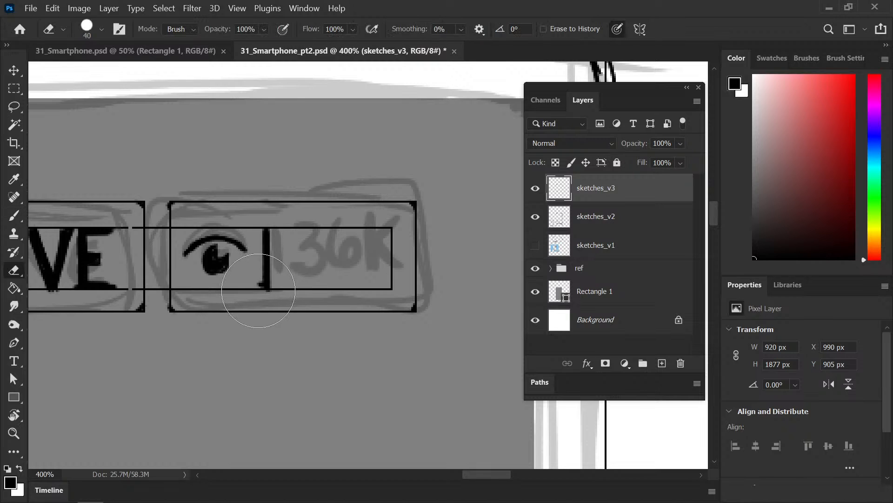
key(bracketleft)
key(bracketleft)
key(b)
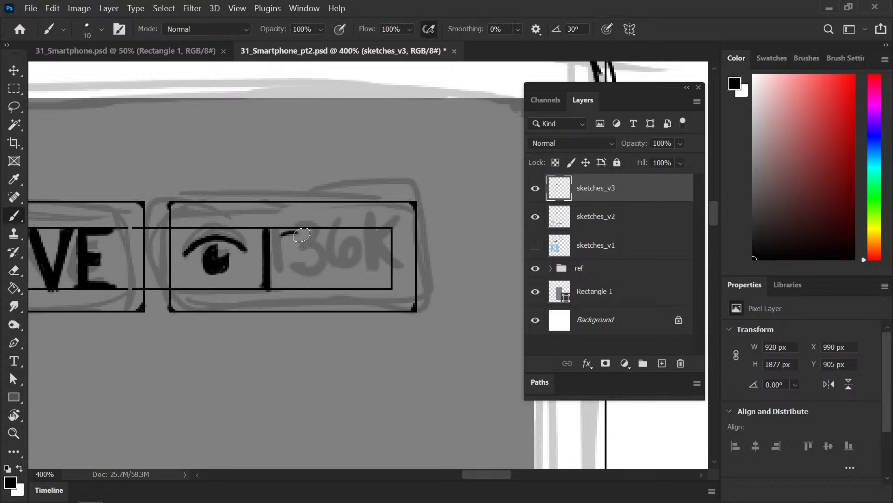
Step: Brush 36K after the 1 in the viewer-count badge, save, and undo the last touch-up stroke on the K
mouse_move(290, 256)
mouse_down()
mouse_move(298, 236)
mouse_move(308, 247)
mouse_move(287, 257)
mouse_move(301, 260)
mouse_move(283, 282)
mouse_move(295, 284)
mouse_move(305, 258)
mouse_move(283, 280)
mouse_up()
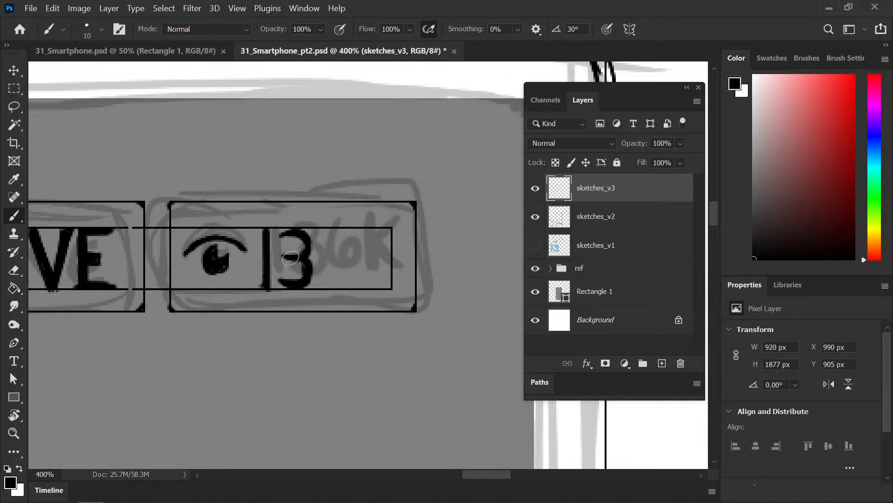
drag(323, 254, 326, 279)
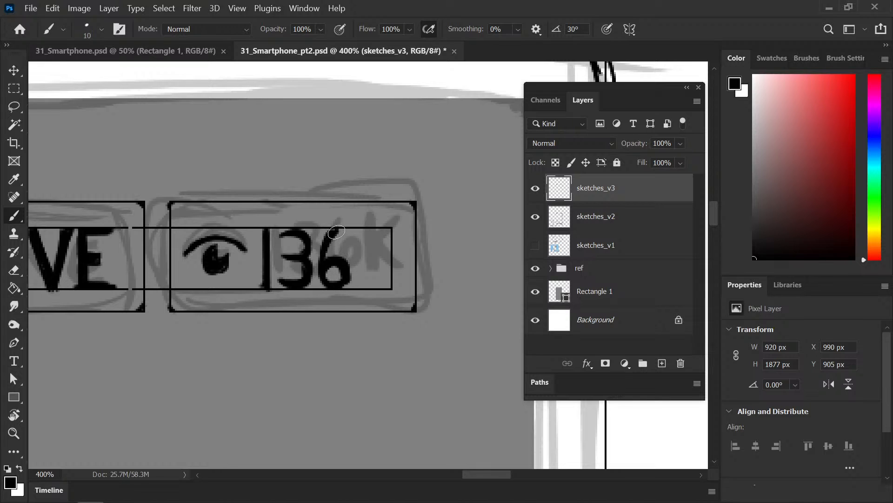
drag(359, 228, 357, 284)
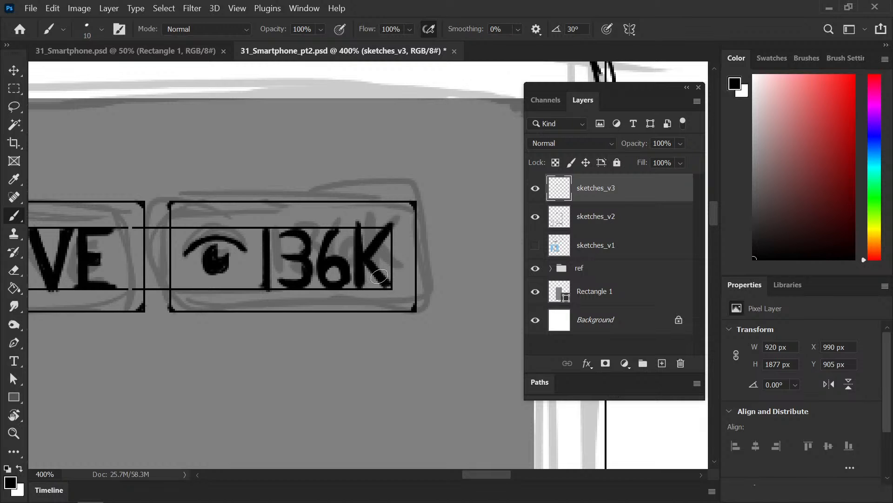
key(ctrl+s)
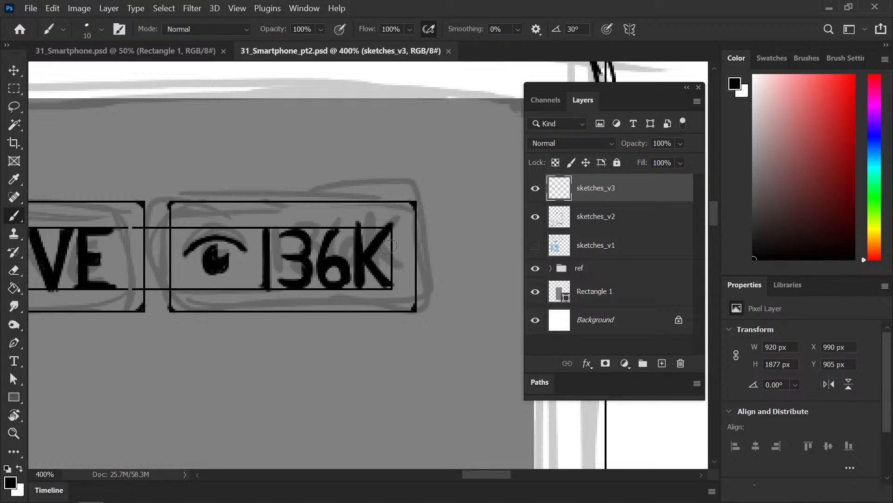
key(ctrl+z)
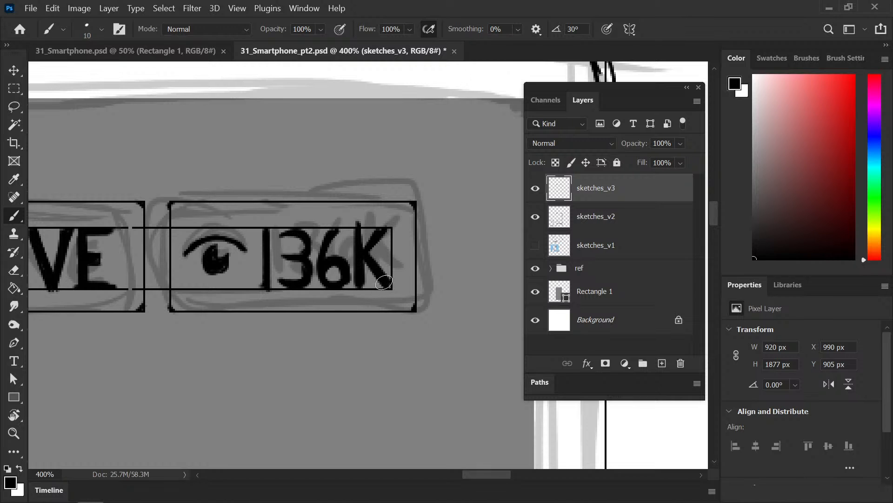
Step: Touch up the digits 3 and 6 in the viewer-count badge with eraser and brush strokes, and save the document
scroll(369, 242, down, 3)
key(ctrl+s)
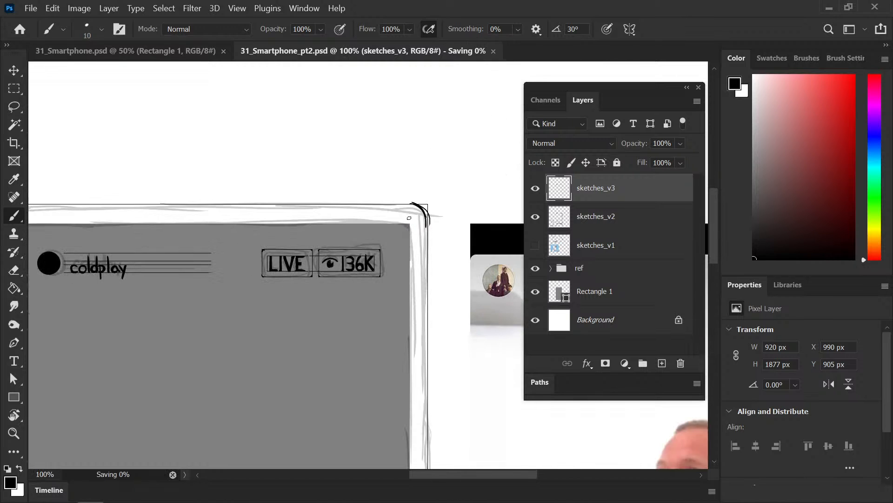
scroll(372, 291, up, 3)
key(e)
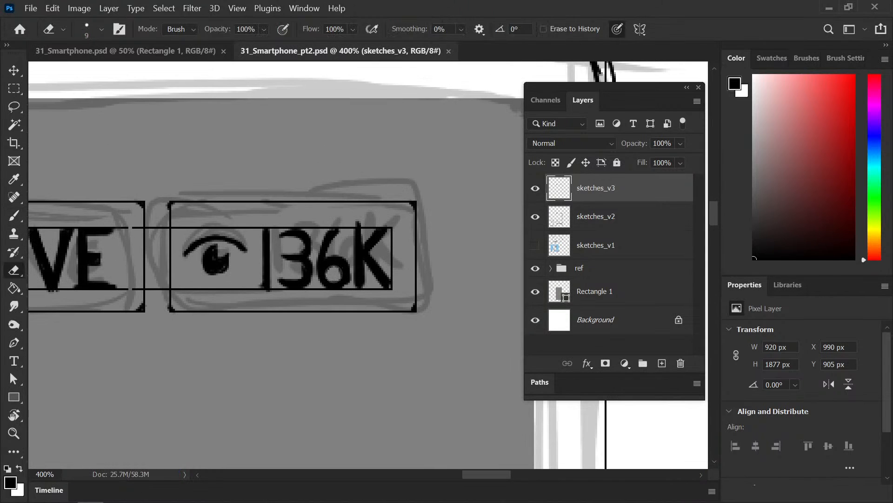
key(b)
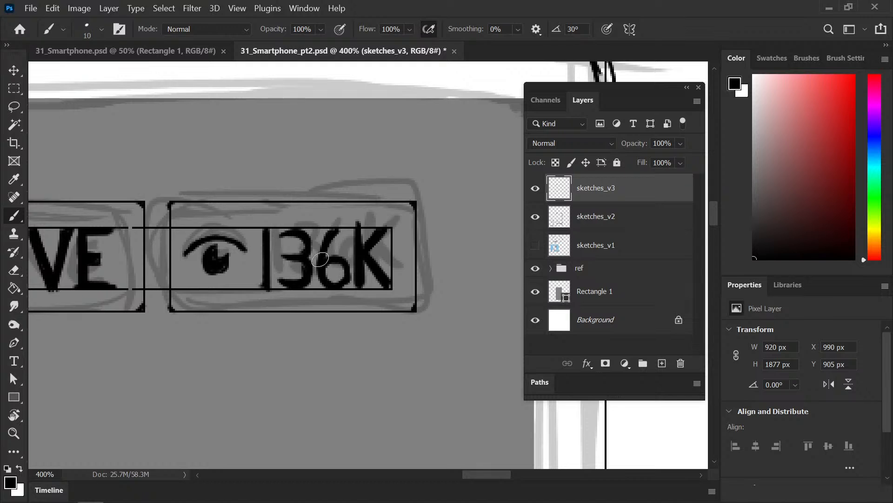
key(e)
key(b)
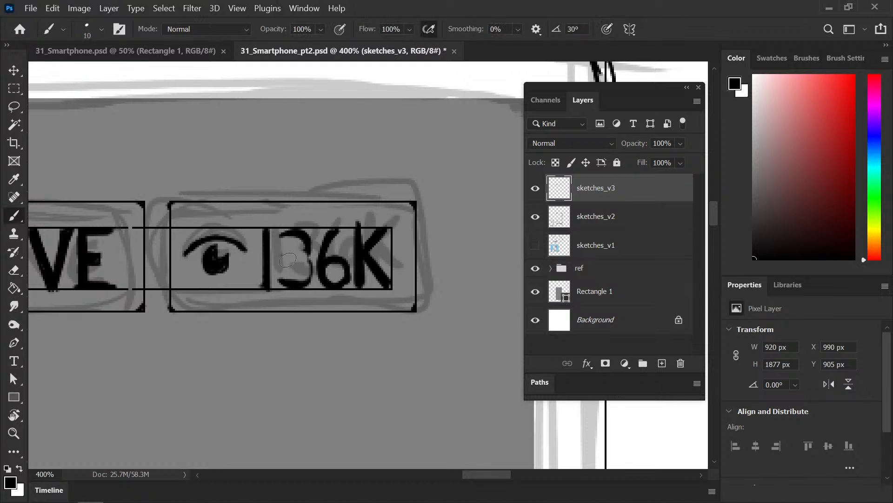
drag(293, 259, 285, 239)
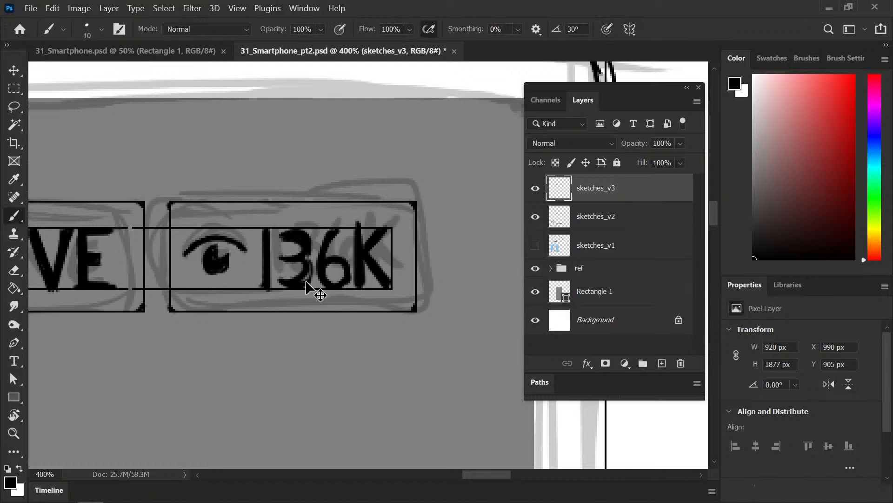
key(ctrl+minus)
key(ctrl+minus)
key(ctrl+s)
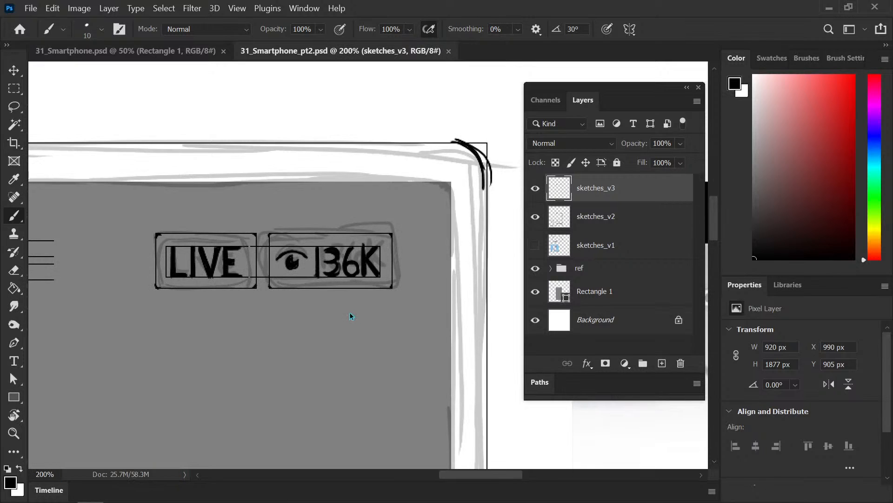
Step: Compare the sketched header and its badges with the live-stream reference screenshot
key(ctrl+minus)
mouse_move(257, 350)
mouse_down()
mouse_move(309, 324)
mouse_move(292, 302)
mouse_up()
key(ctrl+minus)
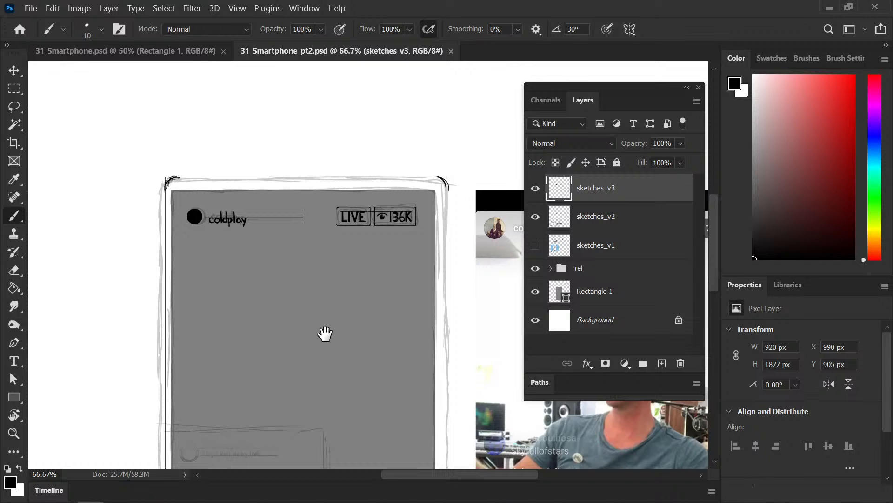
scroll(325, 334, down, 4)
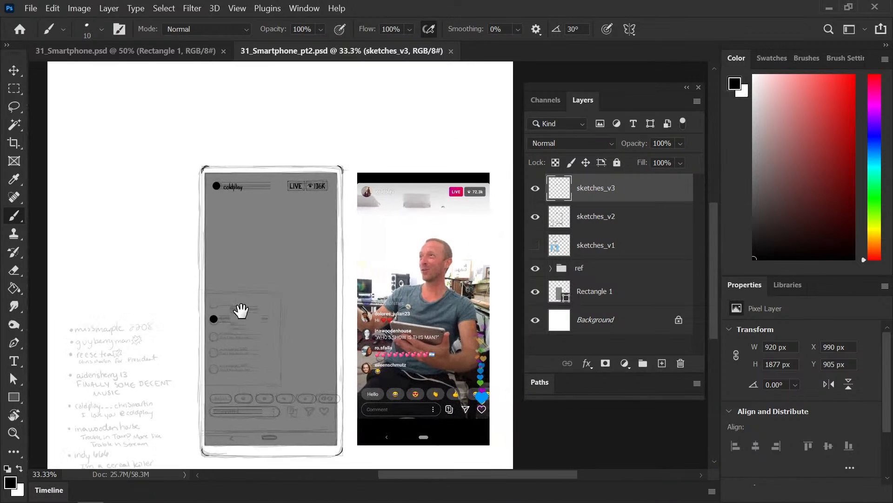
drag(242, 310, 229, 273)
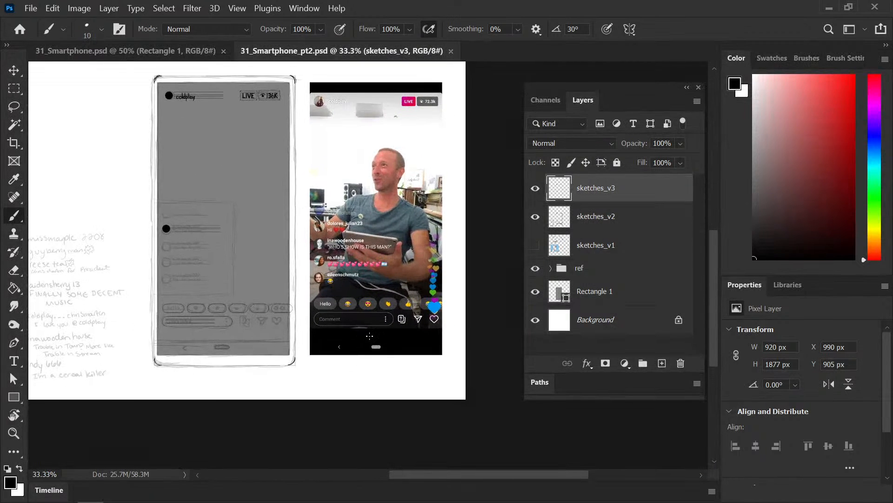
drag(275, 173, 281, 236)
scroll(281, 235, up, 3)
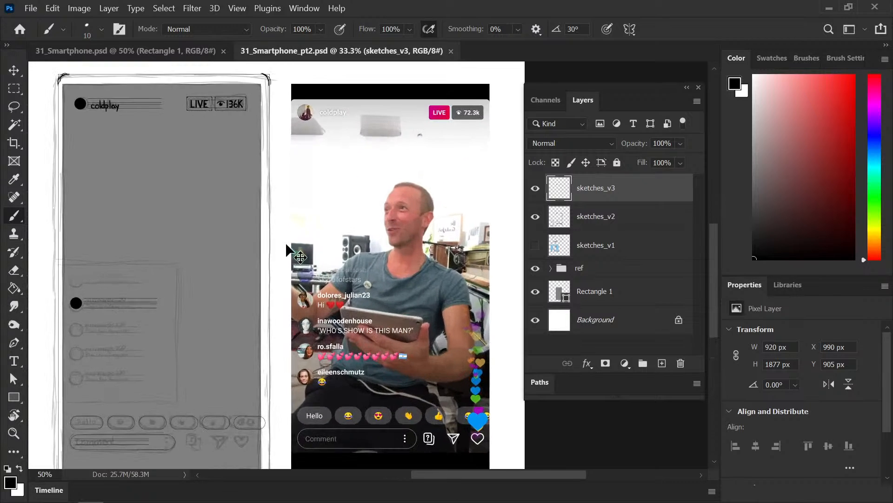
mouse_move(156, 70)
mouse_down()
mouse_move(279, 277)
mouse_move(295, 256)
mouse_up()
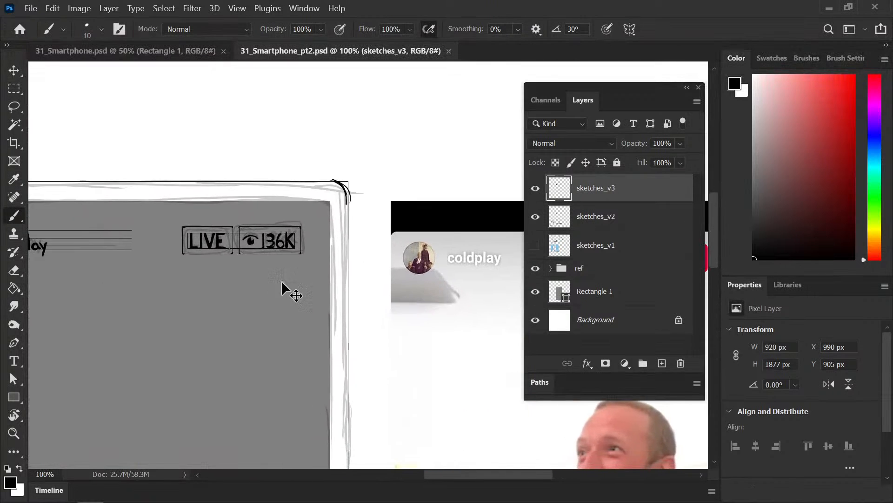
Step: Select the LIVE lettering and the eye with 136K using two rectangular marquees, and move them together below their badges
key(ctrl+plus)
drag(215, 271, 328, 280)
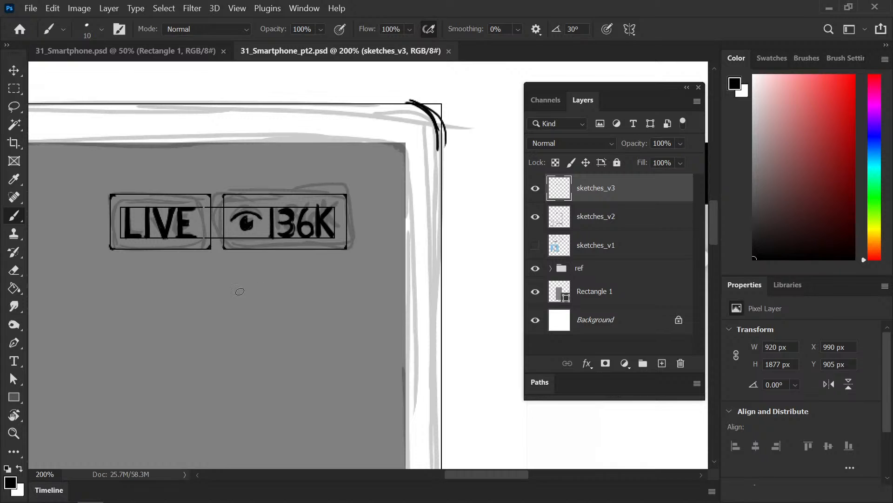
key(m)
drag(118, 203, 204, 243)
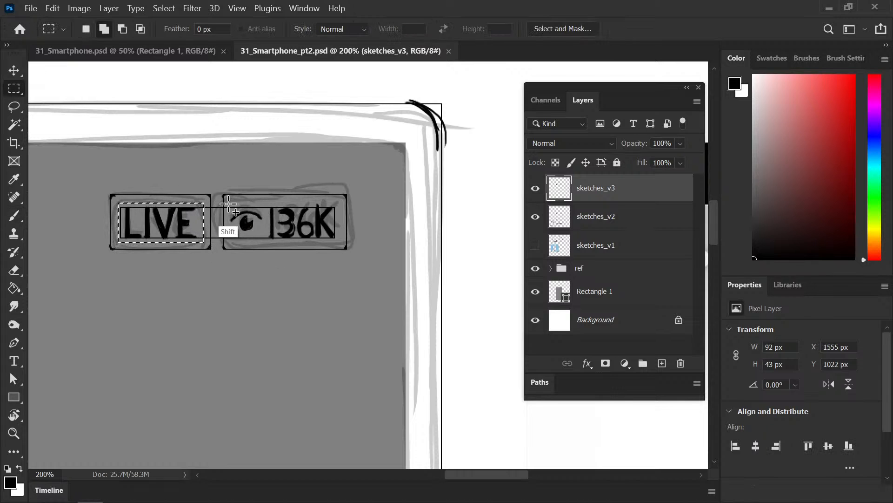
drag(227, 203, 342, 246)
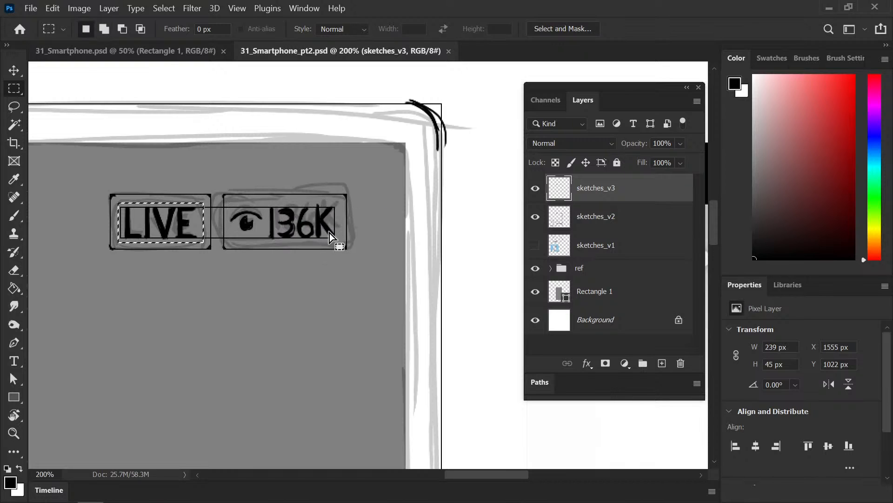
key(v)
drag(324, 288, 307, 310)
Step: Try scaling the selected lettering to 69.89% and moving LIVE into its badge, and undo these changes
key(ctrl+t)
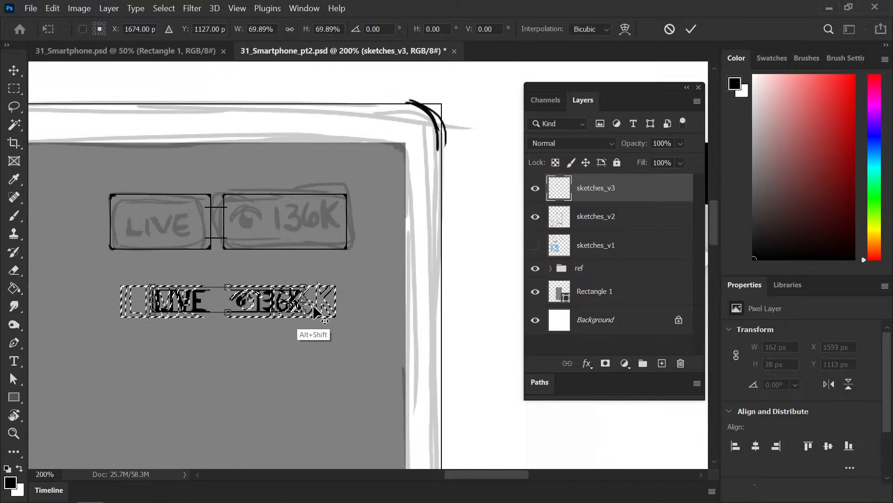
key(Return)
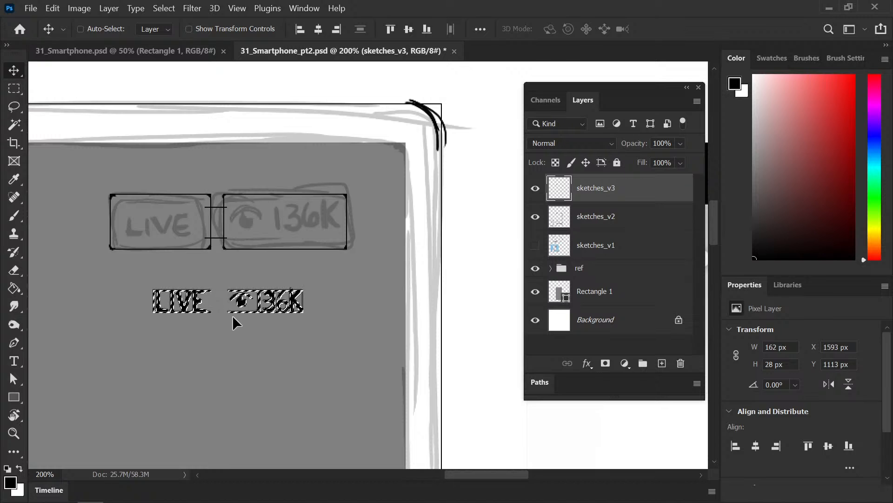
key(m)
drag(224, 278, 124, 344)
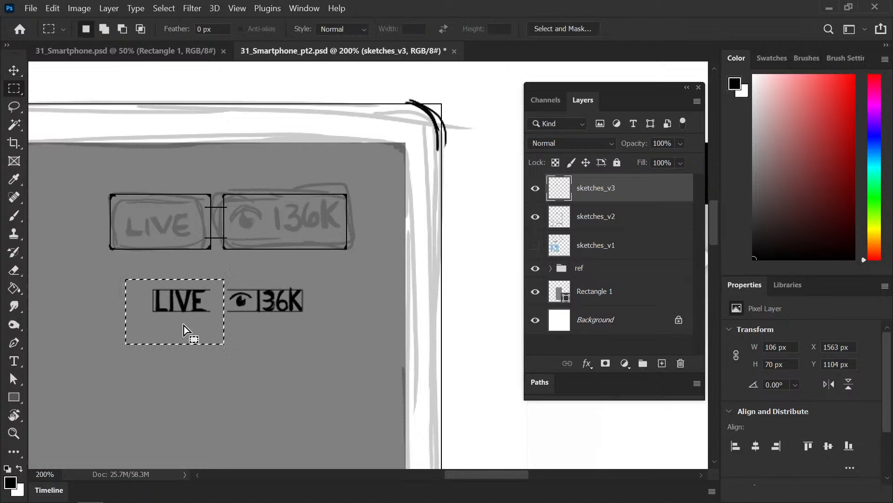
key(v)
drag(191, 305, 172, 233)
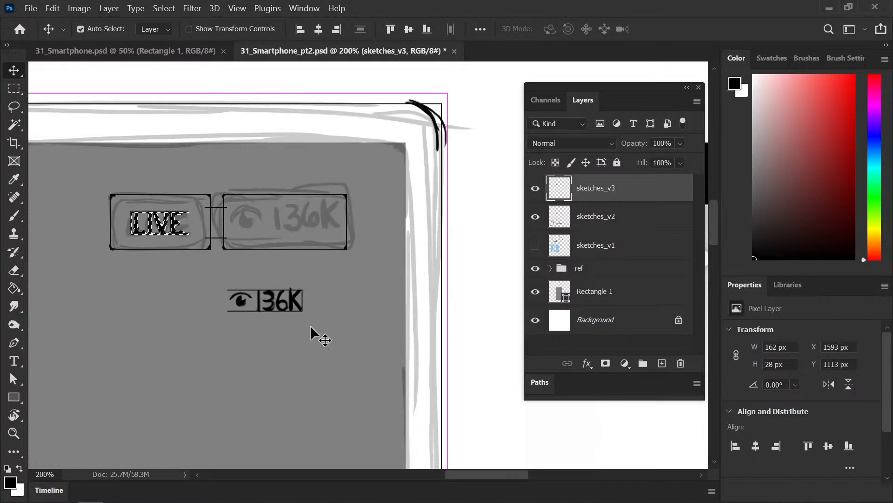
key(ctrl+z)
key(ctrl+z)
key(ctrl+z)
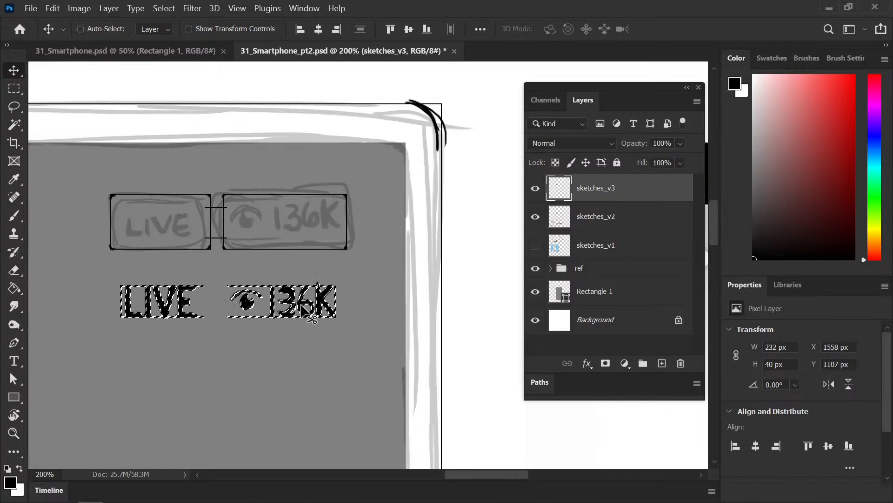
key(ctrl+z)
Step: Scale the selected LIVE and 136K lettering to 85.27% about its centre and shift it slightly down
key(ctrl+minus)
drag(323, 299, 201, 296)
key(ctrl+minus)
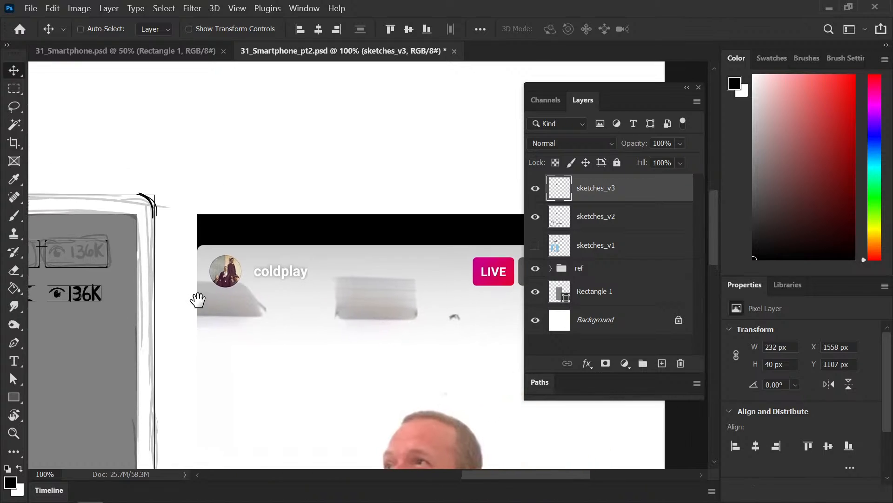
key(ctrl+z)
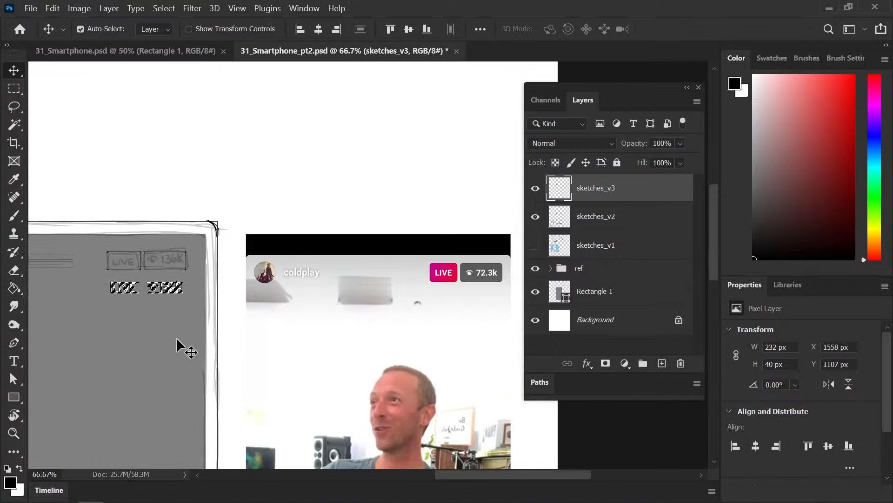
key(ctrl+t)
drag(108, 298, 114, 297)
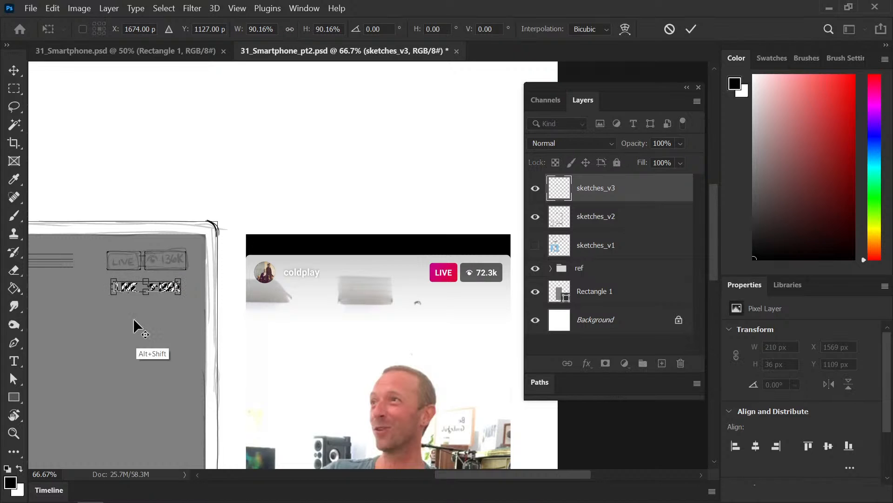
drag(184, 296, 179, 293)
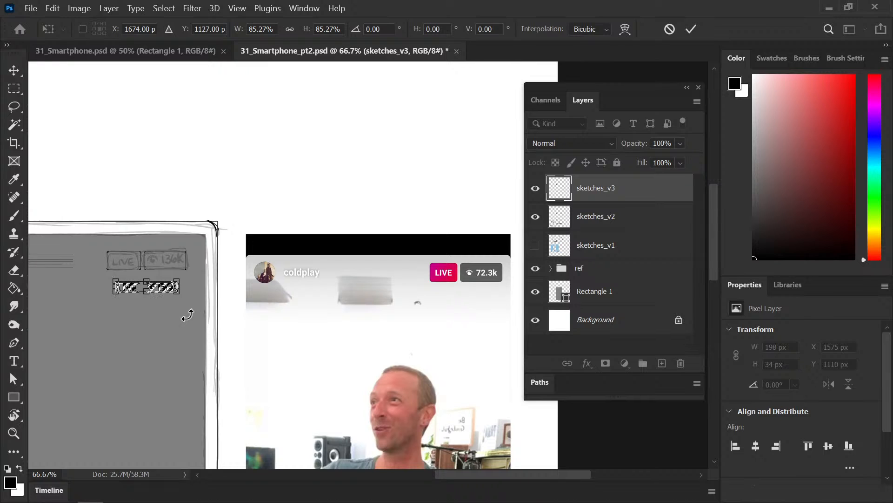
key(Return)
mouse_move(165, 289)
mouse_down()
mouse_move(161, 261)
mouse_move(165, 293)
mouse_up()
Step: Select the LIVE lettering with a rectangular marquee, undo its trial move toward the badge, and nudge it left by 10 px
key(m)
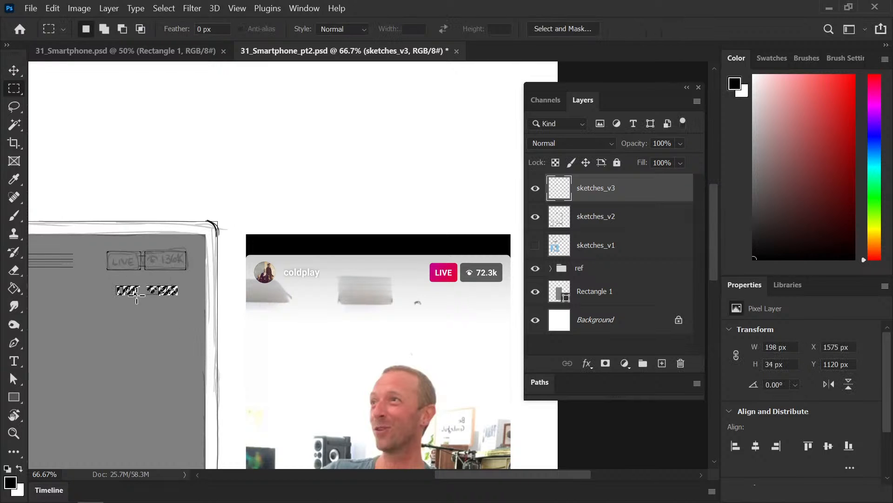
mouse_move(108, 274)
mouse_down()
mouse_move(142, 308)
mouse_move(127, 260)
mouse_move(132, 272)
mouse_up()
key(v)
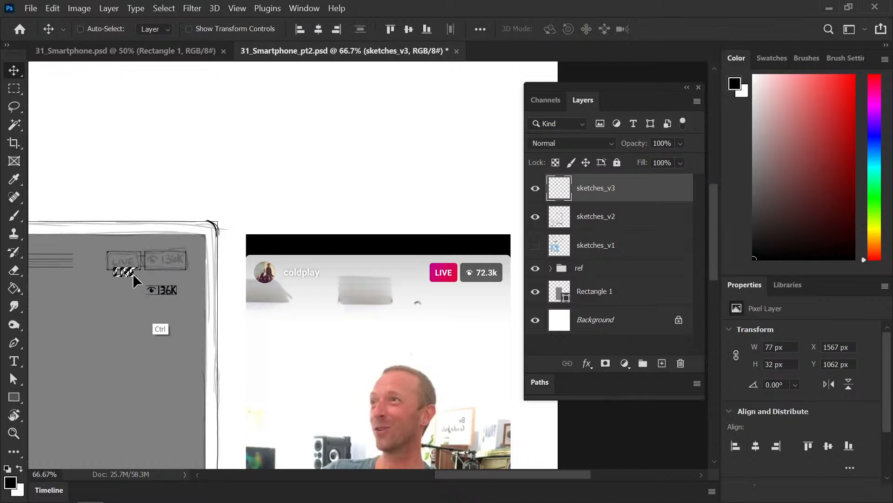
key(ctrl+z)
key(ctrl+plus)
drag(135, 326, 325, 261)
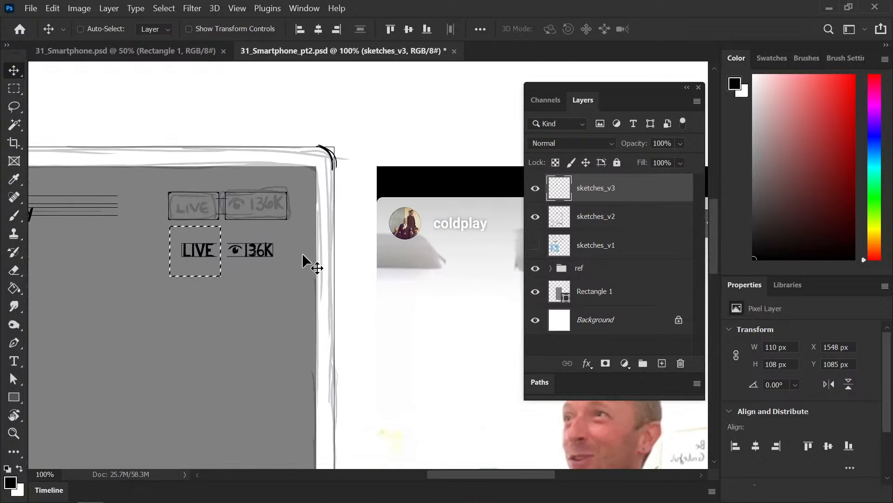
key(shift+Left)
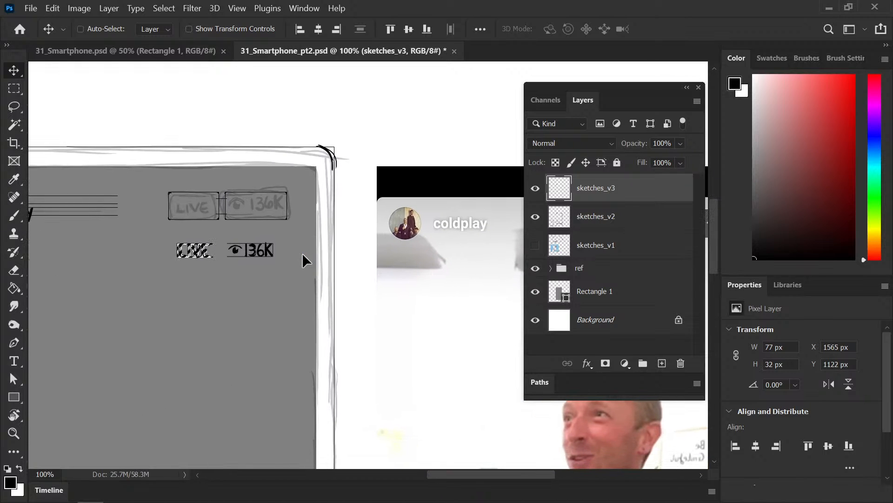
Step: Select the eye and 136K lettering with a rectangular marquee and try nudging it right
key(m)
drag(281, 235, 220, 268)
key(v)
key(shift+Right)
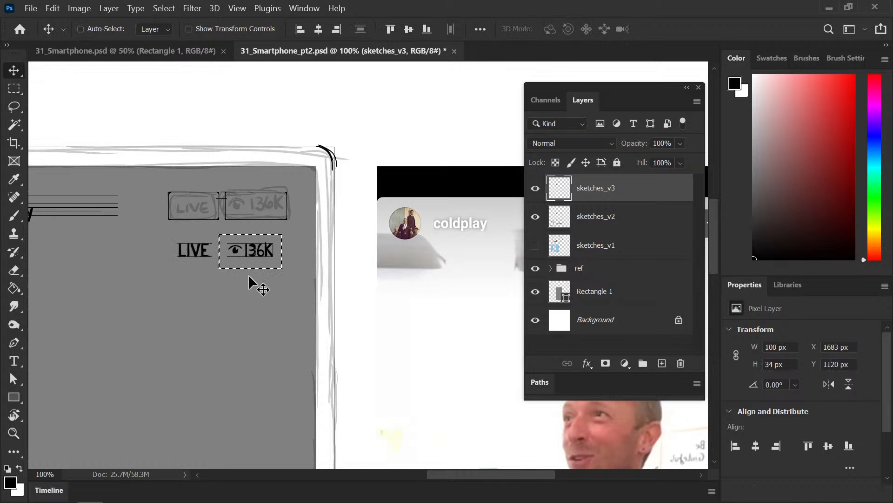
Step: Undo the 136K nudge, marquee the LIVE and 136K lettering together, and move both up into their badge outlines
mouse_move(290, 235)
mouse_down()
mouse_move(145, 276)
mouse_move(153, 274)
mouse_up()
key(ctrl+z)
key(ctrl+z)
key(m)
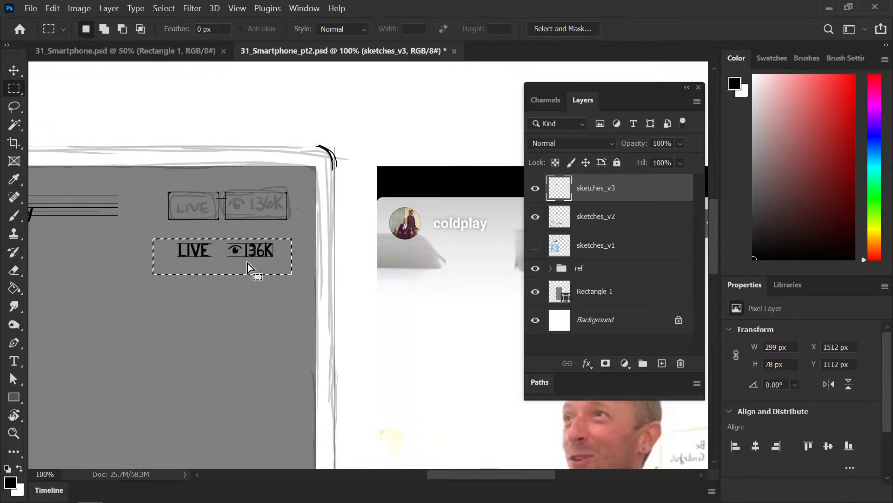
key(v)
drag(247, 263, 274, 205)
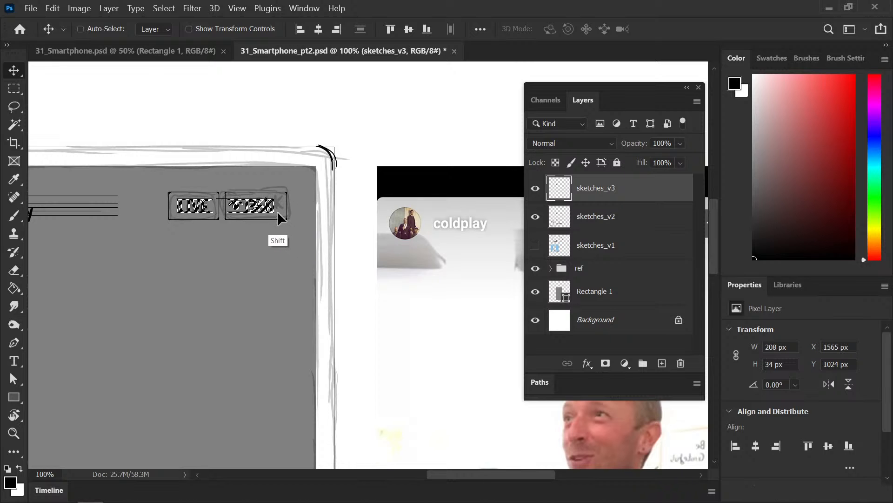
Step: Select the eye and 136K lettering with a rectangular marquee and try moving it right within its badge outline
key(ctrl+plus)
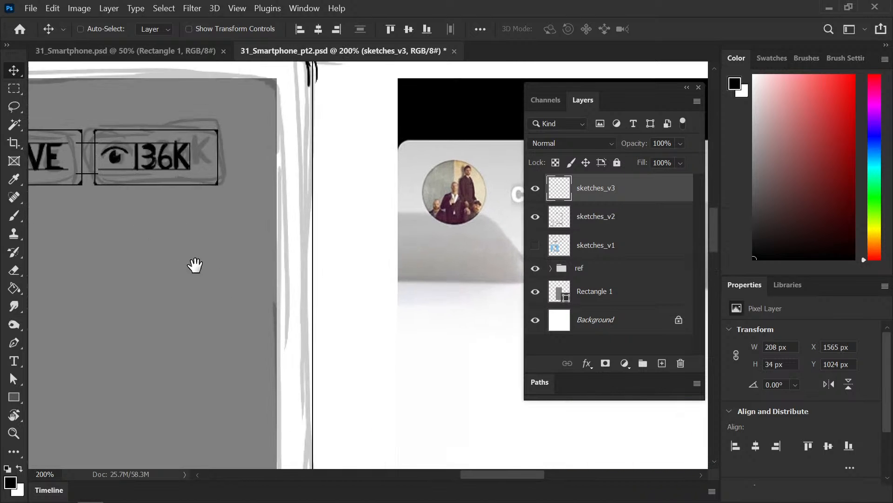
drag(195, 264, 235, 275)
key(m)
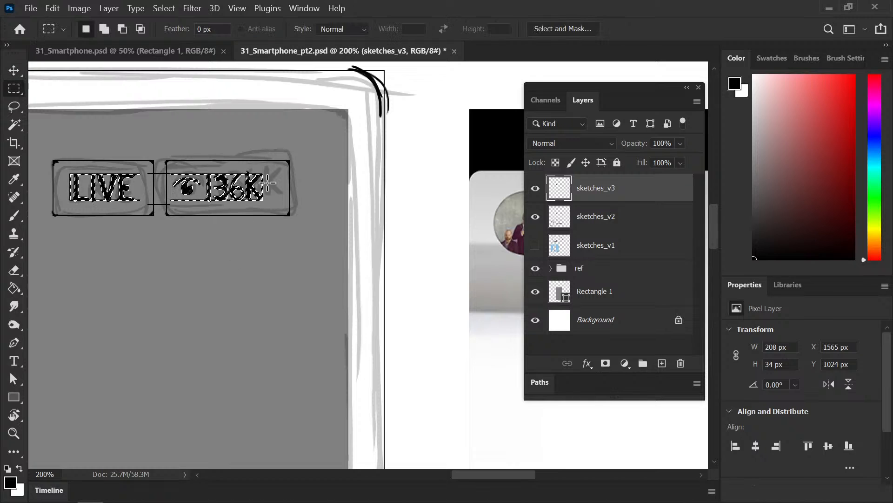
drag(276, 171, 170, 207)
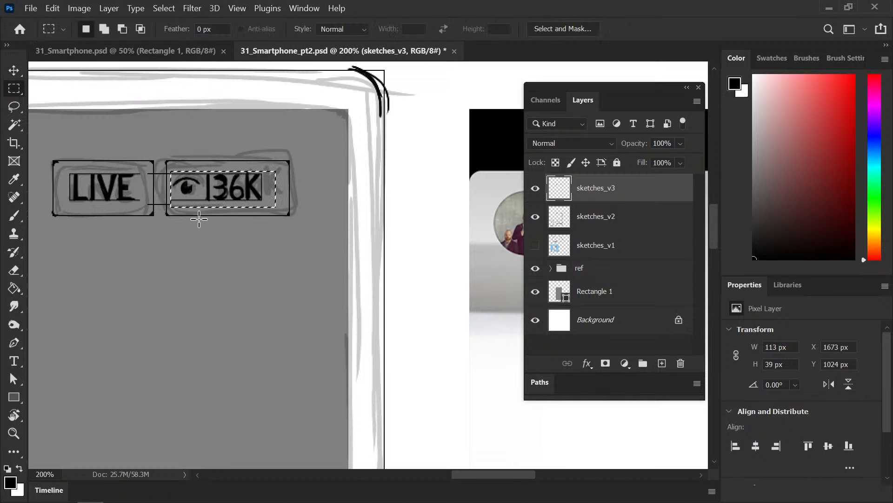
key(v)
mouse_move(250, 203)
mouse_down()
mouse_move(272, 203)
mouse_move(263, 195)
mouse_up()
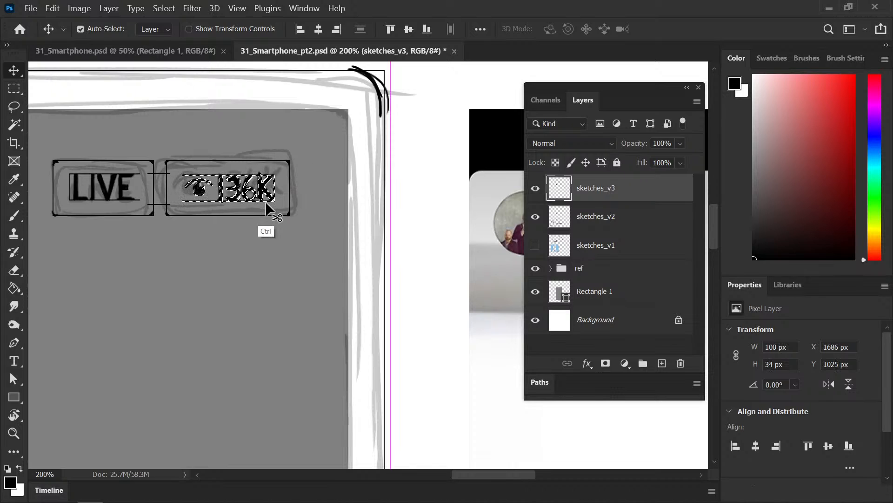
key(ctrl+z)
key(ctrl+z)
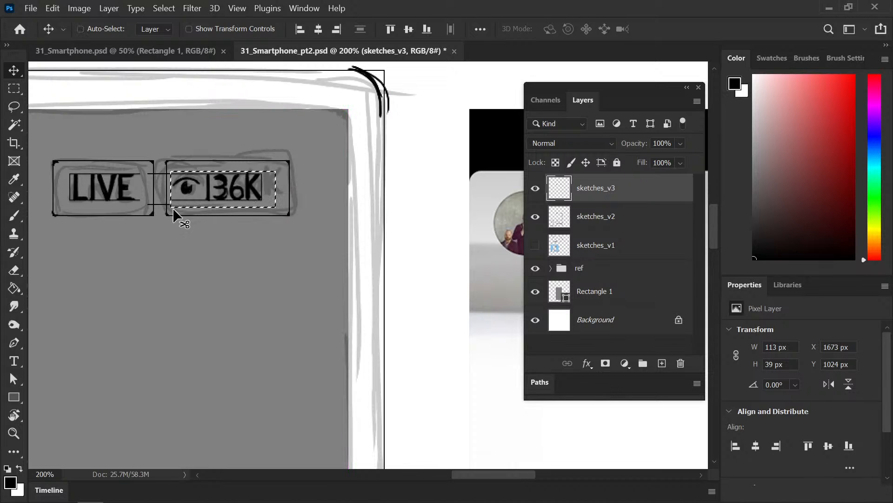
Step: Select the LIVE lettering with a rectangular marquee, try nudging it vertically, and undo the nudges while keeping the selection
key(m)
drag(63, 167, 146, 205)
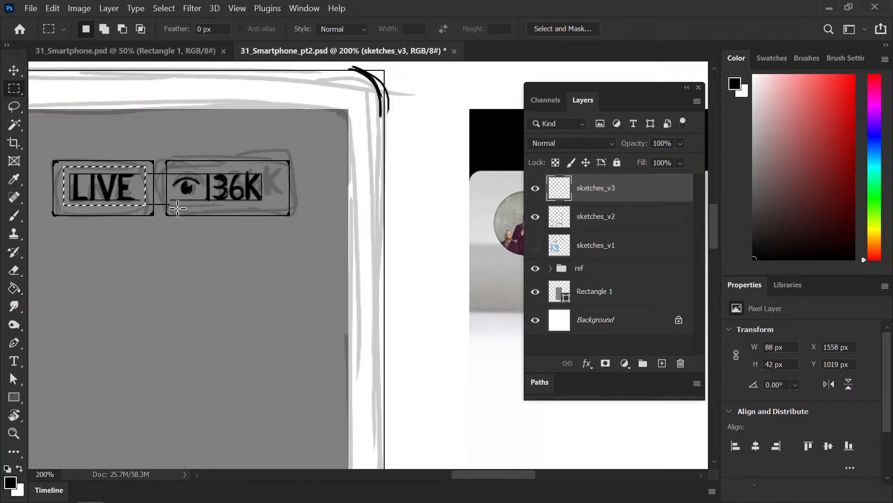
key(v)
click(177, 207)
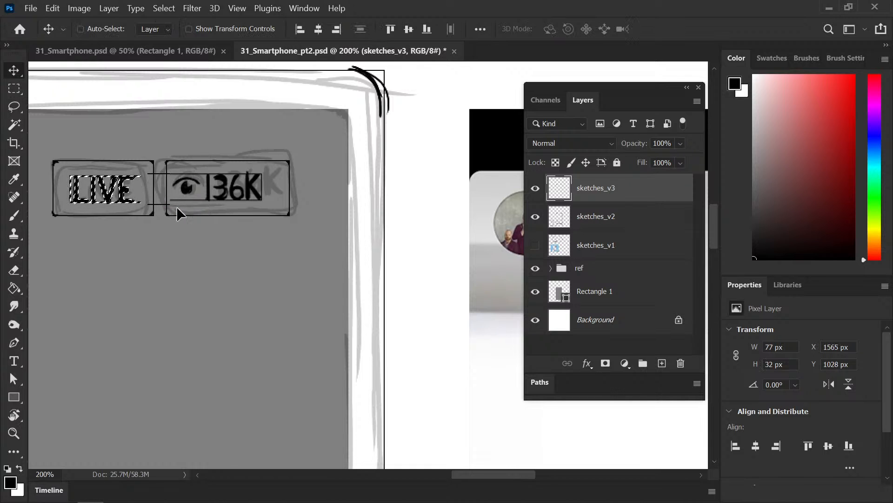
key(Up)
key(Up)
key(ctrl+z)
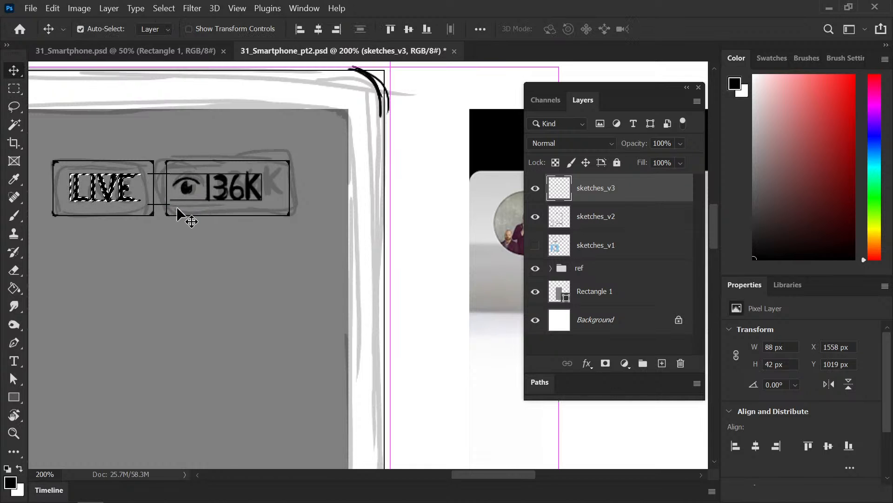
key(ctrl+z)
key(ctrl+z)
key(ctrl+shift+z)
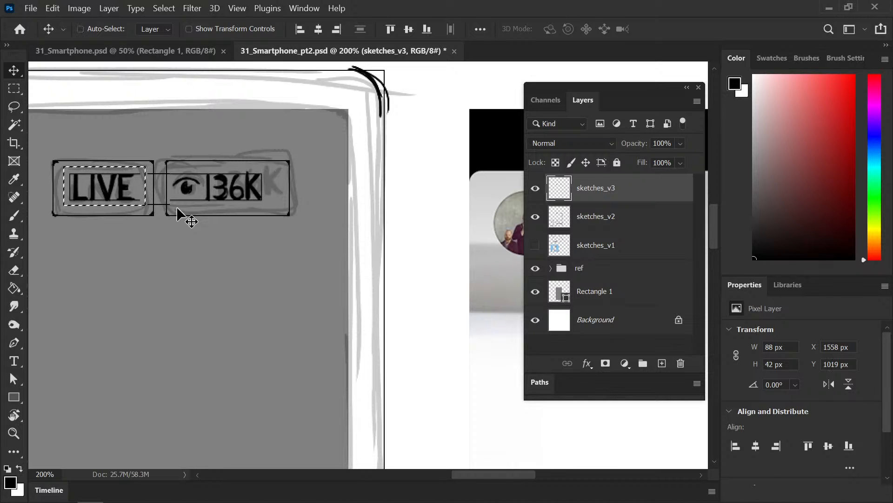
Step: Add the eye and 136K lettering to the marquee selection, nudge both badge letterings slightly down, and deselect
key(m)
drag(273, 170, 170, 206)
key(v)
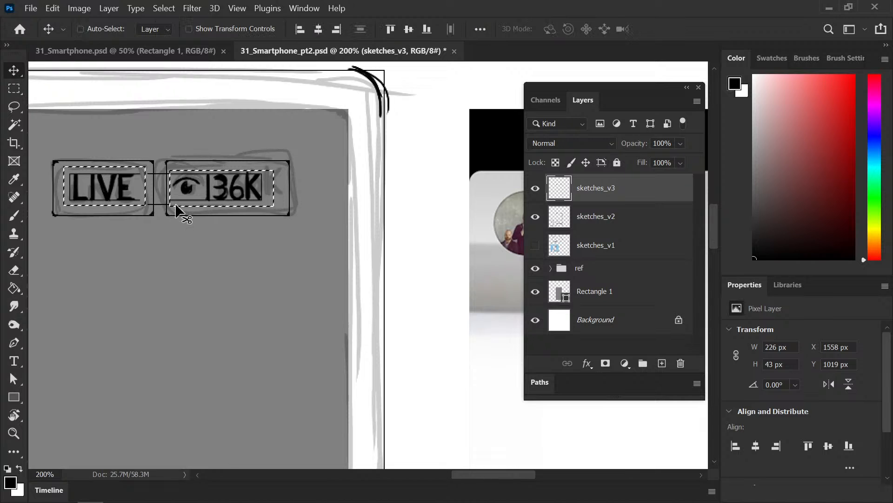
click(175, 203)
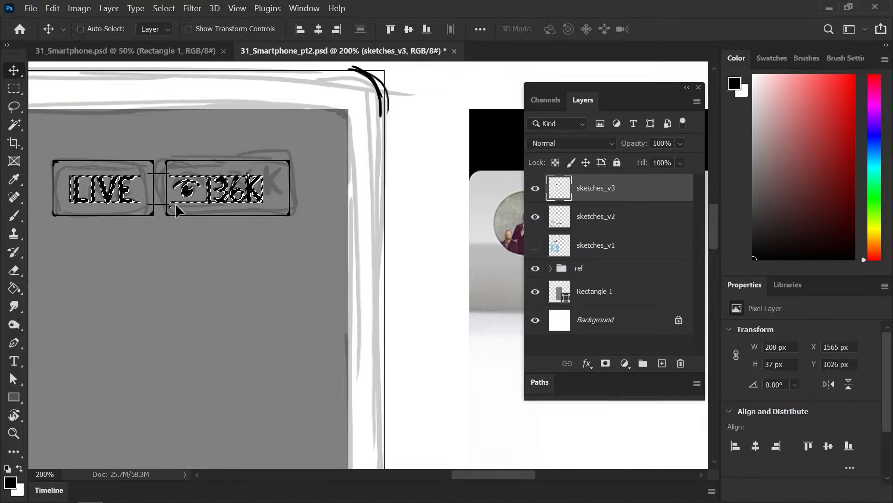
key(ctrl)
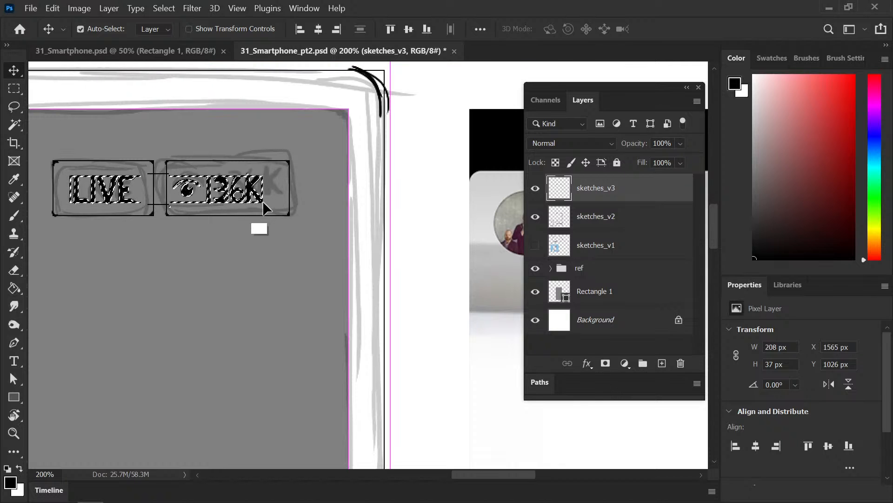
key(ctrl+d)
Step: Select the LIVE lettering with a rectangular marquee and nudge it left by 3 px to centre it in its badge
key(m)
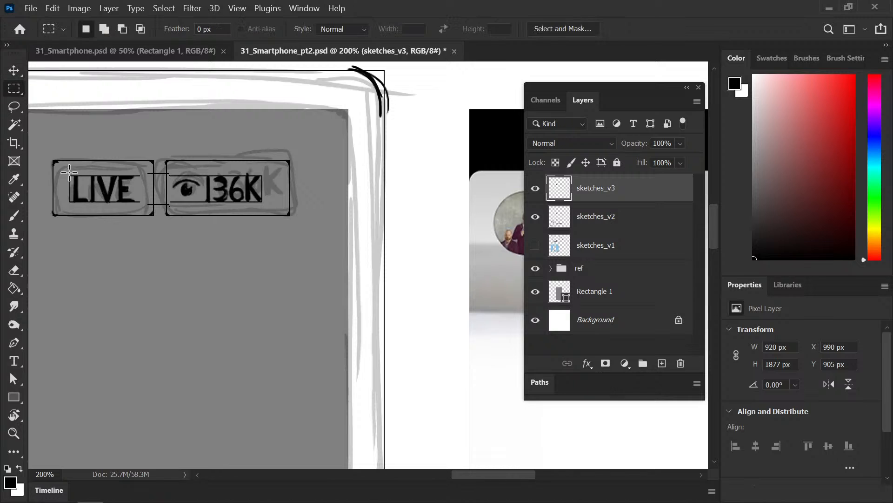
mouse_move(62, 169)
mouse_down()
mouse_move(193, 205)
mouse_move(150, 205)
mouse_up()
key(v)
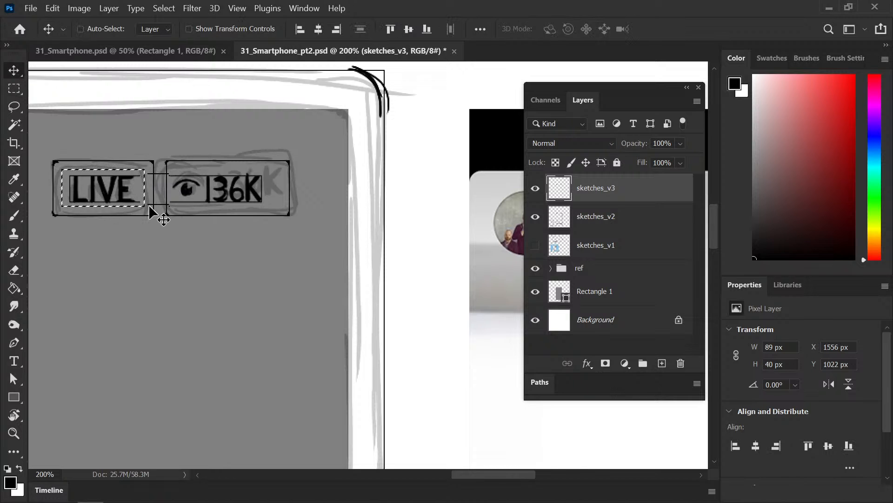
click(149, 205)
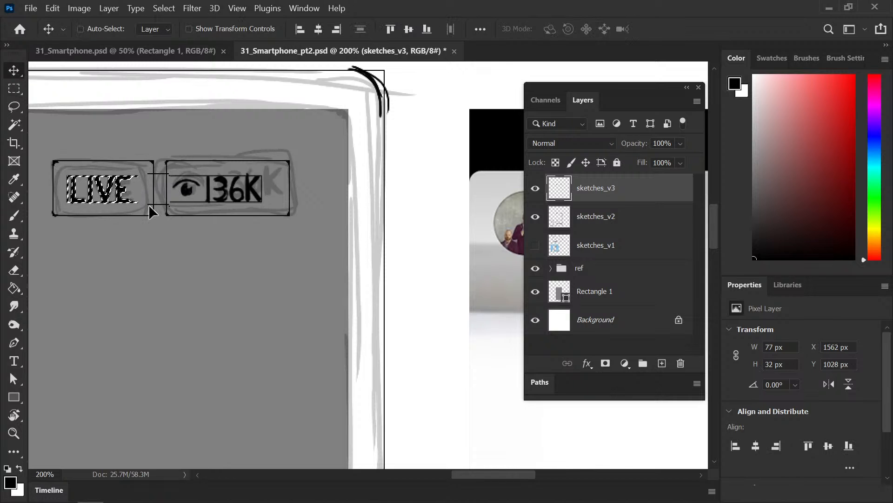
Step: Marquee the eye and 136K lettering, nudge it right by about 11 px to centre it in its badge, and save the document
key(m)
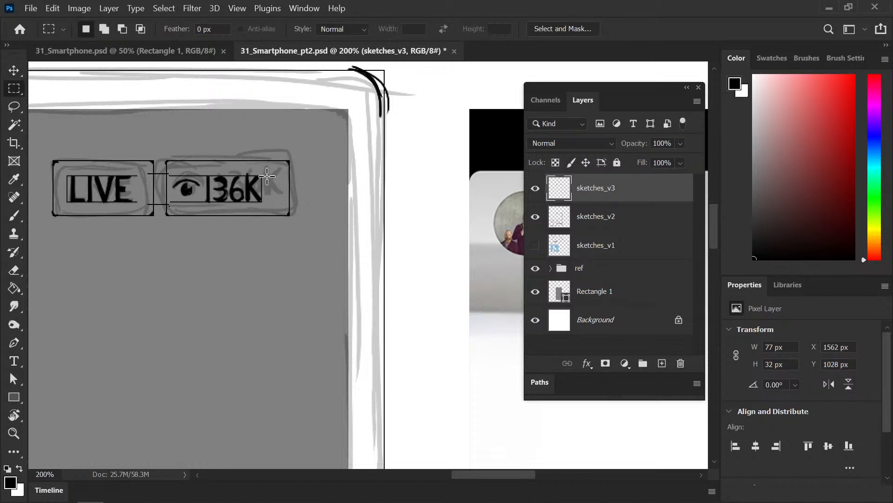
mouse_move(276, 171)
mouse_down()
mouse_move(121, 215)
mouse_move(170, 209)
mouse_up()
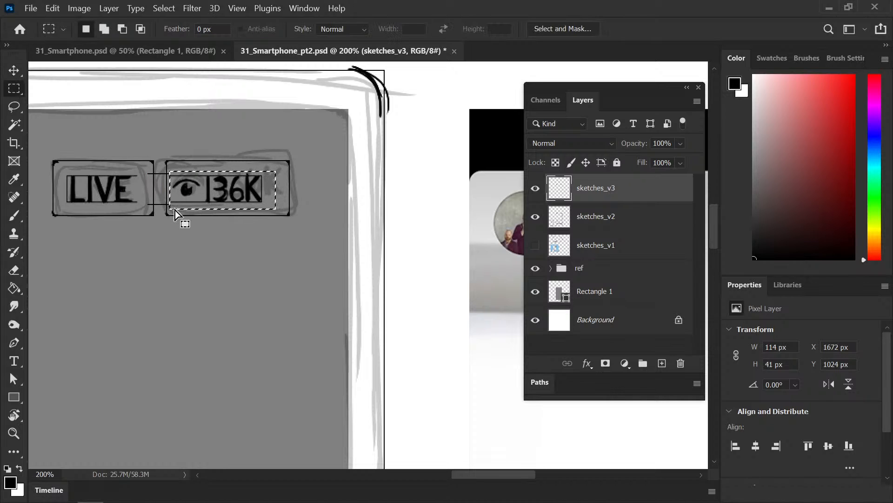
key(v)
click(174, 207)
key(Left)
key(Left)
key(Left)
key(Left)
key(Left)
key(Left)
key(Left)
key(Left)
key(Left)
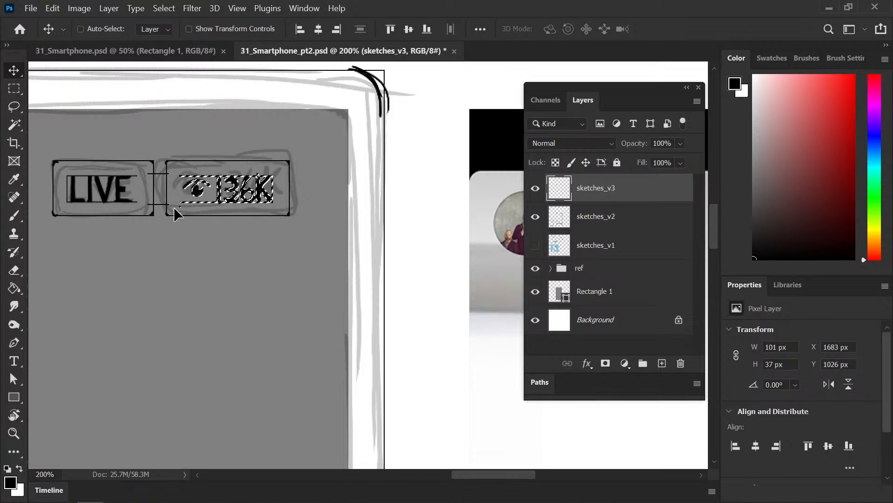
key(ctrl)
key(ctrl+d)
key(ctrl+s)
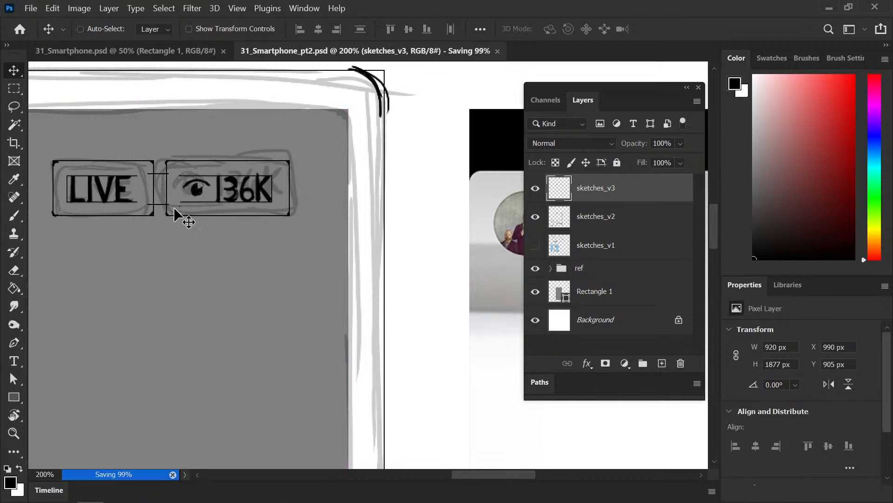
Step: Examine the whole clean sketch beside the reference with the sketches_v2 layer hidden, save the document, and show sketches_v2 again
key(b)
key(ctrl+0)
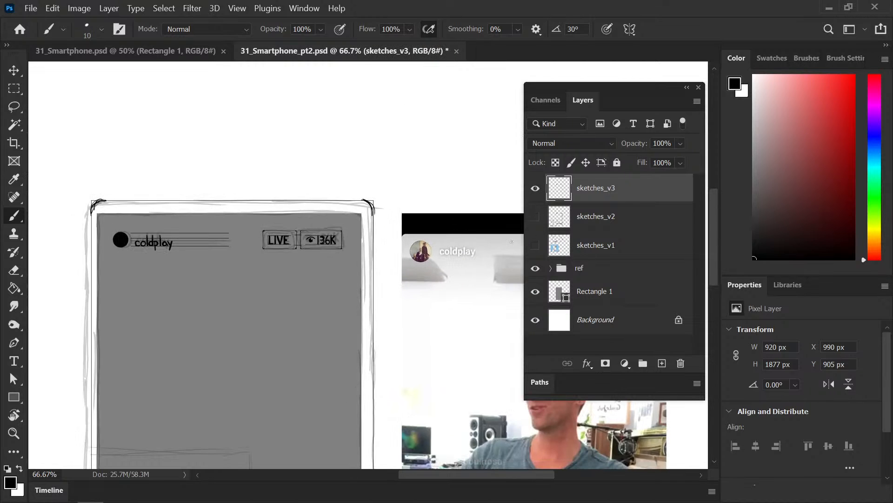
drag(306, 368, 305, 282)
key(ctrl+minus)
drag(345, 356, 300, 208)
key(ctrl+minus)
drag(339, 302, 311, 347)
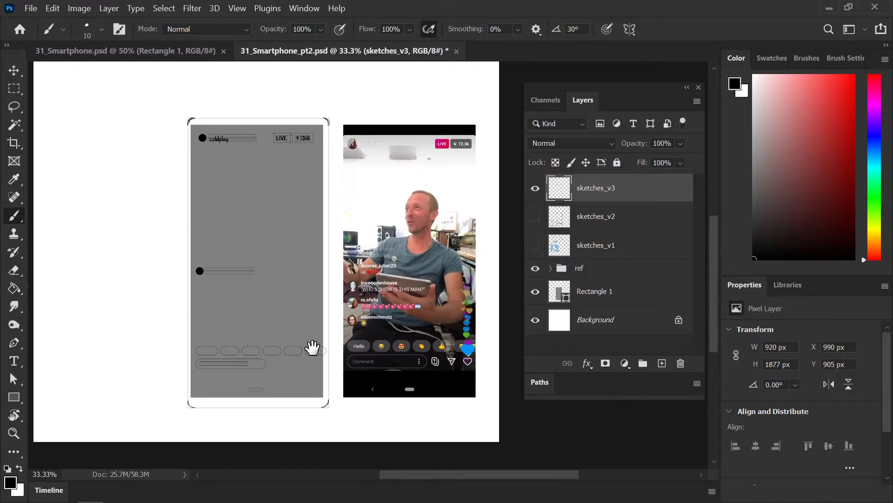
key(ctrl+s)
click(535, 216)
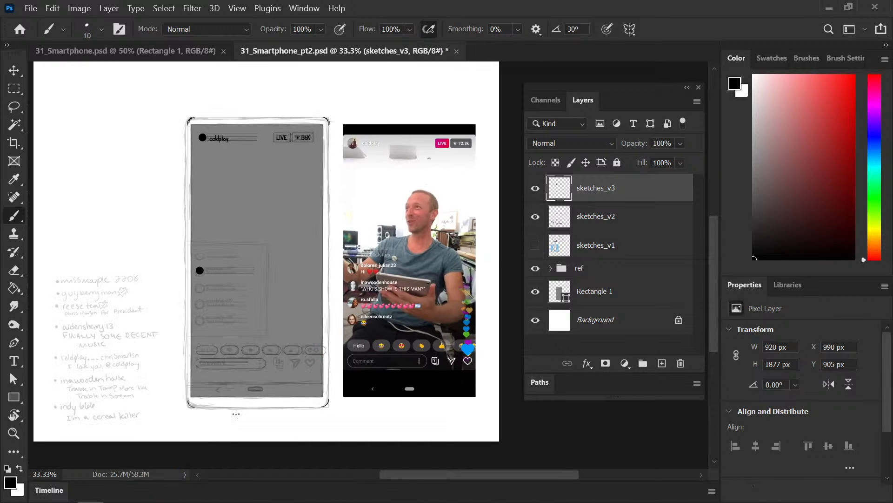
Step: Try duplicating a section of the Comment field's lowest guide line straight up beneath the Hello lettering
key(ctrl+plus)
drag(219, 368, 382, 195)
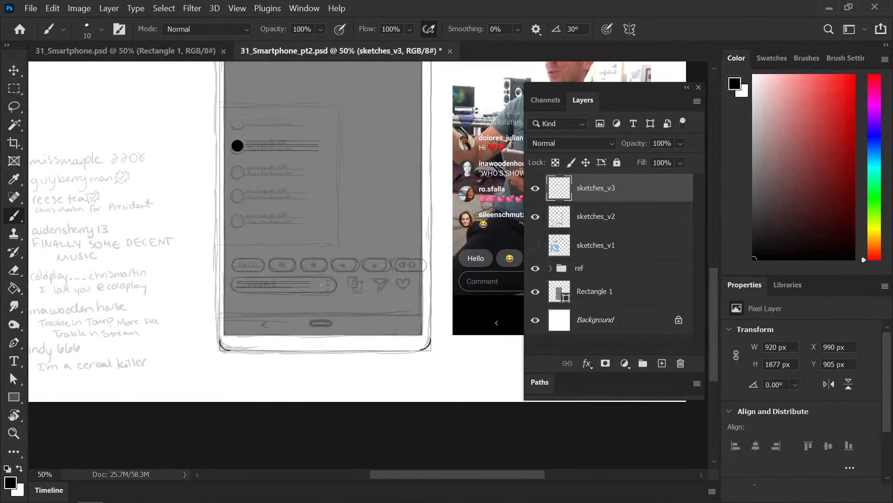
key(ctrl+plus)
key(ctrl+plus)
drag(199, 307, 378, 303)
key(ctrl+plus)
key(ctrl+plus)
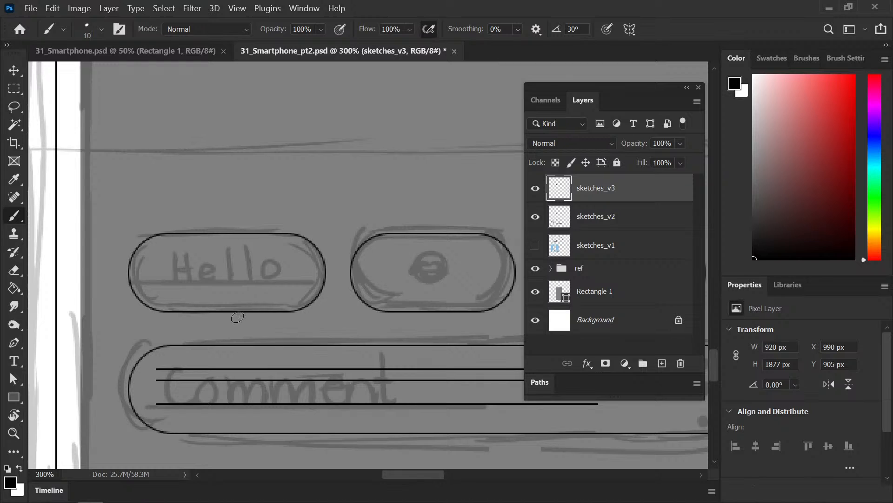
key(m)
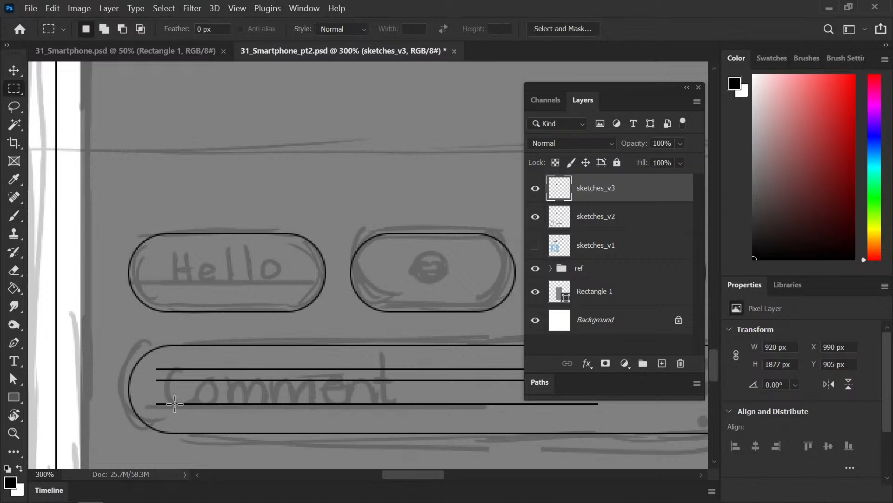
drag(148, 396, 472, 420)
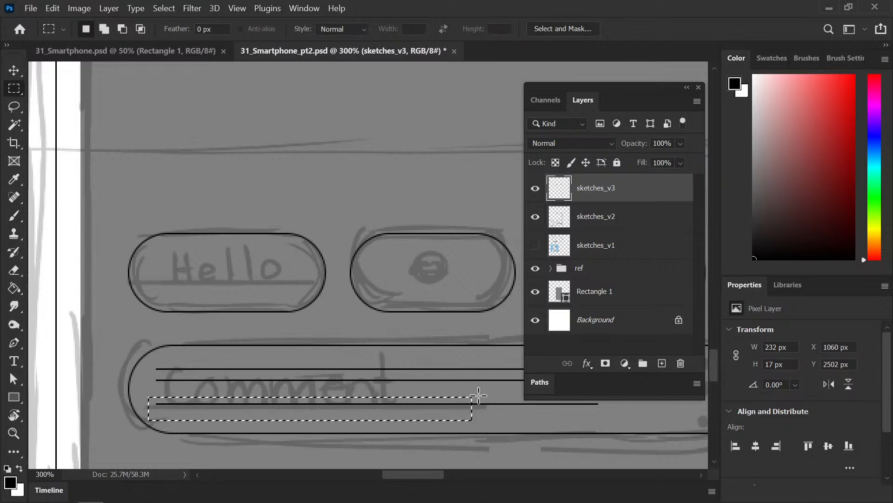
key(v)
drag(278, 412, 281, 287)
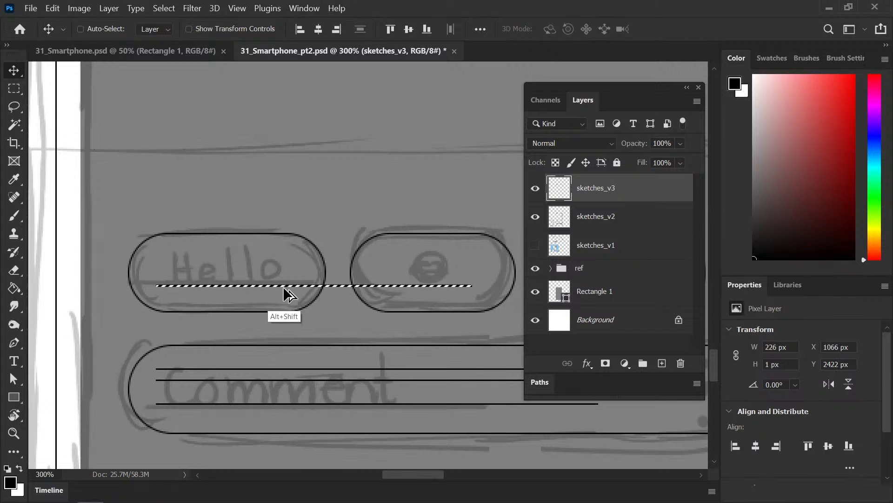
key(ctrl+s)
key(ctrl+d)
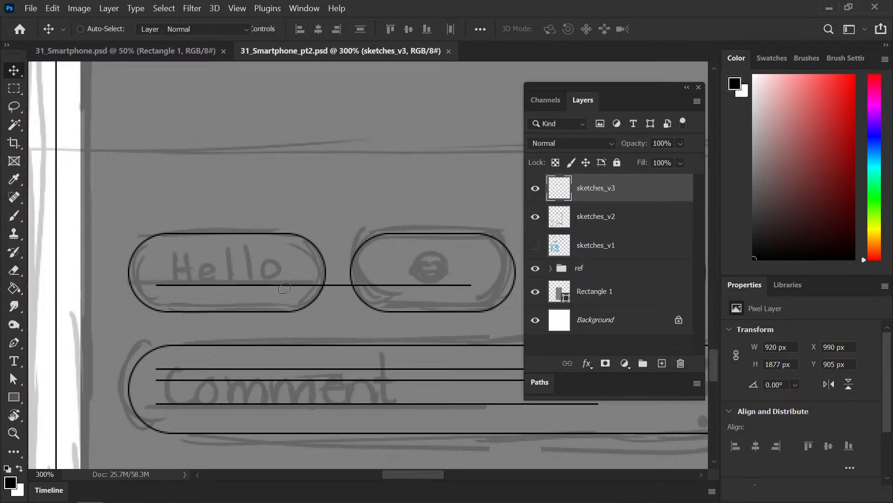
key(b)
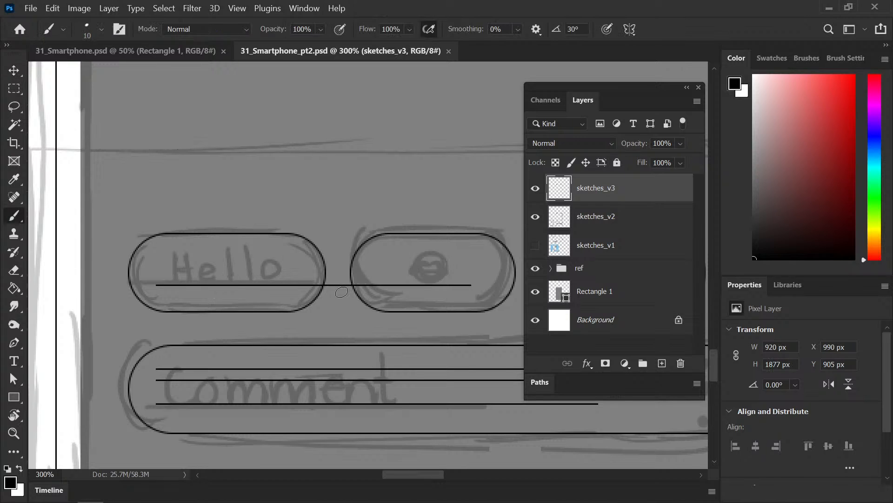
key(ctrl+z)
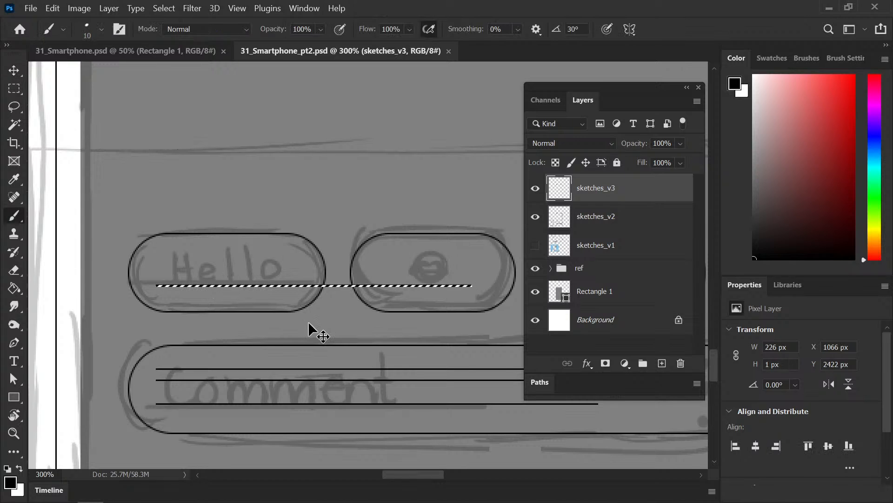
key(ctrl+z)
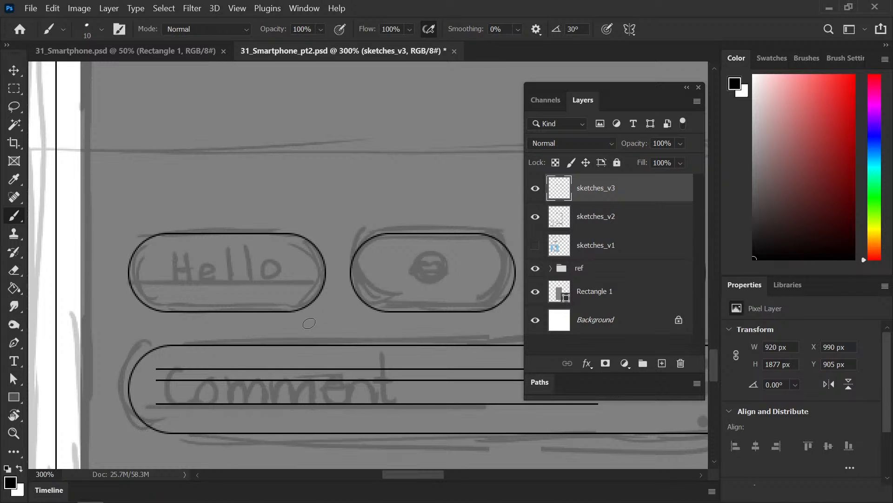
Step: Duplicate a 136 px wide section of the Comment field's two lower guide lines straight up onto the Hello lettering, at Y 2404 px
key(m)
mouse_move(150, 375)
mouse_down()
mouse_move(259, 414)
mouse_move(379, 415)
mouse_move(346, 416)
mouse_up()
key(v)
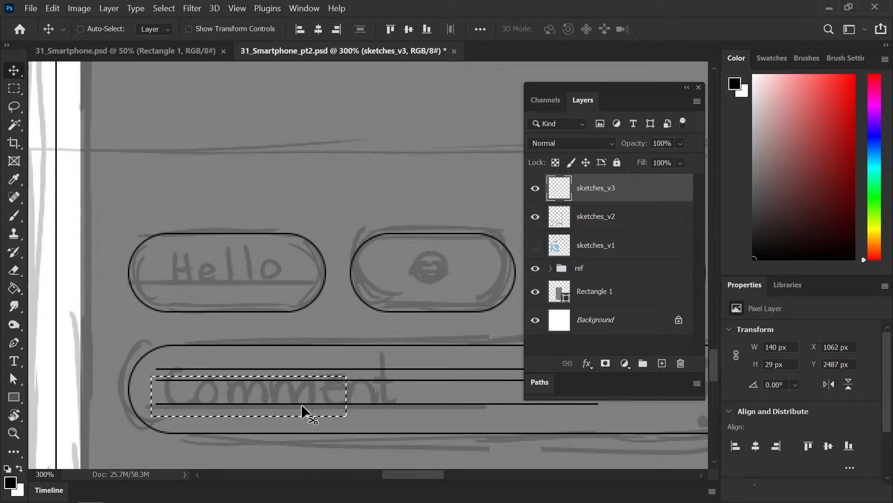
key(shift+Up)
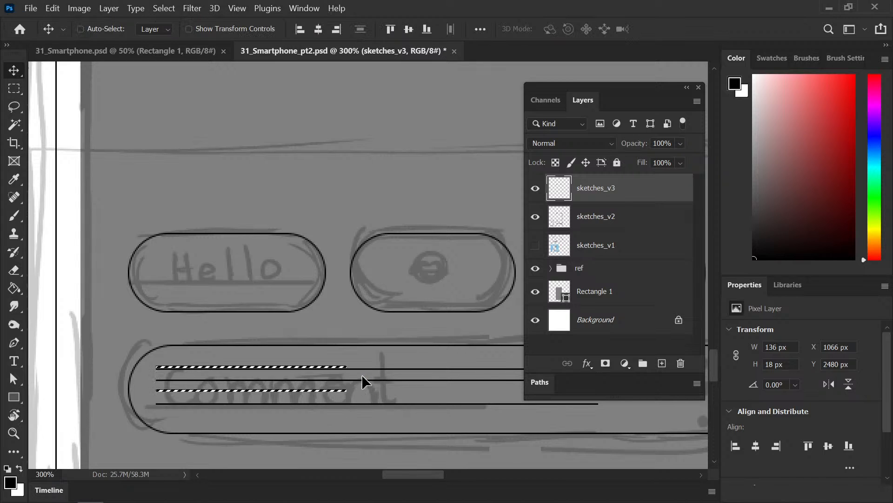
key(shift+Up)
key(shift+Up)
key(shift+Up)
key(shift+Up)
key(shift+Up)
key(shift+Up)
key(shift+Up)
key(shift+Up)
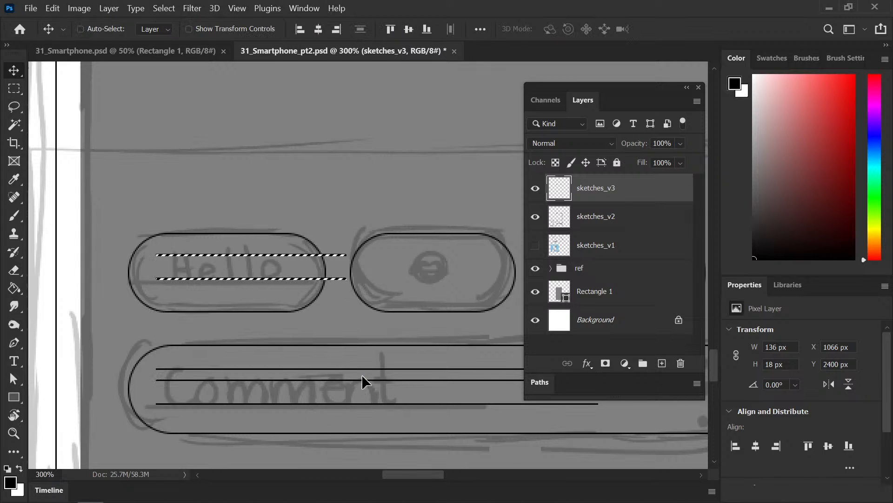
key(Down)
key(Down)
key(Down)
key(Down)
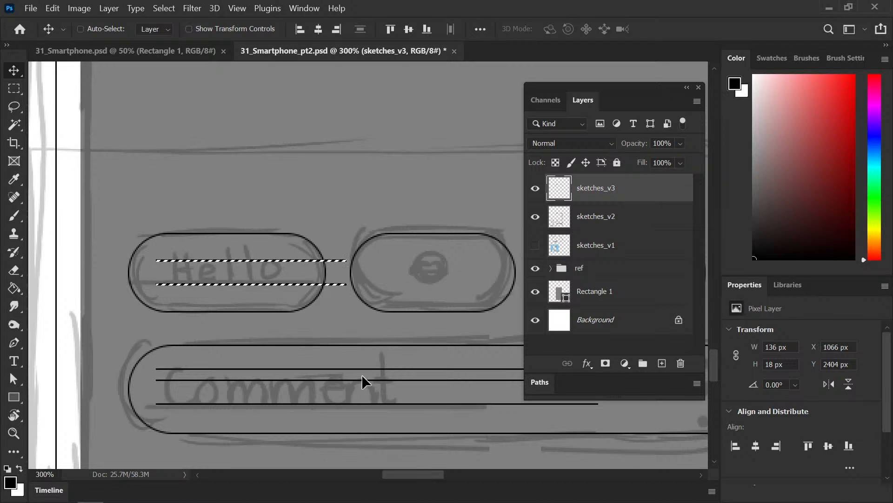
Step: Nudge the duplicated Hello guide lines up 1 px to Y 2403 px, deselect them, and save the document
key(Up)
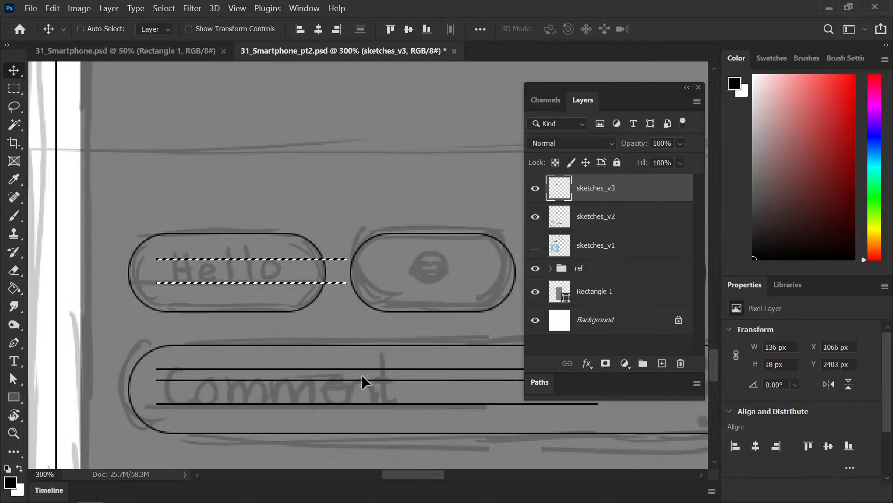
key(ctrl+d)
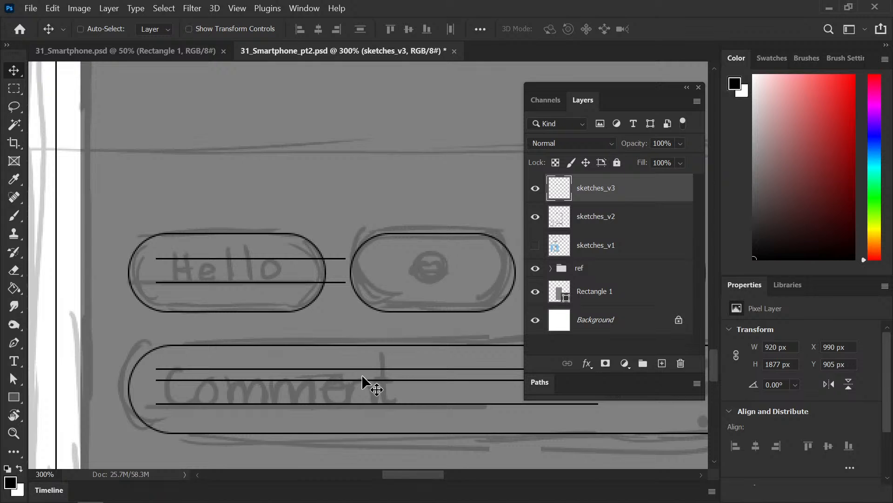
key(b)
key(ctrl+s)
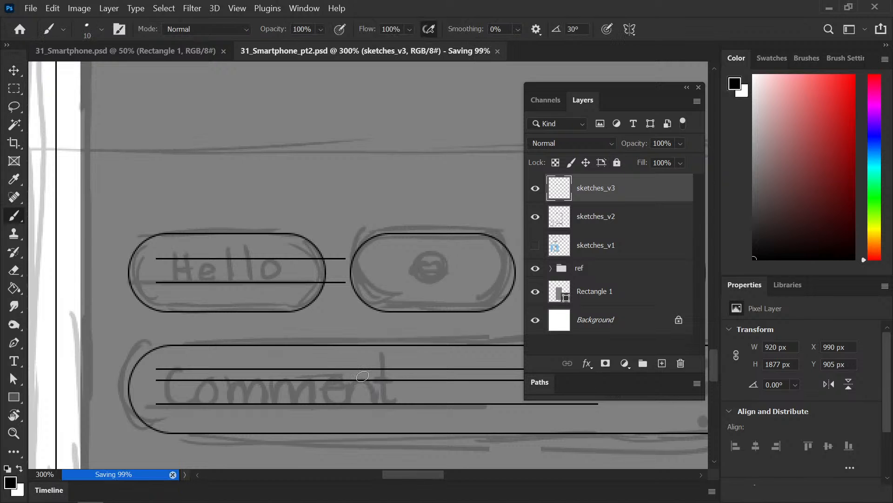
Step: Examine the emoji button row and Comment field in the reference screenshot up close
key(ctrl+minus)
key(ctrl+minus)
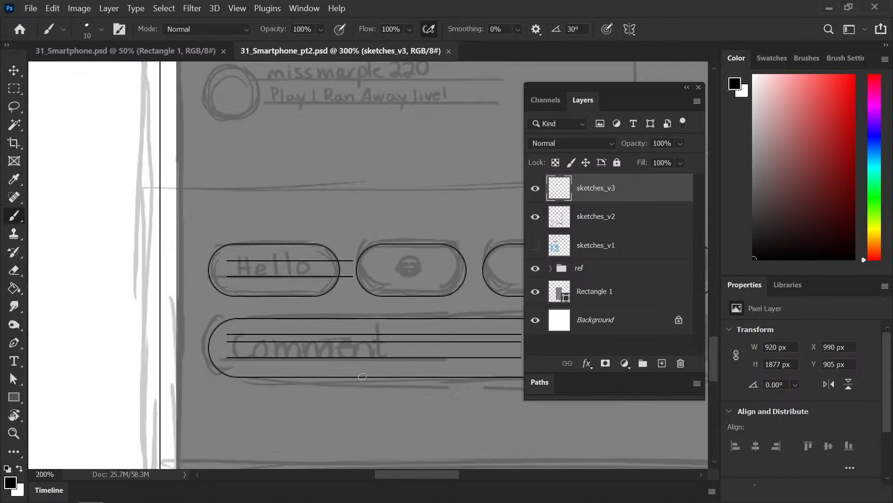
drag(415, 347, 168, 346)
key(ctrl+minus)
drag(229, 339, 134, 353)
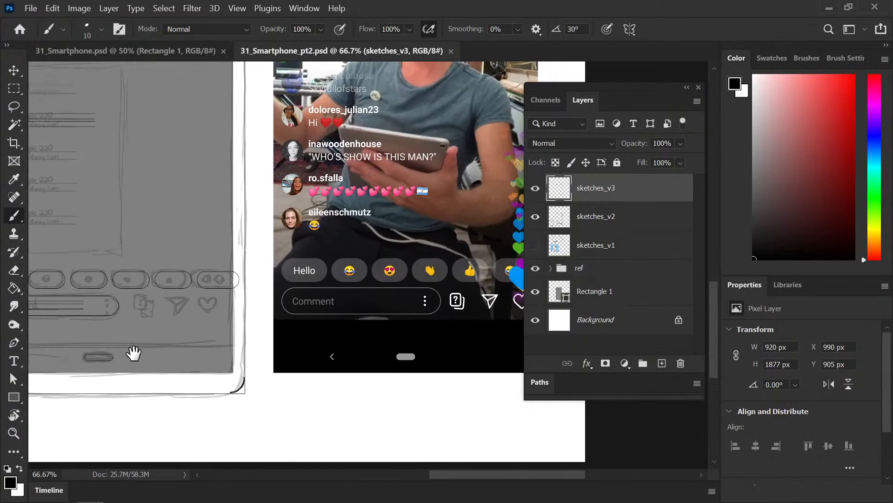
mouse_move(221, 371)
mouse_down()
mouse_move(177, 361)
mouse_move(158, 367)
mouse_up()
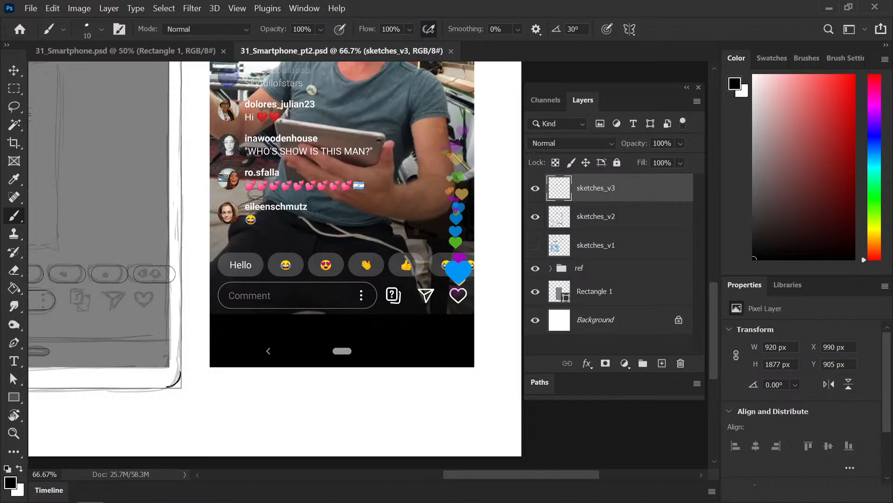
key(ctrl+plus)
key(ctrl+plus)
key(ctrl+plus)
key(ctrl+minus)
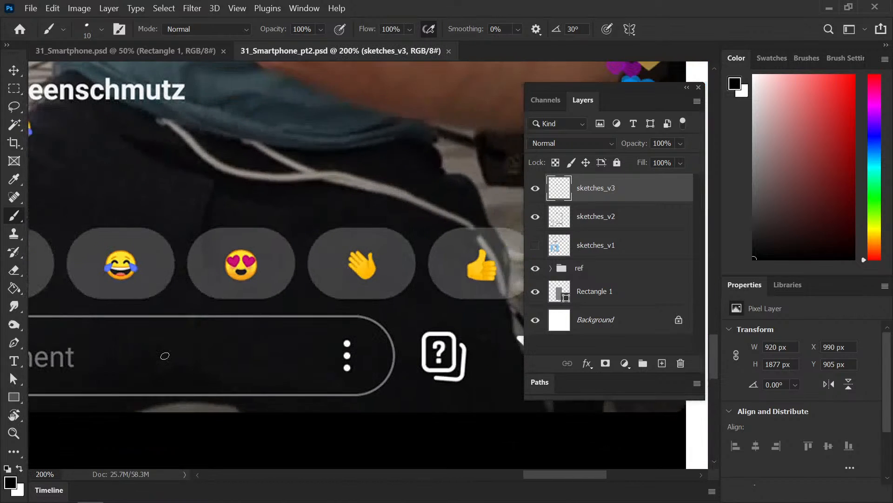
drag(210, 326, 266, 299)
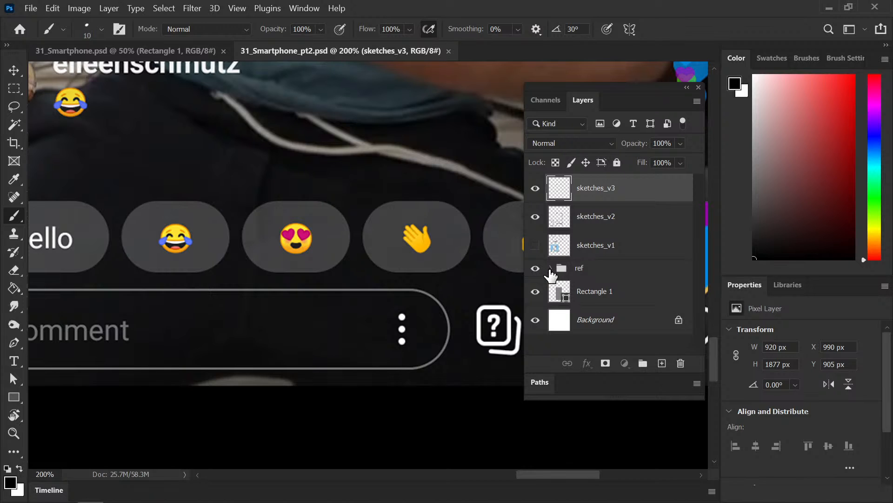
Step: Fade the ref group to 20% opacity, make sketches_v3 the active layer again, and save the document
click(550, 269)
click(576, 269)
click(535, 268)
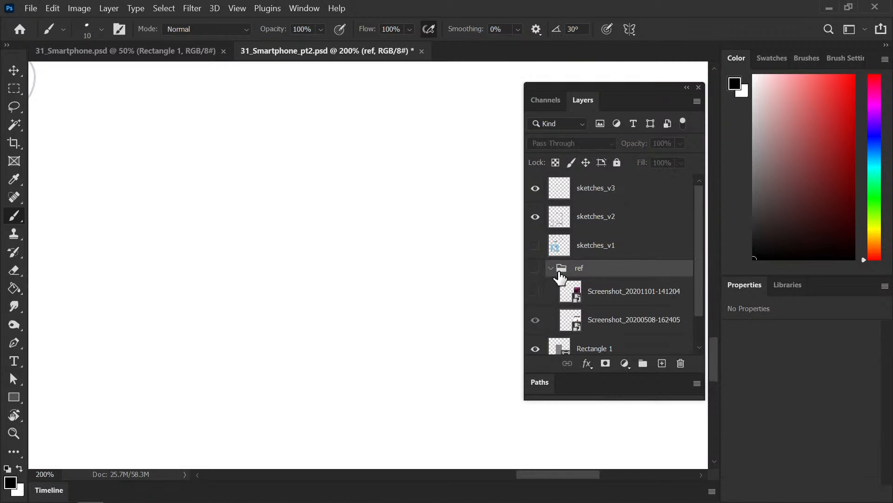
click(539, 270)
click(539, 270)
click(541, 270)
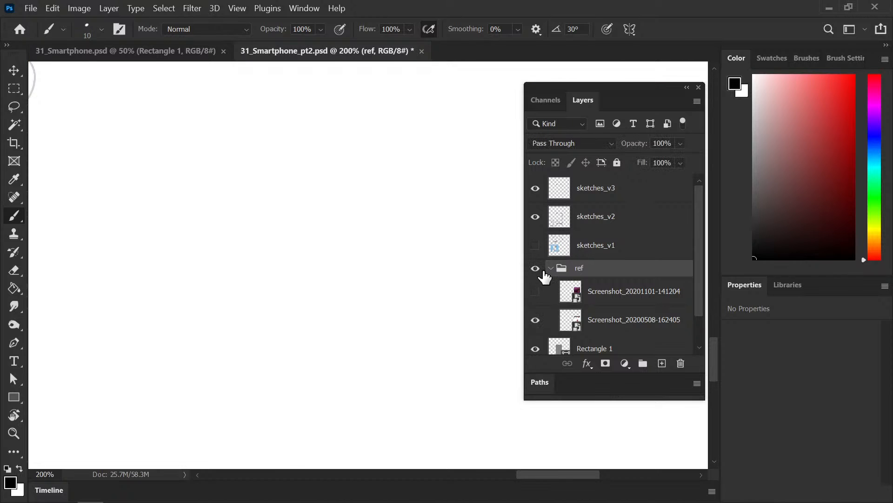
click(551, 269)
click(650, 139)
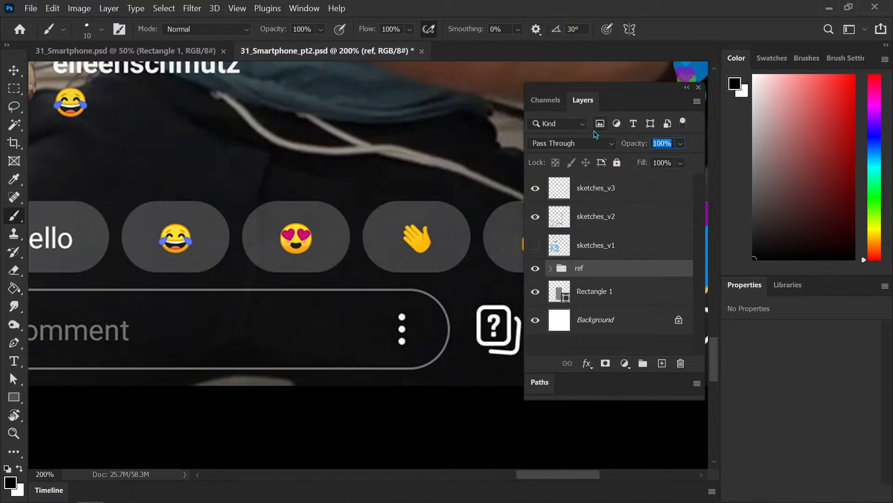
text(20)
key(Return)
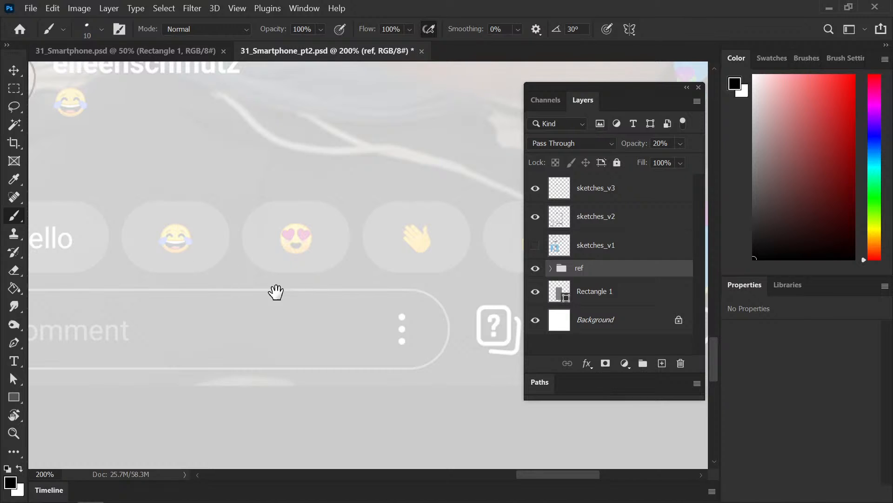
click(614, 198)
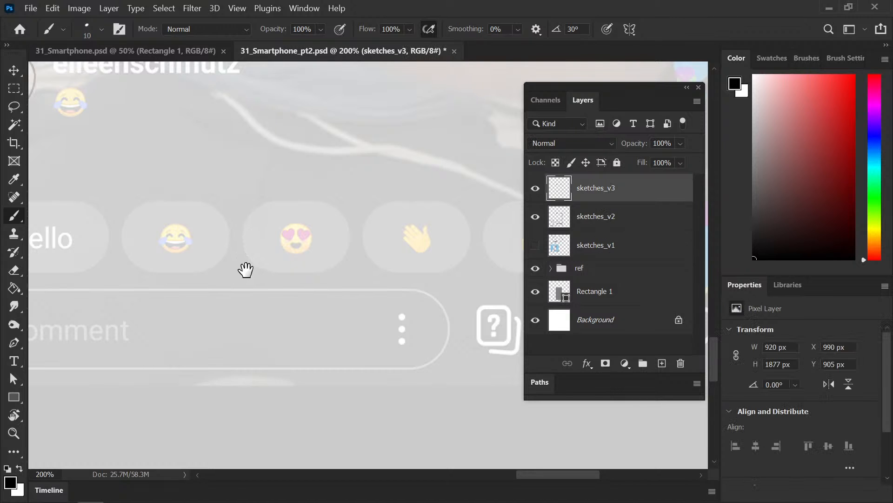
key(ctrl+s)
Step: Sketch a laughing-with-tears emoji face in black over the reference's Comment field, saving the document along the way
drag(243, 283, 259, 241)
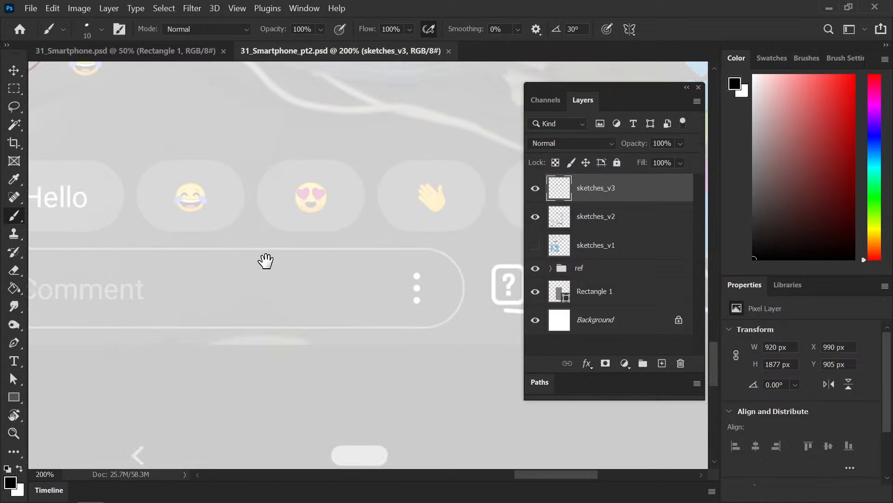
drag(261, 277, 288, 261)
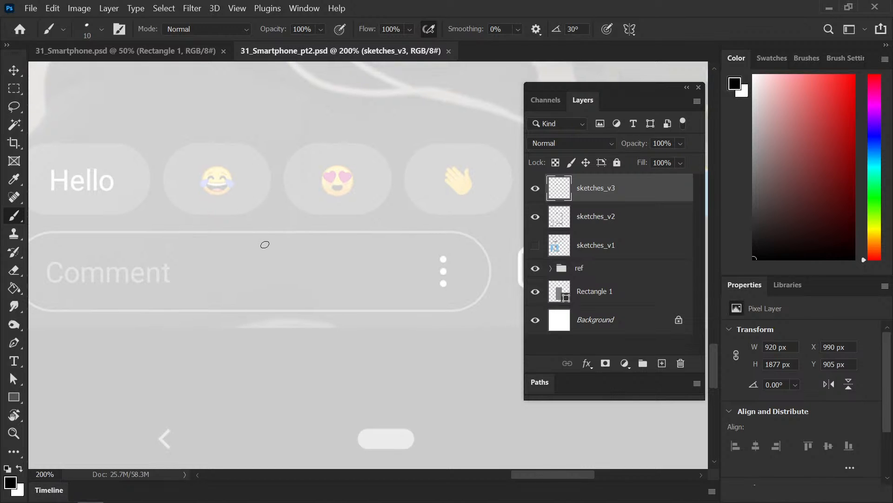
mouse_move(255, 250)
mouse_down()
mouse_move(249, 279)
mouse_move(286, 291)
mouse_up()
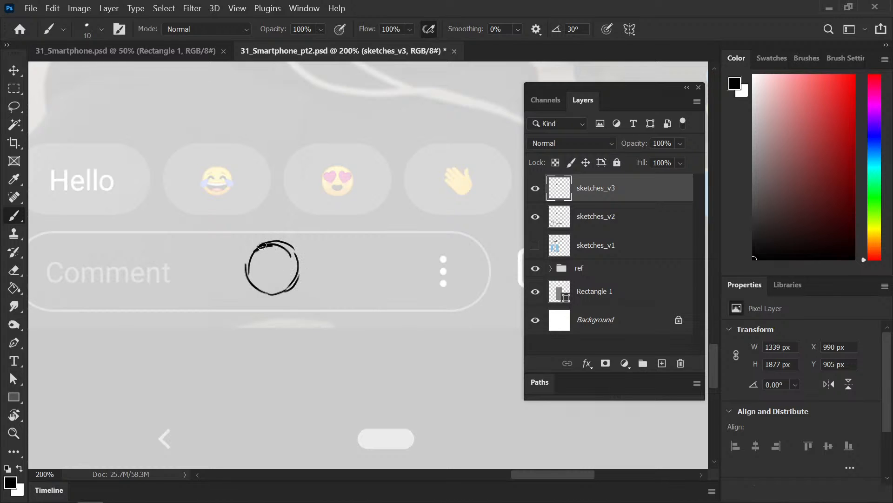
drag(286, 289, 287, 290)
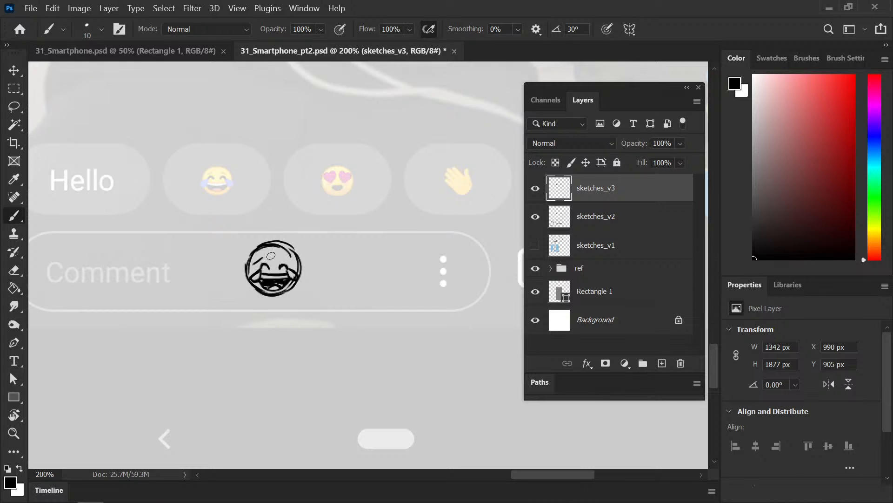
key(ctrl+s)
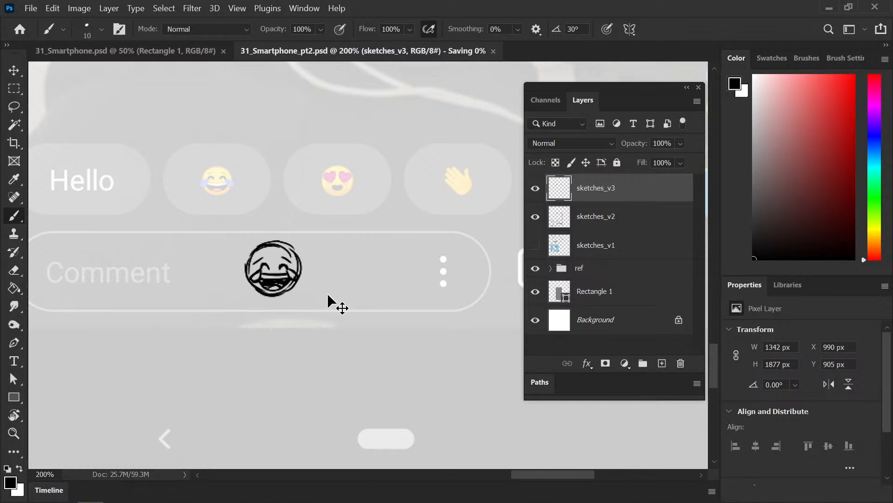
drag(250, 281, 270, 295)
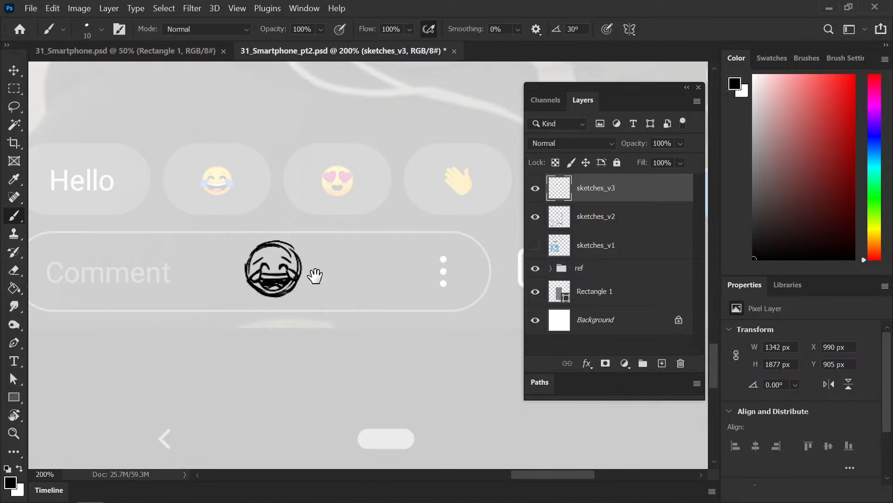
Step: Draw a black circle over the sketched emoji with the Ellipse tool and scale it to about 59 px across
drag(315, 277, 235, 275)
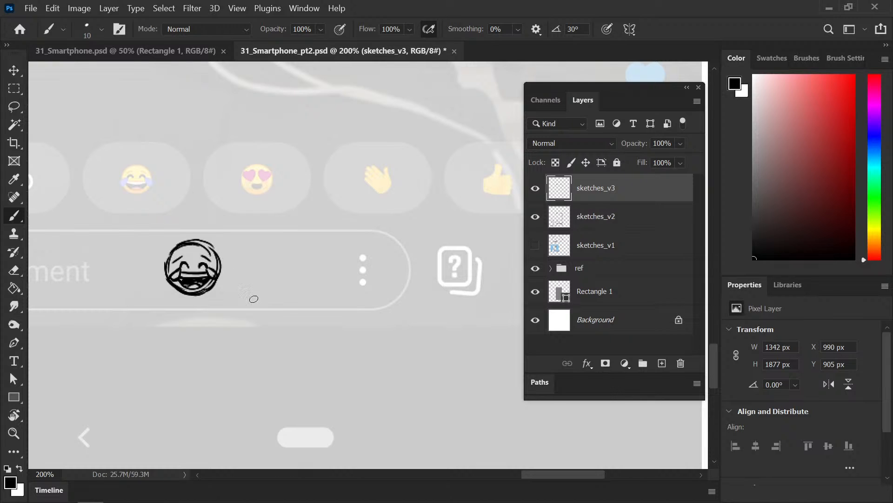
click(15, 398)
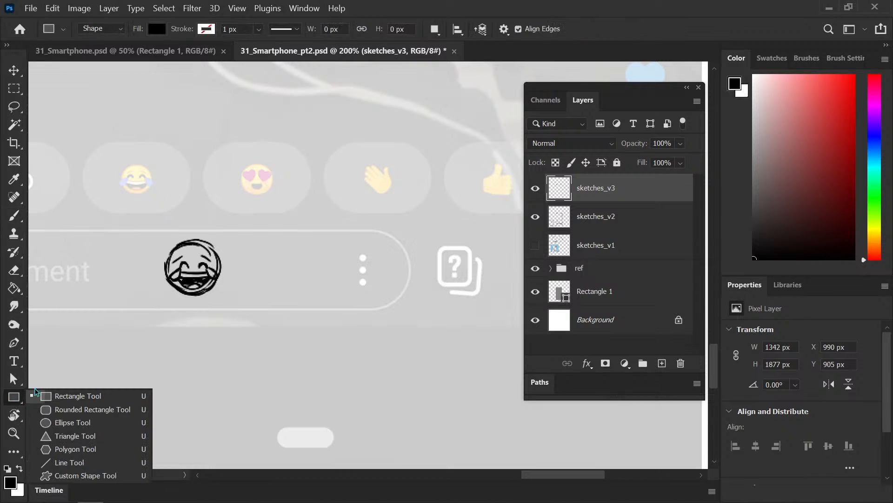
click(100, 422)
mouse_move(243, 242)
mouse_down()
mouse_move(304, 305)
mouse_move(224, 286)
mouse_move(194, 289)
mouse_move(226, 299)
mouse_up()
key(v)
key(ctrl+t)
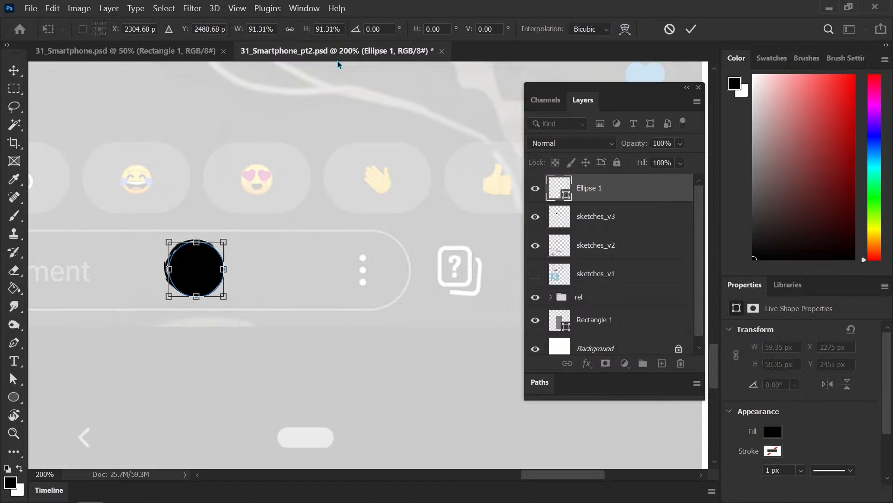
key(Return)
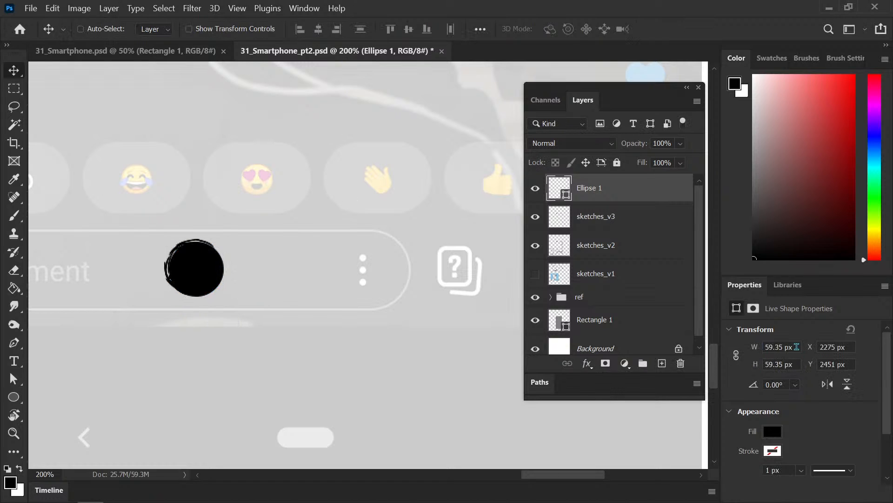
Step: Set the circle's width and height to 60 px
click(796, 347)
text(60)
key(Return)
text(60)
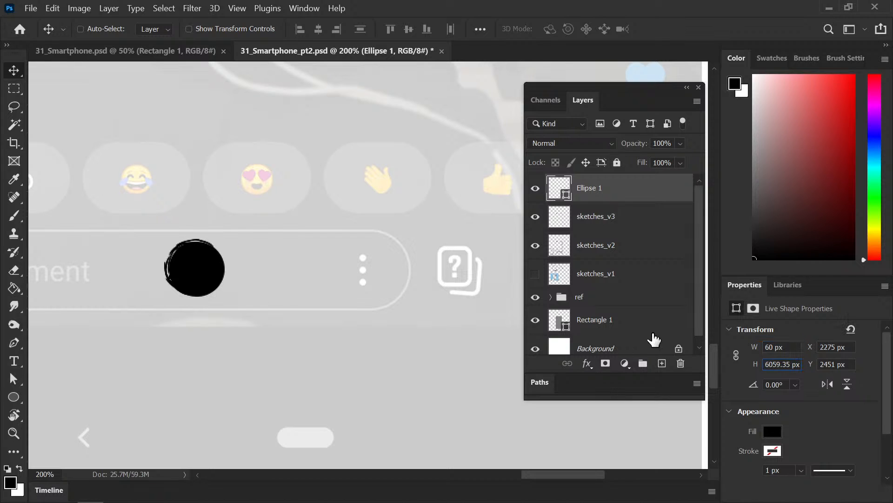
key(Delete)
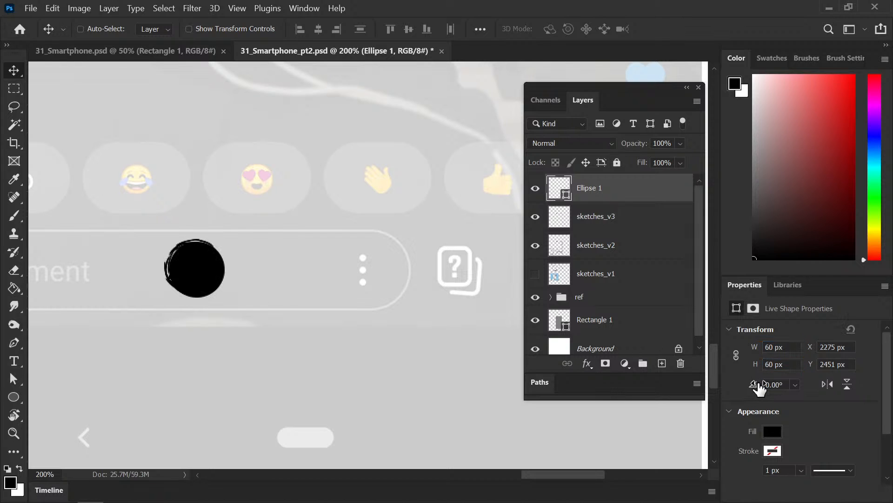
Step: Shift the circle to the right of the emoji and give it a 1 px black stroke with no fill
mouse_move(241, 271)
mouse_down()
mouse_move(217, 283)
mouse_move(249, 276)
mouse_up()
click(774, 451)
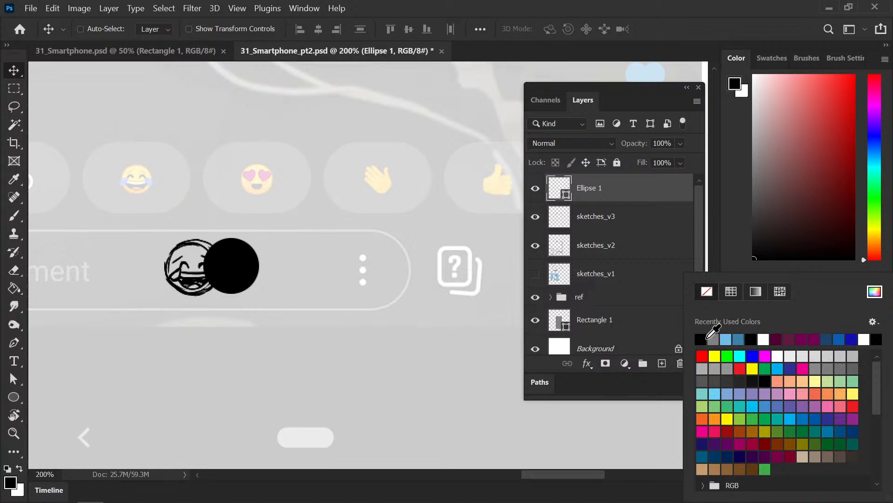
click(739, 244)
click(775, 433)
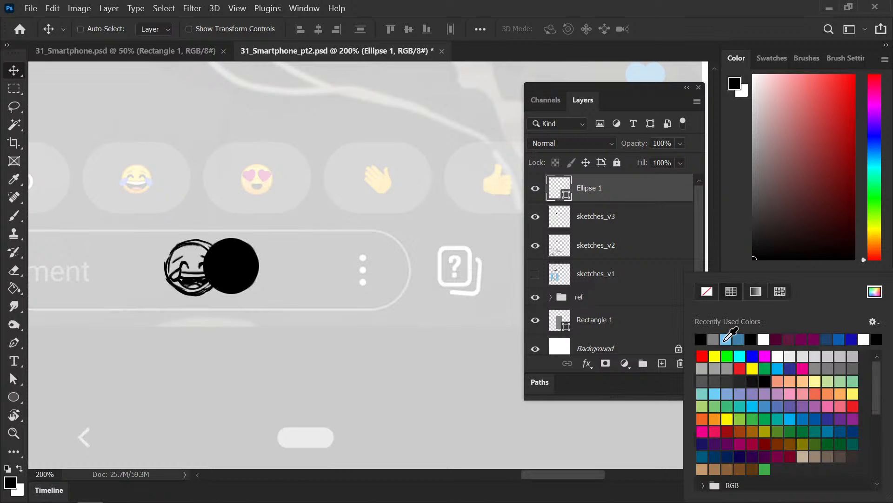
click(706, 291)
click(228, 300)
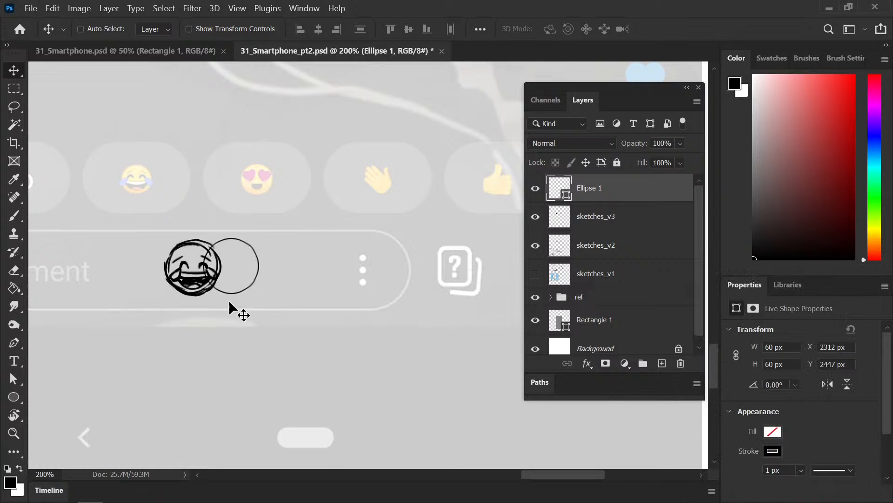
Step: Align the circle outline over the emoji face at X 2272, Y 2448 px and rasterize the Ellipse 1 layer
mouse_move(237, 282)
mouse_down()
mouse_move(203, 284)
mouse_move(271, 281)
mouse_move(213, 293)
mouse_move(199, 282)
mouse_up()
key(ctrl)
key(Up)
key(Up)
key(Up)
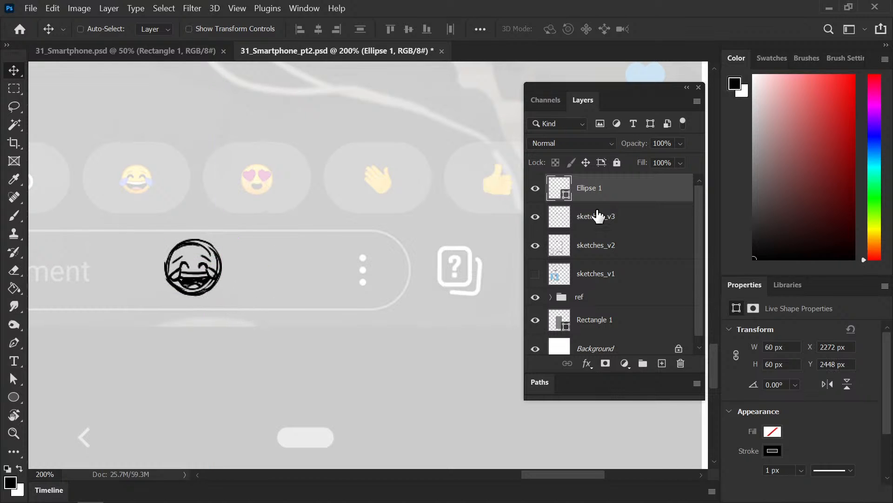
right_click(598, 191)
click(672, 222)
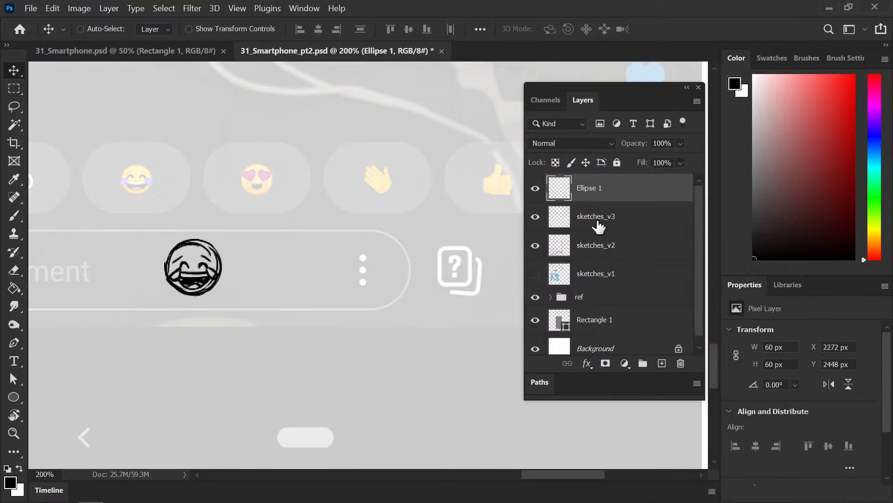
Step: Erase the emoji's rough hand-drawn outline on the sketches_v3 layer, leaving the facial features
click(599, 227)
key(e)
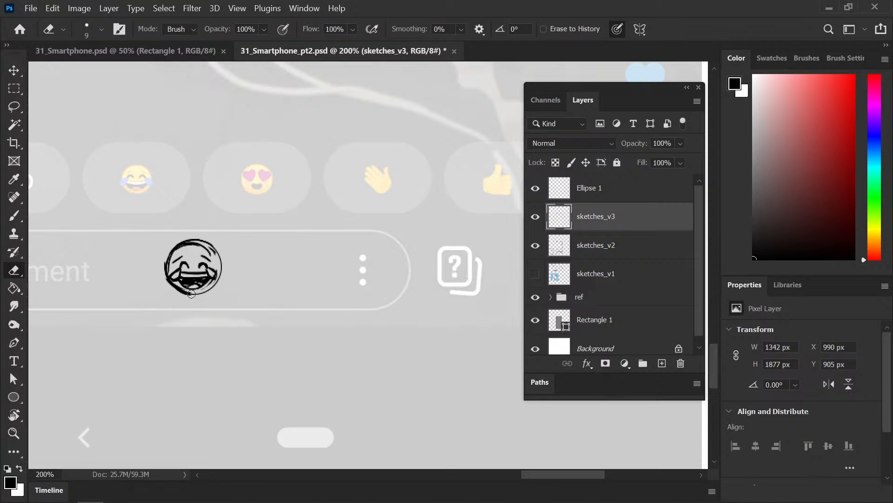
drag(167, 275, 170, 262)
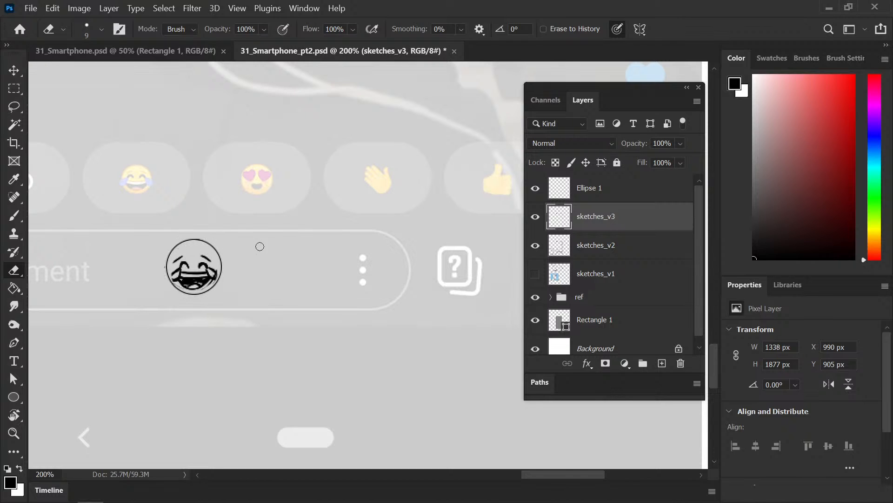
Step: Select the laughing emoji's facial features on sketches_v3, centre them inside the circle at about X 2269, Y 2460 px, and deselect
key(v)
key(m)
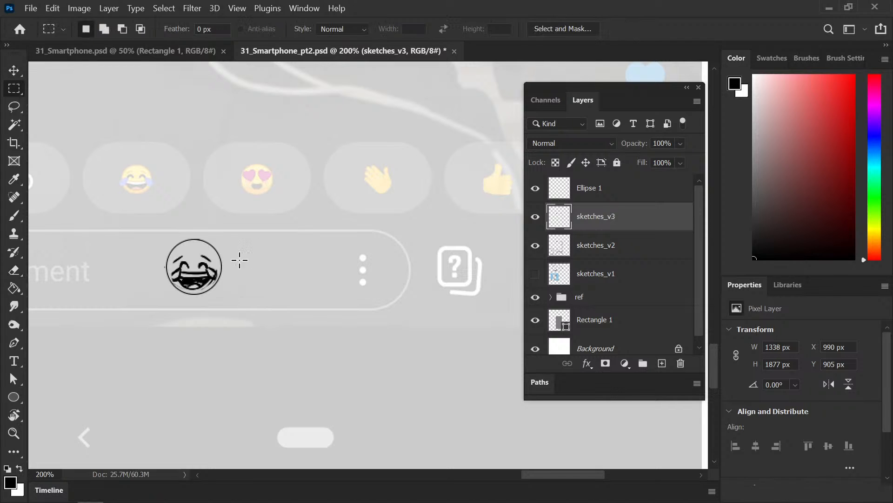
drag(250, 245, 127, 313)
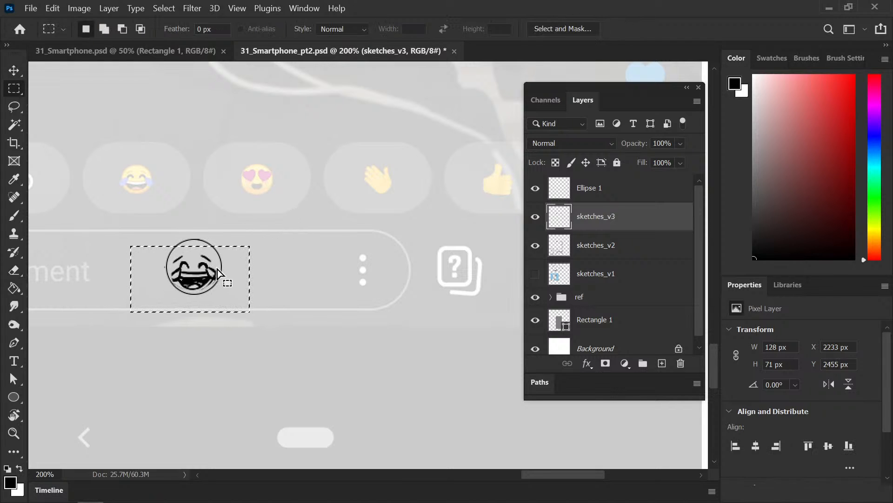
key(v)
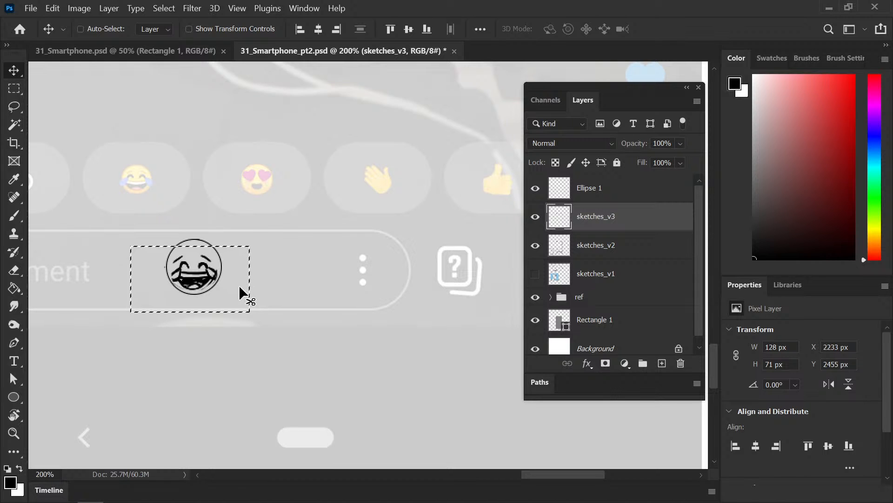
drag(239, 285, 249, 260)
key(ctrl+z)
key(ctrl+shift+z)
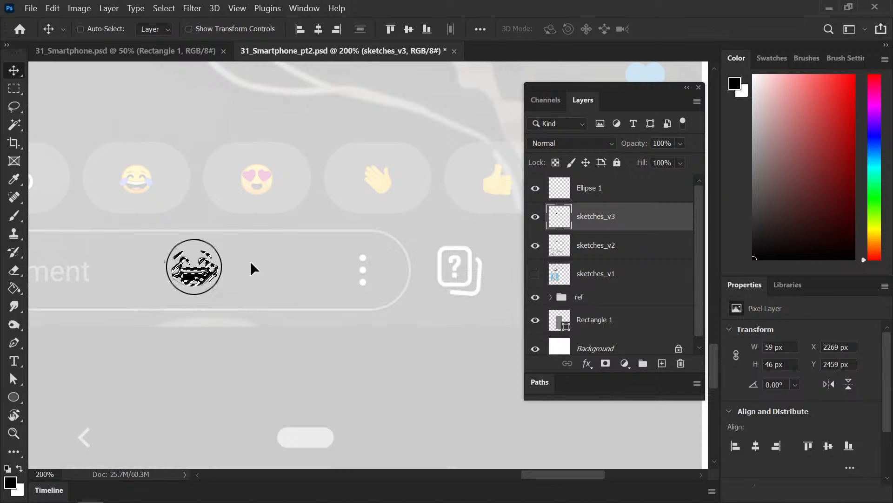
key(Down)
key(Down)
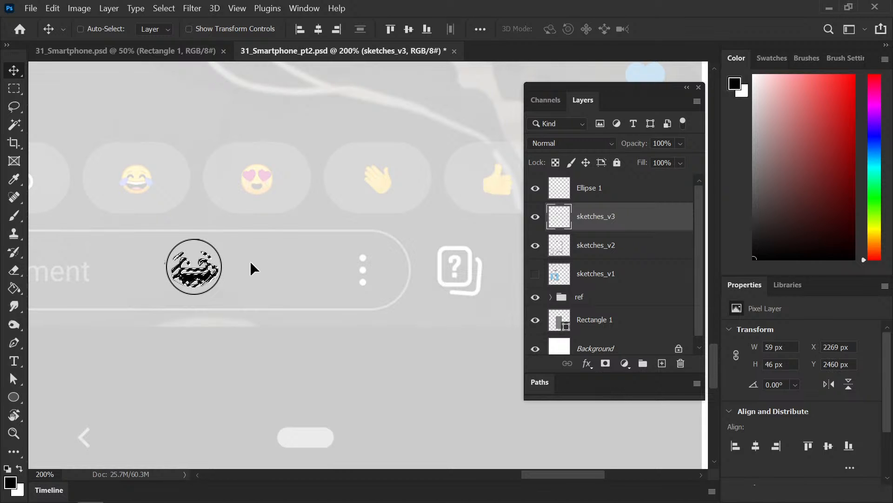
key(b)
key(ctrl+d)
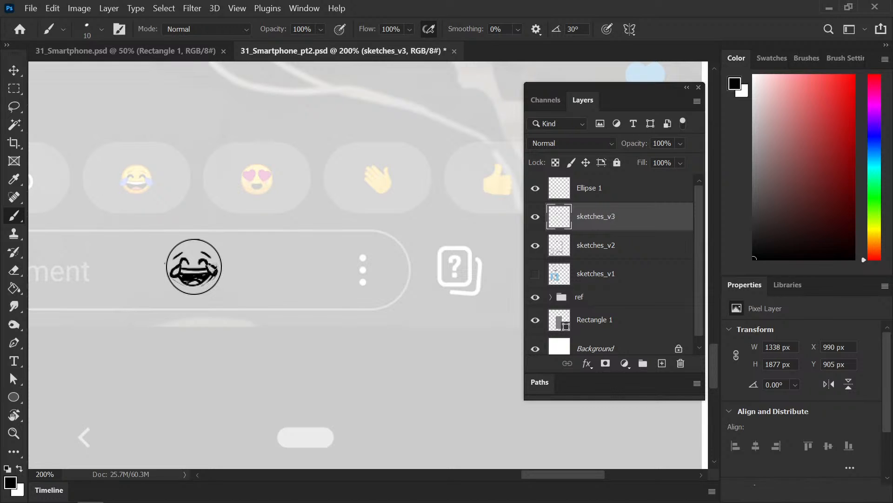
click(619, 189)
right_click(604, 188)
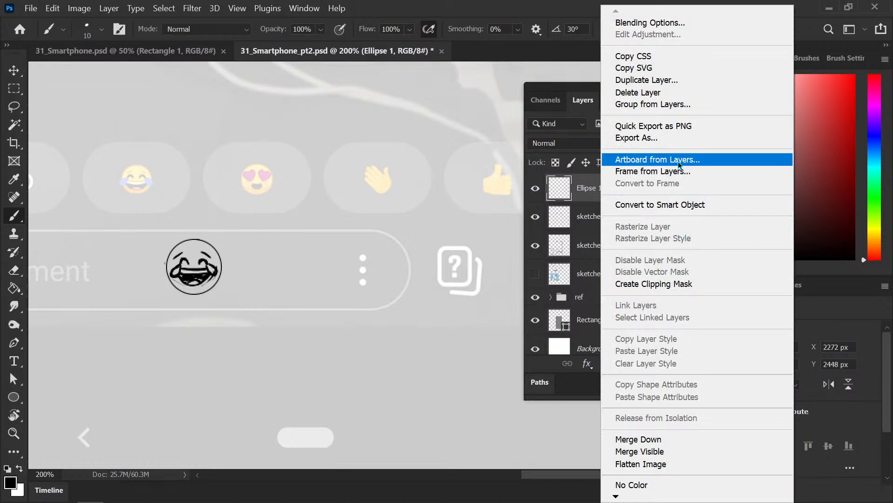
click(568, 195)
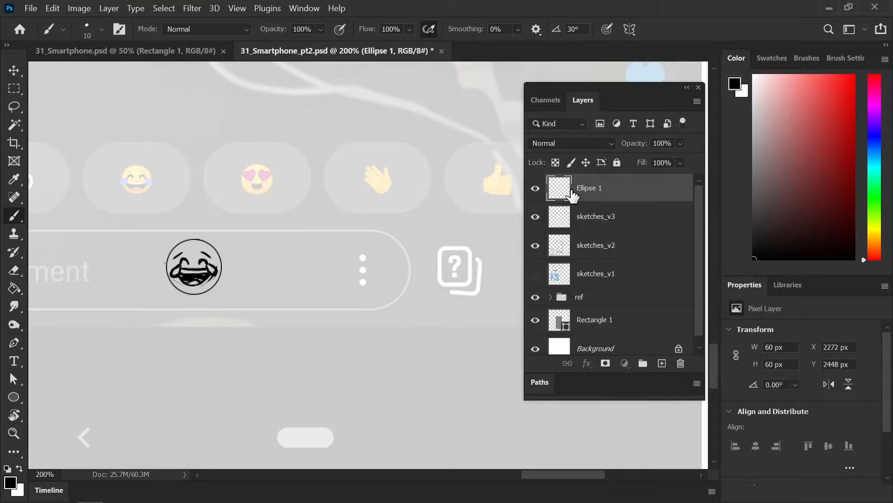
right_click(569, 193)
right_click(605, 188)
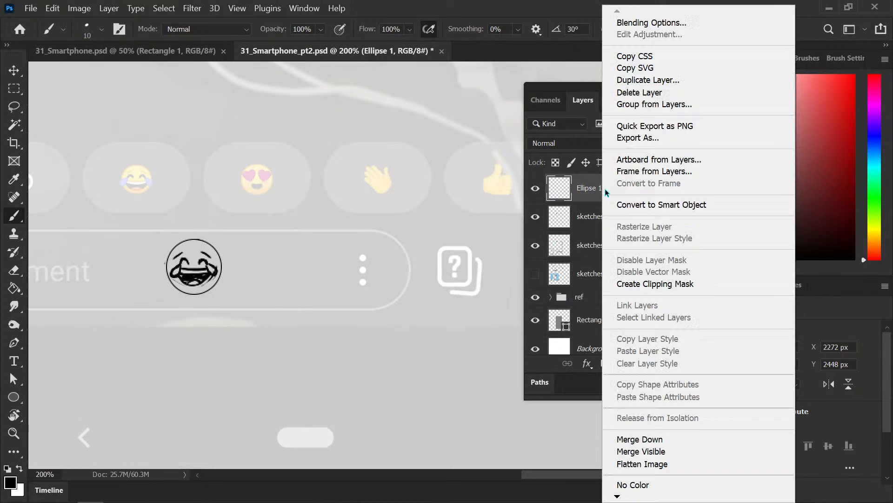
click(595, 194)
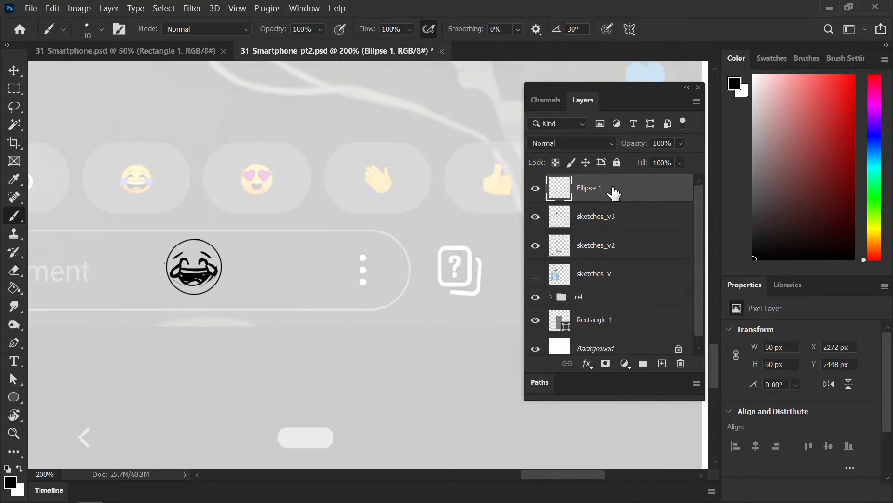
right_click(616, 195)
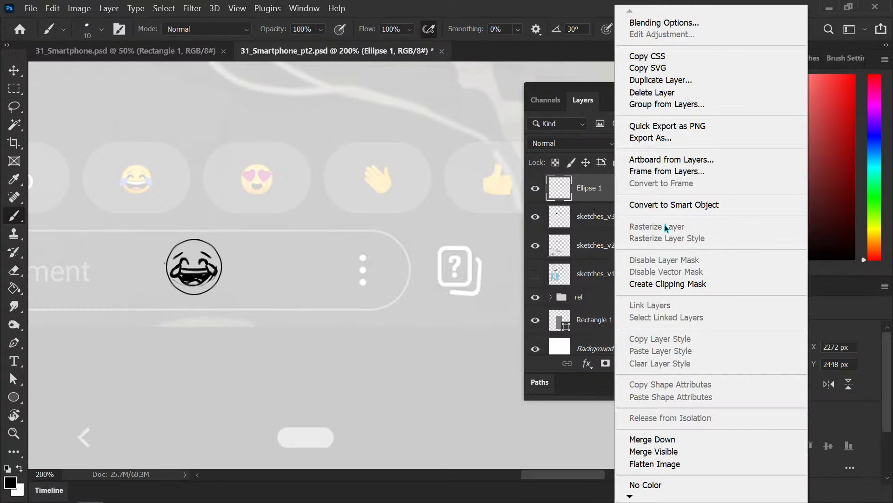
click(588, 193)
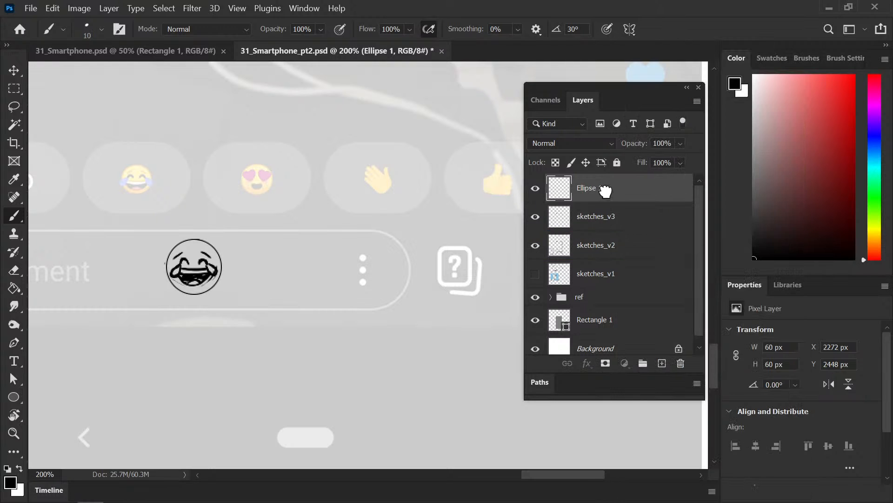
key(Delete)
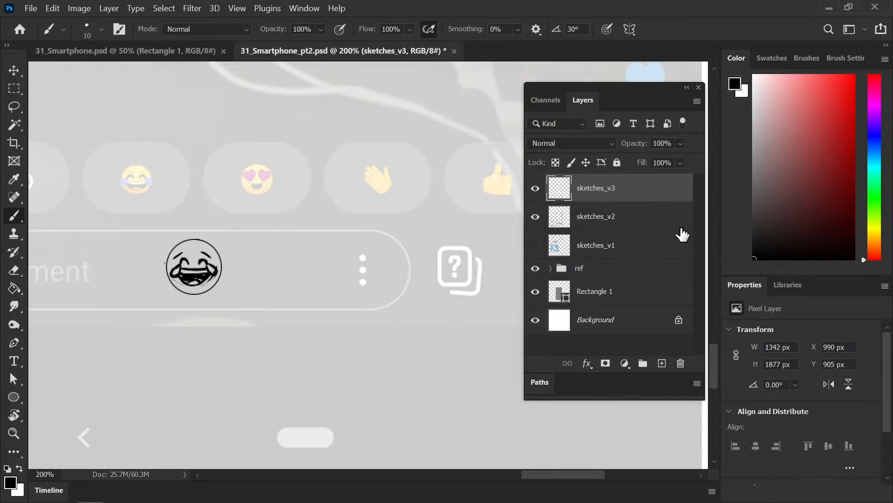
key(ctrl+z)
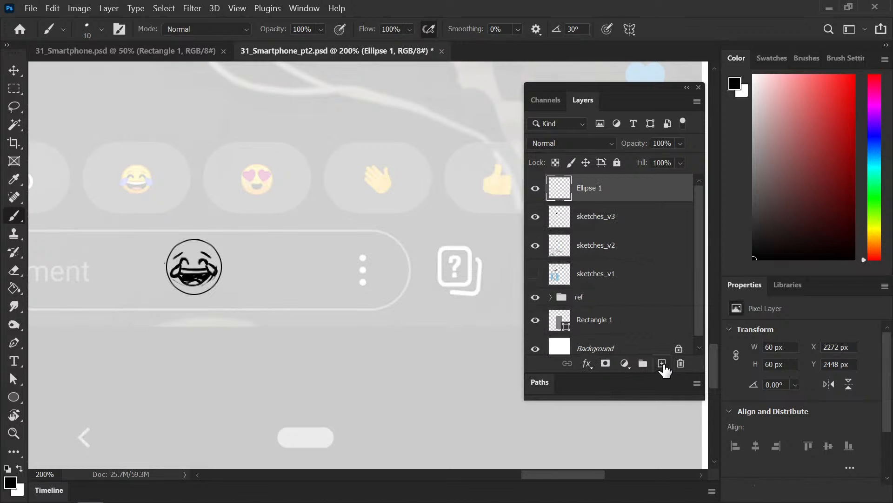
Step: Duplicate the Ellipse 1 circle to X 2348 px beside the laughing emoji, and duplicate that copy 80 px further right to X 2428 px
key(v)
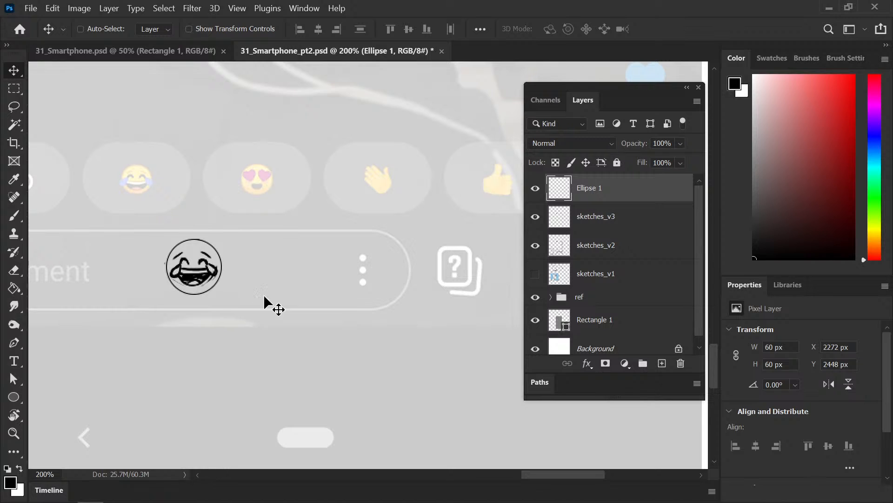
drag(205, 282, 277, 281)
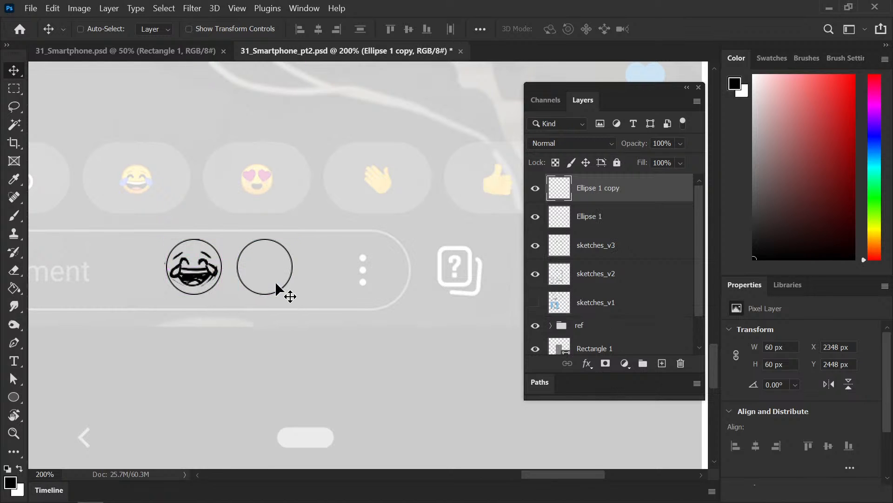
key(ctrl+j)
key(shift+Right)
key(shift+Right)
key(shift+Right)
key(shift+Right)
key(shift+Right)
key(shift+Right)
key(shift+Right)
key(shift+Right)
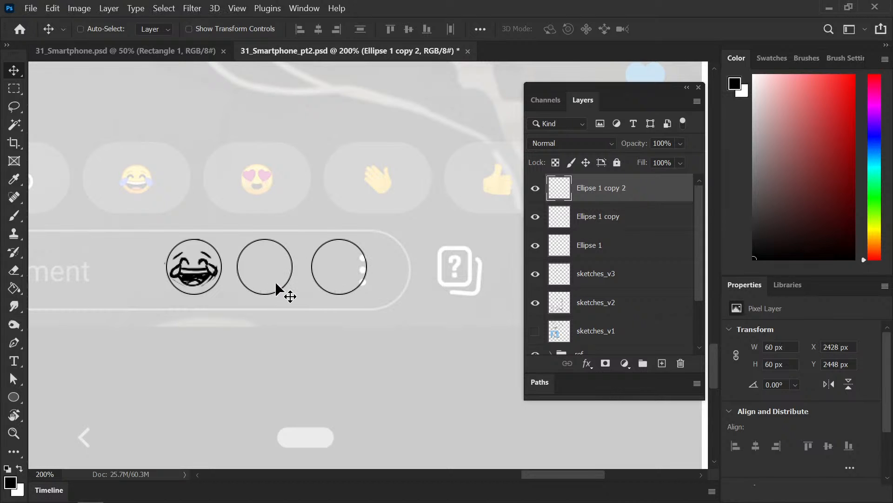
Step: Try deleting the third circle and recreating it by duplicating the second one with a repeated transform
mouse_move(546, 474)
mouse_down()
mouse_move(565, 473)
mouse_move(543, 474)
mouse_up()
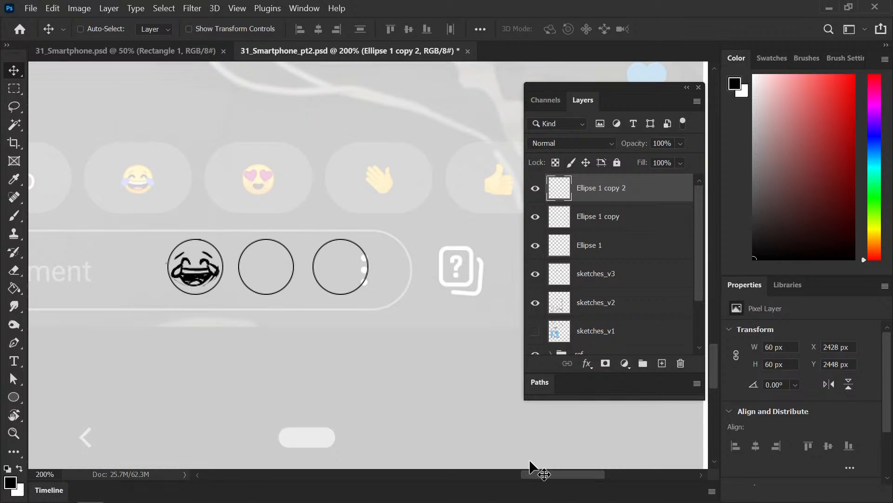
key(Delete)
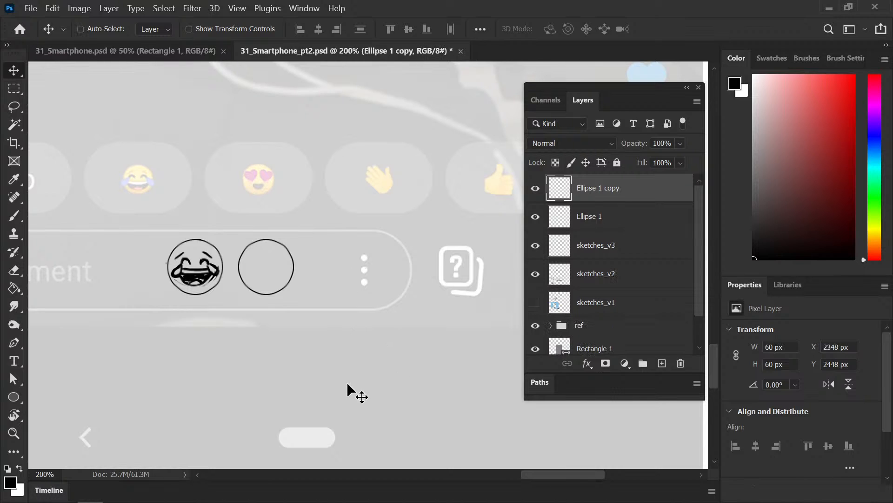
key(ctrl+j)
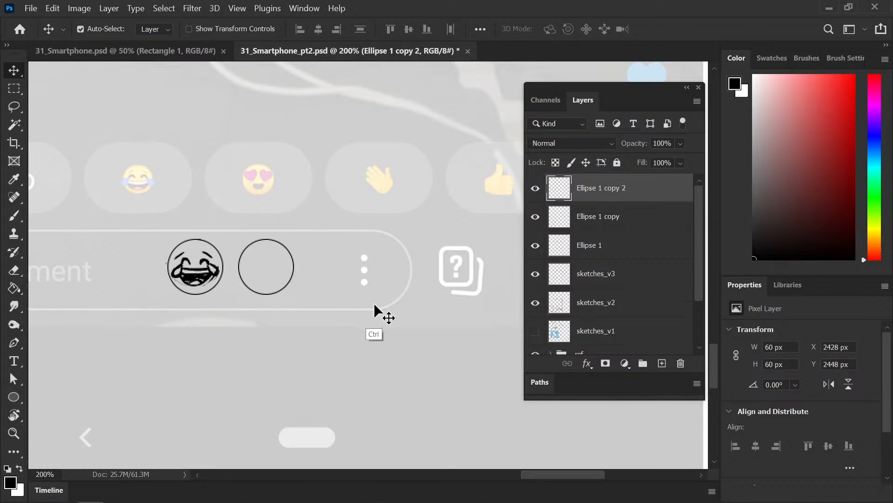
key(ctrl+shift+t)
key(ctrl+z)
key(ctrl+z)
key(ctrl+j)
key(ctrl+shift+t)
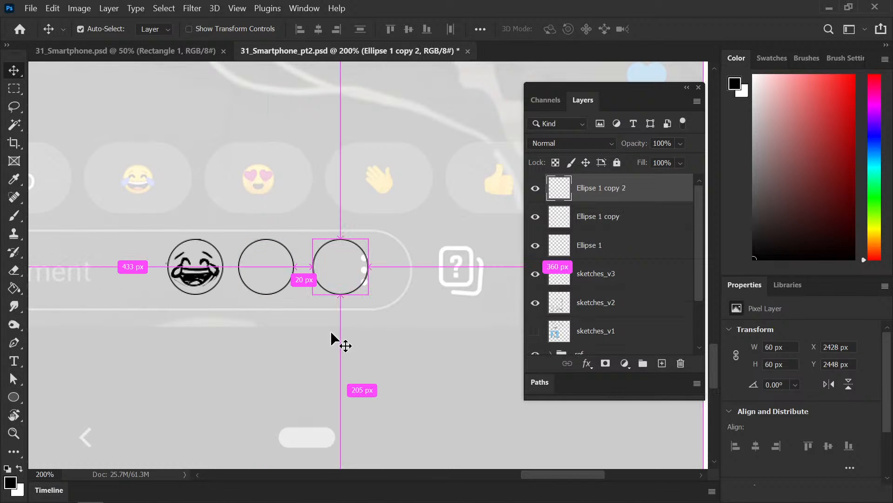
Step: Duplicate the third circle 80 px to the right at X 2508 px and merge the four circle layers into one
key(m)
key(v)
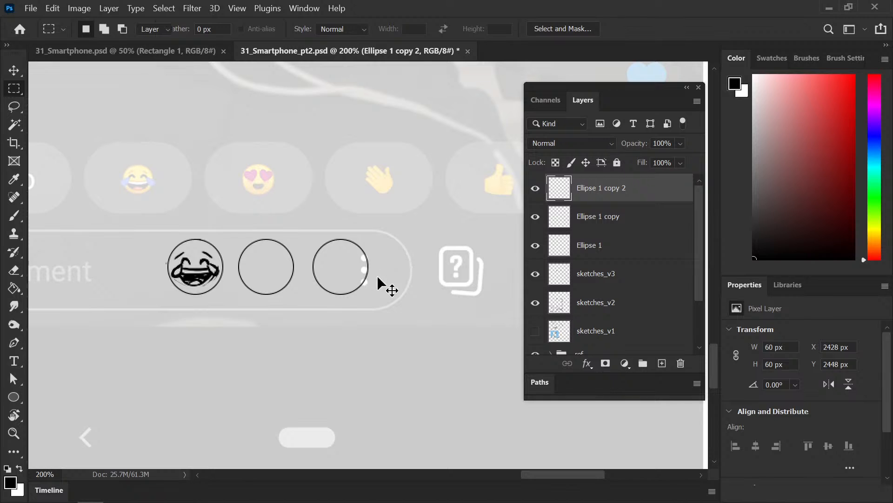
key(ctrl+j)
key(shift+Right)
key(shift+Right)
key(shift+Right)
key(shift+Right)
key(shift+Right)
key(shift+Right)
key(shift+Right)
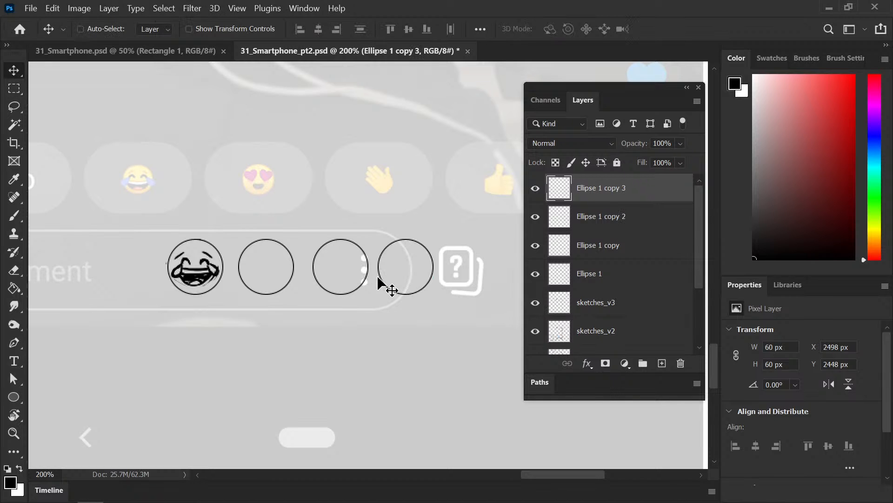
key(shift+Right)
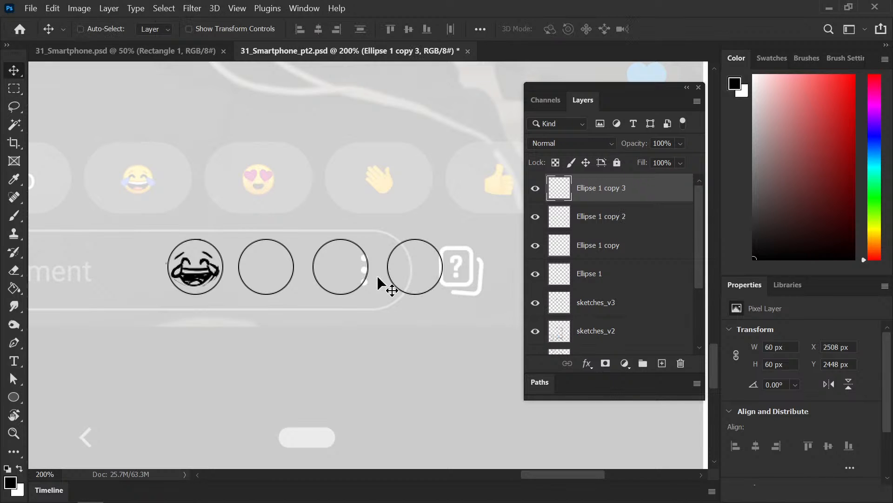
shift+click(612, 277)
key(ctrl+e)
Step: Paint two solid black heart eyes and a filled smile inside the second circle on the sketches_v3 layer
key(b)
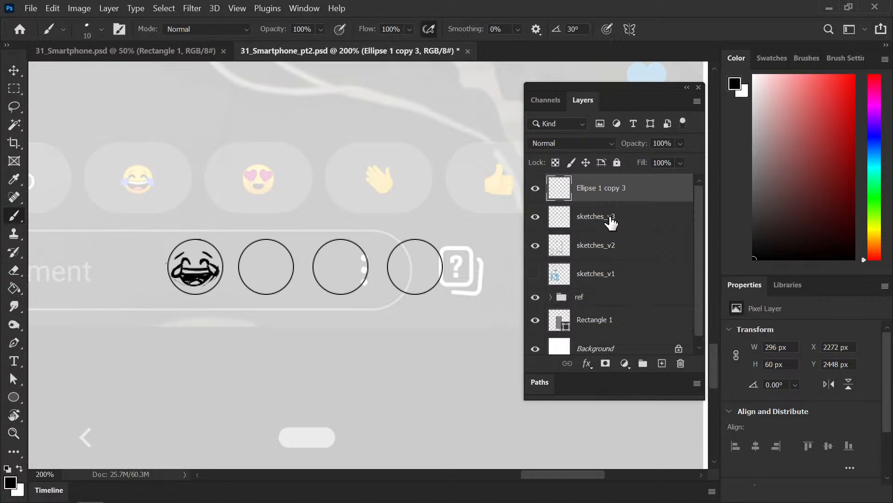
click(608, 217)
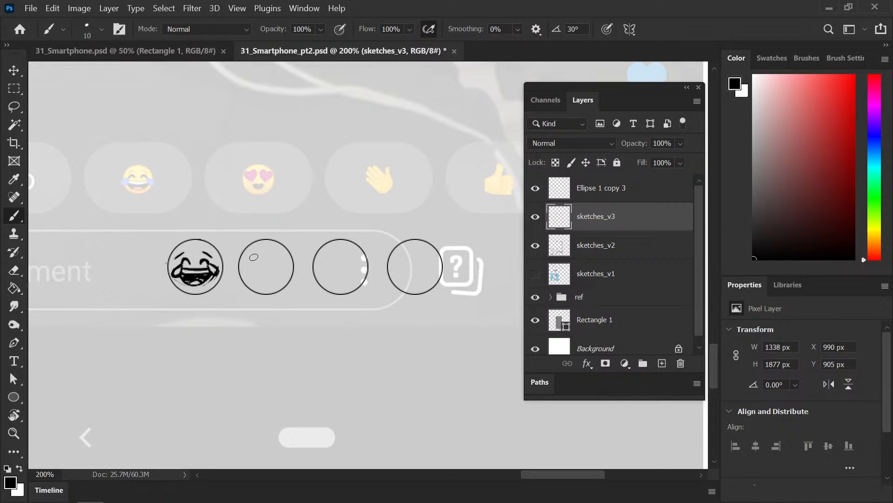
mouse_move(254, 255)
mouse_down()
mouse_move(246, 261)
mouse_move(253, 267)
mouse_move(245, 259)
mouse_move(263, 256)
mouse_move(258, 267)
mouse_move(253, 259)
mouse_move(257, 280)
mouse_move(275, 281)
mouse_move(259, 278)
mouse_move(276, 278)
mouse_move(263, 280)
mouse_move(279, 257)
mouse_move(289, 260)
mouse_move(277, 266)
mouse_move(288, 266)
mouse_up()
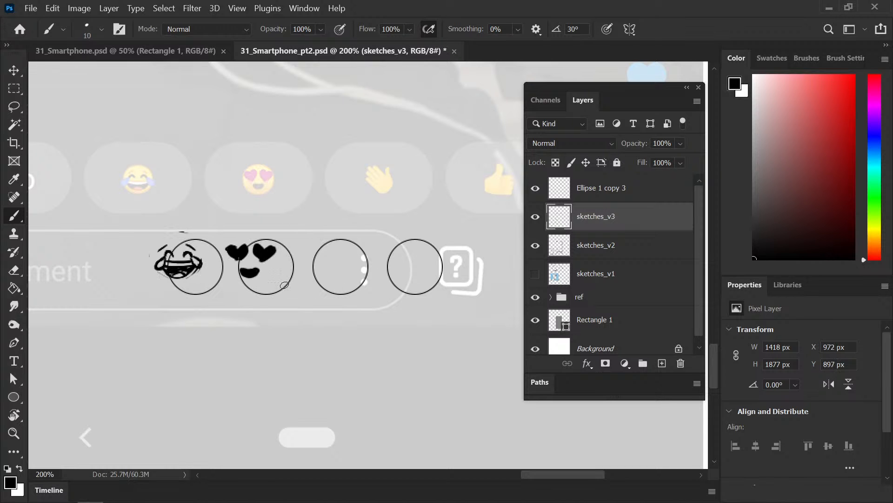
key(ctrl+z)
scroll(284, 279, down, 1)
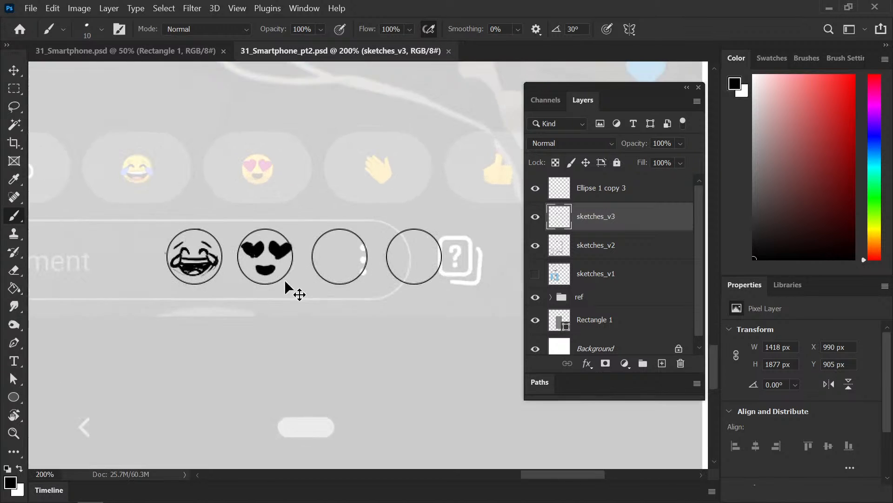
Step: Touch up the heart-eyes emoji with the black brush and save the document
key(ctrl+minus)
key(ctrl+plus)
key(ctrl+plus)
key(ctrl+plus)
drag(204, 247, 252, 257)
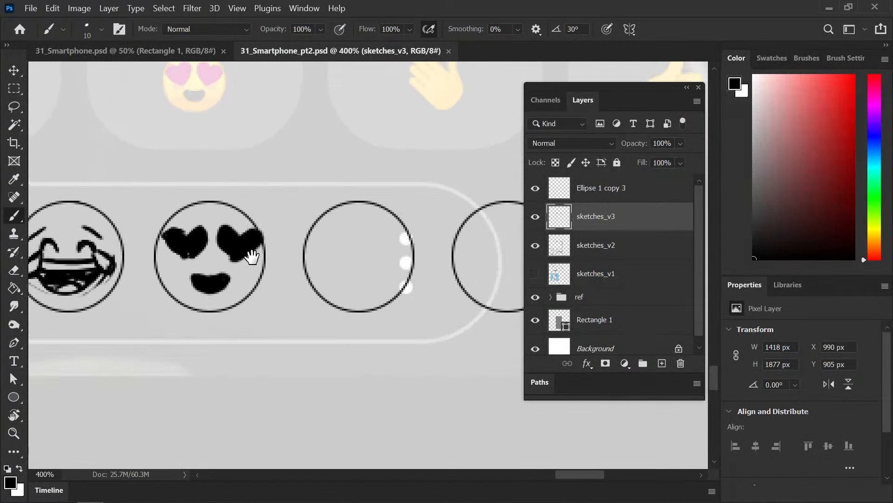
key(ctrl+minus)
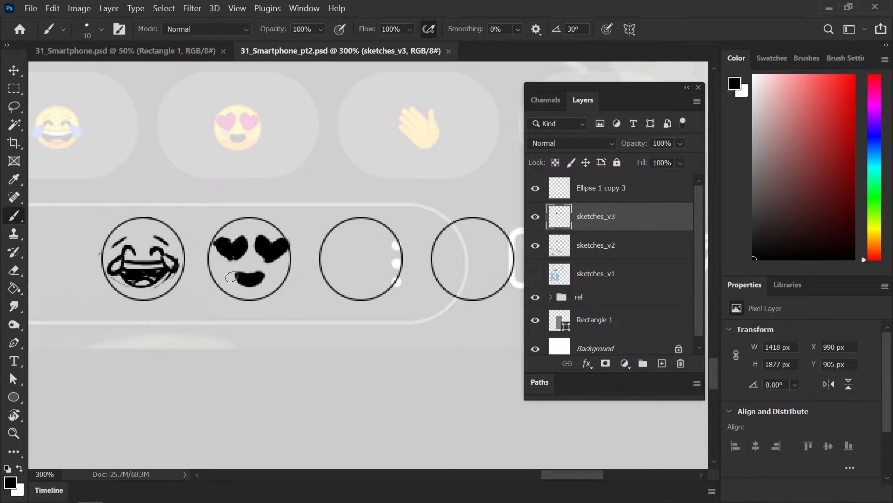
key(ctrl+minus)
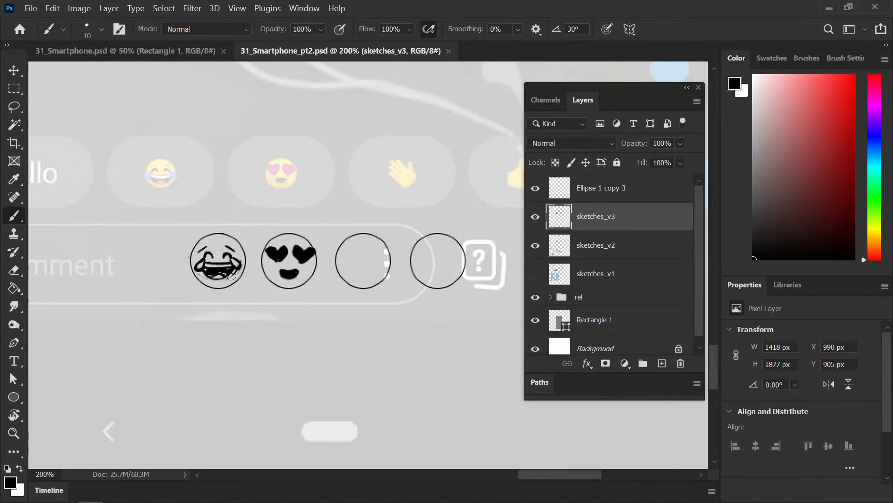
mouse_move(309, 325)
mouse_down()
mouse_move(167, 286)
mouse_move(201, 231)
mouse_up()
click(196, 231)
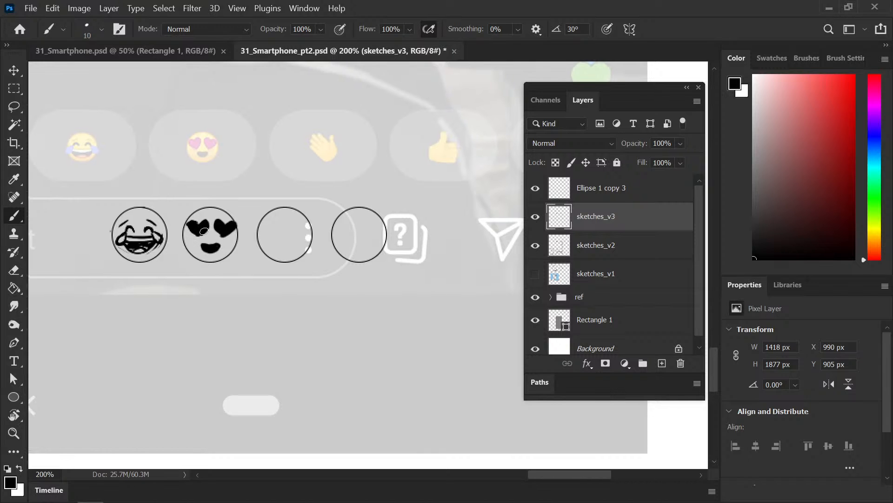
key(ctrl+minus)
key(ctrl+s)
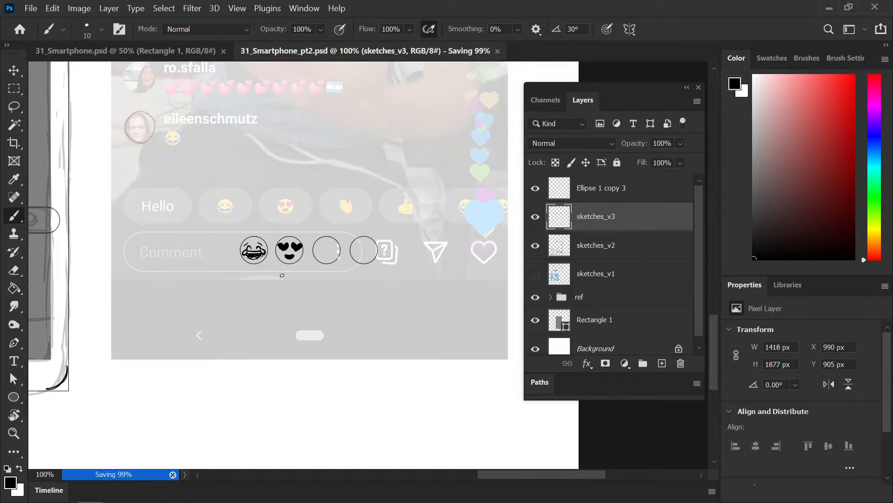
Step: Paint a solid black waving hand tilted to the left in the third circle and refine the gaps between its fingers
key(ctrl+plus)
mouse_move(271, 210)
mouse_down()
mouse_move(256, 245)
mouse_move(254, 238)
mouse_move(259, 259)
mouse_move(259, 246)
mouse_move(239, 265)
mouse_move(234, 254)
mouse_move(251, 267)
mouse_move(248, 248)
mouse_move(230, 254)
mouse_move(250, 269)
mouse_move(258, 254)
mouse_move(251, 267)
mouse_move(226, 230)
mouse_move(253, 258)
mouse_move(237, 232)
mouse_move(252, 255)
mouse_up()
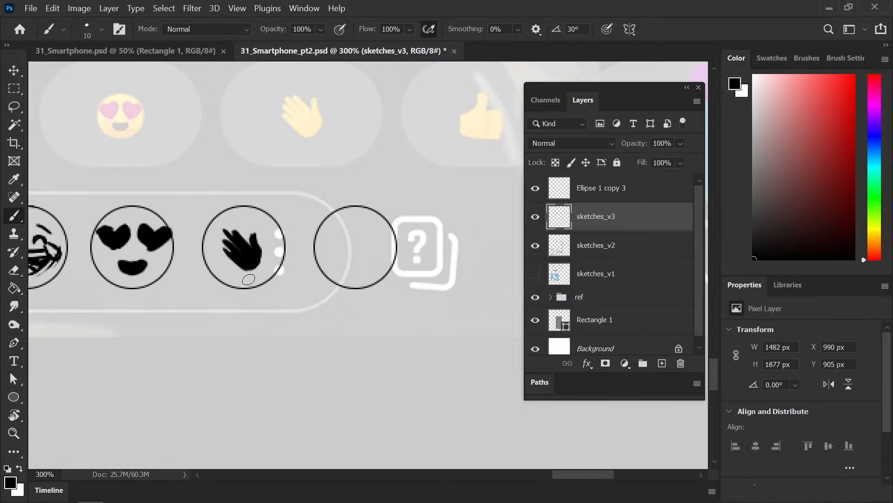
key(grave)
mouse_move(236, 240)
mouse_down()
mouse_move(249, 256)
mouse_move(240, 233)
mouse_move(244, 256)
mouse_move(238, 247)
mouse_up()
Step: Paint a solid black thumbs-up hand in the fourth circle using a 9 px brush
key(bracketleft)
drag(380, 279, 309, 293)
mouse_move(289, 243)
mouse_down()
mouse_move(272, 261)
mouse_move(275, 282)
mouse_move(321, 273)
mouse_move(305, 281)
mouse_move(310, 260)
mouse_move(290, 258)
mouse_move(319, 256)
mouse_move(288, 257)
mouse_move(291, 242)
mouse_move(287, 258)
mouse_move(291, 244)
mouse_move(291, 257)
mouse_move(314, 259)
mouse_move(302, 258)
mouse_move(314, 278)
mouse_move(273, 273)
mouse_move(286, 263)
mouse_move(306, 272)
mouse_up()
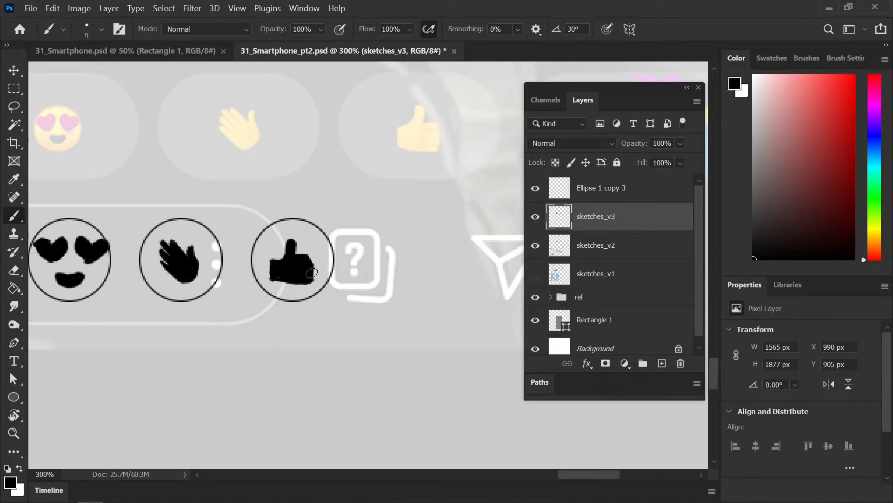
Step: Trim the finger side of the thumbs-up emoji on the sketches_v3 layer with the eraser and save the document
key(ctrl+s)
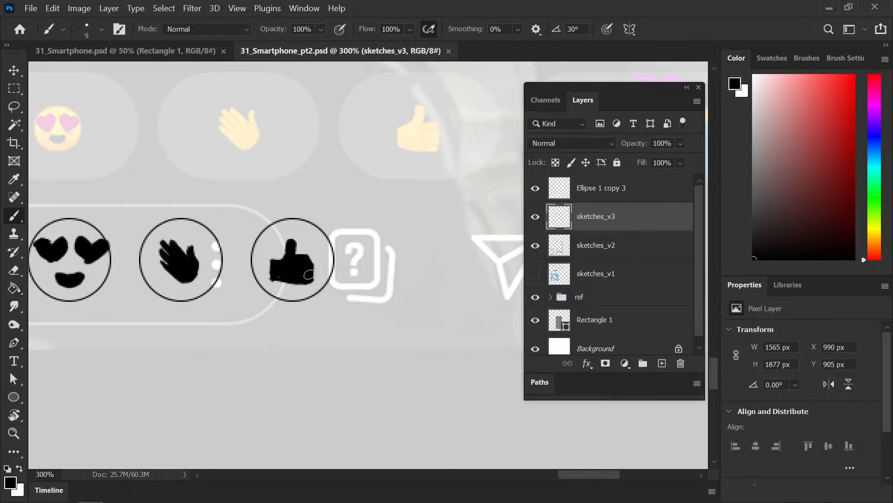
key(ctrl+plus)
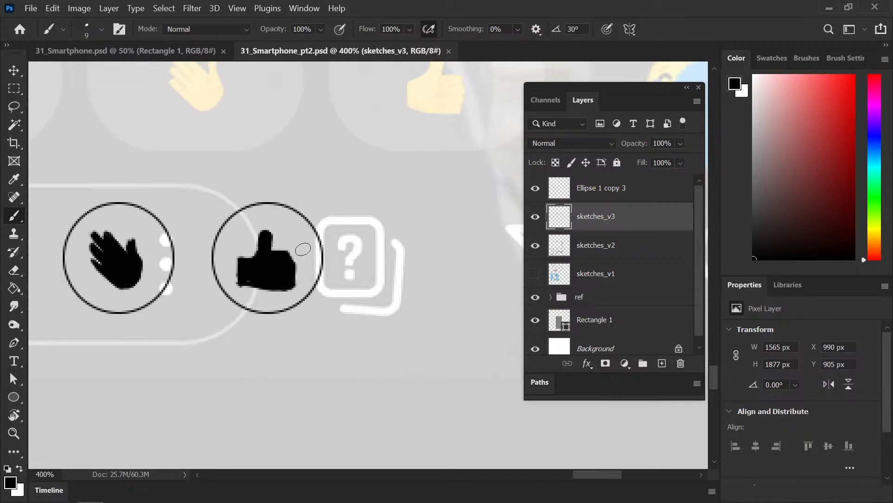
key(e)
drag(299, 253, 294, 289)
key(b)
key(ctrl+minus)
key(ctrl+minus)
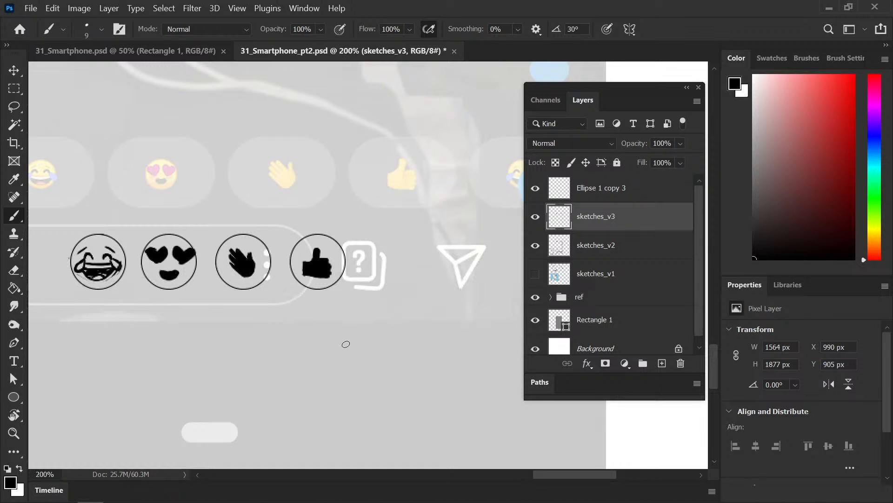
key(ctrl+s)
Step: Refine the finger contours of the thumbs-up emoji with the 9 px black brush and eraser, and save the document
drag(343, 281, 289, 272)
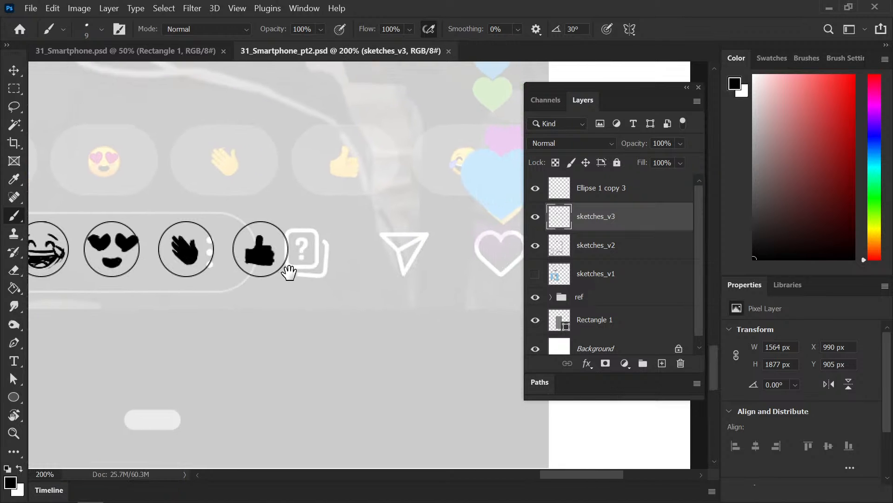
key(ctrl+plus)
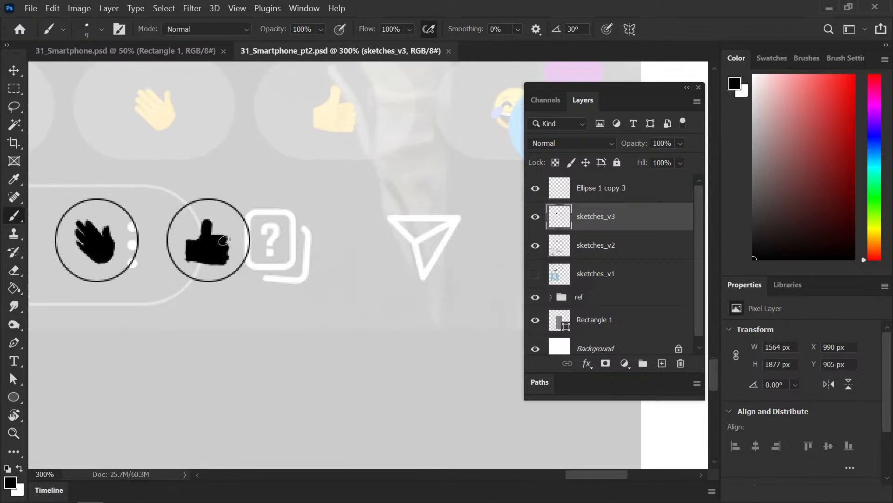
drag(224, 240, 226, 241)
key(e)
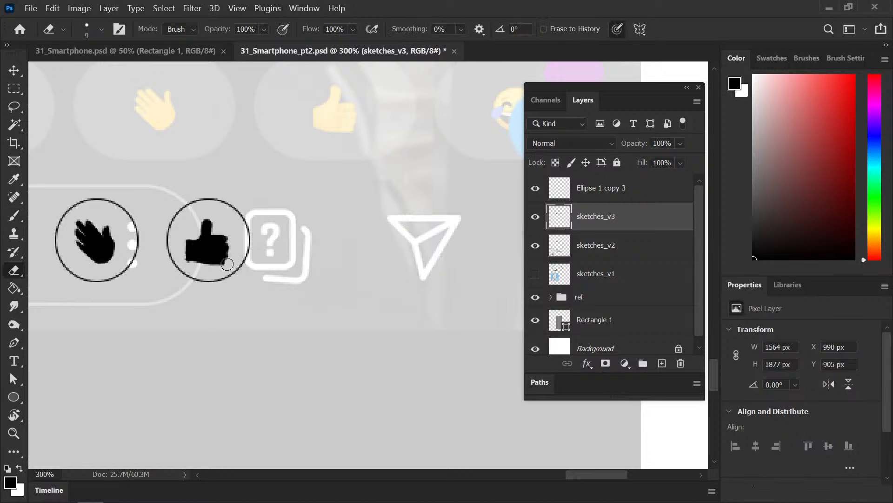
key(b)
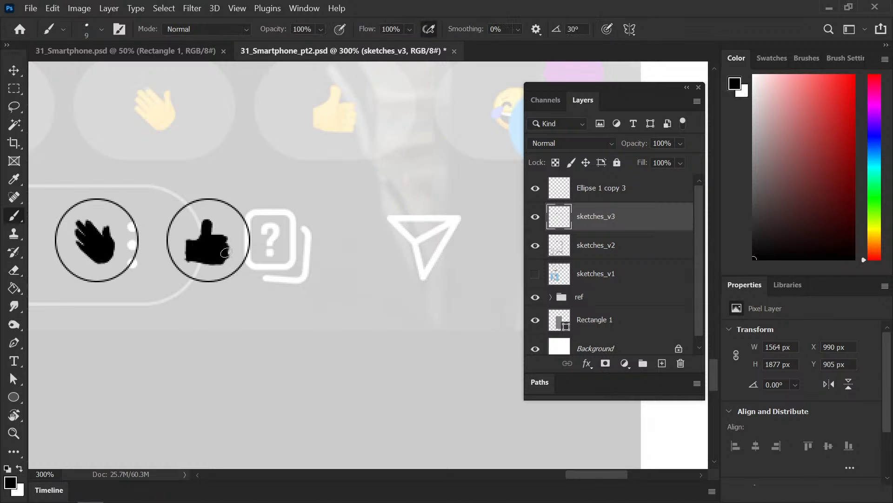
key(e)
key(b)
key(ctrl+s)
Step: Select the painted thumbs-up hand, nudge it into the centre of its circle, and save the document
scroll(293, 261, down, 4)
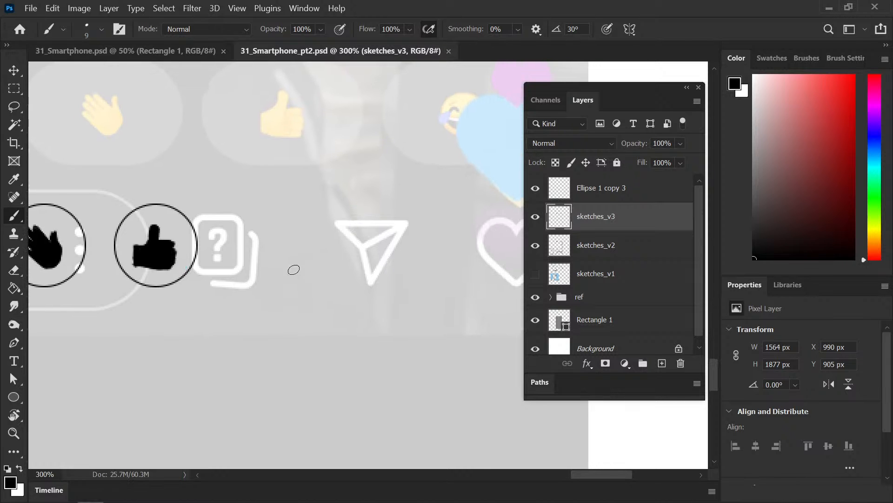
scroll(326, 258, up, 4)
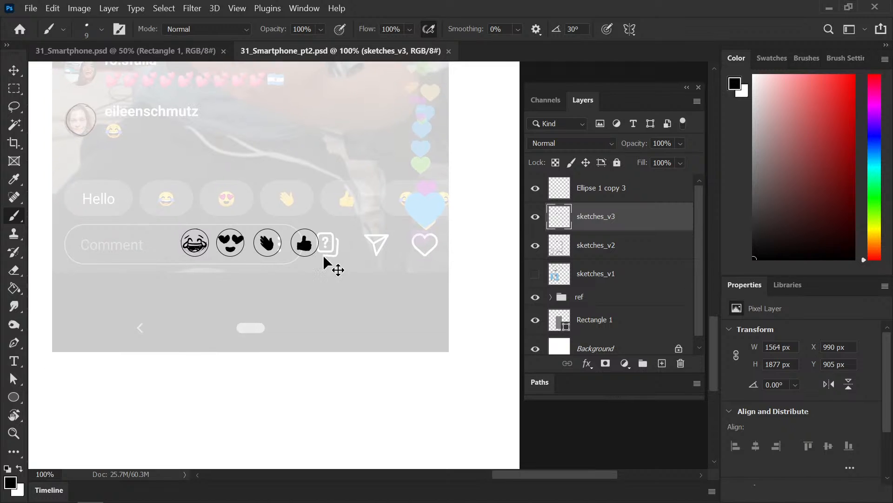
drag(348, 245, 350, 245)
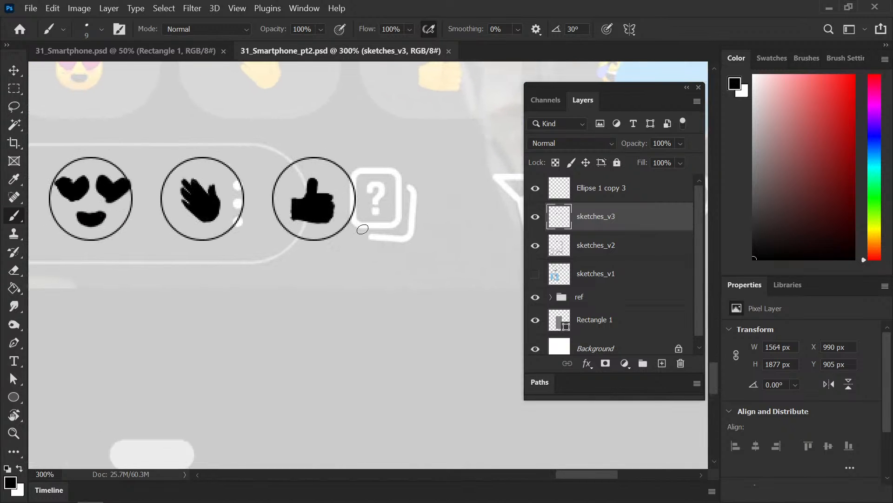
key(m)
drag(342, 182, 274, 225)
drag(343, 181, 270, 231)
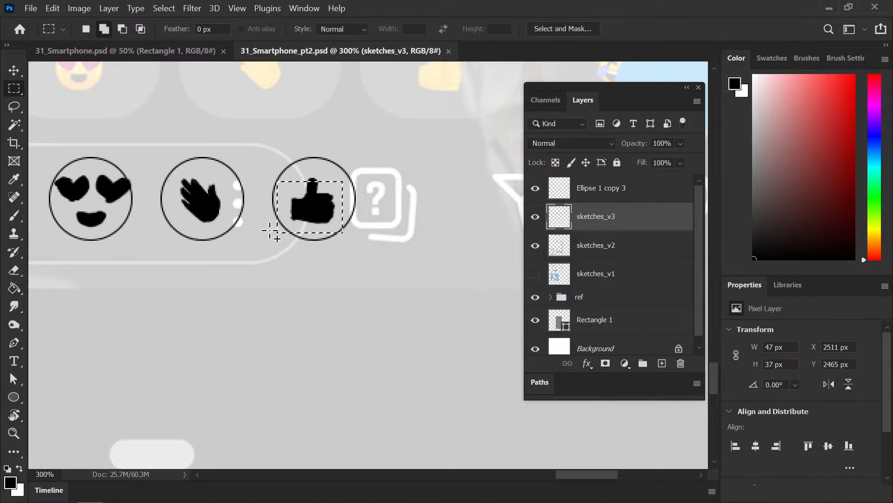
key(v)
key(ctrl+d)
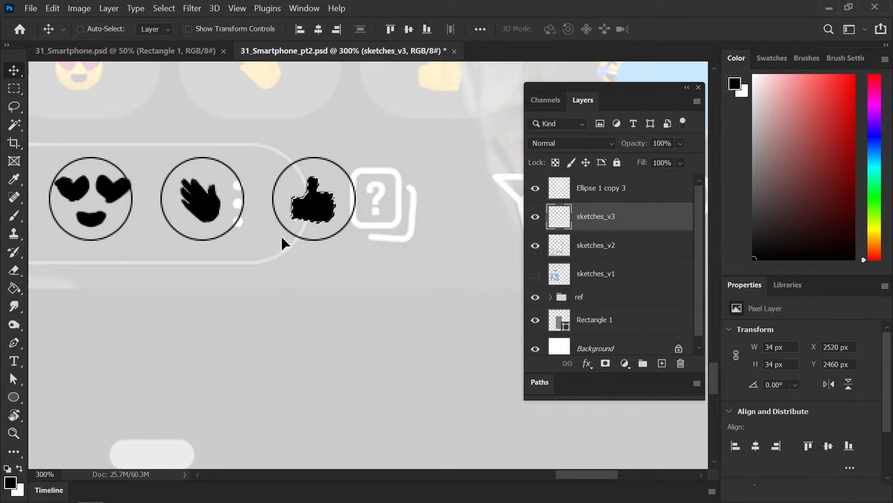
key(Right)
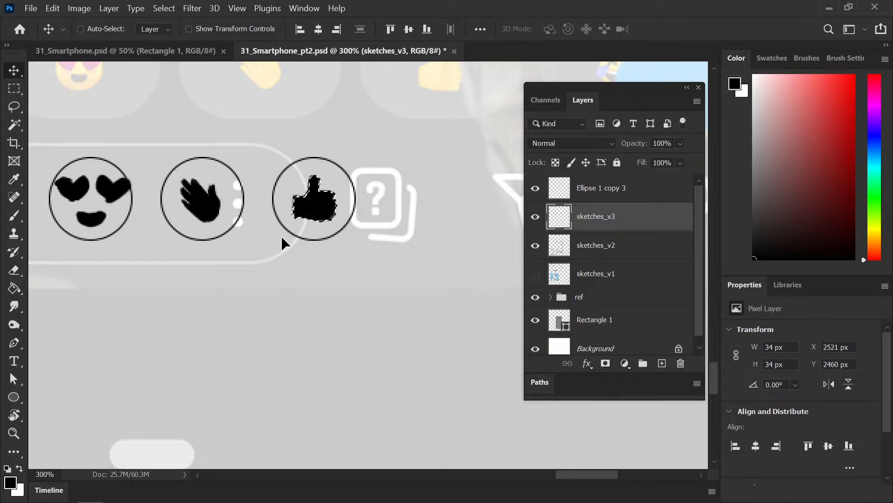
key(ctrl+s)
Step: Select the laughing face in the first circle and stretch it horizontally to about 118% width, keeping its height at 100%
key(ctrl+minus)
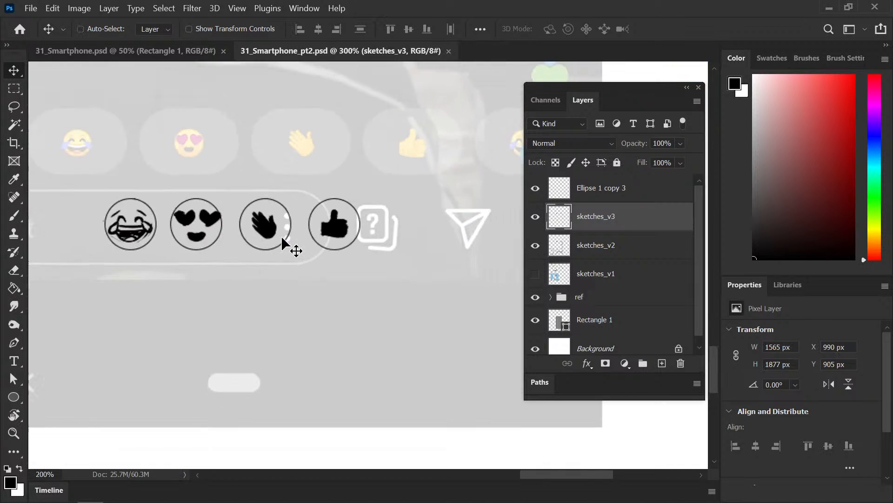
key(ctrl+minus)
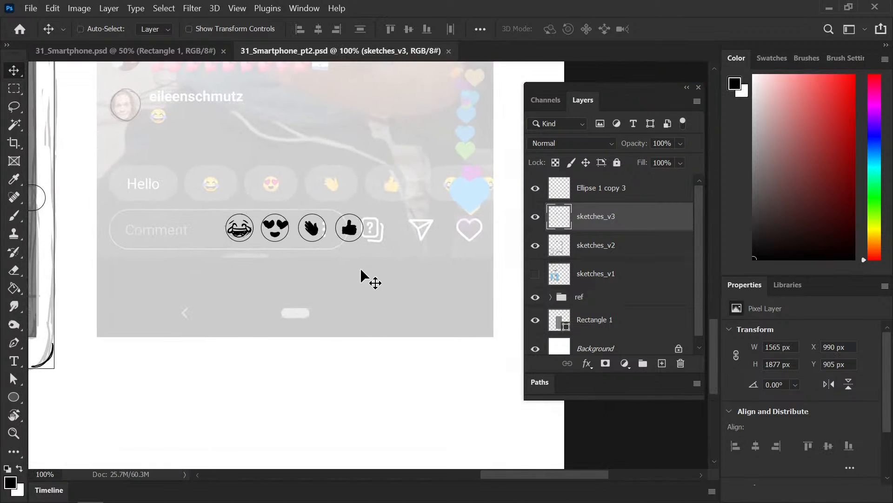
key(ctrl+plus)
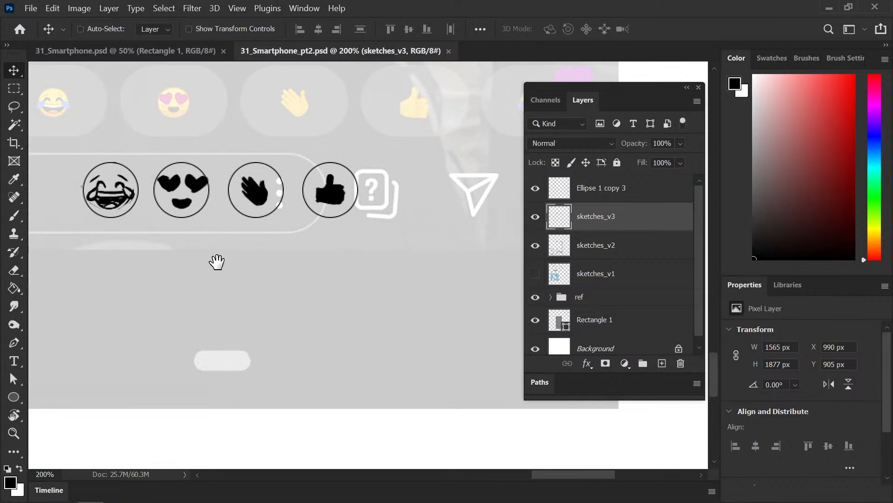
drag(215, 259, 282, 281)
key(m)
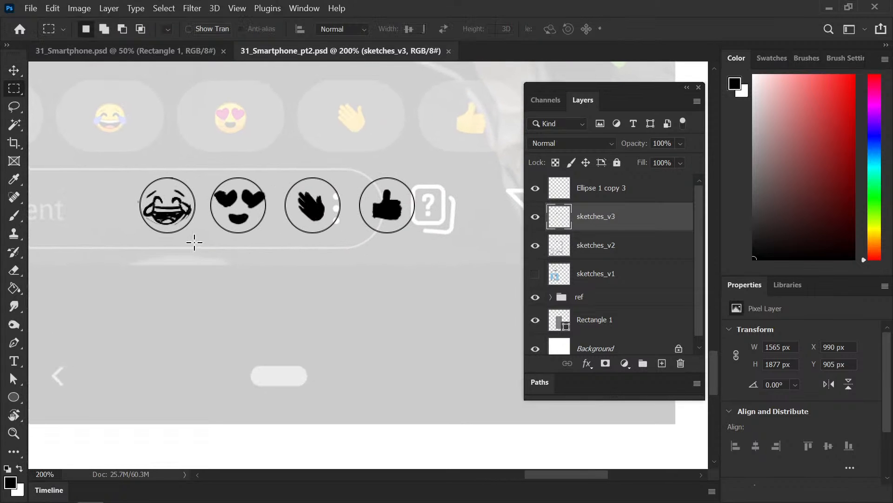
drag(132, 166, 204, 251)
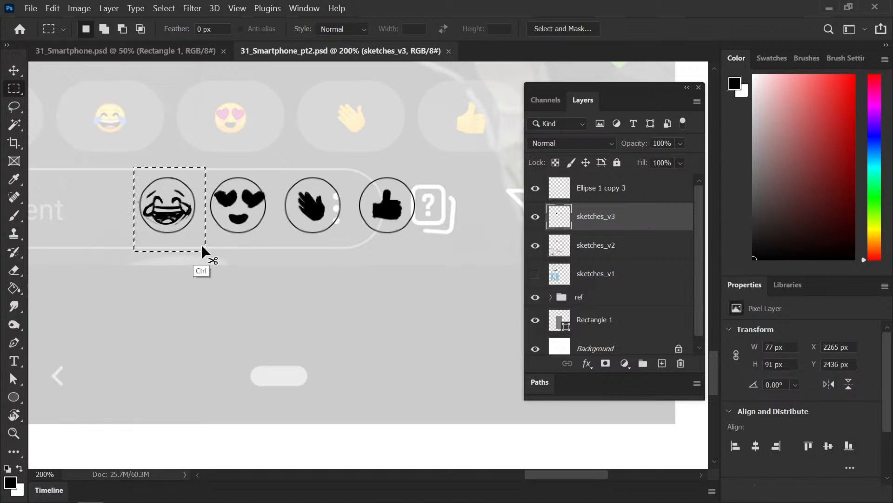
key(ctrl+t)
drag(199, 208, 211, 209)
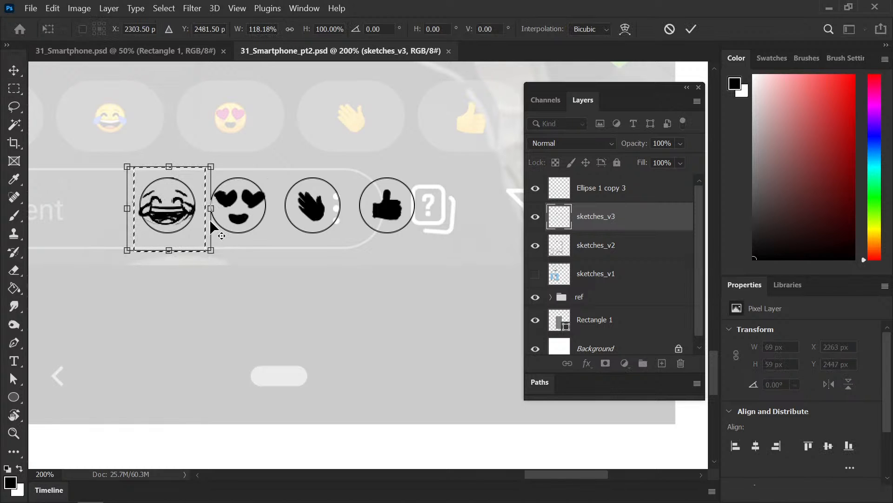
key(Return)
Step: Nudge the stretched laughing face slightly left to centre it in its circle, deselect it, and save the document
key(ctrl+d)
key(v)
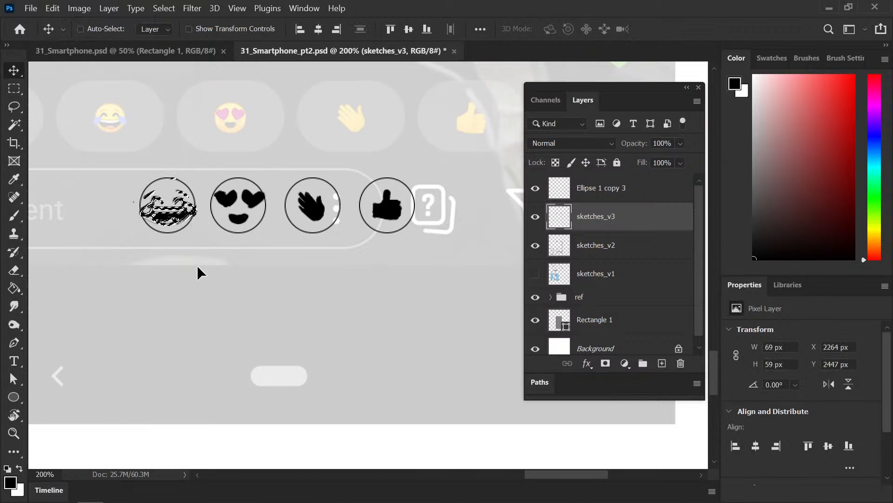
key(ctrl)
key(b)
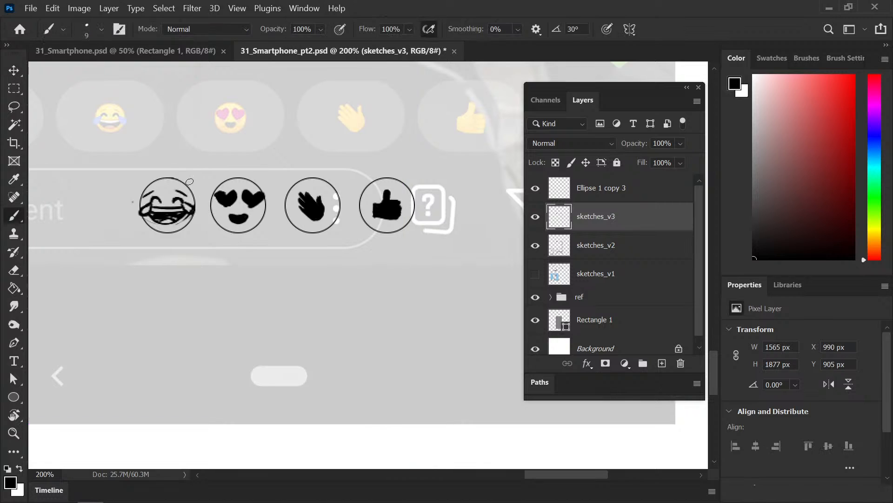
key(e)
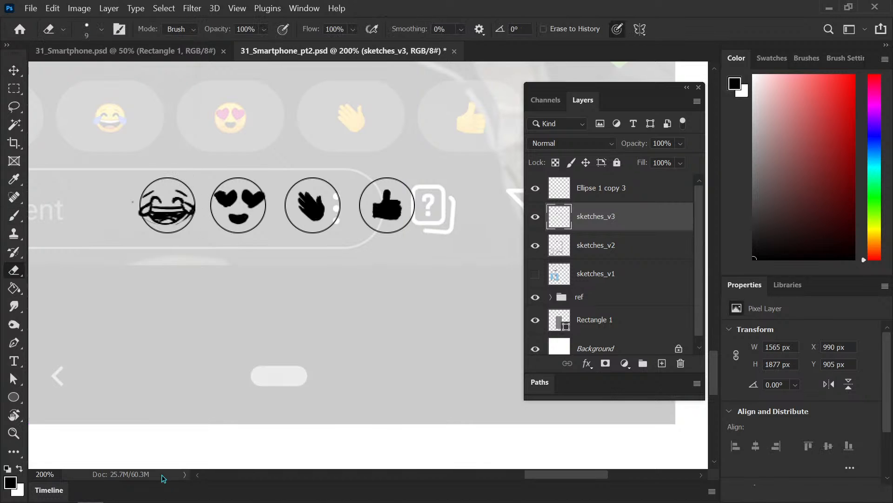
key(ctrl+s)
Step: Merge the Ellipse 1 copy 3 layer with the four circles into the sketches_v3 layer
click(618, 194)
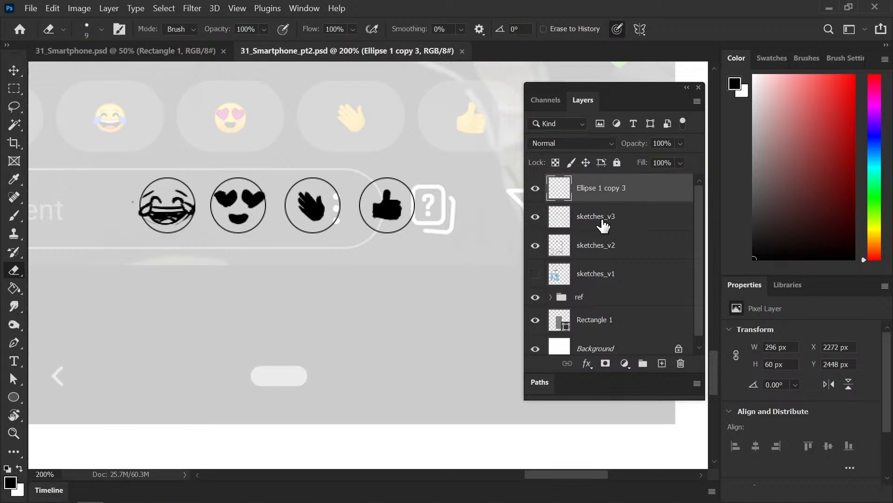
key(Delete)
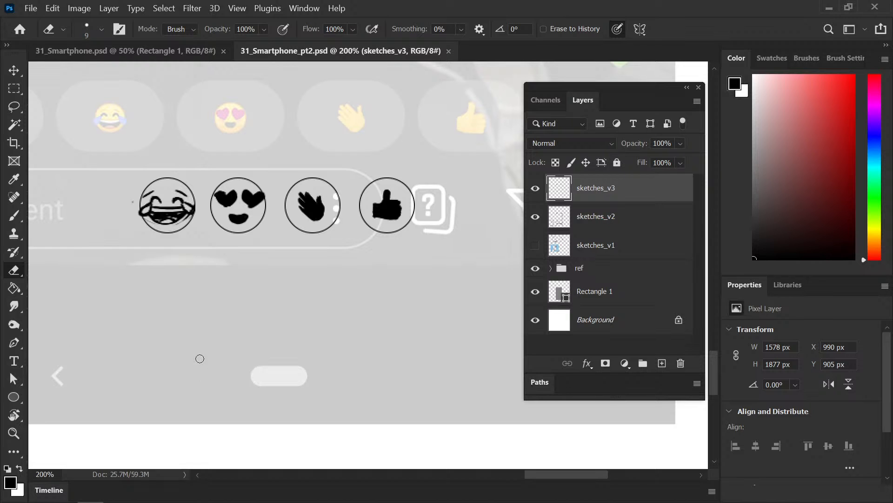
scroll(233, 321, down, 3)
scroll(281, 342, down, 1)
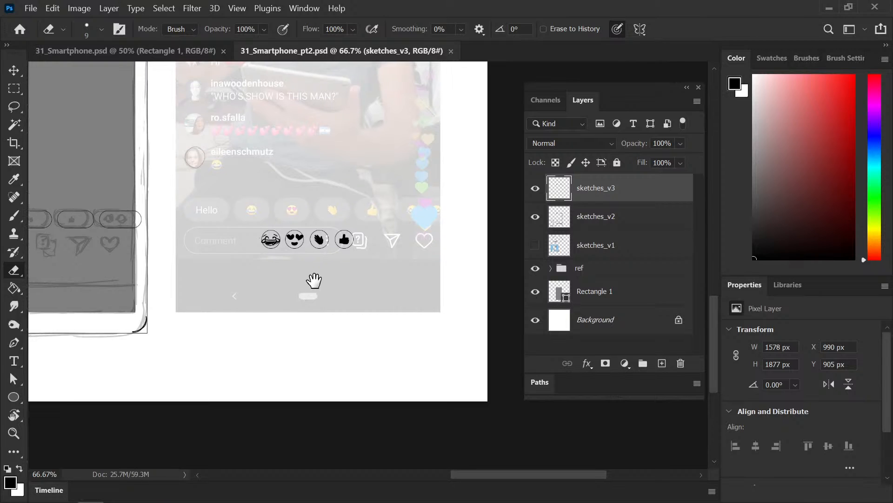
drag(309, 279, 317, 267)
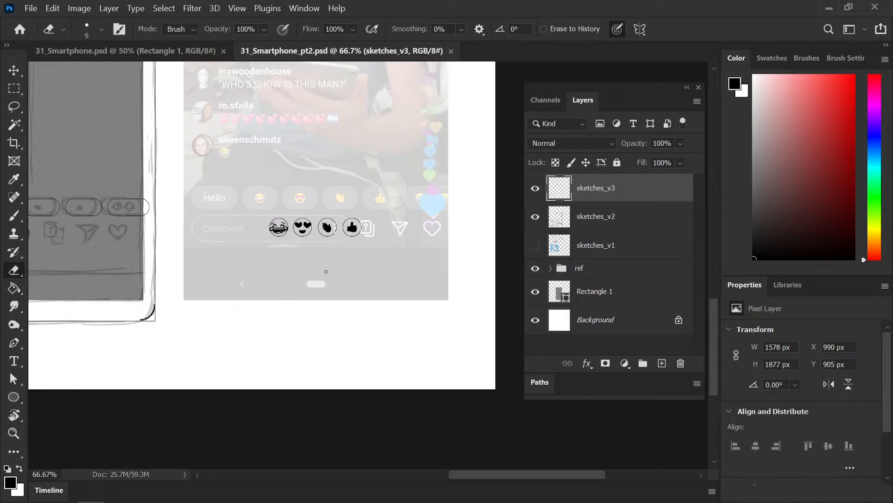
Step: Hide the ref group and save the document
key(ctrl+minus)
drag(380, 299, 421, 307)
key(ctrl+minus)
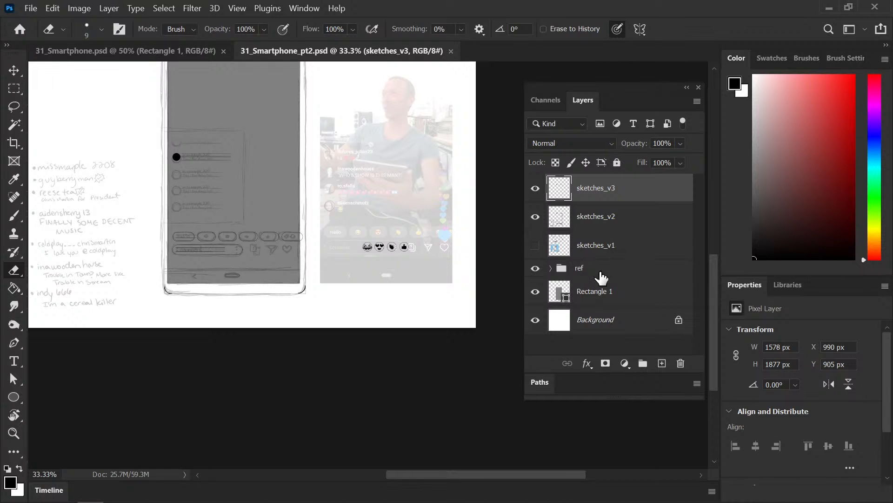
click(536, 269)
drag(427, 254, 439, 335)
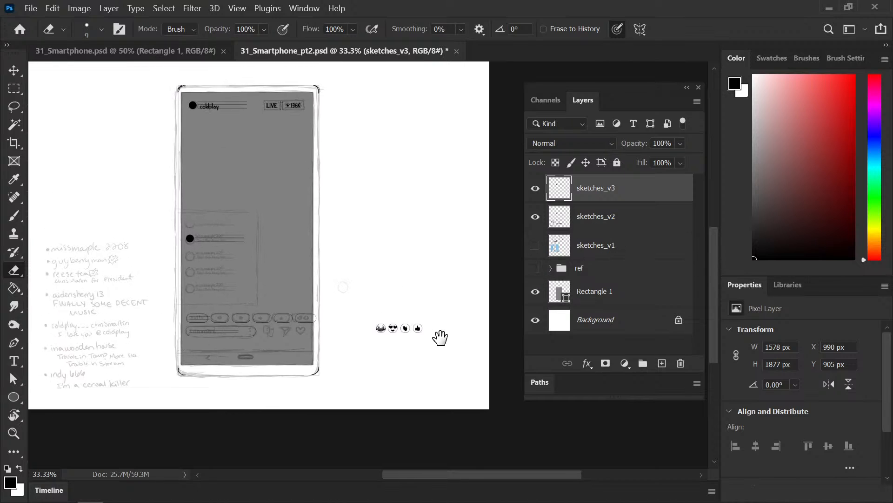
key(ctrl+s)
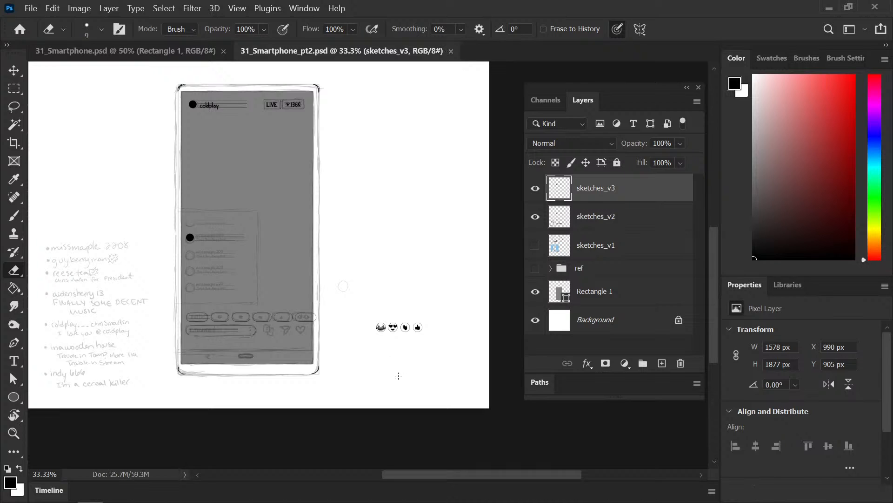
Step: Letter "Hello" in black with the 9 px brush inside the first reaction pill on the sketches_v3 layer, redoing uneven strokes
key(b)
click(583, 220)
click(599, 192)
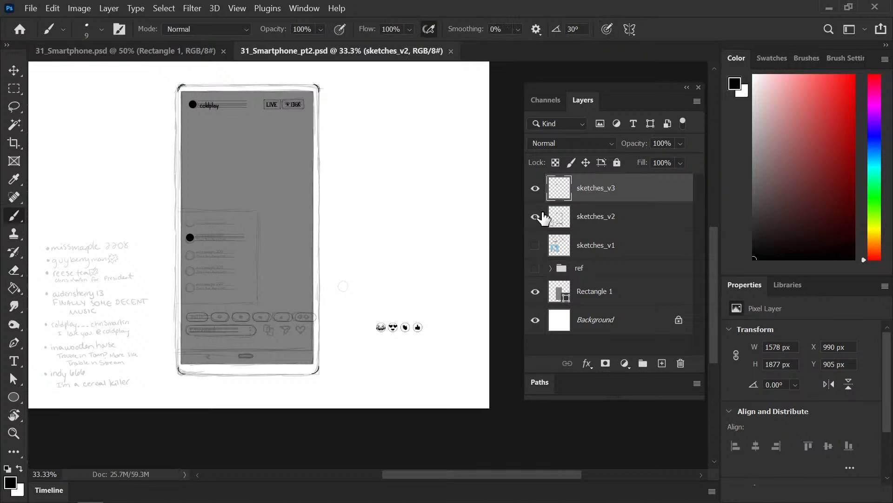
key(ctrl+plus)
drag(183, 367, 362, 266)
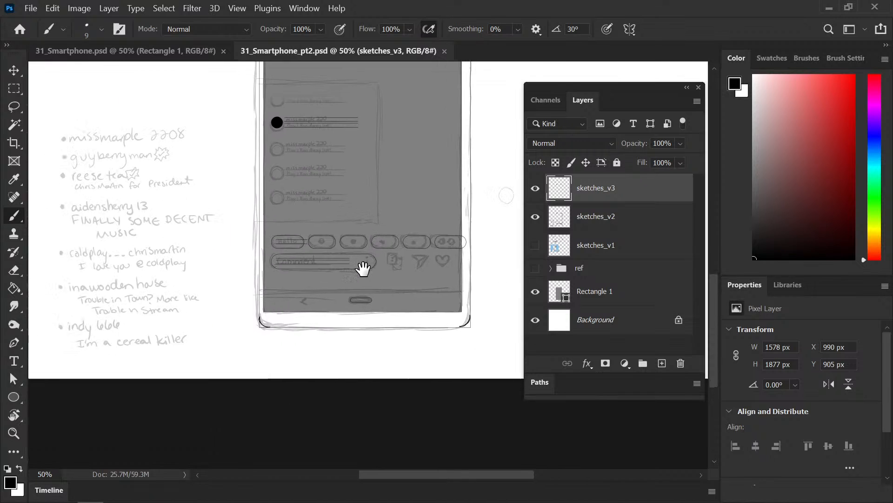
key(ctrl+plus)
key(ctrl+plus)
key(ctrl+plus)
key(ctrl+minus)
key(ctrl+minus)
drag(186, 247, 313, 247)
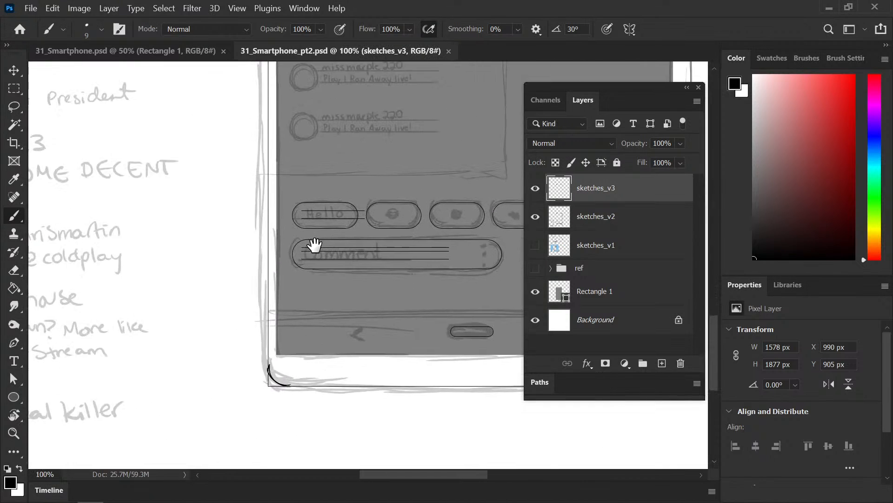
key(ctrl+plus)
key(ctrl+plus)
key(ctrl+plus)
drag(240, 156, 260, 225)
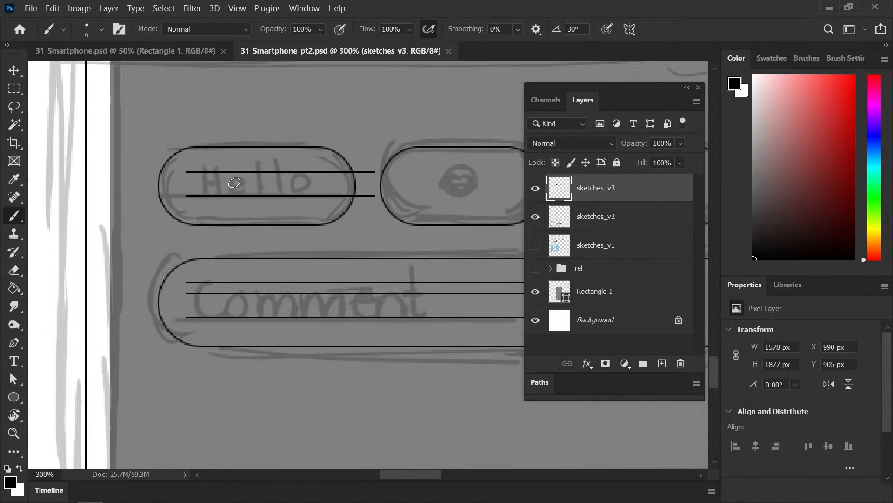
mouse_move(202, 174)
mouse_down()
mouse_move(207, 196)
mouse_move(220, 173)
mouse_move(220, 194)
mouse_move(221, 171)
mouse_move(222, 191)
mouse_move(210, 189)
mouse_move(233, 182)
mouse_move(243, 194)
mouse_move(234, 181)
mouse_move(234, 195)
mouse_move(267, 196)
mouse_up()
key(ctrl+z)
key(ctrl+z)
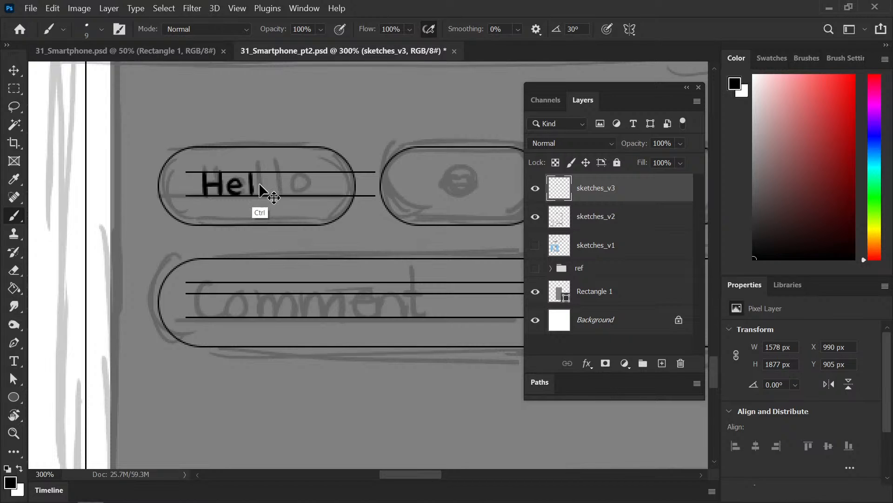
key(ctrl+z)
mouse_move(254, 173)
mouse_down()
mouse_move(254, 193)
mouse_move(266, 180)
mouse_move(266, 190)
mouse_move(290, 193)
mouse_up()
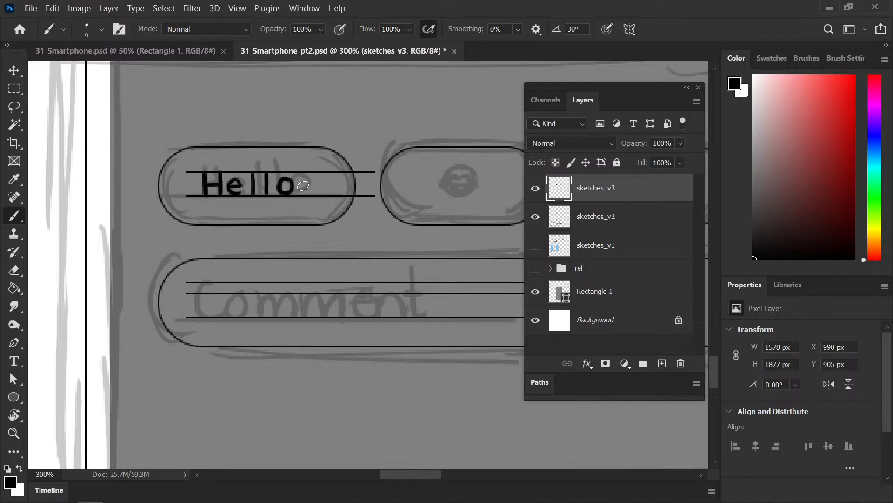
Step: Save the document and draw a black icon of two overlapping cards, the front one holding a question mark, beside the comment bar
key(ctrl+s)
mouse_move(177, 238)
mouse_down()
mouse_move(317, 244)
mouse_move(502, 233)
mouse_up()
drag(214, 293, 428, 271)
key(ctrl+minus)
key(ctrl+minus)
drag(302, 348, 258, 258)
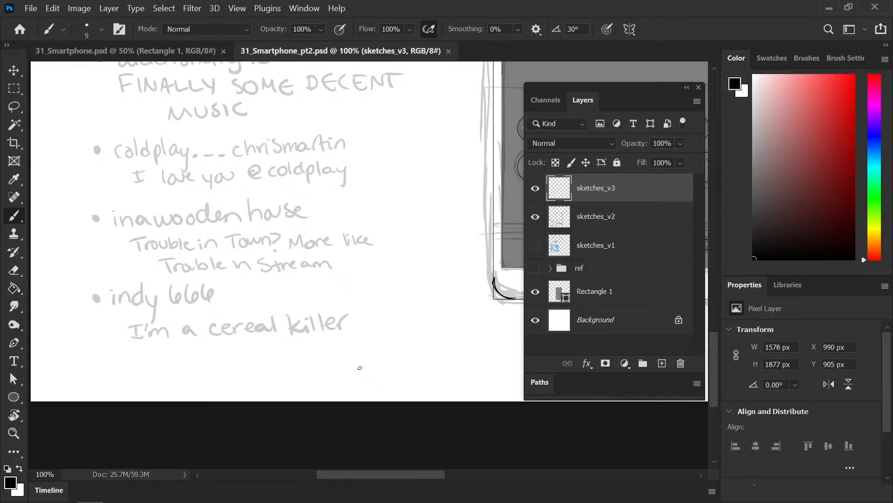
drag(342, 265, 131, 273)
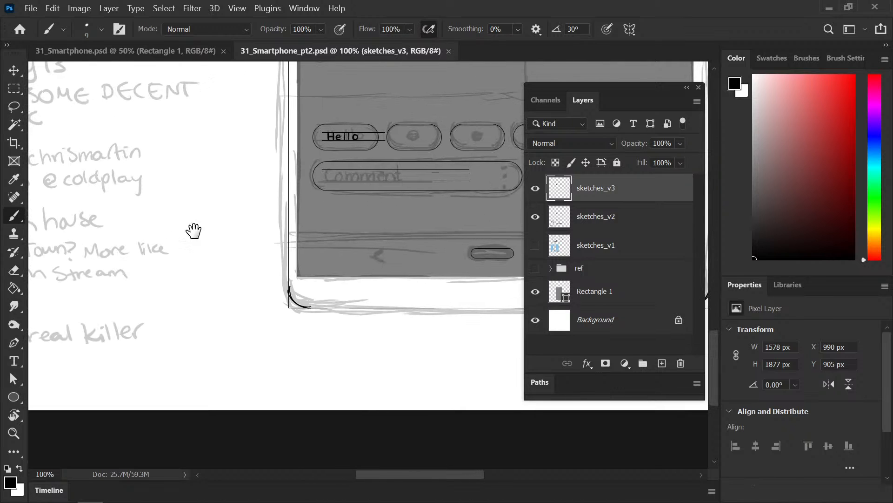
drag(344, 223, 183, 251)
mouse_move(381, 222)
mouse_down()
mouse_move(276, 281)
mouse_move(266, 280)
mouse_move(283, 269)
mouse_move(266, 257)
mouse_up()
key(ctrl+plus)
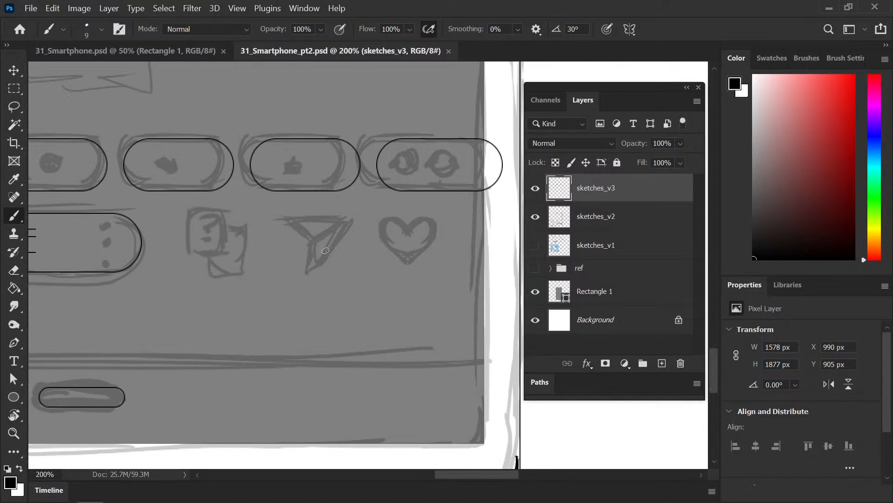
key(ctrl+plus)
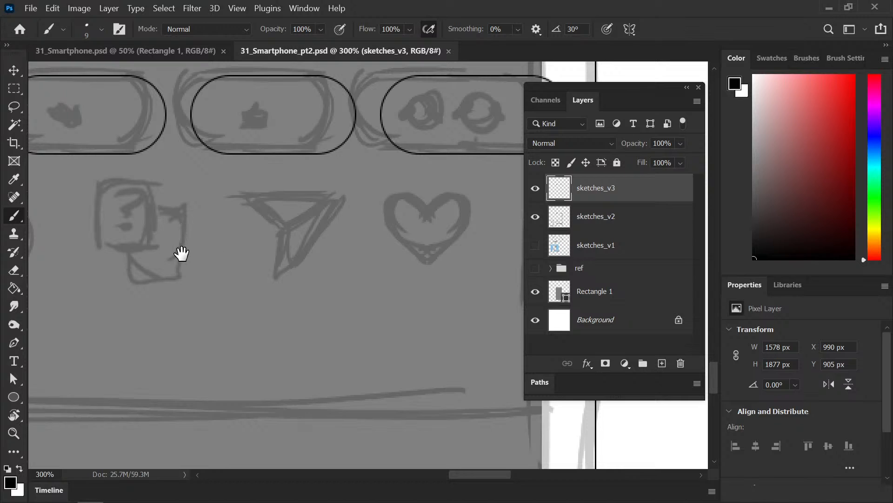
mouse_move(179, 251)
mouse_down()
mouse_move(261, 263)
mouse_move(241, 250)
mouse_move(264, 260)
mouse_up()
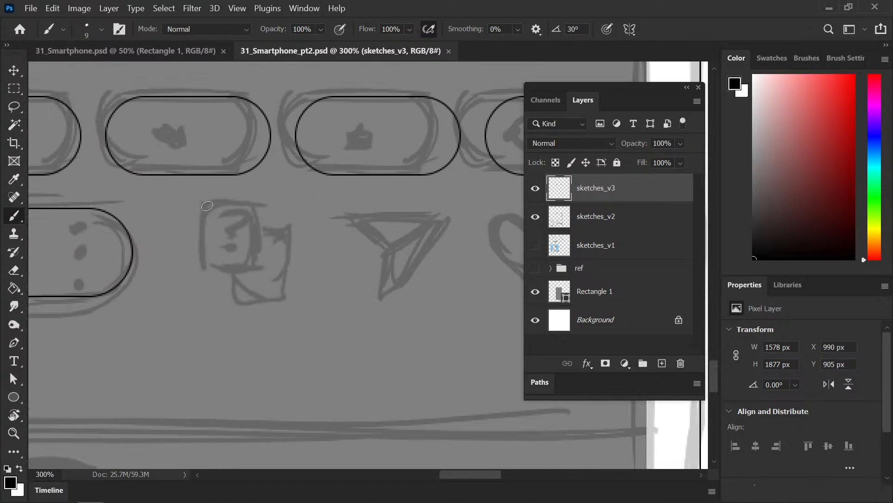
mouse_move(205, 206)
mouse_down()
mouse_move(218, 204)
mouse_move(204, 217)
mouse_move(218, 204)
mouse_move(204, 214)
mouse_move(205, 258)
mouse_move(242, 269)
mouse_move(256, 267)
mouse_move(257, 257)
mouse_move(252, 266)
mouse_up()
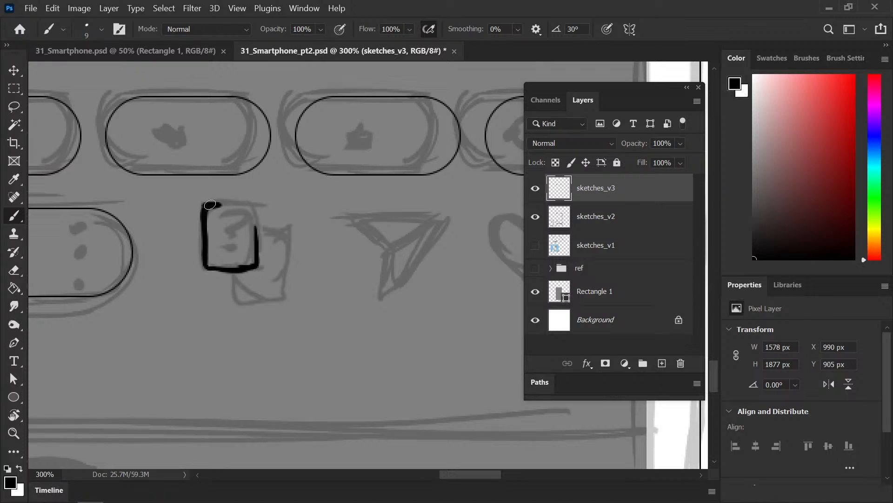
mouse_move(210, 205)
mouse_down()
mouse_move(257, 205)
mouse_move(255, 264)
mouse_up()
mouse_move(223, 218)
mouse_down()
mouse_move(236, 226)
mouse_move(228, 232)
mouse_move(235, 223)
mouse_up()
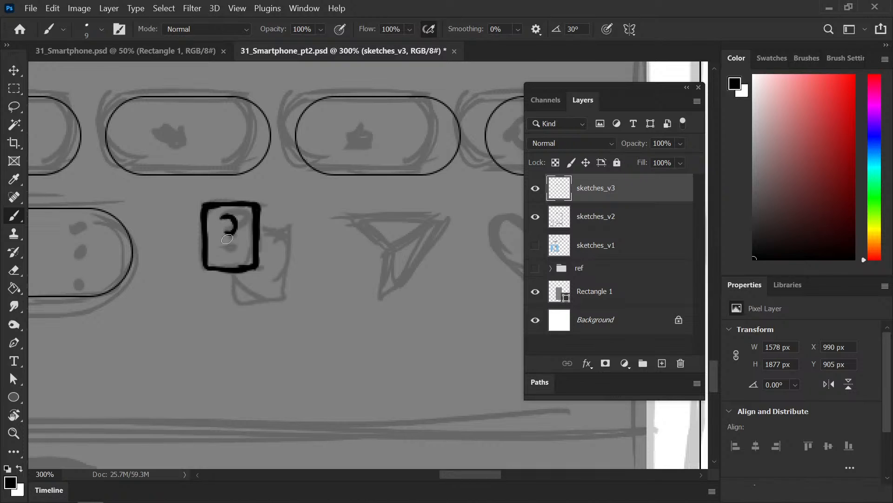
drag(225, 254, 229, 252)
mouse_move(235, 271)
mouse_down()
mouse_move(236, 297)
mouse_move(288, 292)
mouse_move(286, 274)
mouse_move(287, 293)
mouse_move(289, 257)
mouse_up()
mouse_move(258, 229)
mouse_down()
mouse_move(281, 229)
mouse_move(289, 256)
mouse_move(285, 222)
mouse_up()
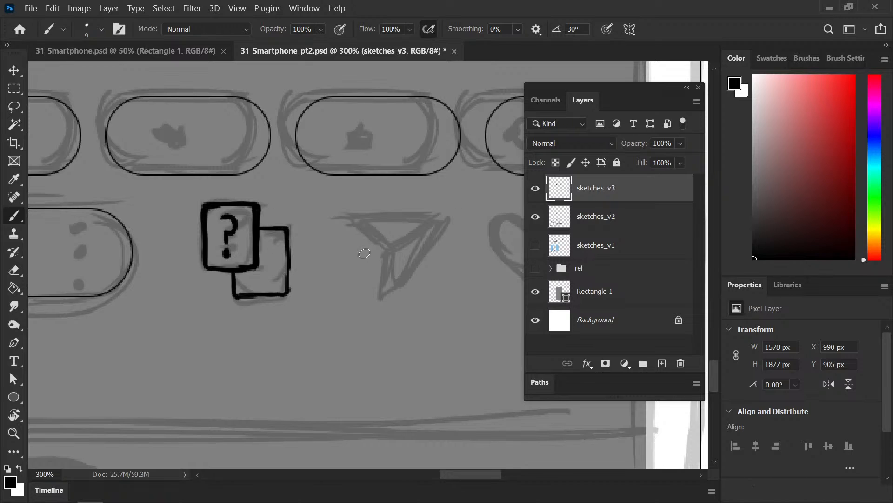
Step: Ink the top and short slanted edges of the paper-plane icon and place a horizontally flipped copy of them below
mouse_move(353, 216)
mouse_down()
mouse_move(445, 214)
mouse_move(361, 216)
mouse_move(357, 225)
mouse_up()
drag(364, 225, 392, 243)
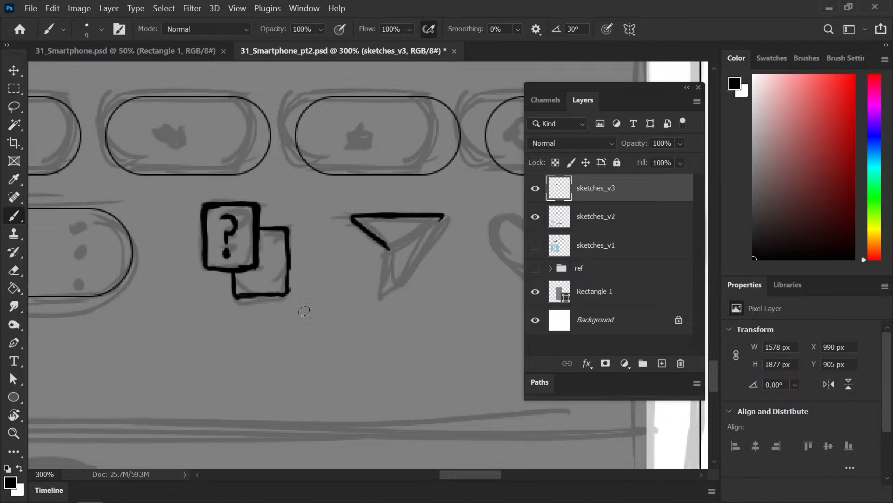
click(14, 87)
mouse_move(460, 198)
mouse_down()
mouse_move(313, 244)
mouse_move(334, 261)
mouse_up()
key(v)
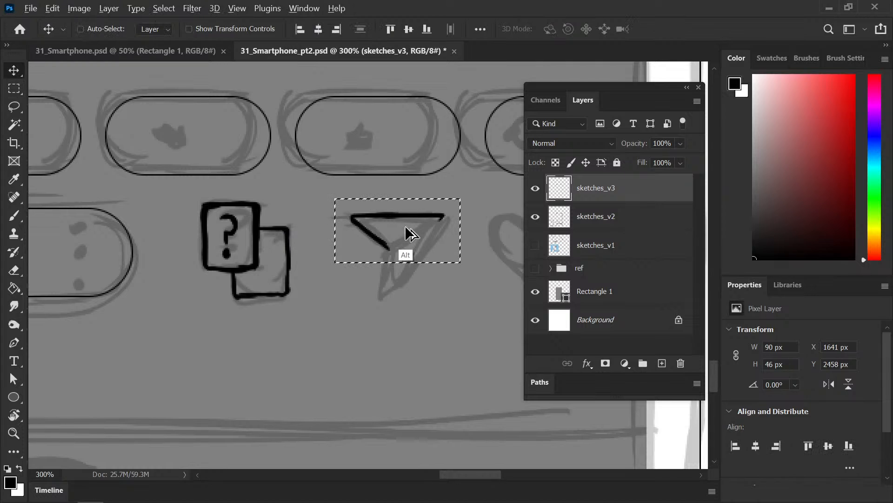
drag(404, 240, 419, 292)
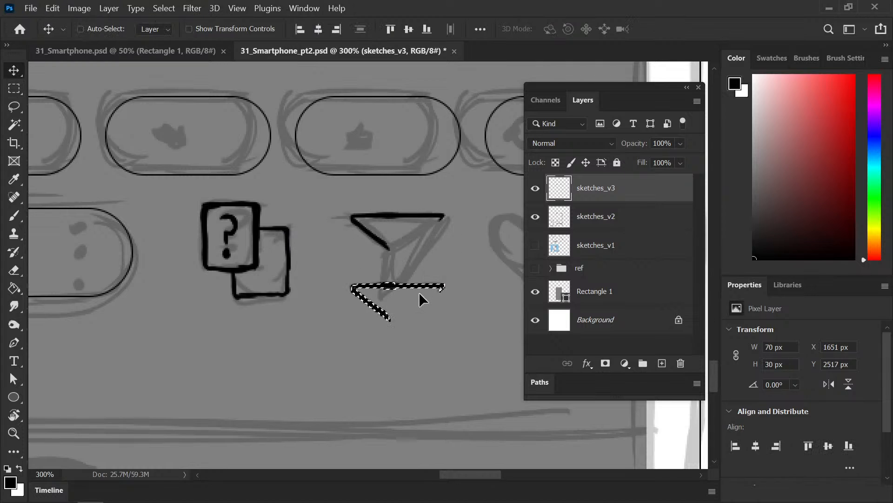
click(828, 384)
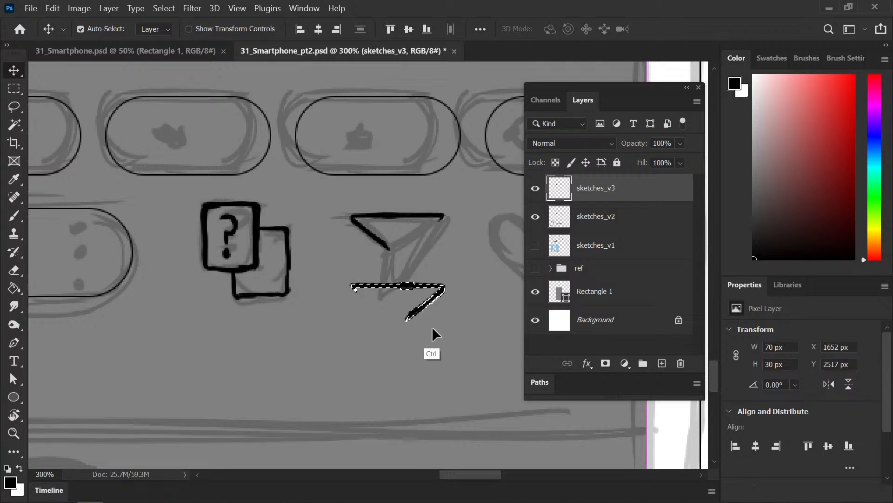
Step: Rotate the flipped copy 135° and move it so its long edge meets the right end of the paper plane's top edge
key(ctrl+t)
mouse_move(457, 280)
mouse_down()
mouse_move(454, 352)
mouse_move(373, 391)
mouse_up()
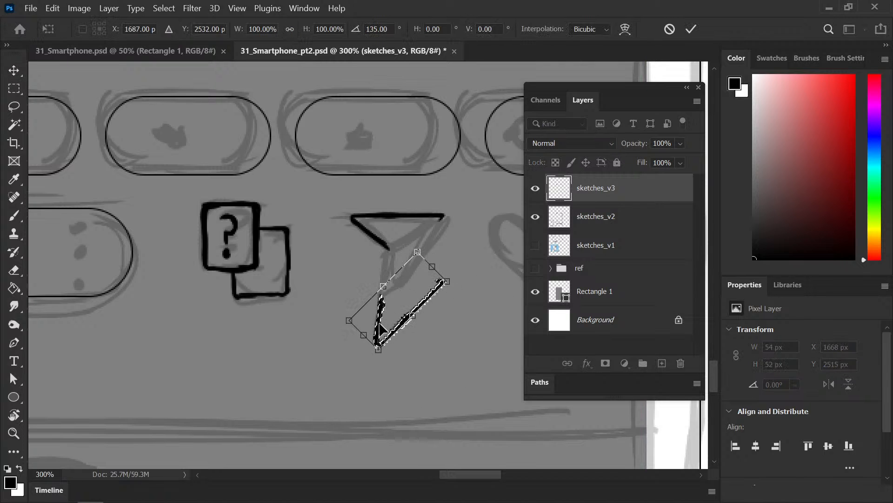
mouse_move(380, 327)
mouse_down()
mouse_move(393, 293)
mouse_move(385, 265)
mouse_move(407, 279)
mouse_up()
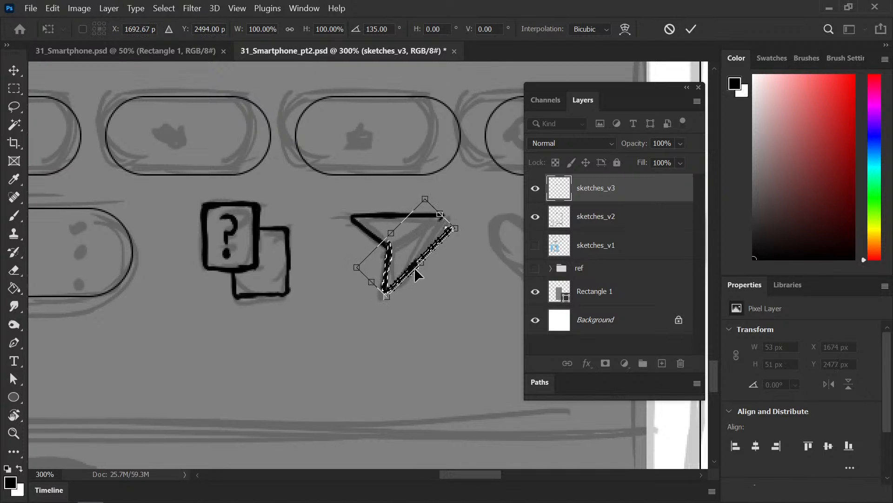
key(Left)
key(Left)
key(Down)
key(Down)
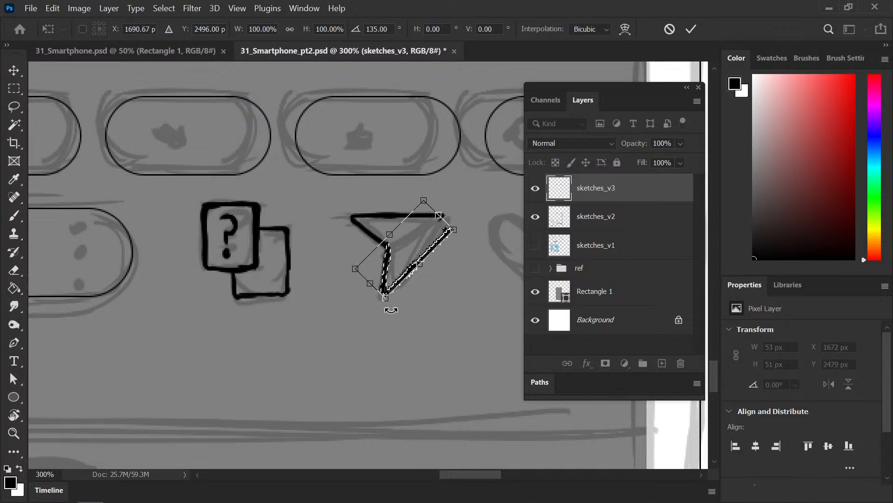
key(Up)
key(Up)
key(Up)
key(Up)
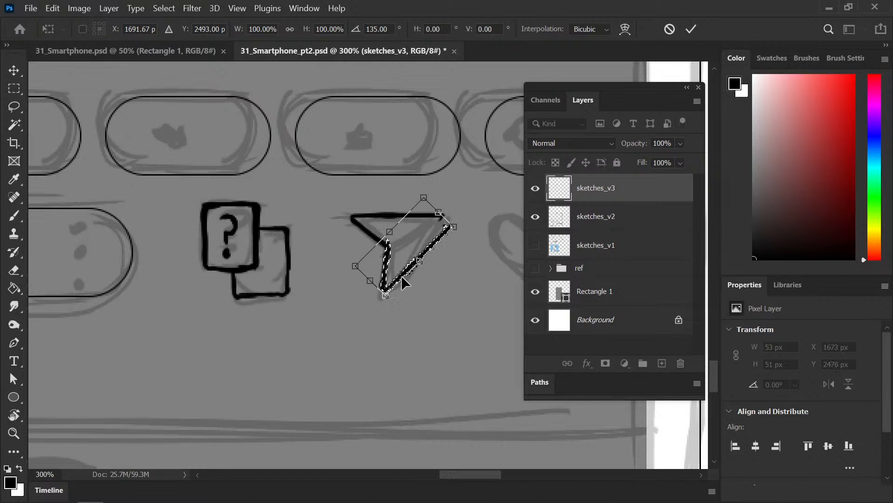
drag(400, 280, 396, 270)
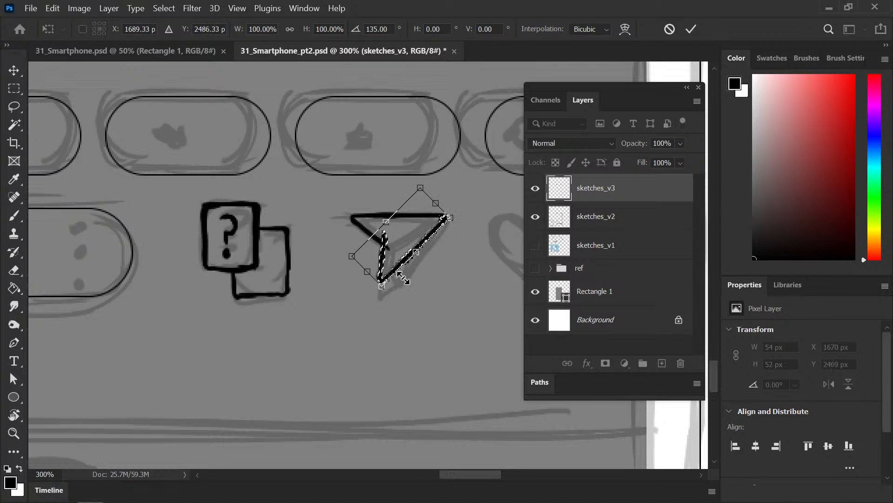
key(Return)
Step: Enlarge the paper plane to about 110% width and 123% height, align it over the rough sketch, deselect it and save
key(m)
mouse_move(332, 197)
mouse_down()
mouse_move(443, 313)
mouse_move(455, 311)
mouse_up()
key(ctrl+t)
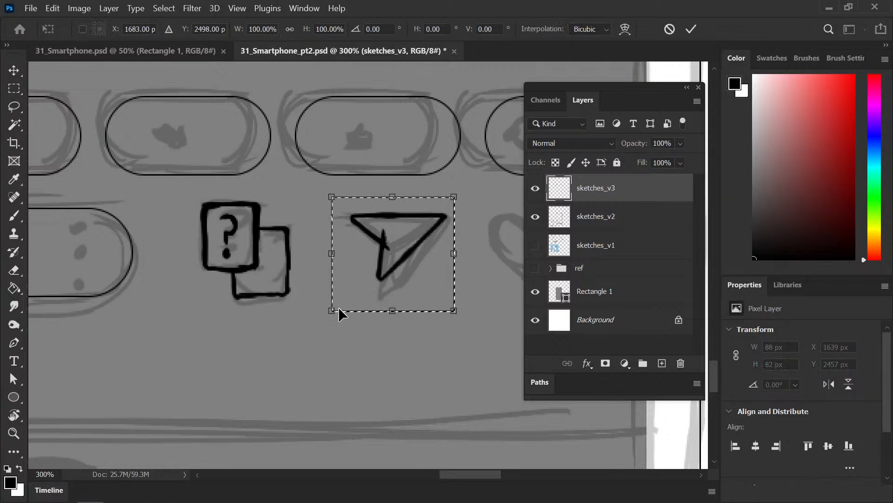
drag(332, 311, 303, 325)
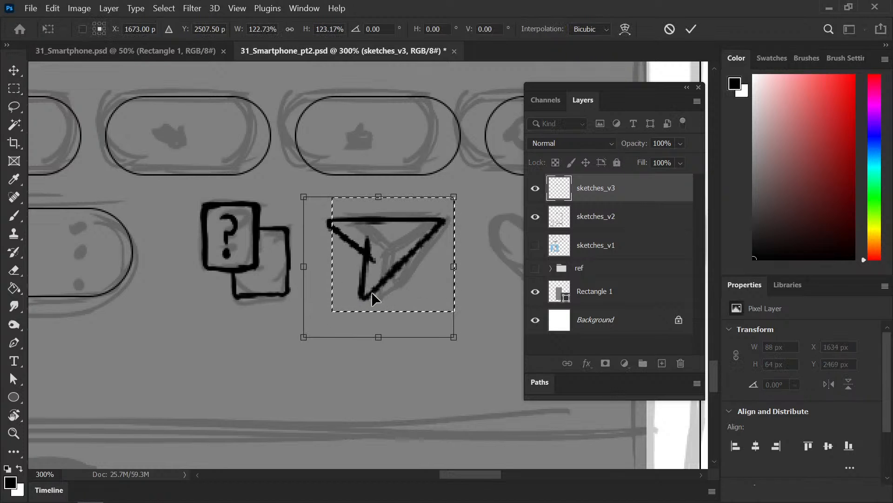
mouse_move(392, 262)
mouse_down()
mouse_move(406, 266)
mouse_move(402, 273)
mouse_up()
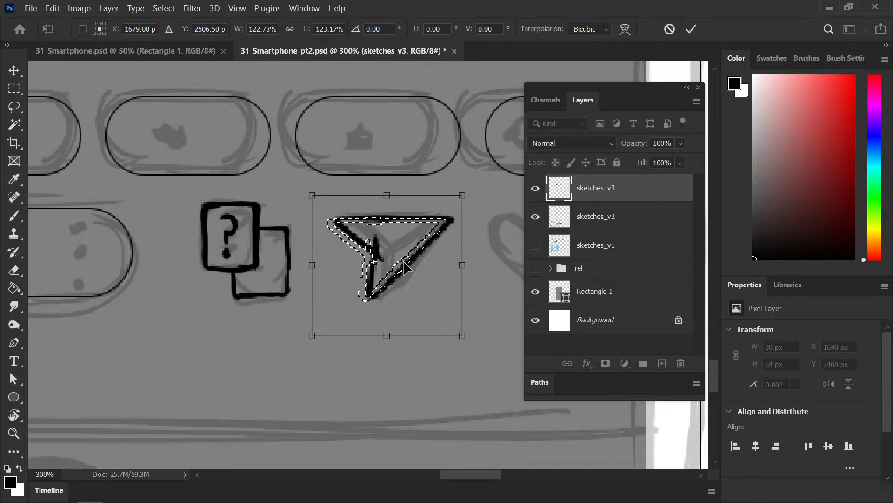
drag(315, 271, 329, 264)
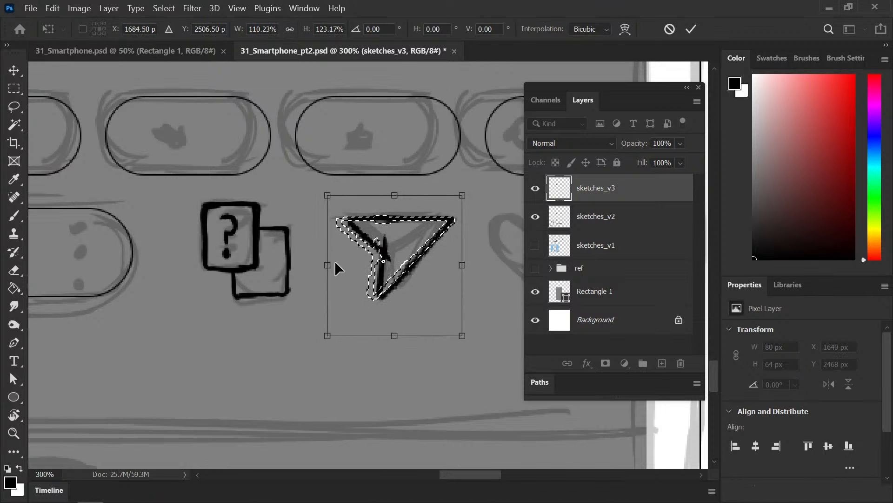
key(Return)
key(v)
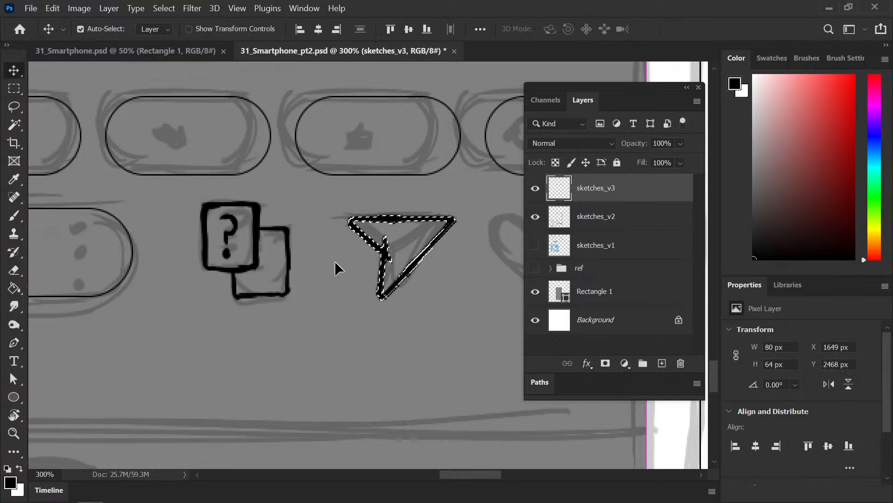
key(ctrl+s)
key(ctrl+d)
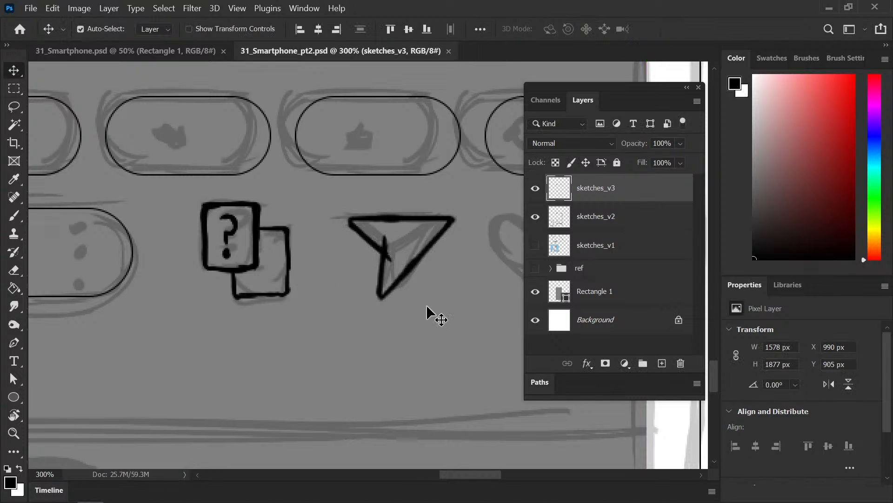
Step: Turn on vertical paint symmetry for the brush, leaving its axis at the default position
key(b)
drag(423, 279, 301, 275)
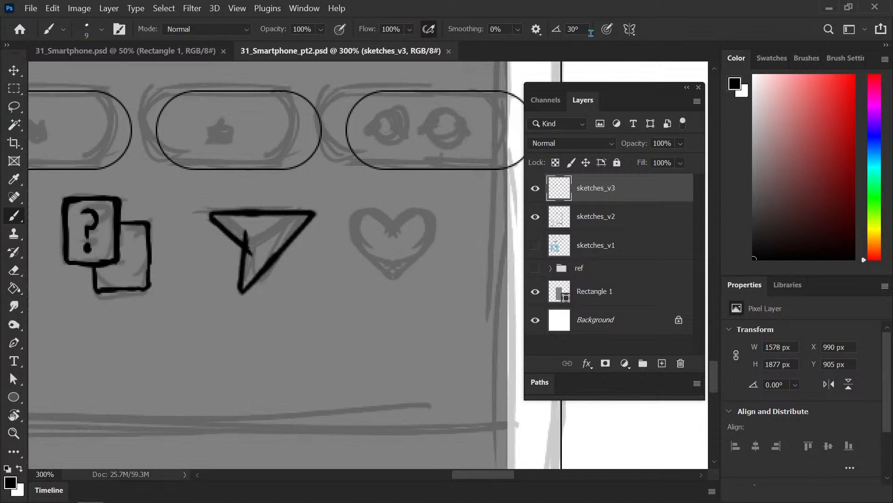
click(629, 29)
click(672, 78)
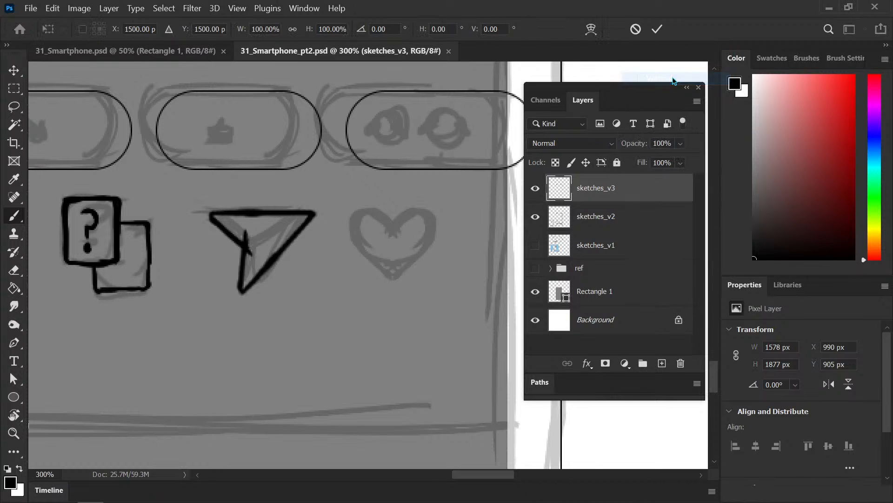
scroll(414, 245, down, 6)
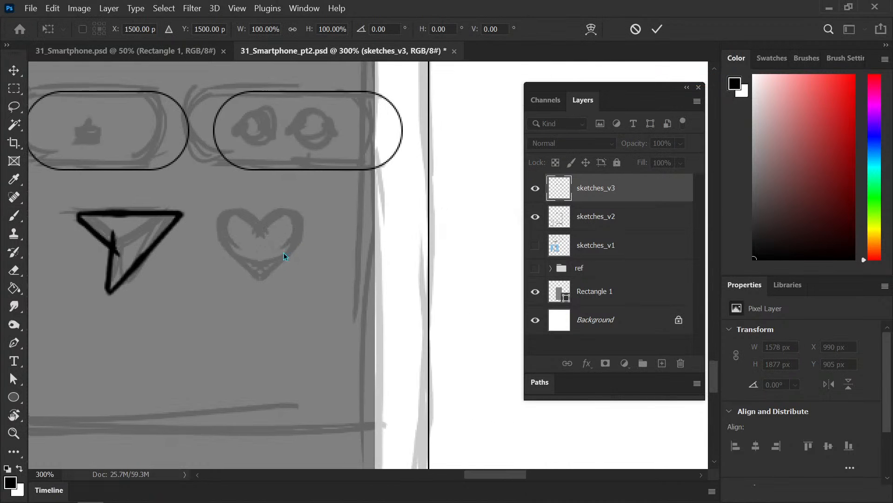
click(636, 33)
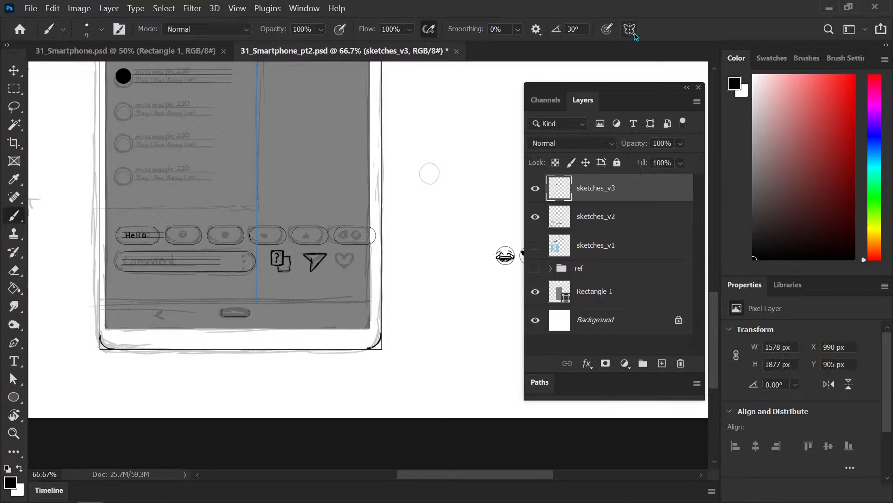
click(629, 28)
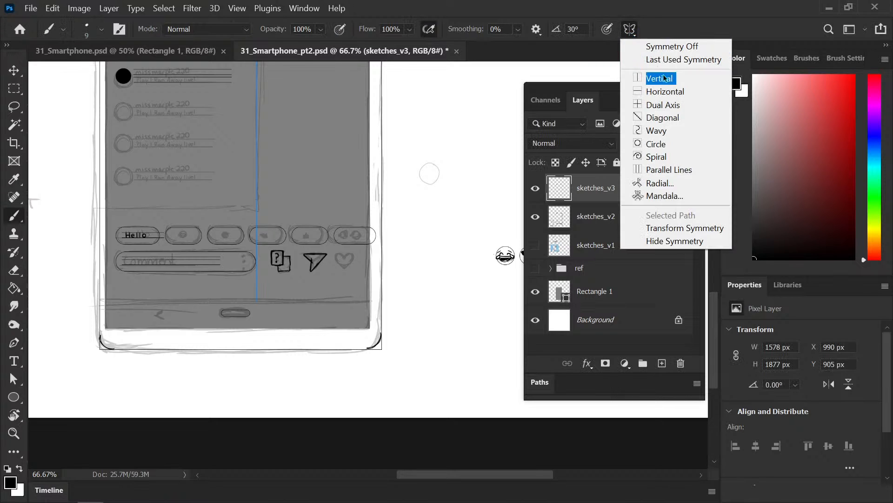
click(690, 60)
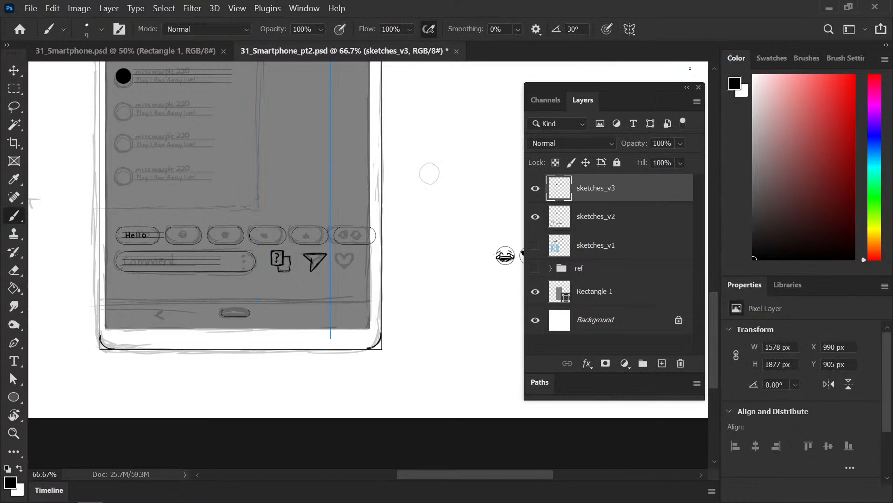
key(ctrl+plus)
key(ctrl+plus)
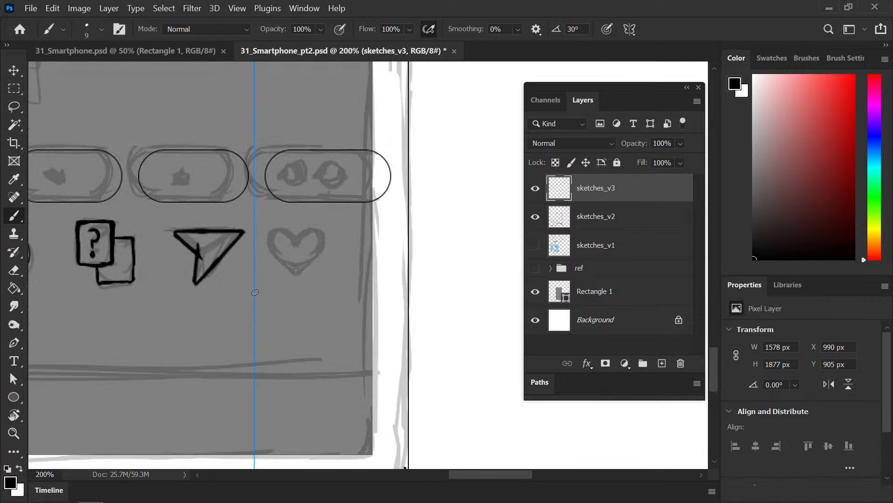
key(v)
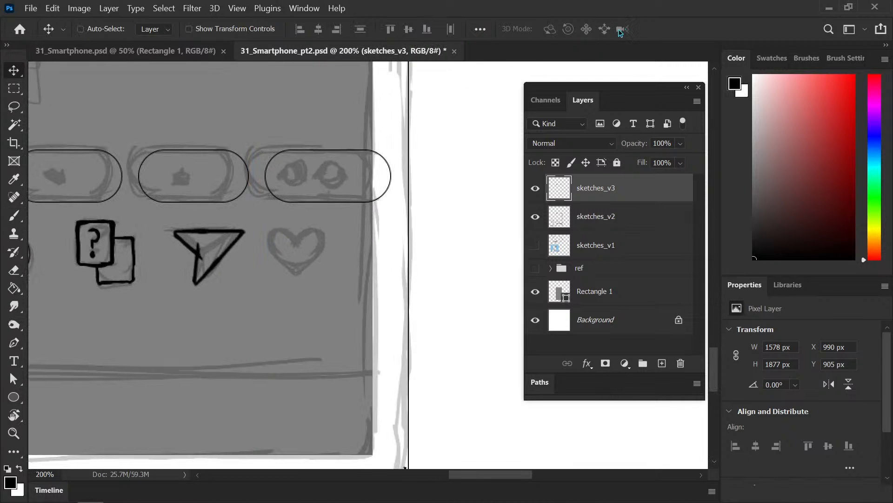
key(b)
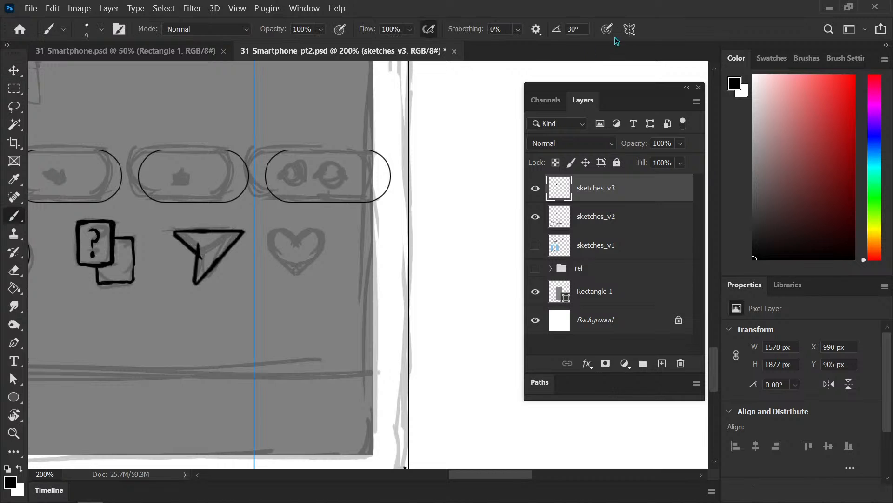
click(630, 29)
click(694, 61)
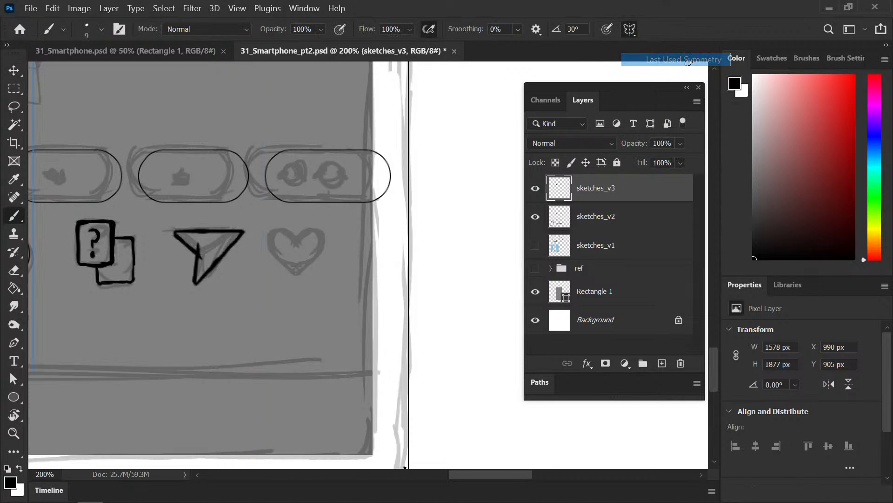
Step: Transform the paint symmetry path so its vertical axis runs through the centre of the rough heart beside the paper plane
click(630, 30)
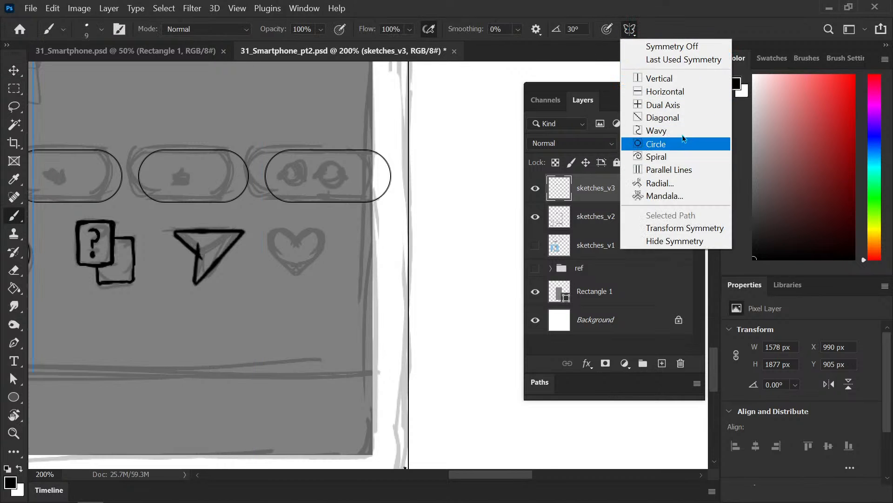
click(685, 228)
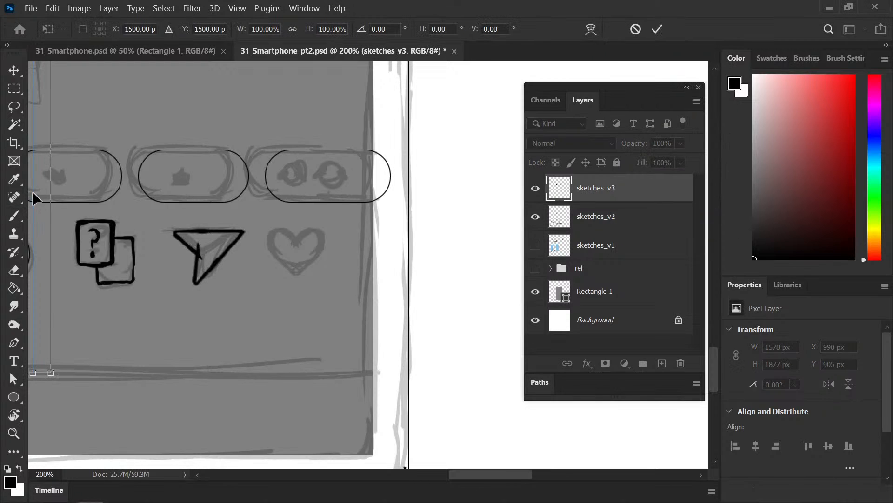
drag(32, 191, 308, 268)
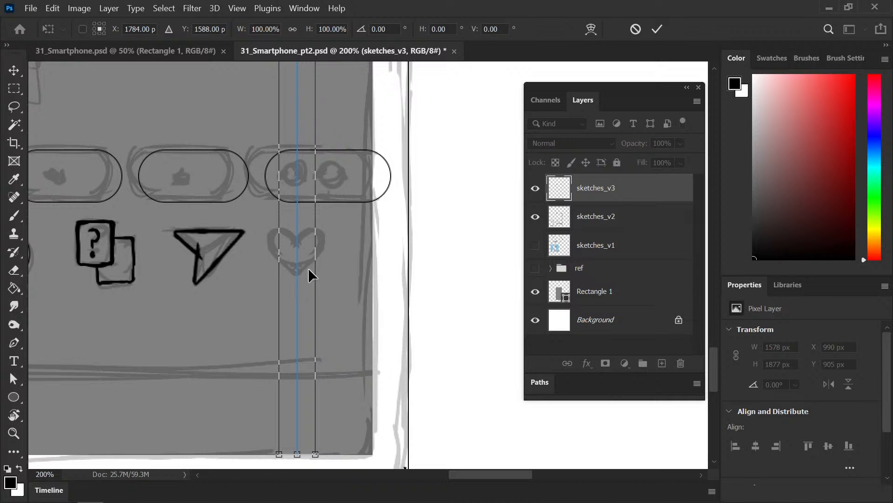
key(Return)
Step: Ink the heart outline with mirrored brush strokes over the rough sketch and clean up its upper notch with the eraser
key(ctrl+plus)
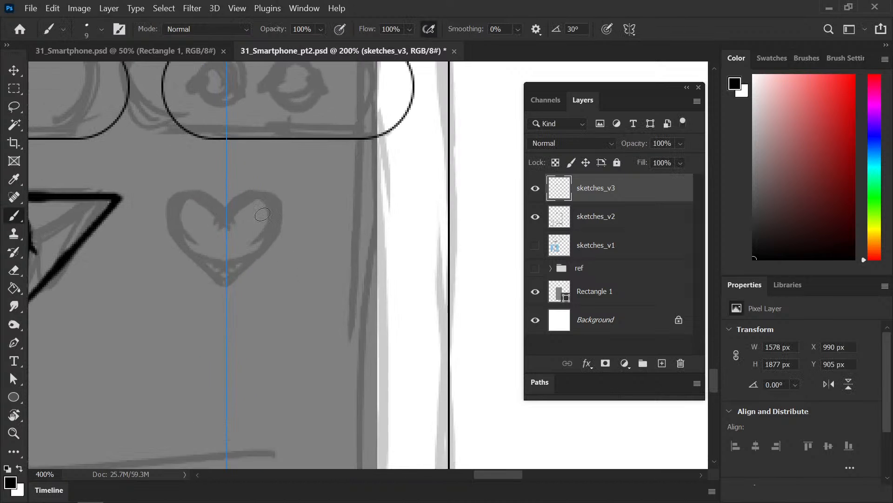
key(ctrl+plus)
mouse_move(262, 201)
mouse_down()
mouse_move(248, 213)
mouse_move(272, 195)
mouse_move(246, 216)
mouse_move(280, 196)
mouse_move(295, 200)
mouse_move(300, 228)
mouse_move(288, 254)
mouse_move(249, 287)
mouse_move(276, 264)
mouse_up()
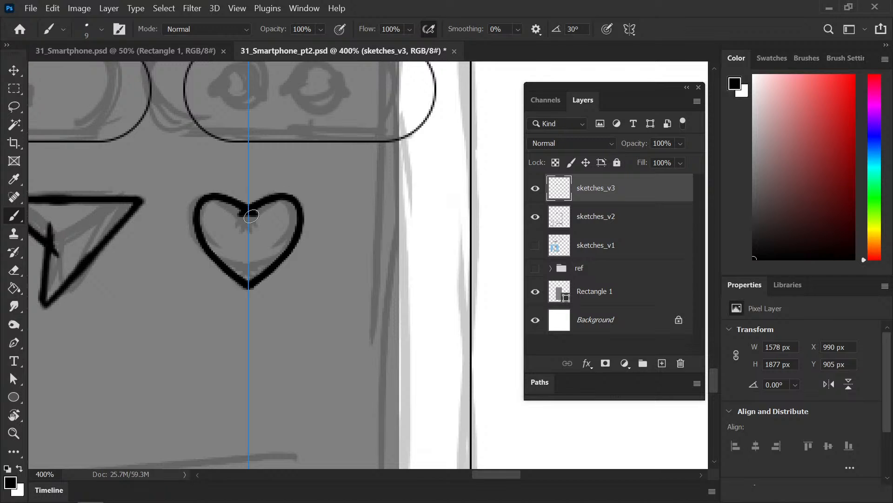
key(e)
mouse_move(246, 211)
mouse_down()
mouse_move(291, 179)
mouse_move(247, 216)
mouse_up()
key(b)
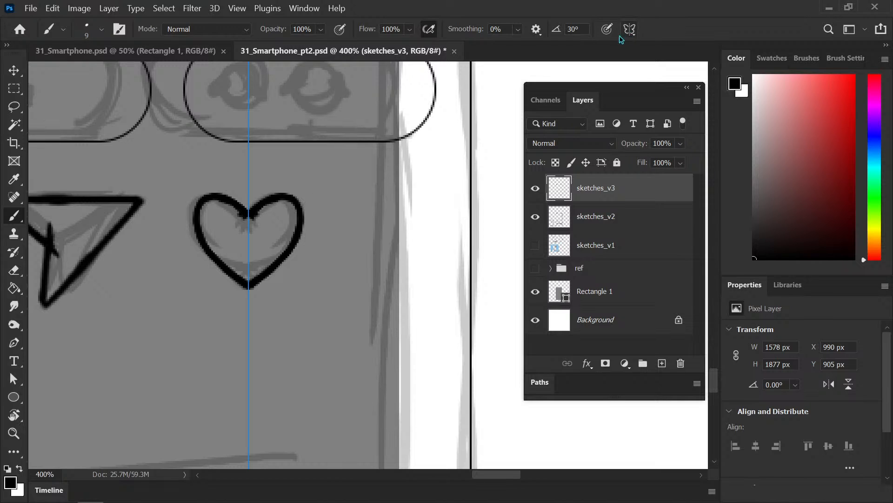
Step: Turn paint symmetry off and marquee-select the inked heart
click(630, 29)
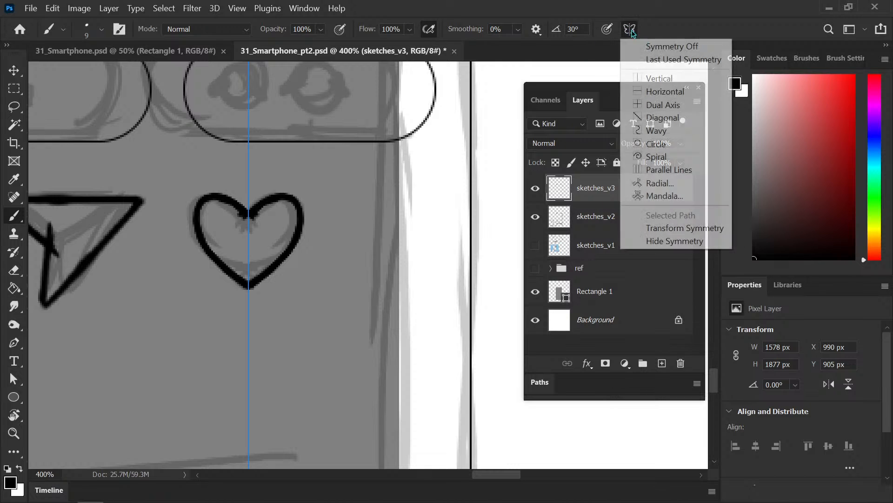
click(670, 46)
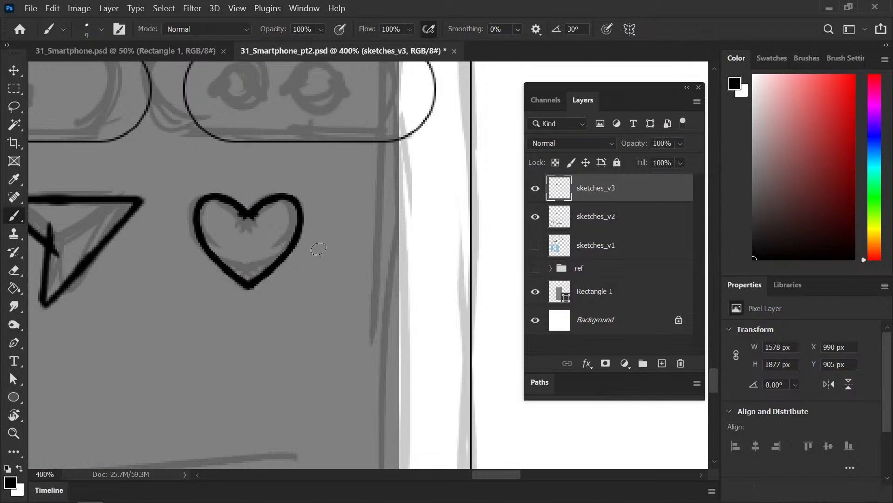
key(m)
mouse_move(342, 182)
mouse_down()
mouse_move(341, 202)
mouse_move(173, 316)
mouse_up()
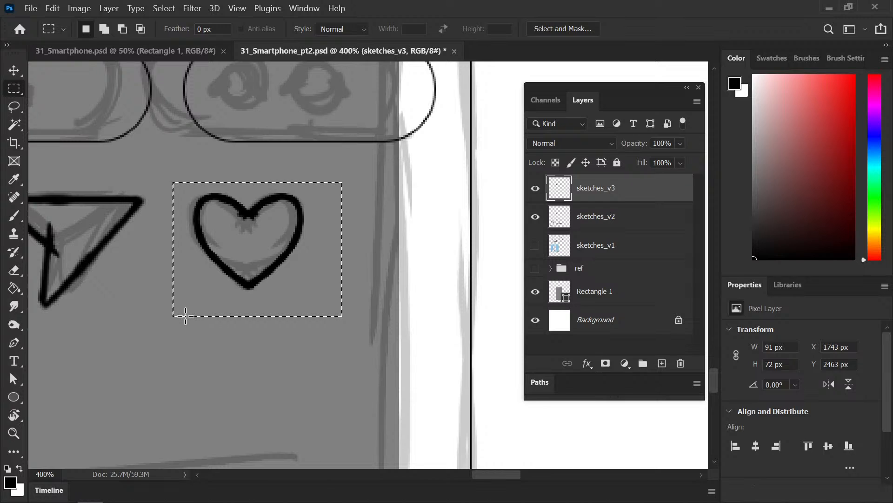
key(v)
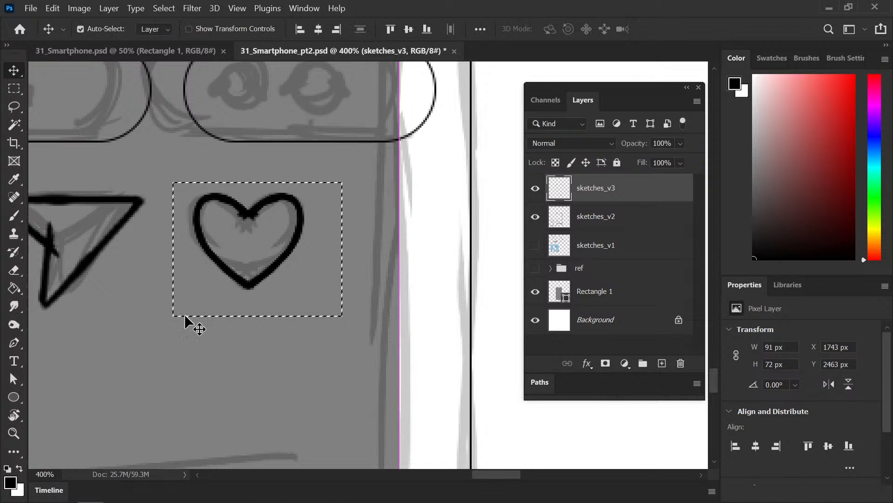
key(ctrl+t)
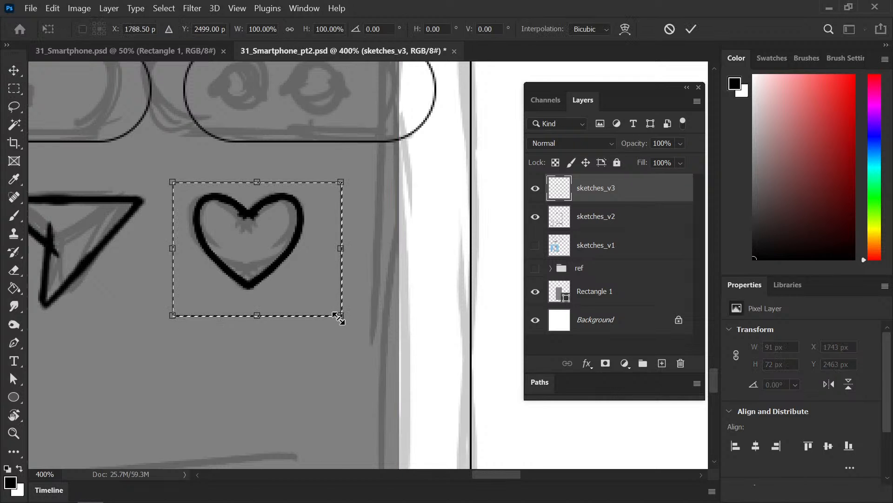
key(Return)
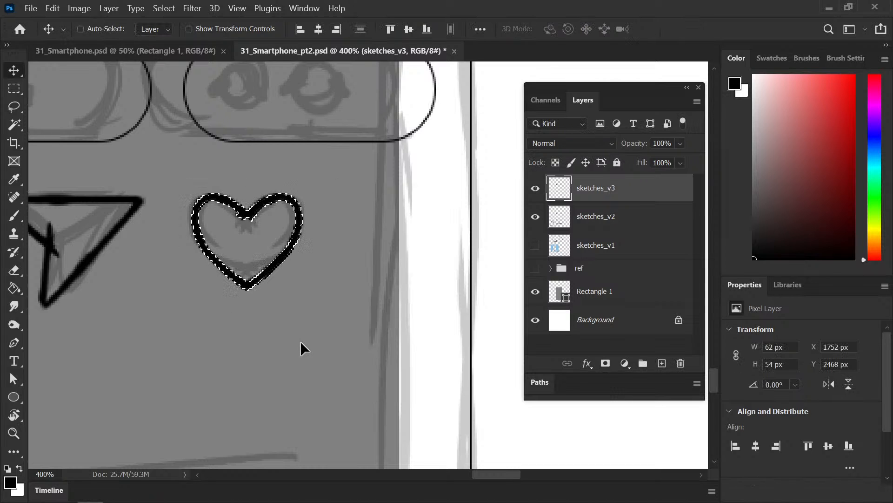
Step: Enlarge the heart proportionally to about 115%, position it over the rough sketch, deselect it and save
key(ctrl+t)
drag(241, 243, 181, 247)
drag(245, 298, 261, 319)
mouse_move(223, 288)
mouse_down()
mouse_move(153, 289)
mouse_move(158, 300)
mouse_move(156, 290)
mouse_move(289, 271)
mouse_up()
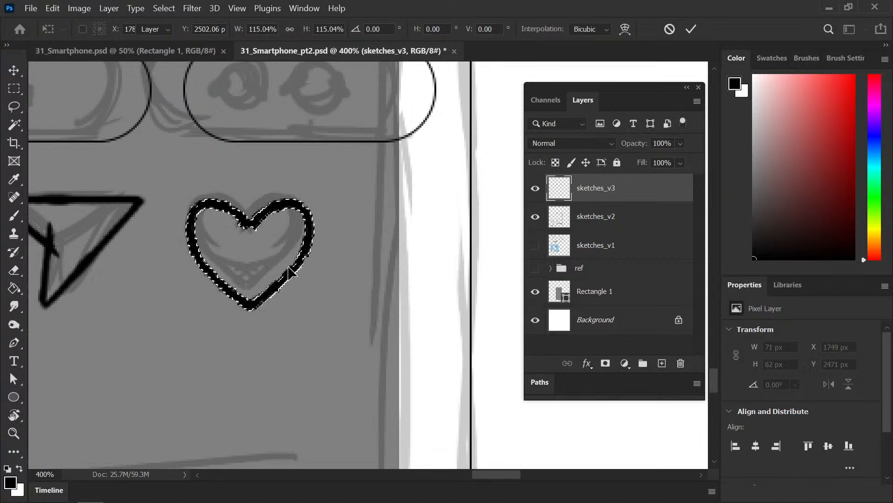
key(Return)
key(ctrl+d)
key(ctrl+s)
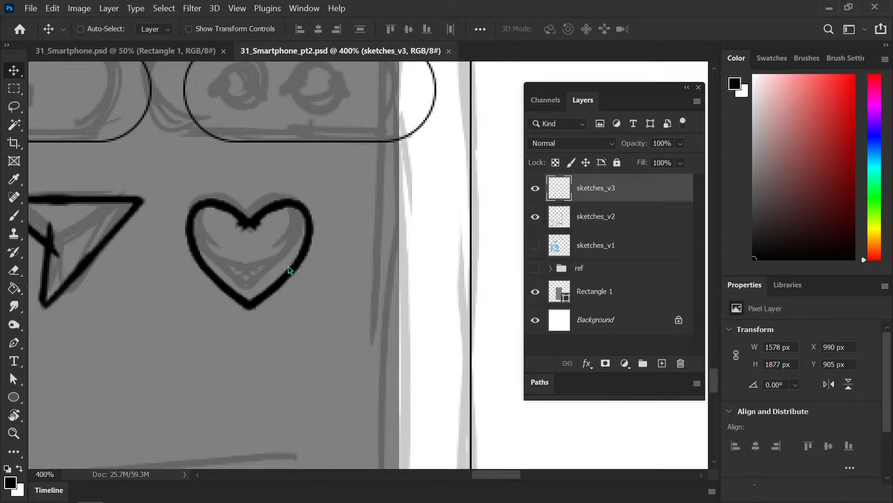
Step: Hand-letter "Com" in black between the guide lines at the start of the comment bar, redoing the first stroke of the C
key(b)
scroll(288, 267, down, 5)
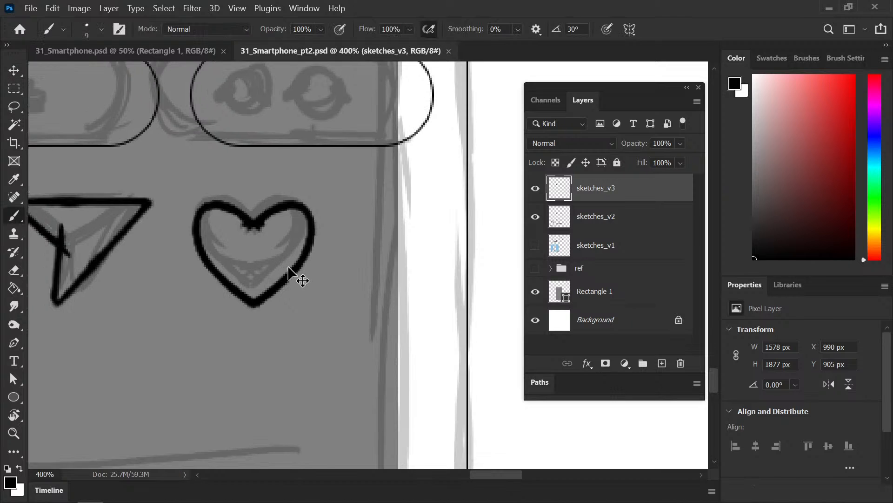
drag(348, 285, 327, 330)
key(ctrl+plus)
drag(134, 339, 393, 324)
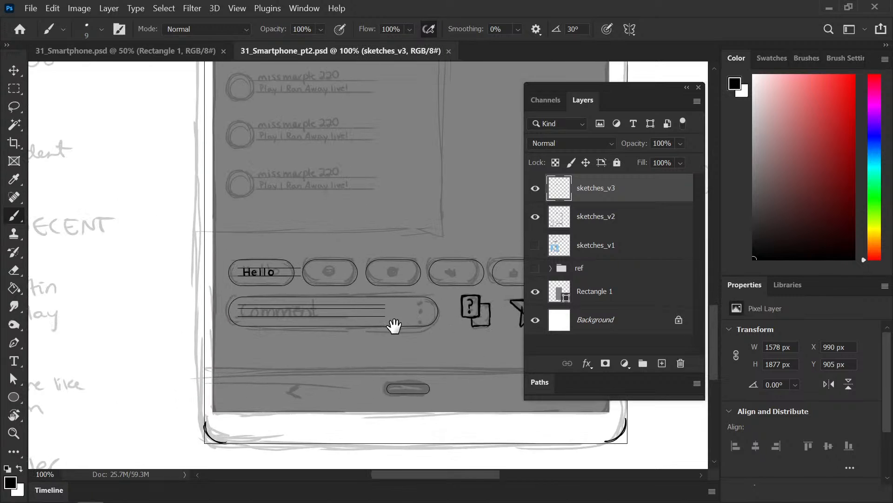
key(ctrl+plus)
key(ctrl+plus)
drag(169, 346, 383, 239)
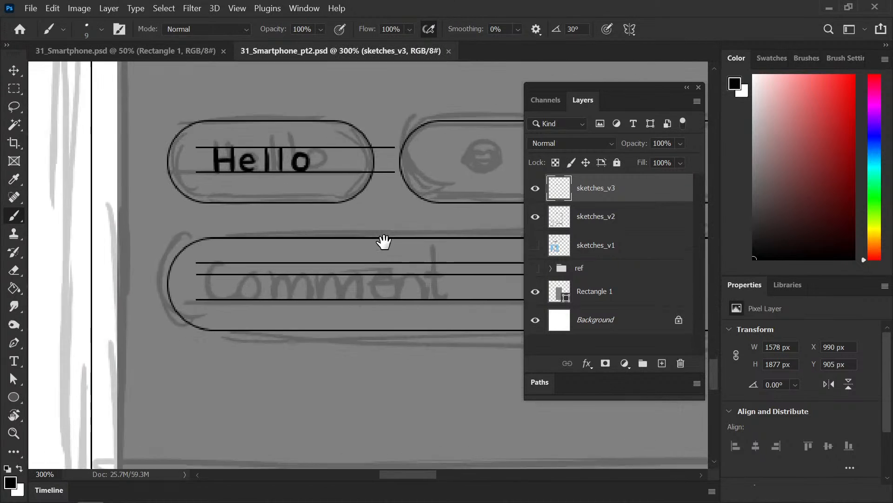
key(ctrl+plus)
key(ctrl+plus)
mouse_move(185, 279)
mouse_down()
mouse_move(276, 266)
mouse_move(211, 269)
mouse_move(209, 298)
mouse_move(252, 308)
mouse_move(257, 298)
mouse_up()
key(ctrl+z)
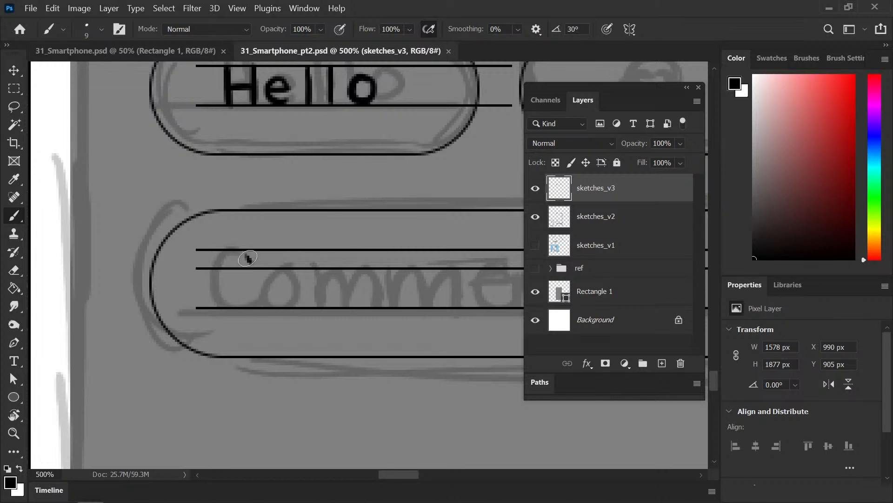
mouse_move(248, 258)
mouse_down()
mouse_move(223, 256)
mouse_move(212, 273)
mouse_move(219, 299)
mouse_move(255, 299)
mouse_up()
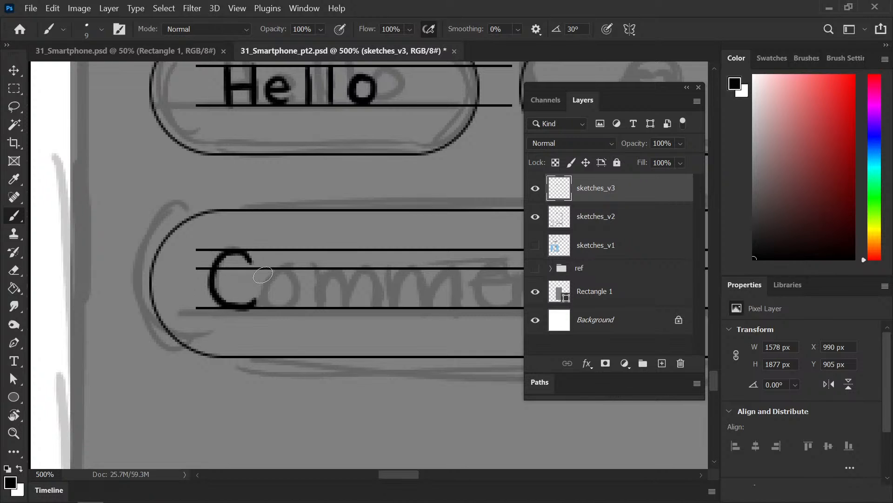
mouse_move(285, 272)
mouse_down()
mouse_move(268, 298)
mouse_move(291, 295)
mouse_move(281, 272)
mouse_move(265, 293)
mouse_move(293, 300)
mouse_up()
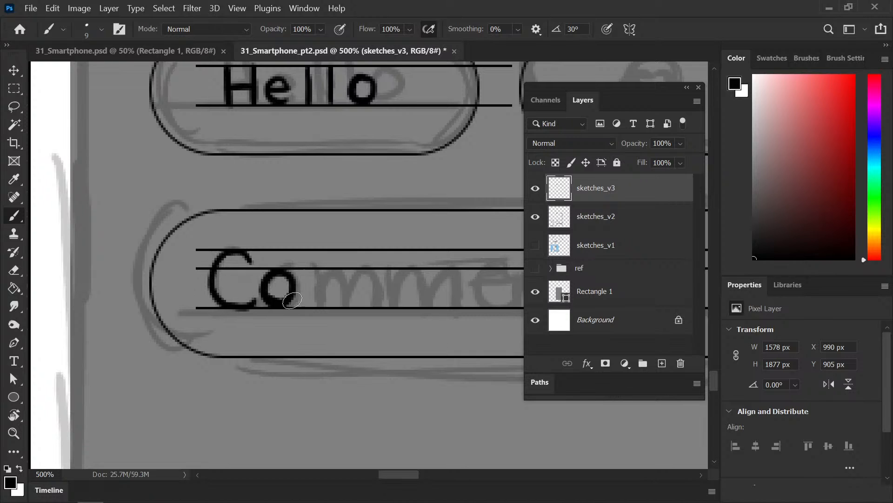
mouse_move(309, 271)
mouse_down()
mouse_move(311, 302)
mouse_move(309, 271)
mouse_move(310, 283)
mouse_move(322, 273)
mouse_move(331, 287)
mouse_move(323, 271)
mouse_move(311, 282)
mouse_move(334, 285)
mouse_move(340, 274)
mouse_move(355, 301)
mouse_up()
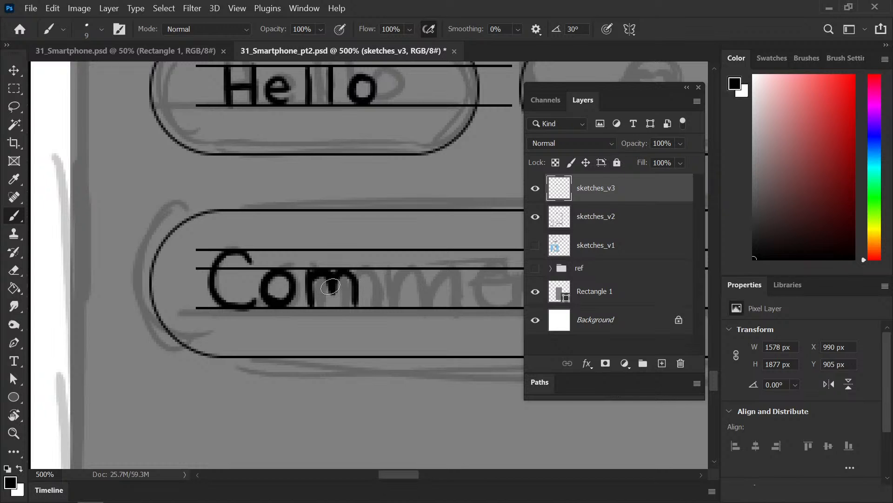
Step: Complete the word "Comment" by lettering "ment", trimming the stray tail of the e with the eraser
mouse_move(367, 271)
mouse_down()
mouse_move(391, 288)
mouse_move(376, 273)
mouse_move(411, 292)
mouse_move(410, 280)
mouse_move(391, 281)
mouse_move(416, 284)
mouse_move(414, 298)
mouse_move(246, 298)
mouse_move(262, 286)
mouse_move(243, 286)
mouse_move(274, 283)
mouse_move(239, 282)
mouse_move(266, 308)
mouse_up()
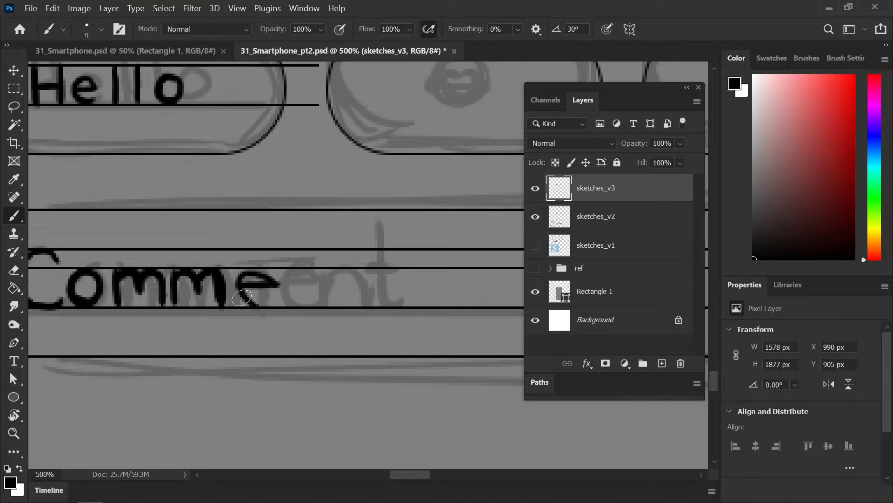
key(e)
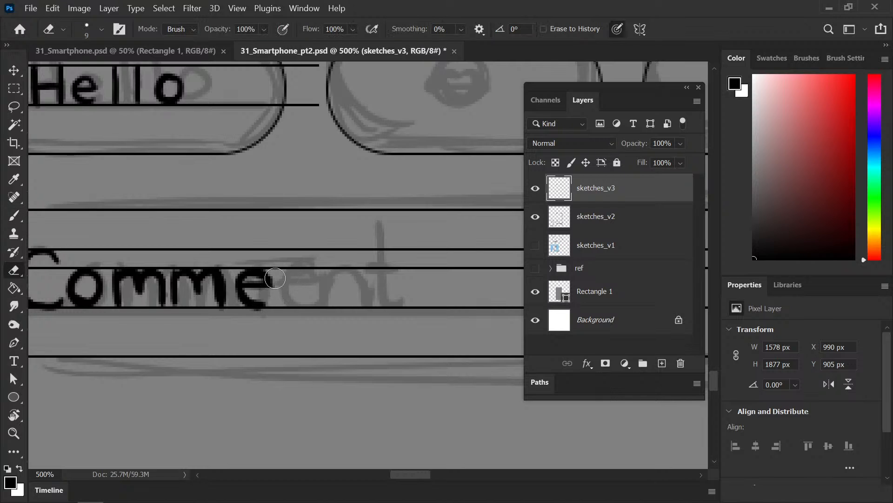
key(b)
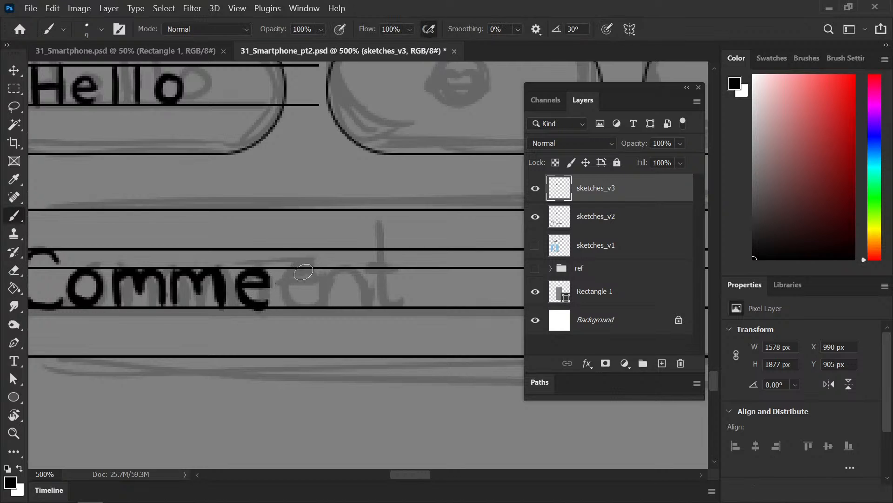
mouse_move(282, 273)
mouse_down()
mouse_move(284, 299)
mouse_move(282, 268)
mouse_move(280, 279)
mouse_move(290, 271)
mouse_move(310, 301)
mouse_move(281, 280)
mouse_move(308, 291)
mouse_up()
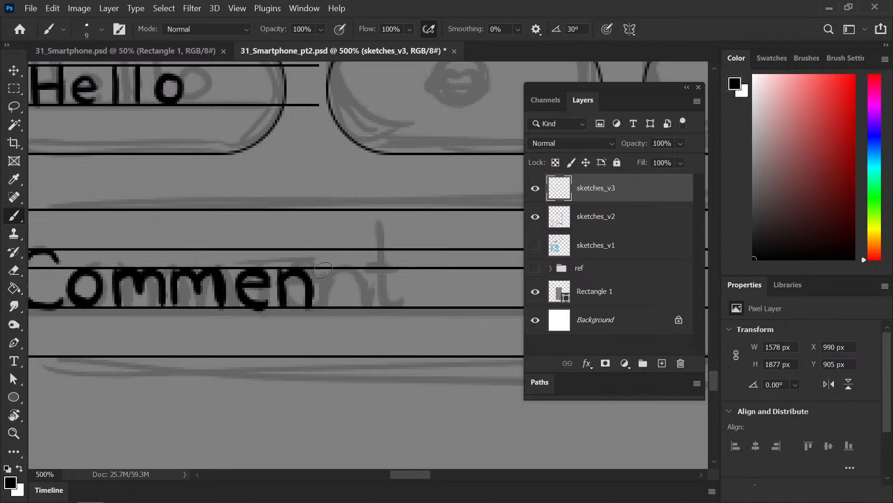
drag(324, 249, 331, 303)
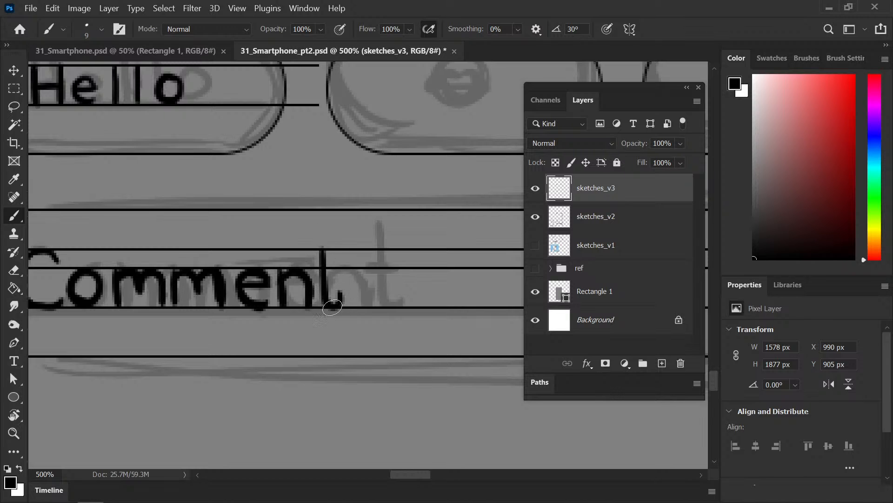
drag(322, 273, 316, 269)
Step: Ink the three vertical menu dots at the right end of the comment bar and save the file
scroll(367, 275, down, 8)
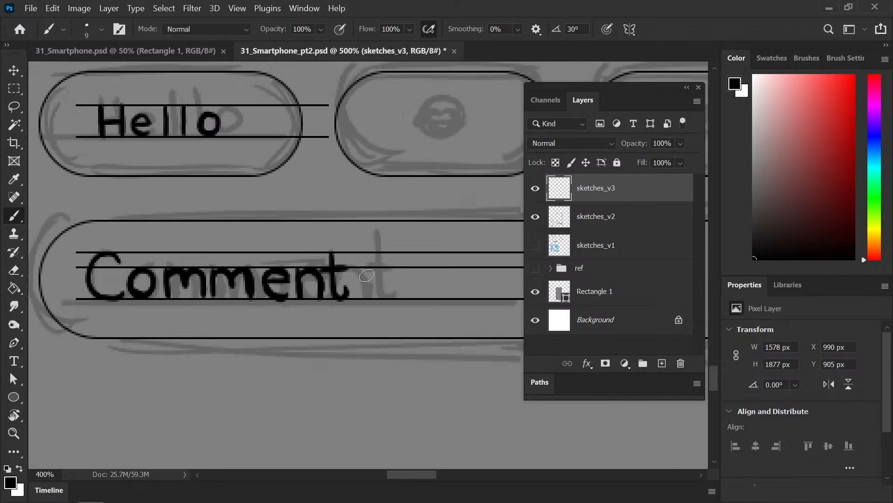
drag(425, 303, 315, 294)
scroll(381, 256, up, 3)
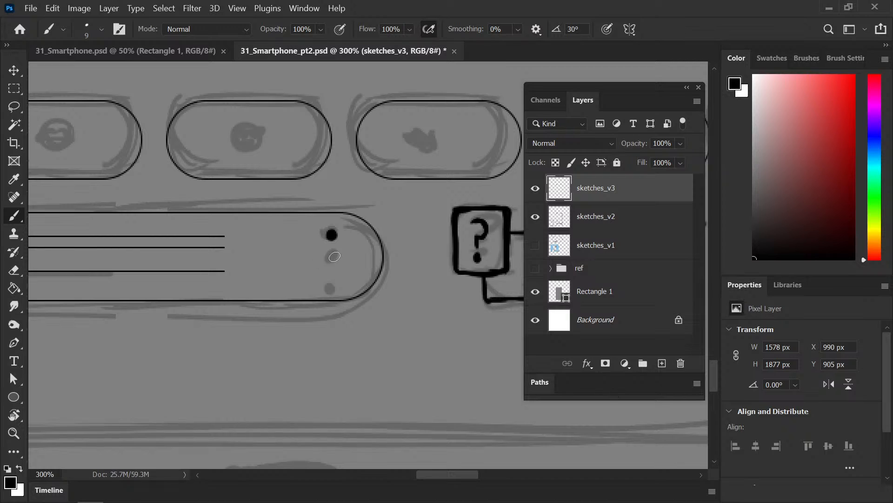
key(ctrl+z)
scroll(365, 258, down, 4)
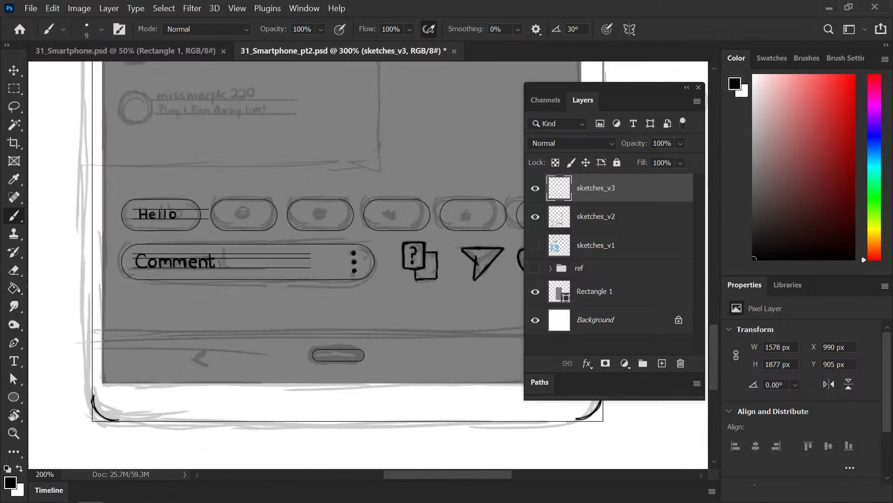
key(ctrl+s)
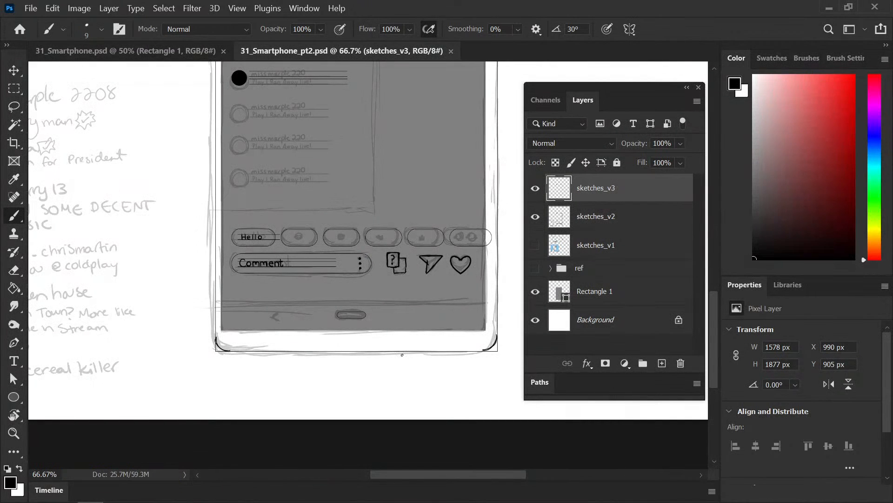
Step: Hide the sketches_v2 layer, keep sketches_v1 hidden so only the sketches_v3 linework shows, and save
scroll(402, 354, down, 1)
click(535, 216)
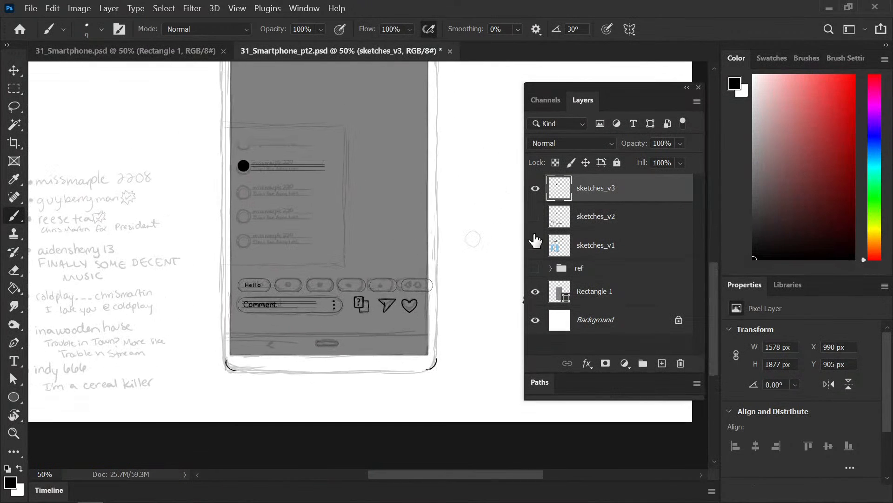
click(536, 245)
scroll(326, 279, down, 1)
key(ctrl+s)
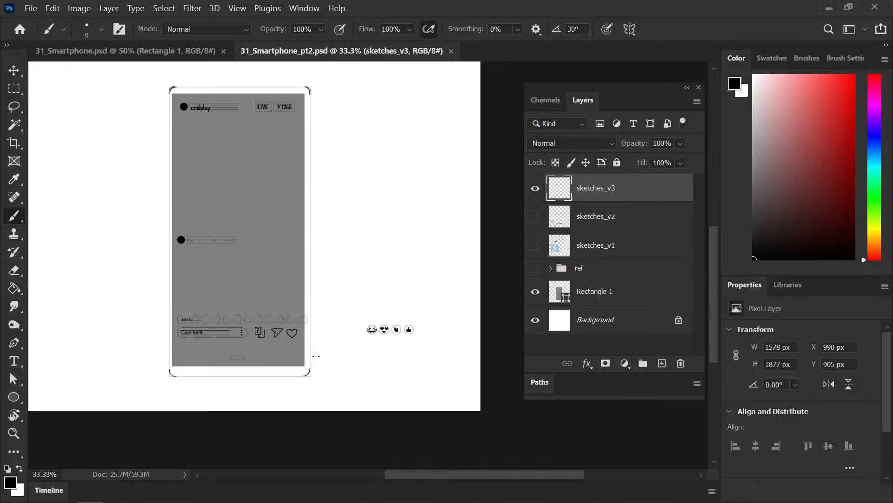
Step: Look over the finished illustration in 31_Smartphone.psd, return to 31_Smartphone_pt2.psd and show the ref group
click(163, 52)
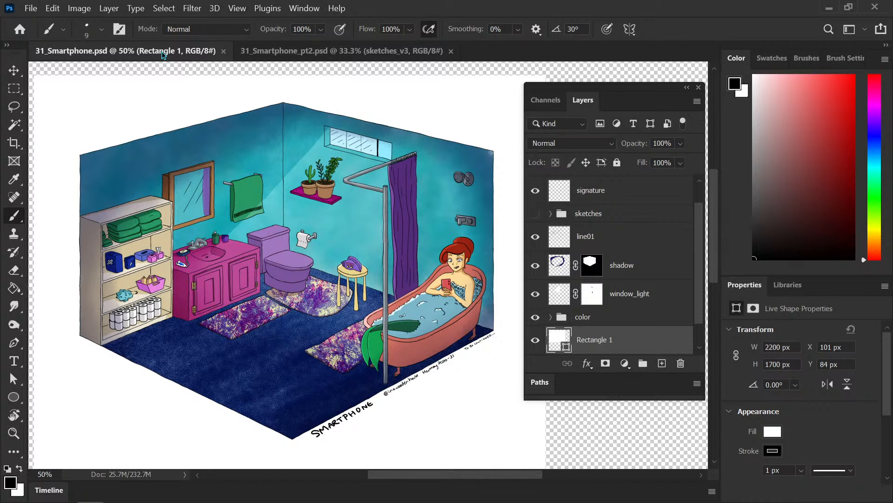
click(385, 49)
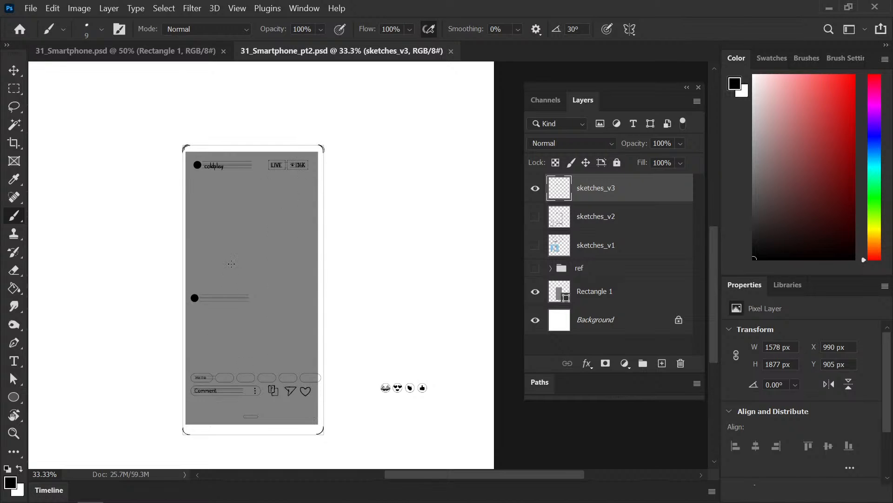
click(535, 268)
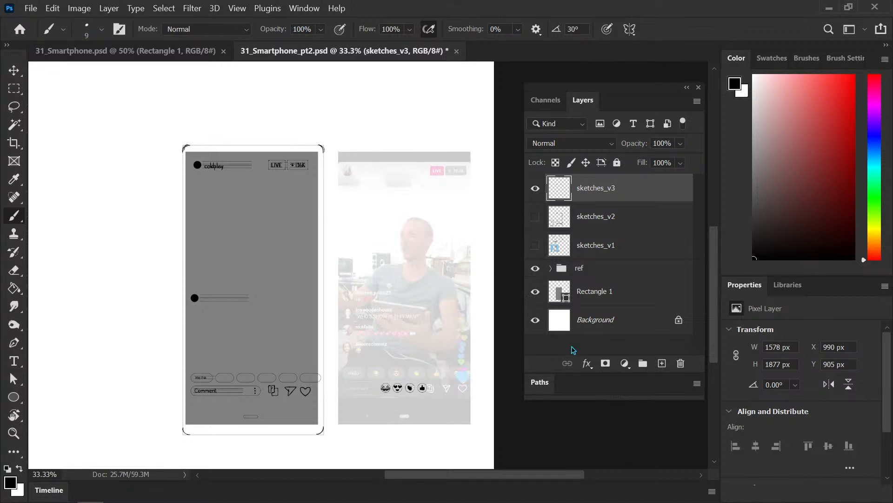
Step: Select the four small emoji icons over the reference screenshot and move them to the blank canvas beside the phone sketch
key(m)
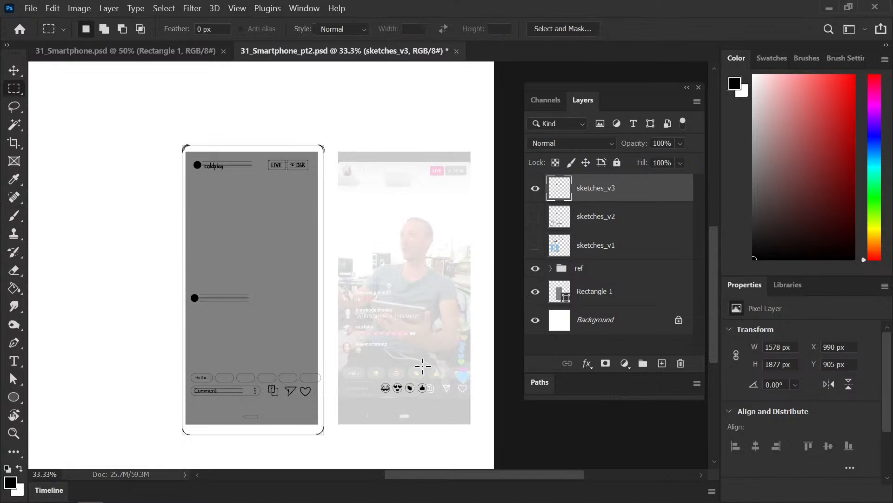
drag(420, 385, 367, 414)
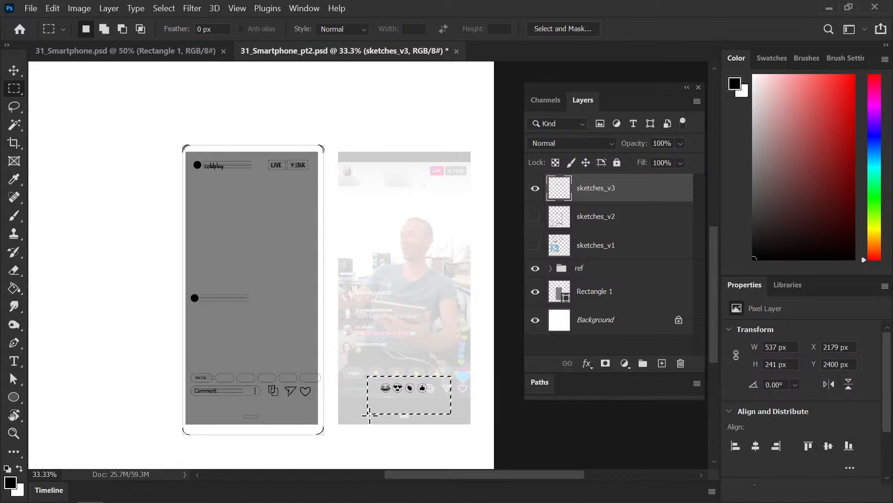
key(v)
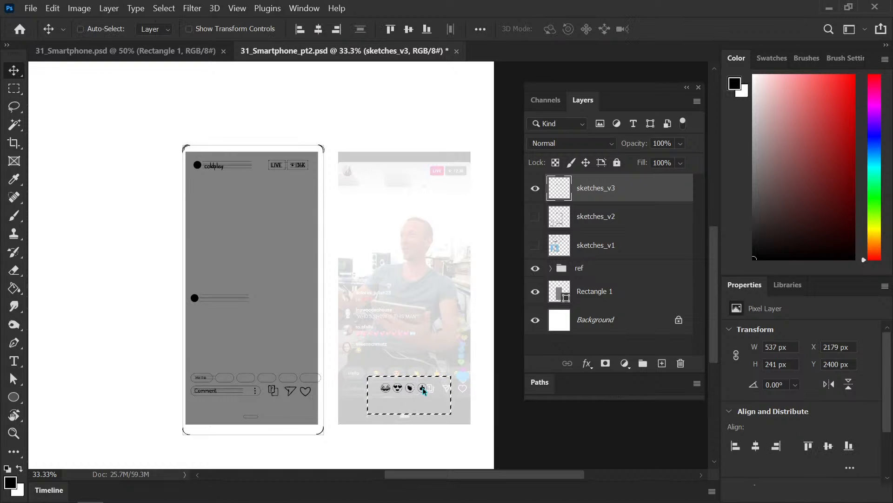
mouse_move(419, 395)
mouse_down()
mouse_move(148, 399)
mouse_move(155, 397)
mouse_up()
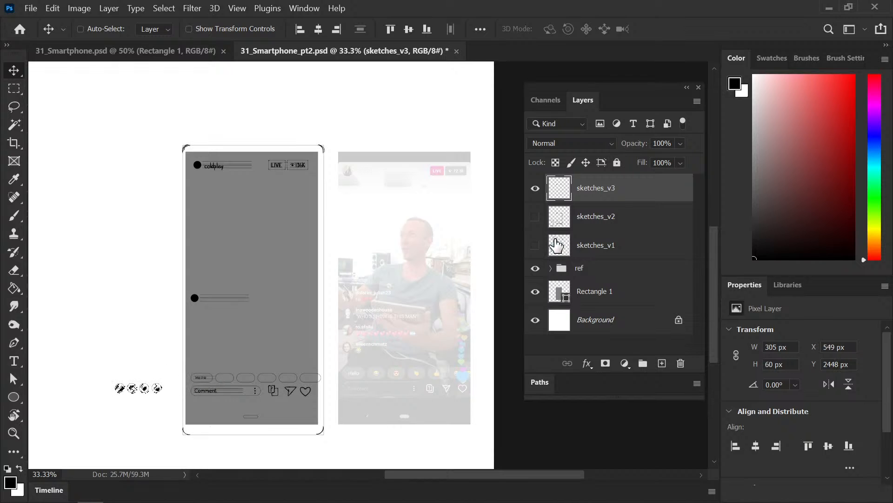
Step: Check the sketches_v2 notes against the linework, hide that layer again, clear the selection and save the file
click(536, 216)
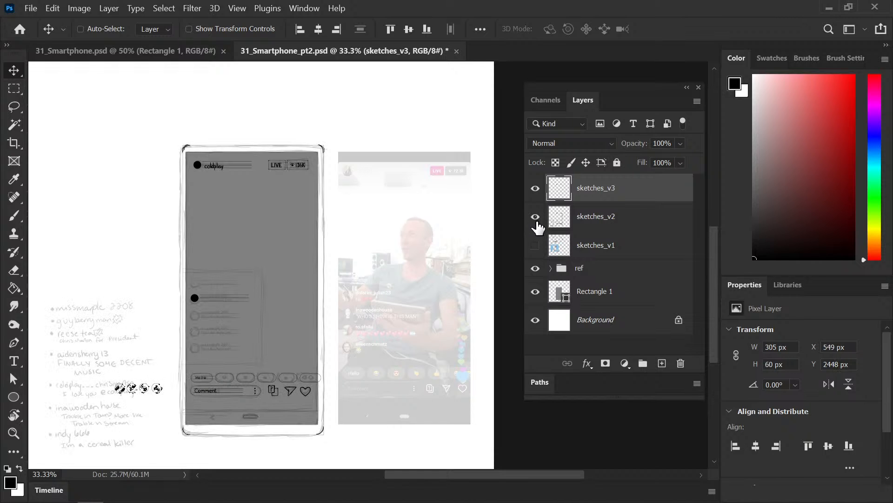
click(598, 222)
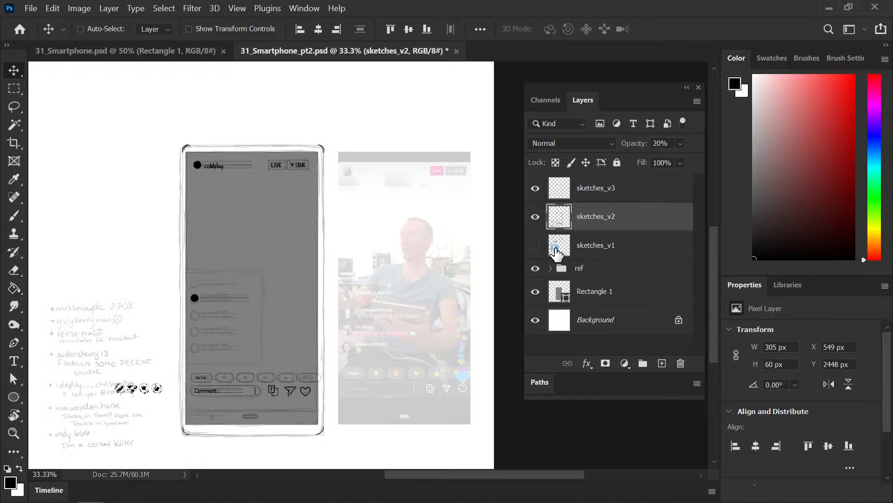
click(535, 216)
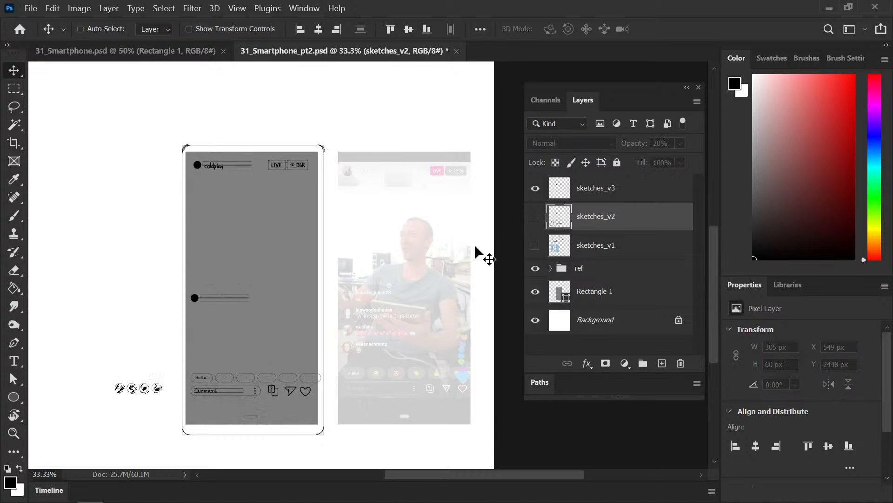
key(ctrl)
key(ctrl+s)
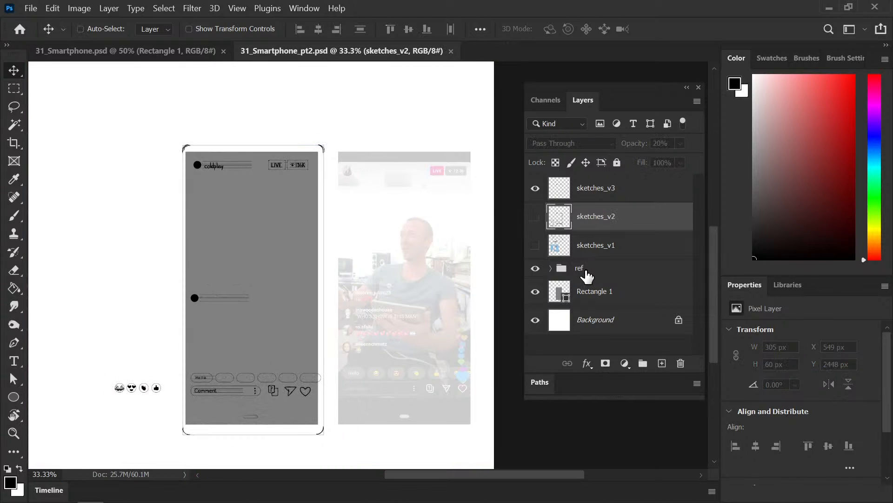
Step: Set the ref group's opacity to 100% and save the file
click(590, 273)
click(671, 146)
text(100)
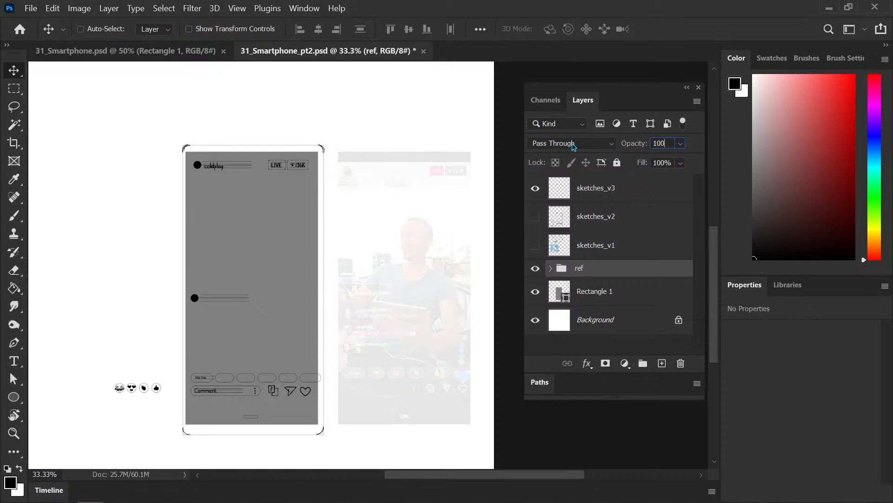
key(Return)
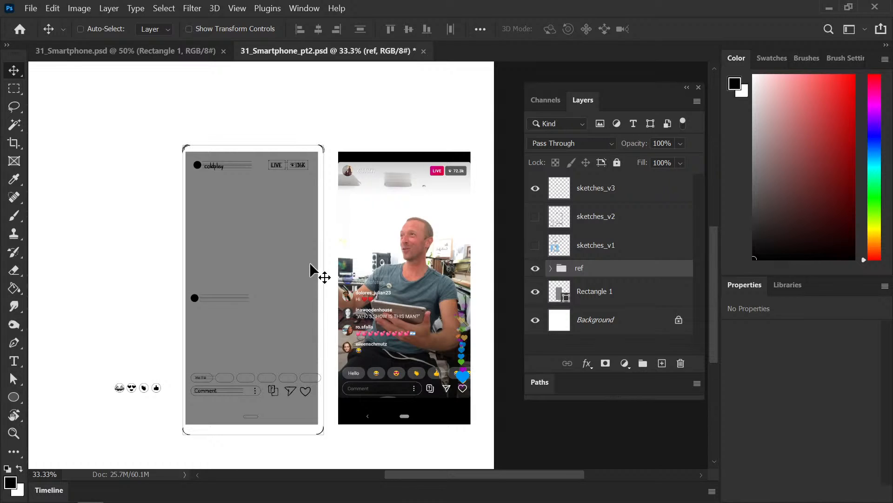
key(ctrl+s)
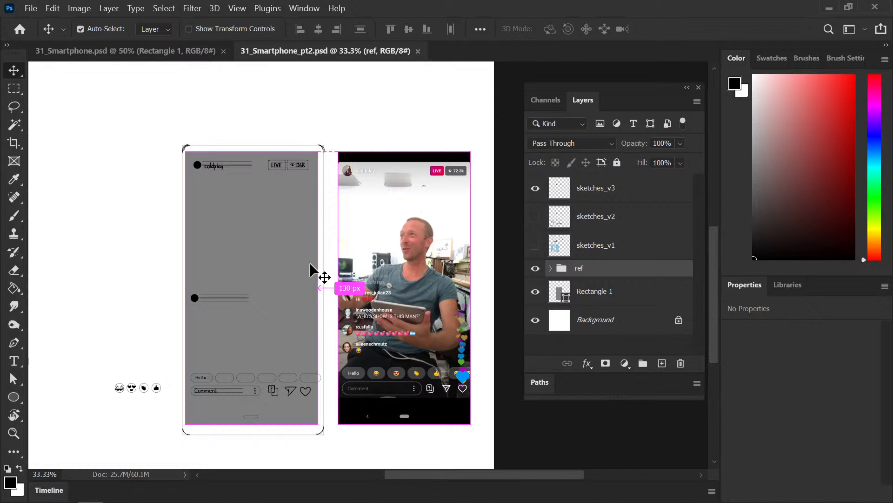
click(588, 196)
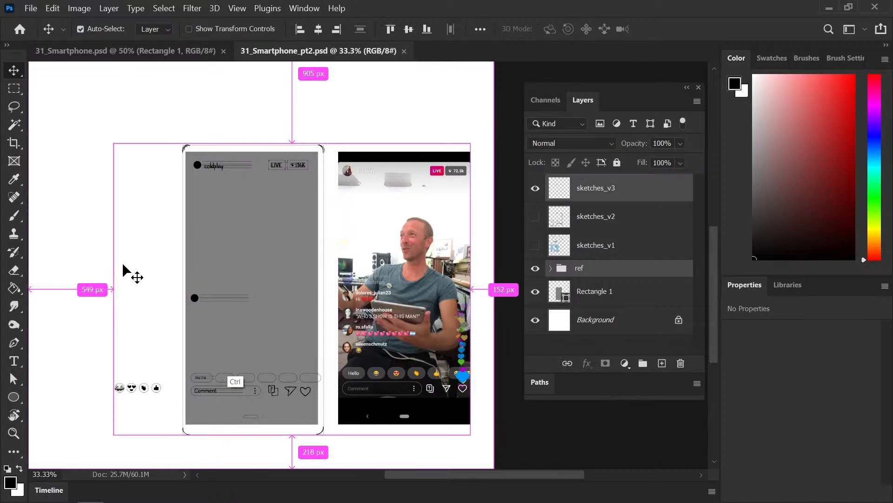
ctrl+click(174, 302)
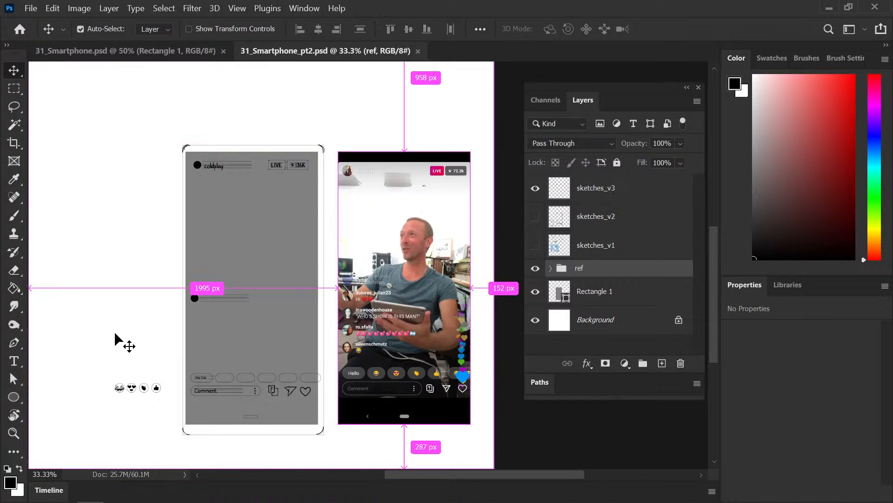
key(ctrl)
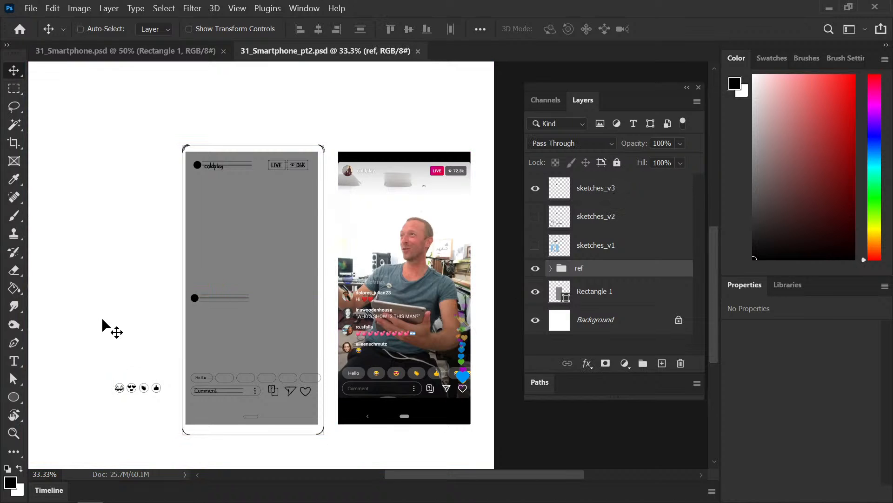
Step: Handwrite the note "Ariel's thumb" on sketches_v3 with the brush, above the emoji icons beside the phone, and save
key(b)
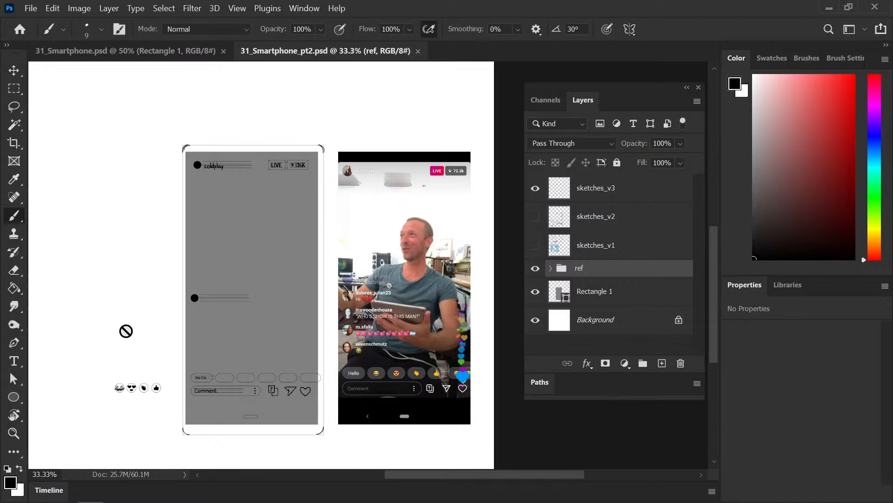
click(596, 188)
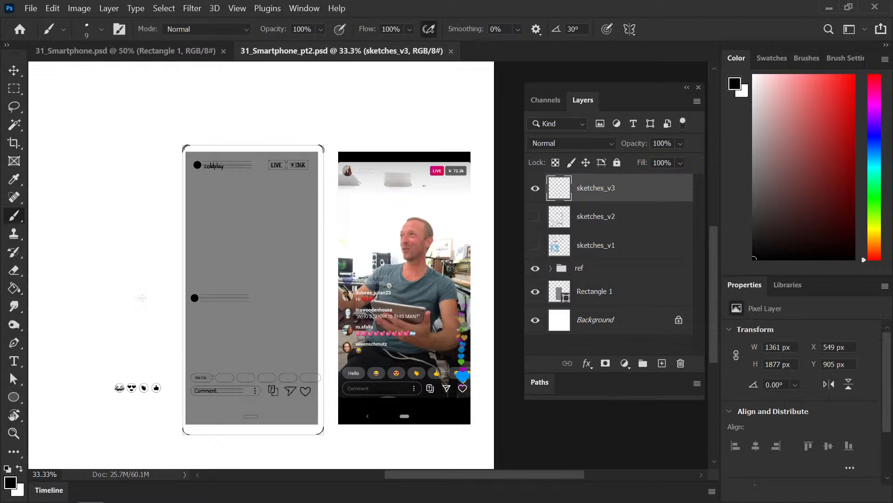
drag(74, 320, 94, 311)
mouse_move(98, 310)
mouse_down()
mouse_move(99, 318)
mouse_move(116, 313)
mouse_move(120, 297)
mouse_up()
mouse_move(126, 297)
mouse_down()
mouse_move(101, 329)
mouse_move(135, 335)
mouse_up()
key(ctrl+s)
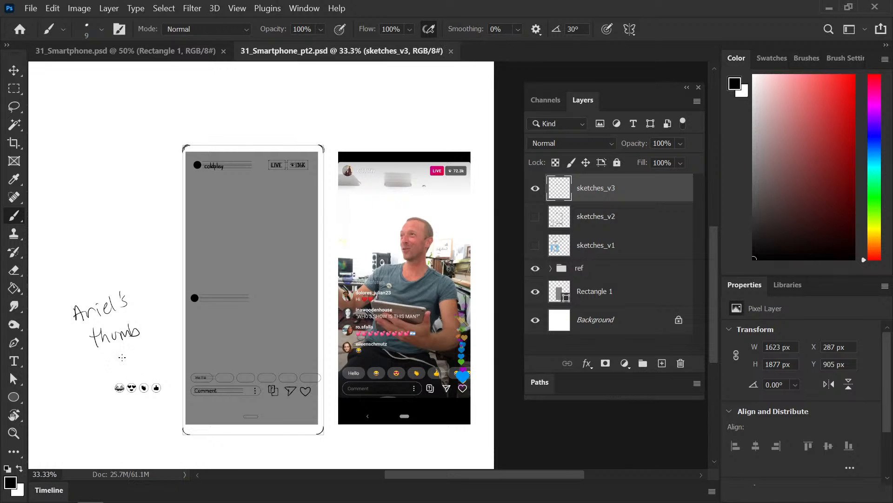
Step: Switch to 31_Smartphone.psd and view the finished bathroom illustration at 33.33% zoom
click(168, 52)
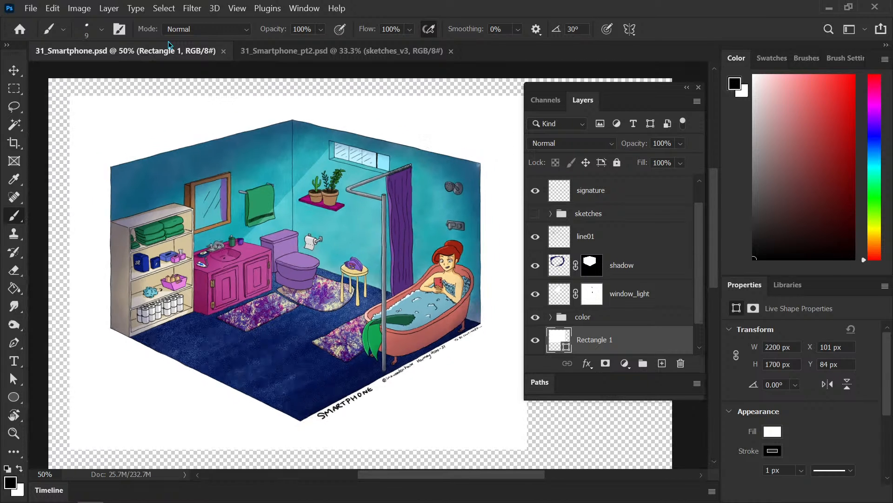
key(ctrl+minus)
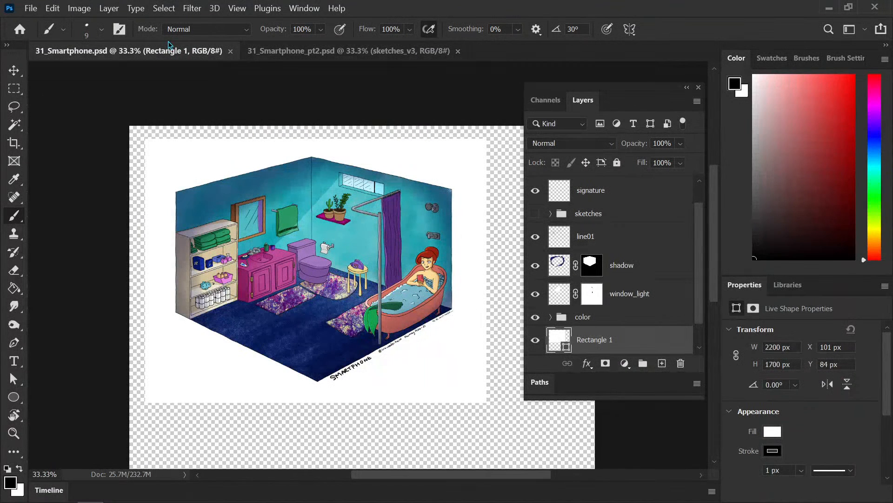